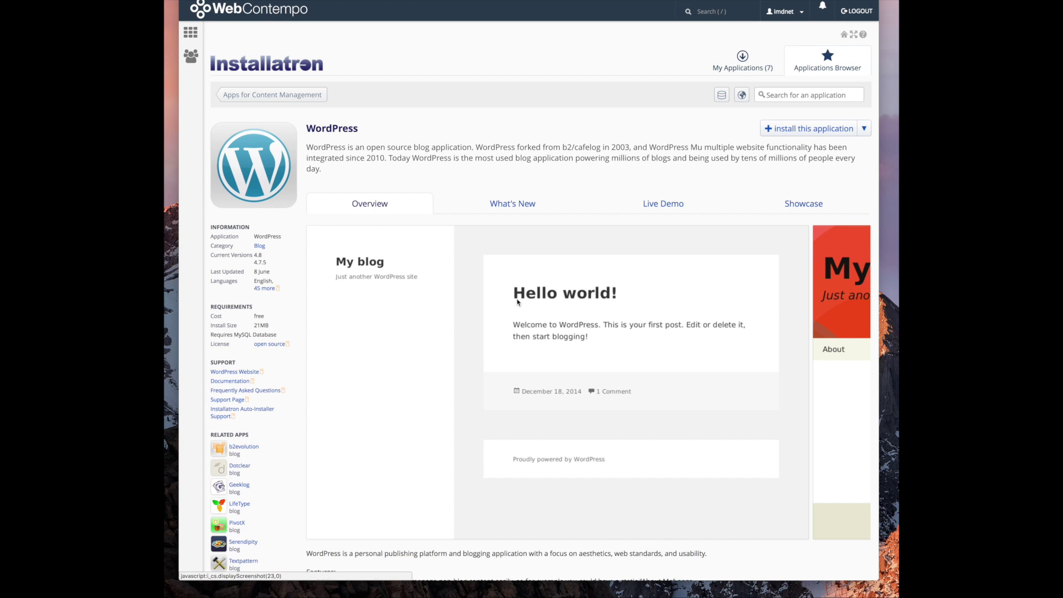
click(811, 129)
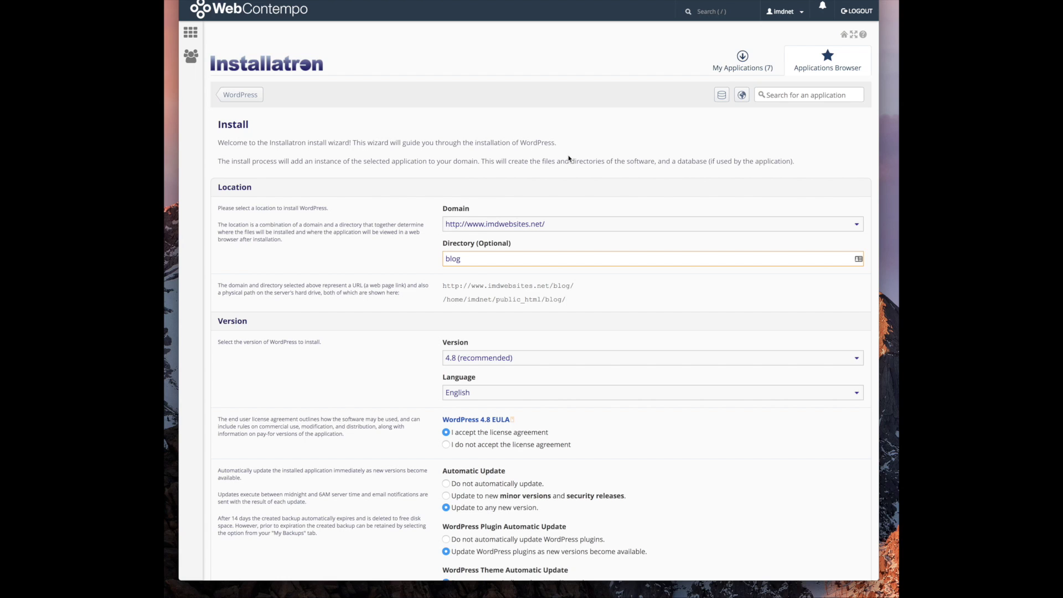
click(561, 223)
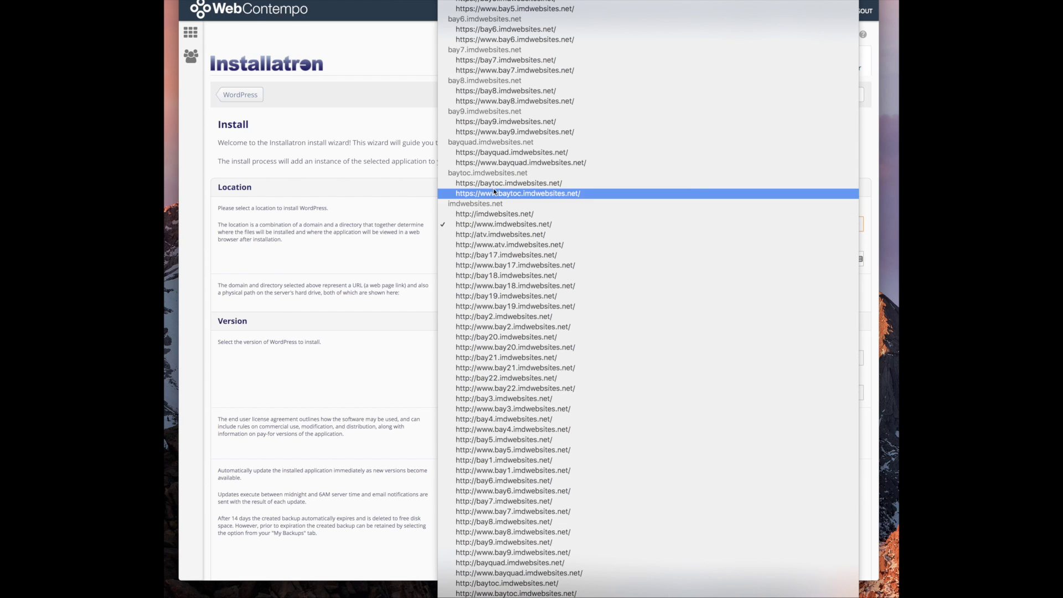
click(556, 439)
key(Tab)
key(BackSpace)
Load bay5 in a new browser tab to check the domain, then close it
key(super+t)
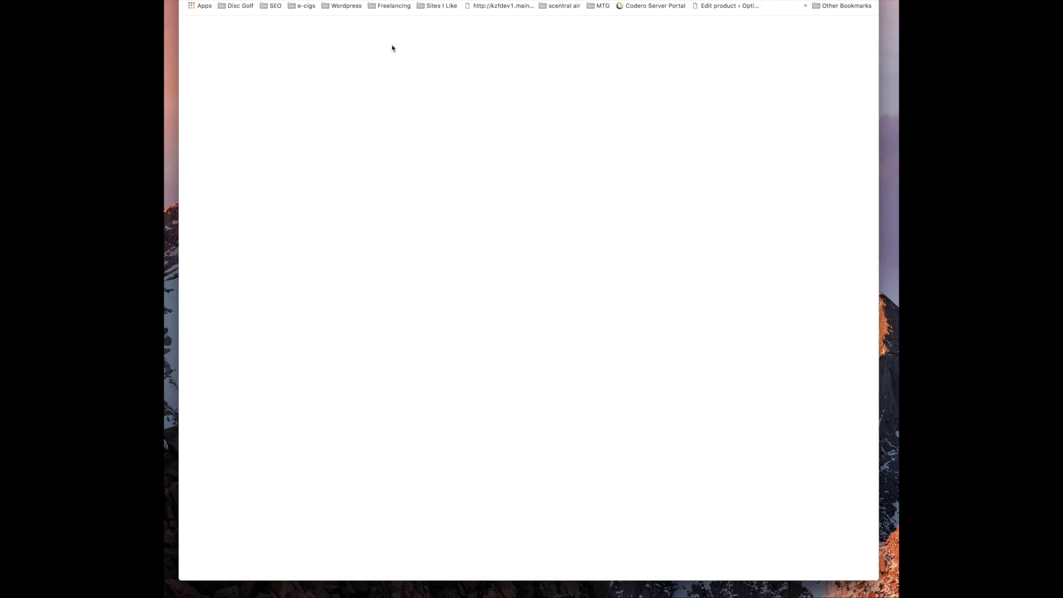
text(bay5)
key(Return)
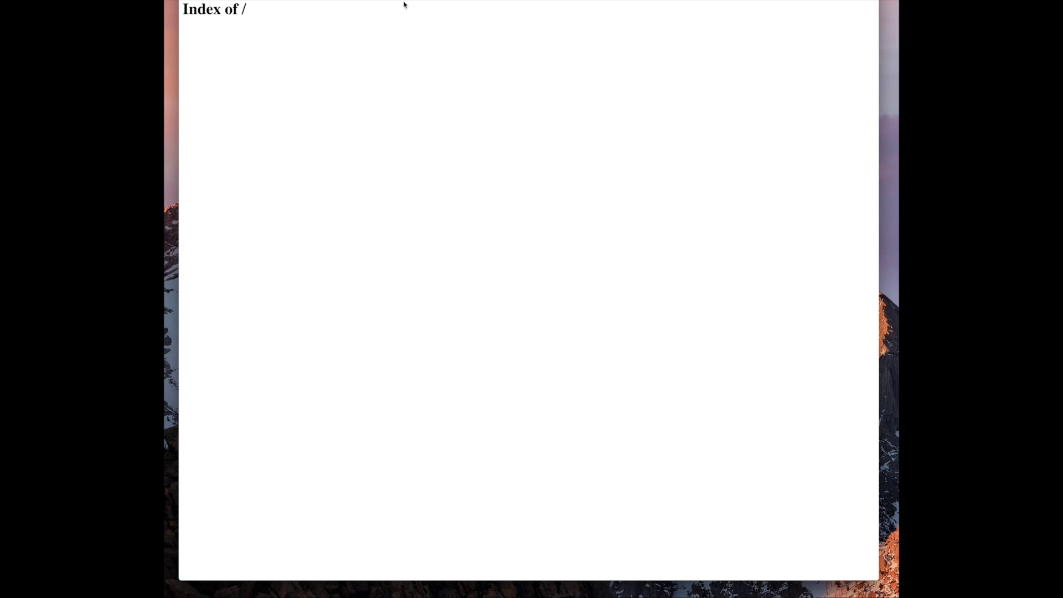
key(super+w)
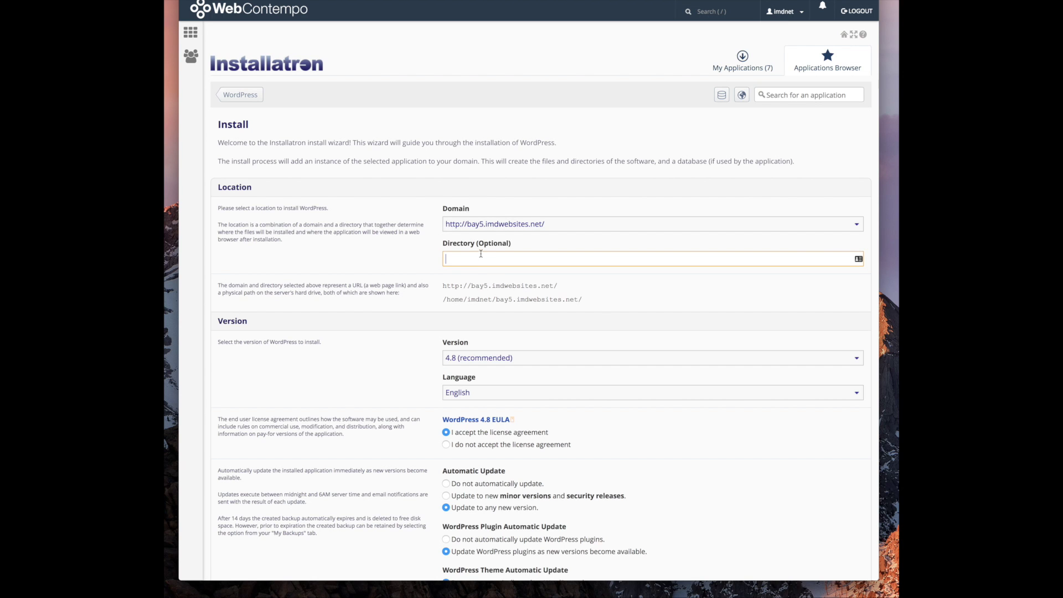
Replace the administrator password and enter the administrator e-mail address
scroll(475, 254, down, 3)
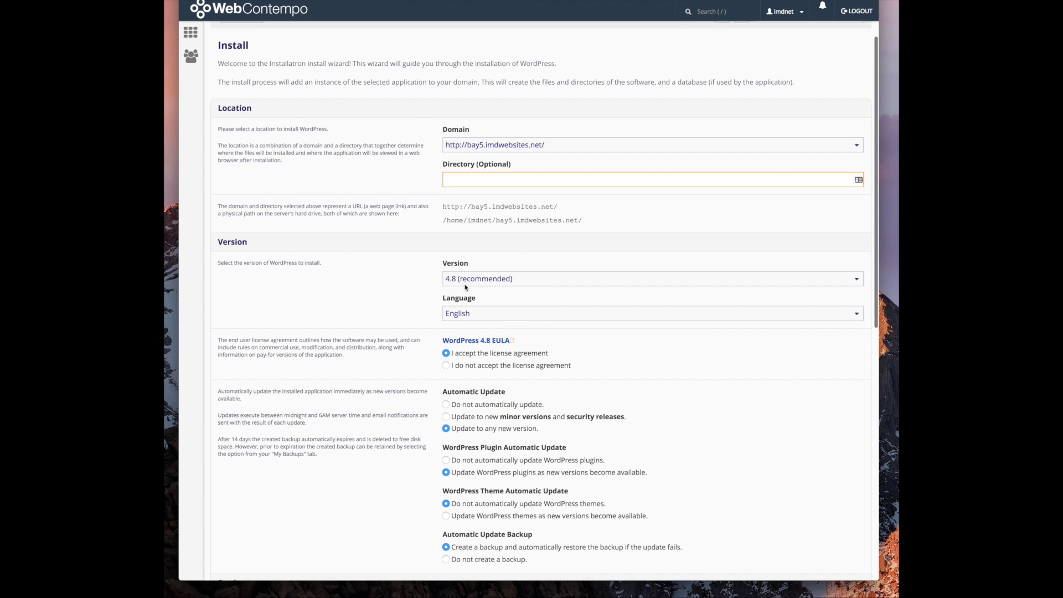
scroll(478, 209, down, 6)
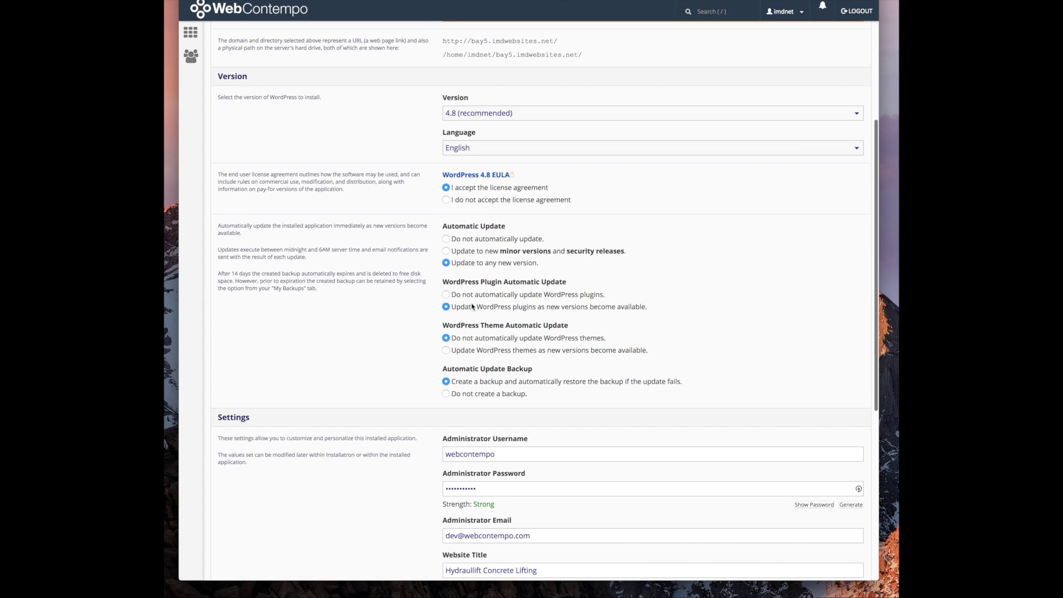
scroll(427, 279, down, 2)
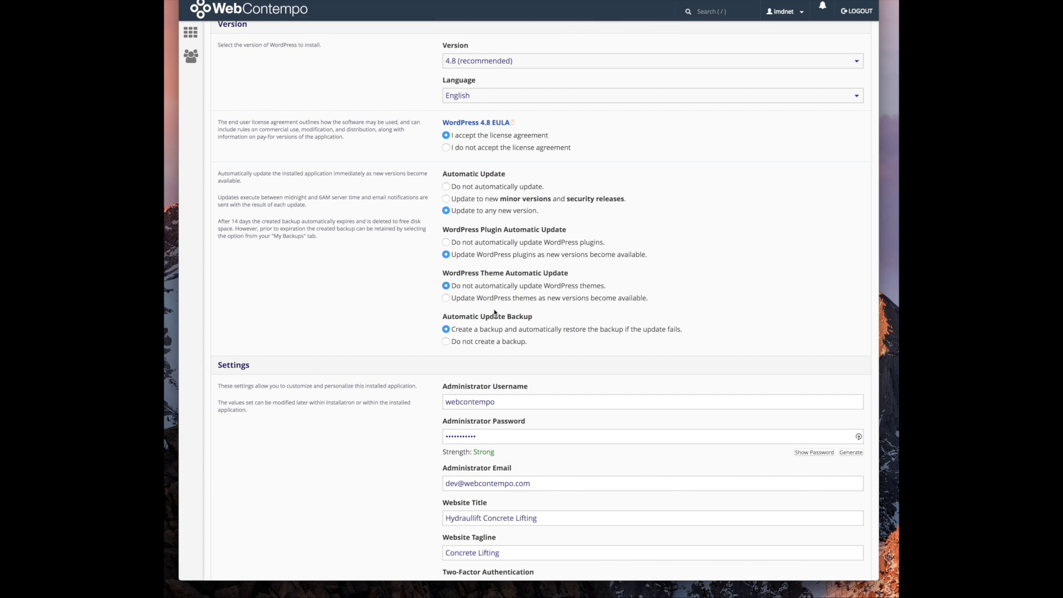
scroll(500, 274, down, 1)
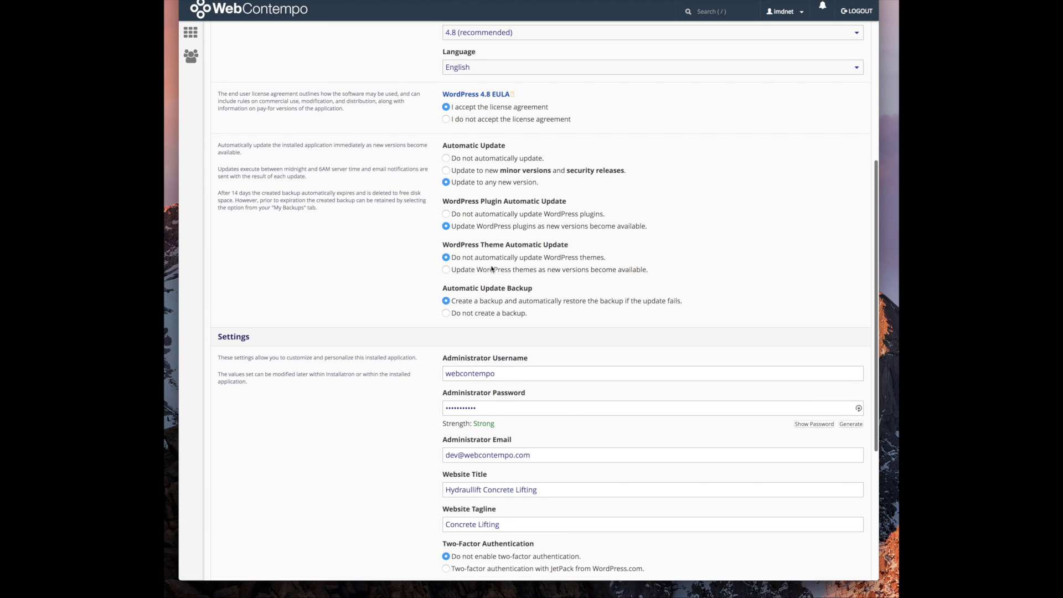
scroll(493, 269, down, 6)
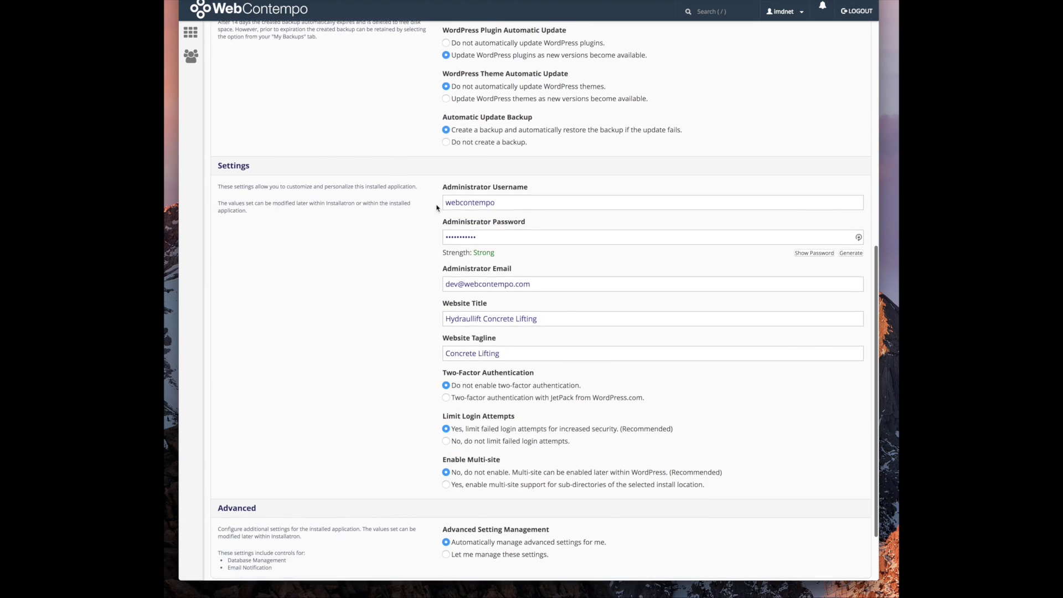
scroll(437, 207, down, 3)
drag(501, 155, 375, 150)
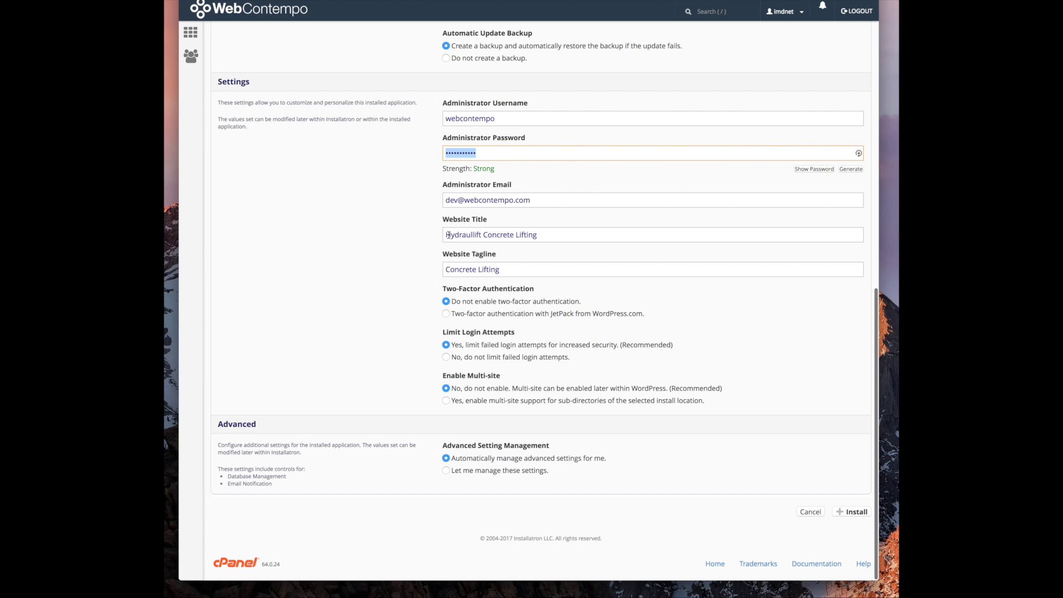
text(a)
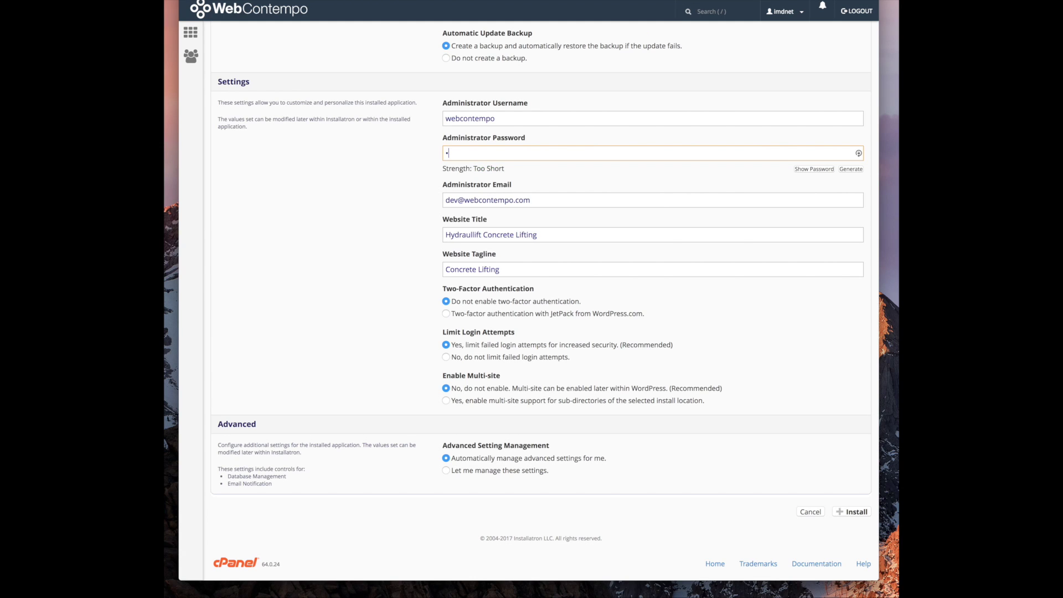
text(•••••••••)
key(Tab)
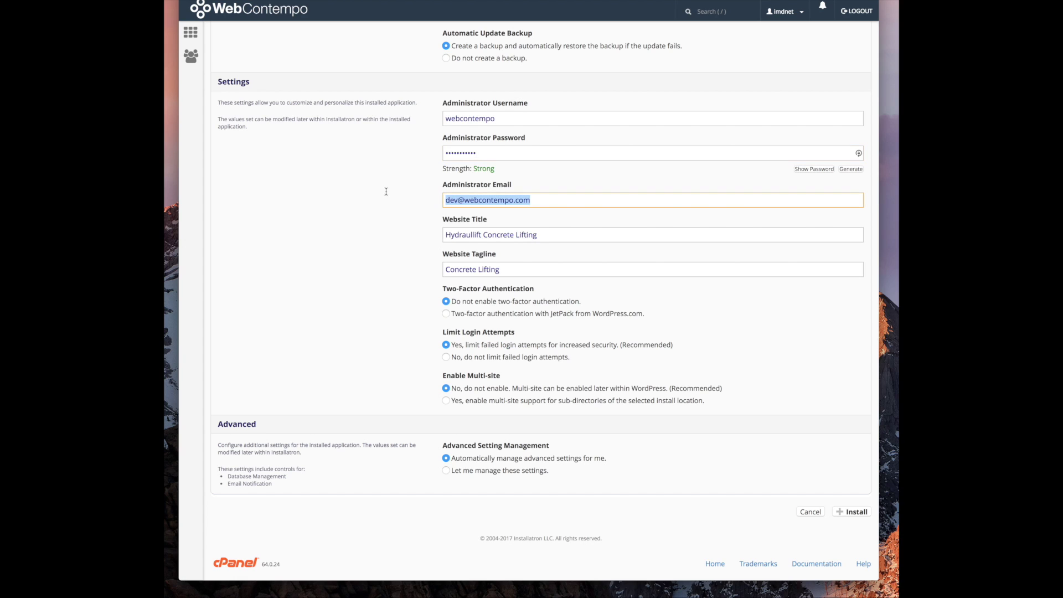
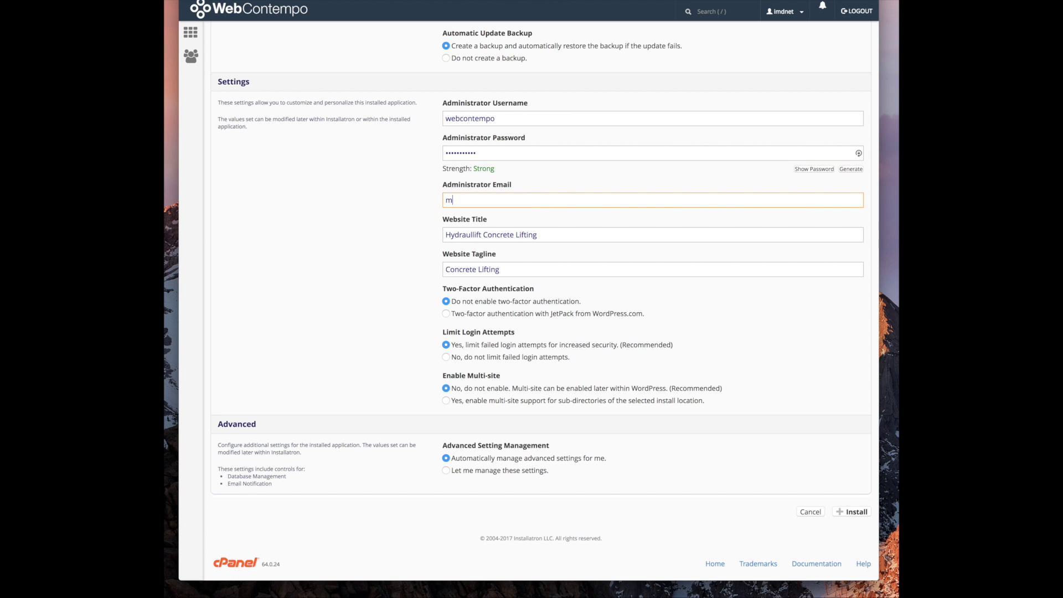
Title the site with the client's name, add tagline 'Intricately Crafted Workmanship', and disable login-attempt limiting
drag(569, 238, 393, 233)
key(BackSpace)
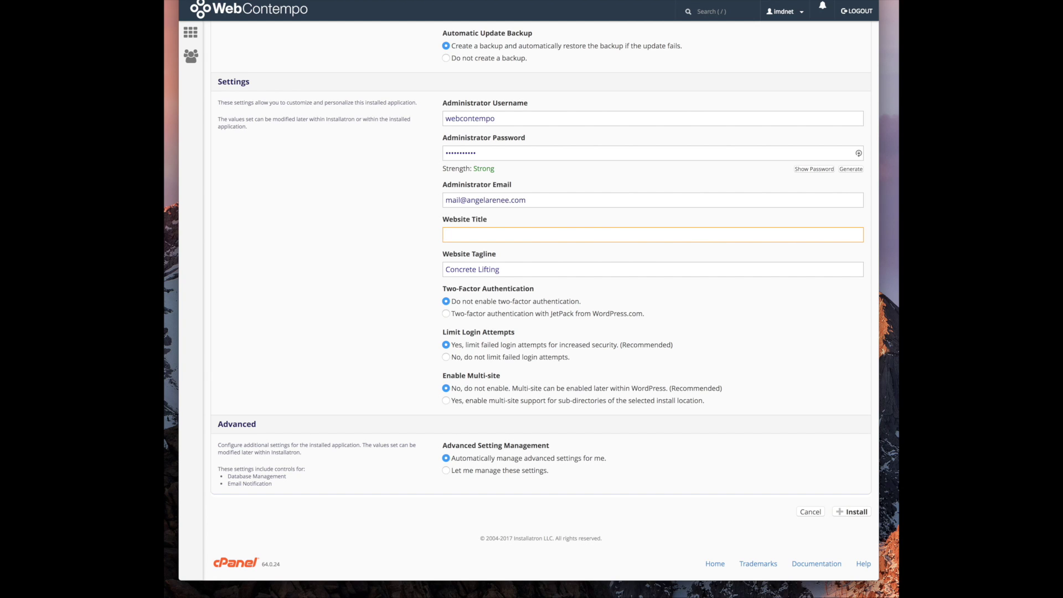
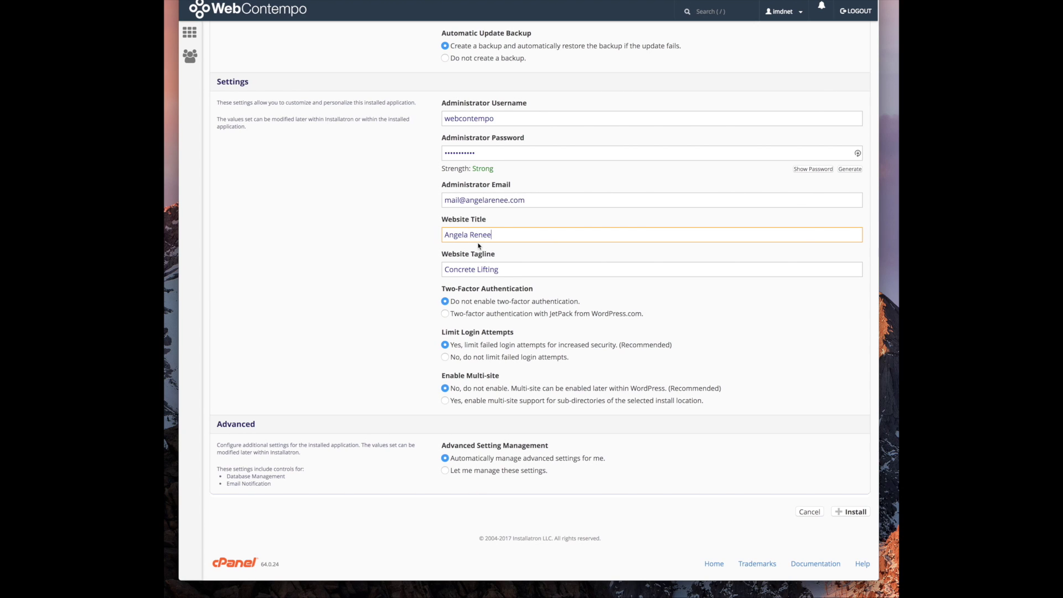
drag(501, 269, 440, 268)
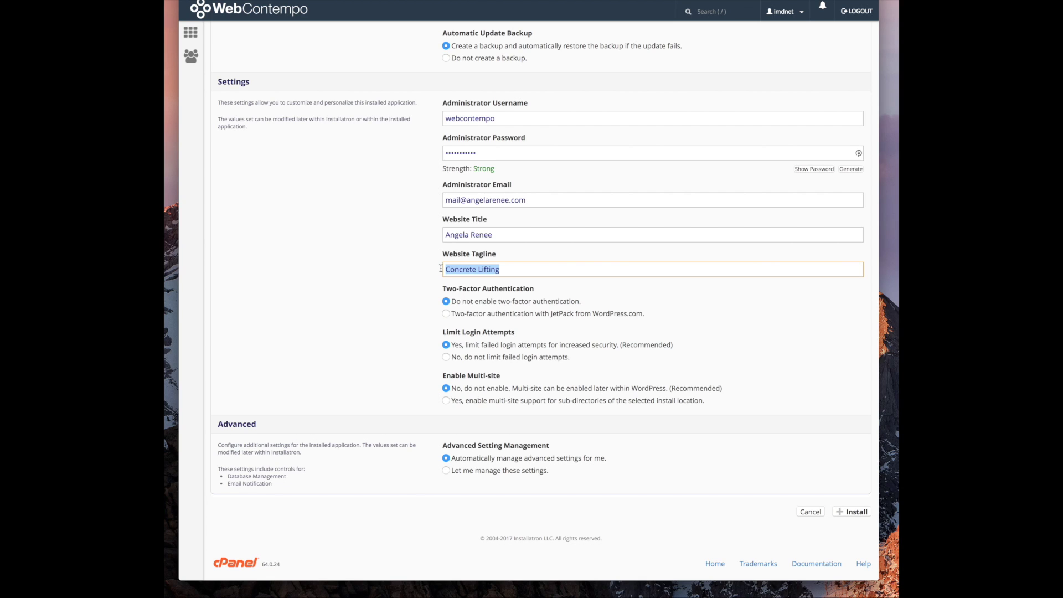
text(Intricately Crafted Workman)
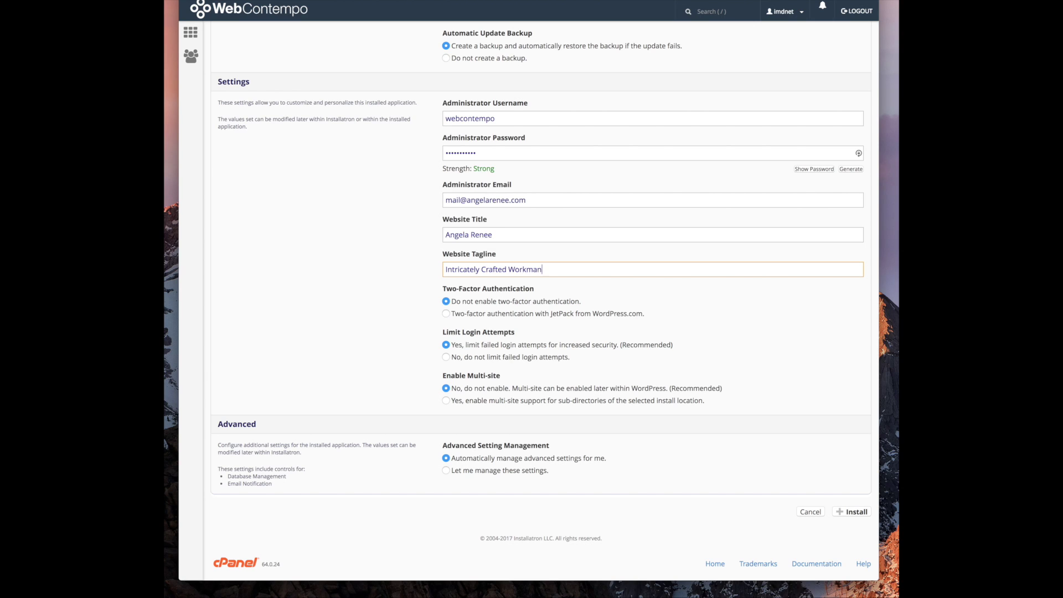
text(ship)
click(446, 357)
Run the bay5.imdwebsites.net WordPress install, then reload the bay5 tab to view the new site
scroll(426, 368, down, 2)
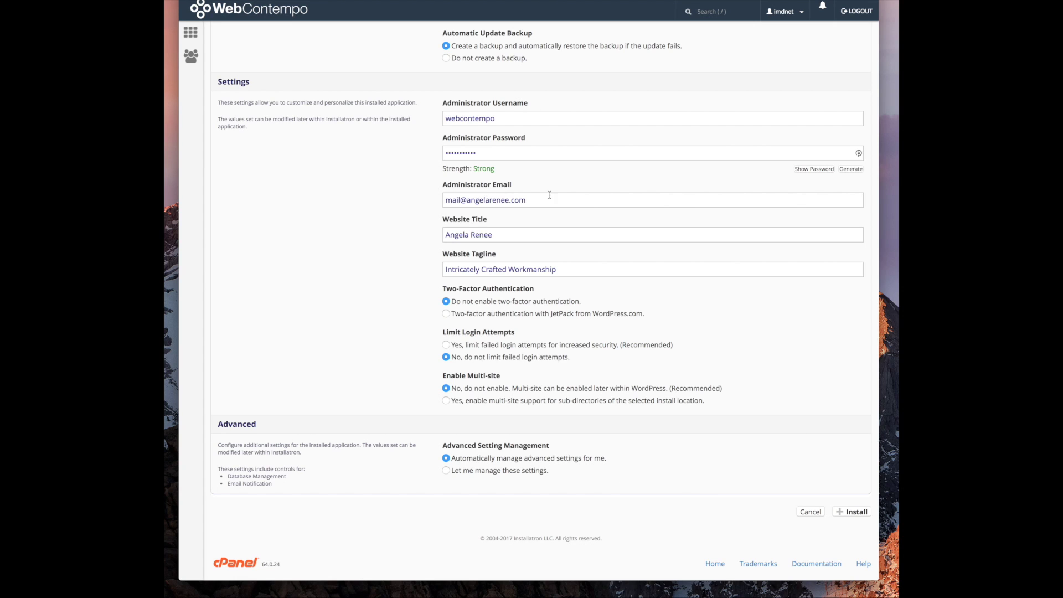
click(845, 512)
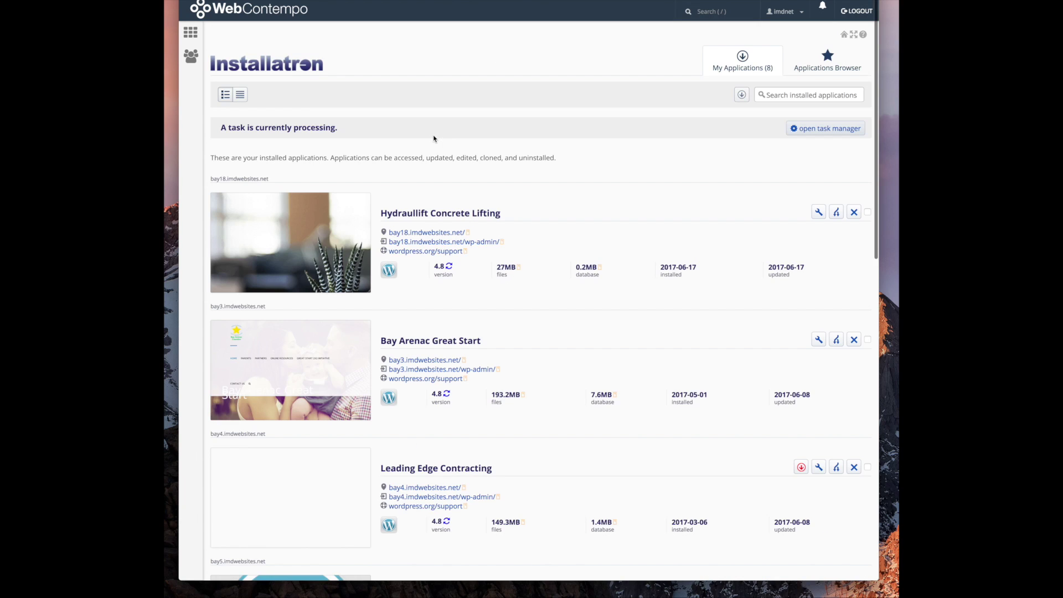
scroll(498, 193, down, 10)
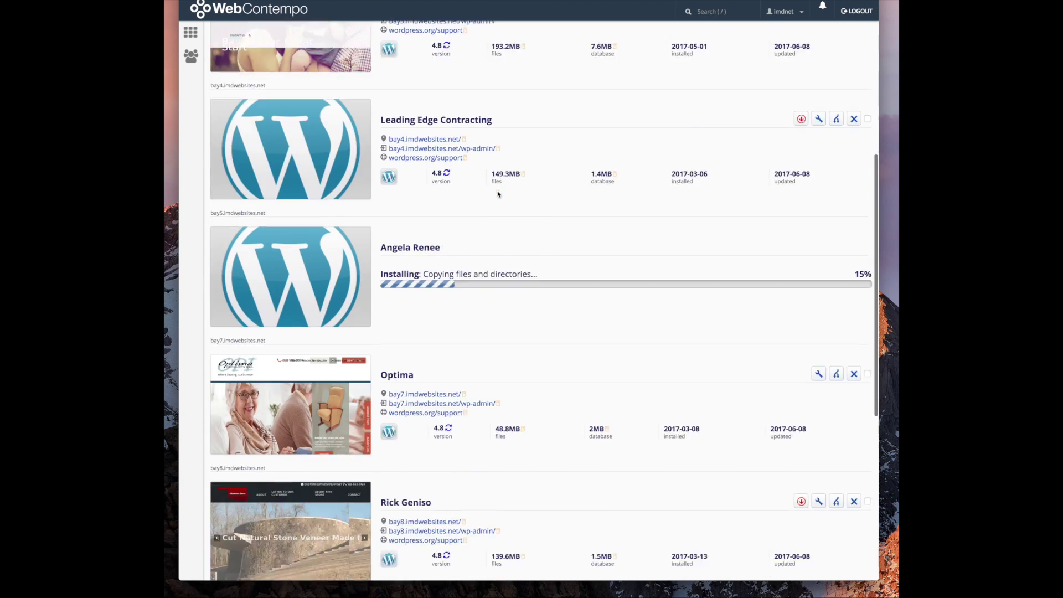
scroll(497, 193, up, 2)
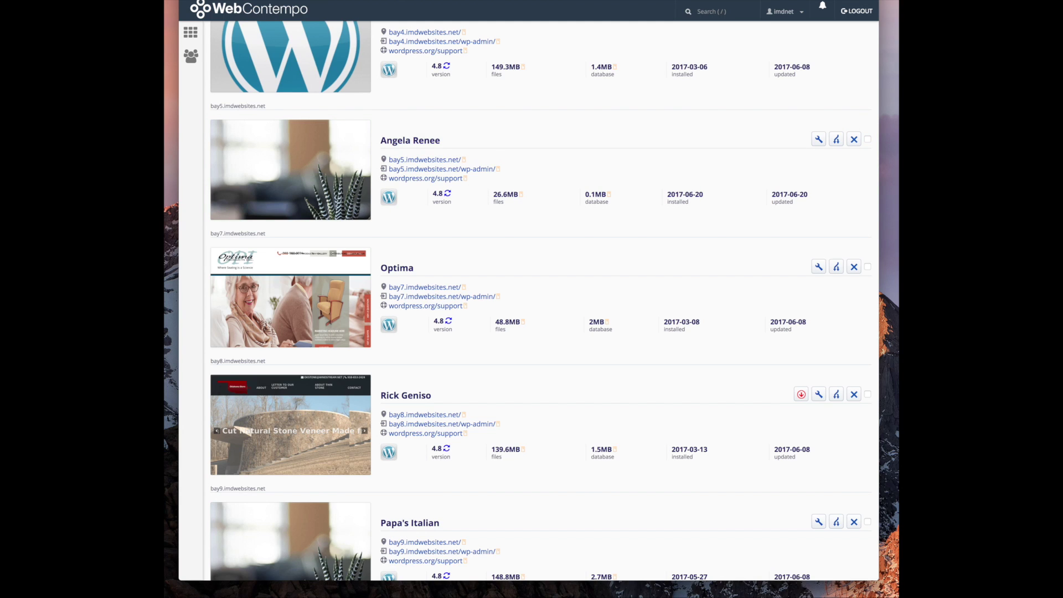
key(ctrl+Tab)
key(super+r)
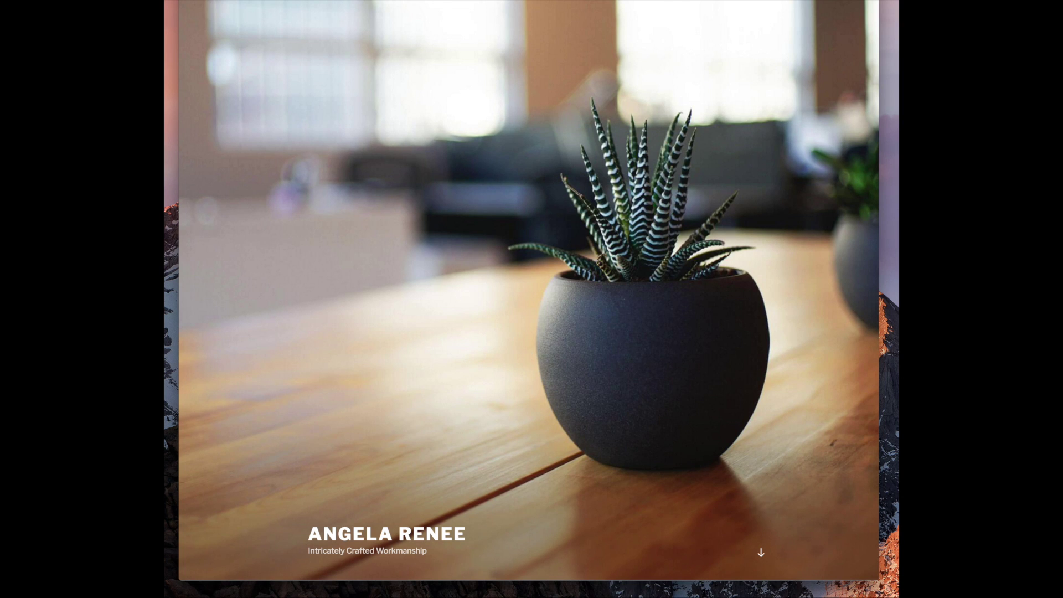
Move between tabs to reach the new bay5 site's WordPress 4.8 dashboard
key(ctrl+shift+Tab)
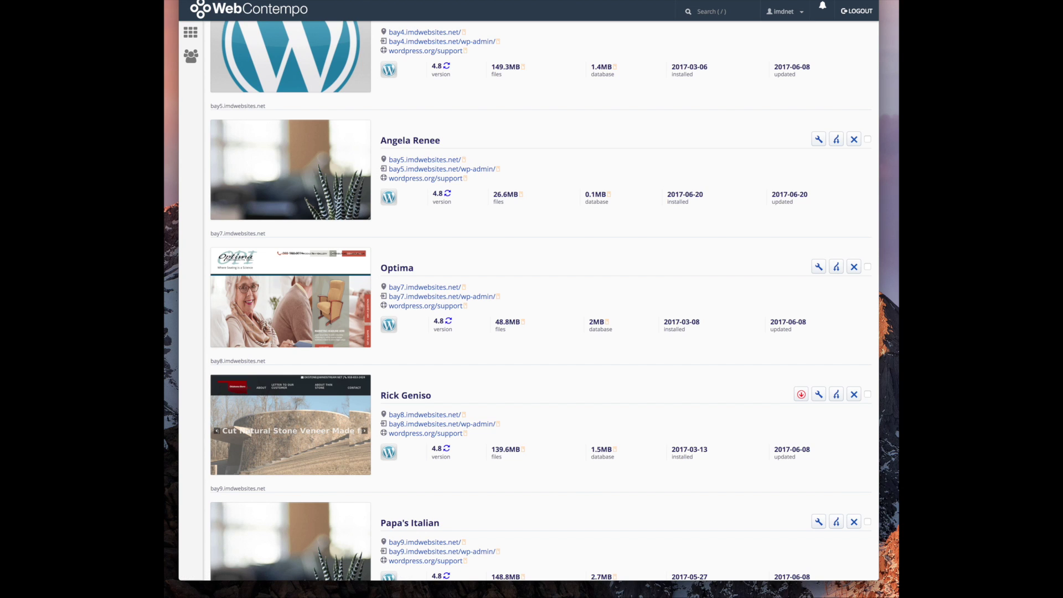
key(ctrl+Tab)
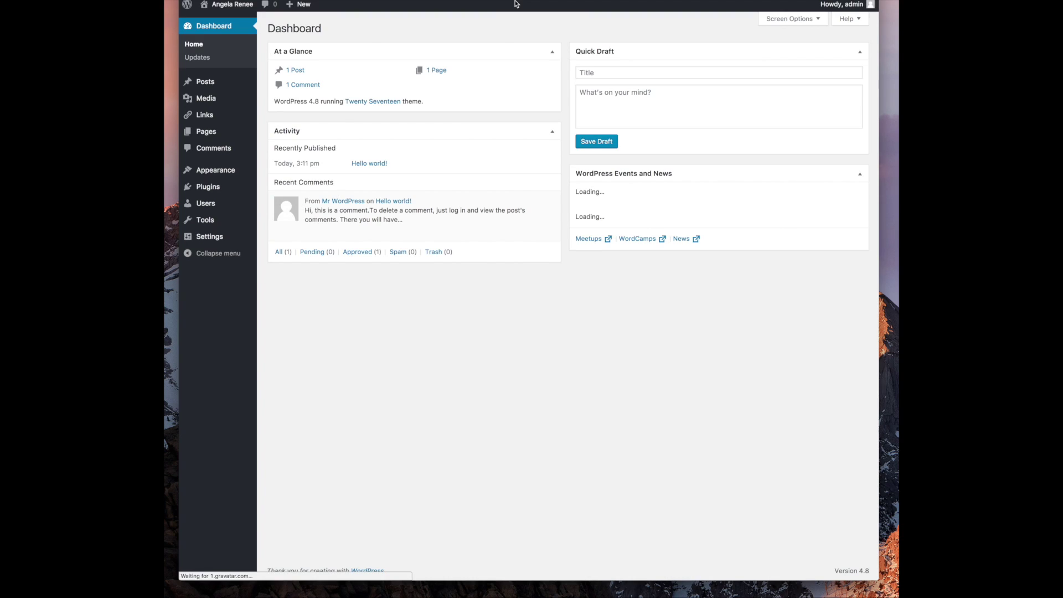
key(ctrl+Tab)
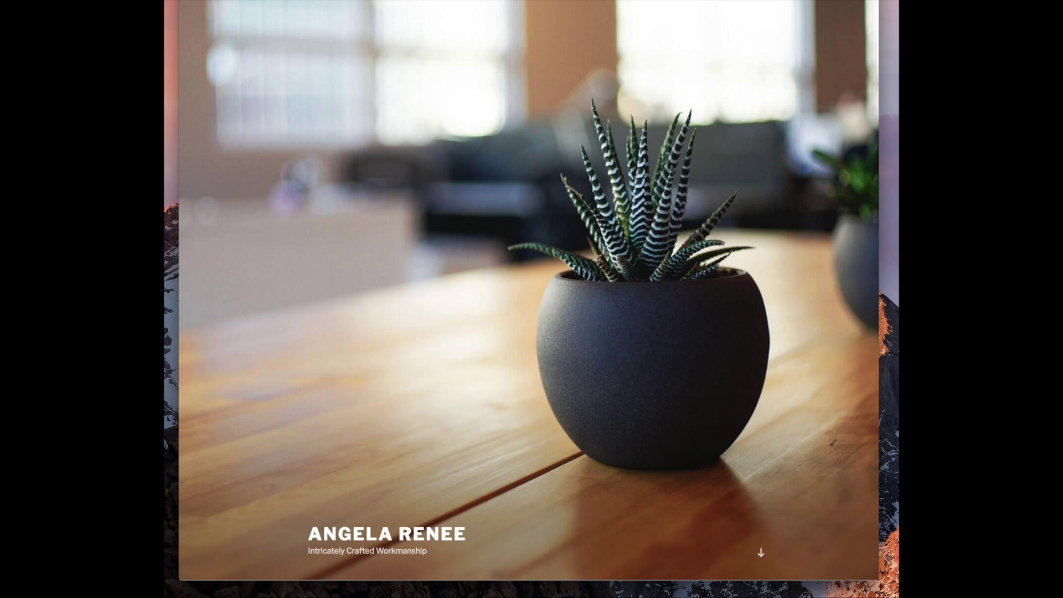
key(ctrl+shift+Tab)
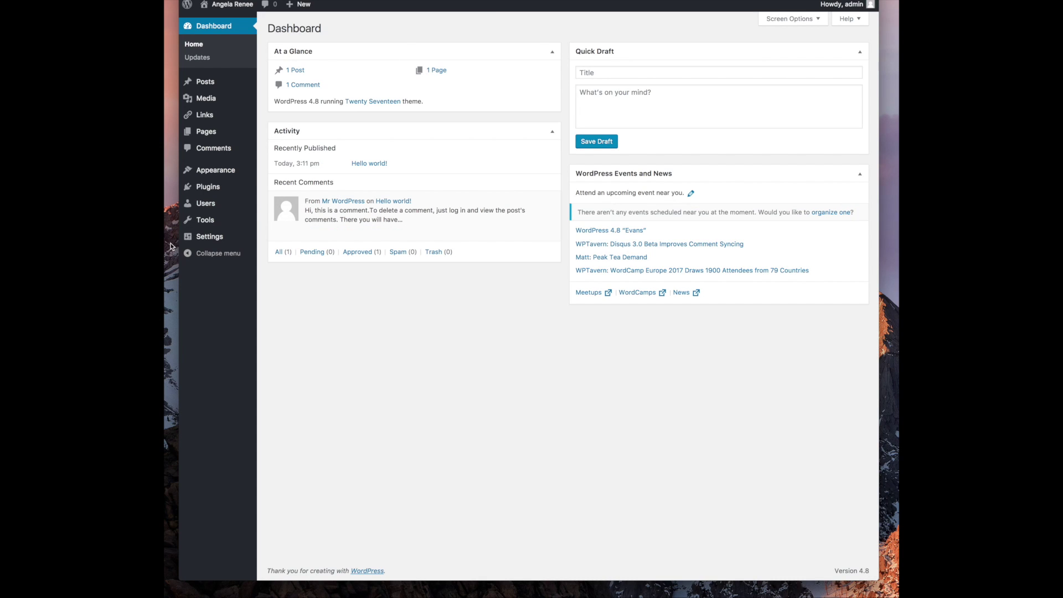
mouse_move(232, 171)
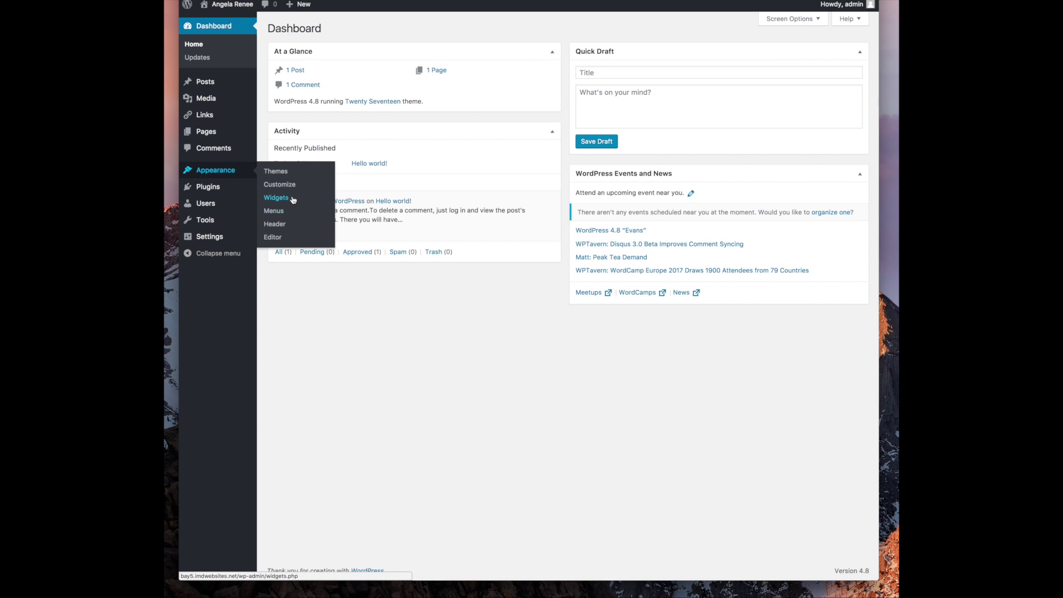
Upload and install the Divi parent theme from Themes > Add New > Upload Theme
click(288, 175)
click(358, 28)
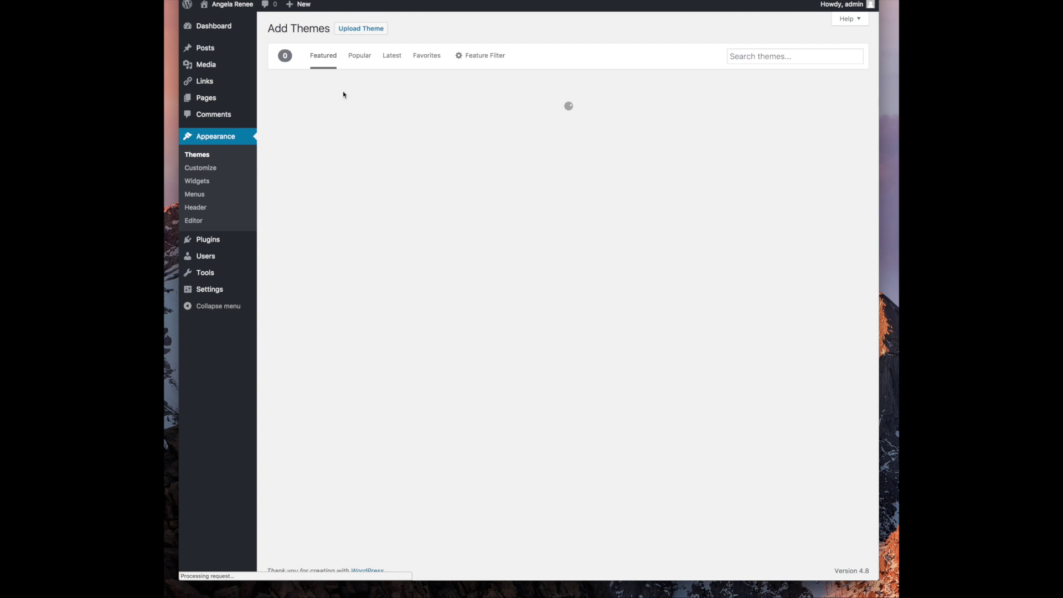
click(360, 28)
click(494, 117)
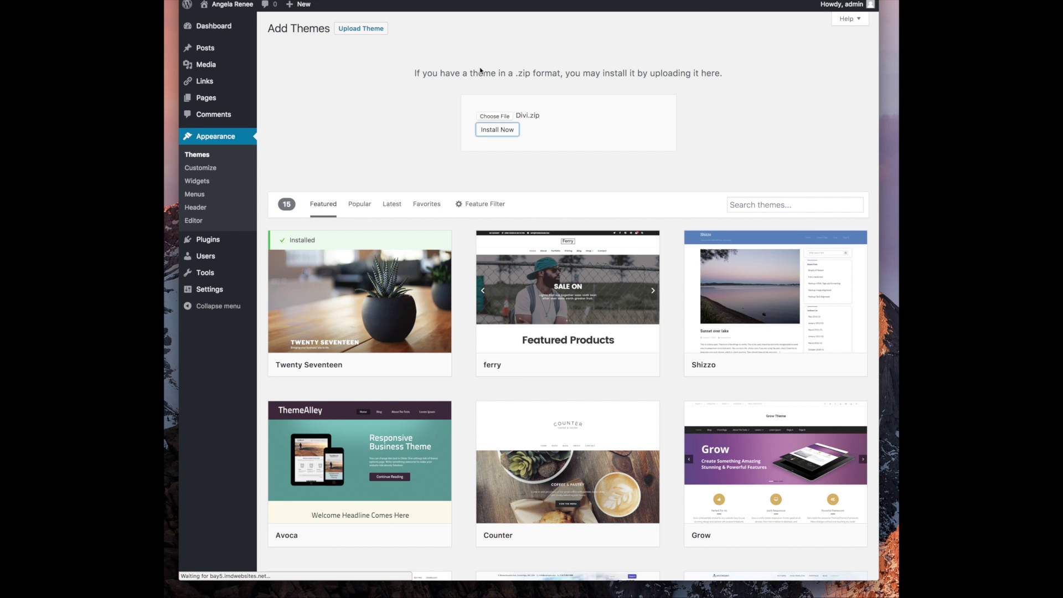
click(200, 159)
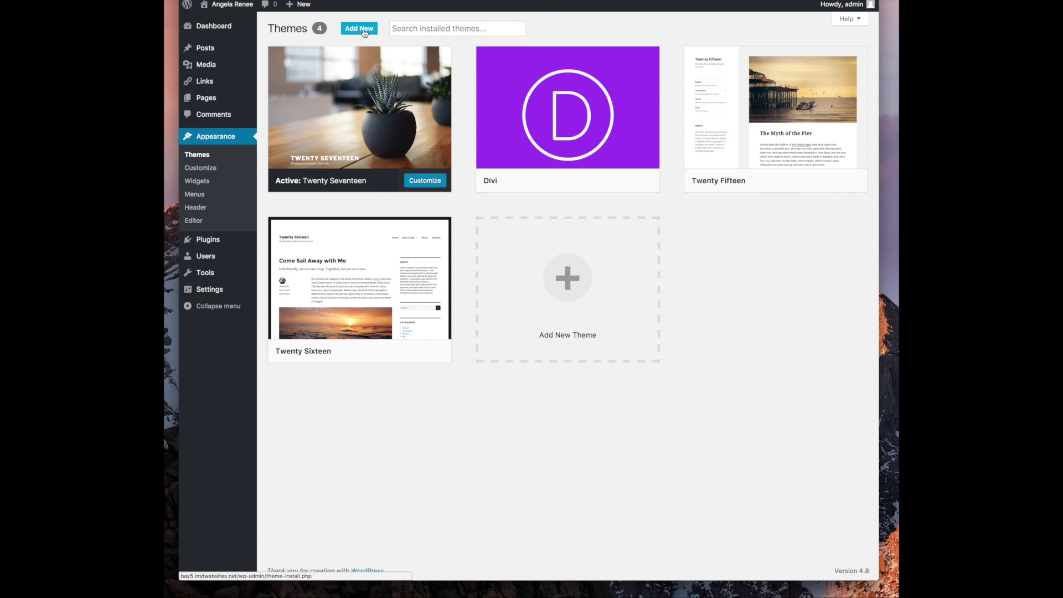
Upload ally_child_theme.zip from the unzip_me_ally folder as a new theme
click(364, 32)
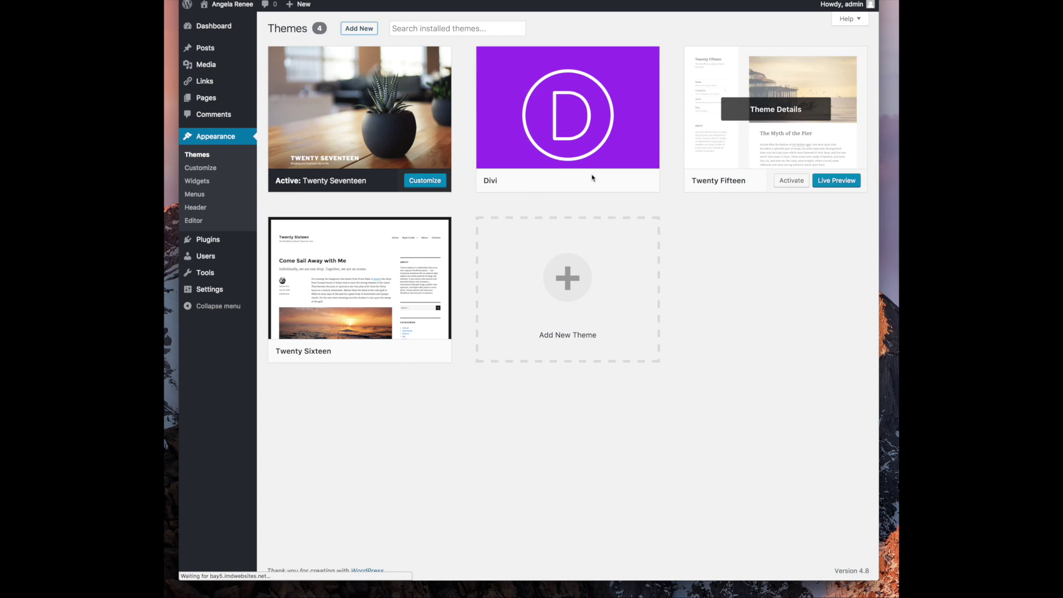
click(373, 31)
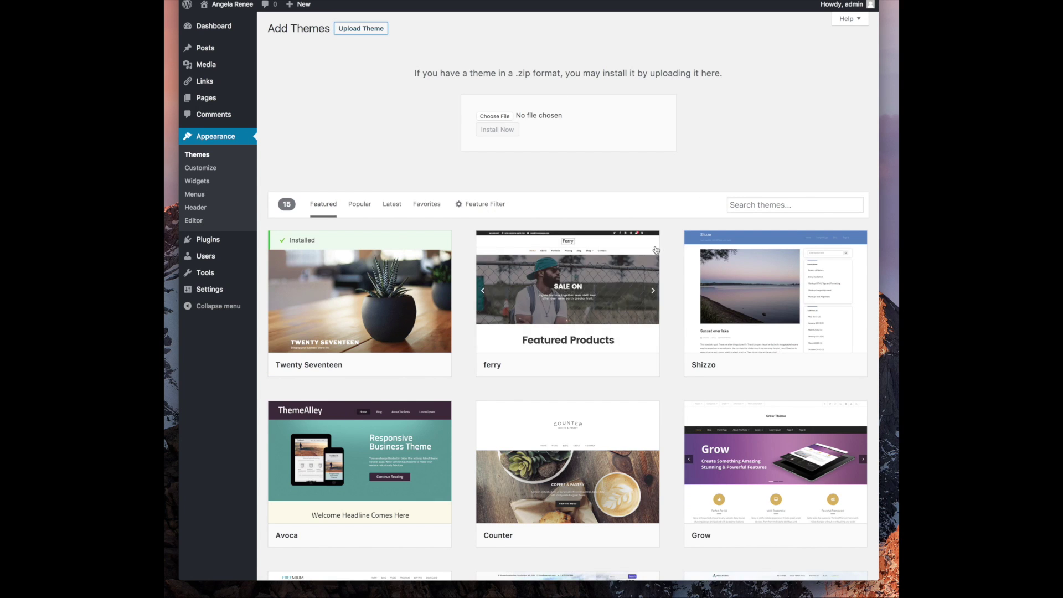
click(506, 118)
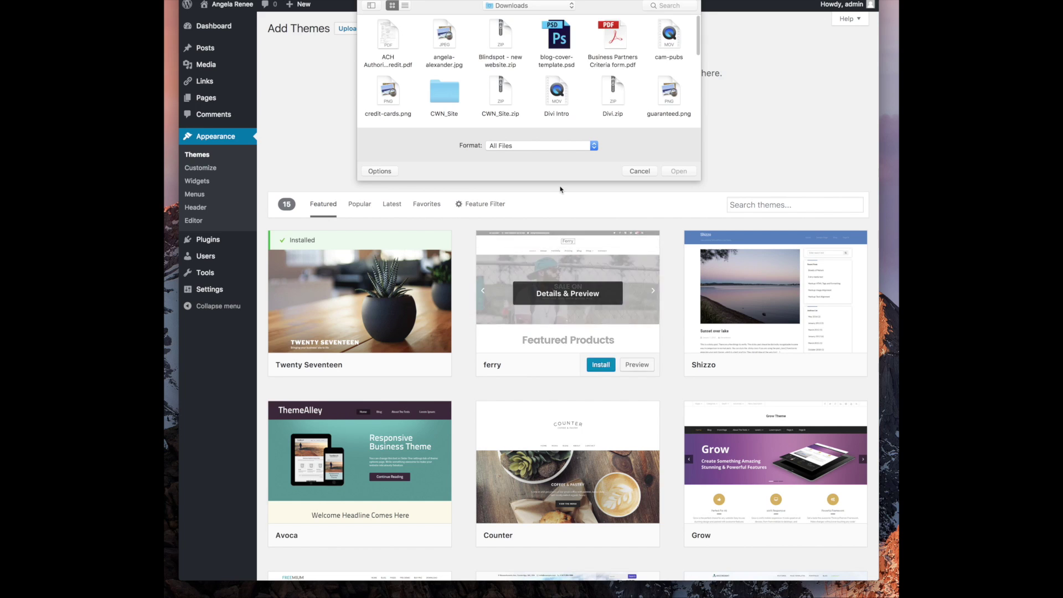
scroll(511, 98, down, 5)
scroll(510, 98, down, 5)
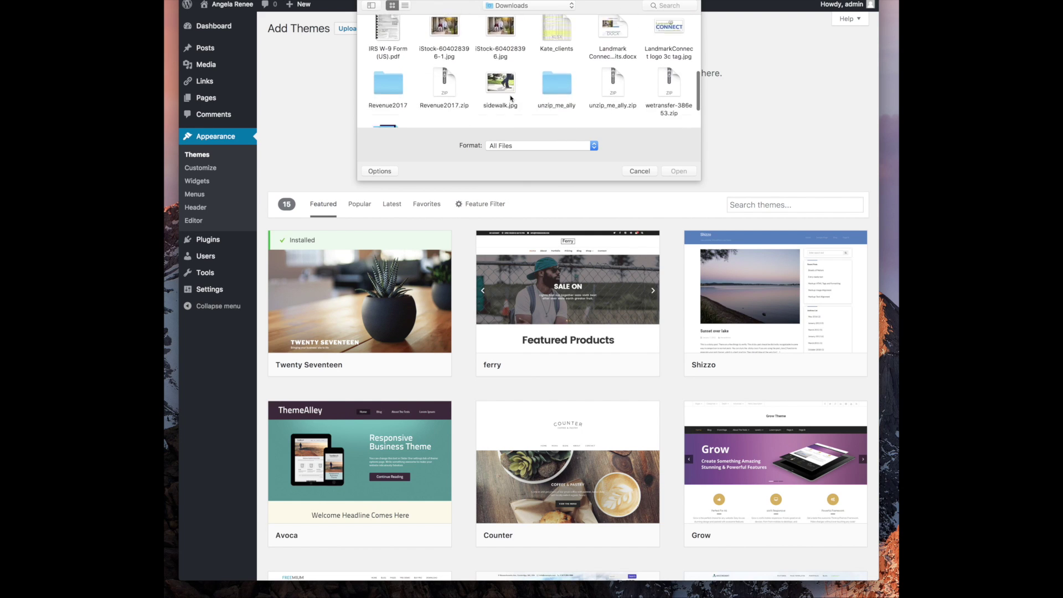
key(u)
key(Return)
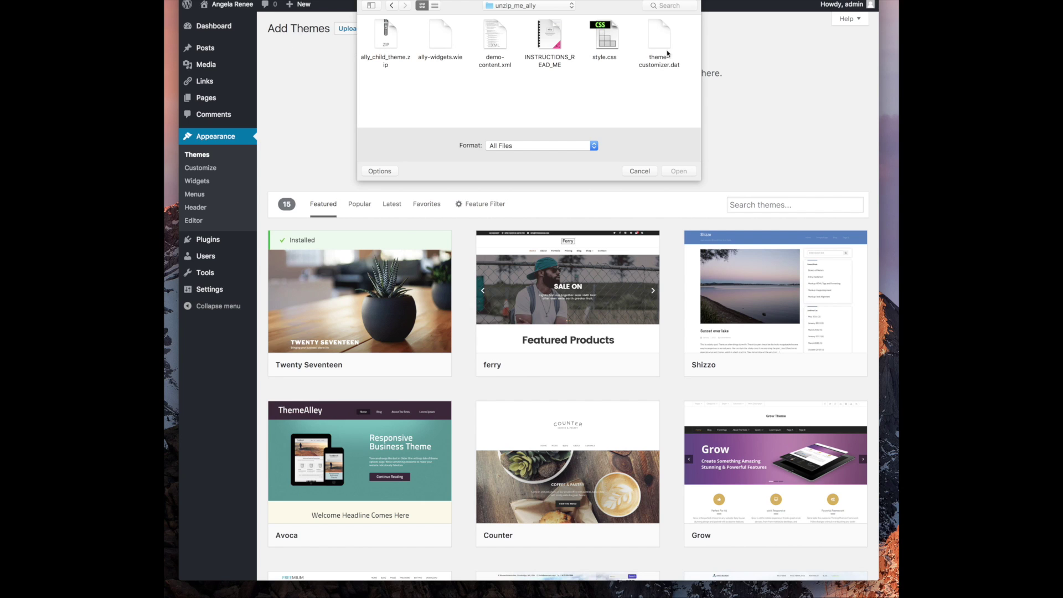
double_click(386, 33)
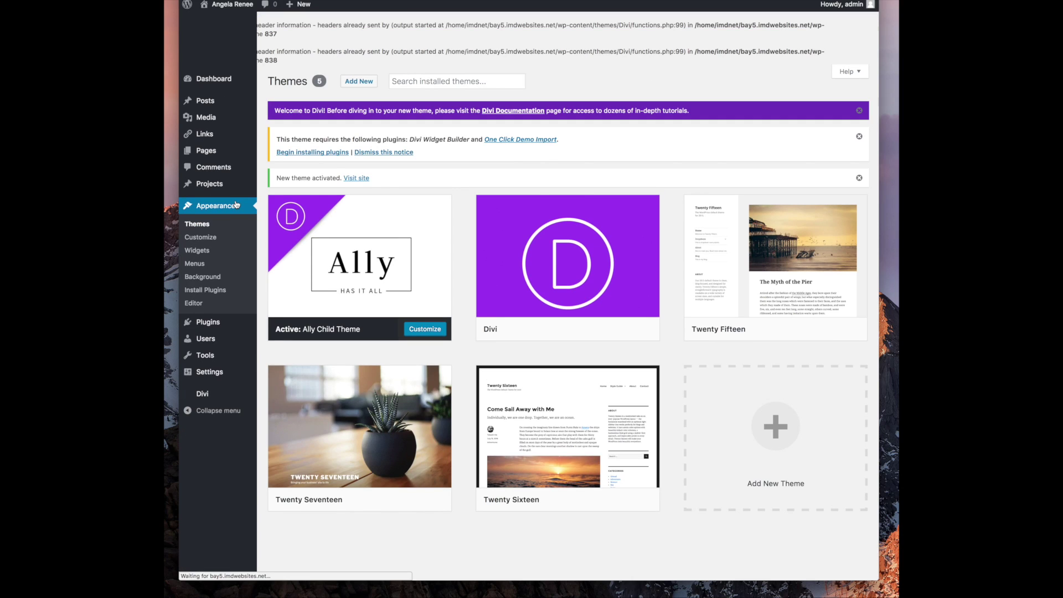
Highlight the PHP warnings, then reload the Themes page via Appearance to clear them
drag(801, 51, 225, 41)
drag(277, 8, 300, 35)
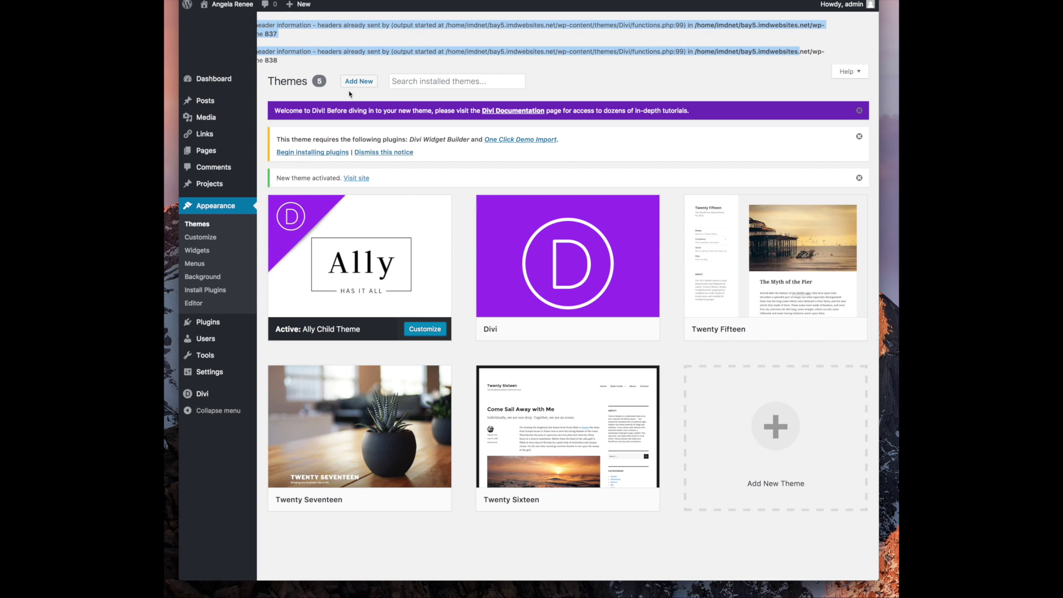
click(211, 203)
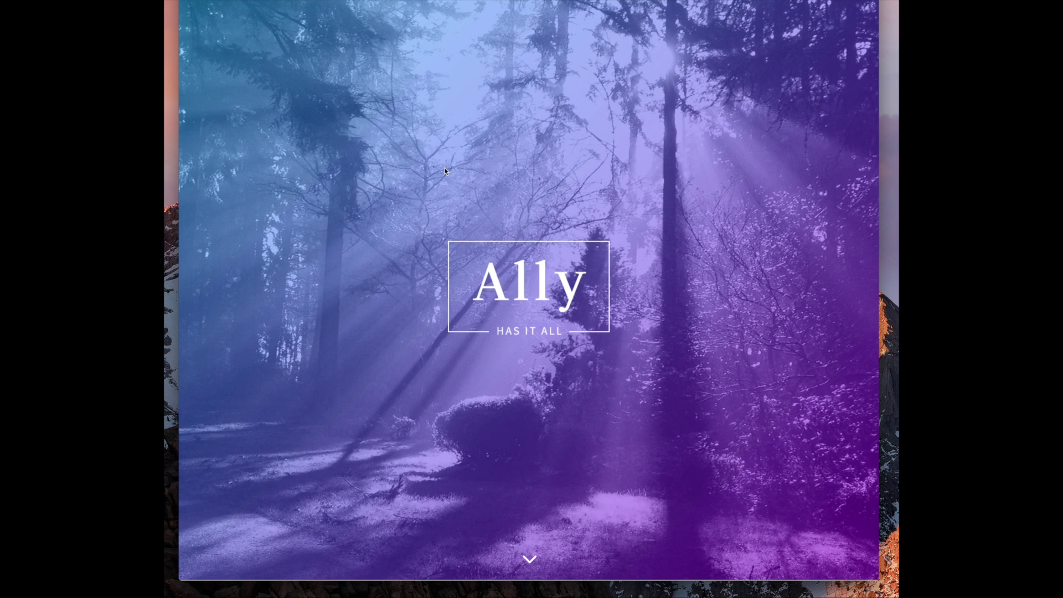
Scroll the Ally demo homepage and jump down to the Meet Ally section
scroll(428, 295, down, 3)
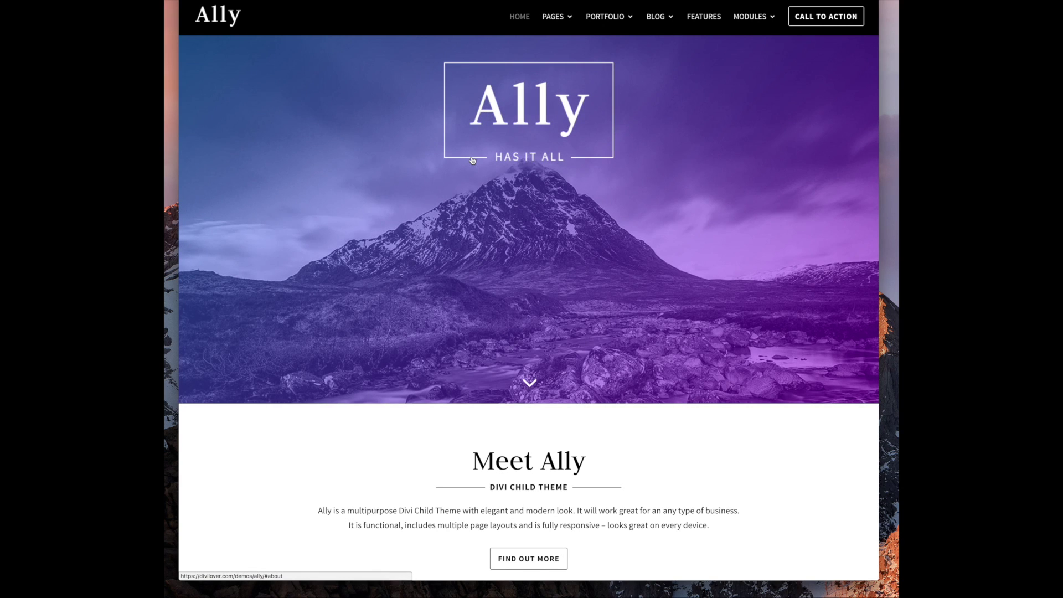
click(546, 158)
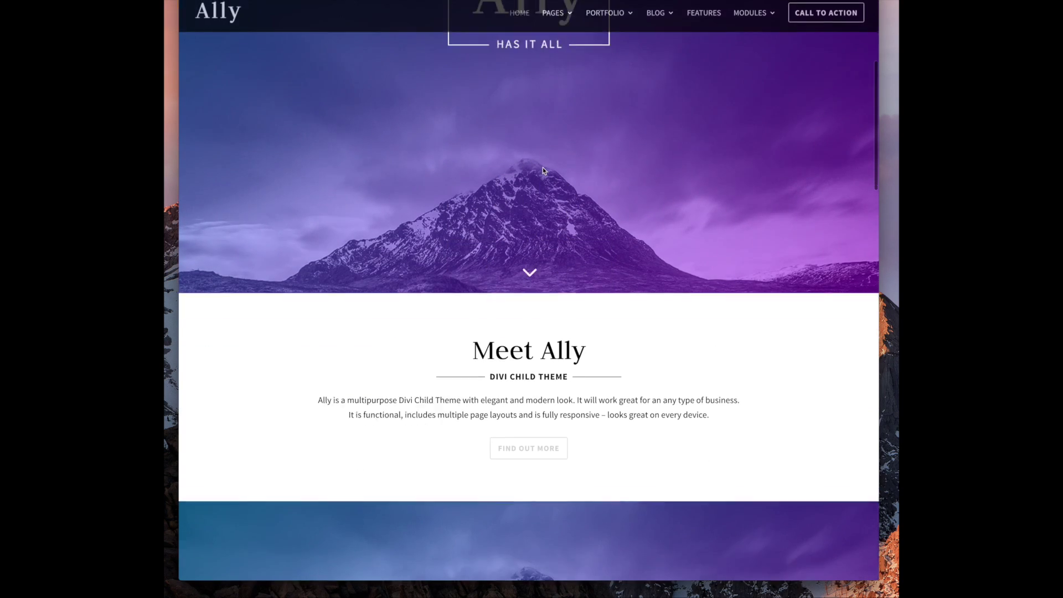
scroll(398, 114, up, 4)
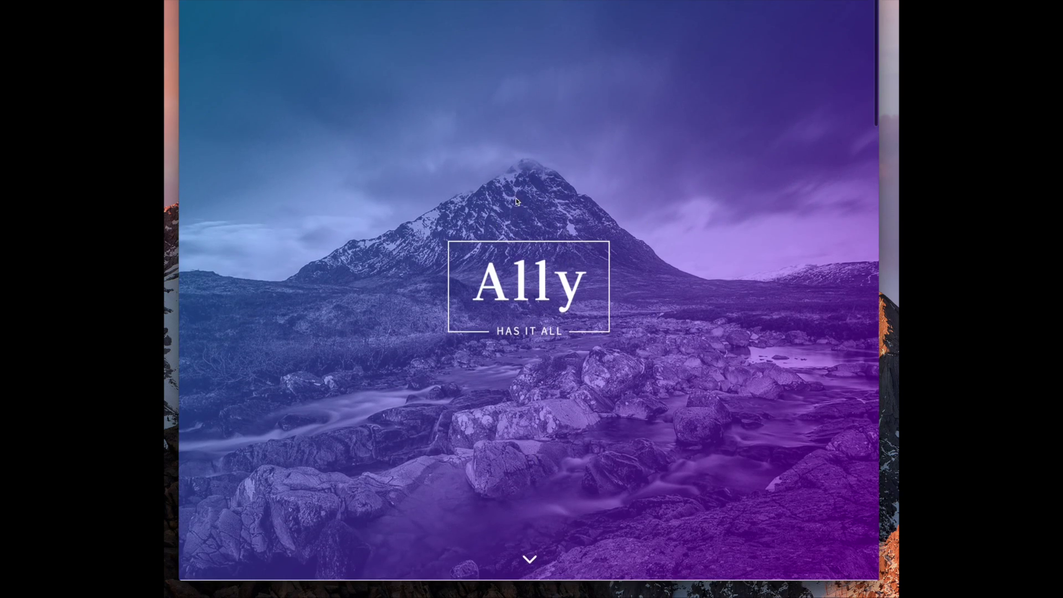
click(511, 201)
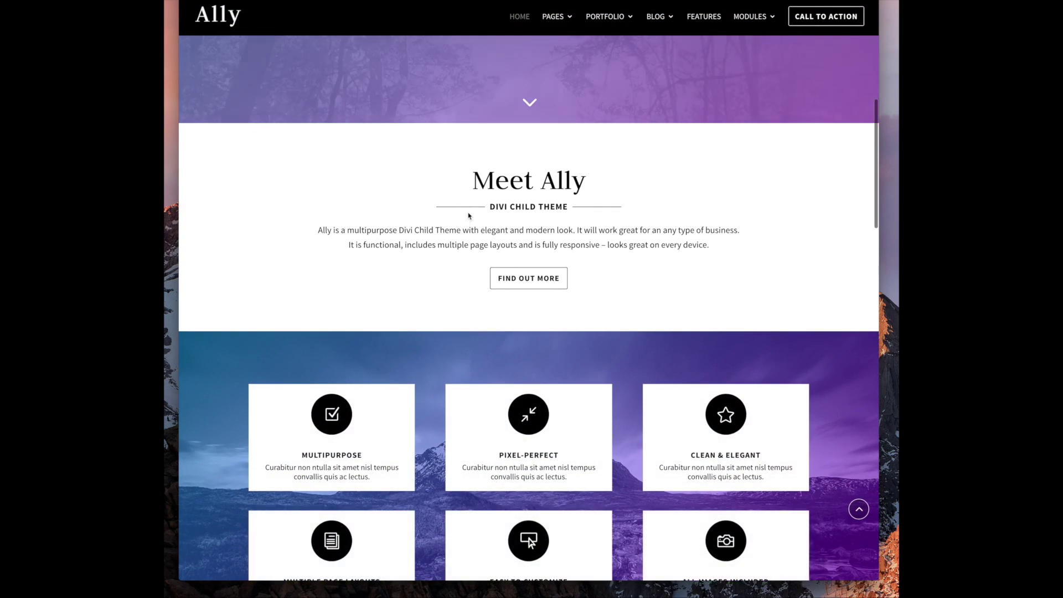
scroll(446, 264, down, 7)
scroll(450, 144, up, 2)
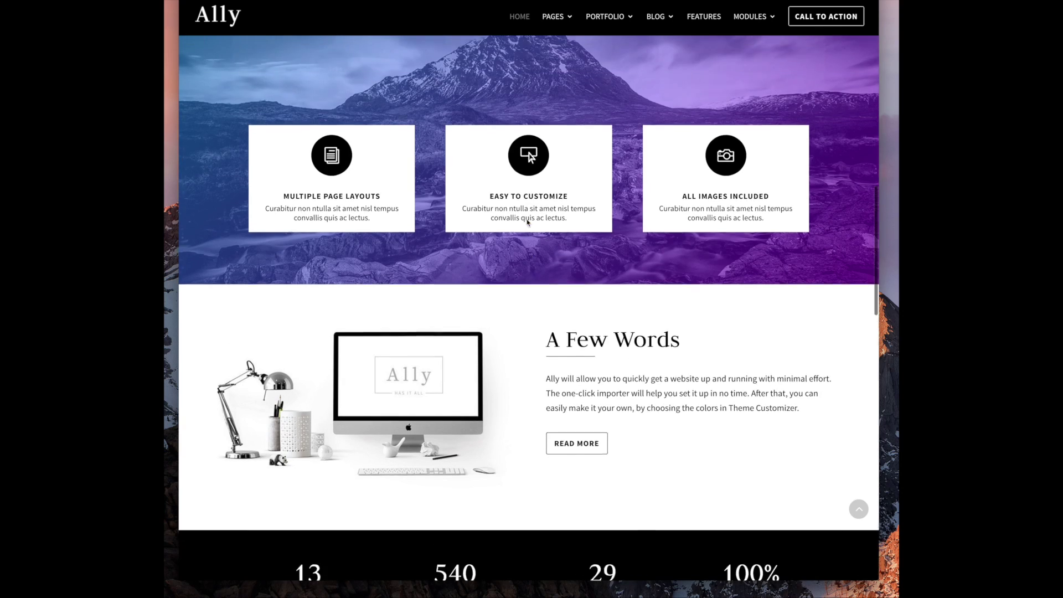
Scroll to the 'Get in Touch' footer, return to the top, and show the PAGES menu
scroll(430, 158, down, 4)
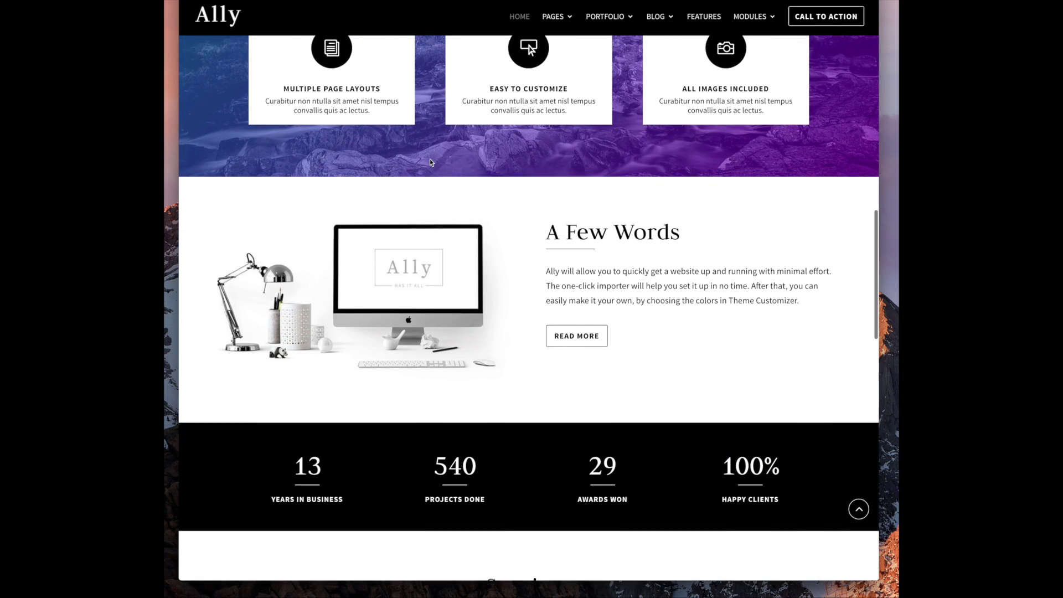
scroll(508, 268, down, 10)
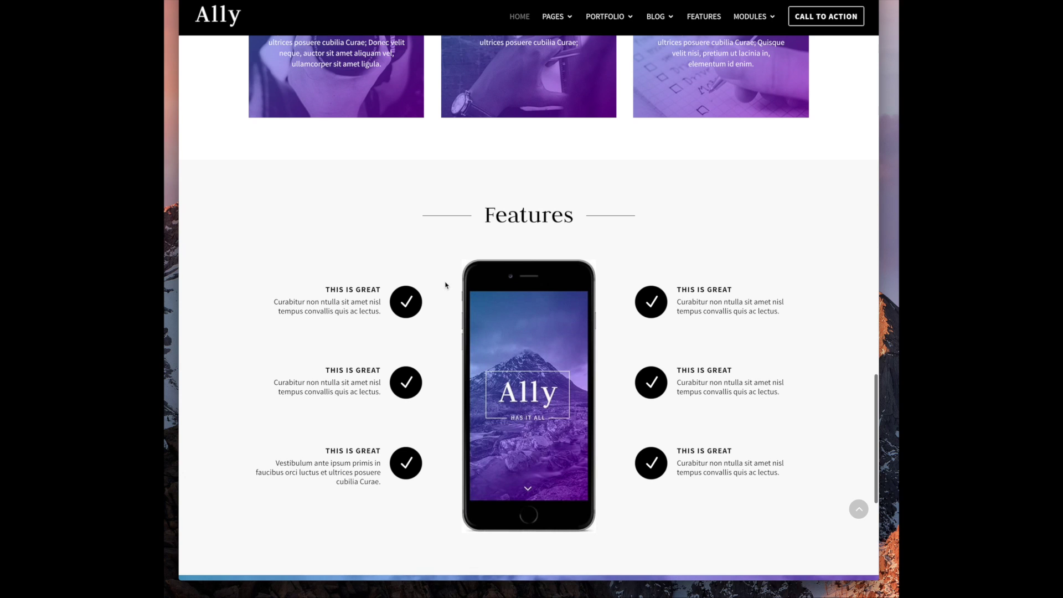
scroll(447, 284, down, 6)
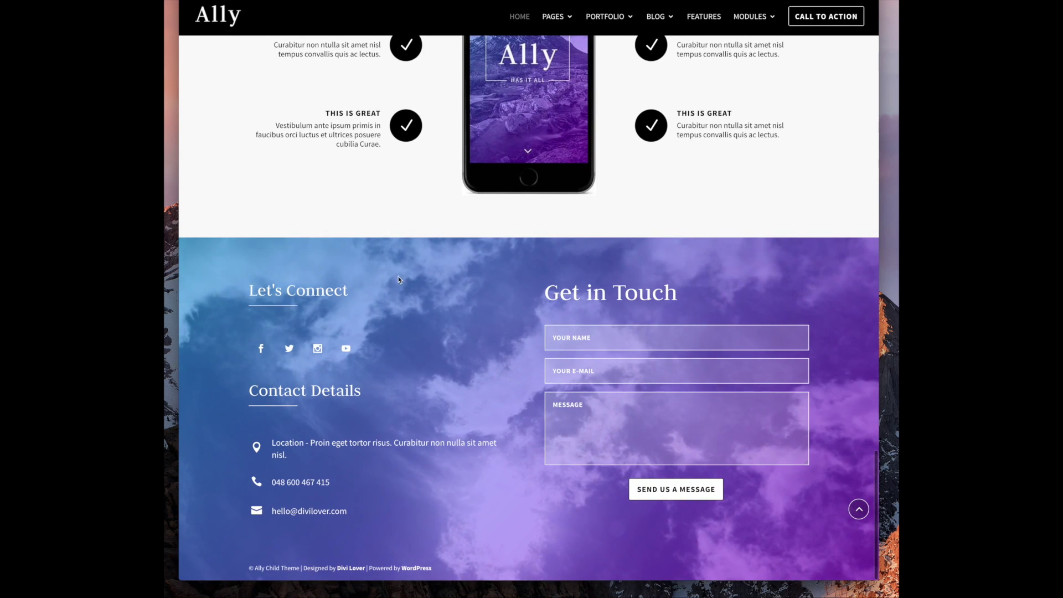
click(859, 508)
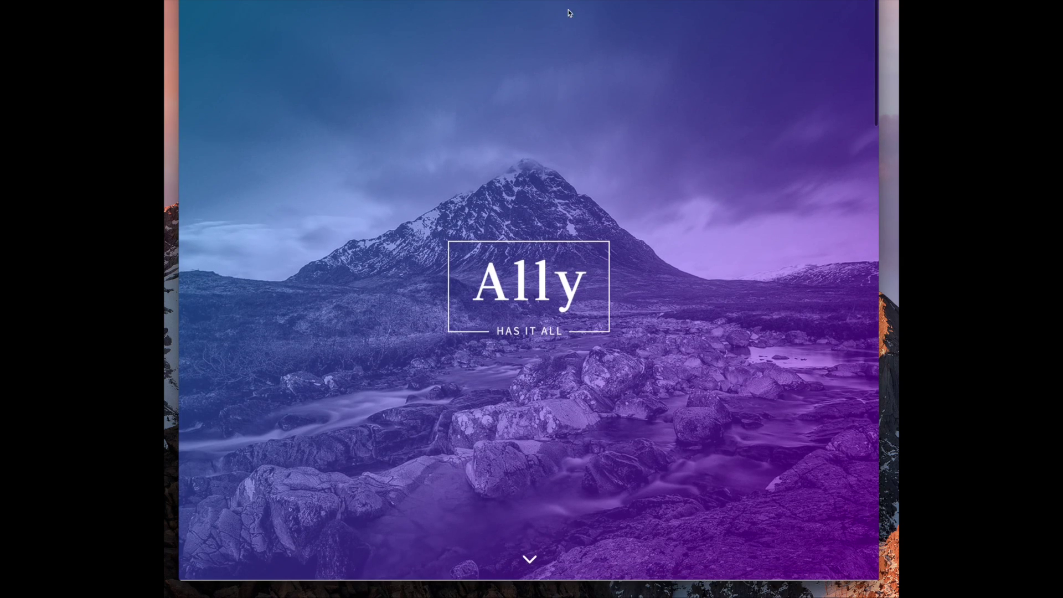
scroll(490, 174, down, 10)
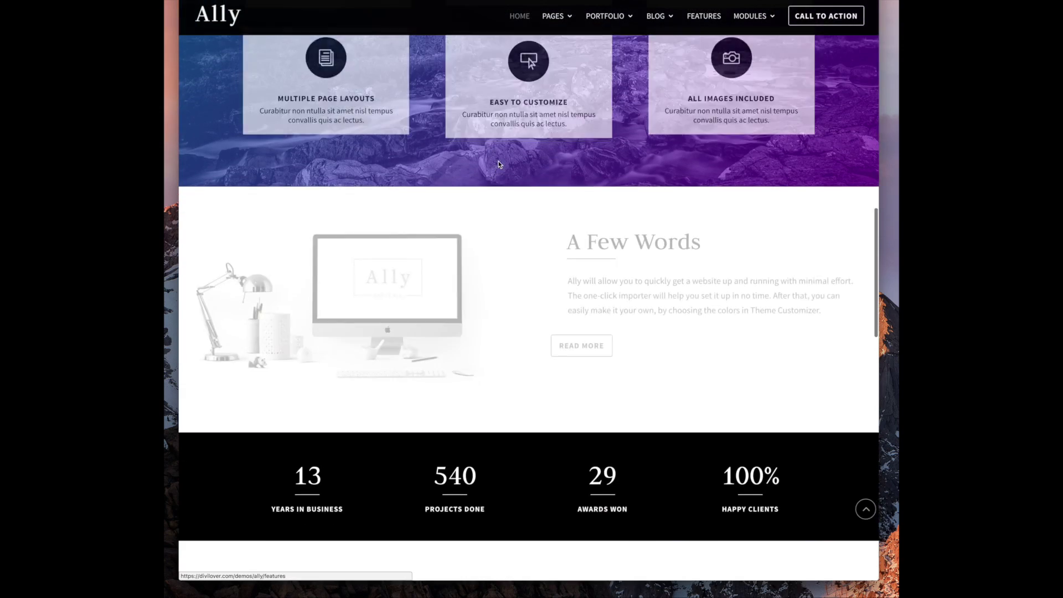
mouse_move(561, 20)
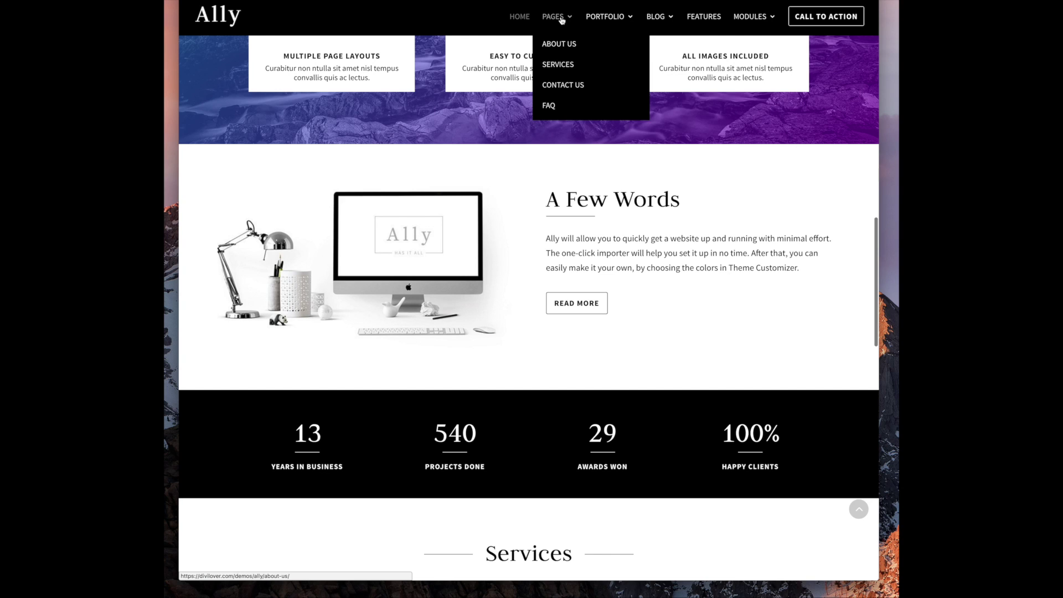
click(561, 47)
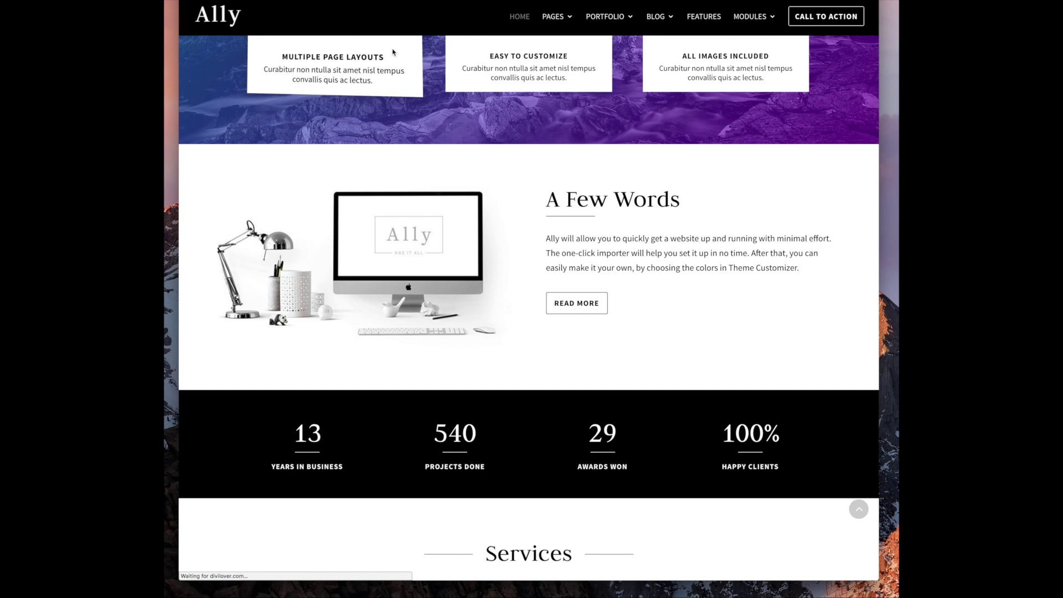
scroll(460, 325, down, 7)
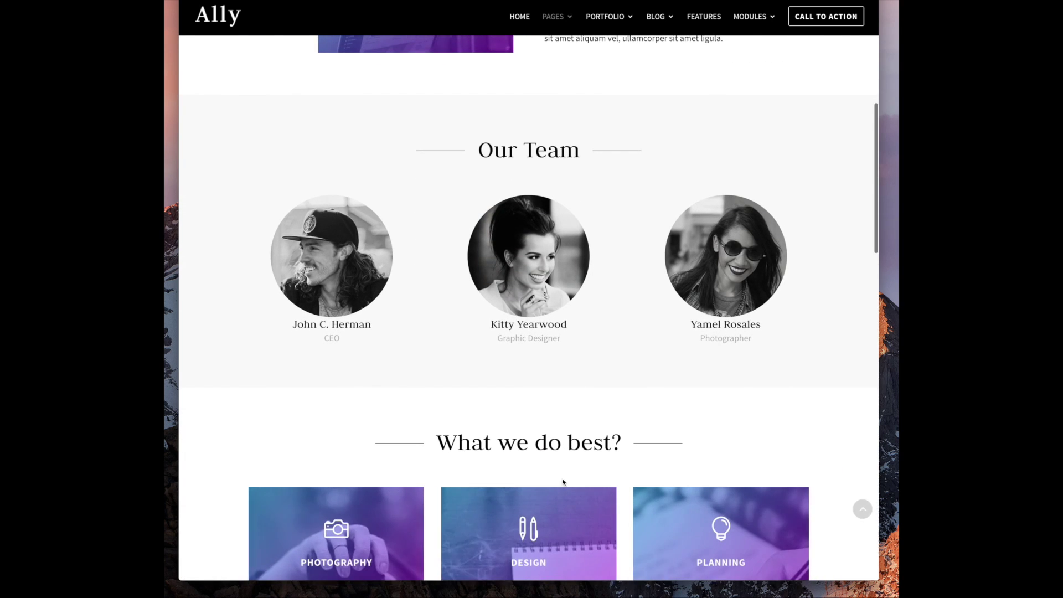
scroll(513, 391, down, 5)
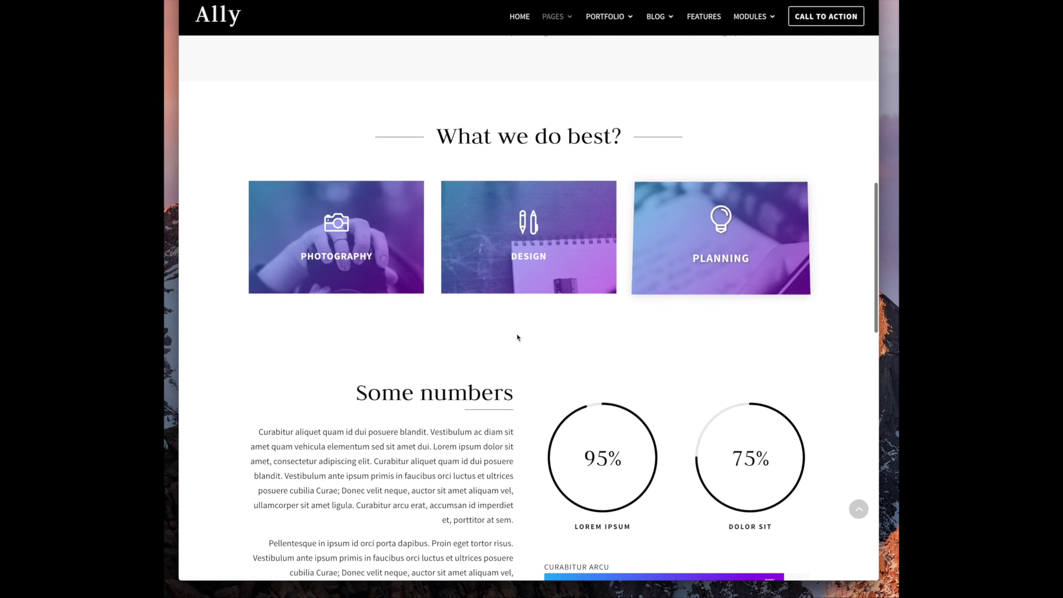
scroll(347, 439, down, 8)
scroll(585, 317, down, 10)
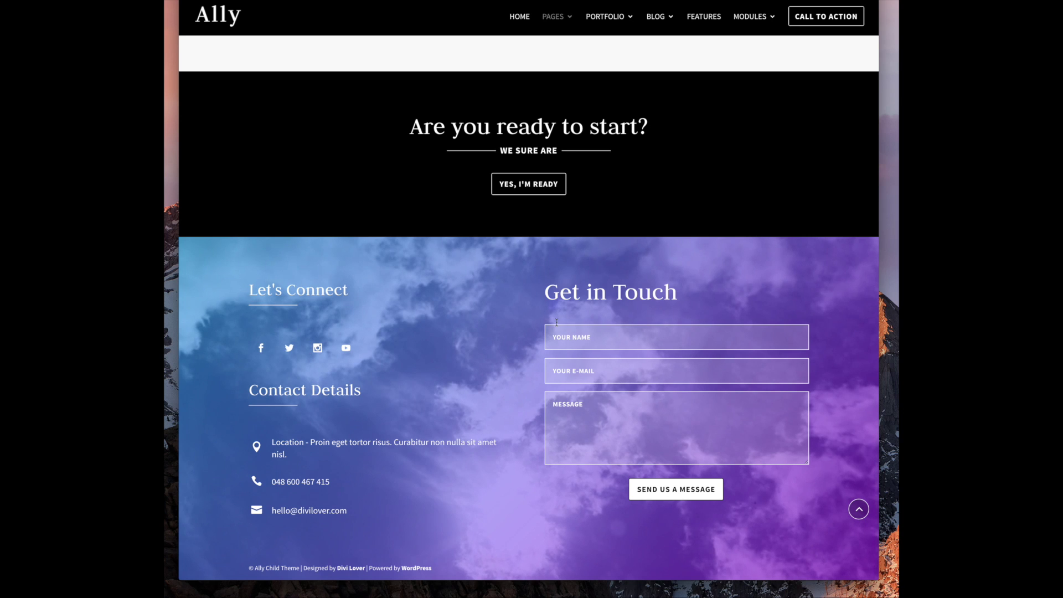
scroll(482, 268, up, 1)
scroll(480, 266, up, 9)
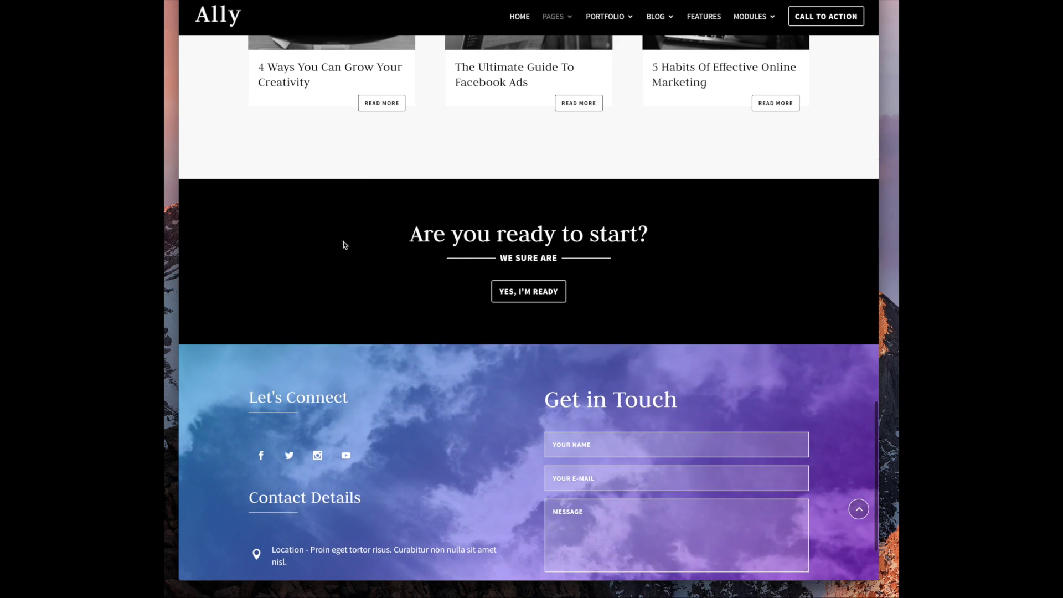
scroll(362, 265, up, 15)
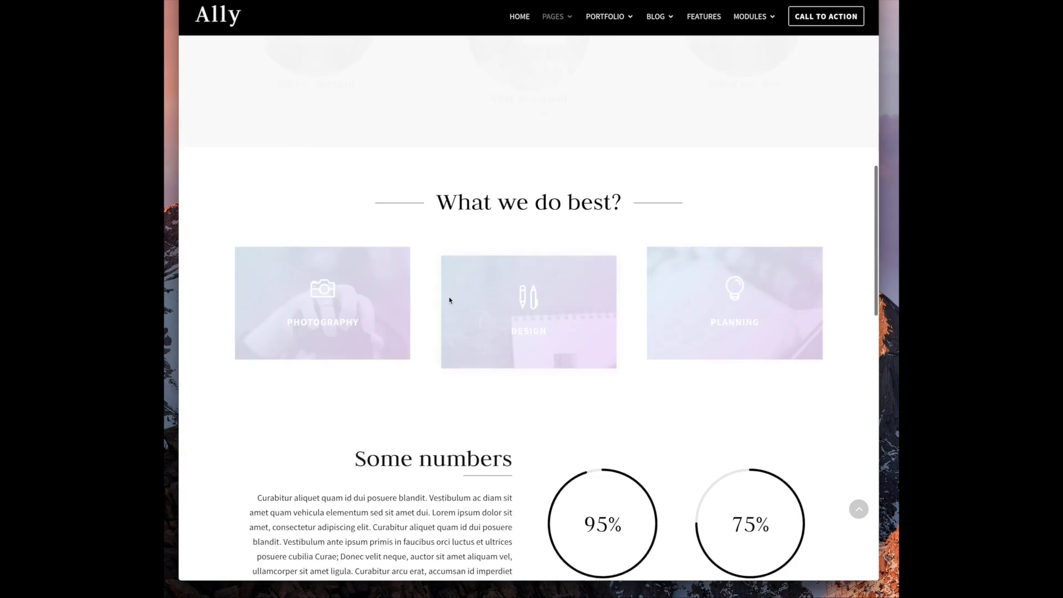
scroll(581, 311, up, 1)
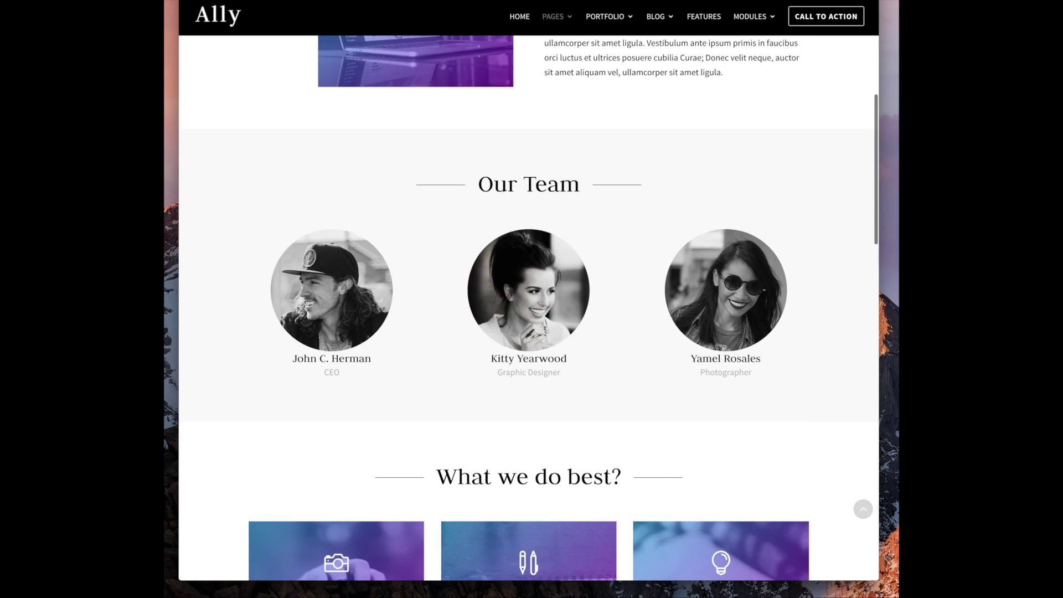
scroll(576, 214, up, 8)
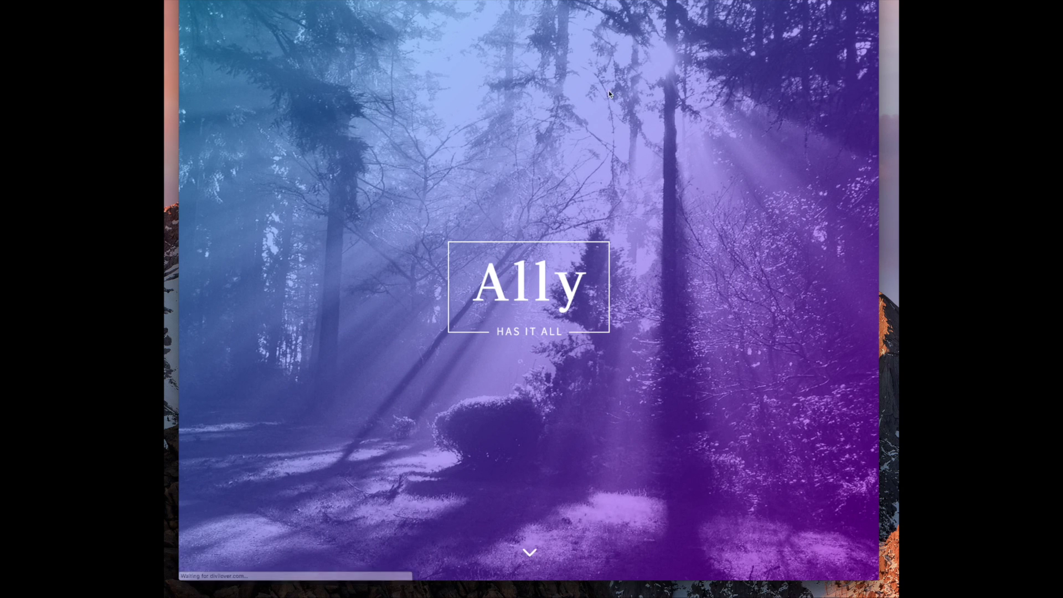
scroll(589, 115, down, 2)
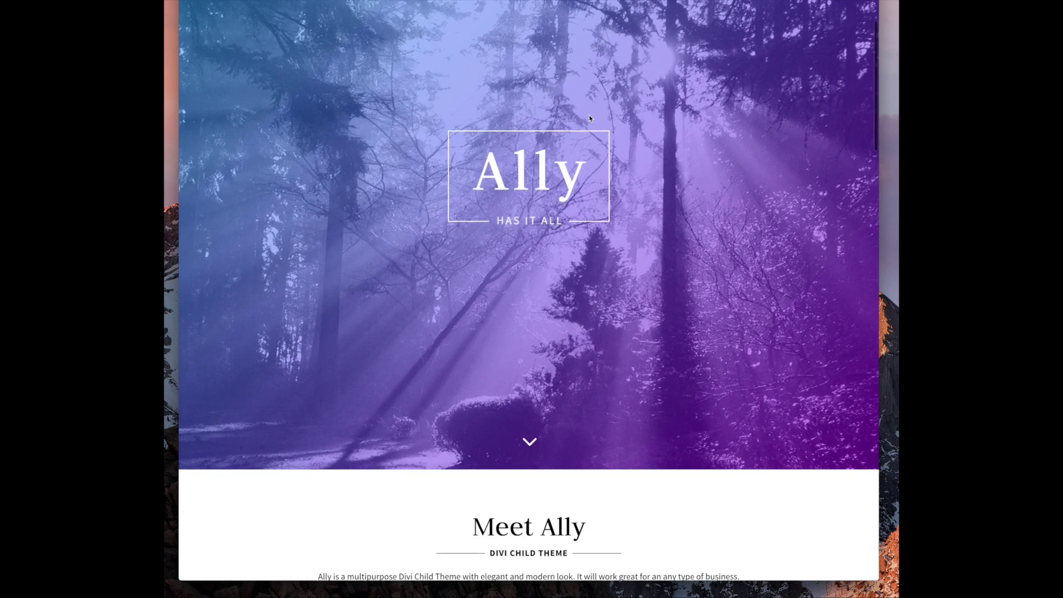
scroll(586, 116, up, 2)
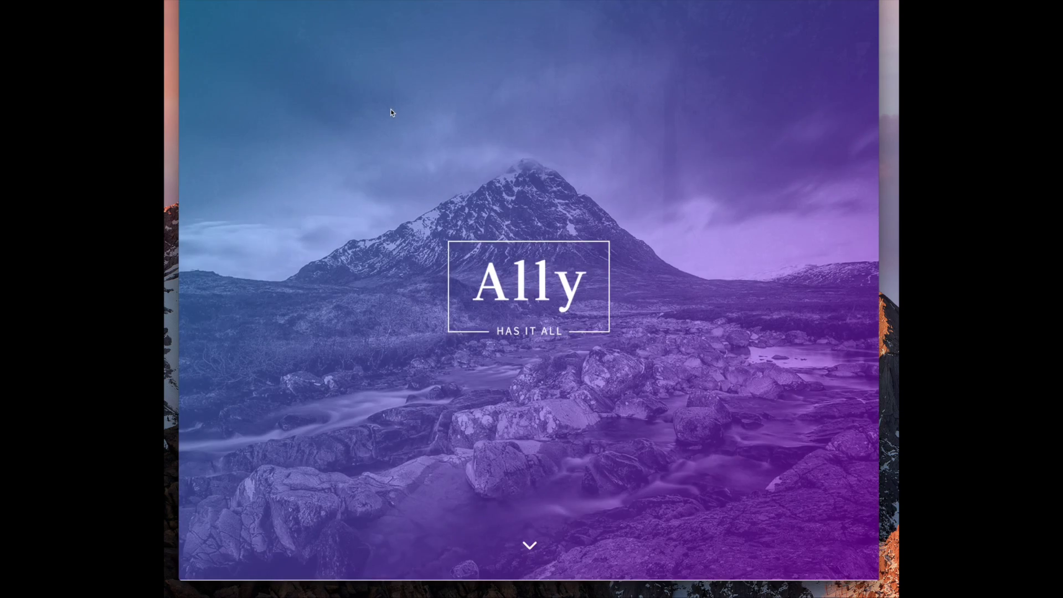
scroll(388, 110, down, 2)
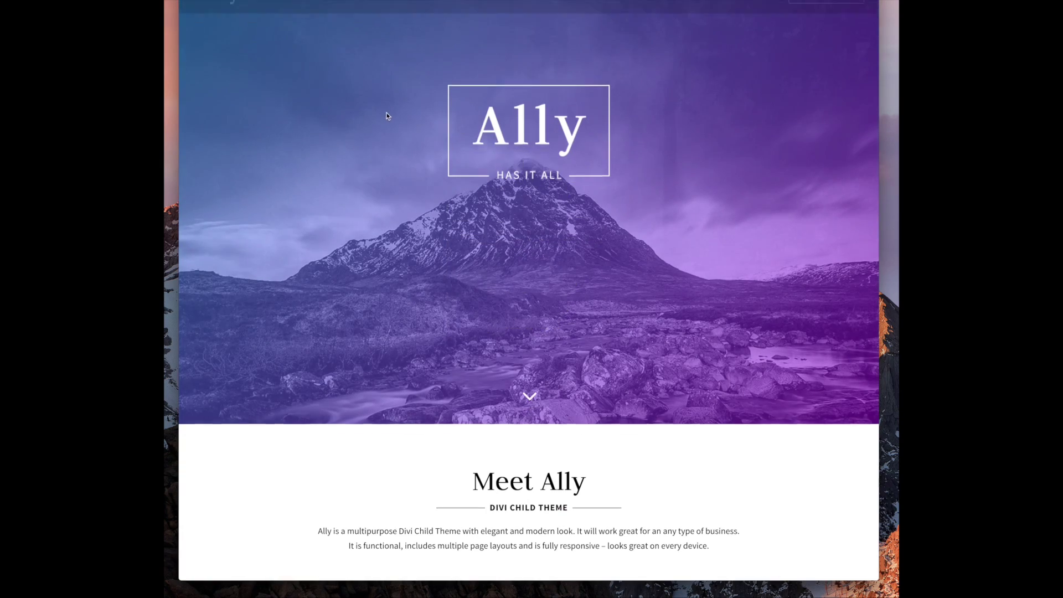
scroll(489, 199, down, 7)
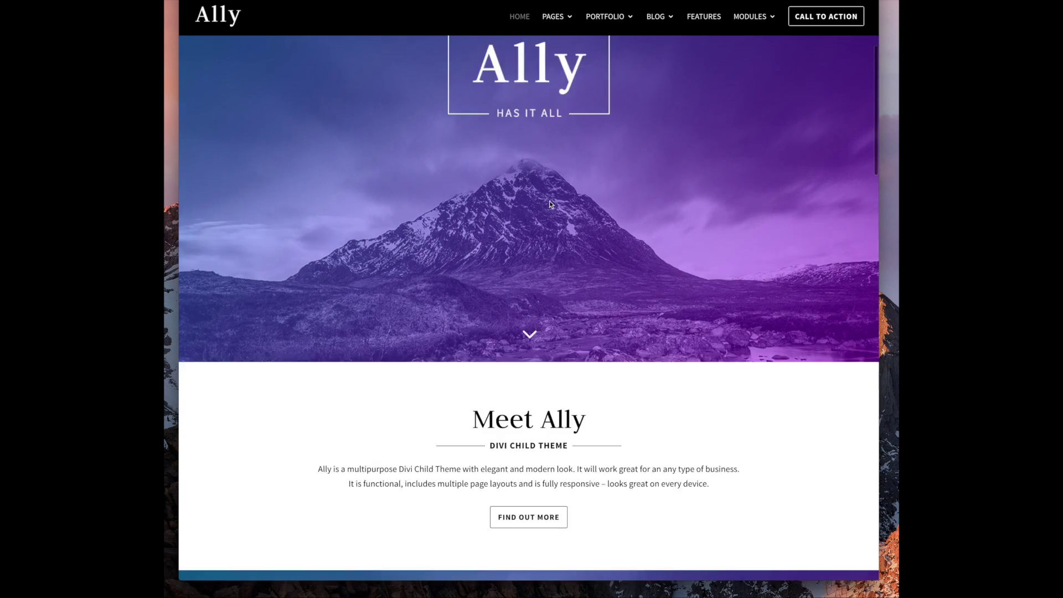
scroll(513, 250, down, 2)
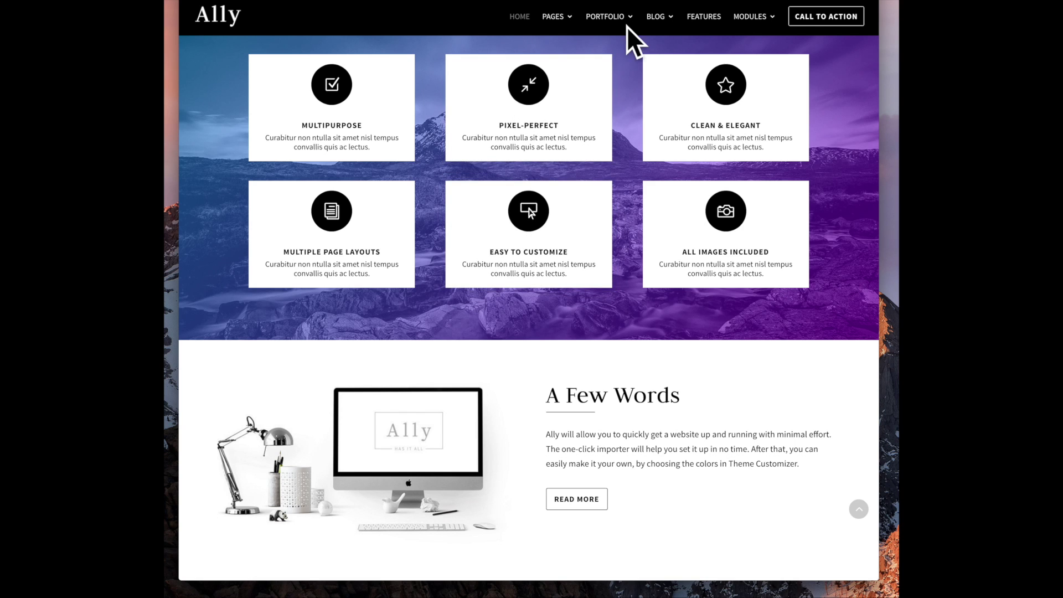
scroll(702, 179, up, 10)
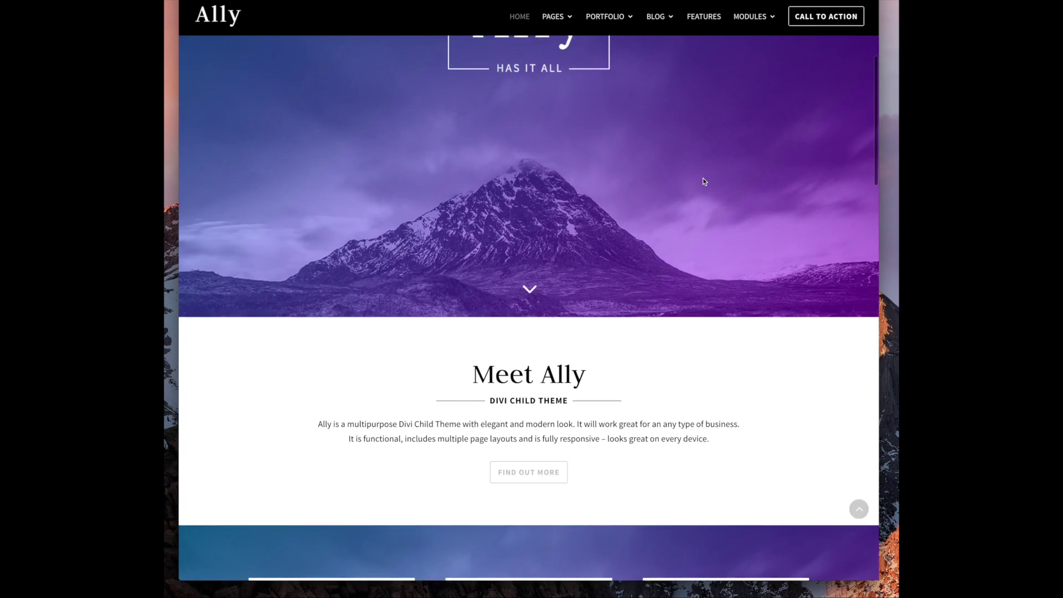
scroll(702, 179, down, 12)
scroll(703, 181, down, 20)
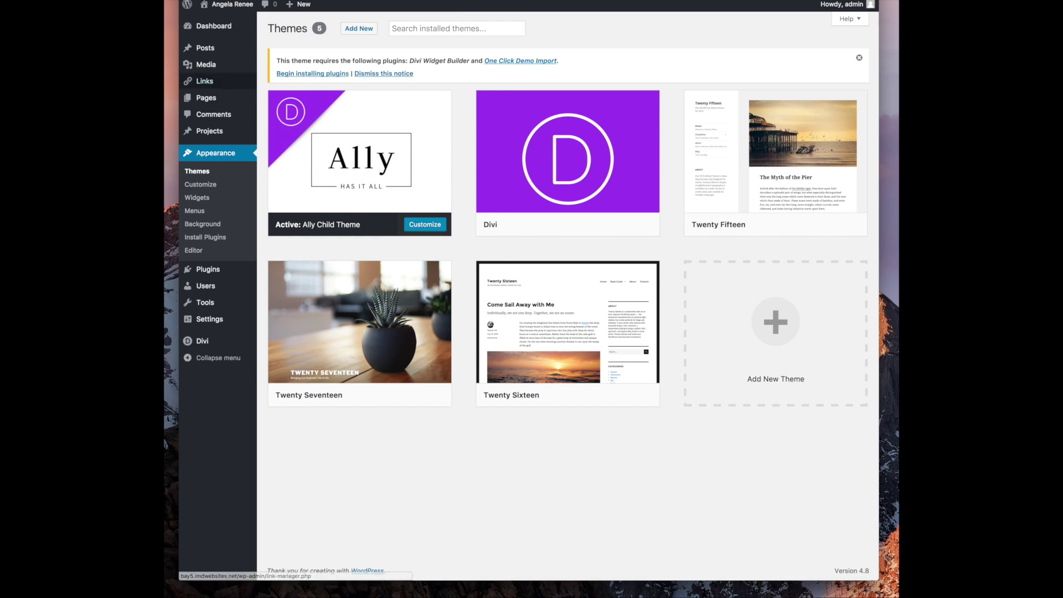
Go to Divi > Divi Library to show the empty Layouts page
mouse_move(371, 180)
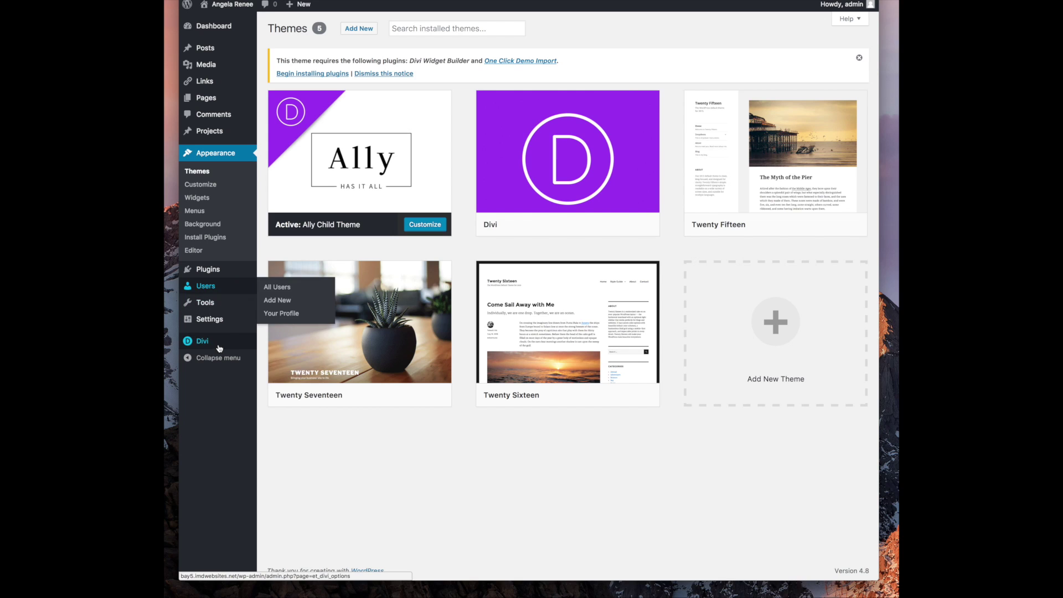
mouse_move(220, 347)
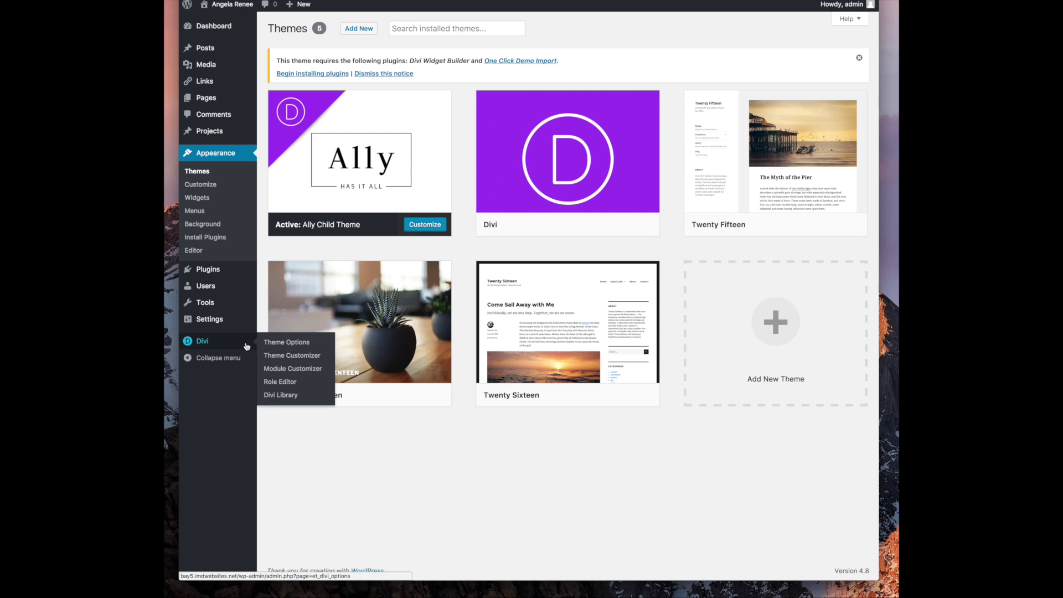
click(280, 395)
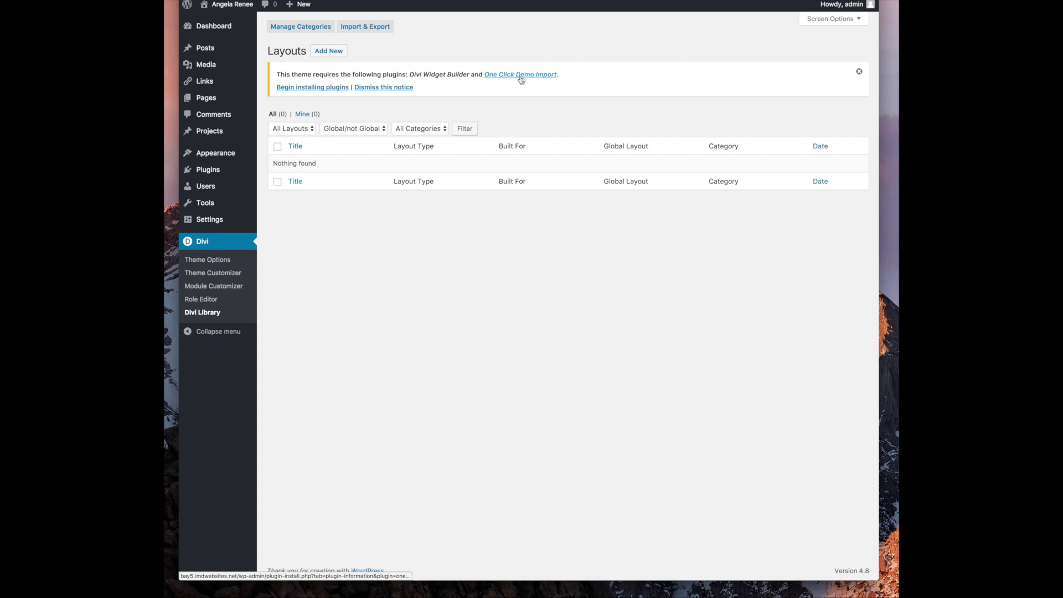
Bulk-install the required Divi Widget Builder and One Click Demo Import plugins
click(330, 88)
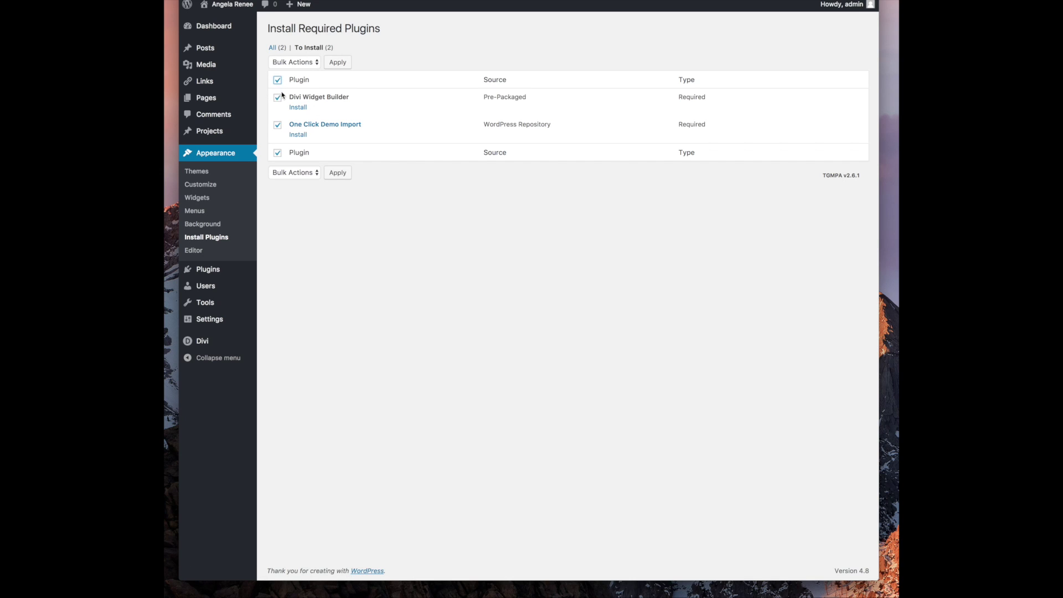
click(299, 181)
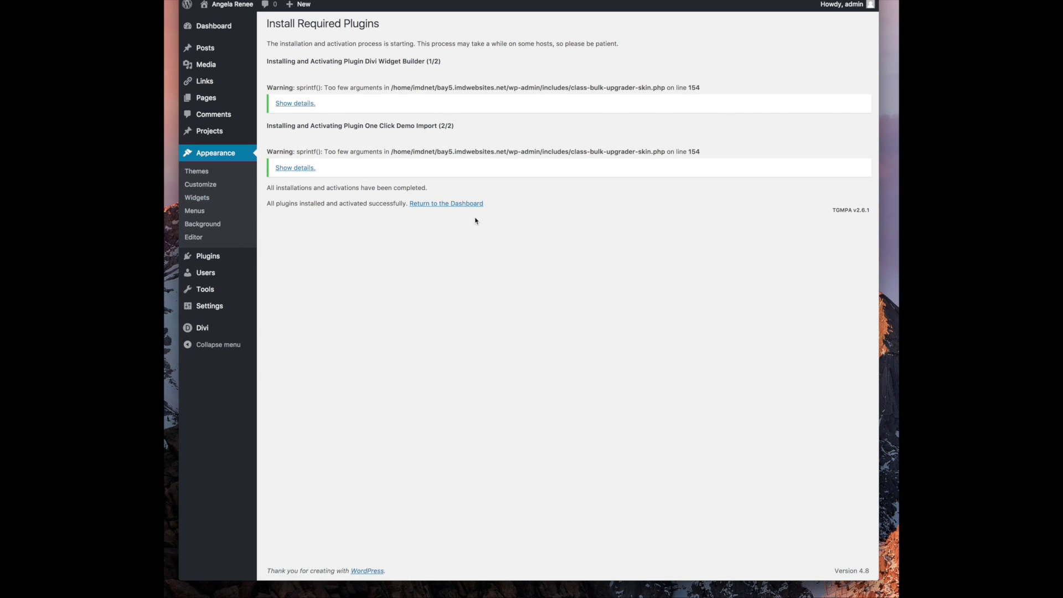
click(434, 205)
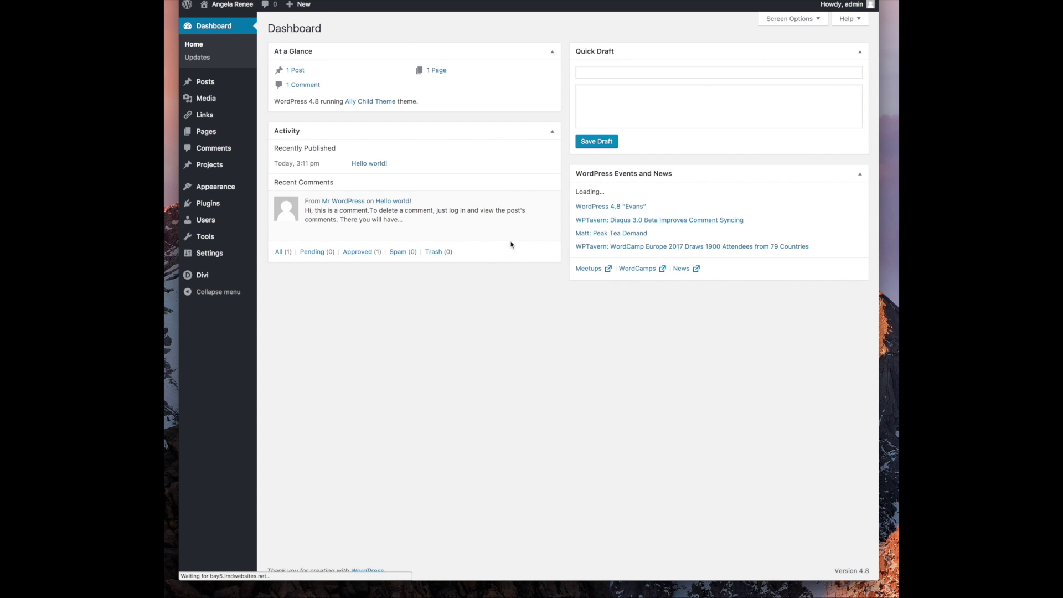
Check the new plugins under Installed Plugins, then return to Divi Library
mouse_move(205, 276)
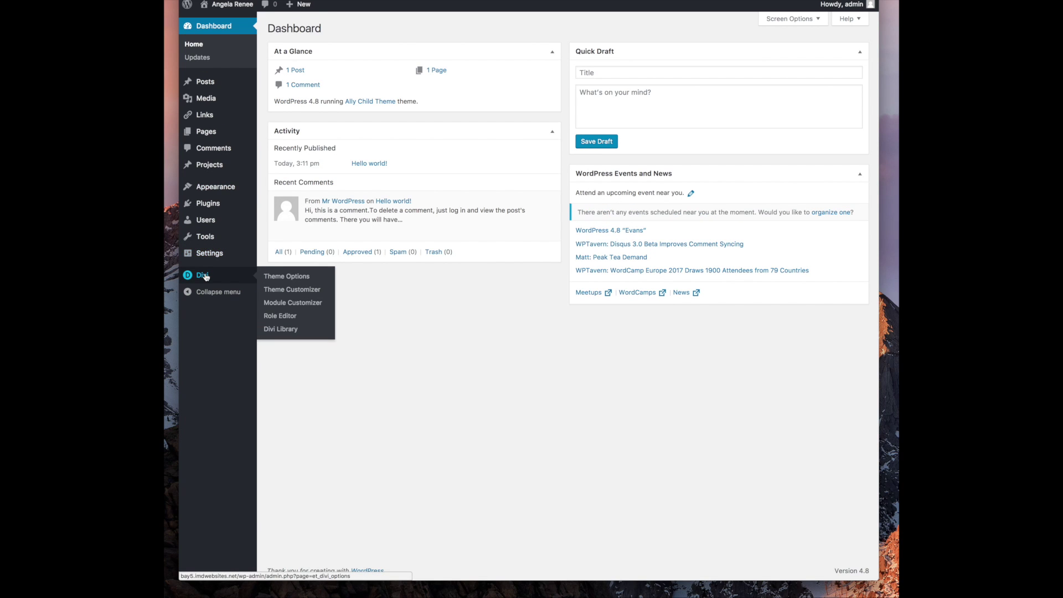
mouse_move(216, 210)
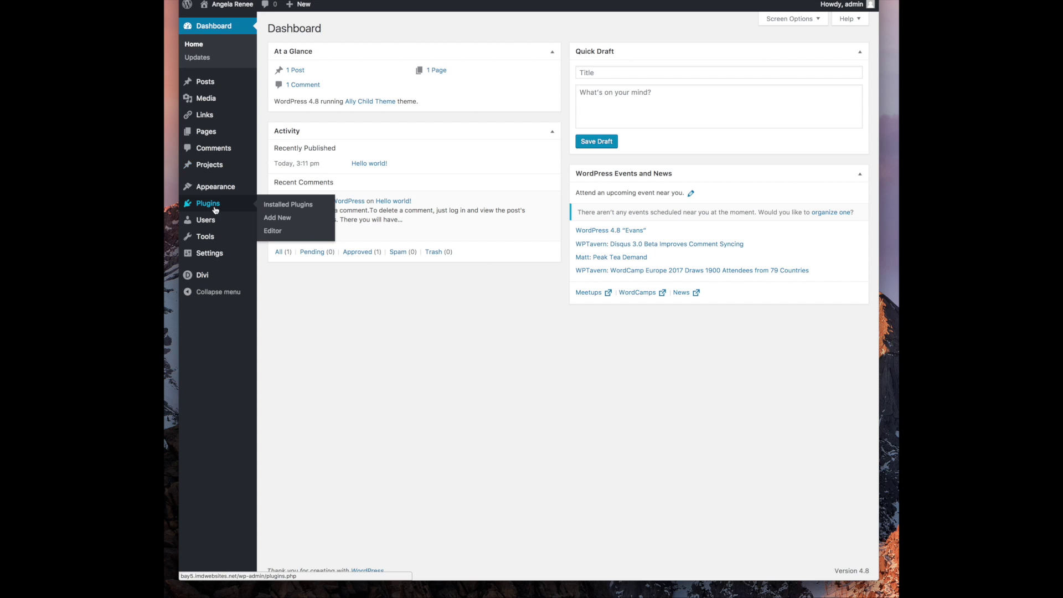
click(288, 206)
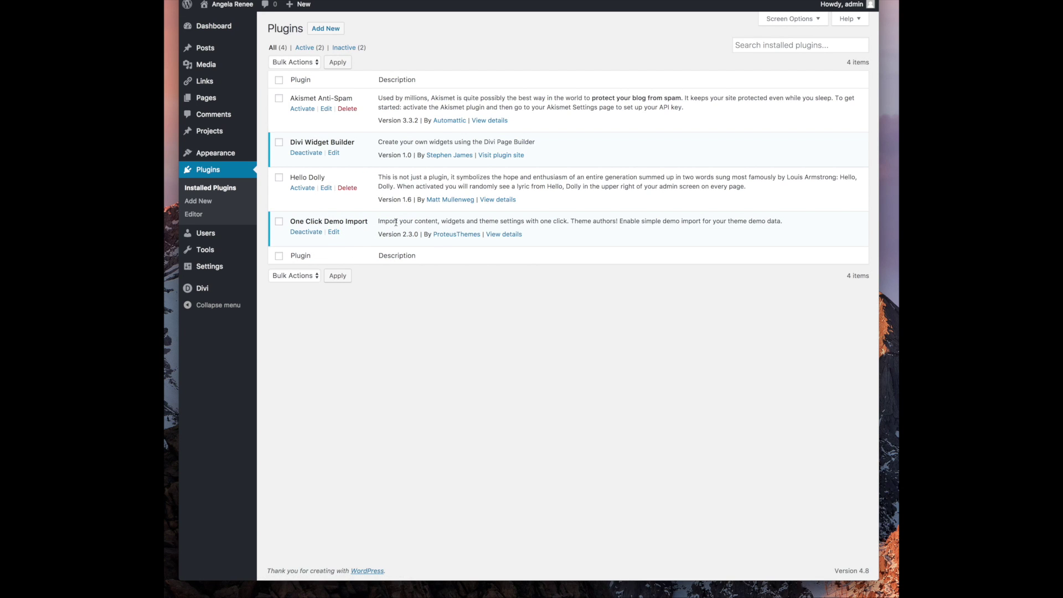
drag(711, 221, 378, 221)
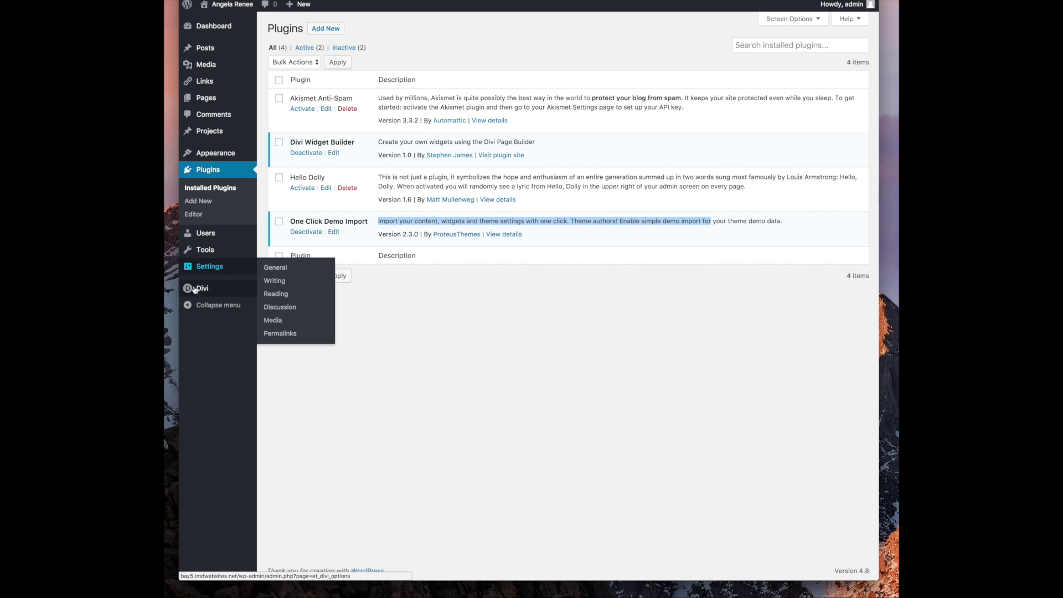
mouse_move(201, 294)
click(279, 342)
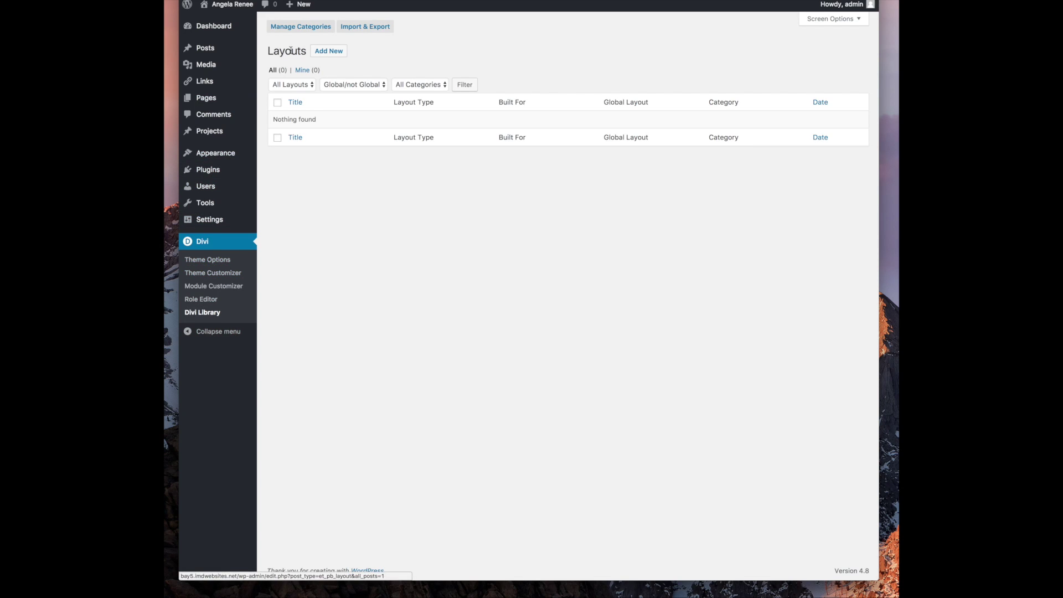
Try importing theme-customizer.dat from unzip_me_ally through Divi Library's Import & Export
click(365, 27)
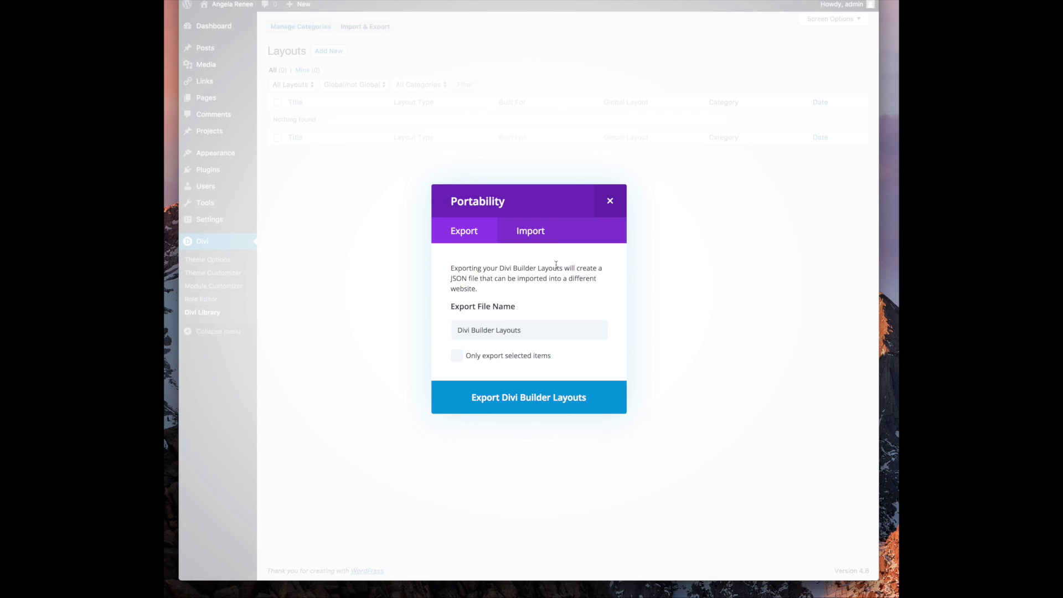
click(541, 231)
click(564, 346)
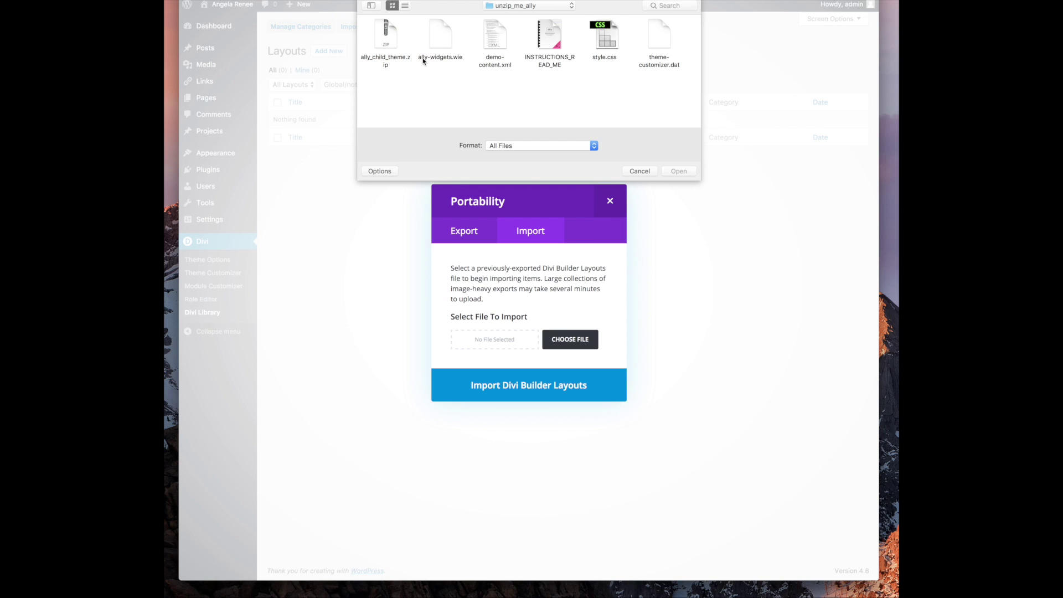
double_click(659, 38)
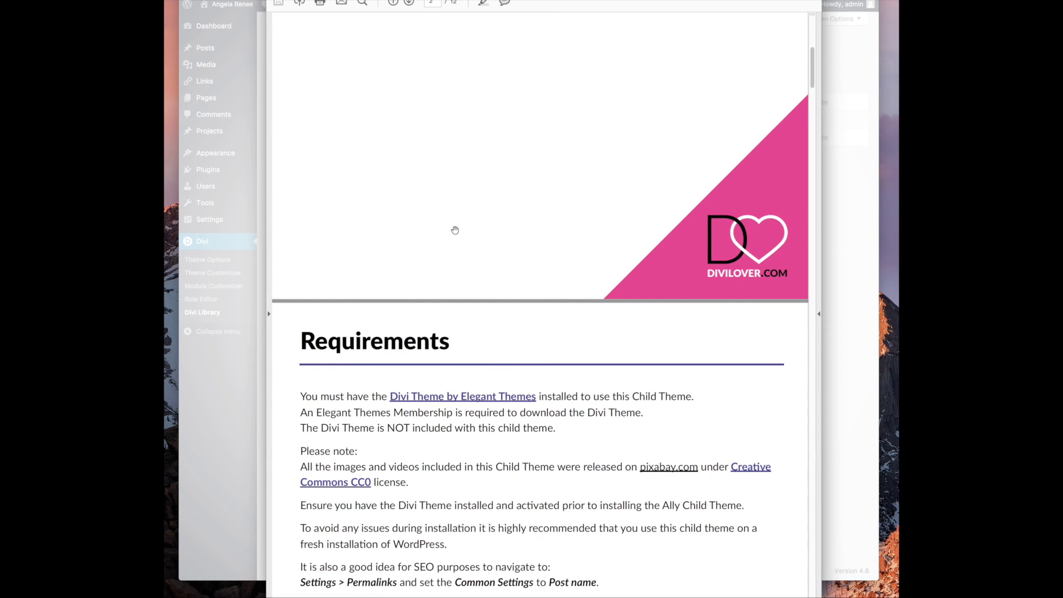
Scroll through the Ally setup instructions PDF in Acrobat Reader
scroll(485, 405, down, 3)
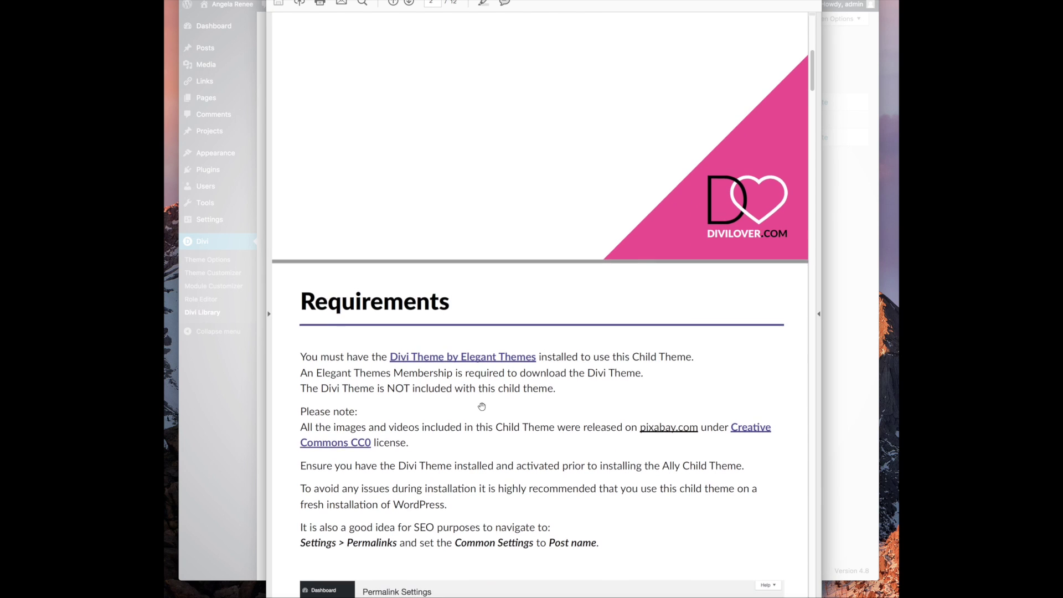
scroll(482, 407, up, 6)
scroll(482, 406, up, 5)
scroll(481, 406, down, 8)
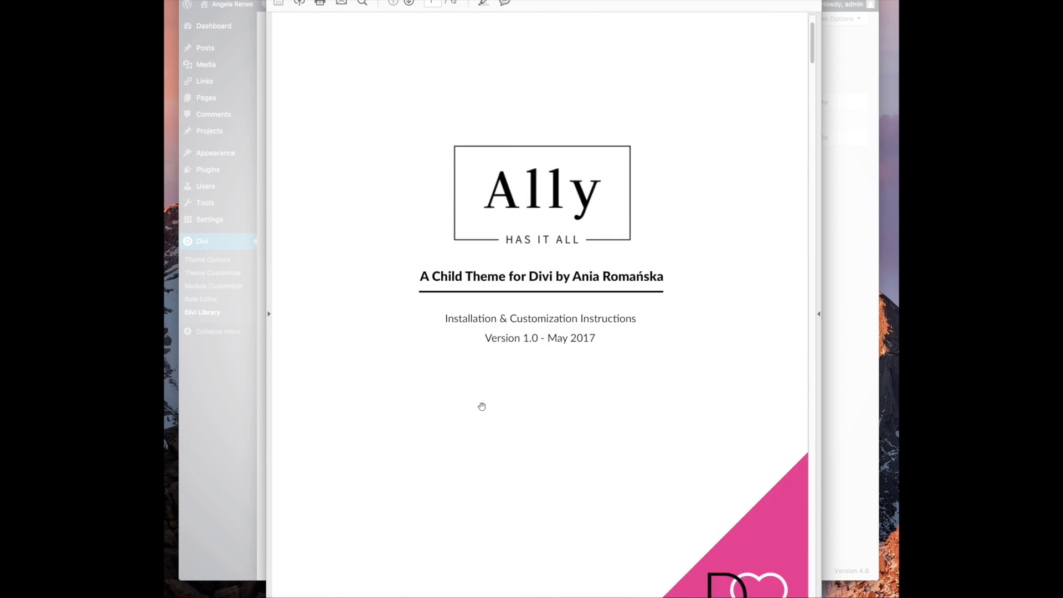
scroll(481, 405, down, 5)
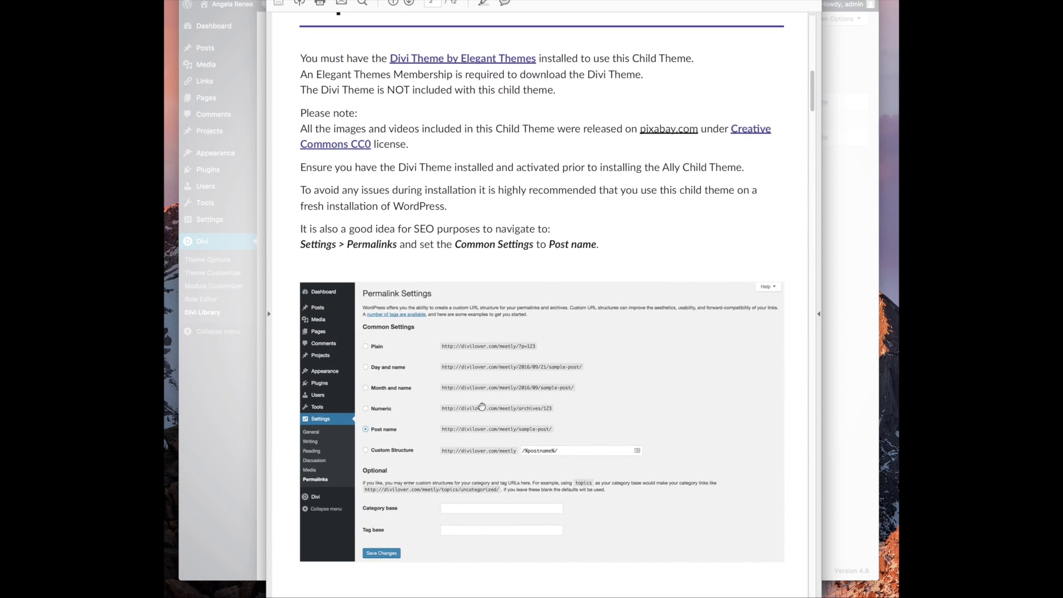
scroll(482, 407, down, 10)
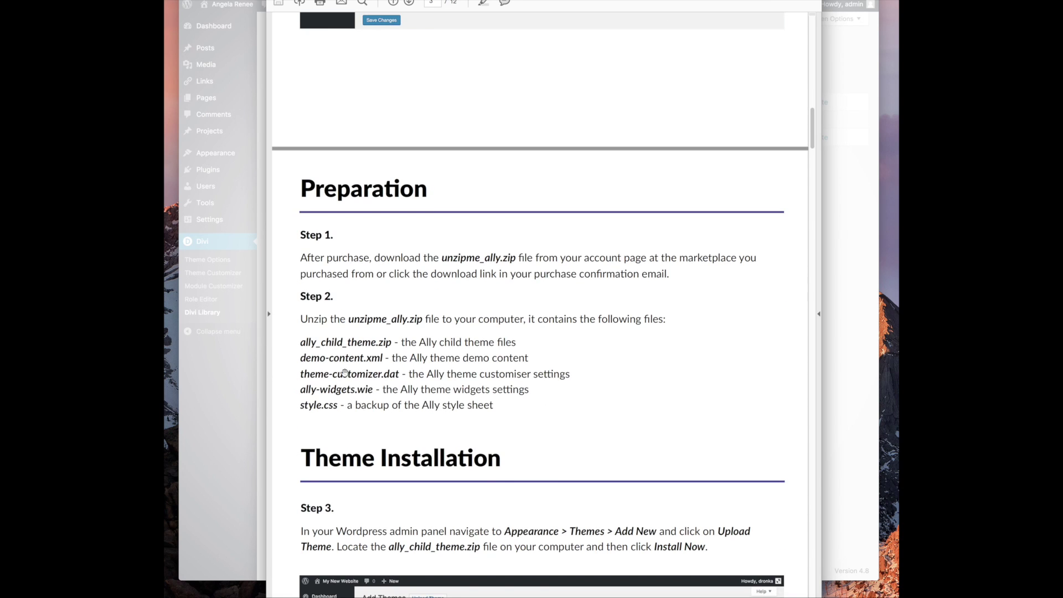
scroll(378, 350, down, 1)
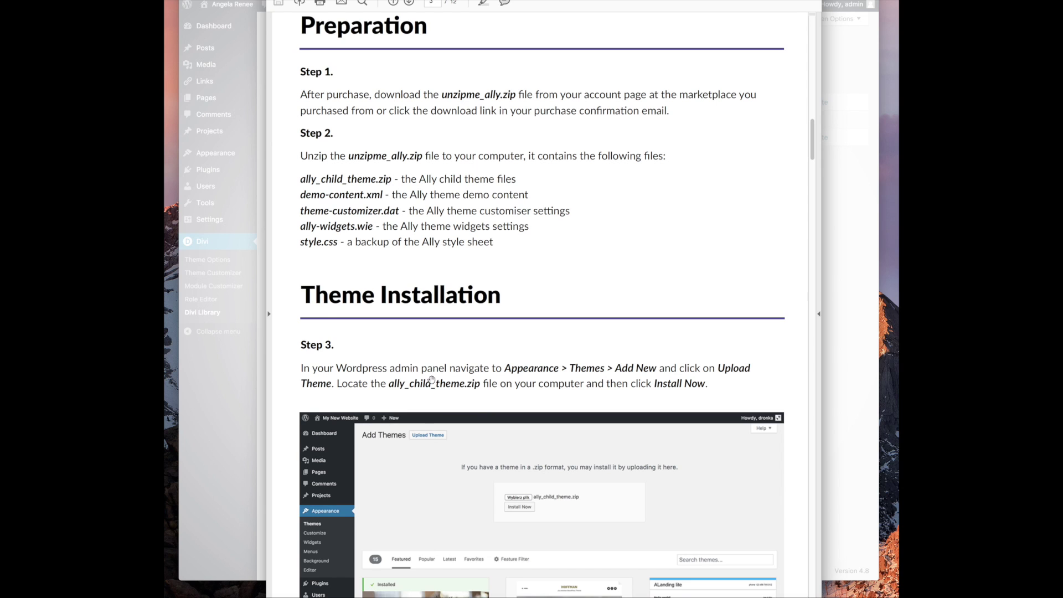
scroll(513, 376, down, 15)
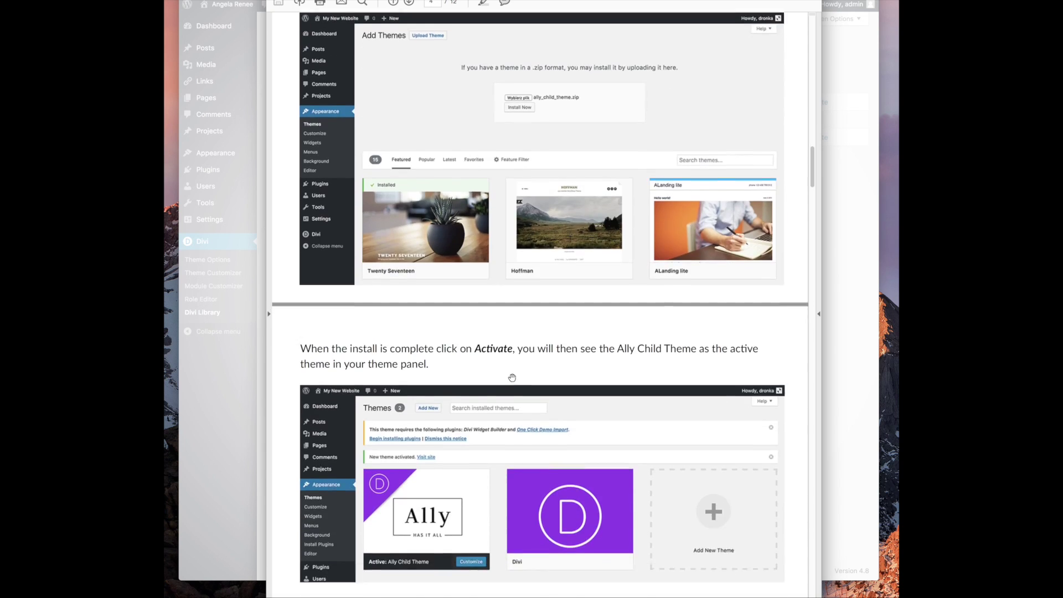
scroll(511, 377, down, 15)
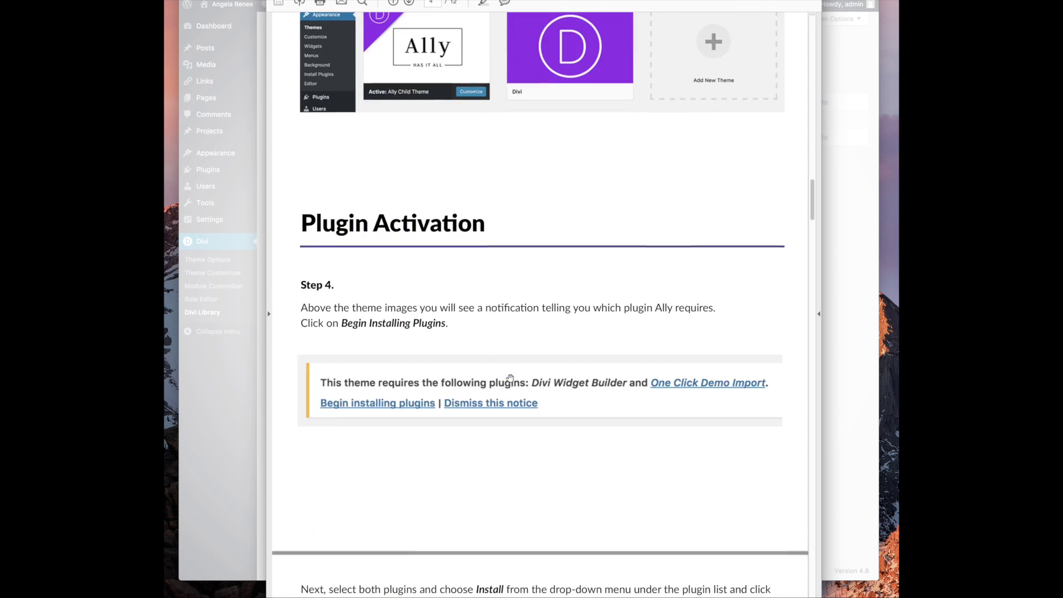
scroll(509, 378, down, 8)
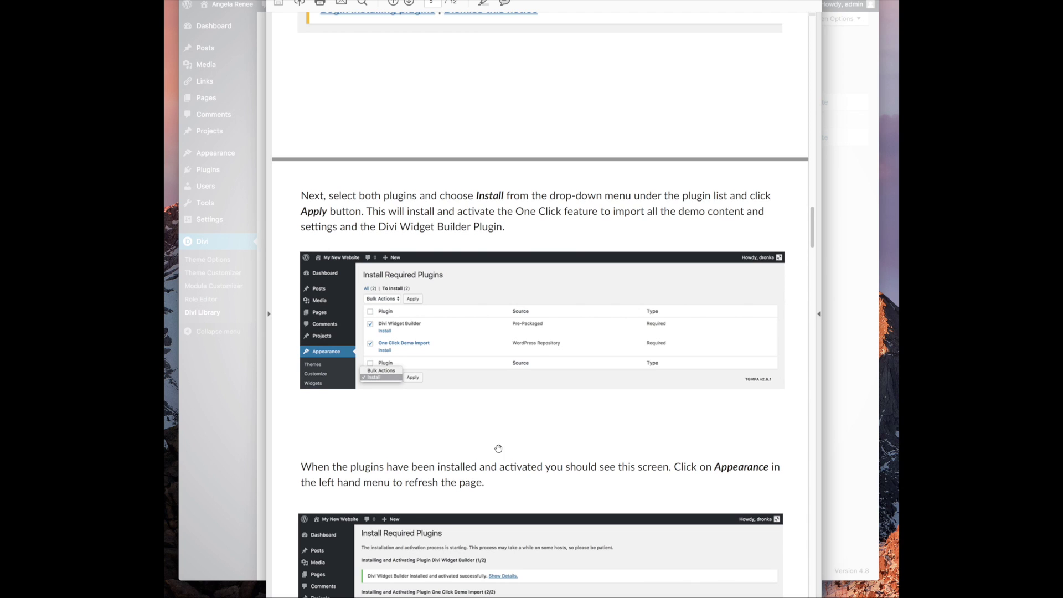
scroll(479, 438, down, 4)
scroll(497, 447, down, 2)
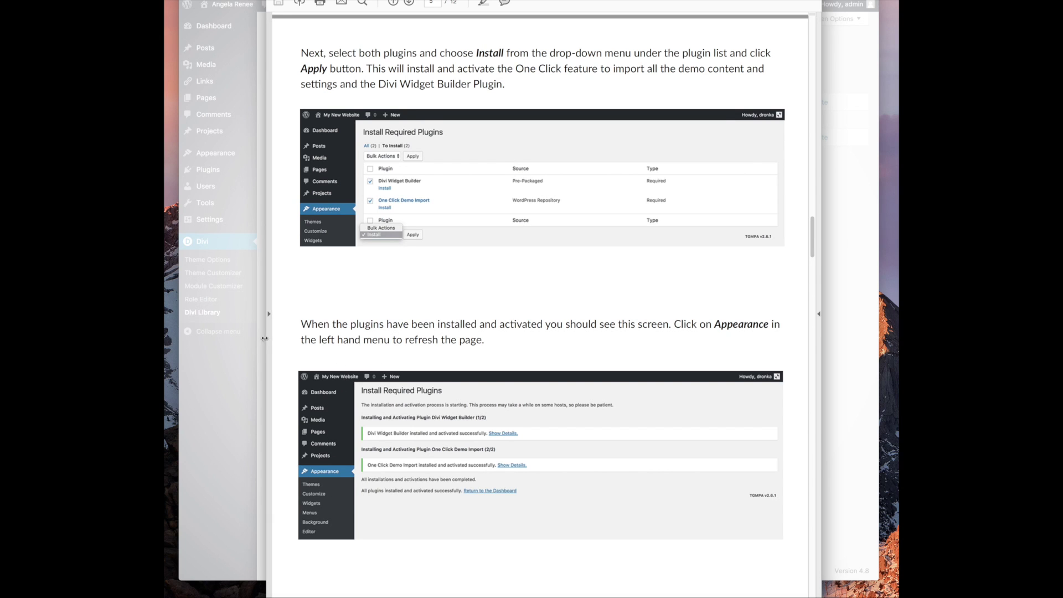
scroll(440, 381, down, 4)
scroll(440, 381, down, 15)
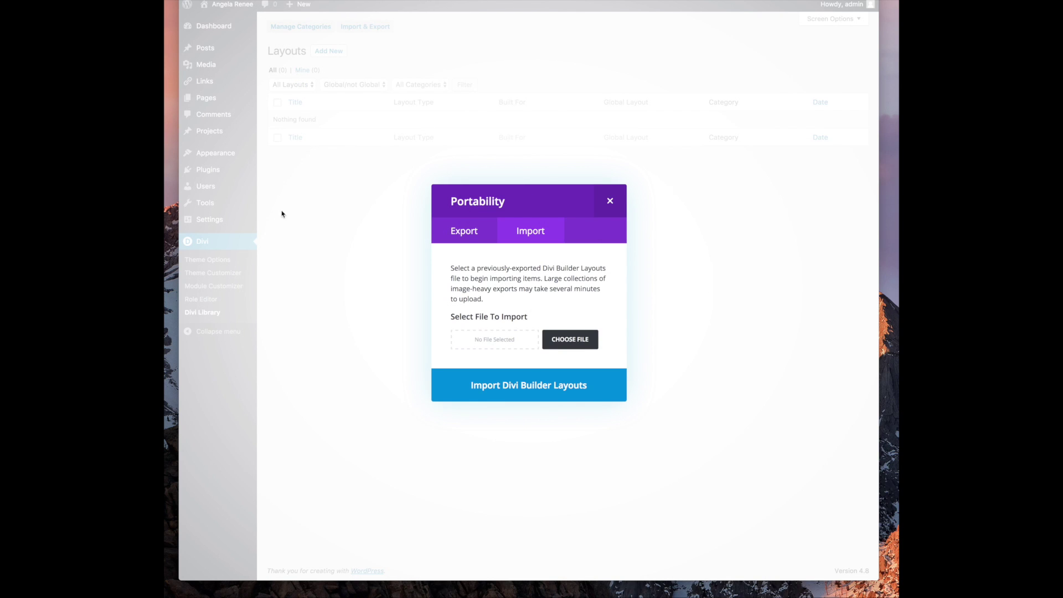
Close the Portability layouts dialog and go to Appearance > Import Demo Data
click(611, 198)
mouse_move(215, 151)
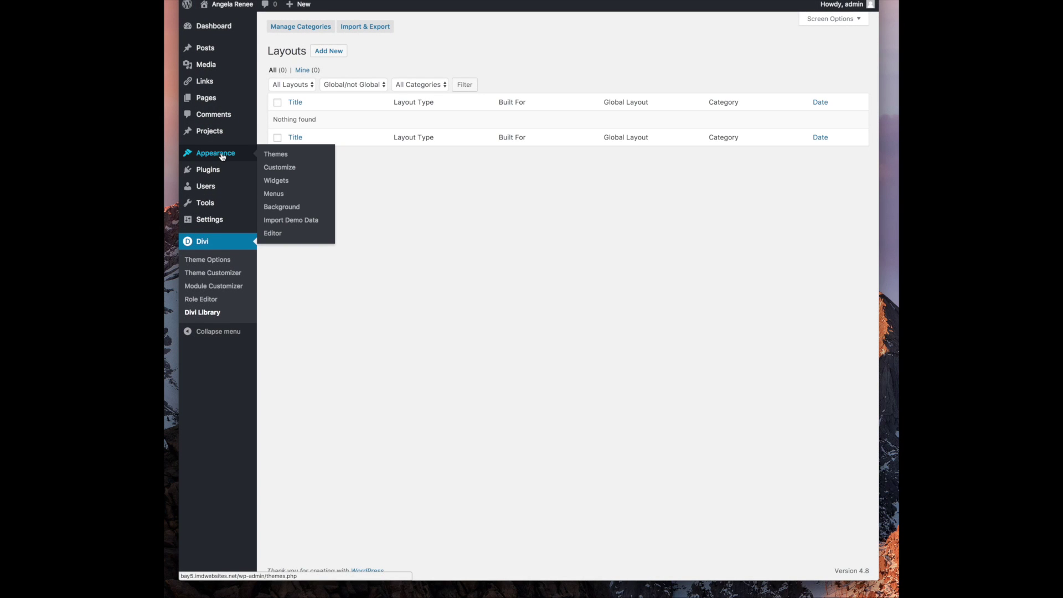
click(293, 221)
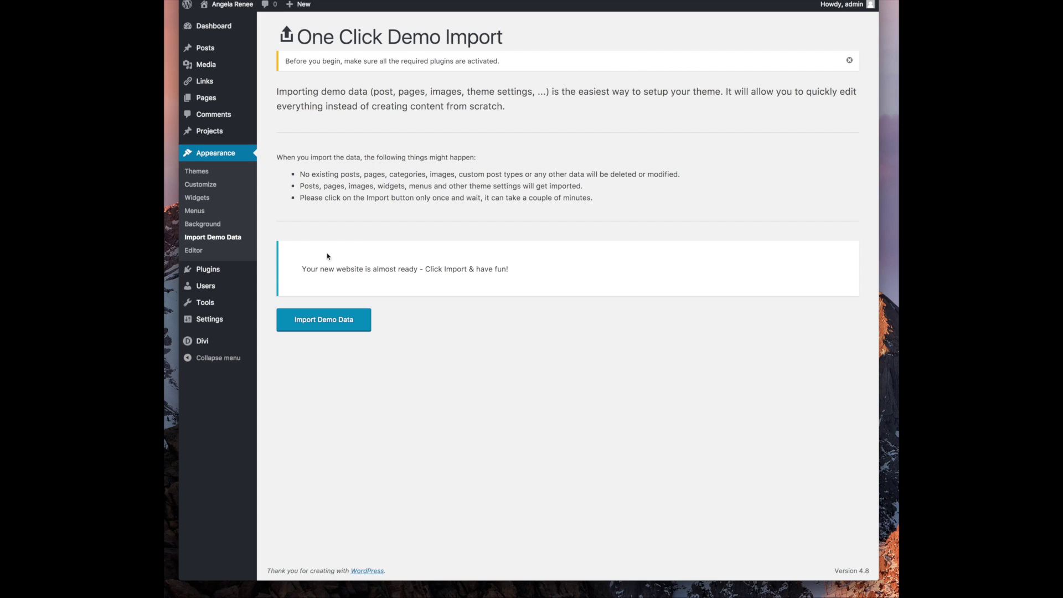
Start the Ally demo data import and open a new browser tab while it runs
click(332, 320)
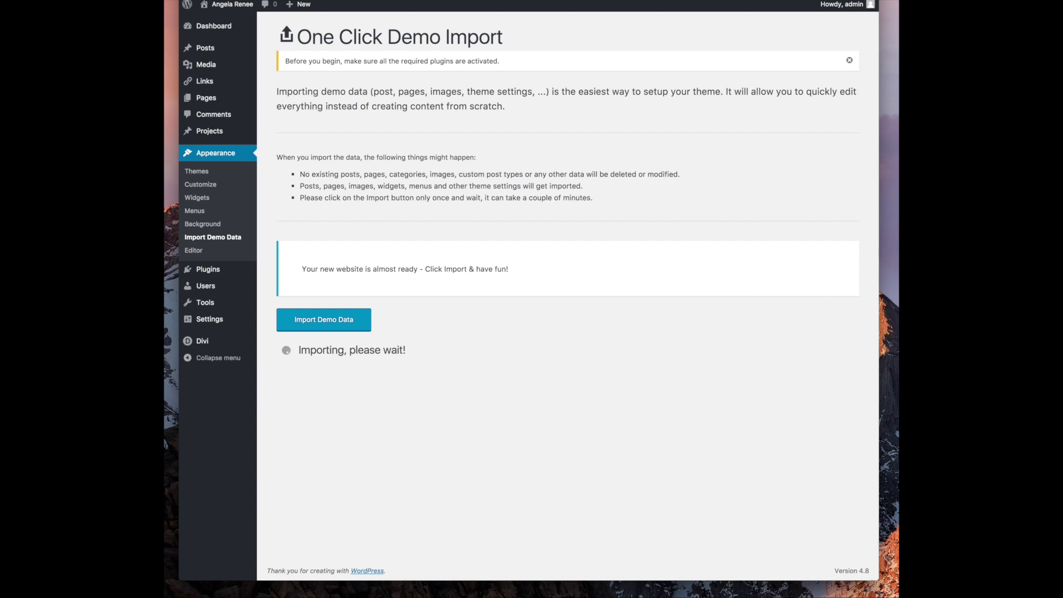
key(super+t)
Load pexels.com in the new tab and scroll through its free stock photos
text(pexels.com)
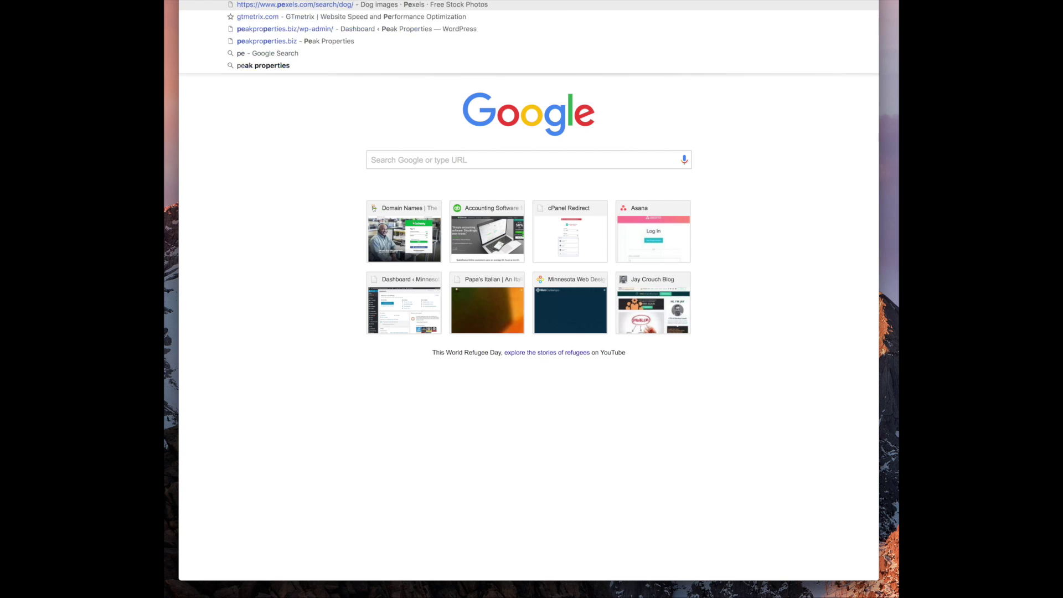
key(Return)
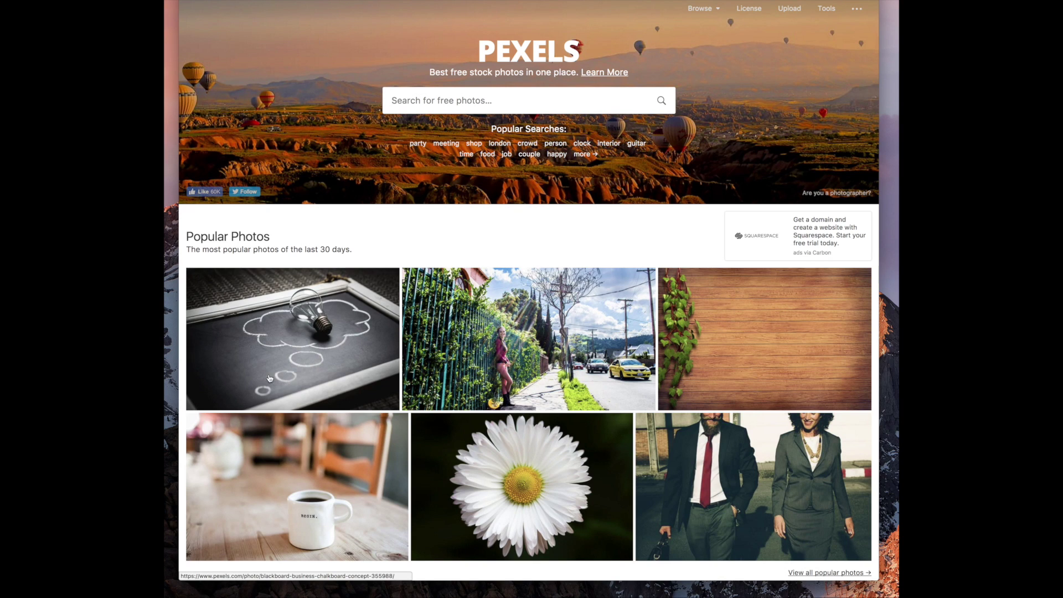
scroll(320, 380, down, 2)
scroll(320, 379, down, 1)
scroll(498, 360, down, 5)
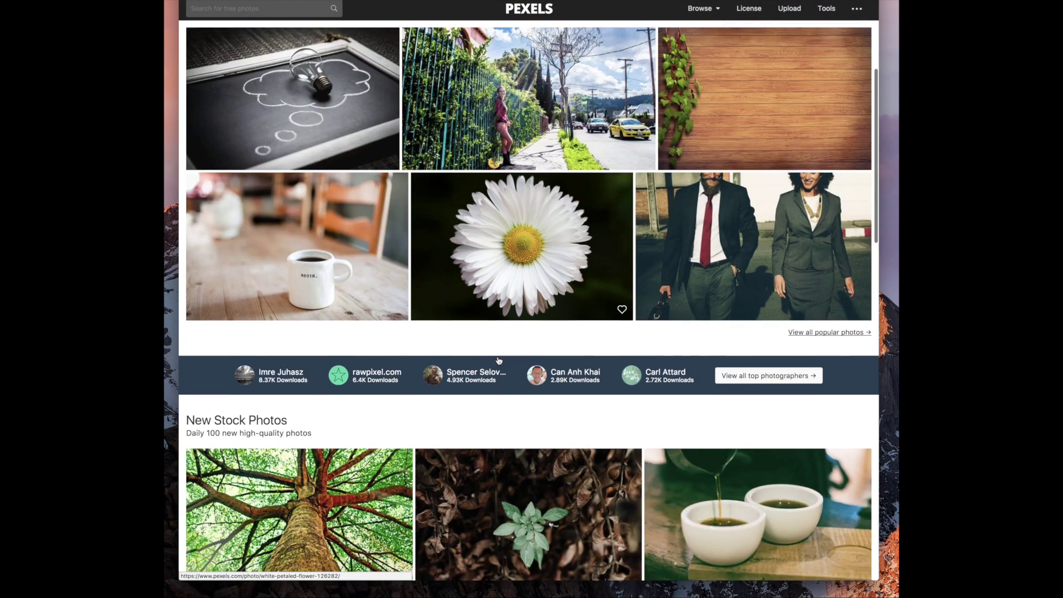
scroll(499, 360, down, 3)
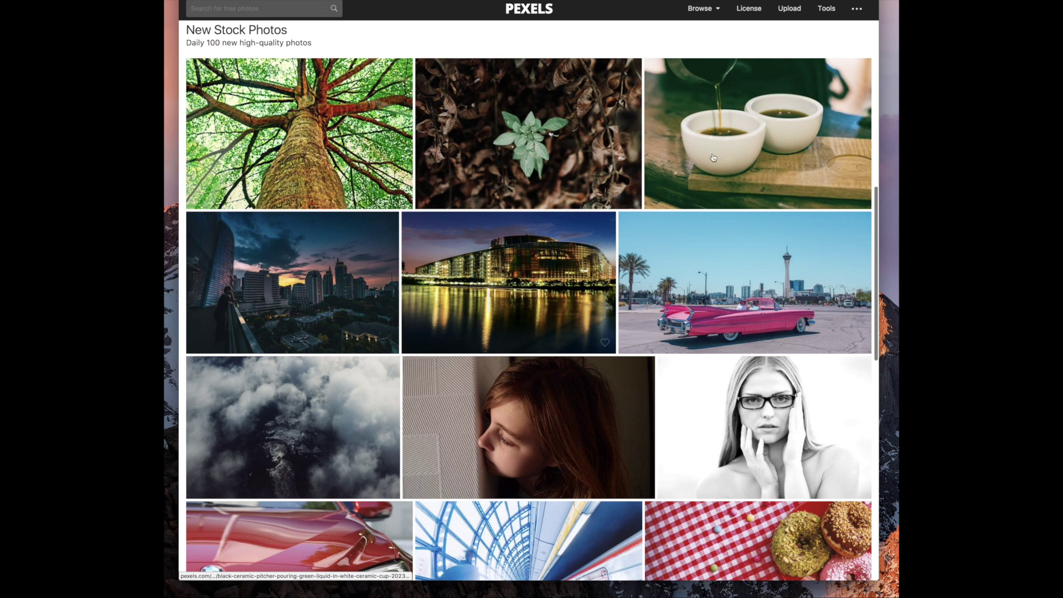
scroll(507, 203, down, 5)
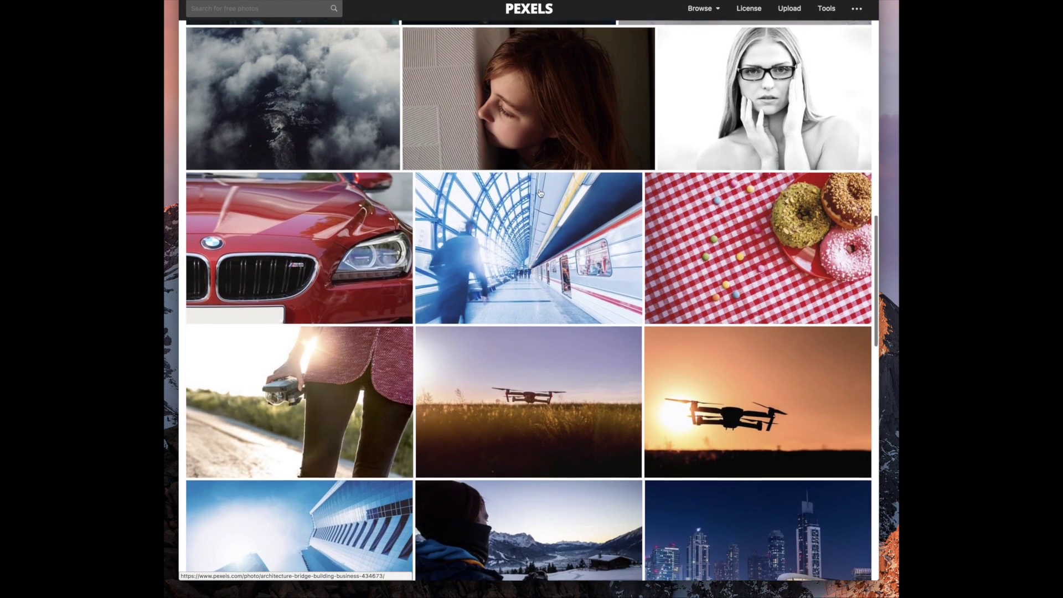
scroll(507, 202, down, 1)
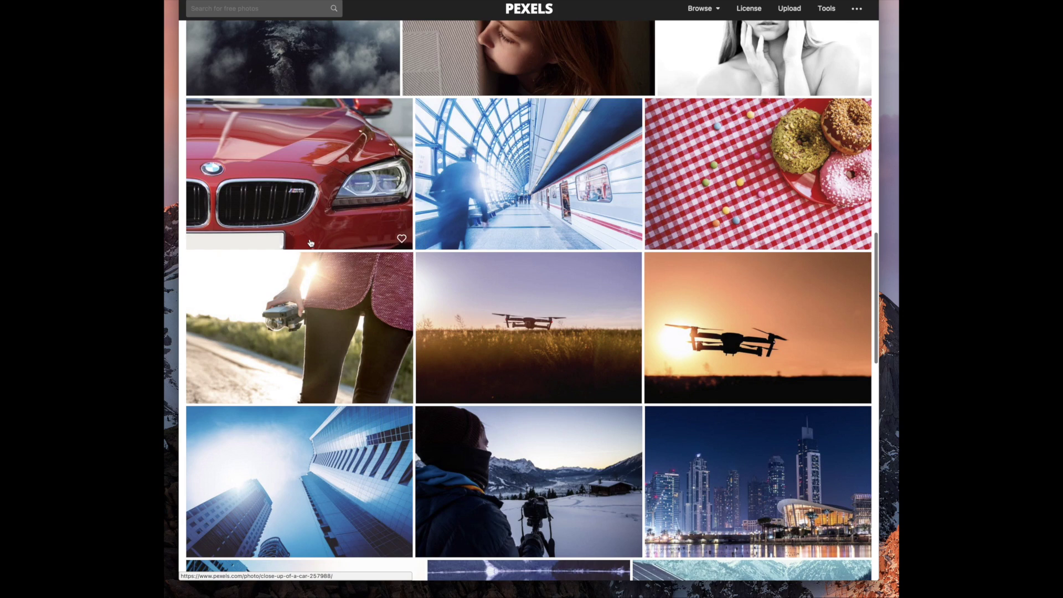
scroll(311, 243, down, 13)
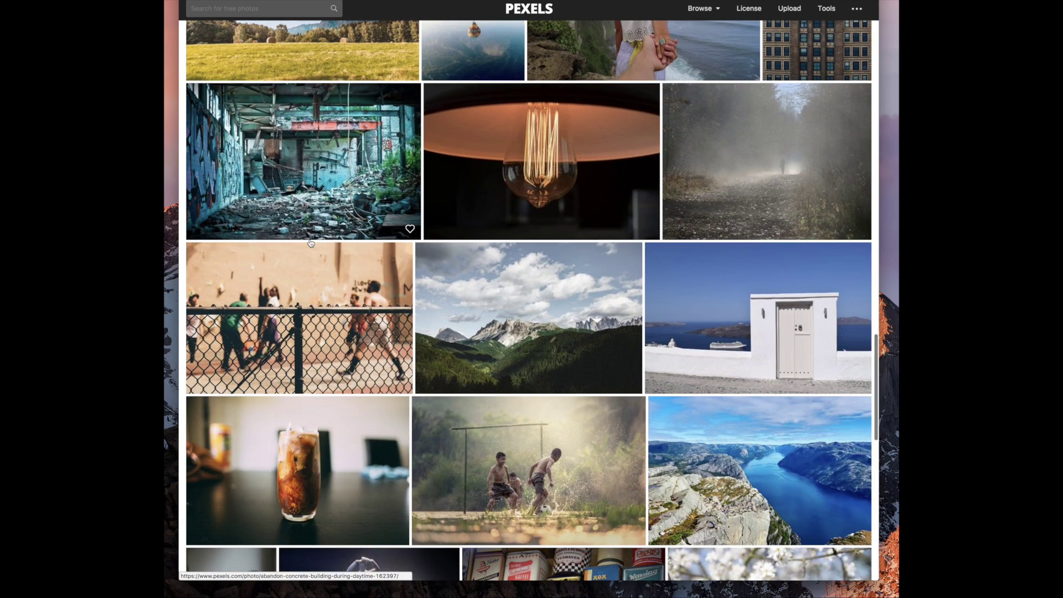
scroll(602, 355, down, 8)
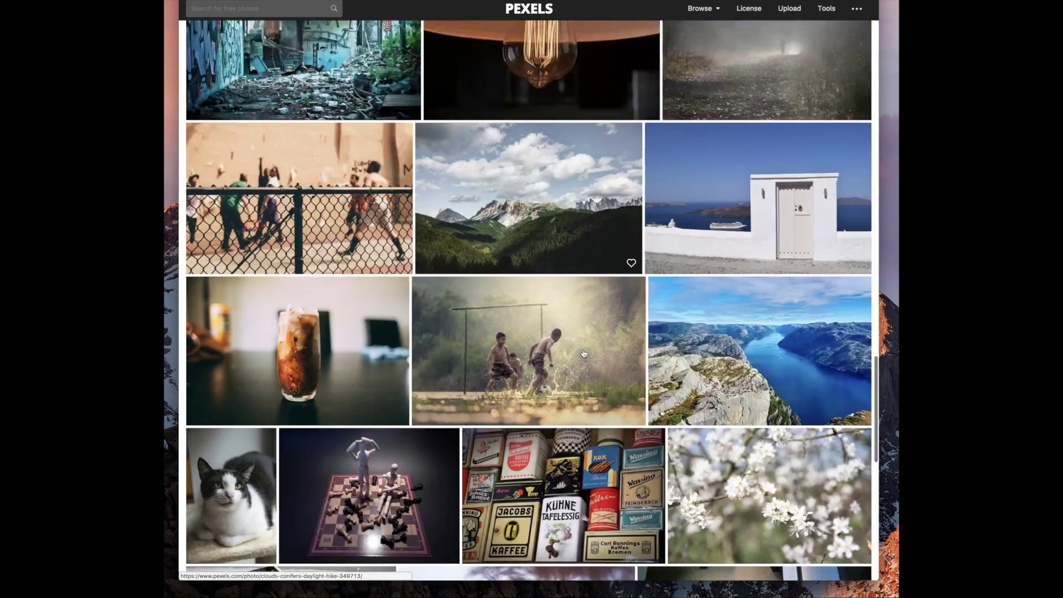
scroll(583, 353, up, 1)
scroll(583, 353, down, 5)
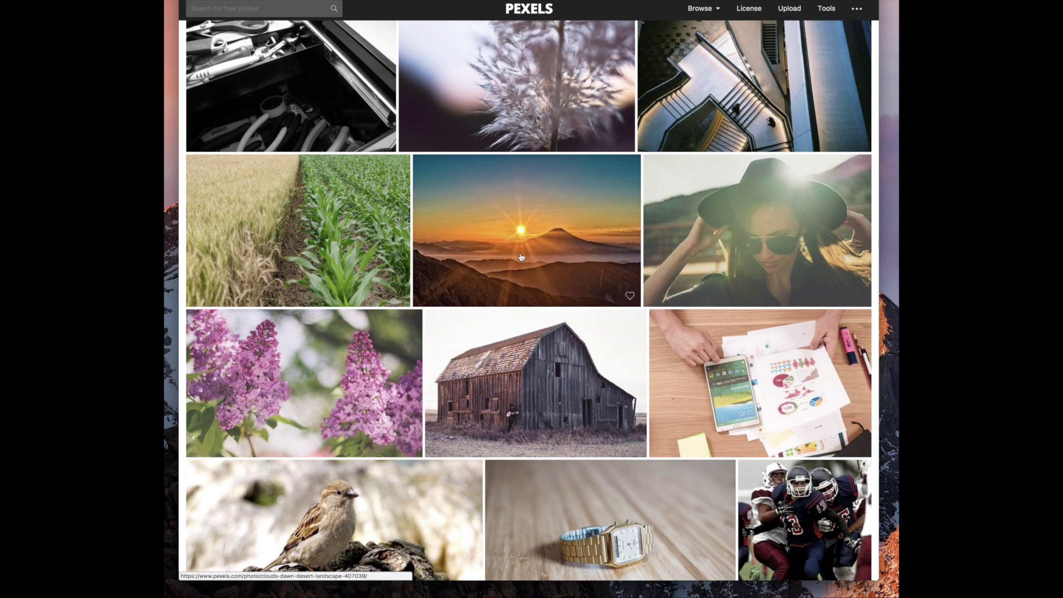
scroll(650, 121, down, 7)
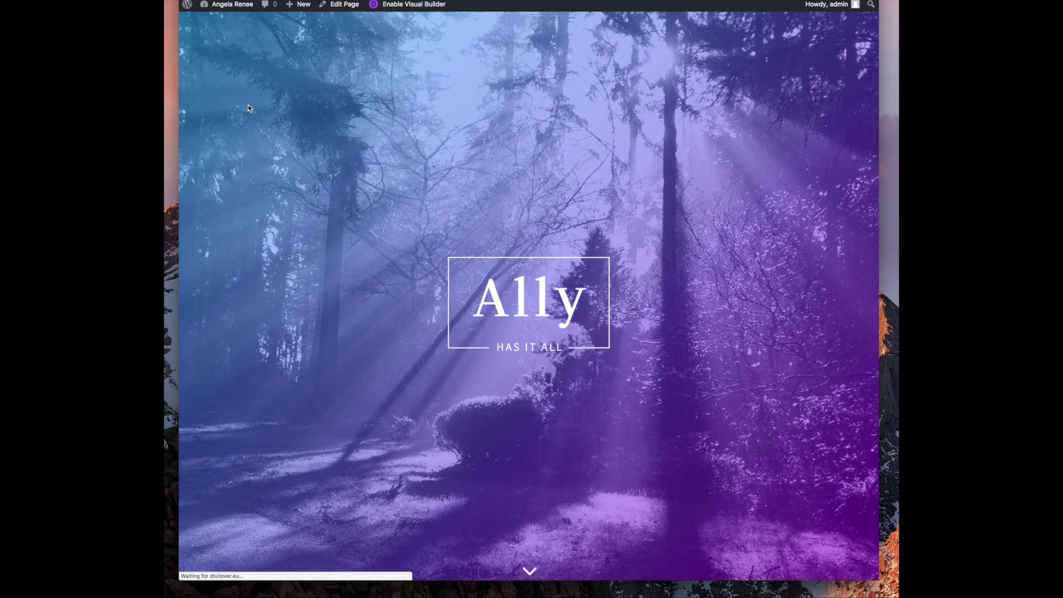
scroll(394, 204, down, 4)
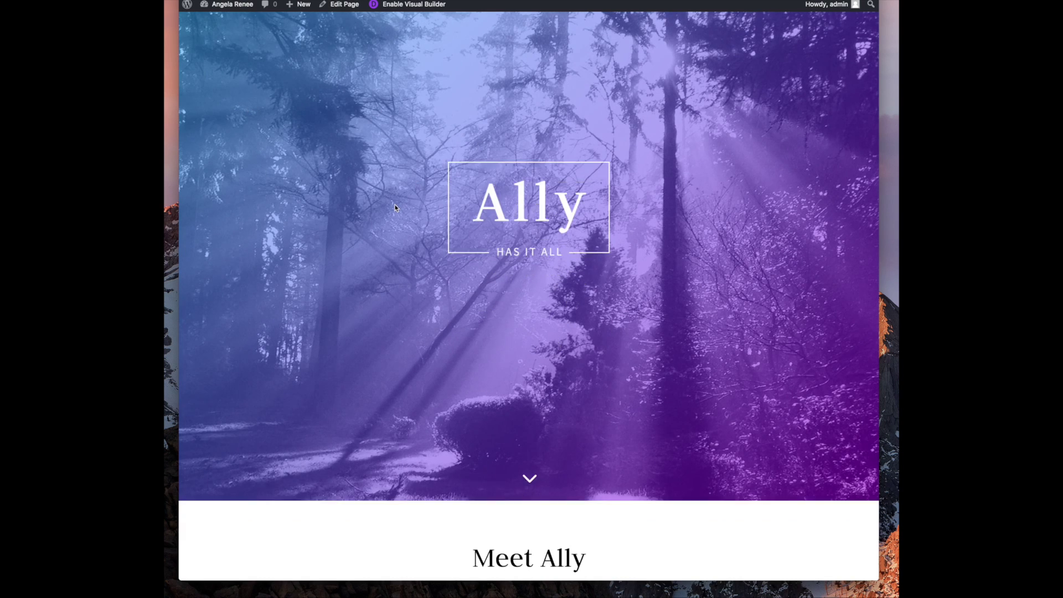
scroll(393, 213, down, 8)
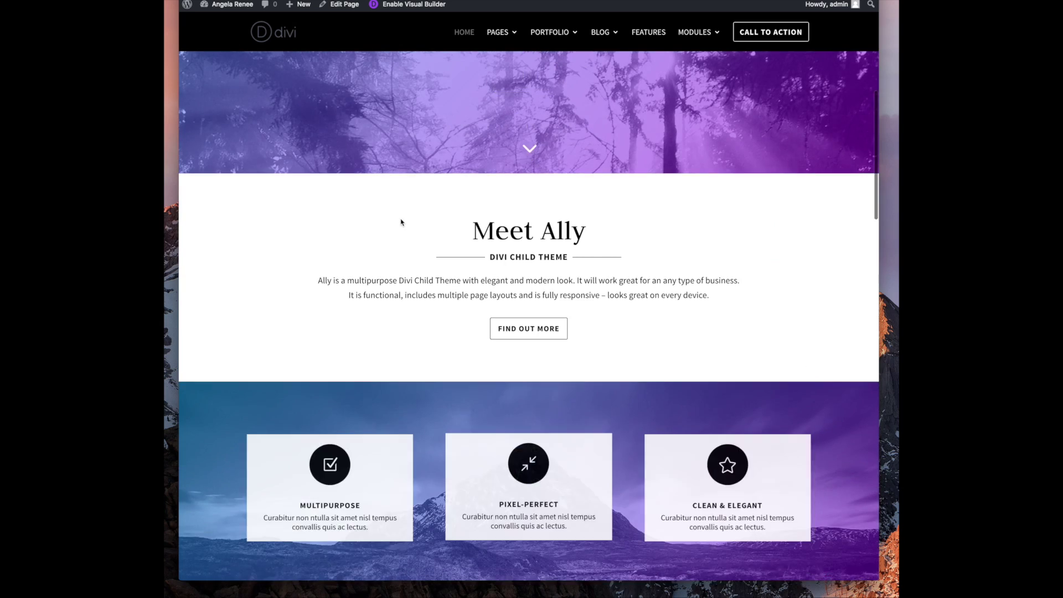
scroll(401, 222, down, 10)
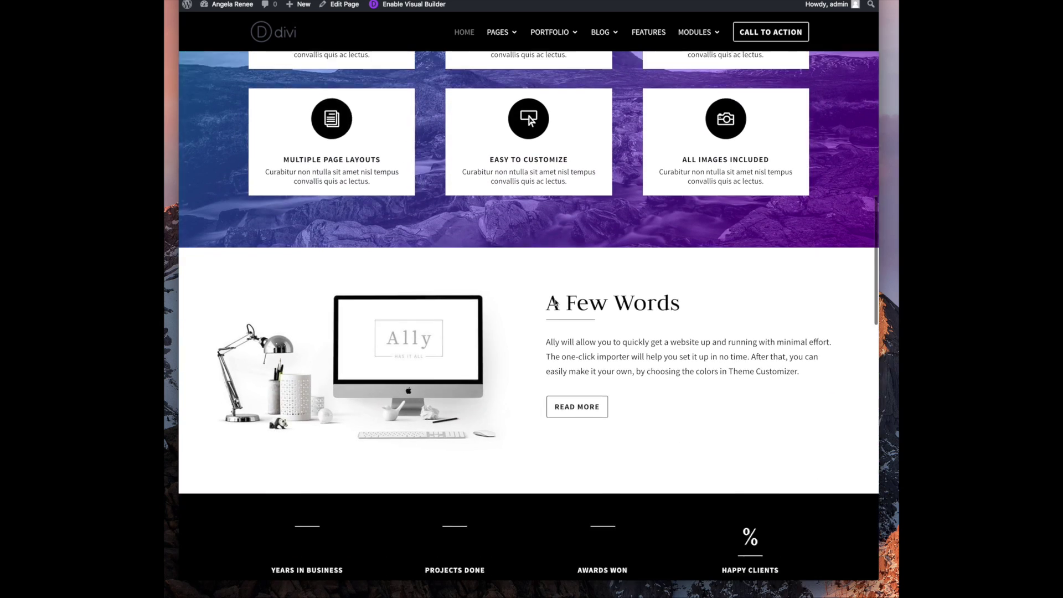
scroll(544, 307, down, 10)
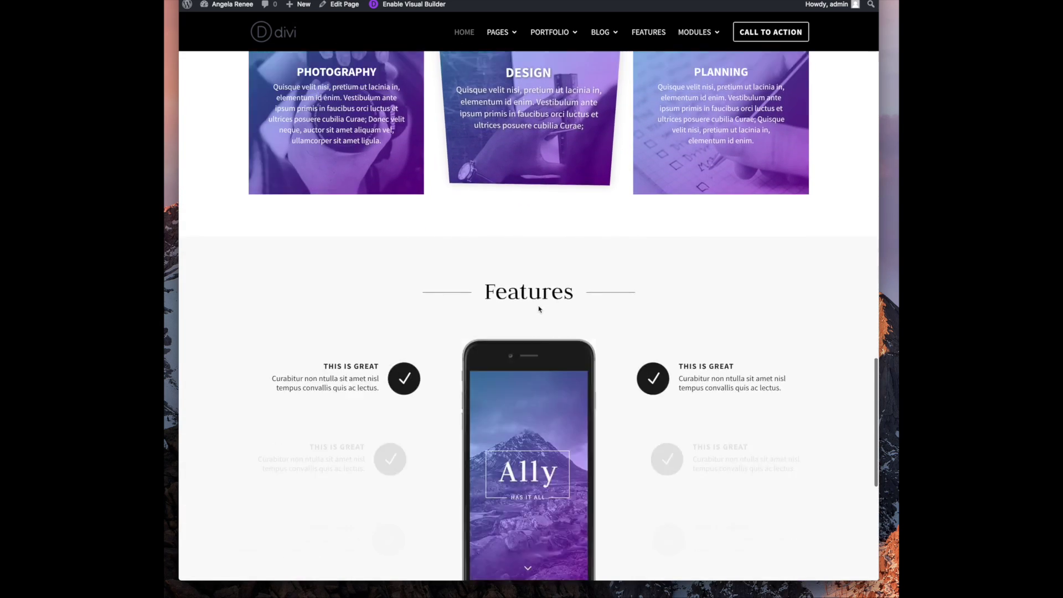
scroll(537, 309, down, 2)
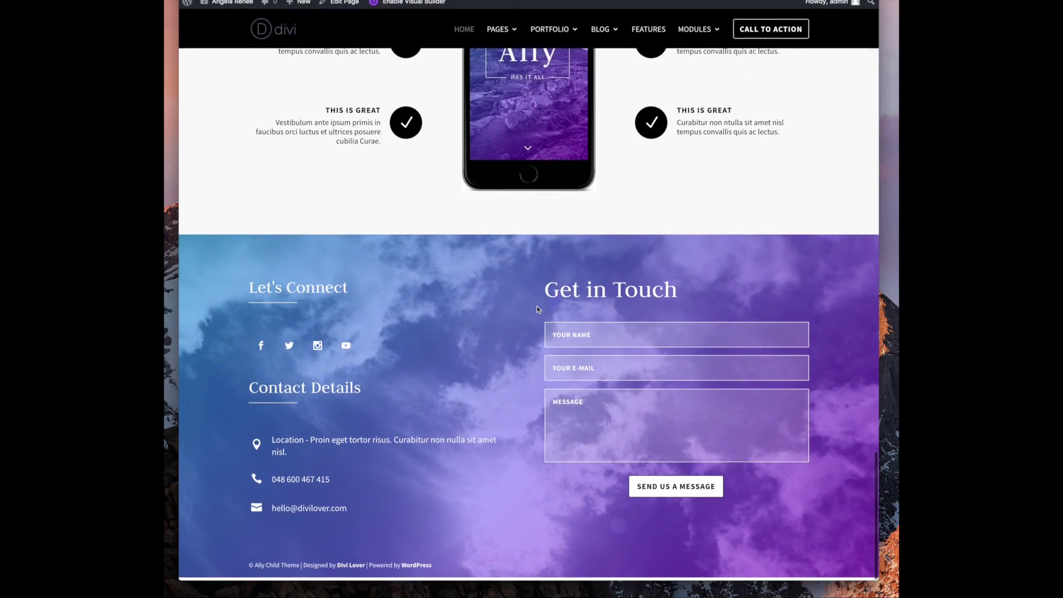
scroll(437, 277, up, 20)
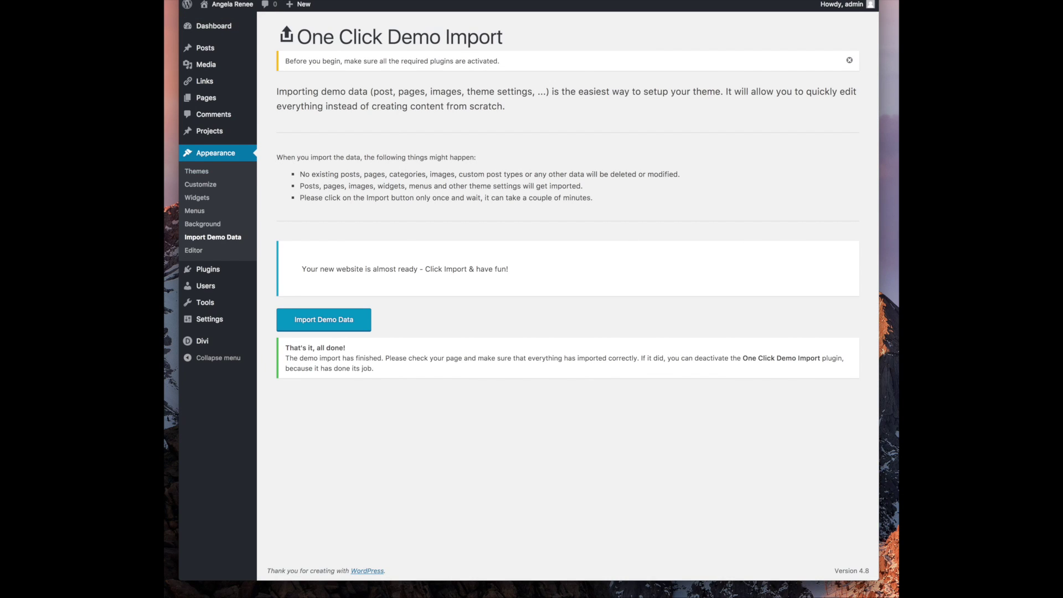
Deactivate the One Click Demo Import plugin from Installed Plugins
mouse_move(207, 102)
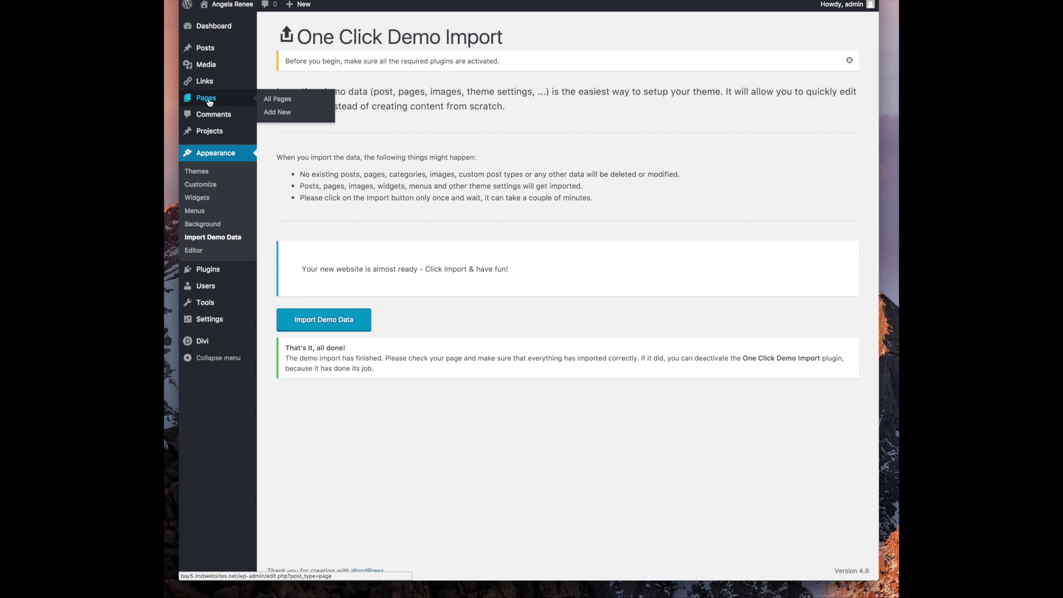
mouse_move(206, 270)
click(300, 276)
click(315, 236)
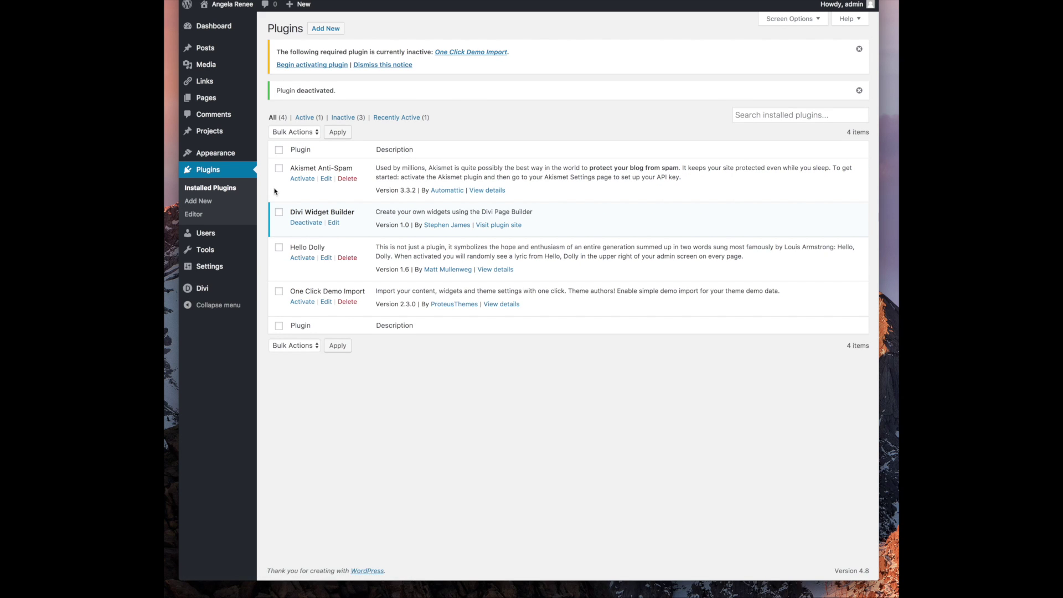
Show the list of all pages and dismiss the inactive-plugin notice
mouse_move(210, 99)
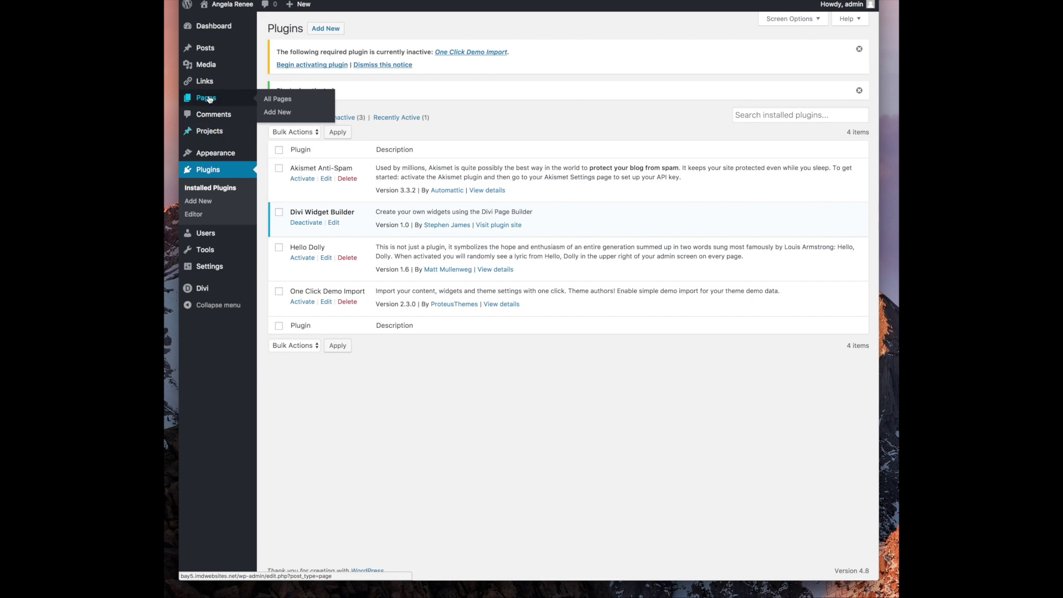
click(278, 99)
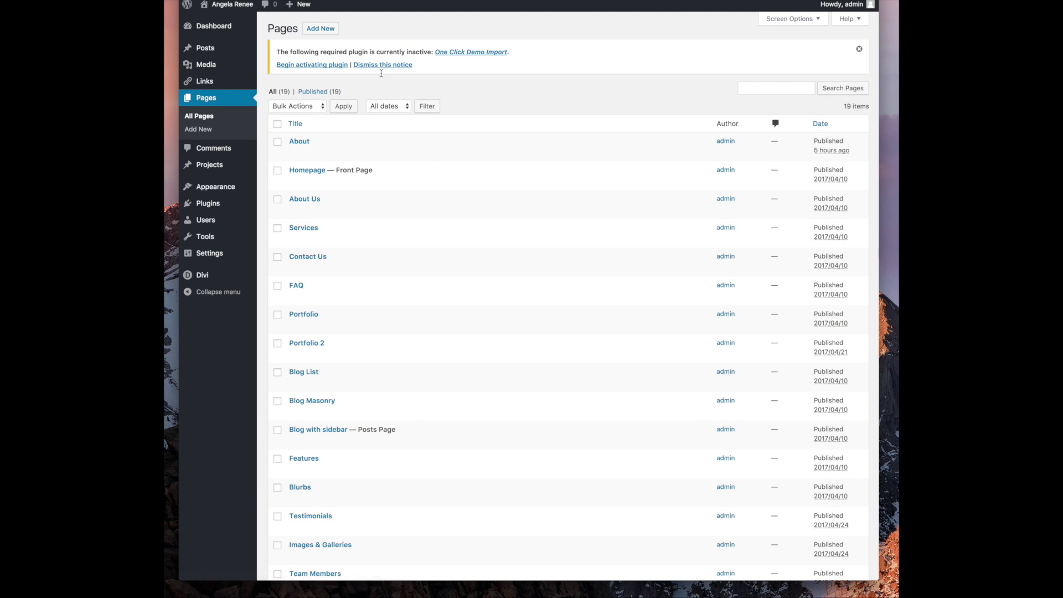
drag(380, 67, 379, 113)
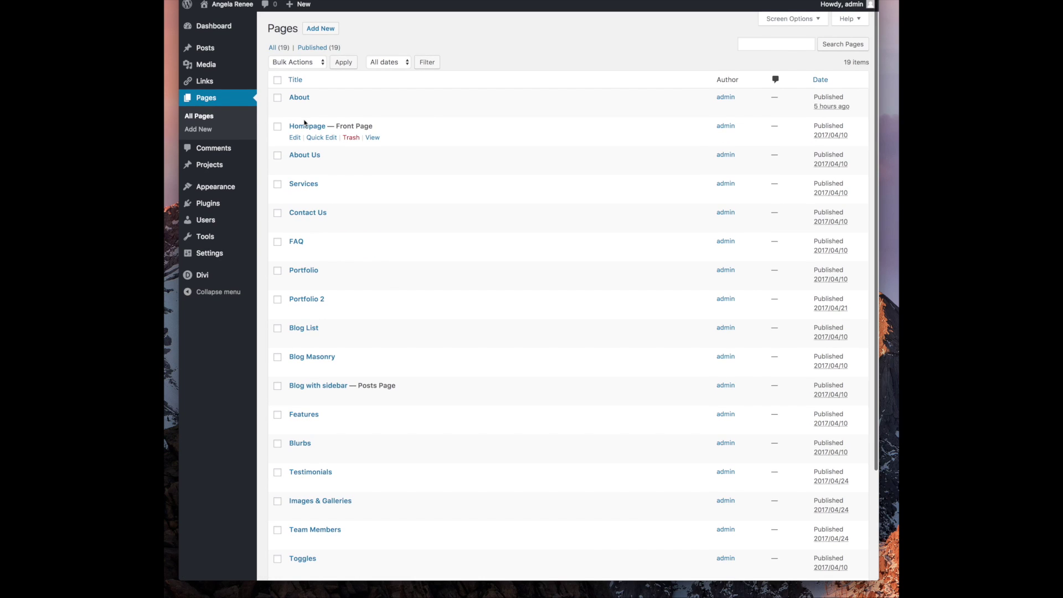
Open the Homepage in Divi Builder and review the hero section's colour, image and video background options unchanged
click(294, 138)
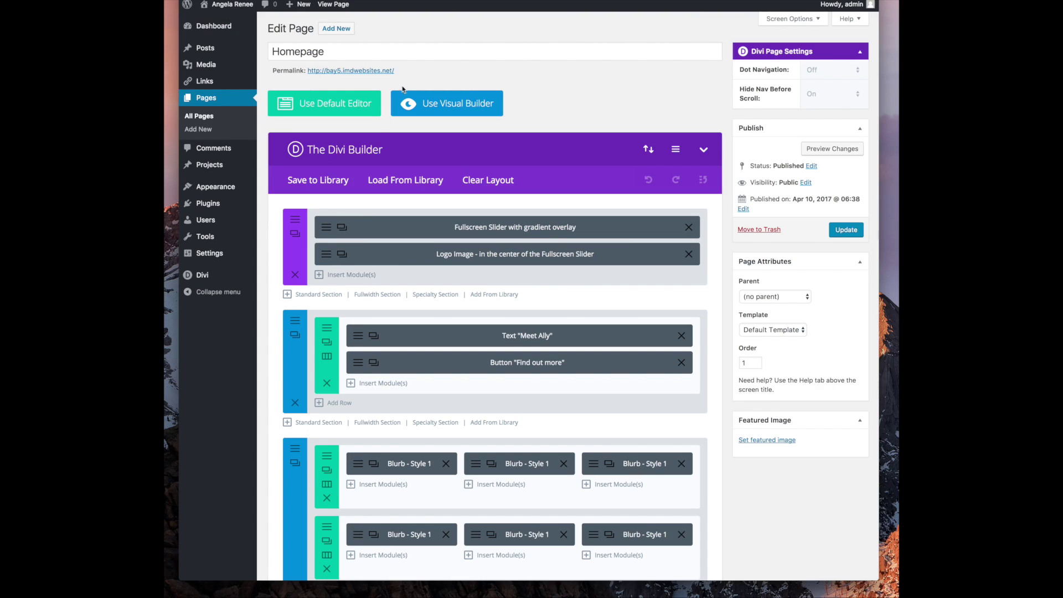
click(295, 218)
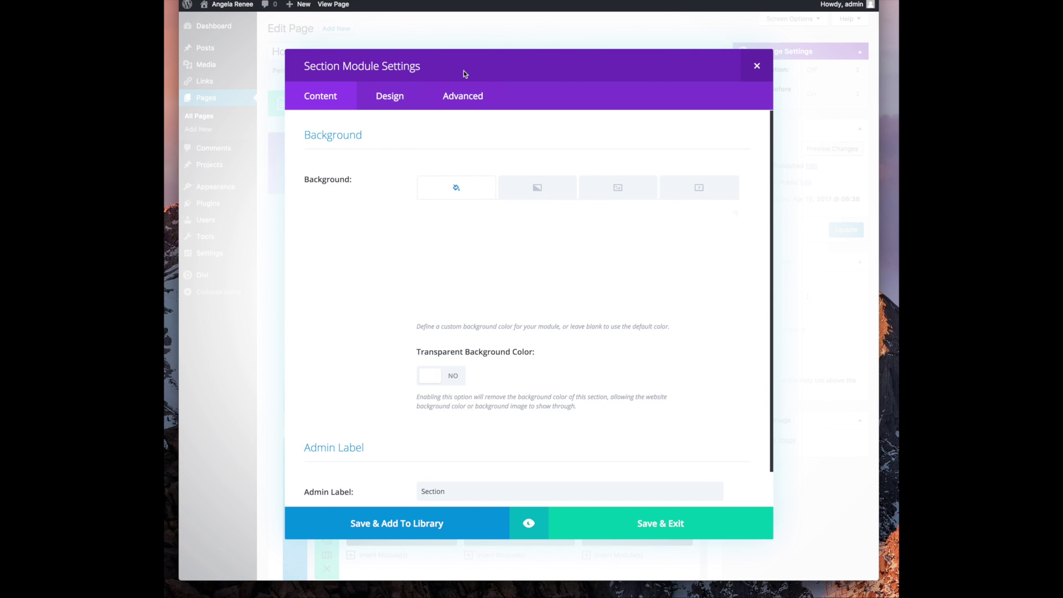
click(408, 98)
click(345, 97)
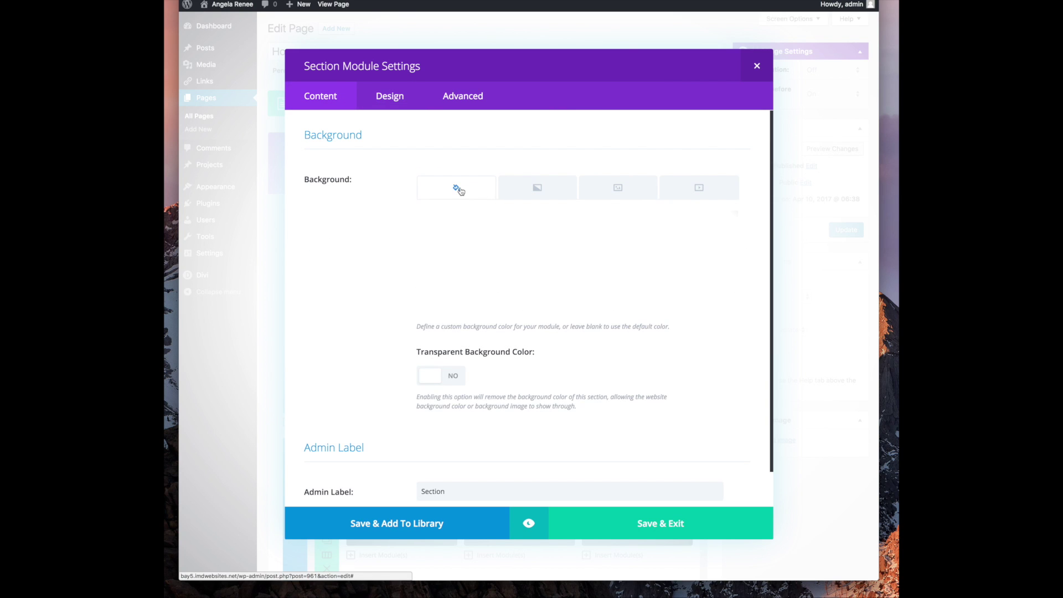
click(536, 189)
click(613, 190)
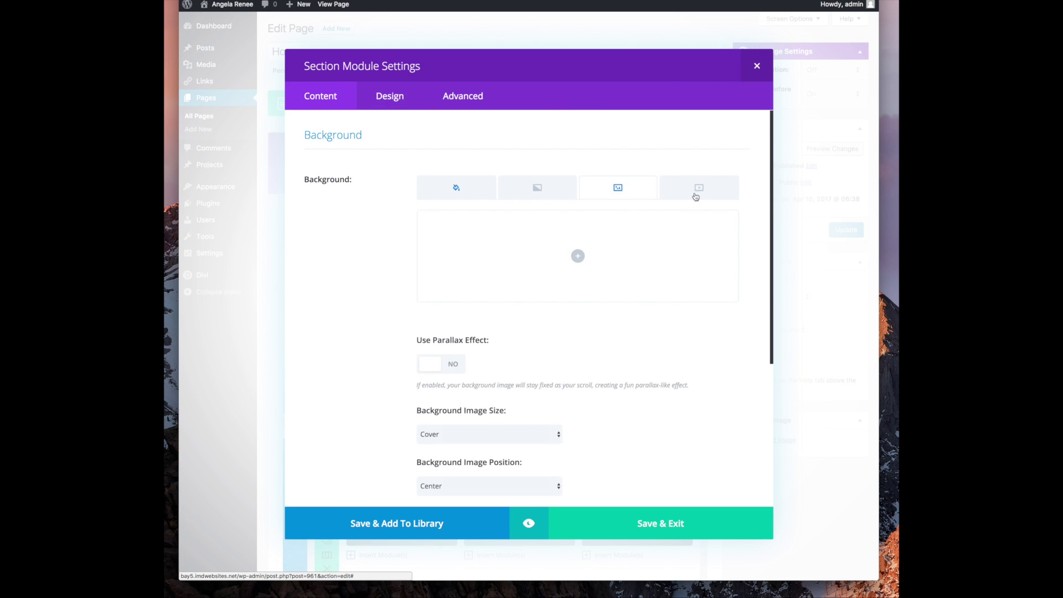
click(697, 195)
click(433, 186)
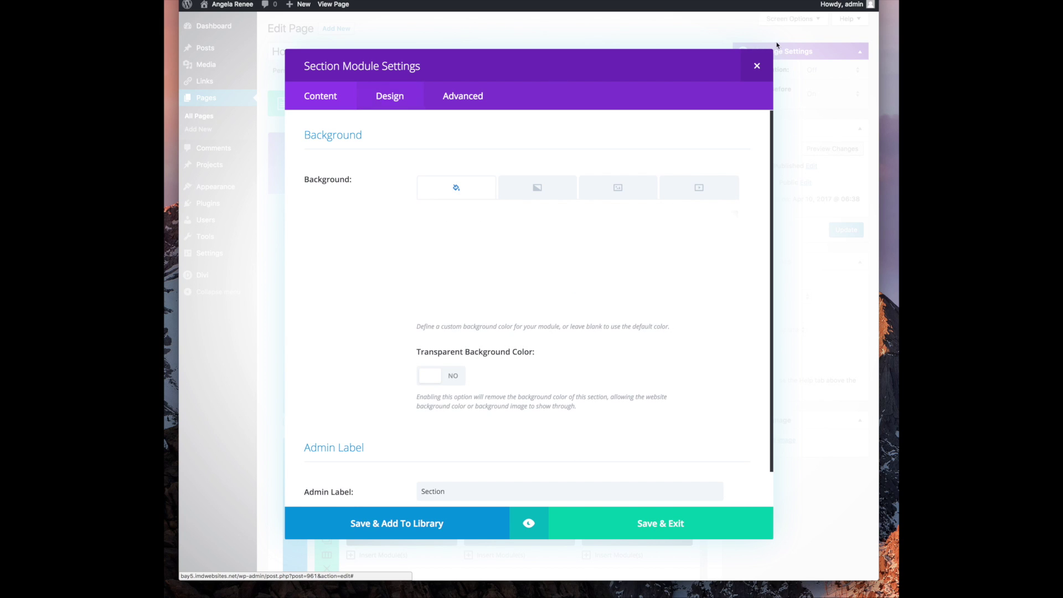
click(758, 66)
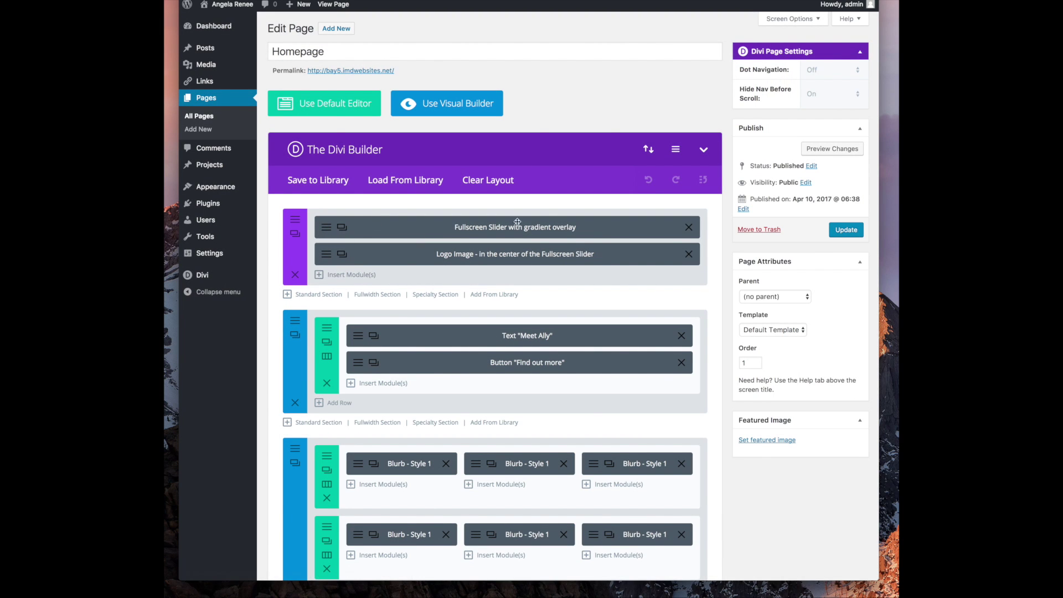
Open the fullwidth slider module's settings and review its Design tab
click(327, 227)
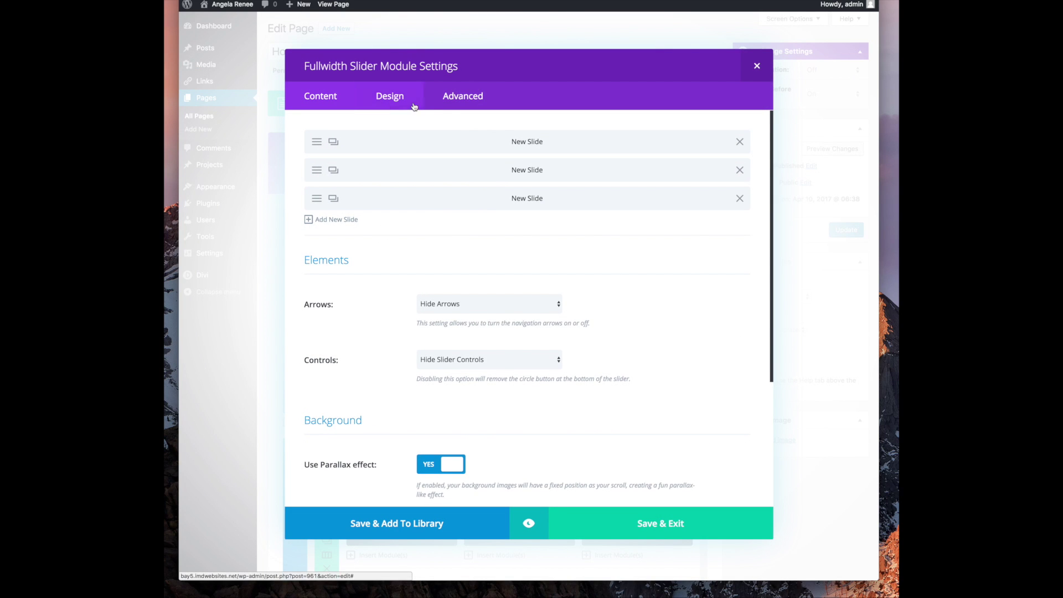
click(390, 96)
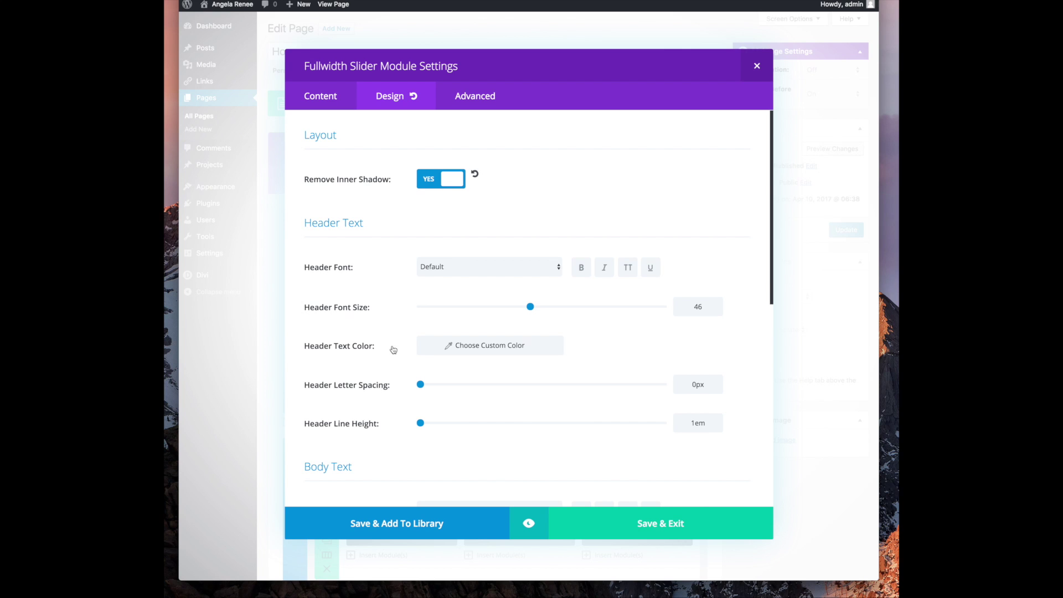
scroll(397, 347, down, 8)
scroll(397, 347, up, 8)
Review the slider's Advanced tab, including the Slide Controllers custom CSS field
click(487, 97)
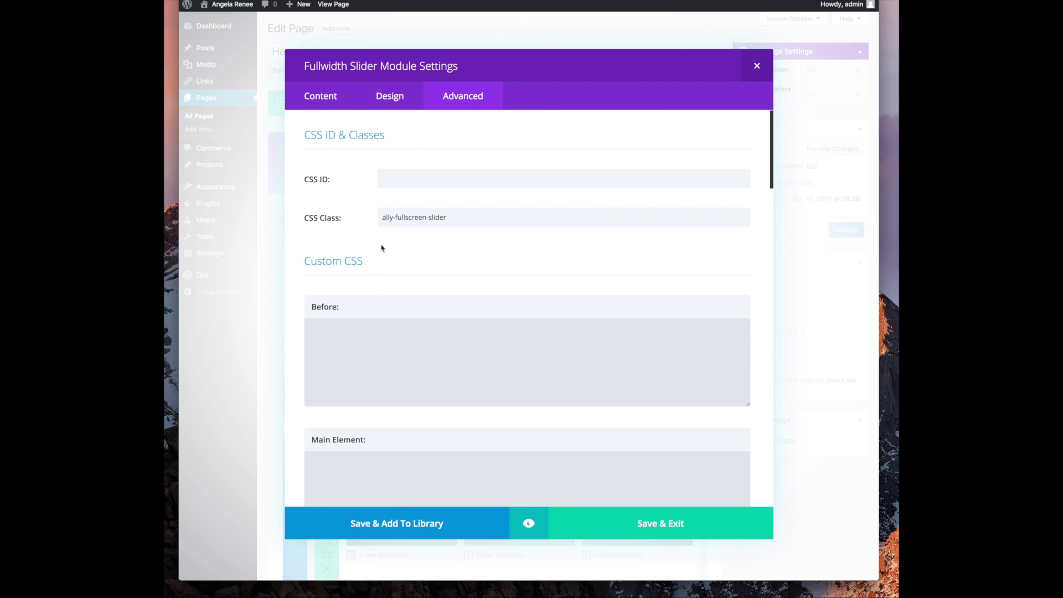
scroll(412, 241, down, 10)
scroll(412, 238, down, 5)
click(434, 359)
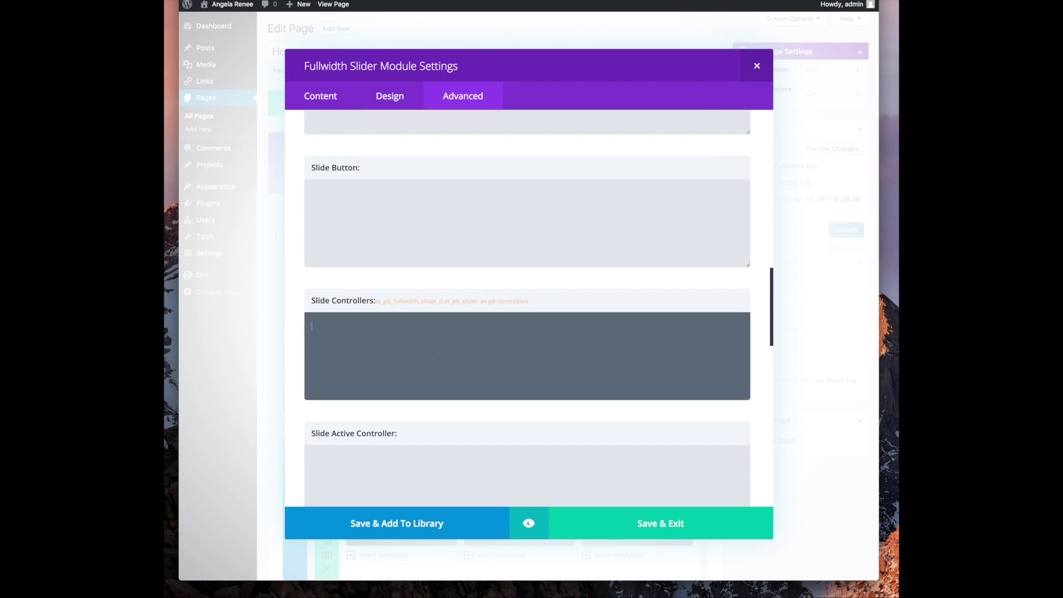
scroll(434, 359, down, 10)
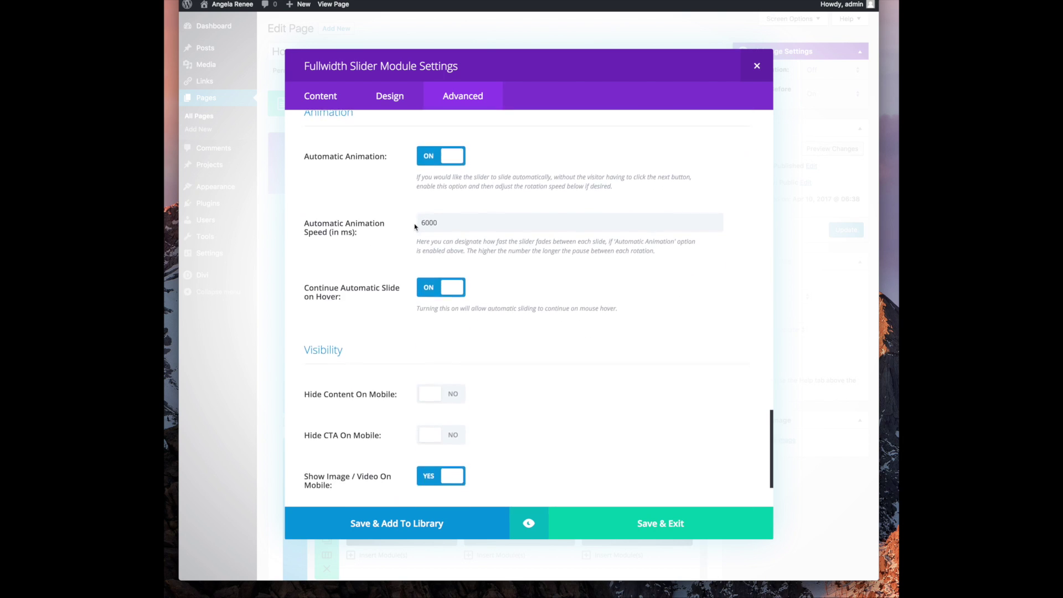
scroll(332, 244, up, 20)
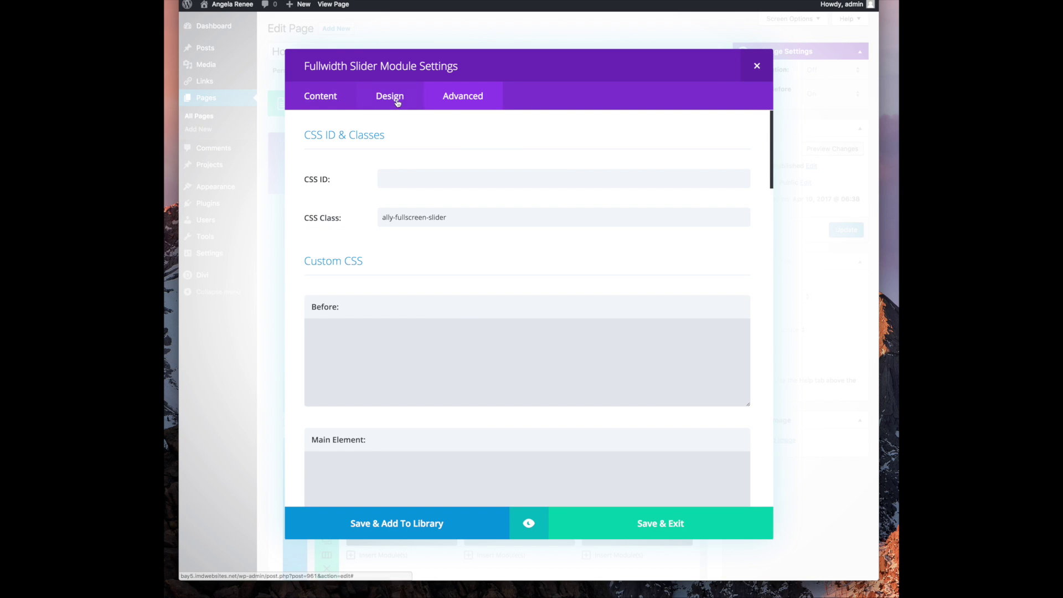
Recheck the slider's Design settings, then close the module settings without changes
click(396, 103)
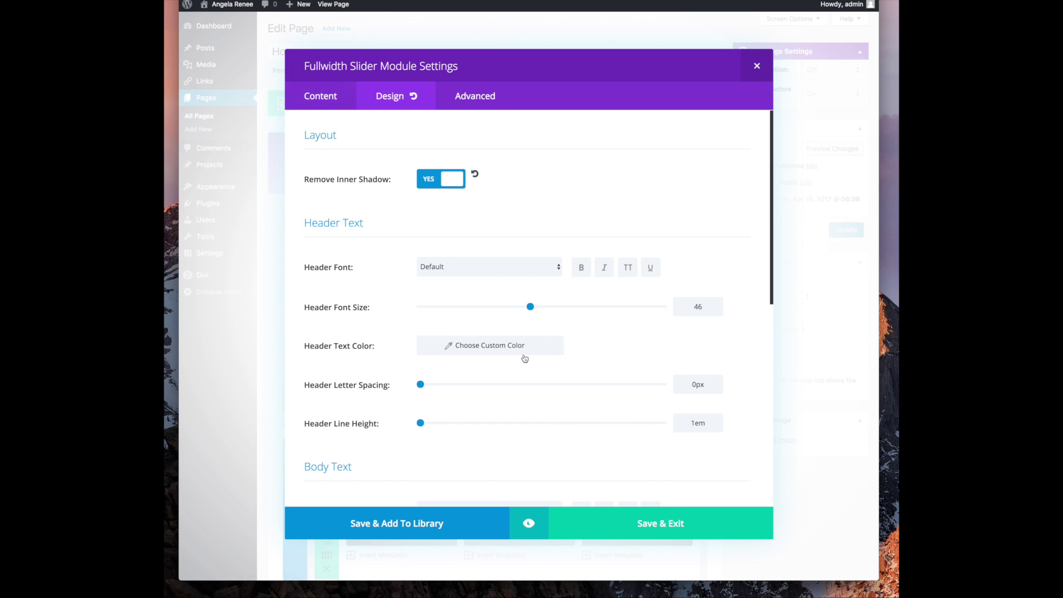
scroll(422, 361, down, 3)
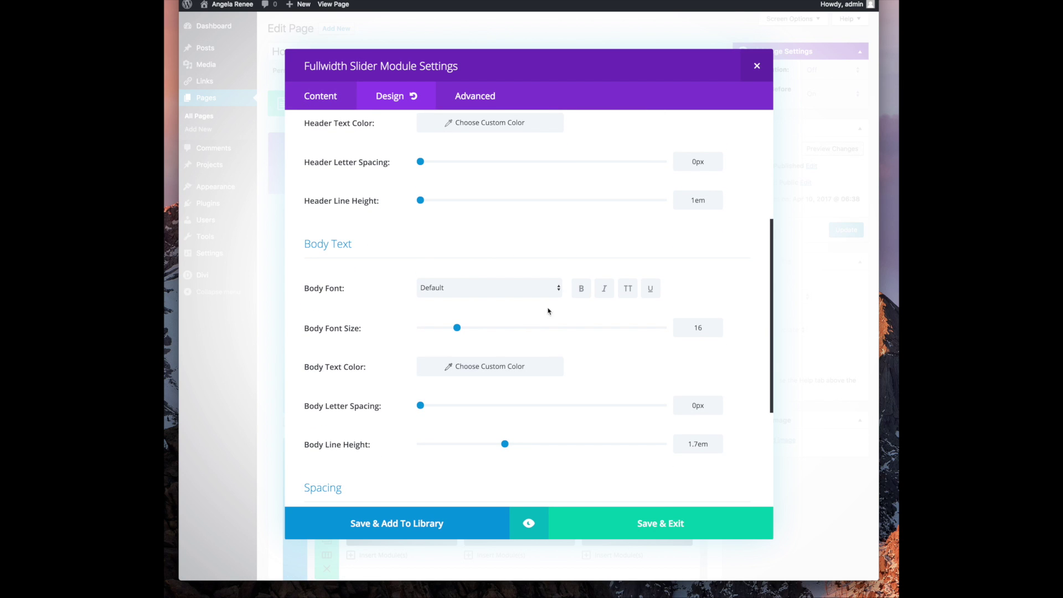
scroll(362, 349, down, 5)
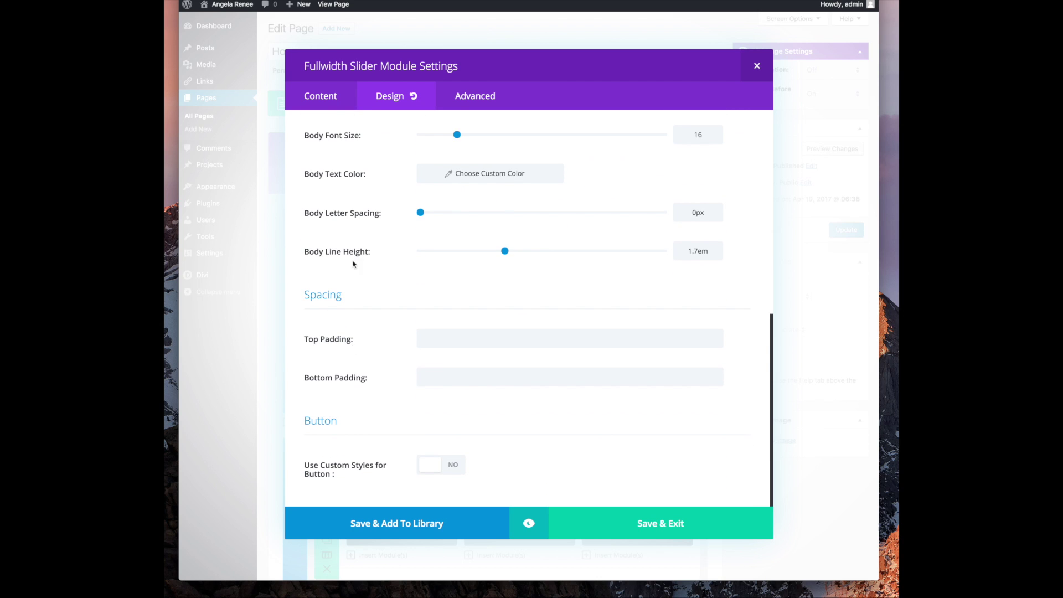
click(757, 66)
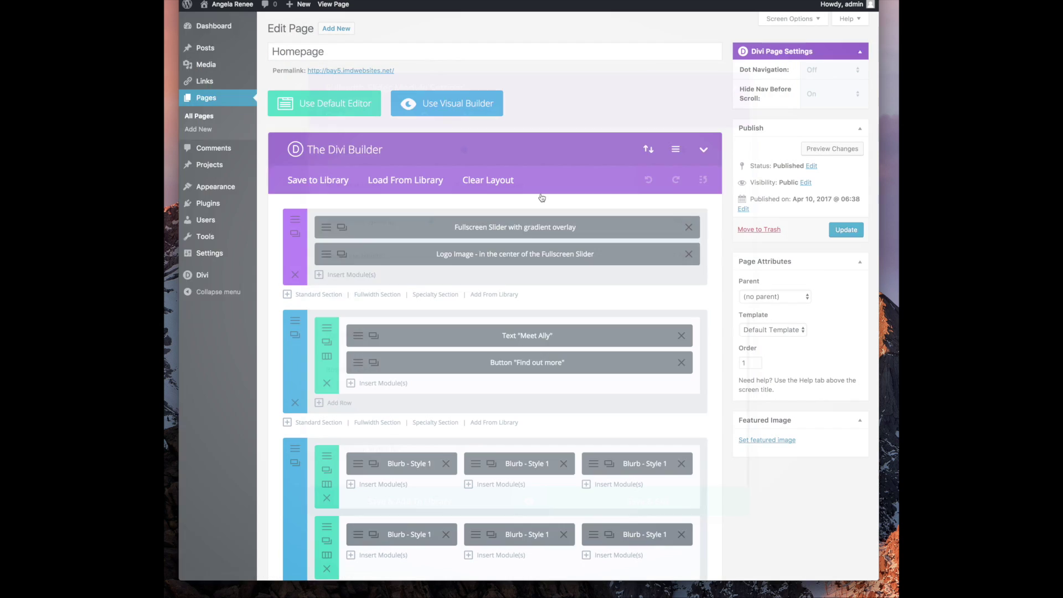
Open the Logo Image module's Ally logo on its own in a new browser tab
click(335, 255)
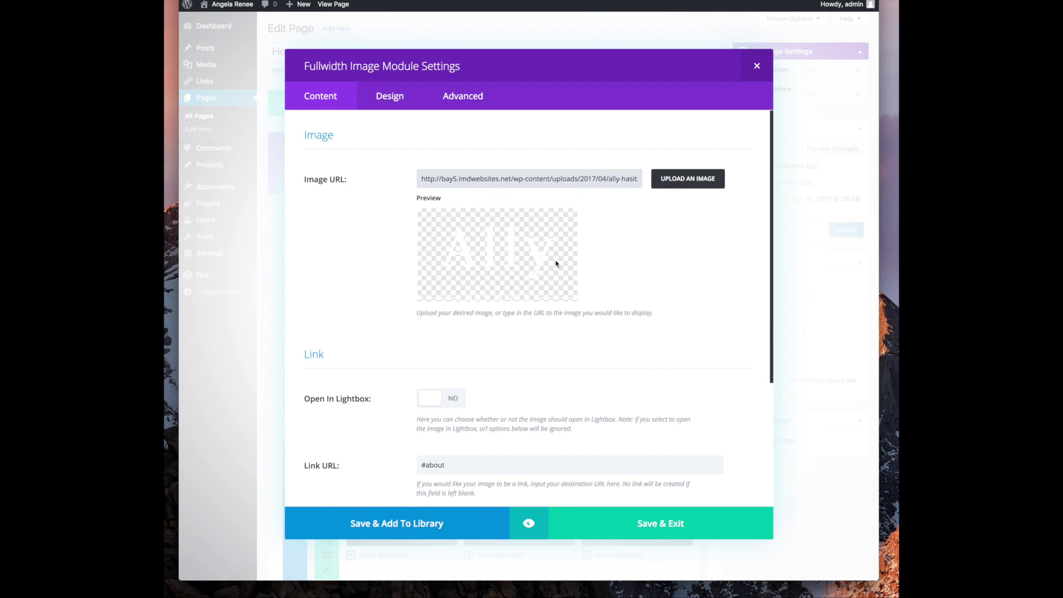
right_click(521, 233)
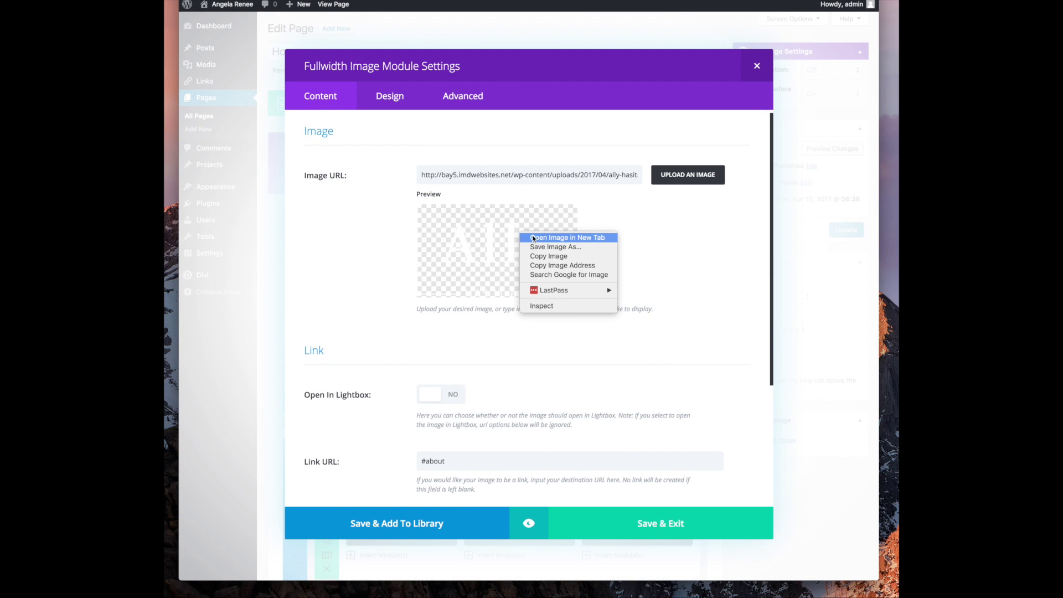
click(533, 237)
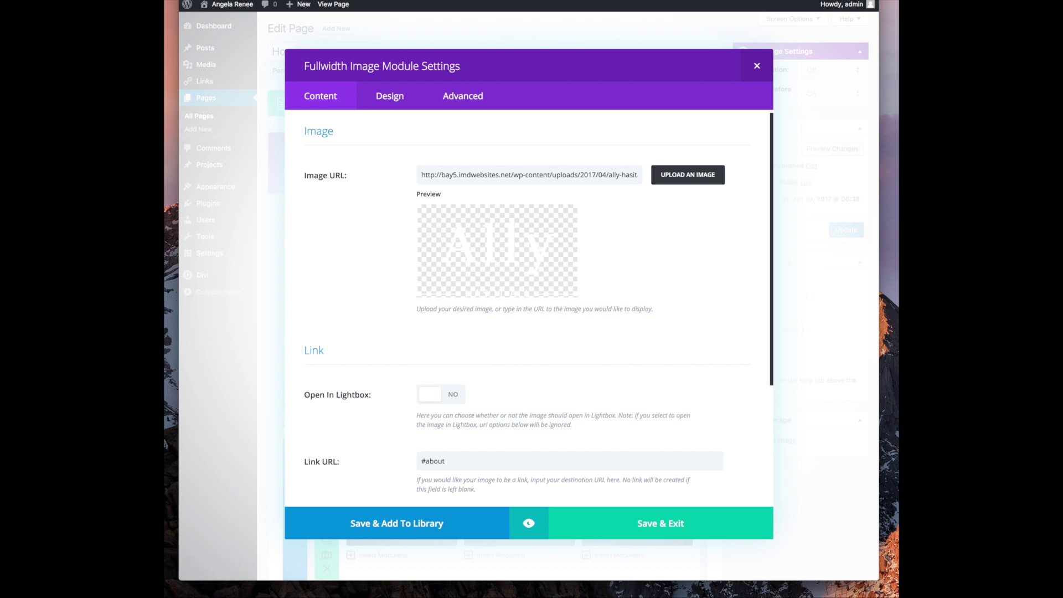
click(518, 0)
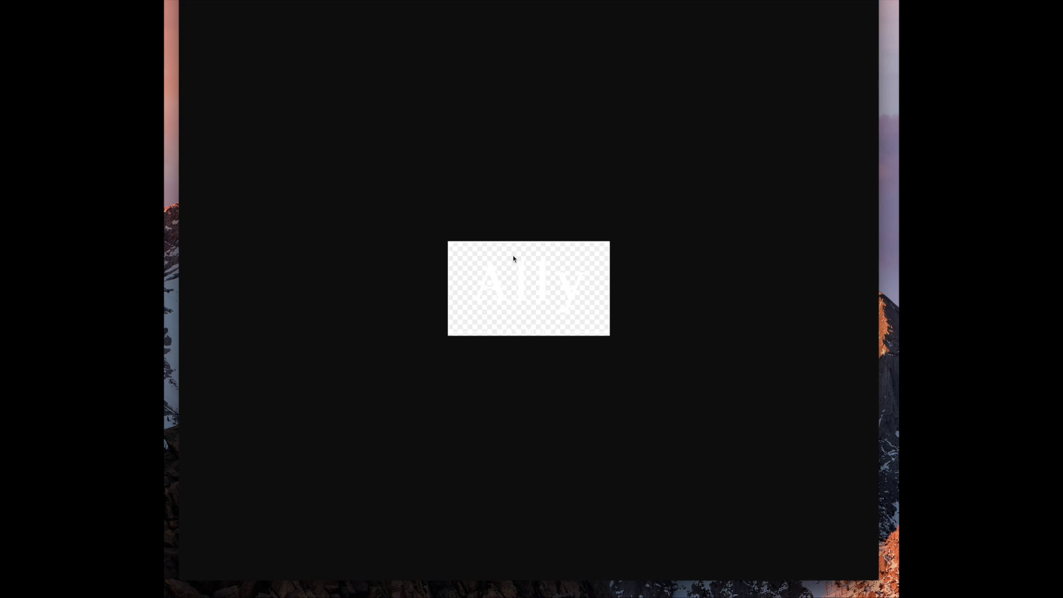
Copy the Ally logo image and switch to Photoshop
right_click(499, 288)
click(534, 308)
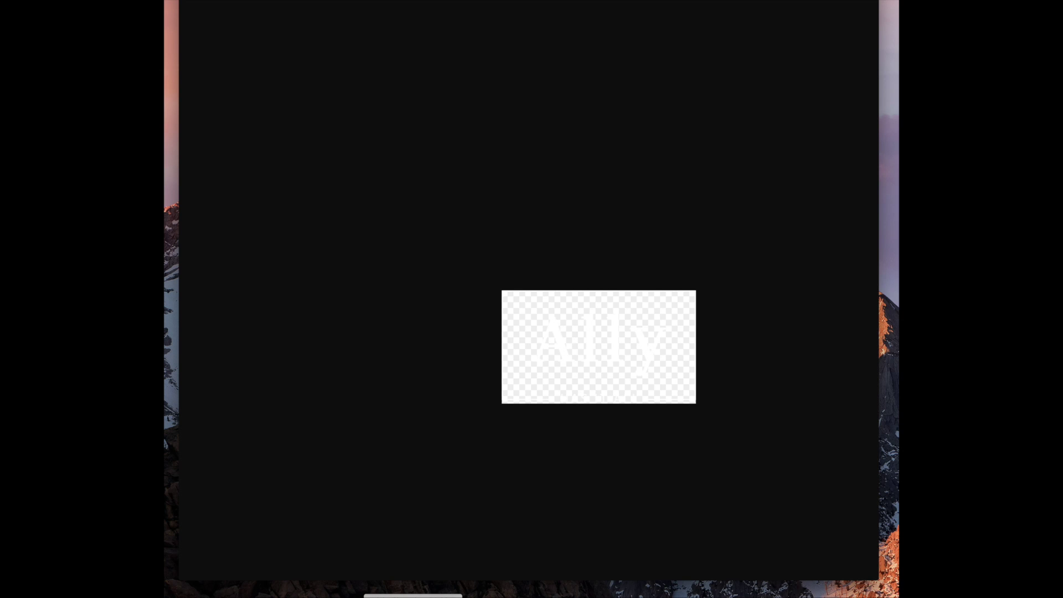
click(413, 597)
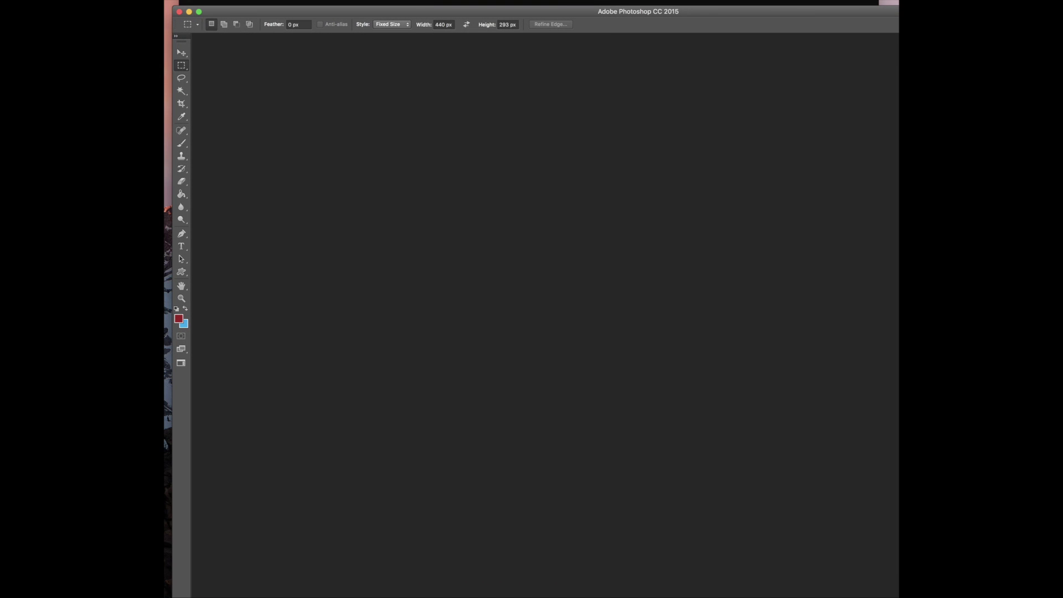
Create a 331×193 px document, paste the Ally logo, and make the background Layer 0
click(166, 1)
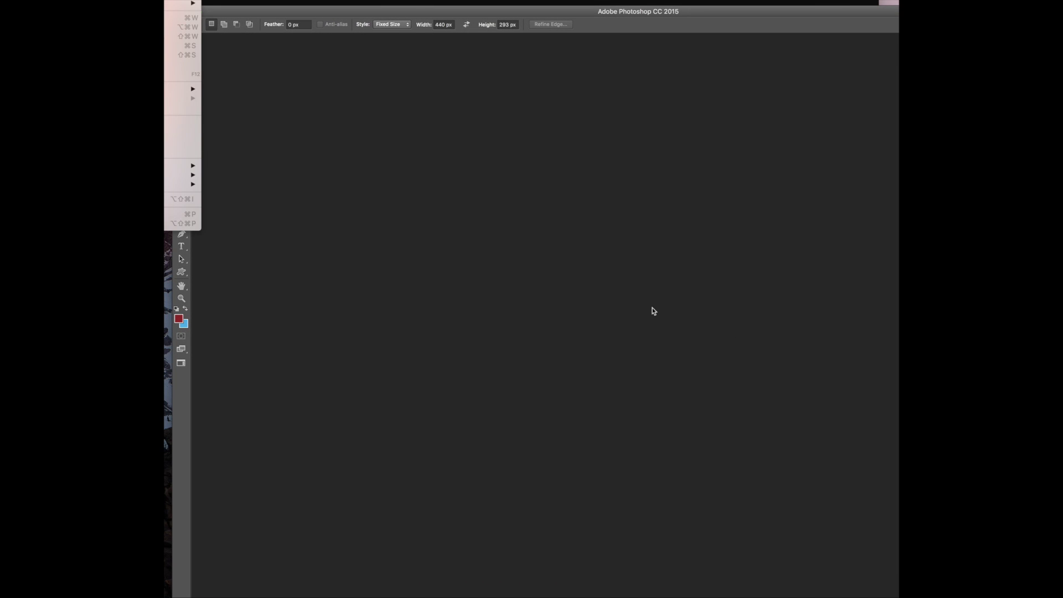
key(super+n)
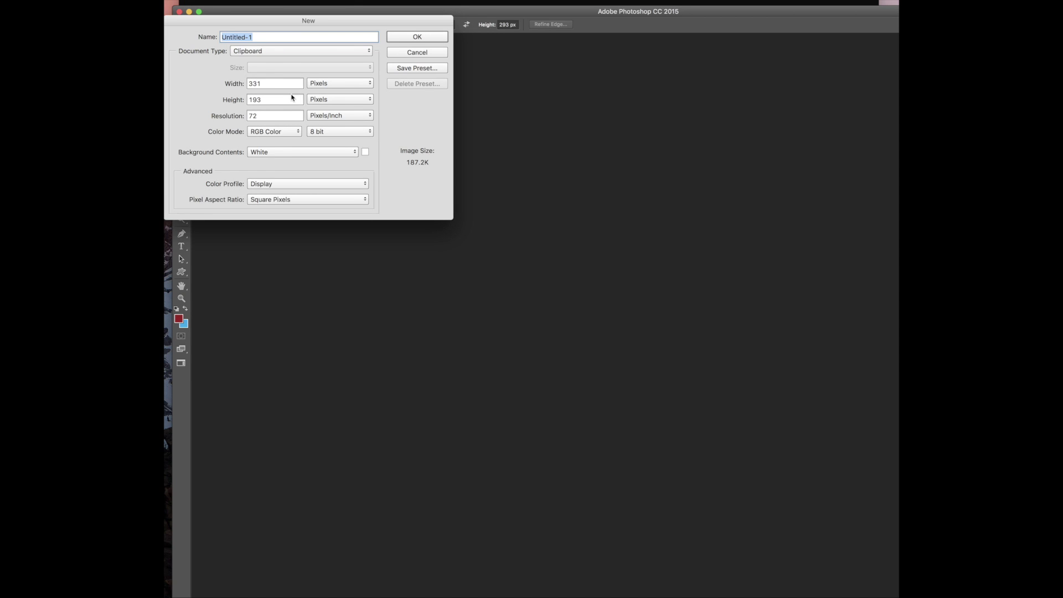
double_click(277, 85)
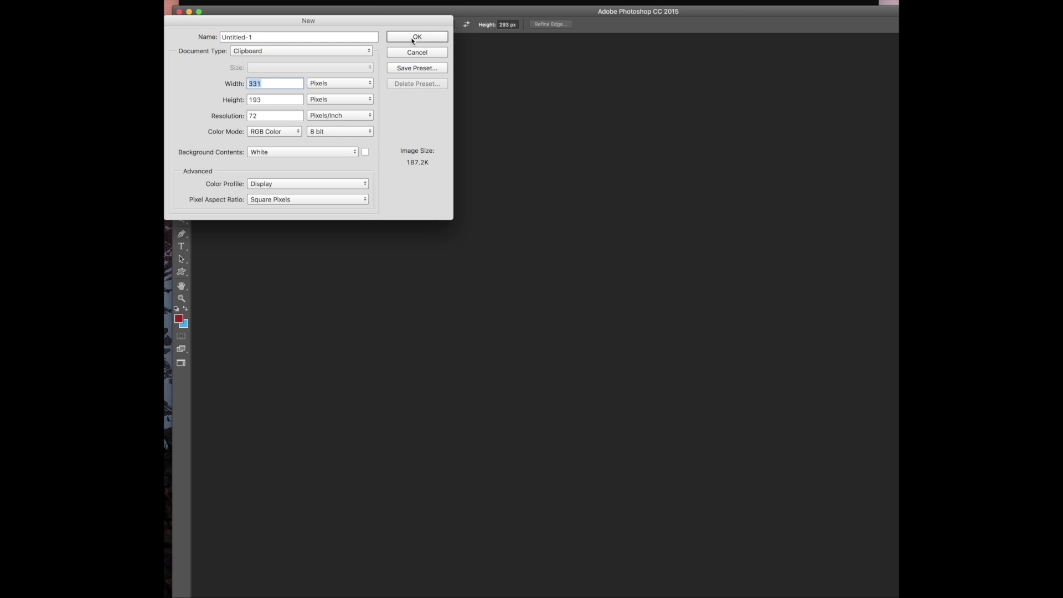
key(Return)
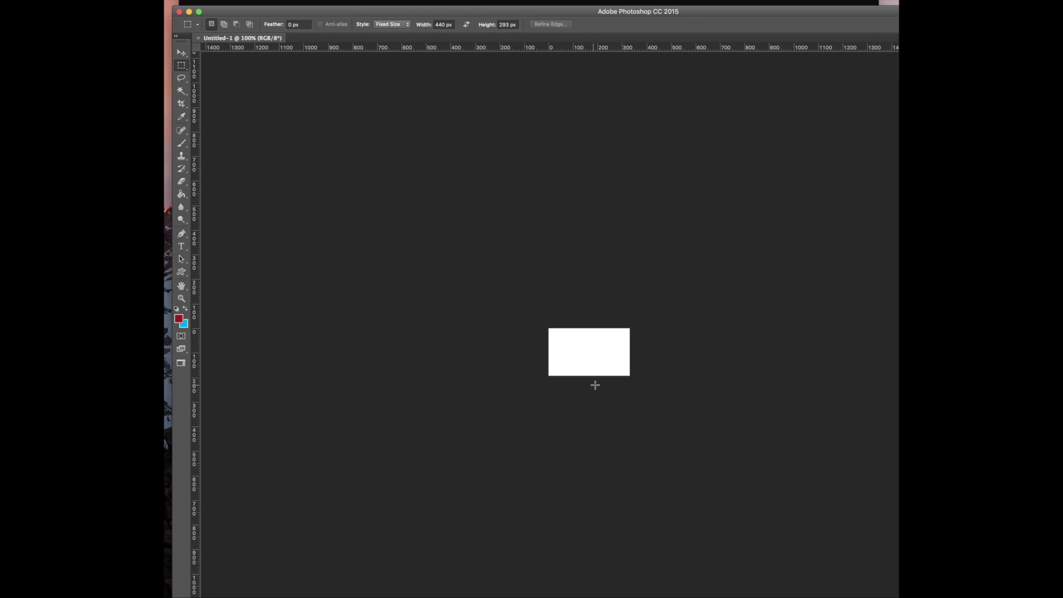
key(super+v)
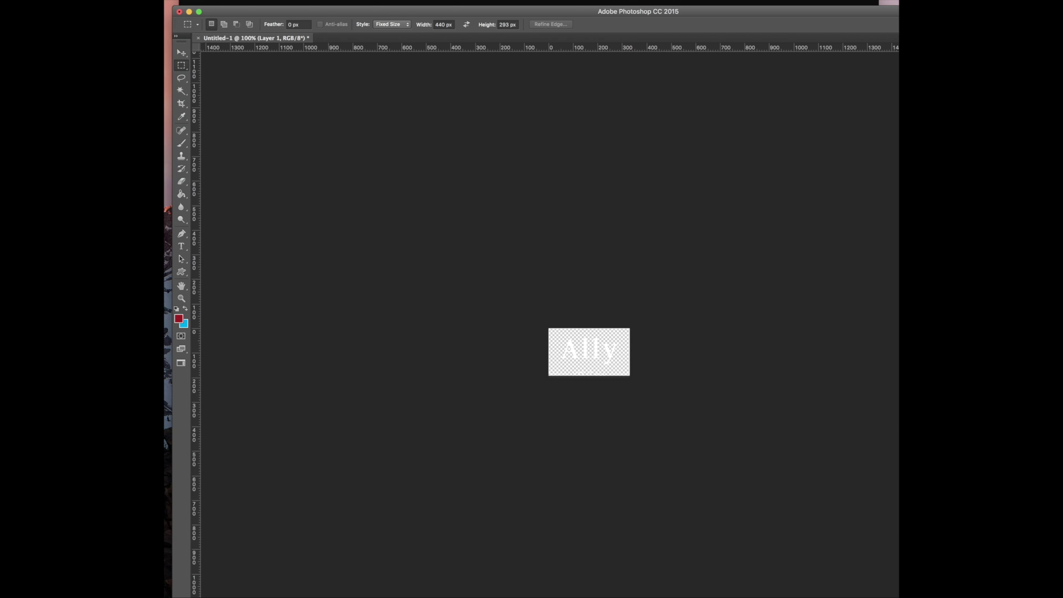
click(391, 100)
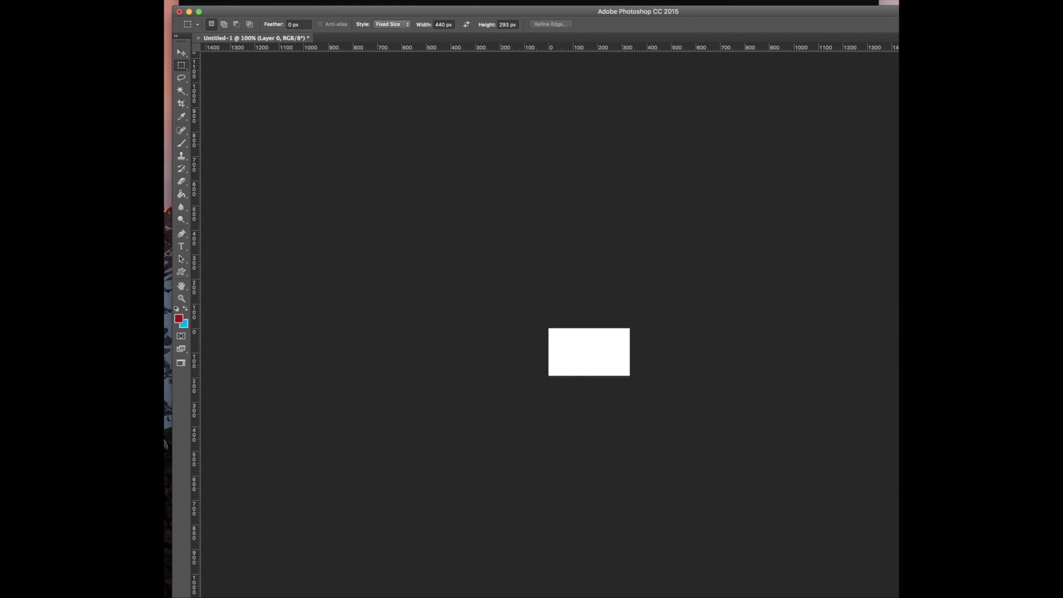
Add a red Color Overlay in Multiply mode at 91% to Layer 0
drag(951, 291, 696, 104)
click(635, 238)
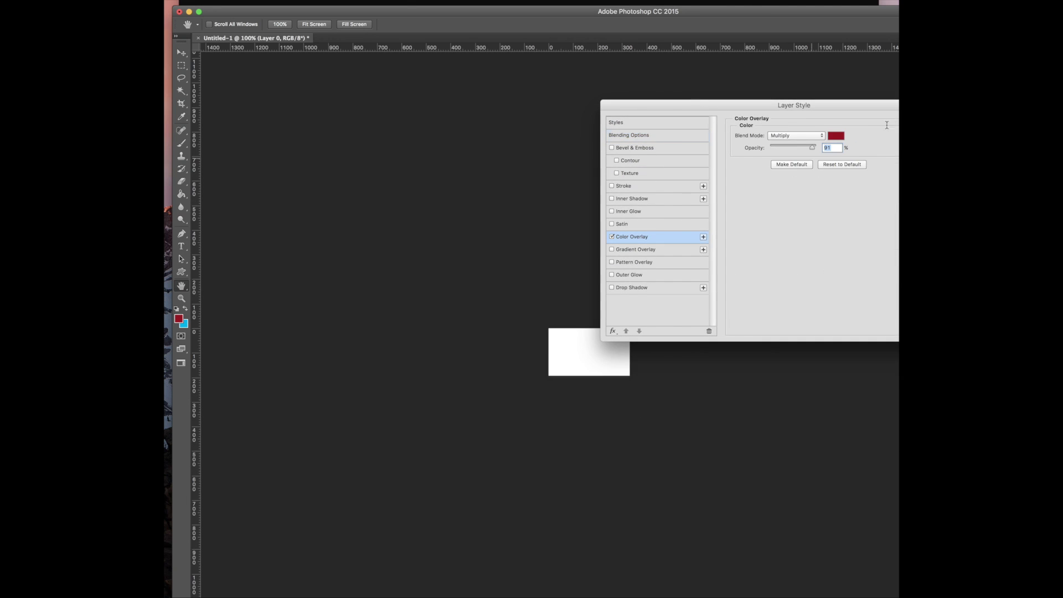
drag(830, 104, 696, 93)
click(819, 113)
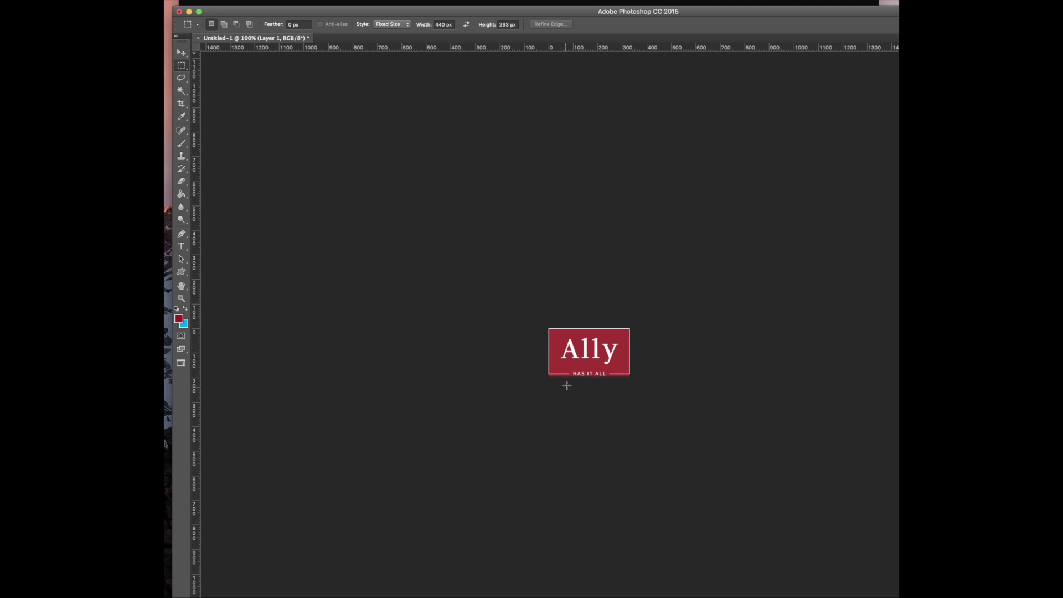
Set the Rectangular Marquee style to Normal for free-form selections
drag(569, 370, 580, 375)
click(397, 24)
click(386, 9)
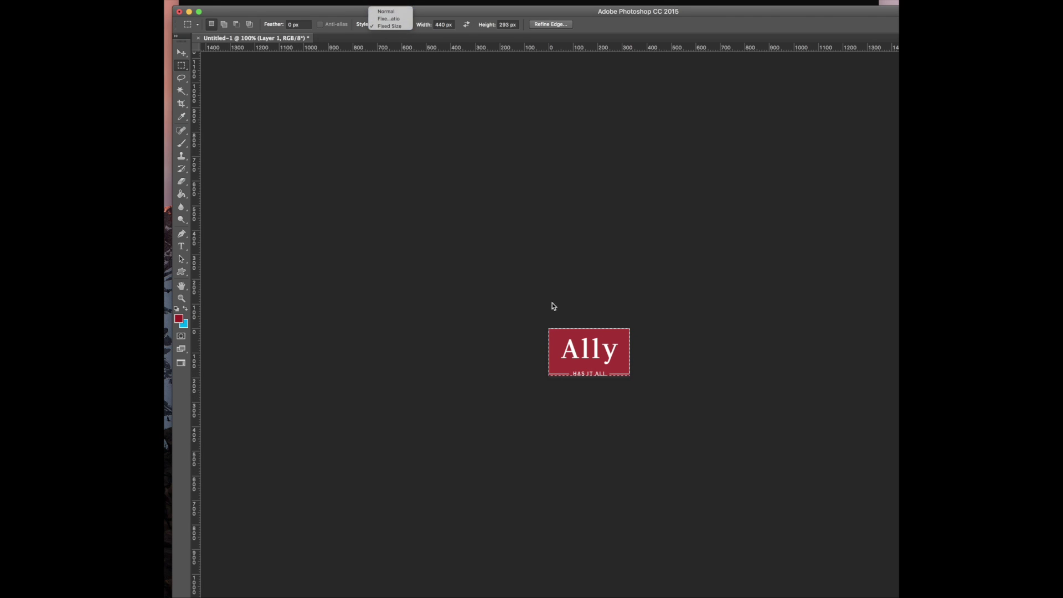
click(575, 377)
Delete the HAS IT ALL tagline and the Ally wordmark, then deselect
drag(573, 369, 605, 380)
key(Delete)
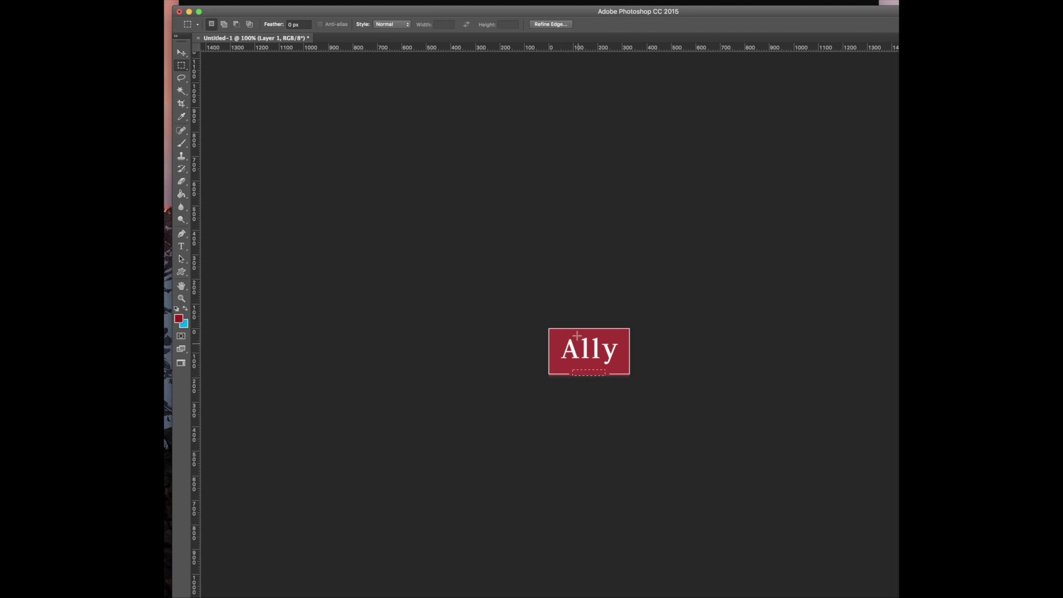
drag(560, 336, 622, 364)
key(Delete)
drag(585, 369, 607, 387)
click(576, 285)
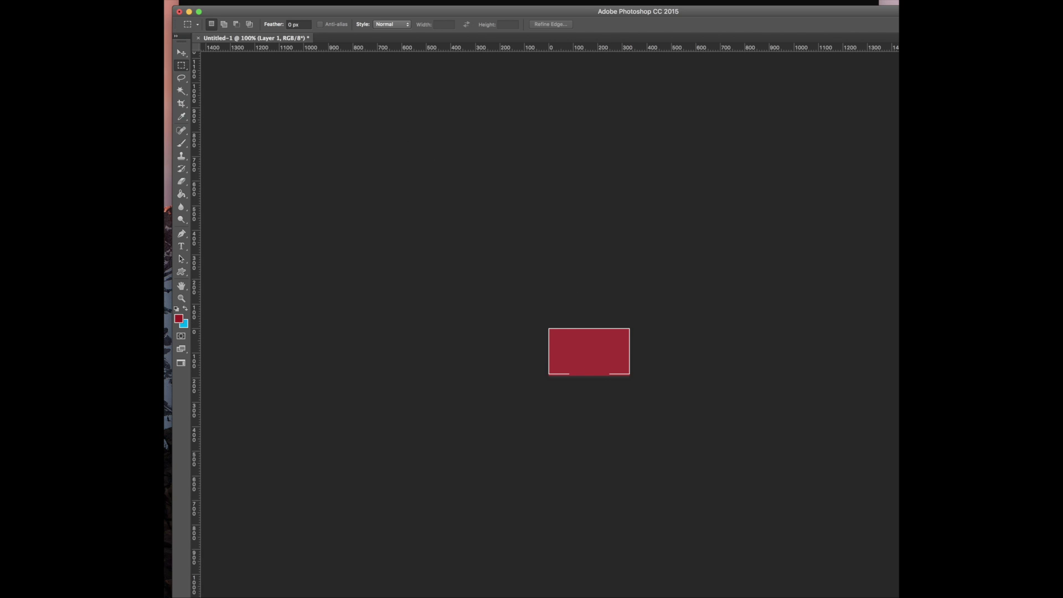
Set the Type tool to white Hoefler Text Black Italic at 30 pt
click(181, 246)
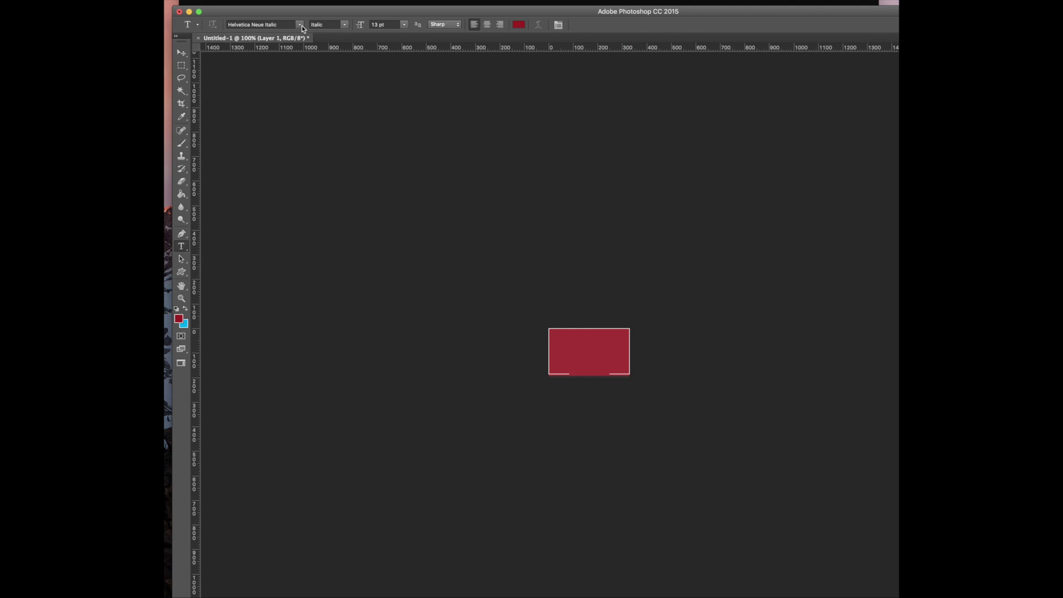
click(301, 26)
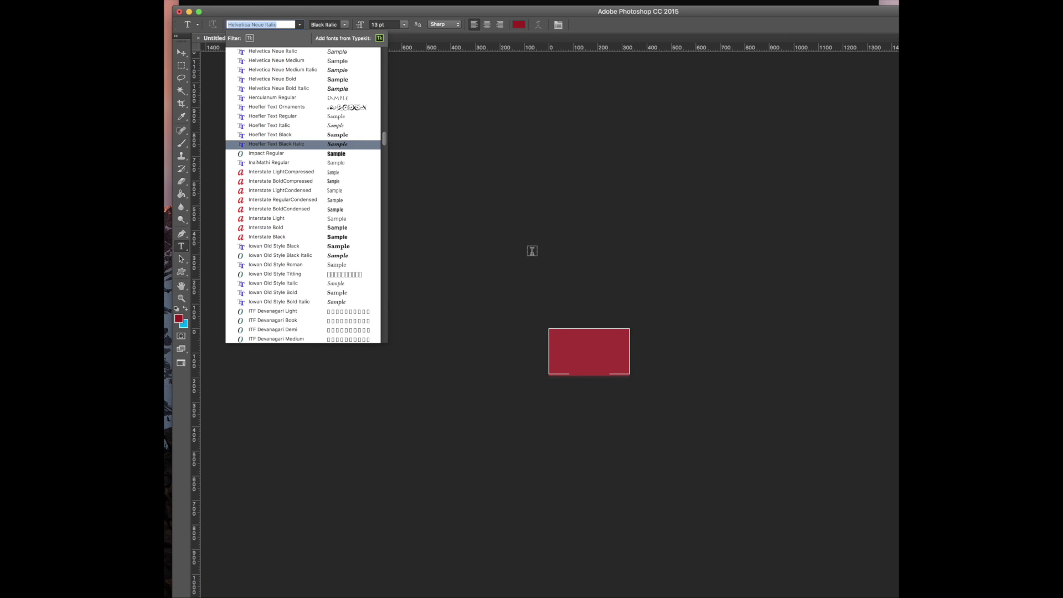
click(525, 243)
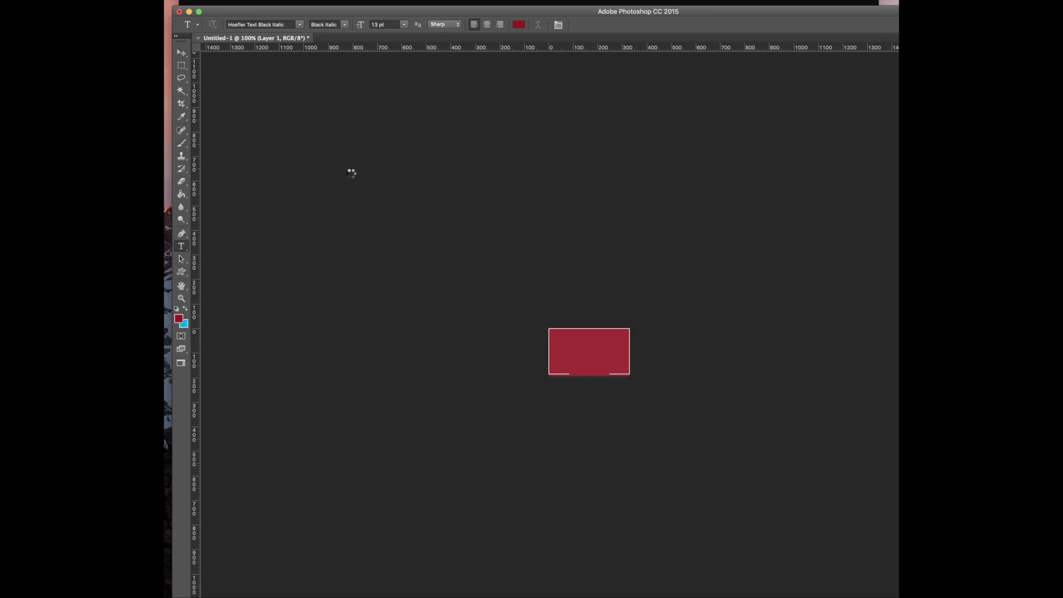
click(519, 24)
drag(674, 506, 579, 357)
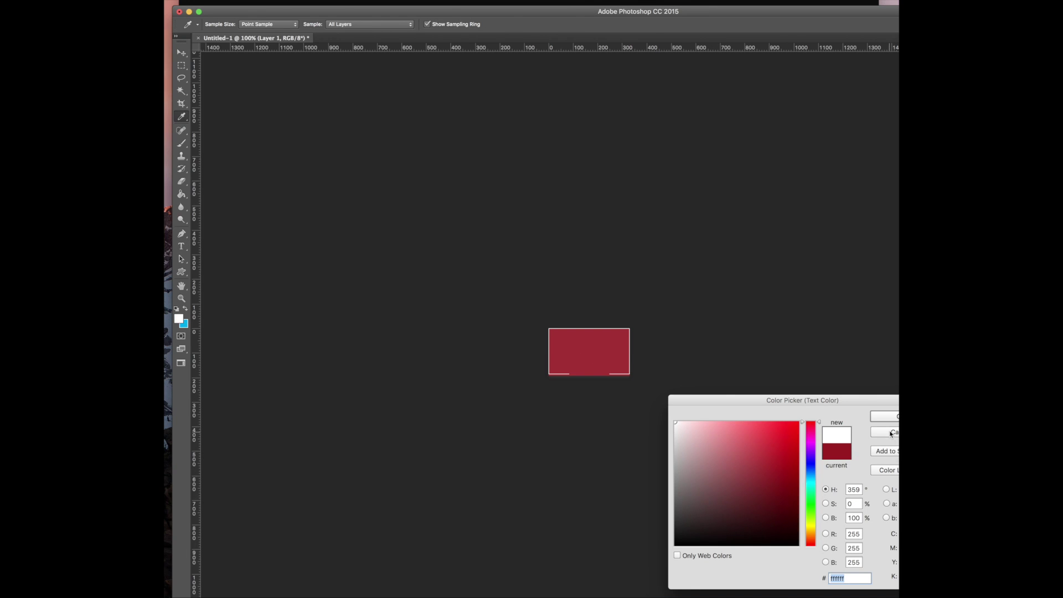
key(Return)
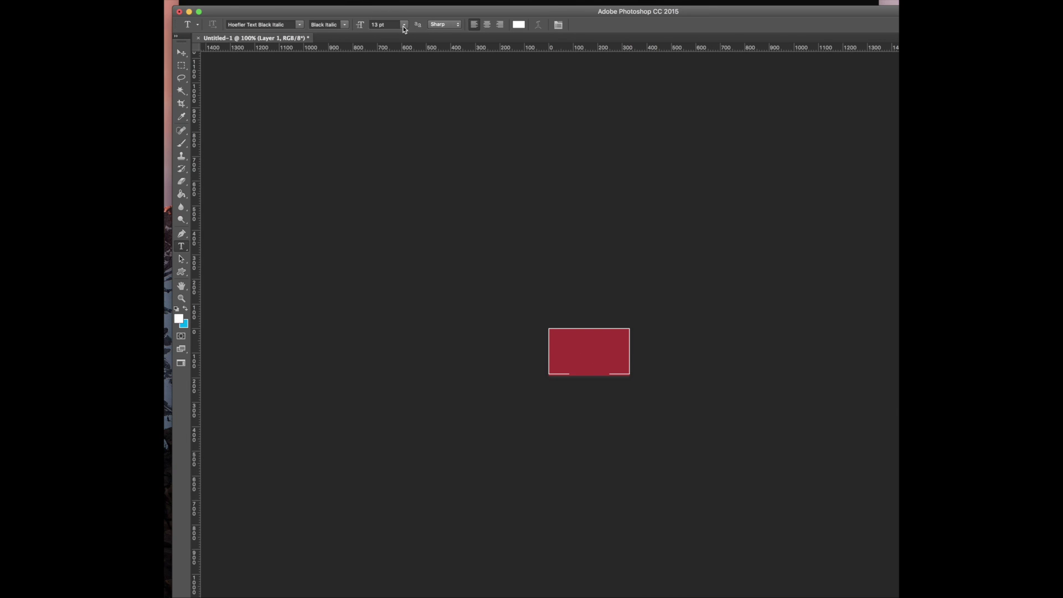
click(403, 25)
key(Up)
key(Up)
key(Up)
key(Up)
key(Up)
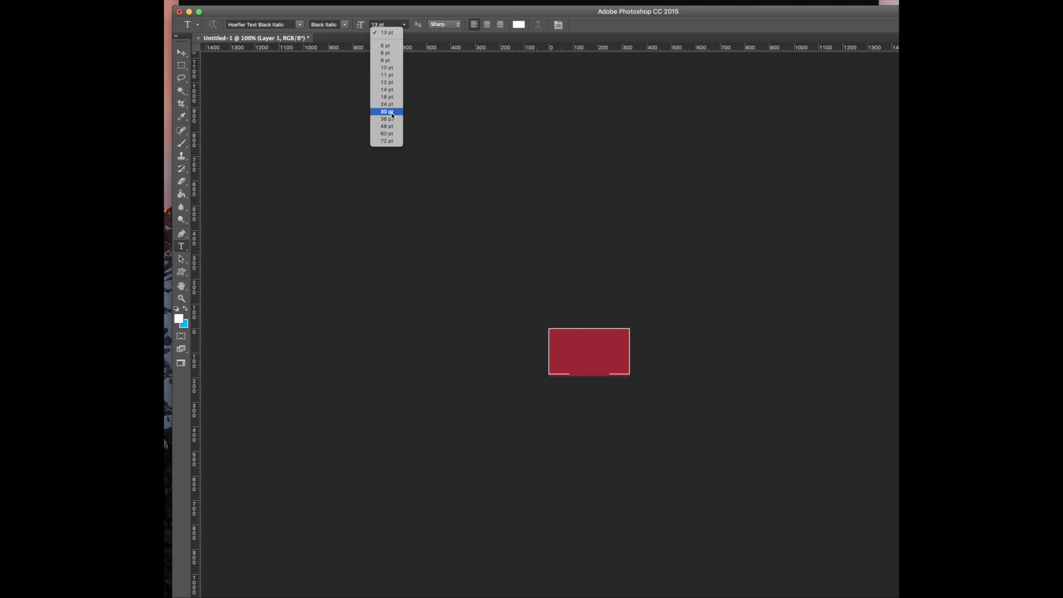
key(Return)
click(557, 346)
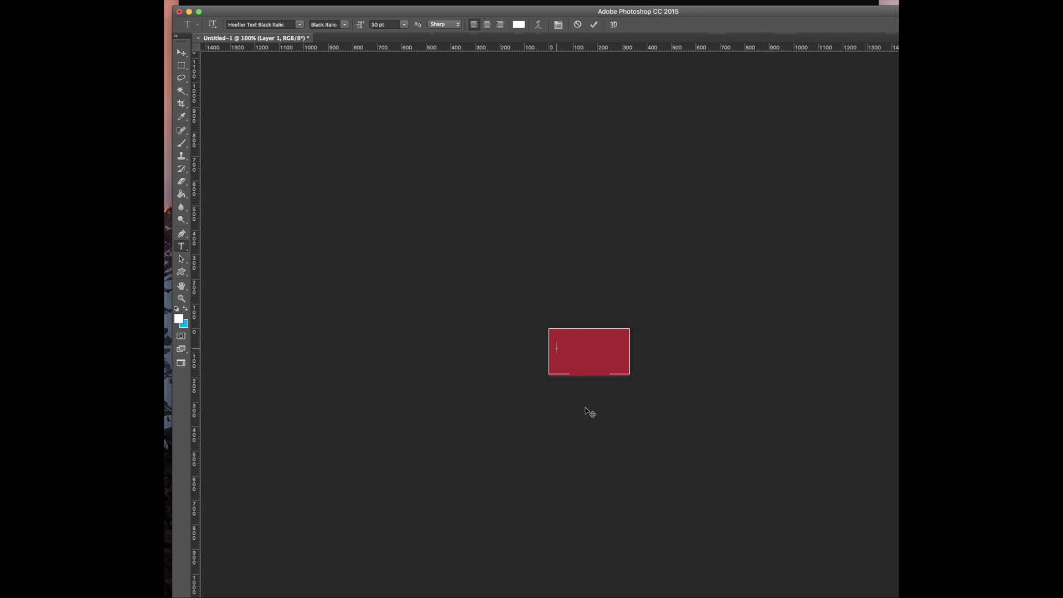
key(super+Return)
triple_click(578, 341)
drag(570, 367, 578, 370)
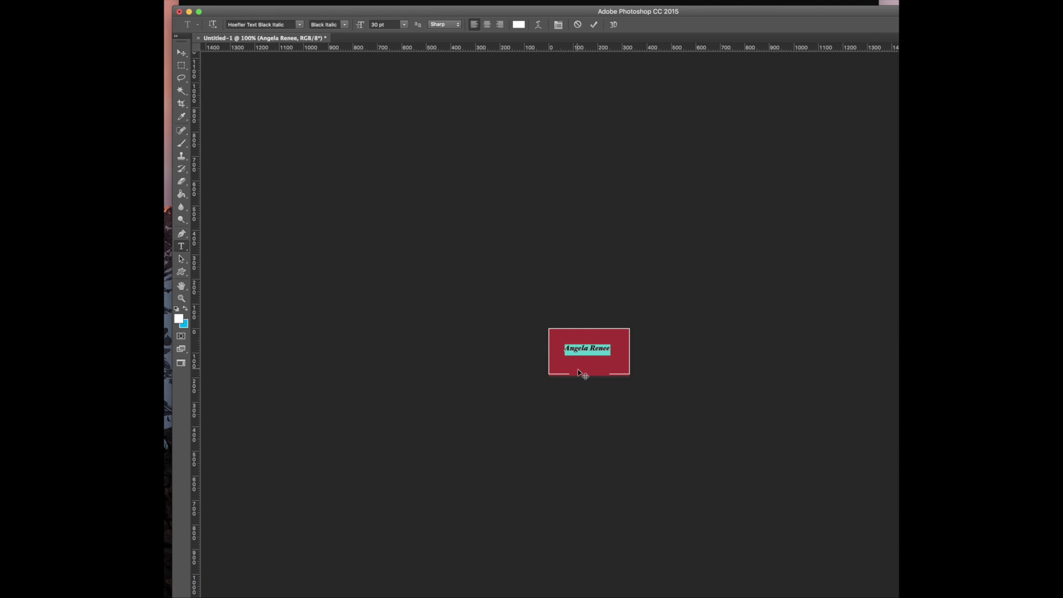
double_click(575, 349)
triple_click(576, 348)
click(588, 347)
double_click(590, 348)
triple_click(589, 348)
click(404, 24)
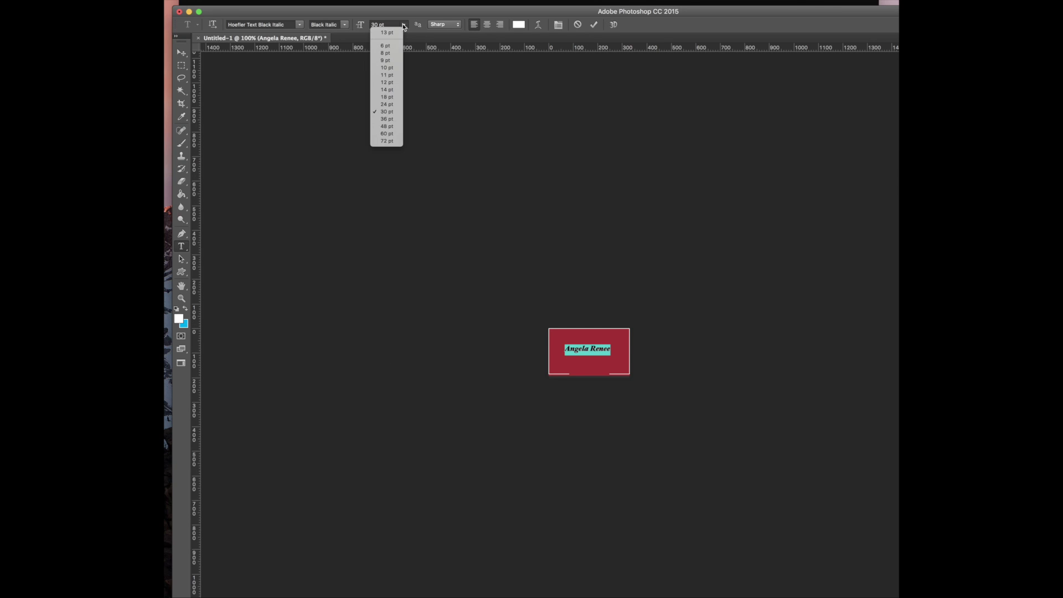
click(386, 127)
drag(610, 378, 598, 380)
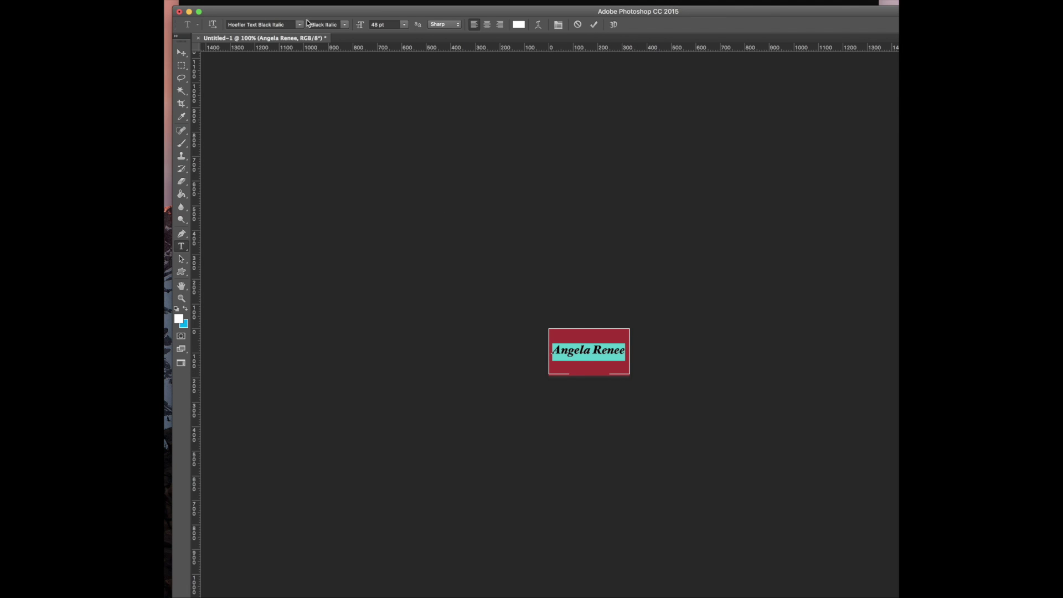
click(300, 25)
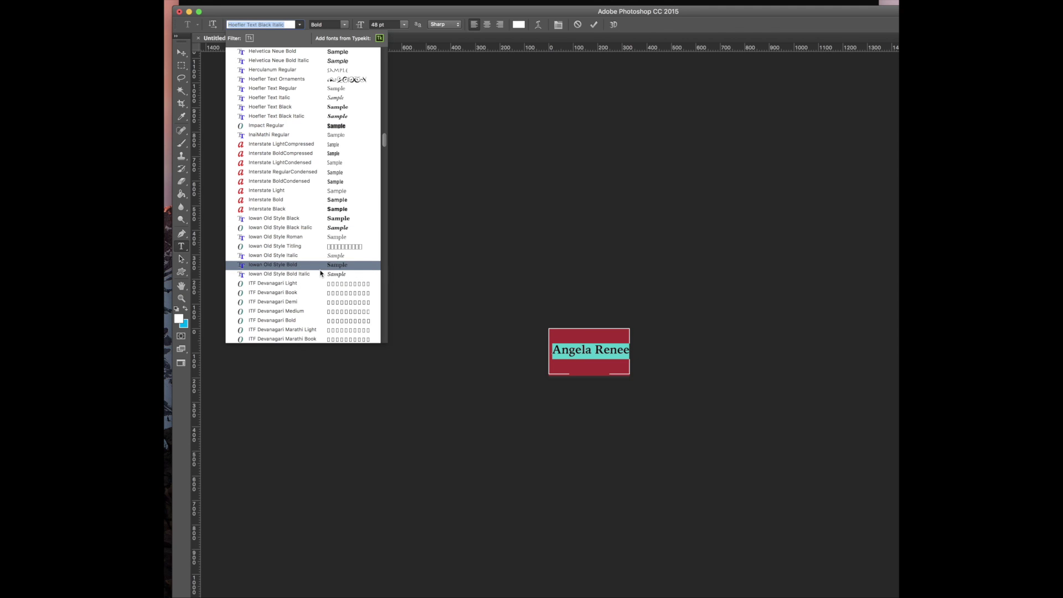
scroll(325, 281, down, 3)
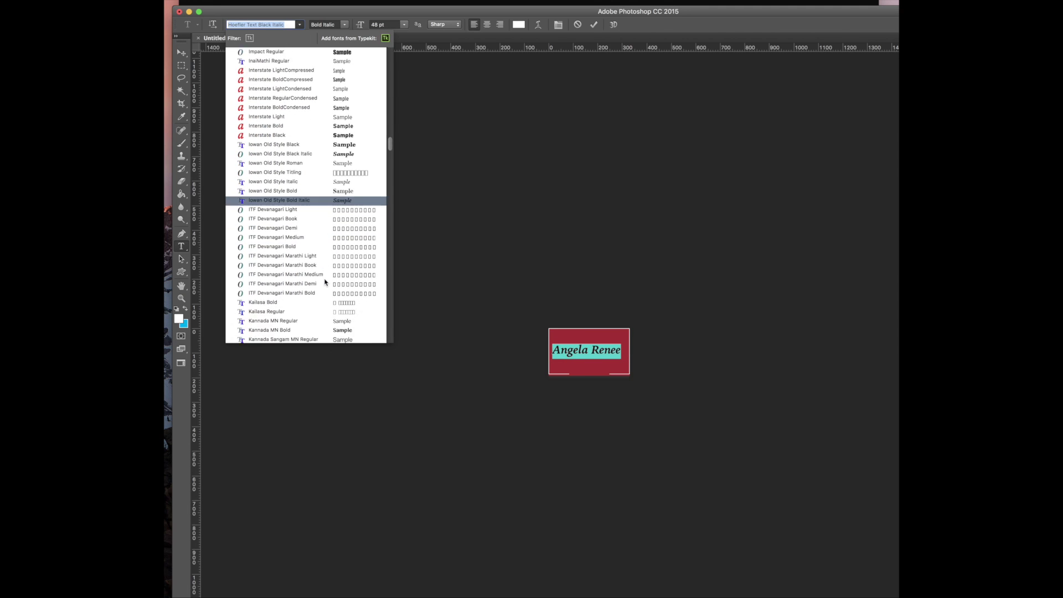
scroll(325, 282, down, 10)
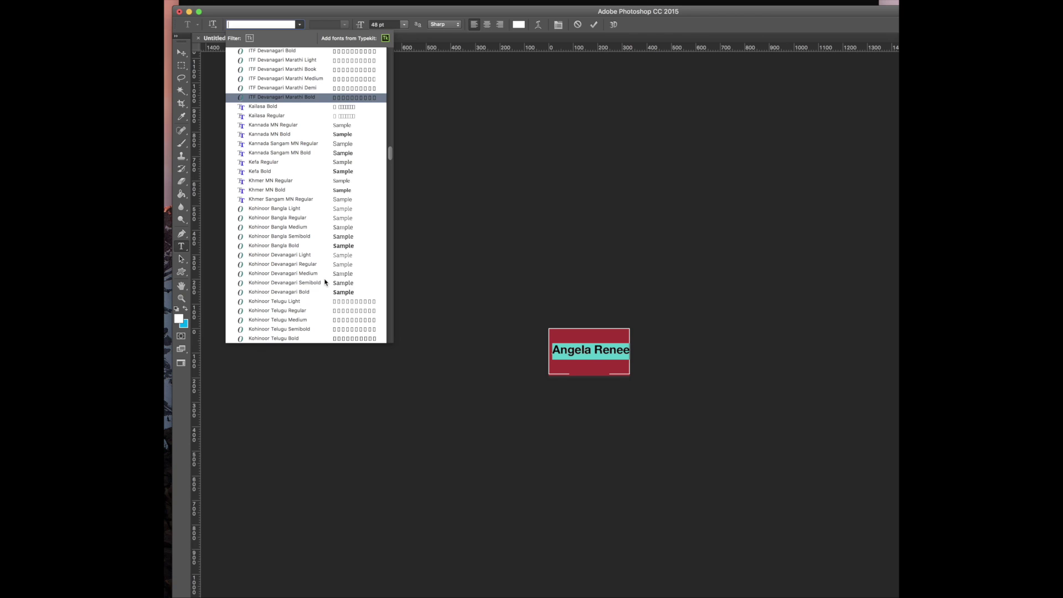
scroll(325, 282, down, 8)
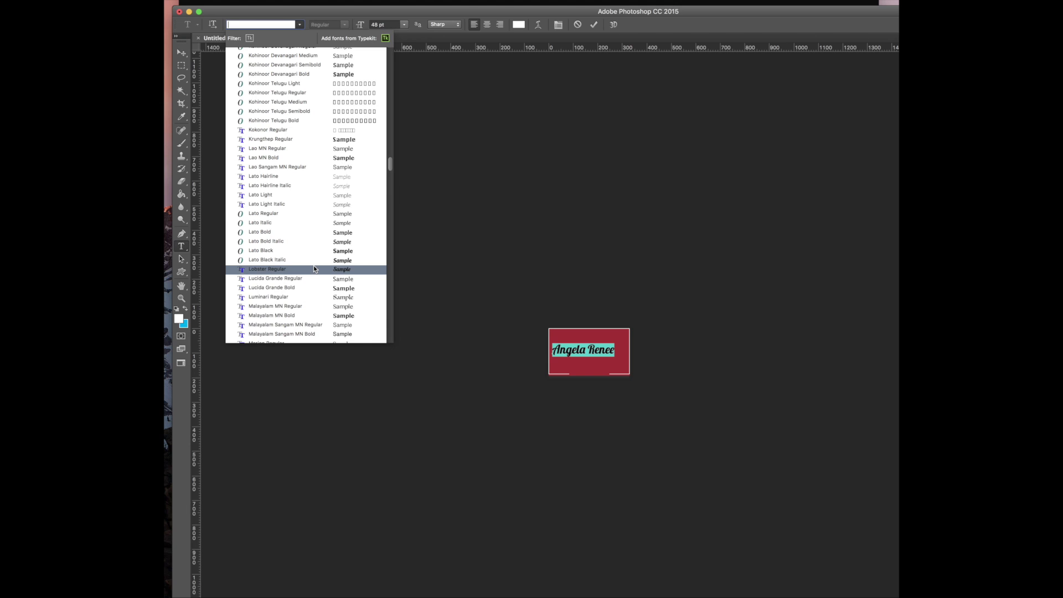
scroll(313, 269, down, 4)
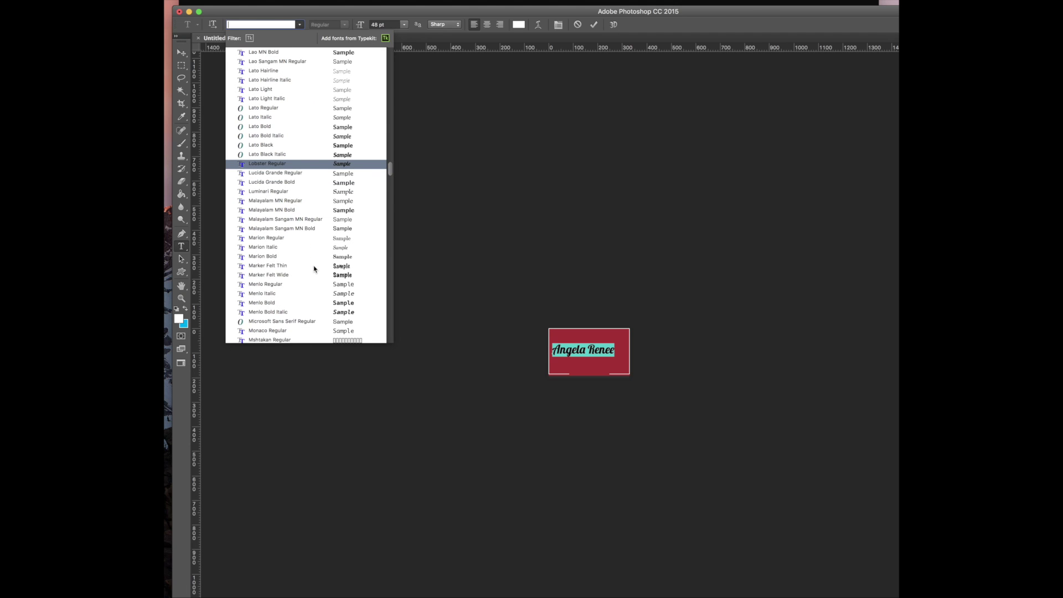
scroll(314, 269, down, 6)
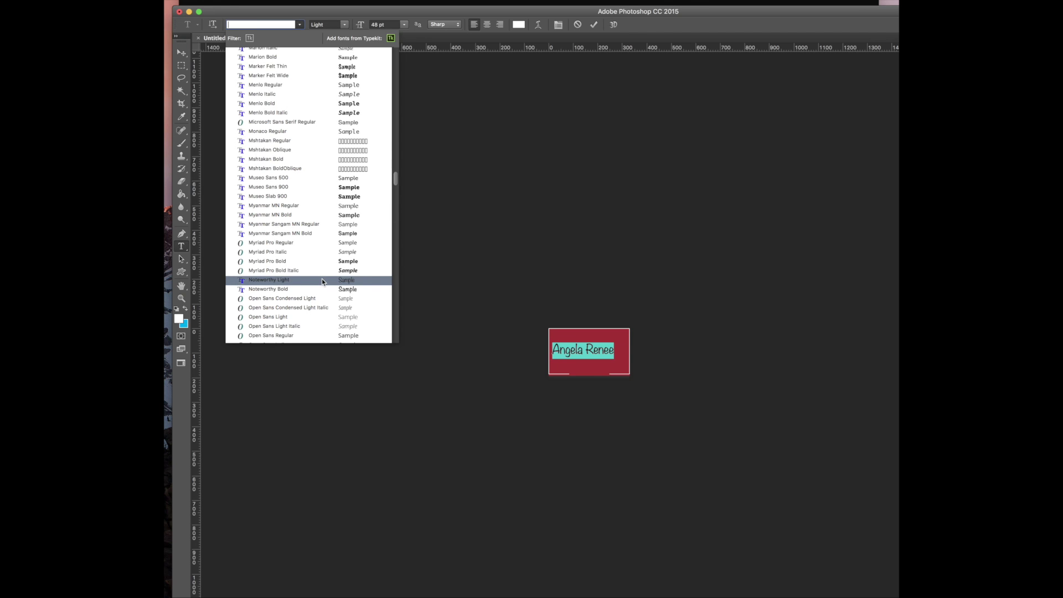
scroll(323, 280, down, 4)
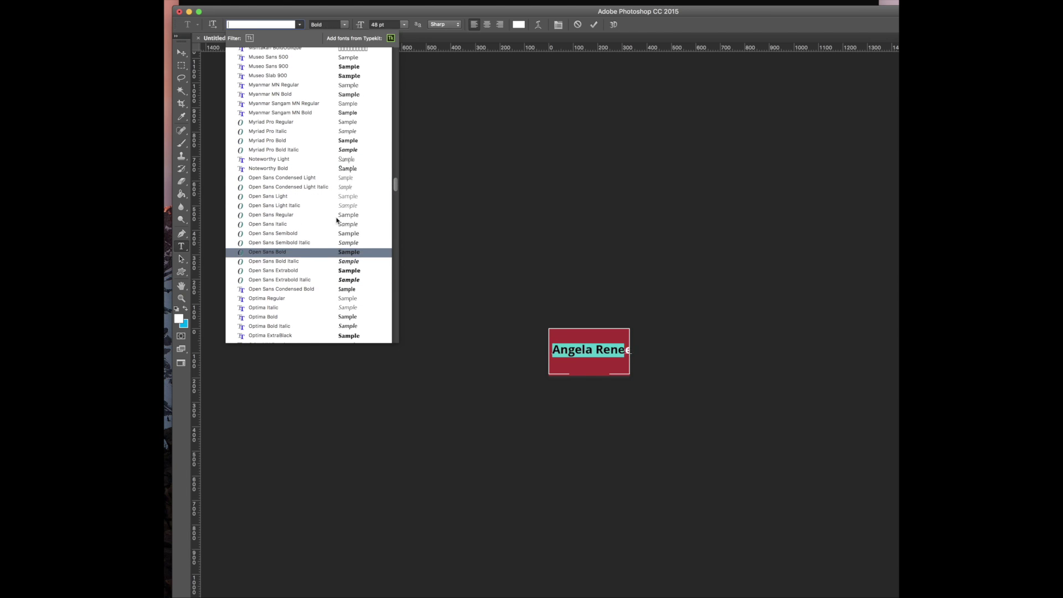
scroll(335, 197, down, 7)
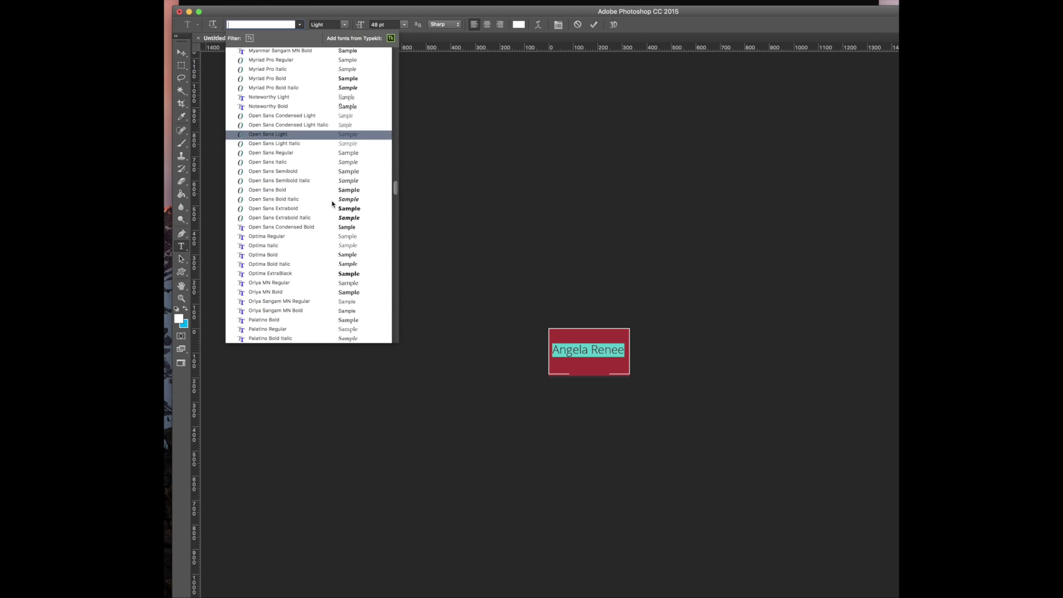
scroll(332, 204, down, 10)
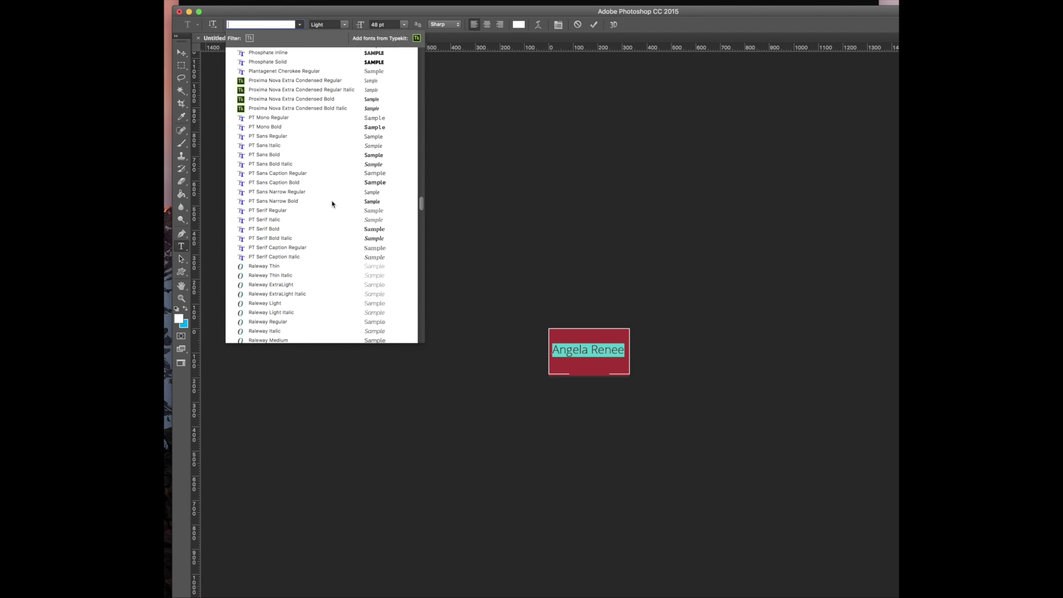
scroll(331, 206, down, 8)
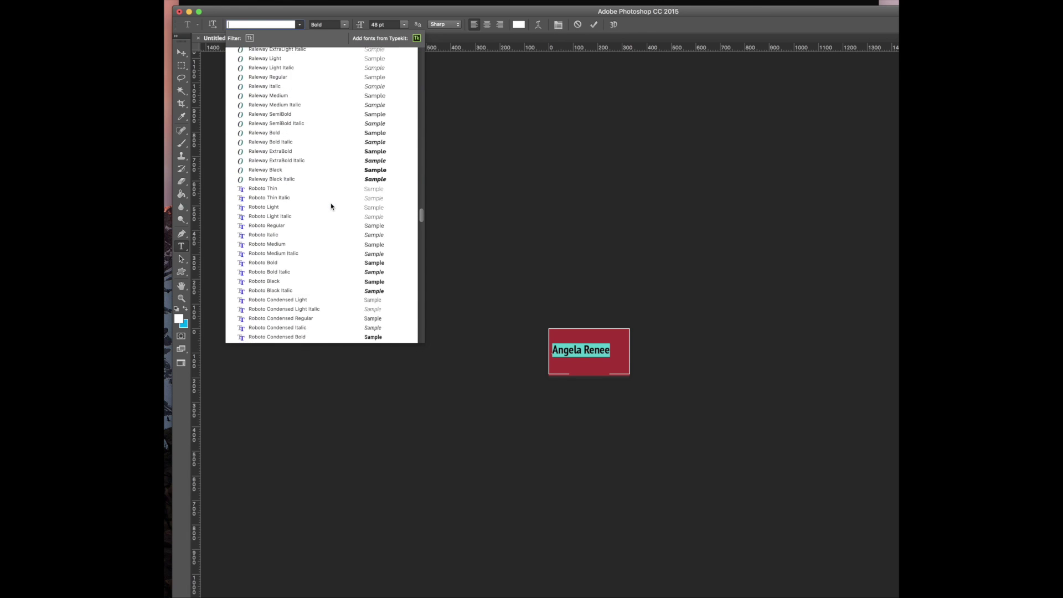
scroll(330, 209, down, 2)
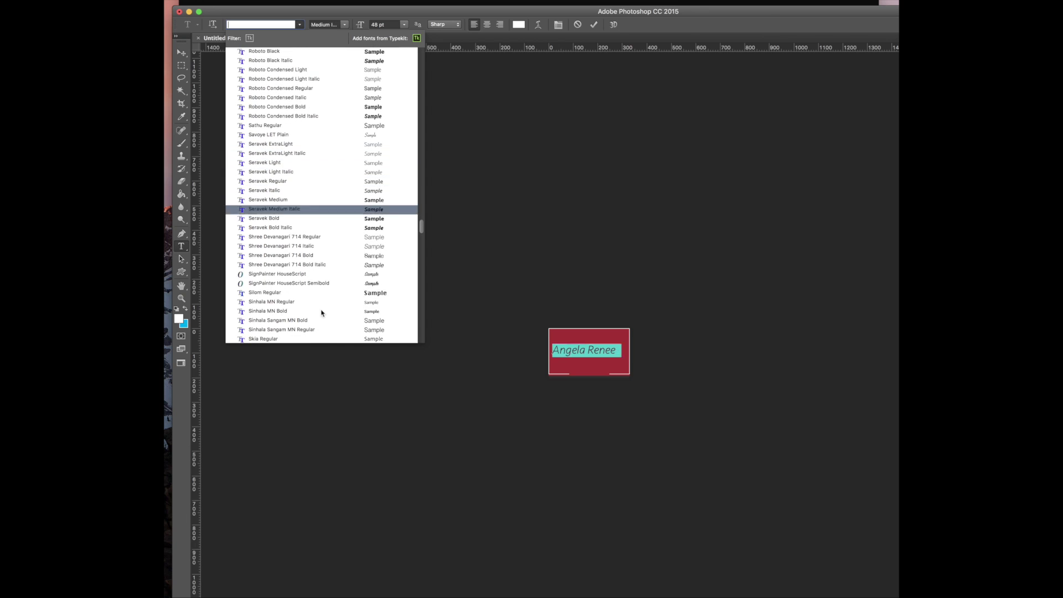
click(337, 275)
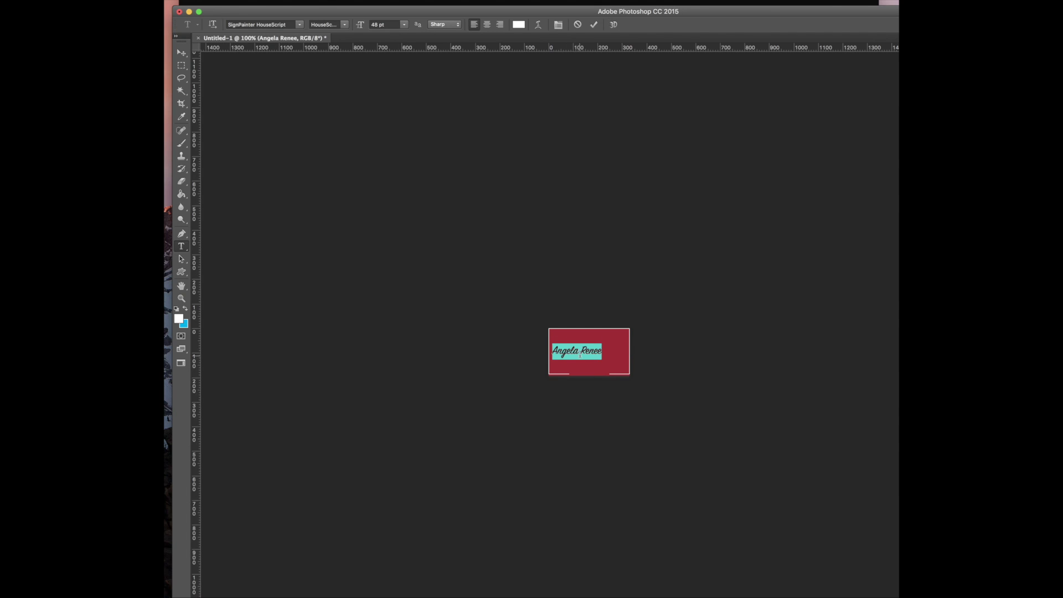
click(404, 25)
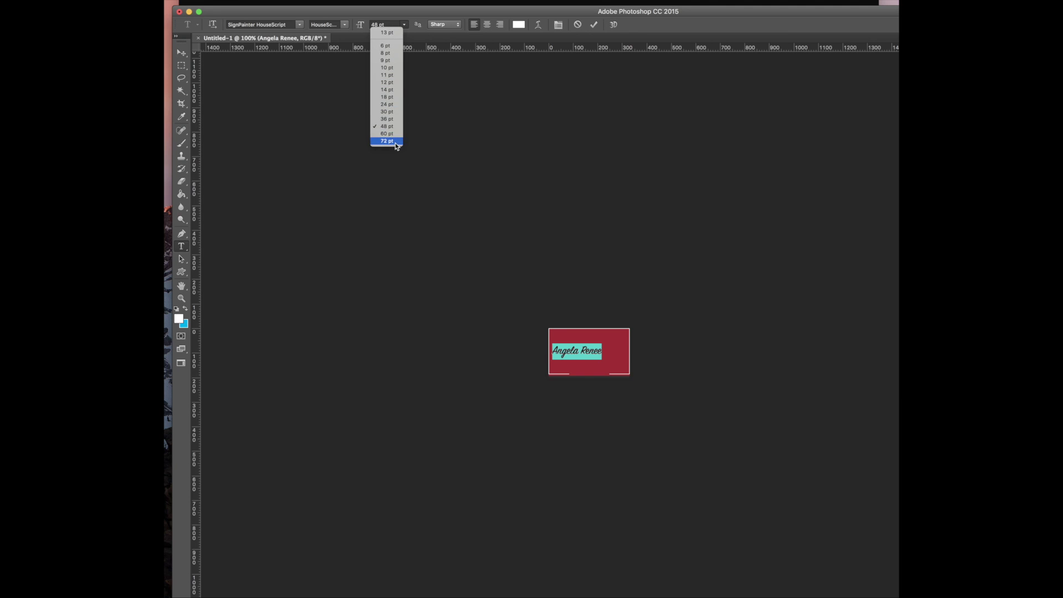
click(399, 145)
click(595, 349)
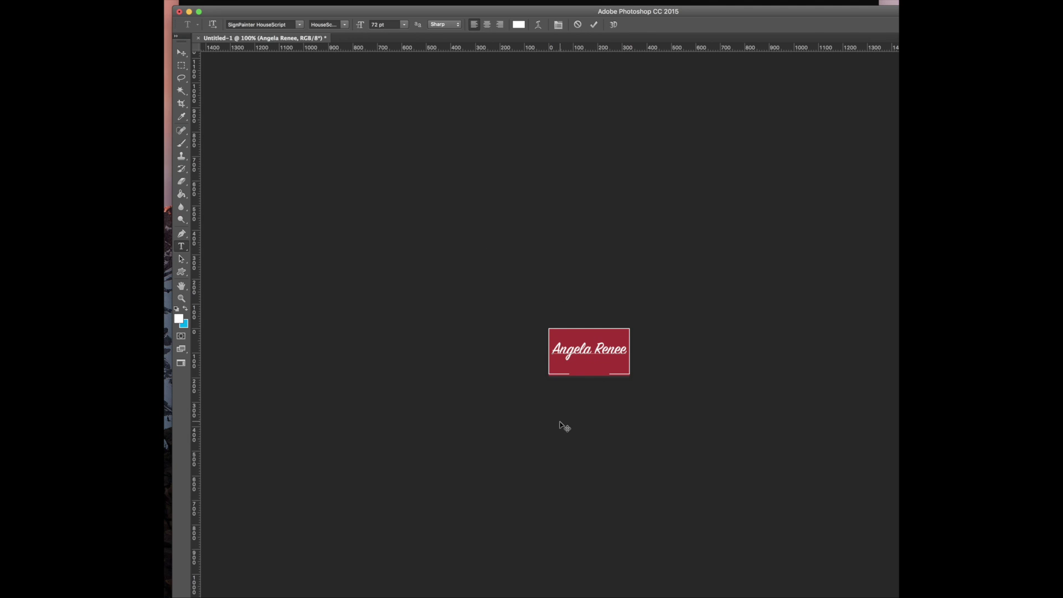
drag(570, 427, 570, 423)
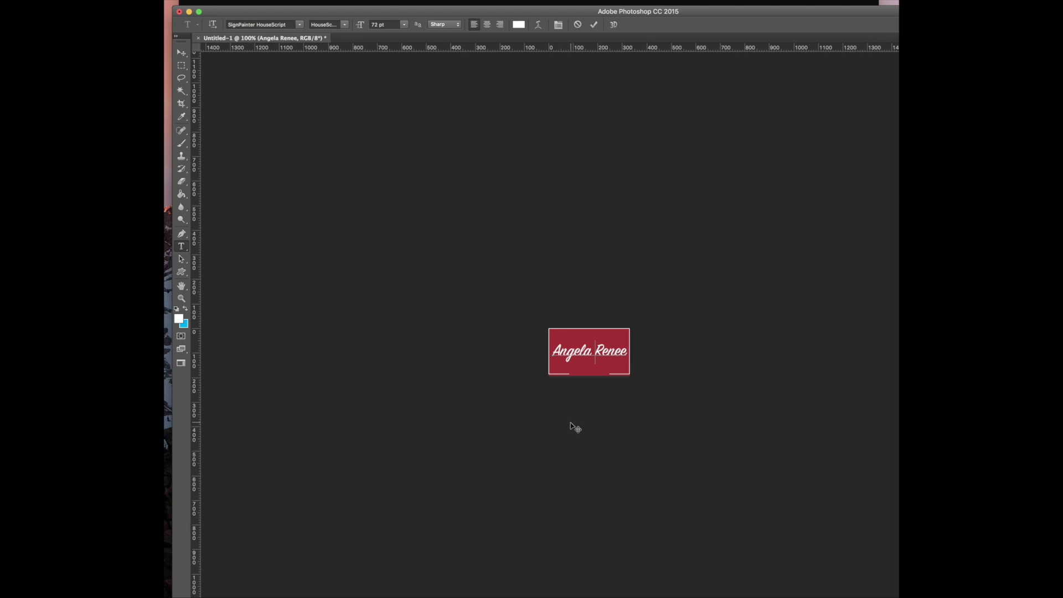
Nudge the heading slightly left, then marquee-select a thin strip along the card's bottom edge
click(181, 52)
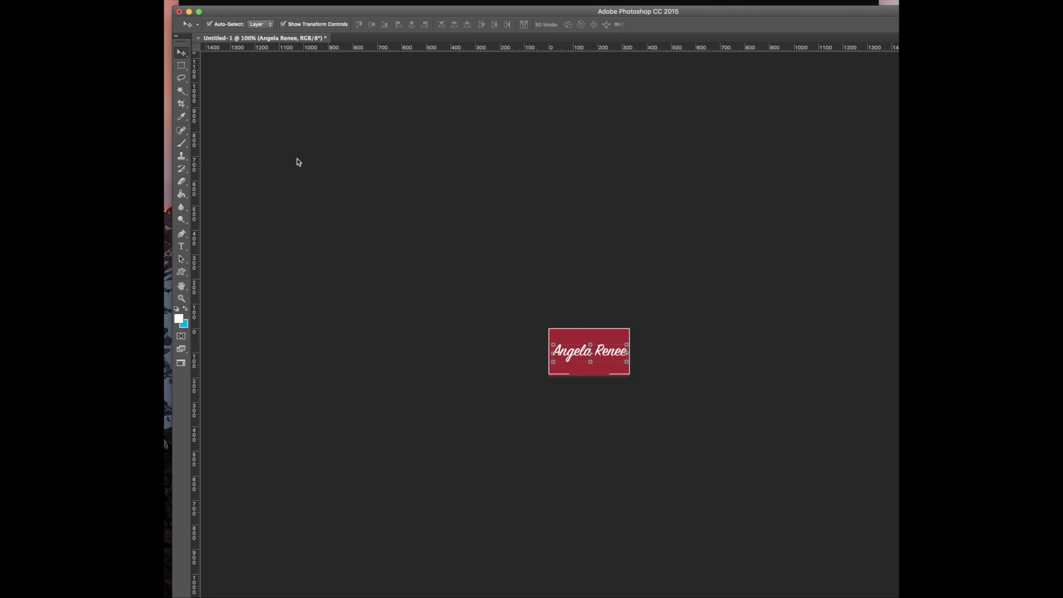
drag(571, 356, 570, 356)
click(591, 388)
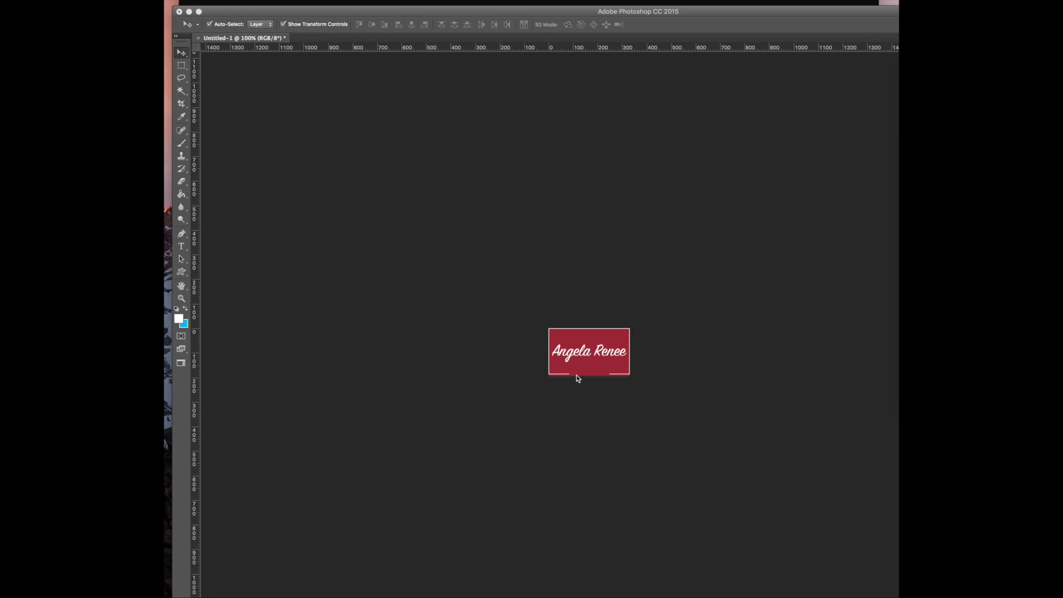
click(177, 67)
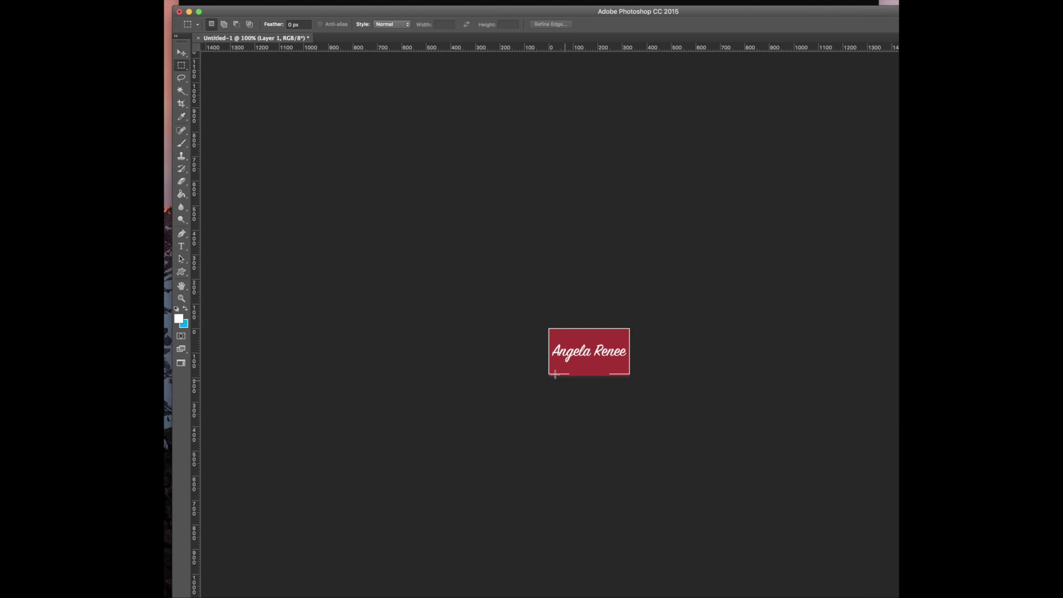
drag(557, 369, 620, 387)
Paste the tagline text as a new line below the heading
key(super+d)
click(180, 247)
click(562, 374)
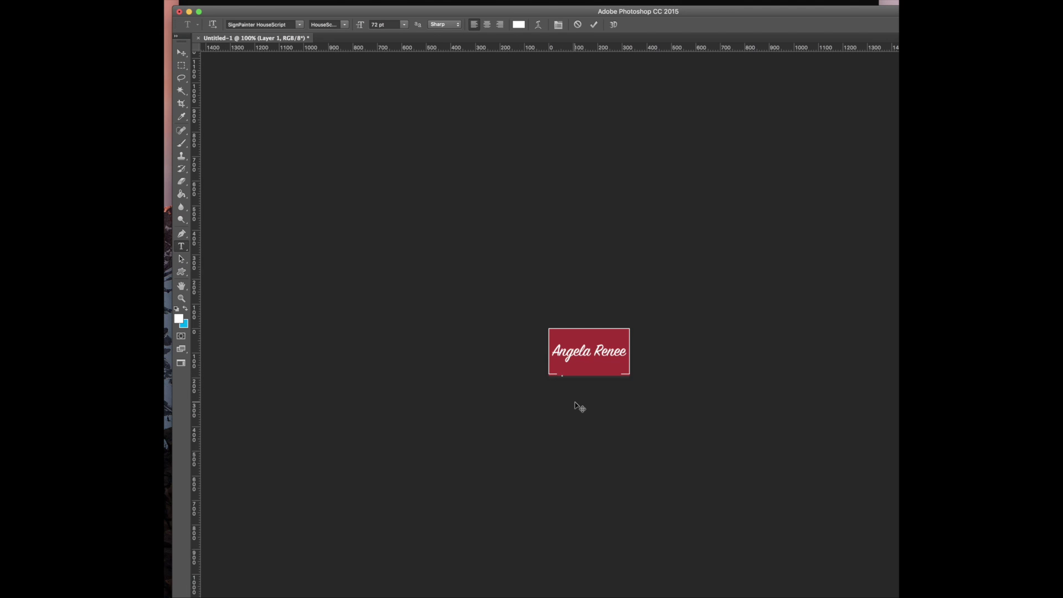
key(super+v)
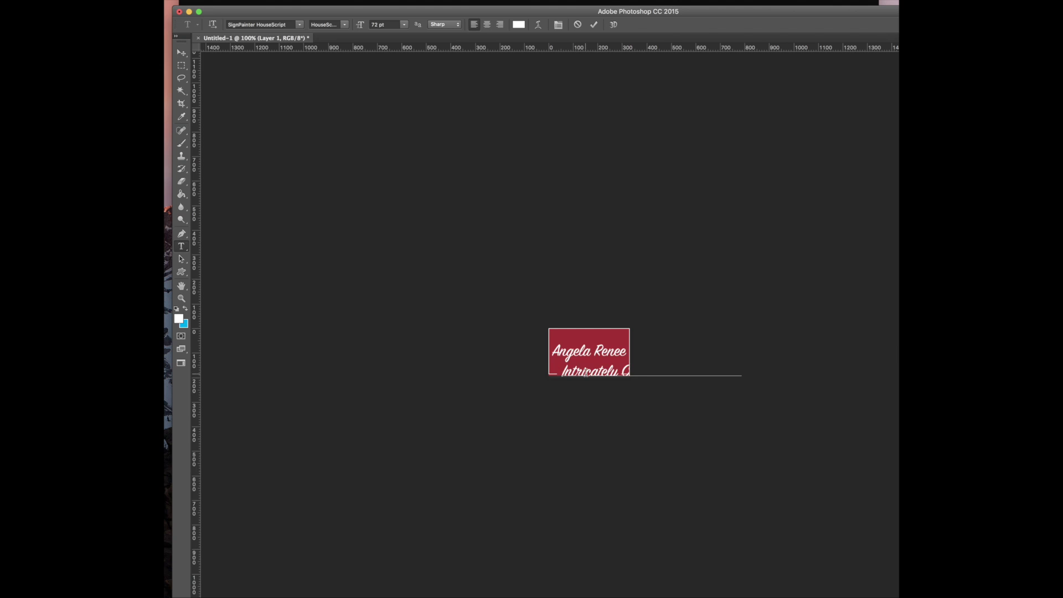
key(super+a)
Set the tagline in Raleway Light at 14 pt and nudge it down
click(300, 25)
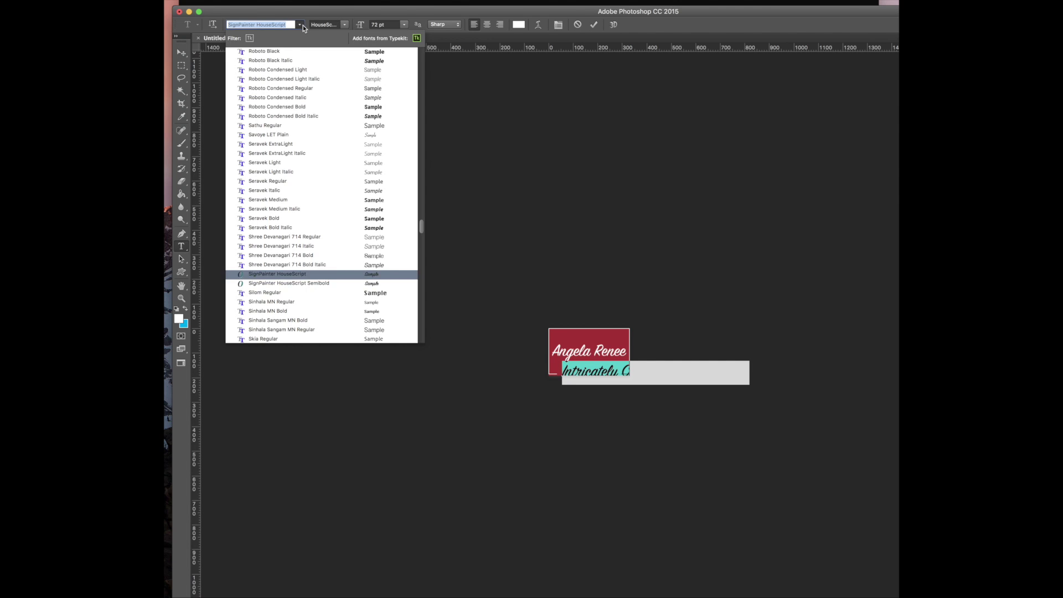
scroll(285, 91, up, 10)
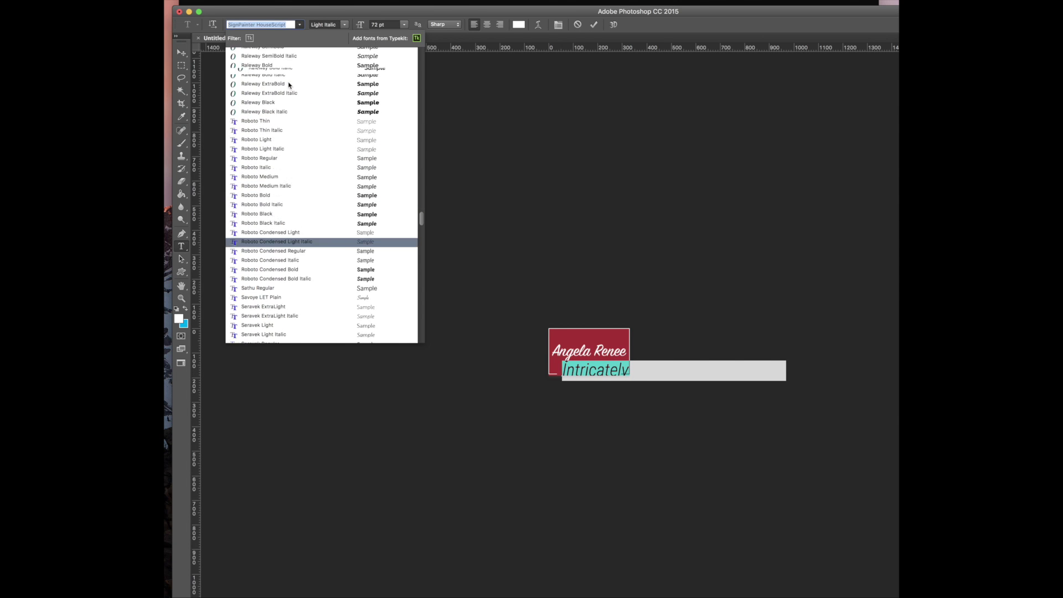
scroll(264, 83, up, 3)
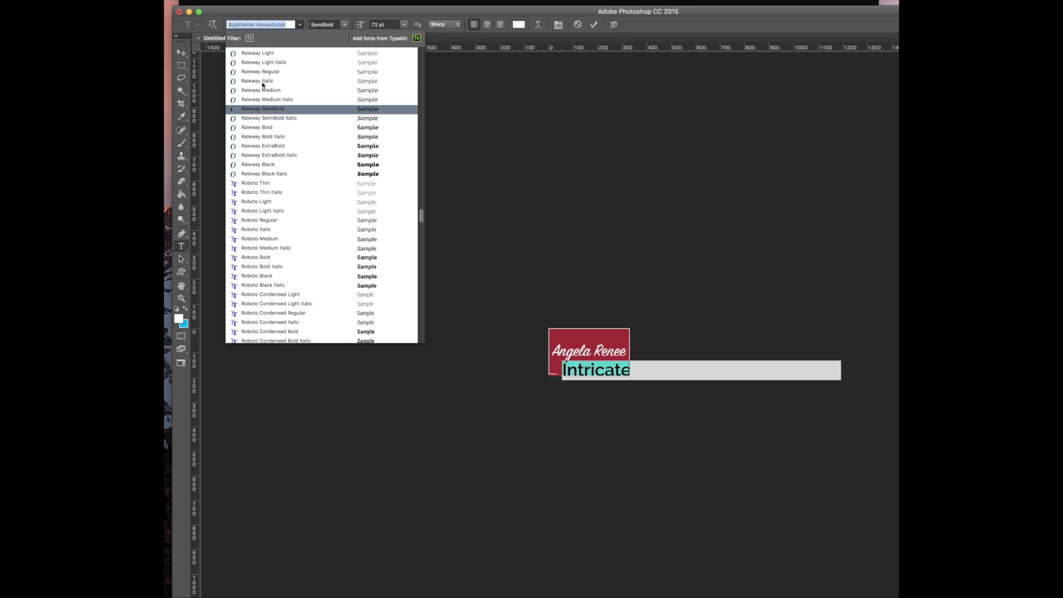
click(263, 53)
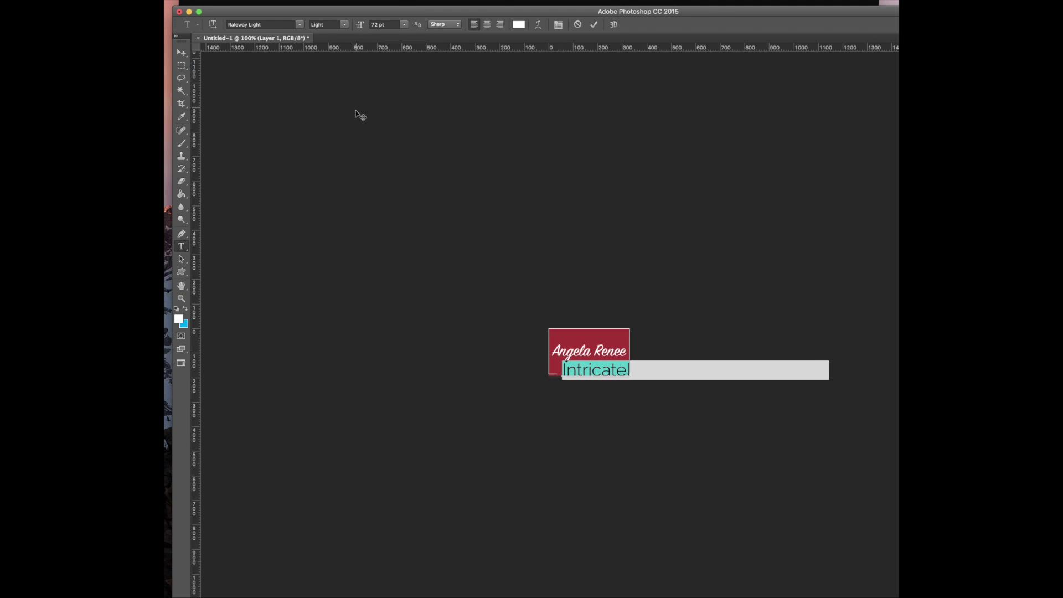
click(404, 25)
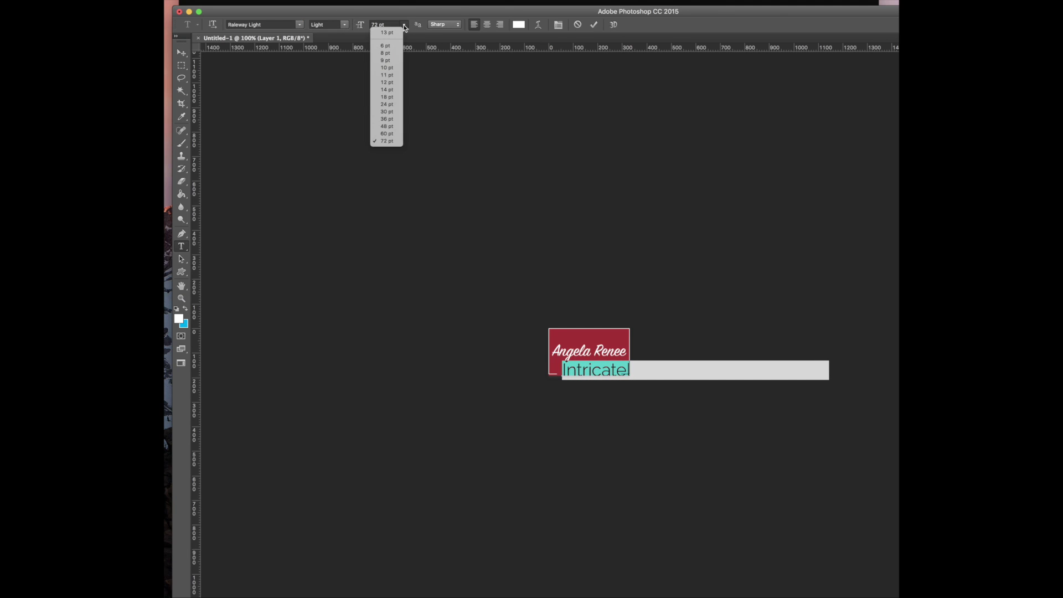
click(392, 90)
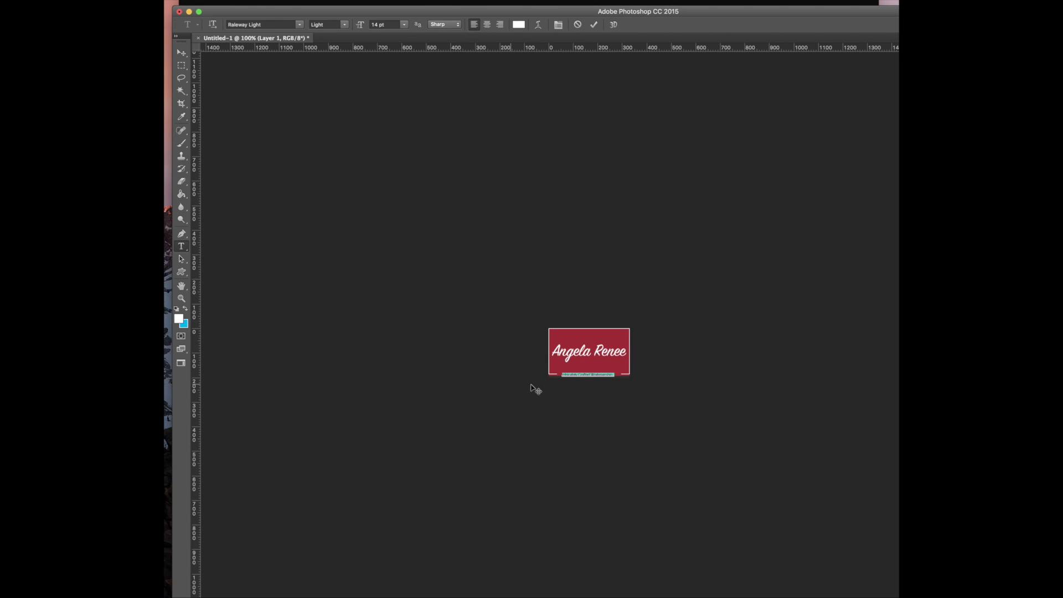
drag(585, 384, 585, 386)
Convert the tagline to all caps and commit the text edit
scroll(589, 351, up, 10)
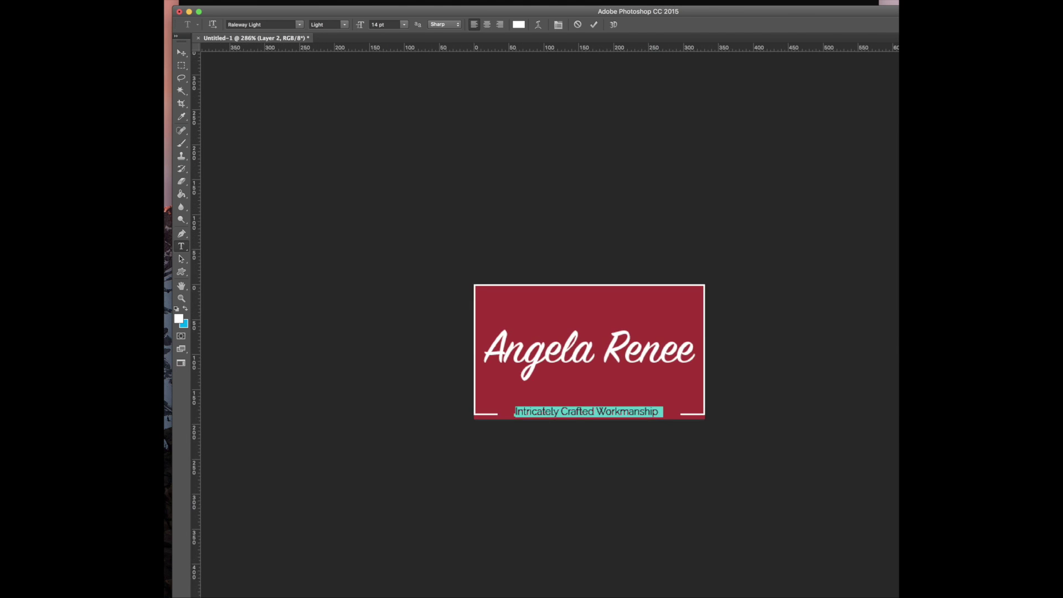
scroll(589, 352, down, 3)
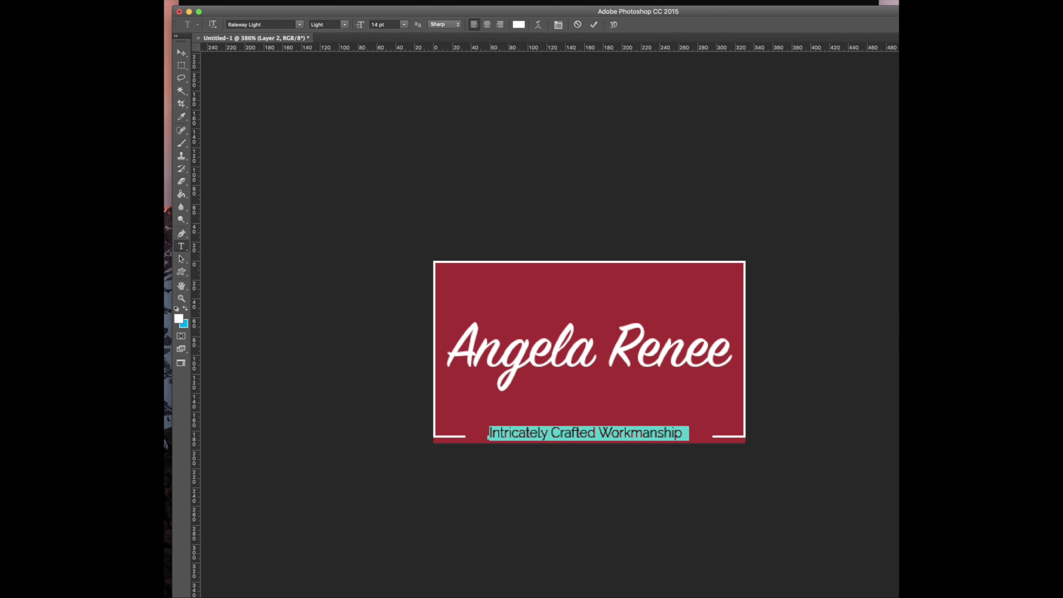
click(574, 437)
triple_click(524, 436)
key(super+shift+k)
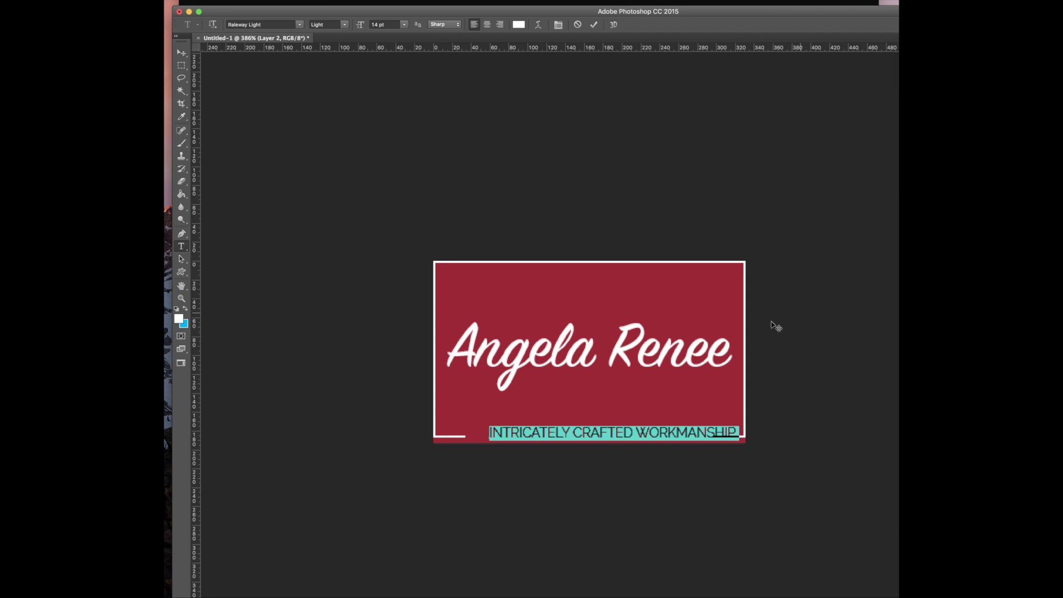
drag(585, 462, 554, 461)
click(568, 433)
Move the tagline layer left onto the card's bottom border
click(181, 53)
click(308, 124)
drag(556, 436, 529, 435)
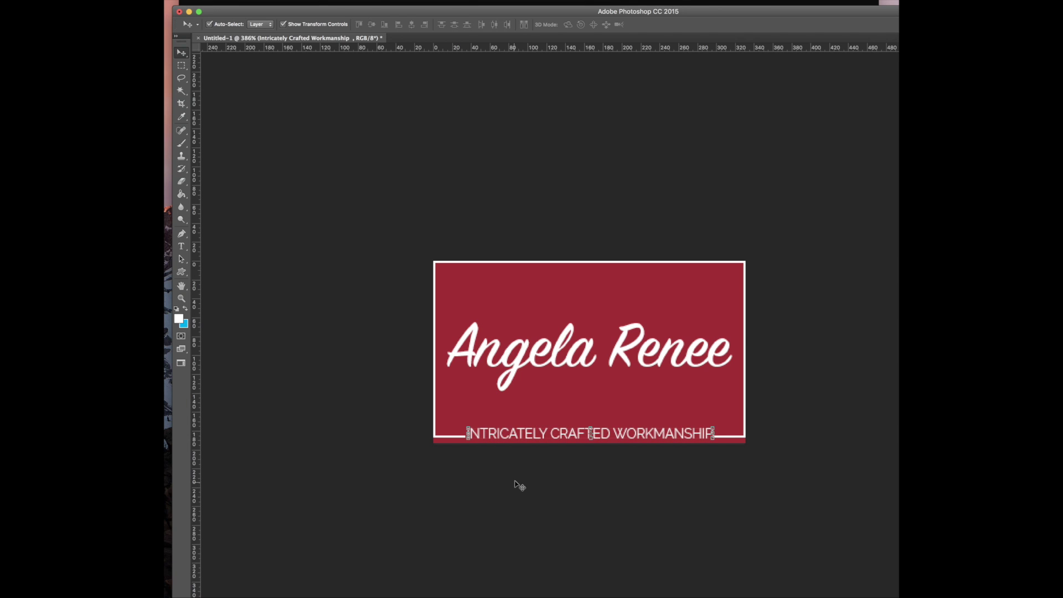
Settle the tagline slightly lower in its new position
click(509, 516)
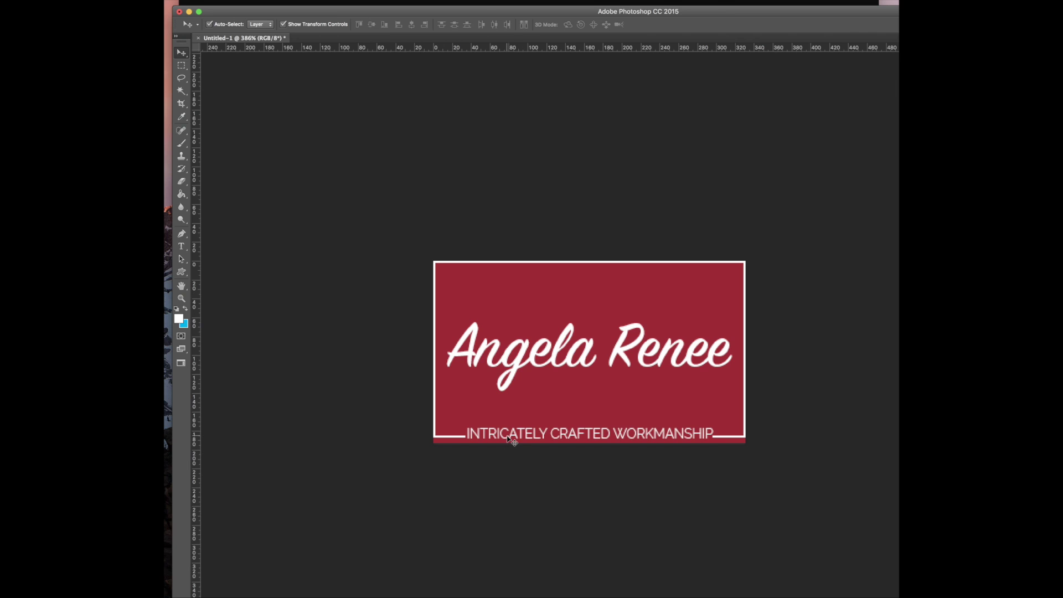
drag(506, 439, 506, 441)
click(500, 477)
On a new layer above the red card, fill the white border at both bottom corners with red
click(668, 299)
key(super+shift+alt+n)
click(181, 66)
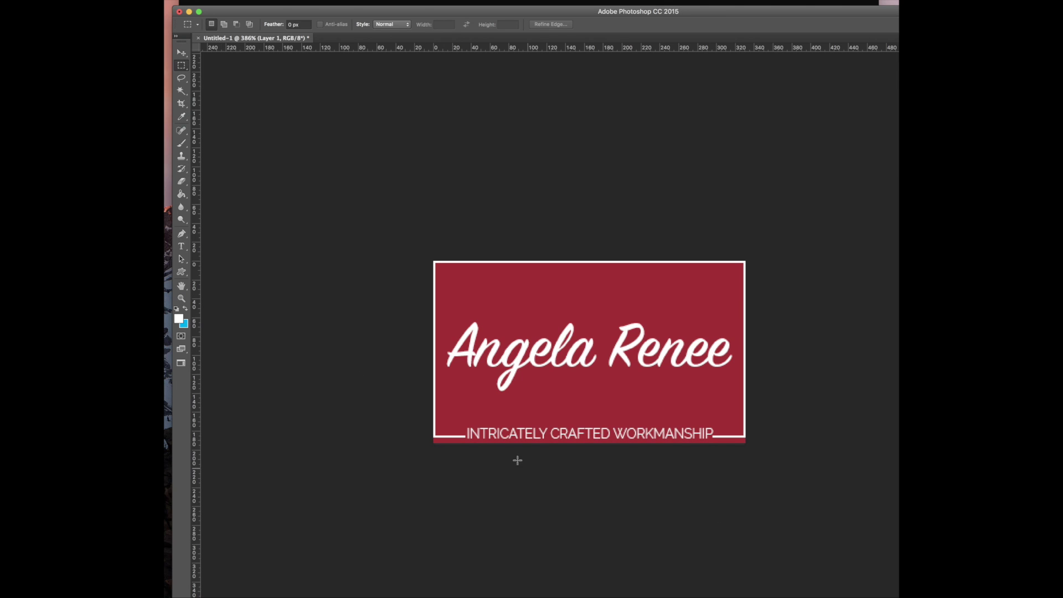
drag(453, 430, 464, 441)
drag(709, 425, 730, 442)
key(Delete)
key(super+d)
Nudge the tagline about 3 px left
drag(448, 434, 456, 443)
key(v)
drag(528, 435, 526, 435)
Clear the corner selection and nudge the tagline 5 px right
click(182, 66)
click(375, 431)
click(182, 54)
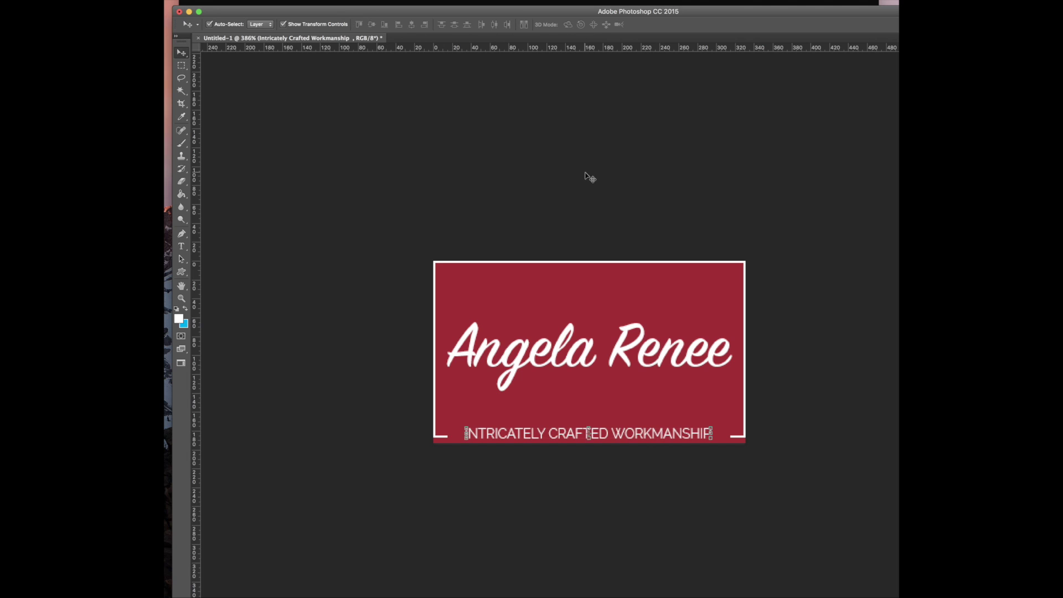
drag(545, 433, 544, 432)
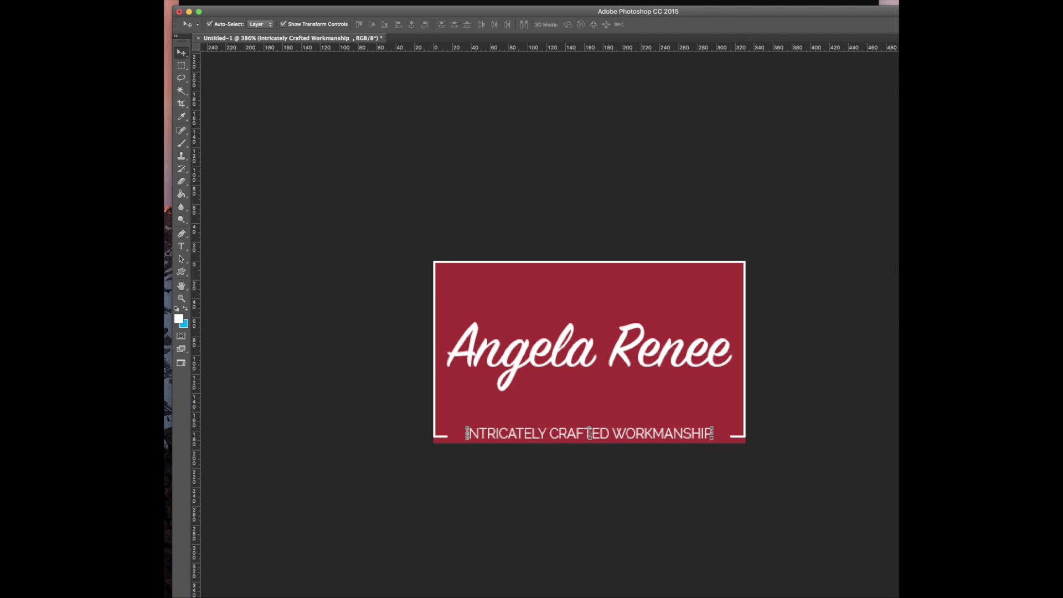
Adjust the tagline's letter spacing to span the bottom edge, reposition it, and hide the red background
key(Return)
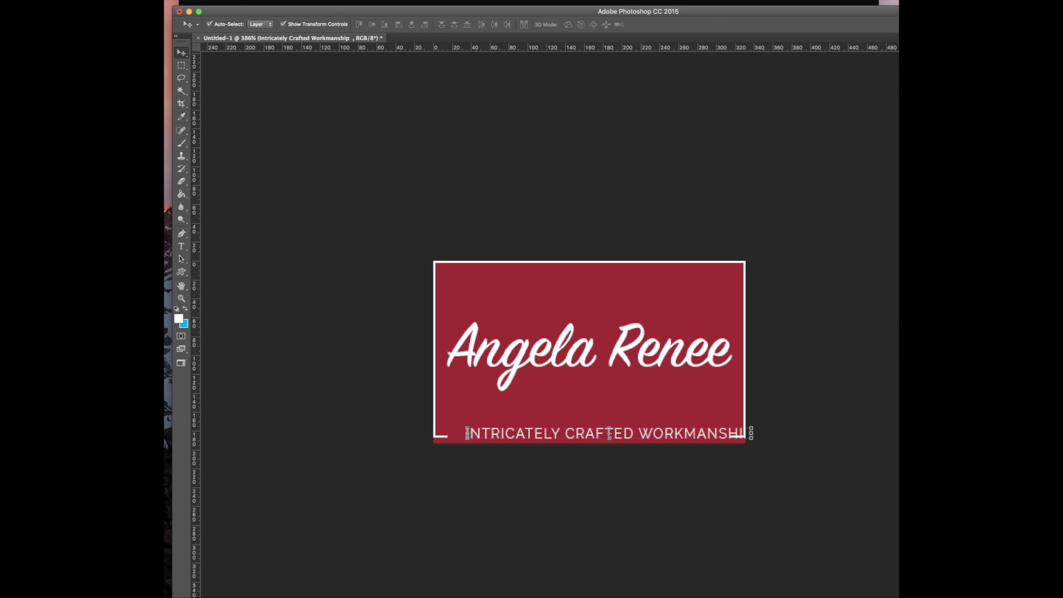
drag(677, 459, 627, 434)
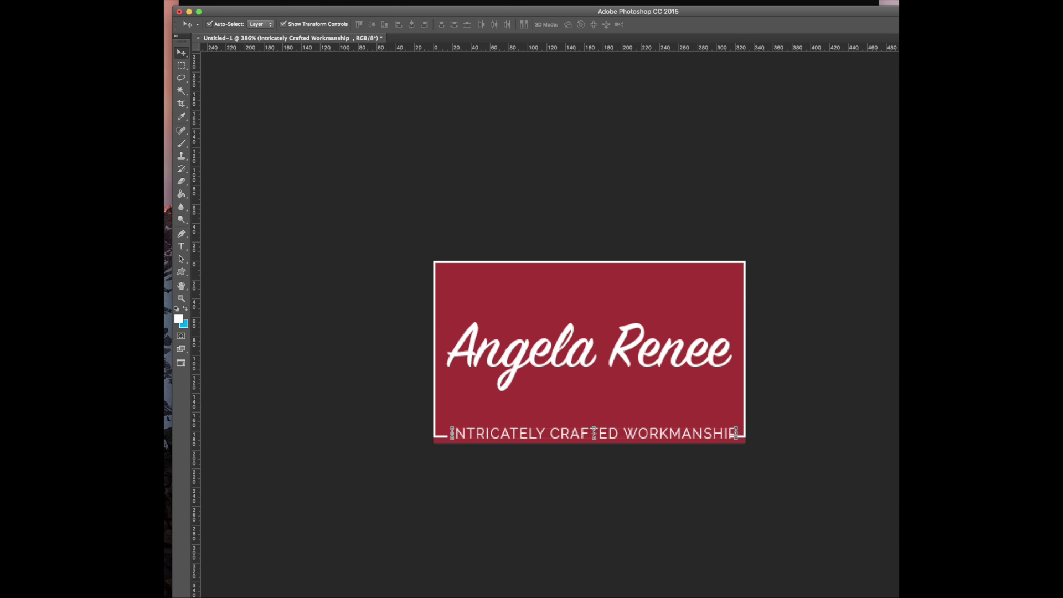
key(Return)
drag(673, 433, 679, 434)
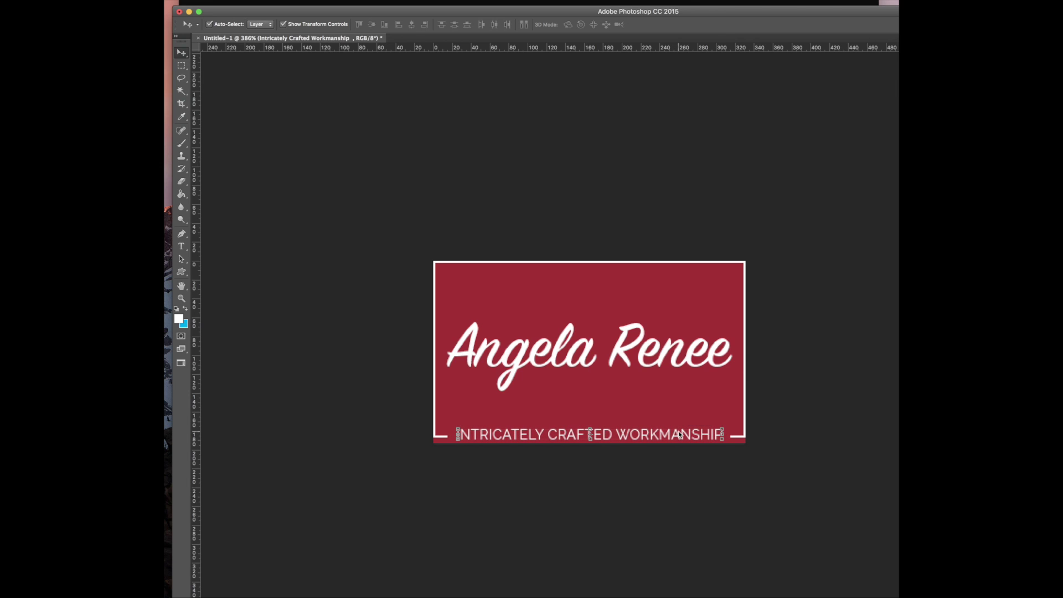
click(593, 183)
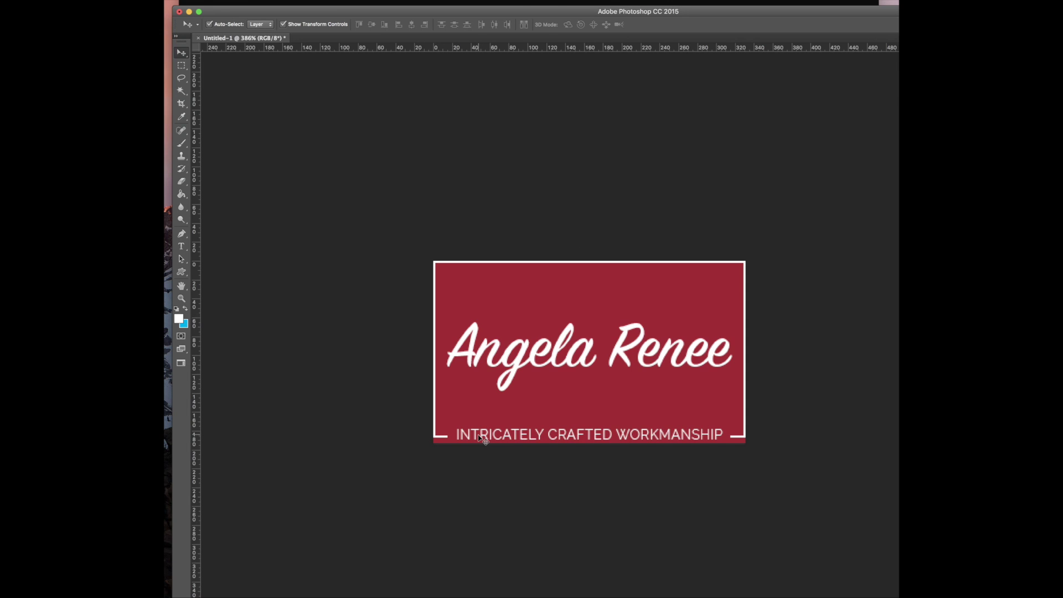
drag(482, 439, 480, 439)
click(554, 536)
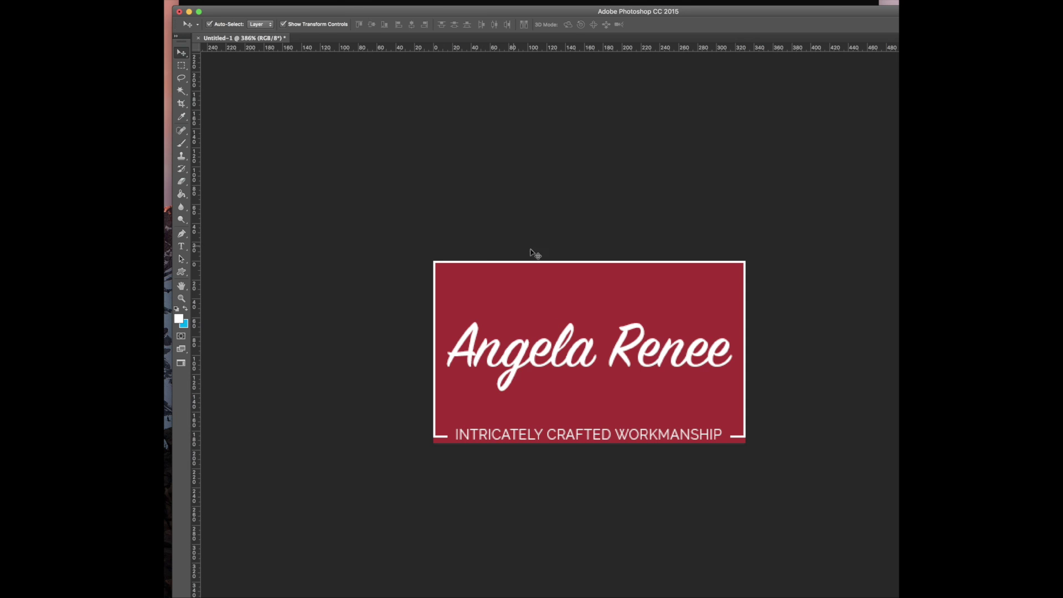
click(897, 553)
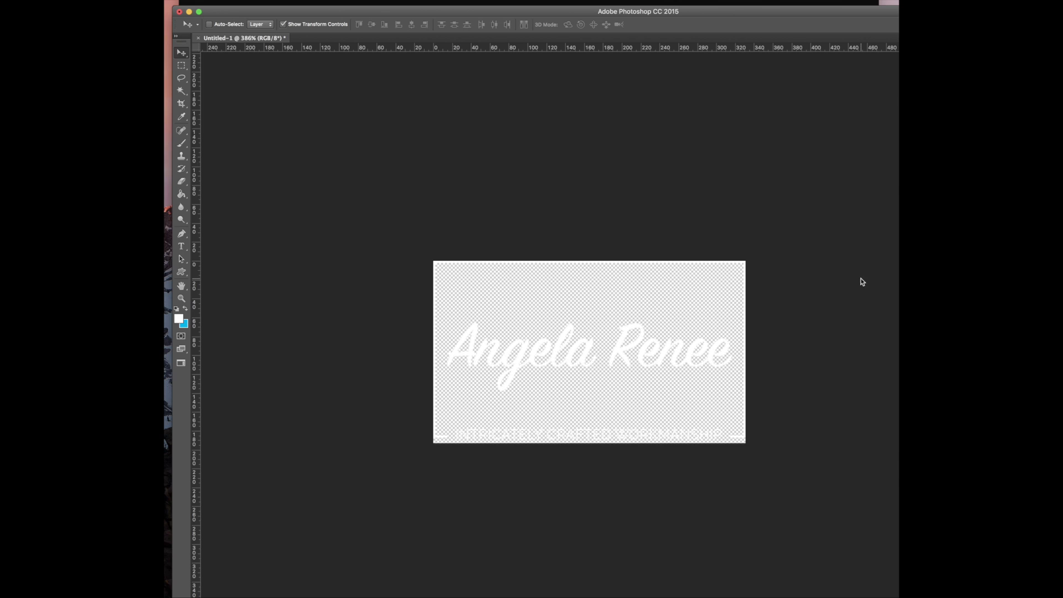
Export the logo with Save for Web as a transparent PNG-24 into Downloads
key(super+alt+shift+s)
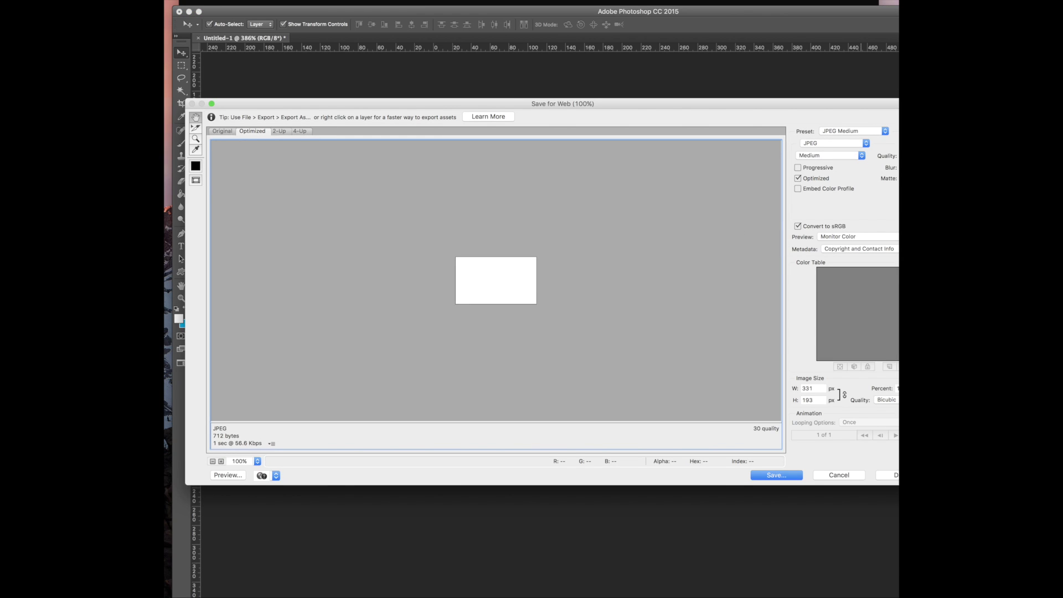
click(835, 143)
click(828, 162)
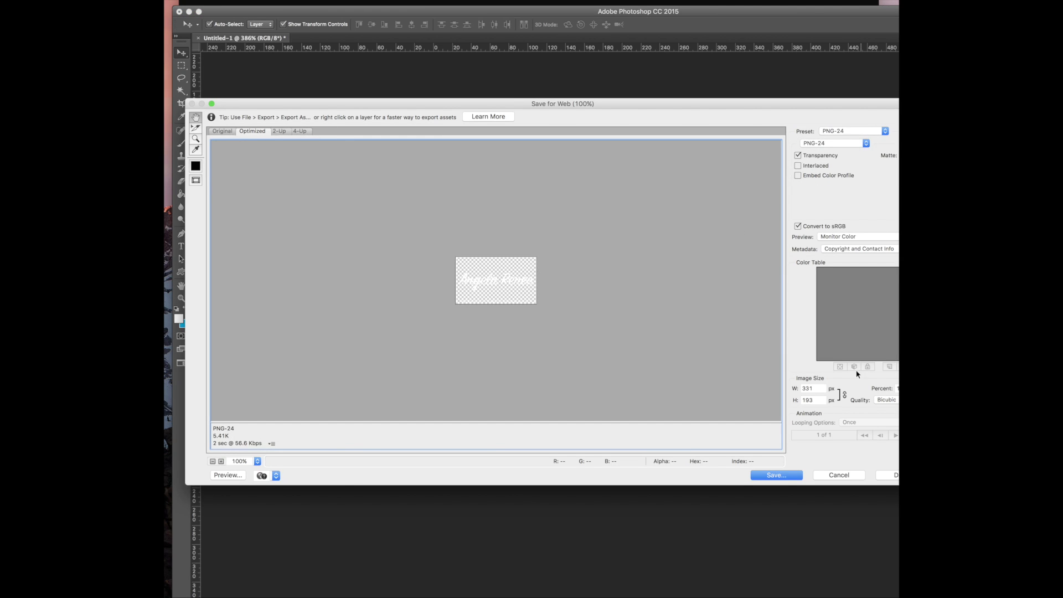
click(780, 477)
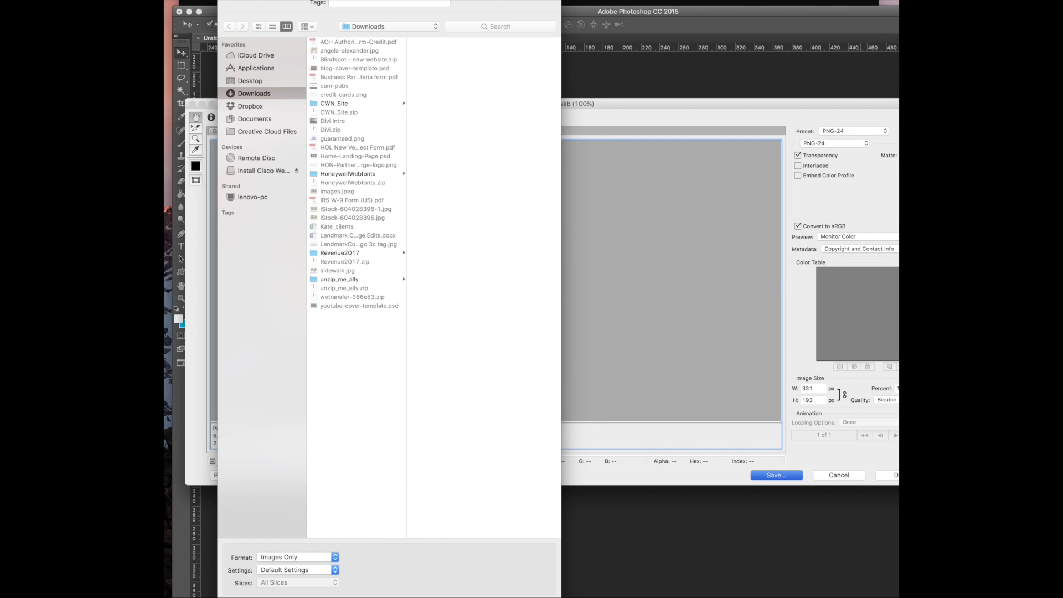
key(Return)
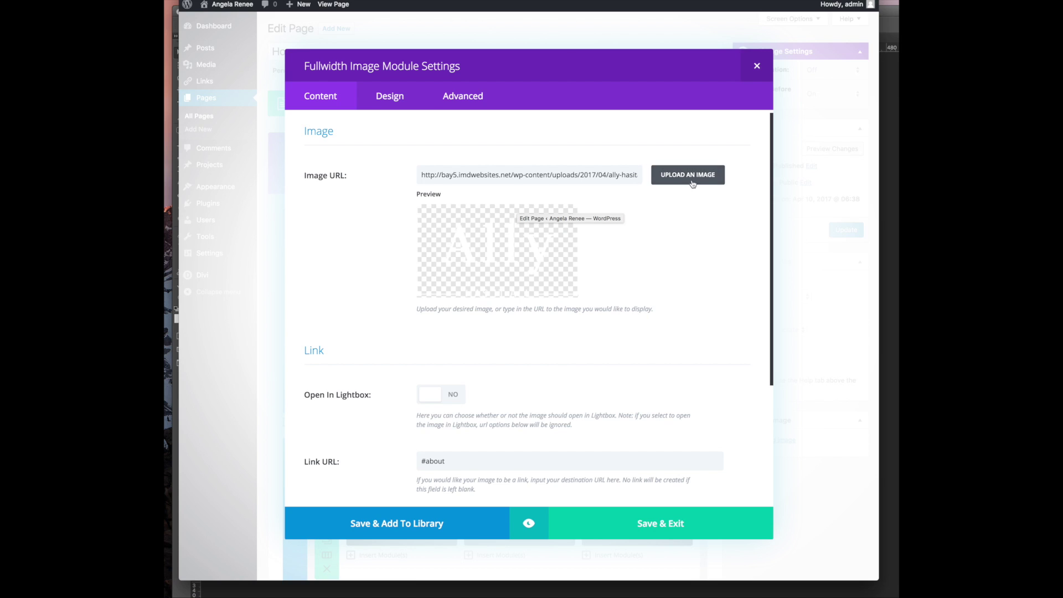
Upload angela.png from Downloads and set it as the fullwidth image module's logo
click(711, 182)
click(560, 259)
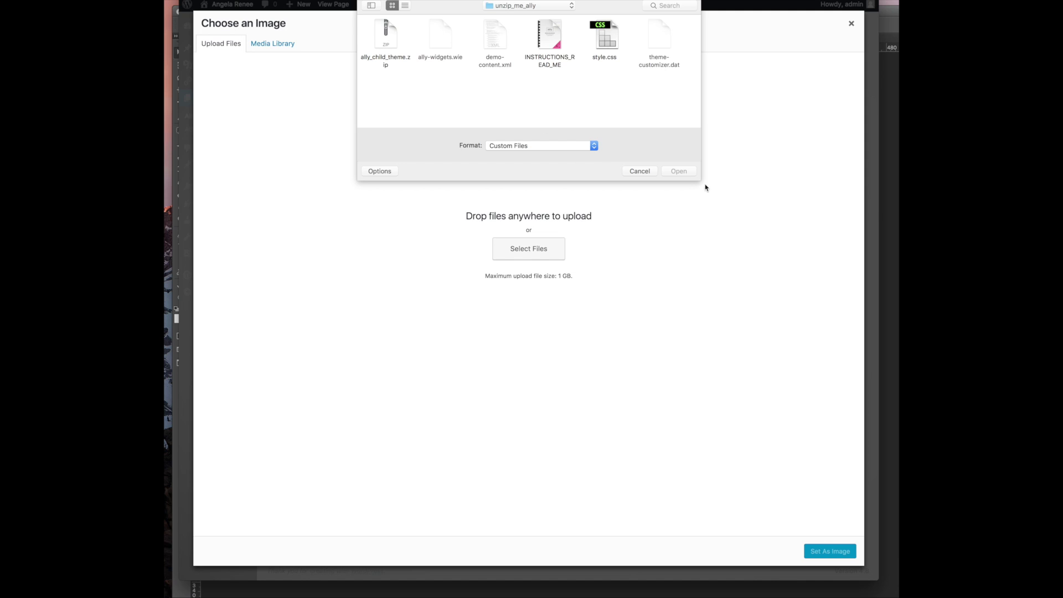
drag(702, 182, 701, 217)
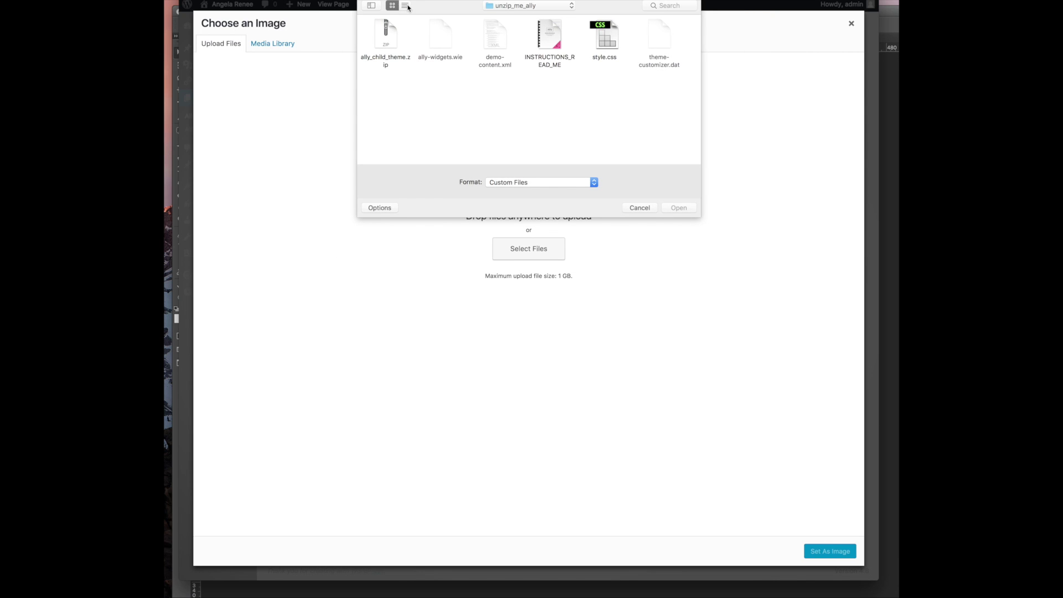
click(368, 7)
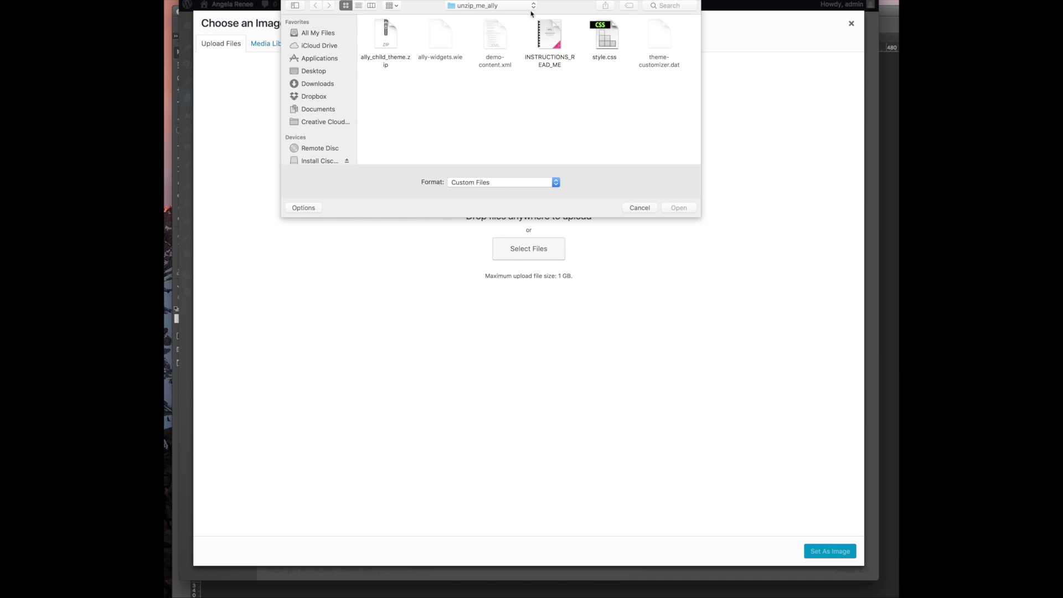
click(314, 85)
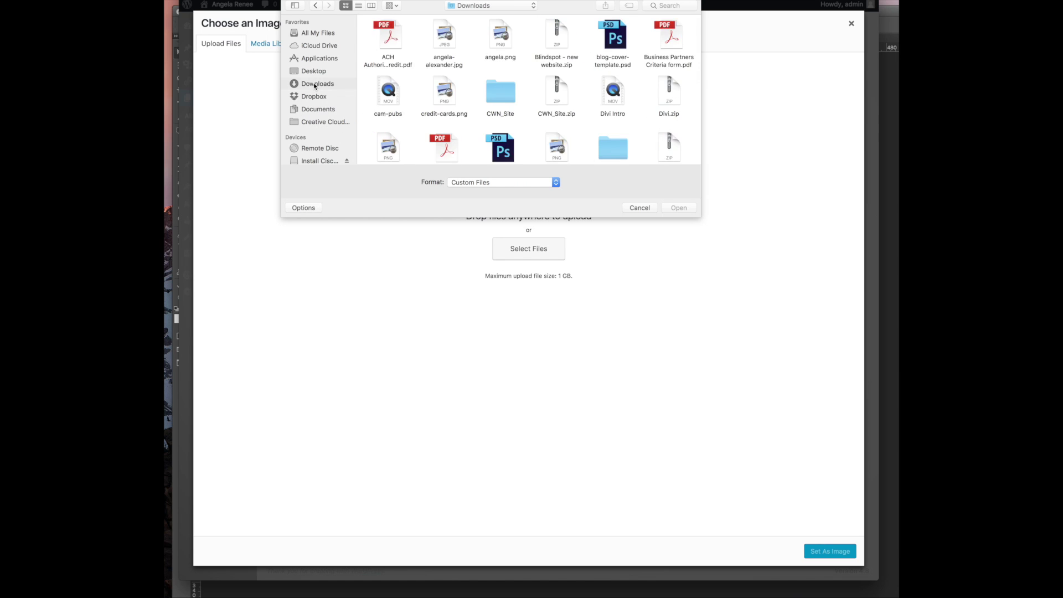
scroll(459, 122, down, 1)
scroll(459, 121, up, 1)
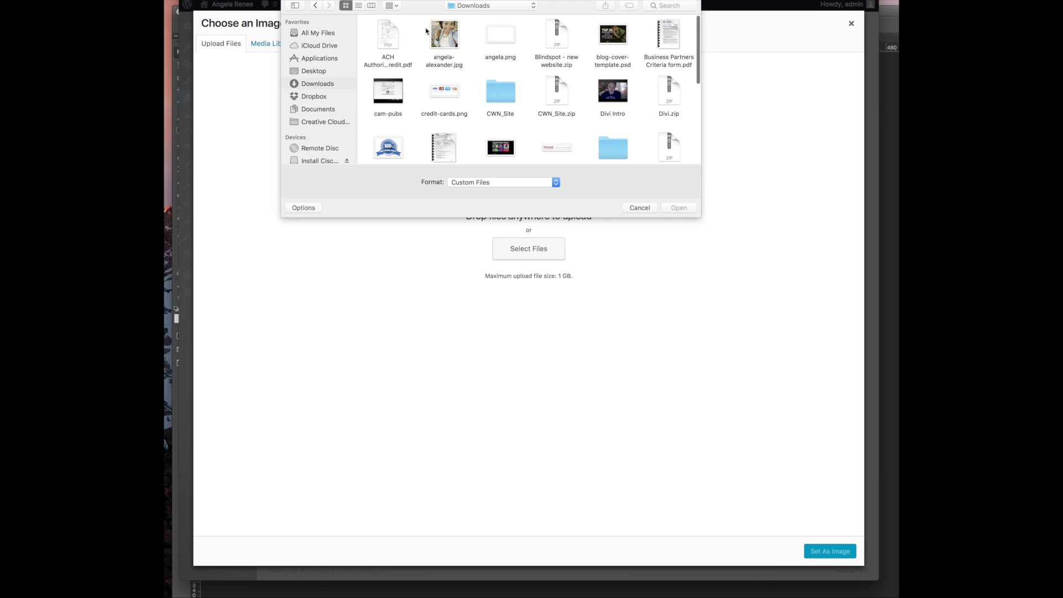
double_click(500, 36)
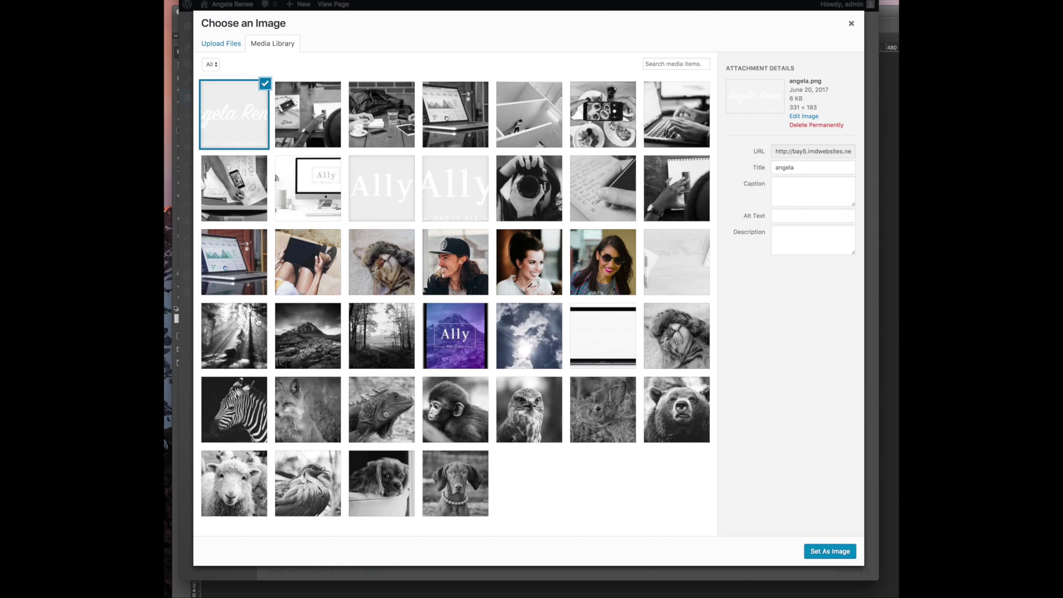
click(832, 552)
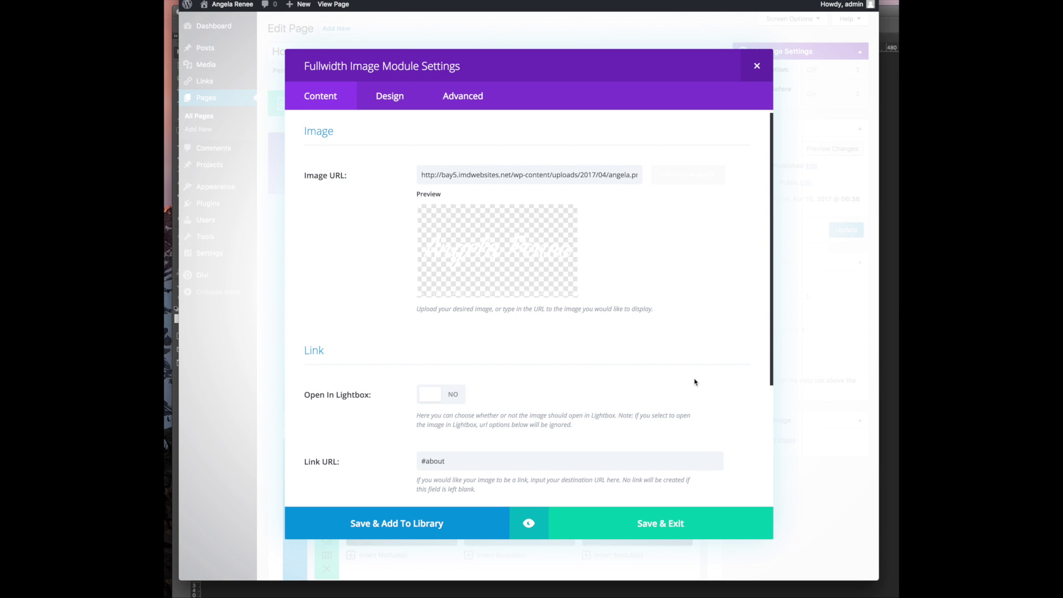
Save the module, update the Homepage, and reload the live site to check the hero logo
click(613, 521)
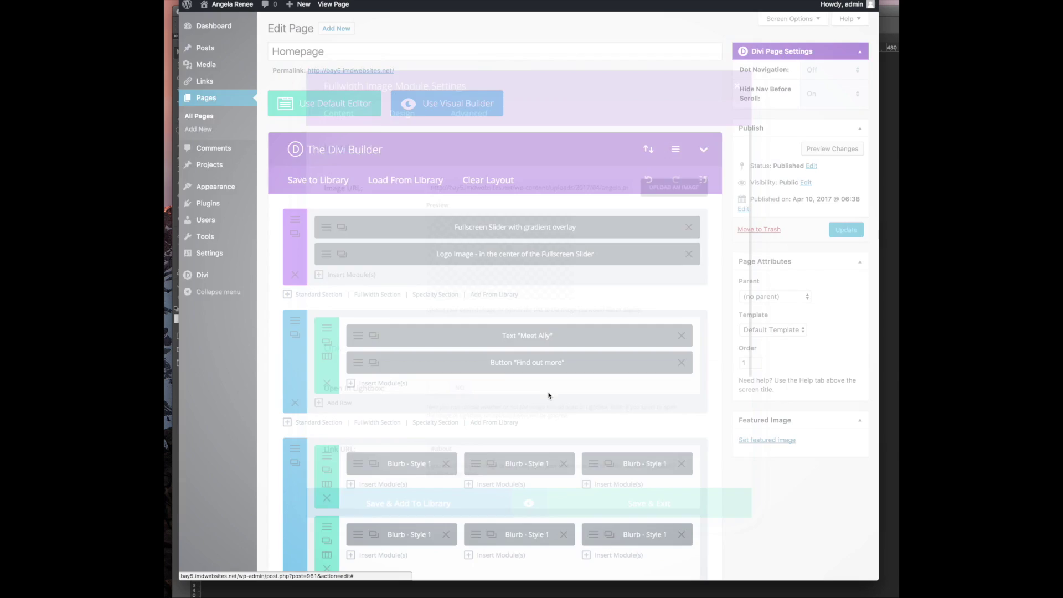
click(837, 232)
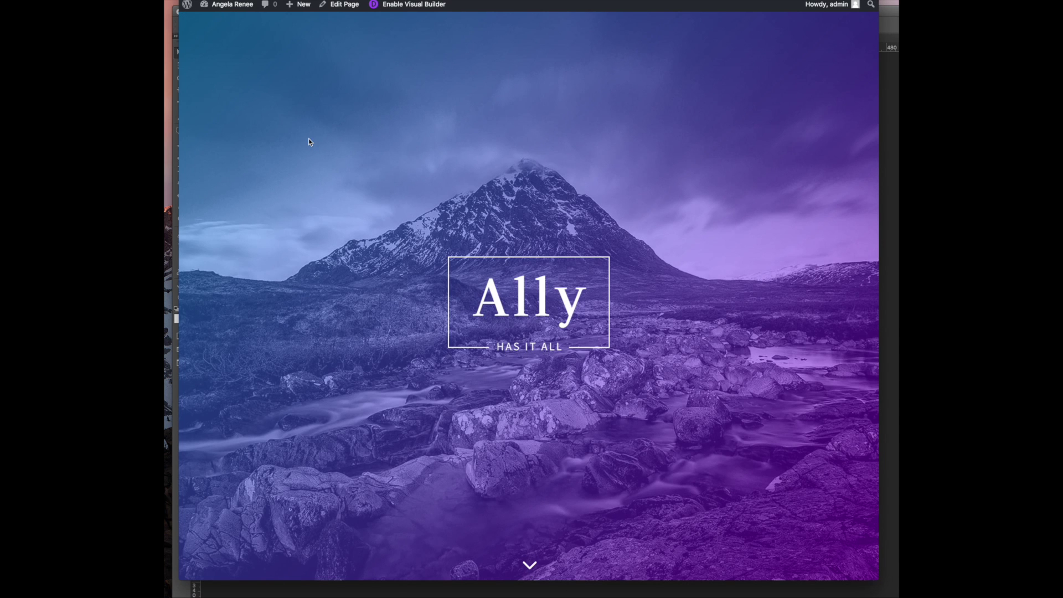
key(super+r)
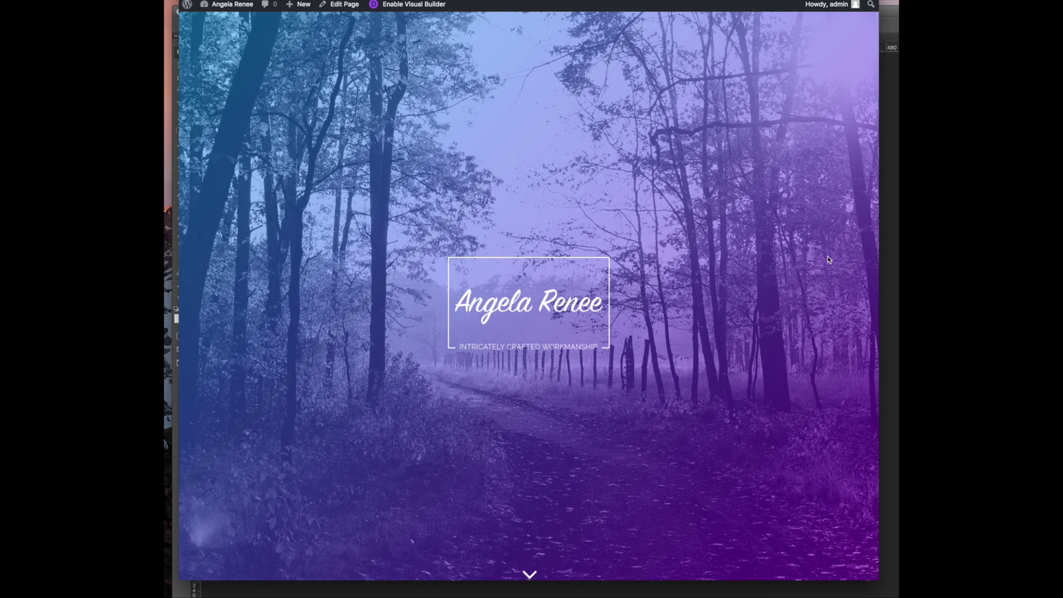
scroll(794, 250, down, 2)
scroll(793, 250, up, 2)
scroll(793, 252, down, 5)
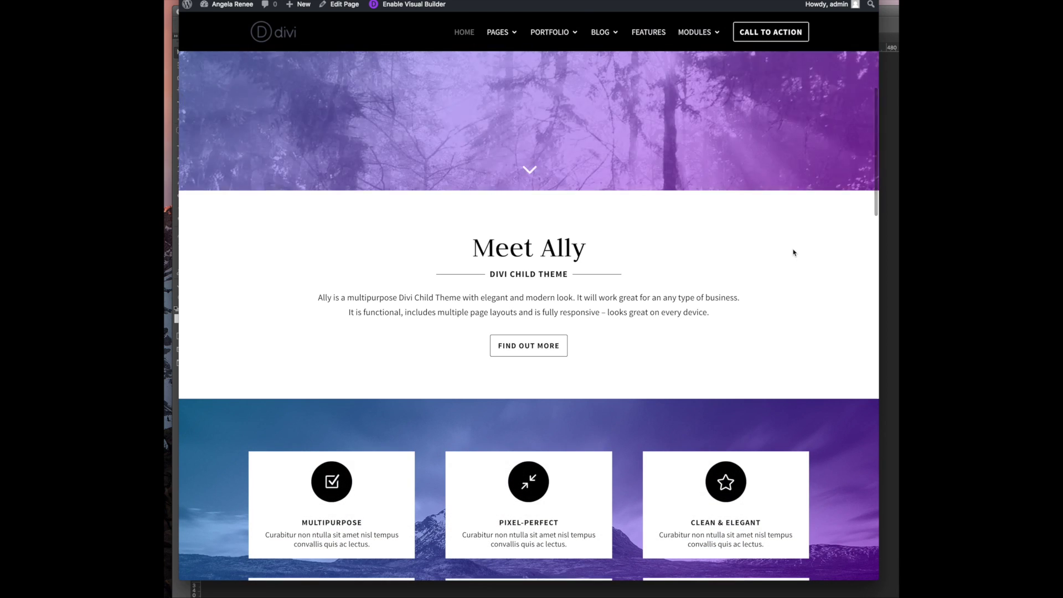
scroll(806, 193, up, 5)
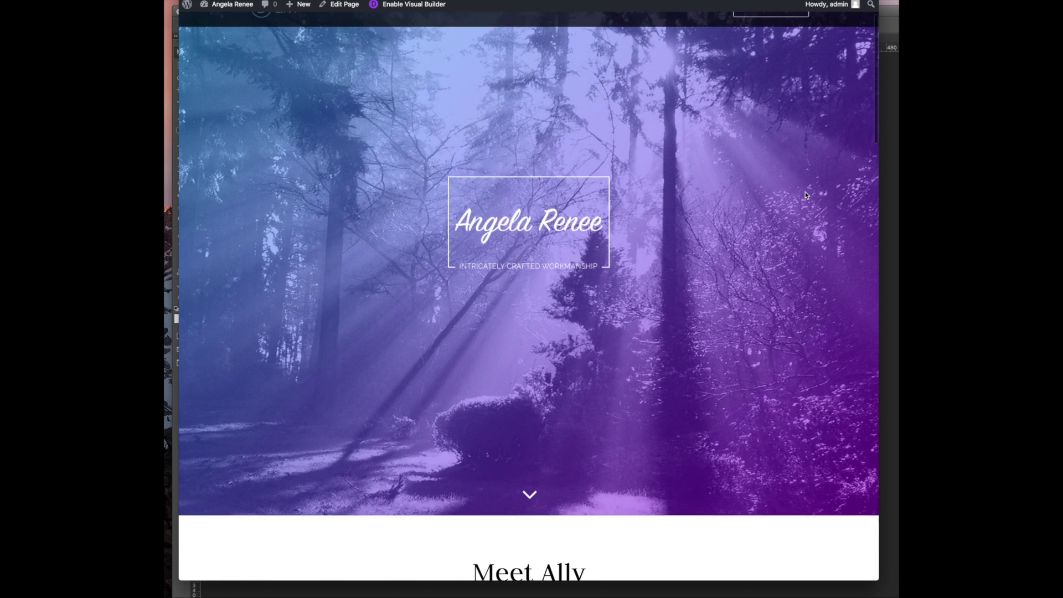
scroll(666, 203, up, 1)
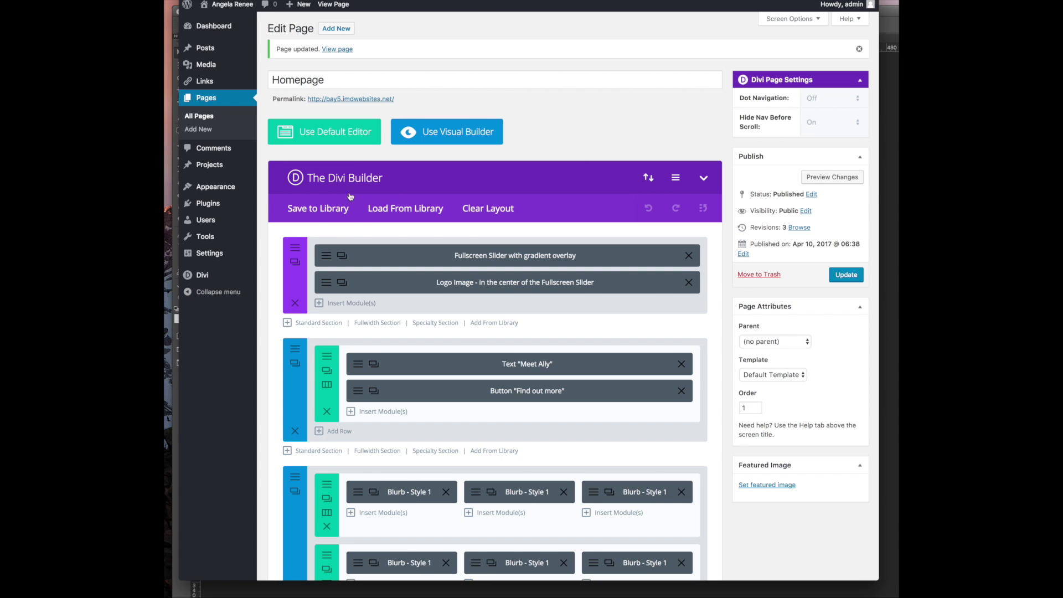
Glance at the slider section's Design settings, close them, and go to Pages > All Pages
click(297, 250)
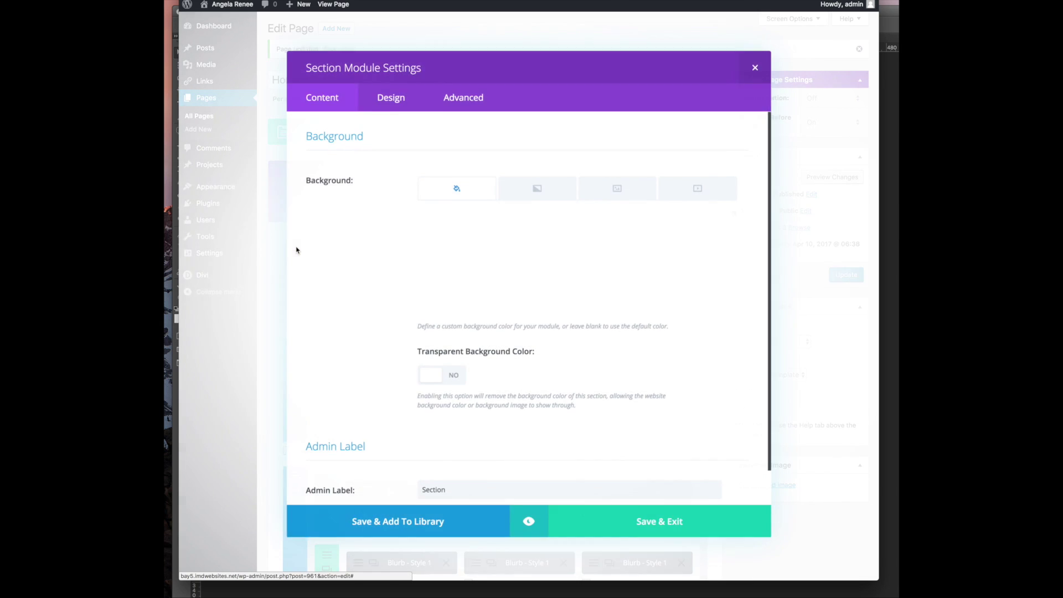
click(395, 98)
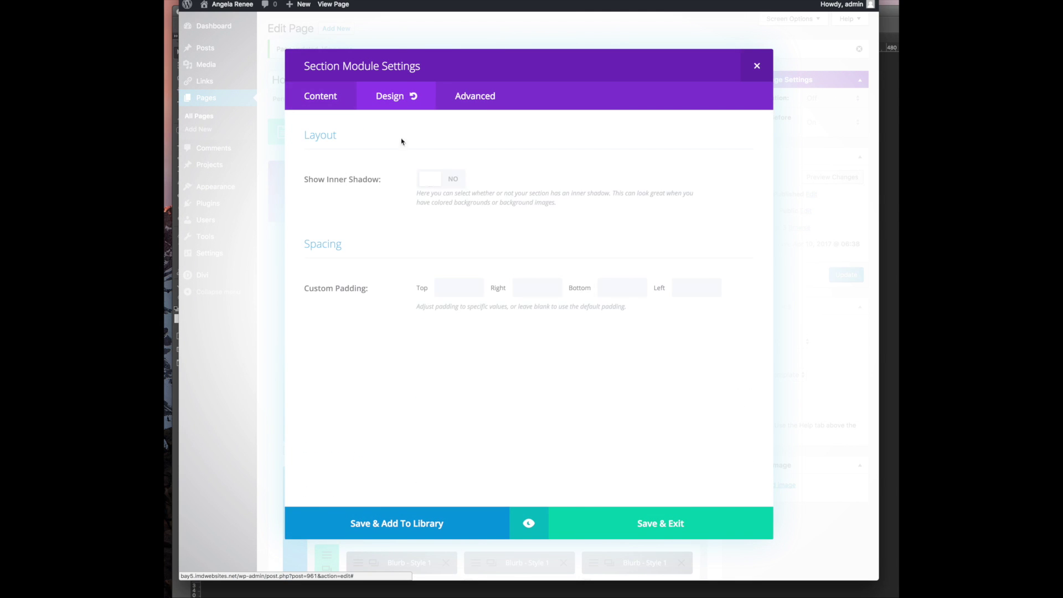
click(757, 66)
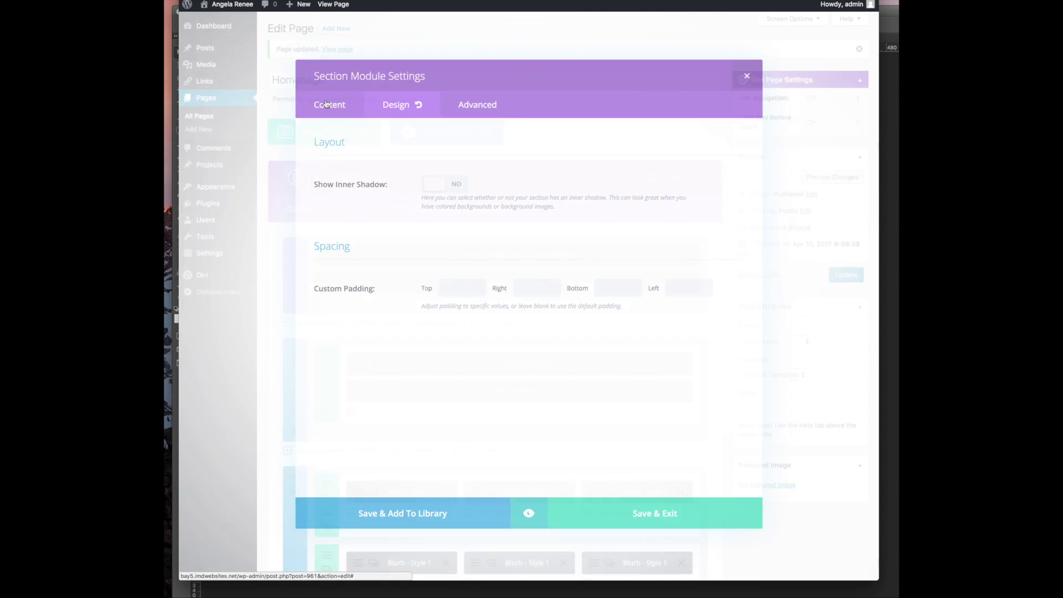
scroll(483, 112, up, 3)
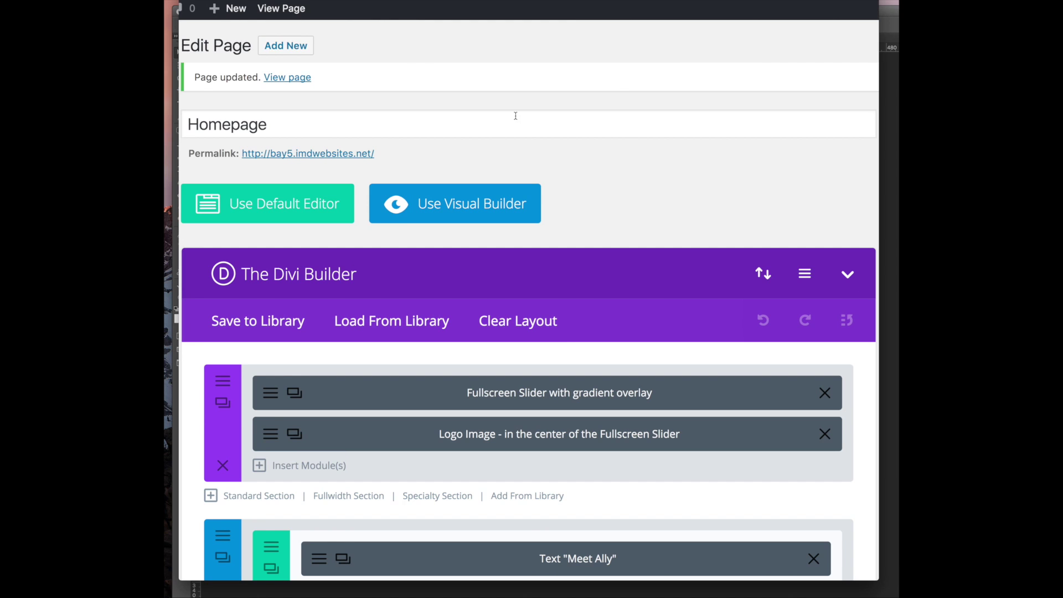
scroll(516, 115, down, 3)
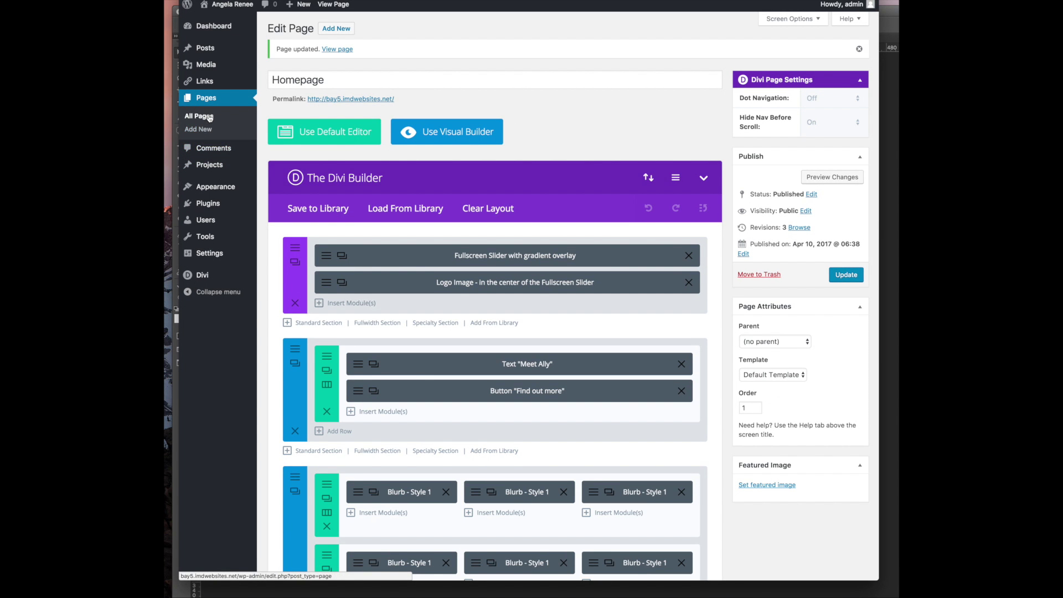
click(209, 117)
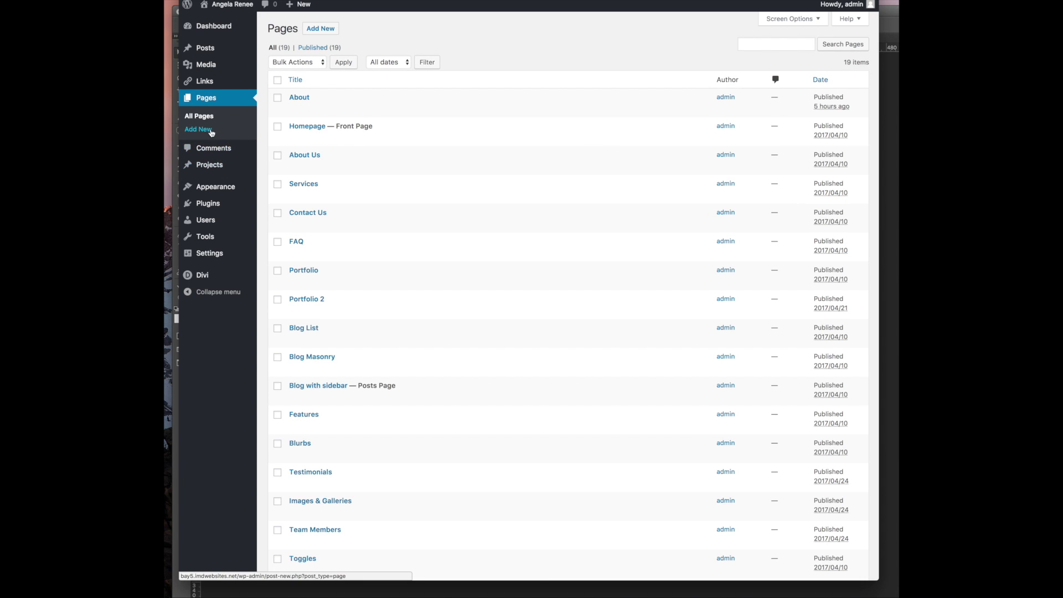
Go to the Ally Gradients settings in the theme Customizer
mouse_move(222, 189)
click(284, 202)
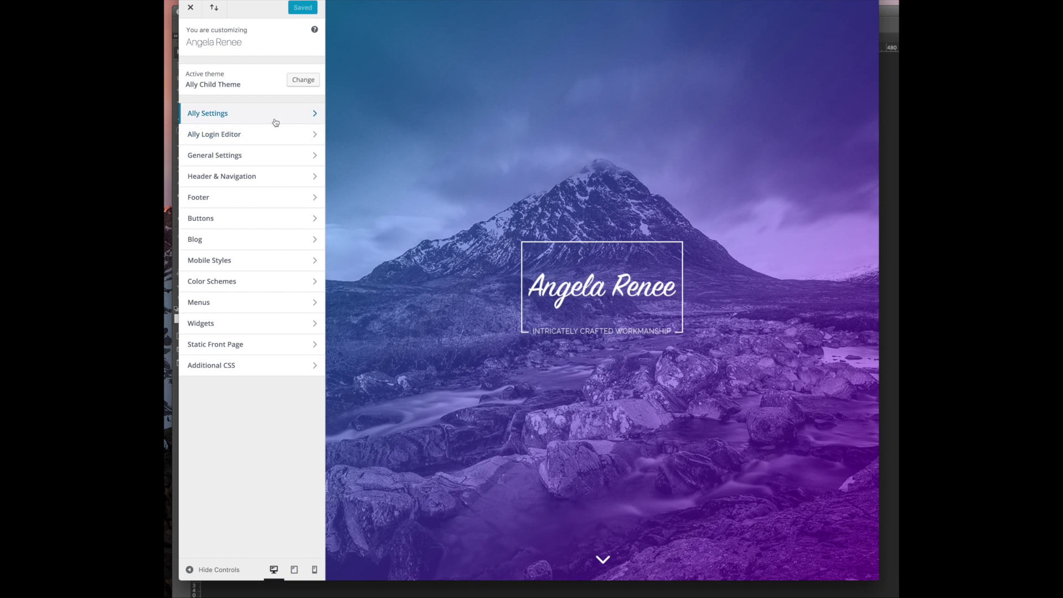
click(274, 119)
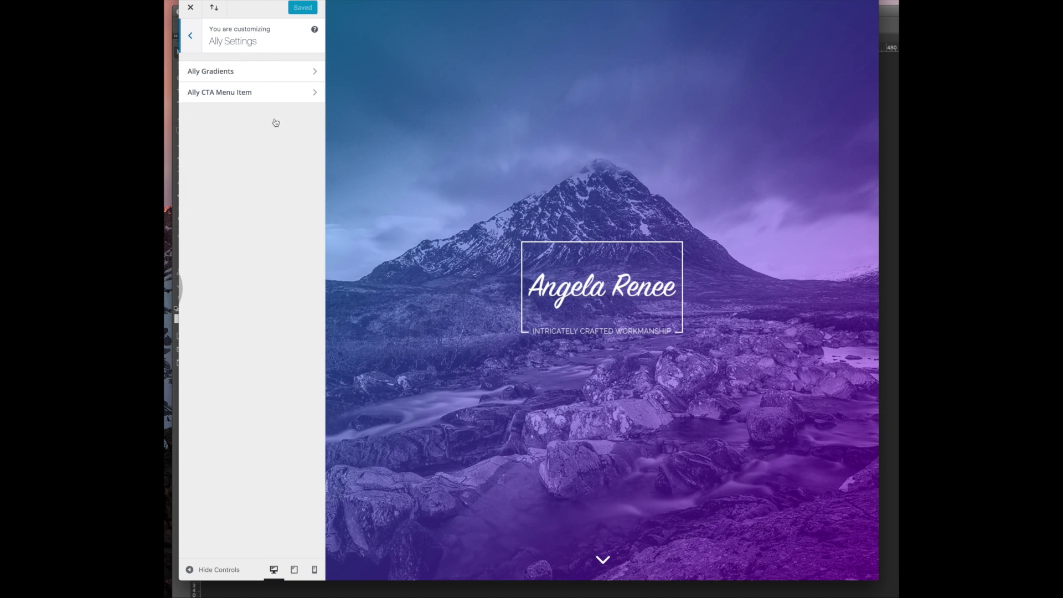
click(272, 77)
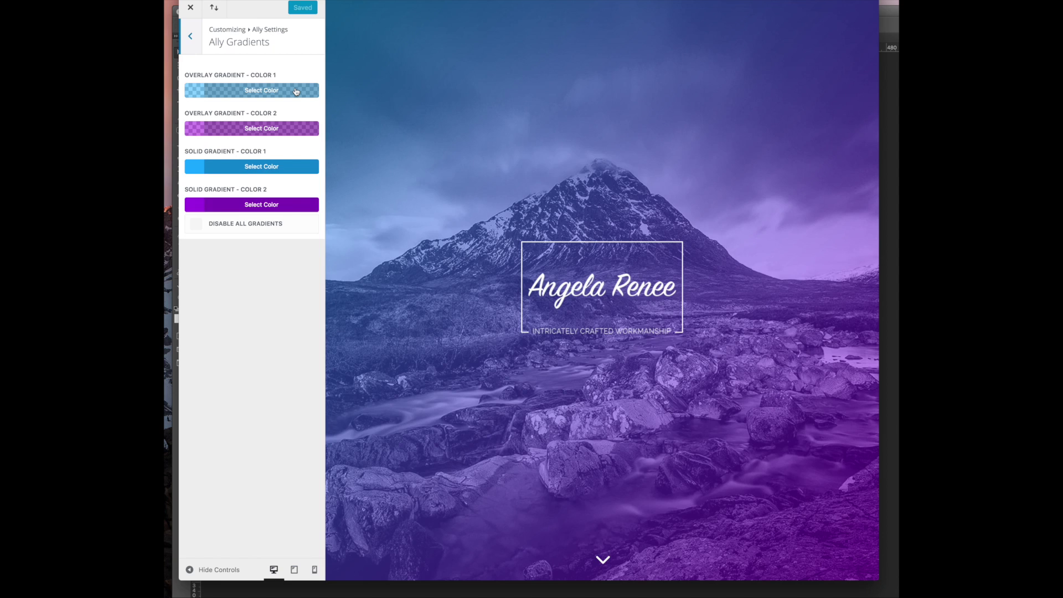
scroll(480, 191, down, 10)
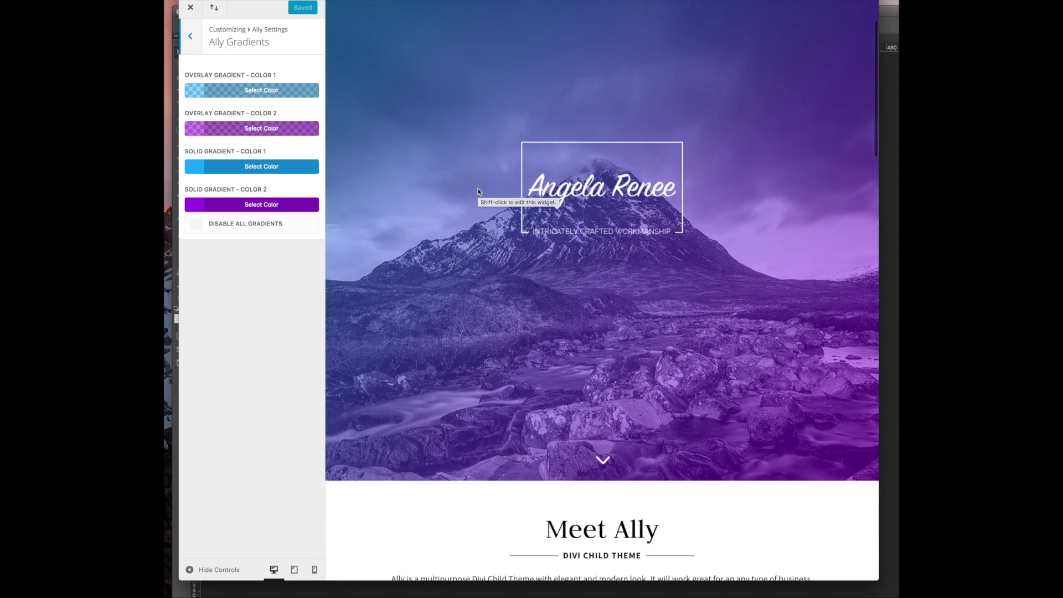
scroll(479, 192, up, 10)
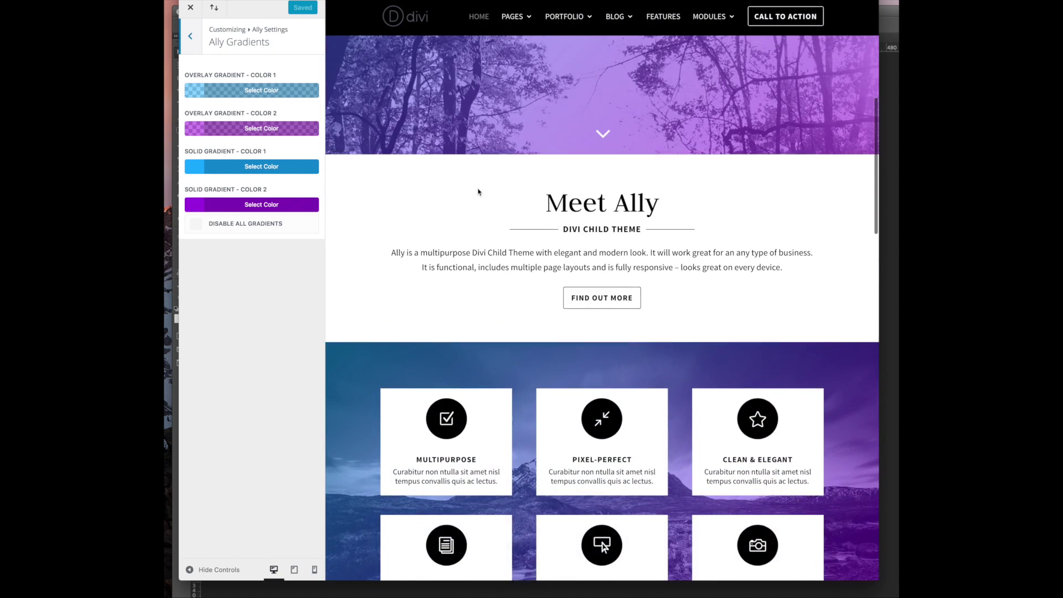
Change Overlay Gradient Color 1 and Color 2 from blue and purple to green
click(241, 92)
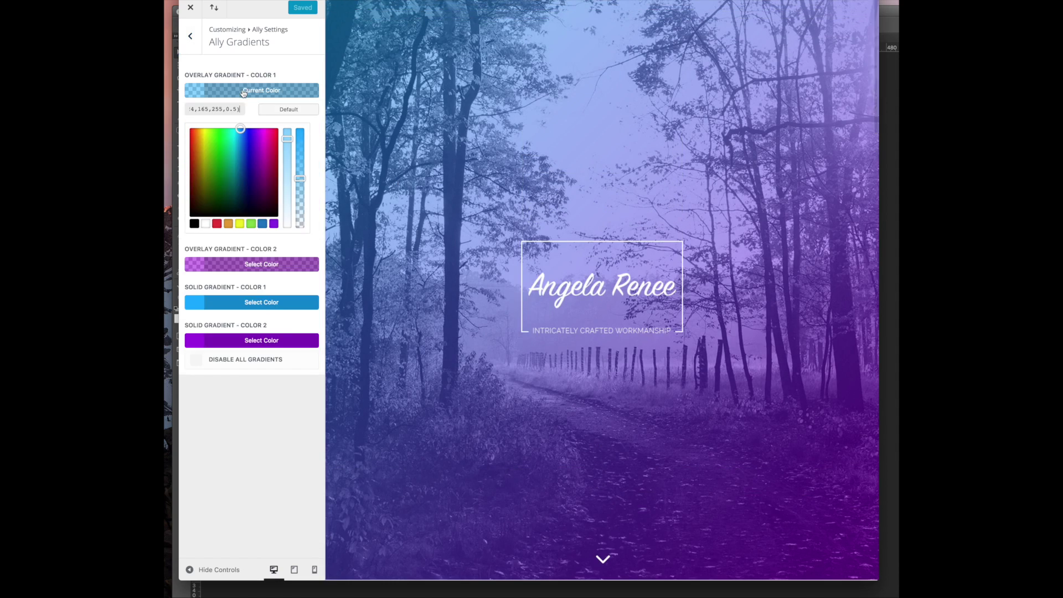
click(217, 148)
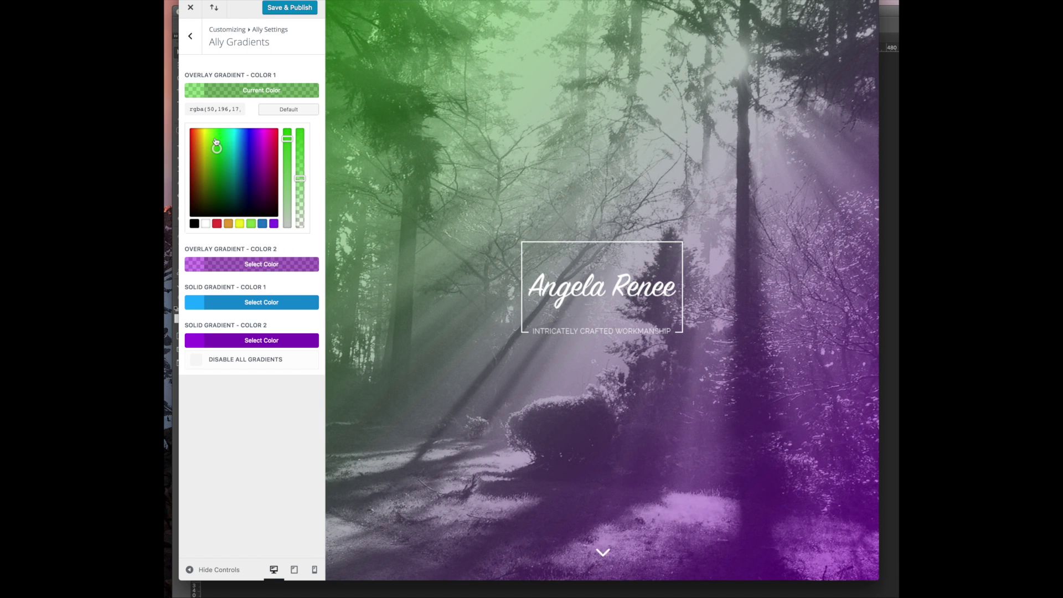
drag(284, 139, 286, 131)
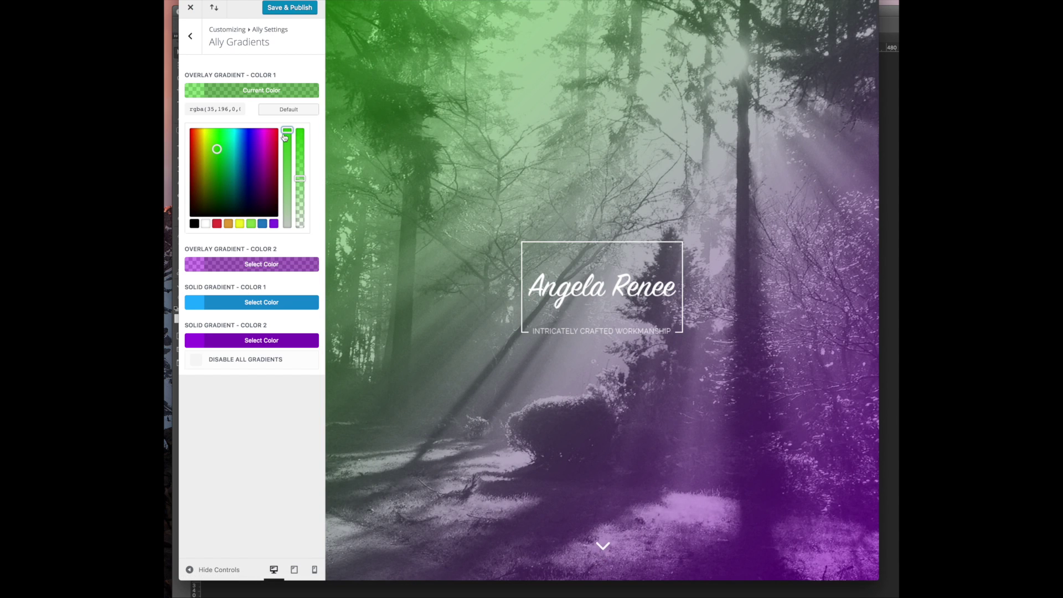
drag(284, 137, 287, 138)
click(245, 265)
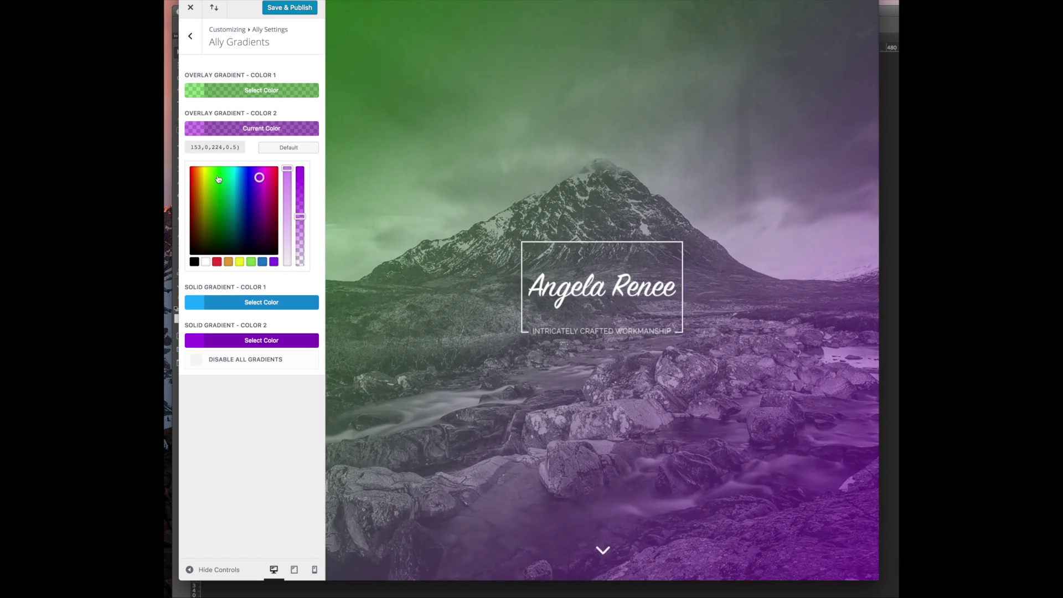
click(217, 176)
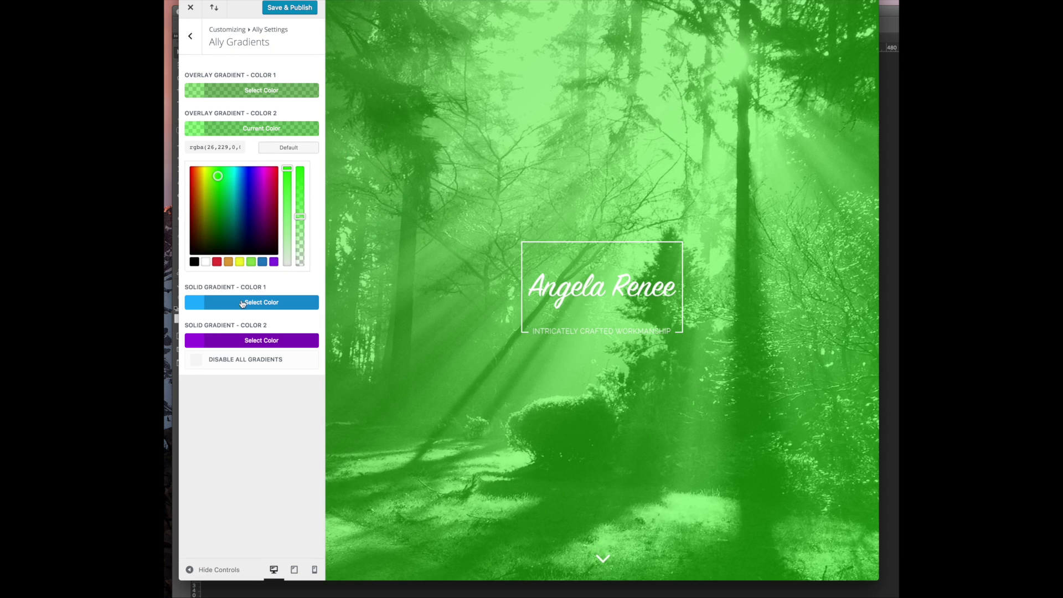
click(271, 287)
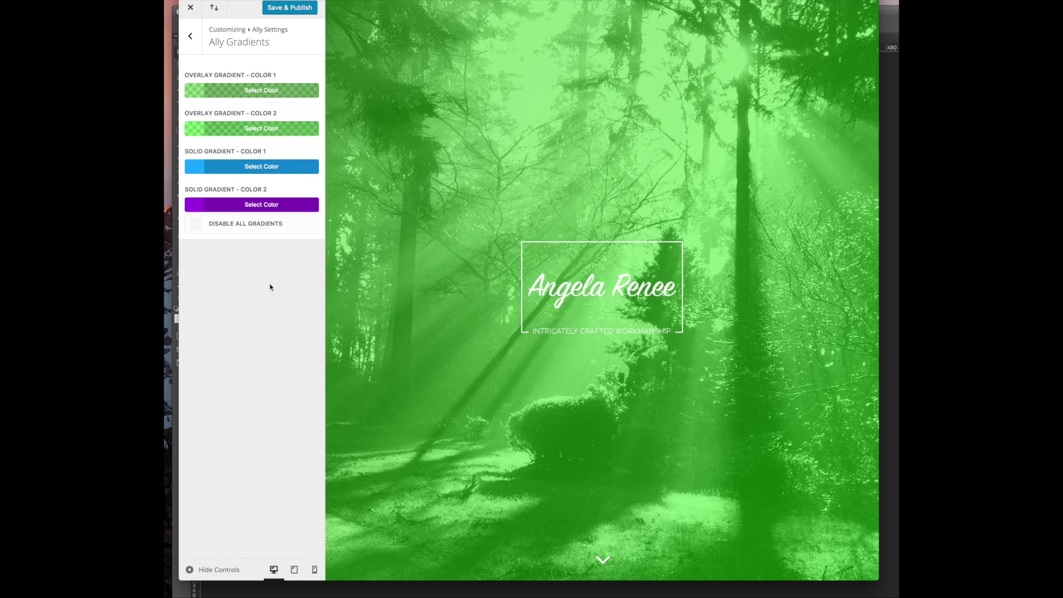
Bring up the first and second solid gradient colour pickers
click(252, 168)
scroll(560, 297, down, 3)
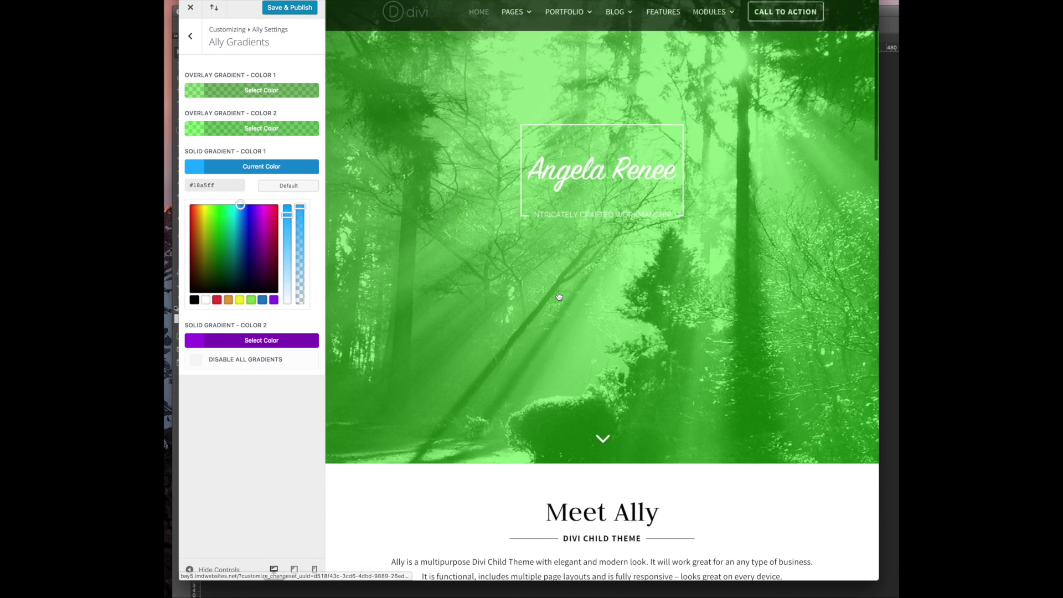
scroll(559, 297, up, 3)
click(224, 166)
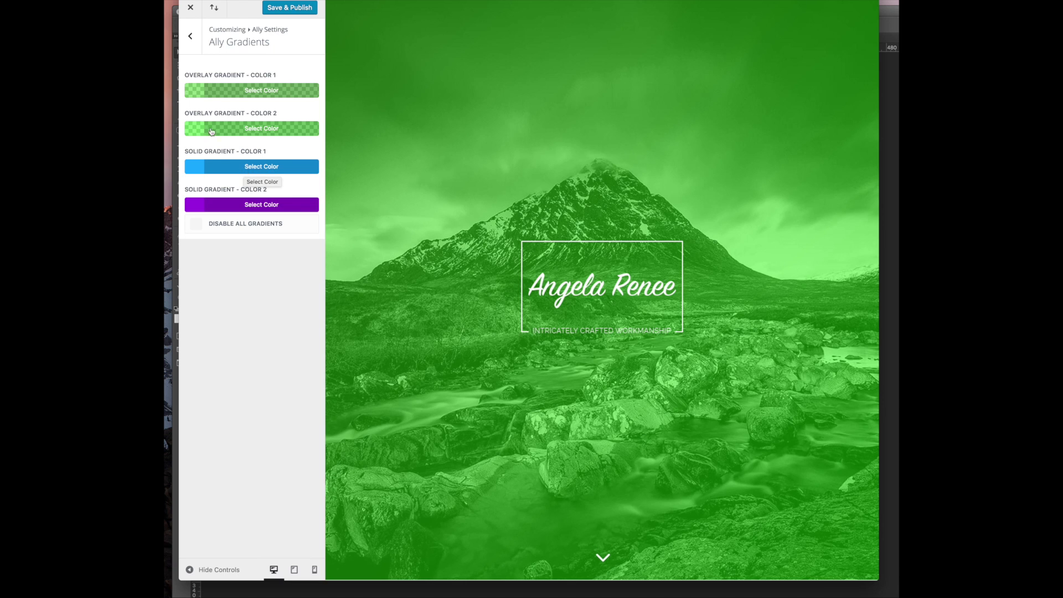
click(237, 169)
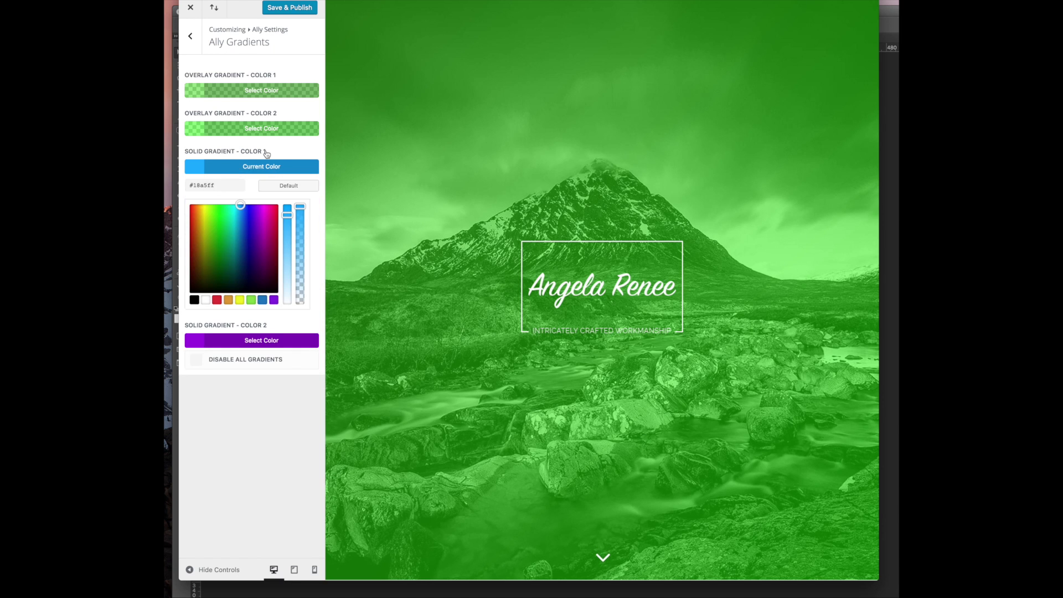
click(259, 164)
click(232, 206)
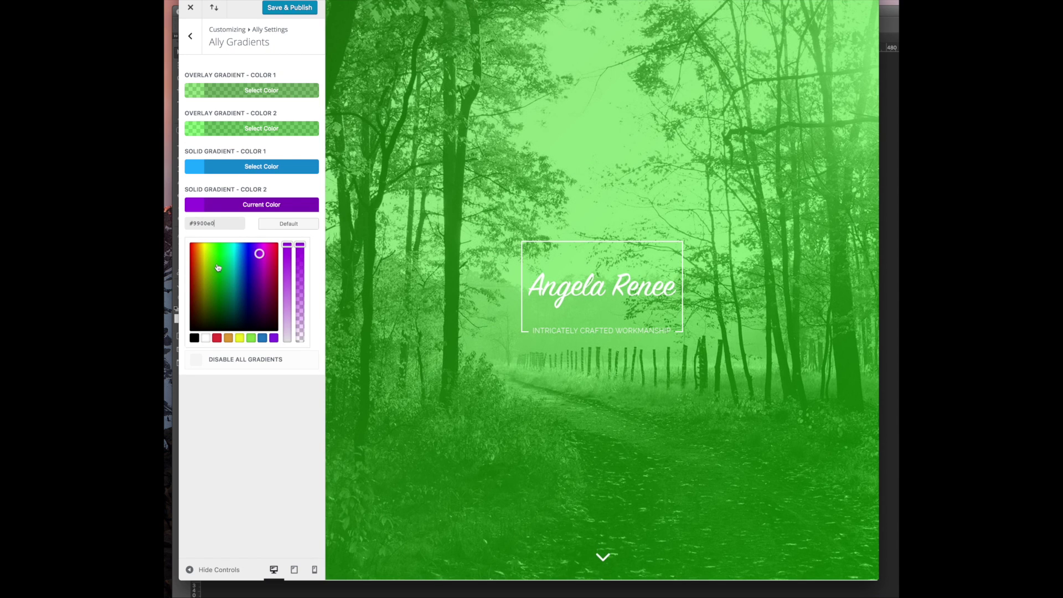
Make the second solid gradient colour green and the first overlay colour teal, then publish
click(216, 253)
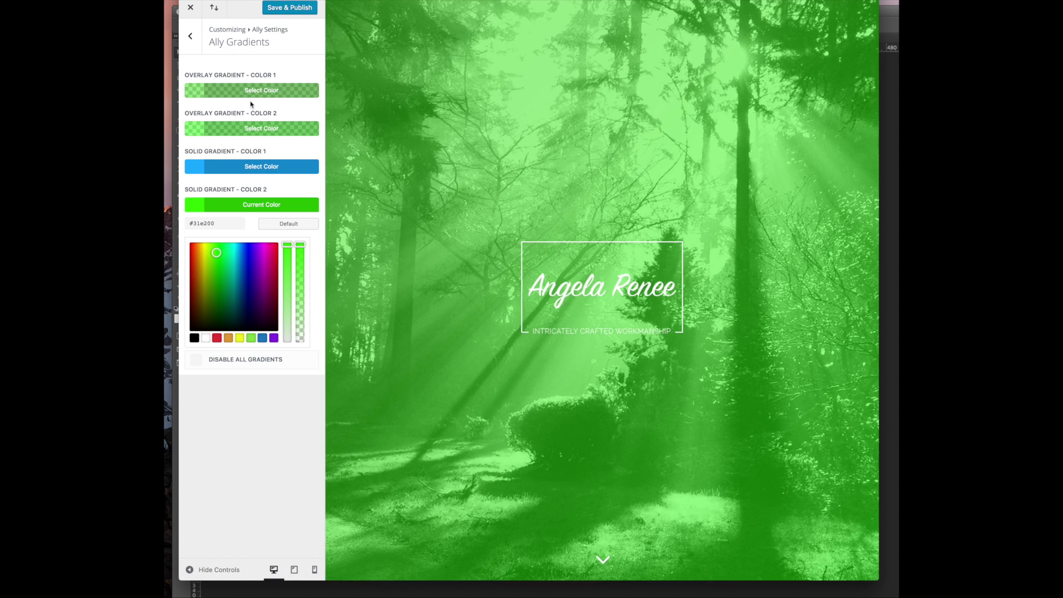
click(250, 95)
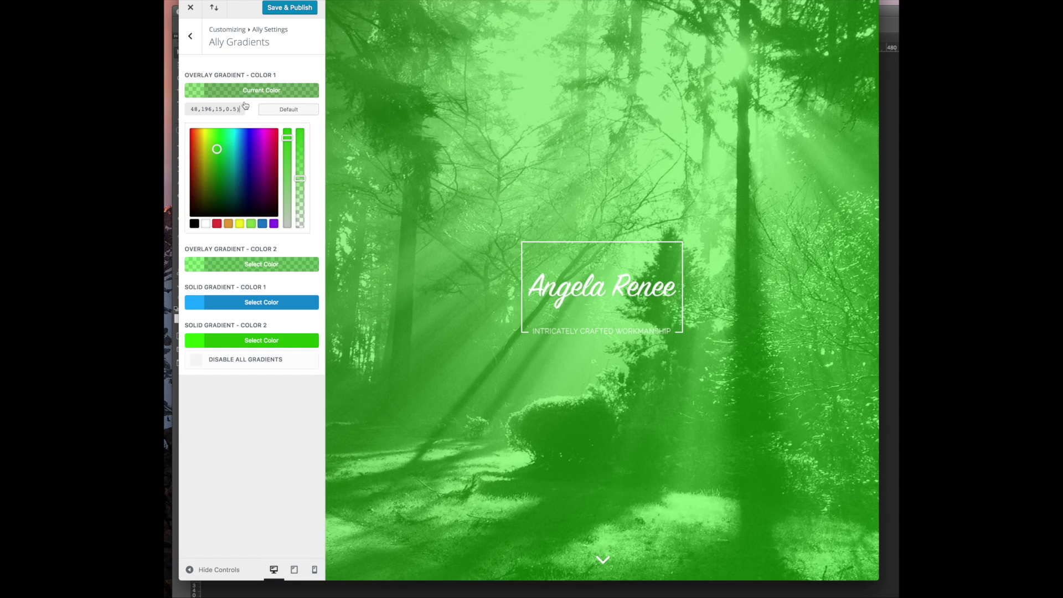
click(238, 137)
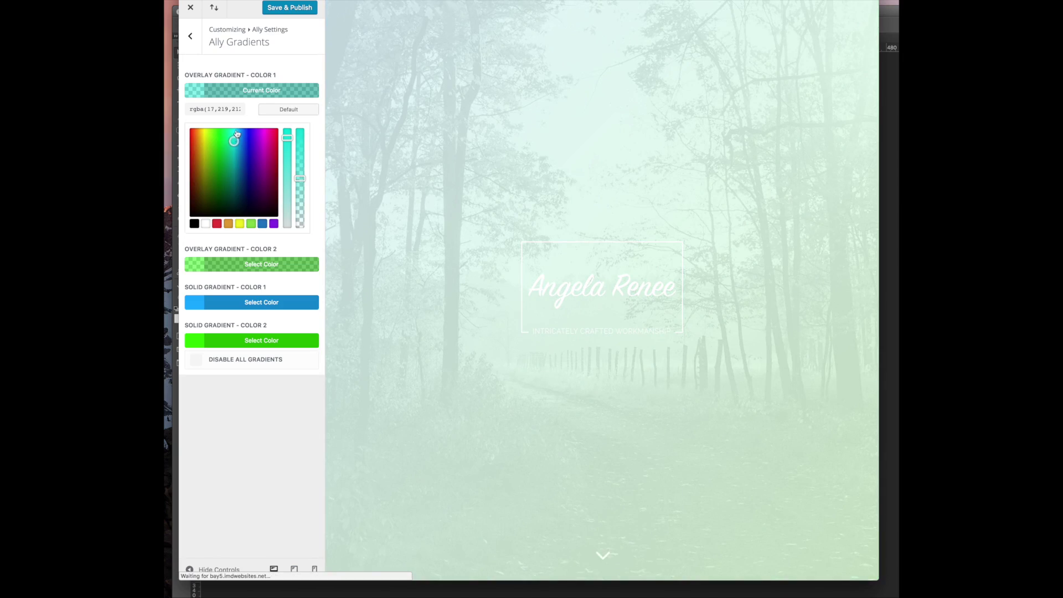
click(241, 135)
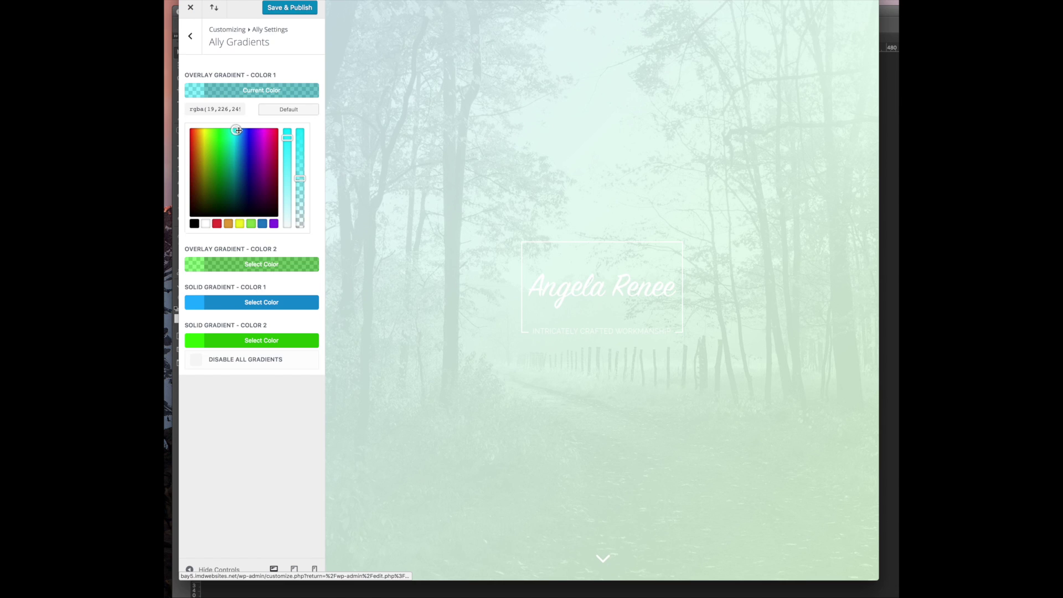
click(237, 141)
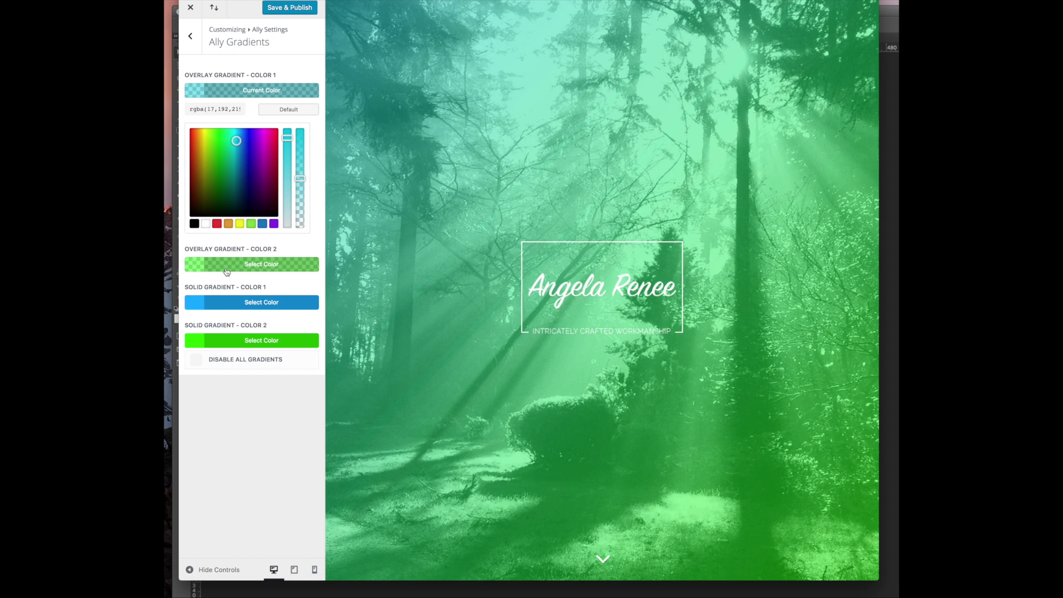
click(202, 287)
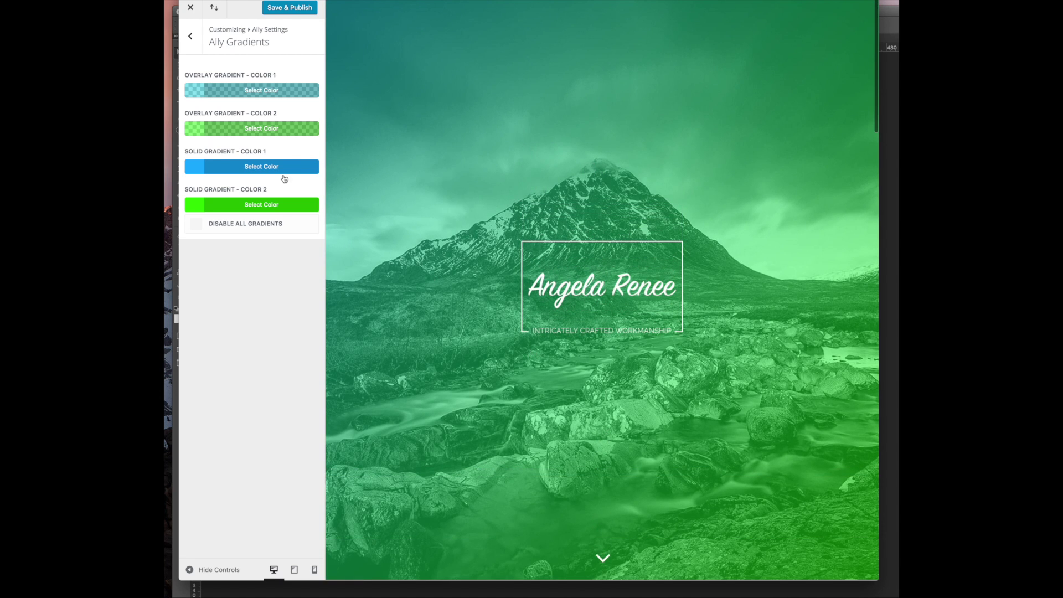
click(296, 9)
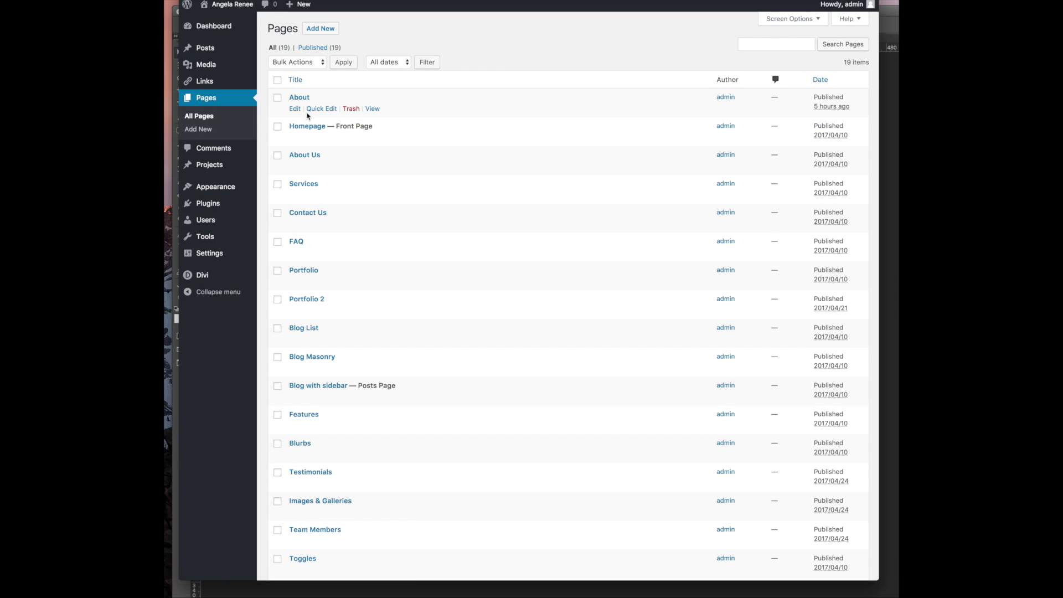
Edit the Homepage in Divi Builder and bring up the fullwidth slider's settings
click(295, 137)
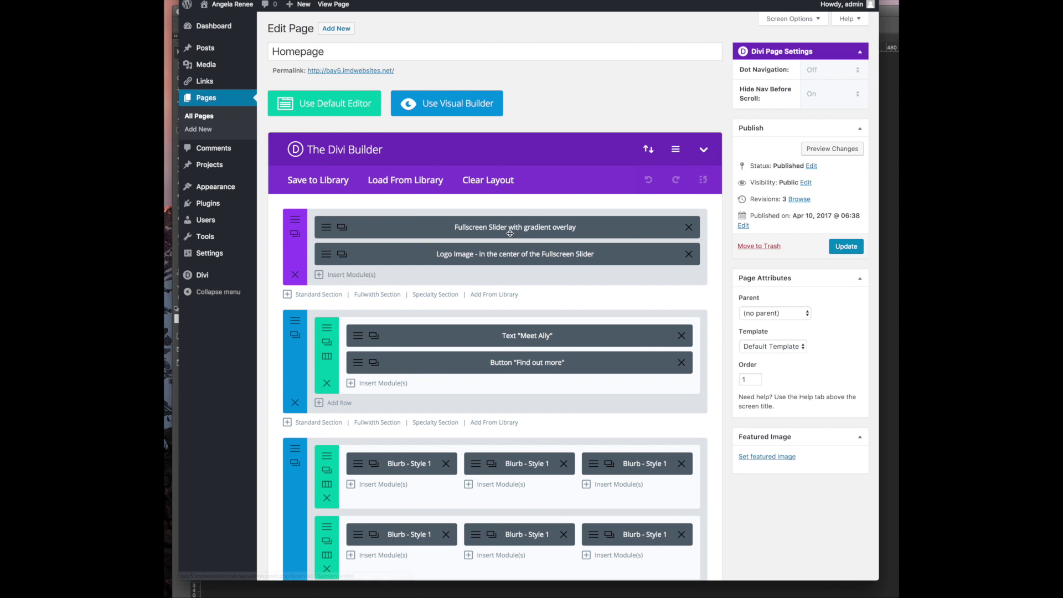
click(523, 228)
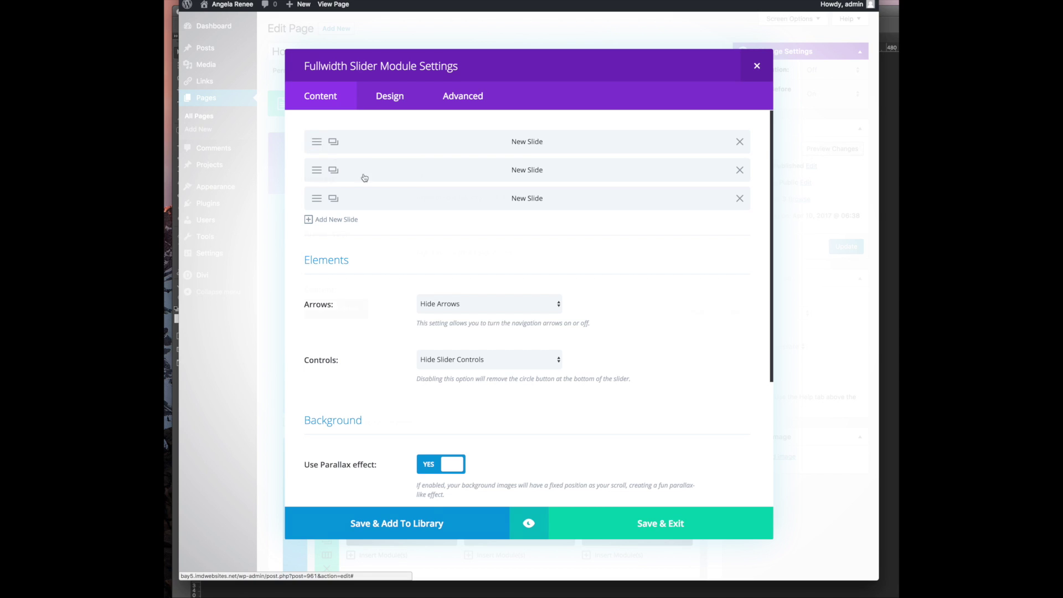
Delete the first slide's forest background image and switch its background to video
click(321, 148)
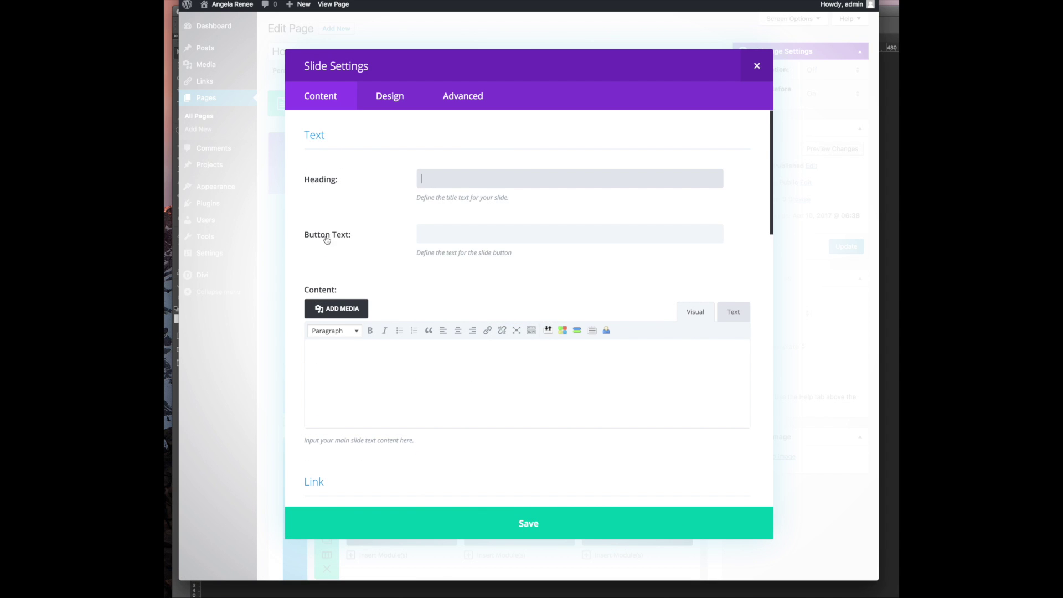
scroll(465, 191, down, 5)
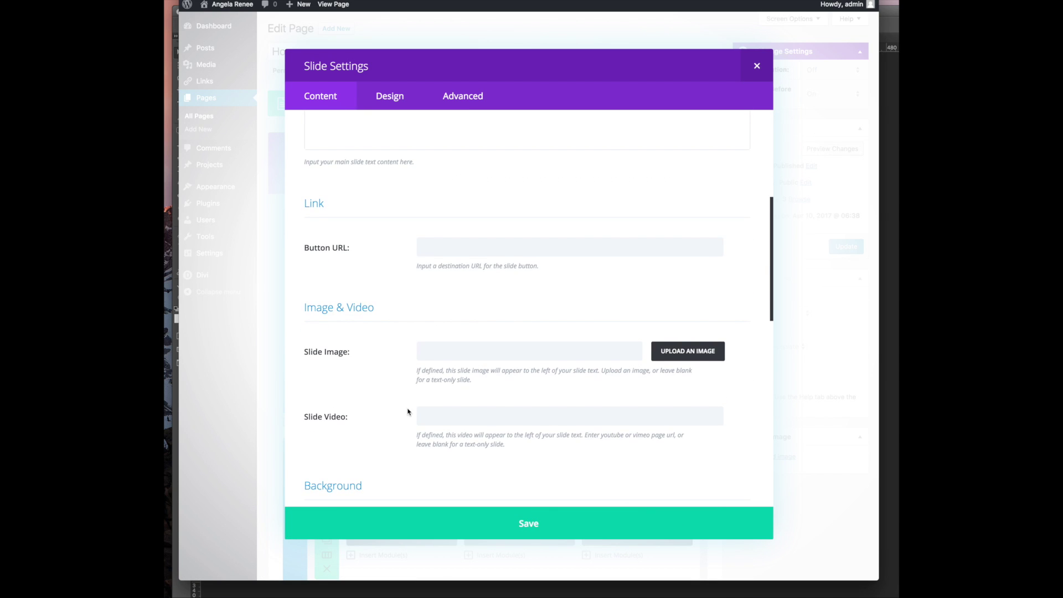
scroll(532, 343, down, 5)
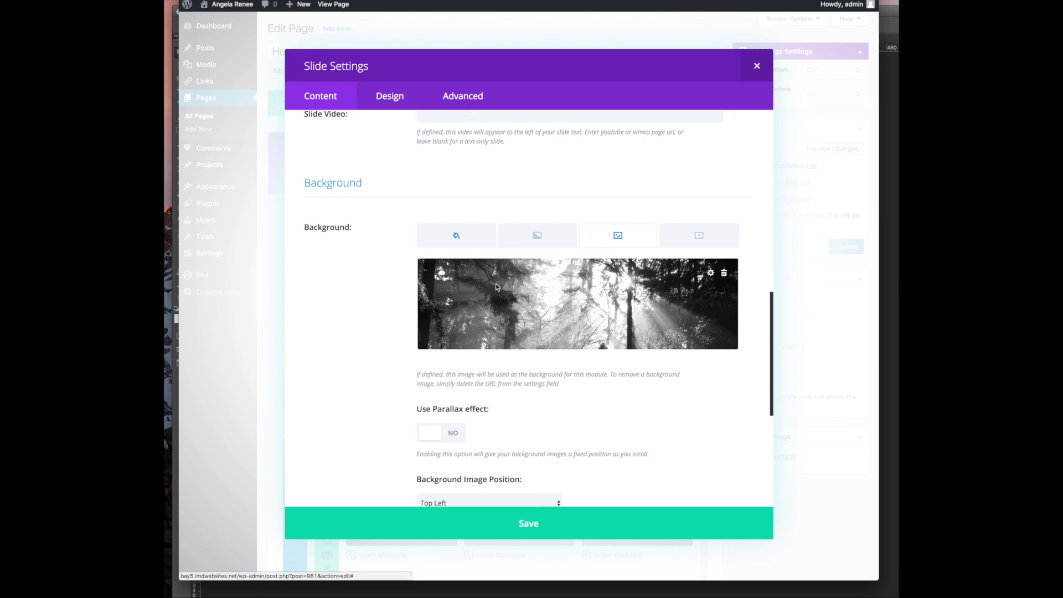
scroll(496, 286, up, 3)
scroll(496, 285, down, 3)
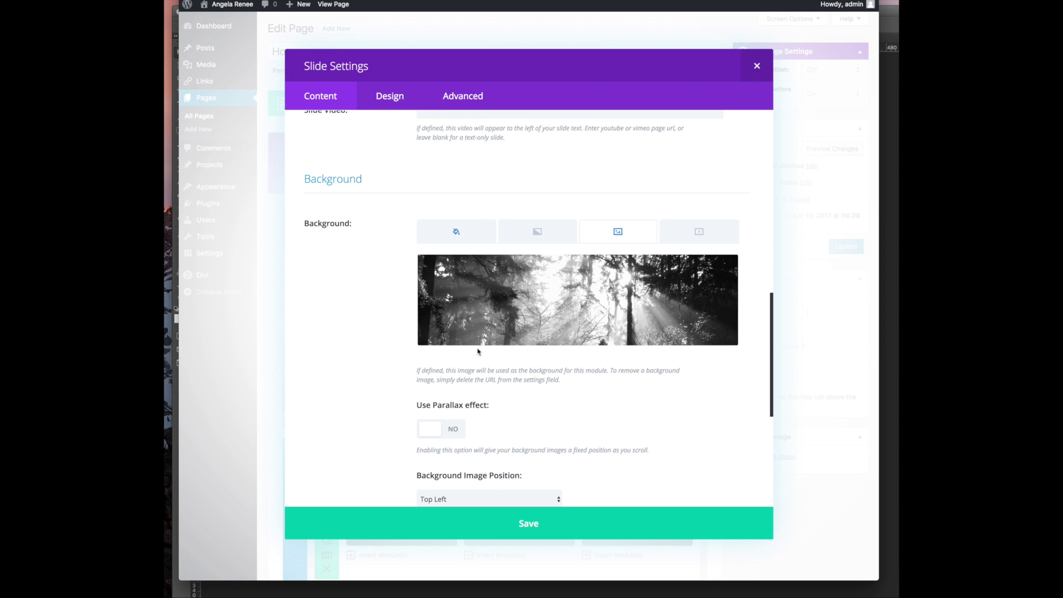
click(723, 269)
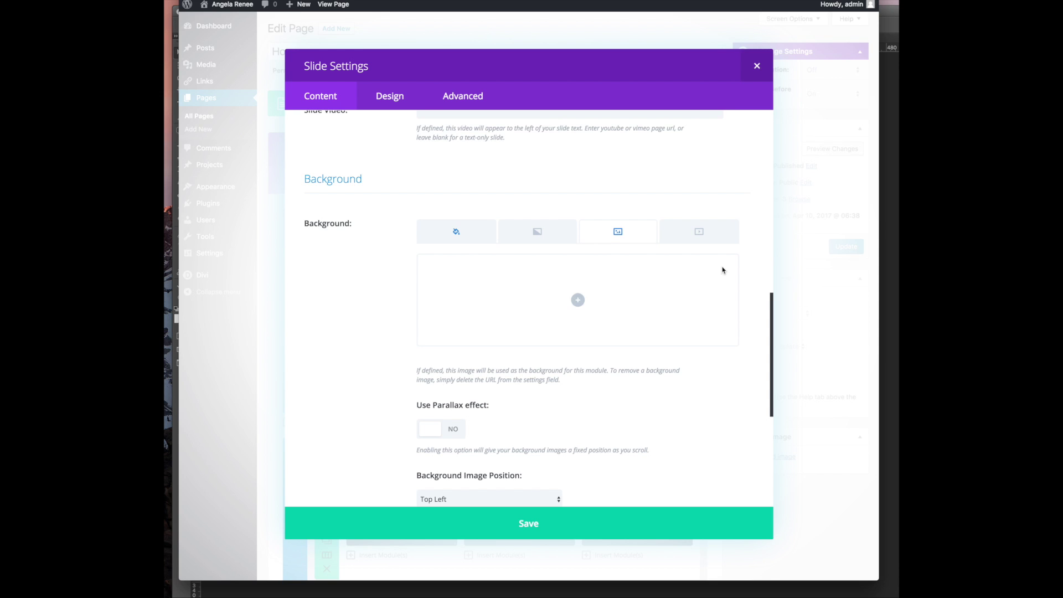
click(587, 300)
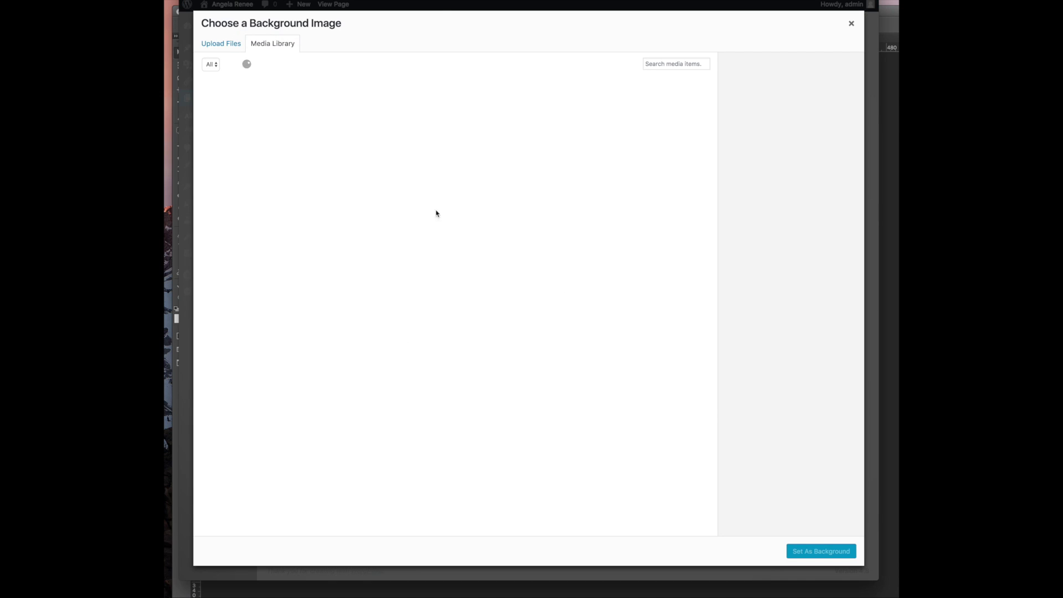
click(848, 23)
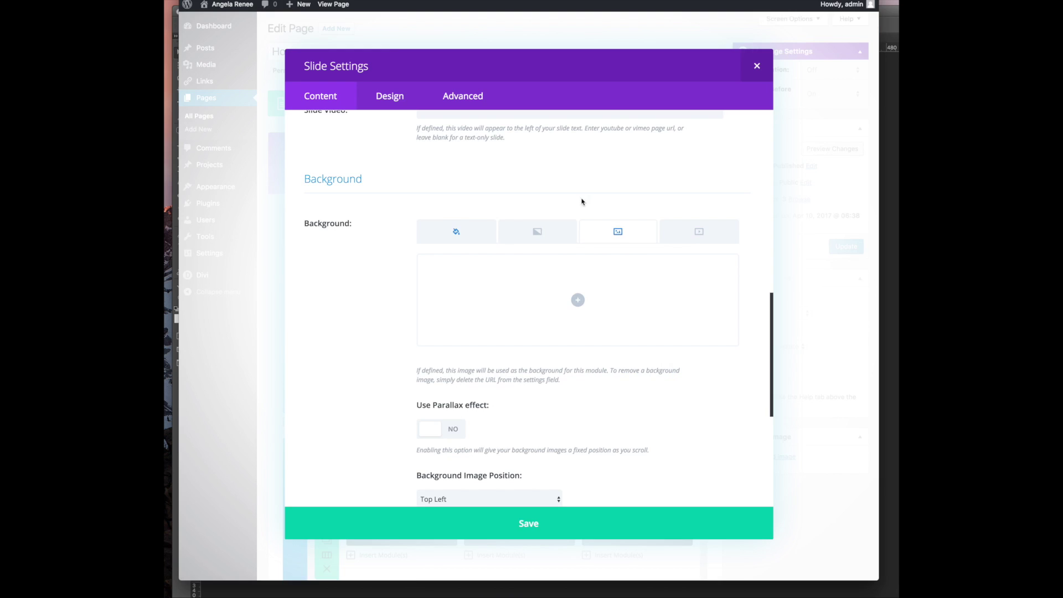
click(692, 235)
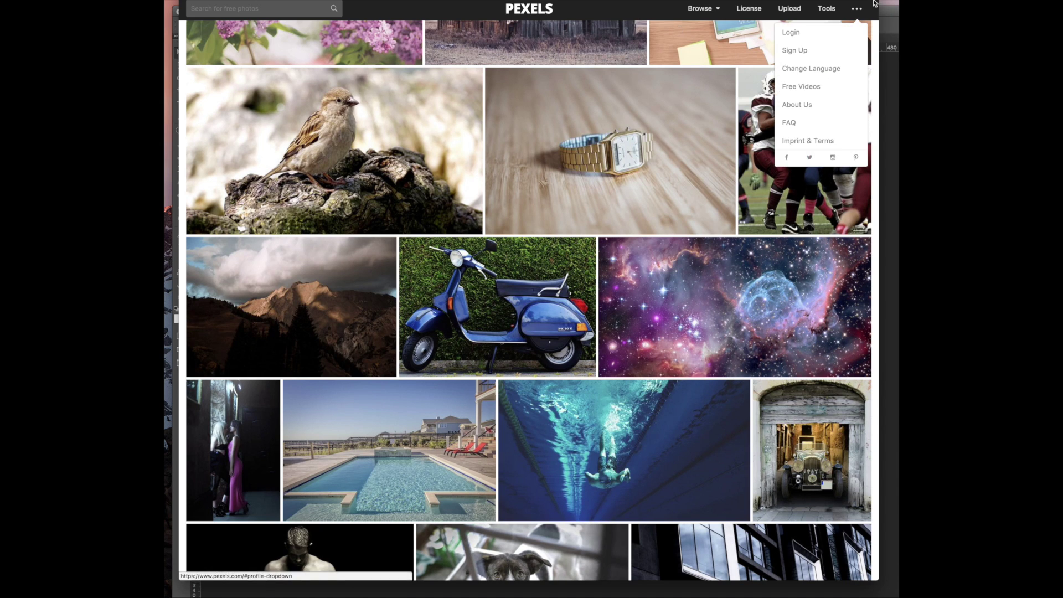
Search 'pexels stock video' in a new tab and browse the Pexels Videos clips
mouse_move(859, 9)
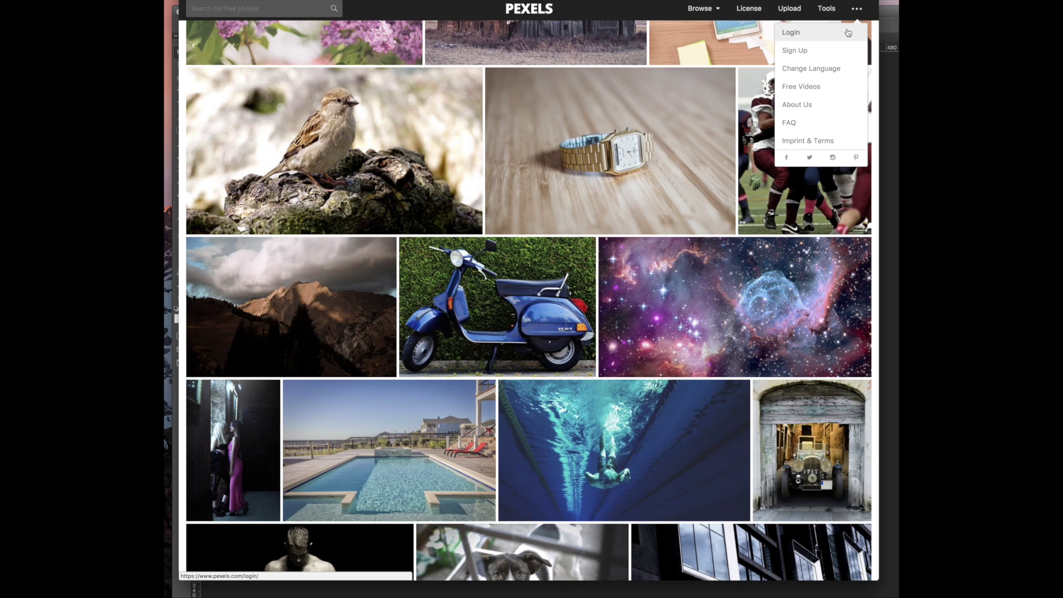
mouse_move(714, 14)
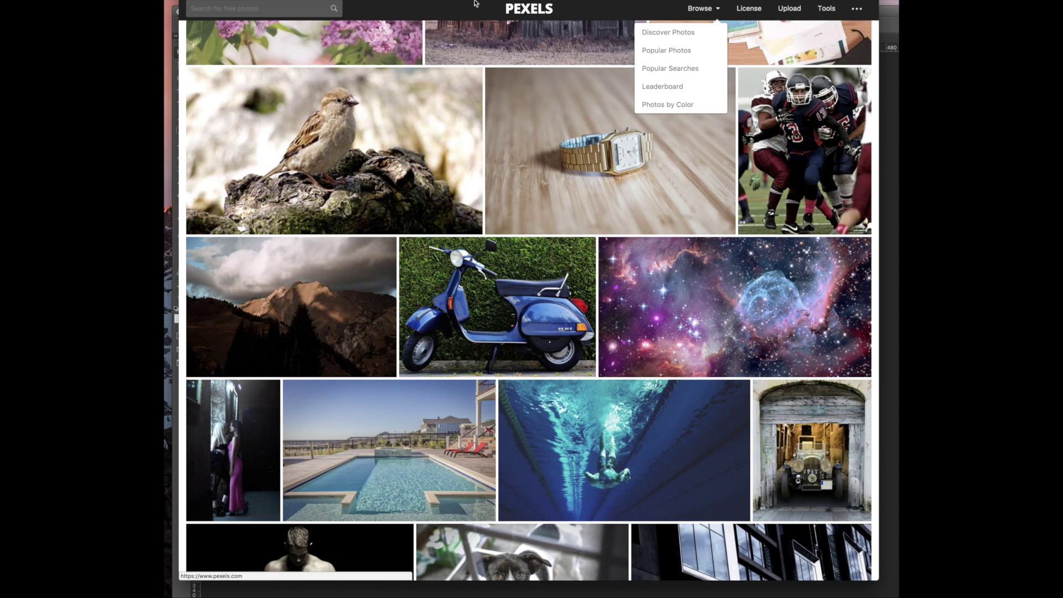
key(super+t)
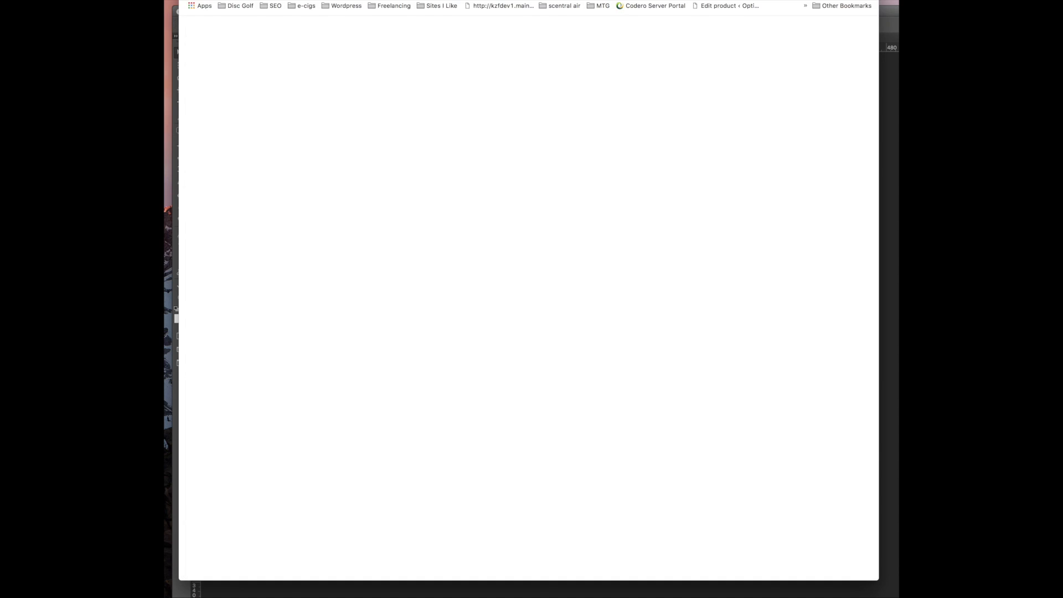
text(pexels st)
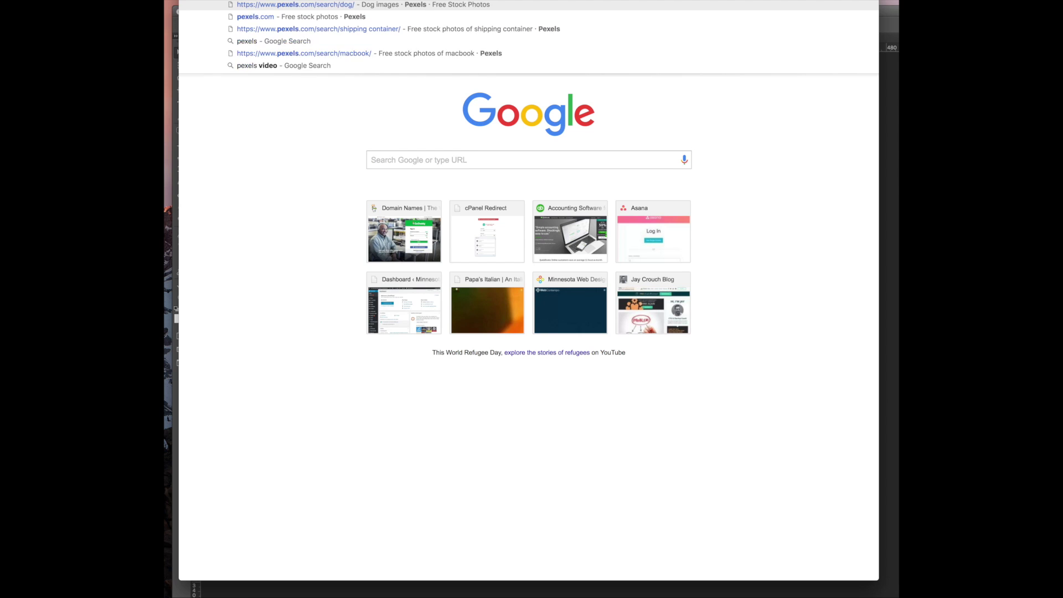
text(ock video)
key(Return)
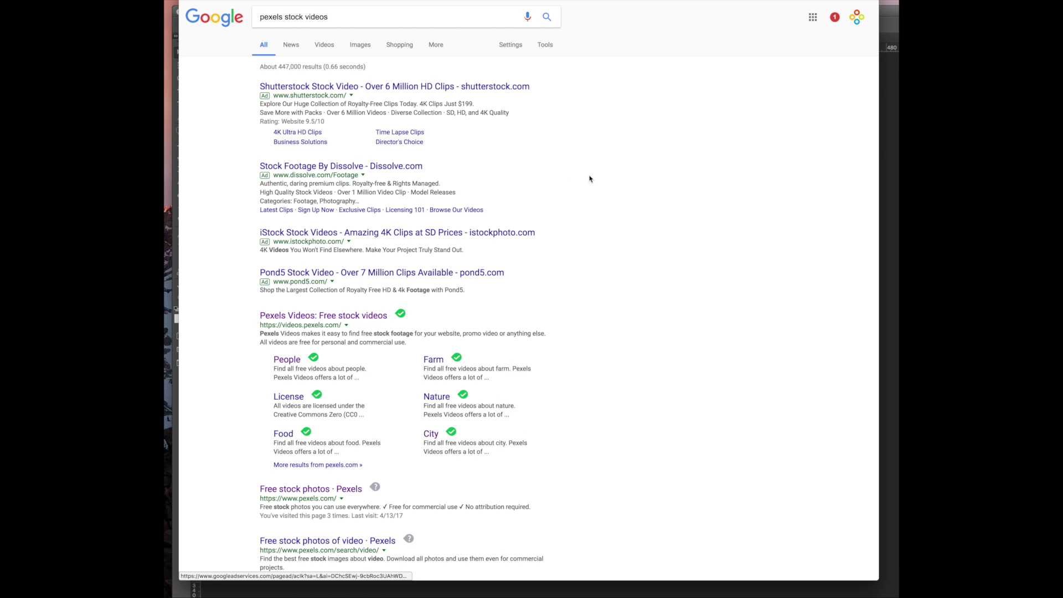
click(342, 317)
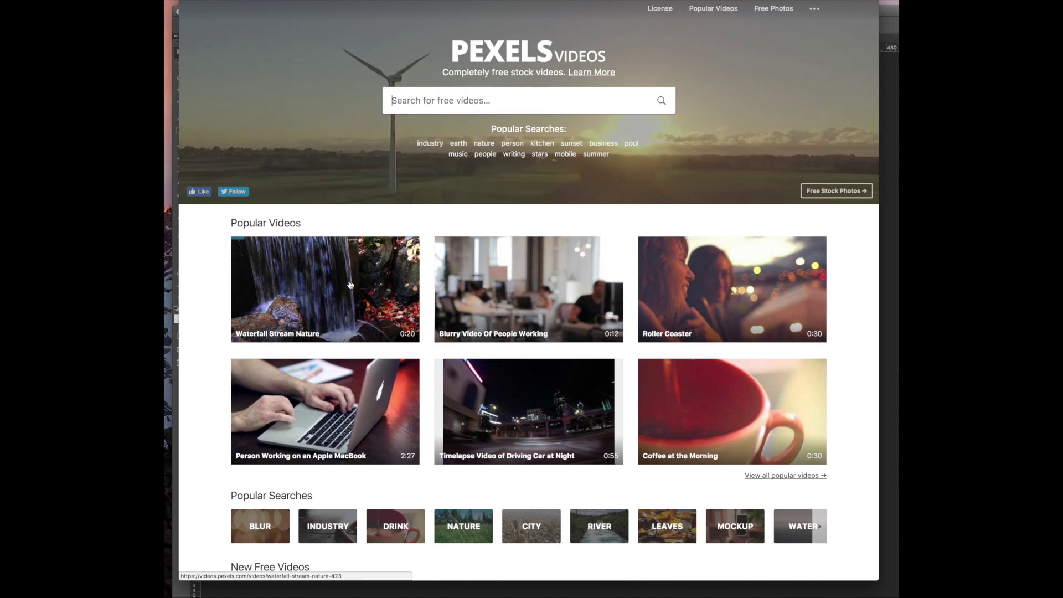
scroll(351, 293, down, 5)
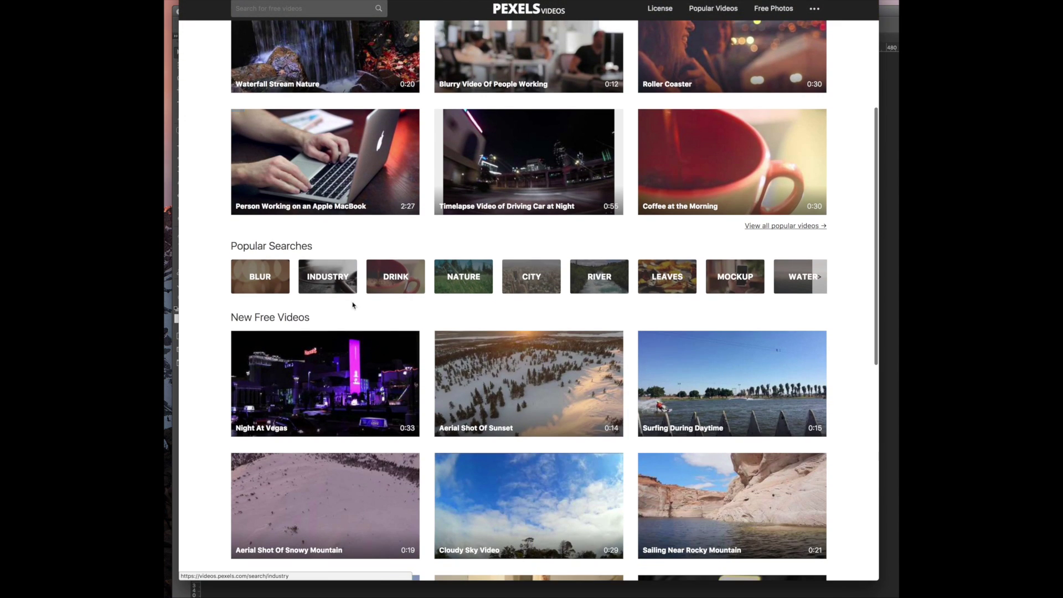
scroll(353, 305, down, 5)
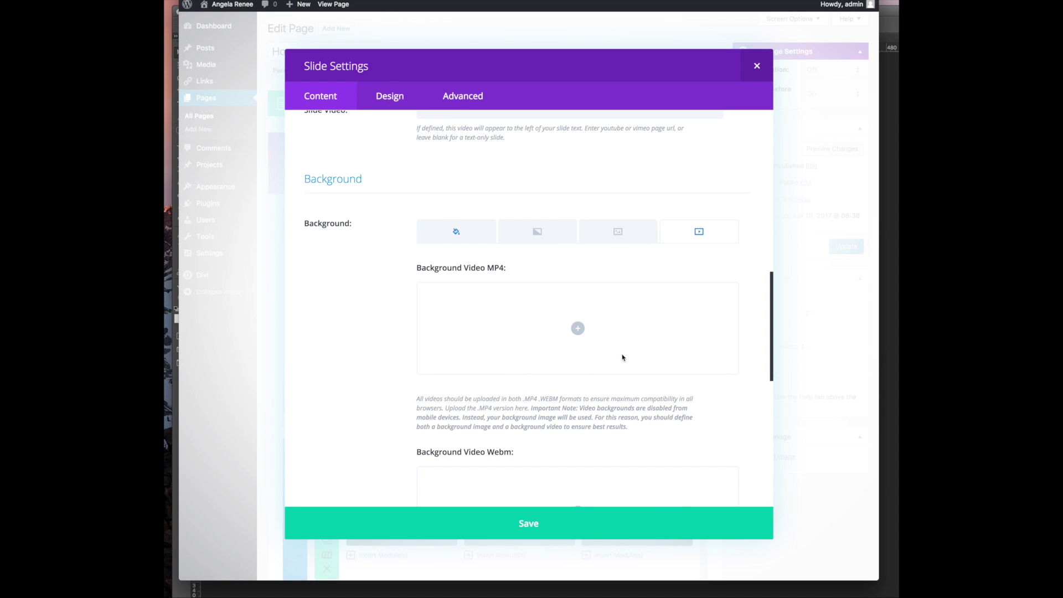
Set clouds-bg.mp4 as the slide's background video, save, and delete the two extra slides
click(577, 328)
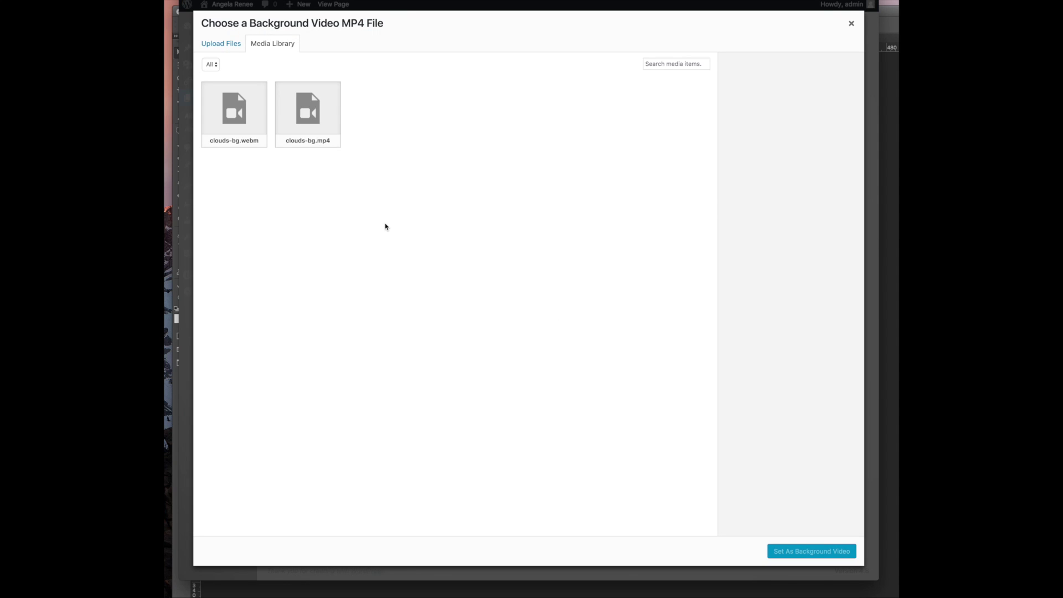
click(251, 122)
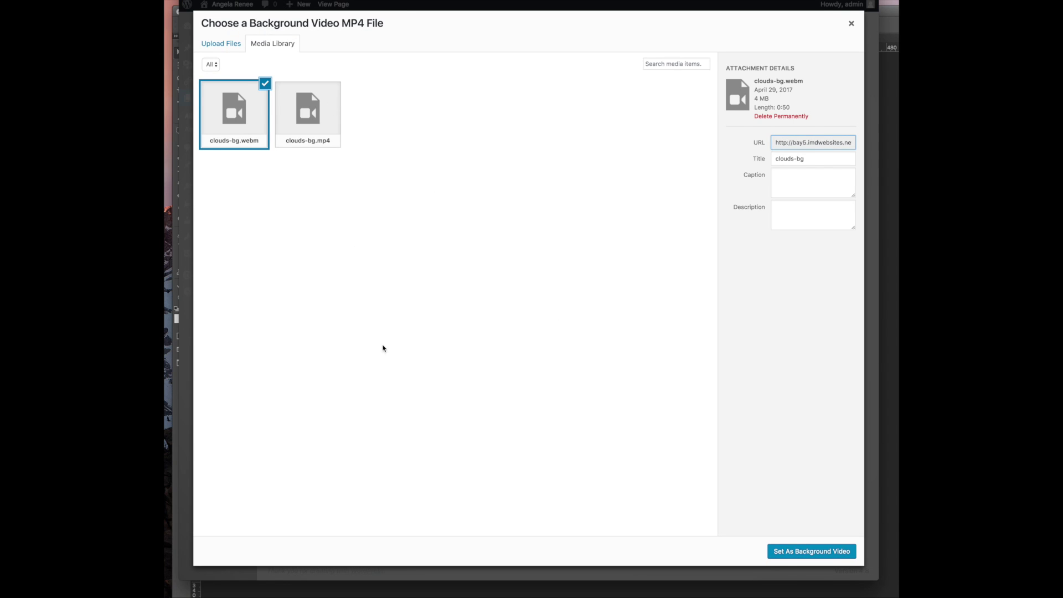
click(331, 138)
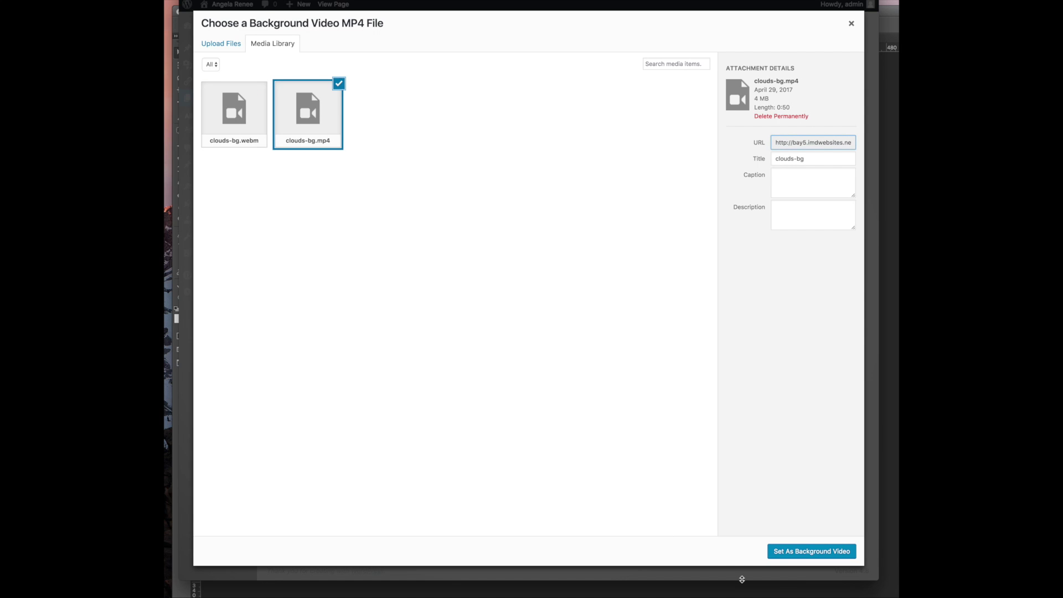
click(800, 550)
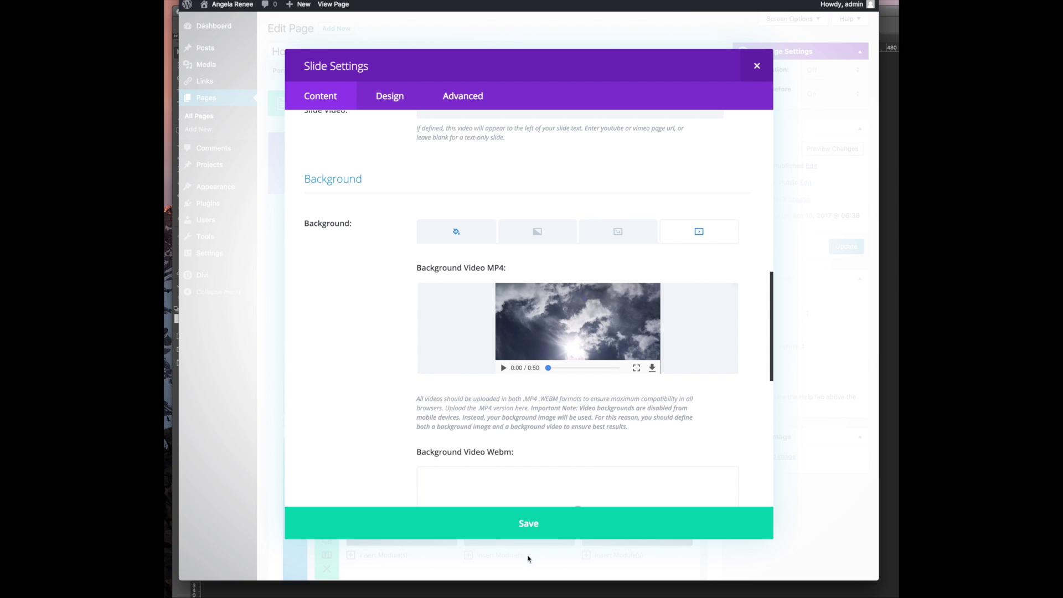
click(550, 525)
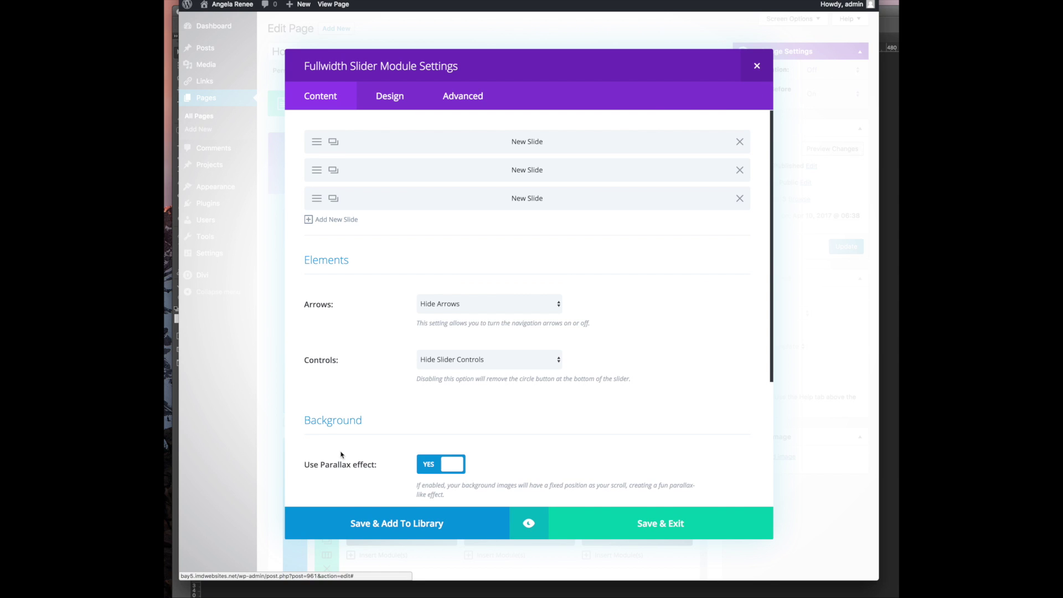
click(739, 170)
click(739, 171)
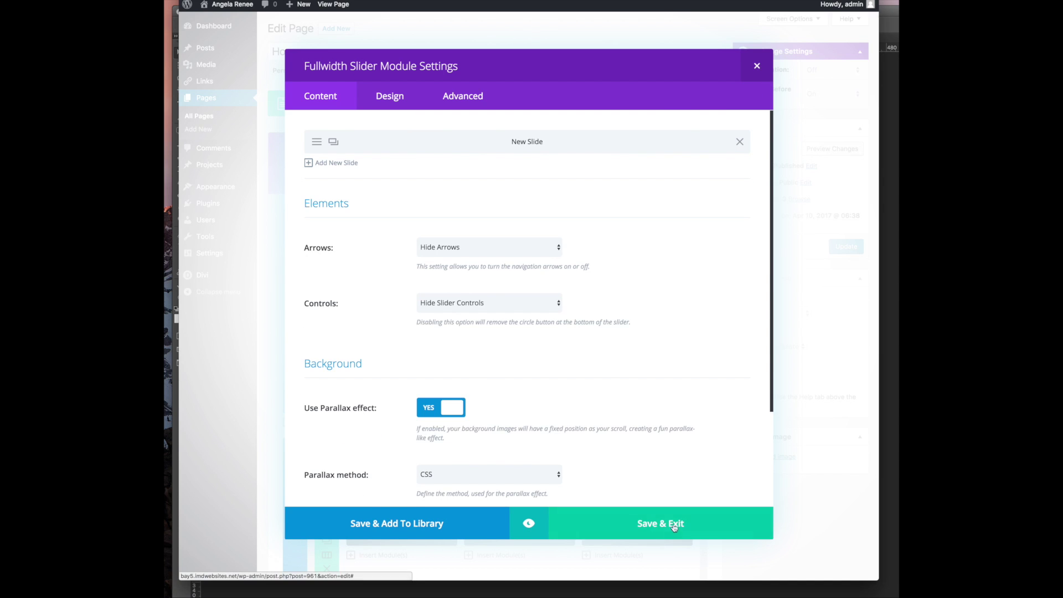
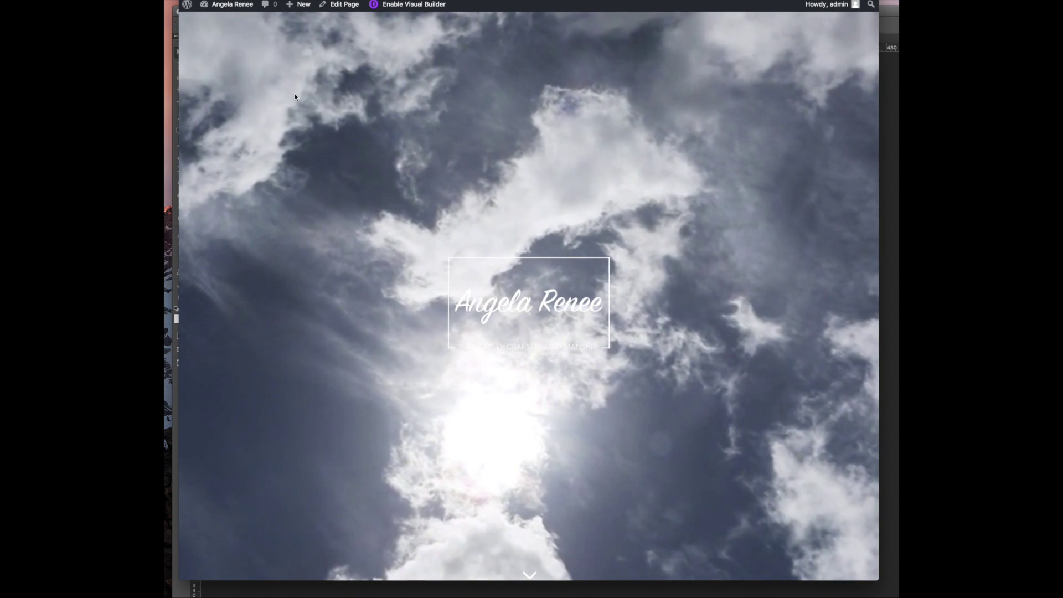
Scroll through the live cloud-slider homepage, then return to the Homepage's Divi Builder tab
scroll(294, 141, down, 6)
scroll(298, 145, down, 15)
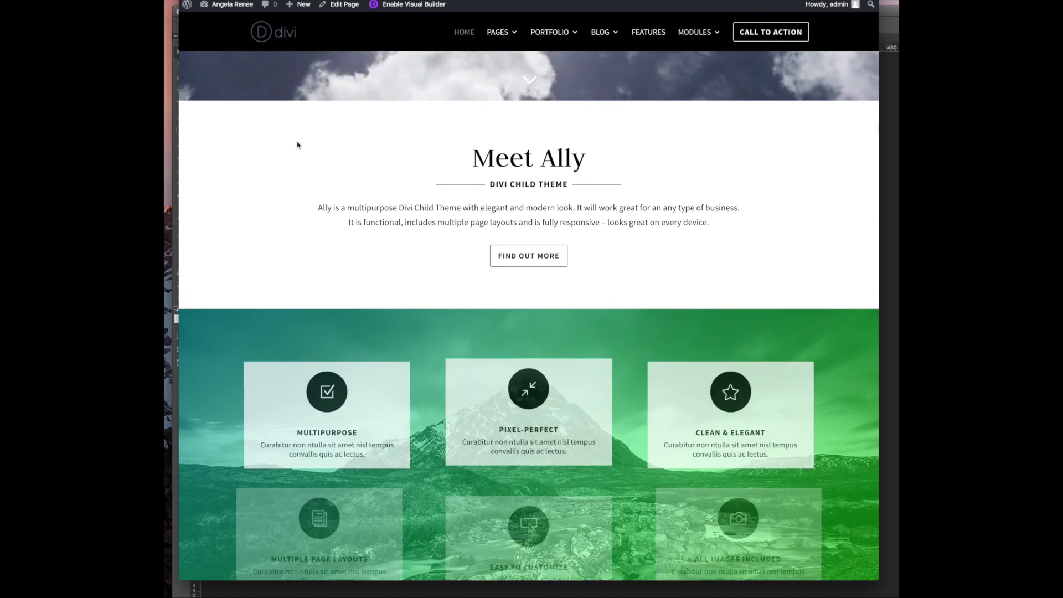
scroll(298, 146, down, 5)
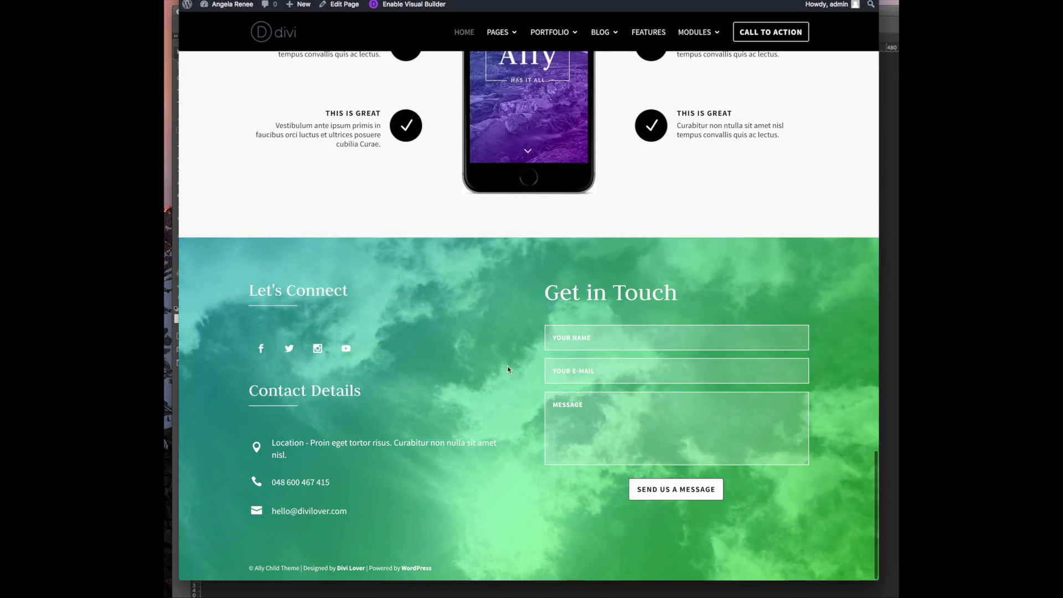
scroll(469, 310, up, 20)
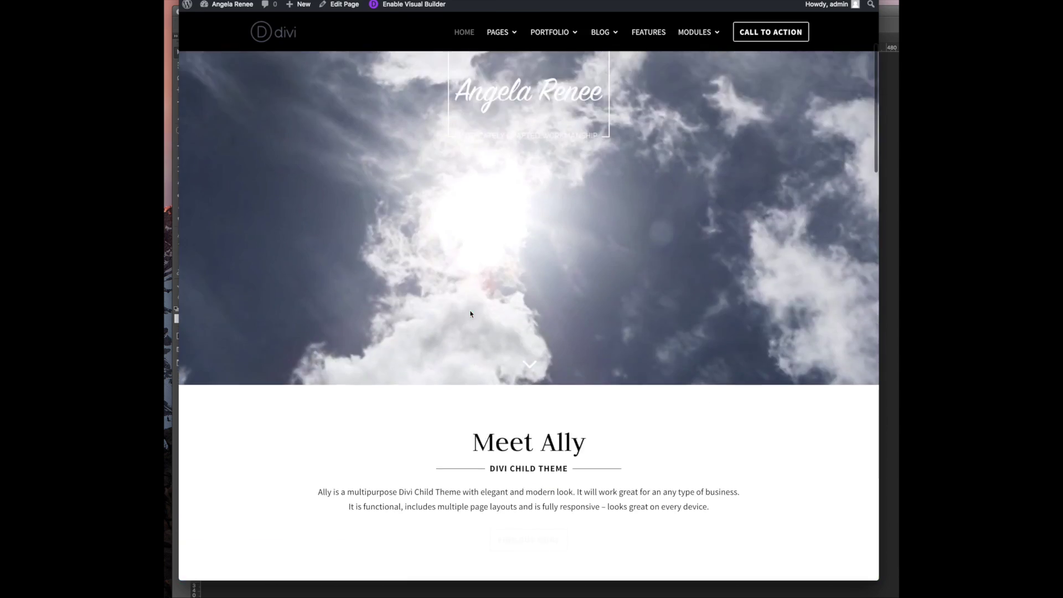
key(ctrl+Tab)
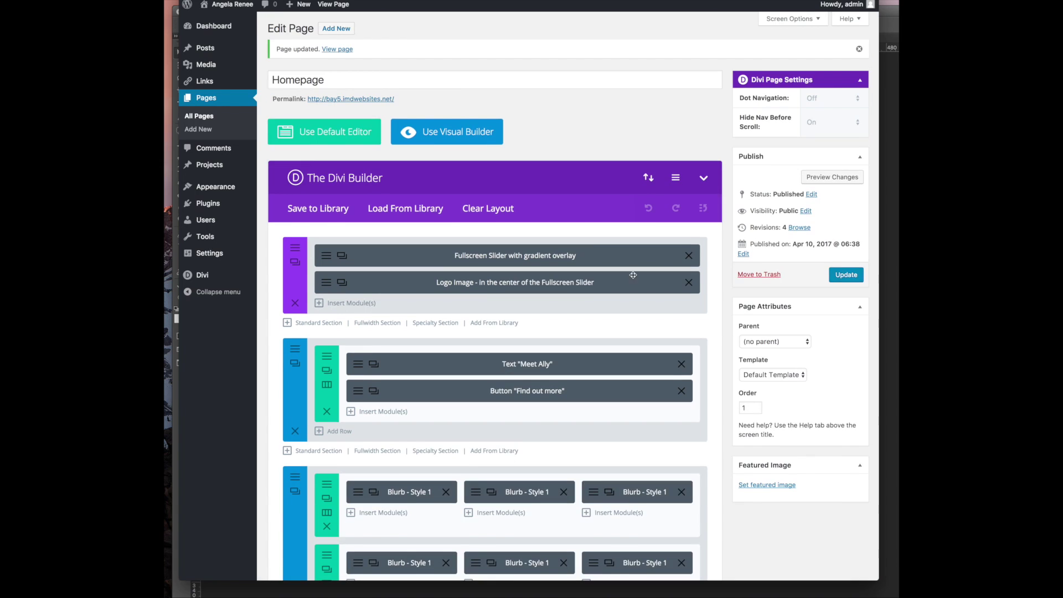
click(337, 256)
scroll(470, 333, down, 1)
scroll(470, 332, down, 4)
scroll(470, 329, up, 5)
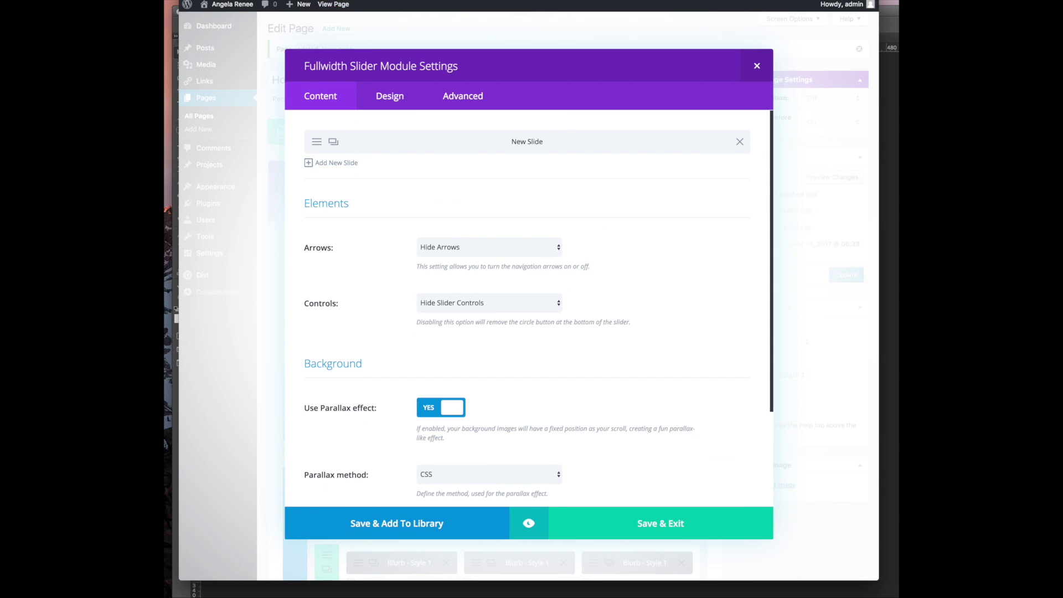
click(387, 94)
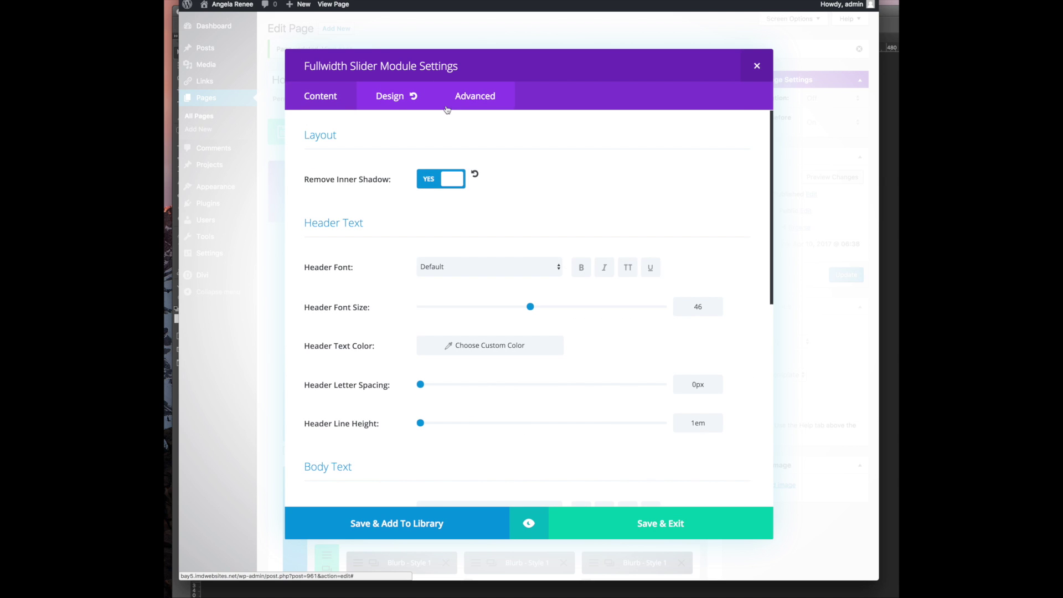
click(499, 102)
click(320, 95)
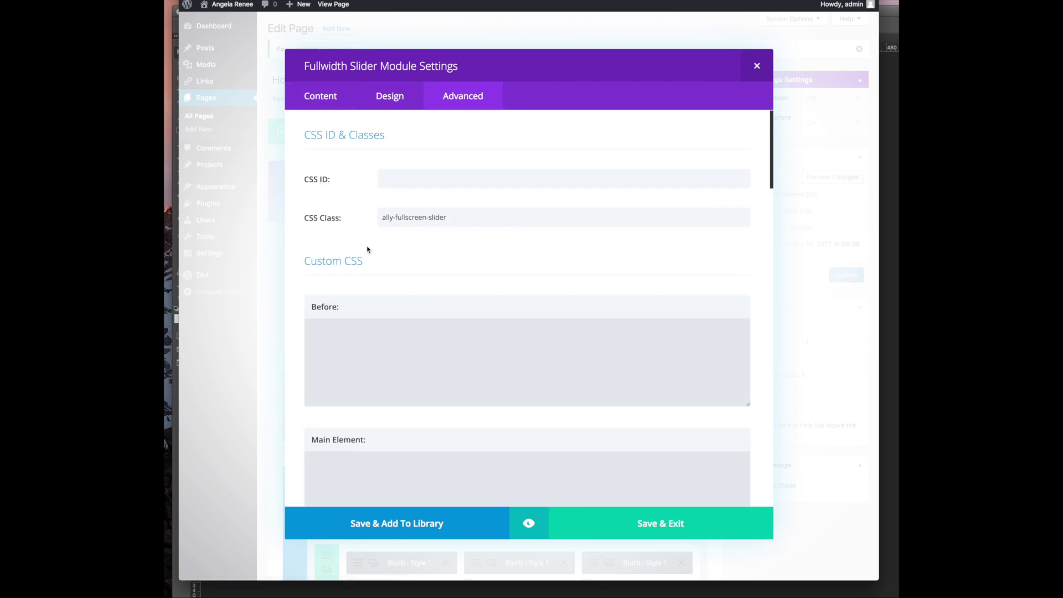
drag(470, 220, 344, 223)
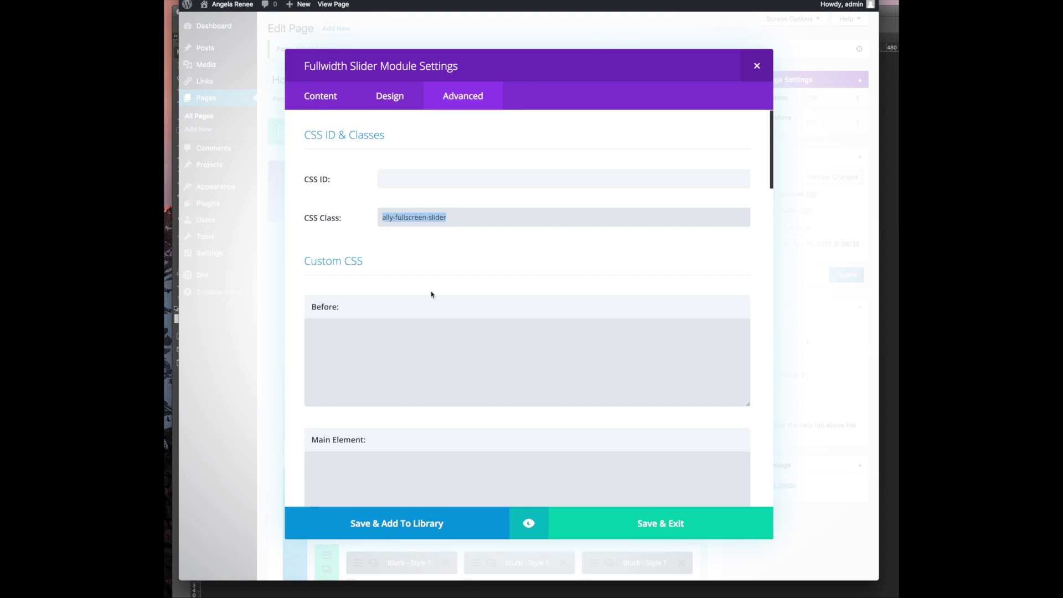
click(305, 104)
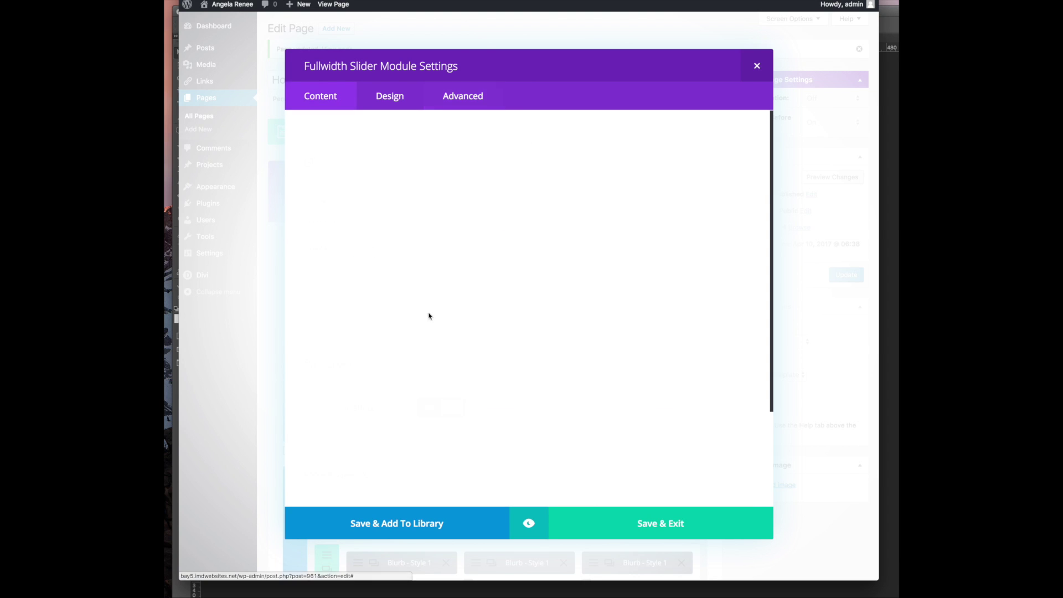
scroll(503, 348, down, 3)
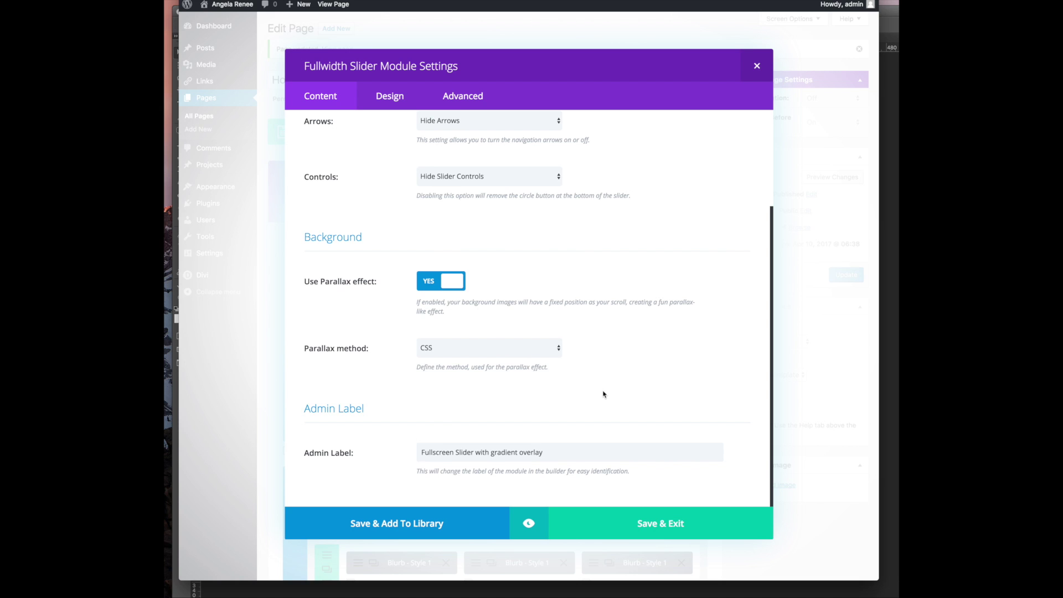
scroll(615, 375, up, 3)
scroll(615, 372, down, 3)
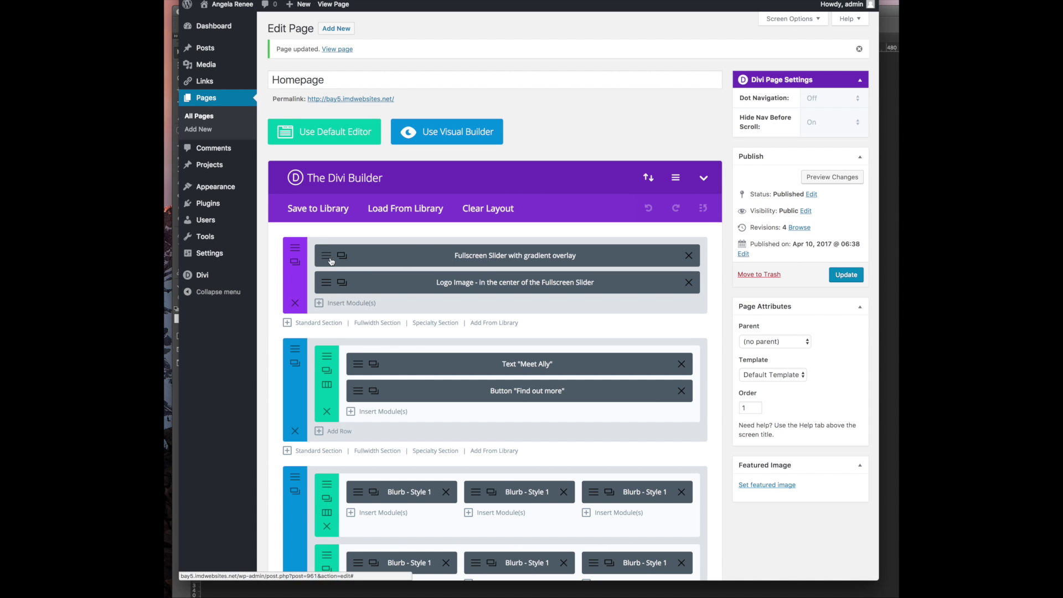
In the fullscreen slider's only slide, delete the cloud background video
click(340, 257)
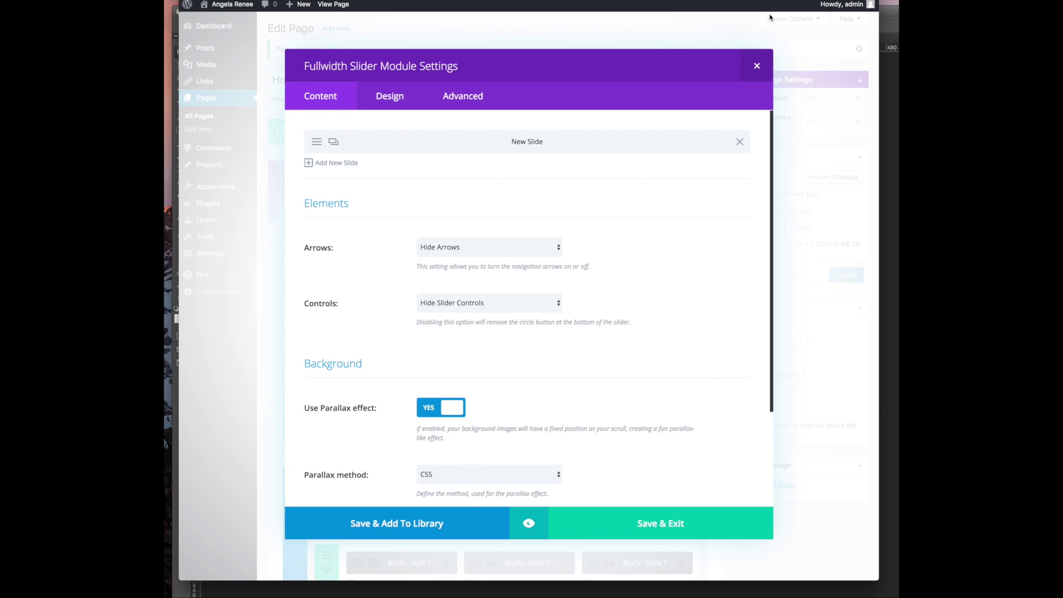
click(757, 65)
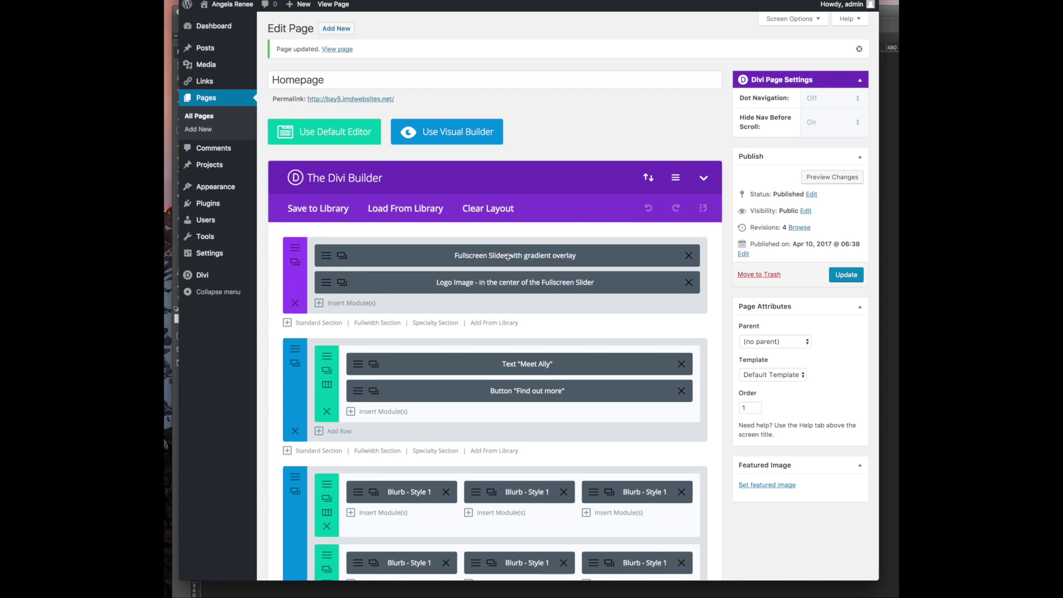
click(326, 259)
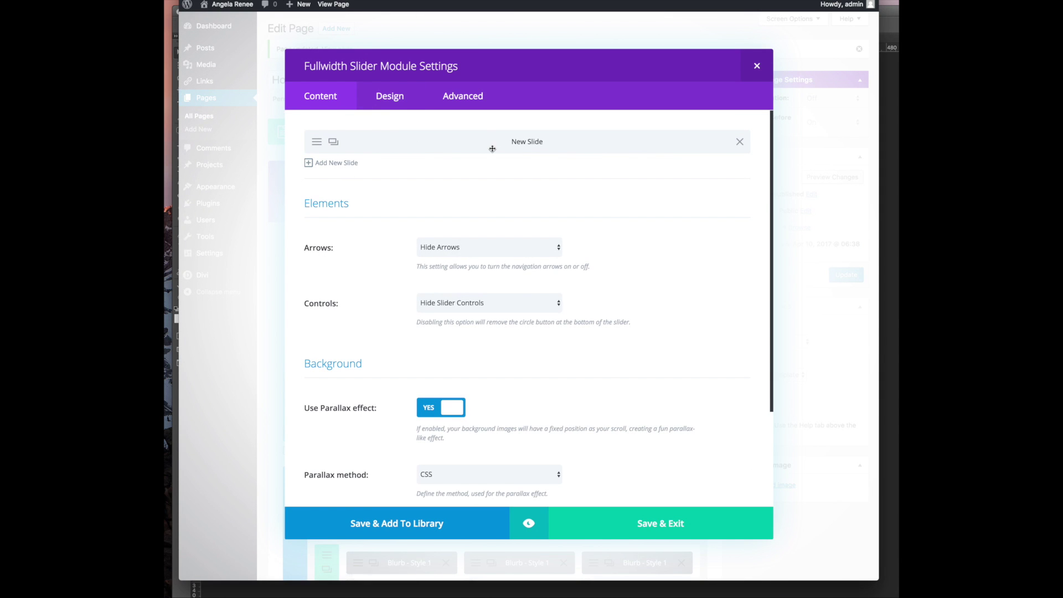
click(311, 148)
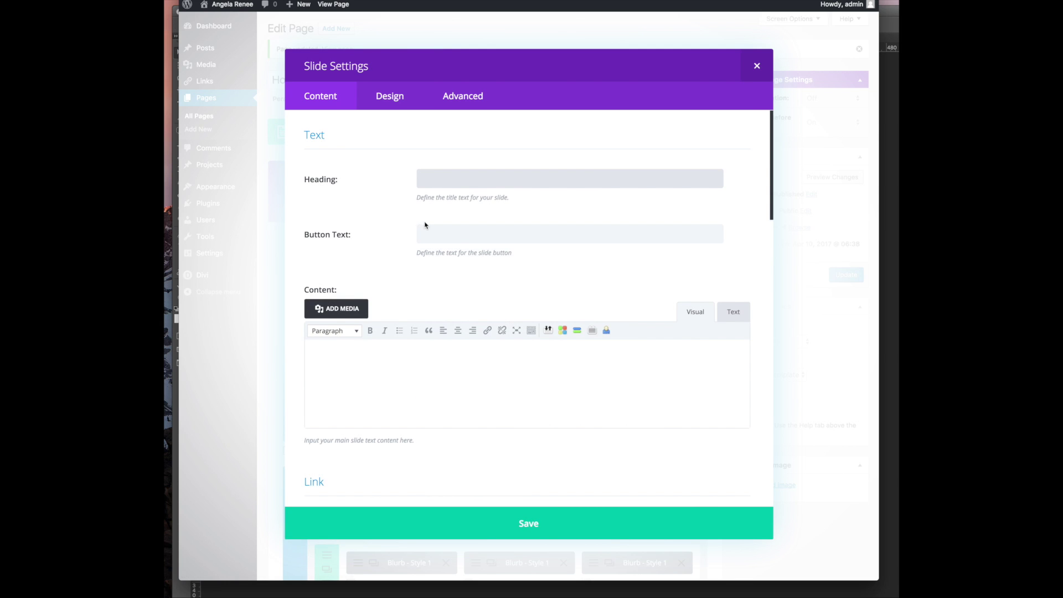
scroll(429, 371, down, 10)
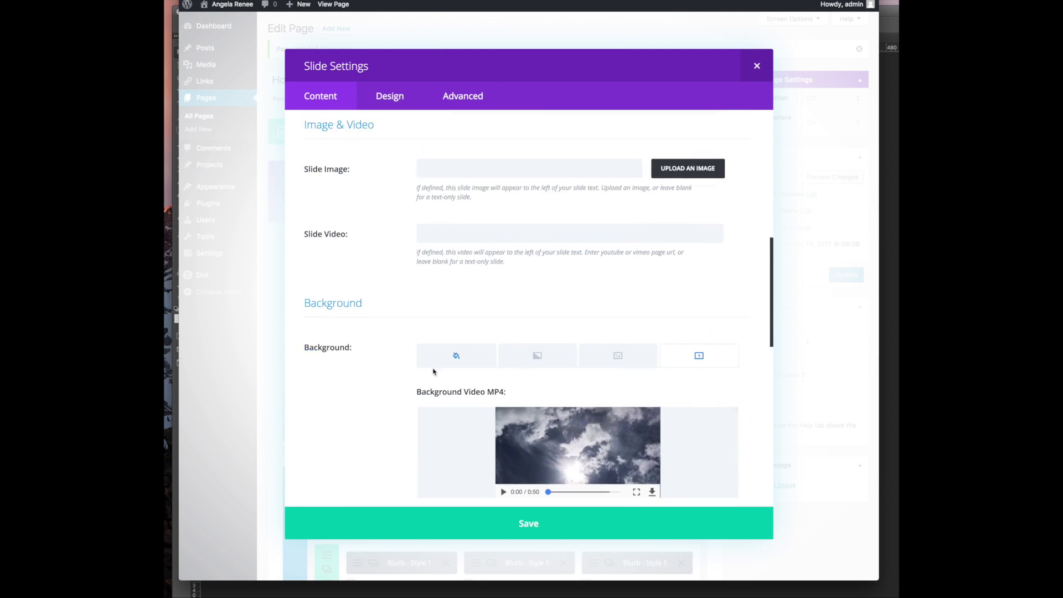
click(724, 299)
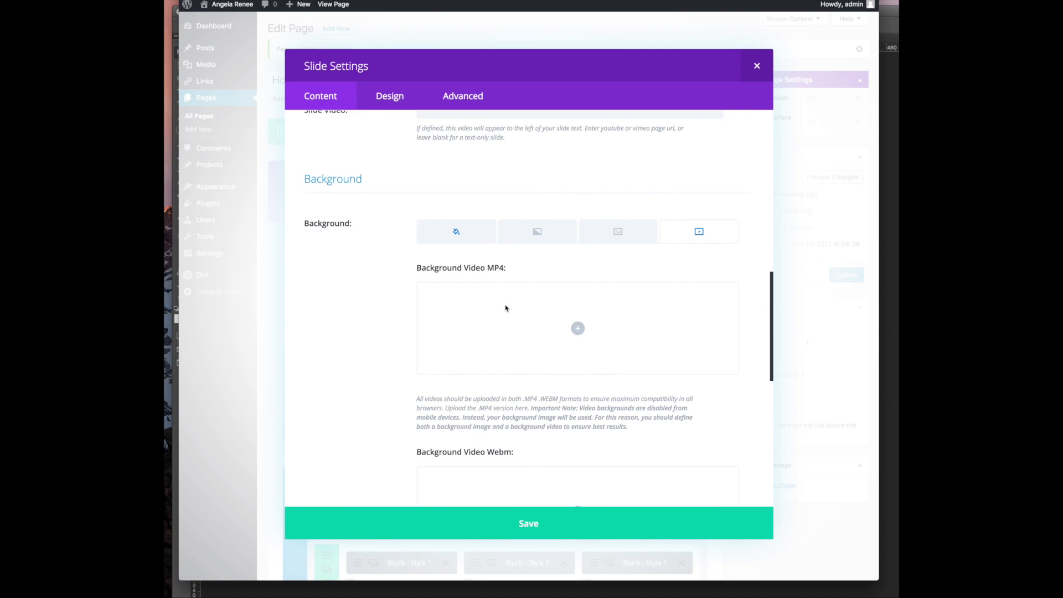
Set the bag-on-table photo as the slide's background image and save the slider
click(577, 328)
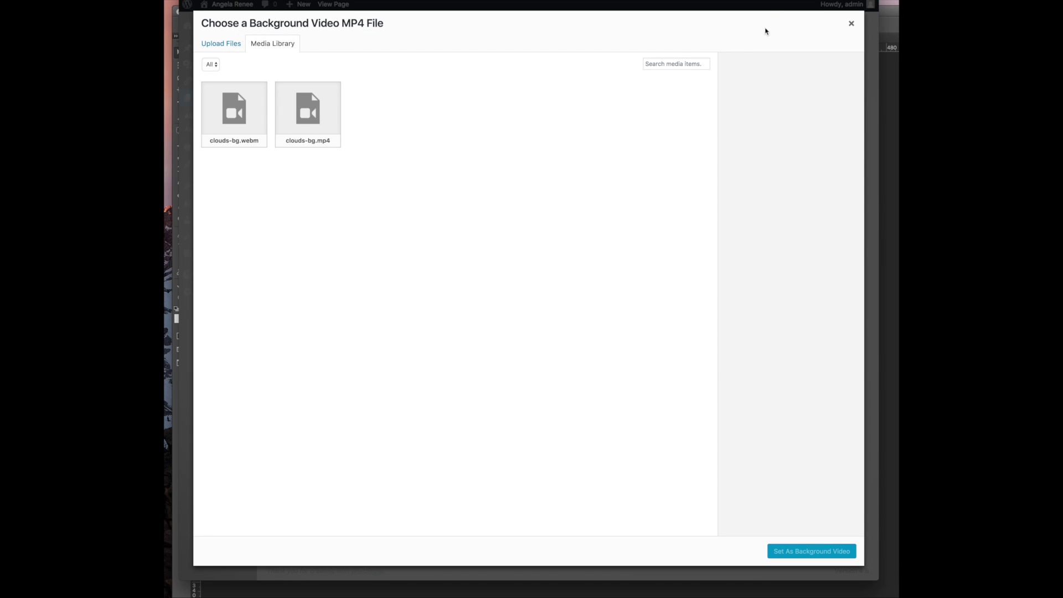
click(852, 25)
click(632, 240)
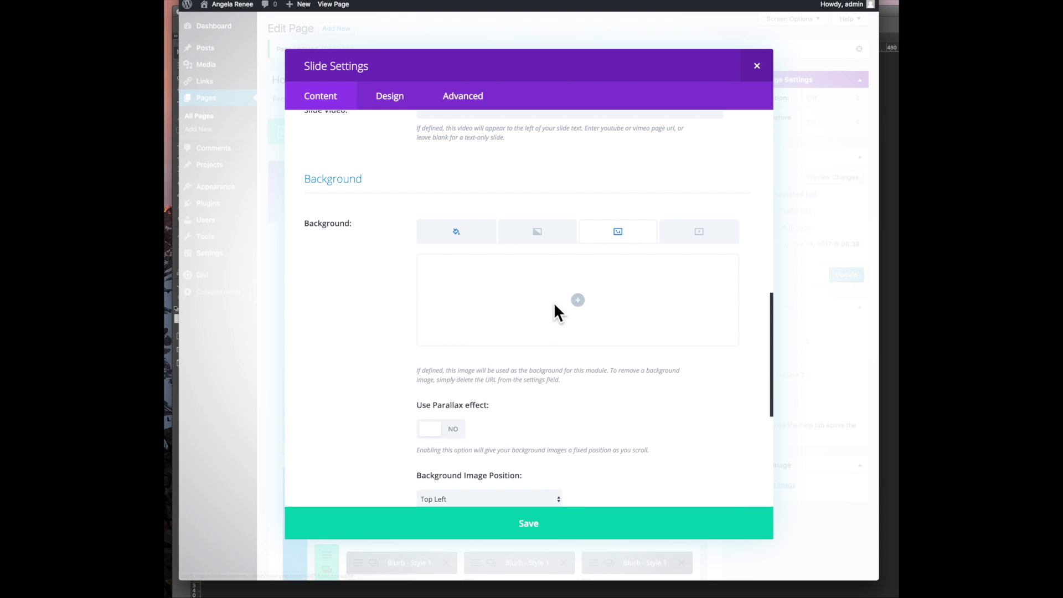
click(577, 300)
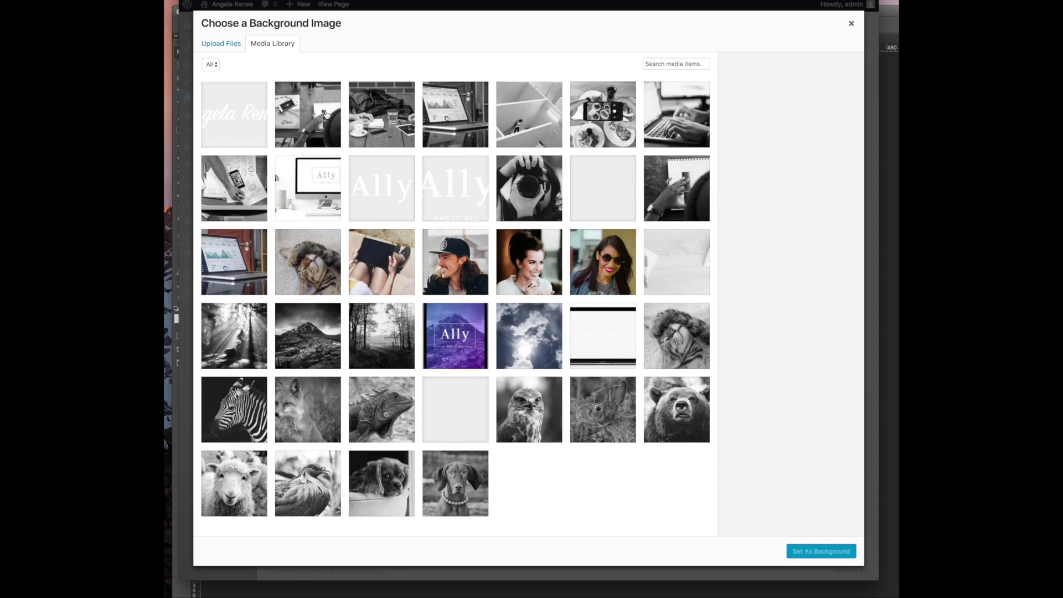
click(372, 116)
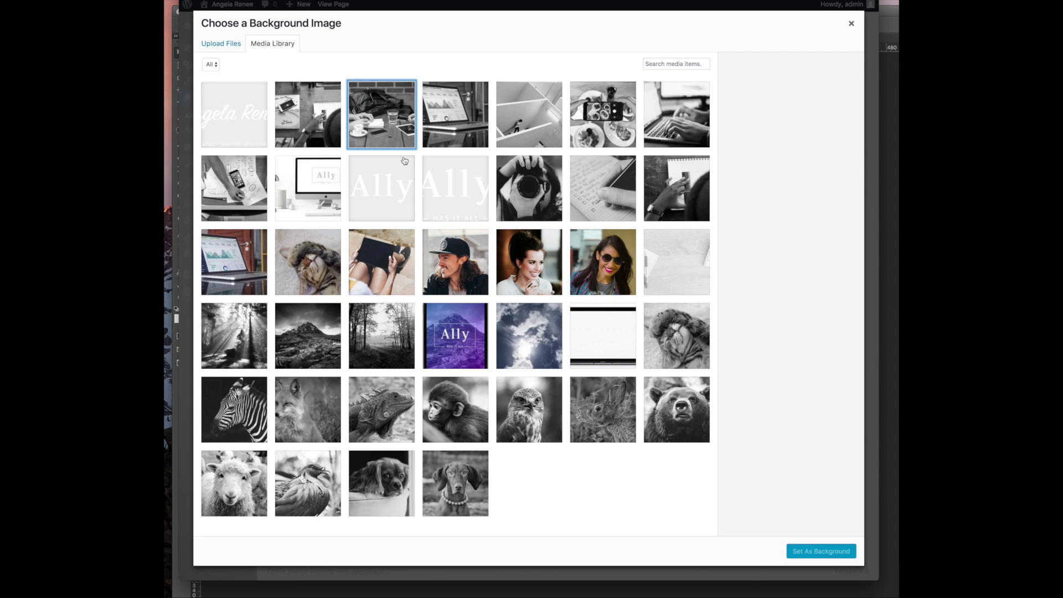
click(804, 550)
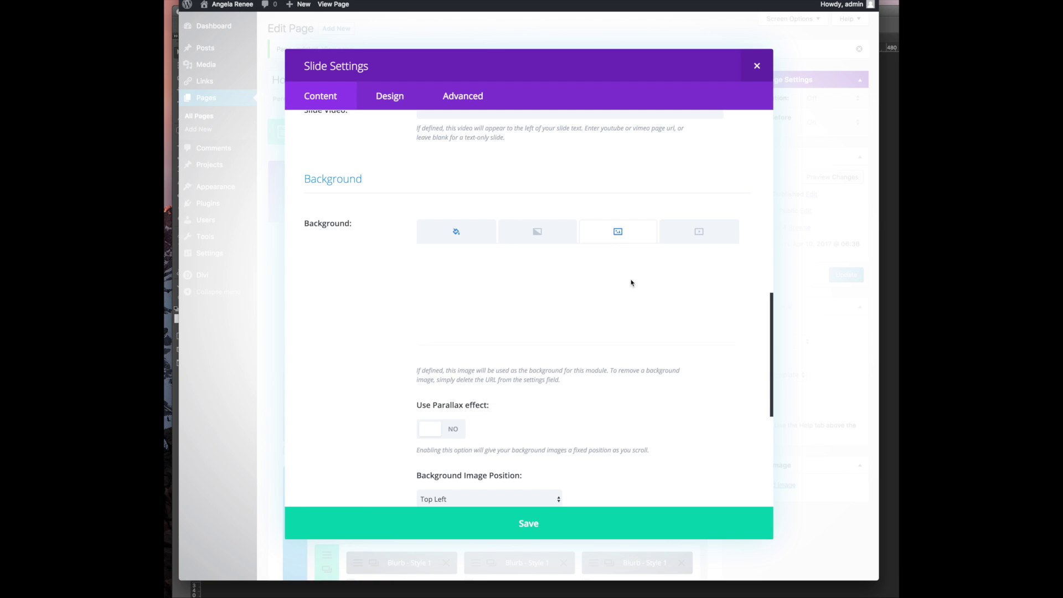
click(573, 532)
click(563, 524)
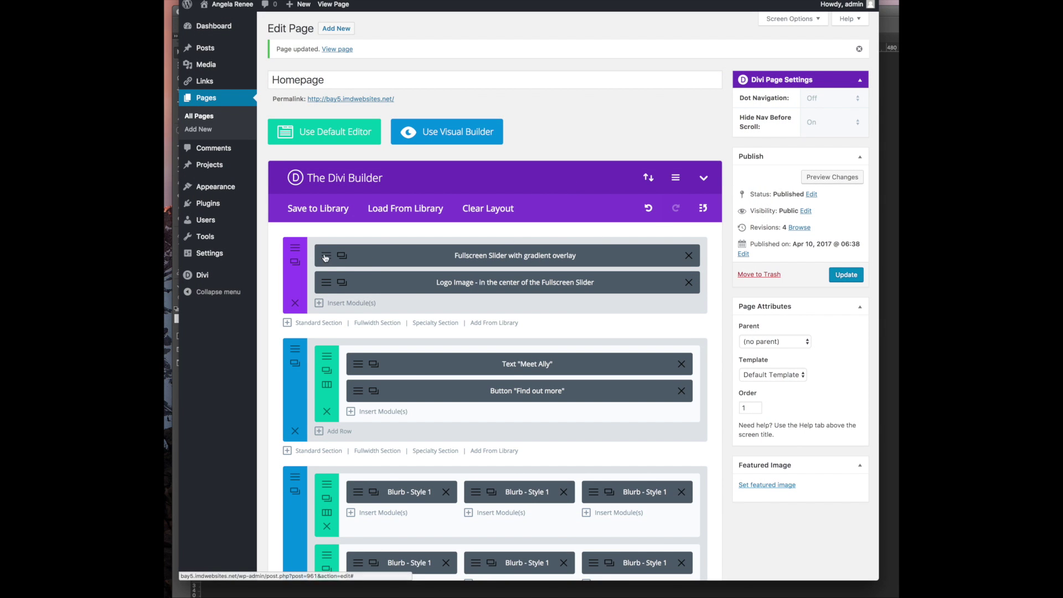
Re-save the slider settings and Update the Homepage
click(366, 270)
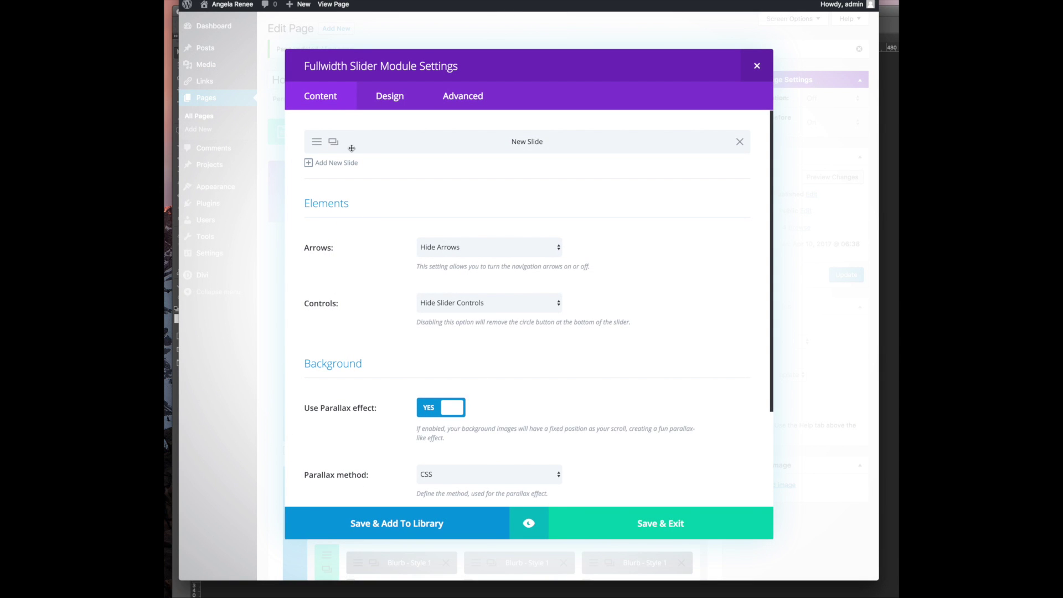
scroll(540, 351, down, 10)
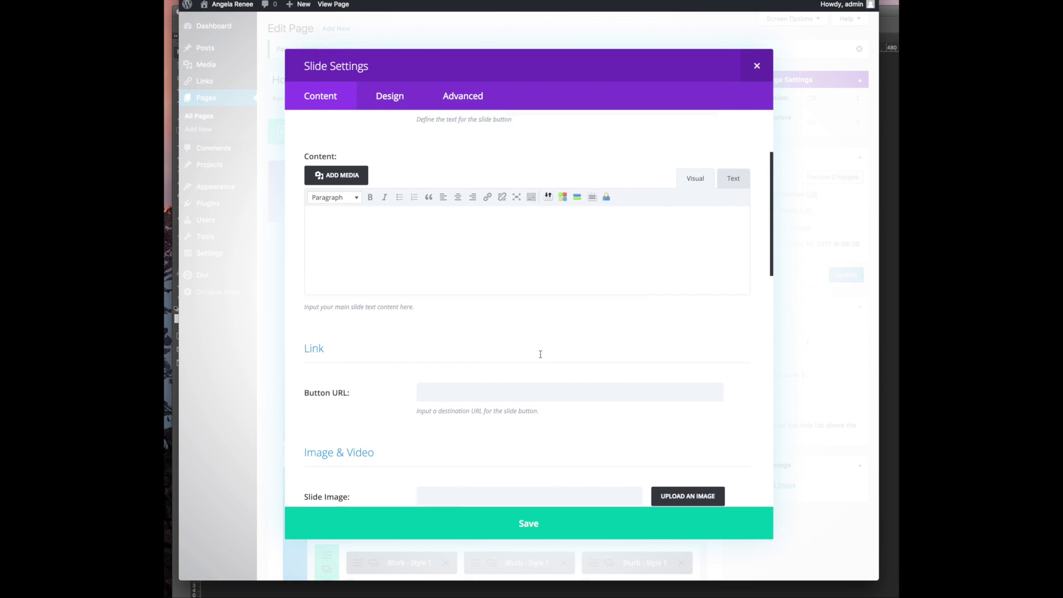
scroll(482, 376, up, 10)
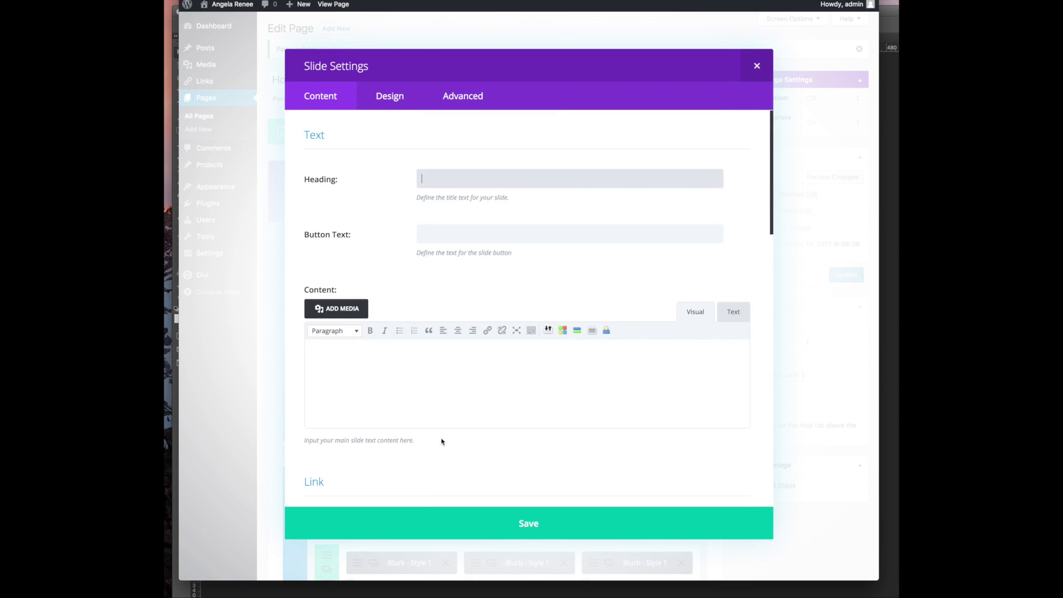
click(480, 521)
click(577, 509)
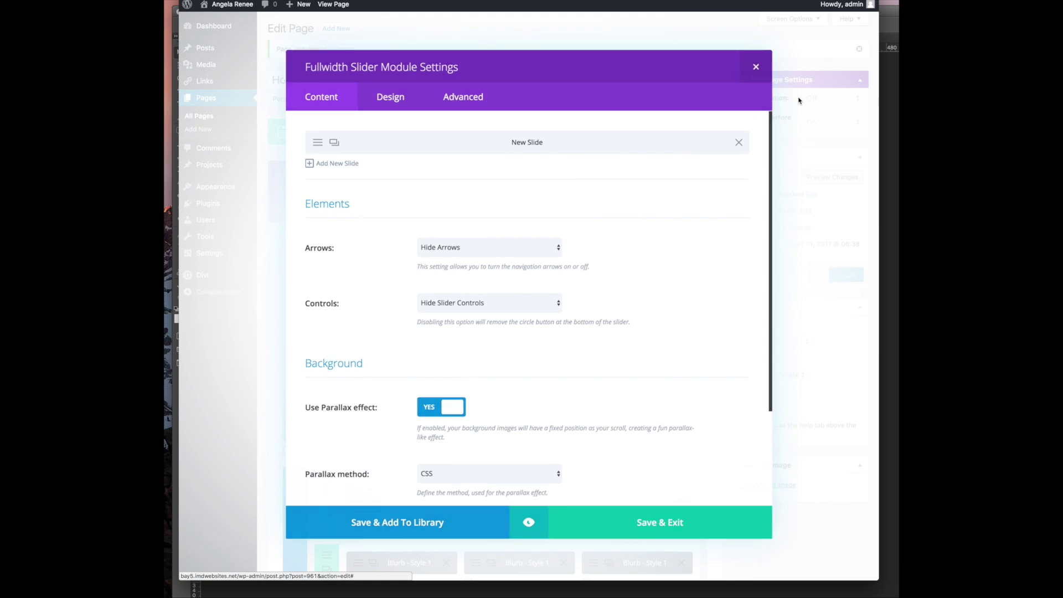
click(853, 277)
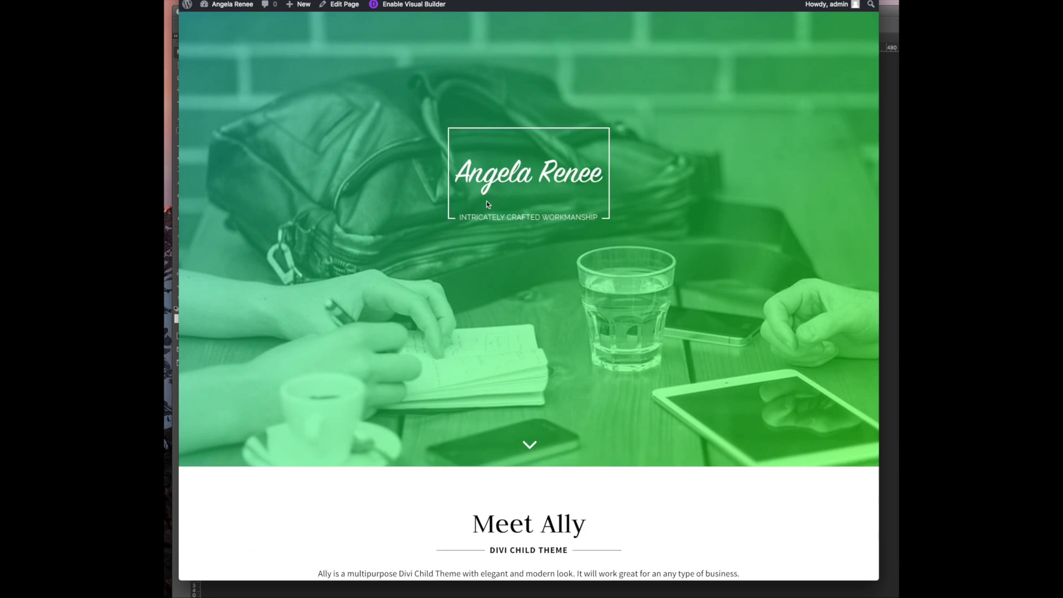
Preview the green desk-photo hero and the Meet Ally section, then go to the Pexels tab
scroll(487, 206, down, 3)
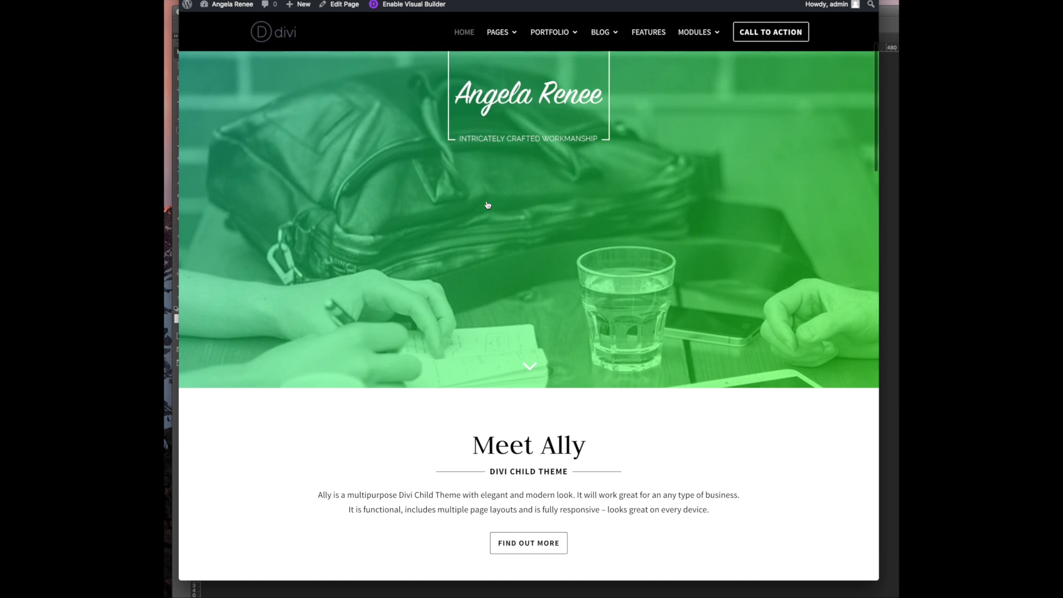
scroll(485, 205, up, 3)
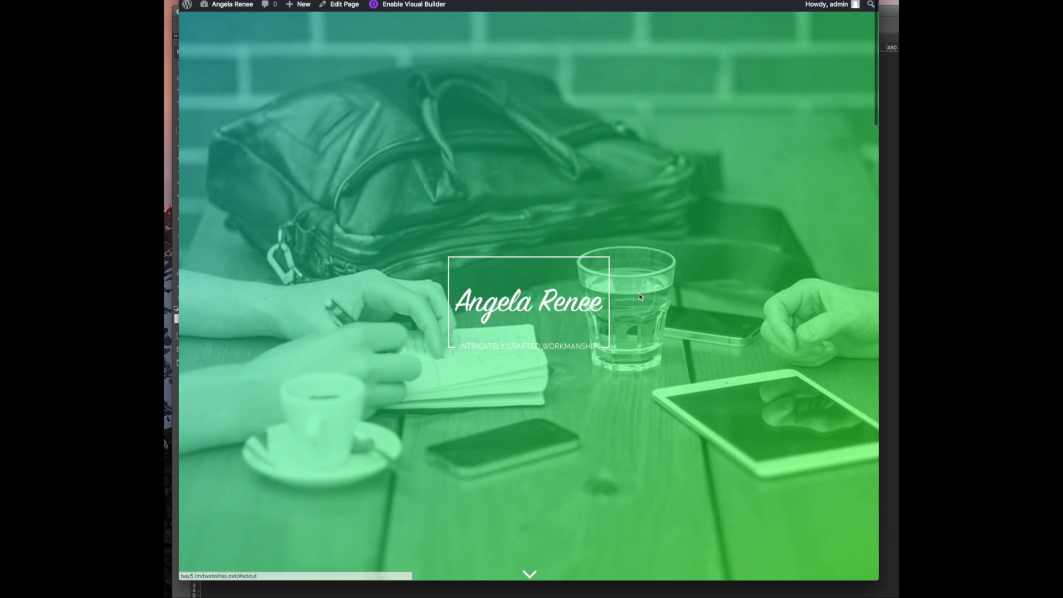
click(588, 357)
scroll(431, 228, up, 3)
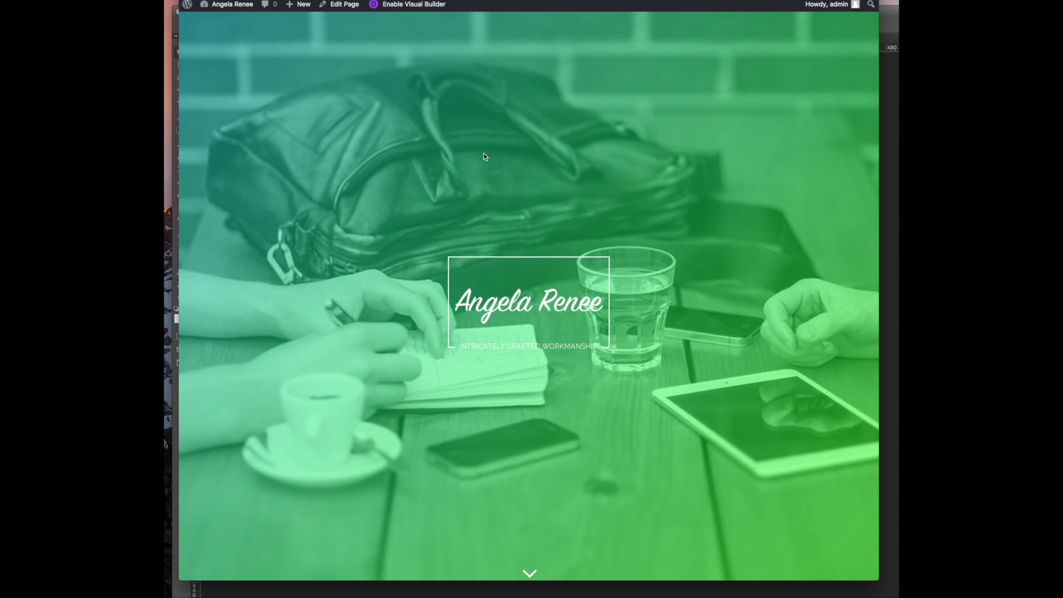
scroll(483, 153, down, 5)
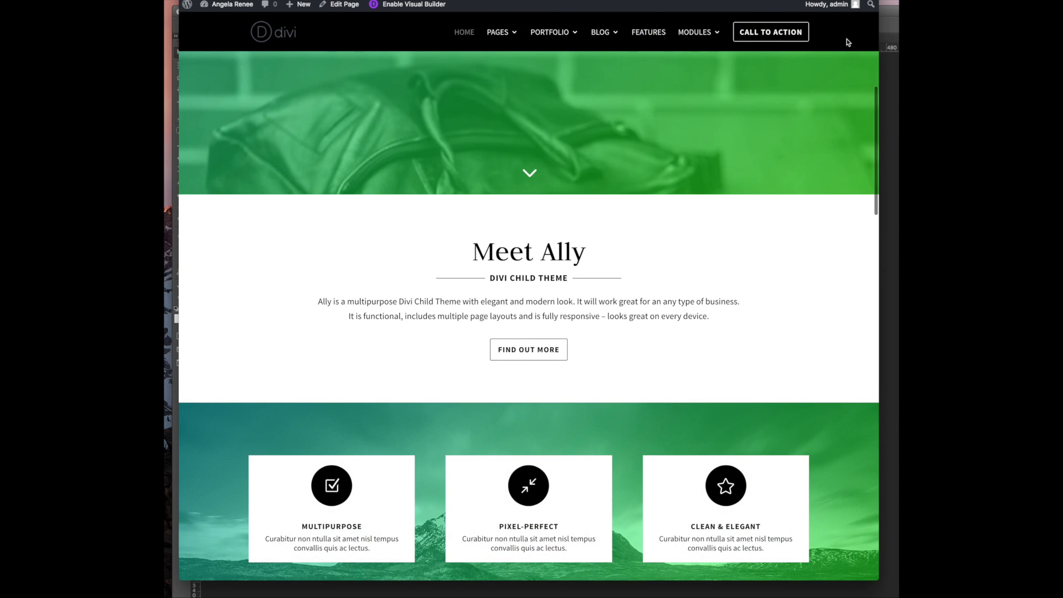
scroll(649, 240, up, 5)
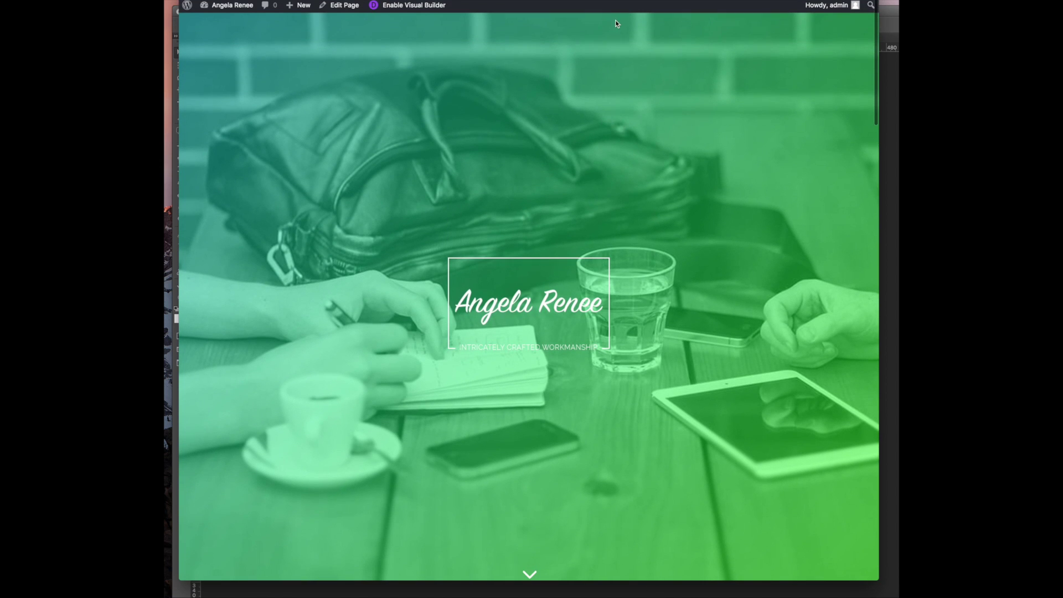
scroll(611, 396, down, 3)
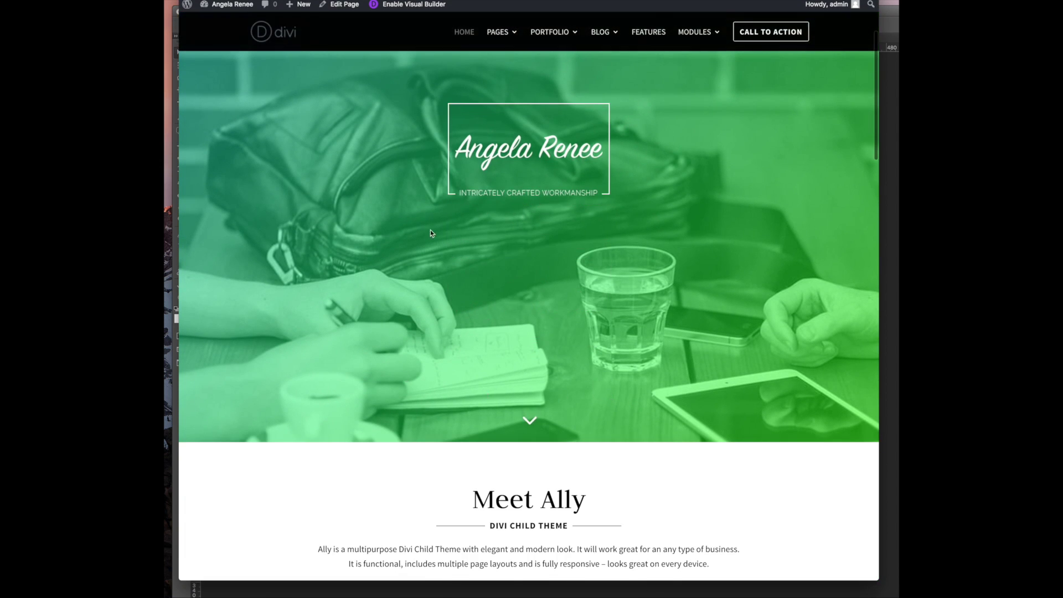
scroll(364, 286, up, 3)
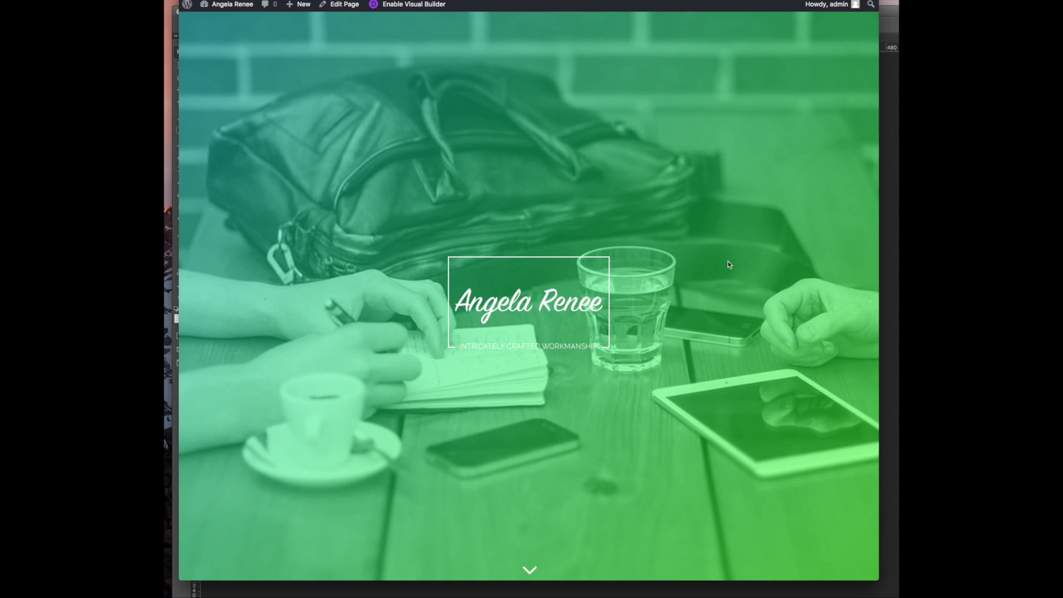
key(ctrl+Tab)
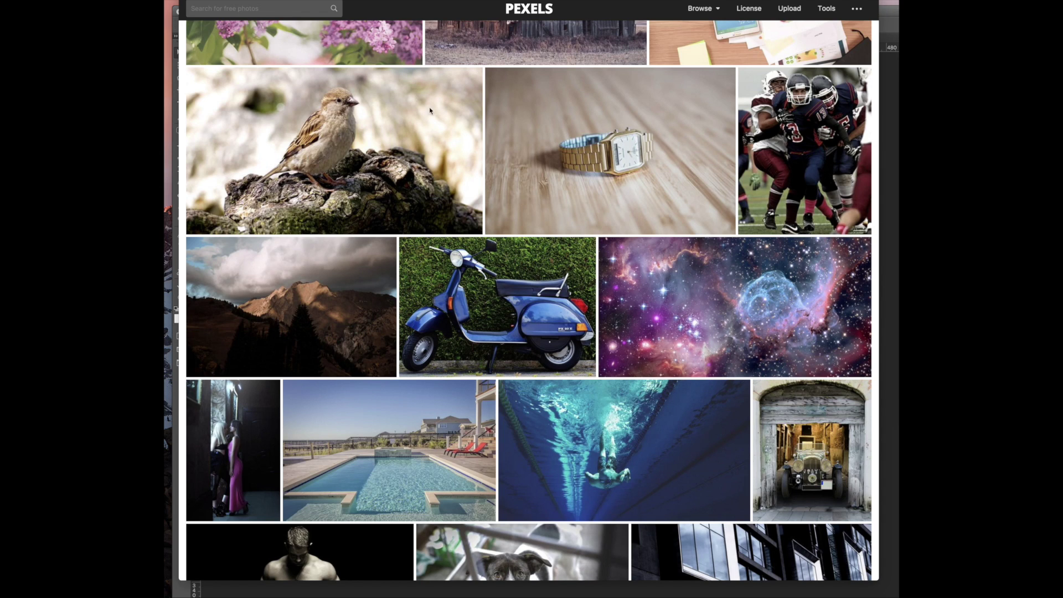
Search Pexels for 'inspiration' and scroll through the results
scroll(343, 175, up, 20)
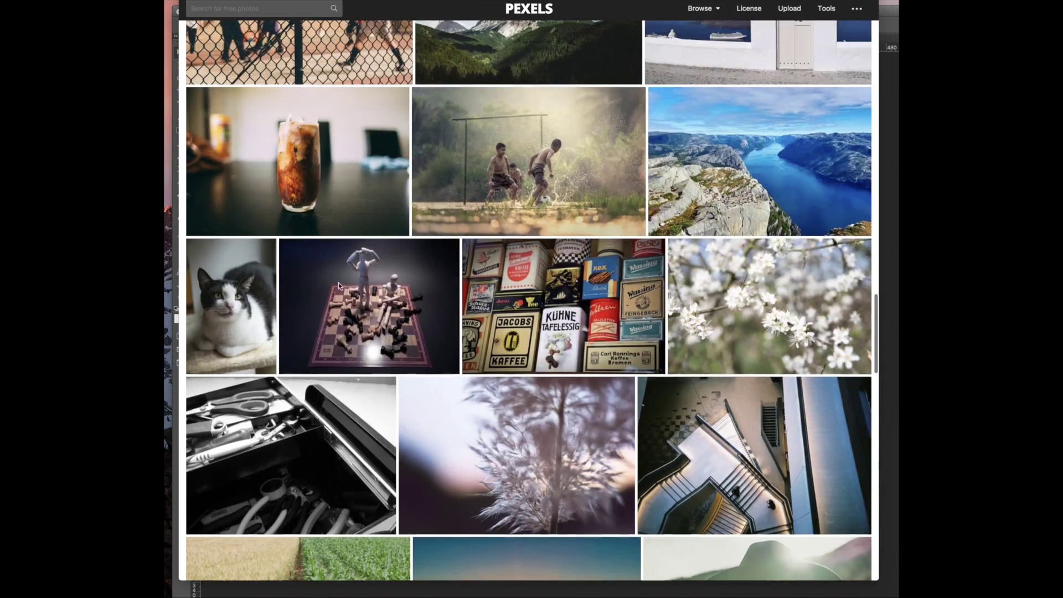
scroll(342, 283, up, 15)
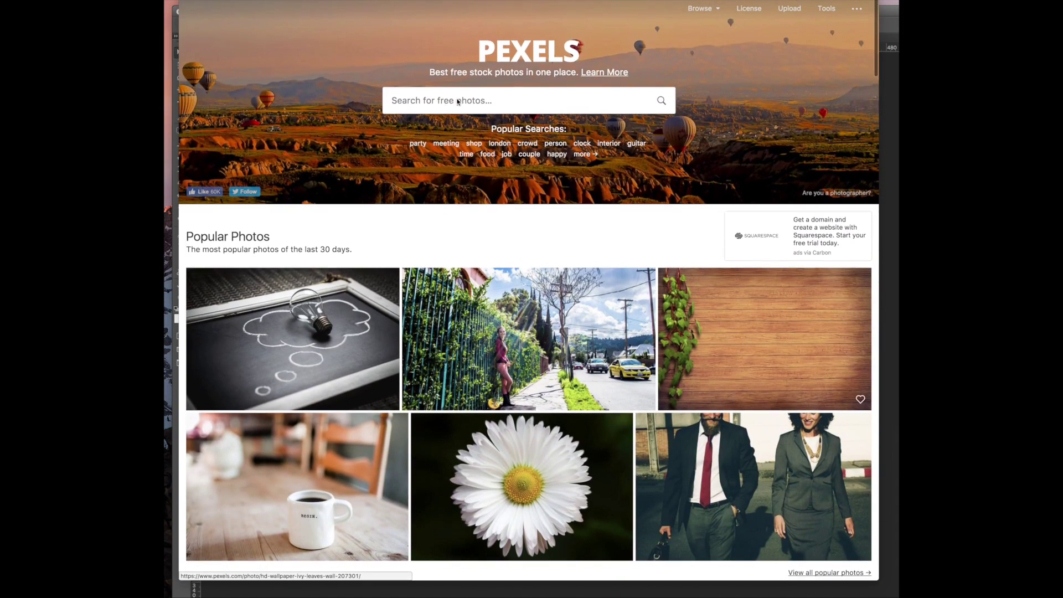
click(454, 100)
text(inspira)
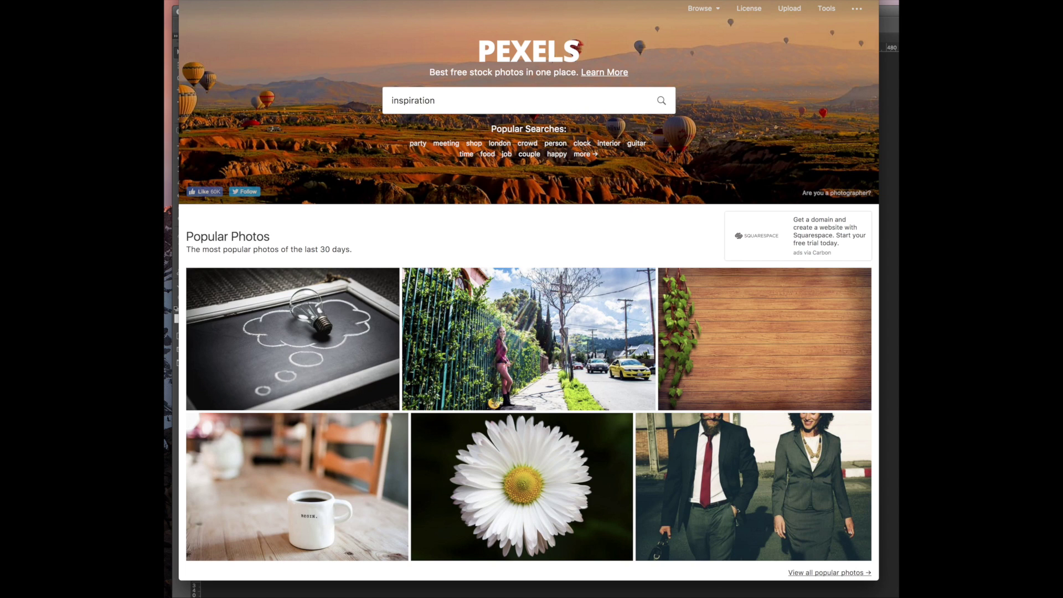
text(tion)
key(Return)
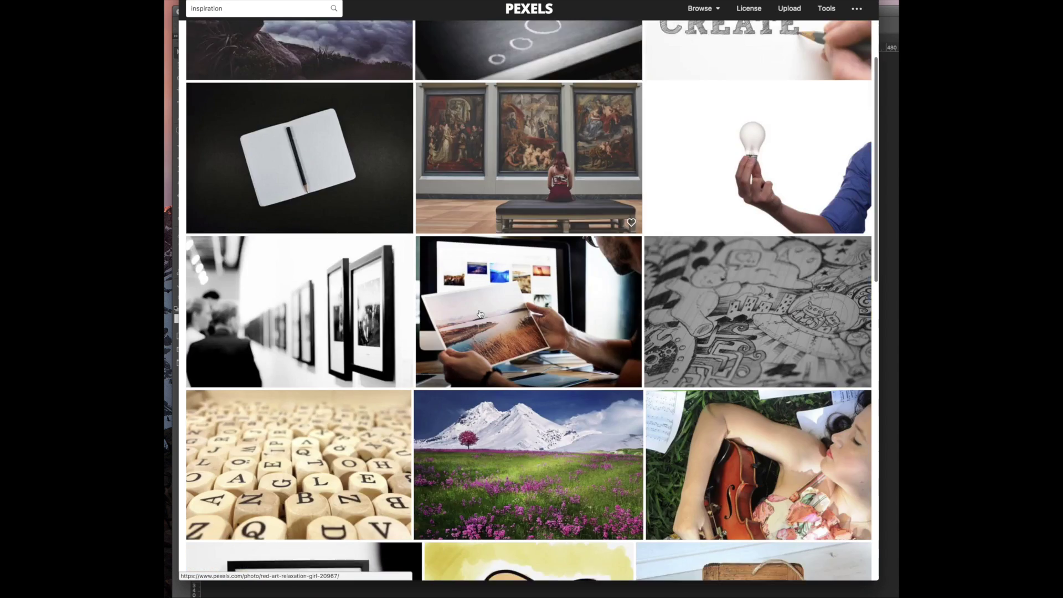
scroll(387, 267, down, 10)
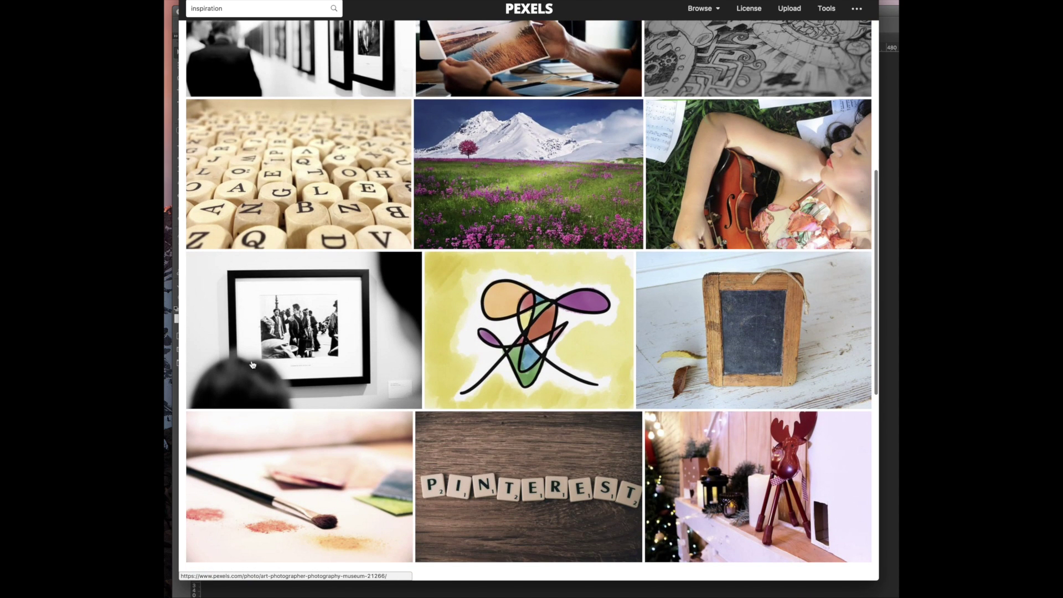
scroll(405, 332, down, 5)
scroll(406, 333, down, 3)
scroll(405, 332, up, 6)
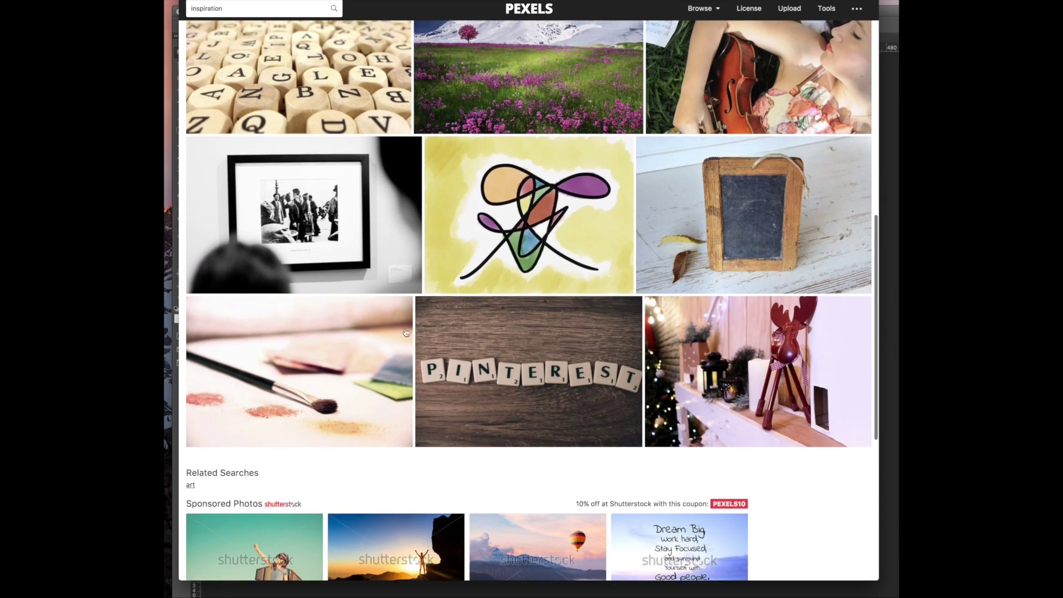
scroll(406, 333, up, 10)
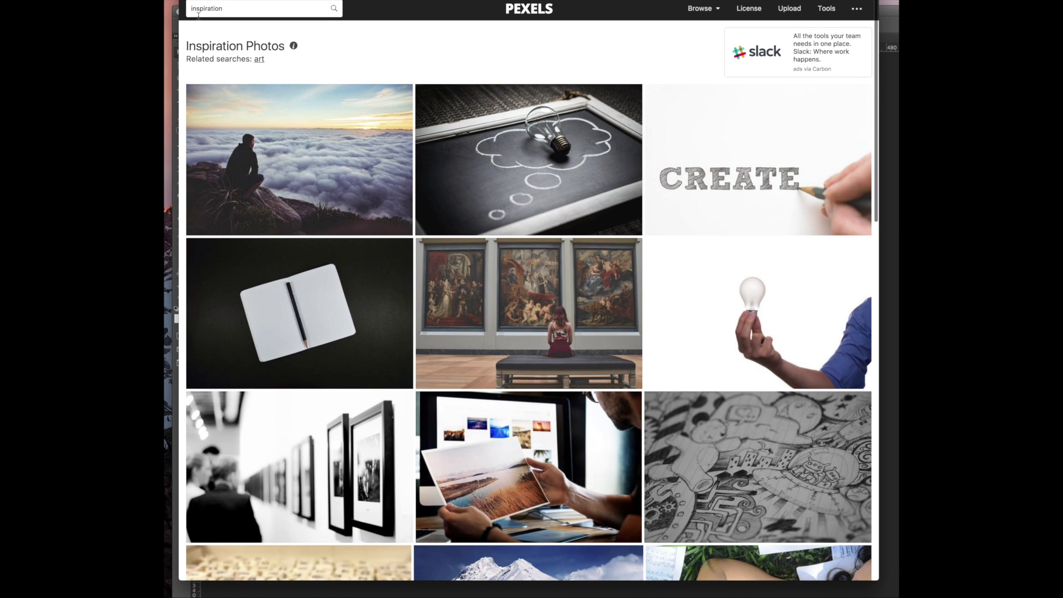
Replace the query with 'inspire' and browse those results
click(193, 15)
double_click(199, 9)
text(inspire)
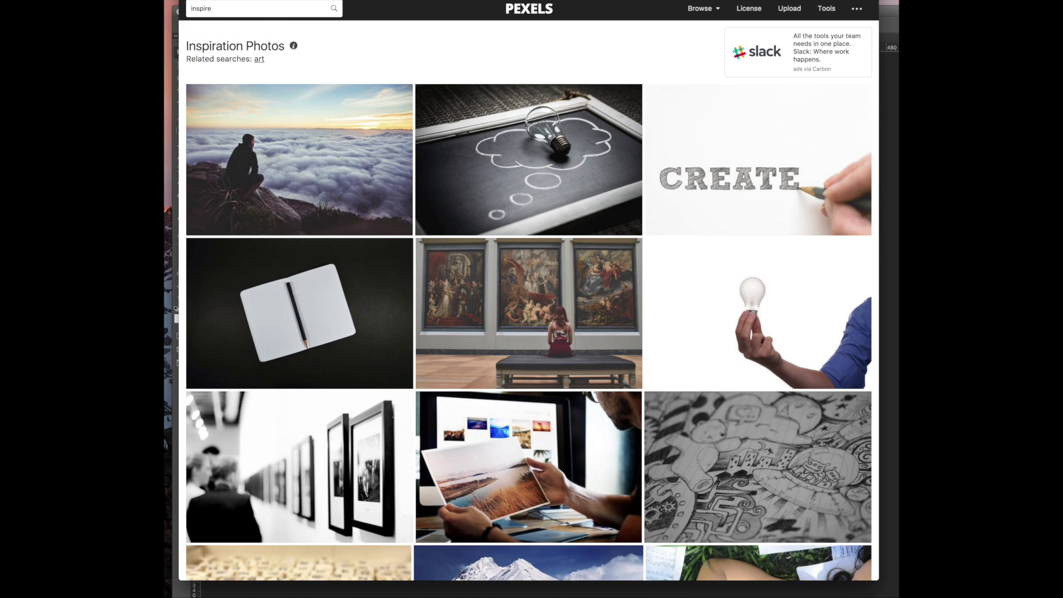
key(Return)
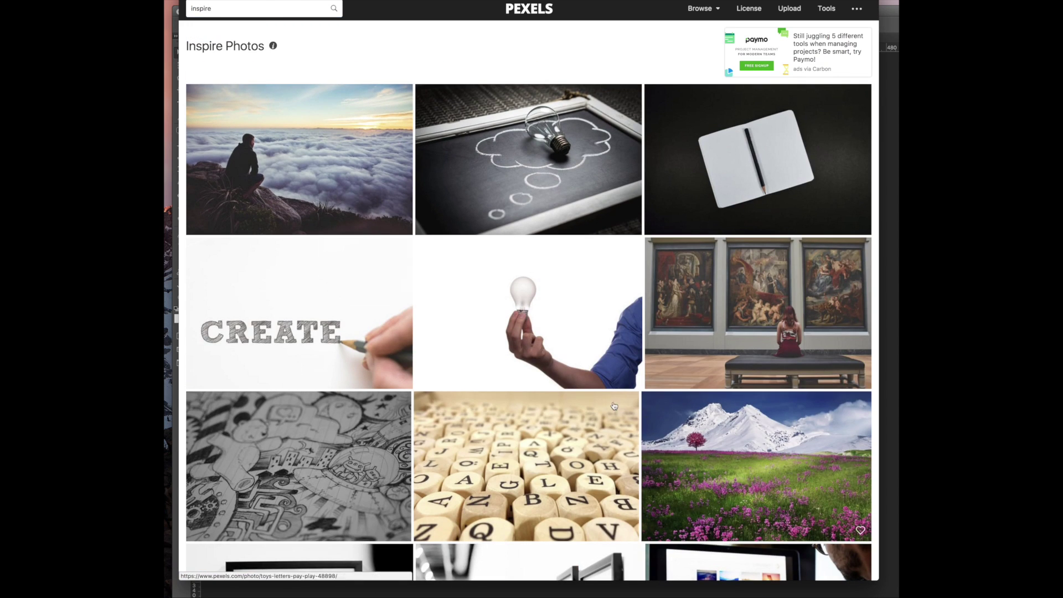
scroll(645, 412, down, 10)
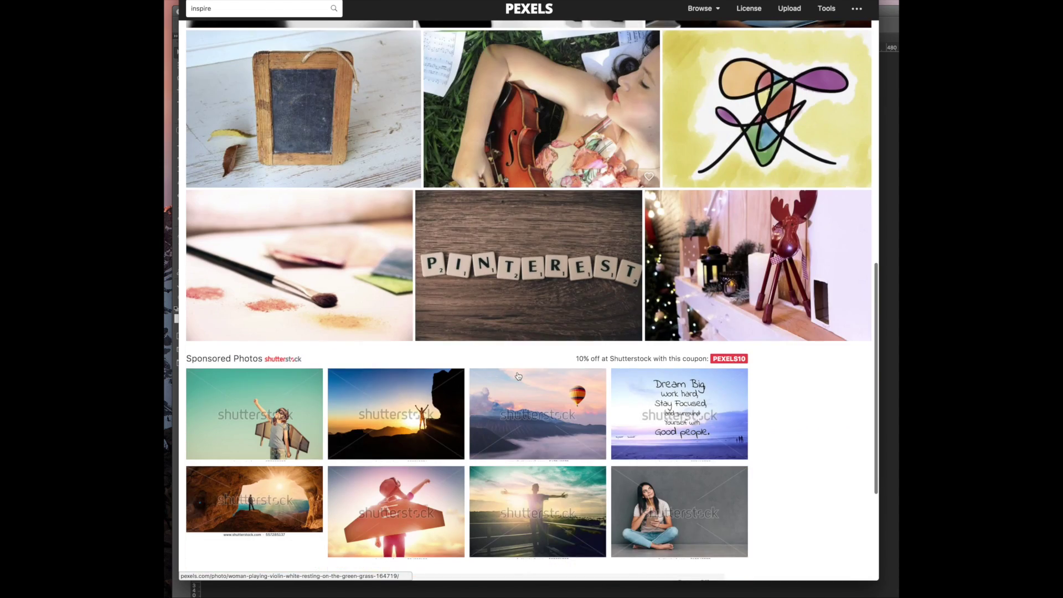
scroll(598, 310, up, 10)
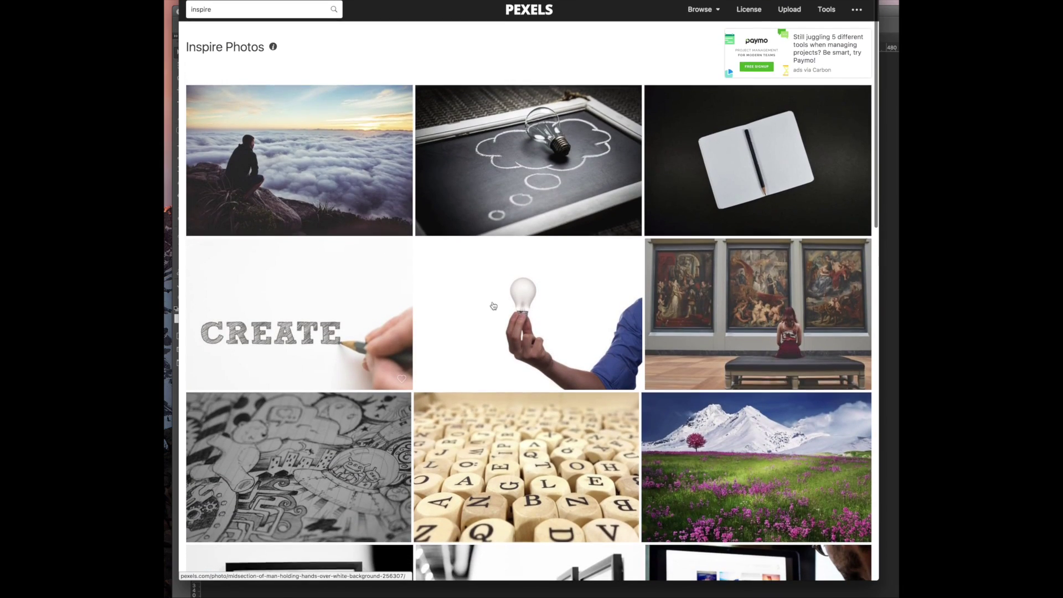
Try searching 'inspirelife', then search 'life' instead
click(206, 8)
text(life)
key(Return)
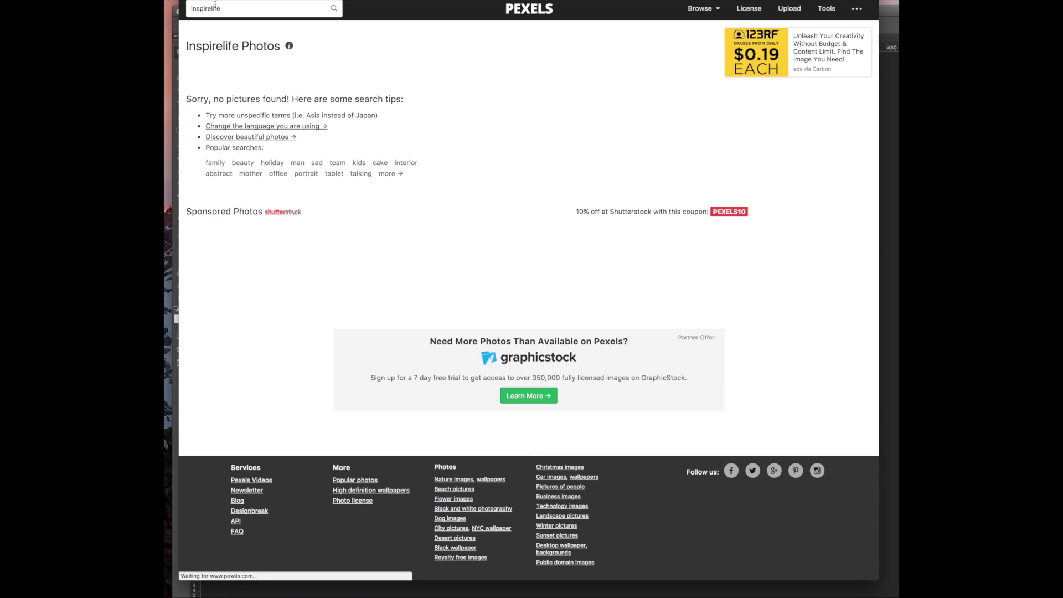
double_click(216, 8)
text(l)
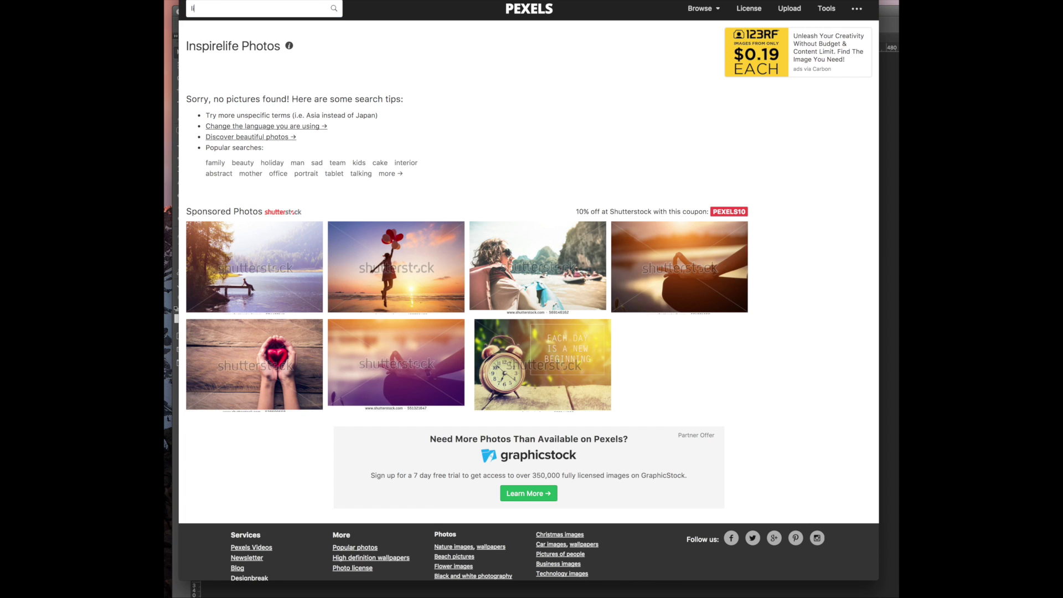
text(ife)
key(Return)
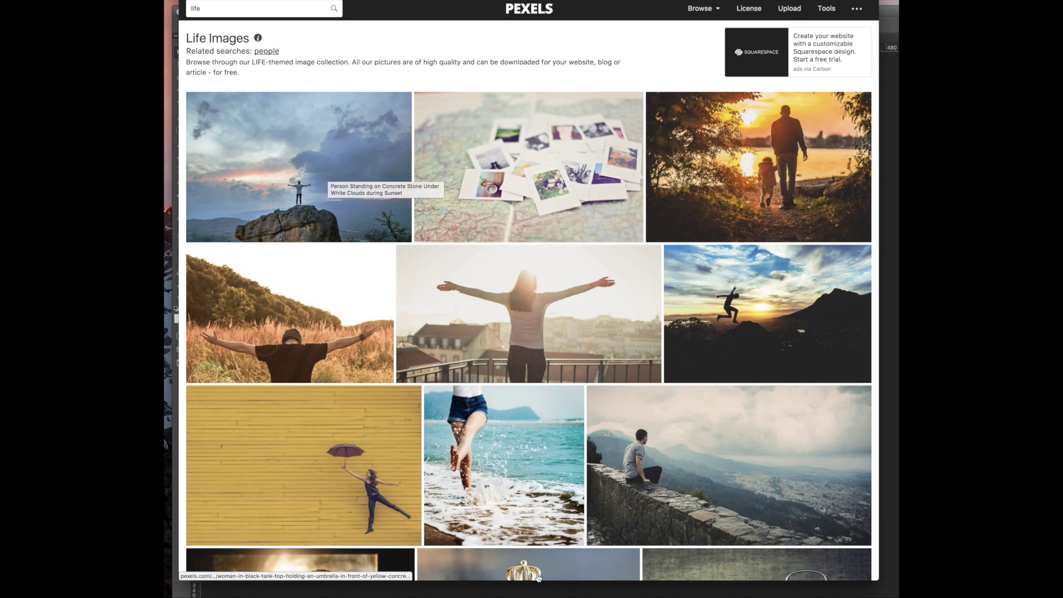
scroll(516, 447, down, 1)
scroll(516, 447, down, 8)
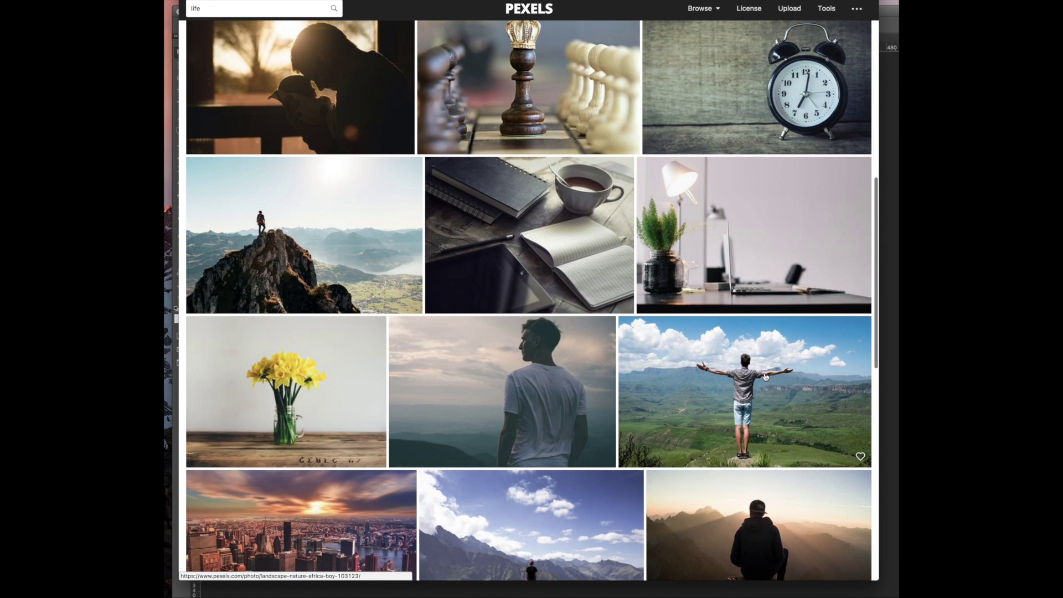
click(764, 377)
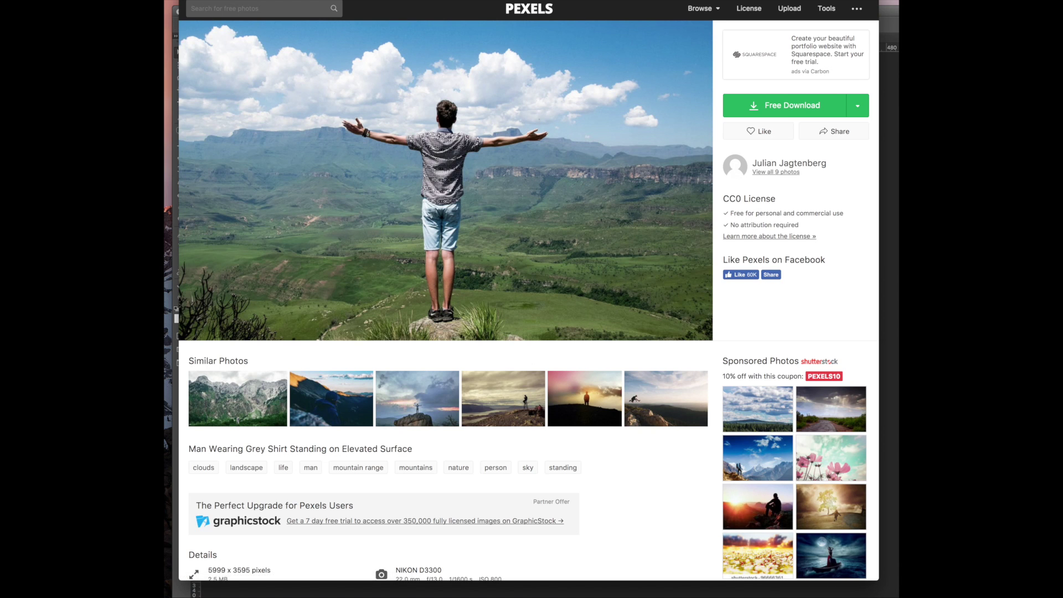
scroll(298, 234, left, 5)
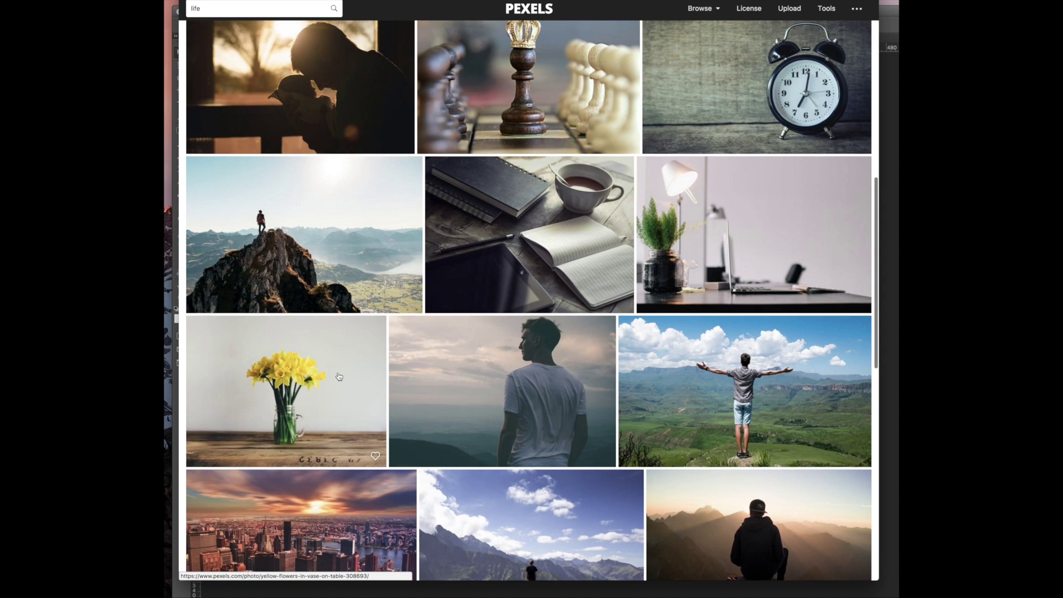
scroll(339, 377, down, 8)
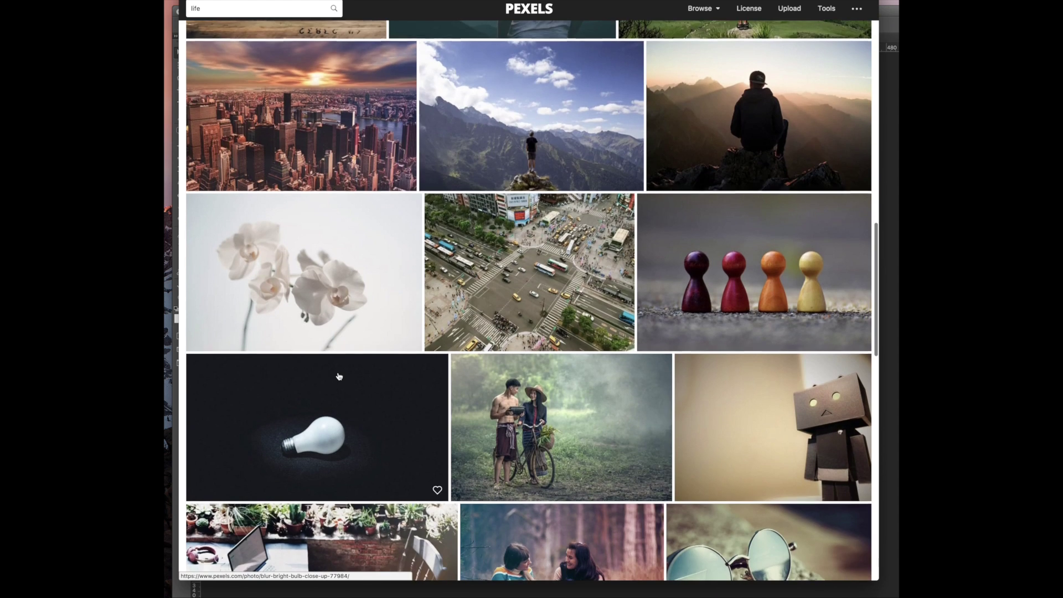
scroll(339, 377, down, 8)
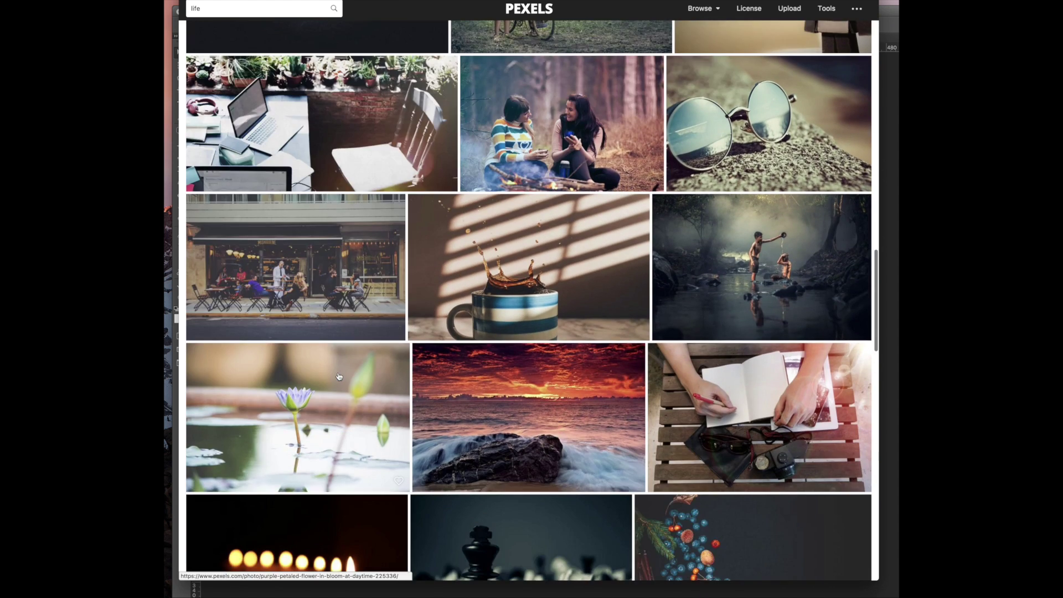
scroll(338, 376, down, 5)
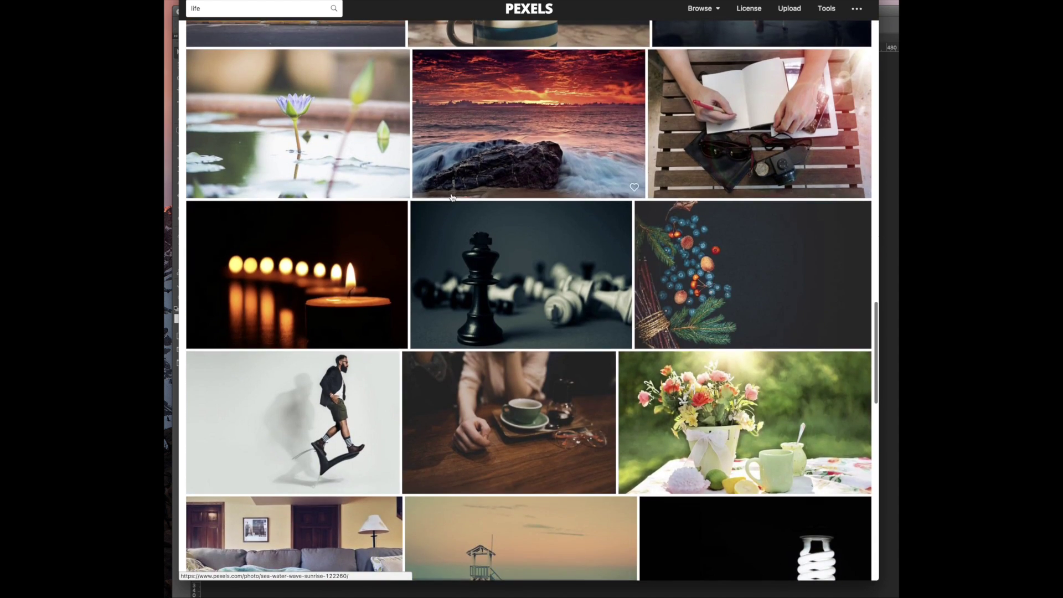
scroll(417, 198, down, 1)
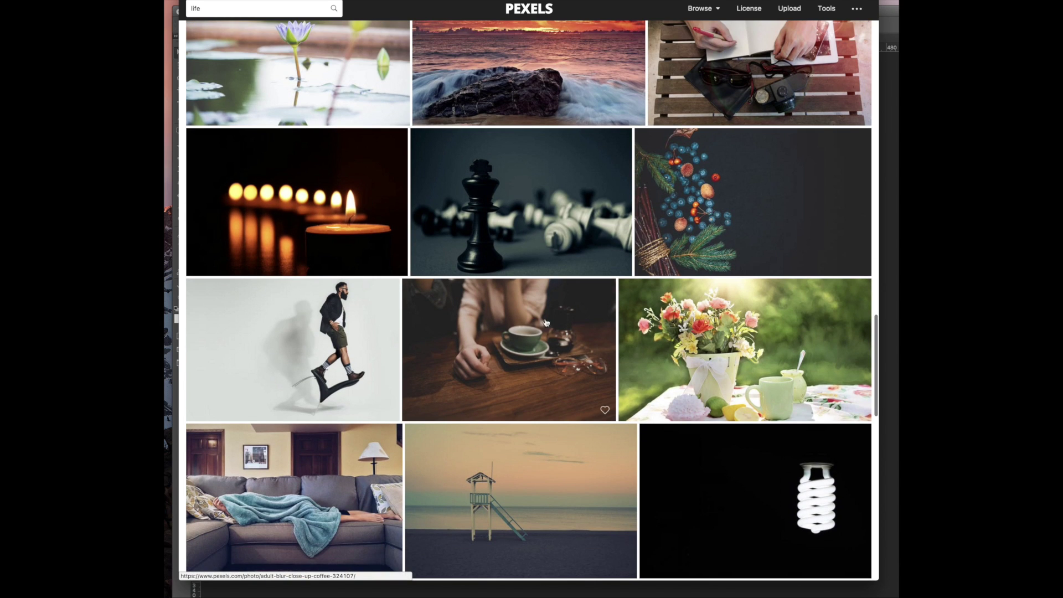
scroll(571, 382, down, 7)
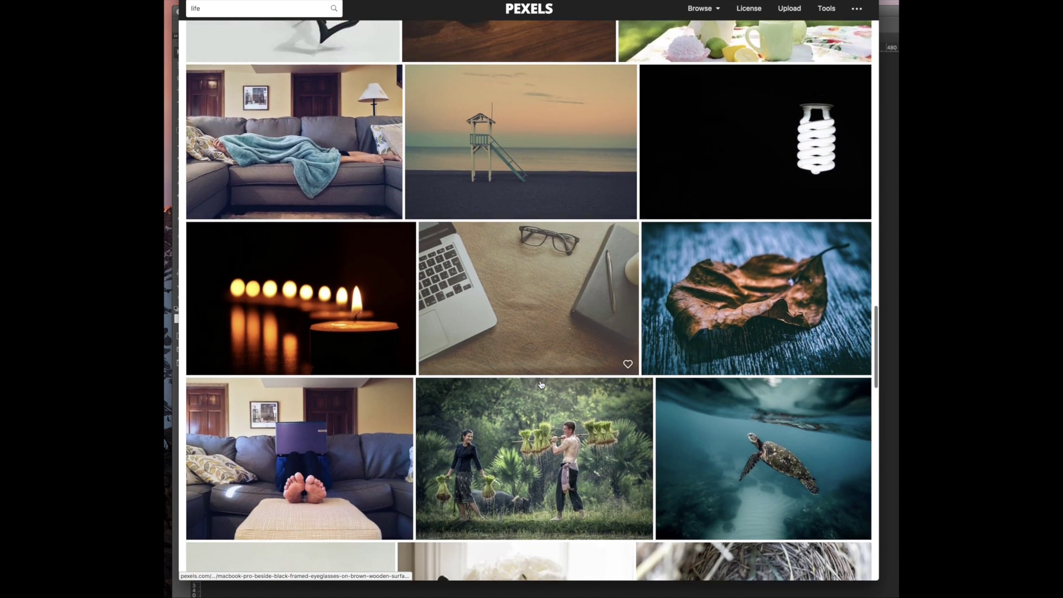
scroll(548, 371, down, 8)
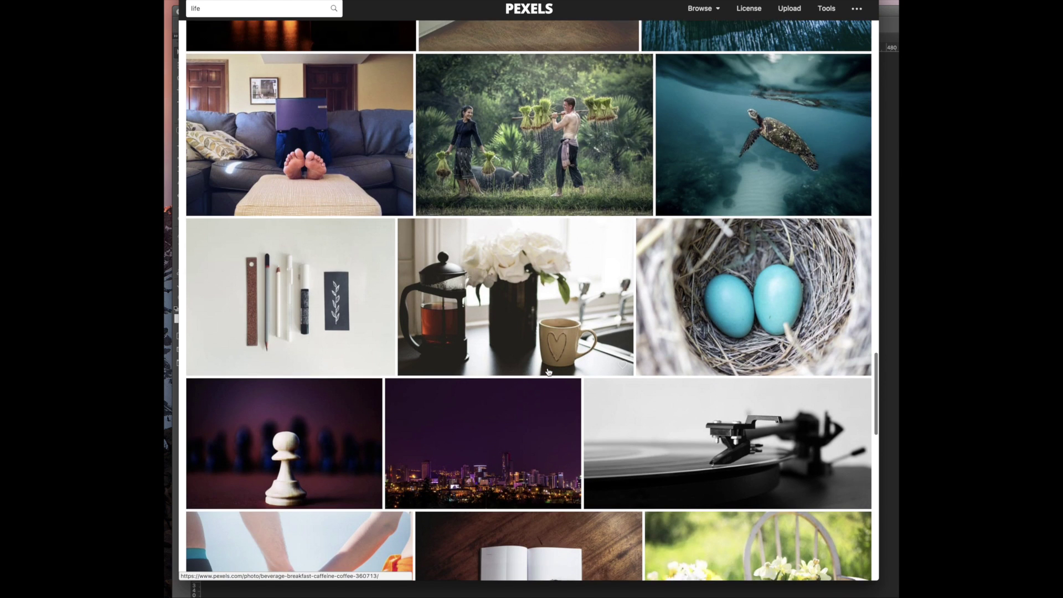
scroll(548, 371, down, 7)
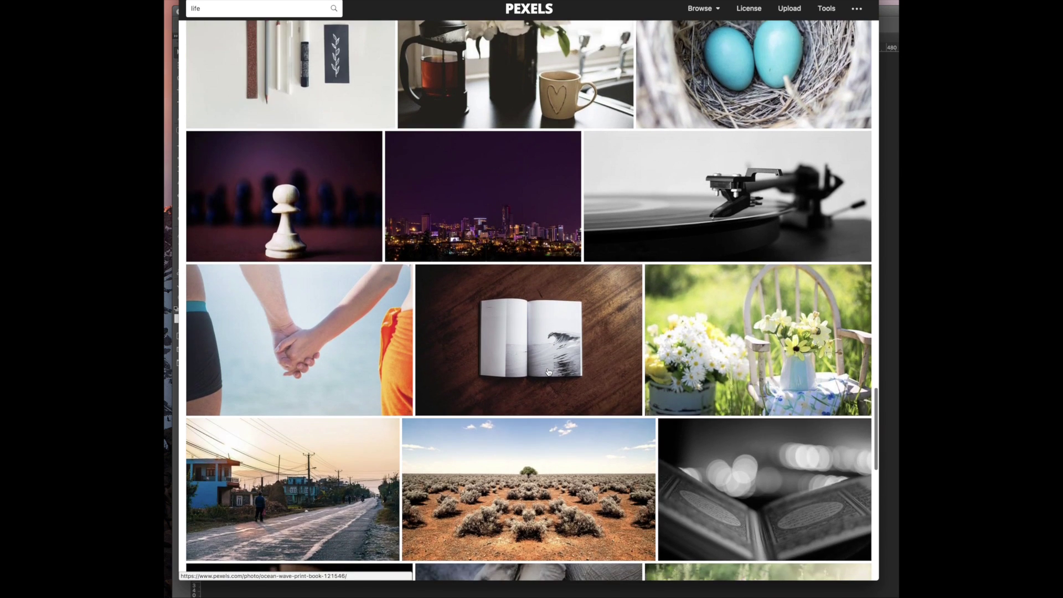
scroll(548, 371, down, 7)
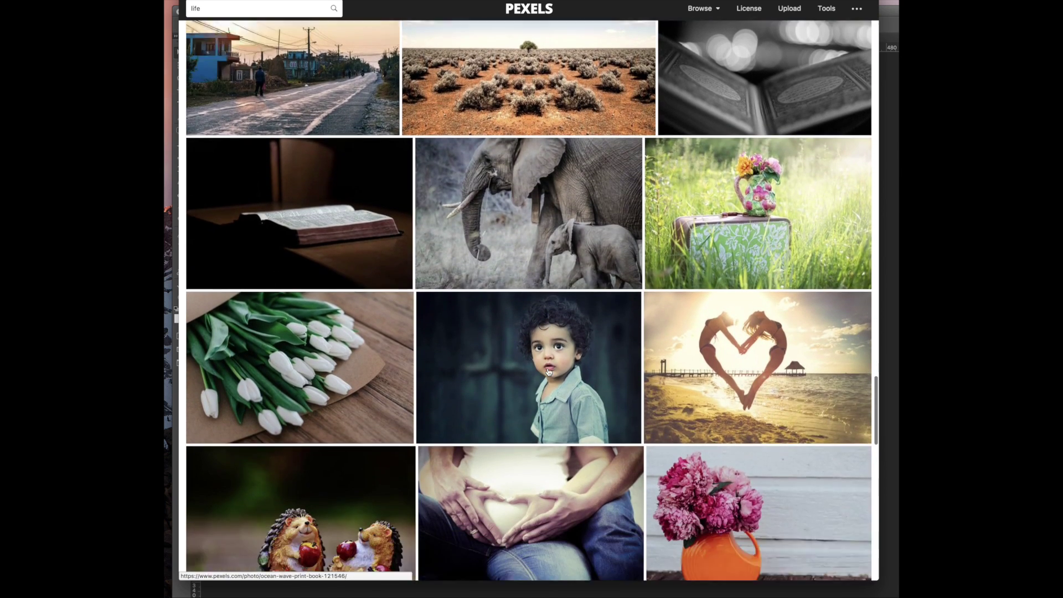
scroll(548, 372, down, 10)
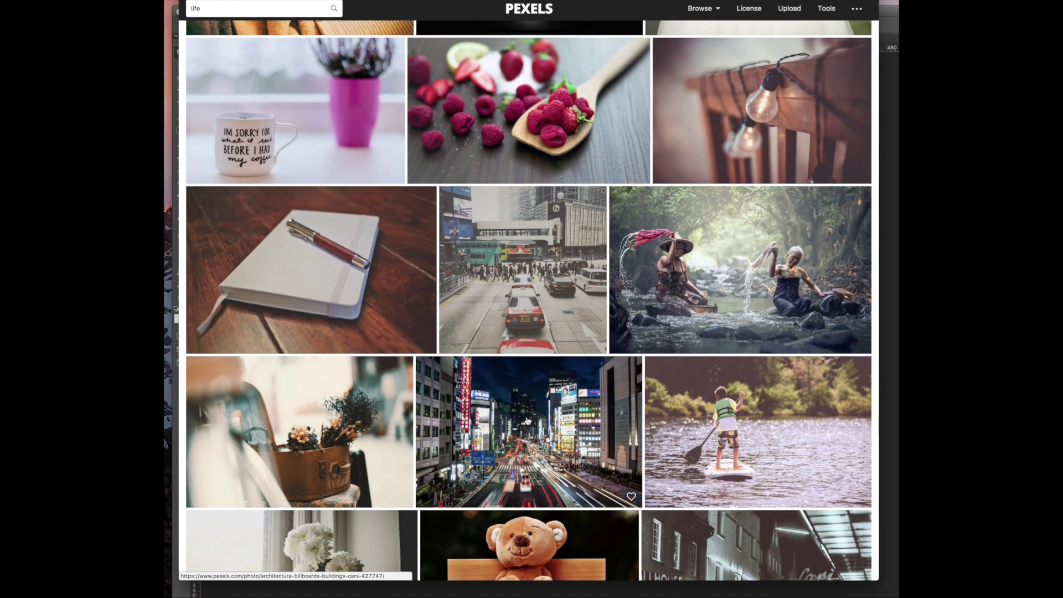
scroll(527, 422, down, 11)
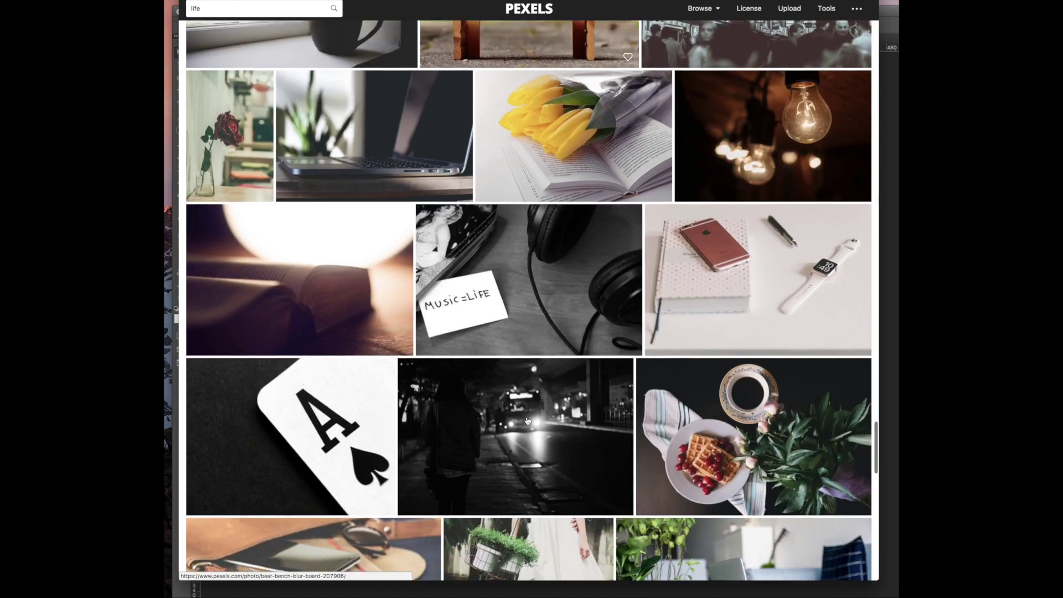
scroll(527, 420, down, 4)
scroll(527, 421, down, 3)
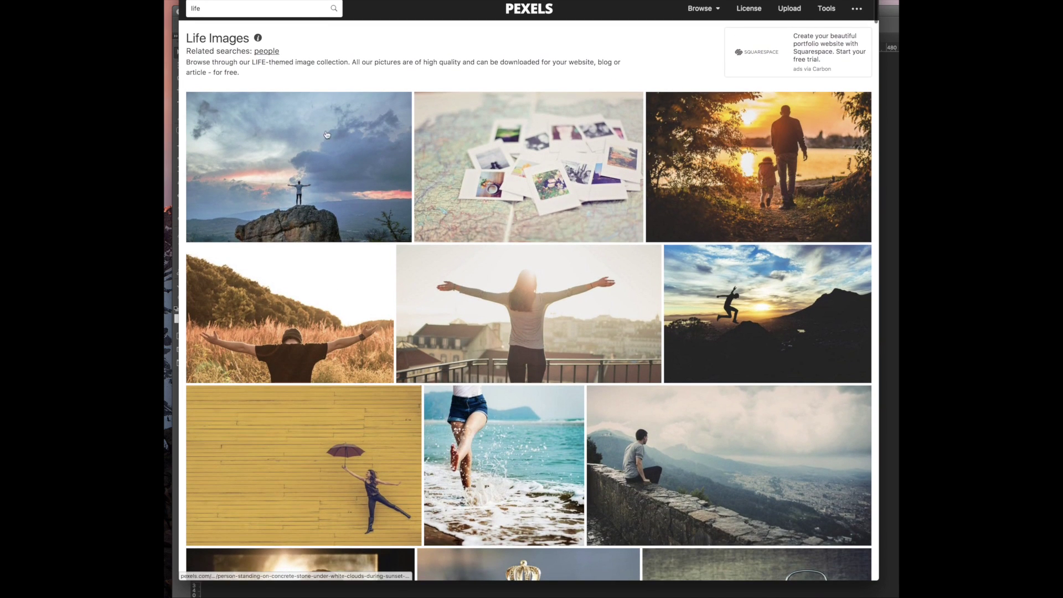
Search Pexels for 'woman' and scroll through the results
click(208, 3)
text(woman)
key(Return)
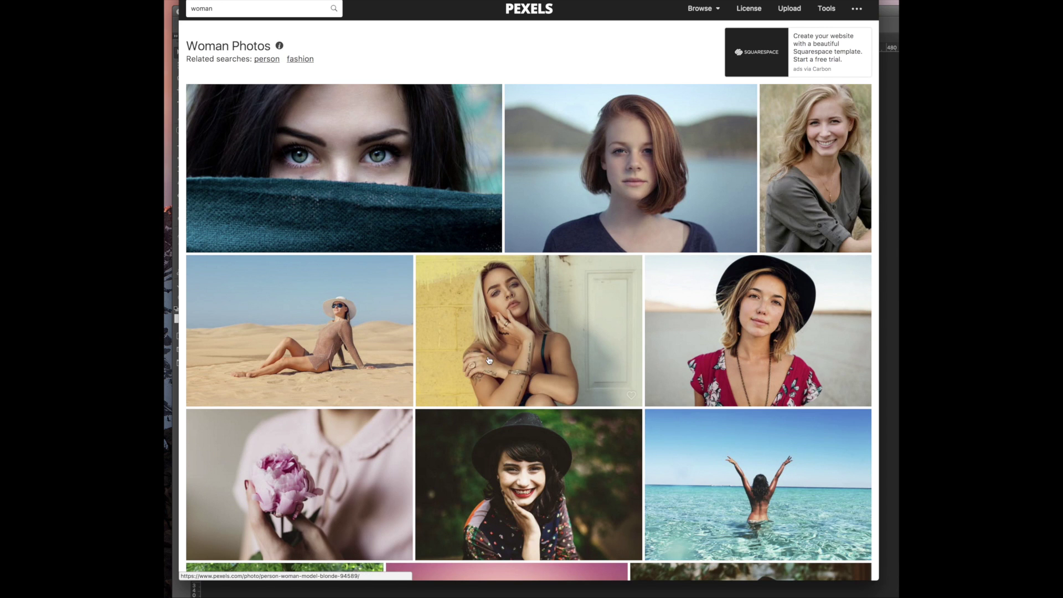
scroll(489, 361, down, 5)
scroll(503, 341, down, 2)
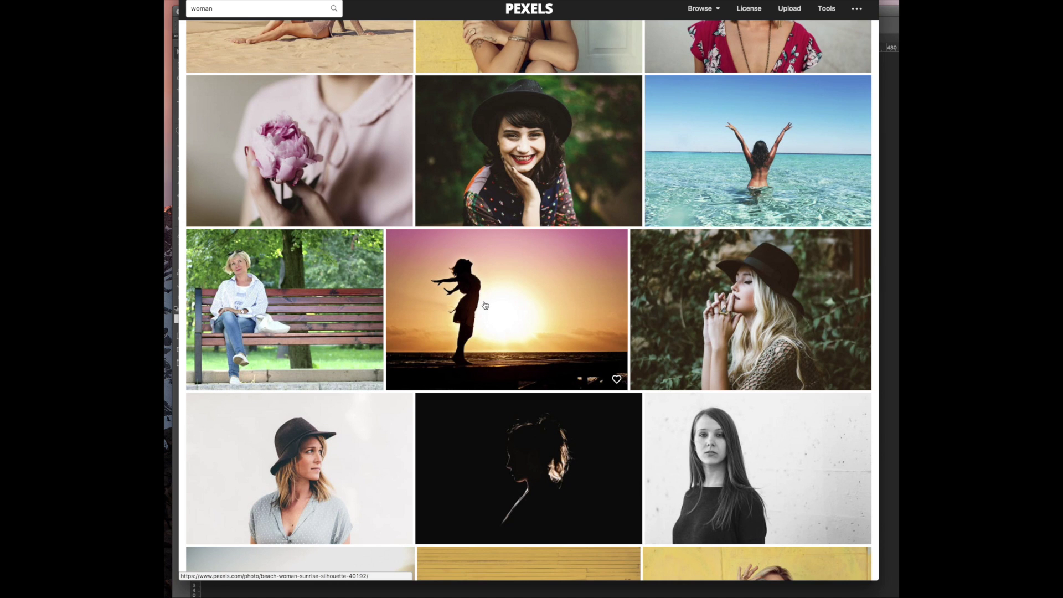
scroll(485, 305, down, 5)
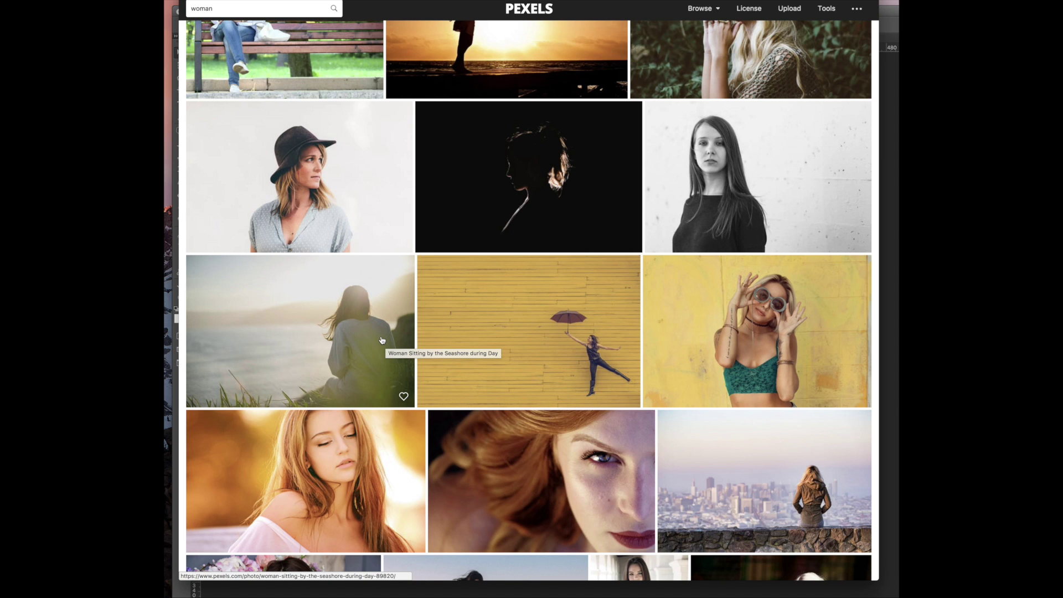
scroll(382, 340, down, 5)
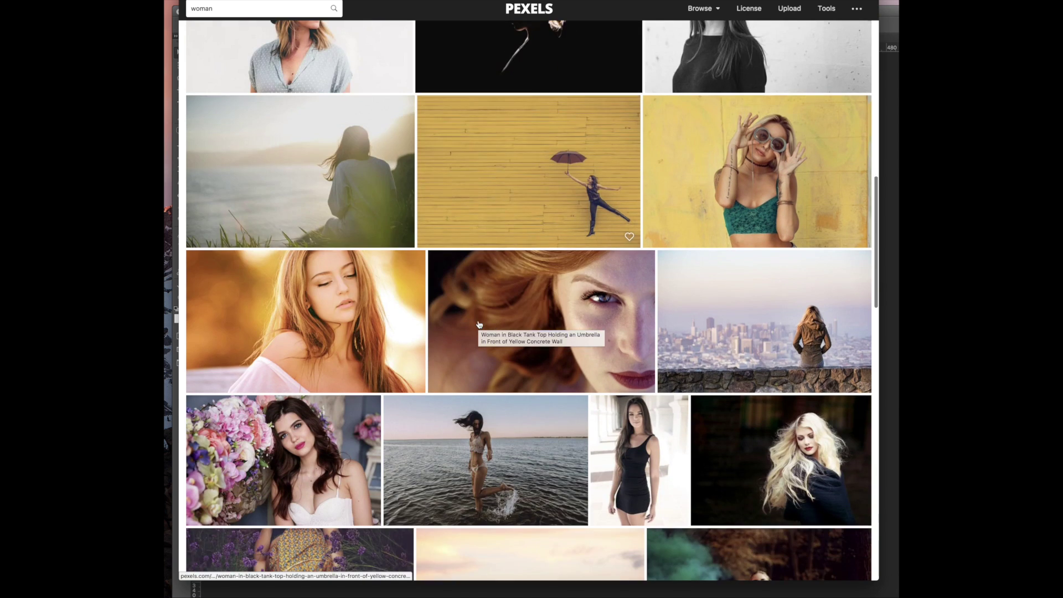
scroll(449, 336, down, 10)
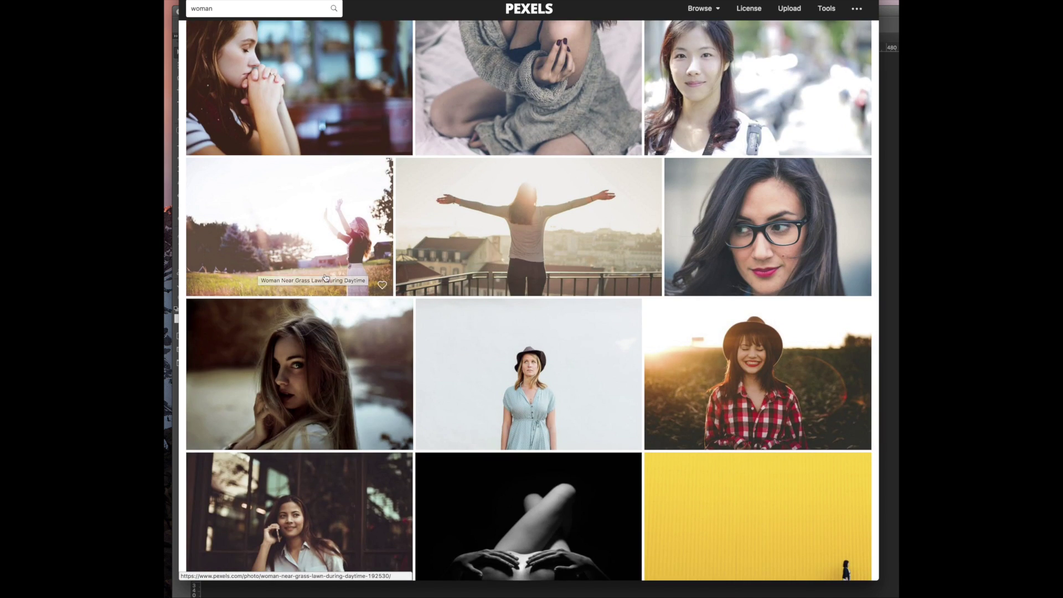
scroll(428, 319, down, 5)
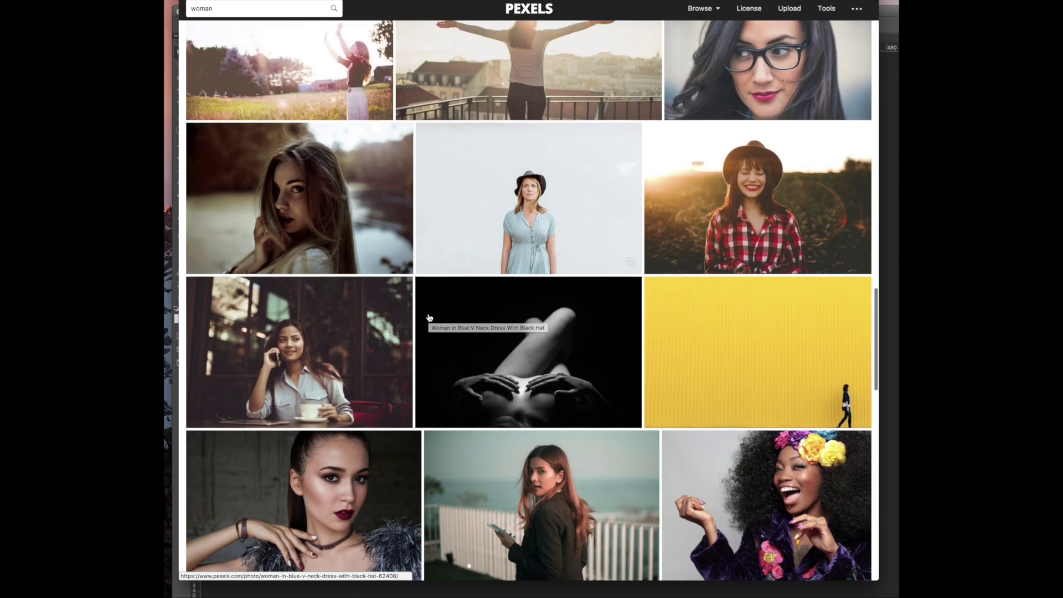
scroll(428, 318, up, 5)
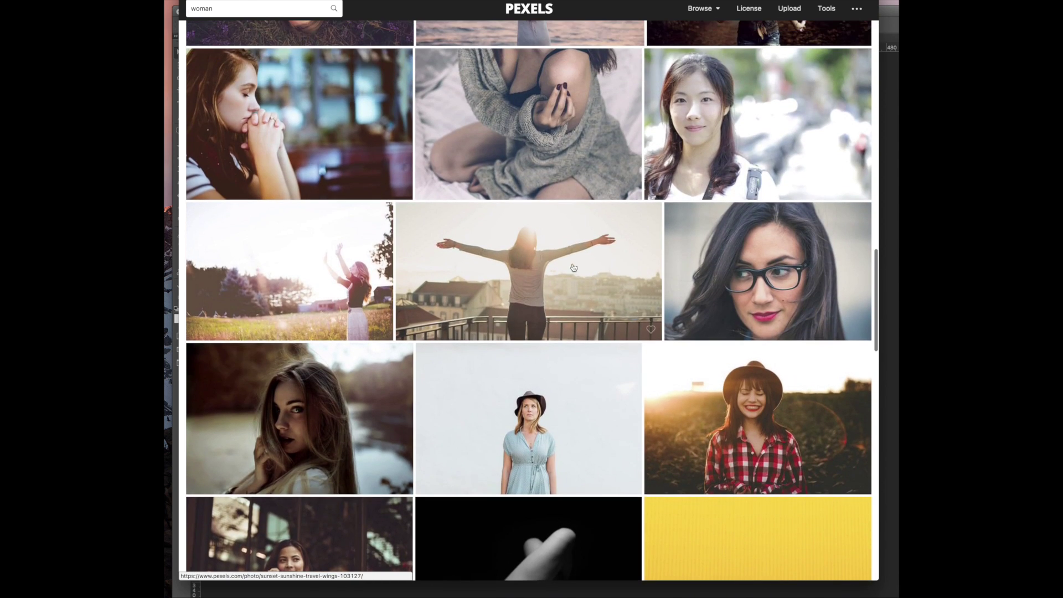
Copy the full-size outstretched-arms balcony photo and switch to Photoshop
click(428, 318)
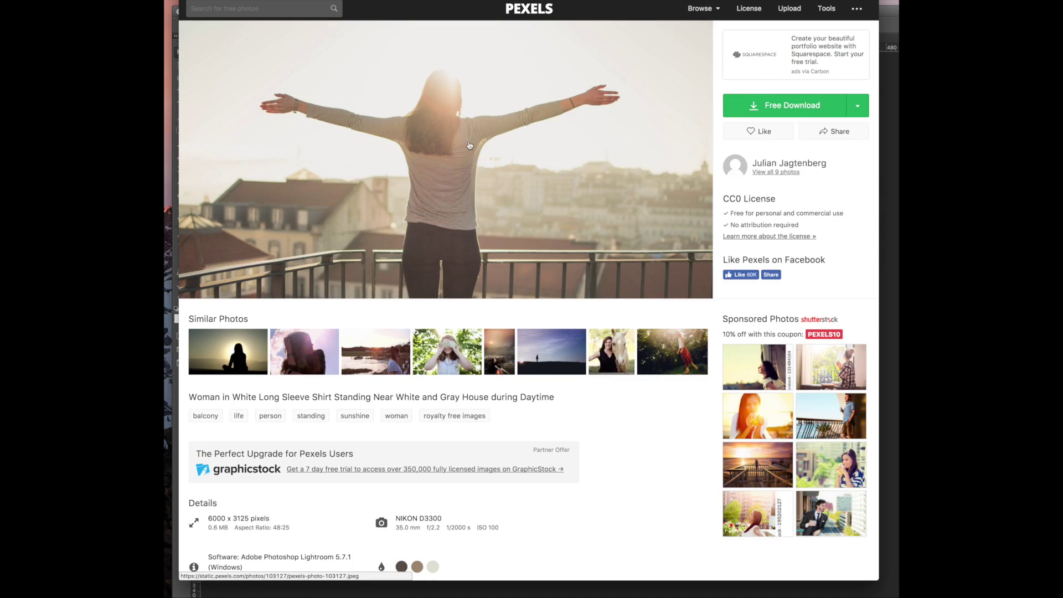
click(799, 107)
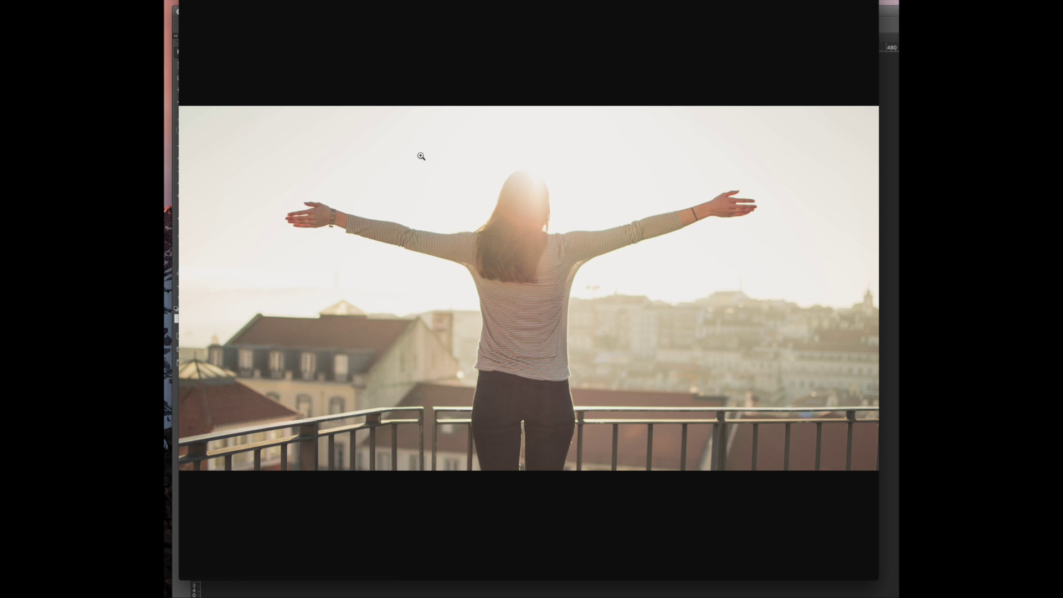
right_click(554, 201)
click(582, 222)
key(super+Tab)
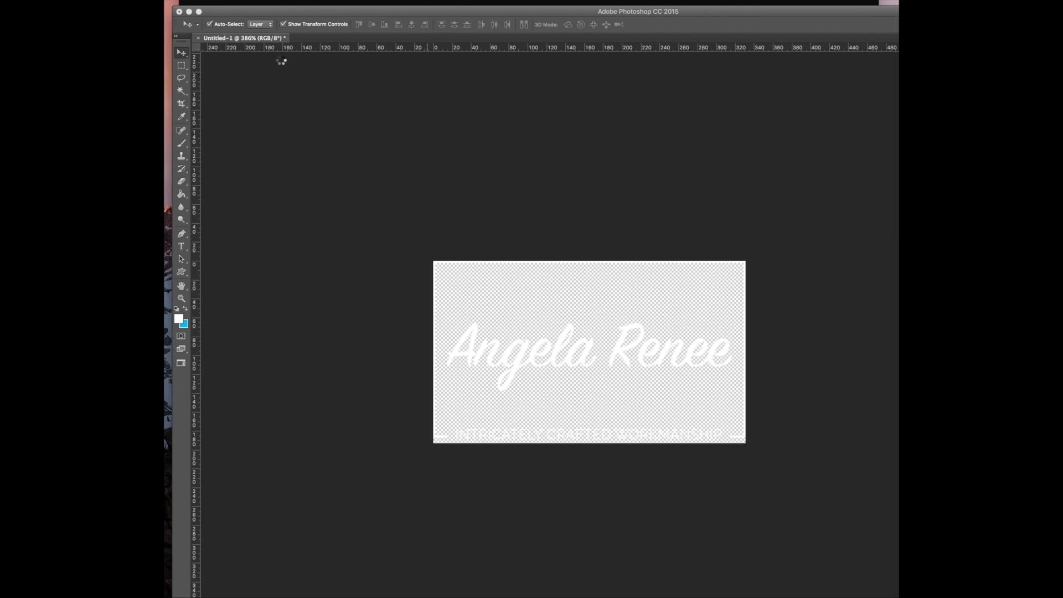
Paste the balcony photo into a new clipboard-sized document and resize it to 1800 px wide
click(78, 0)
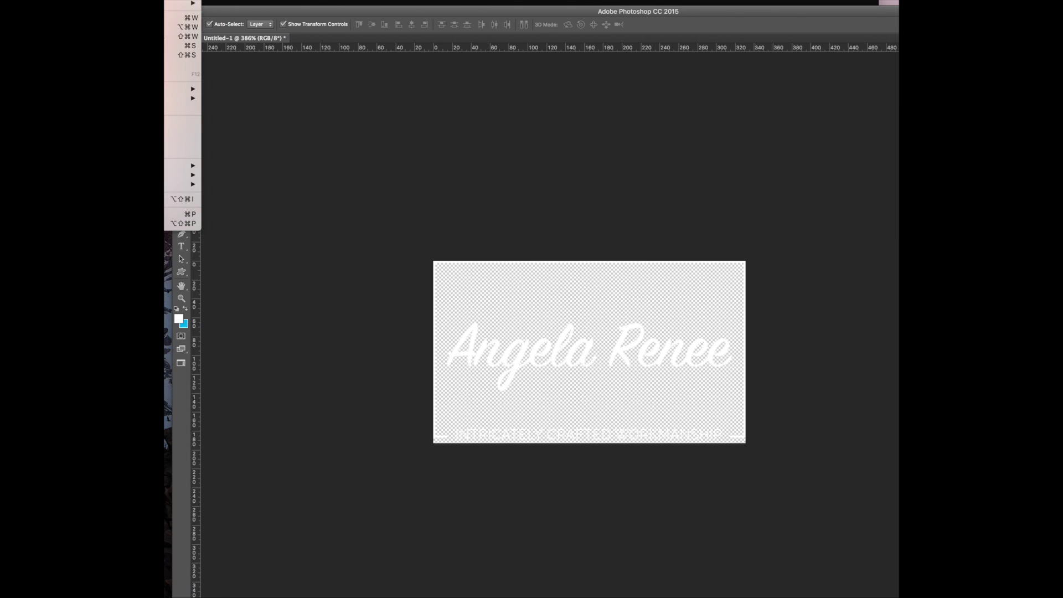
key(super+n)
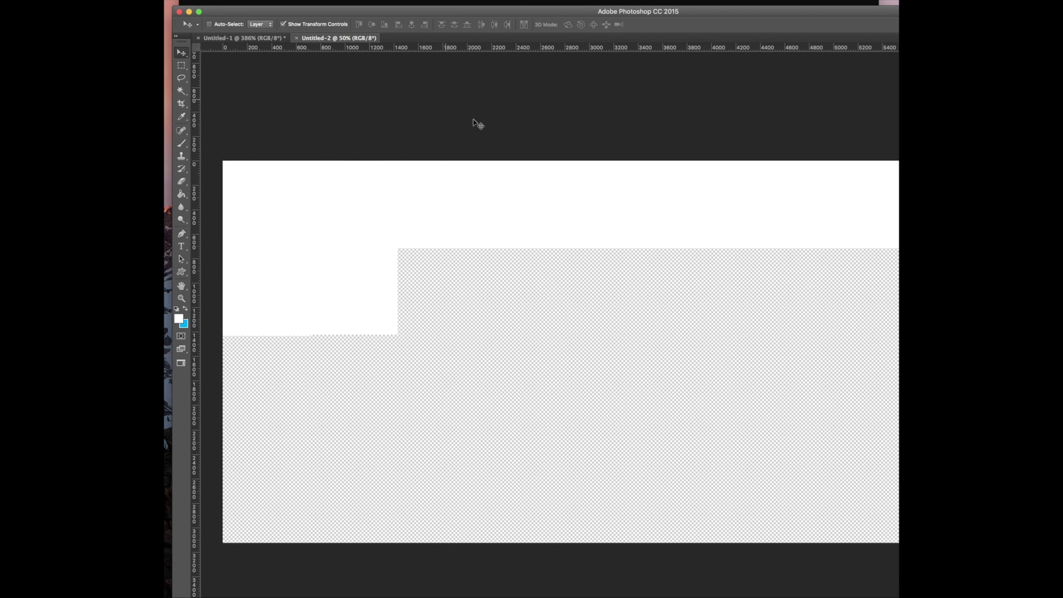
key(super+v)
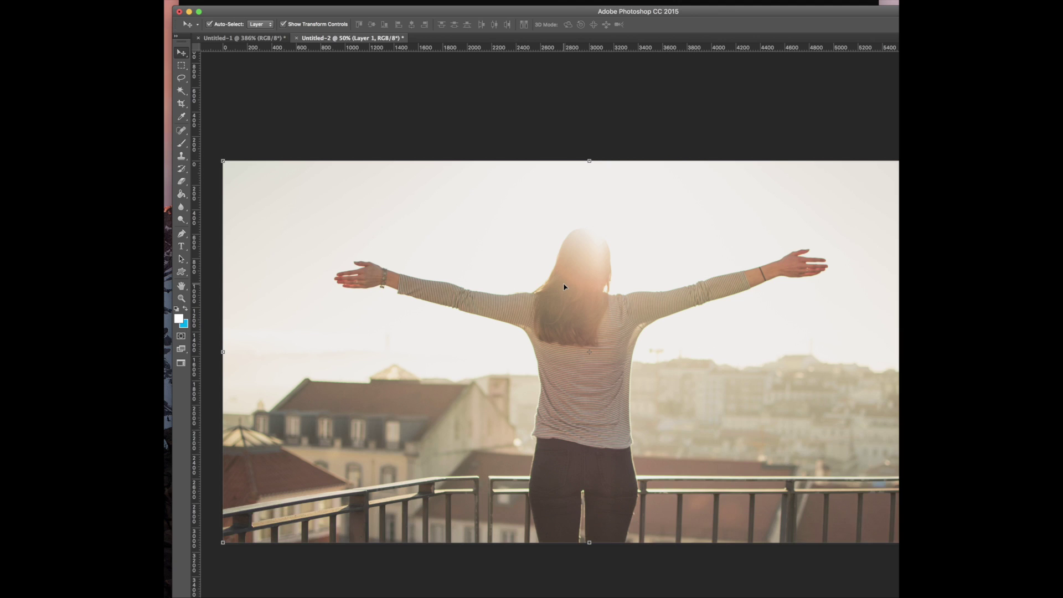
key(super+alt+i)
text(1800)
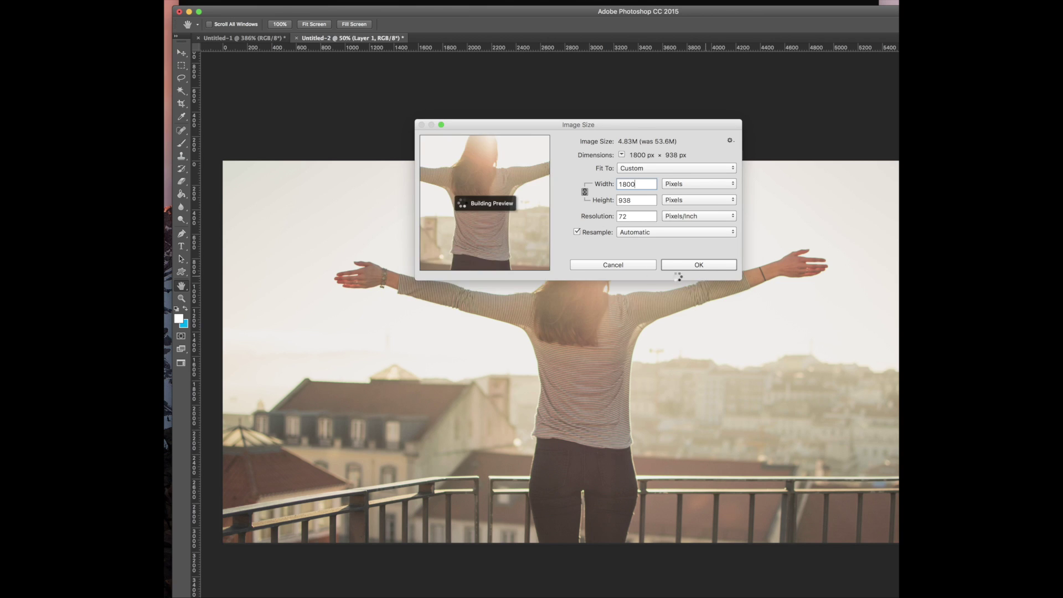
click(667, 260)
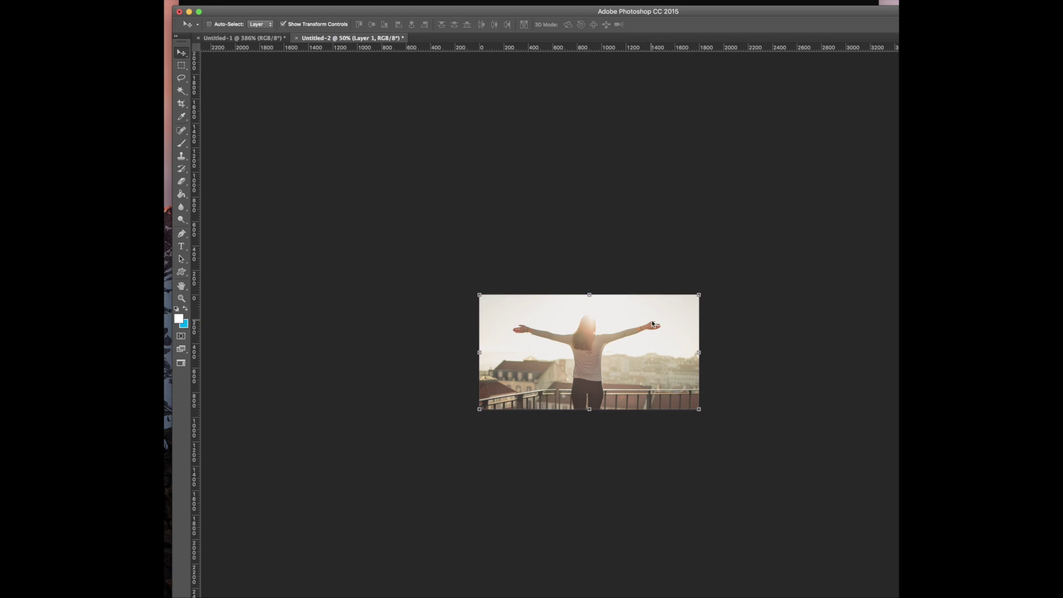
Save for Web as a Medium-quality JPEG (about 65 KB) into the Downloads folder
key(super+alt+shift+s)
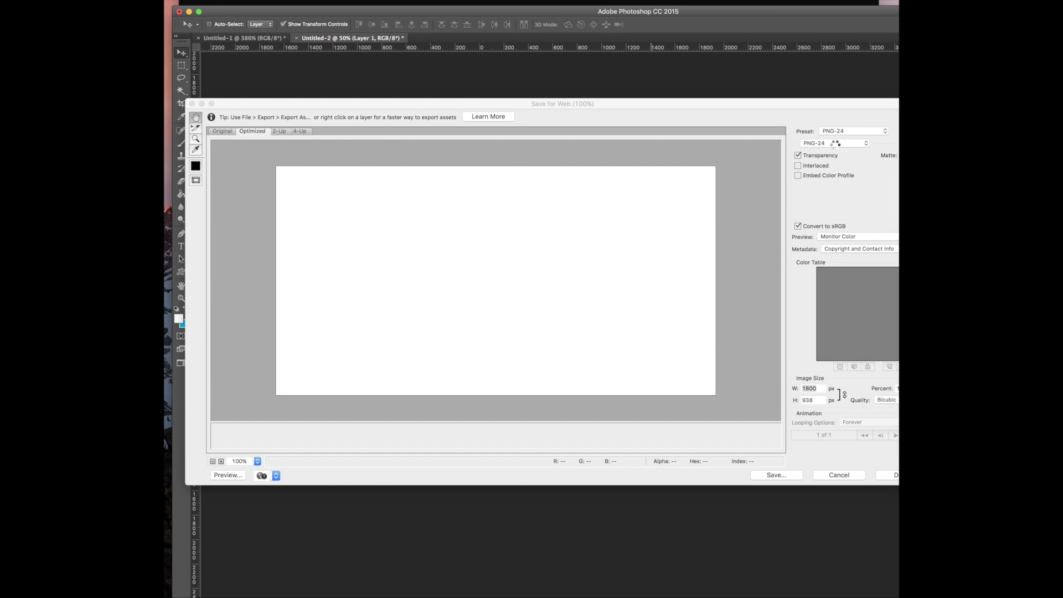
click(835, 143)
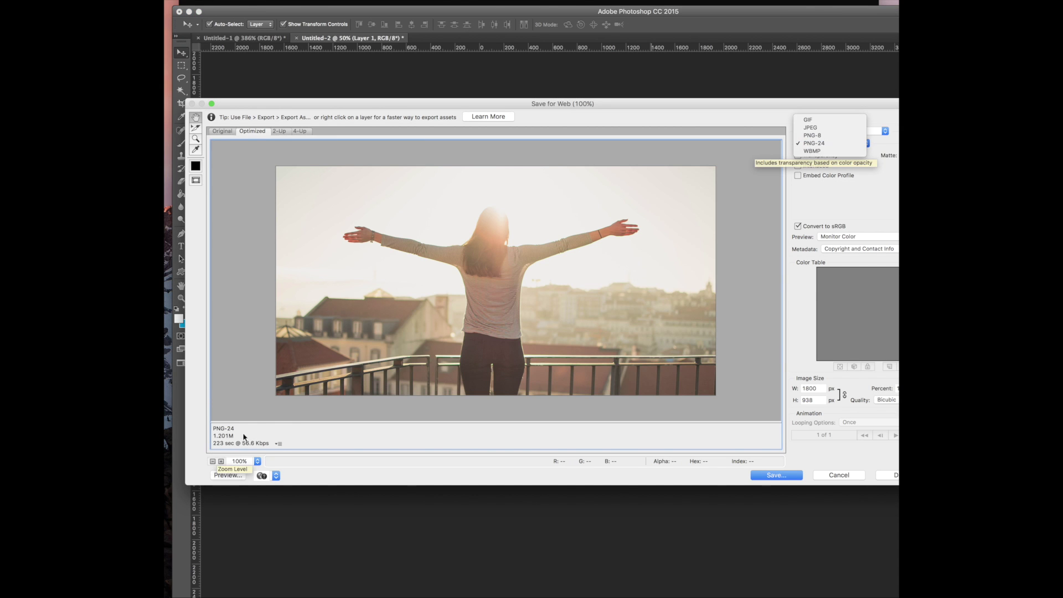
click(848, 144)
click(848, 144)
click(856, 132)
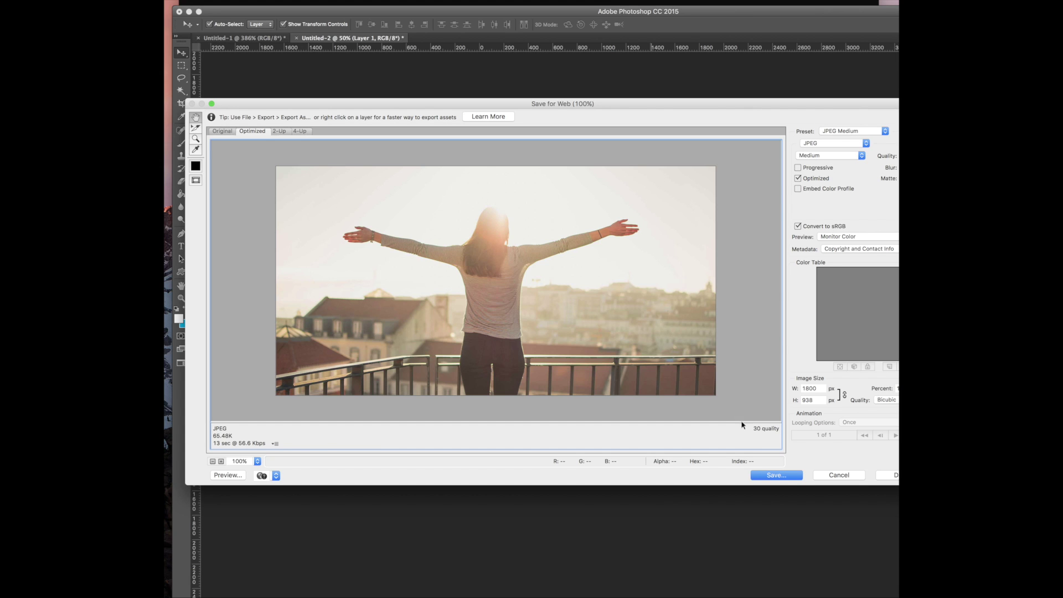
click(817, 157)
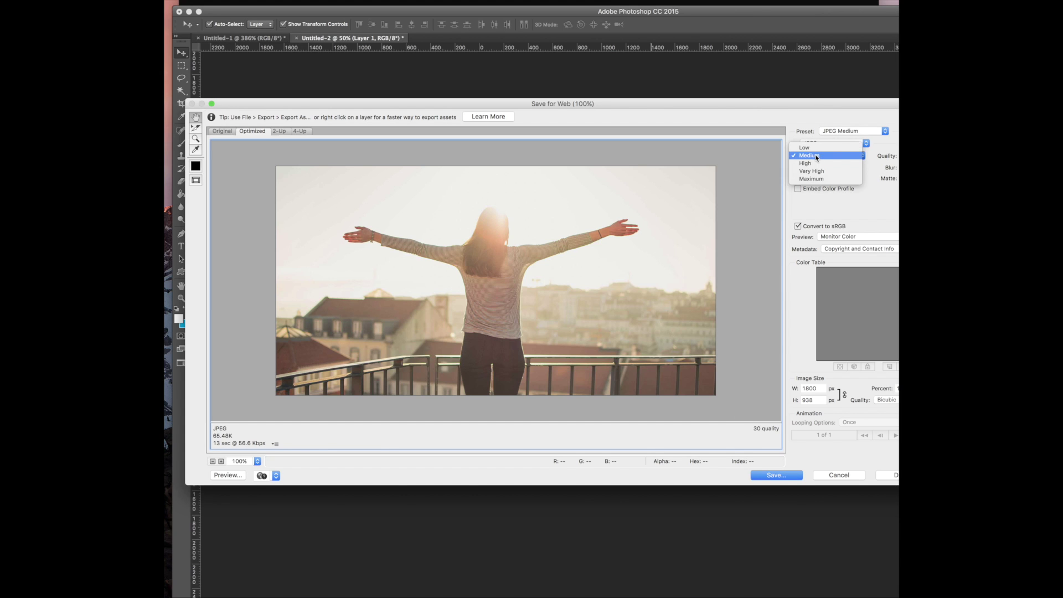
click(724, 265)
click(782, 476)
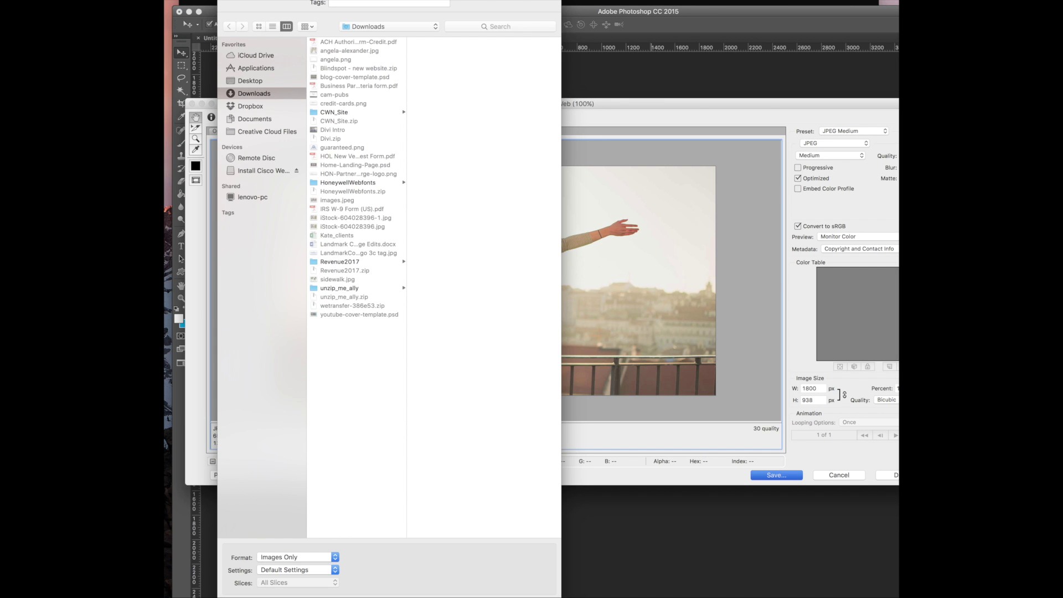
key(Return)
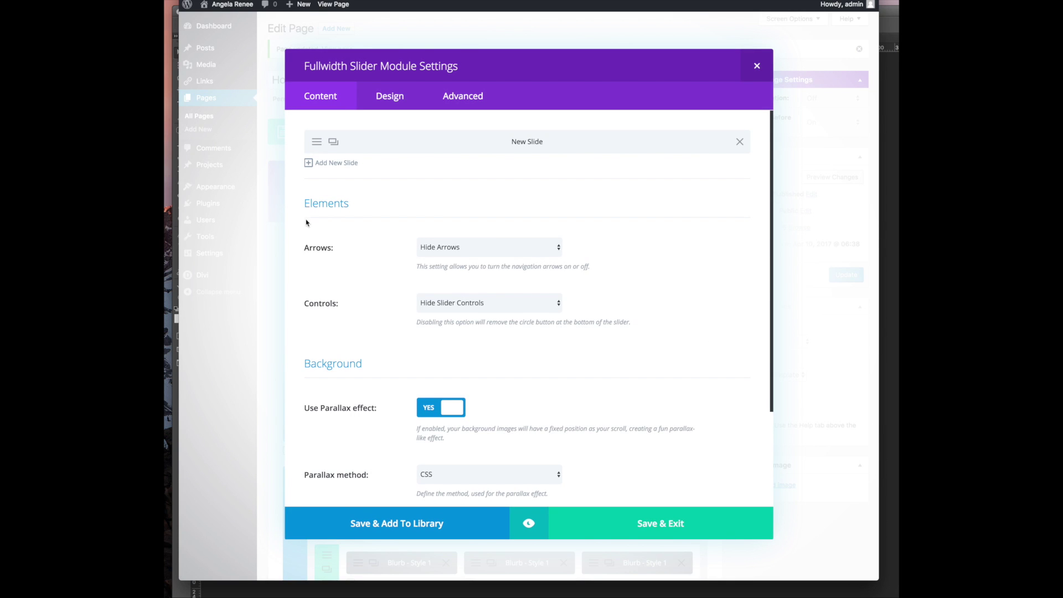
Open the slide's settings and remove its existing background image
click(317, 142)
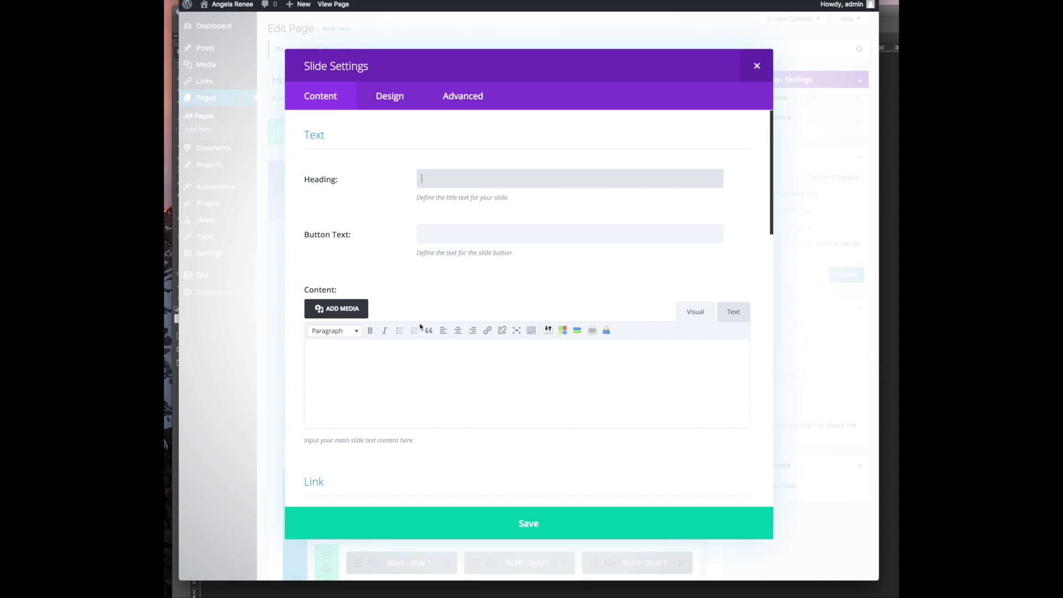
scroll(420, 327, down, 10)
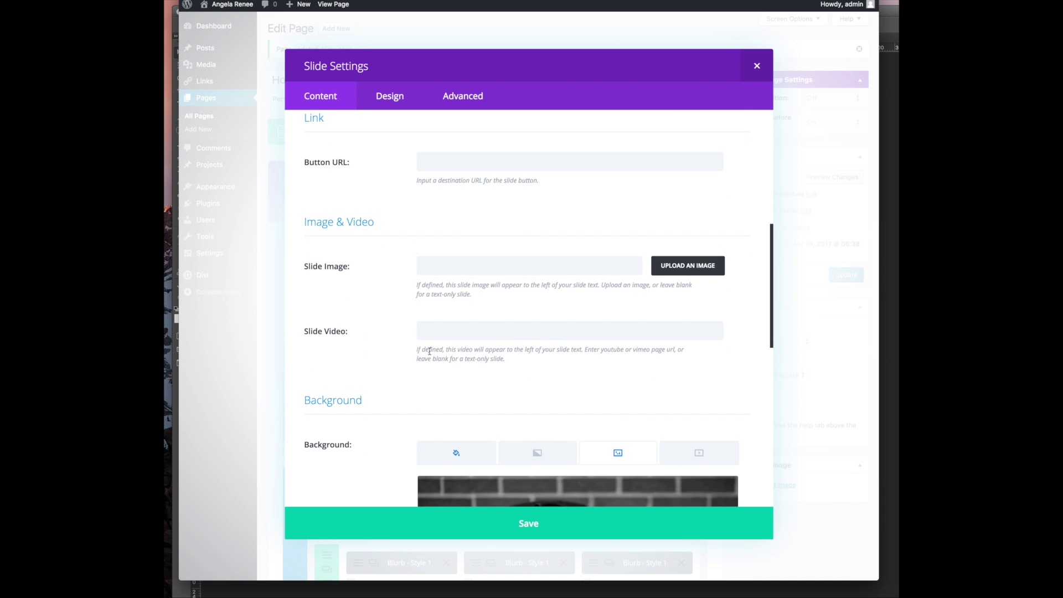
scroll(519, 361, down, 5)
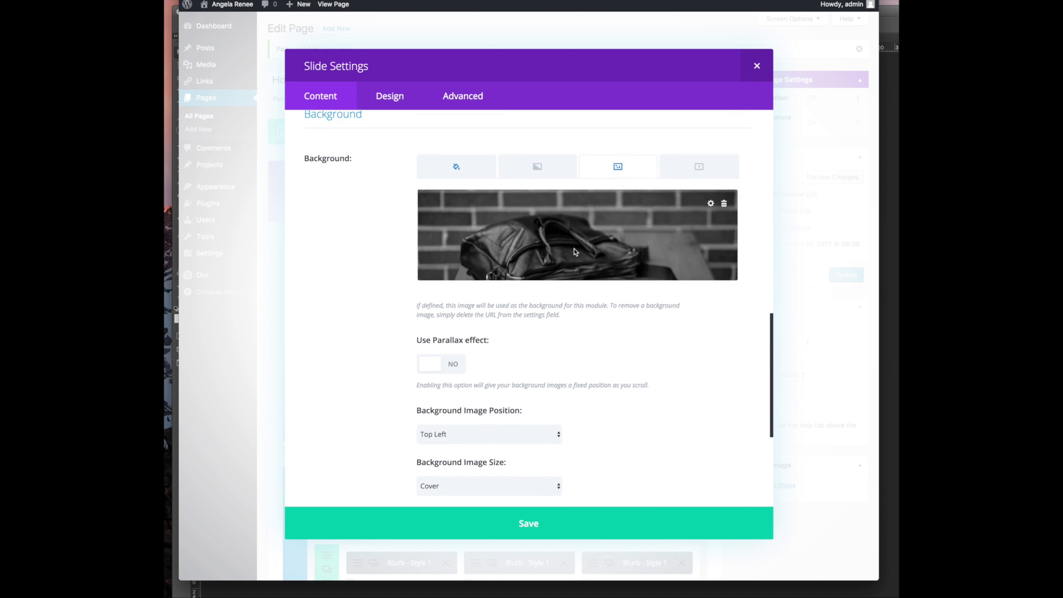
click(724, 204)
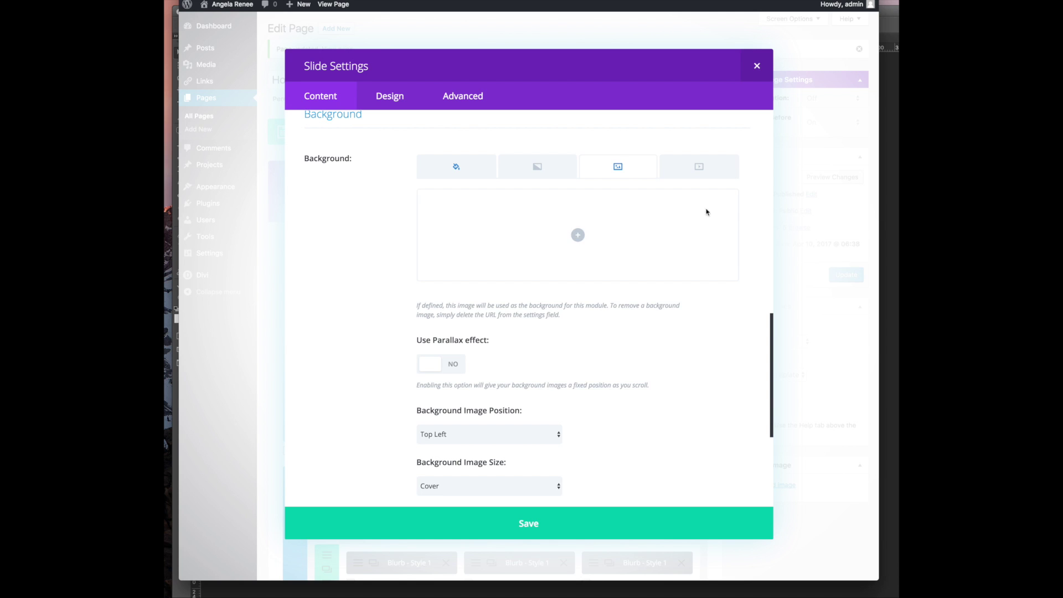
Upload hero.jpg as the slide background, then save the slide and the slider
click(582, 233)
click(233, 45)
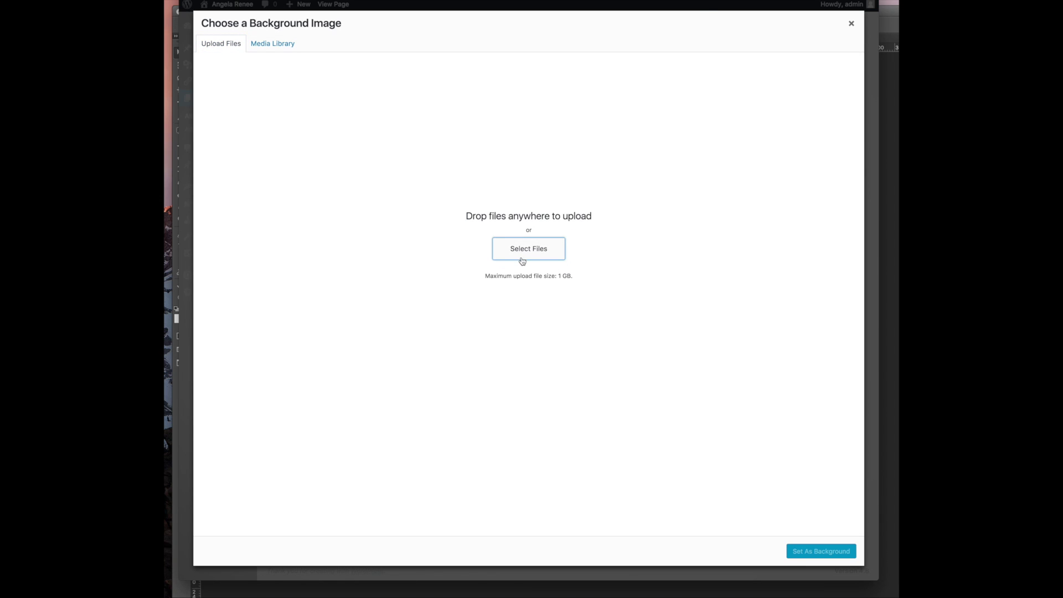
click(521, 261)
scroll(622, 81, down, 2)
scroll(621, 81, down, 5)
scroll(567, 69, up, 6)
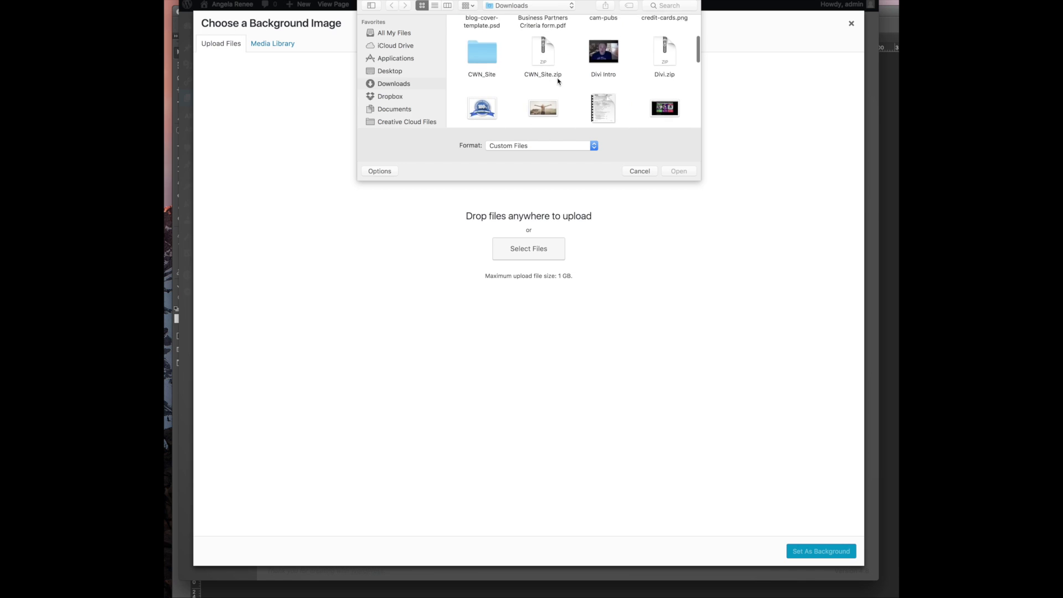
scroll(557, 81, down, 1)
double_click(534, 86)
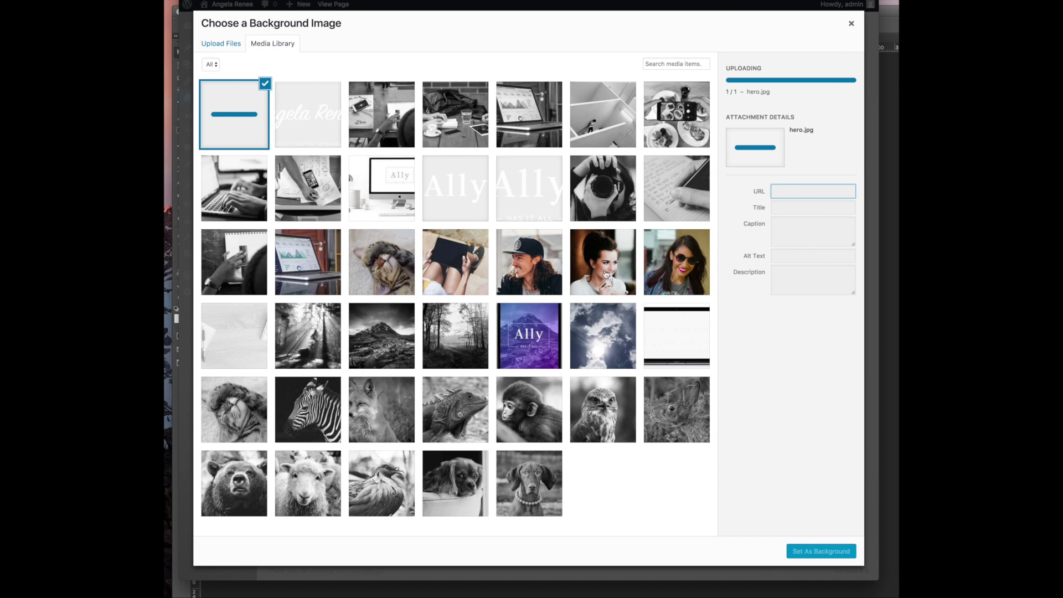
click(822, 552)
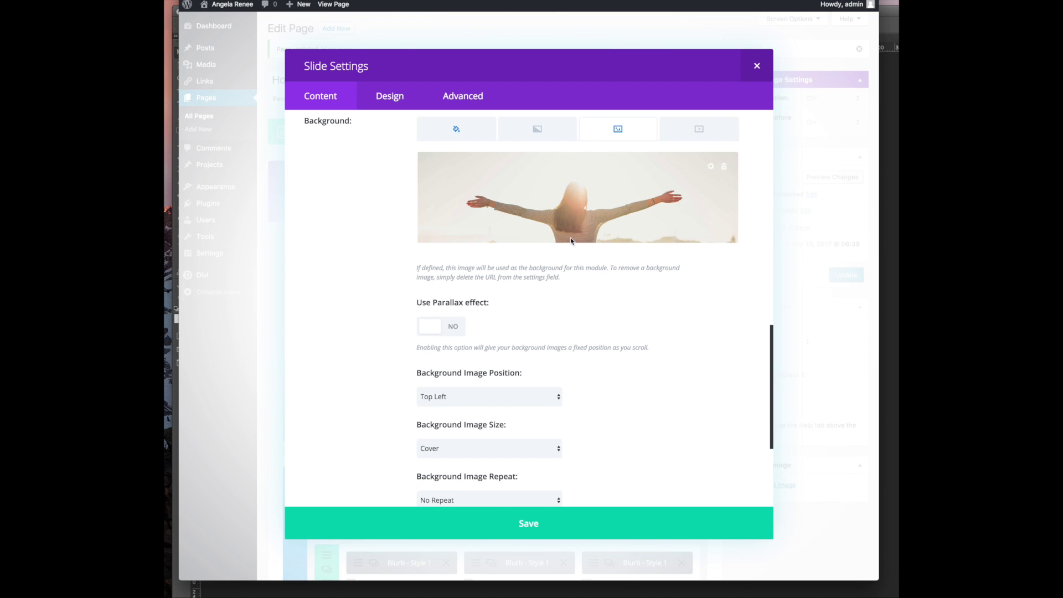
click(607, 527)
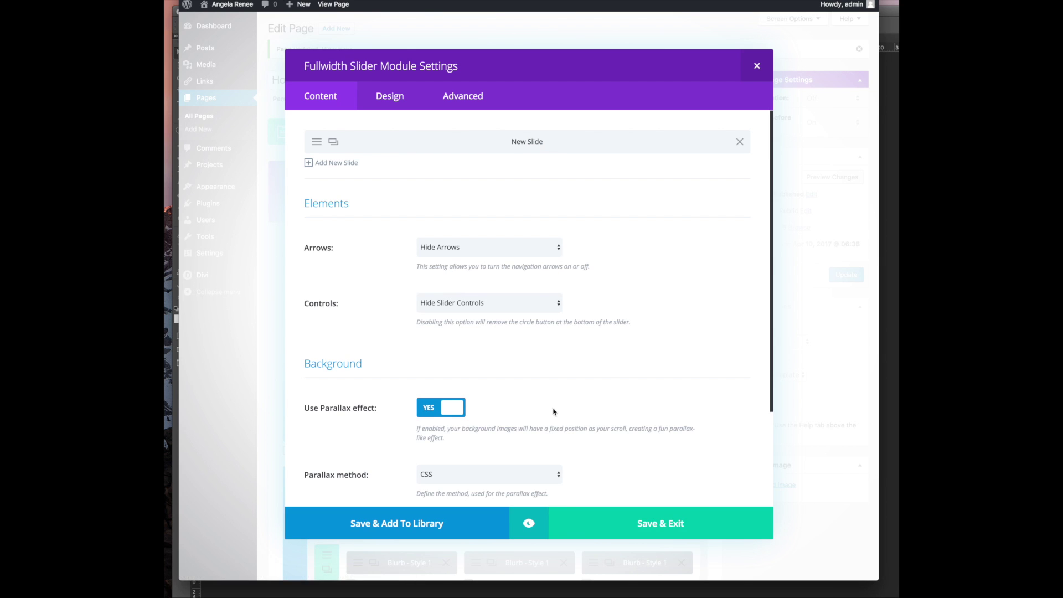
click(653, 529)
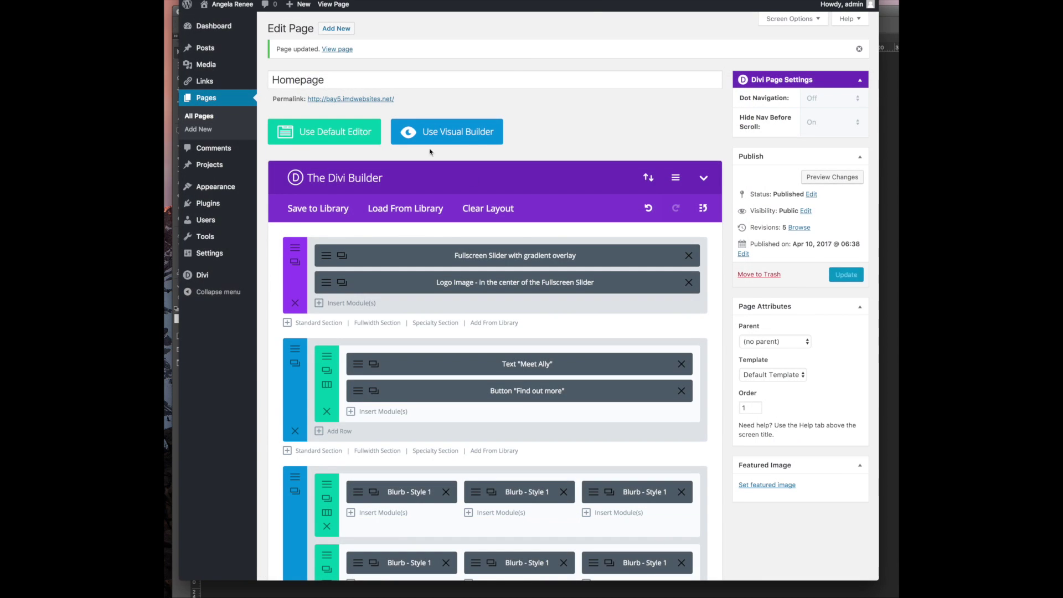
Update the Homepage, widen the browser and scroll the live page with its new balcony-photo hero
click(846, 275)
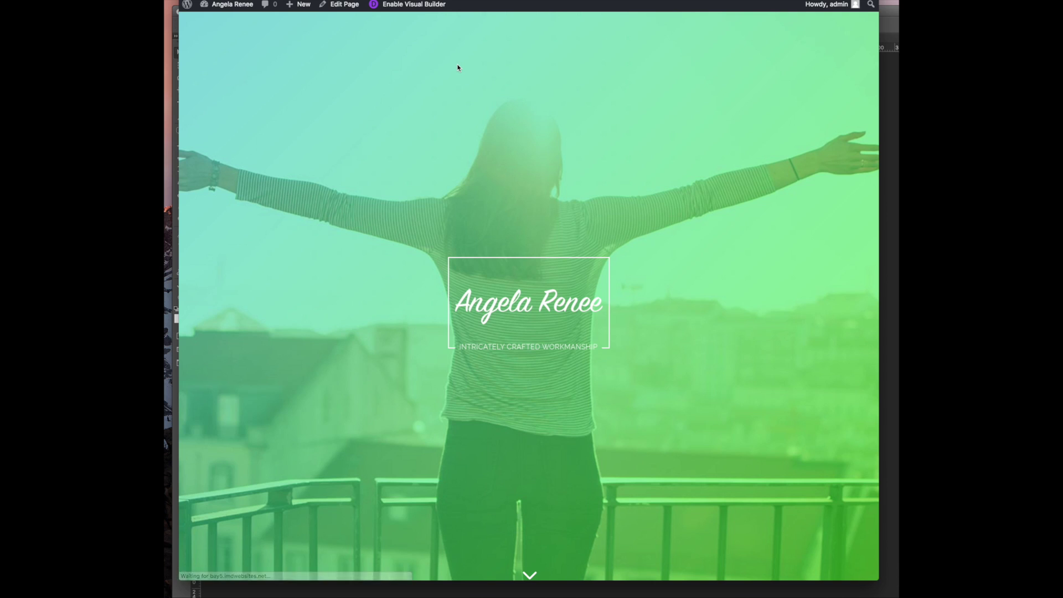
drag(879, 582, 892, 581)
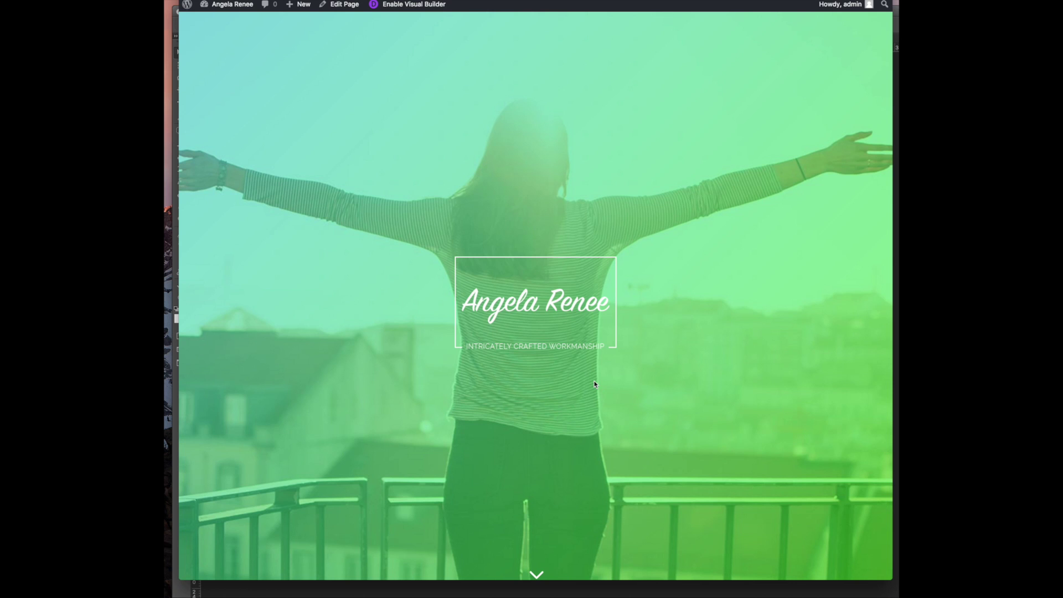
scroll(642, 437, down, 3)
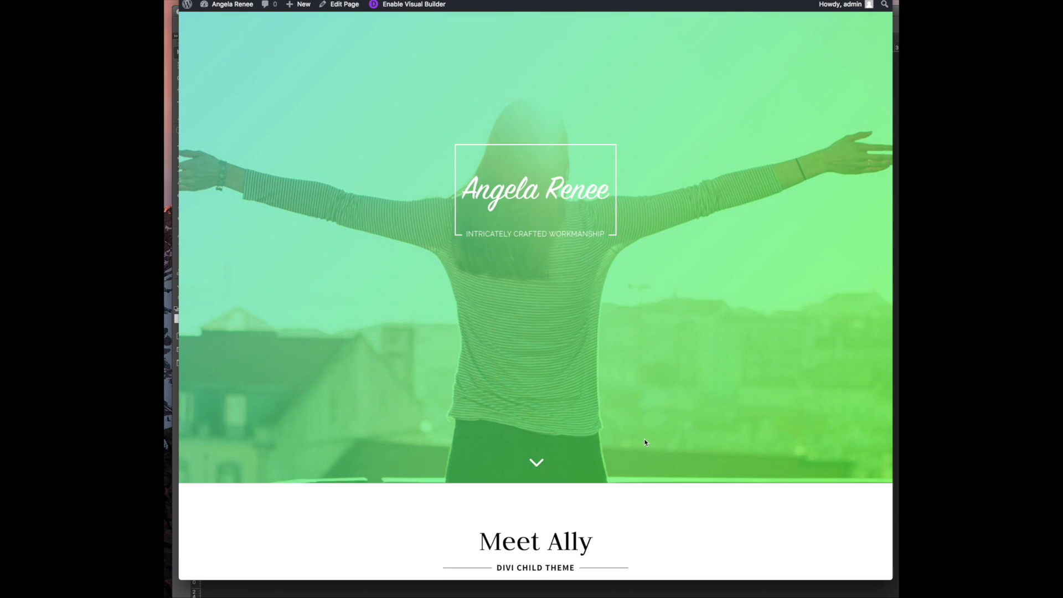
scroll(635, 364, down, 6)
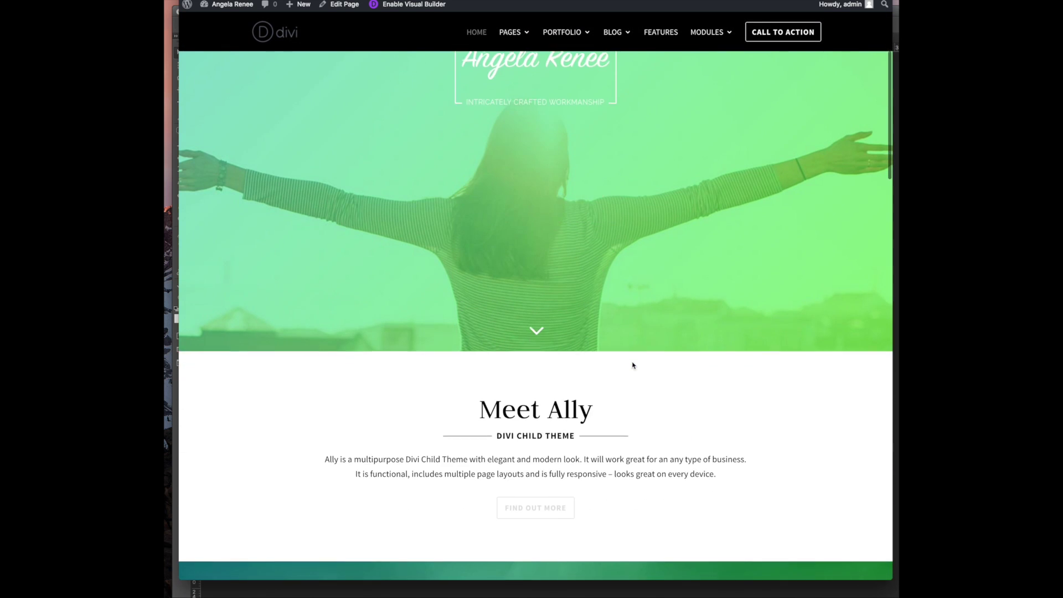
scroll(632, 363, up, 8)
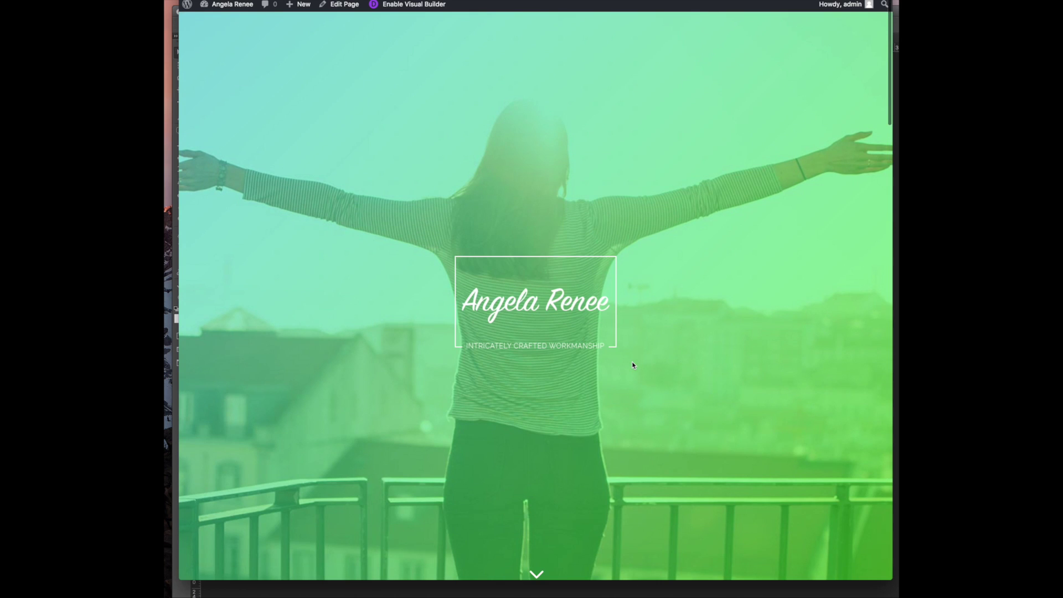
scroll(825, 393, down, 10)
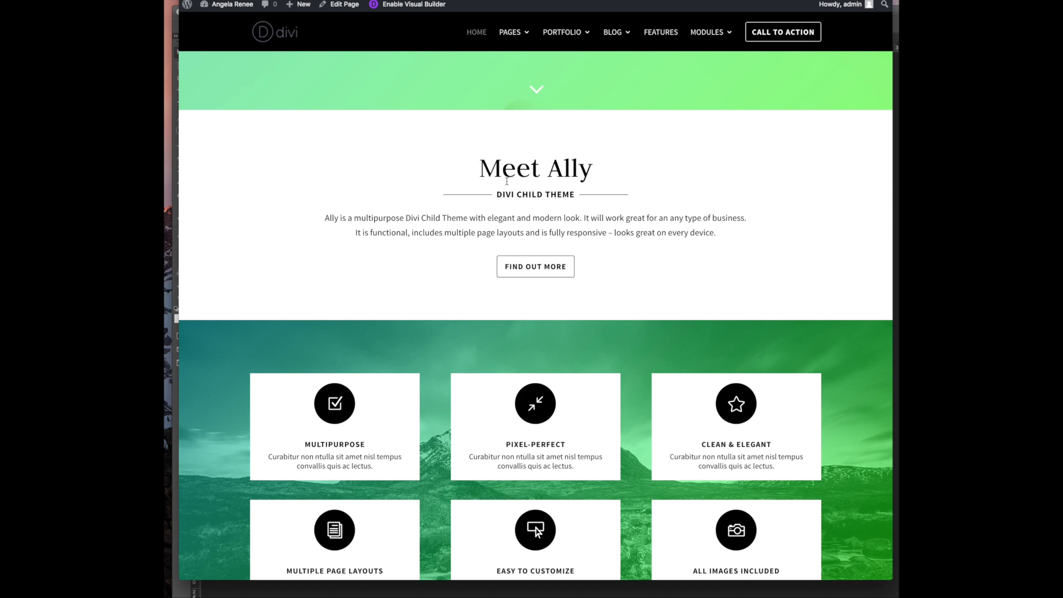
scroll(506, 181, down, 7)
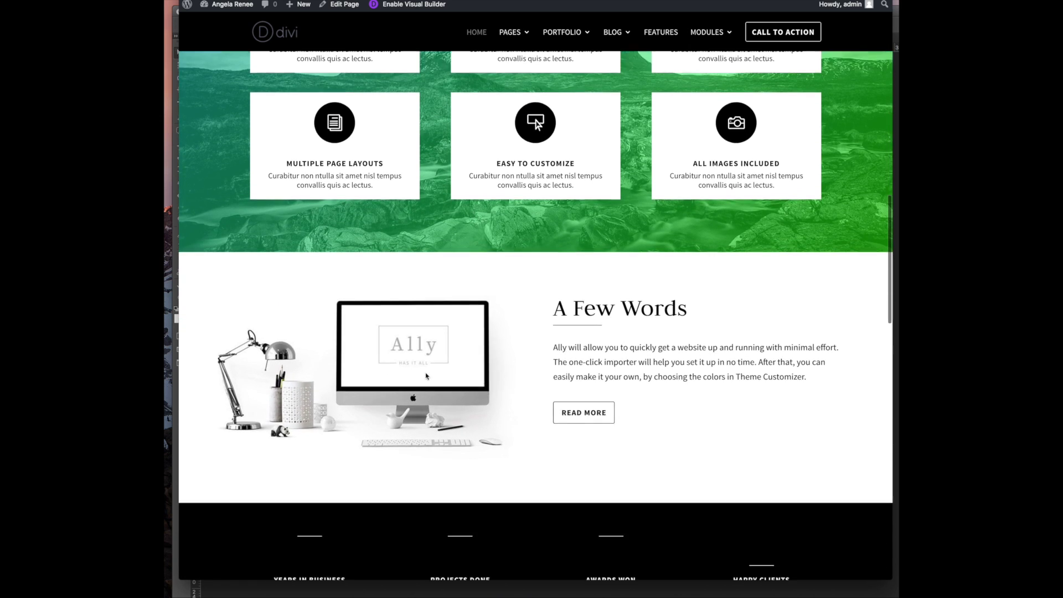
scroll(426, 376, down, 3)
scroll(607, 313, down, 3)
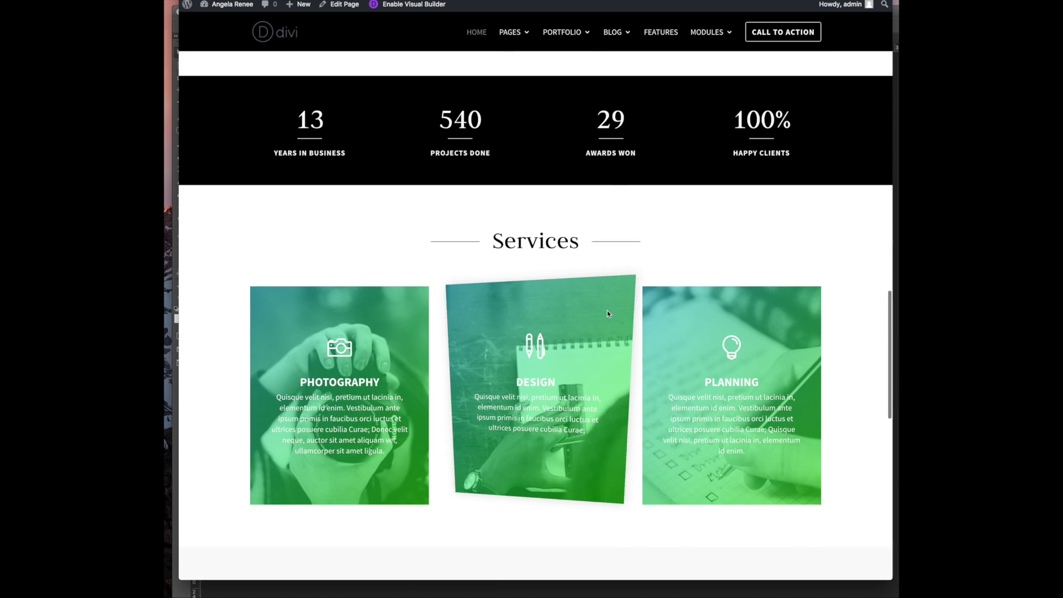
scroll(607, 314, down, 3)
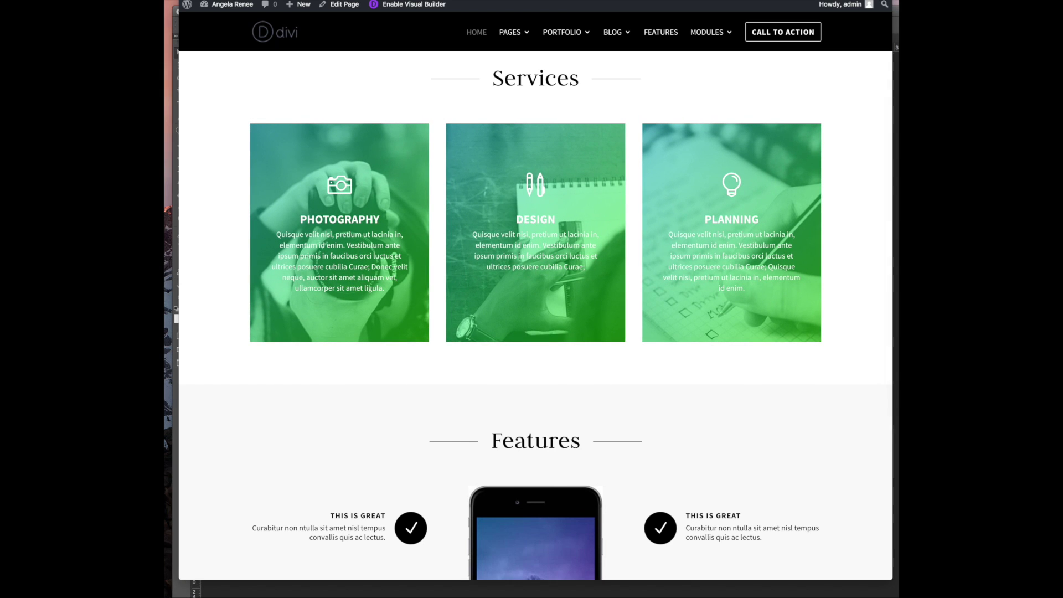
Drag the Website Info document onscreen and select, then deselect, the 'Bijou is a jewel' intro paragraphs
drag(1043, 97, 446, 68)
scroll(393, 229, down, 2)
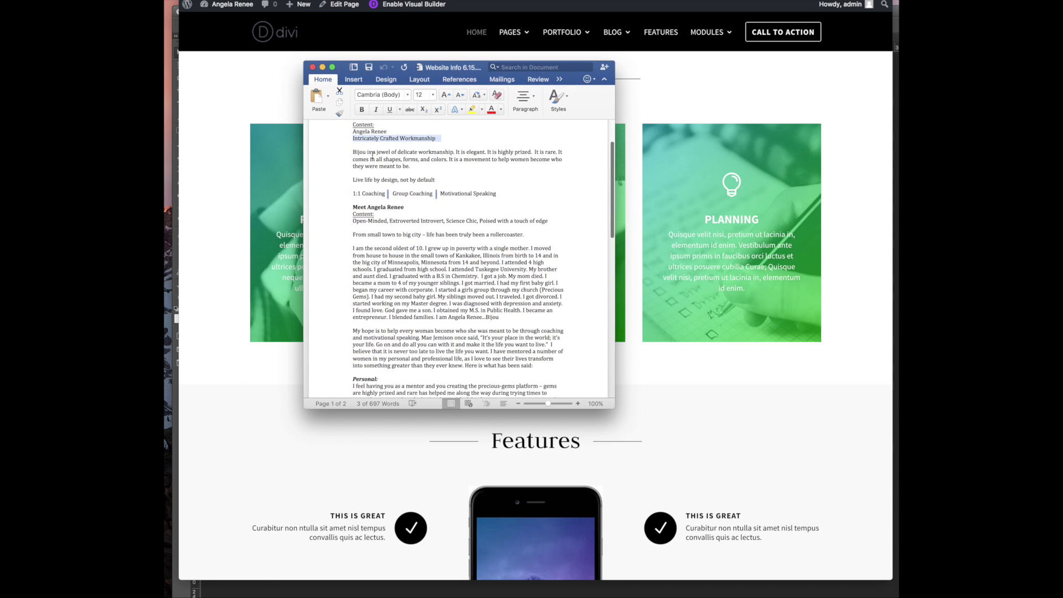
double_click(346, 155)
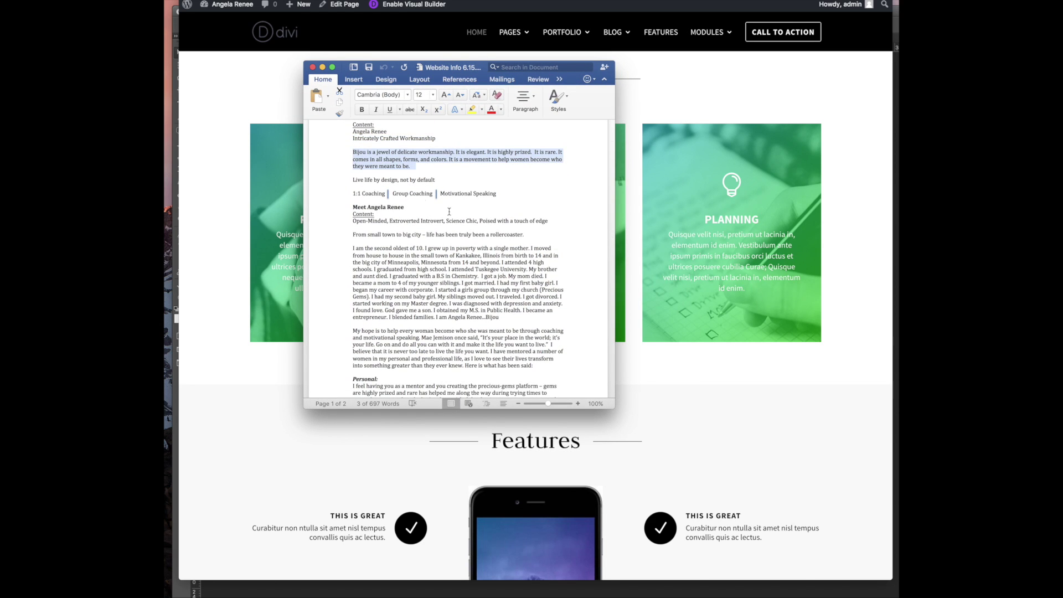
drag(451, 184, 354, 152)
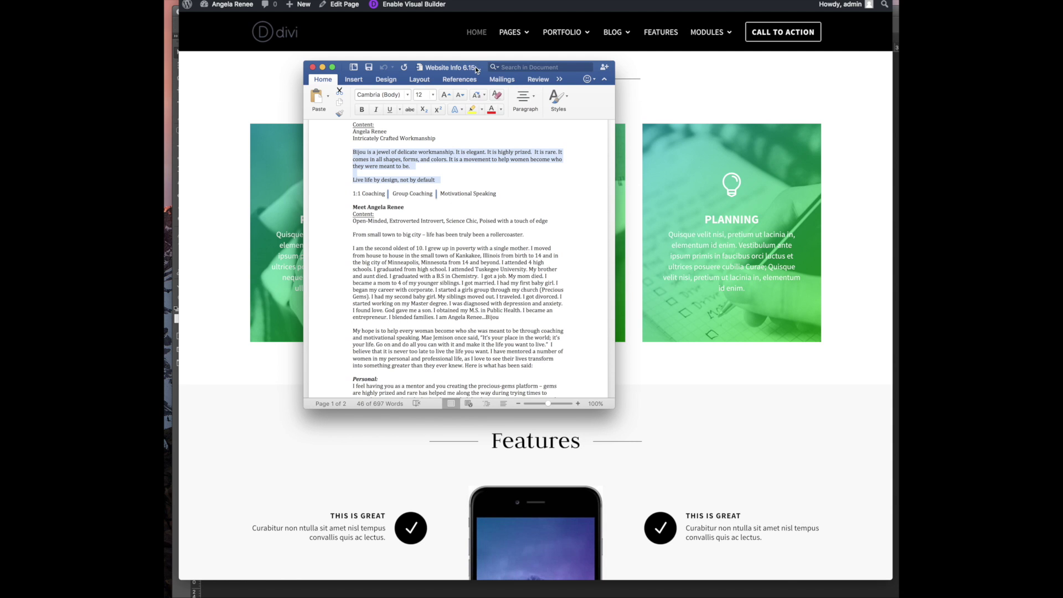
drag(475, 66, 1018, 132)
scroll(478, 86, up, 10)
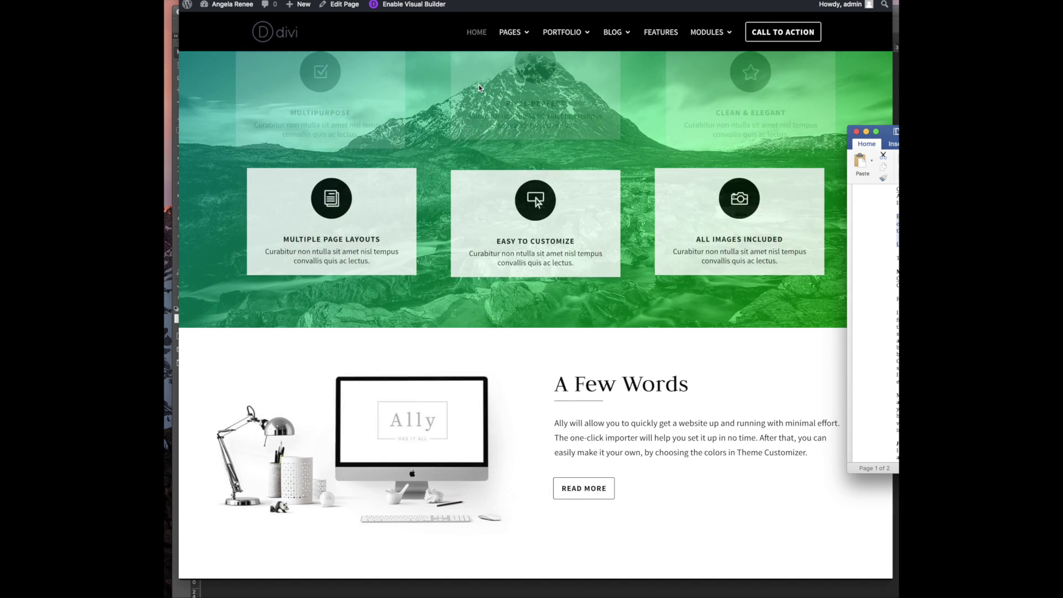
scroll(478, 86, up, 8)
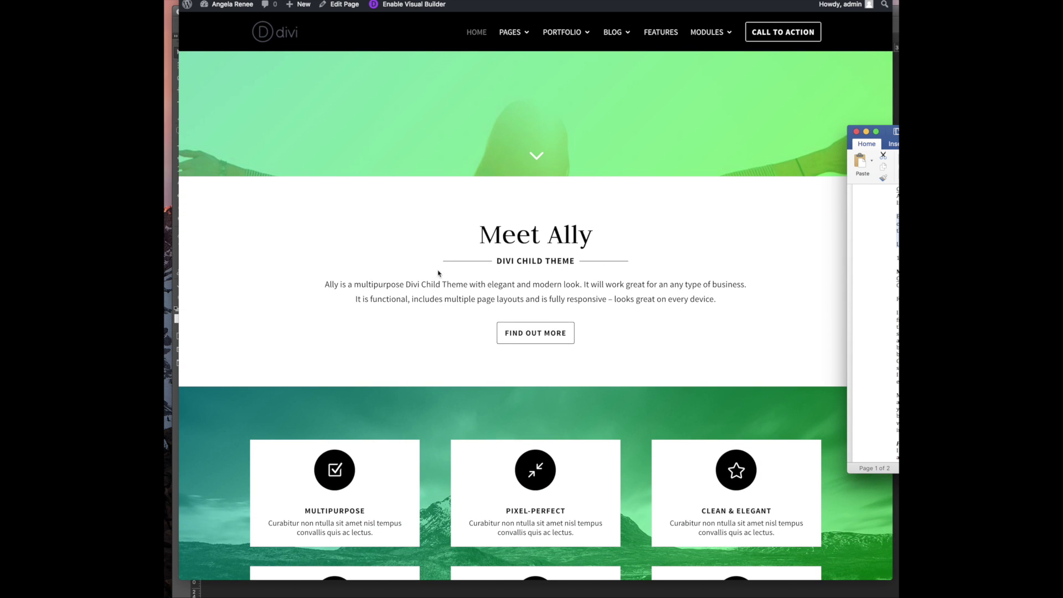
drag(993, 131, 752, 114)
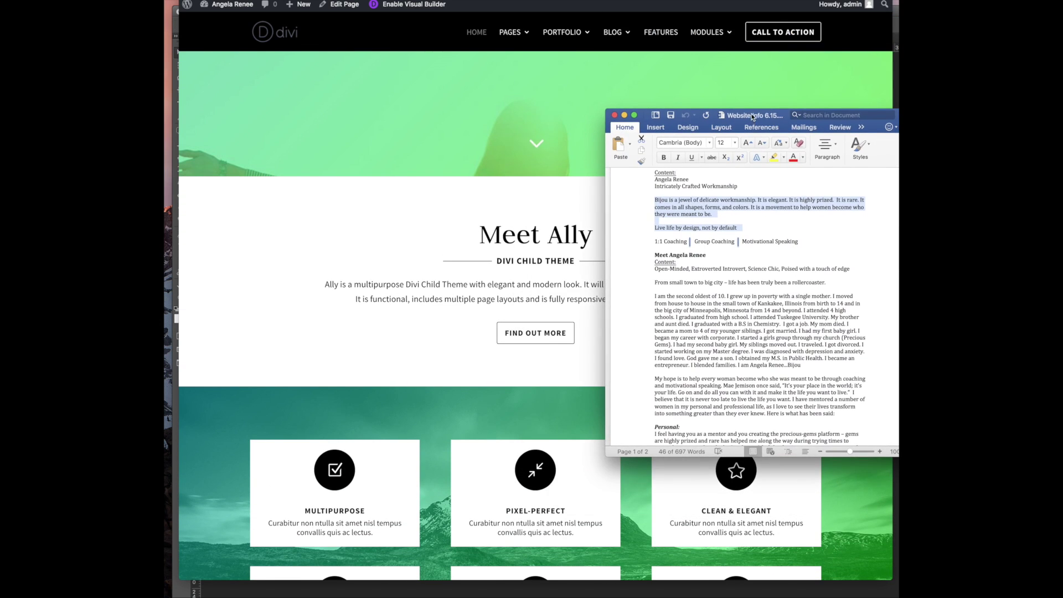
click(762, 226)
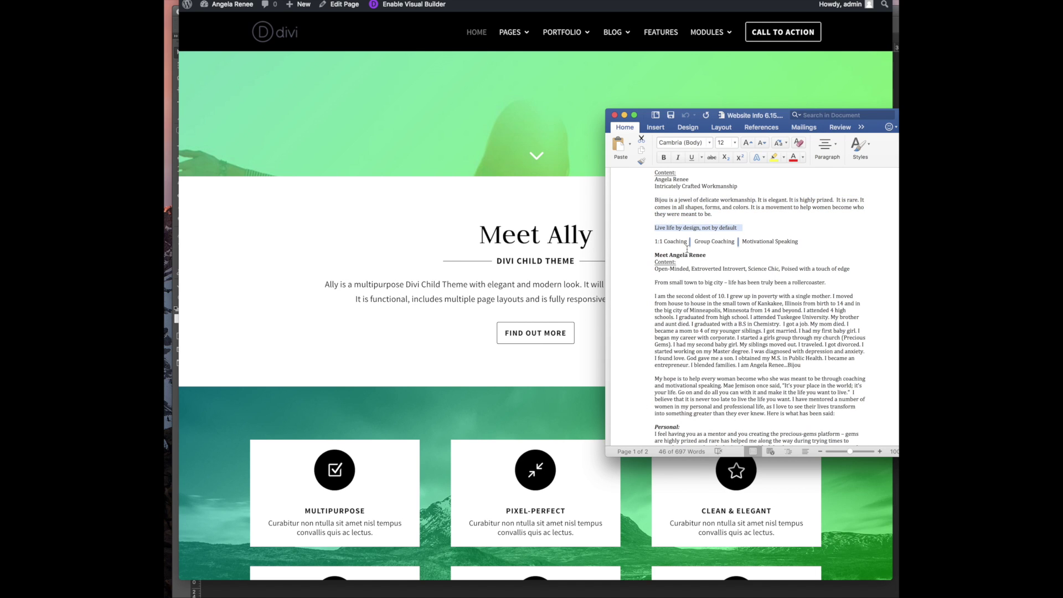
Scroll the document and position the Word window beside the homepage's feature cards
scroll(496, 246, down, 5)
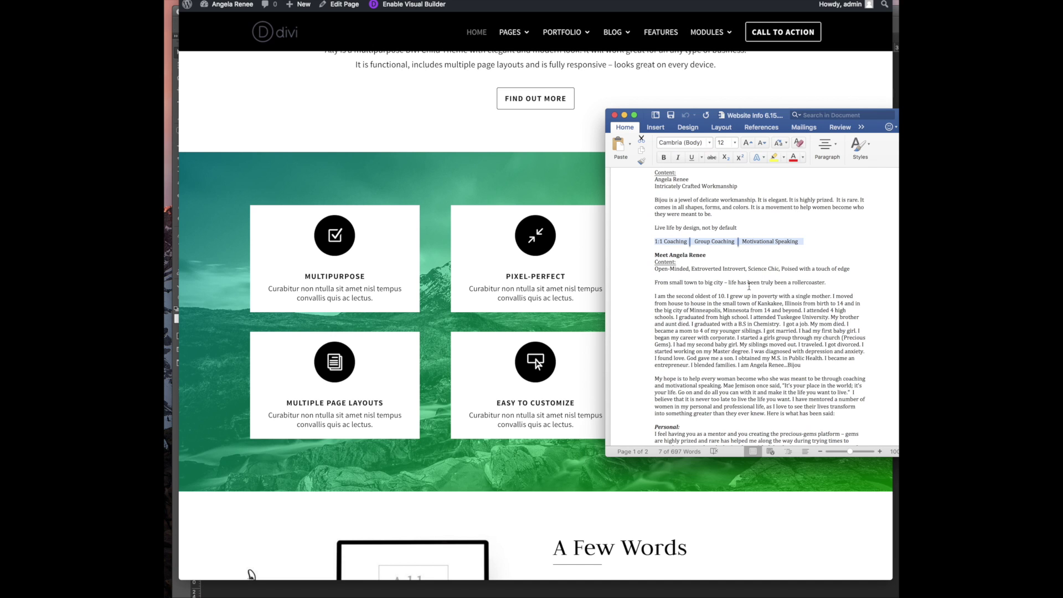
scroll(749, 286, down, 8)
scroll(749, 286, up, 4)
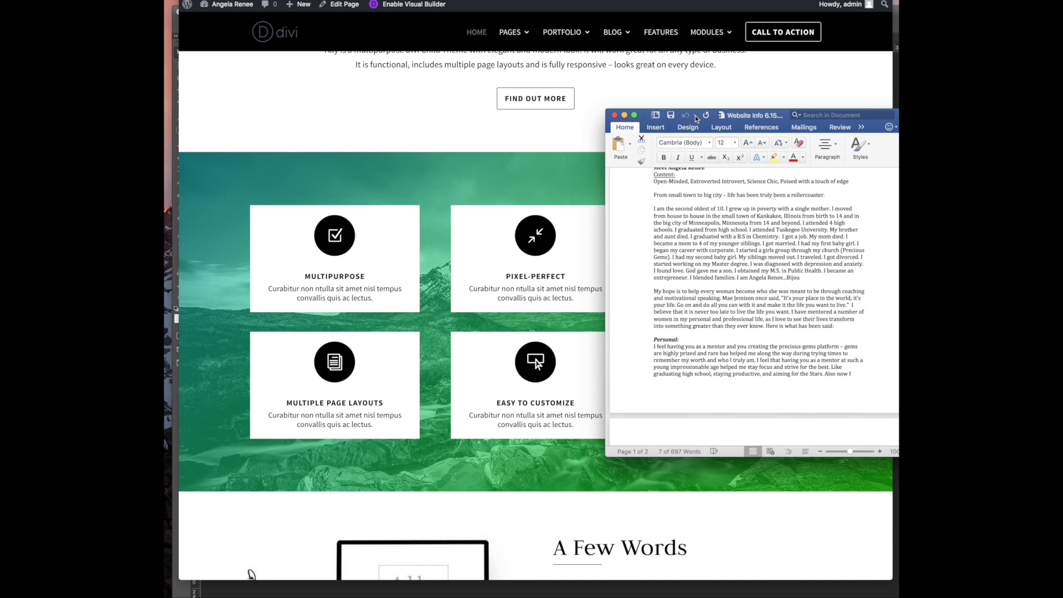
drag(694, 120, 897, 123)
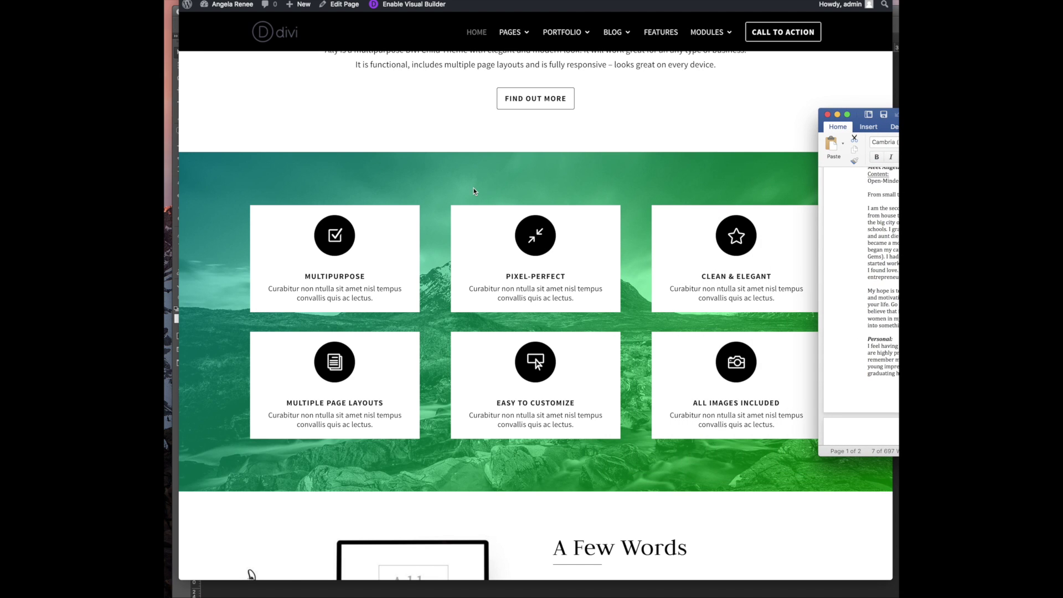
scroll(473, 191, down, 15)
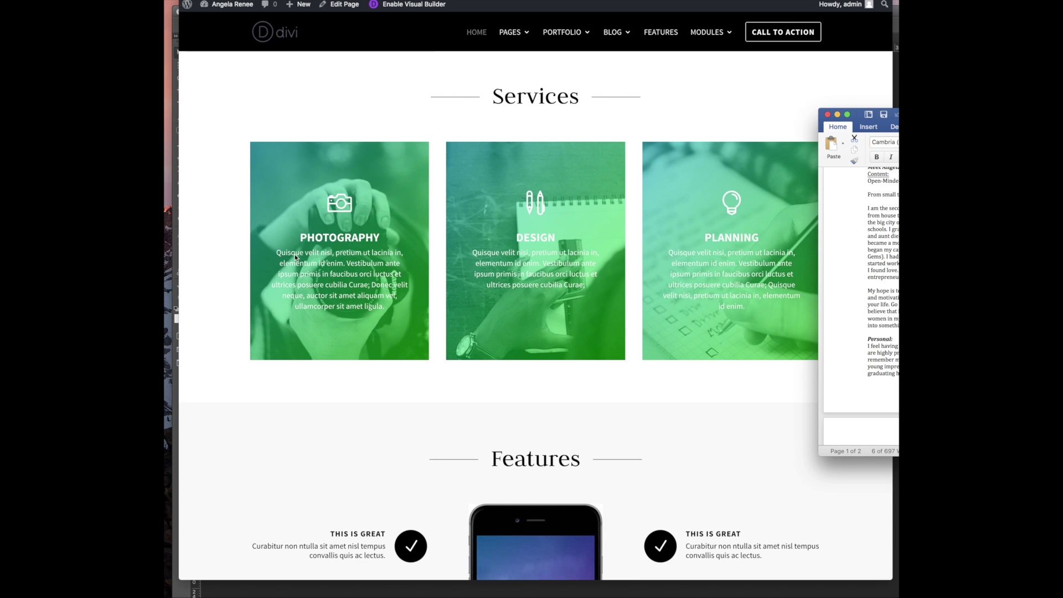
scroll(392, 270, up, 6)
scroll(392, 270, up, 5)
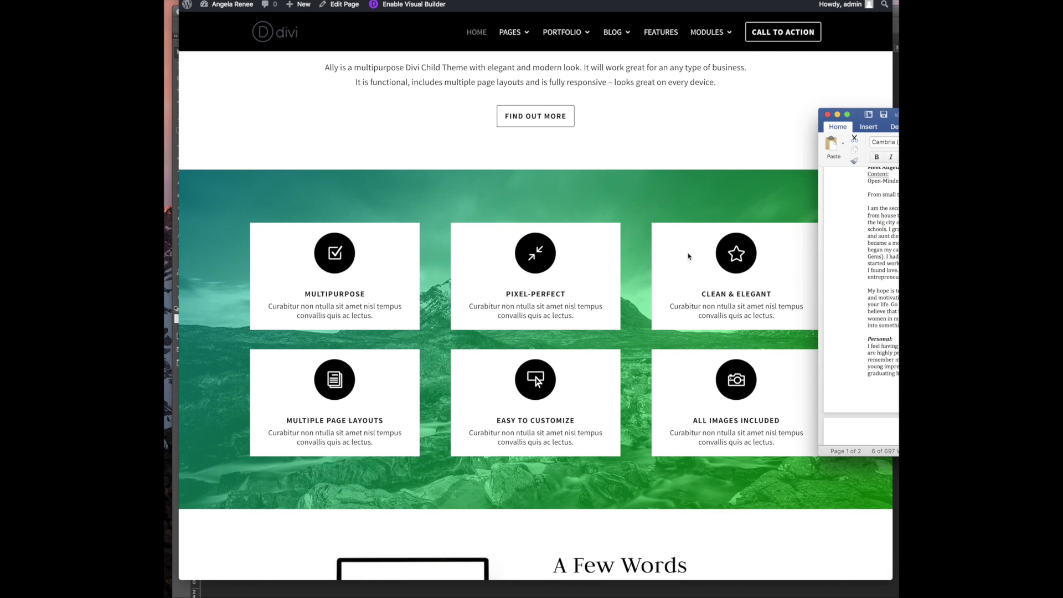
scroll(462, 273, down, 9)
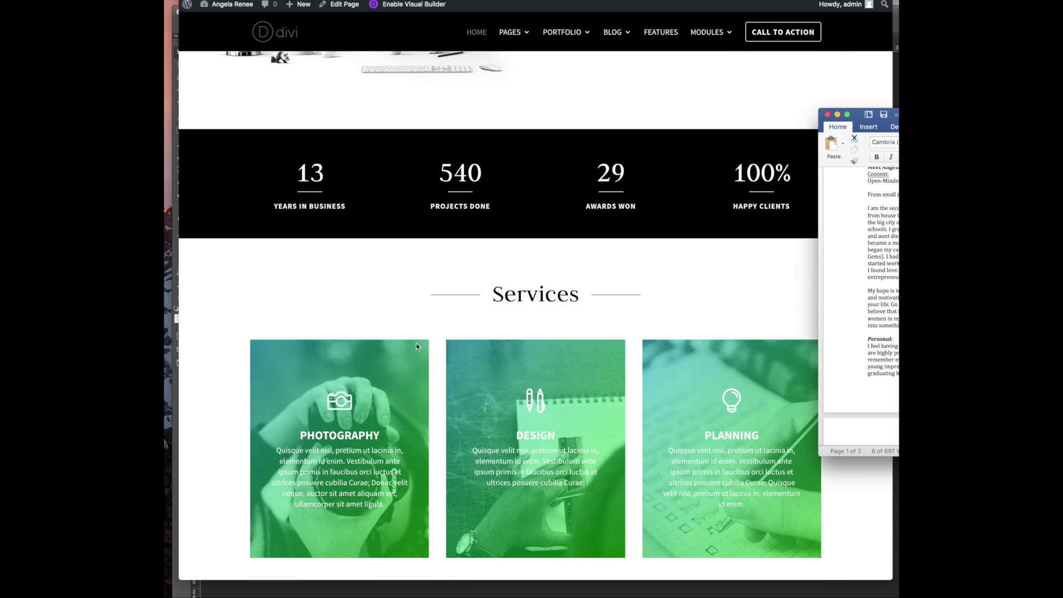
drag(877, 118, 769, 125)
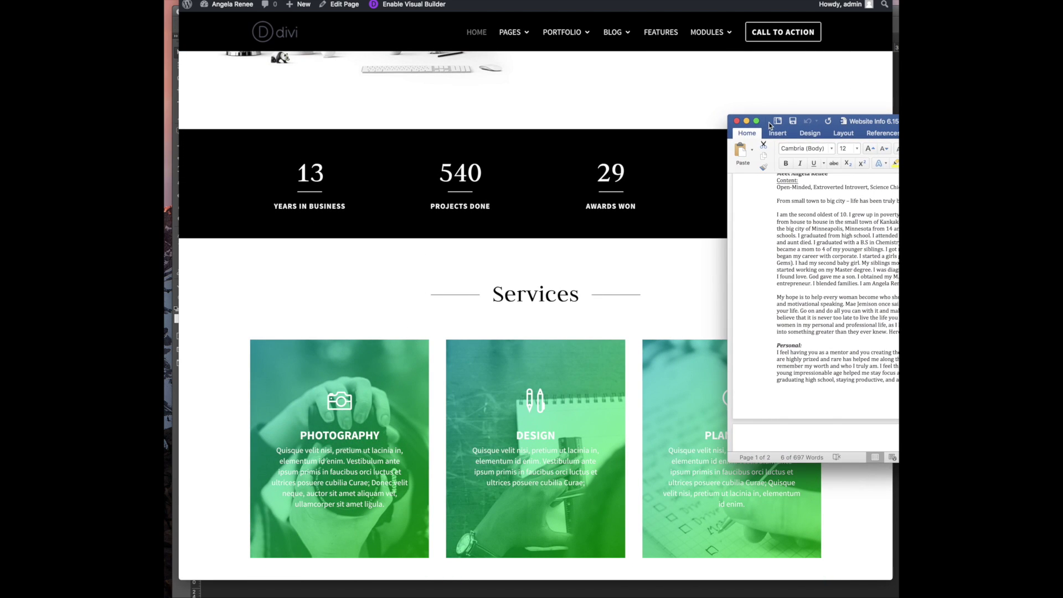
scroll(814, 208, up, 3)
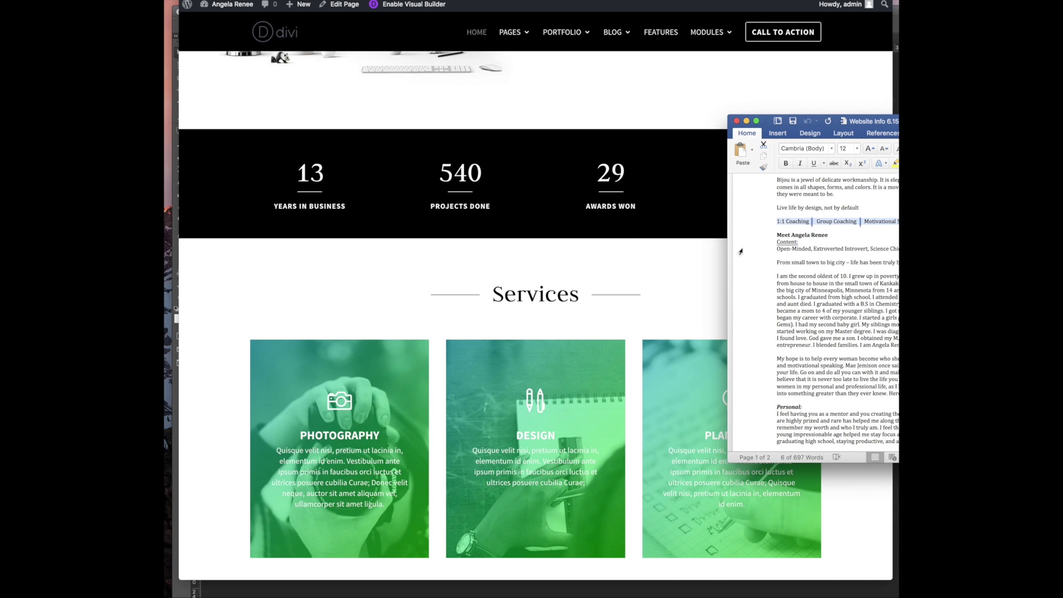
scroll(788, 293, down, 2)
drag(776, 226, 863, 378)
scroll(785, 342, down, 6)
scroll(784, 343, down, 10)
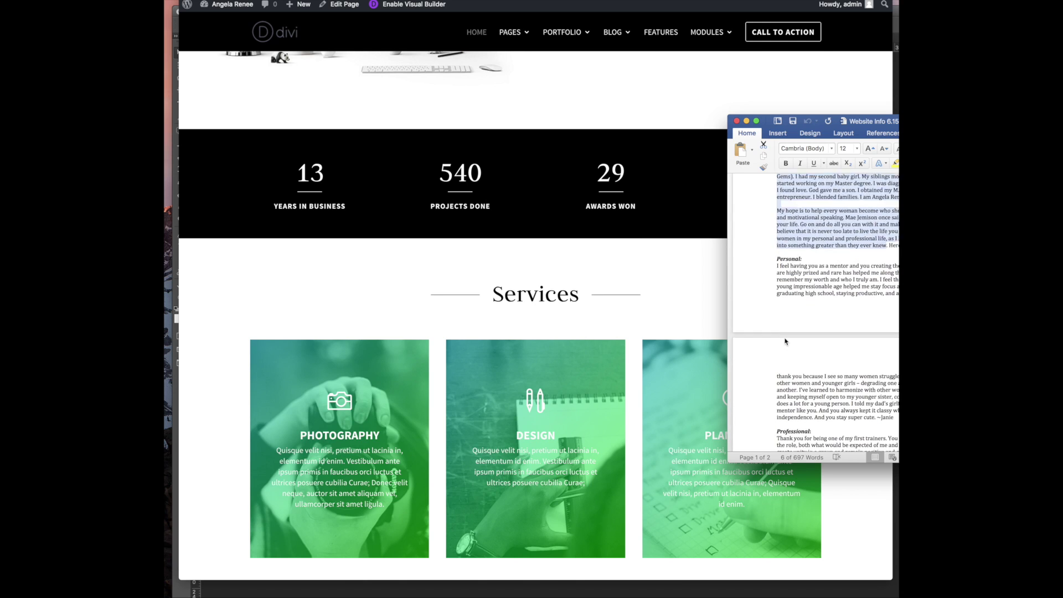
drag(768, 206, 780, 361)
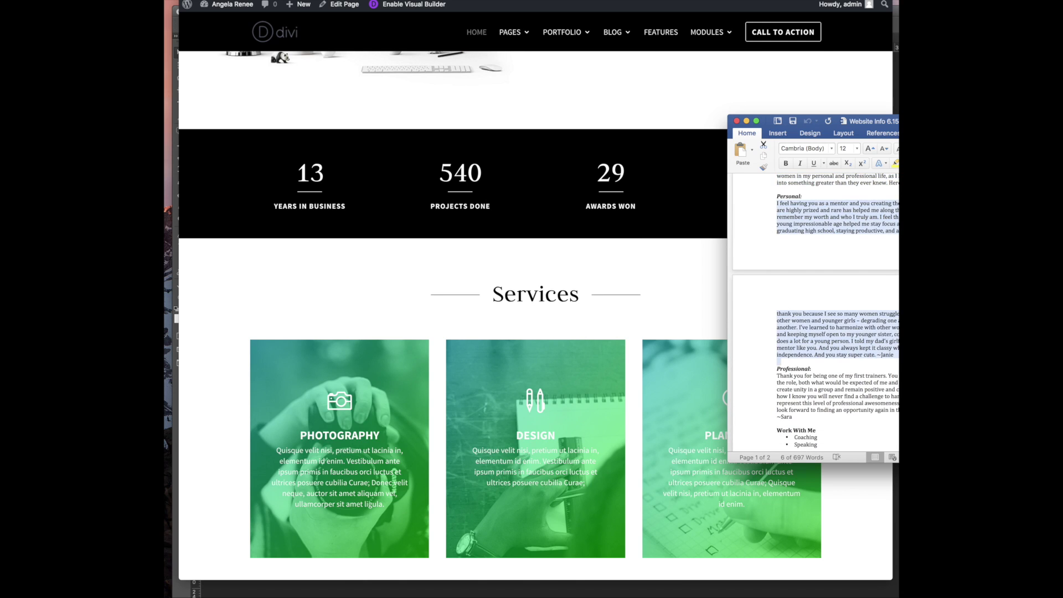
scroll(792, 344, down, 5)
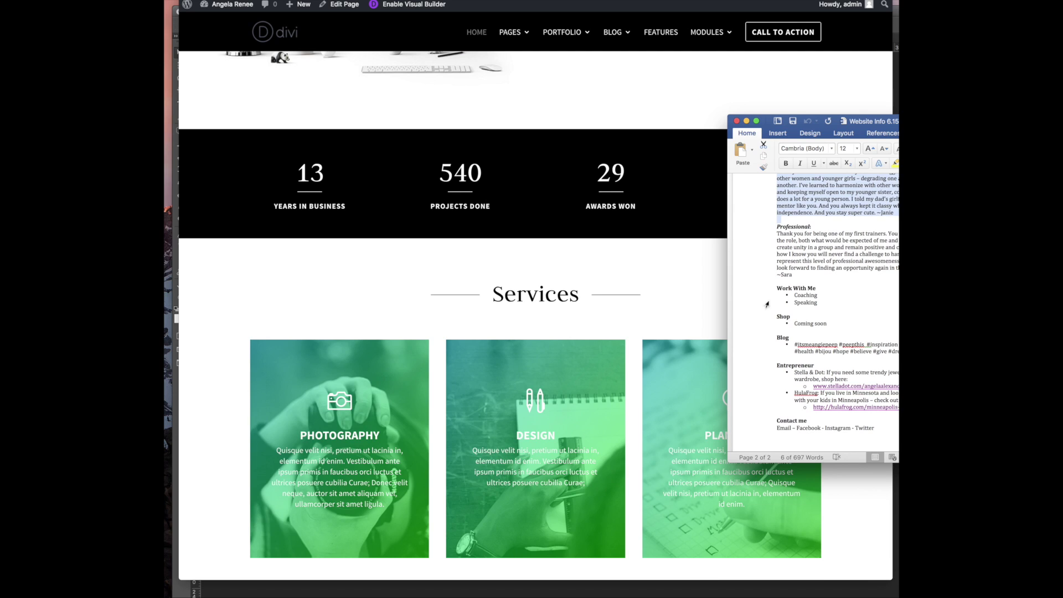
drag(827, 306, 748, 278)
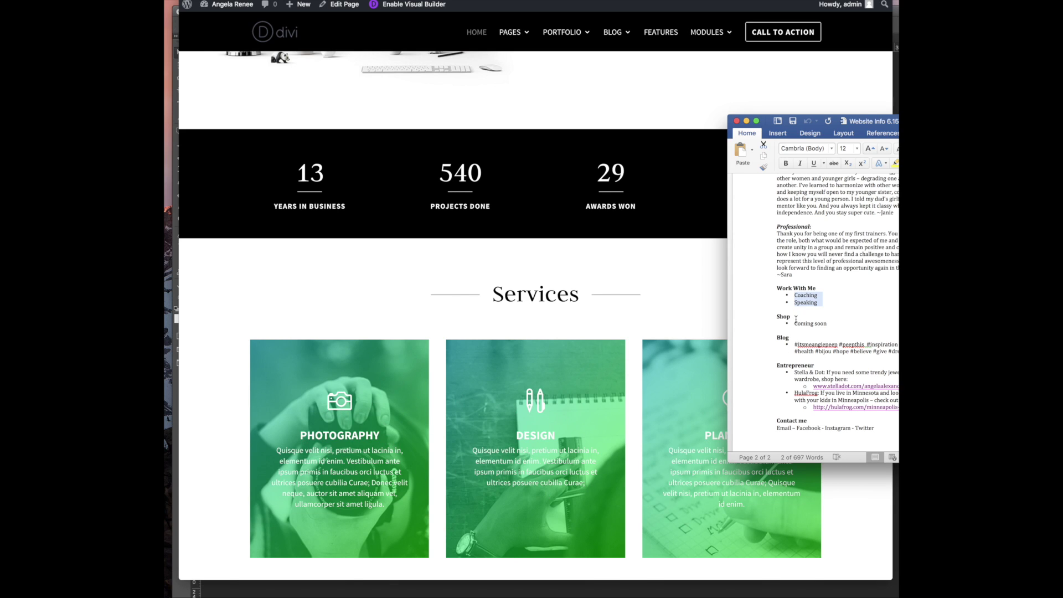
scroll(805, 334, down, 3)
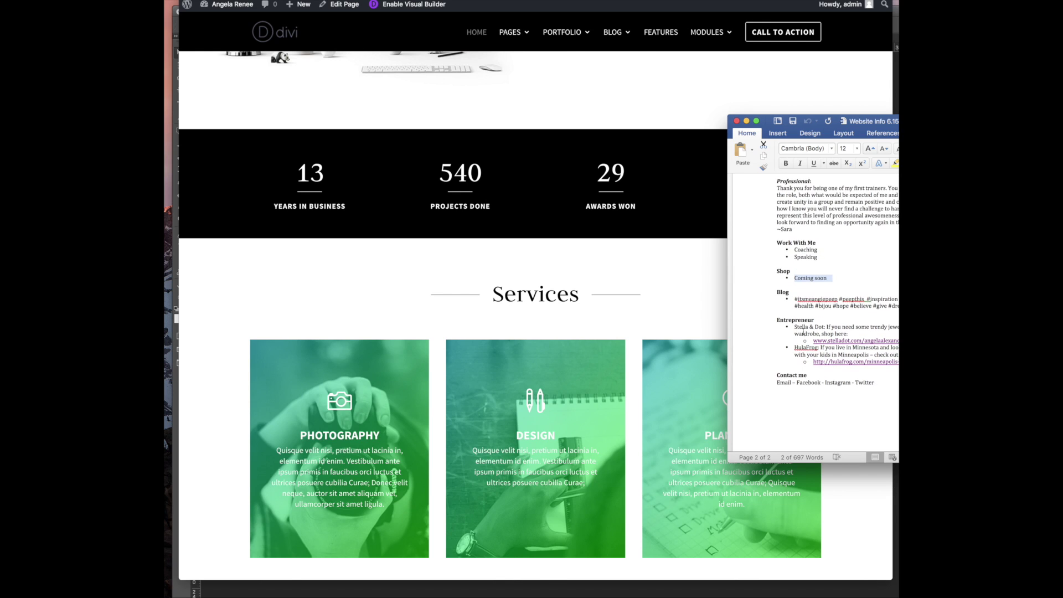
scroll(800, 337, down, 2)
mouse_move(794, 280)
mouse_down()
mouse_move(793, 265)
mouse_move(896, 272)
mouse_up()
scroll(529, 361, down, 15)
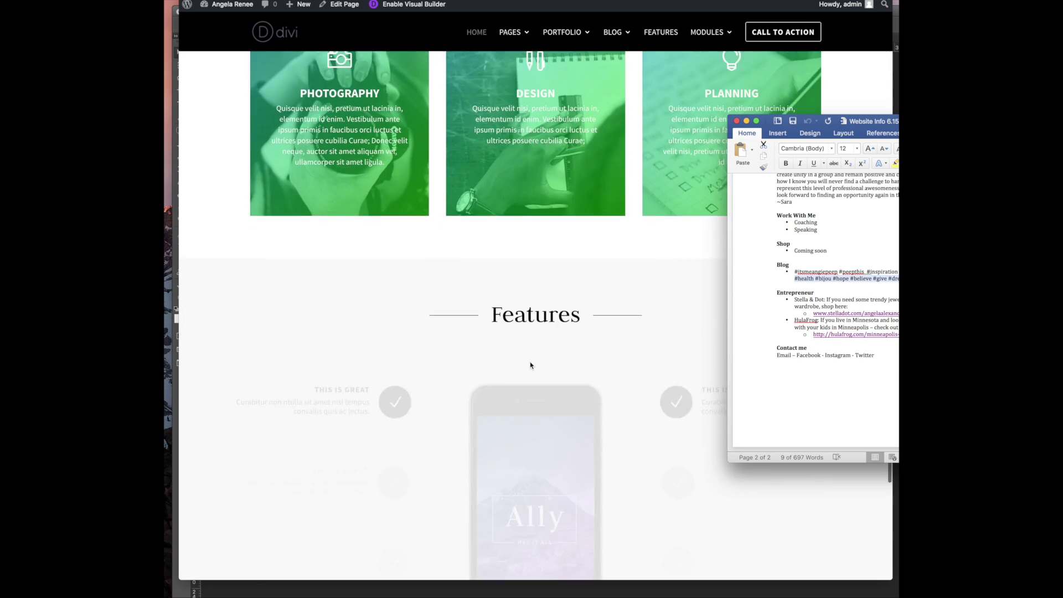
scroll(528, 363, up, 15)
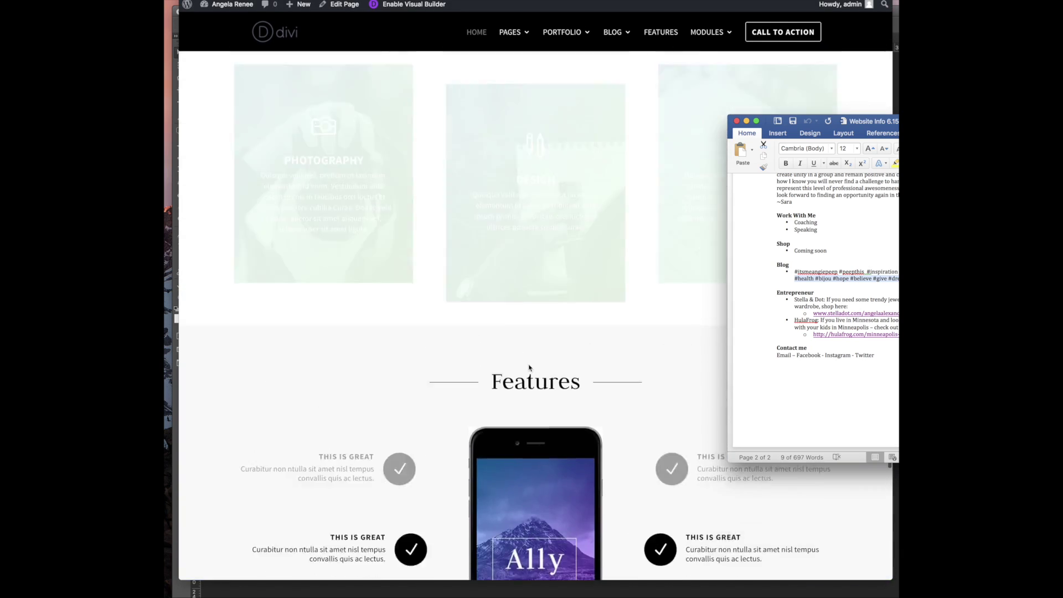
scroll(528, 364, up, 10)
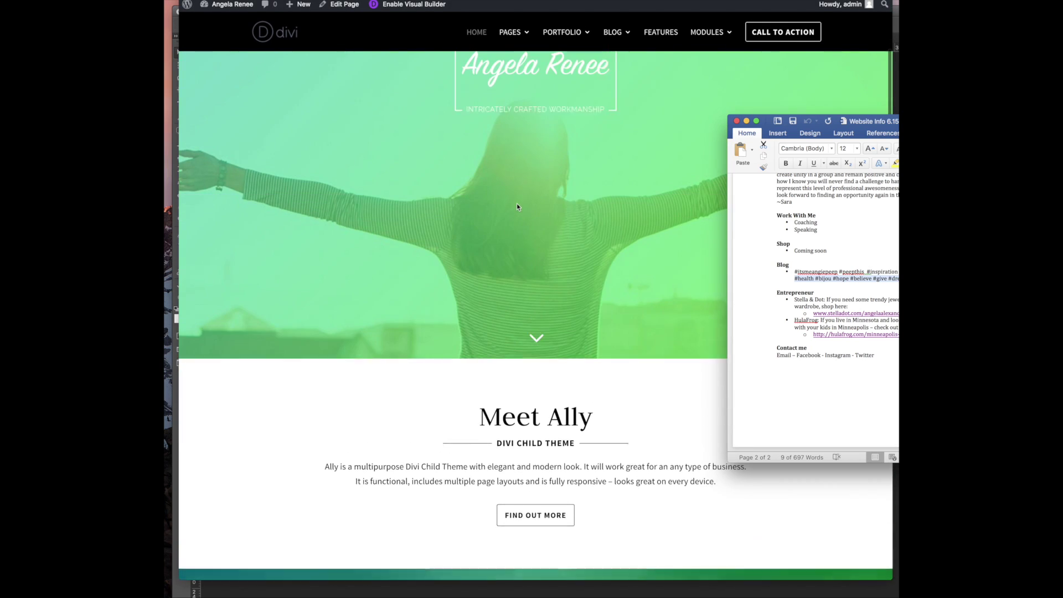
click(611, 37)
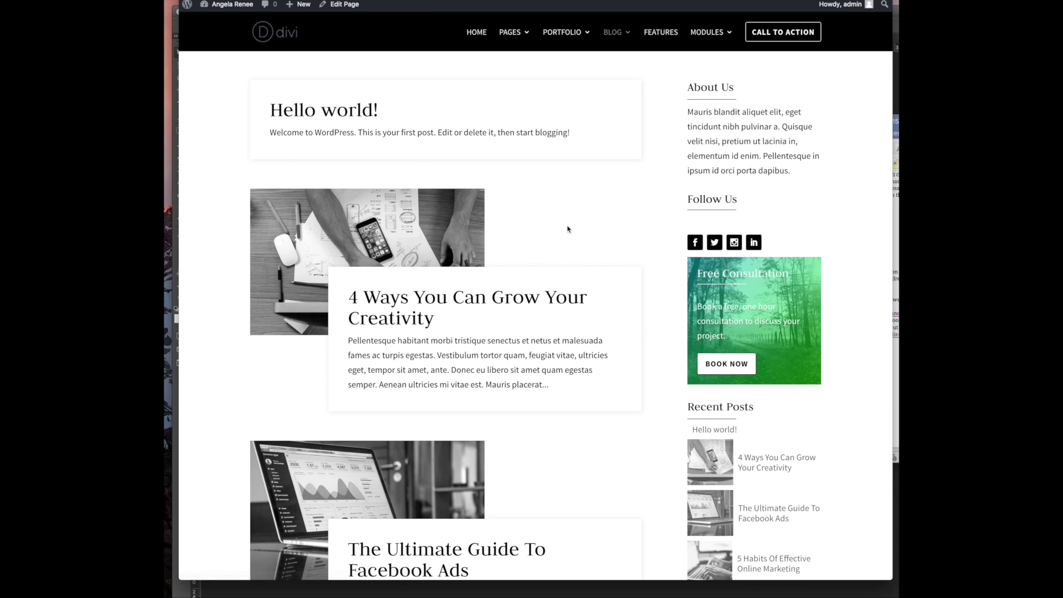
scroll(564, 240, down, 5)
scroll(555, 248, down, 12)
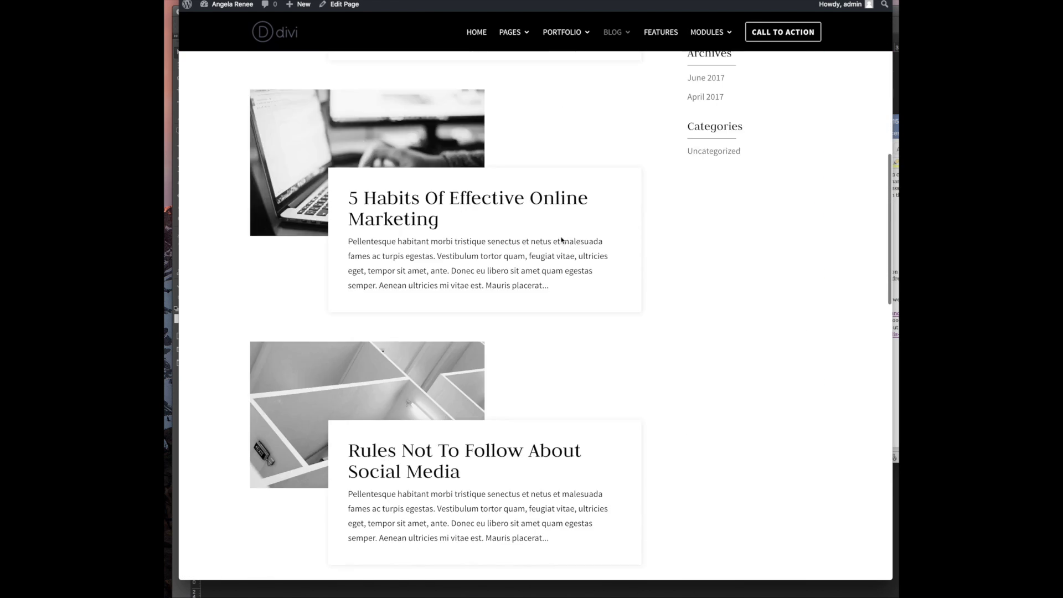
scroll(561, 240, down, 12)
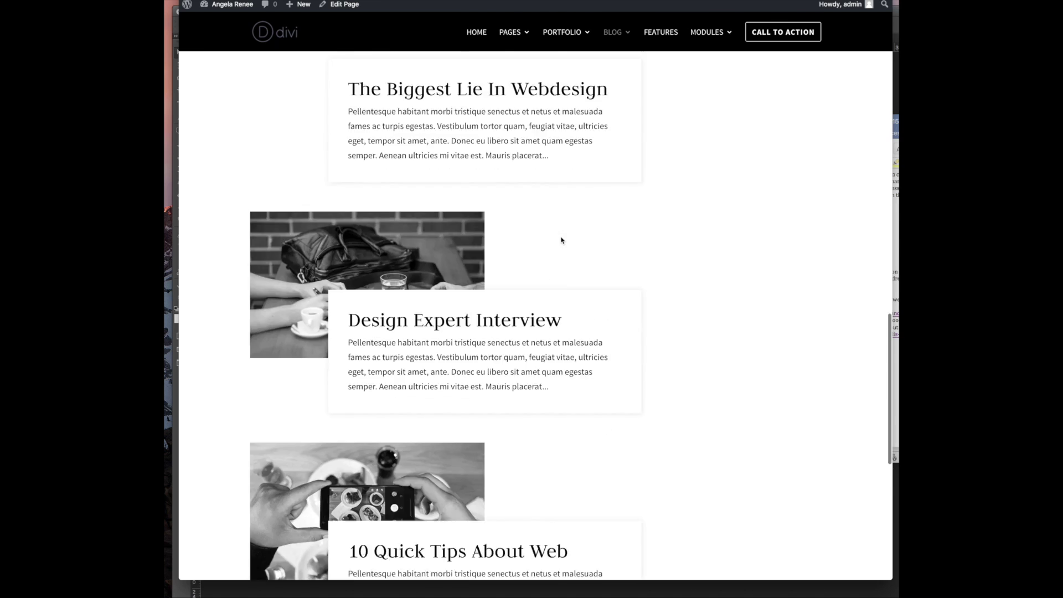
scroll(561, 240, up, 15)
scroll(561, 240, up, 15)
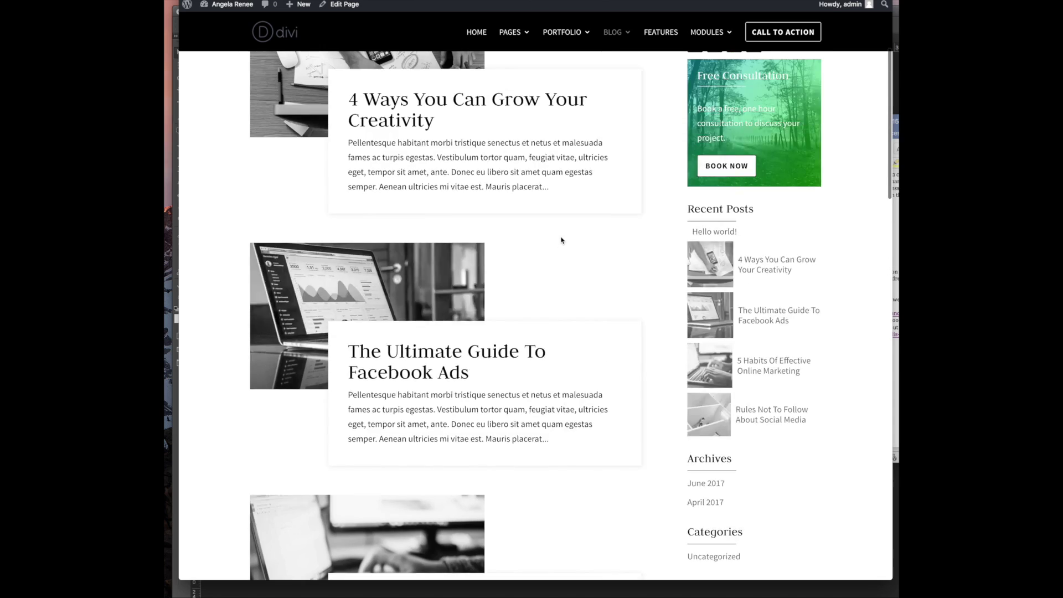
mouse_move(616, 30)
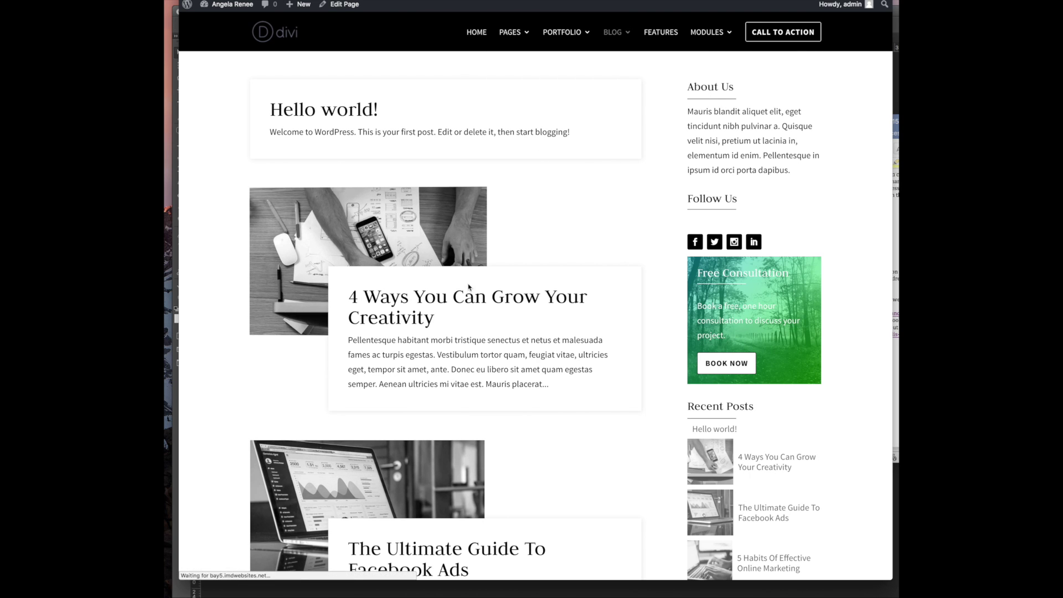
scroll(522, 332, down, 6)
scroll(522, 333, down, 13)
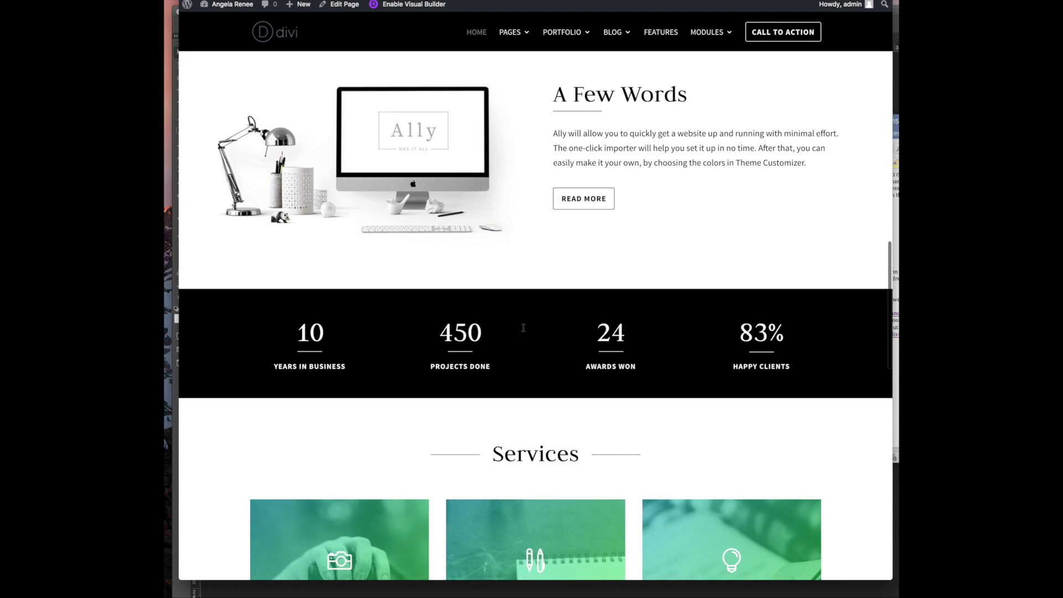
scroll(523, 328, down, 3)
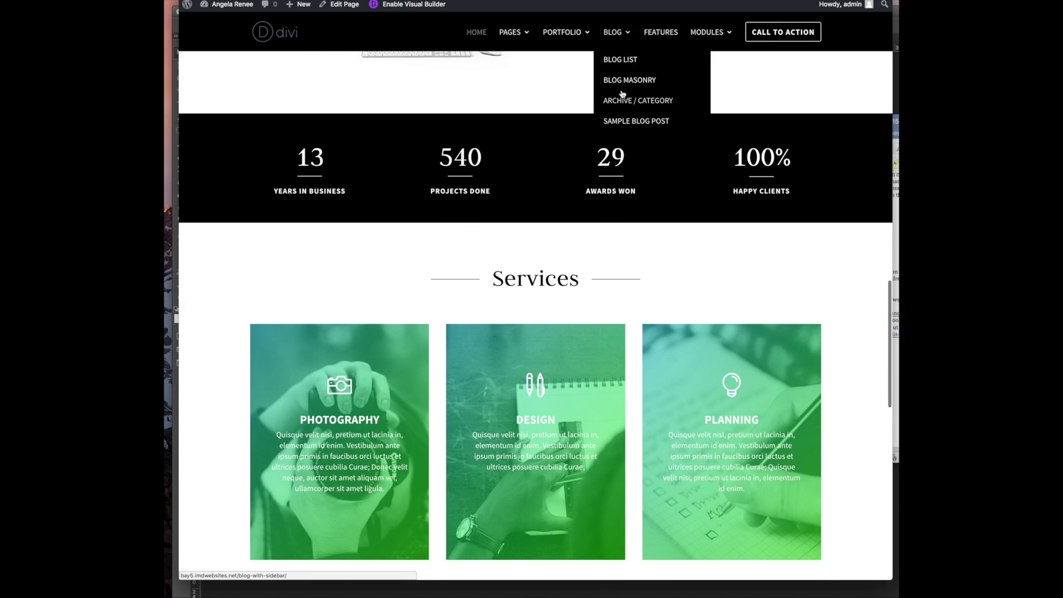
click(621, 84)
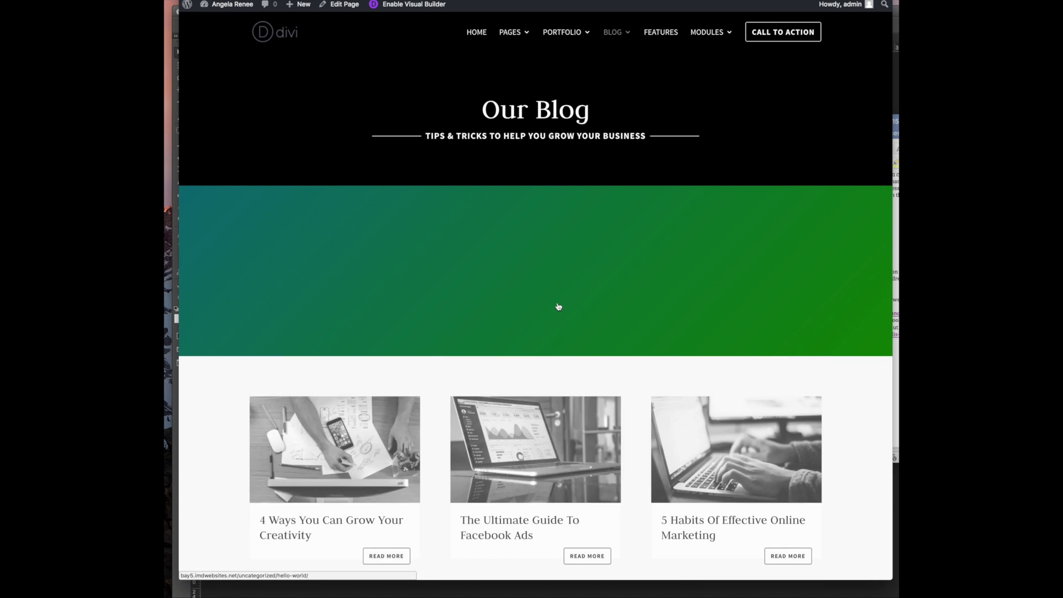
scroll(558, 306, down, 2)
scroll(559, 305, down, 3)
scroll(557, 304, down, 2)
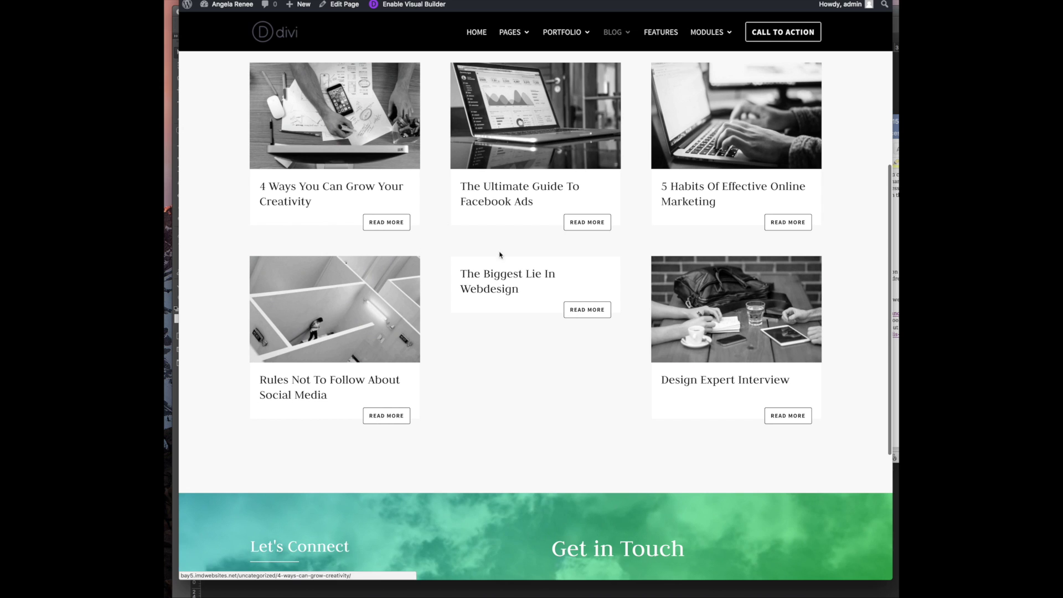
mouse_move(632, 37)
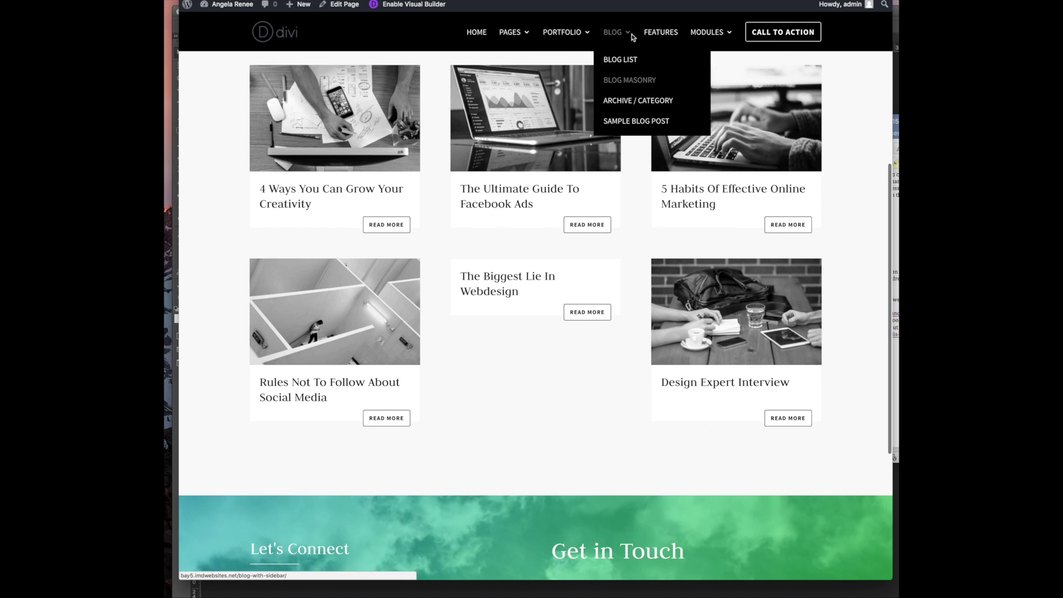
click(633, 101)
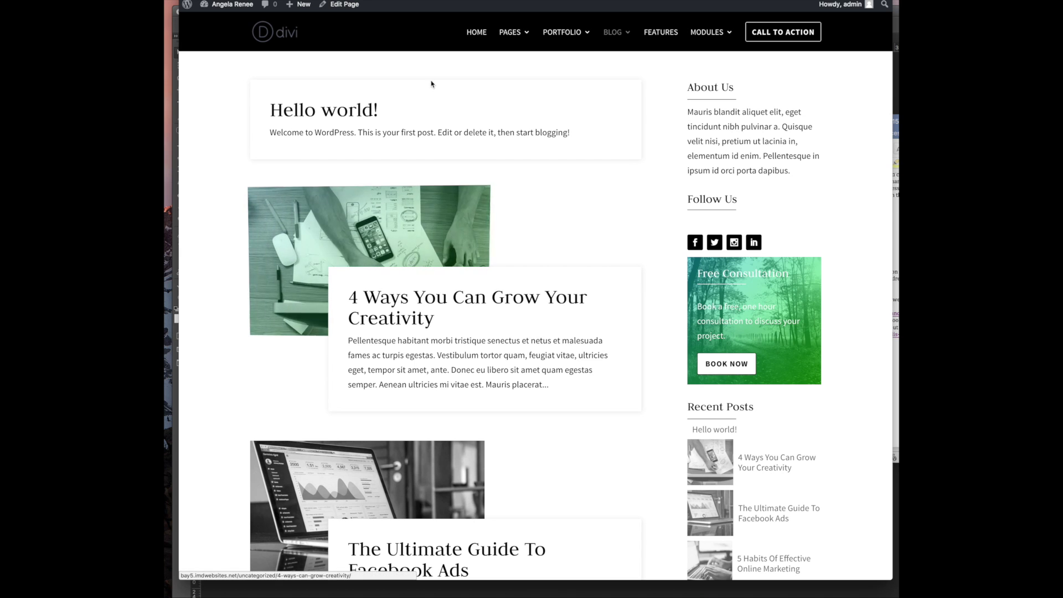
scroll(475, 308, down, 3)
scroll(474, 308, down, 3)
scroll(387, 221, up, 7)
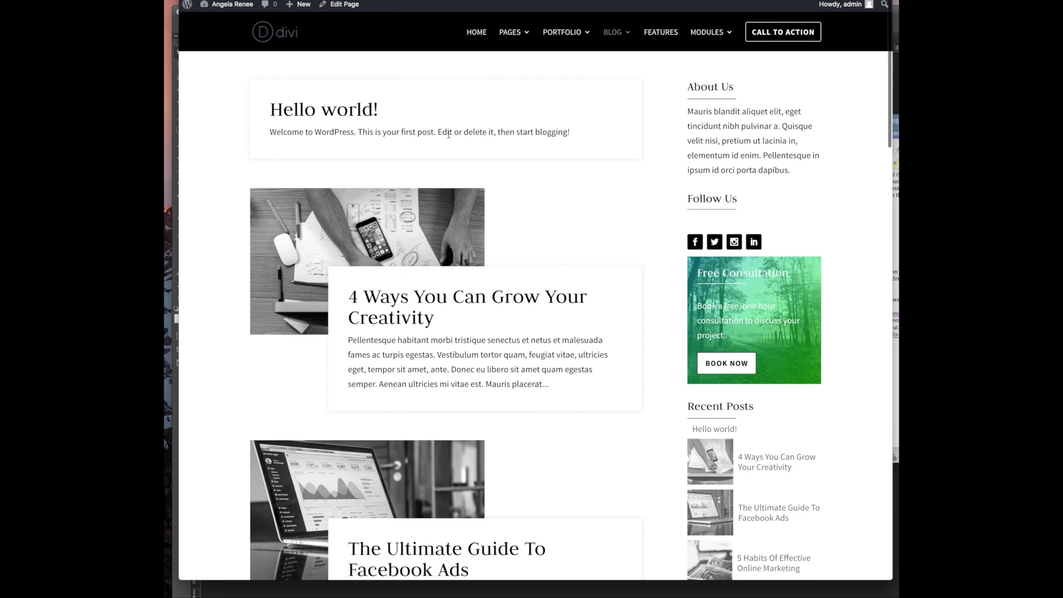
scroll(448, 144, down, 15)
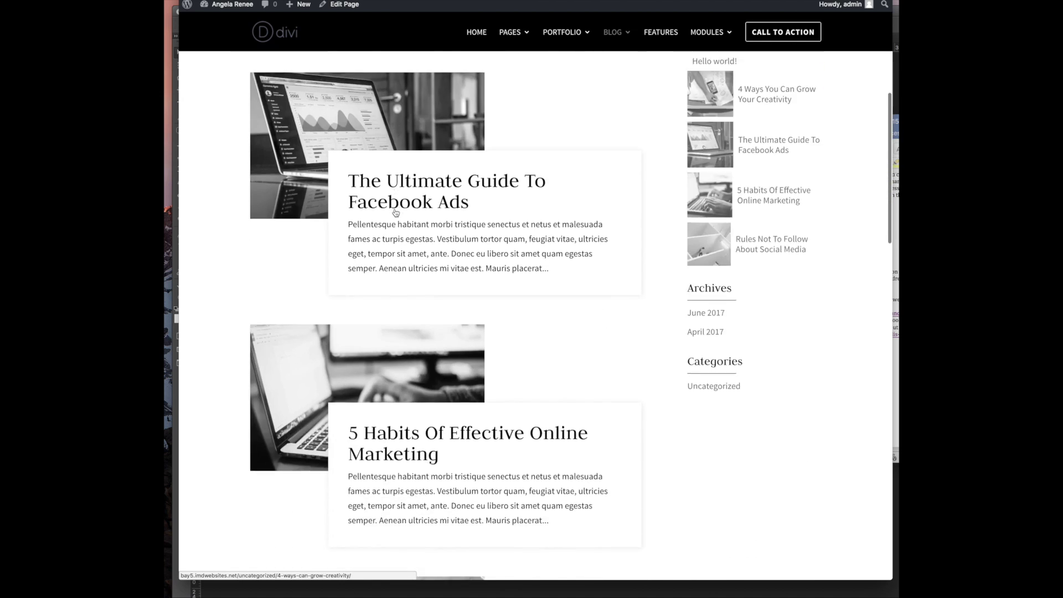
scroll(394, 209, down, 10)
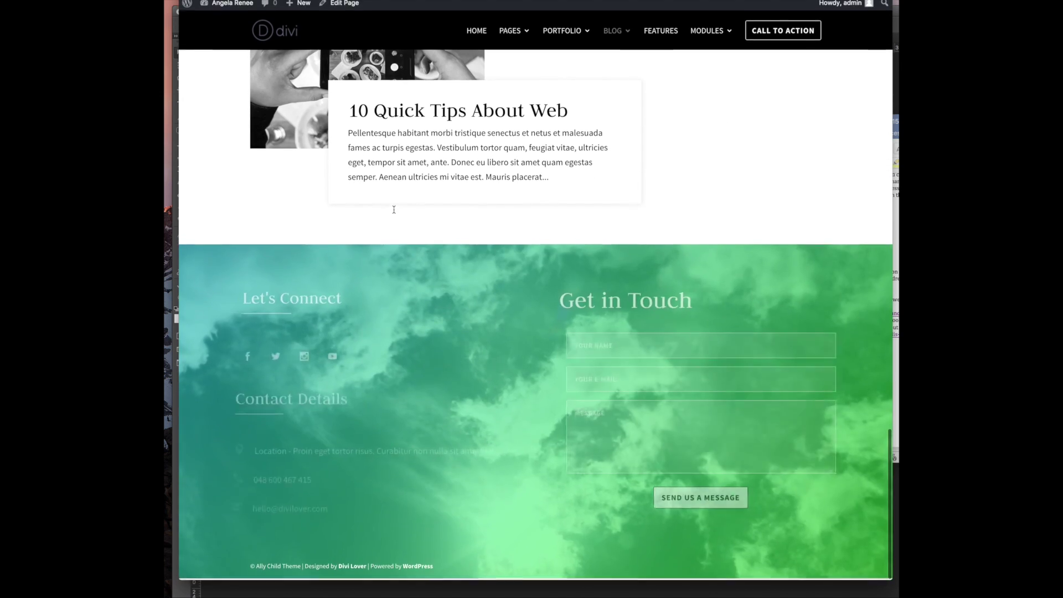
scroll(394, 209, up, 20)
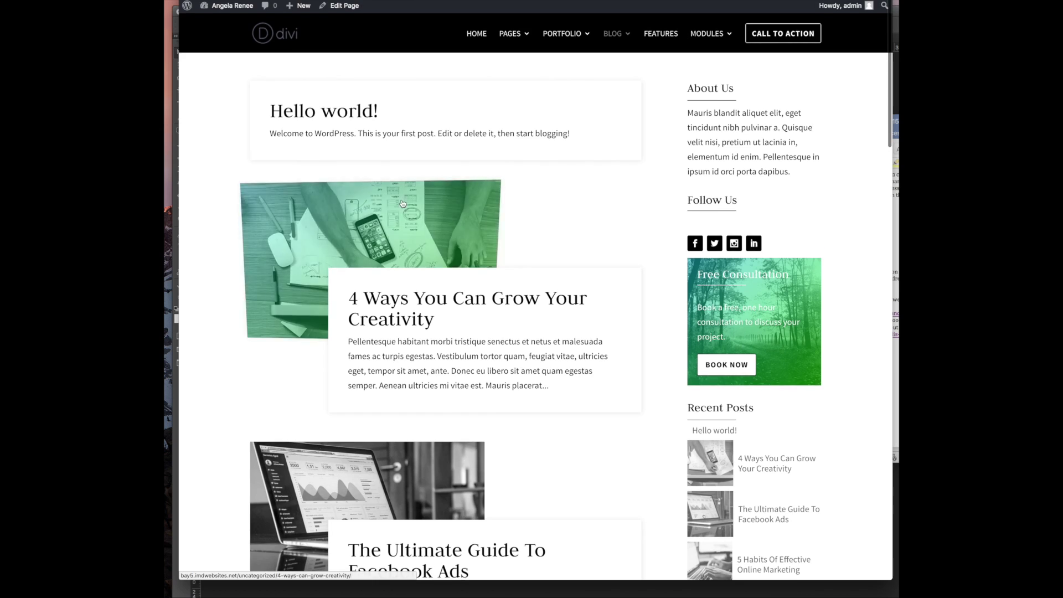
click(481, 37)
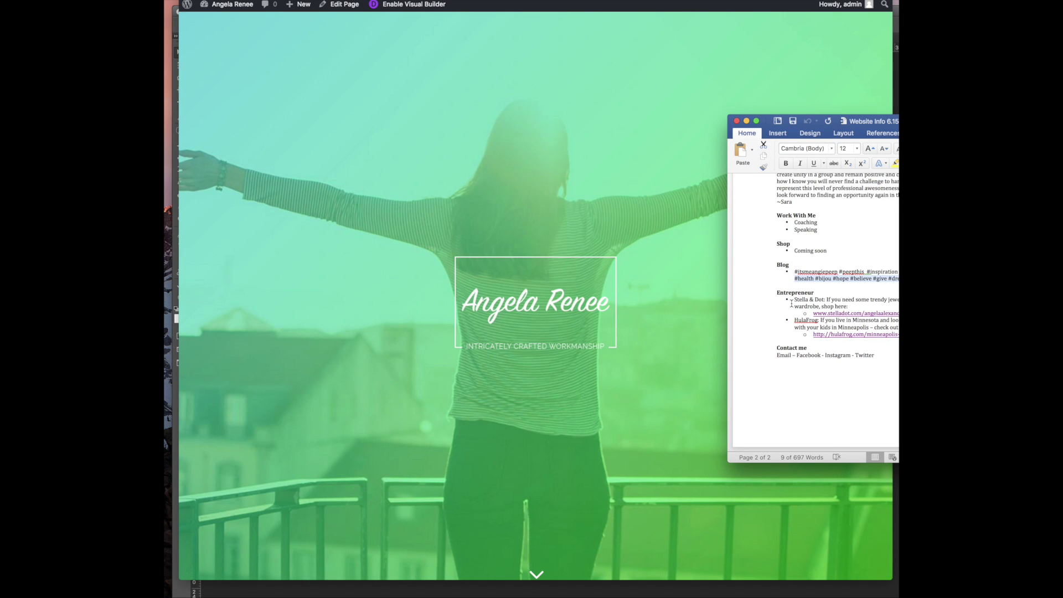
Review the notes entries for Stella & Dot, the HulaFrog Minnesota line and the Twitter contact
scroll(792, 303, right, 1)
drag(793, 303, 826, 300)
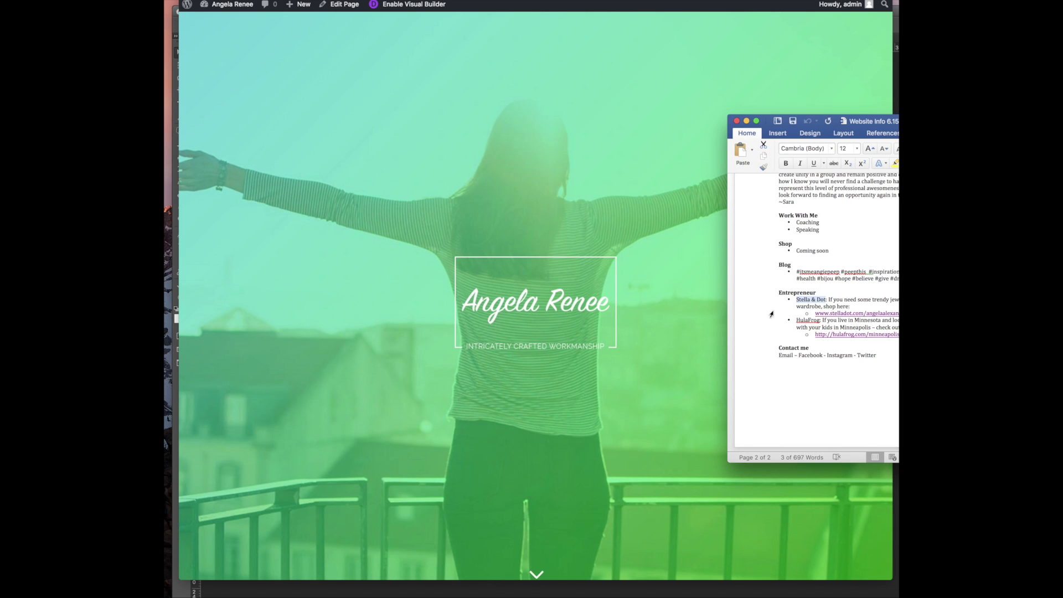
drag(798, 326, 823, 321)
scroll(547, 271, down, 20)
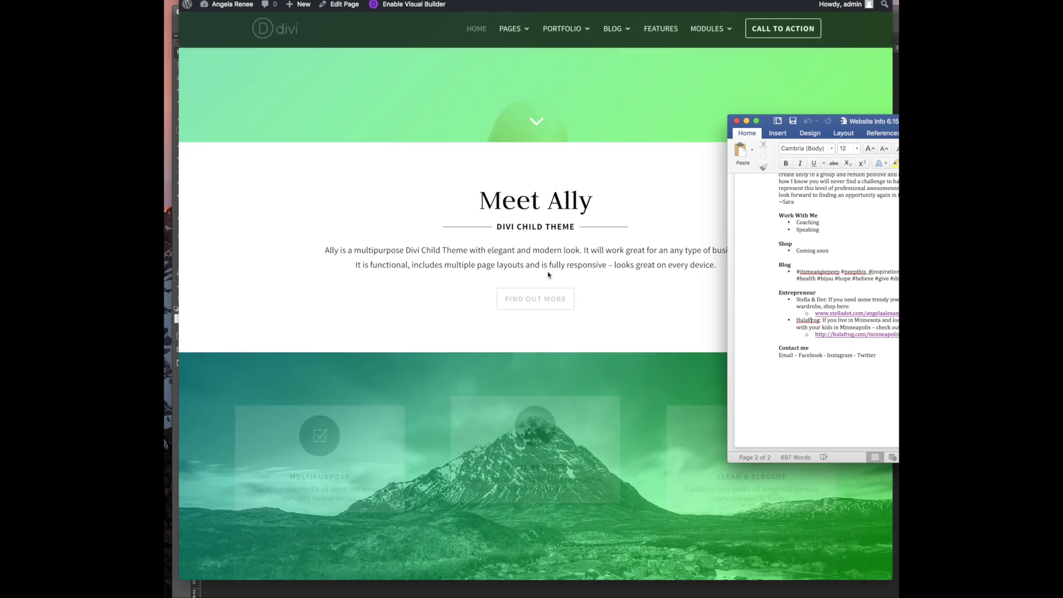
scroll(548, 274, down, 15)
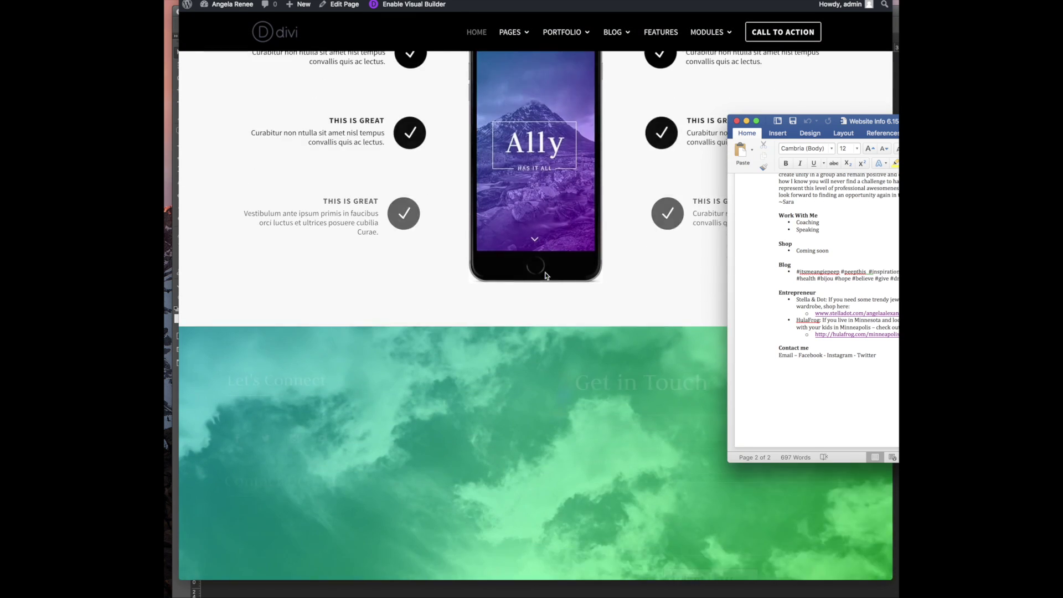
scroll(545, 271, up, 4)
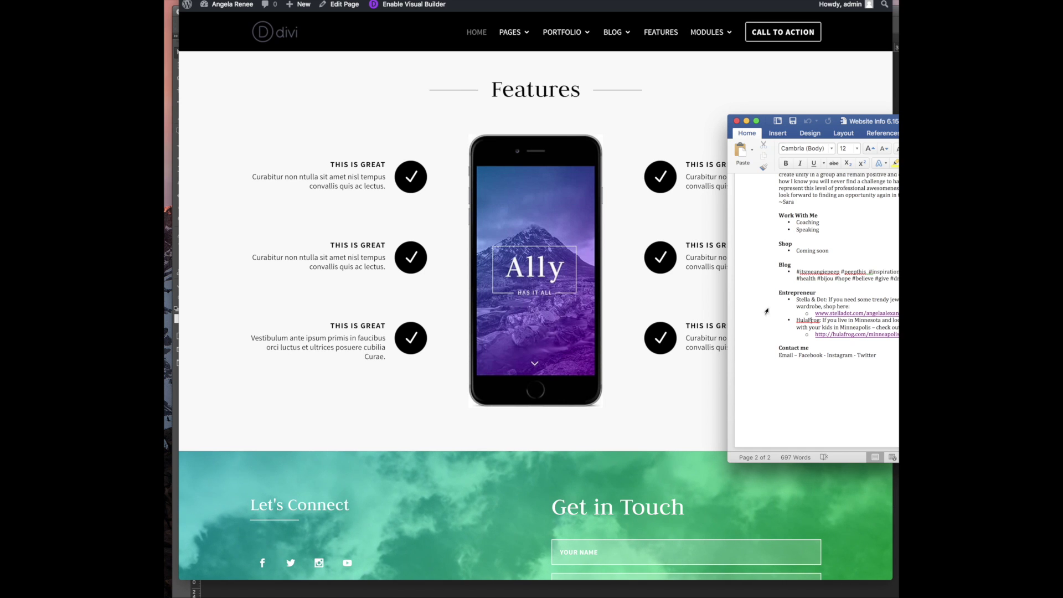
scroll(367, 233, down, 4)
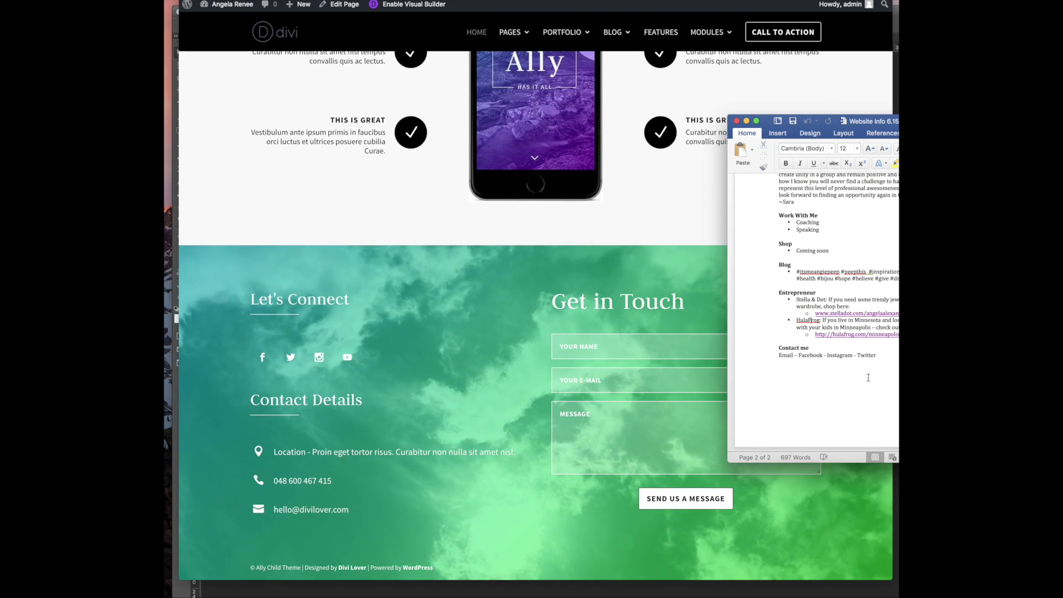
drag(870, 355, 782, 363)
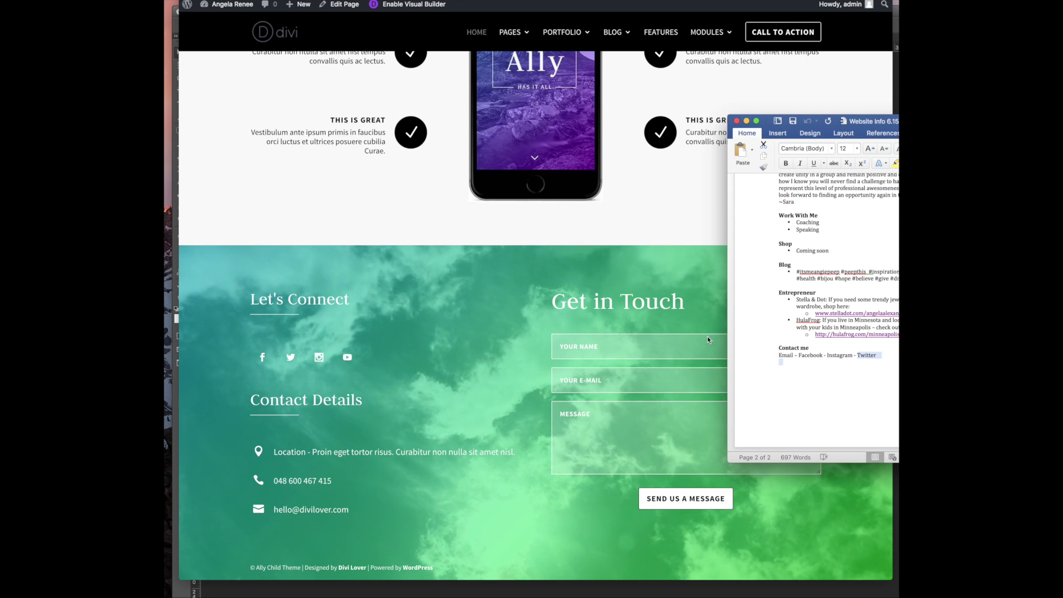
click(580, 412)
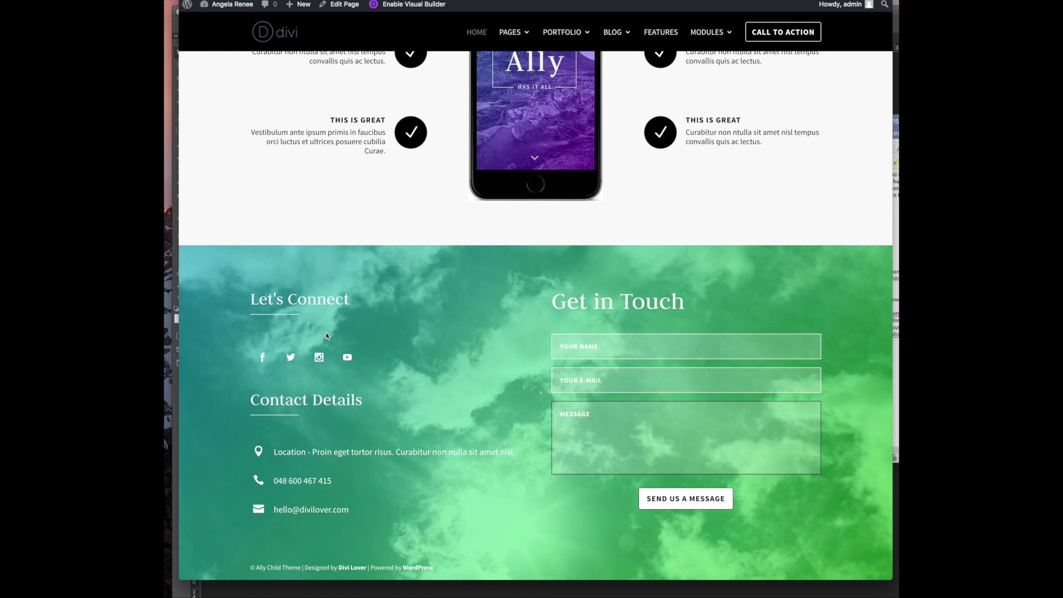
scroll(396, 339, up, 1)
scroll(397, 340, up, 2)
scroll(397, 339, up, 4)
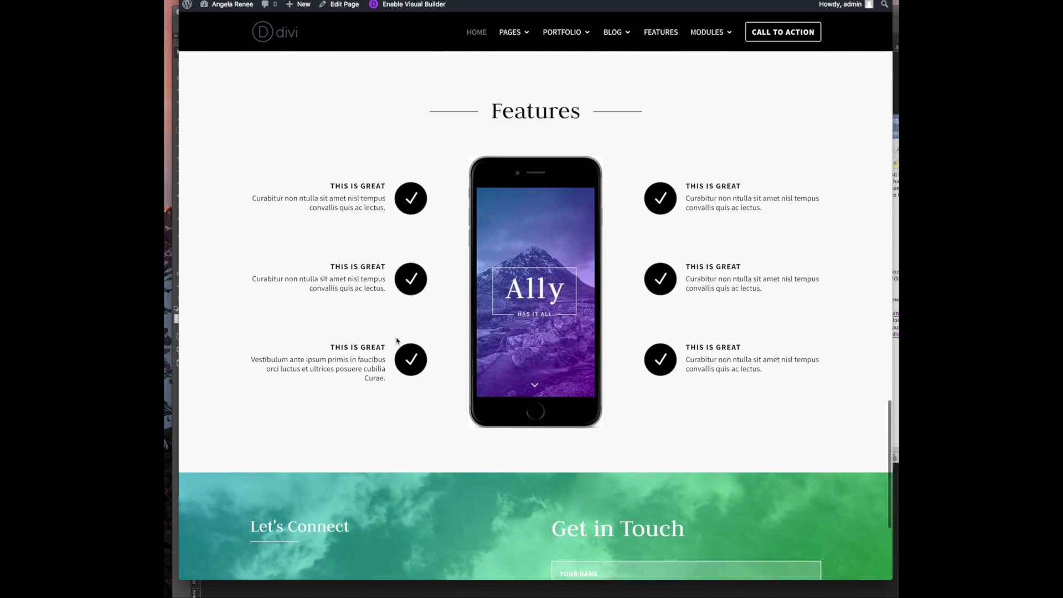
scroll(396, 340, down, 4)
scroll(398, 341, down, 2)
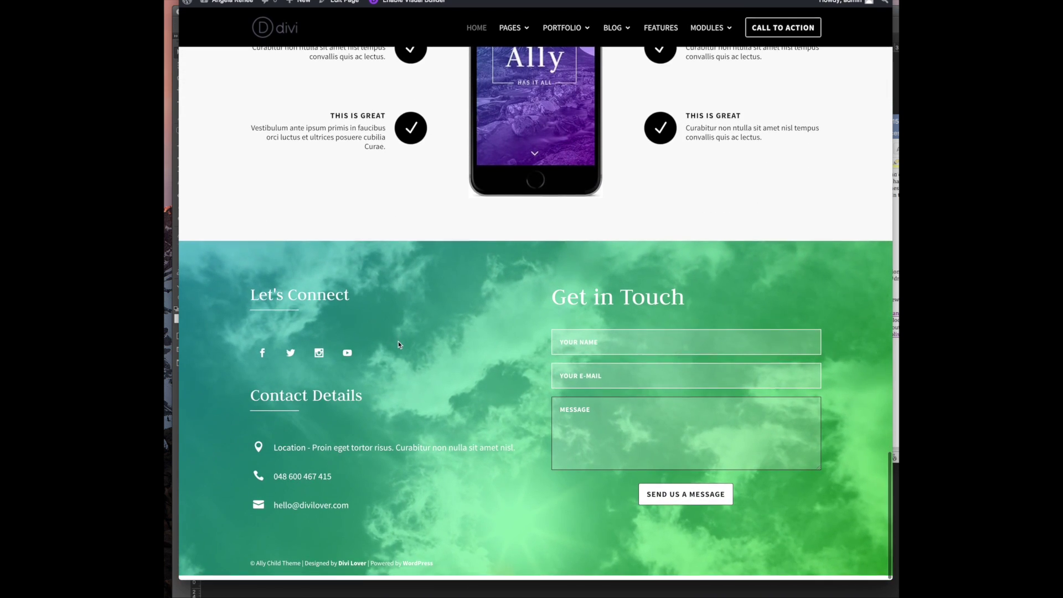
scroll(452, 335, up, 10)
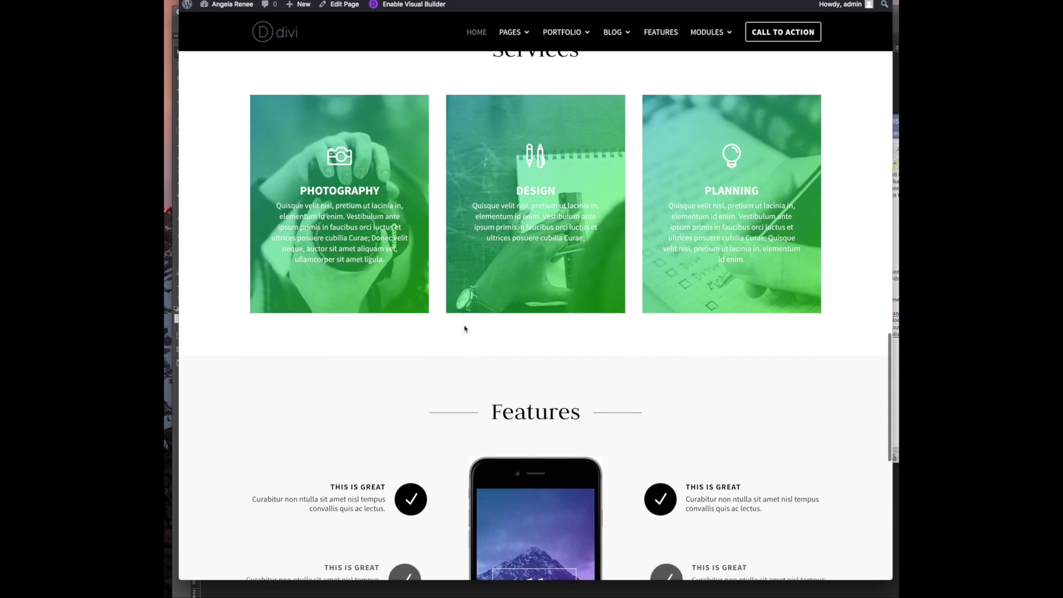
scroll(464, 325, up, 5)
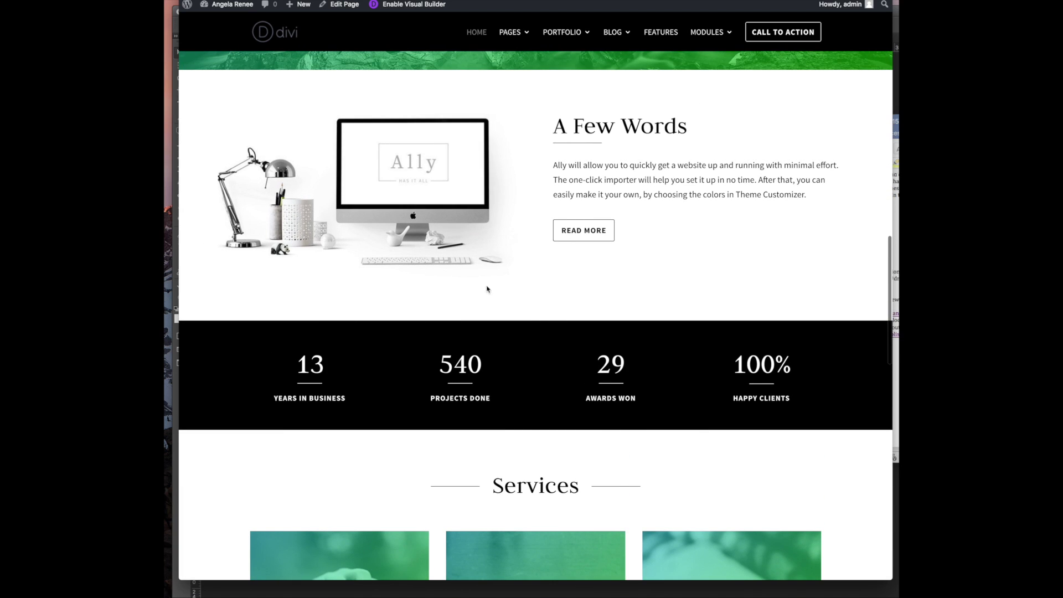
scroll(554, 153, down, 1)
scroll(506, 244, down, 1)
scroll(553, 266, up, 5)
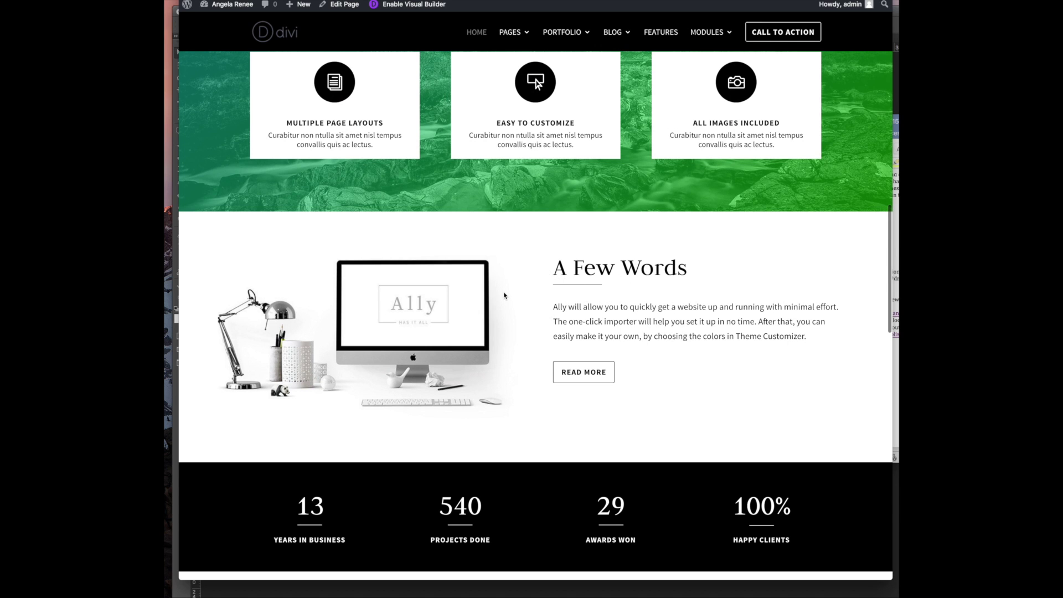
scroll(504, 296, down, 15)
scroll(604, 392, down, 8)
scroll(603, 390, up, 15)
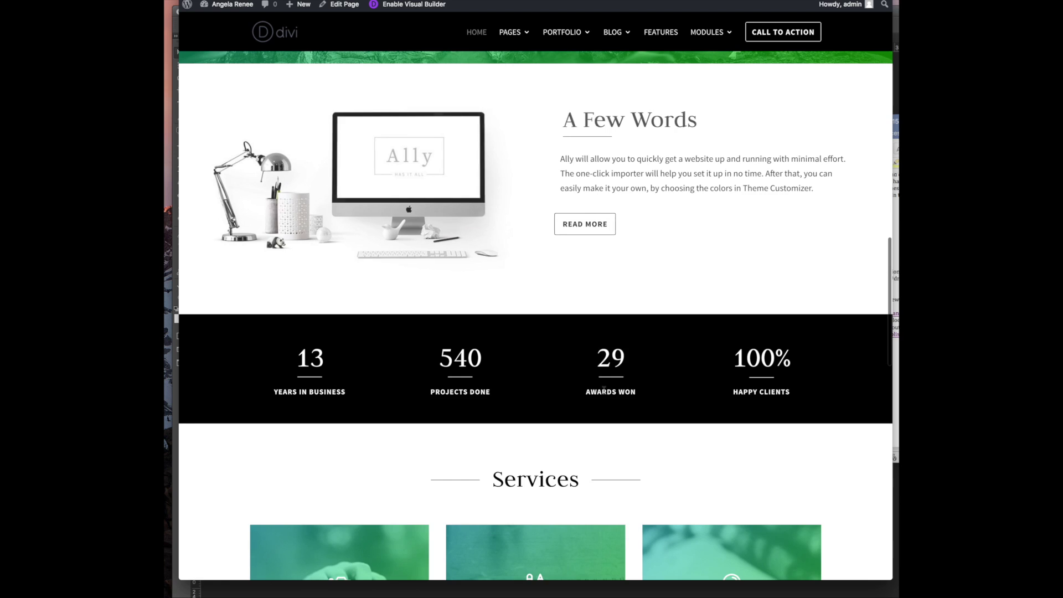
scroll(603, 390, up, 10)
scroll(604, 391, up, 2)
Bring the website notes document to the front and scroll it to the top
click(895, 299)
scroll(826, 286, up, 2)
scroll(826, 287, up, 5)
Open the Meet Ally text module's settings in the homepage editor
click(448, 6)
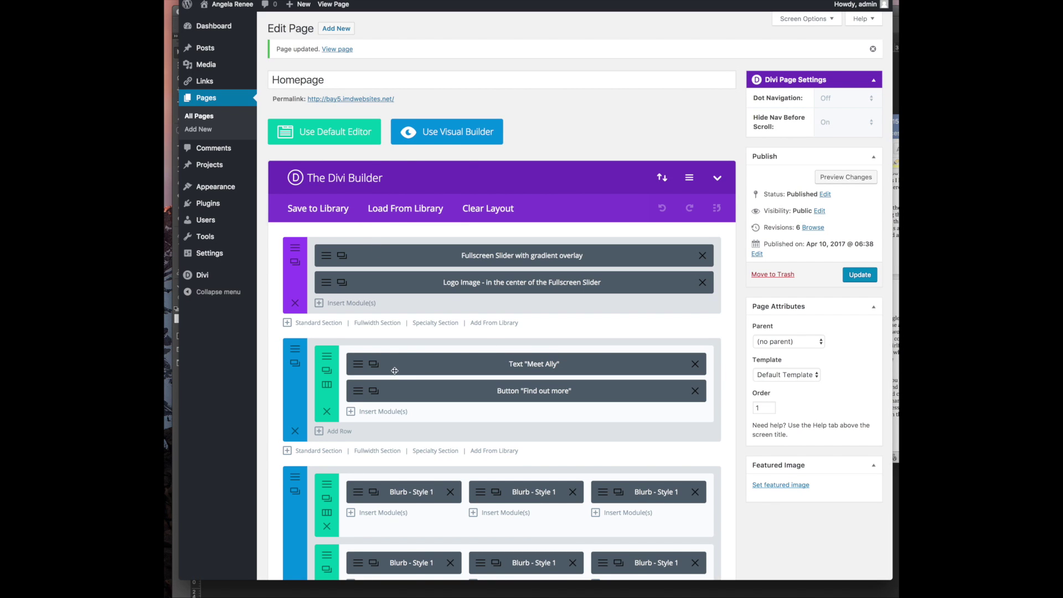
click(358, 368)
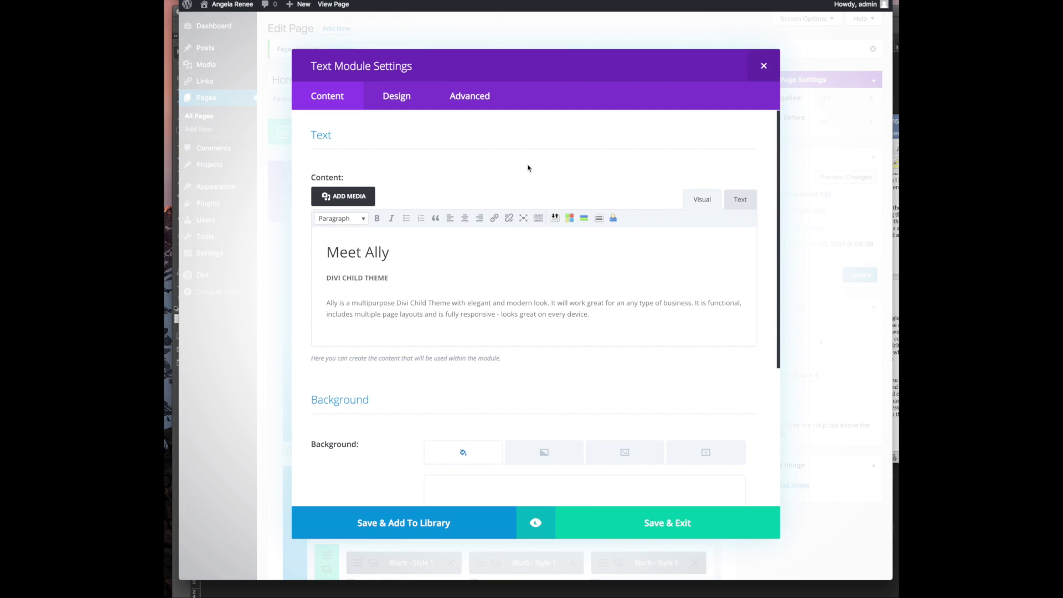
click(896, 256)
scroll(813, 256, up, 10)
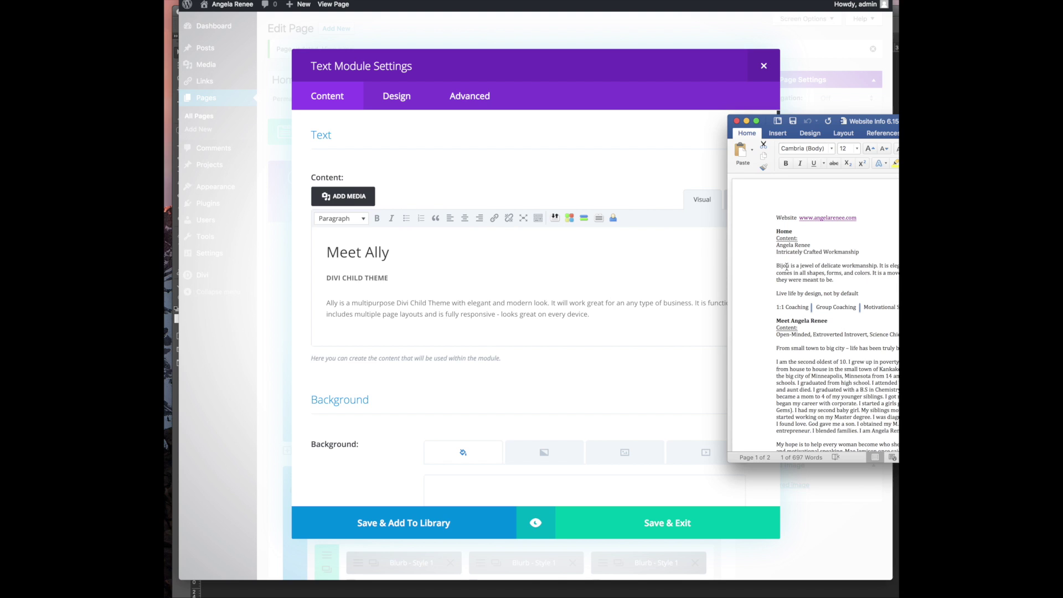
click(351, 257)
double_click(351, 256)
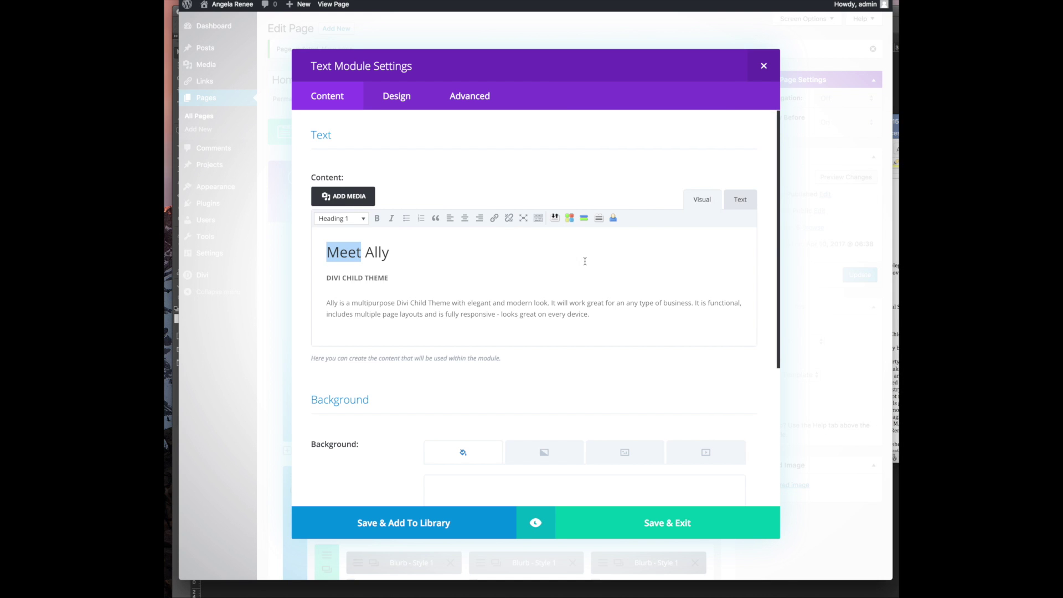
Replace the body paragraph with the Bijou paragraph from the notes and delete the DIVI CHILD THEME subtitle
click(895, 271)
triple_click(799, 276)
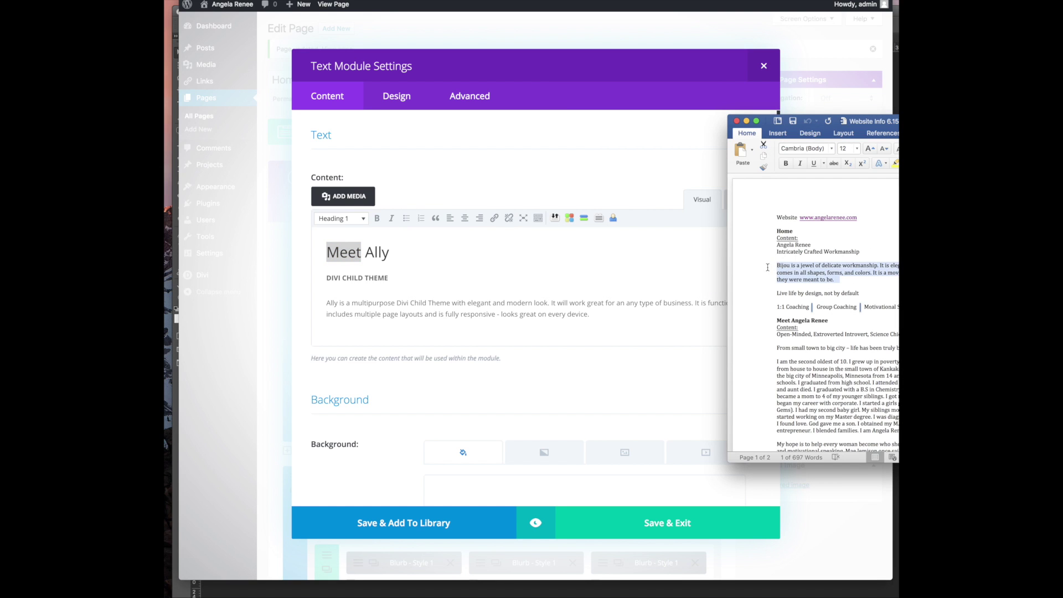
right_click(797, 267)
click(812, 281)
click(379, 313)
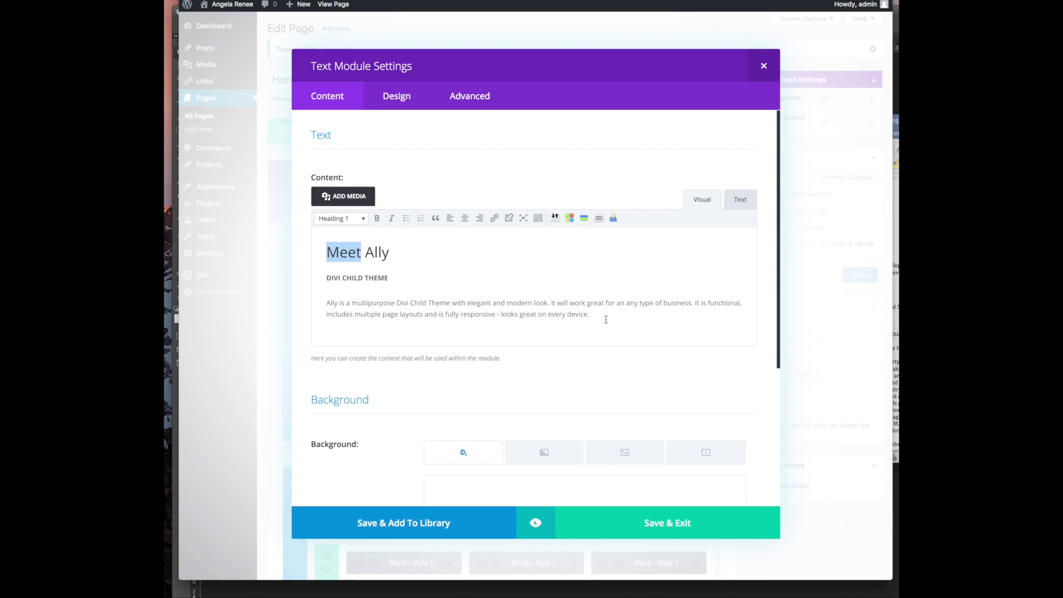
drag(605, 319, 321, 305)
key(super+v)
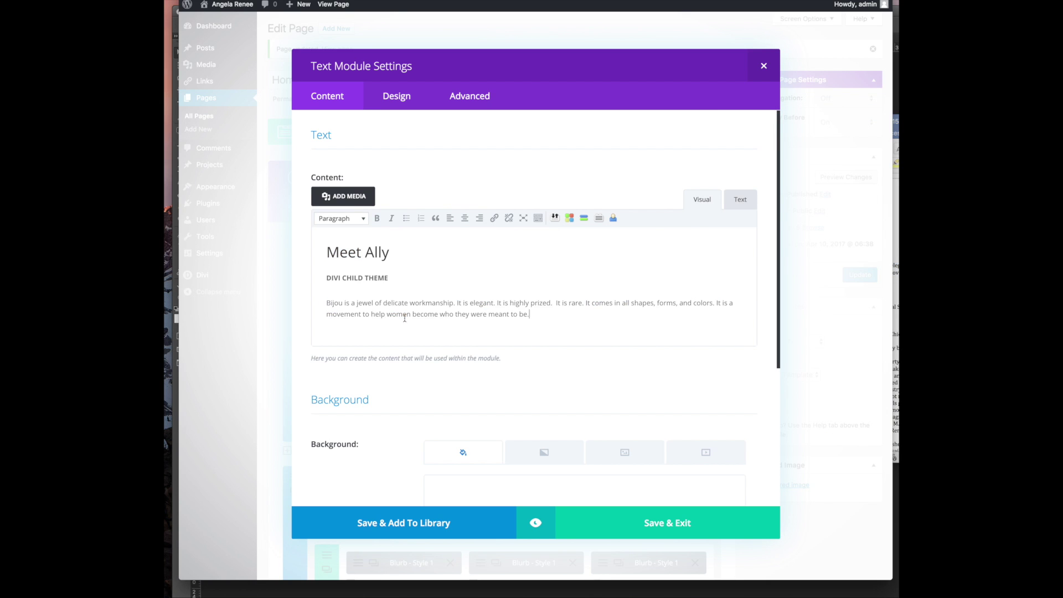
drag(389, 278, 293, 282)
key(BackSpace)
key(BackSpace)
Put 'Live life by design, not by default' inside the h1 tag in Text mode and save the module
click(896, 299)
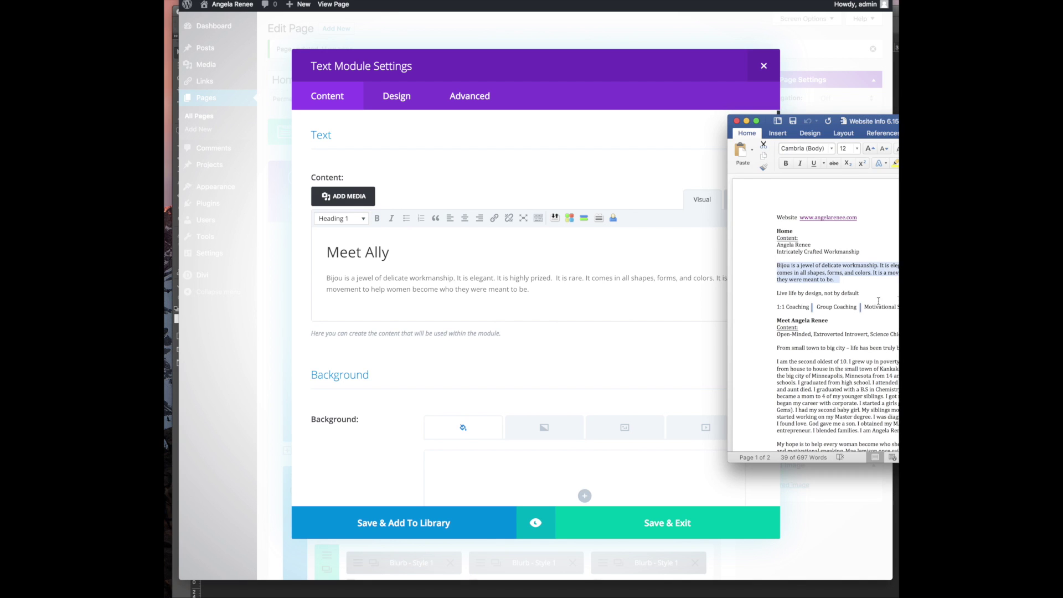
drag(843, 292, 766, 293)
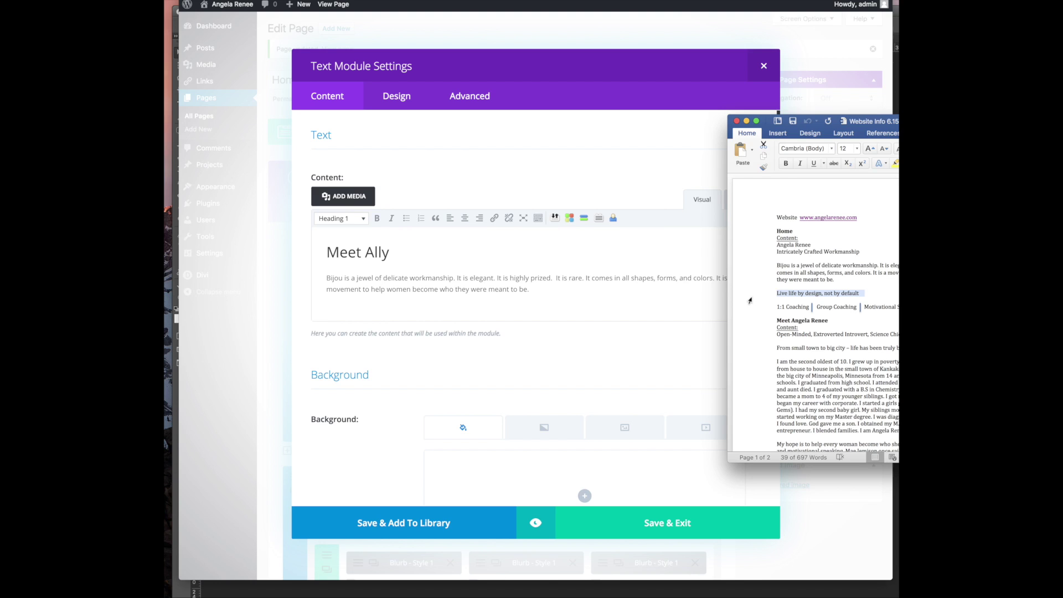
drag(424, 267, 301, 254)
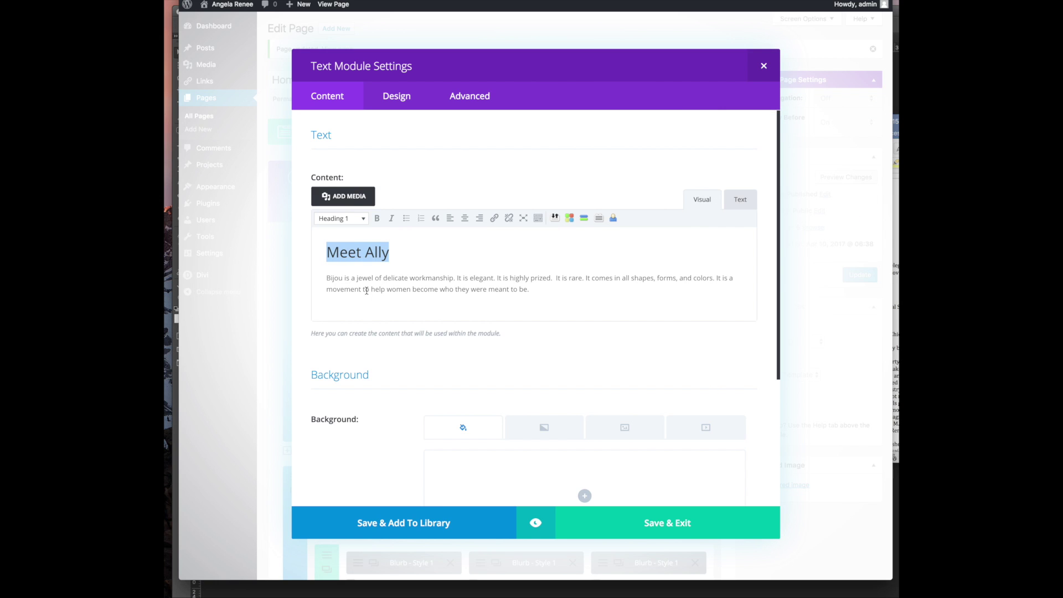
key(super+v)
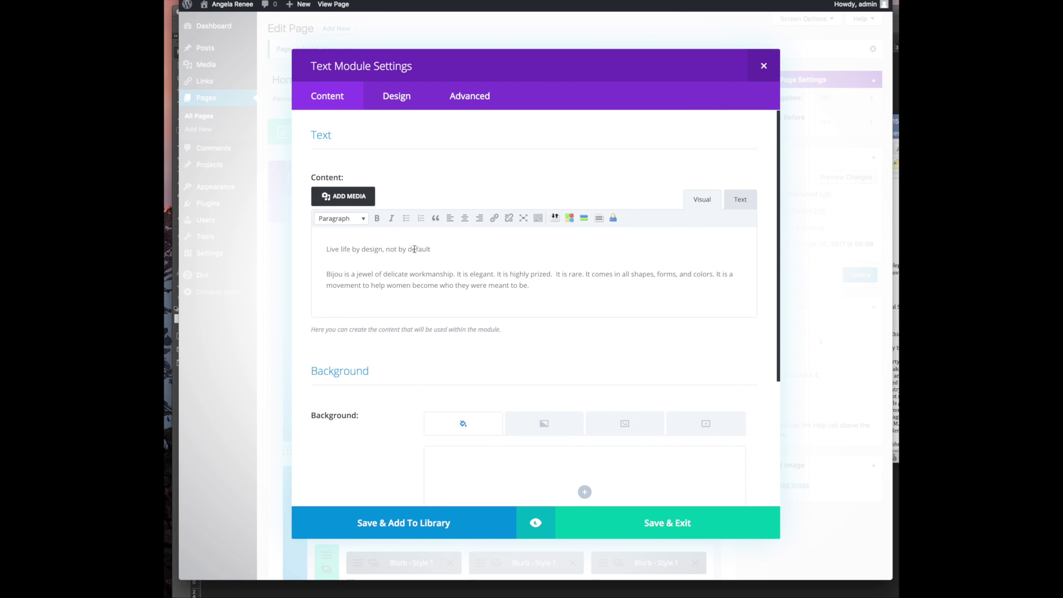
key(super+z)
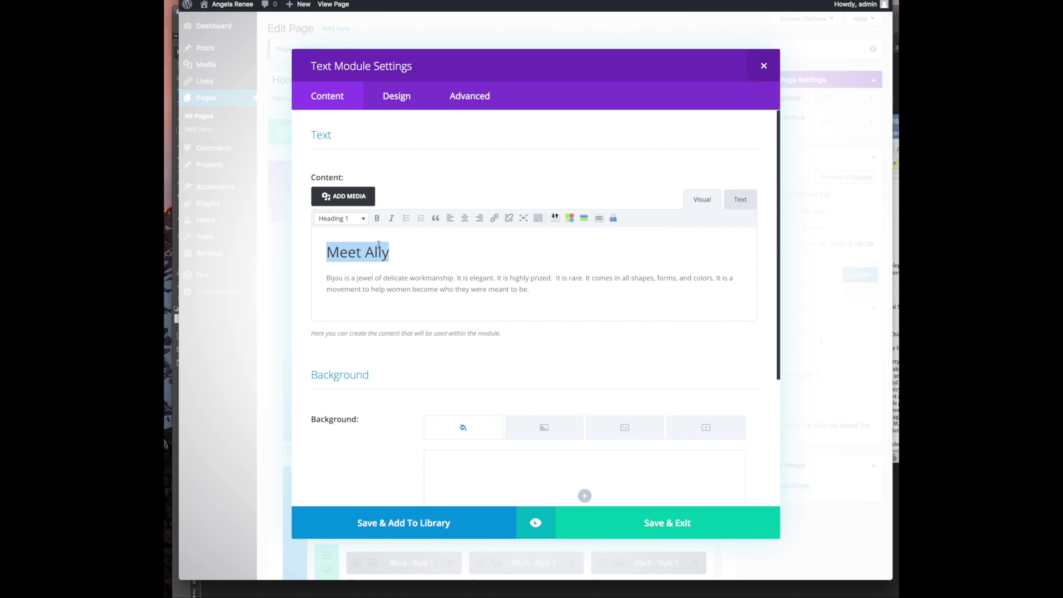
click(743, 200)
mouse_move(359, 264)
mouse_down()
mouse_move(327, 266)
mouse_move(379, 263)
mouse_up()
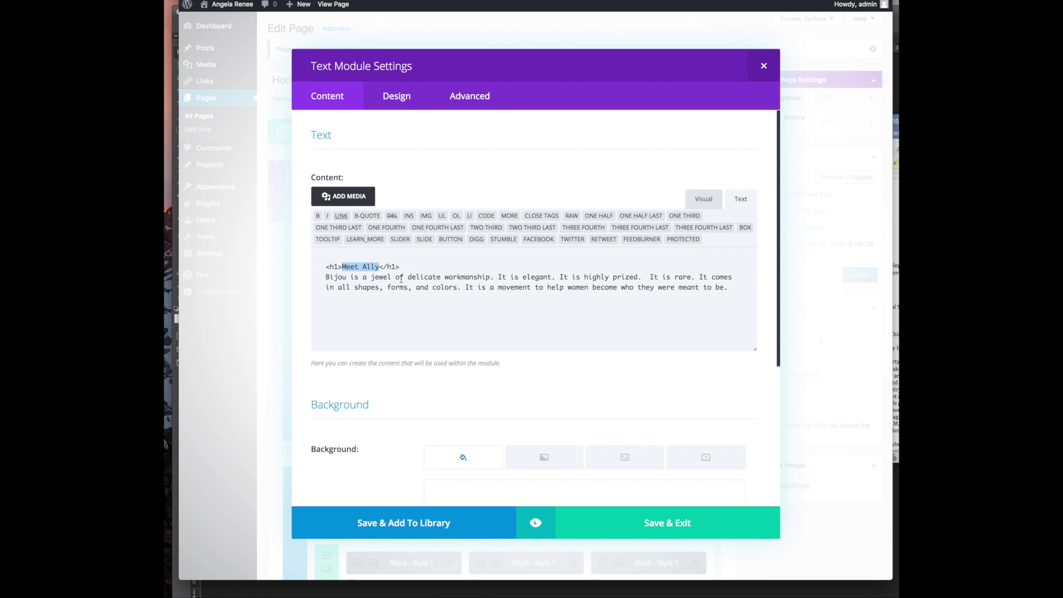
key(super+v)
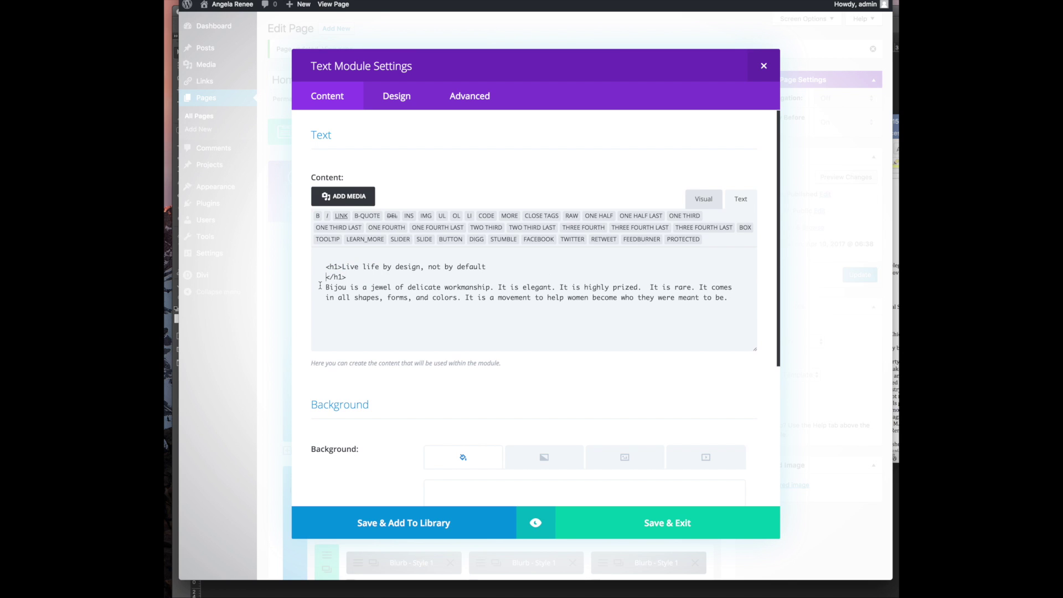
key(BackSpace)
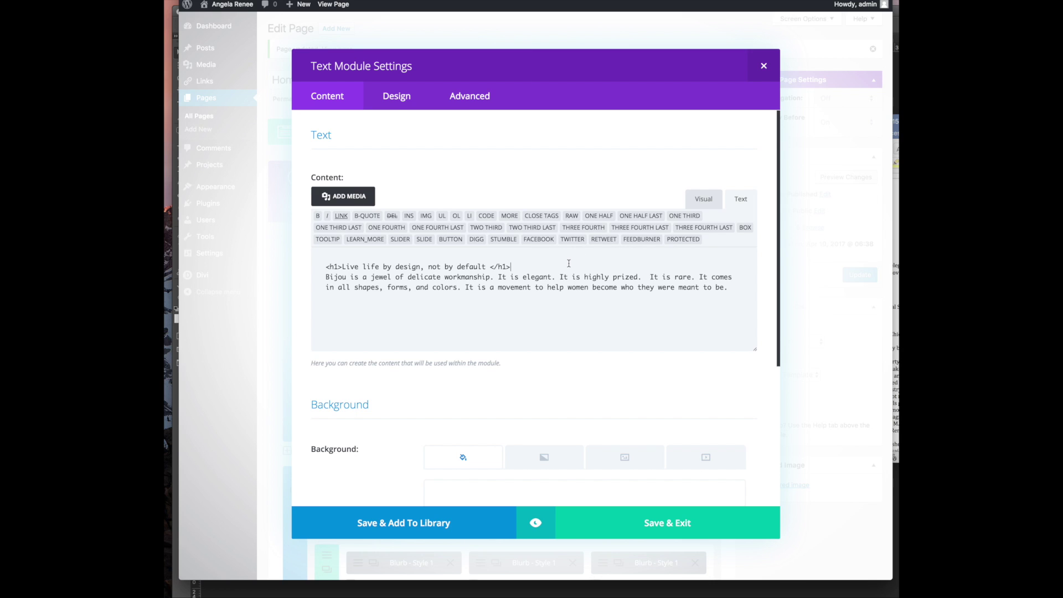
key(Return)
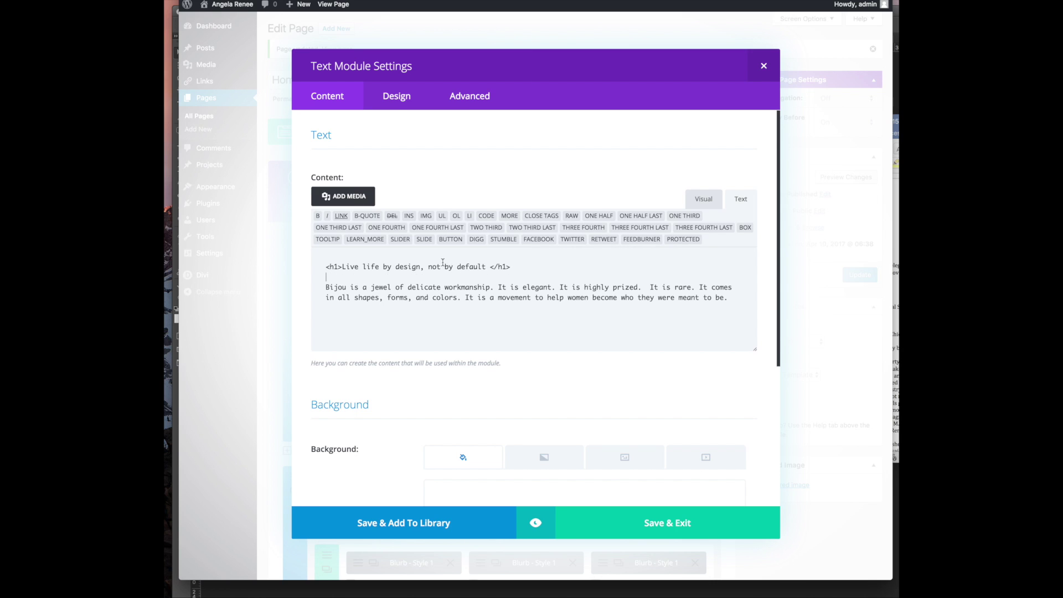
click(703, 200)
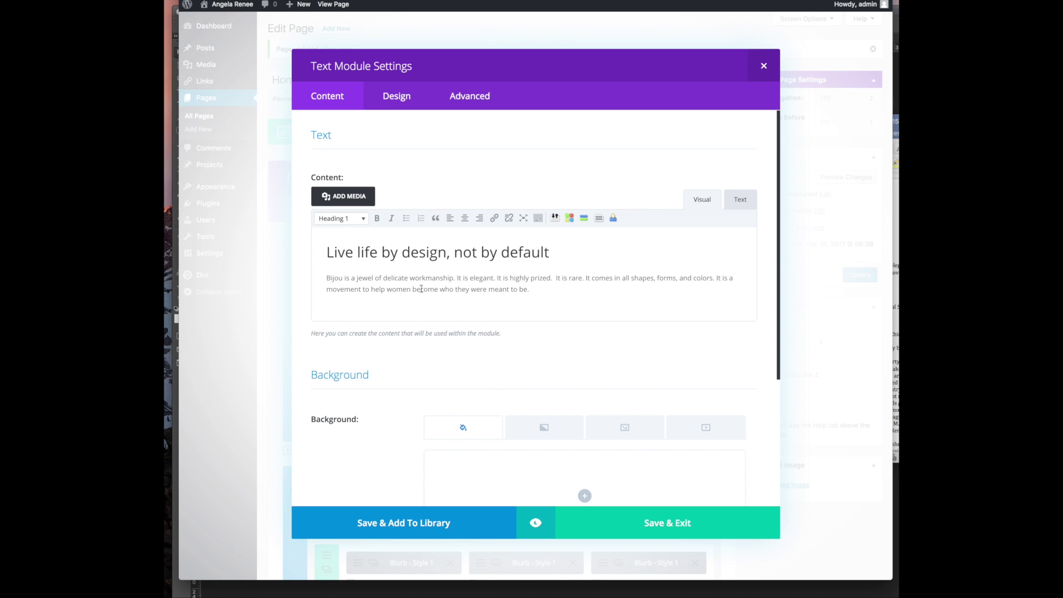
click(634, 530)
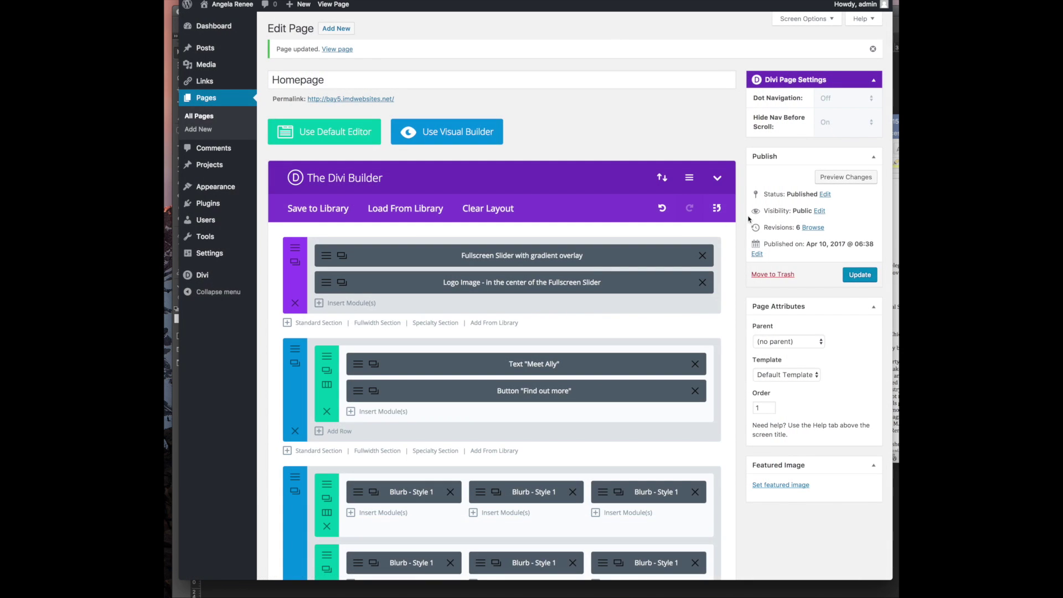
Publish the homepage and view the new 'Live life by design' section live, checking the Find Out More link
click(854, 280)
key(ctrl+Tab)
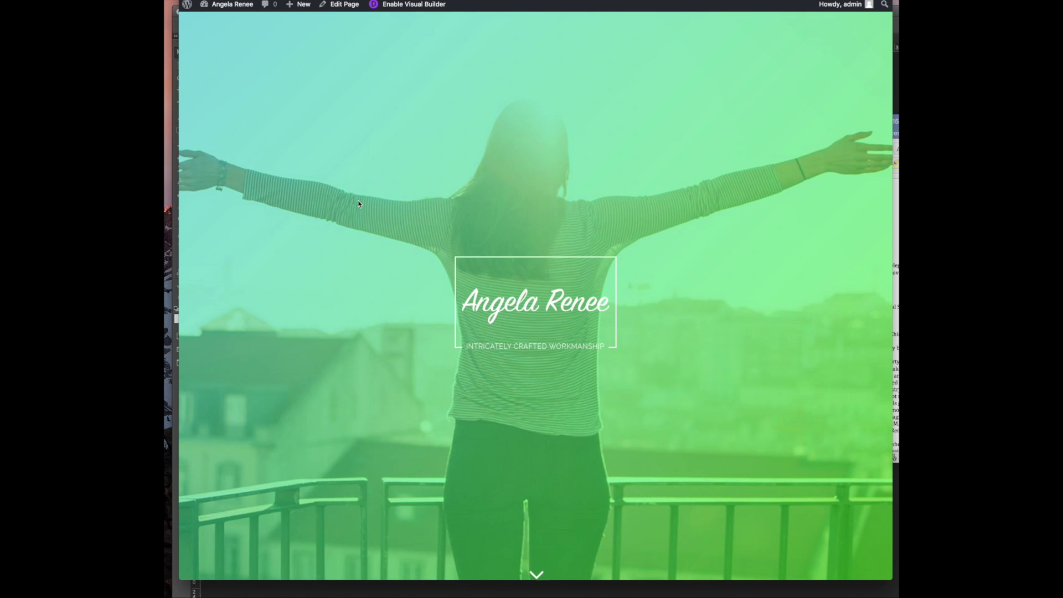
scroll(359, 204, down, 5)
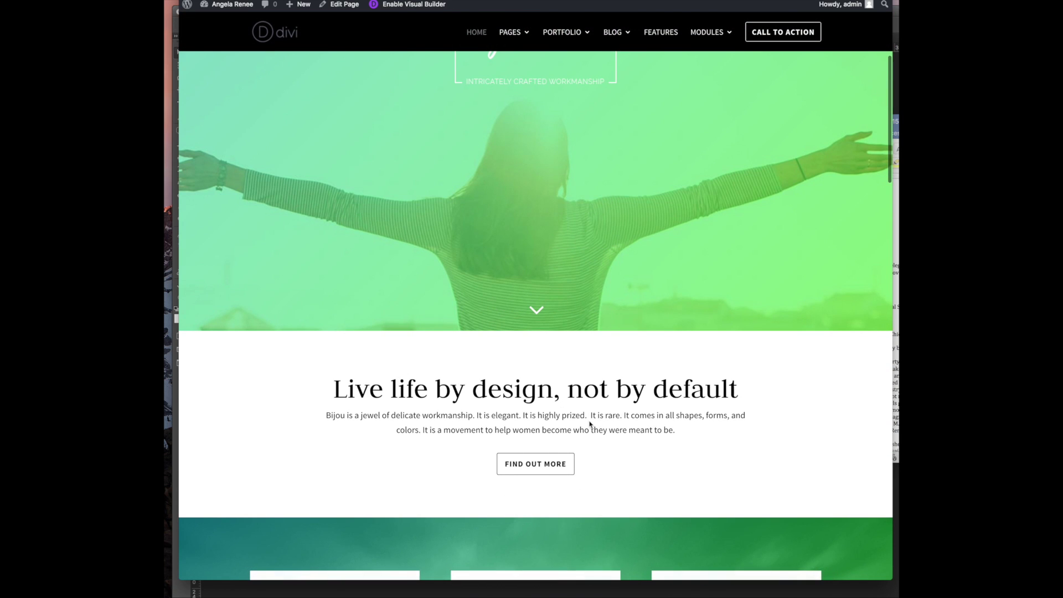
click(528, 468)
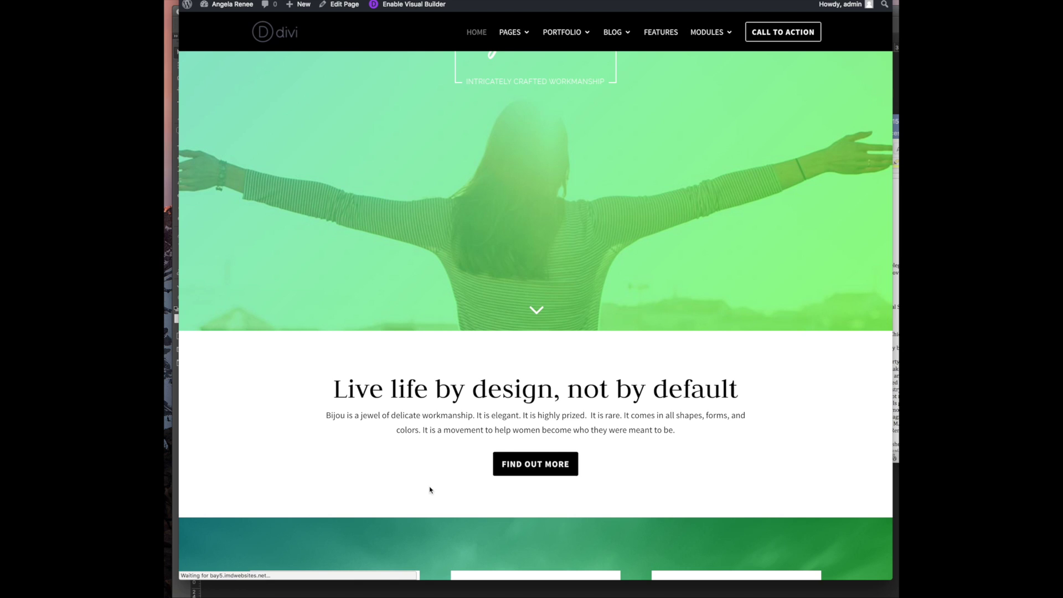
Scroll the feature cards below and compare the heading against the website notes document
scroll(480, 415, left, 5)
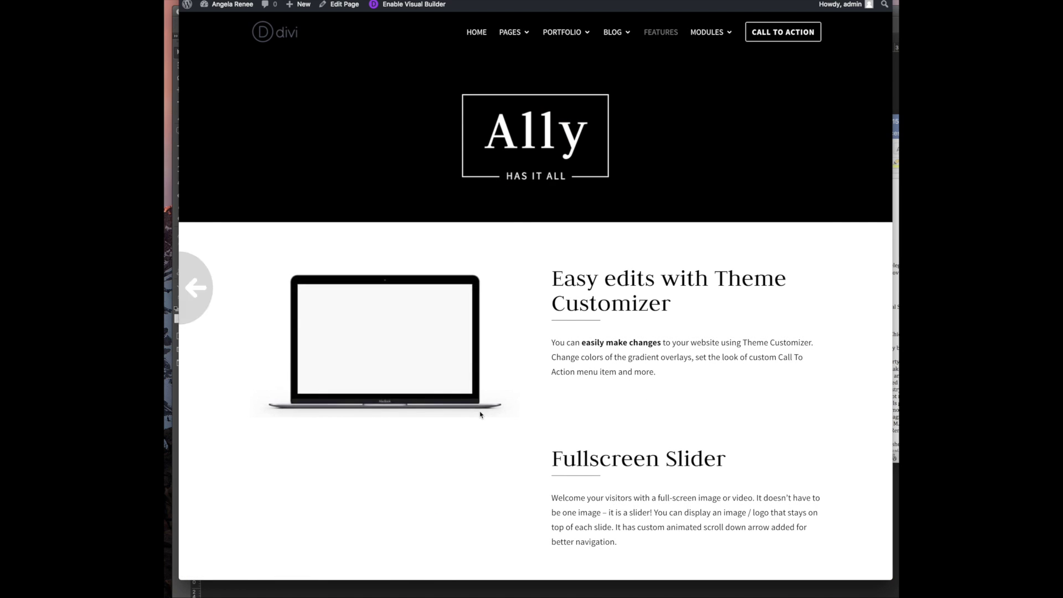
scroll(531, 398, down, 6)
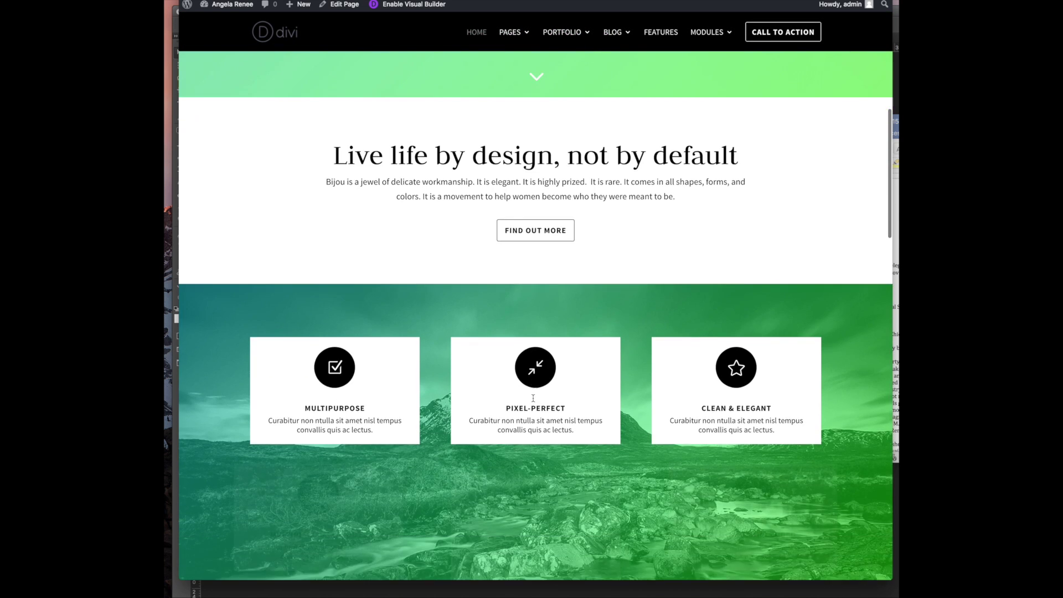
scroll(531, 397, up, 5)
scroll(531, 397, down, 4)
scroll(532, 397, up, 3)
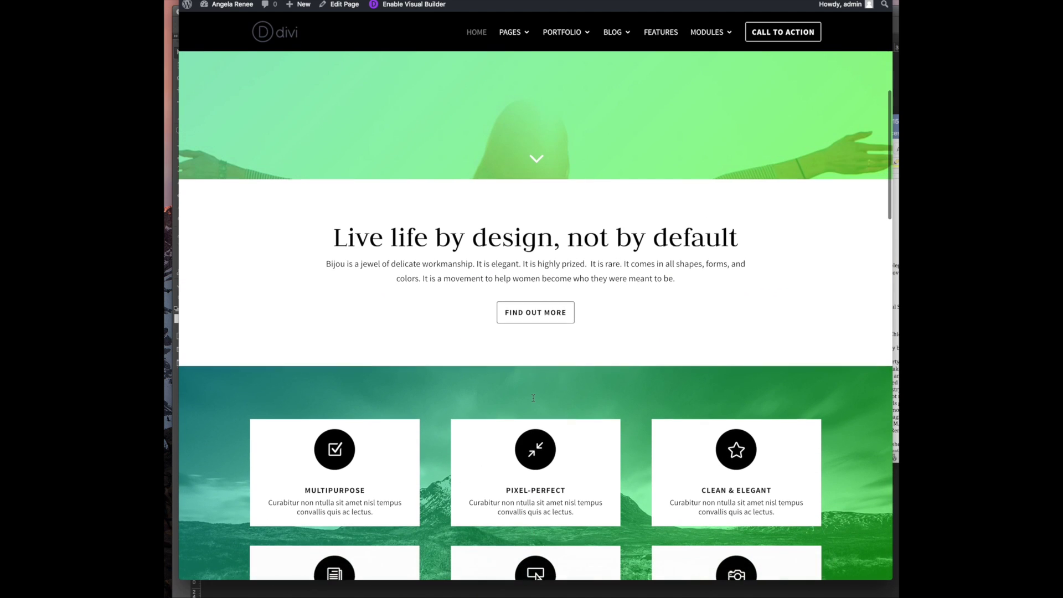
click(895, 294)
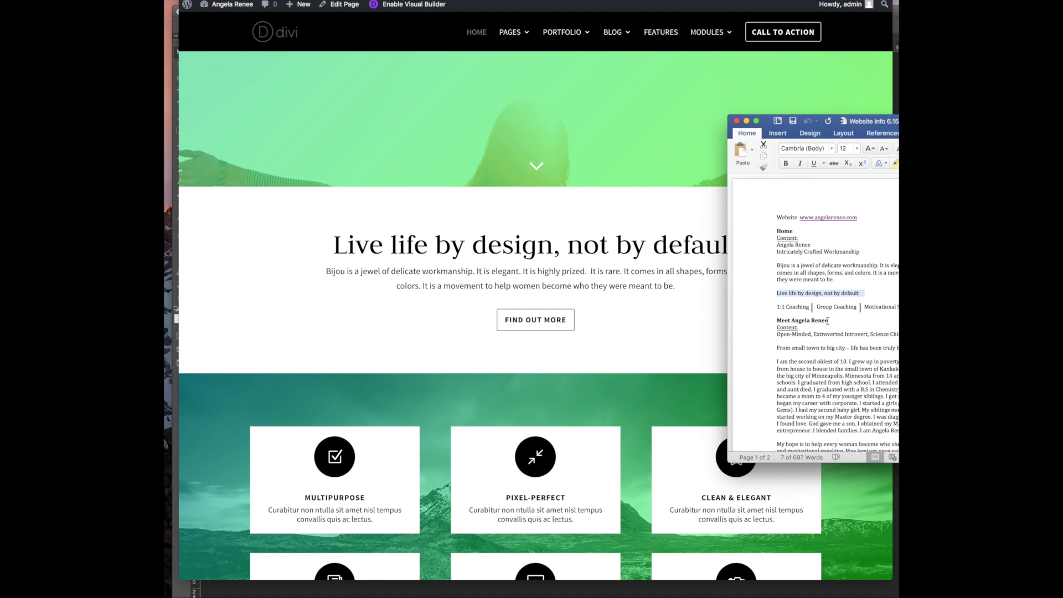
click(628, 285)
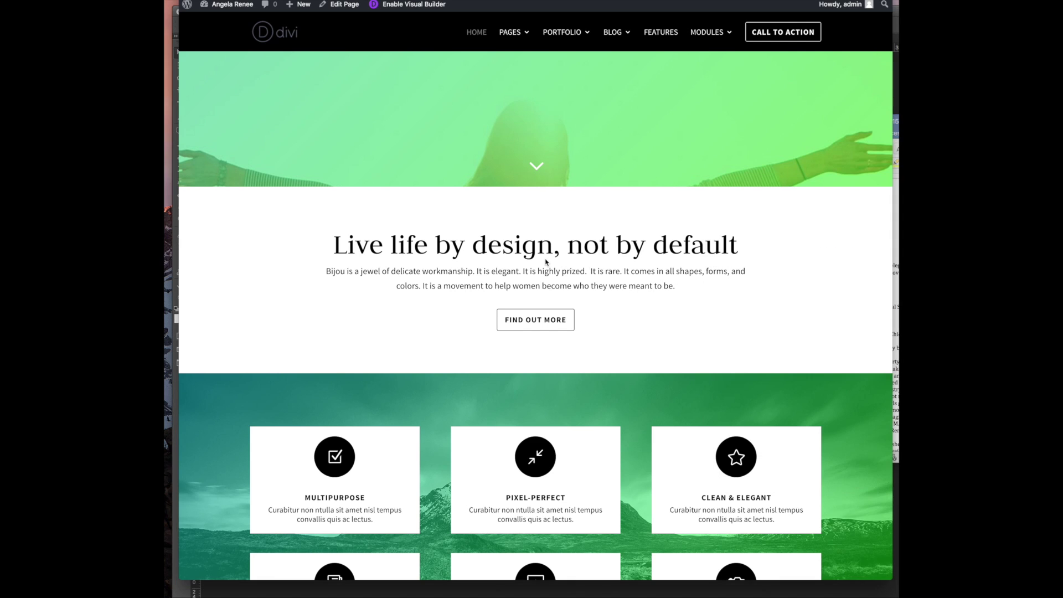
Inspect the main heading to confirm it uses Judson at 60px
drag(632, 241, 450, 244)
right_click(547, 249)
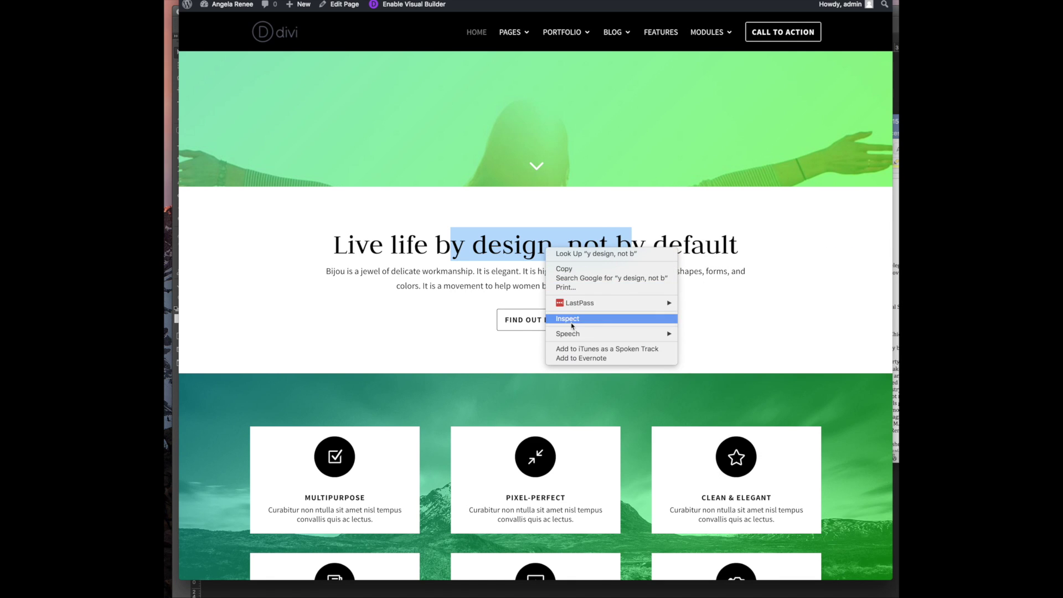
click(588, 319)
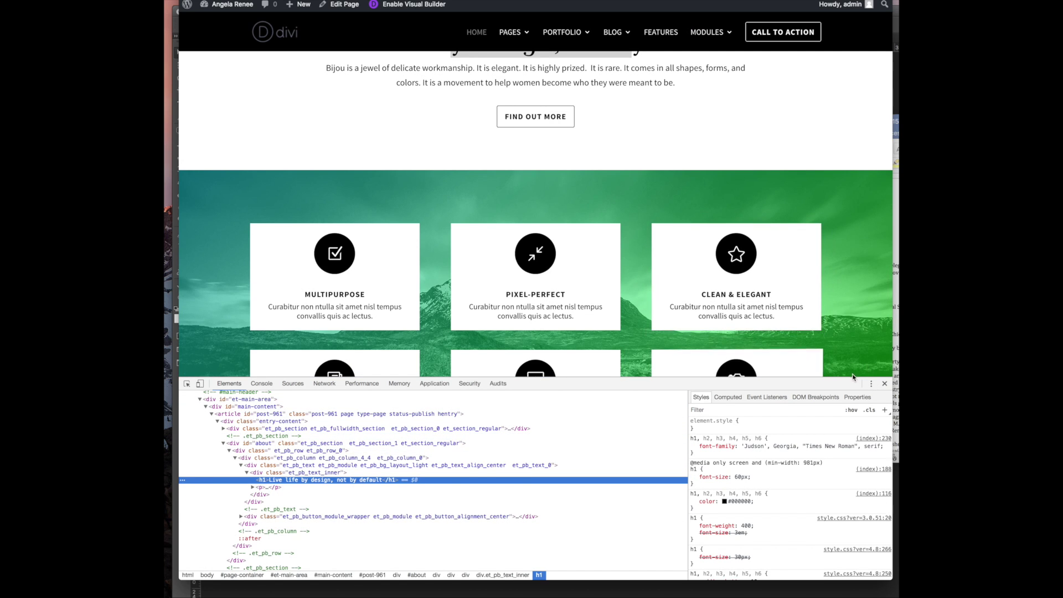
click(884, 383)
Scroll through the live page's stats, Services and Features sections
scroll(607, 258, up, 3)
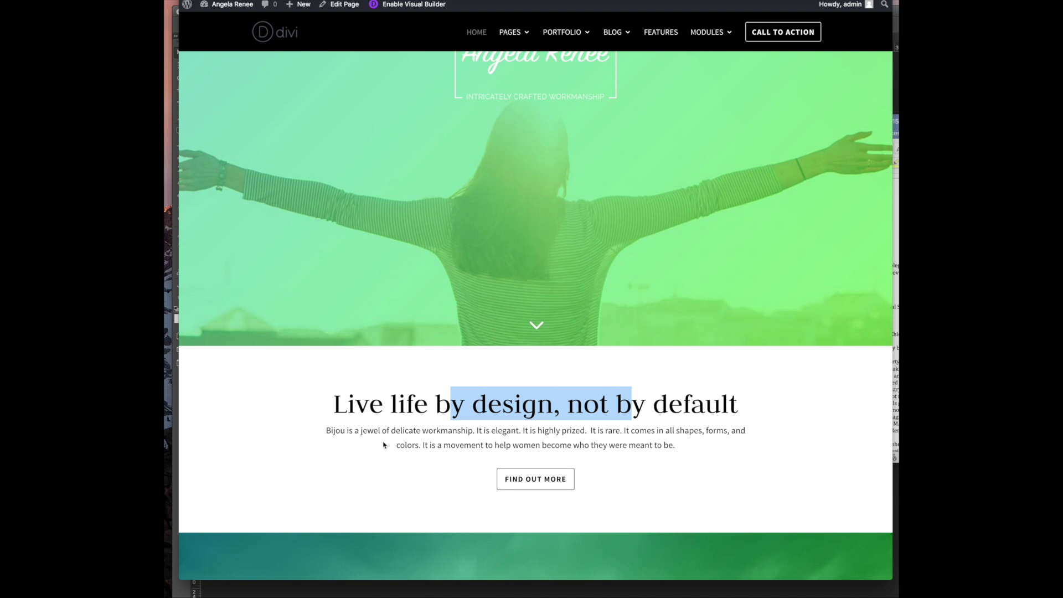
scroll(429, 357, up, 3)
scroll(502, 384, down, 6)
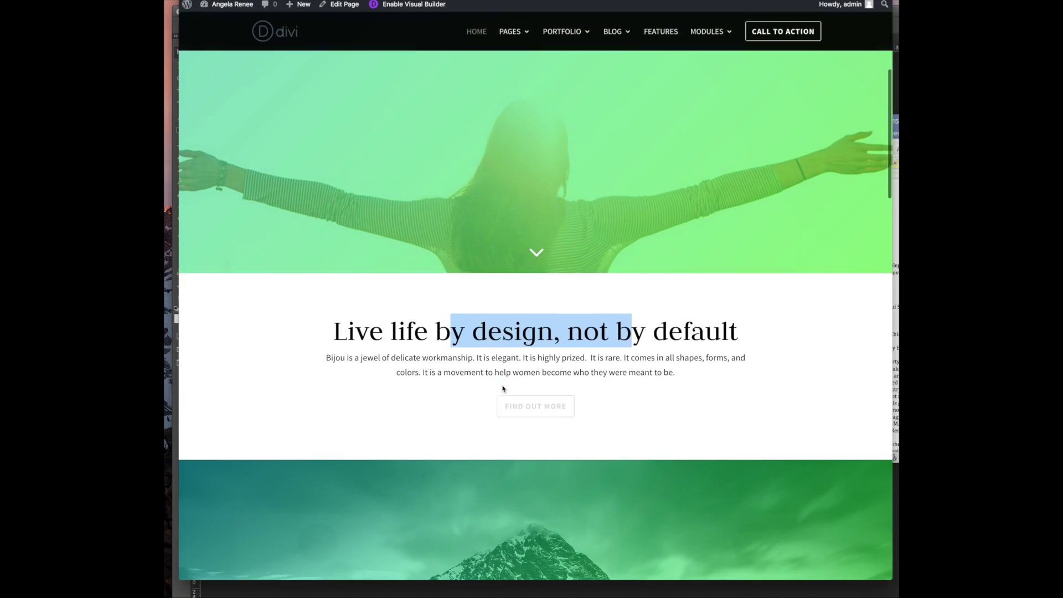
scroll(502, 385, down, 3)
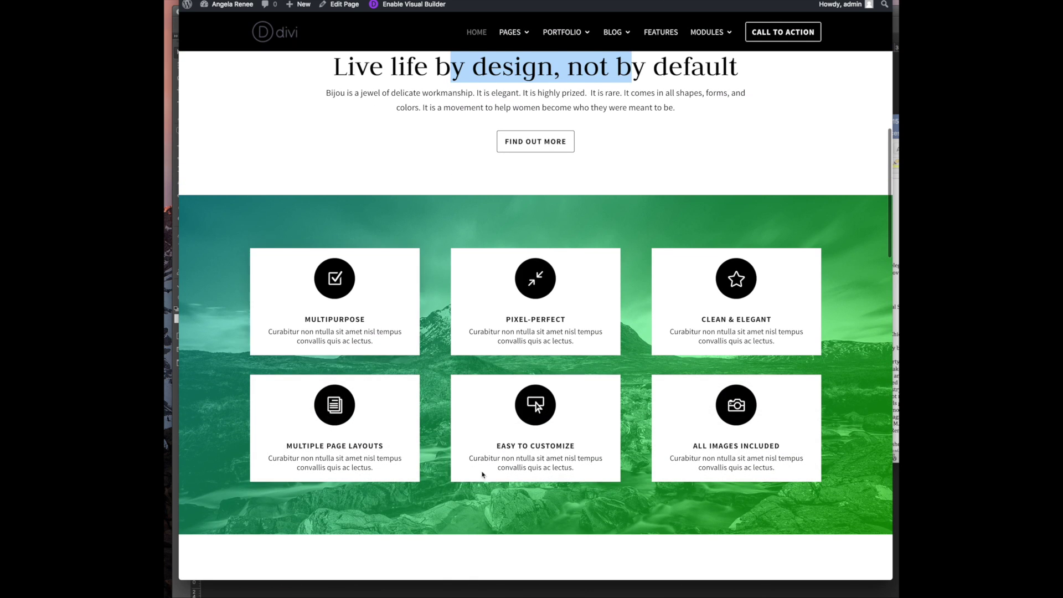
scroll(464, 425, down, 9)
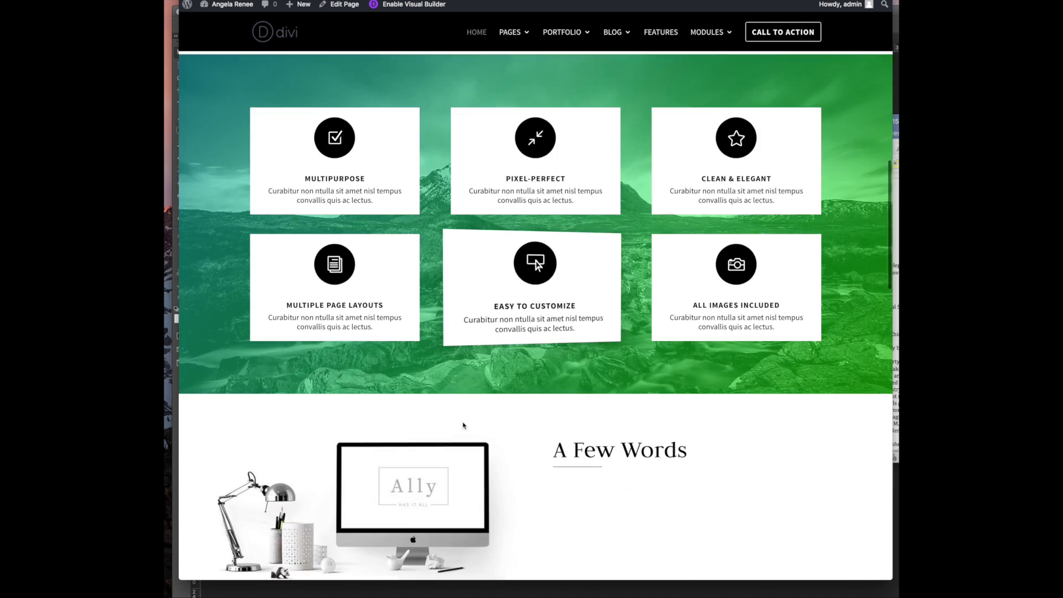
scroll(464, 425, down, 5)
scroll(520, 308, up, 5)
scroll(520, 308, up, 10)
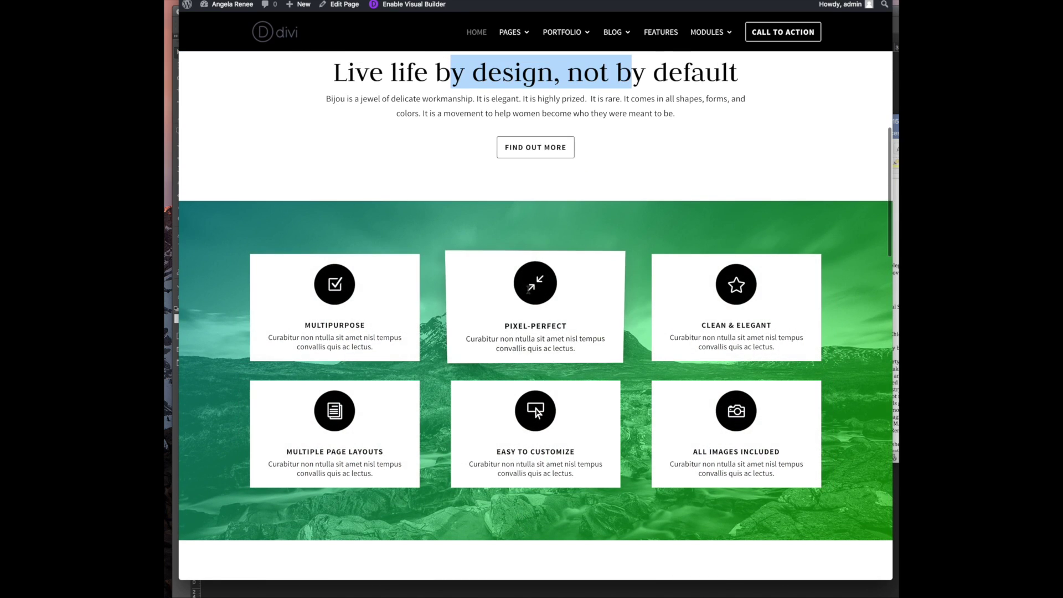
scroll(470, 385, down, 1)
scroll(470, 385, down, 7)
scroll(464, 389, up, 8)
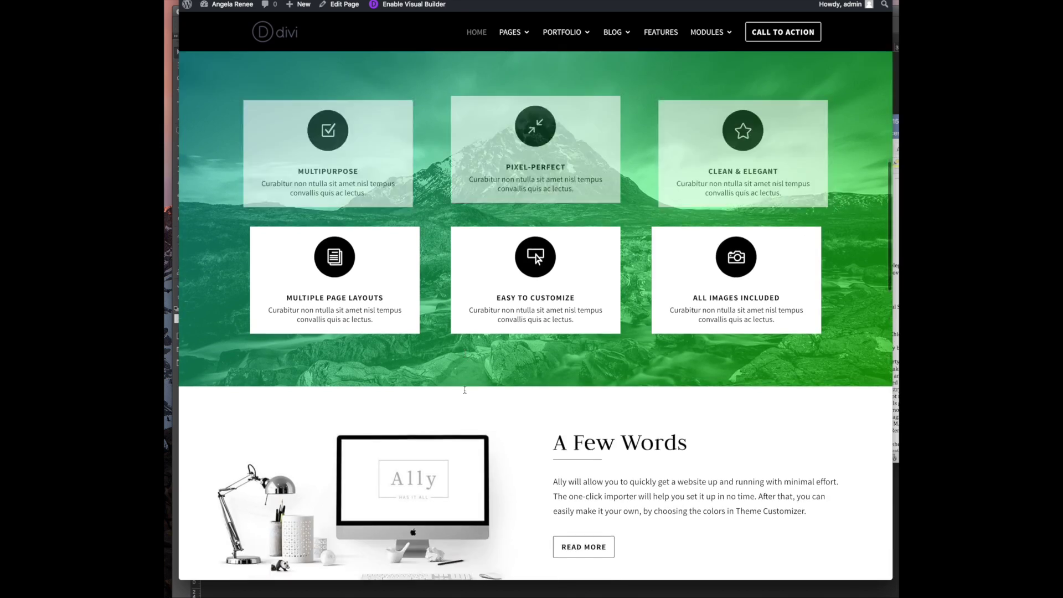
scroll(464, 389, up, 5)
scroll(463, 385, down, 7)
scroll(460, 380, up, 4)
scroll(415, 375, down, 15)
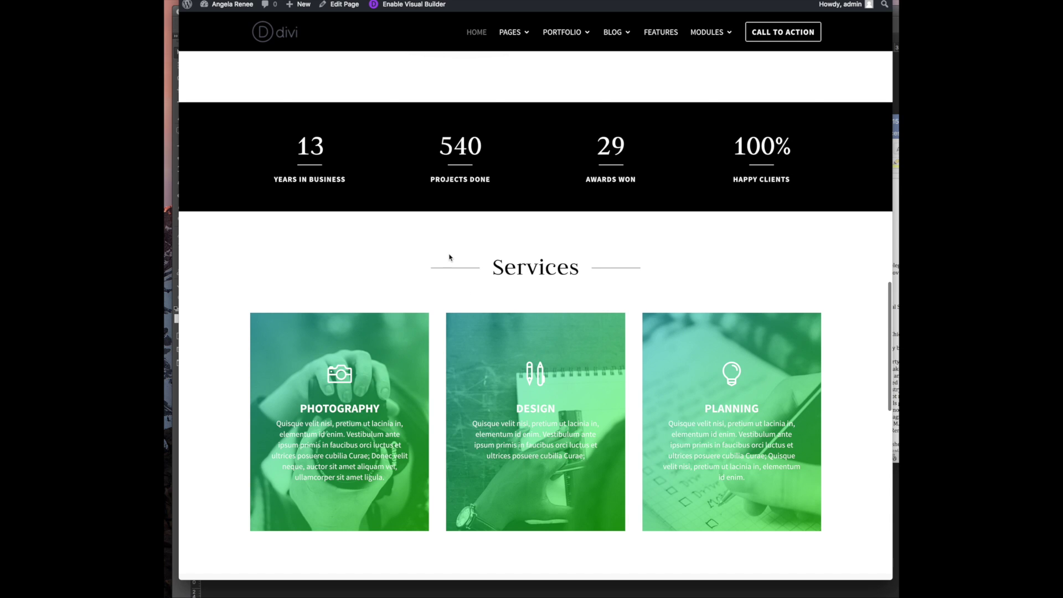
scroll(449, 256, down, 6)
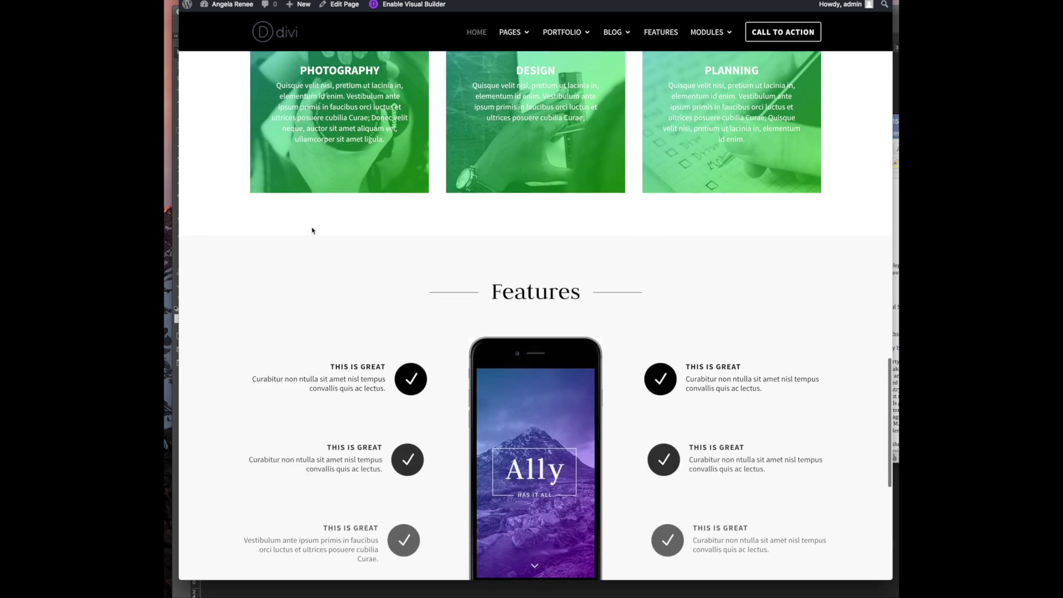
scroll(517, 235, up, 15)
scroll(508, 237, up, 10)
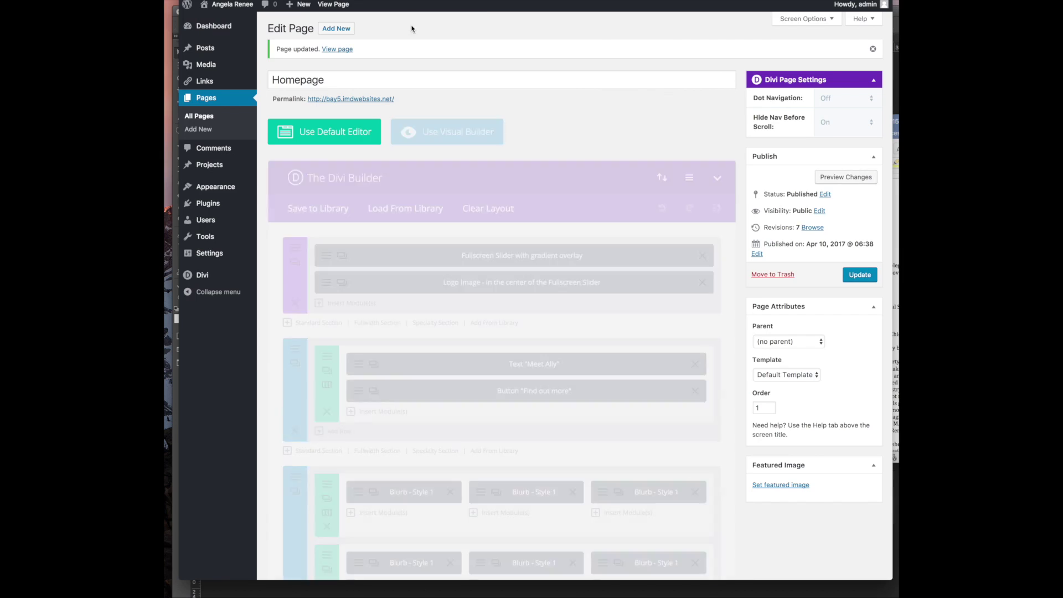
Delete the Blurb - Style 1 six-blurb section from the Homepage layout
scroll(343, 365, down, 5)
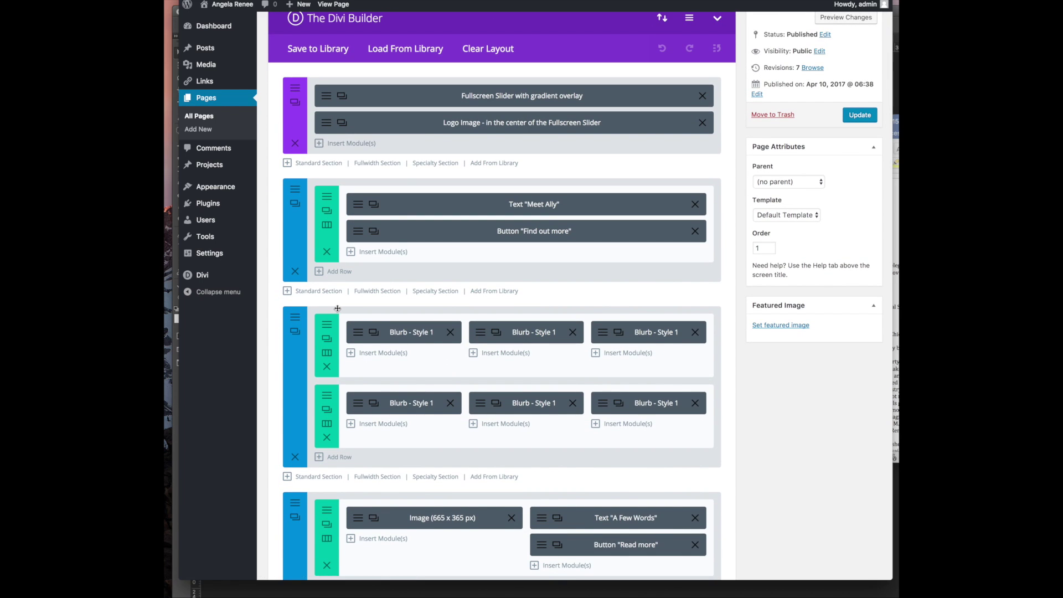
click(295, 457)
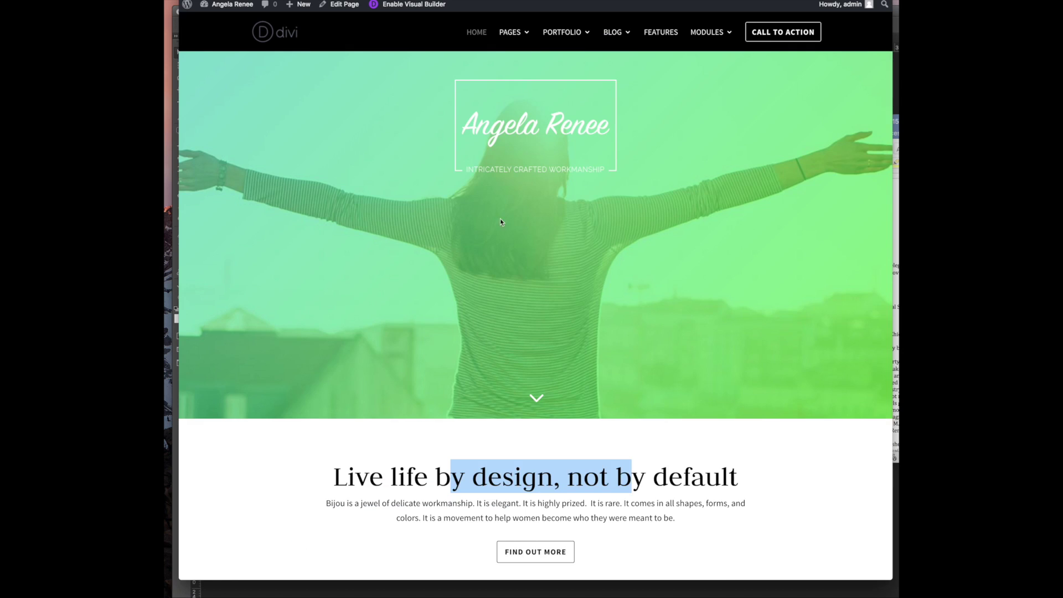
scroll(498, 222, down, 4)
scroll(497, 226, down, 5)
scroll(497, 225, up, 4)
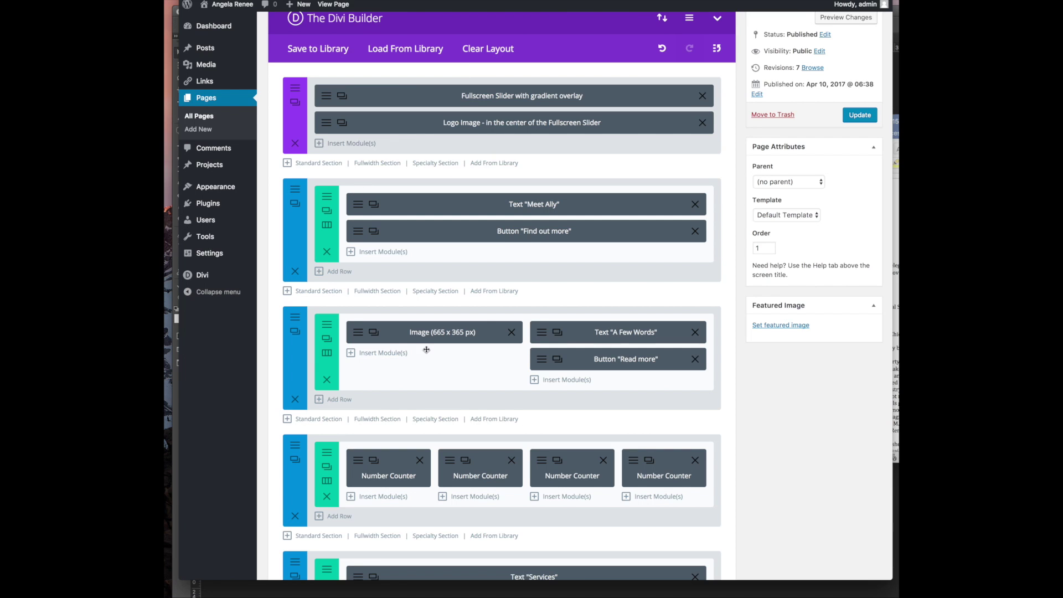
scroll(427, 350, down, 5)
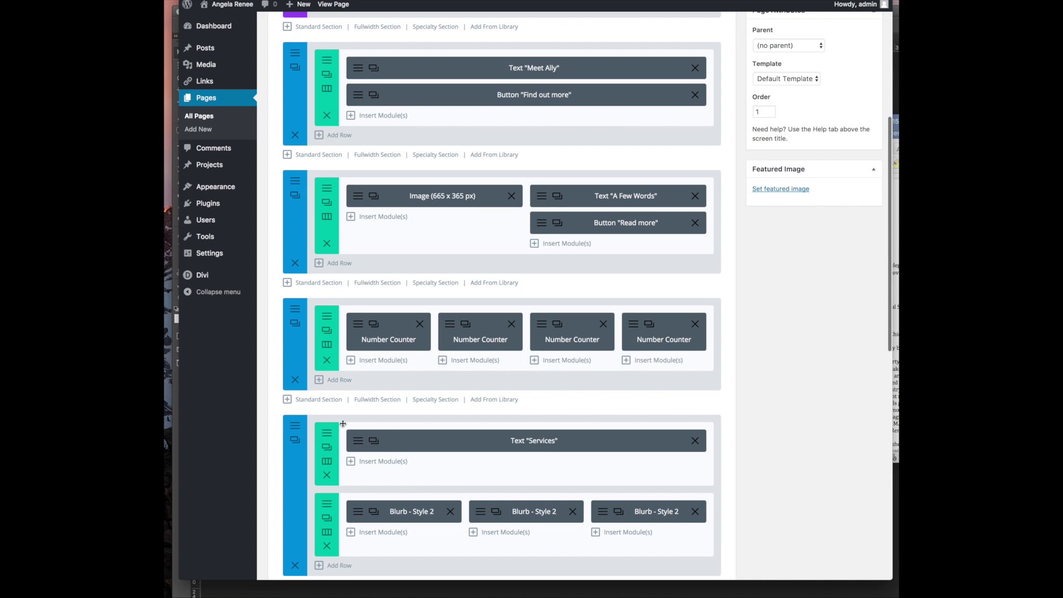
scroll(340, 424, down, 2)
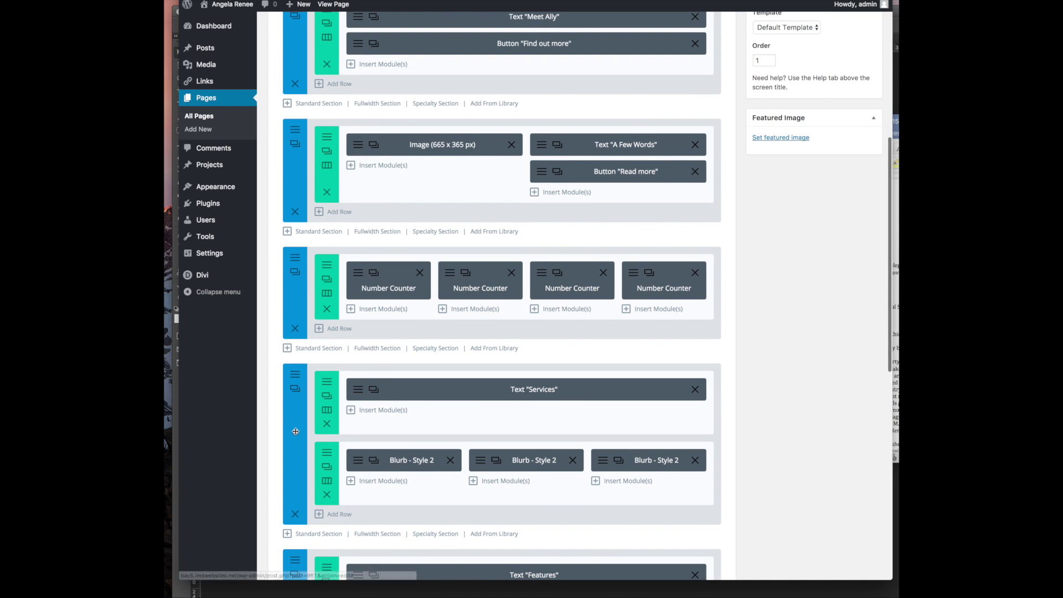
Drag the Services section up directly below the Meet Ally section
drag(295, 431, 307, 180)
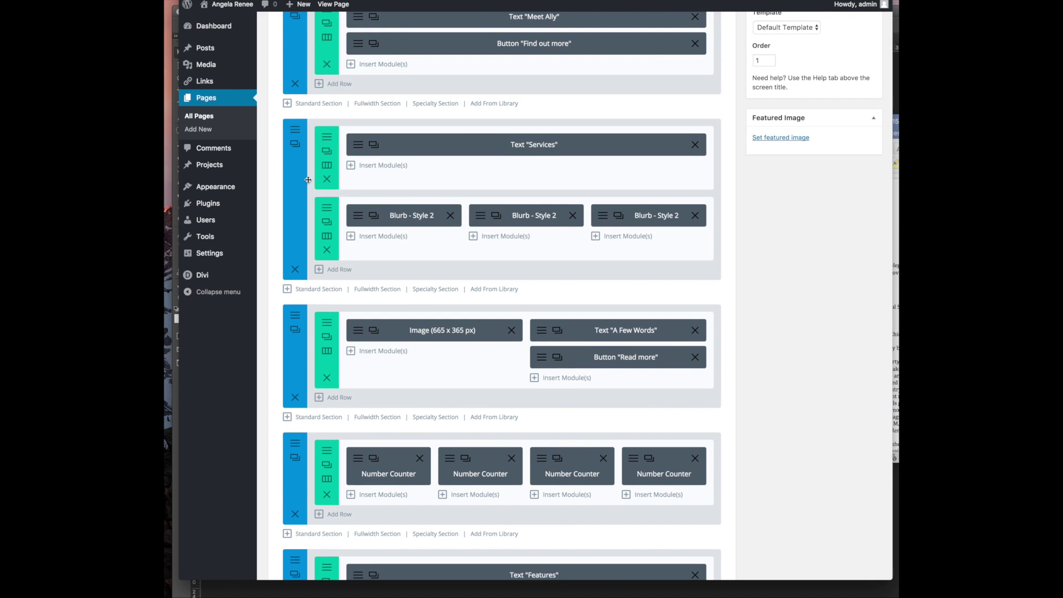
scroll(308, 179, up, 4)
scroll(309, 180, up, 2)
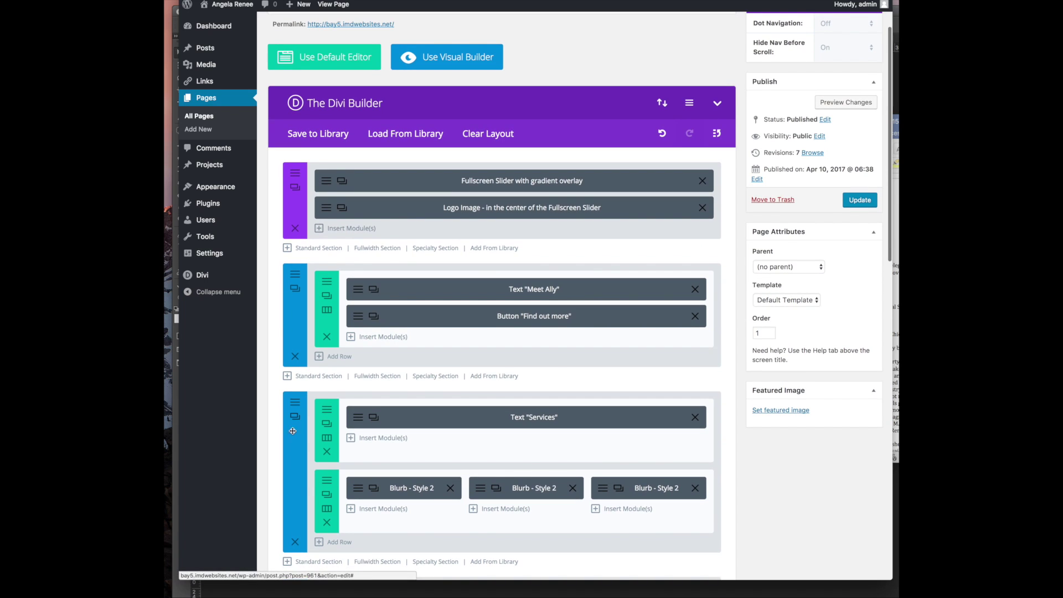
scroll(443, 459, down, 2)
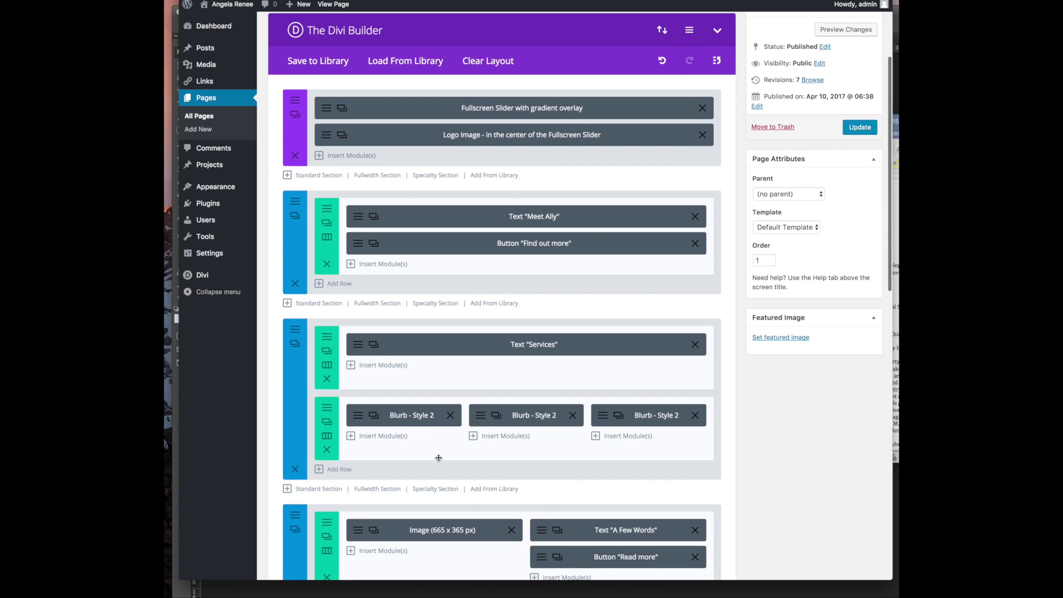
Give the Services section a #eeeeee light grey background and save its settings
click(296, 331)
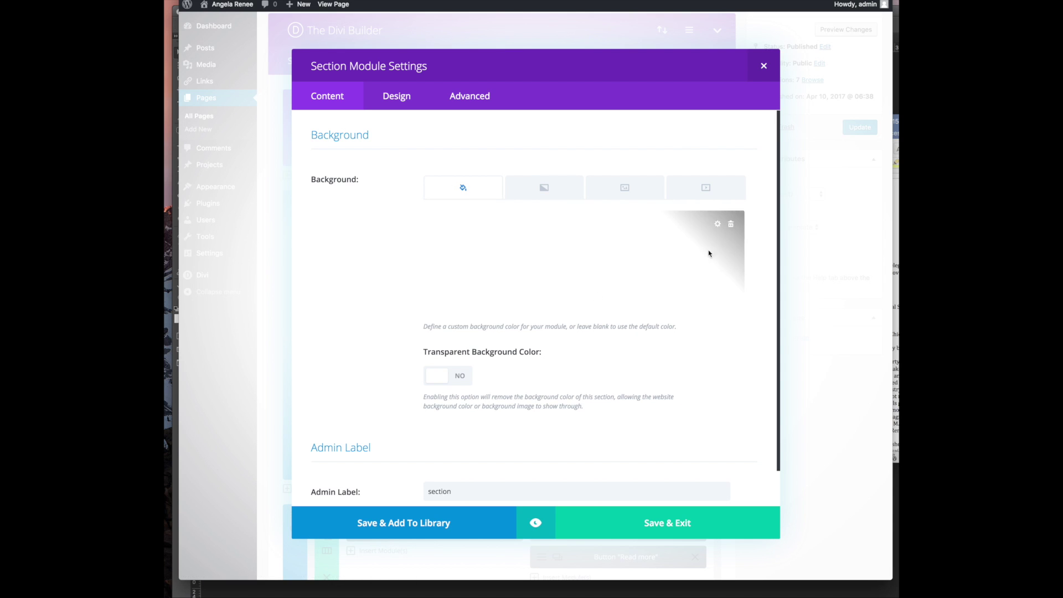
click(718, 226)
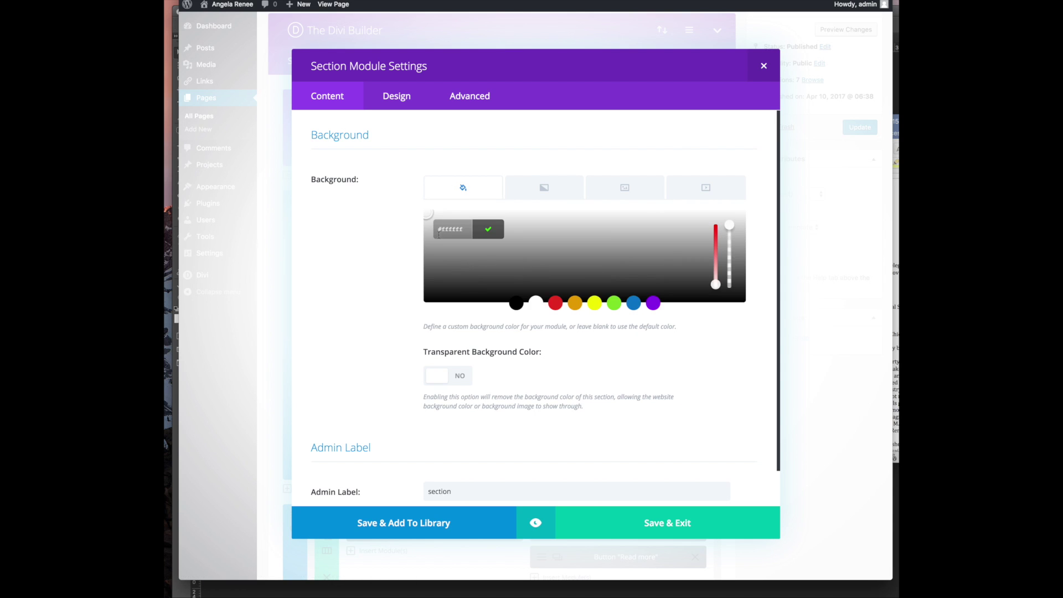
drag(426, 210, 438, 218)
triple_click(452, 230)
click(588, 375)
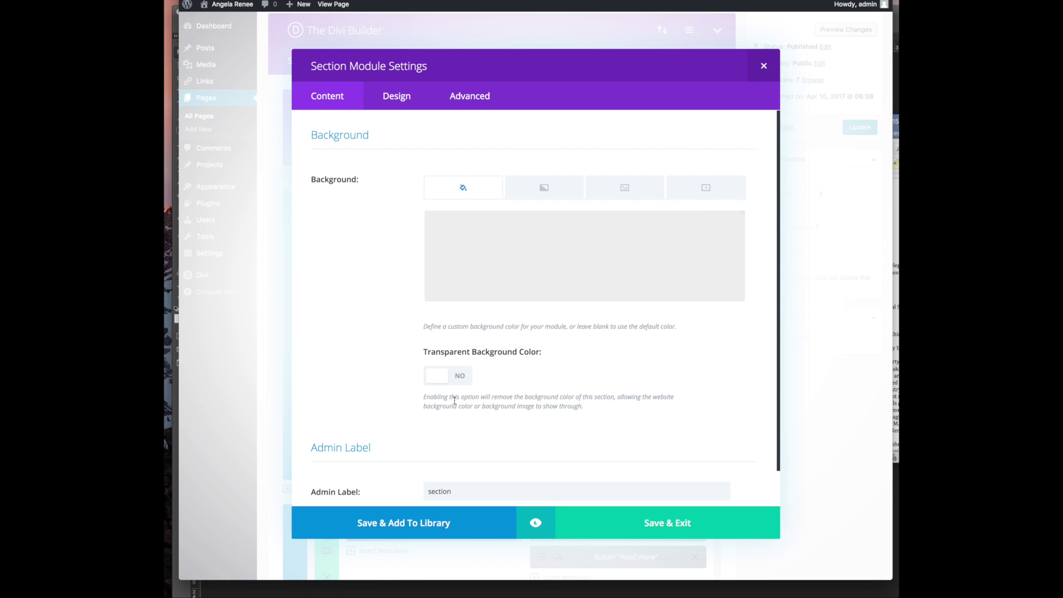
scroll(495, 419, down, 2)
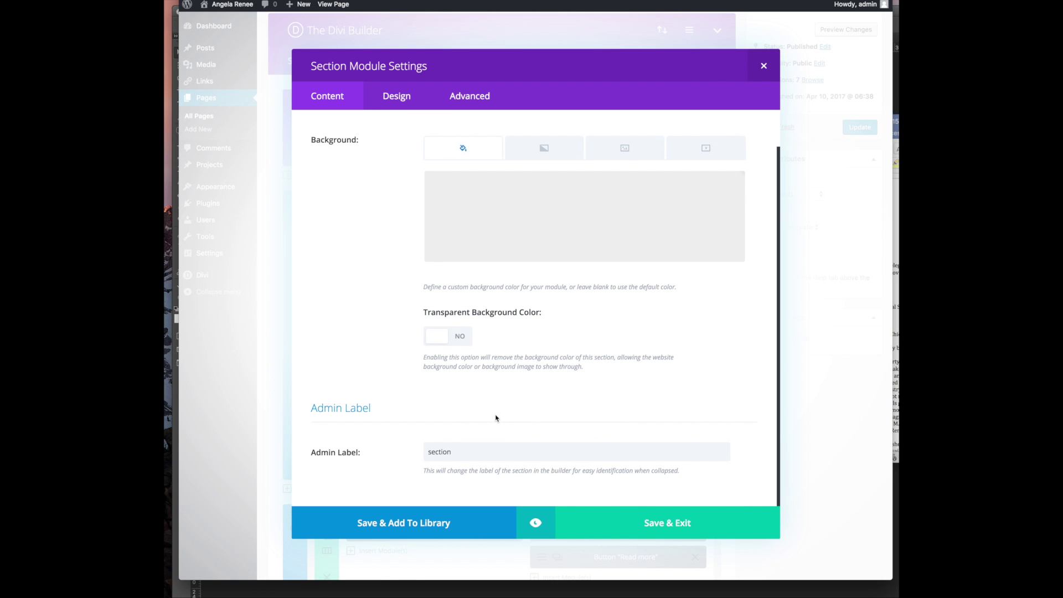
click(610, 523)
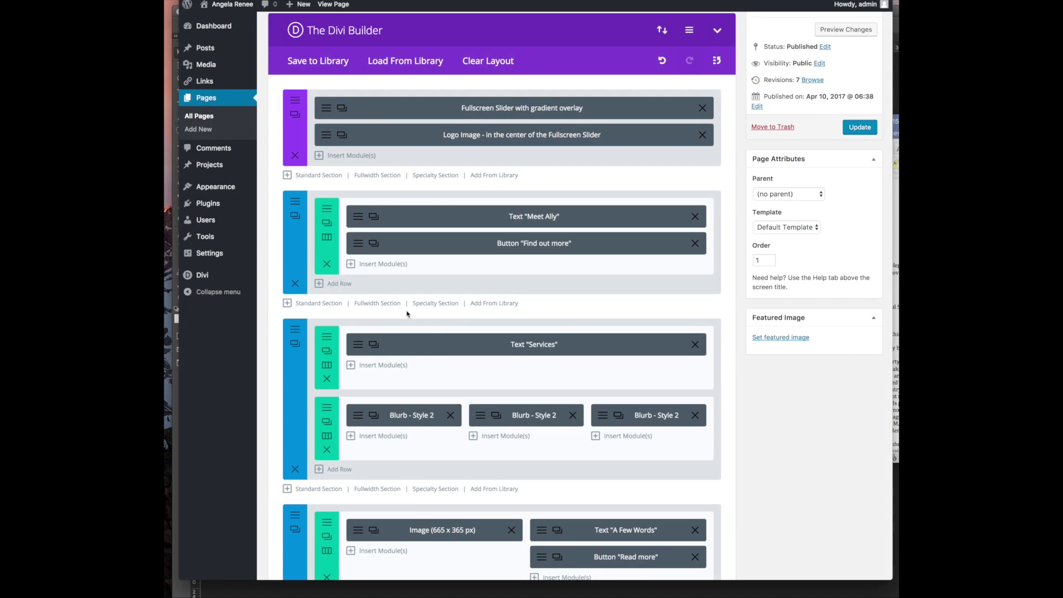
Save the Homepage, reload the live page to see Services on light grey, then return to the editor
click(842, 128)
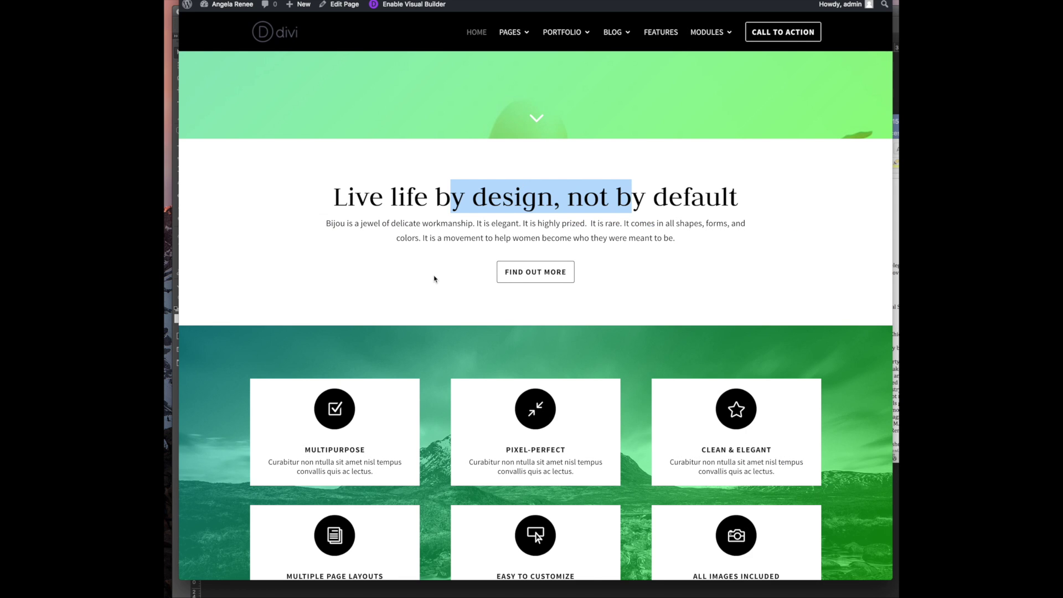
scroll(437, 304, up, 5)
scroll(432, 301, down, 3)
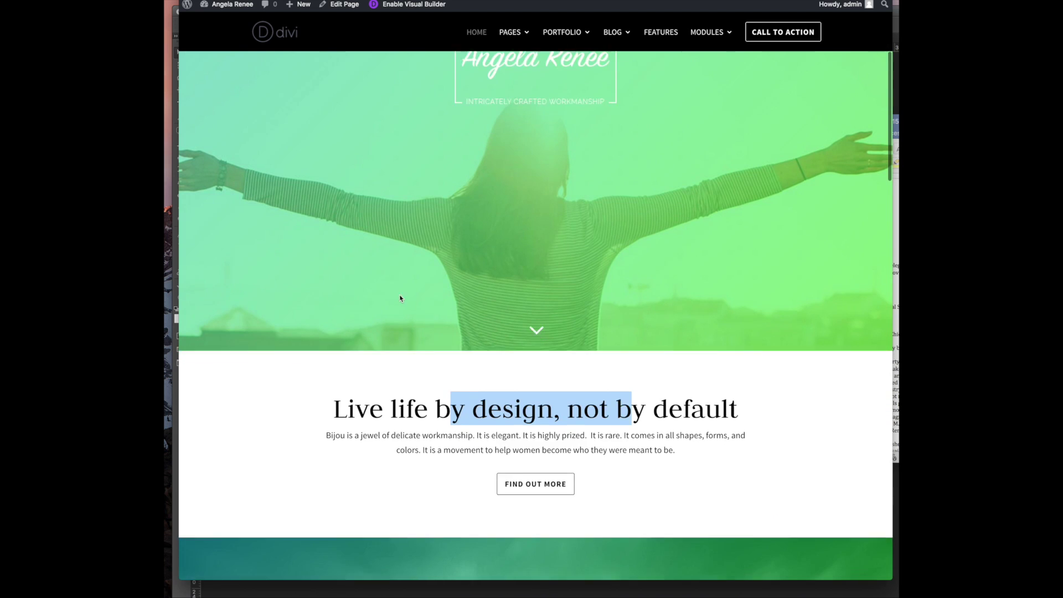
scroll(345, 298, down, 1)
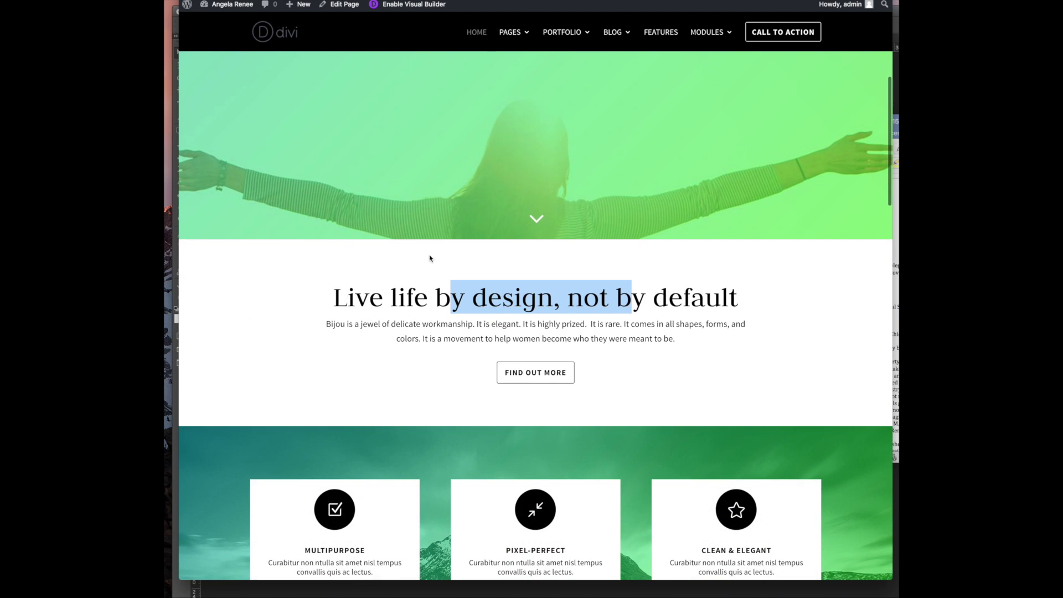
scroll(430, 258, down, 3)
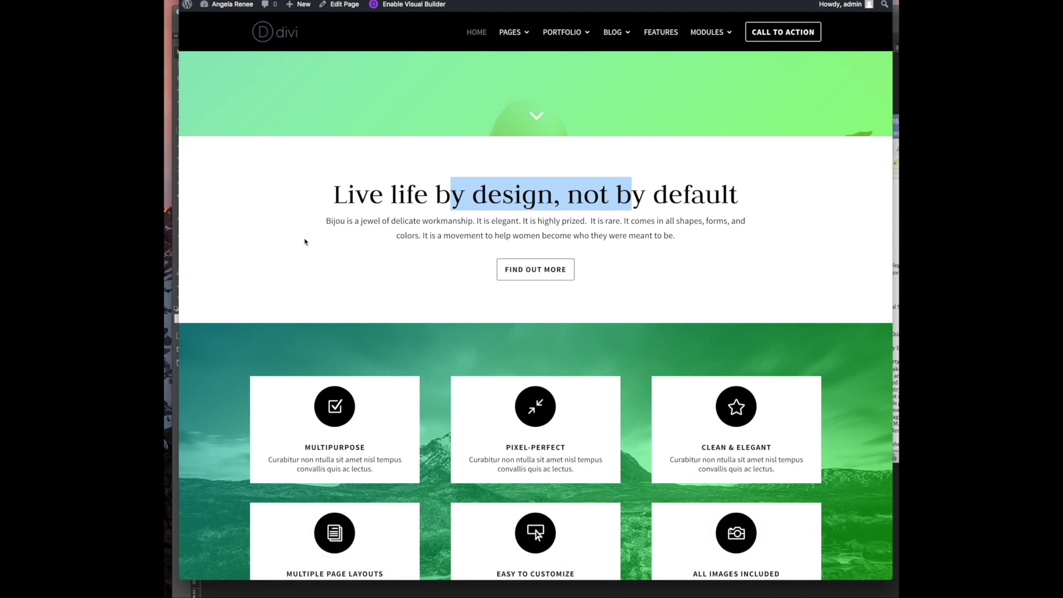
key(super+r)
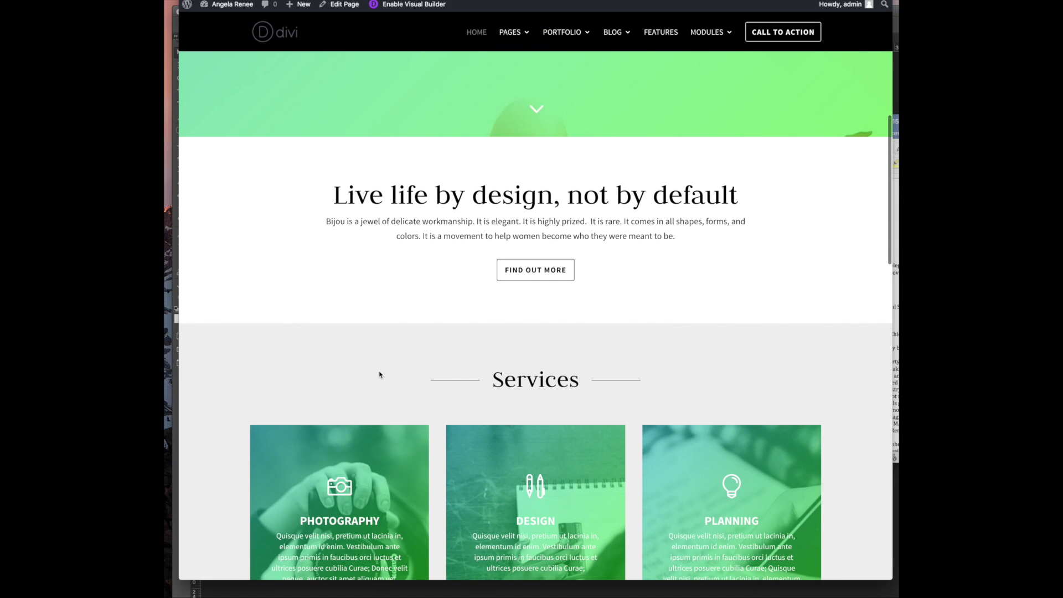
scroll(374, 376, down, 7)
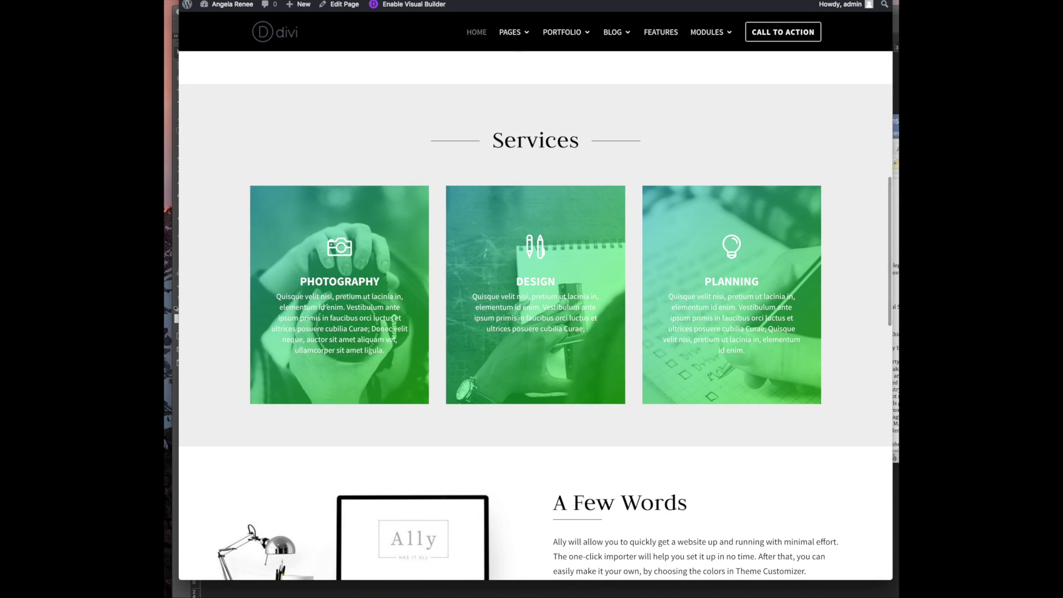
key(ctrl+Tab)
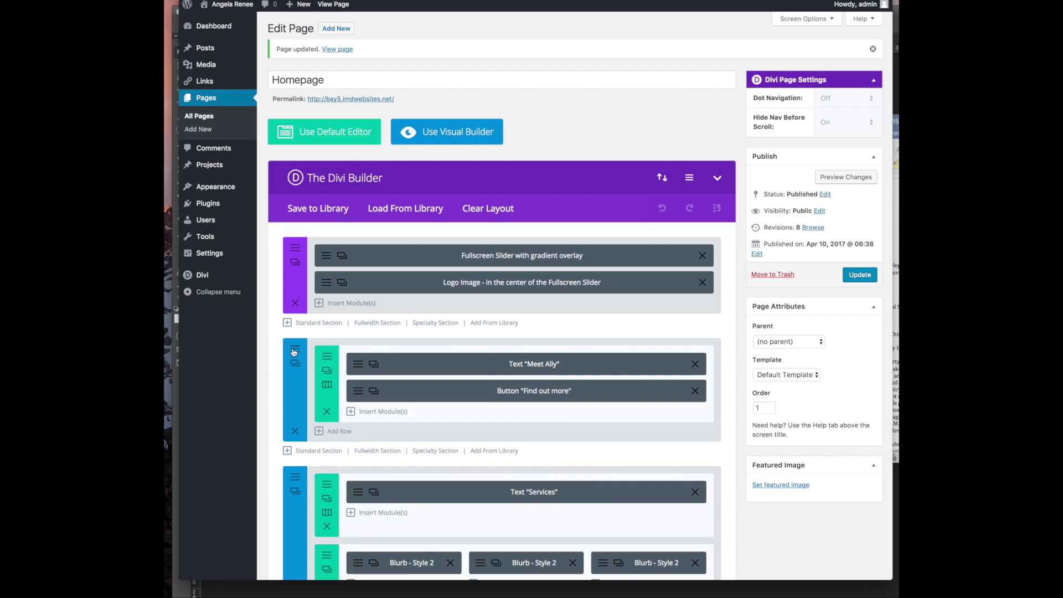
Set the Meet Ally section's background colour to #f9f9f9 and save the section
click(295, 363)
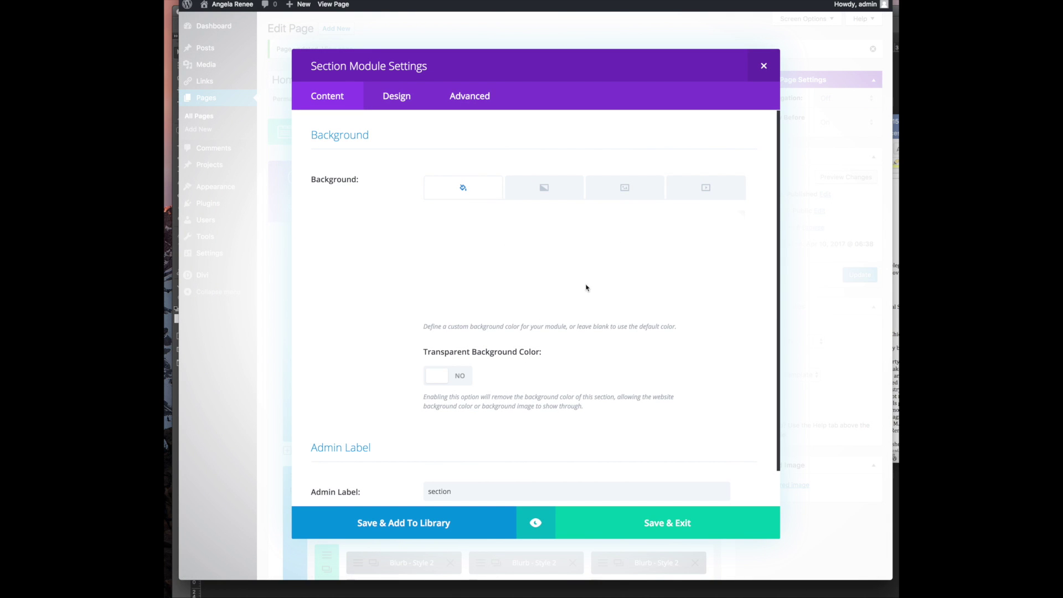
click(763, 65)
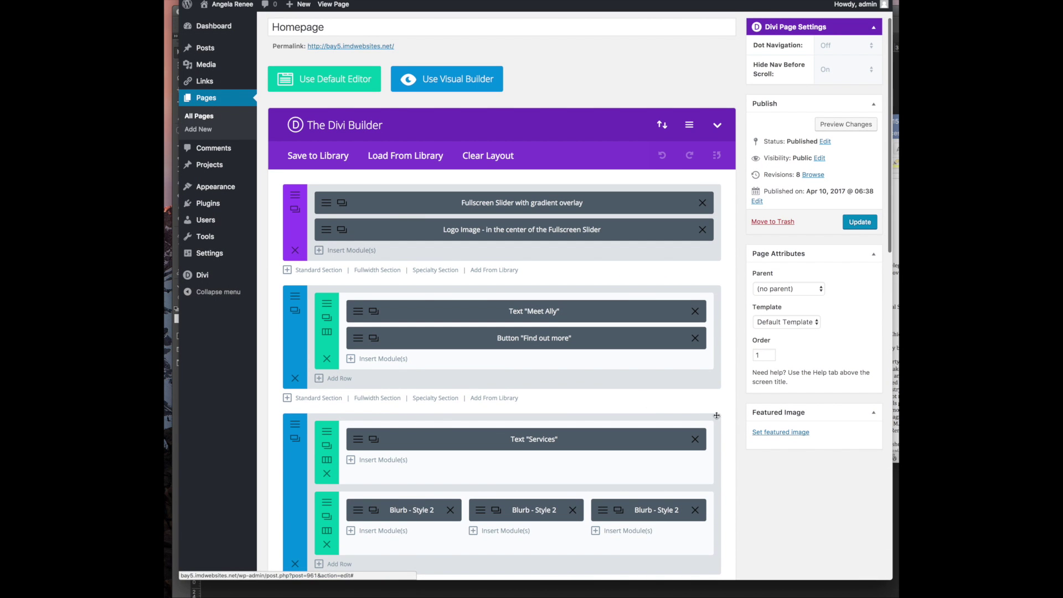
scroll(412, 366, down, 1)
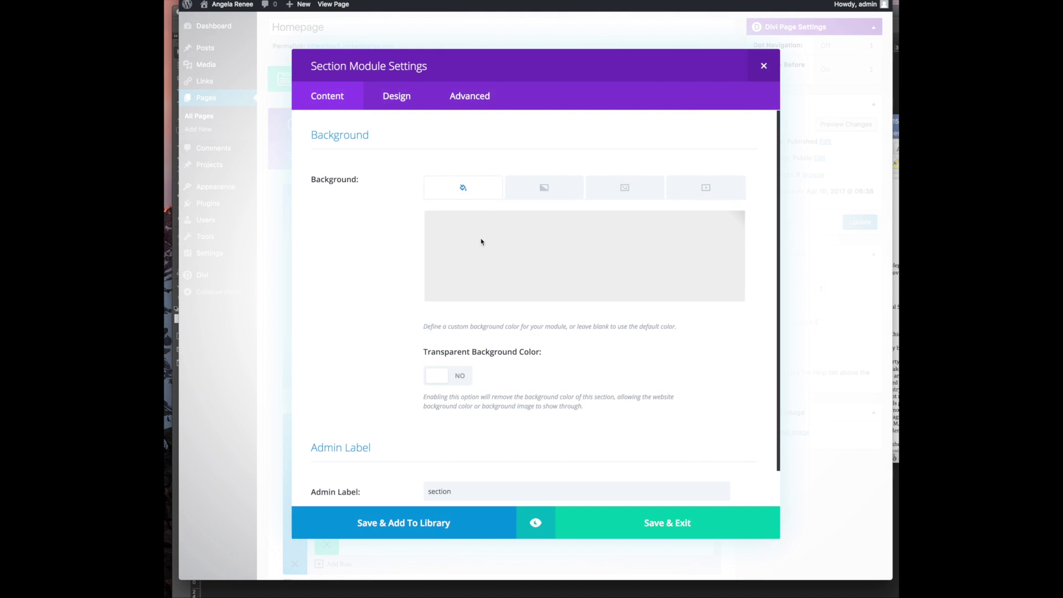
click(628, 270)
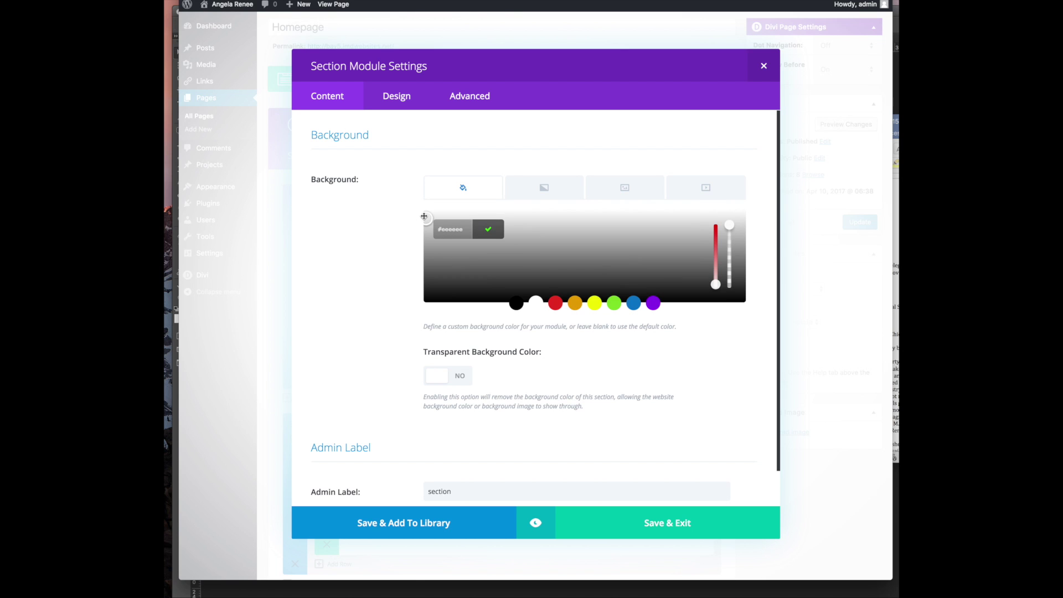
drag(424, 218, 425, 211)
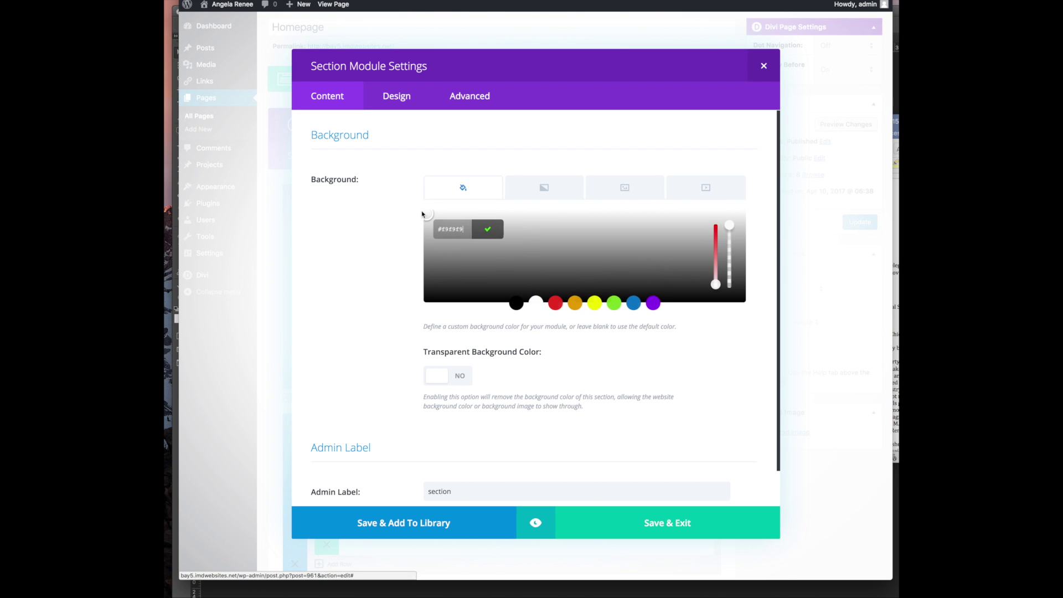
click(624, 377)
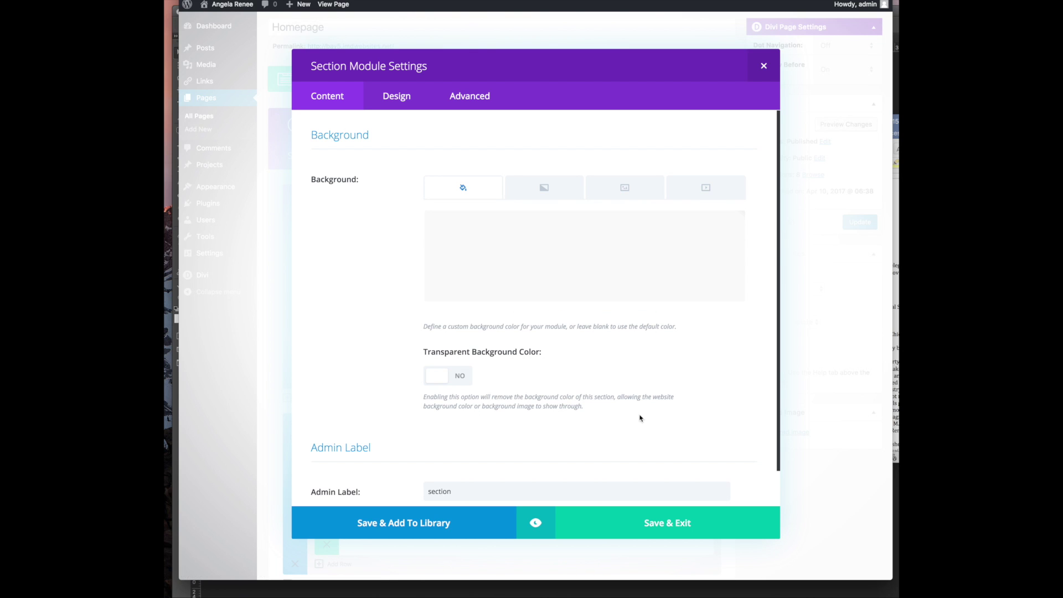
click(647, 528)
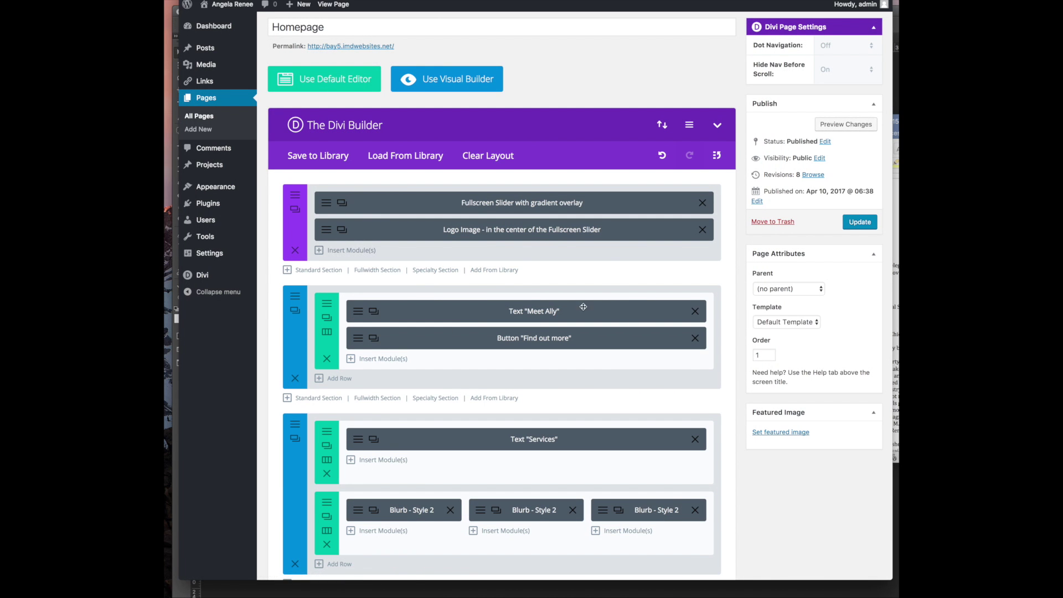
Review the Meet Ally section's CSS ID 'about', spacing and background options, then close without changes
click(296, 307)
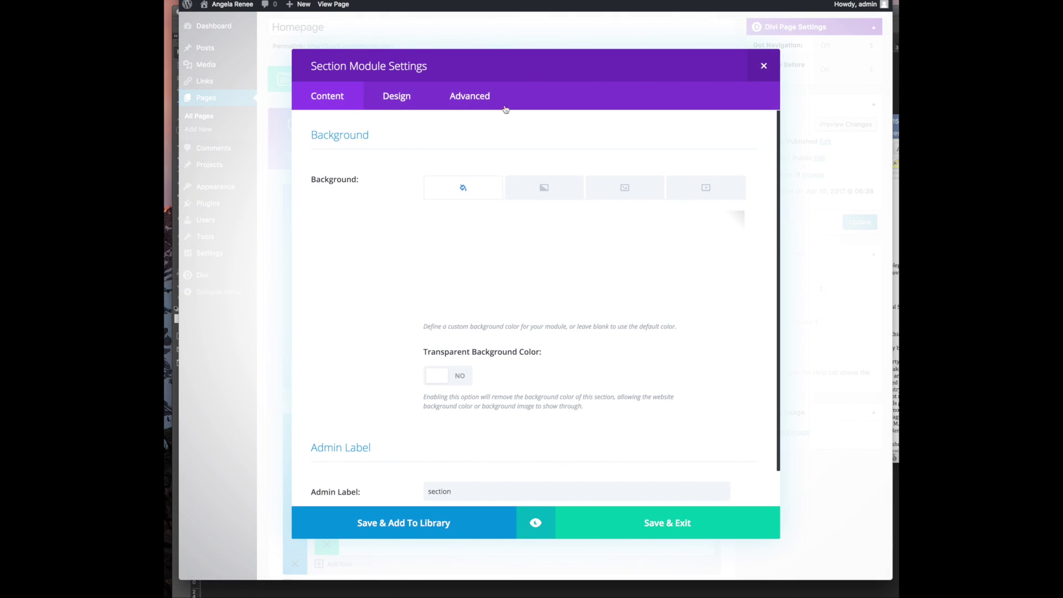
click(447, 104)
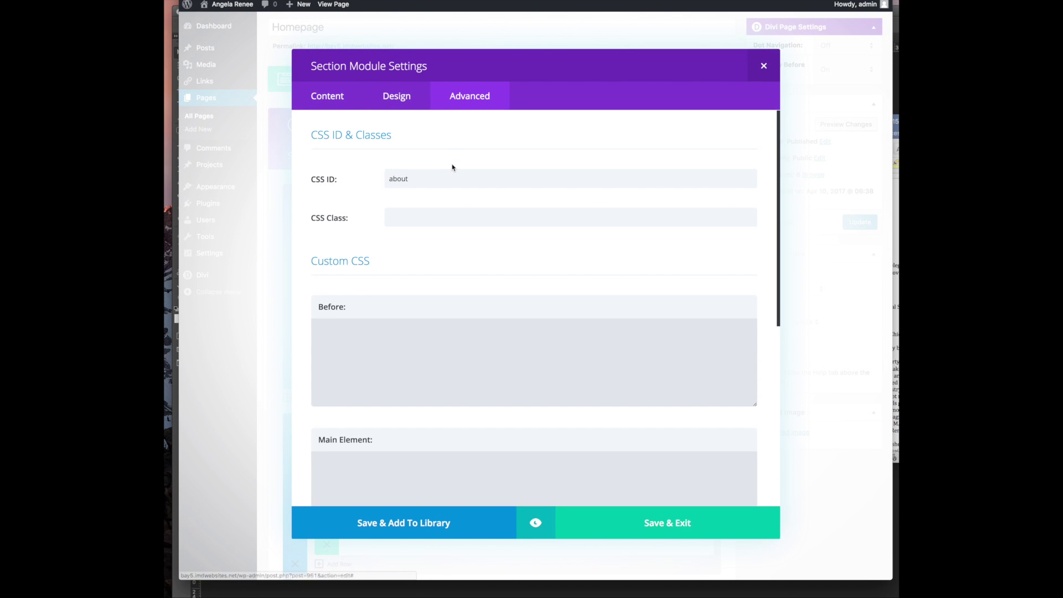
scroll(452, 167, down, 3)
scroll(451, 166, down, 7)
scroll(451, 166, up, 10)
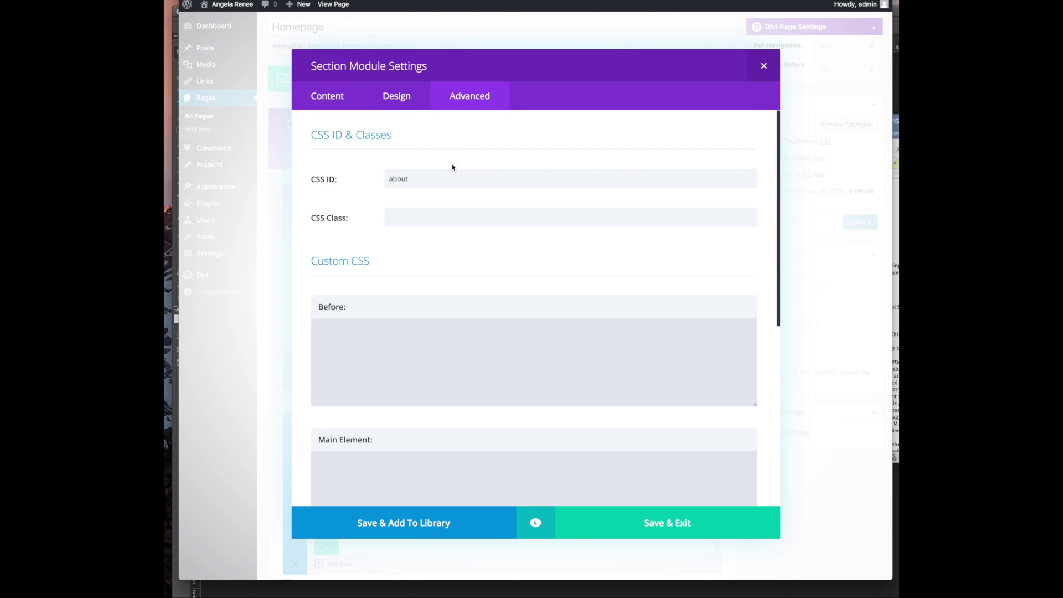
click(387, 97)
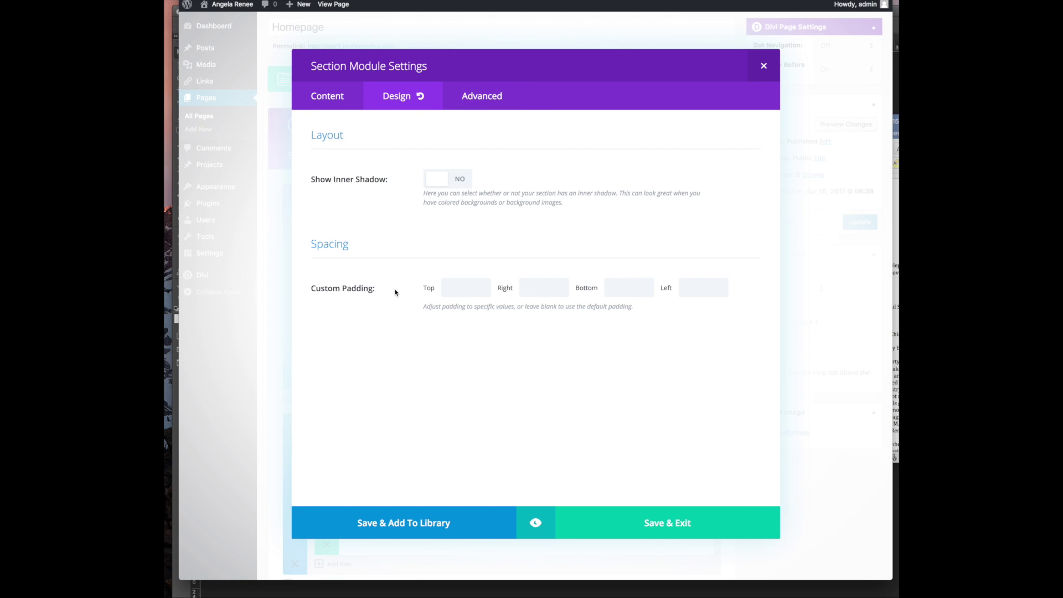
click(318, 96)
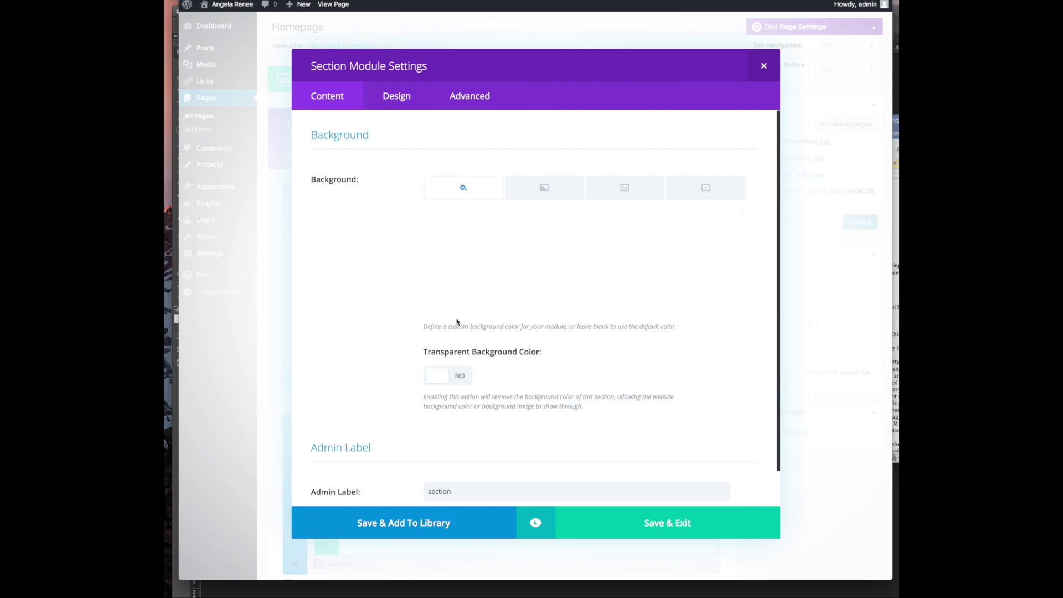
scroll(458, 319, down, 1)
scroll(459, 322, up, 1)
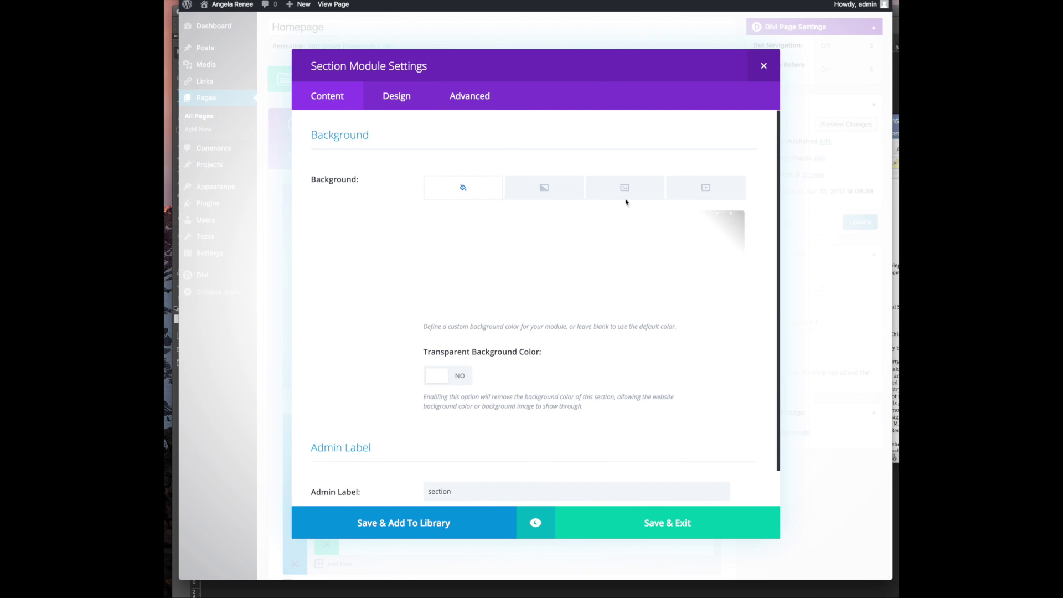
click(763, 66)
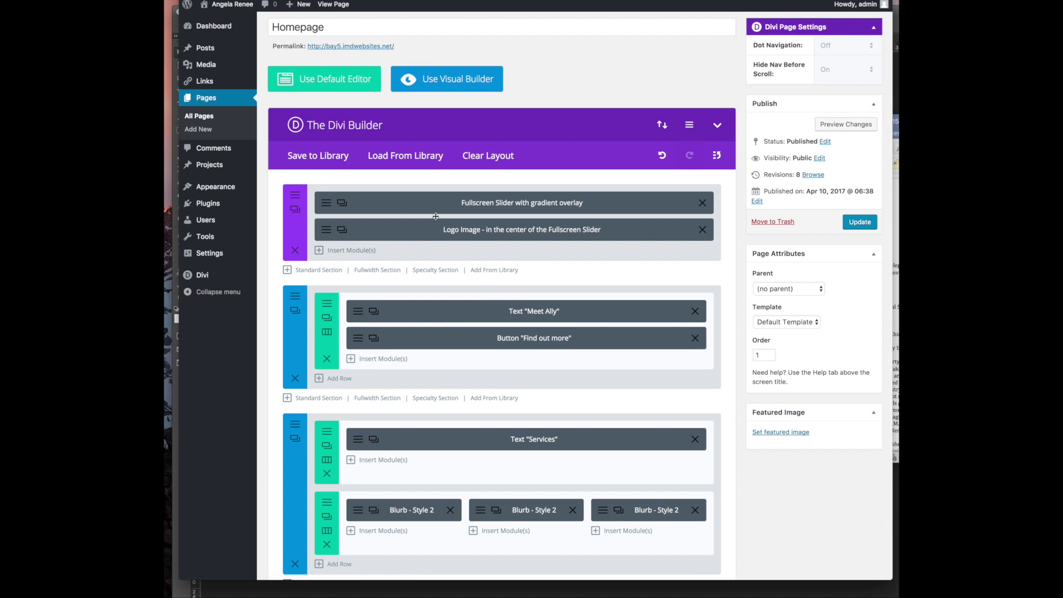
Review the Meet Ally row's settings, including its sizing, spacing and CSS options
click(329, 311)
scroll(417, 223, down, 4)
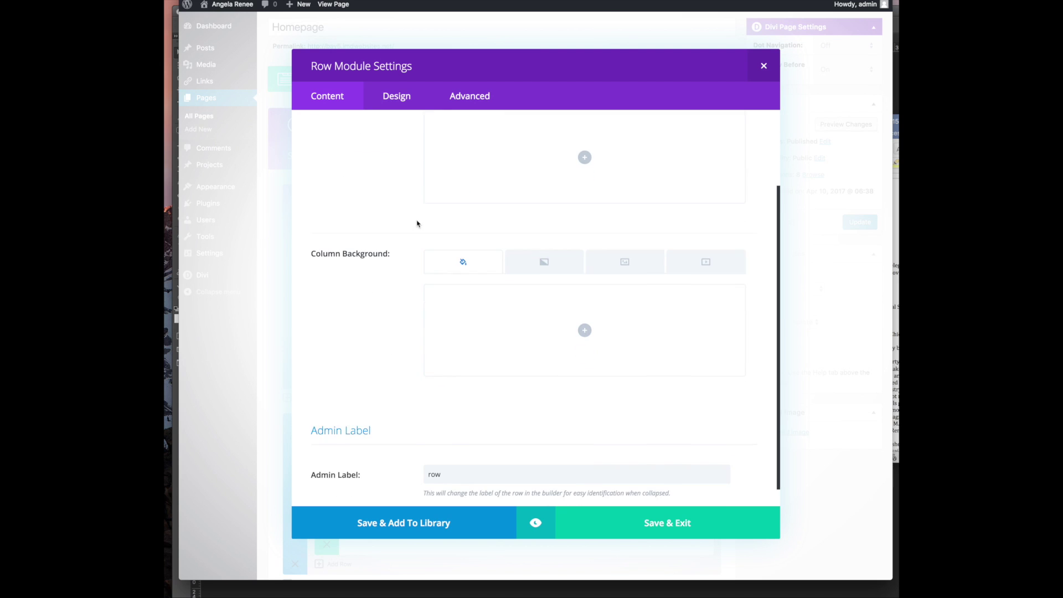
scroll(416, 223, up, 3)
scroll(411, 223, down, 3)
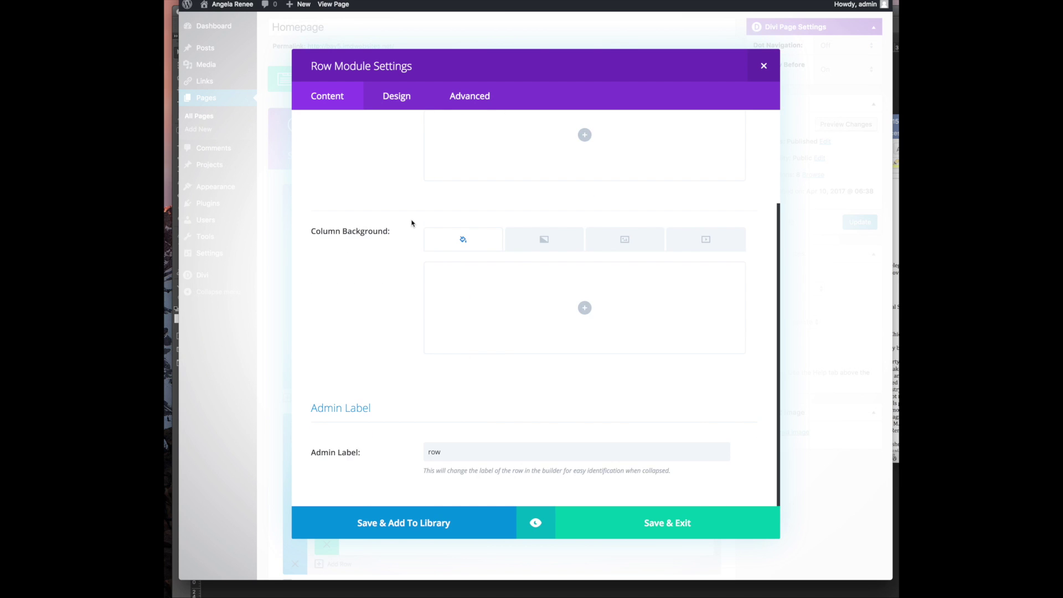
scroll(411, 223, up, 3)
click(397, 98)
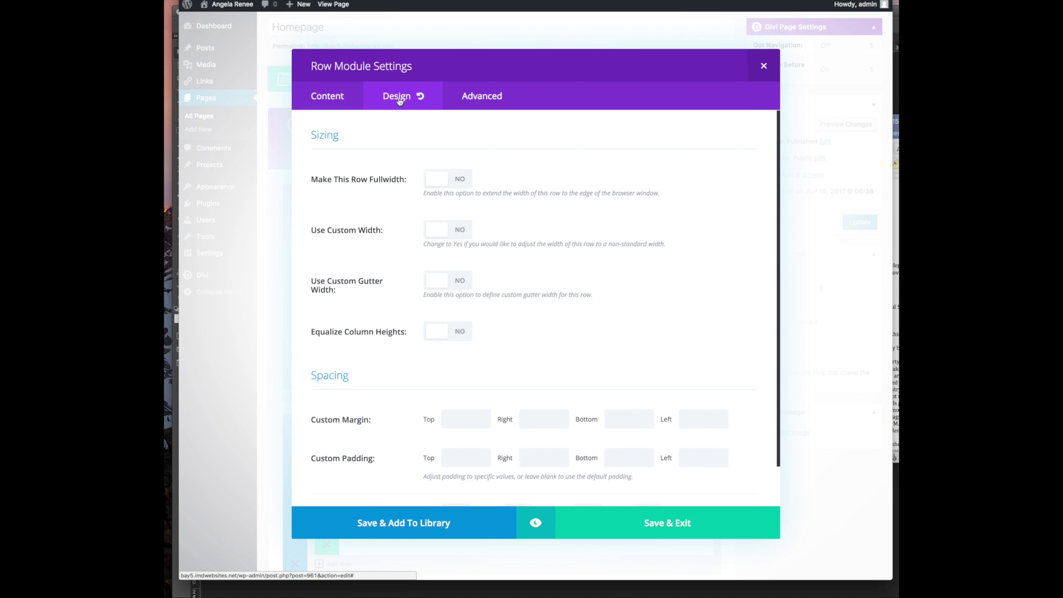
scroll(560, 185, down, 1)
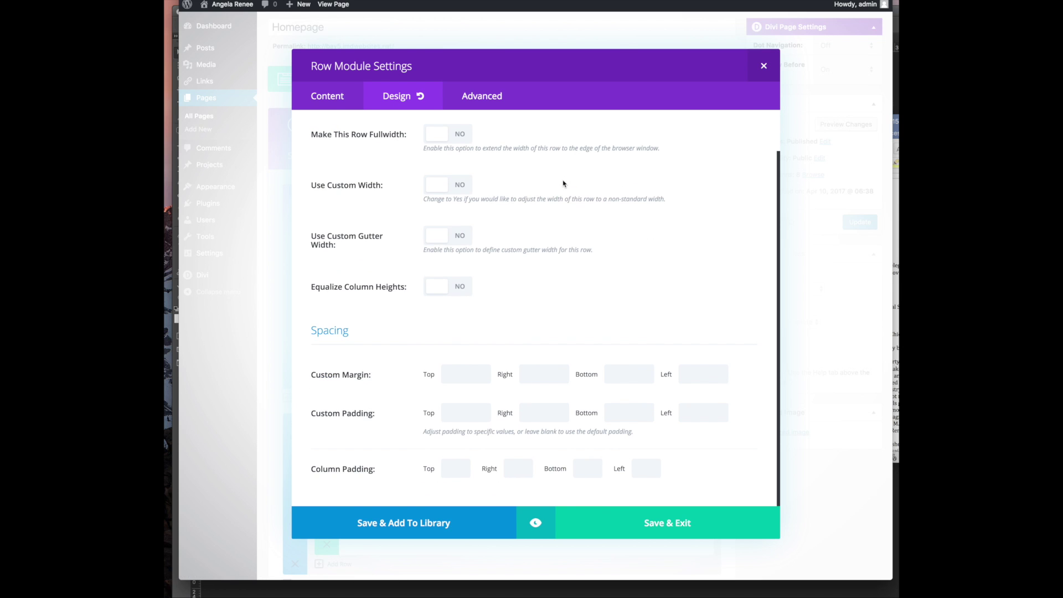
click(482, 99)
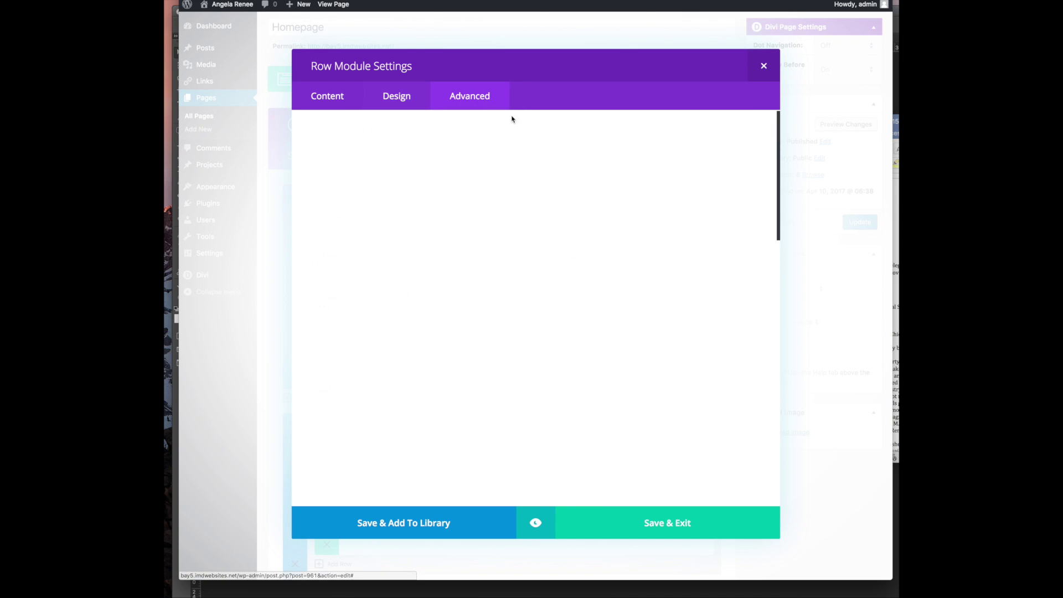
scroll(541, 269, down, 8)
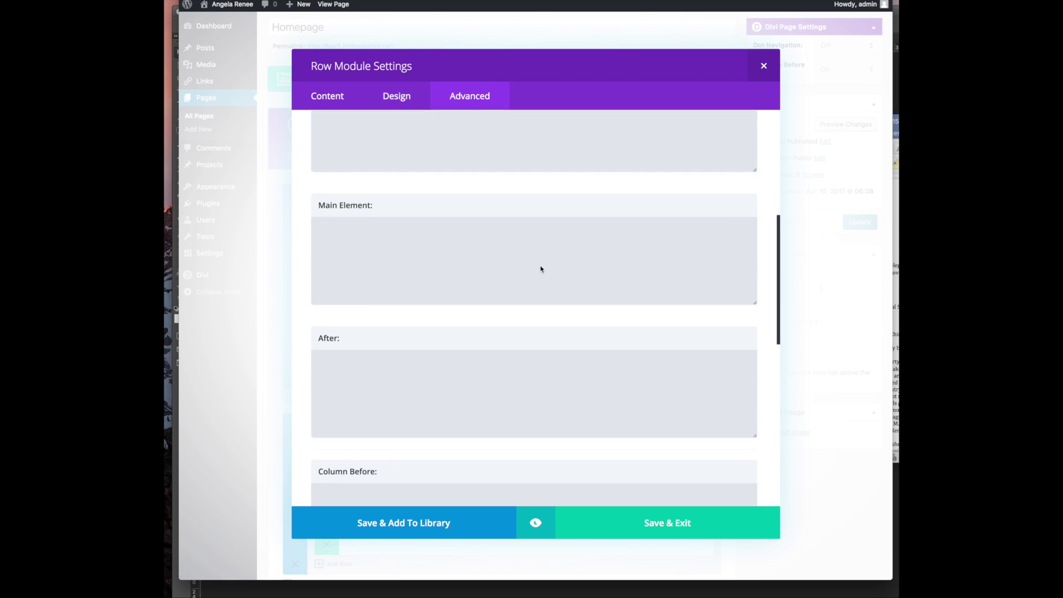
scroll(540, 269, down, 8)
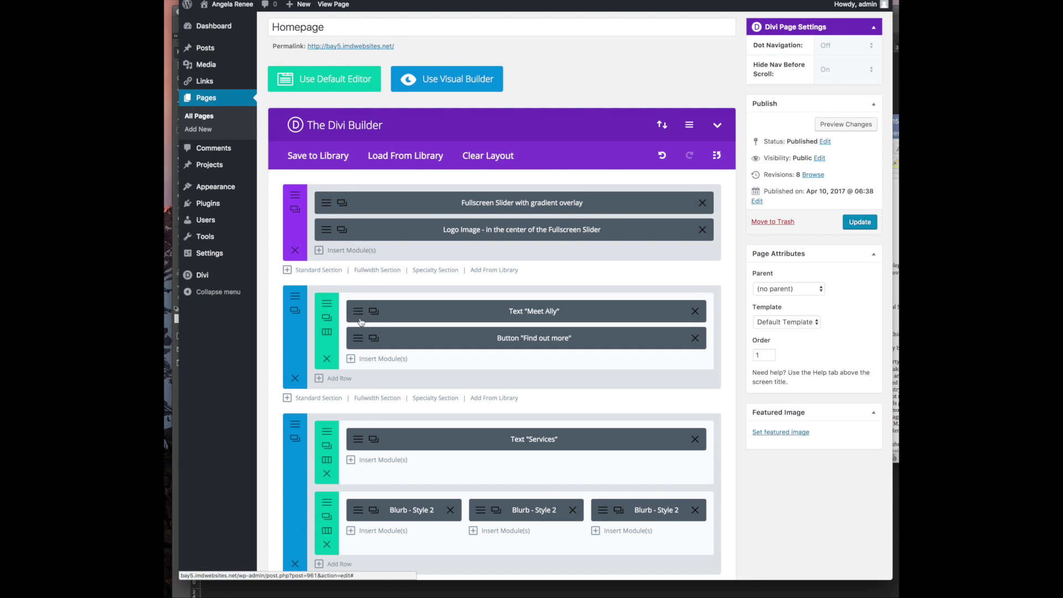
Check the Meet Ally text module's design and CSS options, then close its settings
click(358, 315)
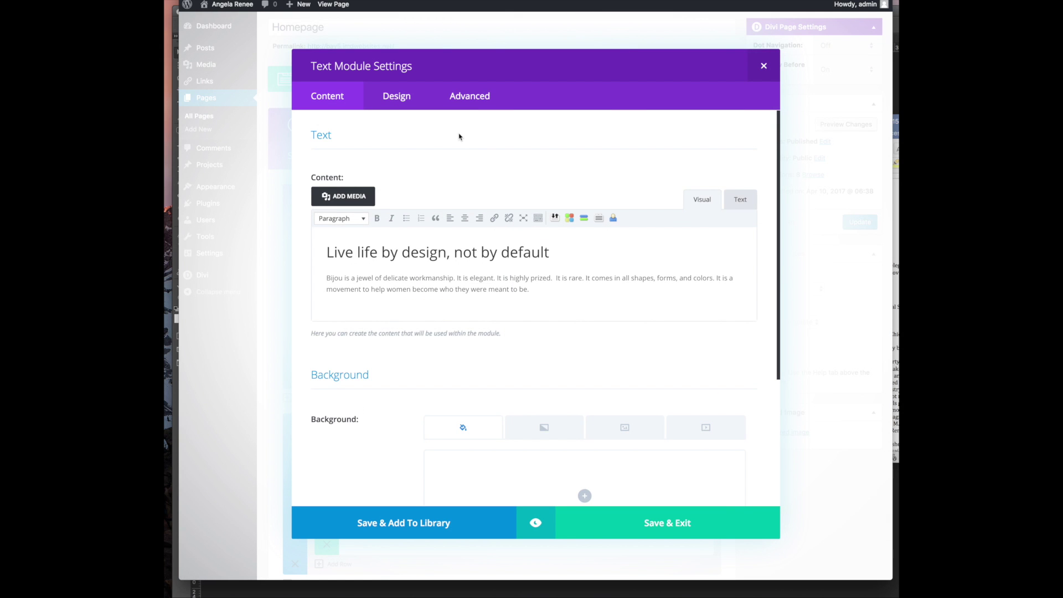
scroll(357, 371, down, 5)
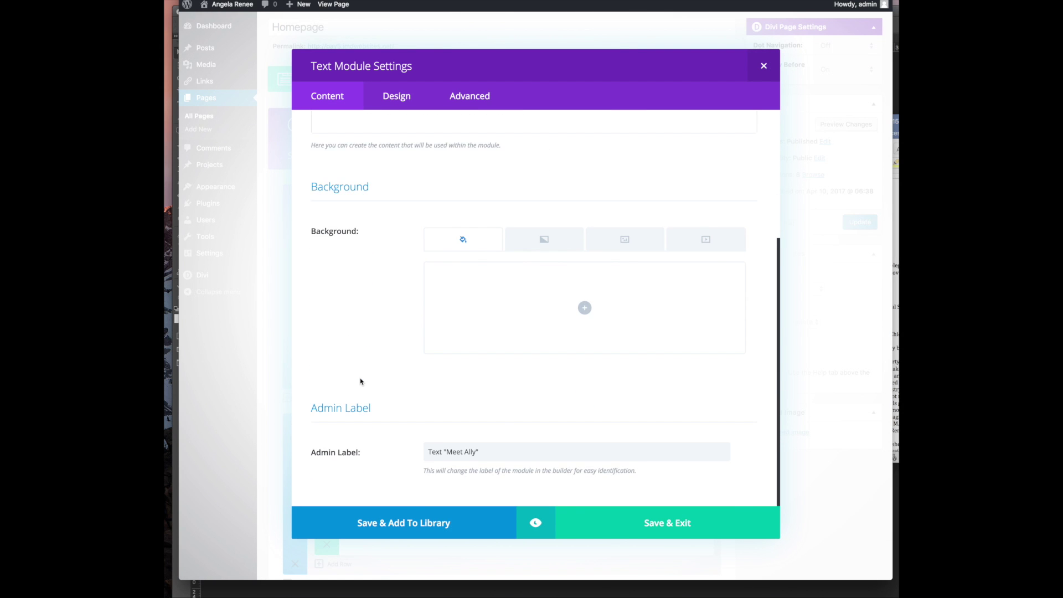
scroll(360, 381, up, 5)
click(384, 95)
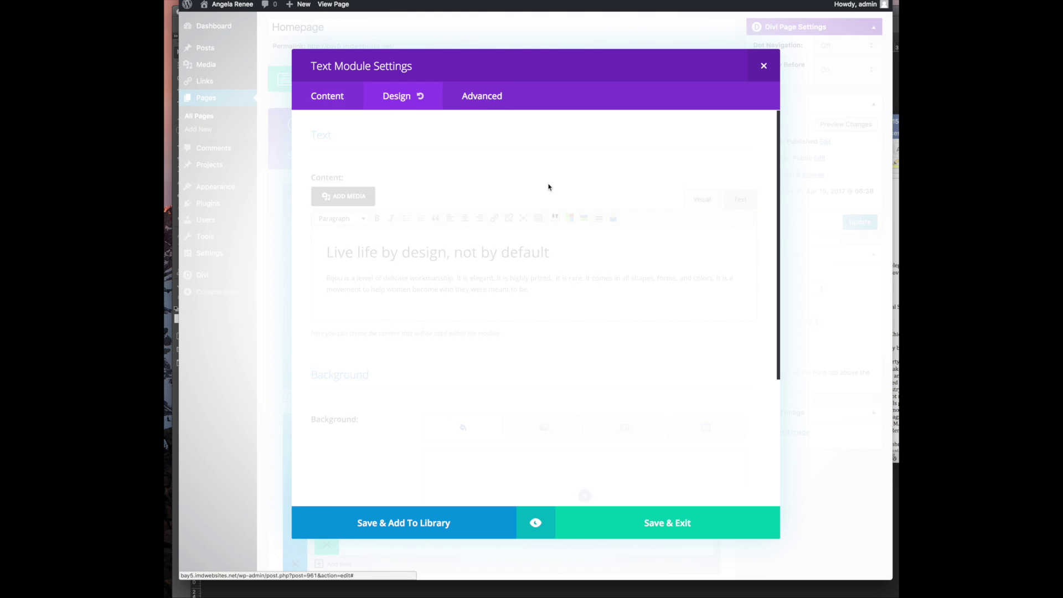
scroll(357, 210, down, 14)
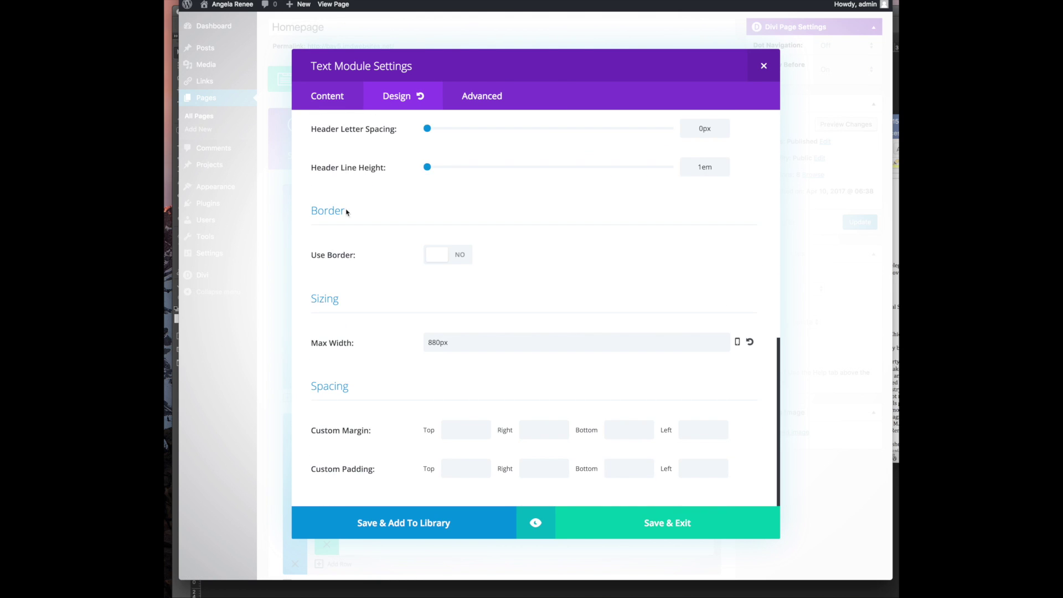
click(489, 109)
scroll(419, 211, down, 6)
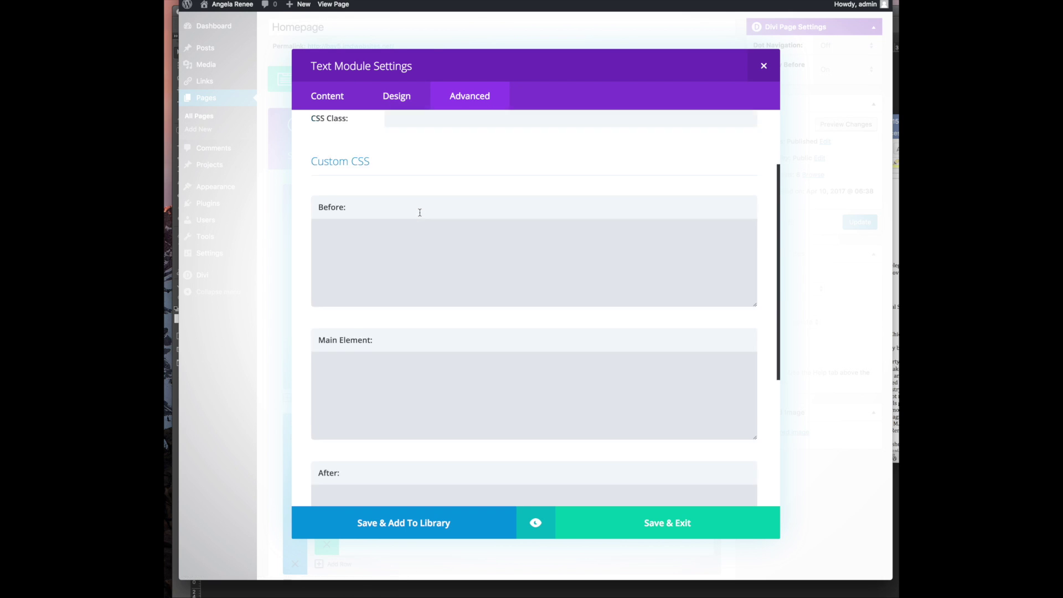
scroll(420, 213, up, 7)
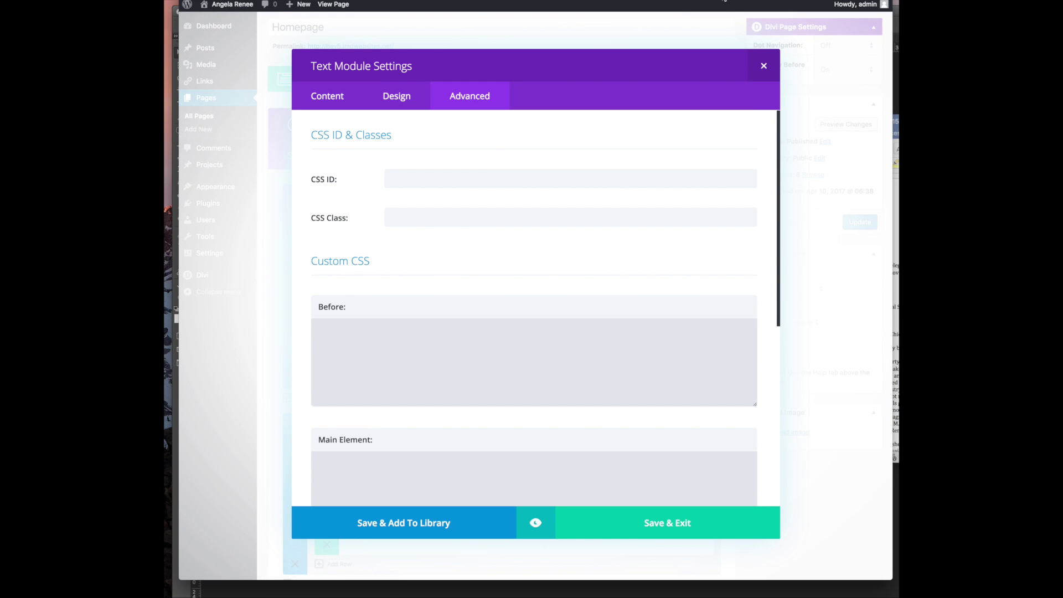
click(764, 66)
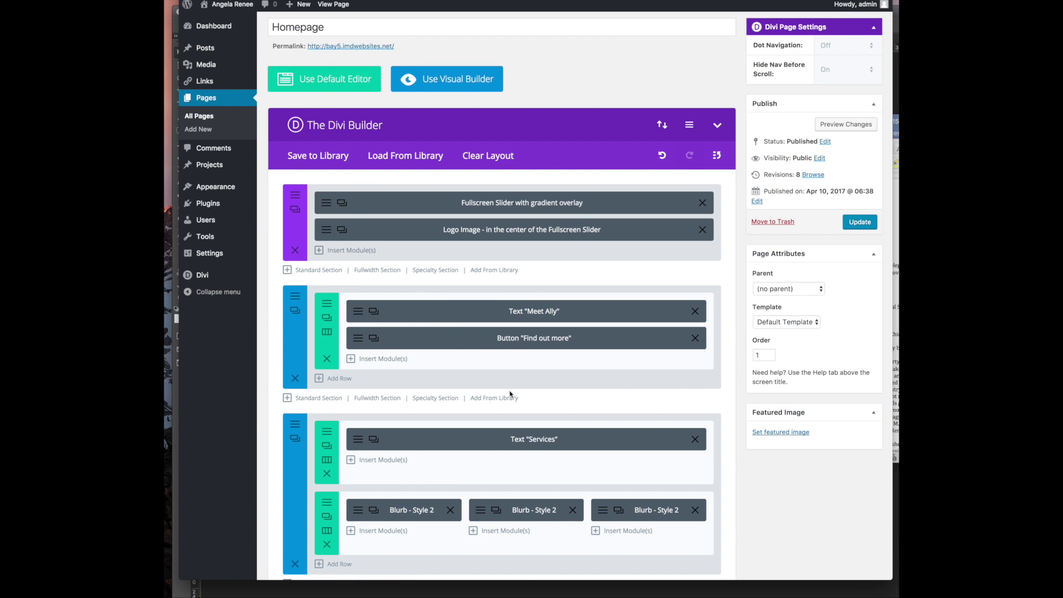
Delete the row holding the Services text from the homepage layout
scroll(510, 393, down, 3)
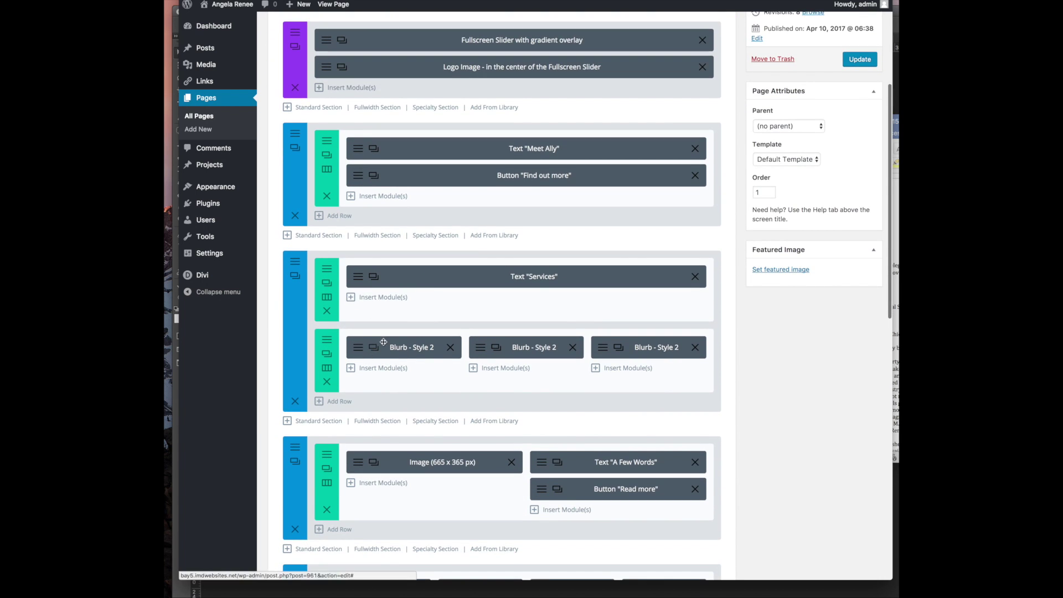
click(893, 321)
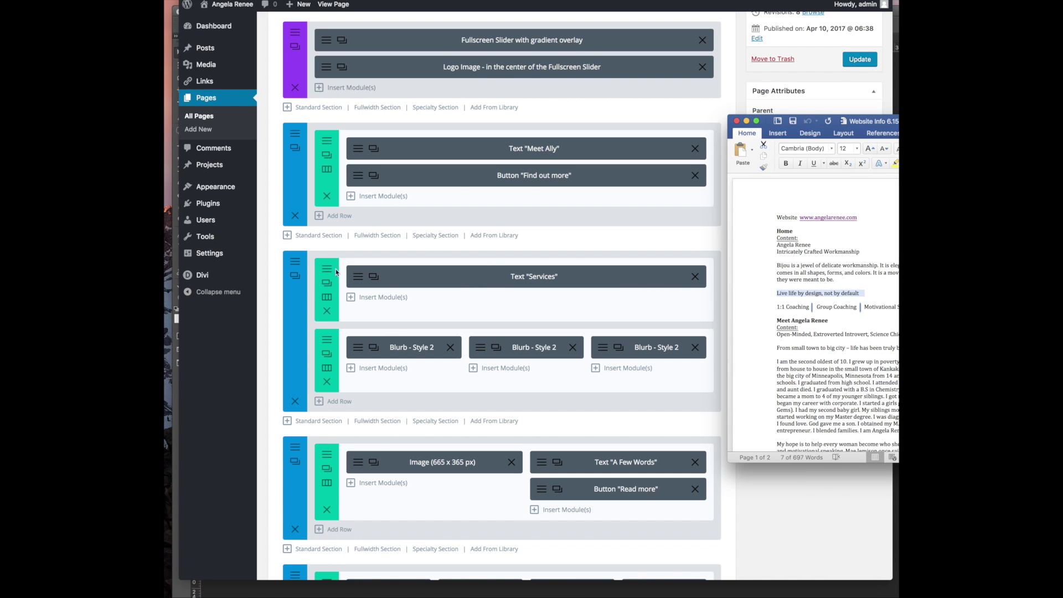
click(324, 312)
click(327, 311)
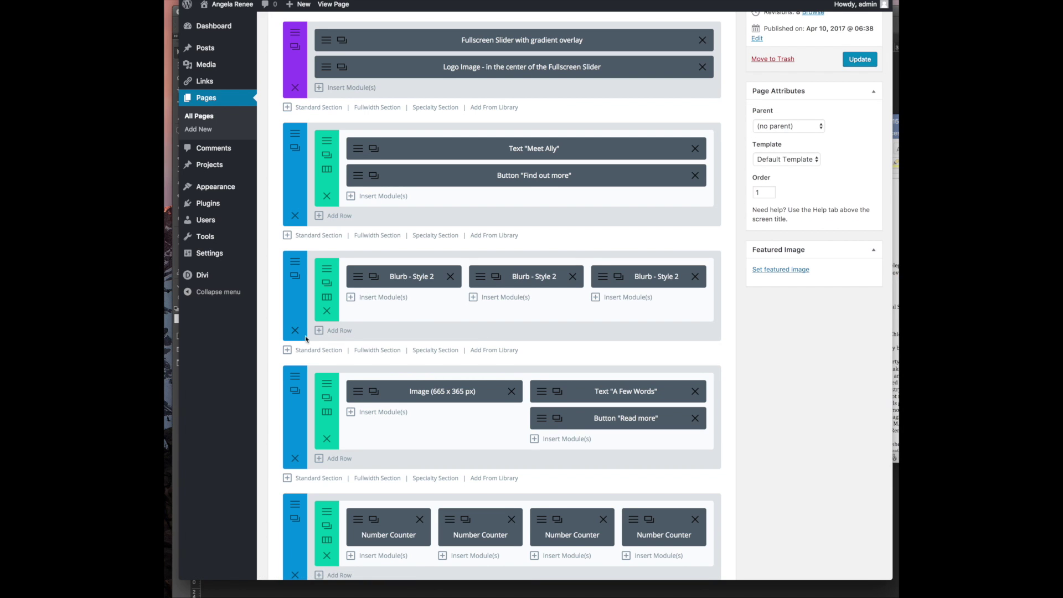
Open the first blurb, select its 'Photography' title, and select '1:1 Coaching' in the content document
click(406, 279)
double_click(470, 182)
click(895, 310)
drag(777, 308, 803, 306)
key(super+c)
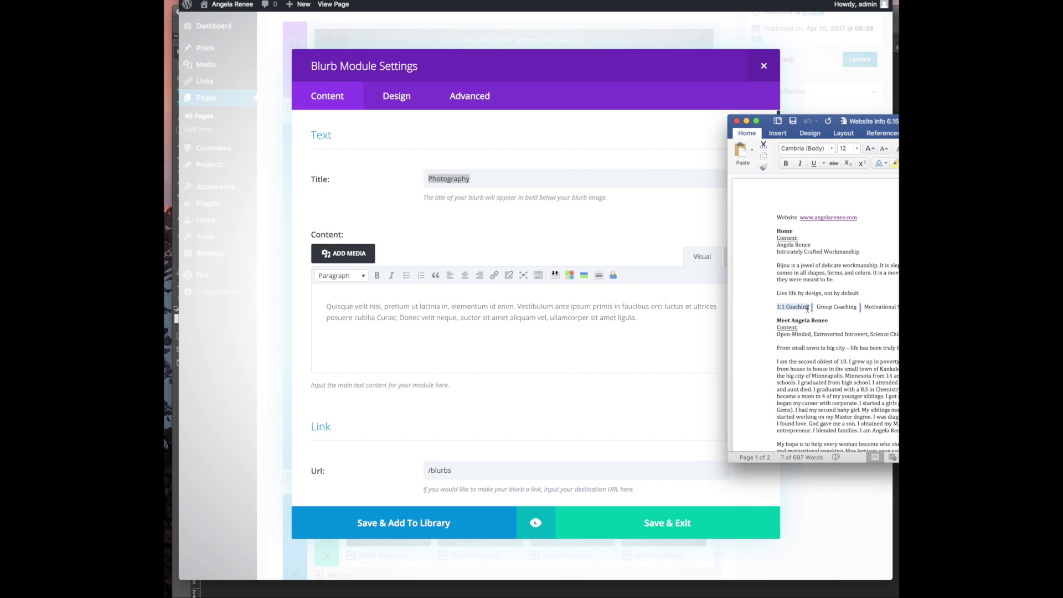
Replace the first blurb's title with the pasted '1:1 Coaching'
click(546, 184)
key(super+v)
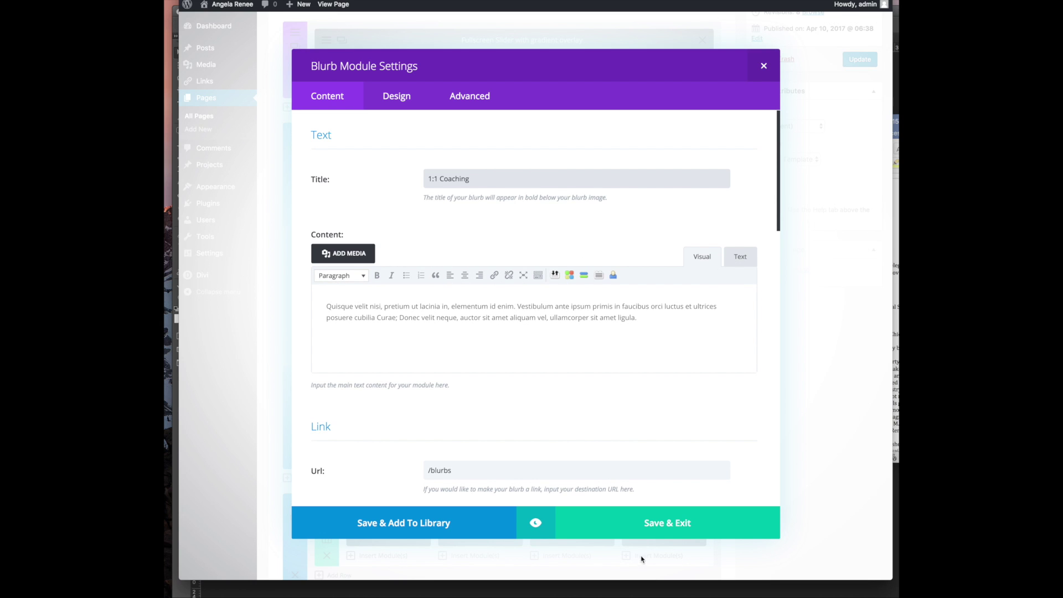
scroll(412, 343, down, 10)
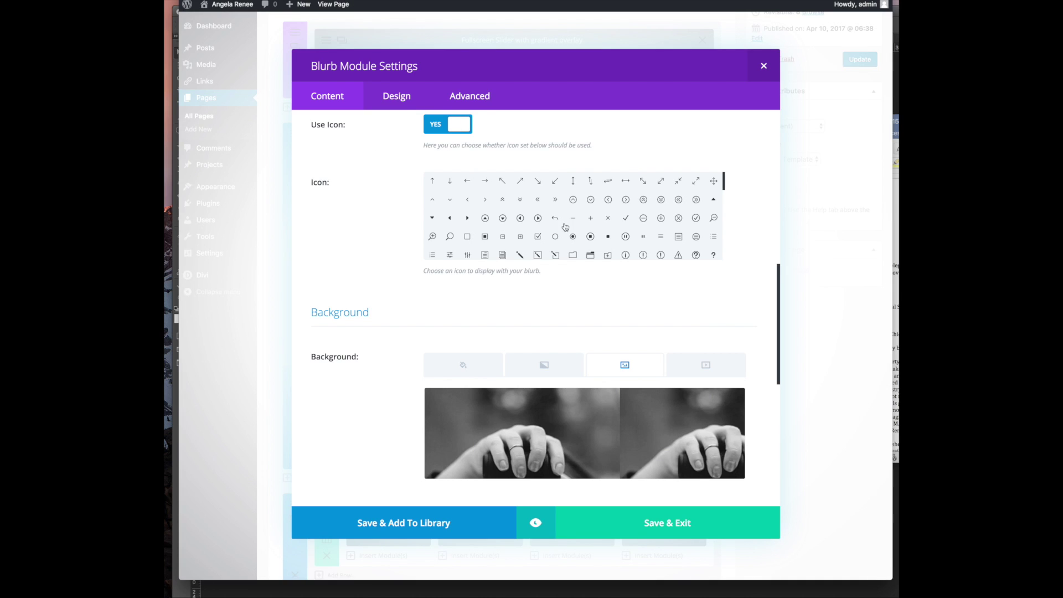
Choose the people icon for the 1:1 Coaching blurb
click(893, 308)
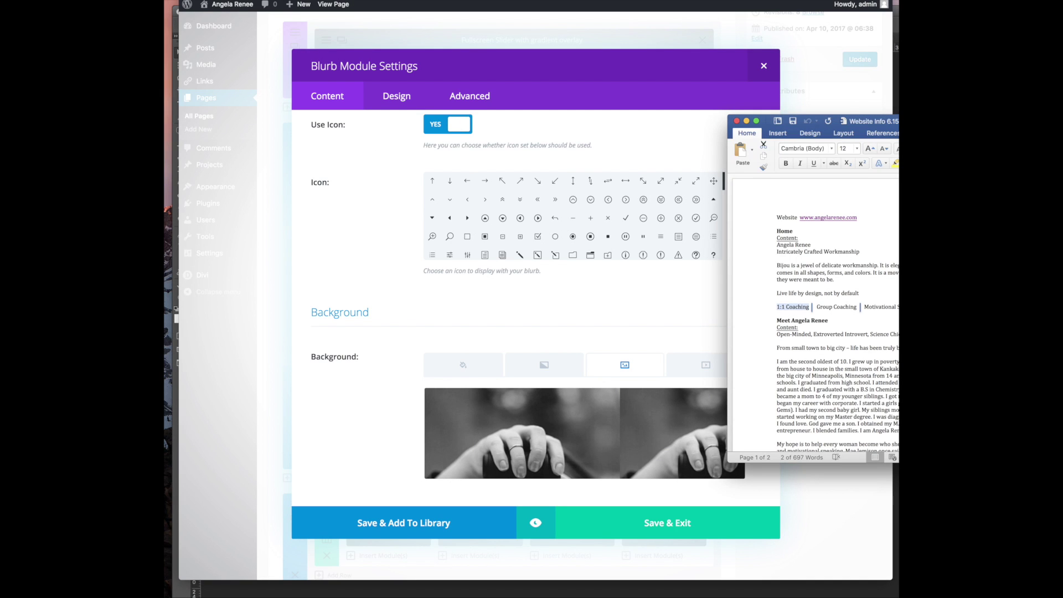
click(510, 288)
scroll(611, 224, up, 3)
scroll(611, 224, down, 2)
scroll(535, 251, down, 5)
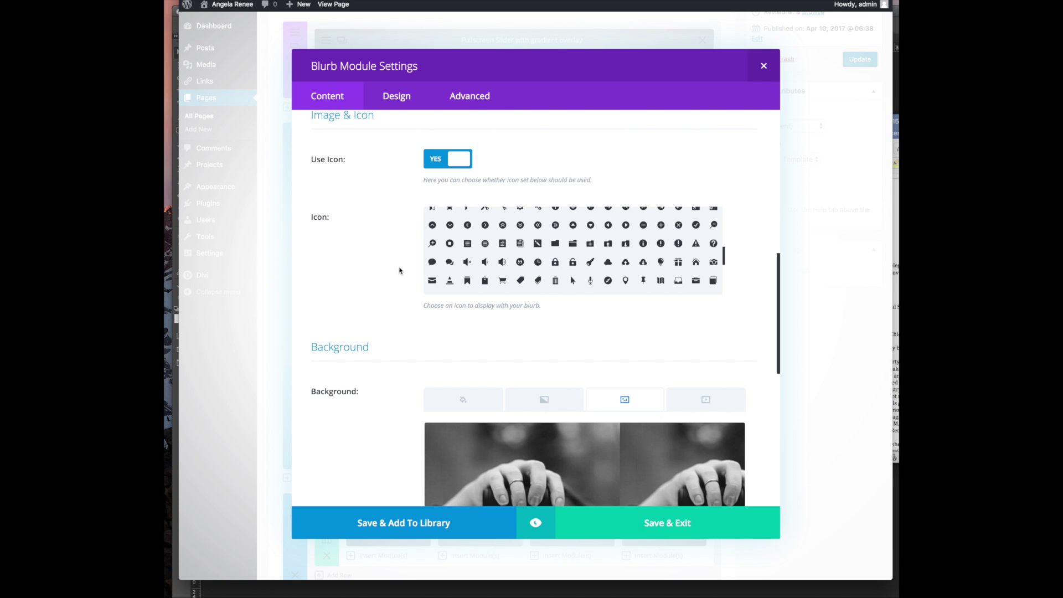
scroll(481, 262, down, 5)
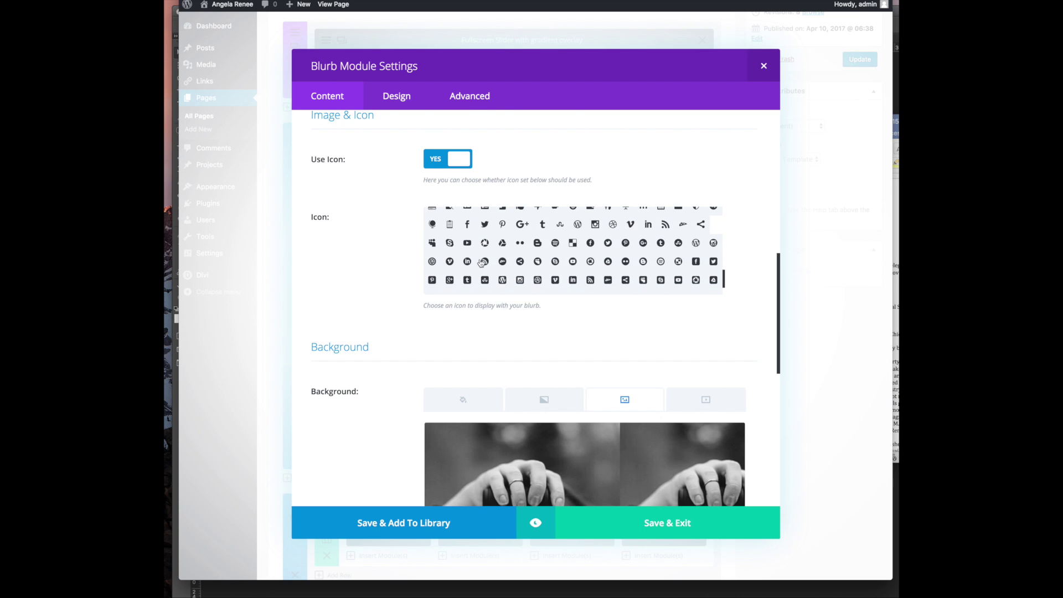
scroll(484, 262, down, 3)
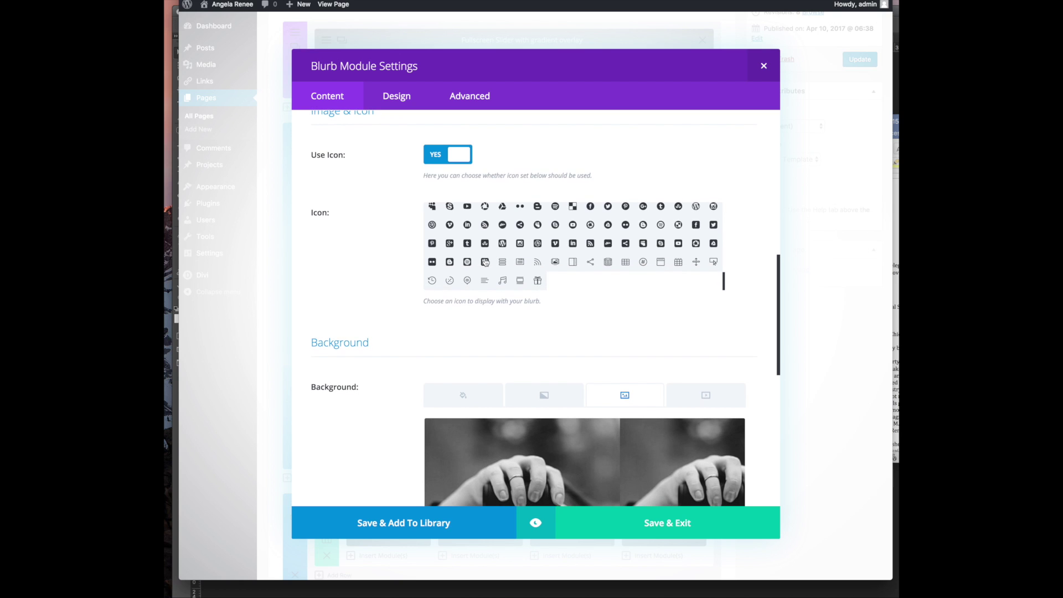
scroll(481, 262, up, 6)
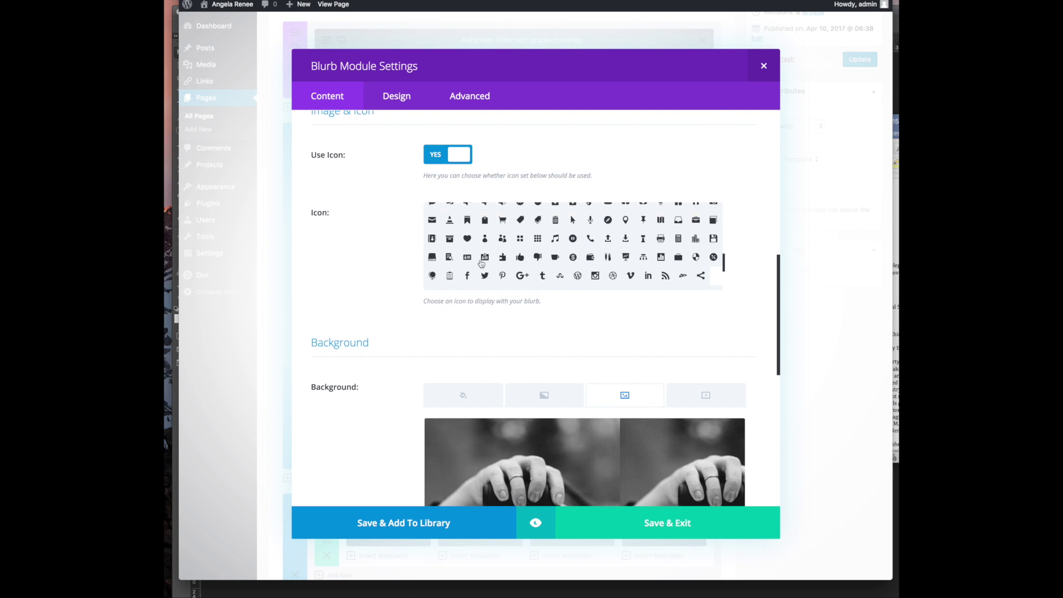
click(502, 265)
scroll(571, 260, up, 3)
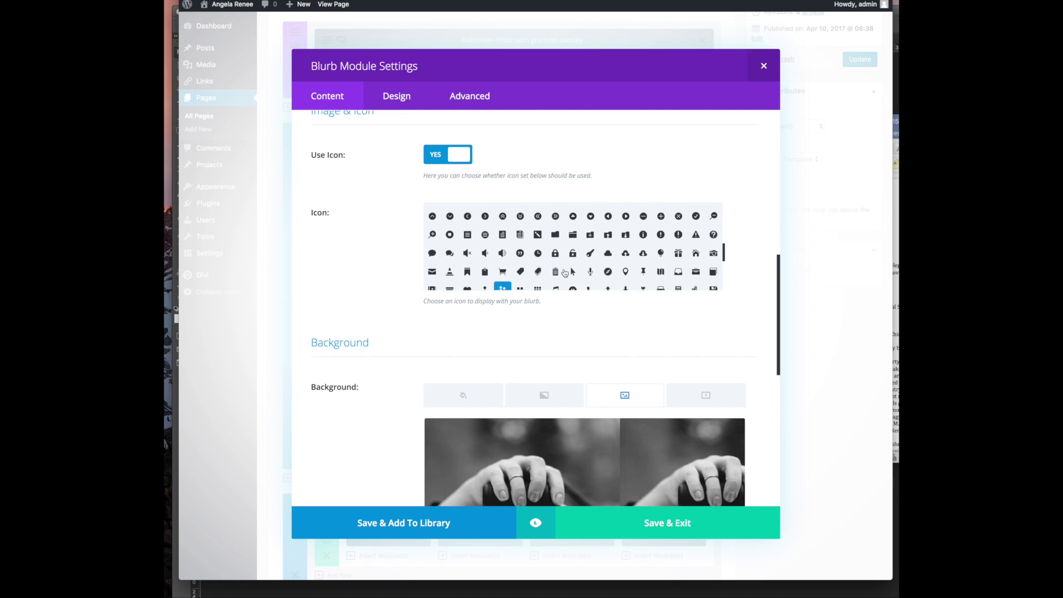
scroll(565, 272, up, 5)
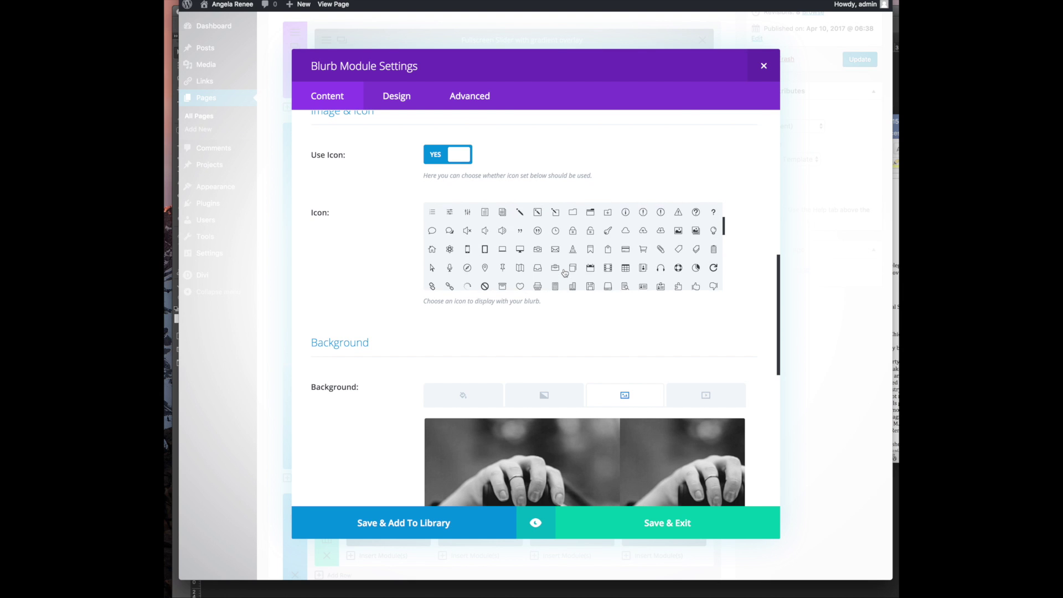
scroll(565, 273, up, 5)
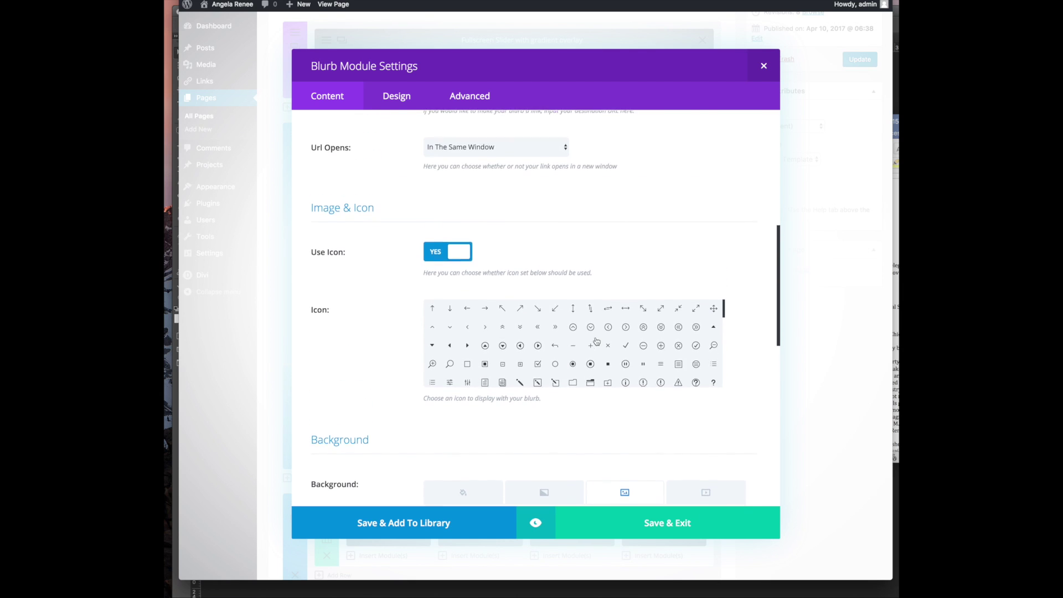
scroll(593, 343, down, 5)
scroll(592, 343, down, 10)
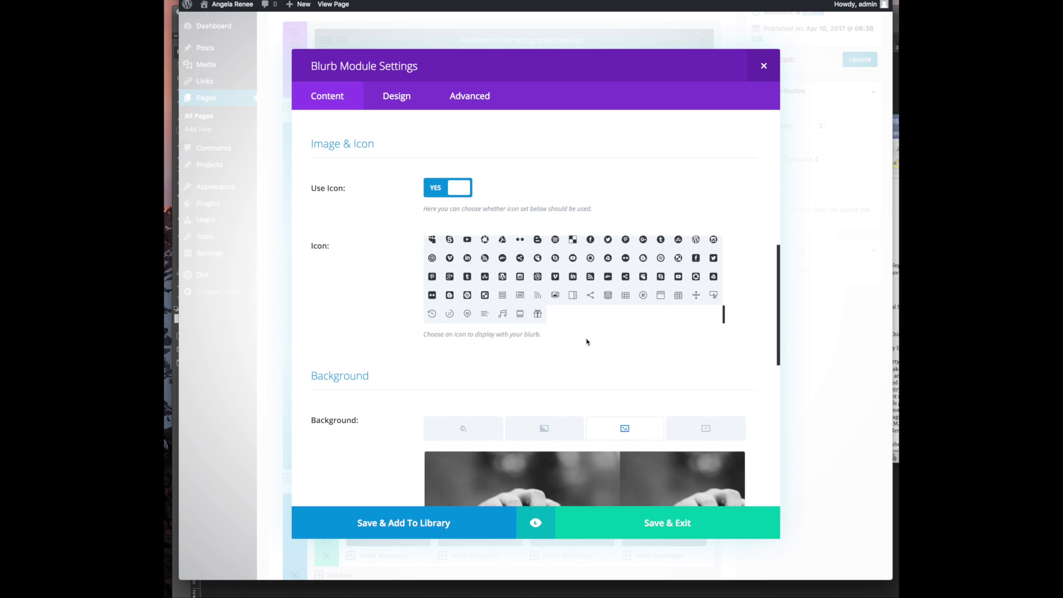
scroll(494, 288, up, 5)
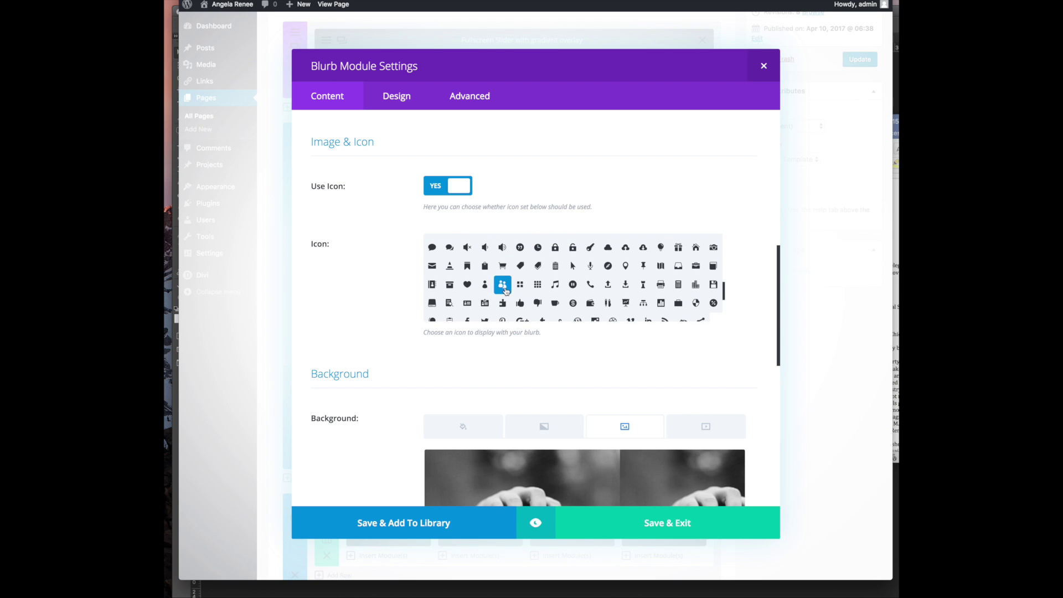
scroll(375, 298, down, 3)
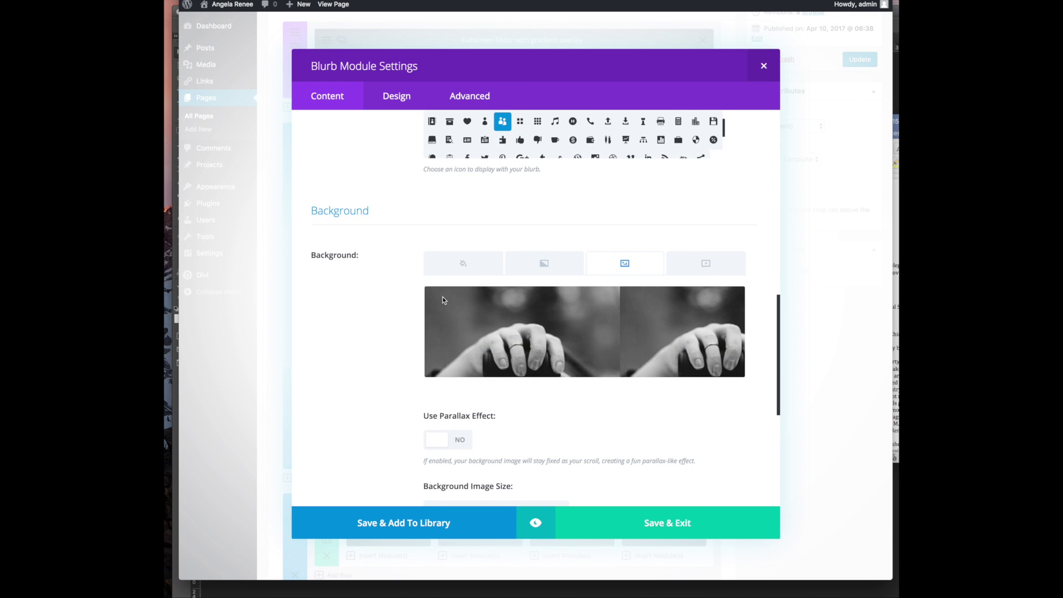
Set hero.jpg as the 1:1 Coaching blurb's background image
click(579, 347)
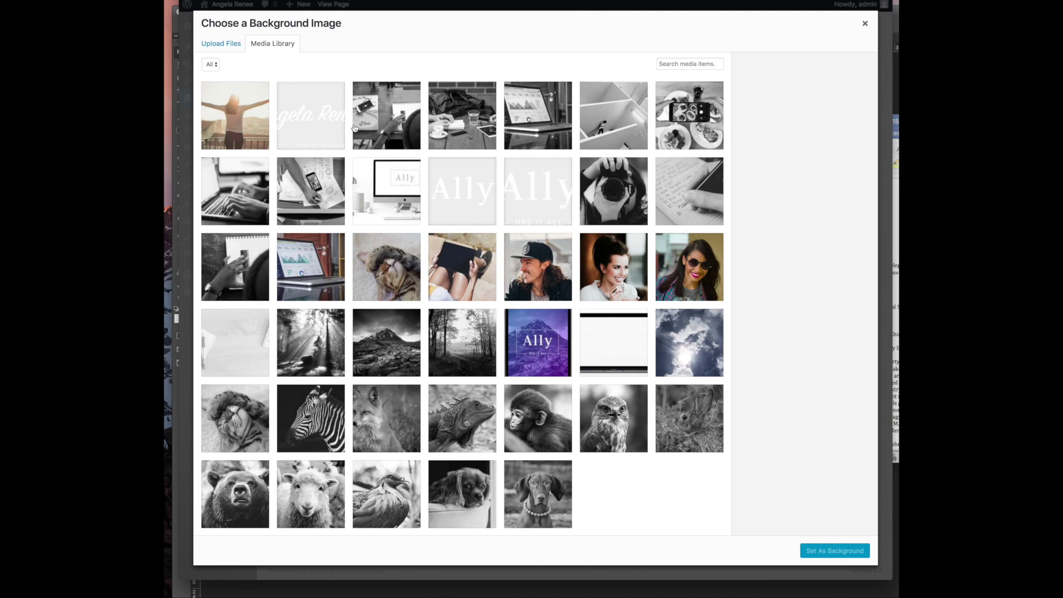
click(864, 24)
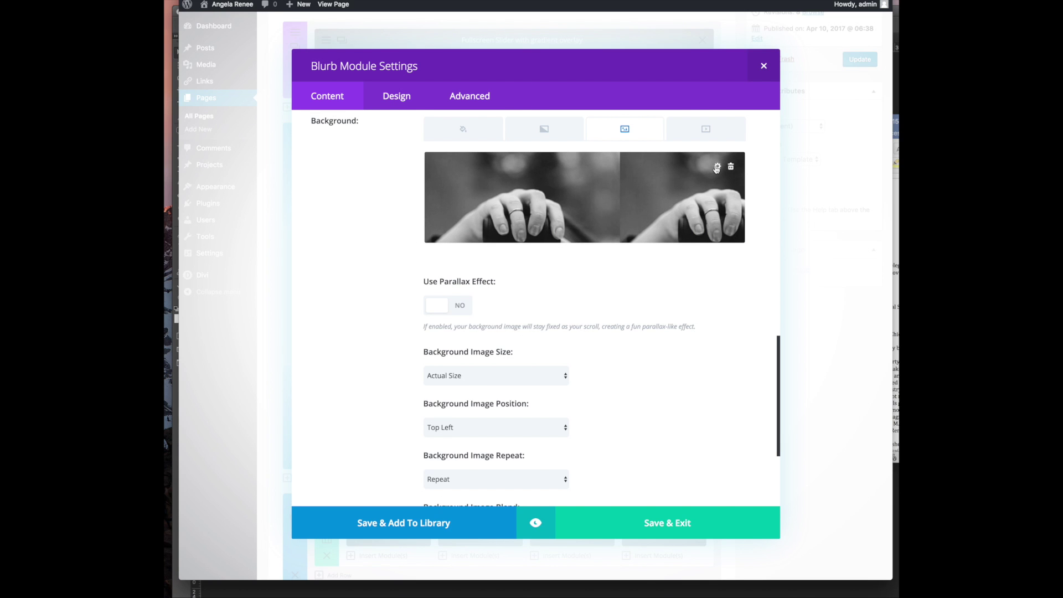
click(717, 168)
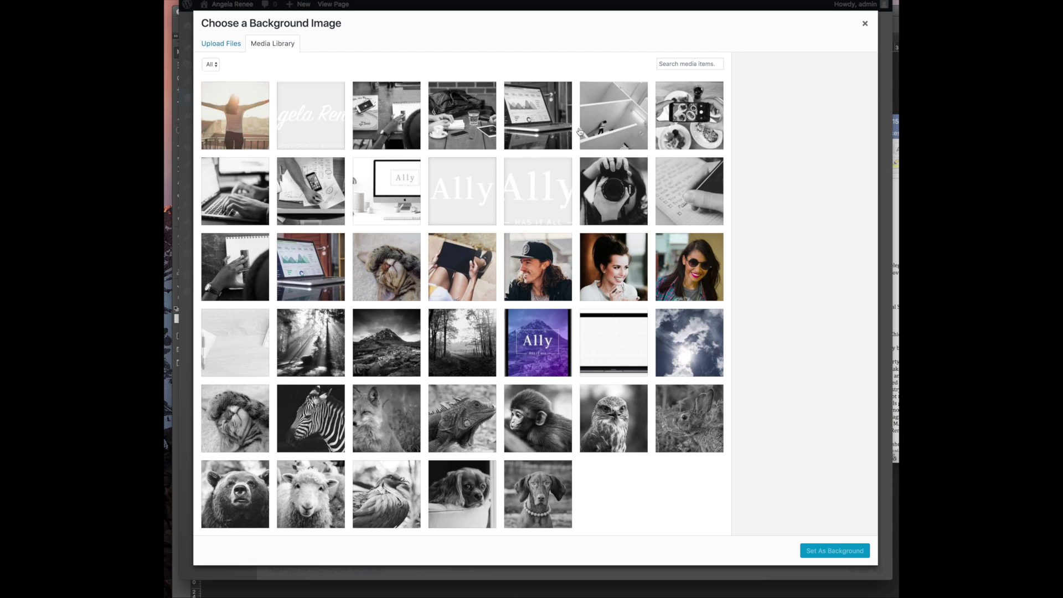
click(244, 115)
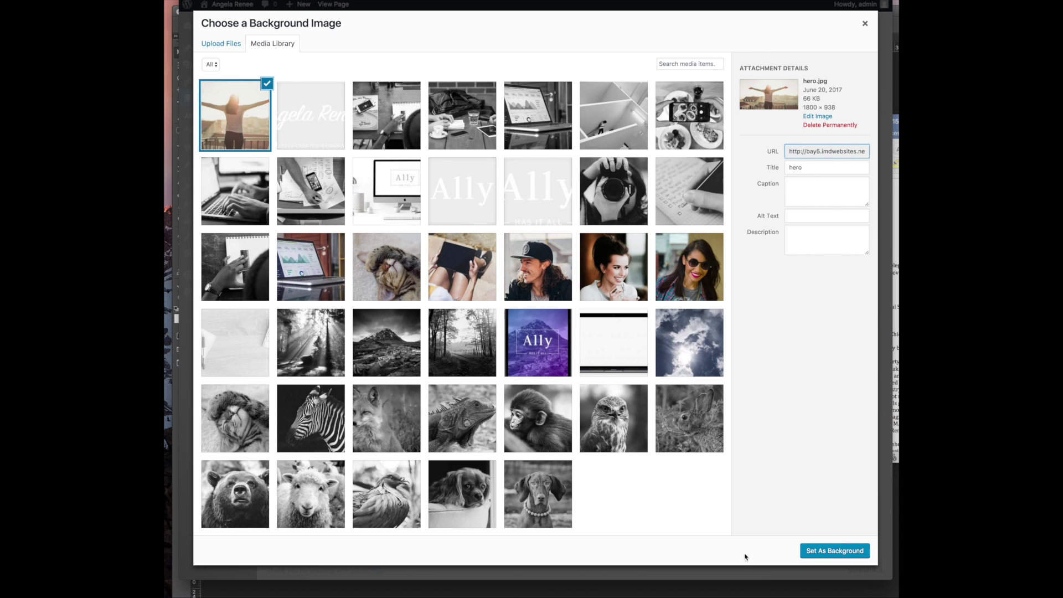
click(805, 547)
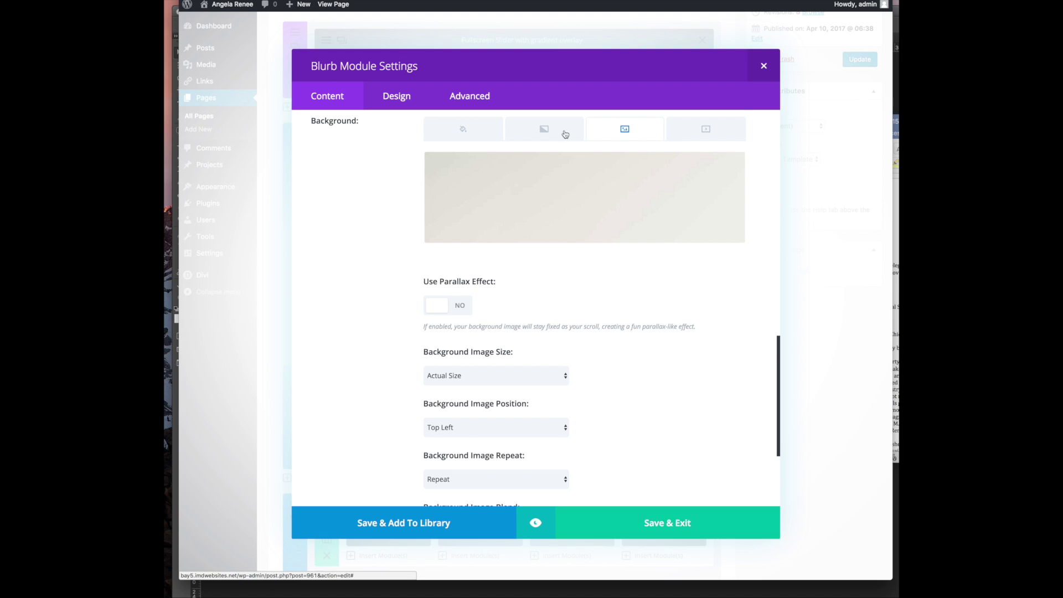
Replace the blurb's link URL '/blurbs' with '#'
scroll(588, 326, down, 5)
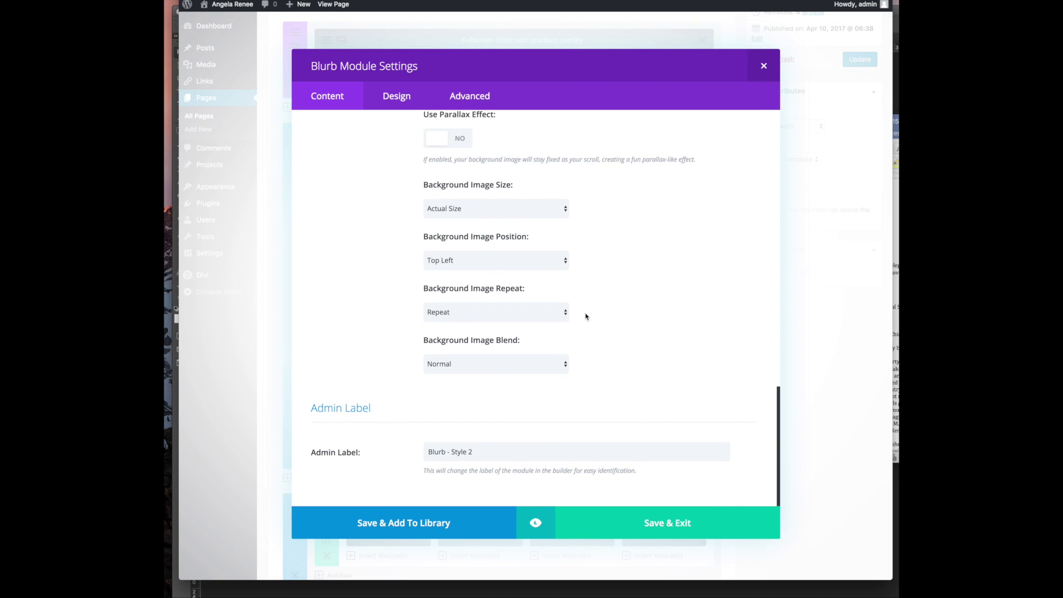
drag(496, 453, 392, 452)
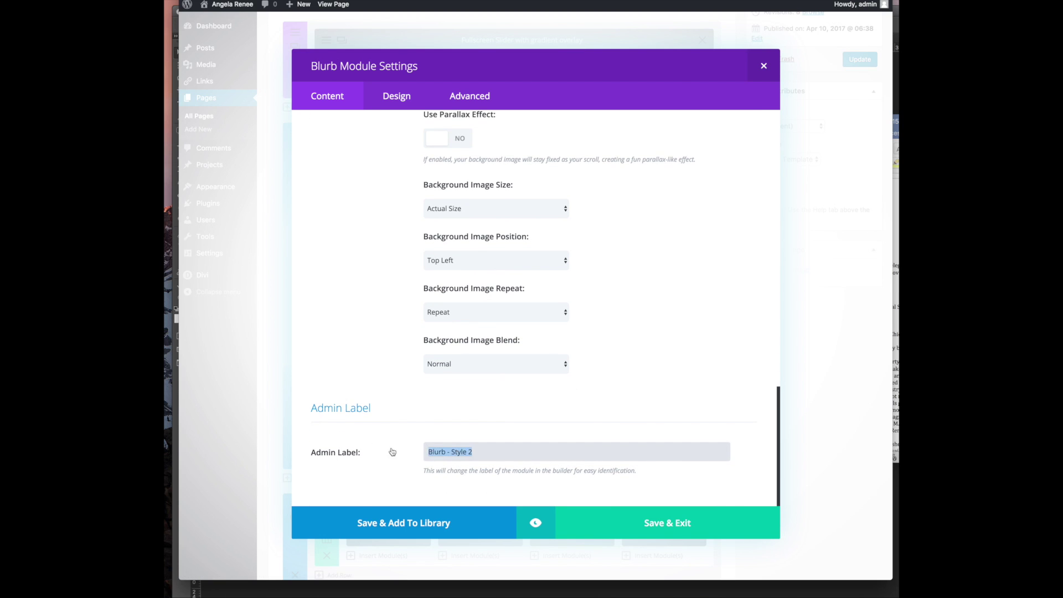
scroll(471, 443, up, 3)
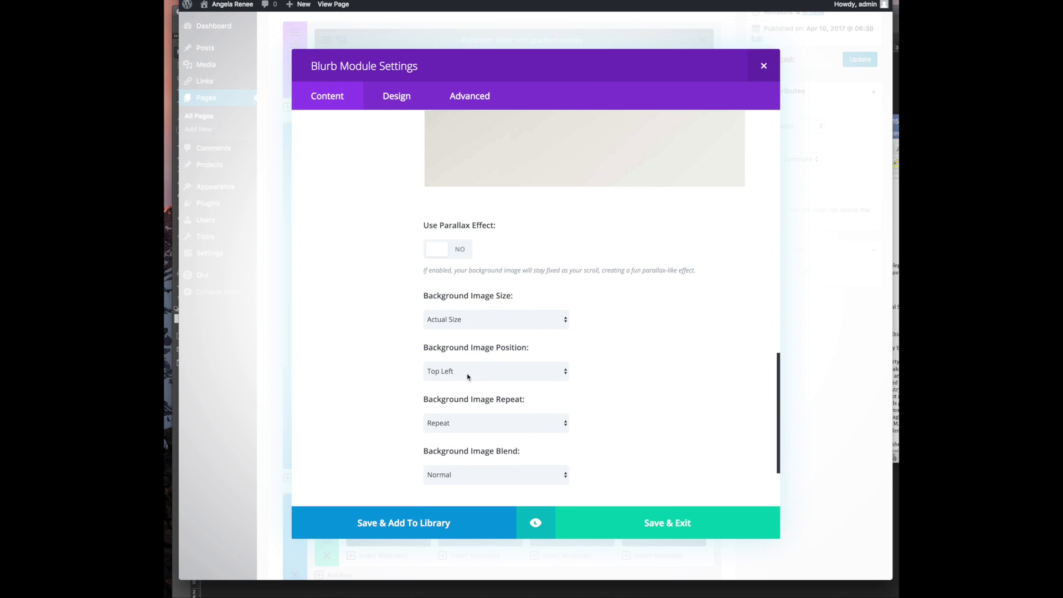
scroll(467, 376, up, 5)
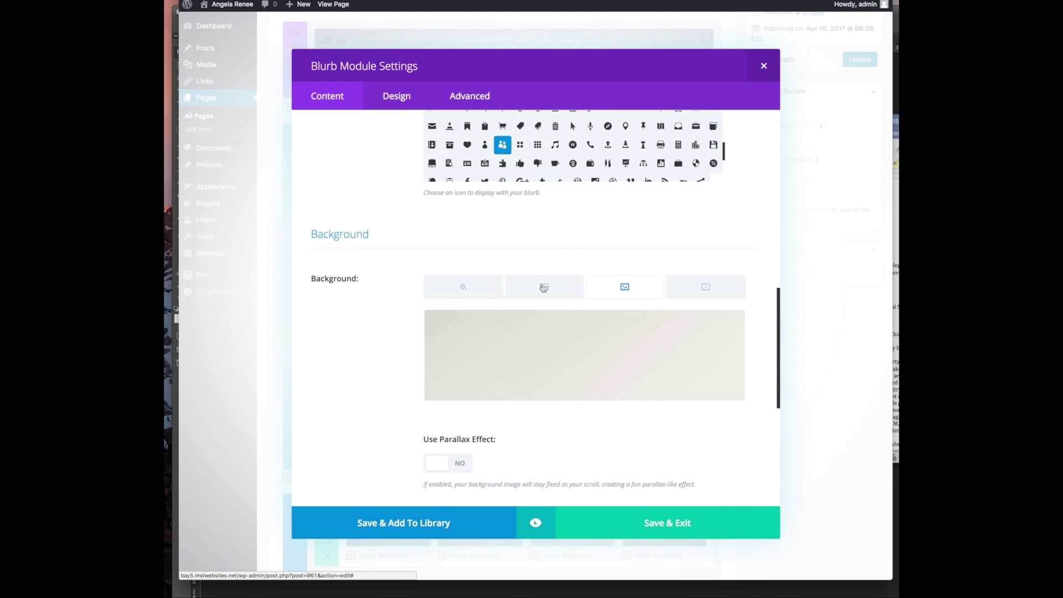
scroll(543, 287, up, 2)
scroll(498, 286, up, 3)
scroll(420, 299, up, 6)
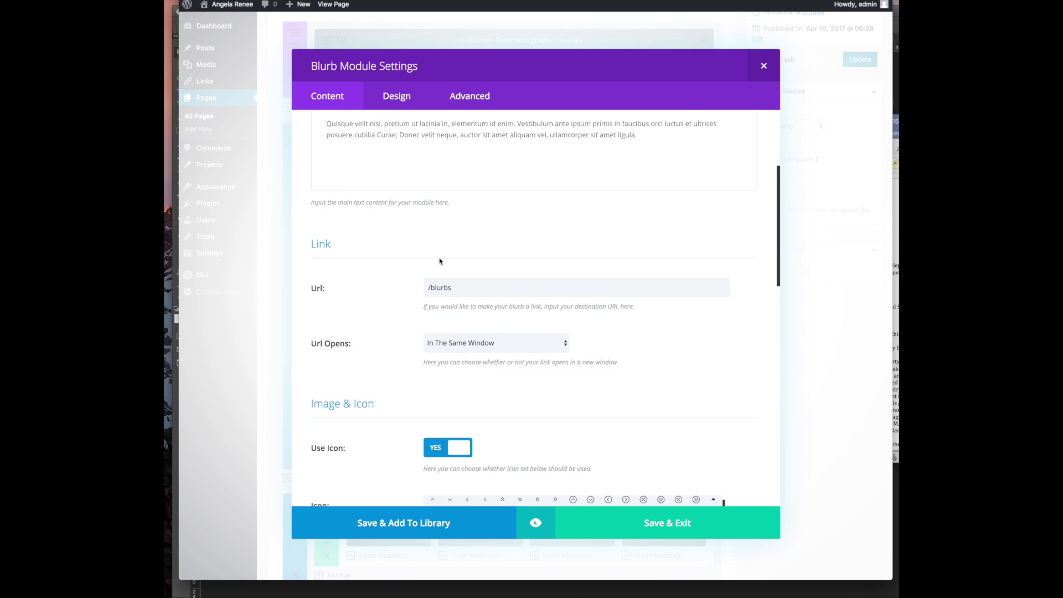
scroll(454, 254, up, 1)
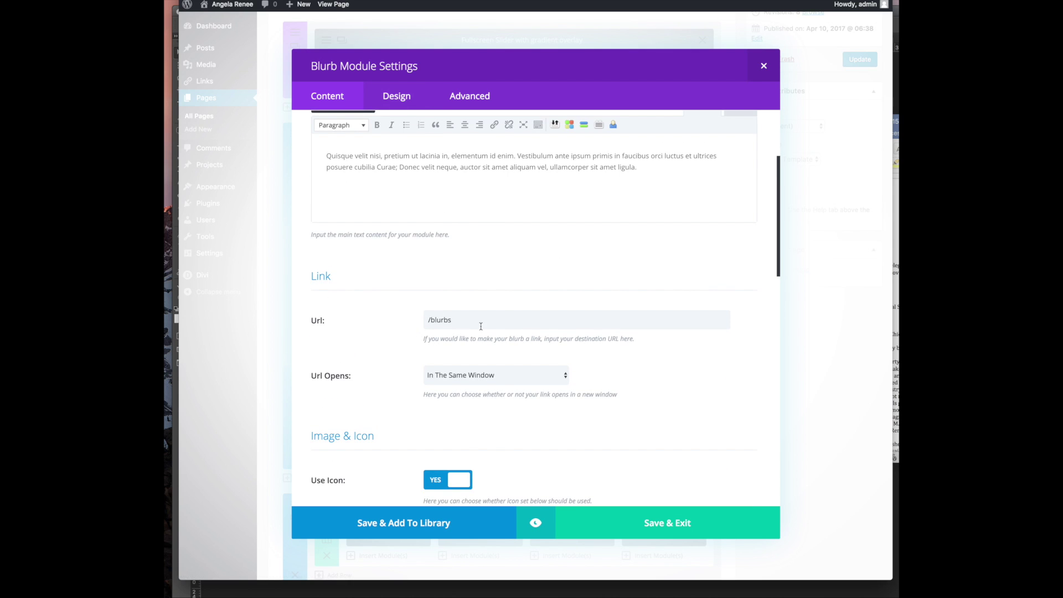
drag(481, 326, 388, 322)
text(#)
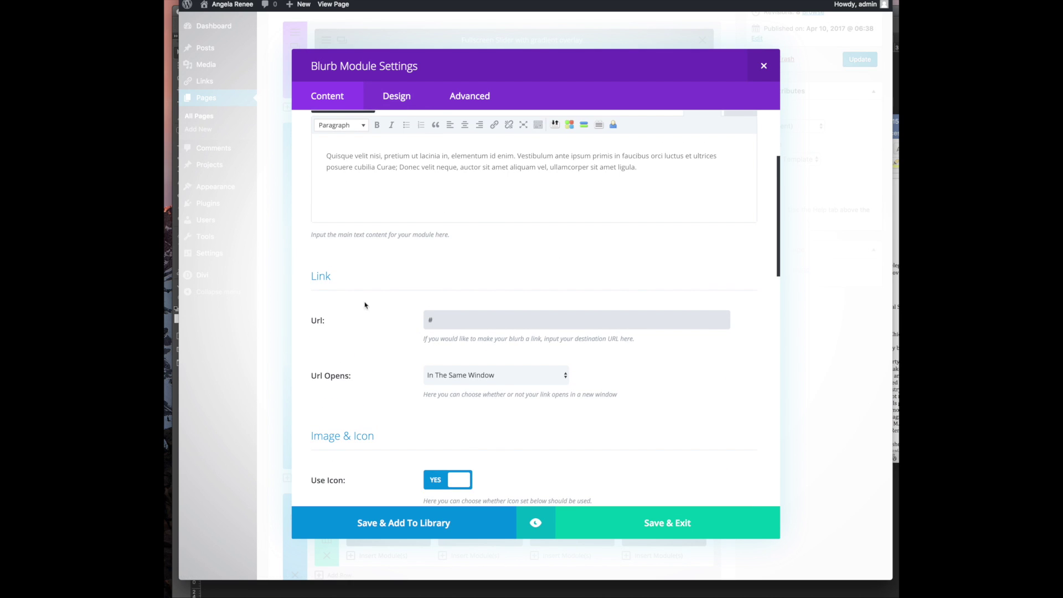
scroll(417, 203, up, 5)
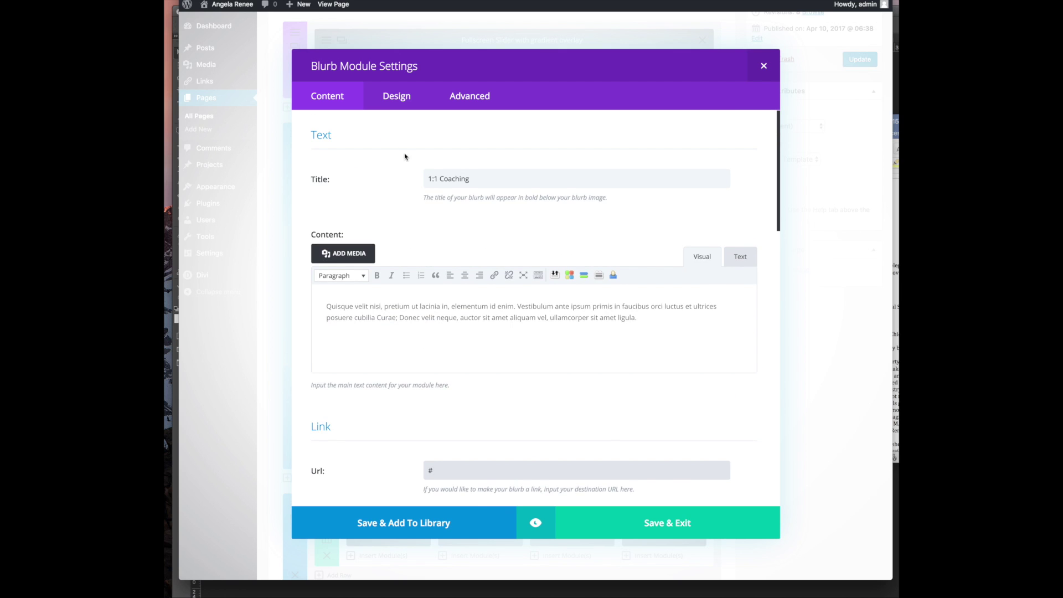
Set the 1:1 Coaching blurb's Image/Icon Animation to Left To Right and save the blurb
click(402, 105)
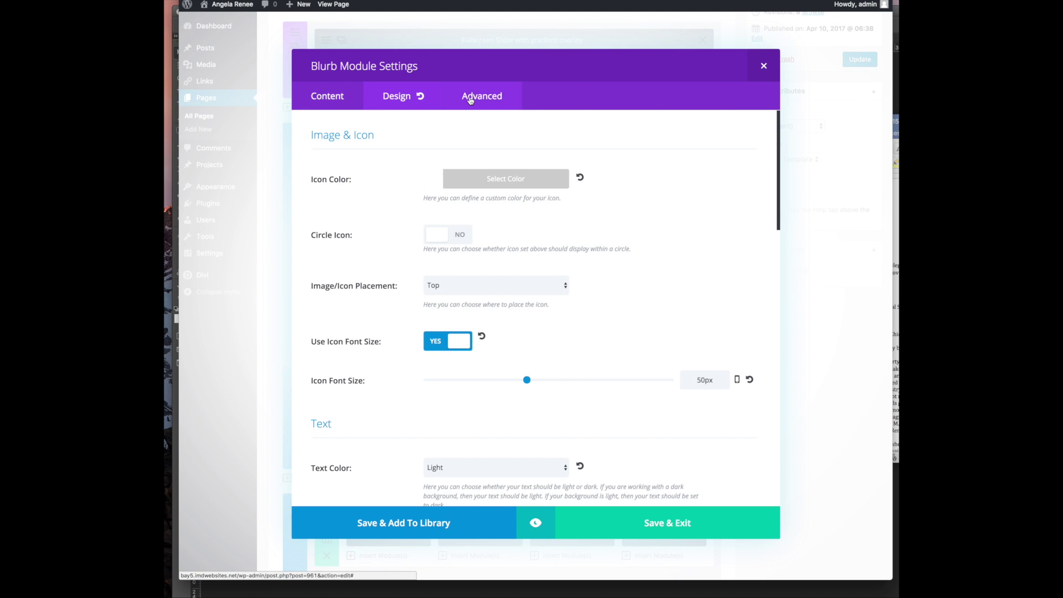
scroll(381, 267, down, 8)
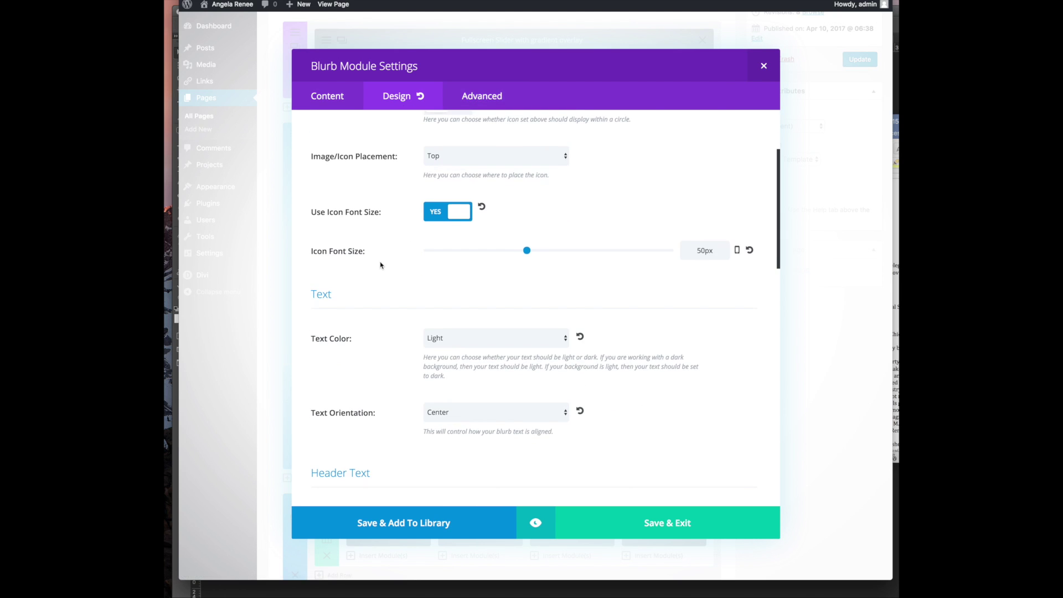
scroll(512, 342, down, 1)
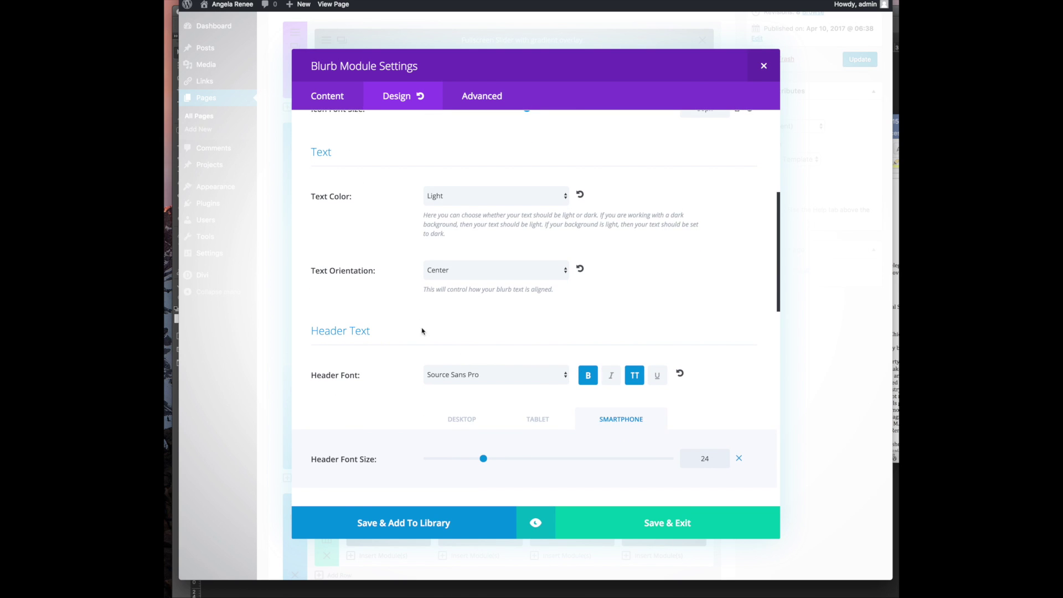
scroll(619, 331, down, 10)
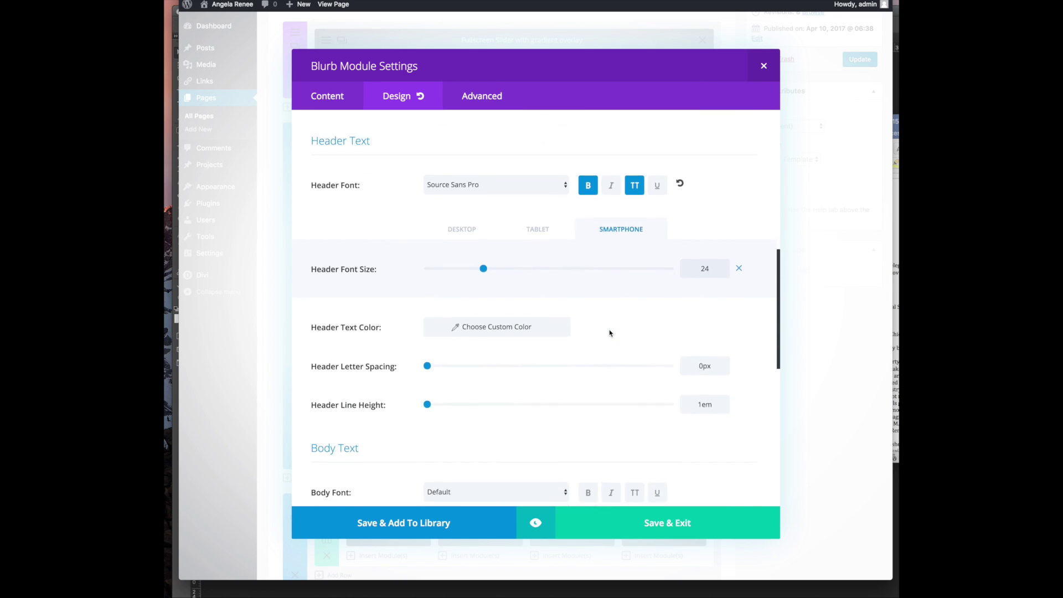
scroll(606, 333, down, 9)
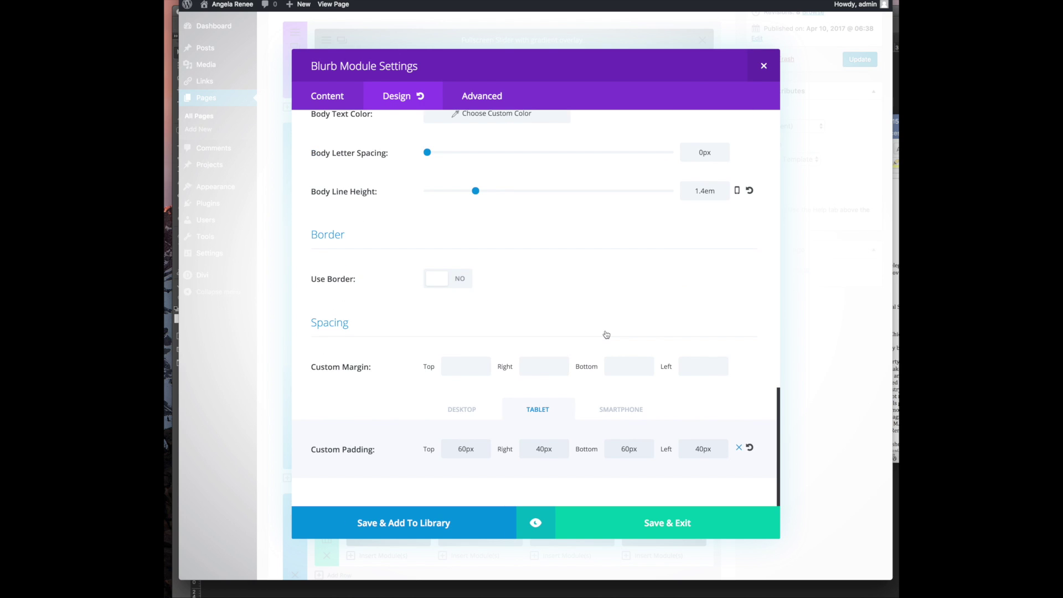
click(481, 96)
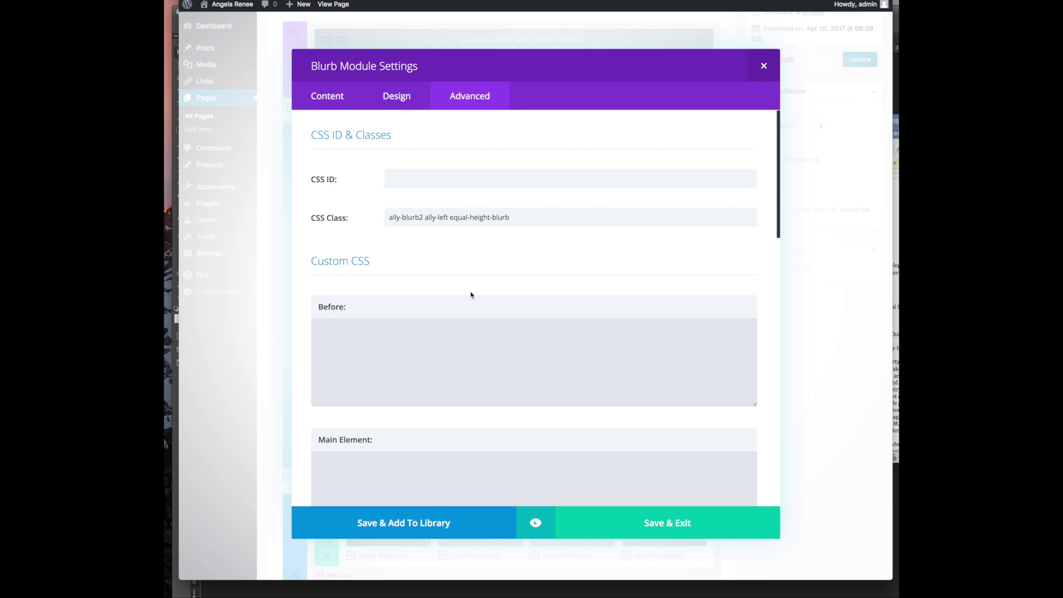
scroll(471, 295, down, 13)
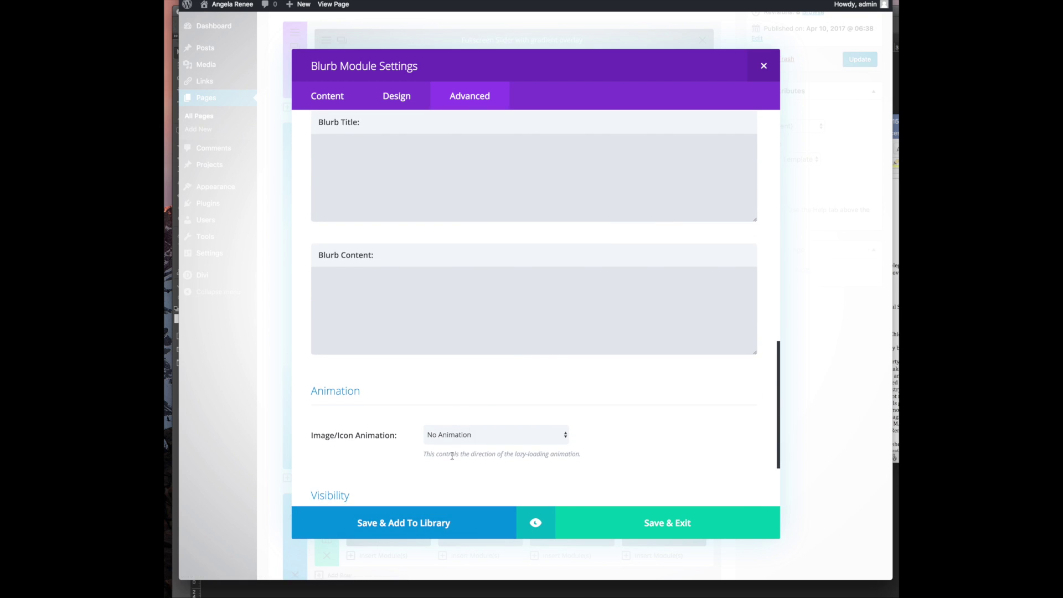
scroll(452, 455, down, 5)
click(470, 315)
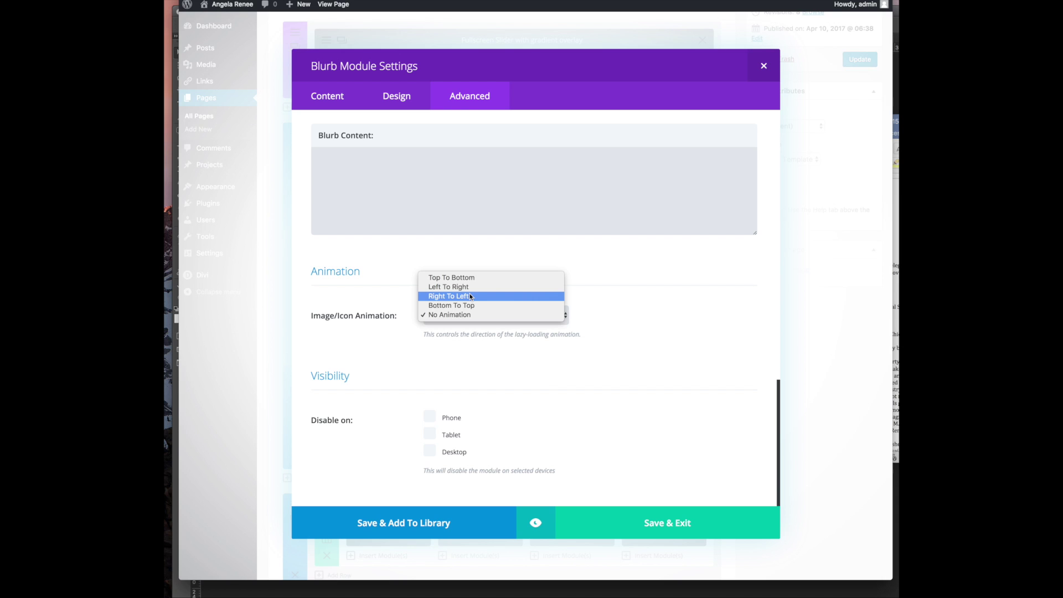
click(450, 286)
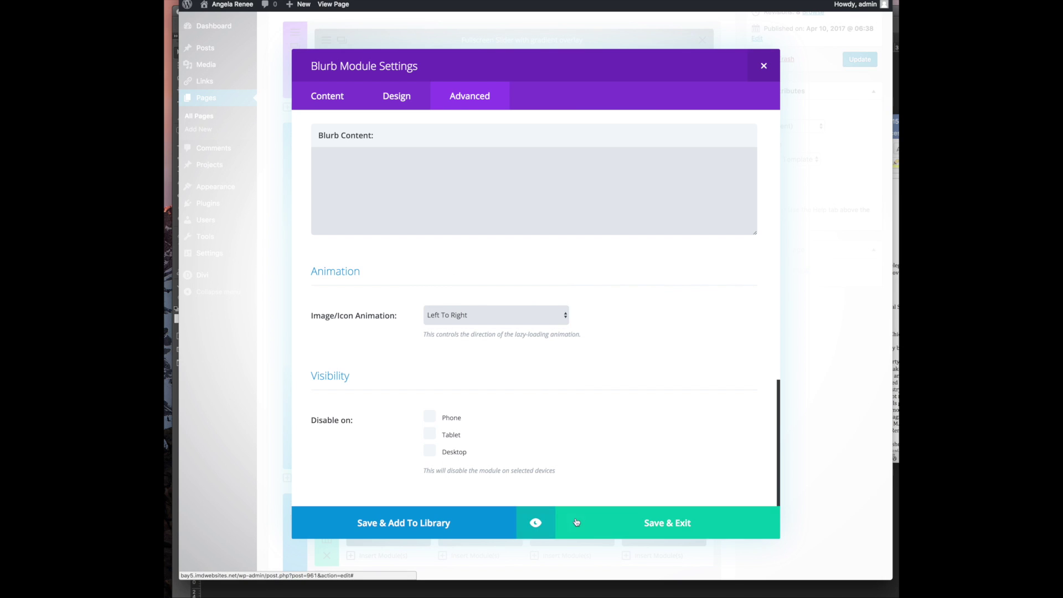
click(663, 526)
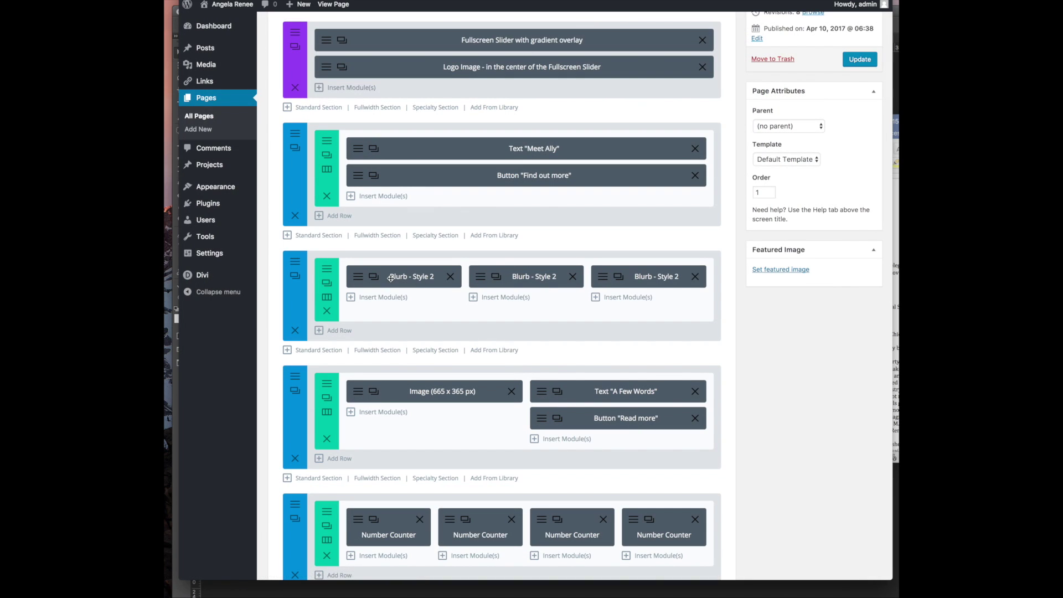
Give the Design blurb a Bottom To Top icon animation and save it
click(471, 285)
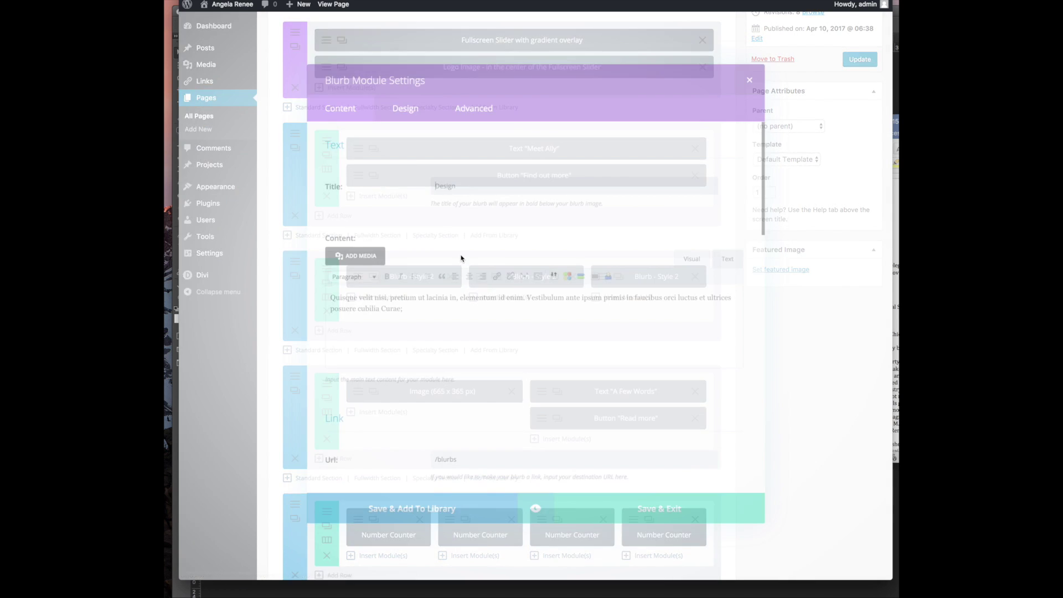
click(457, 98)
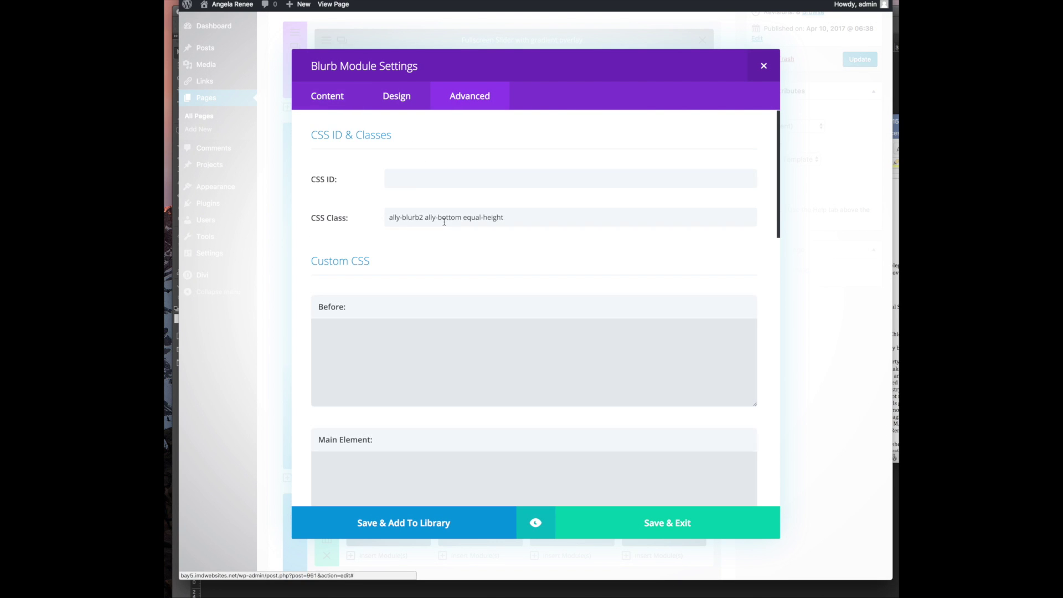
scroll(475, 269, down, 10)
scroll(476, 269, down, 4)
click(463, 316)
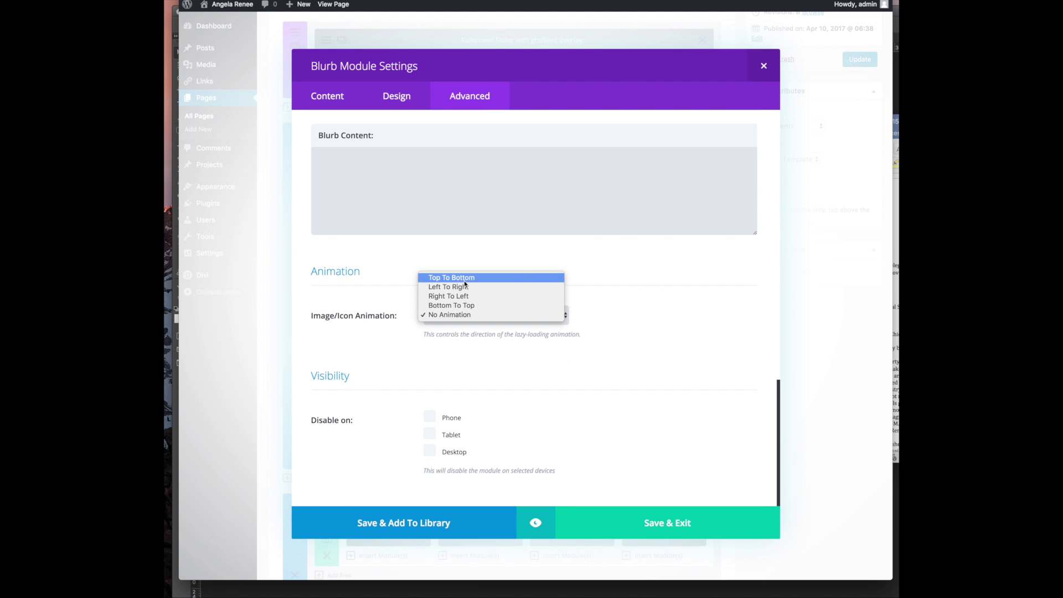
click(446, 305)
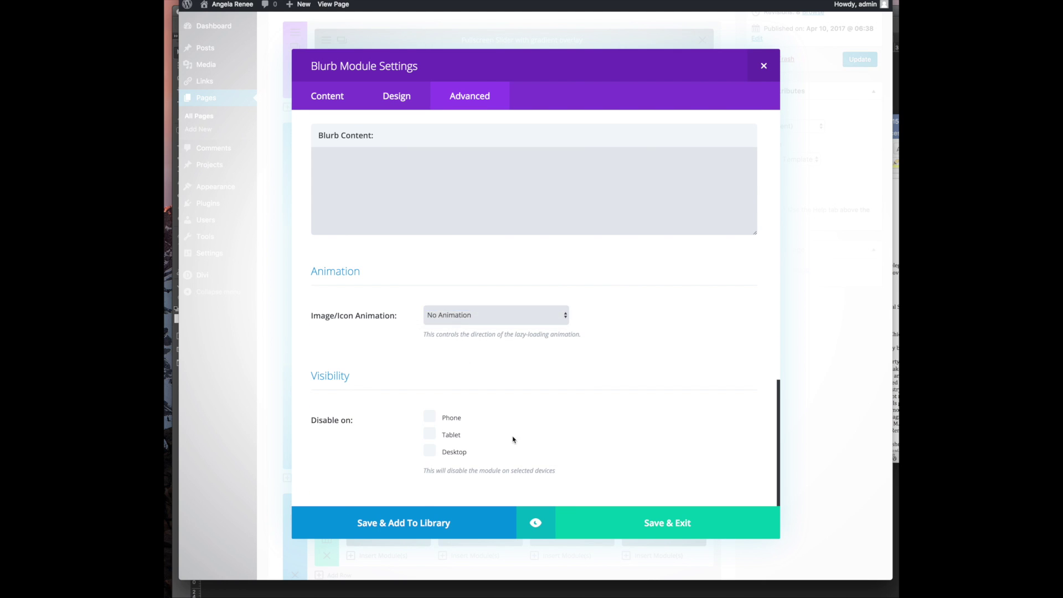
click(658, 521)
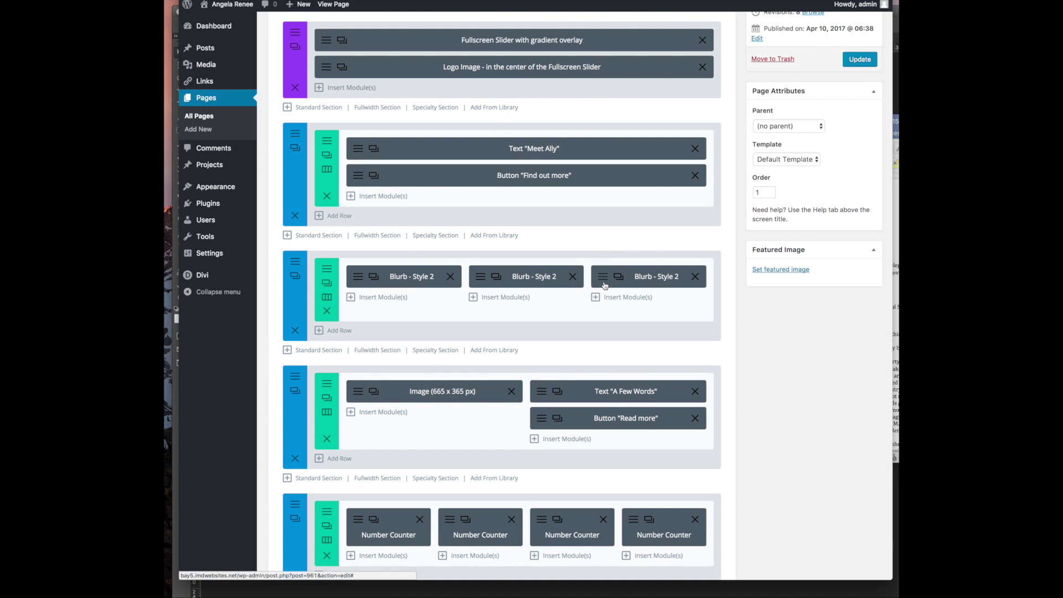
Give the Planning blurb a Right To Left icon animation and save it
click(605, 283)
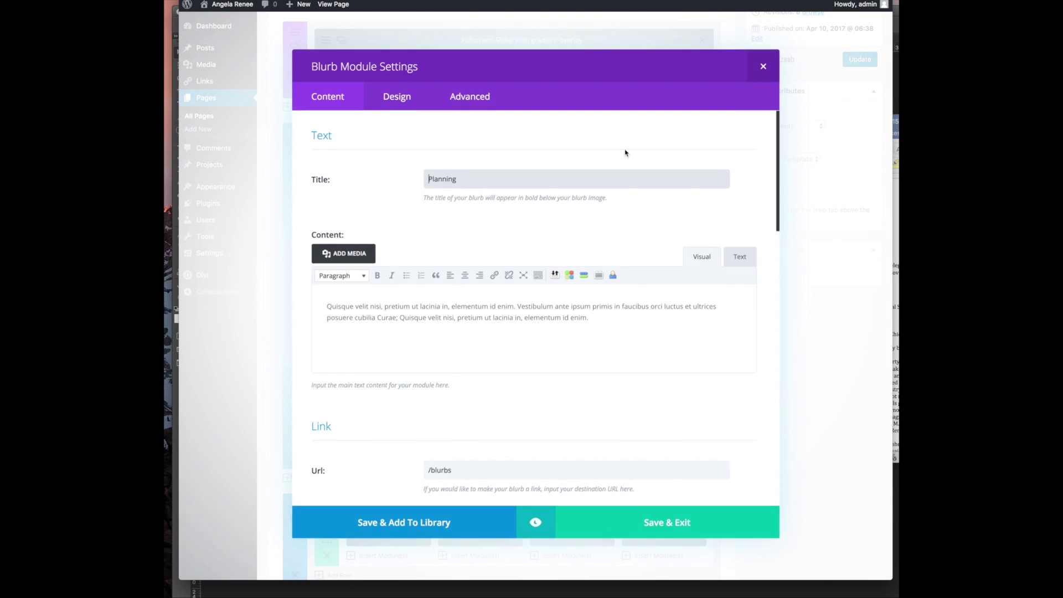
click(468, 98)
scroll(442, 253, down, 15)
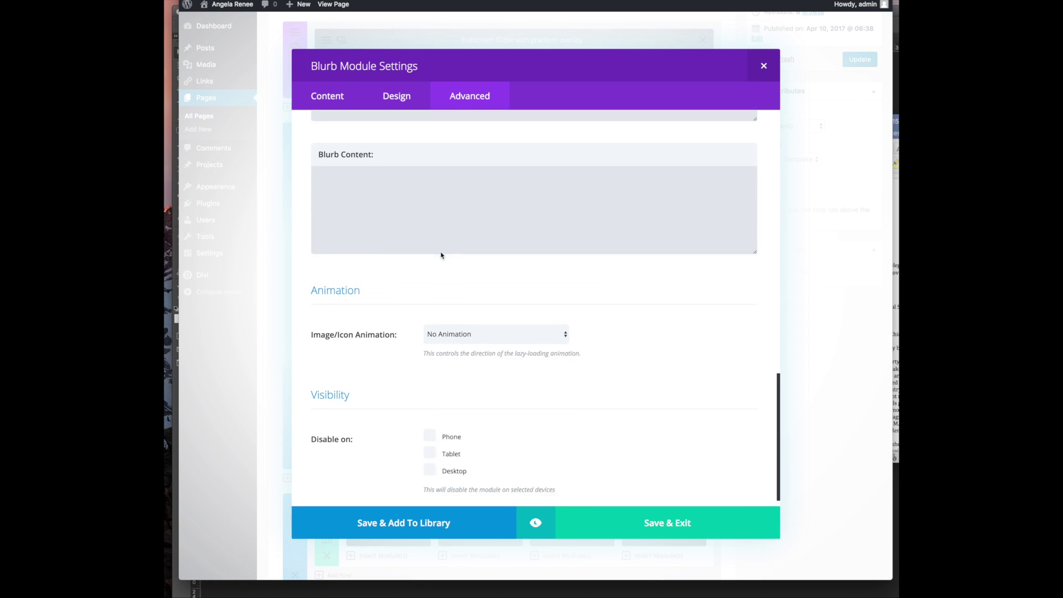
click(475, 319)
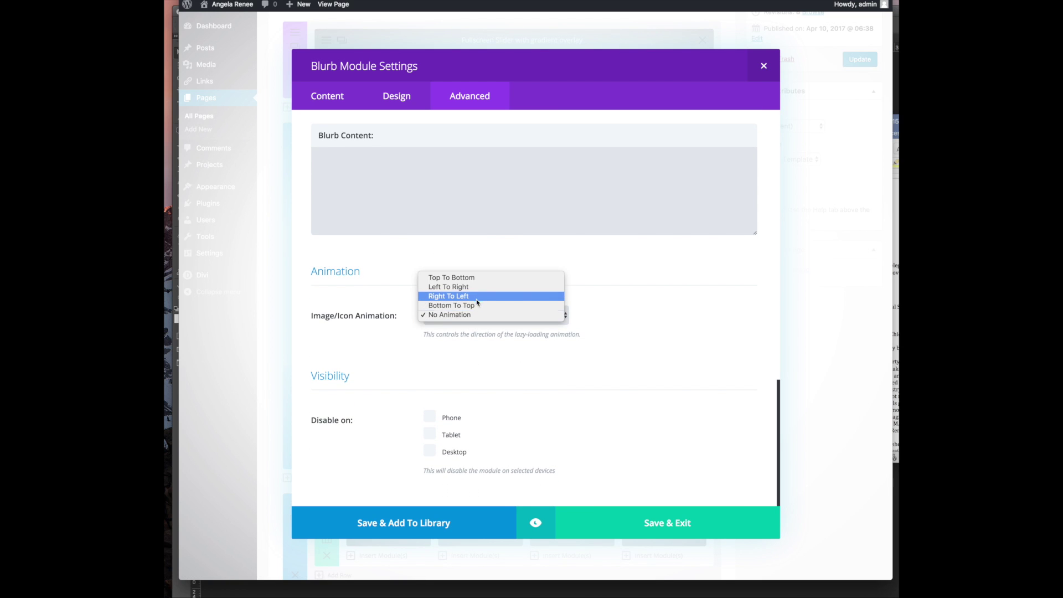
click(635, 533)
click(635, 533)
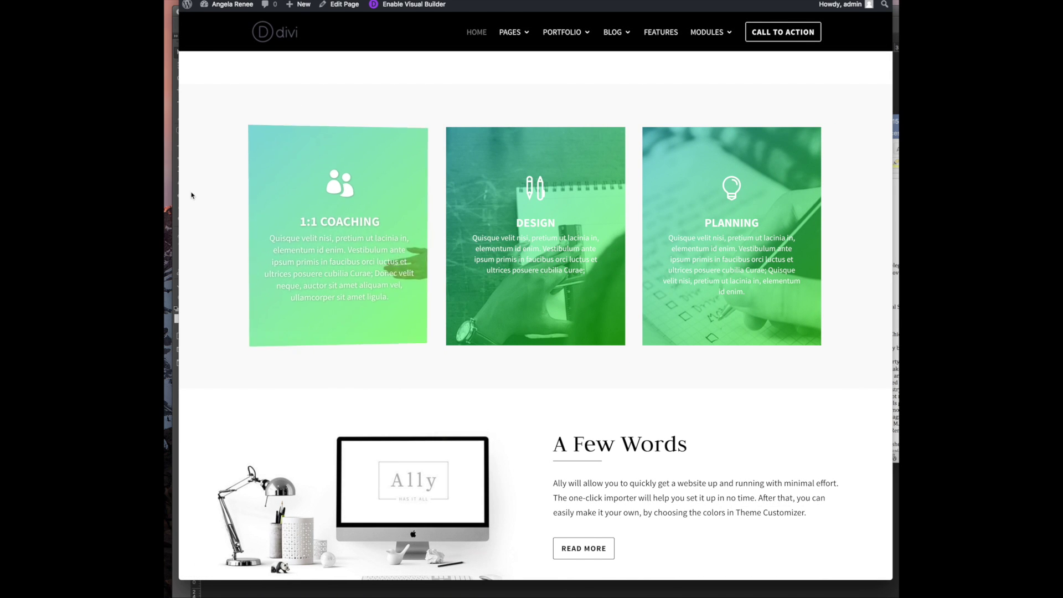
Reload the live homepage to replay the coaching blurbs' entrance animations
key(super+r)
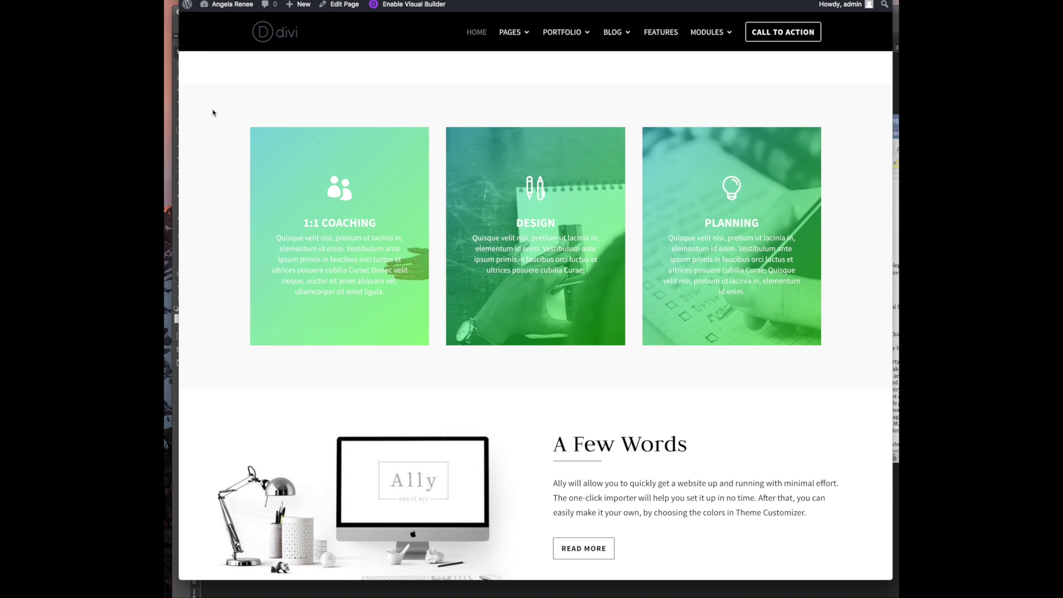
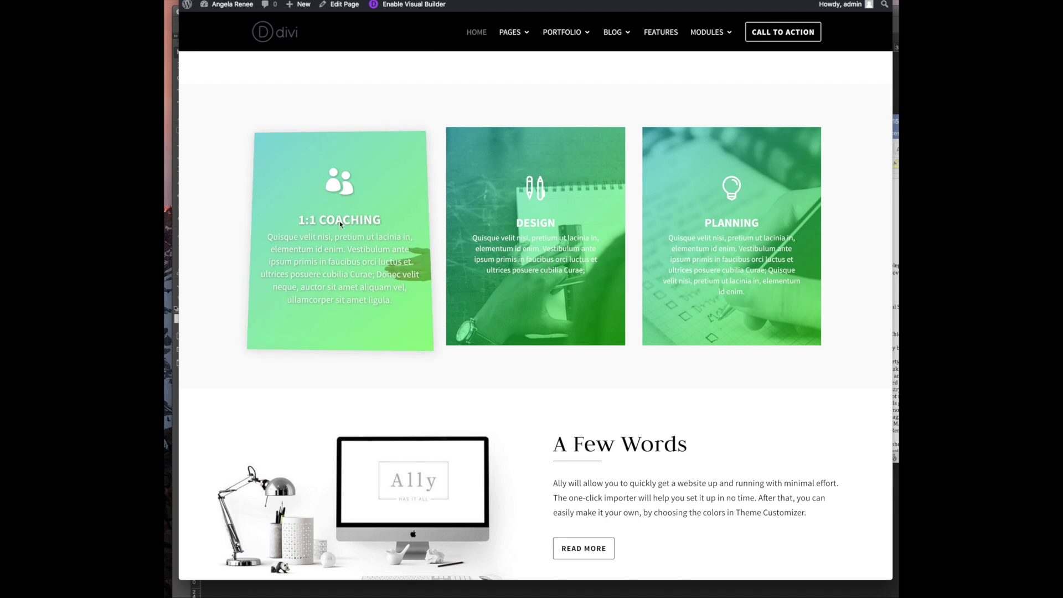
Inspect the 1:1 Coaching blurb in DevTools and expand its blurb div to show its children
right_click(374, 162)
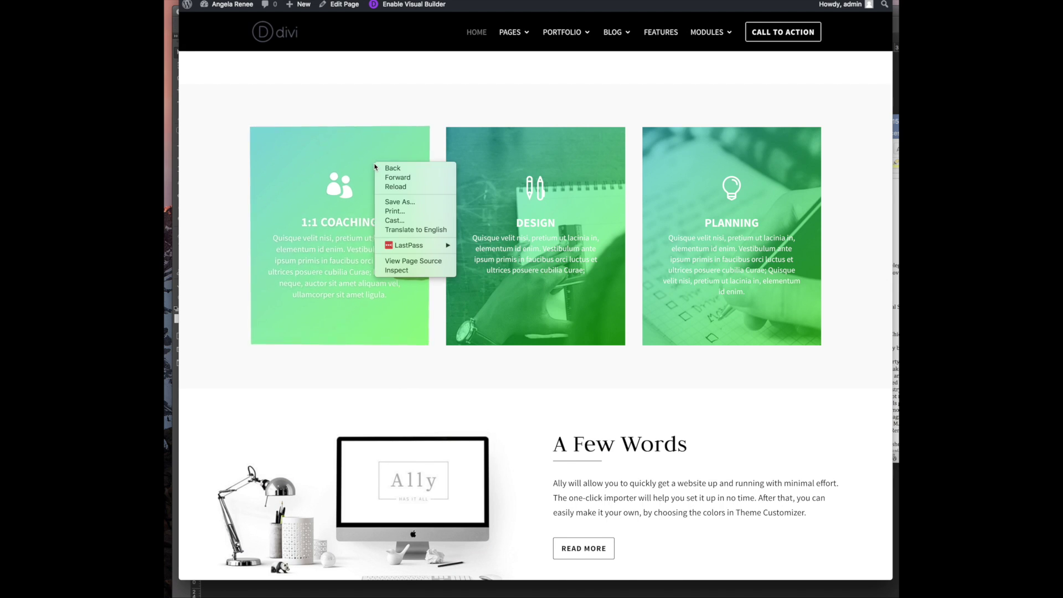
click(399, 270)
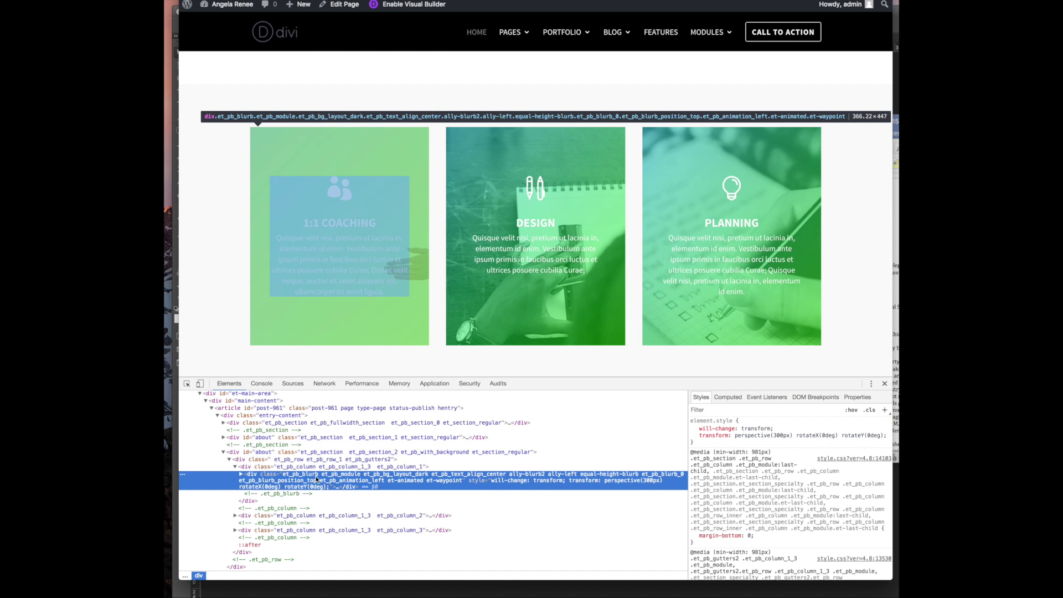
click(241, 474)
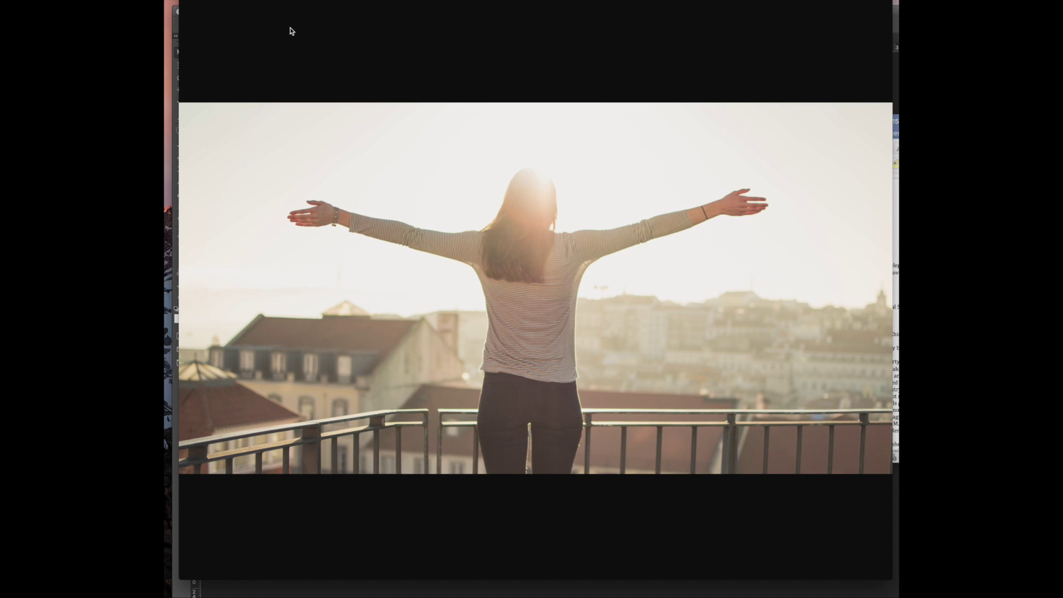
Return to Pexels, close the photo detail, and scroll through the woman photo results
key(ctrl+Tab)
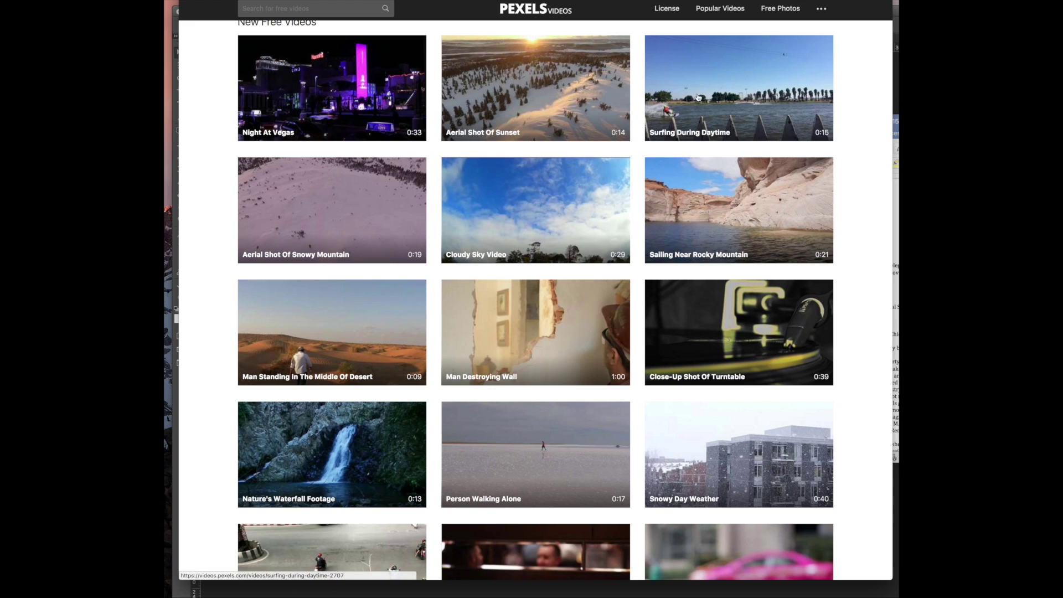
key(ctrl+Tab)
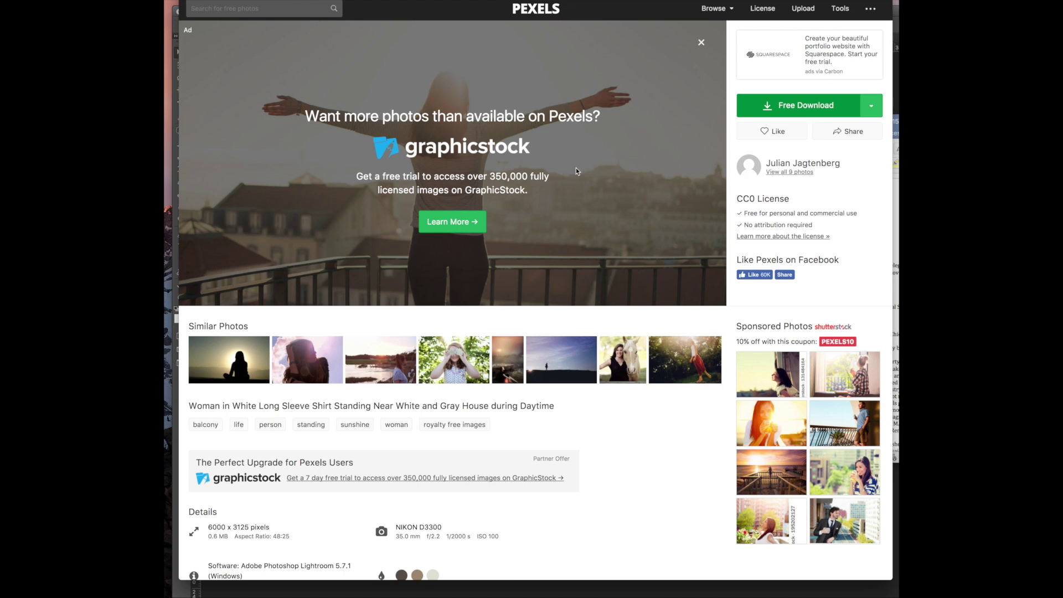
key(Escape)
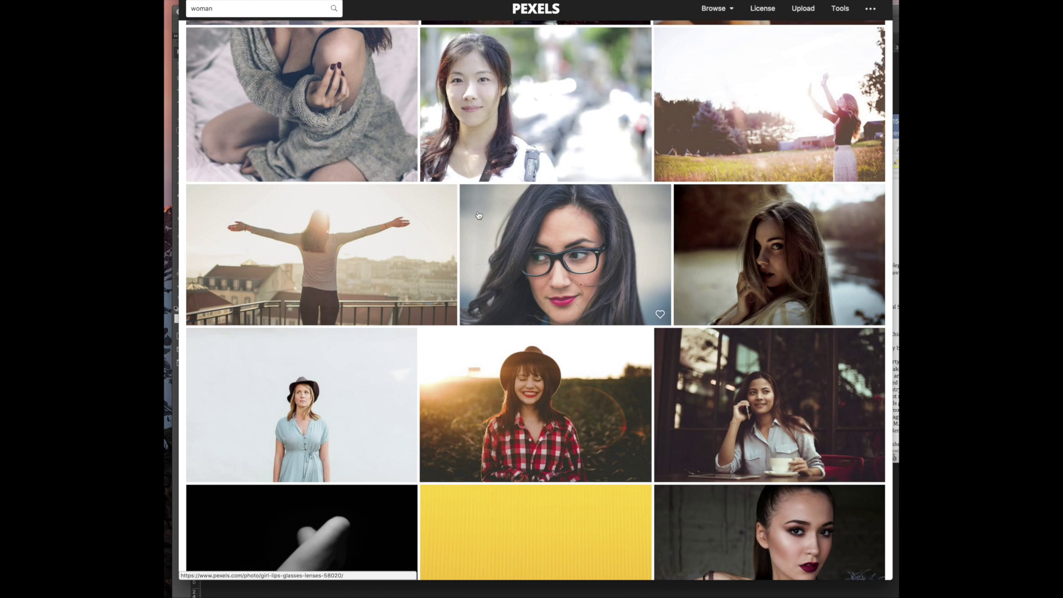
scroll(480, 213, down, 5)
scroll(478, 216, down, 5)
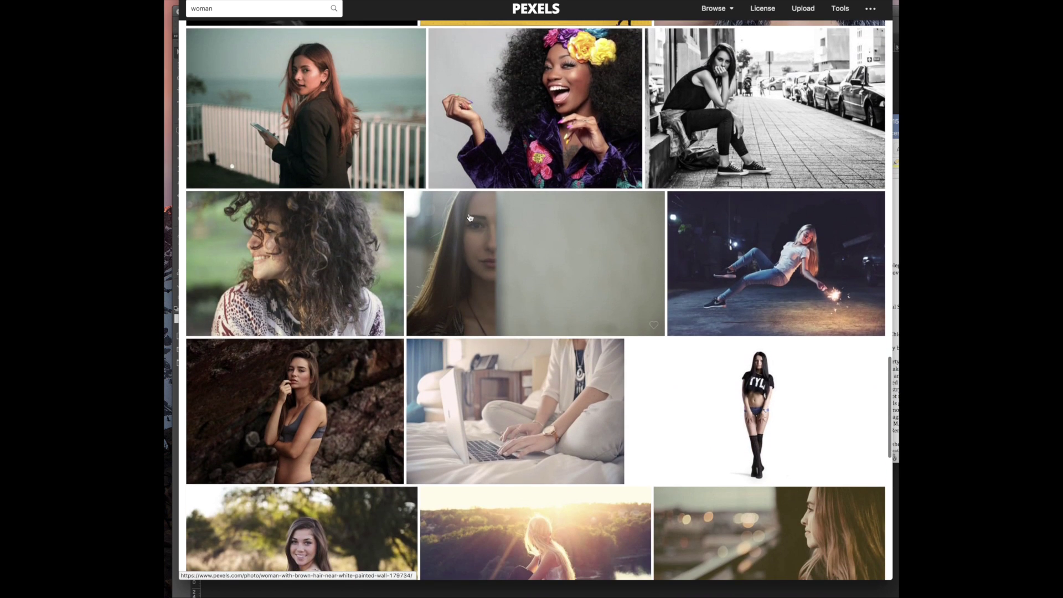
scroll(609, 205, down, 2)
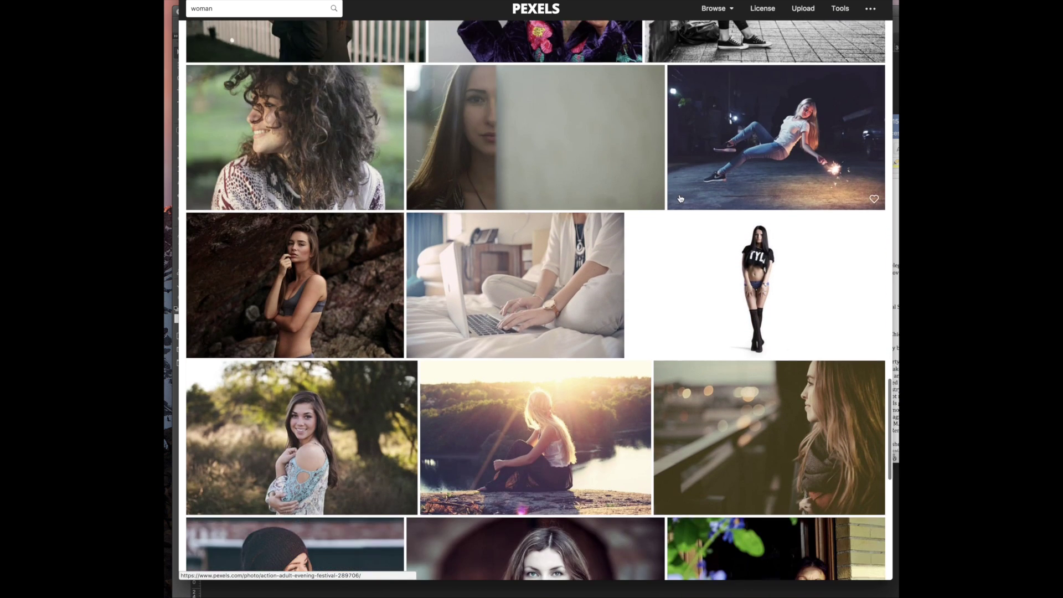
scroll(680, 199, down, 5)
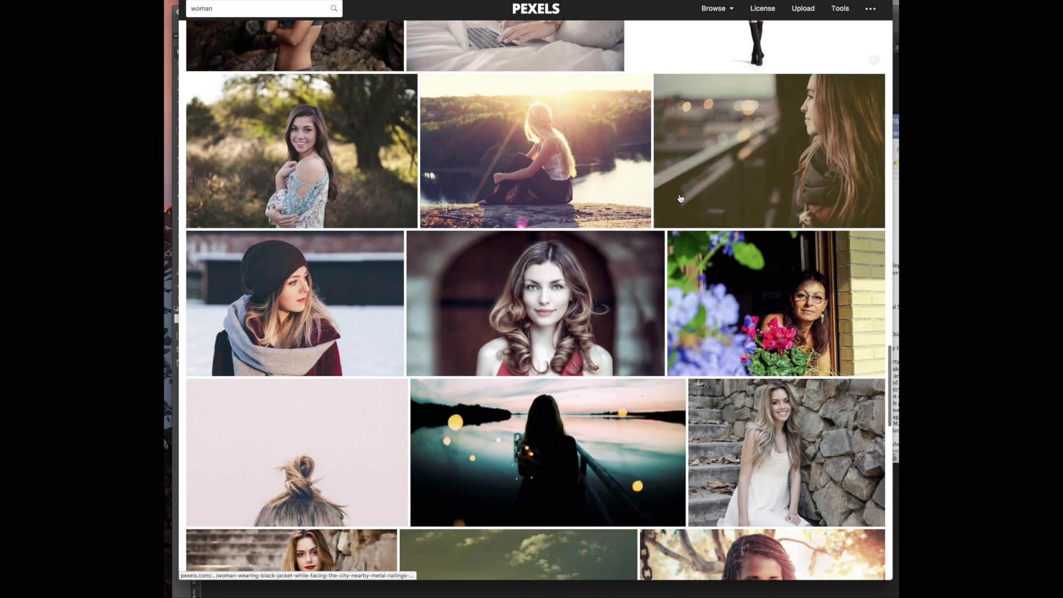
scroll(676, 200, down, 5)
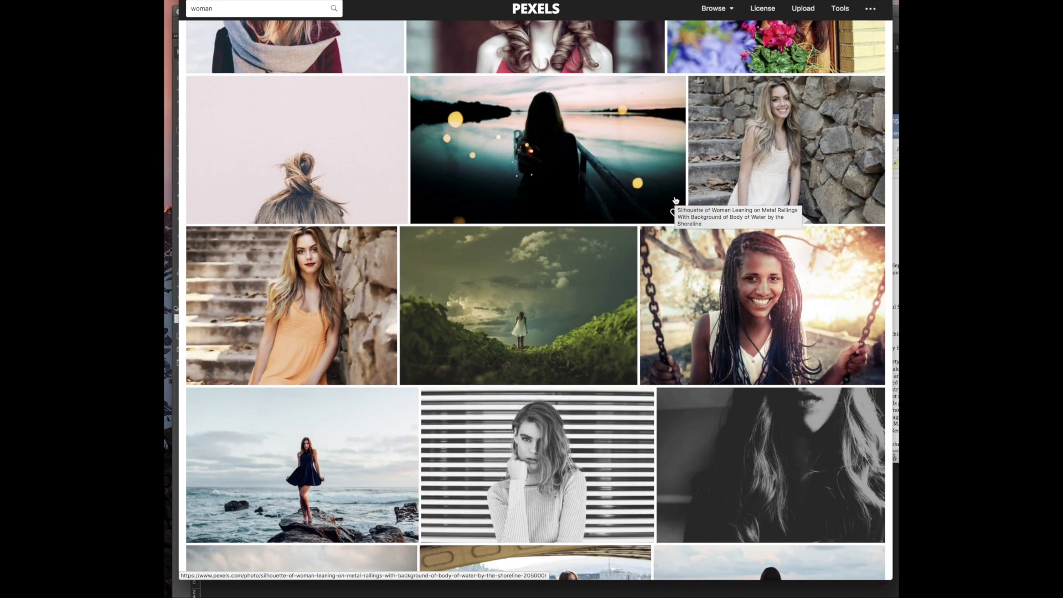
scroll(675, 201, up, 15)
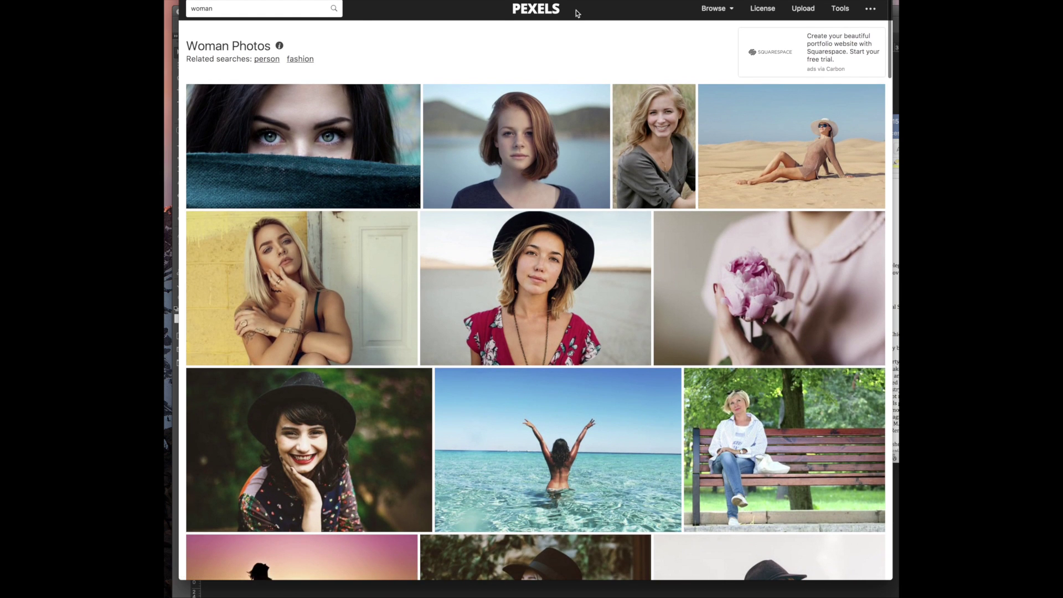
Search Pexels for 'coaching' and scroll through the results
click(309, 5)
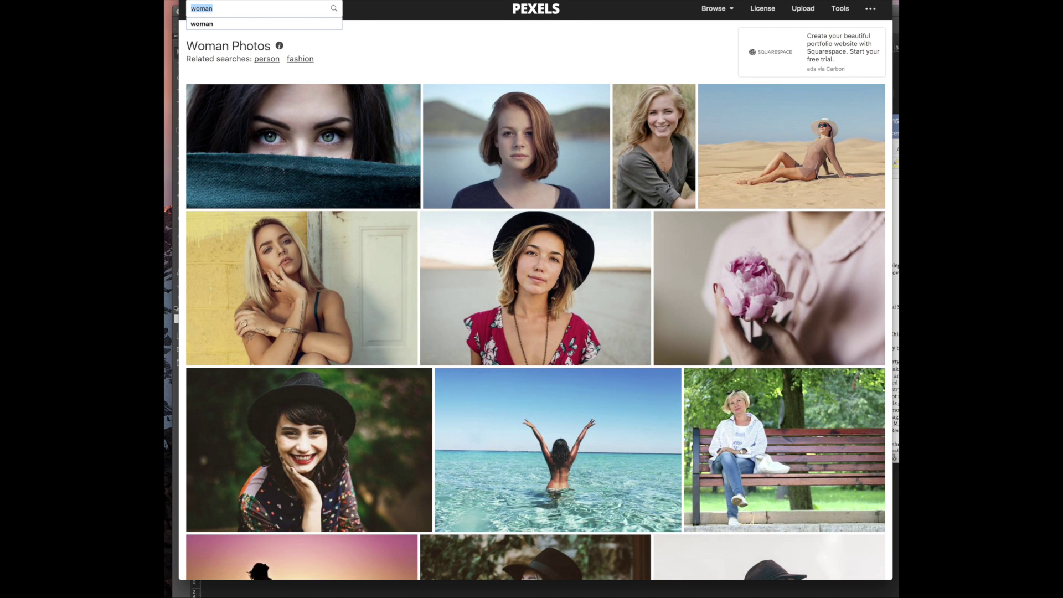
key(Return)
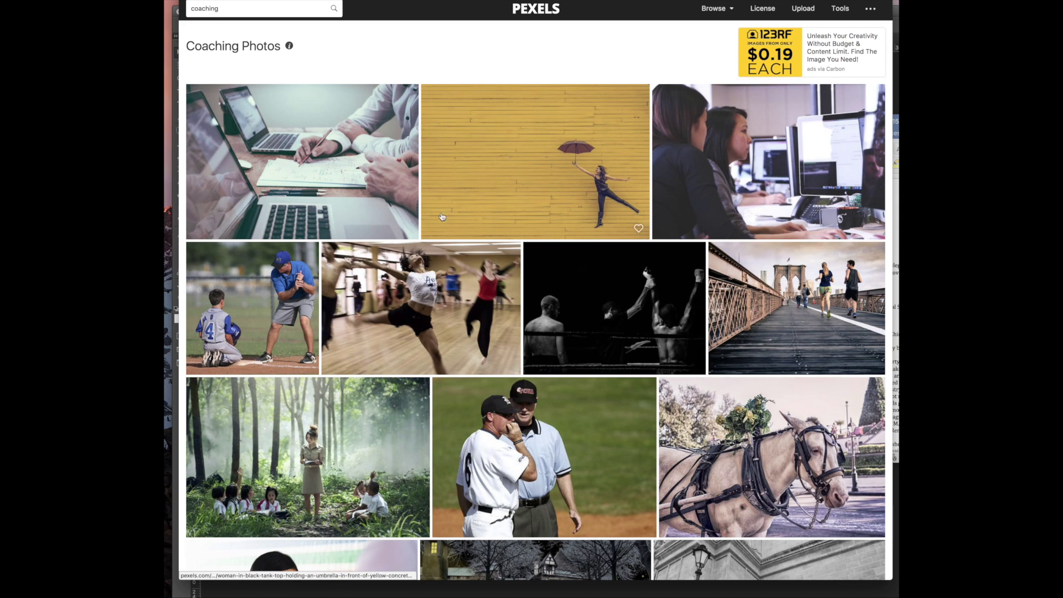
scroll(449, 212, down, 8)
scroll(422, 326, down, 4)
scroll(421, 325, up, 12)
scroll(422, 326, left, 5)
scroll(544, 325, down, 15)
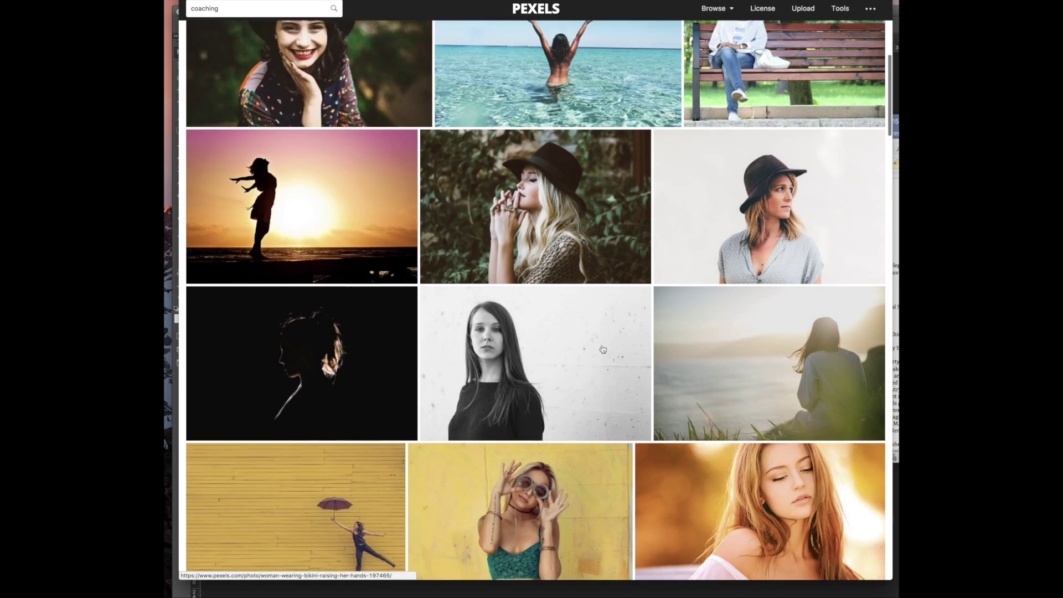
scroll(603, 348, down, 10)
scroll(602, 349, down, 6)
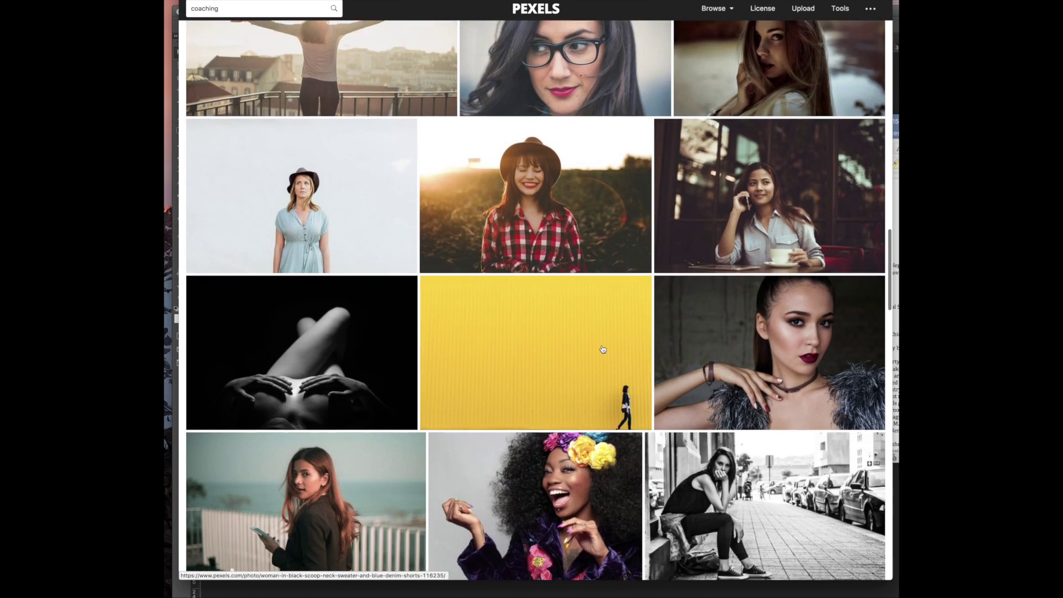
scroll(602, 349, up, 20)
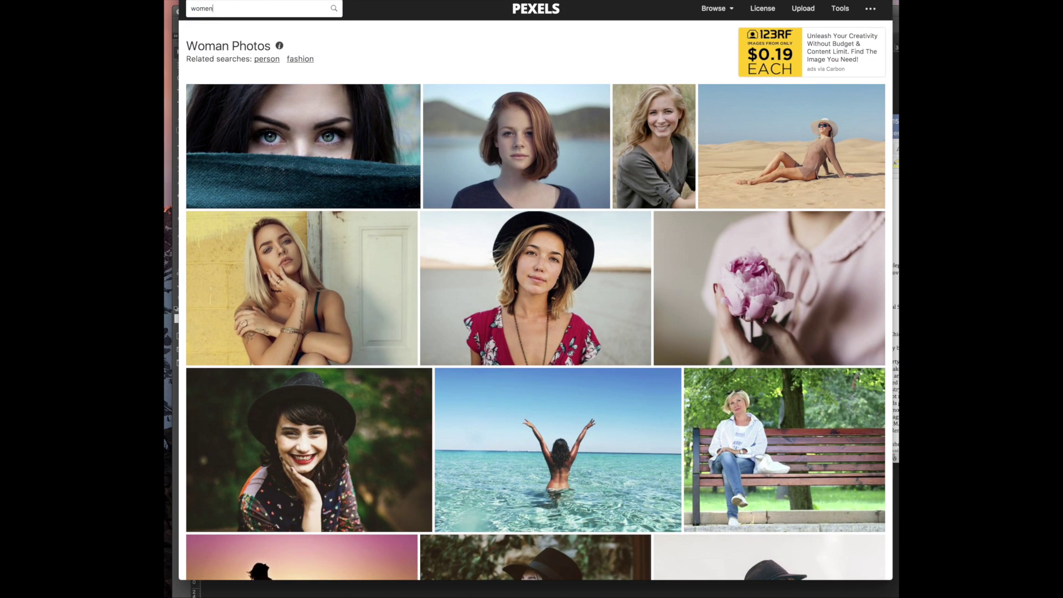
Run the 'women' search and scroll deep through the photo results
key(Return)
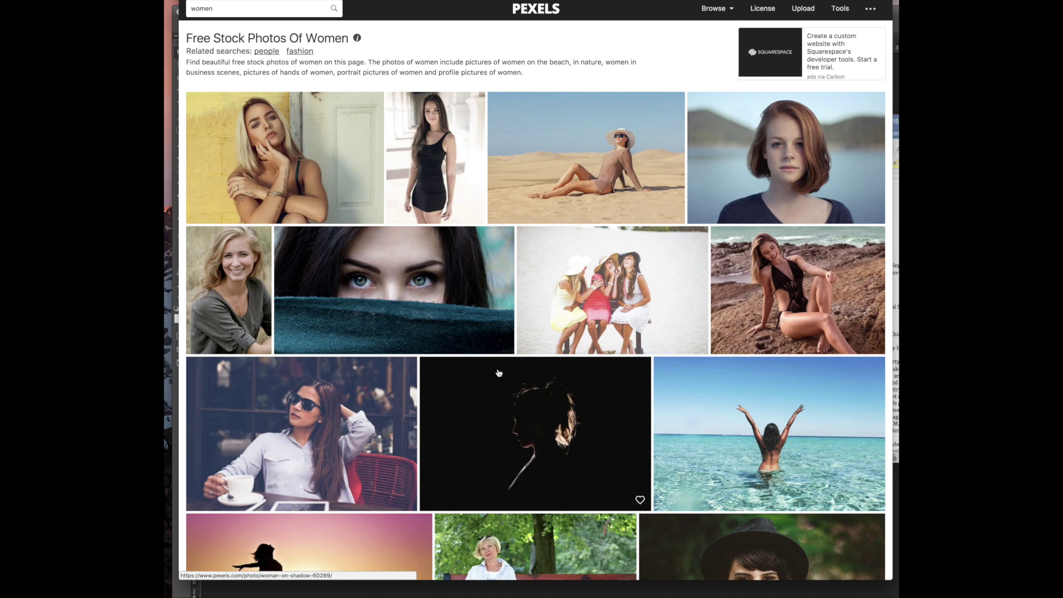
scroll(492, 377, left, 5)
drag(491, 376, 470, 397)
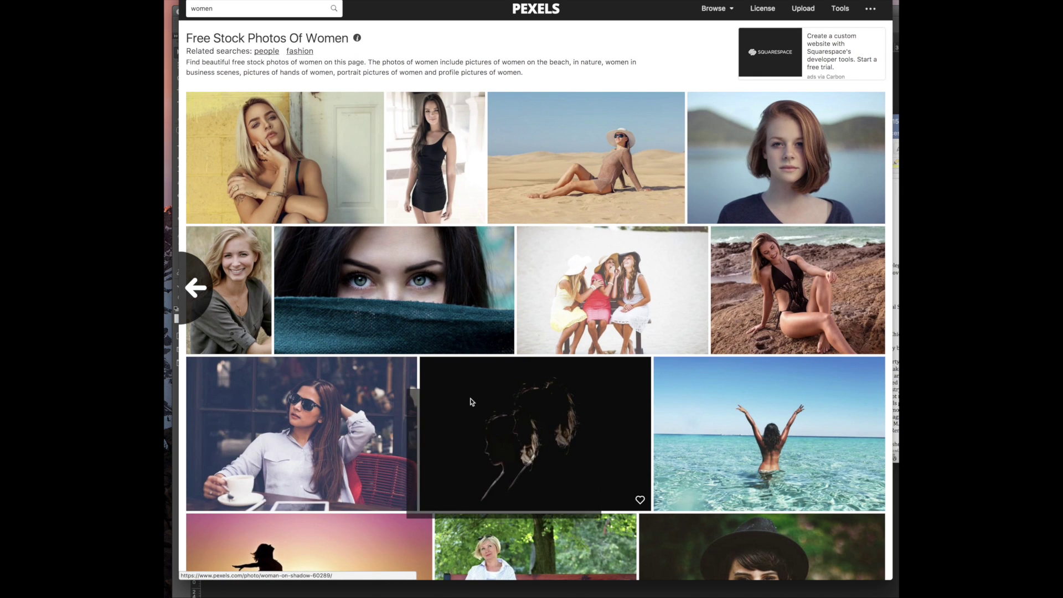
scroll(504, 399, down, 1)
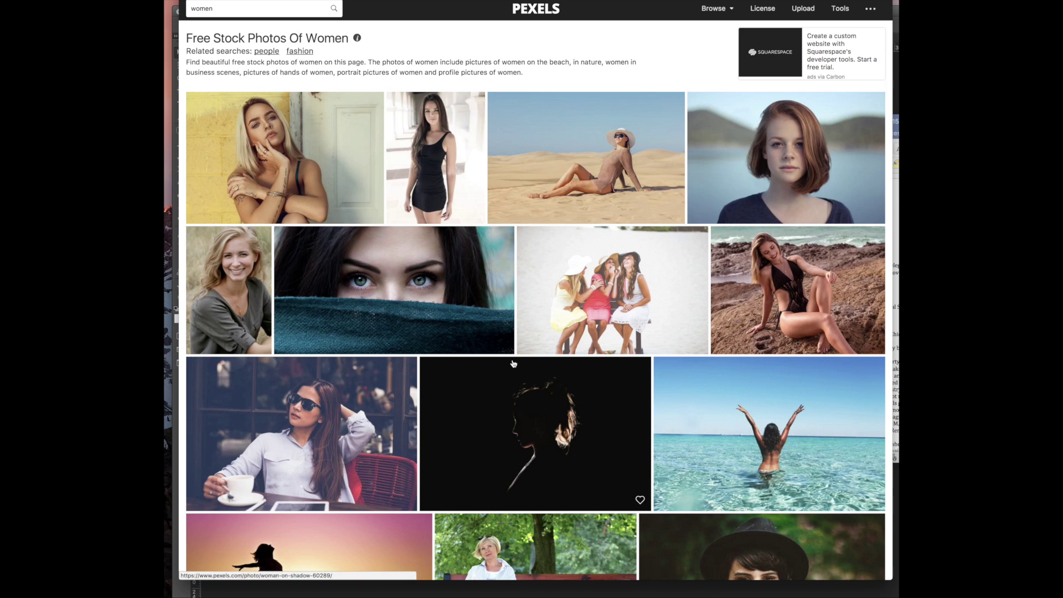
scroll(506, 388, down, 10)
scroll(505, 365, down, 5)
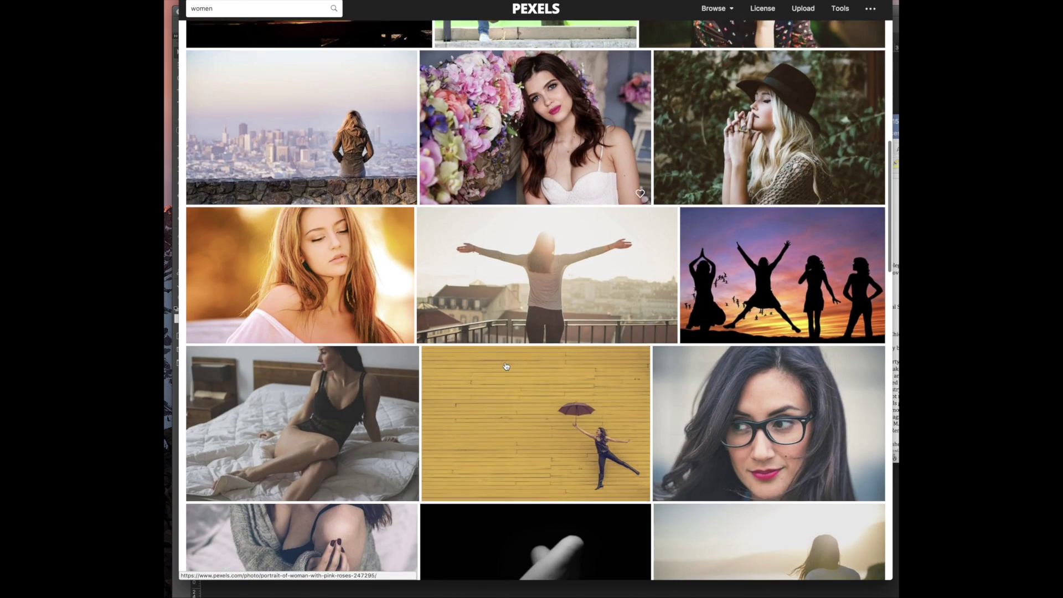
scroll(505, 327, down, 12)
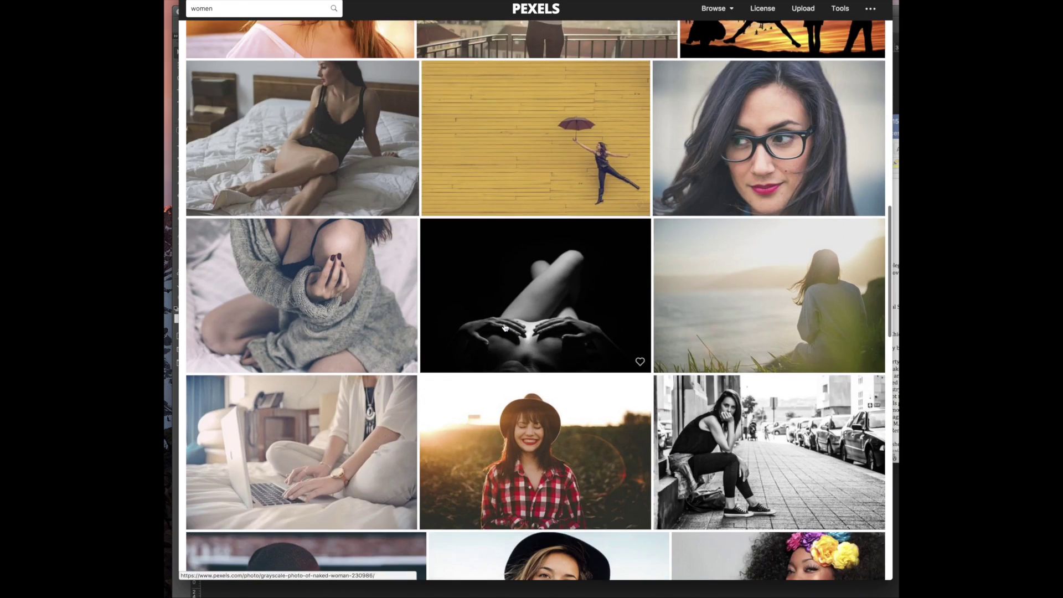
scroll(498, 331, down, 3)
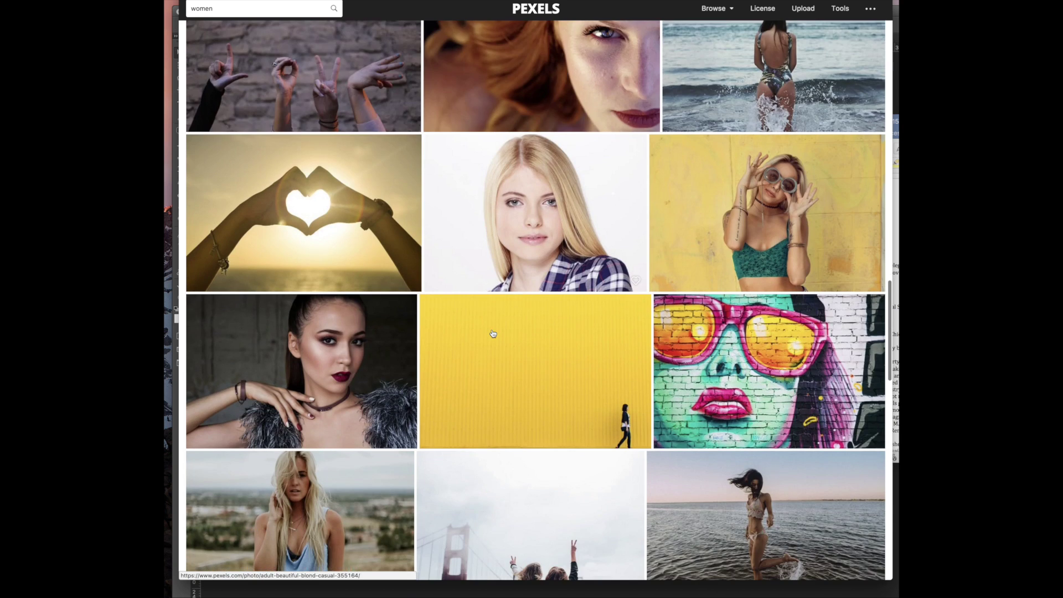
scroll(493, 333, down, 3)
scroll(492, 333, down, 3)
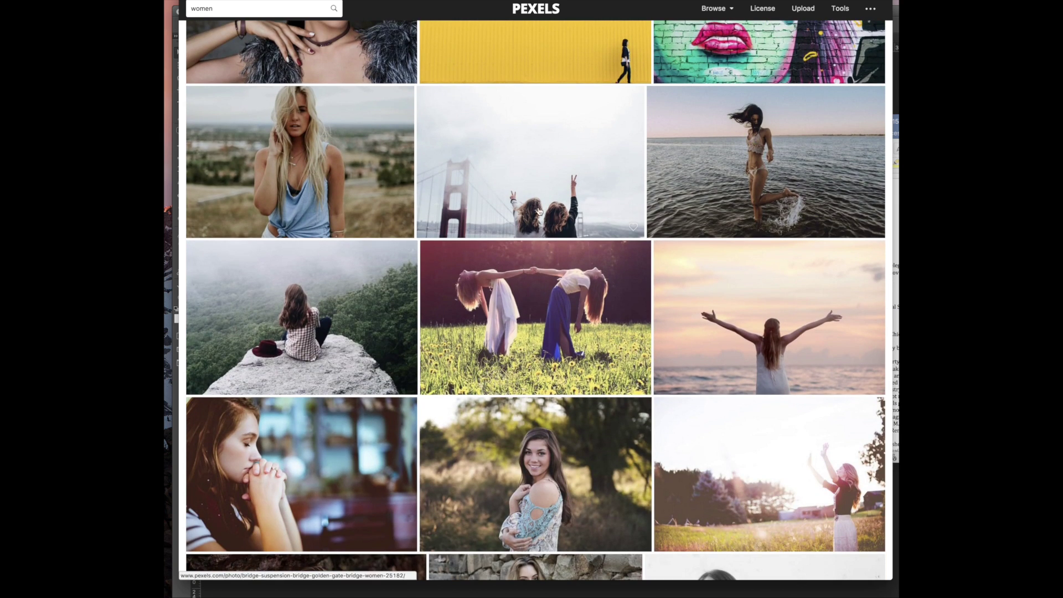
scroll(343, 297, down, 15)
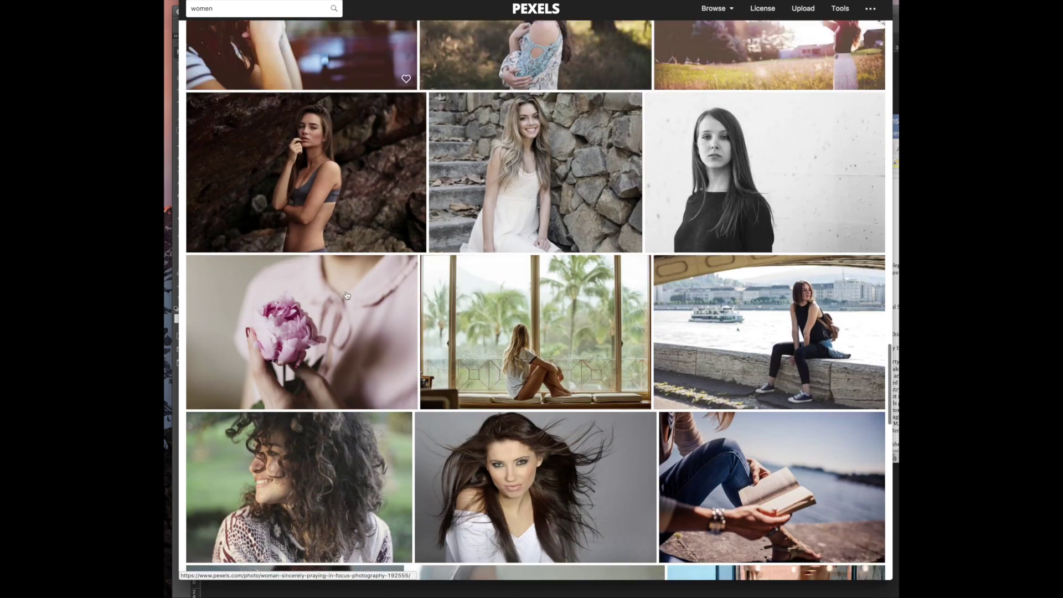
scroll(347, 295, down, 3)
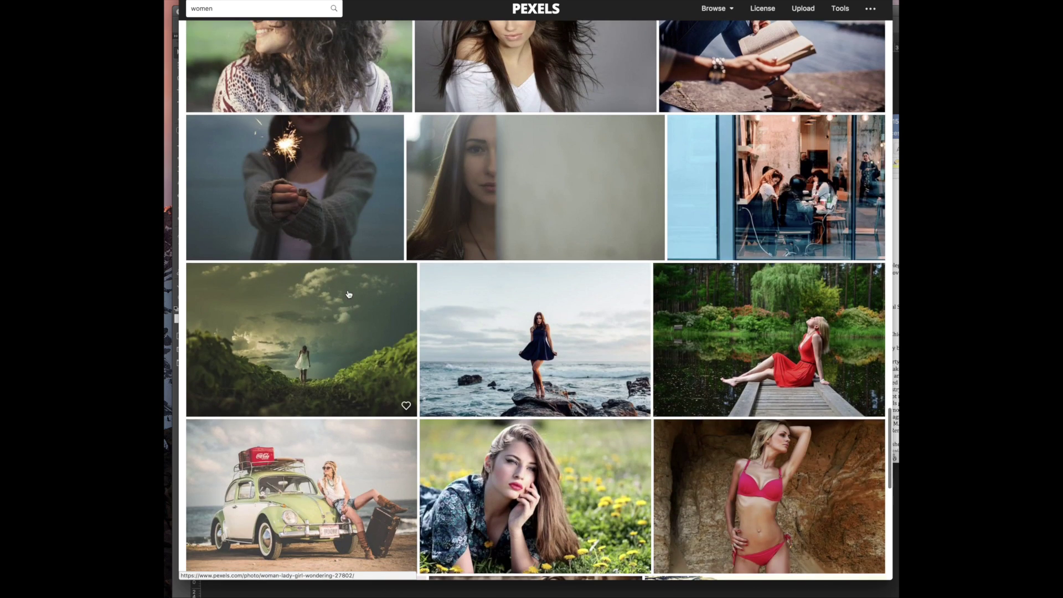
scroll(348, 295, down, 13)
scroll(349, 295, down, 4)
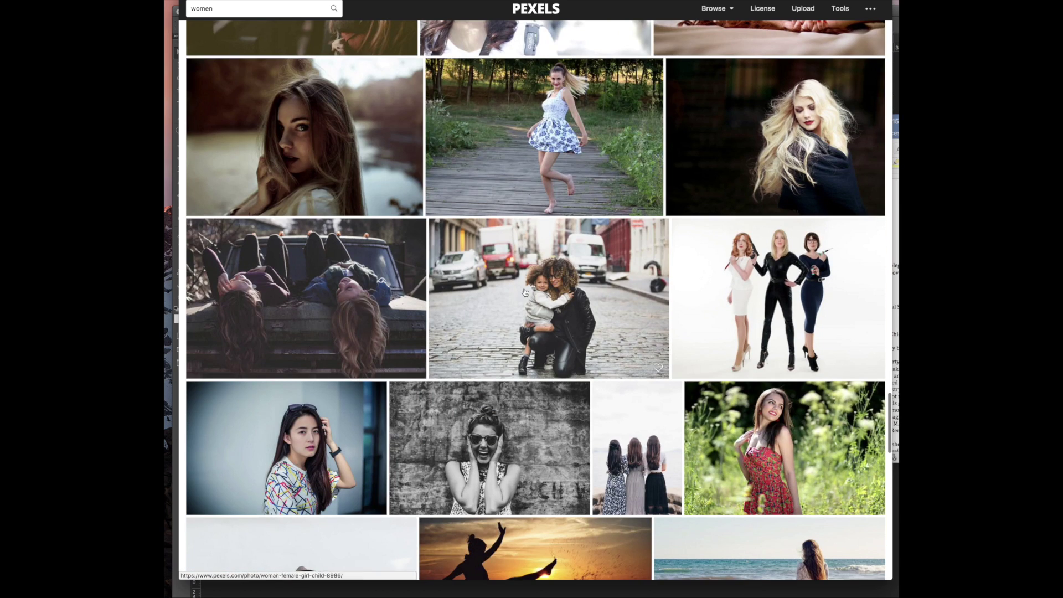
scroll(525, 293, down, 16)
scroll(525, 292, down, 10)
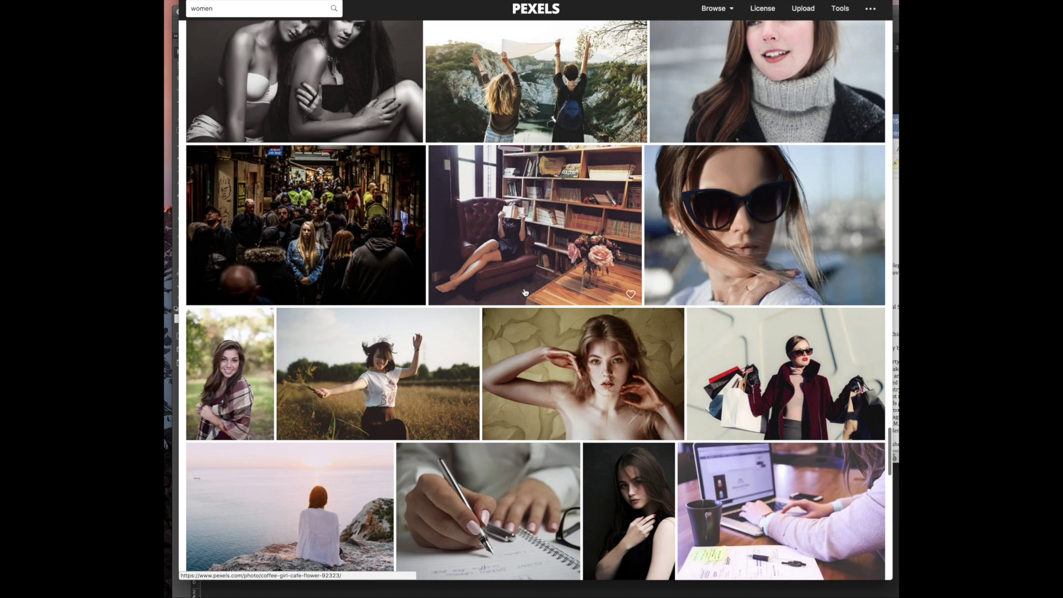
scroll(525, 292, down, 10)
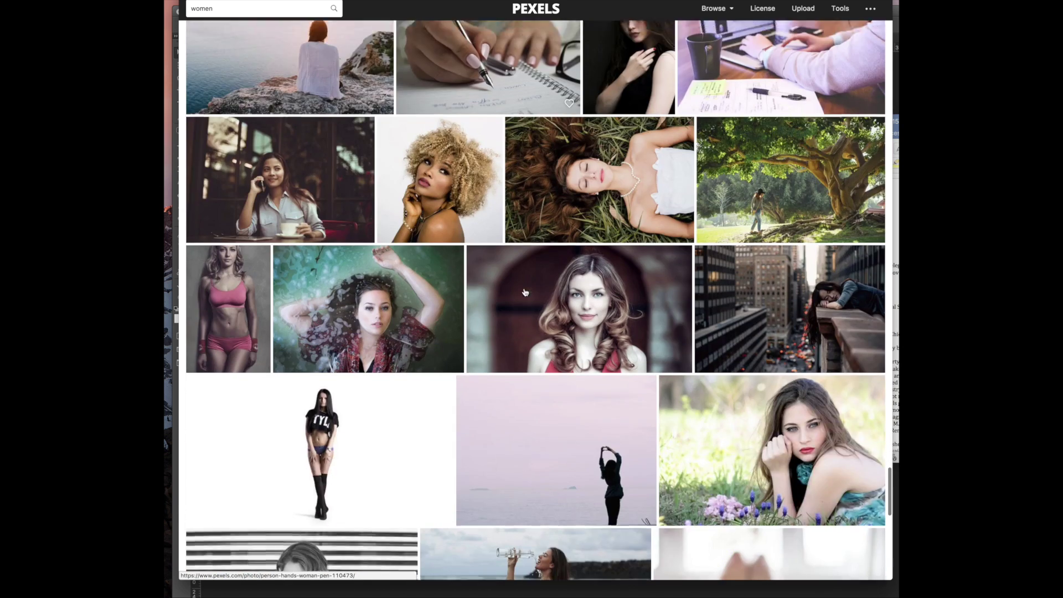
scroll(524, 293, down, 3)
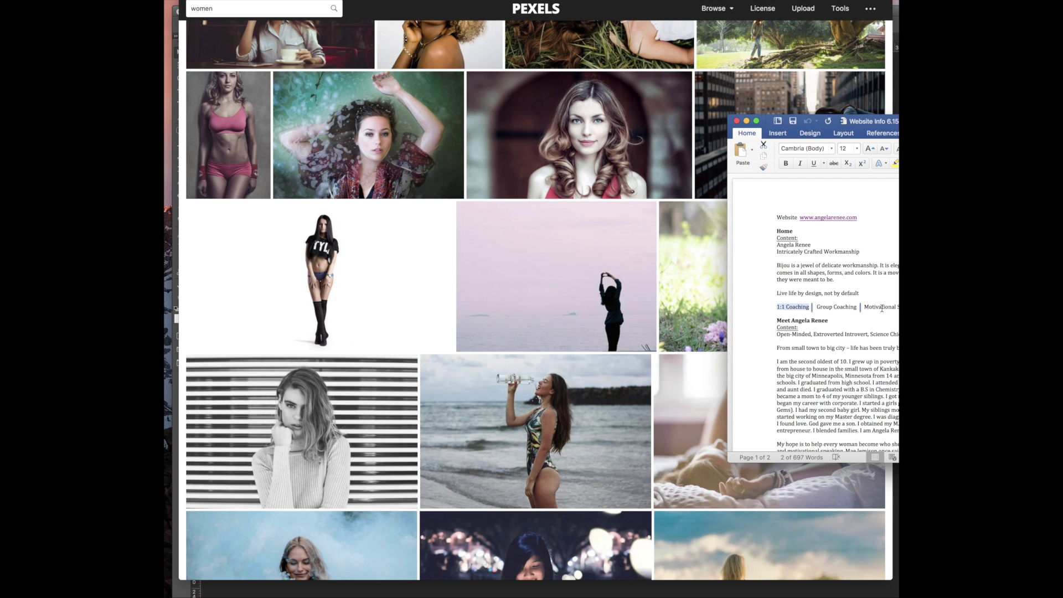
scroll(526, 332, down, 8)
Finish browsing the women results and type 'professional women' over the search query
click(518, 326)
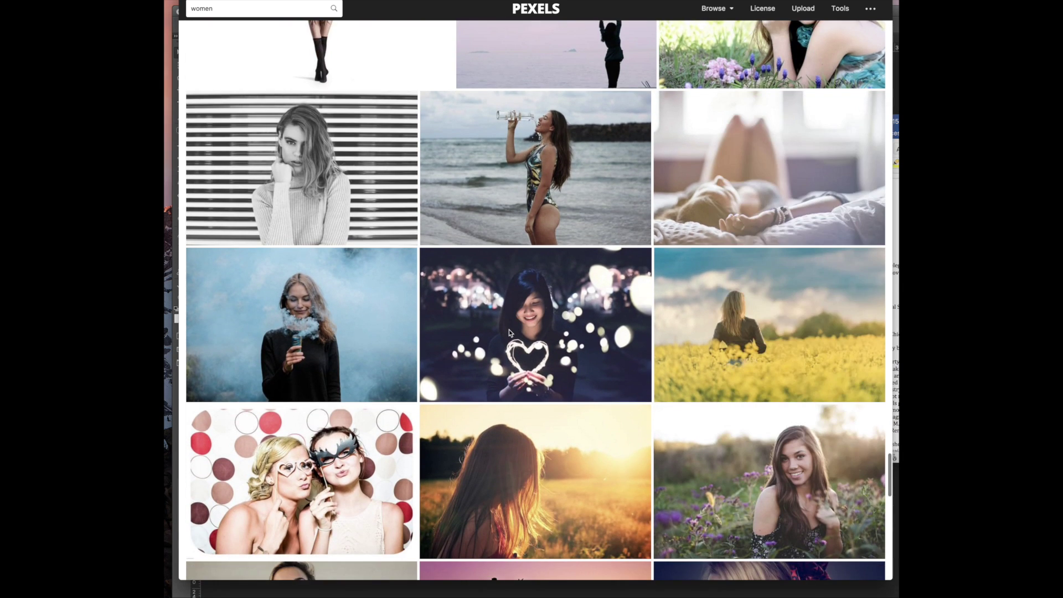
scroll(525, 334, down, 12)
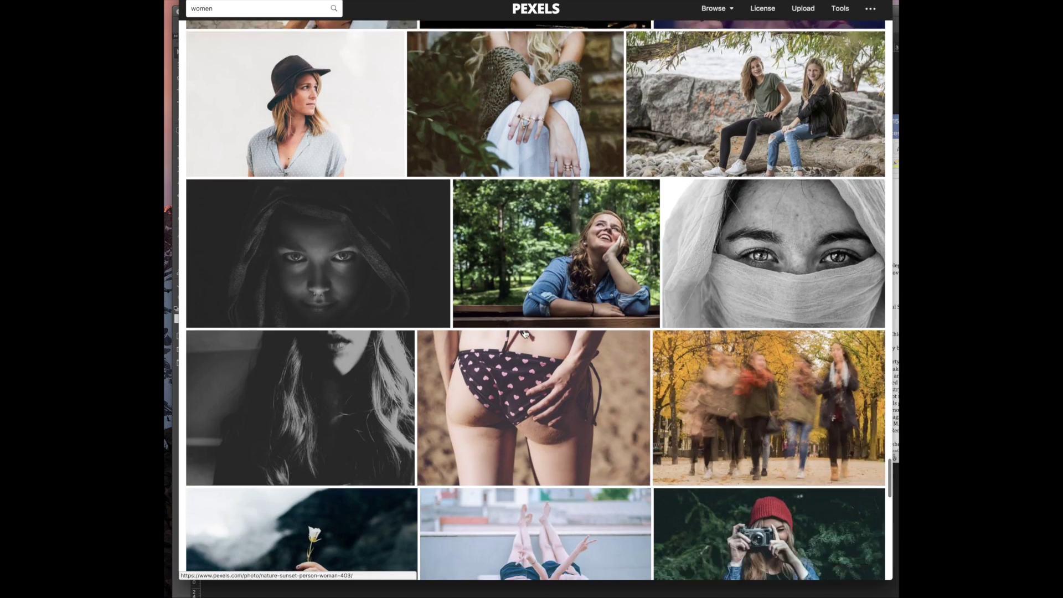
scroll(493, 356, down, 15)
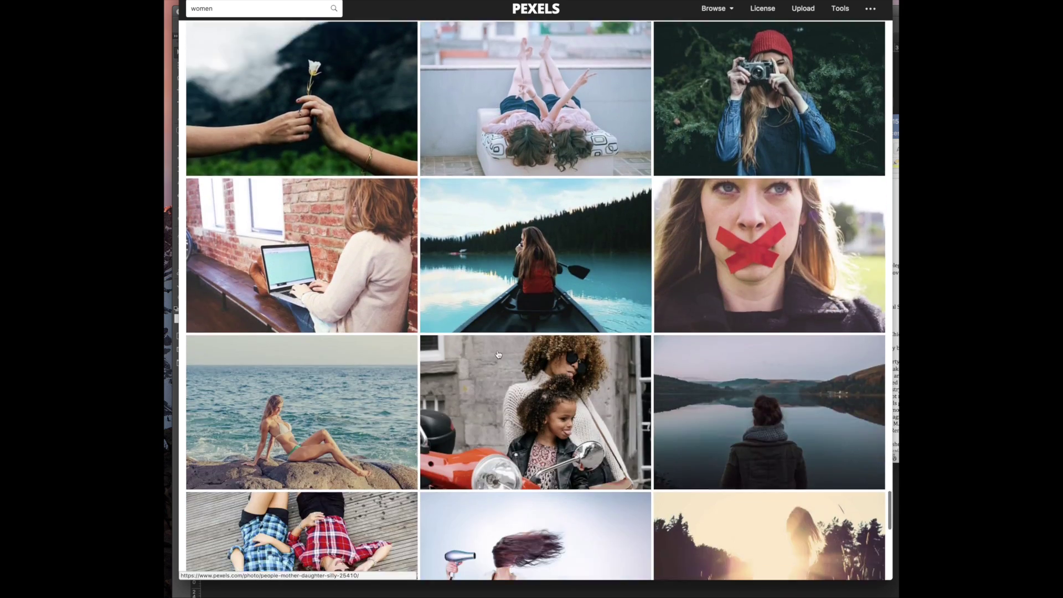
scroll(501, 353, down, 12)
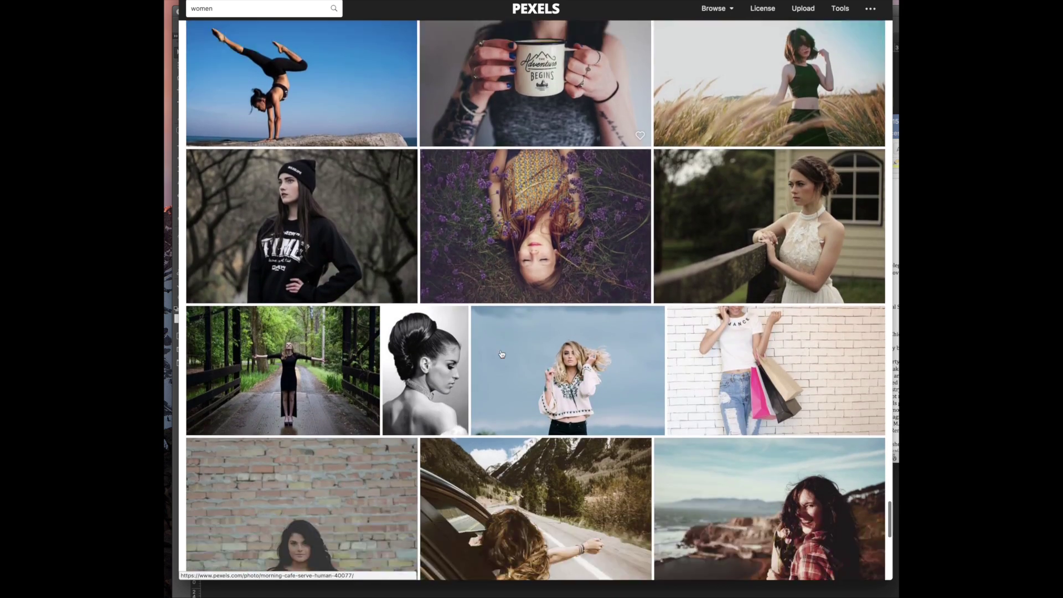
scroll(501, 353, down, 10)
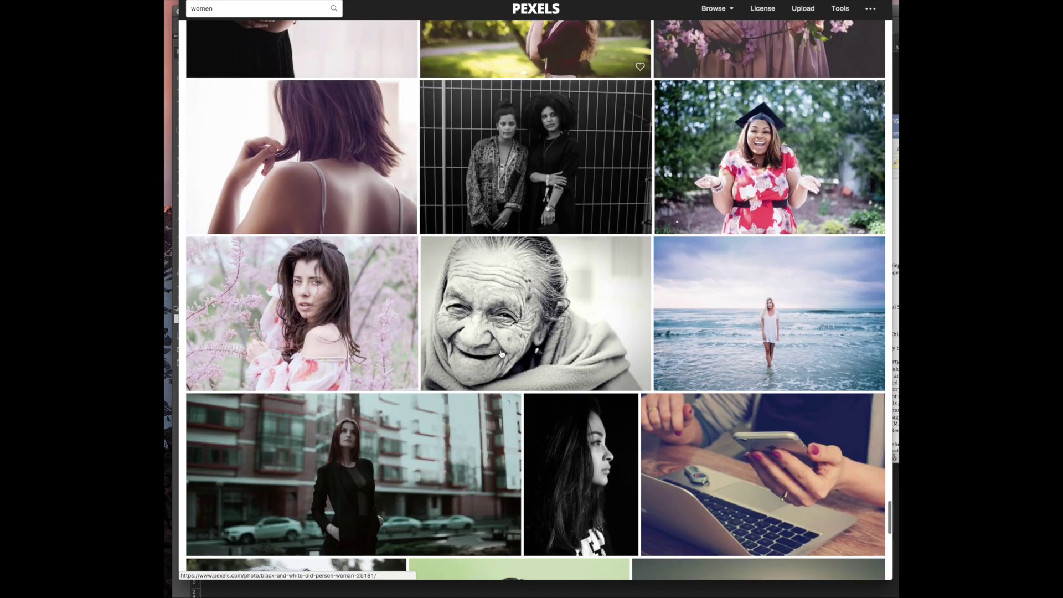
scroll(501, 353, down, 7)
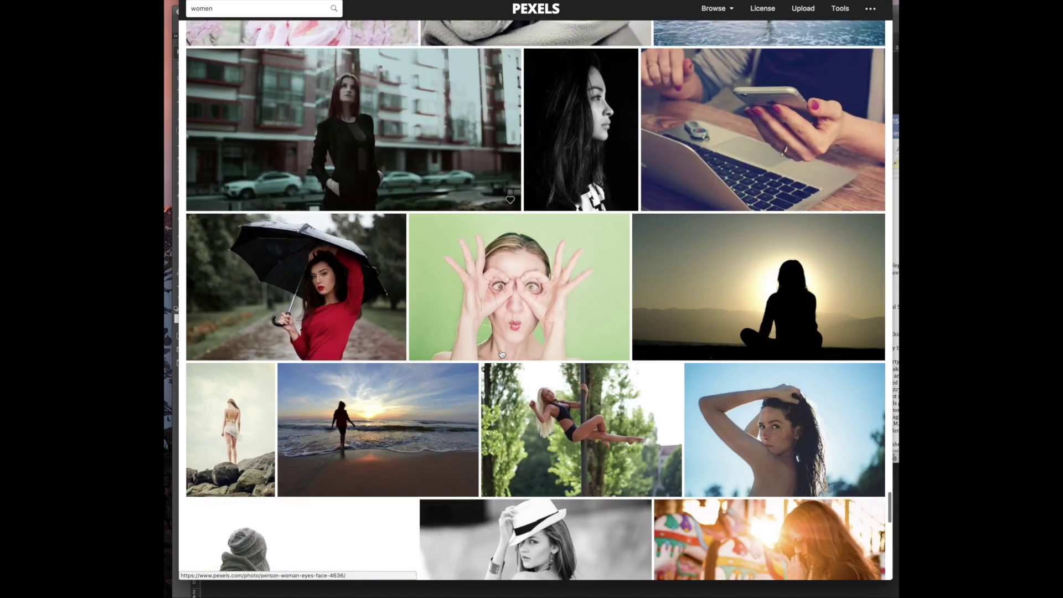
scroll(500, 353, up, 12)
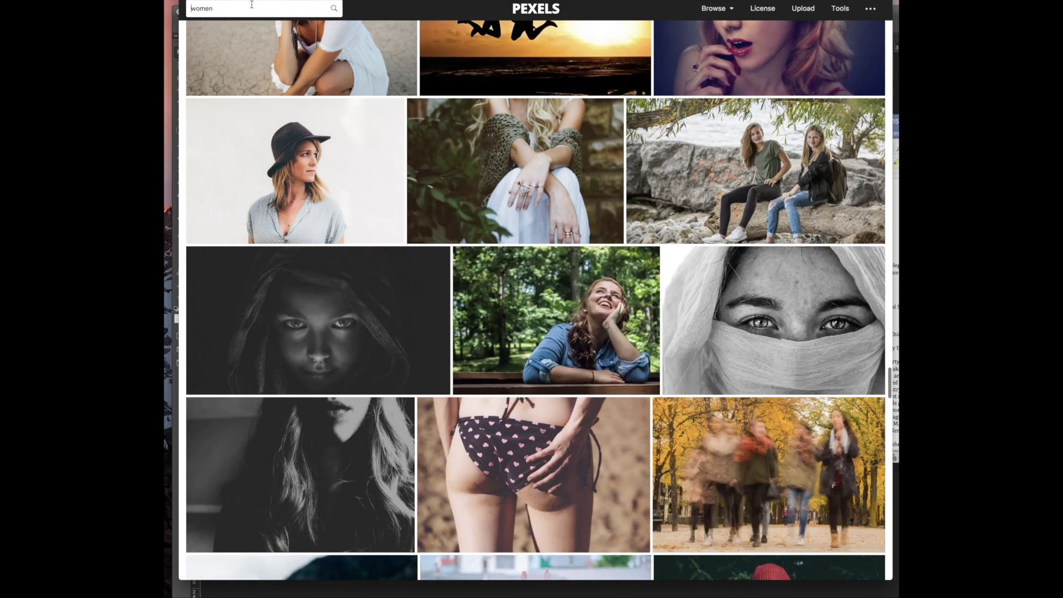
click(252, 4)
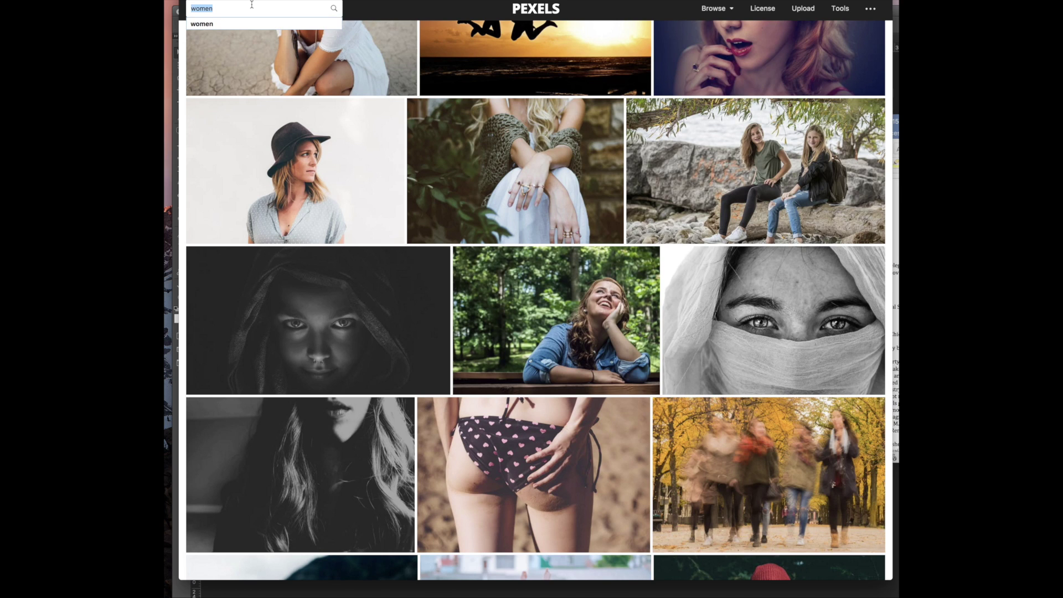
text(professional)
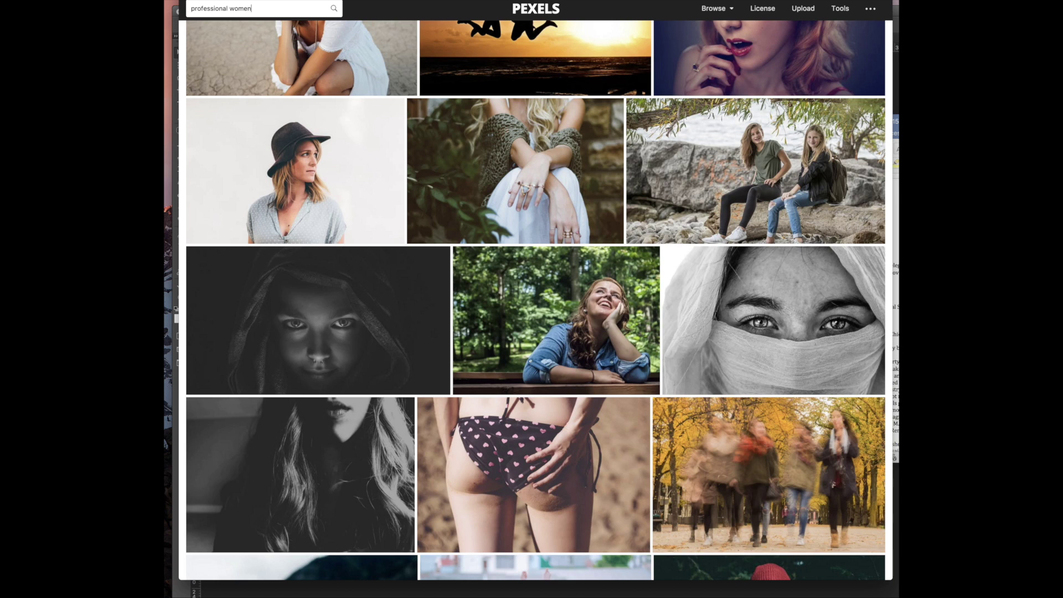
Search for 'professional women' and scroll through the results
key(Return)
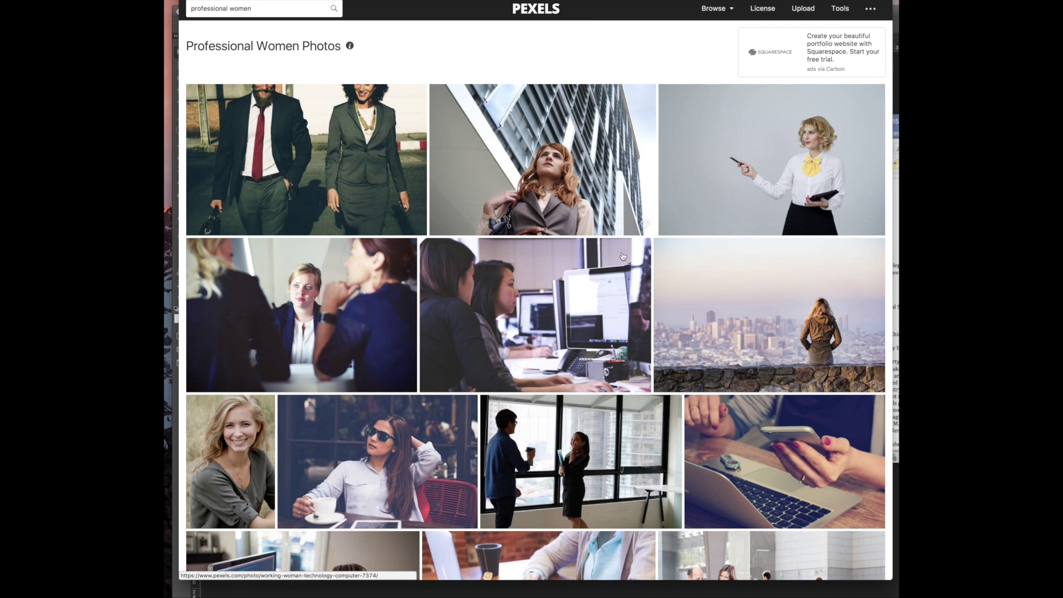
scroll(642, 310, down, 3)
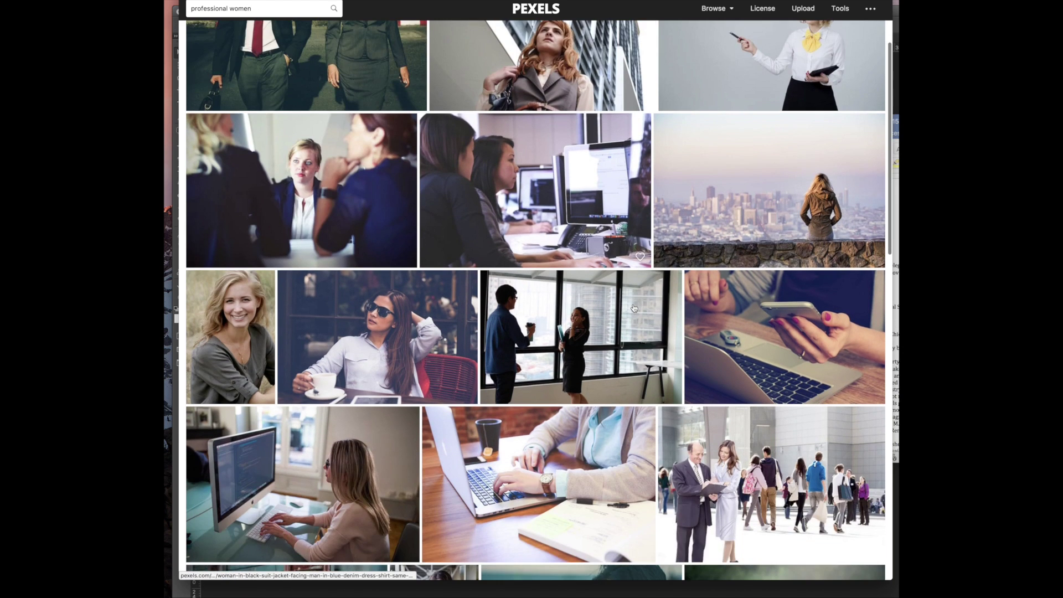
scroll(584, 335, down, 12)
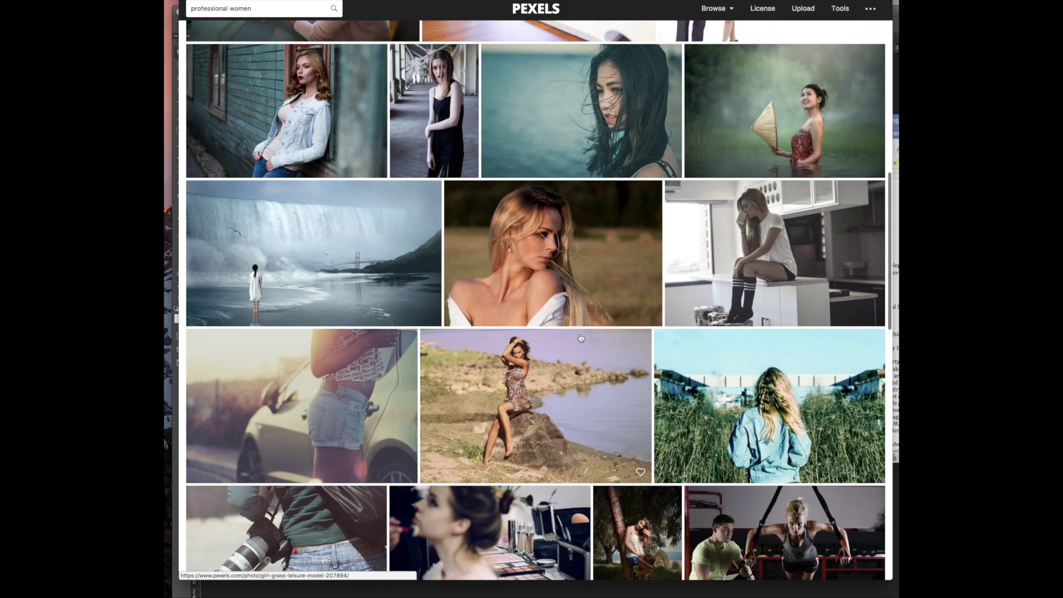
scroll(581, 338, down, 3)
scroll(470, 354, down, 6)
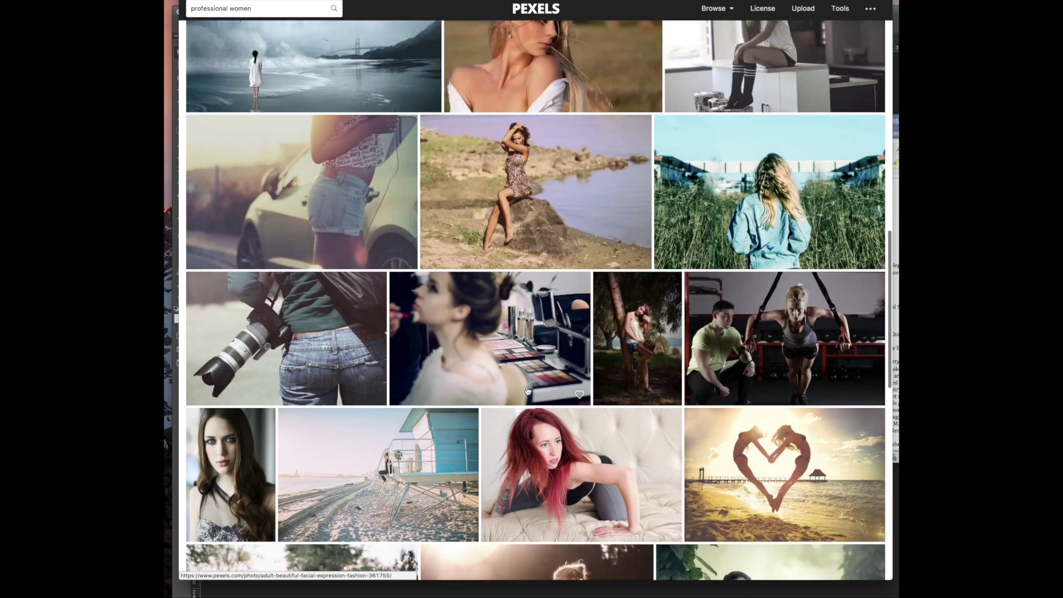
scroll(386, 368, down, 6)
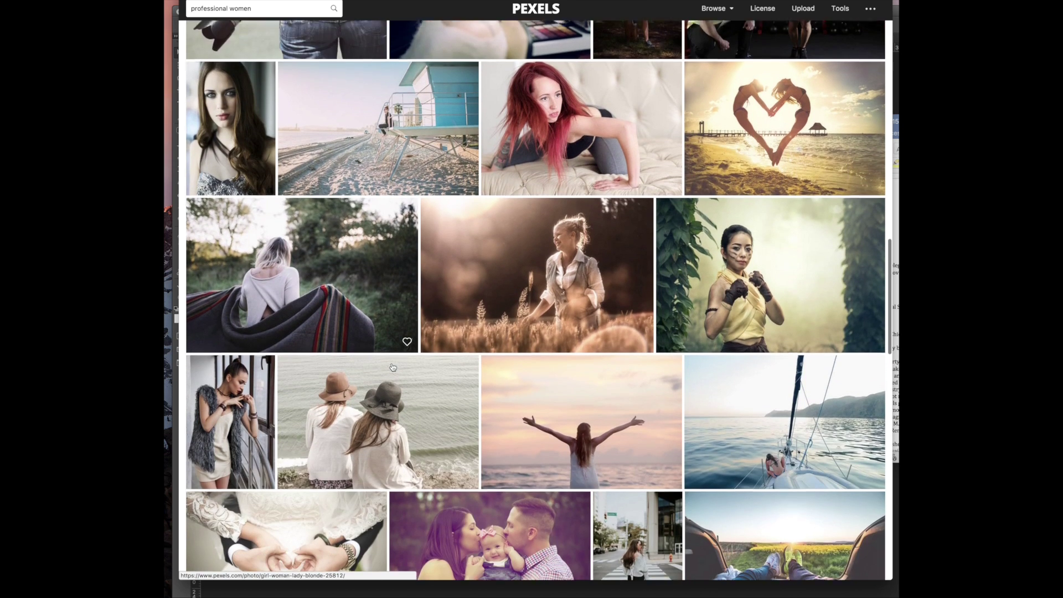
scroll(575, 283, down, 10)
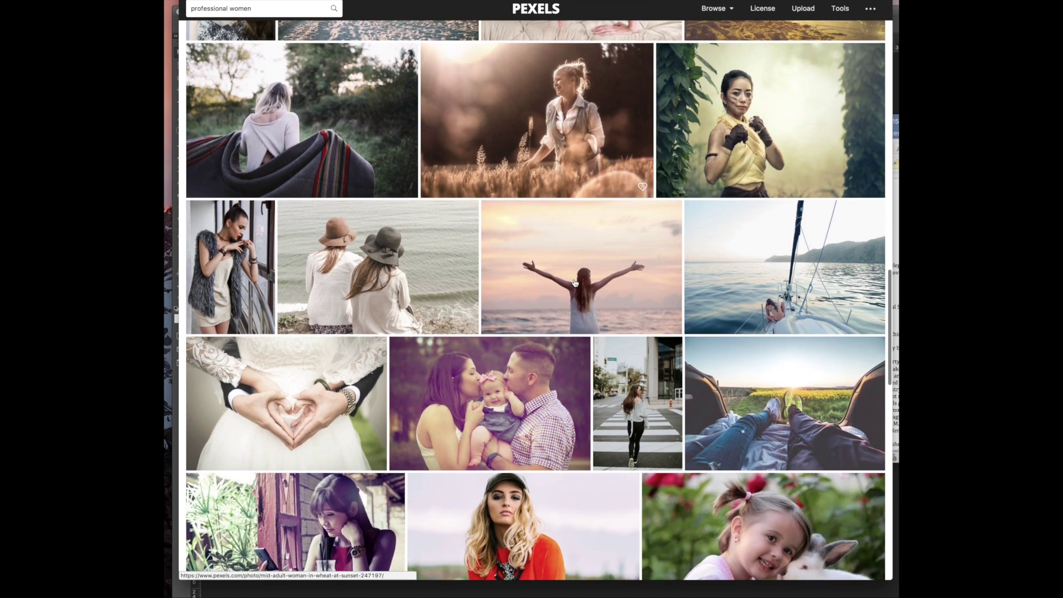
scroll(574, 283, down, 4)
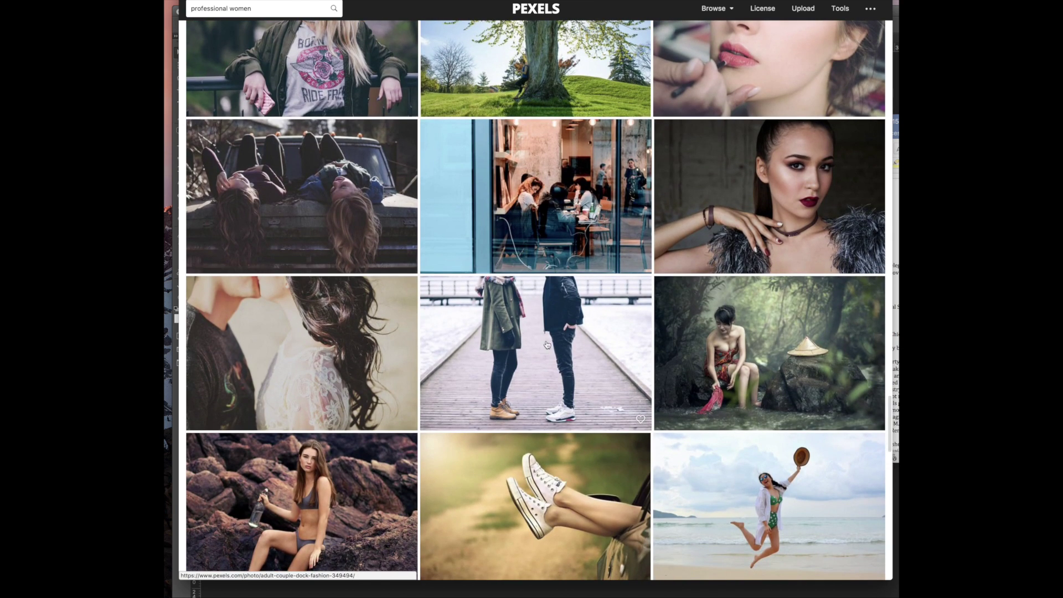
Preview the couple-on-dock photo, close it, and keep browsing the results
click(534, 324)
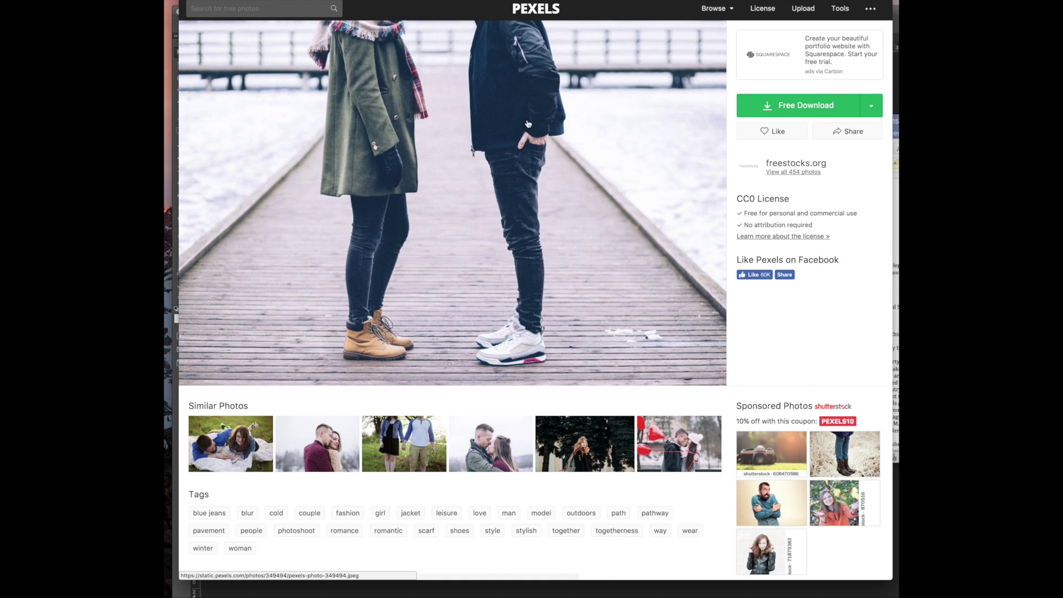
key(Escape)
scroll(509, 316, down, 10)
scroll(509, 315, down, 7)
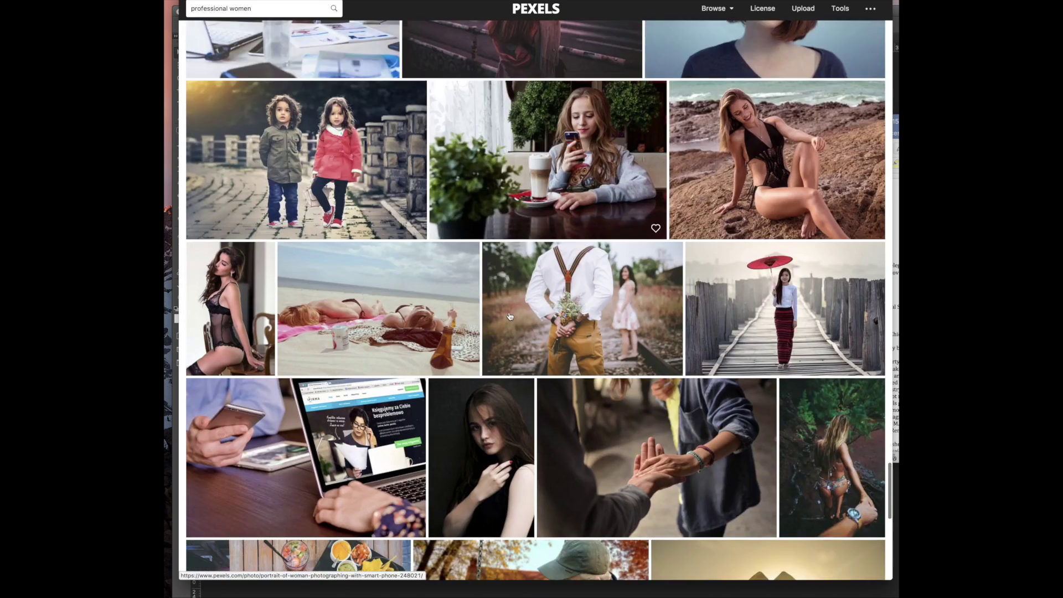
scroll(509, 316, down, 5)
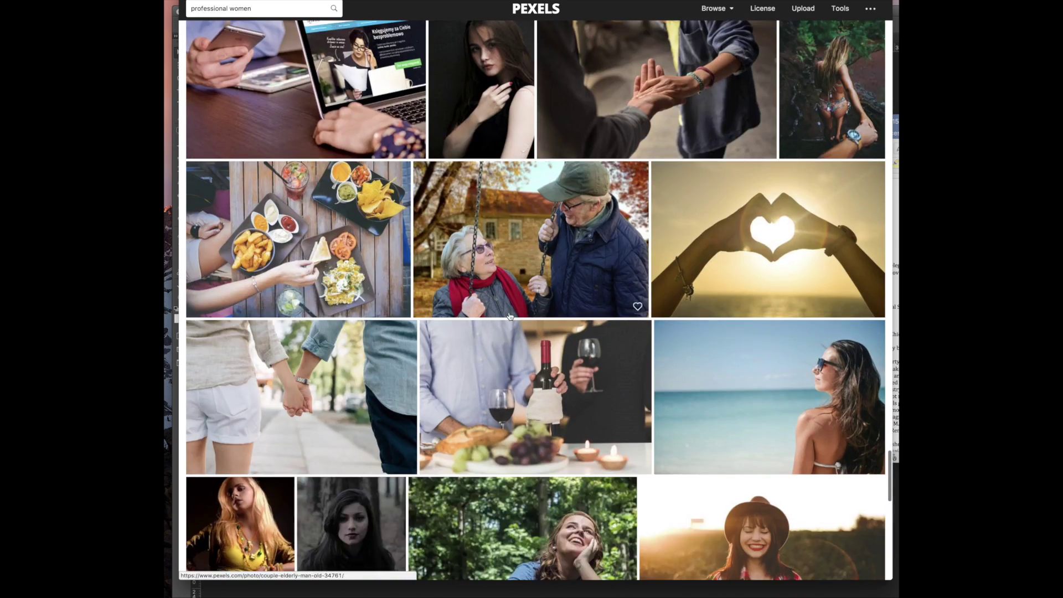
scroll(510, 316, down, 16)
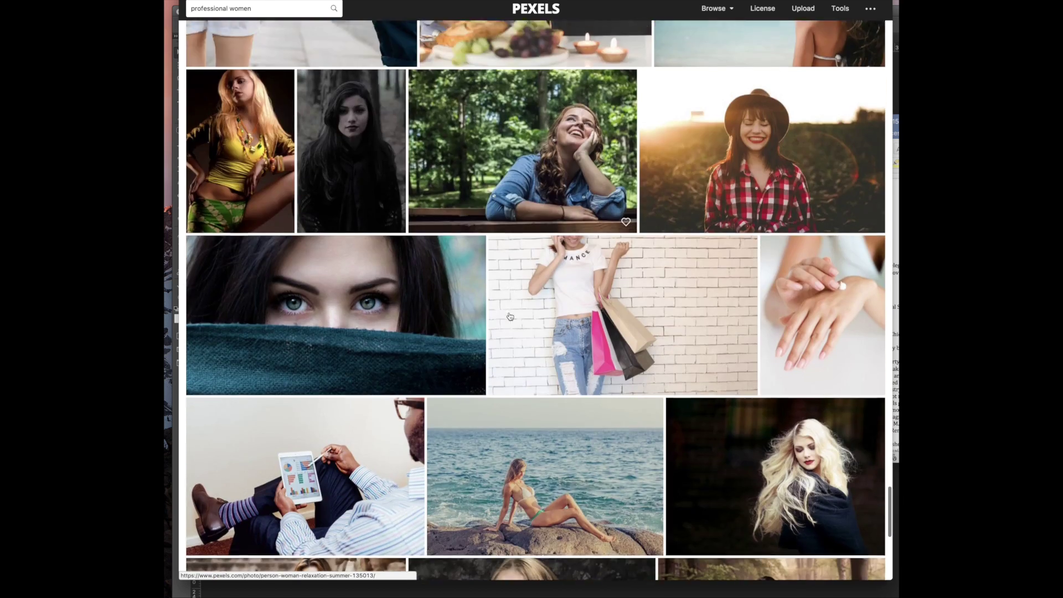
scroll(510, 316, down, 14)
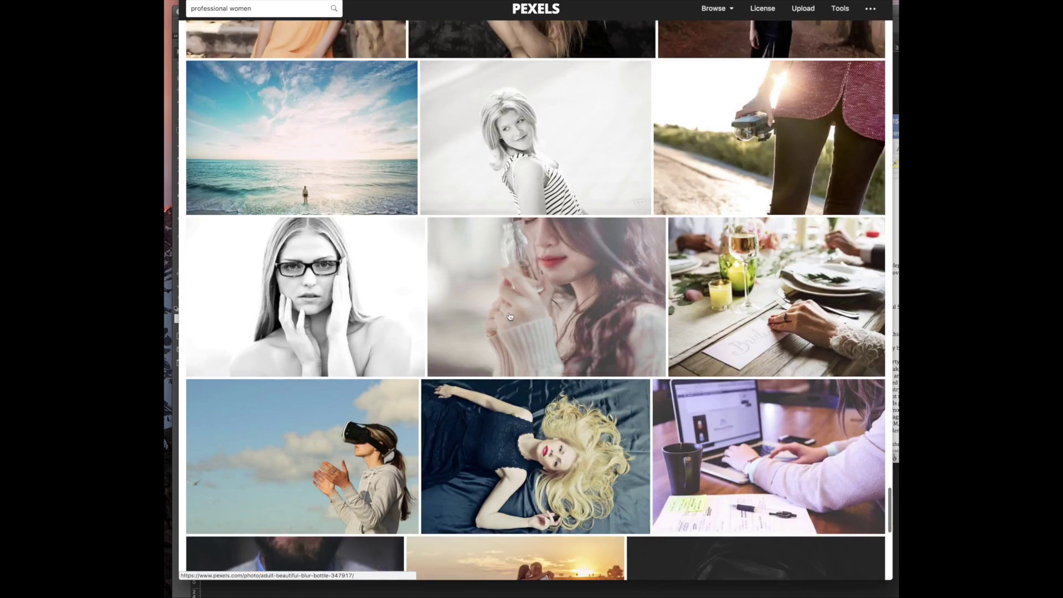
scroll(510, 316, down, 7)
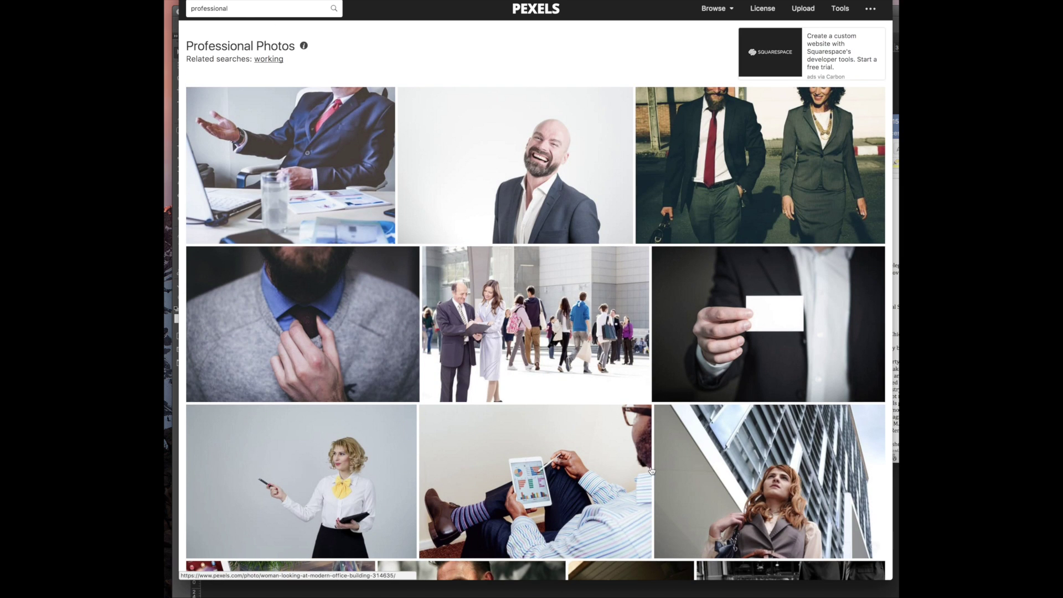
Scroll through the Professional Photos results and back to the top
scroll(384, 347, down, 6)
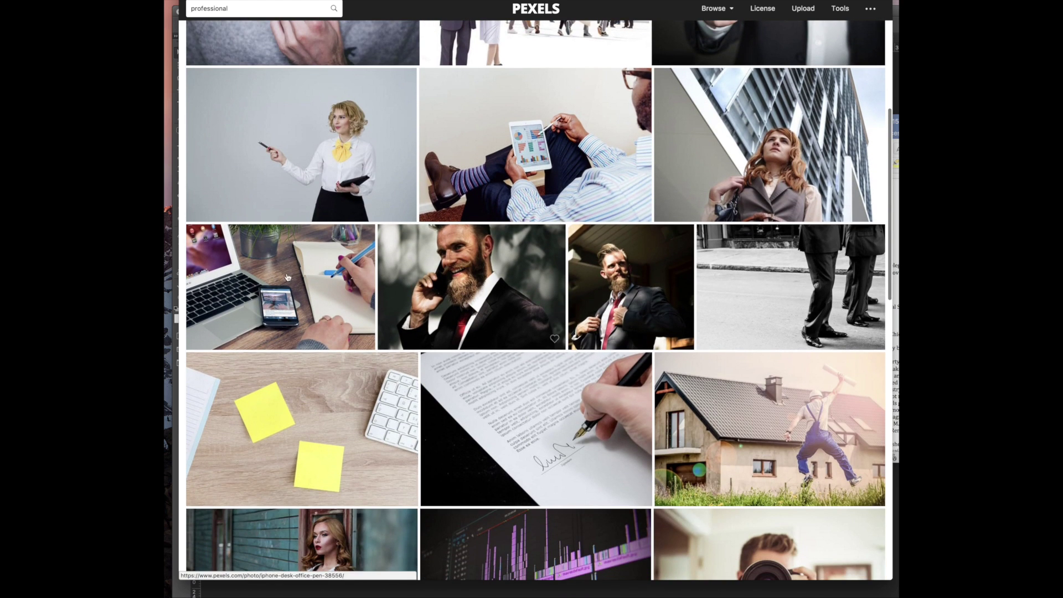
scroll(573, 319, down, 7)
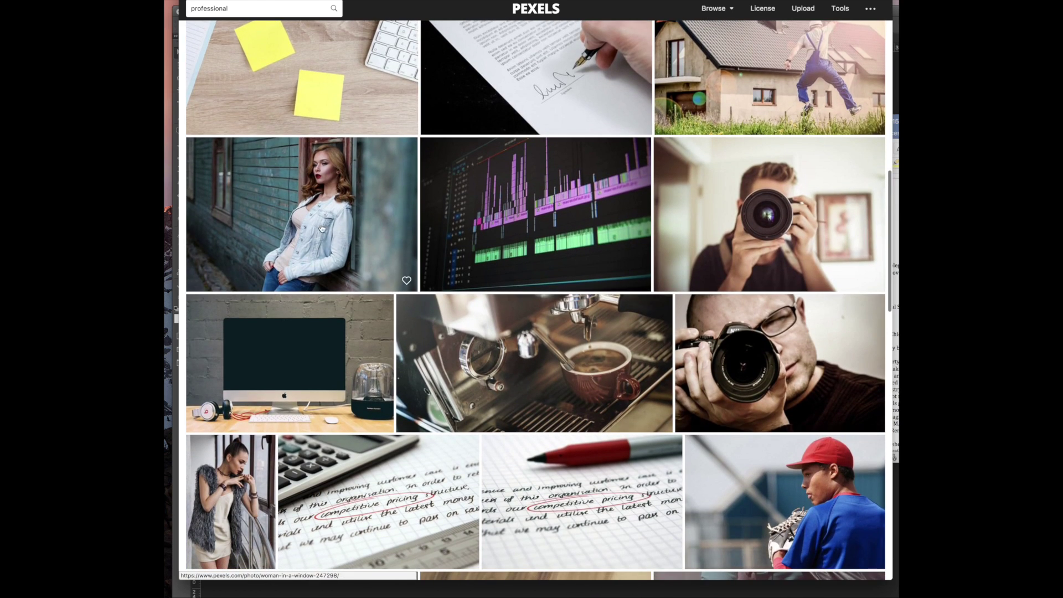
scroll(590, 221, down, 14)
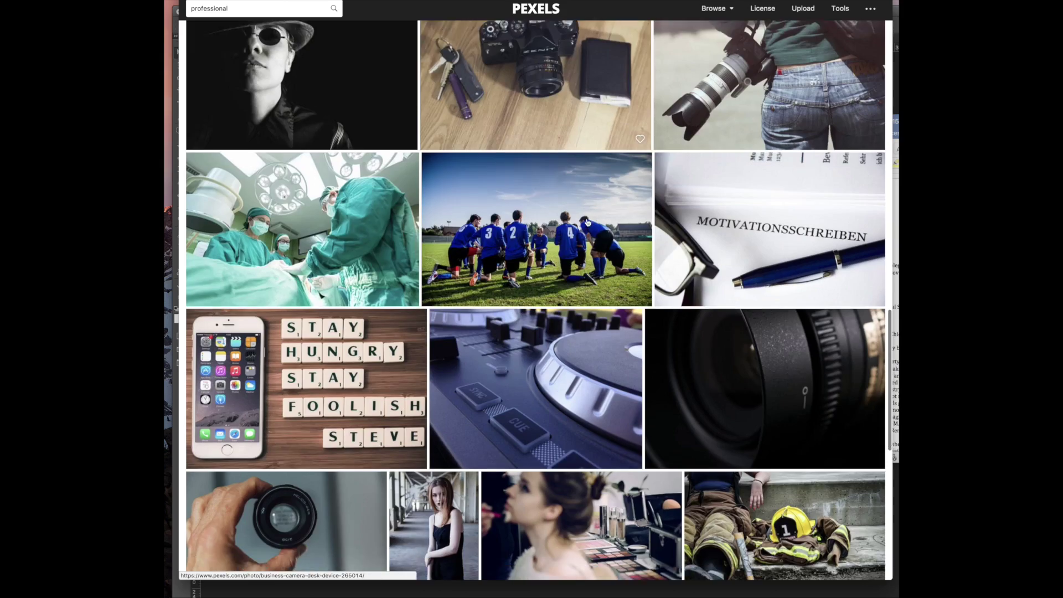
scroll(588, 222, down, 15)
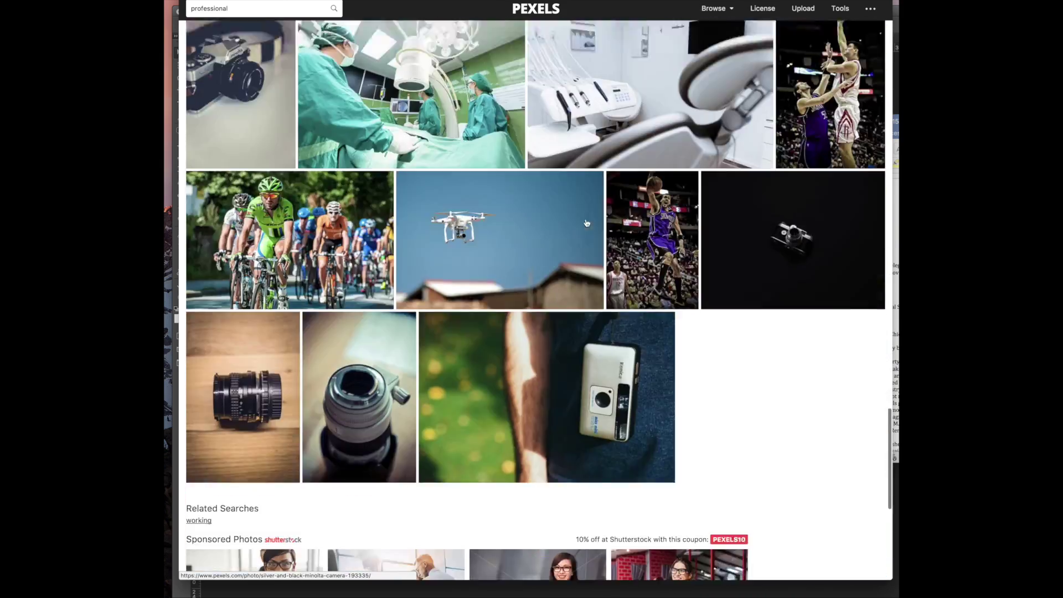
scroll(586, 223, down, 1)
scroll(586, 224, up, 20)
Search Pexels for 'office' and browse the Office Images results
double_click(245, 14)
text(office)
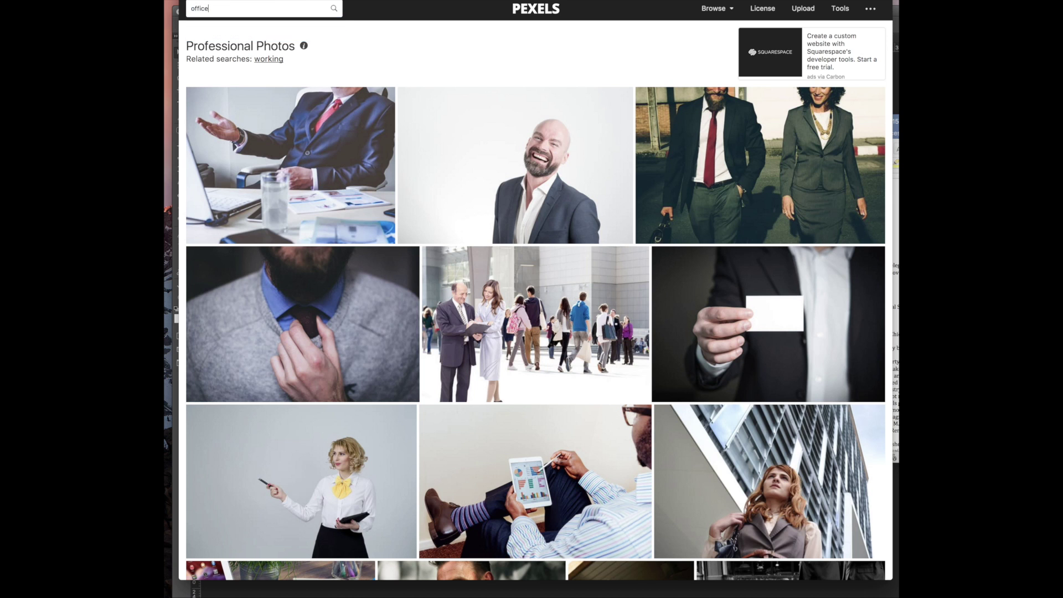
key(Return)
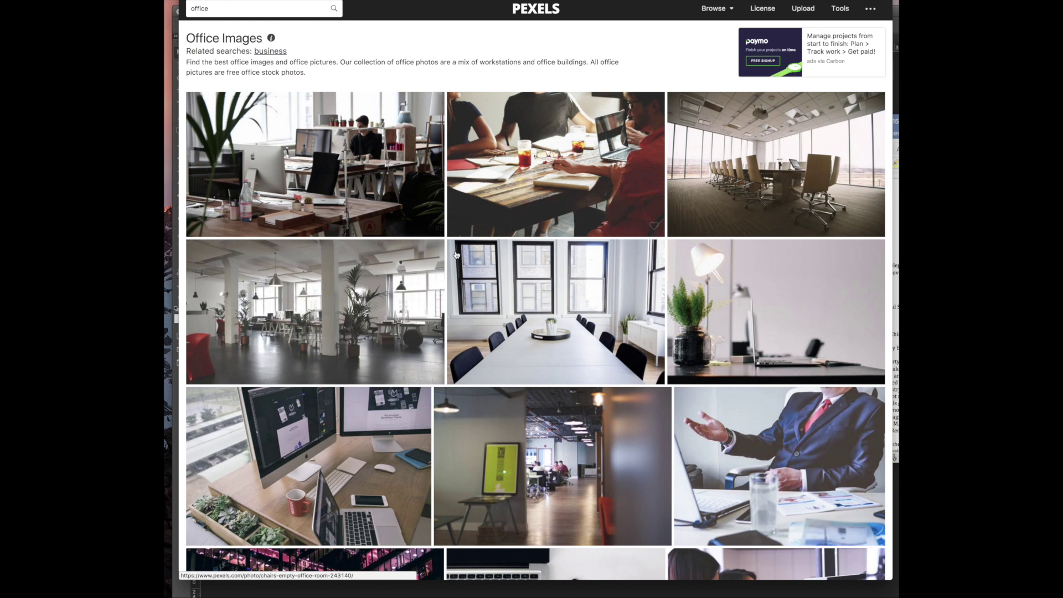
scroll(457, 256, down, 1)
scroll(457, 256, down, 15)
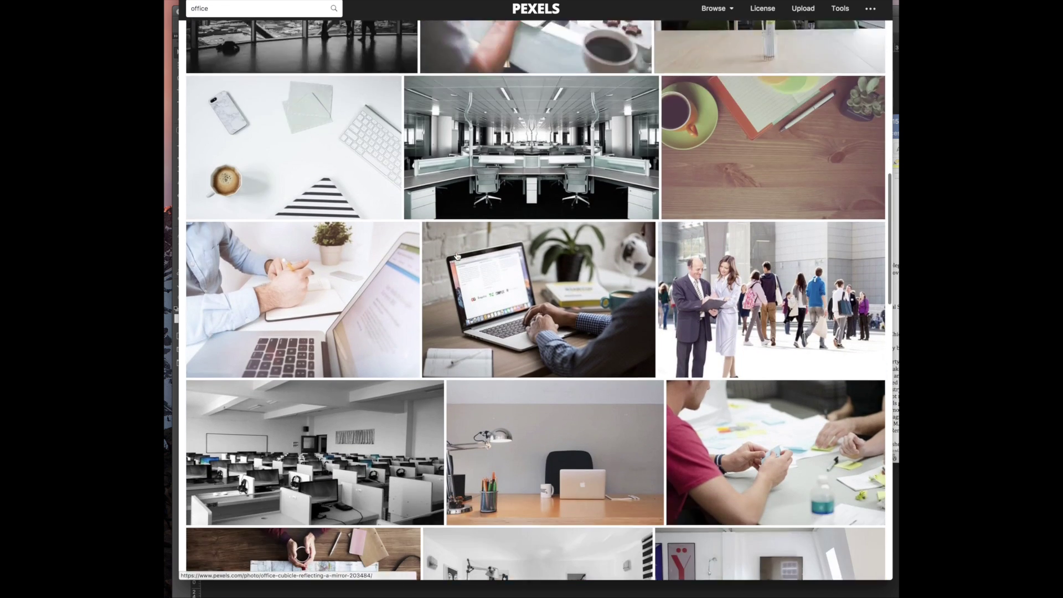
scroll(457, 256, down, 5)
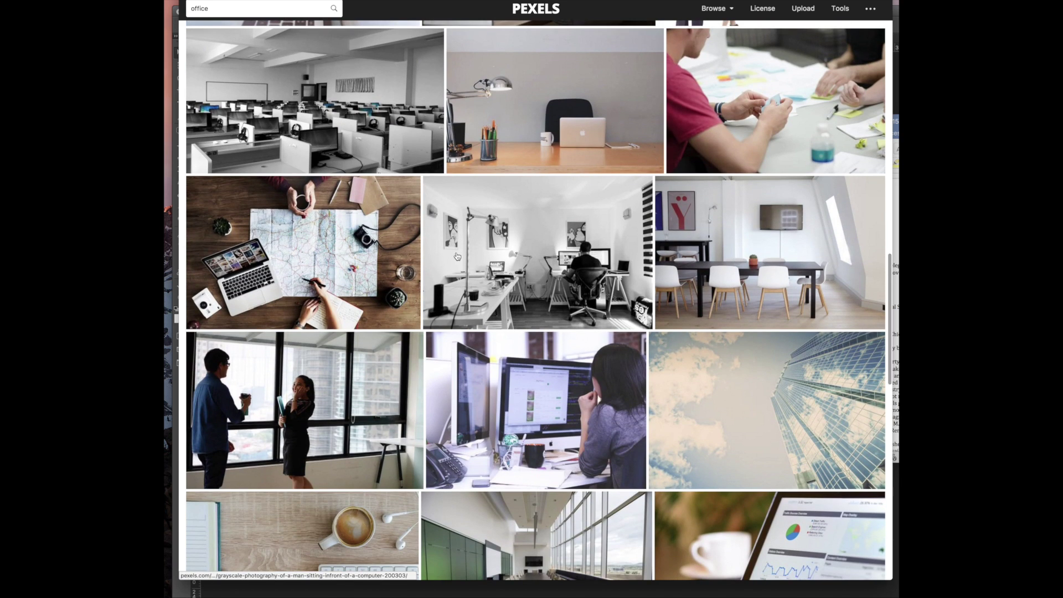
scroll(457, 256, down, 4)
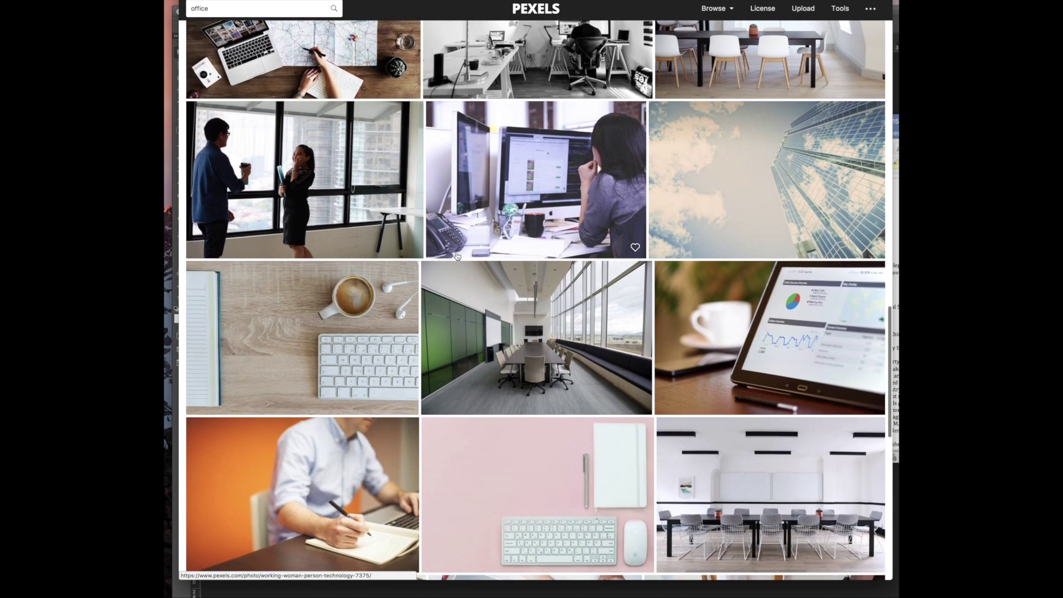
scroll(457, 255, up, 7)
scroll(457, 256, up, 4)
scroll(457, 255, down, 6)
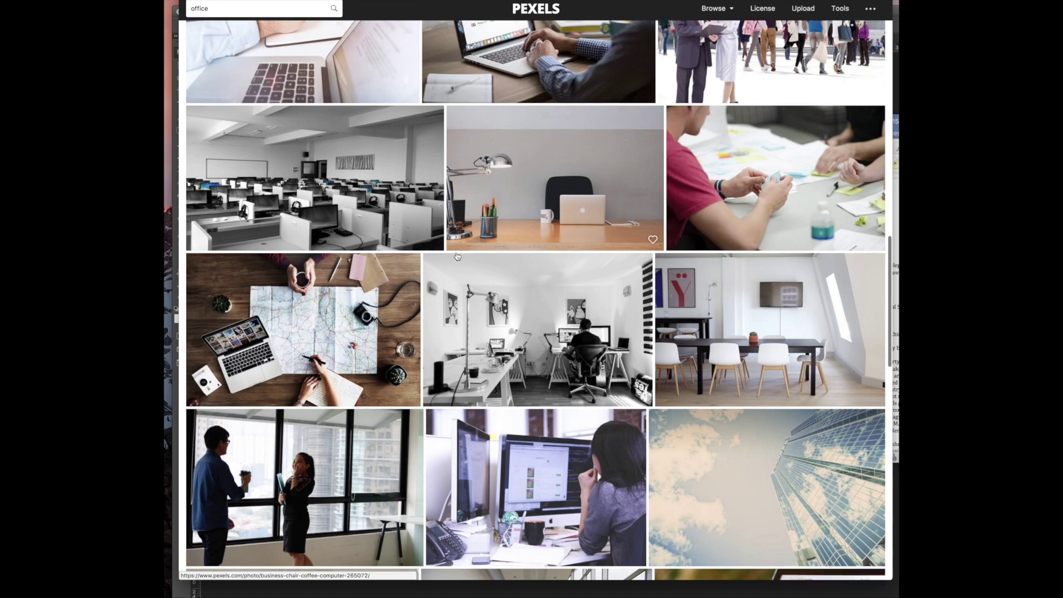
scroll(457, 256, up, 2)
scroll(457, 256, down, 12)
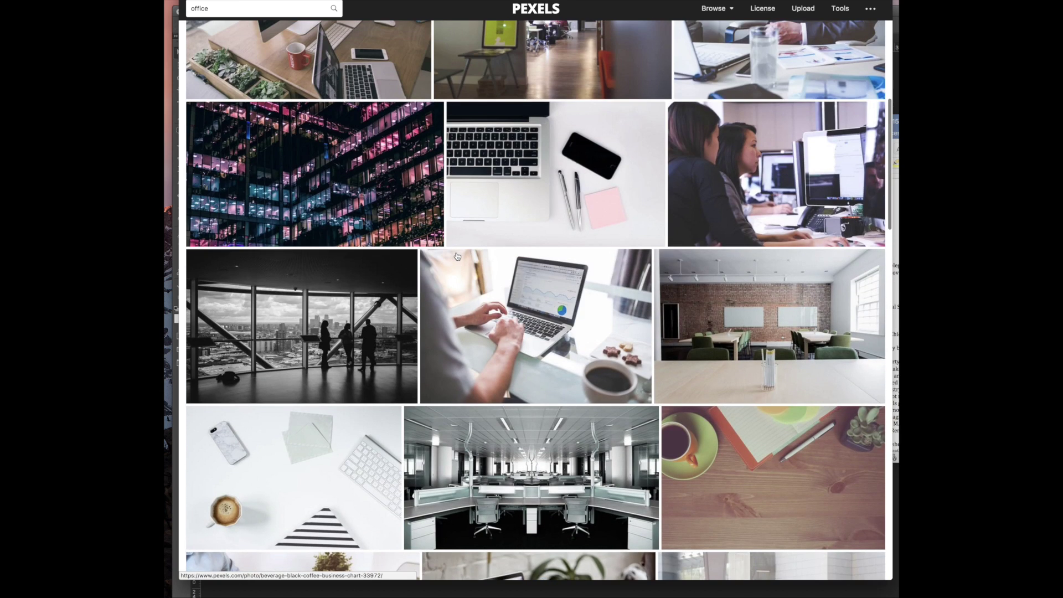
scroll(457, 256, up, 5)
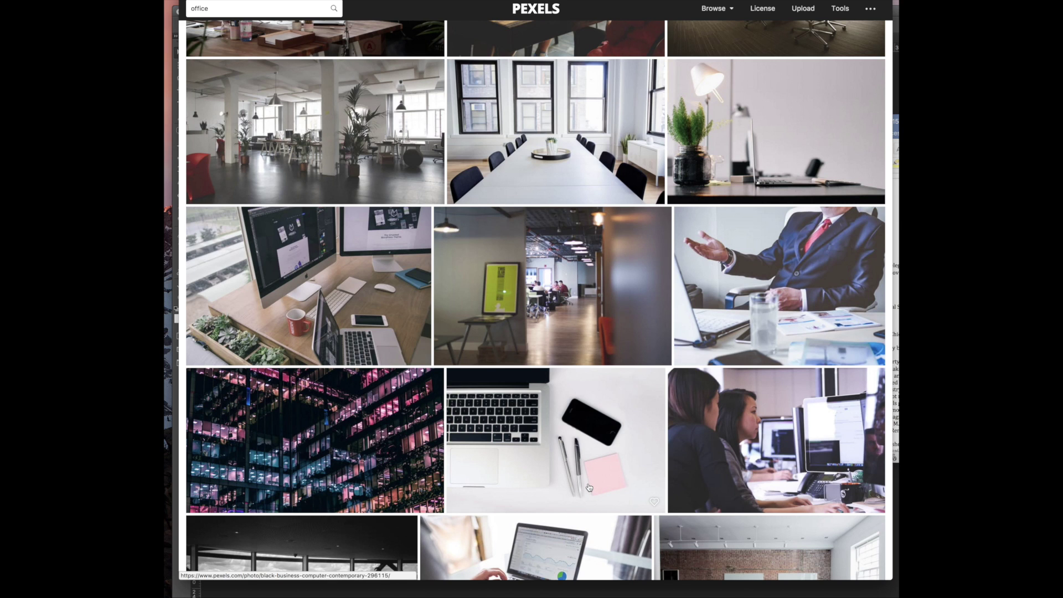
scroll(589, 487, up, 4)
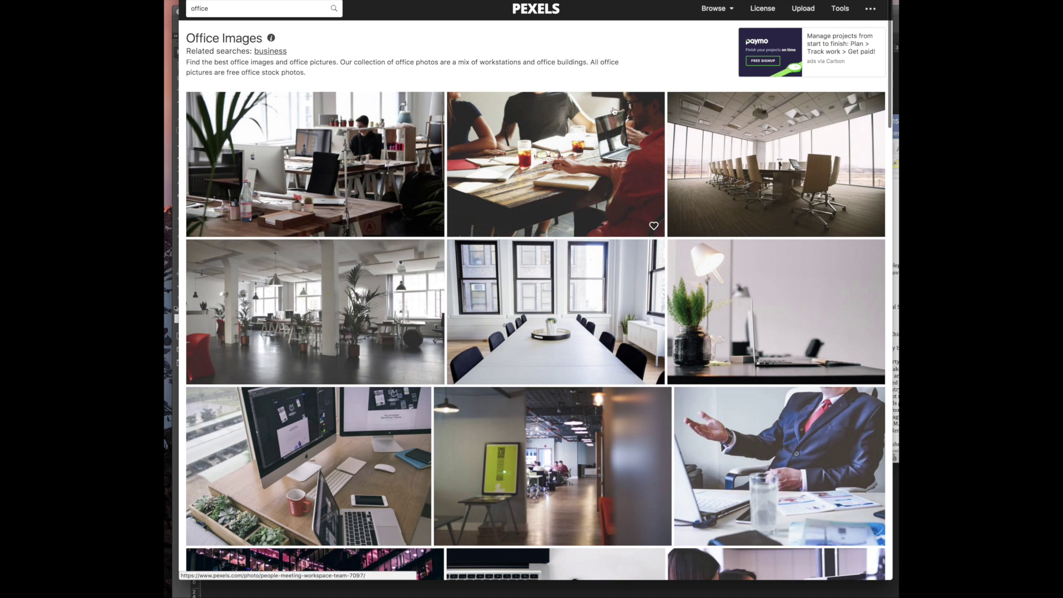
scroll(483, 99, down, 15)
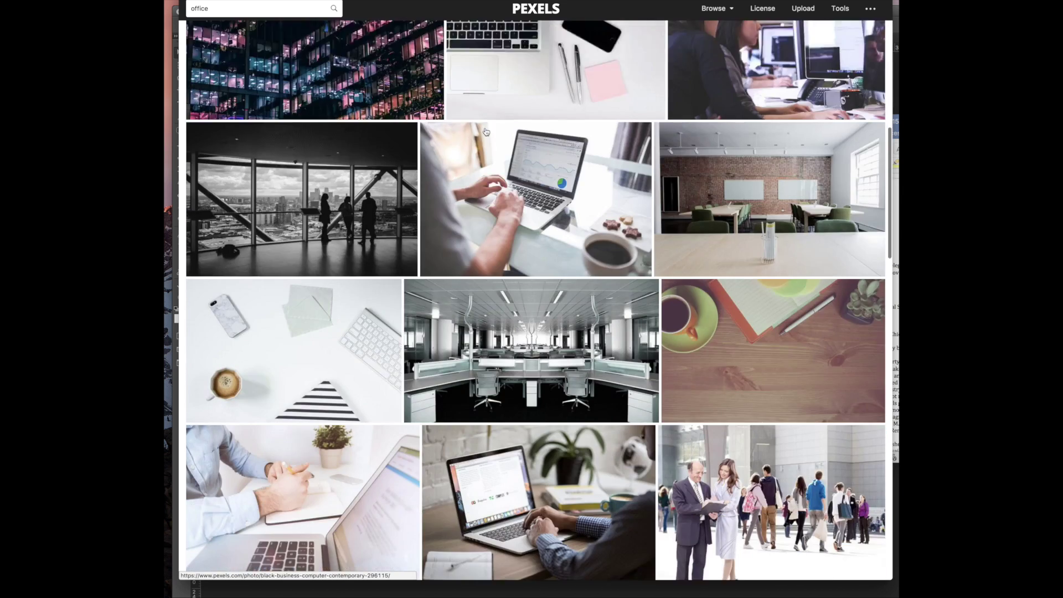
scroll(484, 132, down, 15)
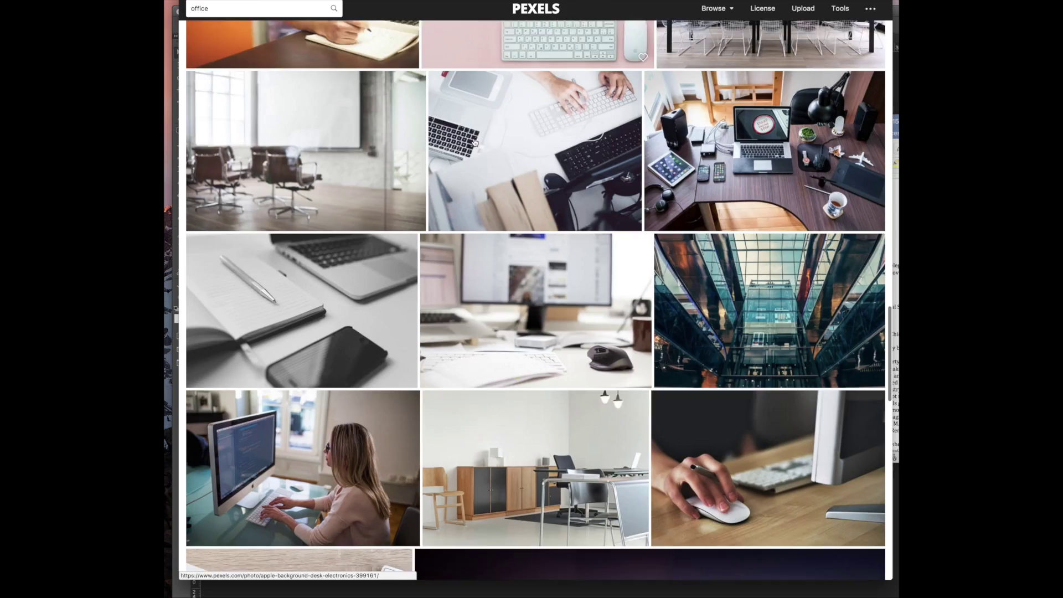
scroll(474, 143, down, 15)
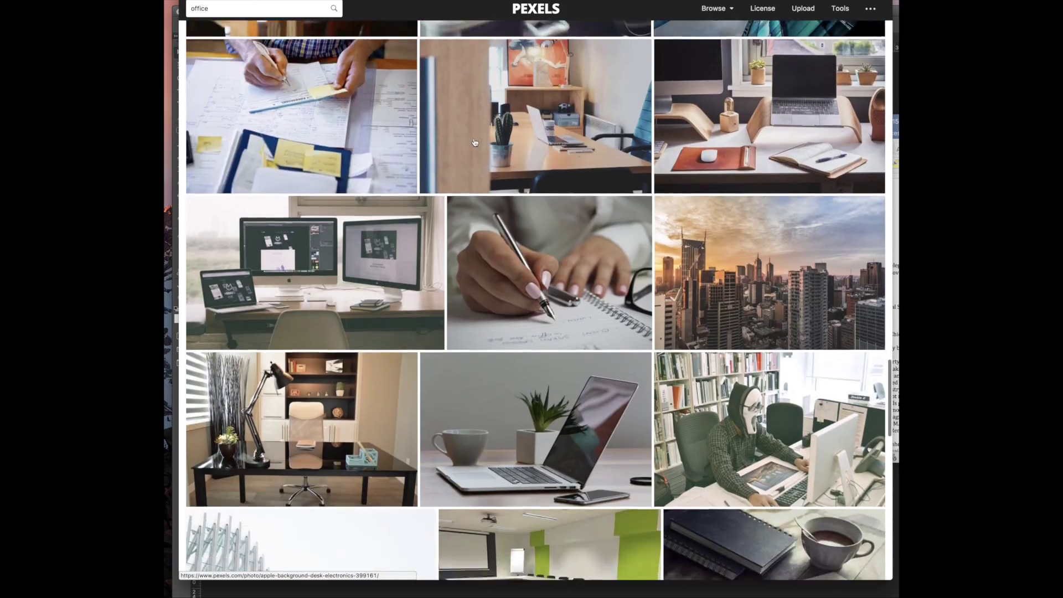
scroll(475, 143, down, 12)
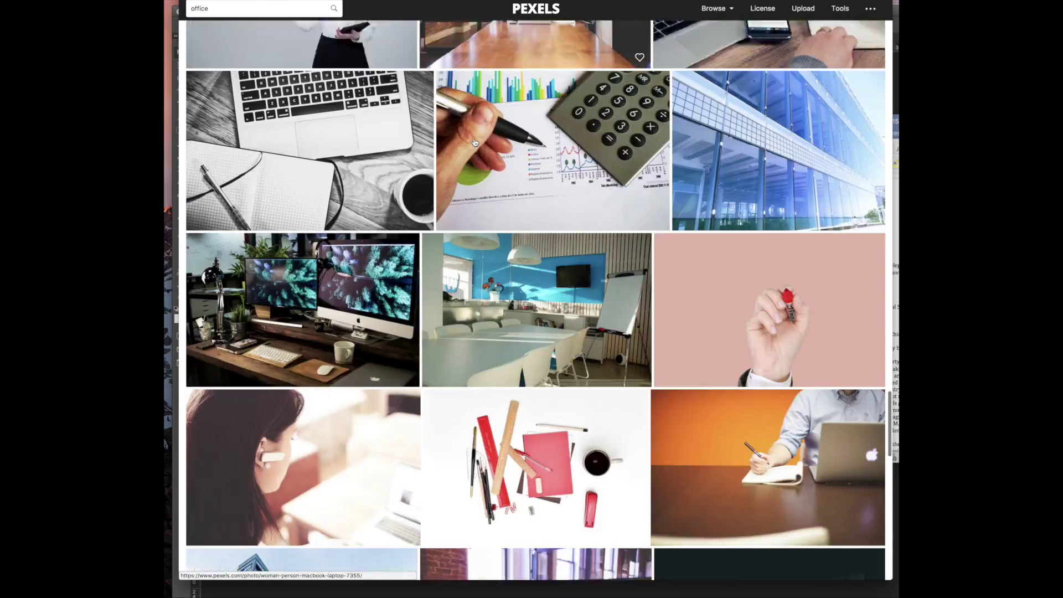
scroll(475, 143, up, 20)
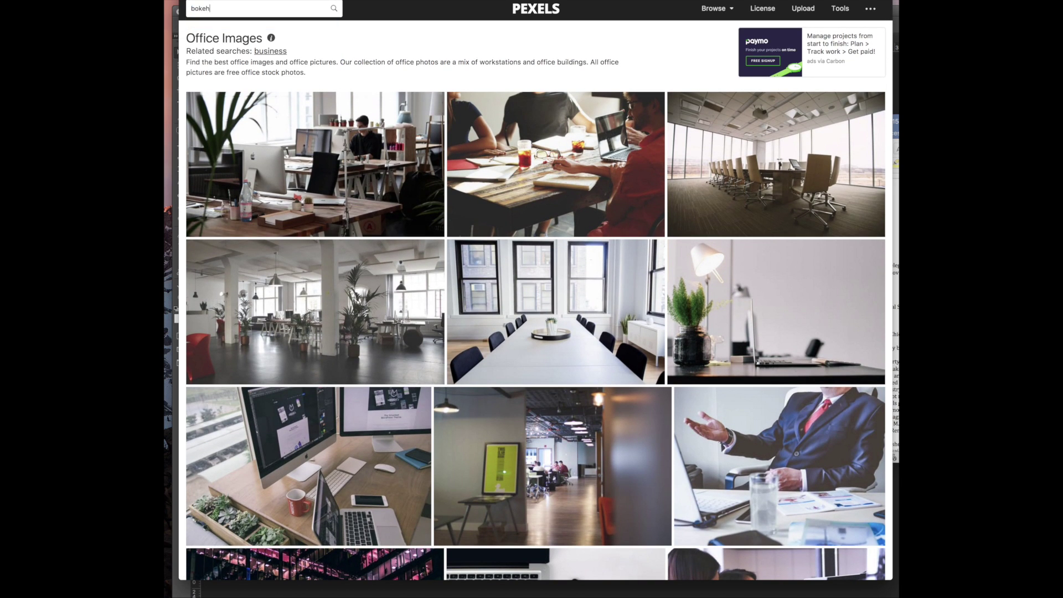
Search Pexels for 'bokeh' and skim the results
key(Return)
scroll(529, 359, down, 20)
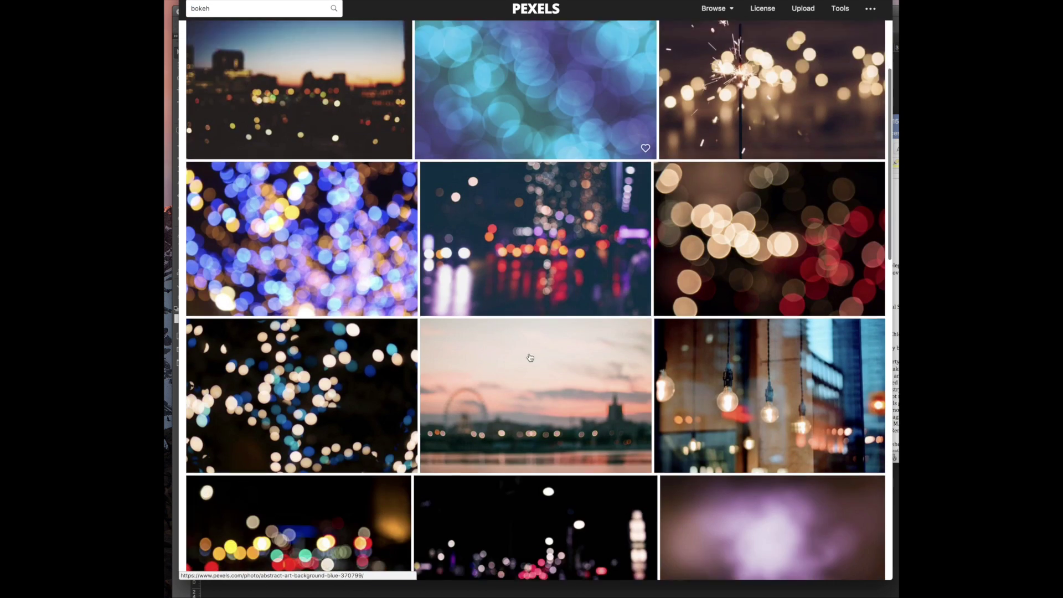
scroll(529, 357, down, 10)
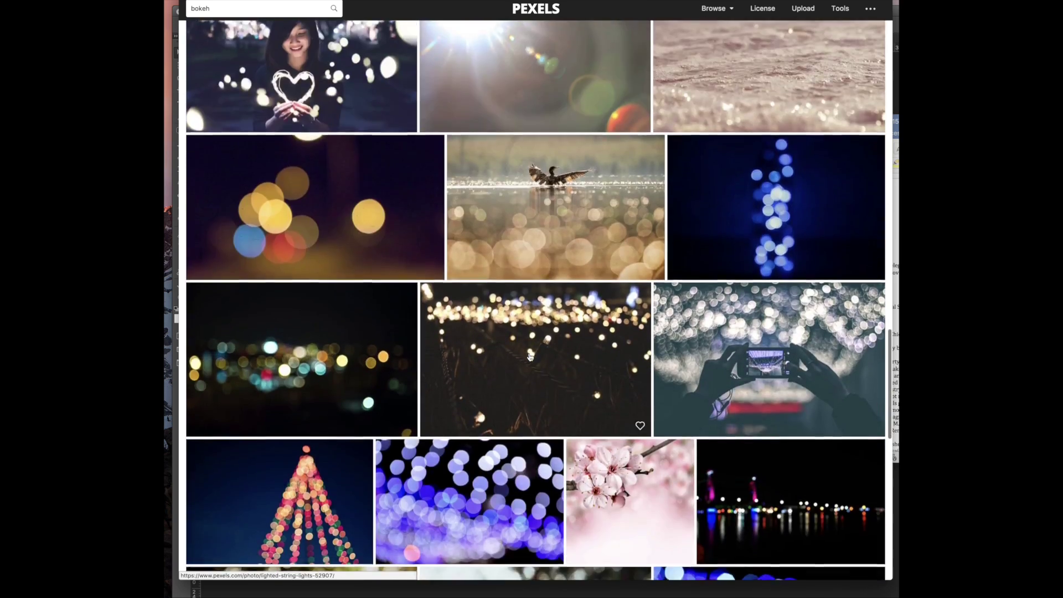
scroll(530, 357, down, 15)
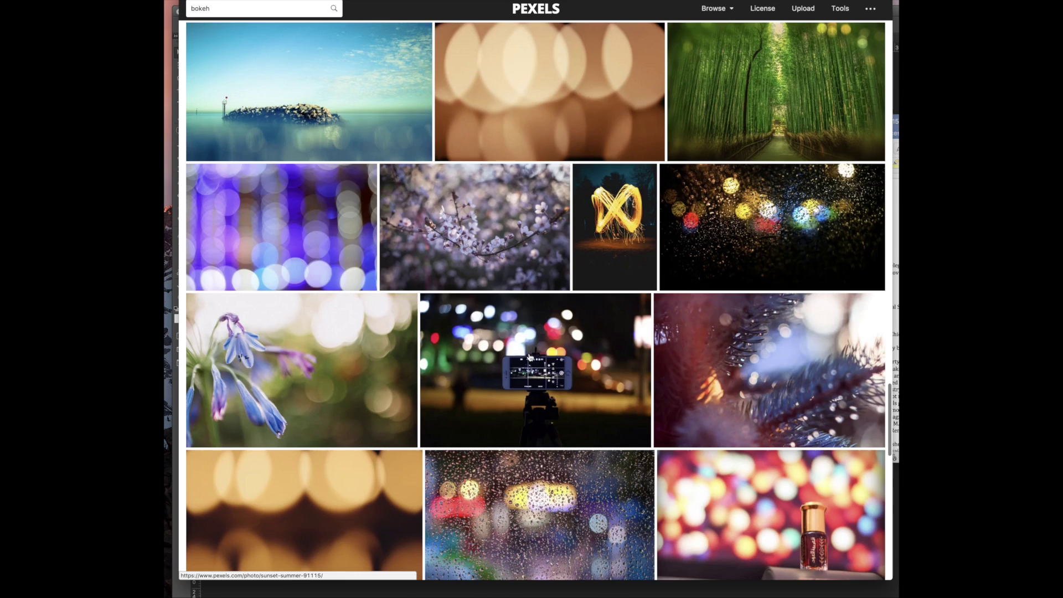
scroll(529, 357, up, 20)
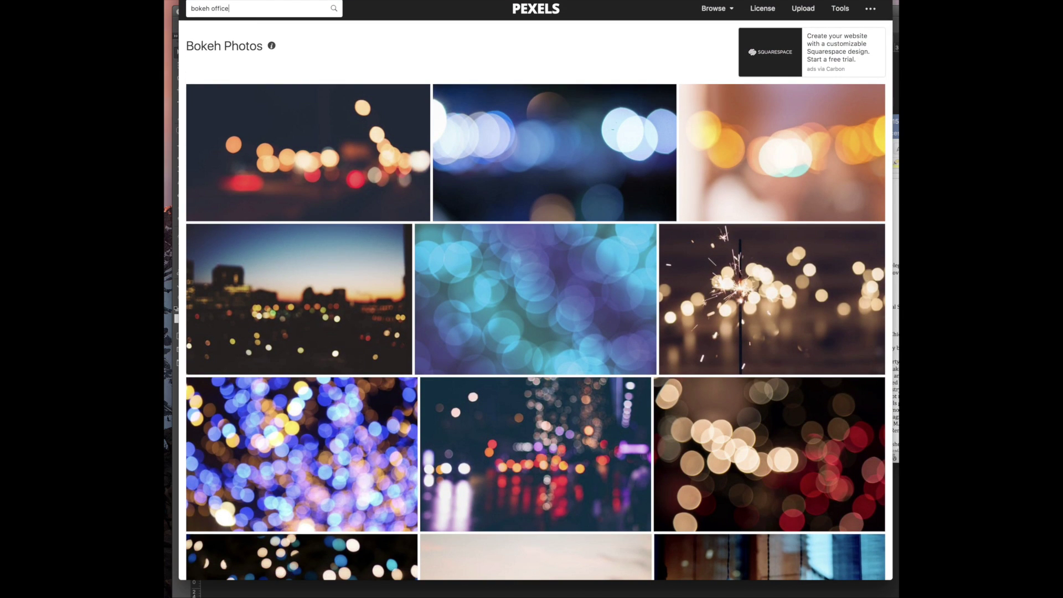
Search 'bokeh office', browse deep into the results, and open the woman-at-laptop photo
key(Return)
scroll(556, 211, down, 2)
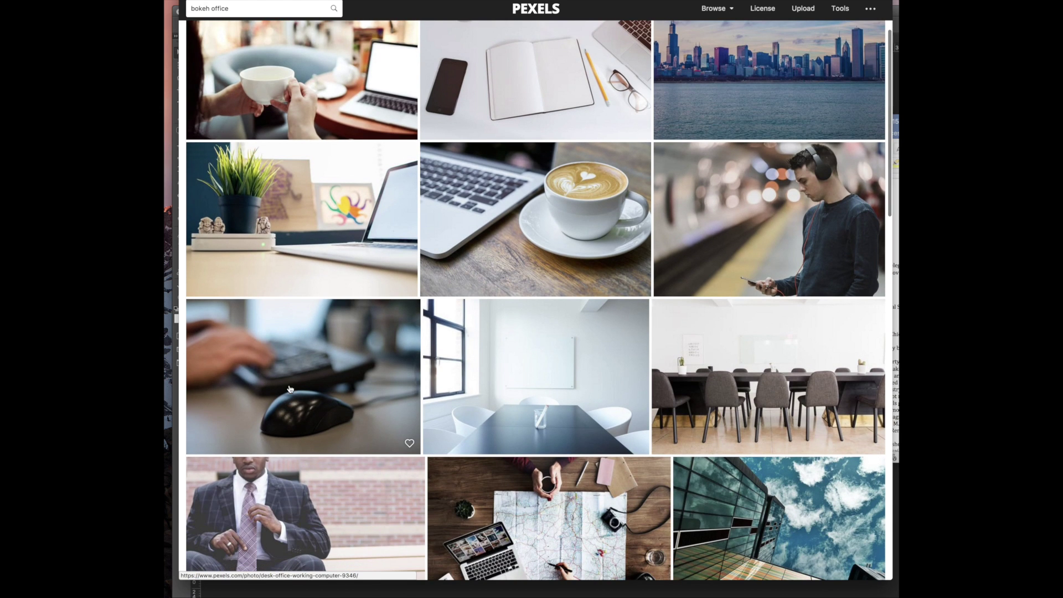
scroll(267, 353, down, 4)
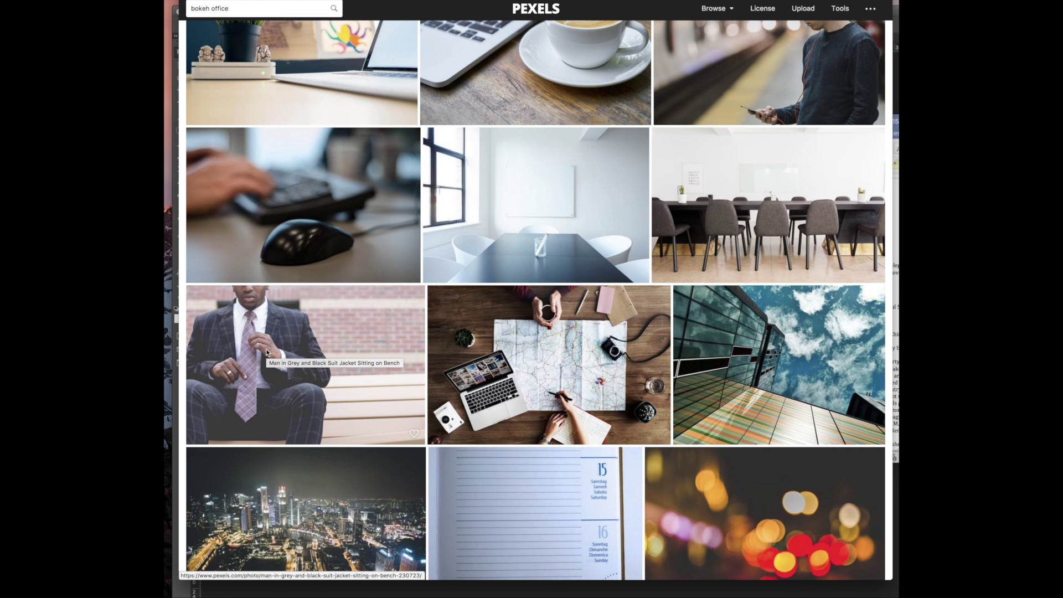
scroll(267, 353, down, 4)
scroll(266, 353, down, 3)
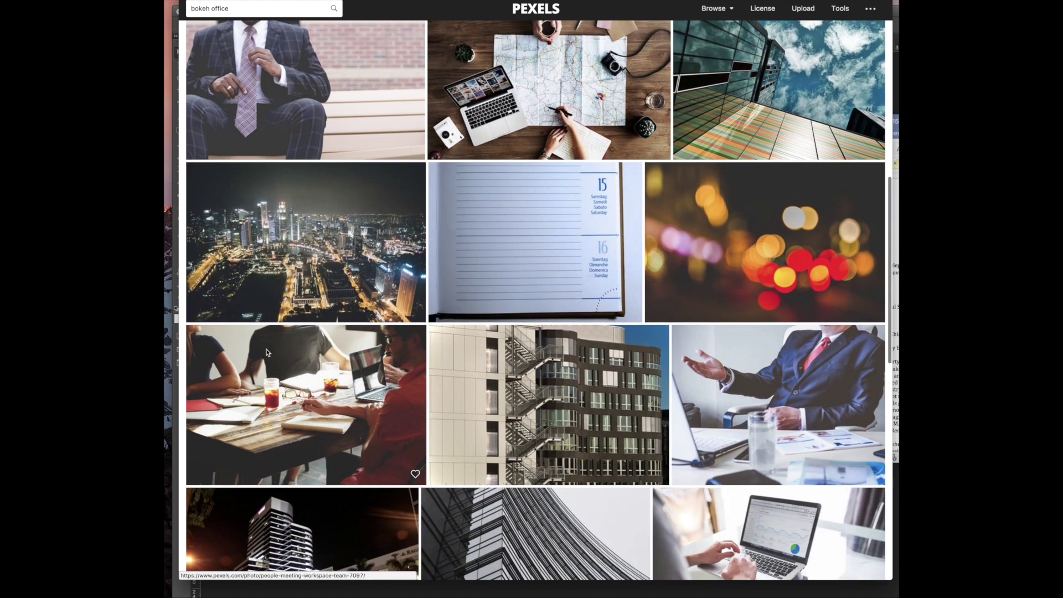
scroll(267, 353, down, 10)
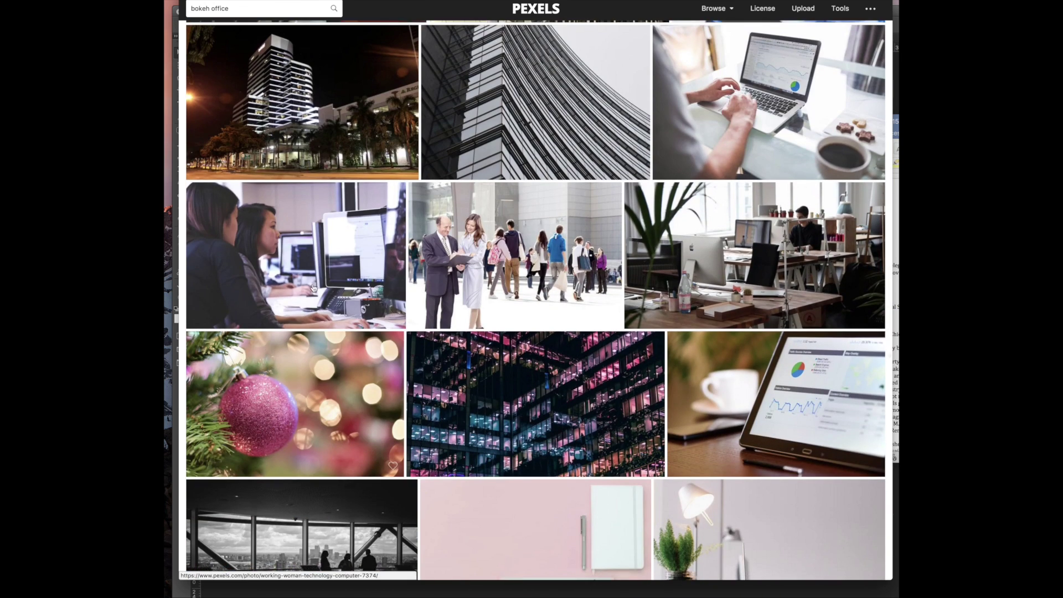
scroll(359, 295, down, 11)
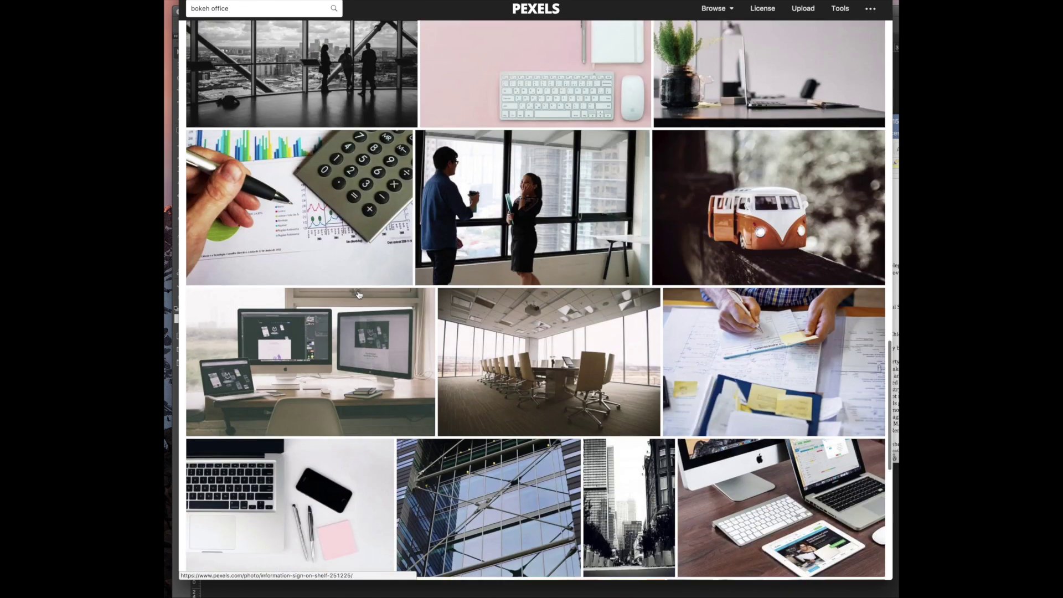
scroll(359, 295, down, 5)
scroll(358, 294, down, 5)
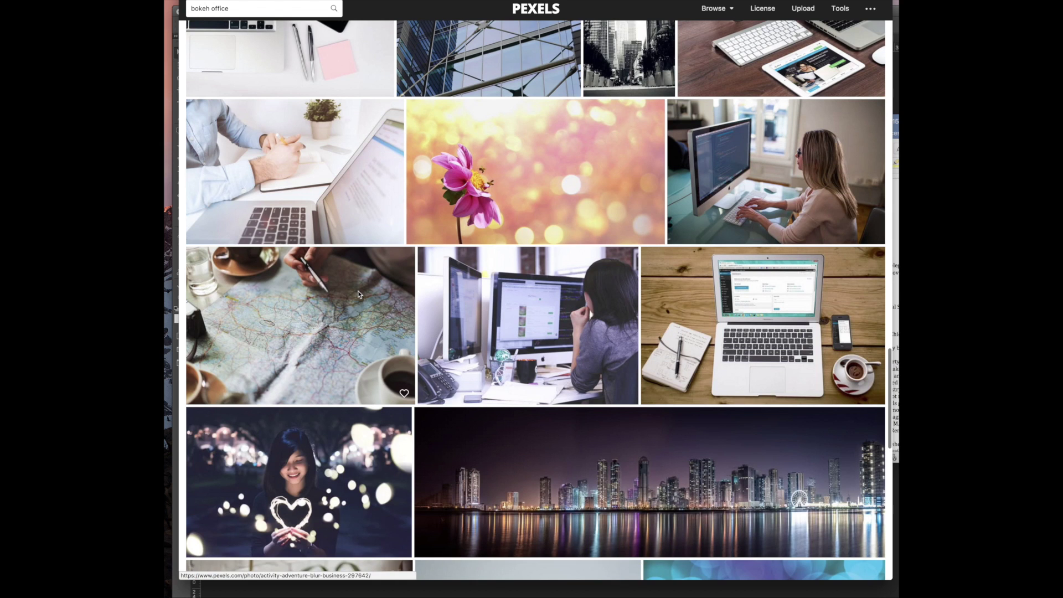
scroll(358, 294, down, 17)
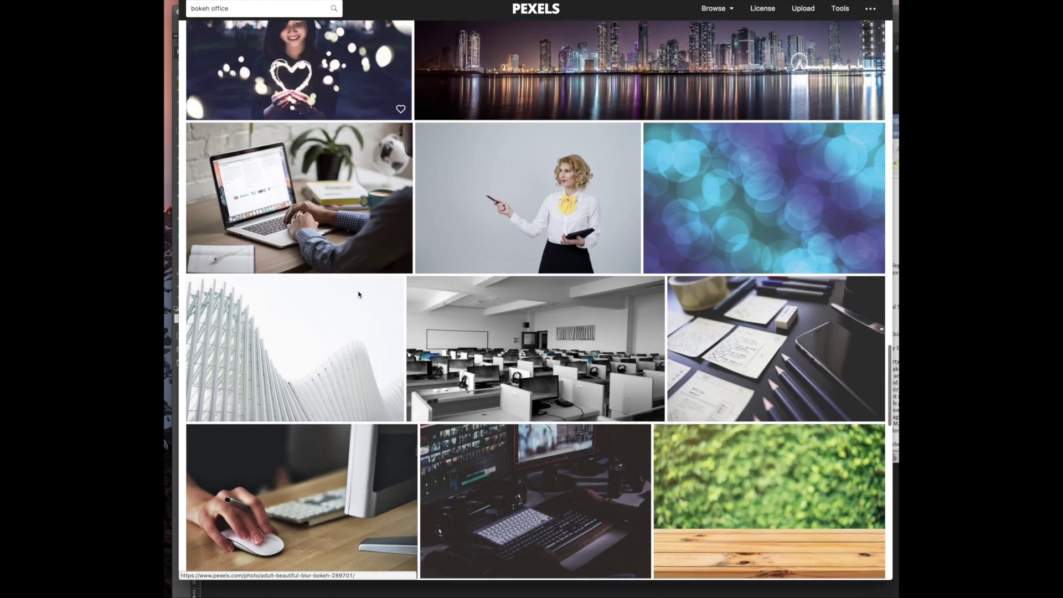
scroll(358, 293, down, 4)
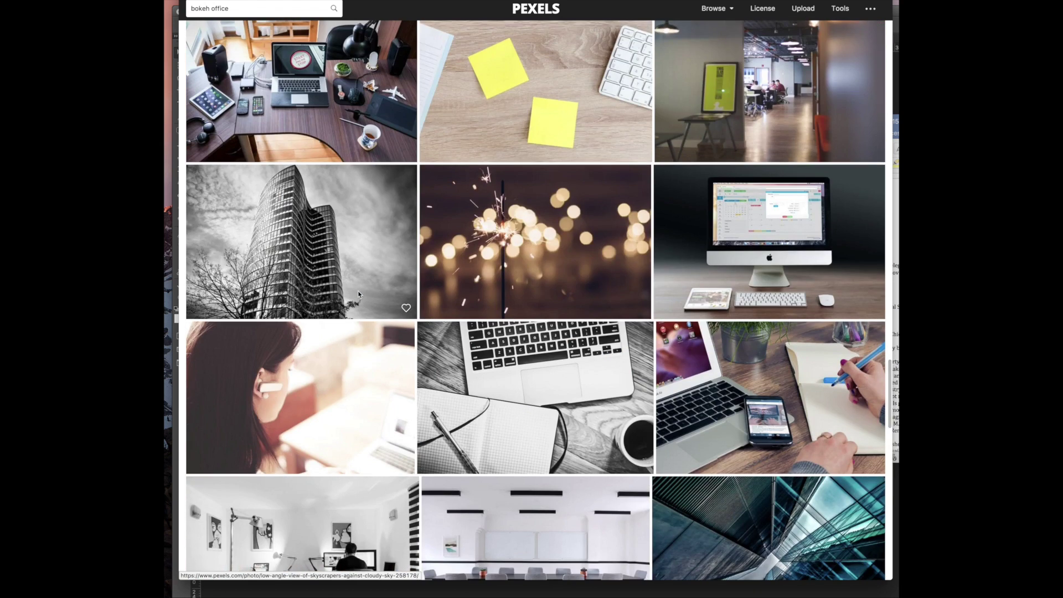
scroll(357, 294, down, 4)
scroll(357, 294, down, 11)
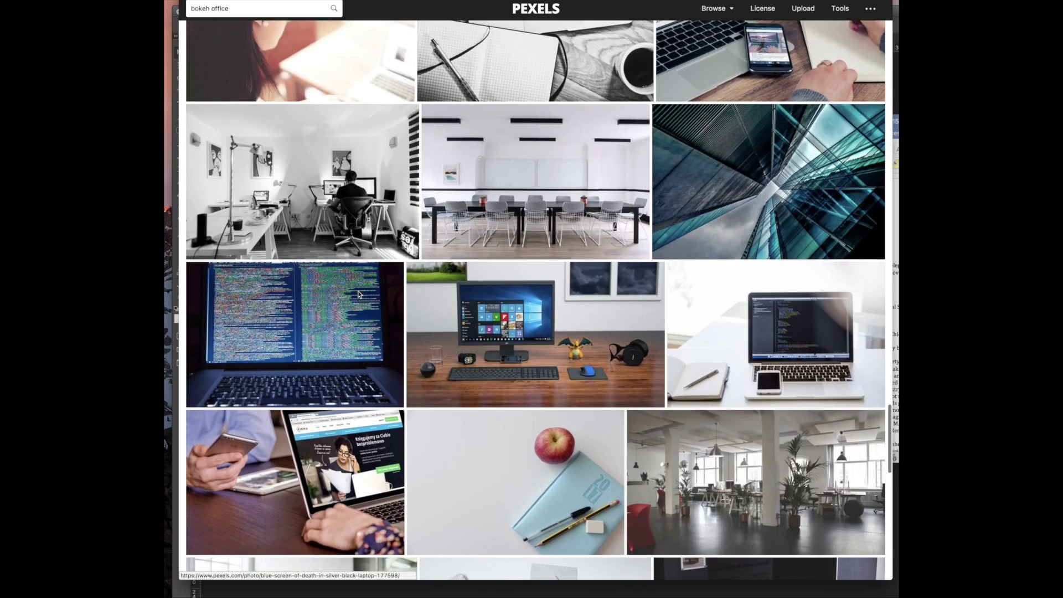
scroll(358, 294, down, 17)
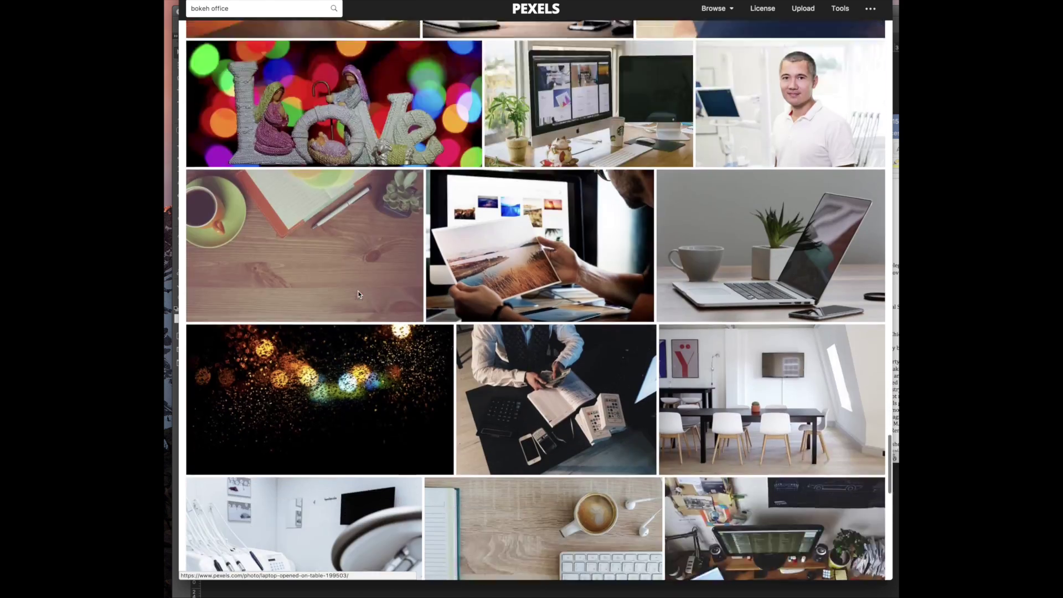
scroll(357, 294, down, 9)
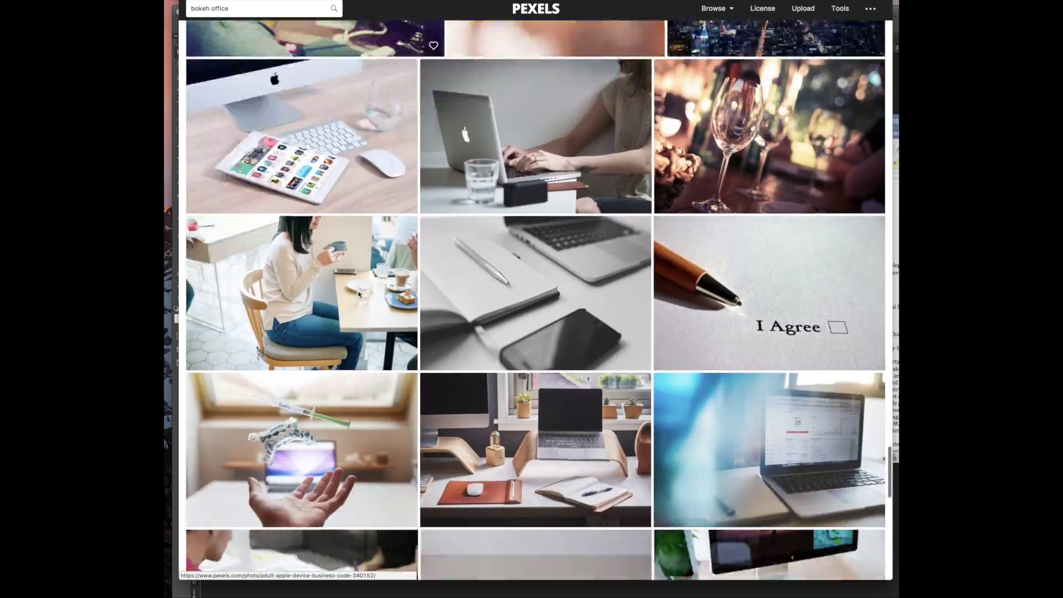
scroll(506, 183, up, 4)
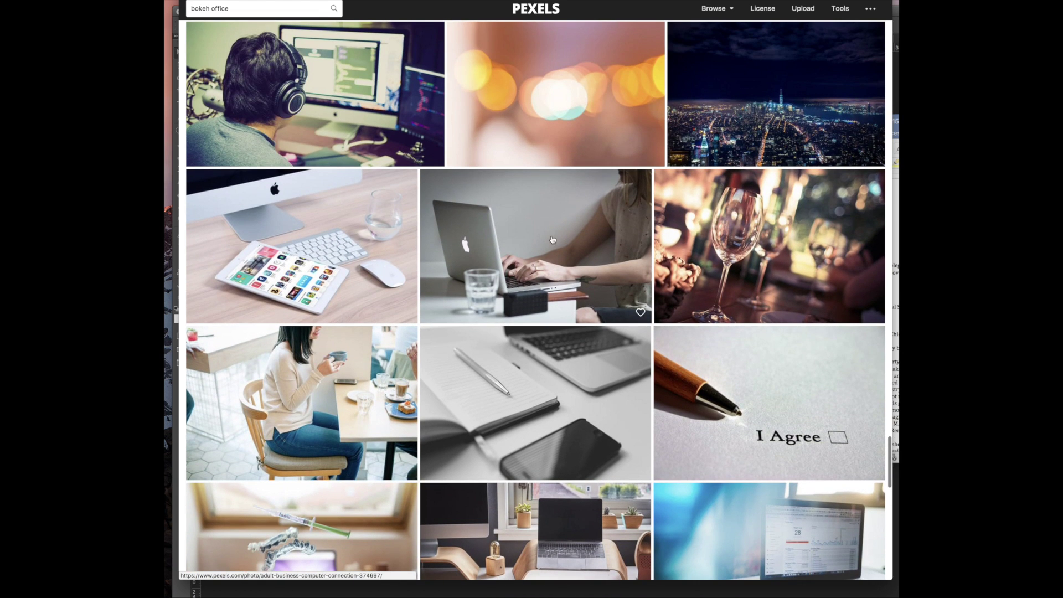
click(390, 261)
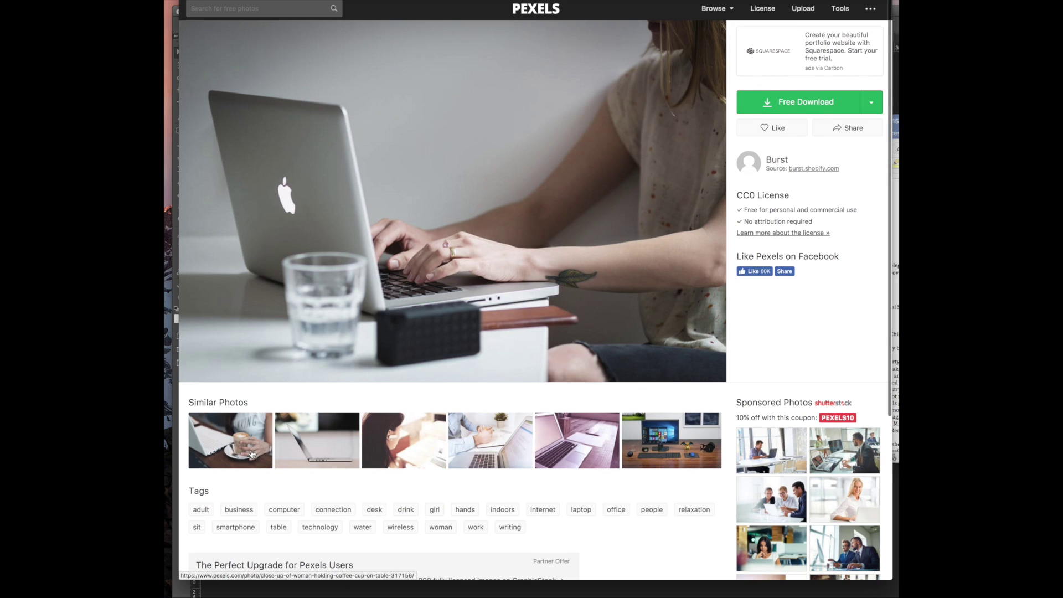
Open the similar coffee-cup photo, copy its link address, and switch to Photoshop
click(230, 443)
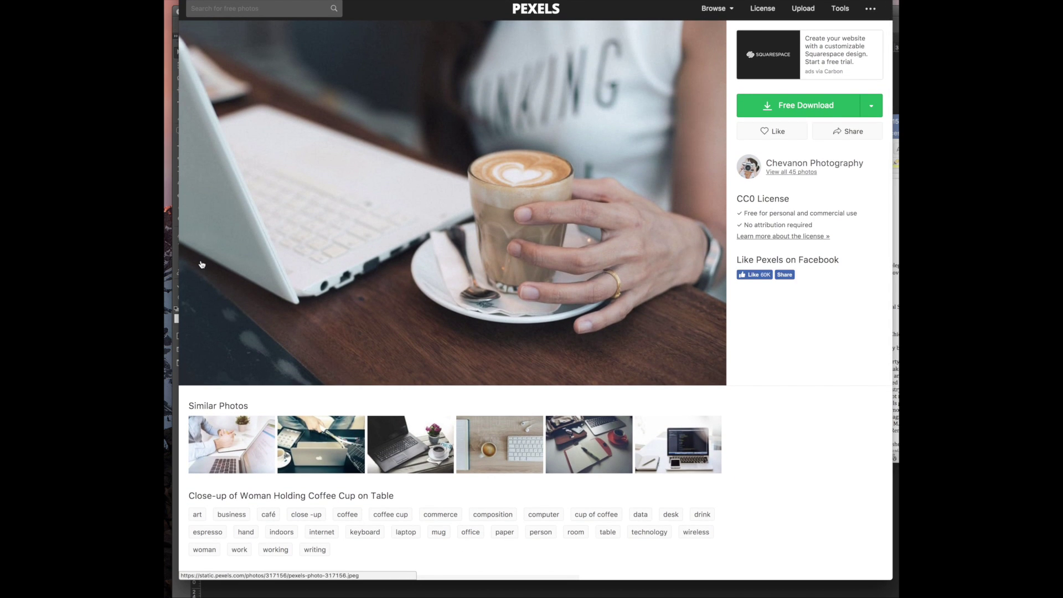
right_click(426, 104)
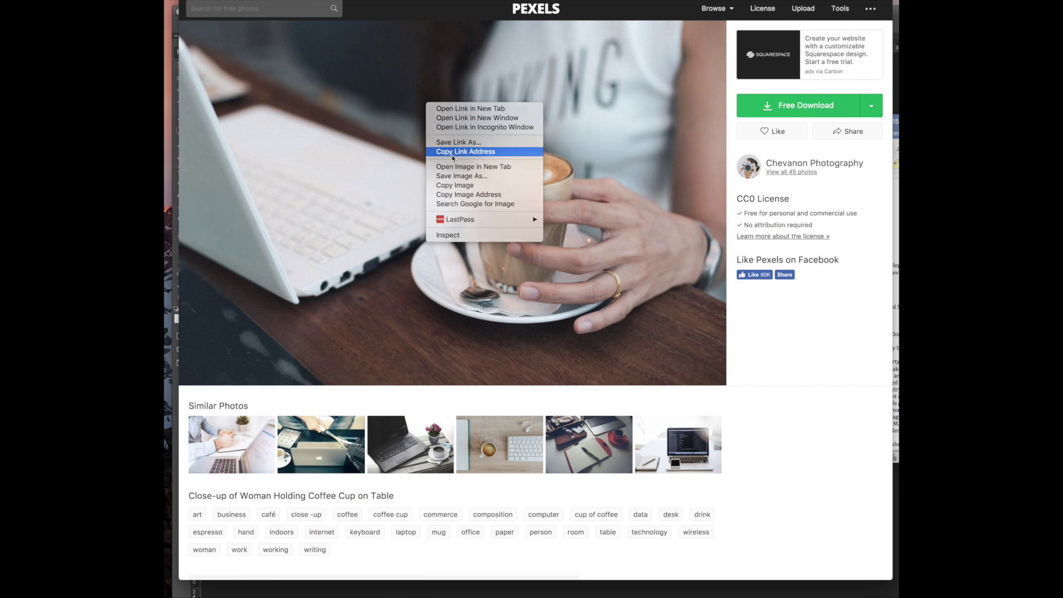
click(452, 152)
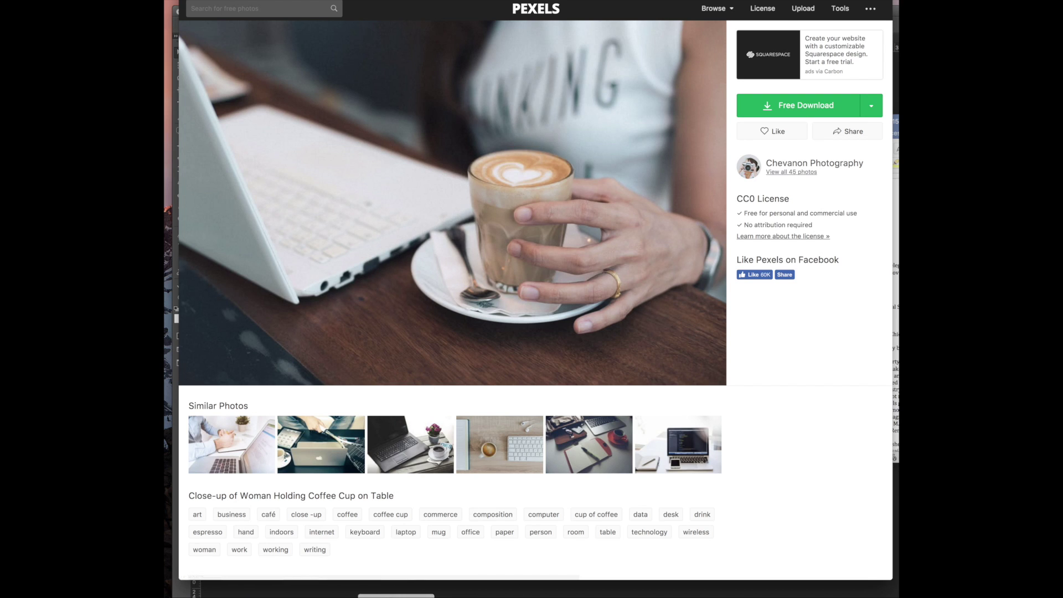
click(429, 596)
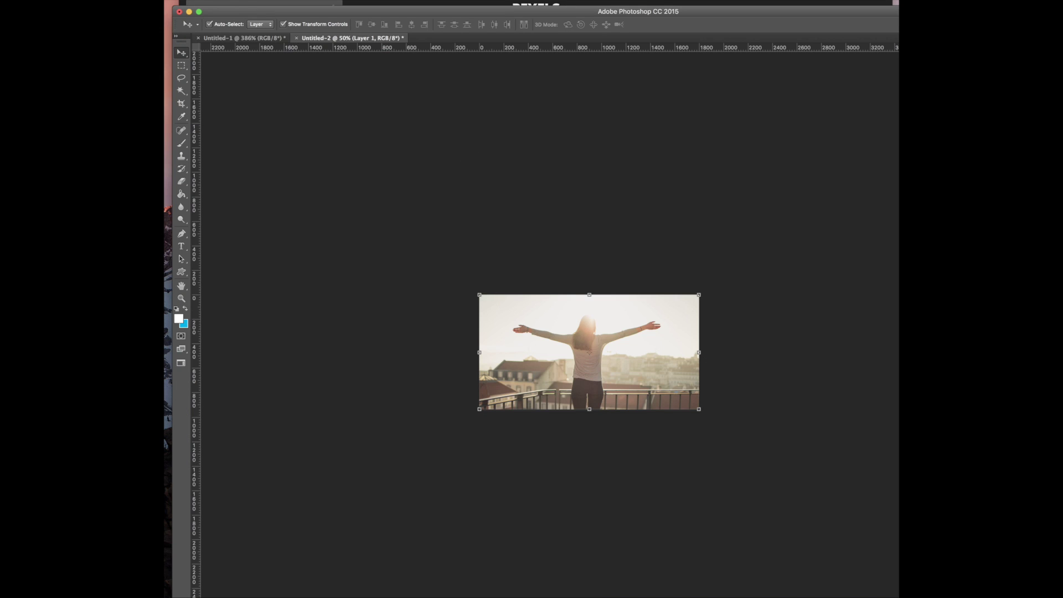
Create a new blank Photoshop document, Untitled-3
click(165, 1)
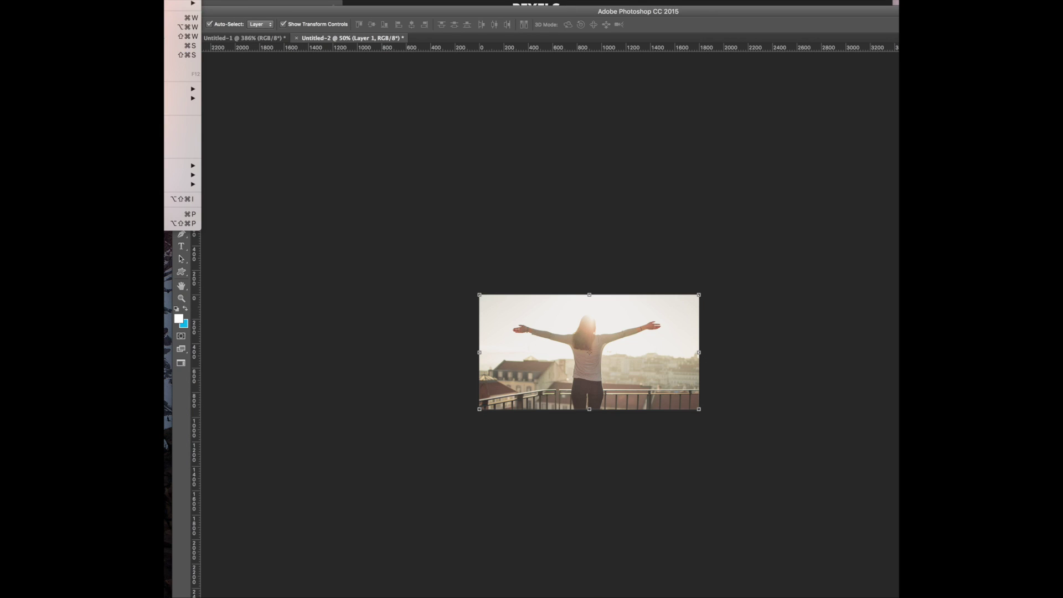
key(super+n)
click(402, 39)
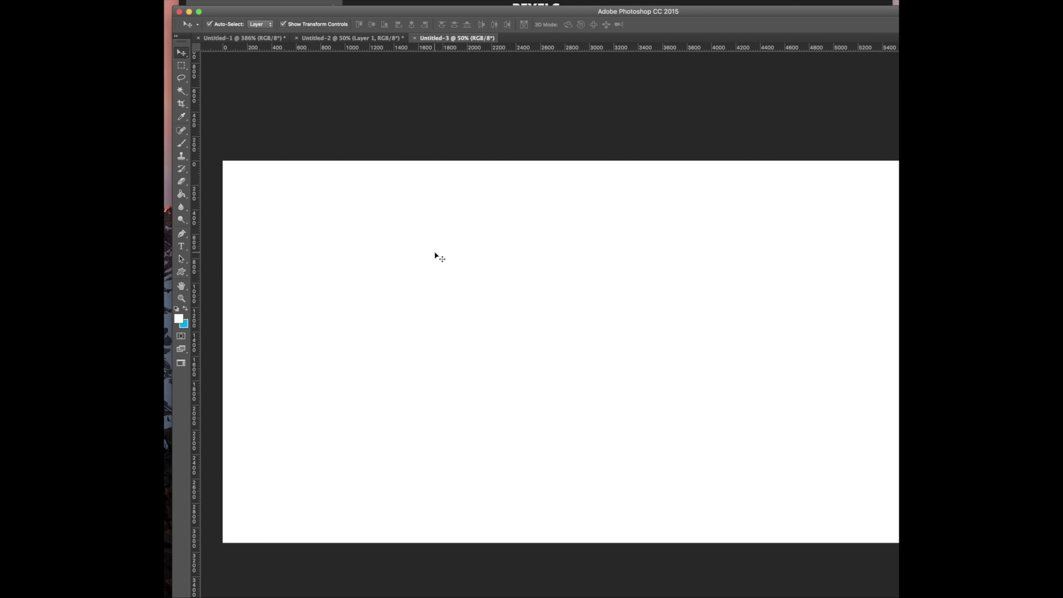
Copy the coffee-cup image from Pexels and paste it into Untitled-3 as Layer 1
click(165, 1)
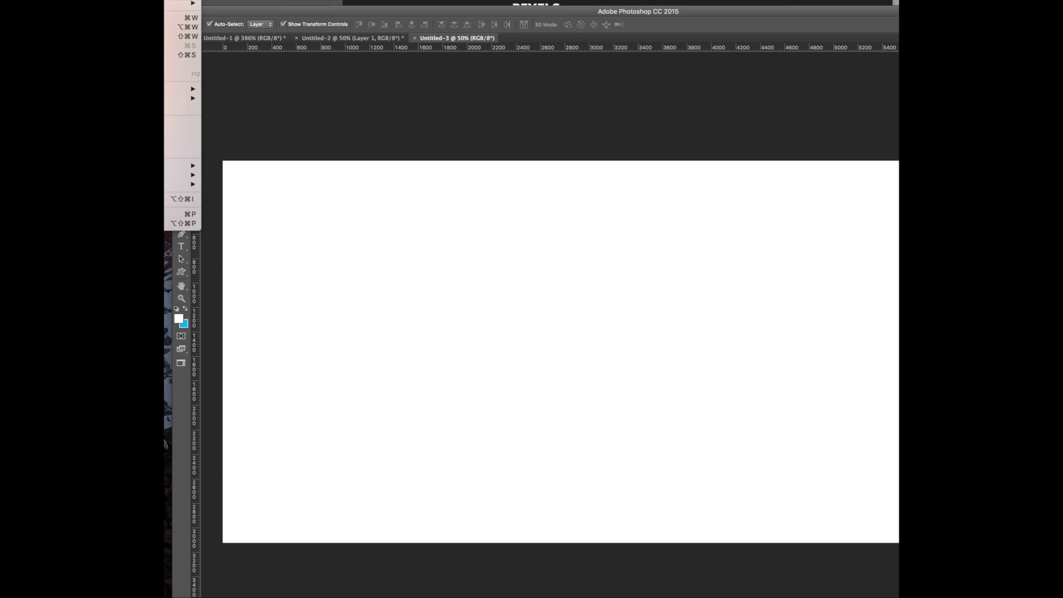
mouse_move(165, 1)
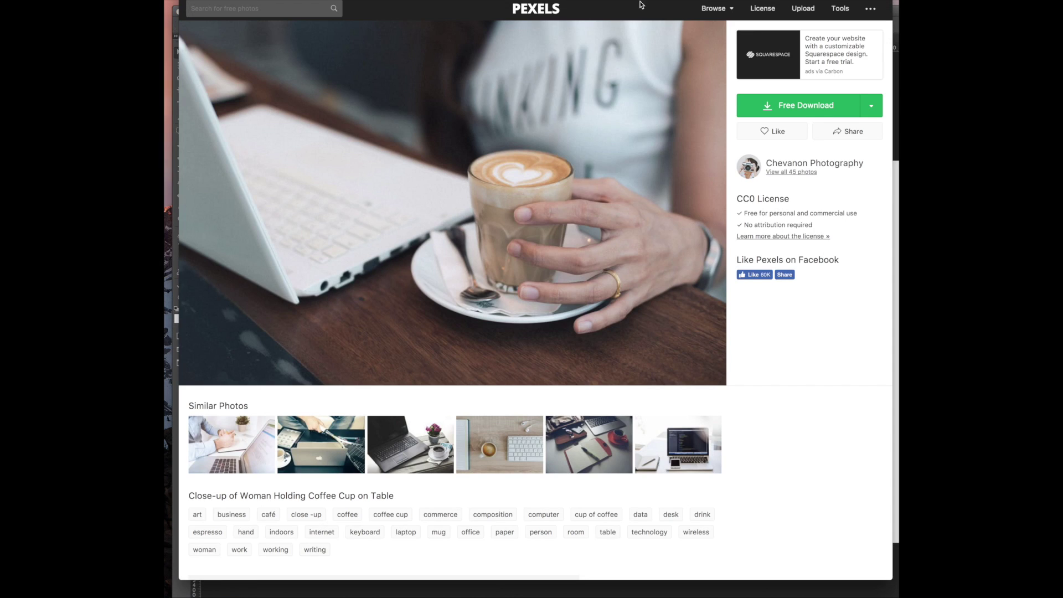
right_click(541, 126)
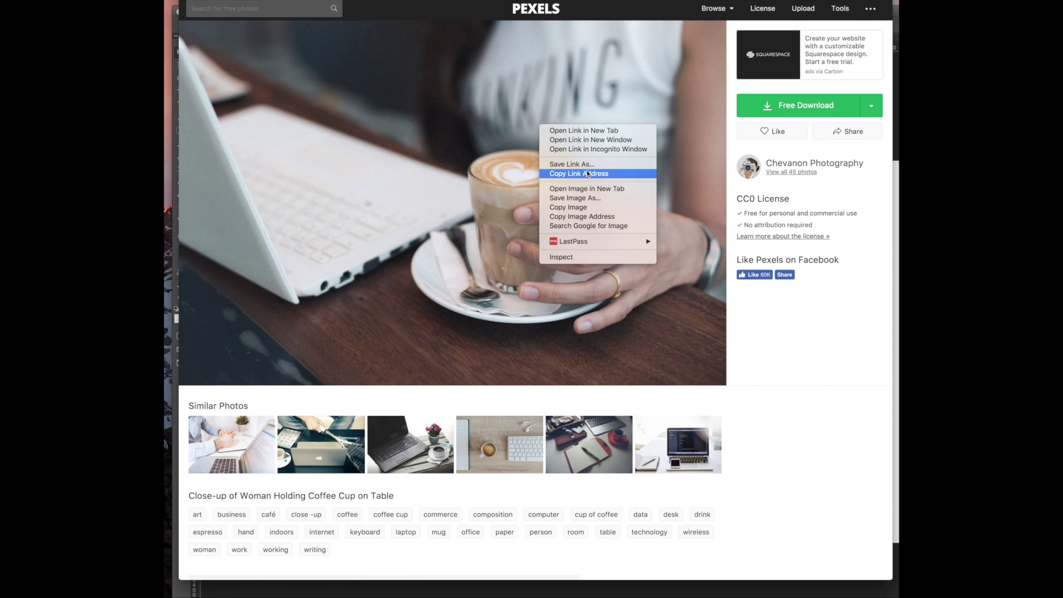
click(578, 207)
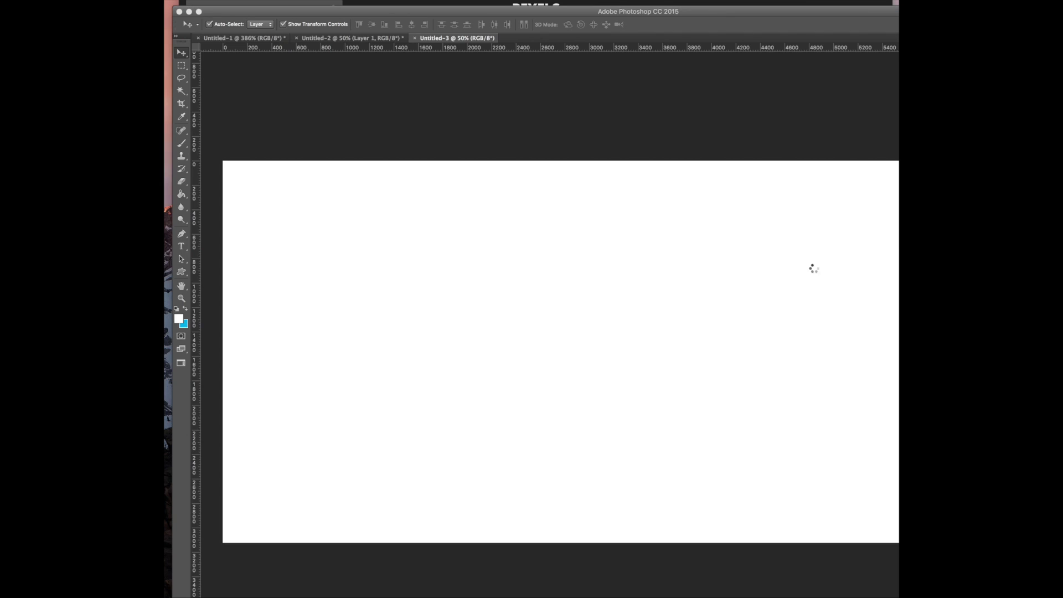
key(super+v)
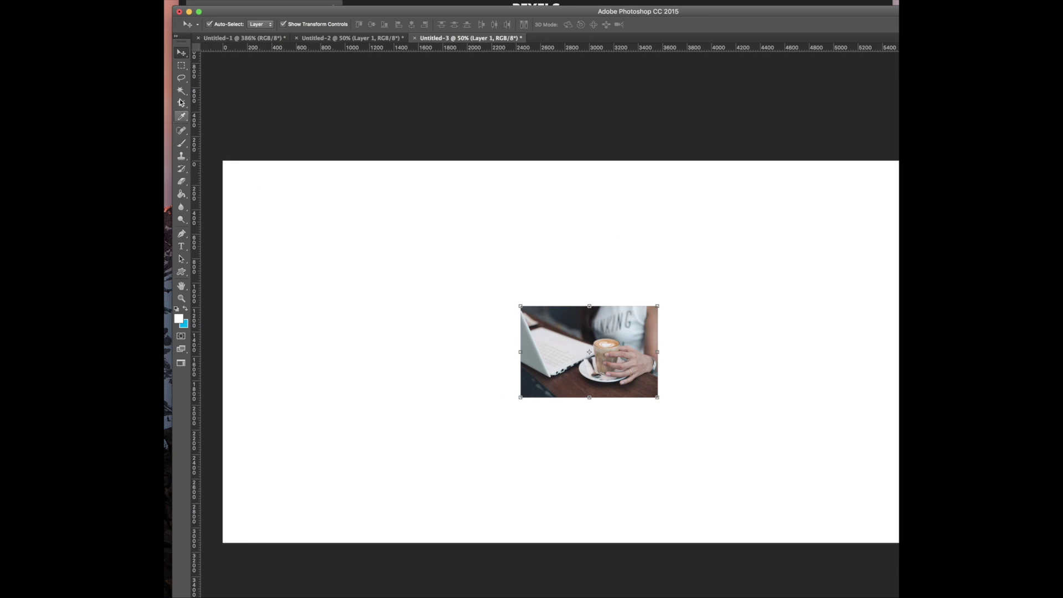
Crop the canvas to a 647 × 617 px selection of the coffee photo
click(181, 66)
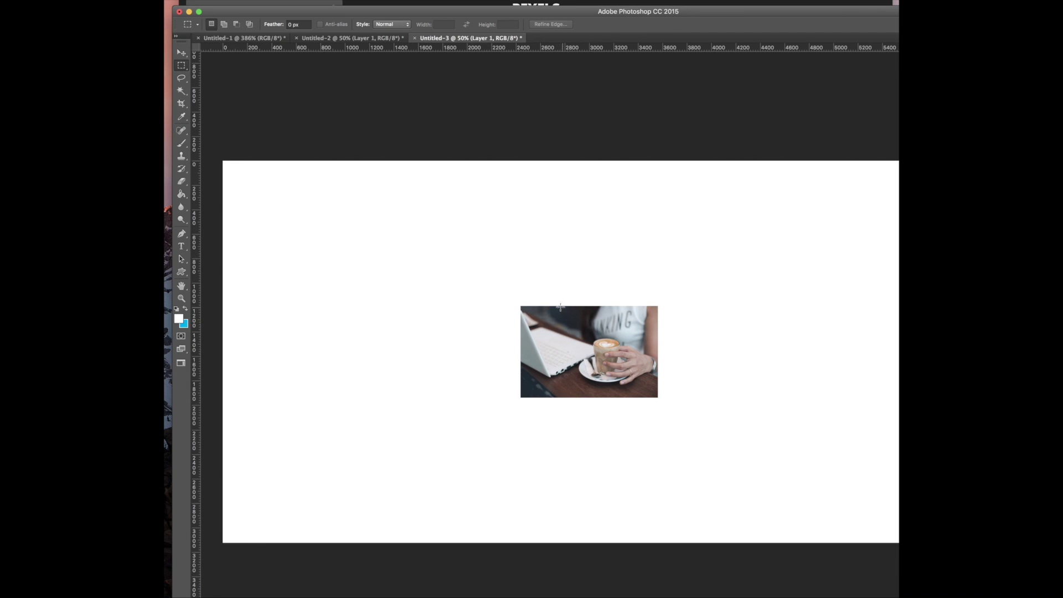
drag(554, 305, 633, 395)
click(130, 0)
click(178, 59)
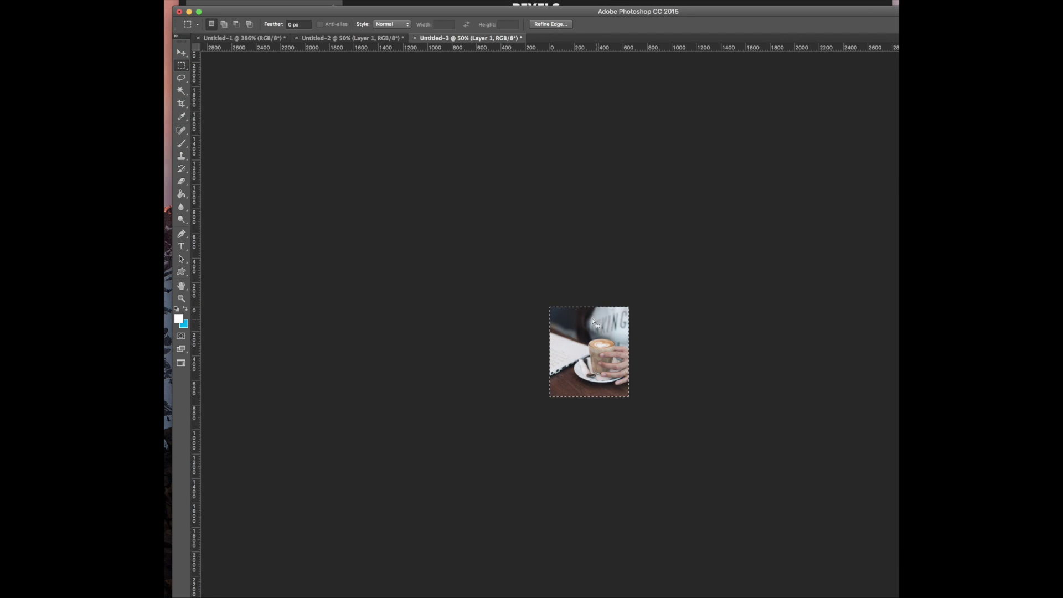
drag(543, 314, 672, 390)
click(165, 2)
click(183, 59)
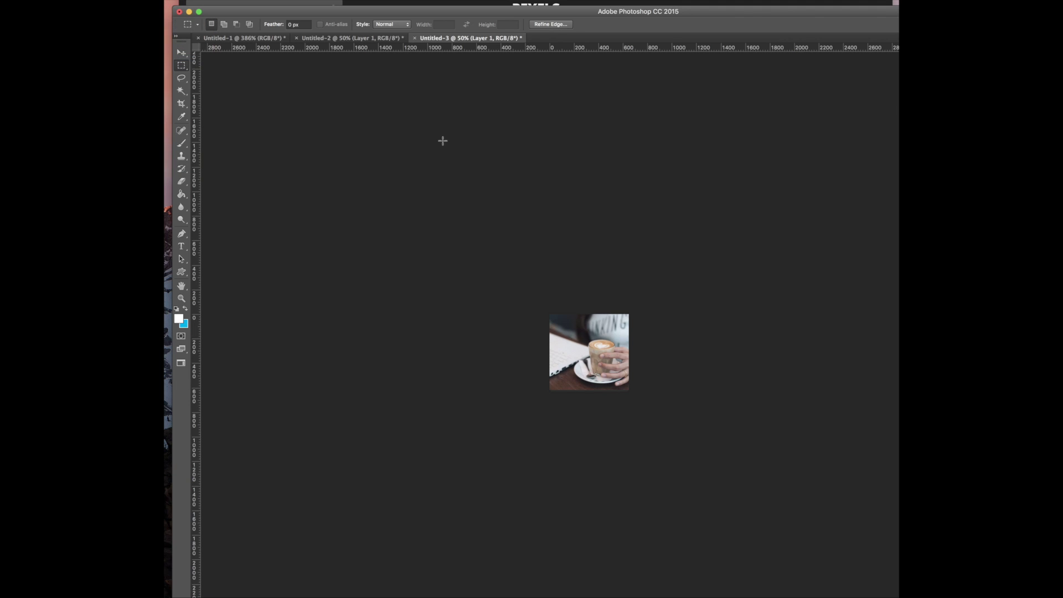
Save the cropped image for web as a JPEG into Downloads
key(super+alt+shift+s)
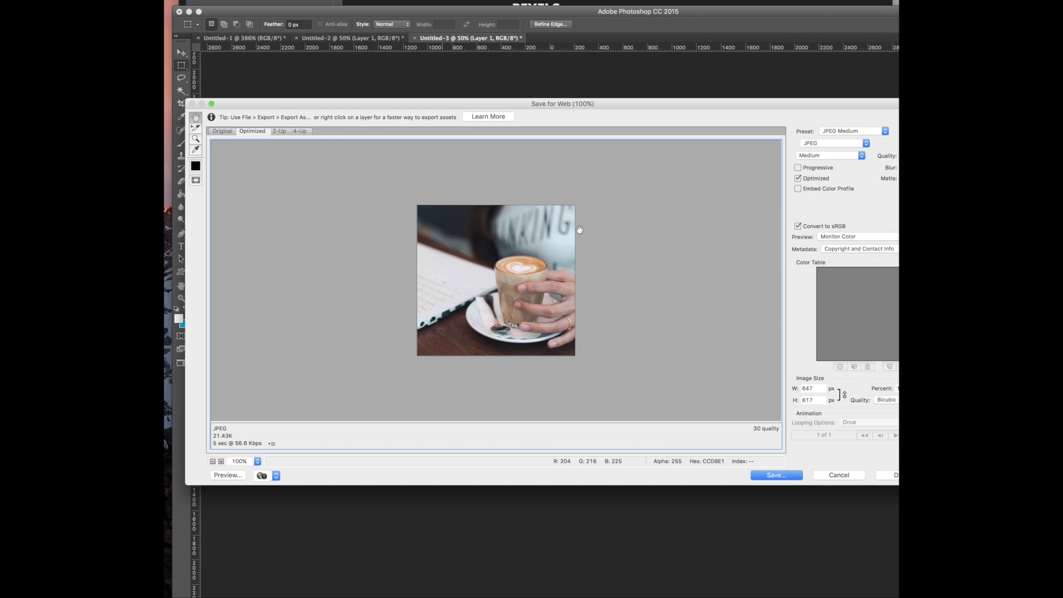
click(769, 479)
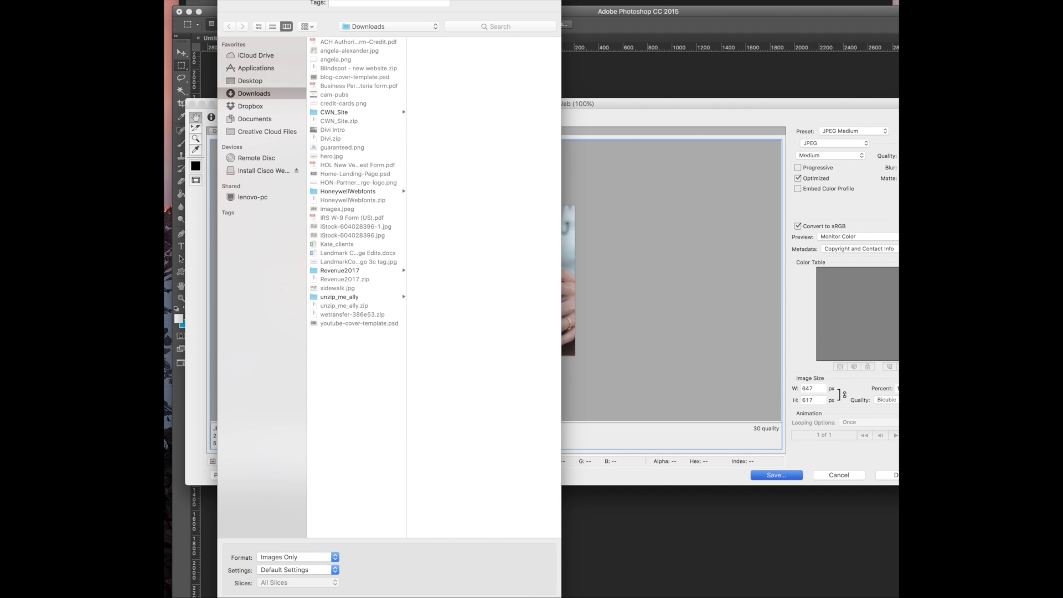
key(Return)
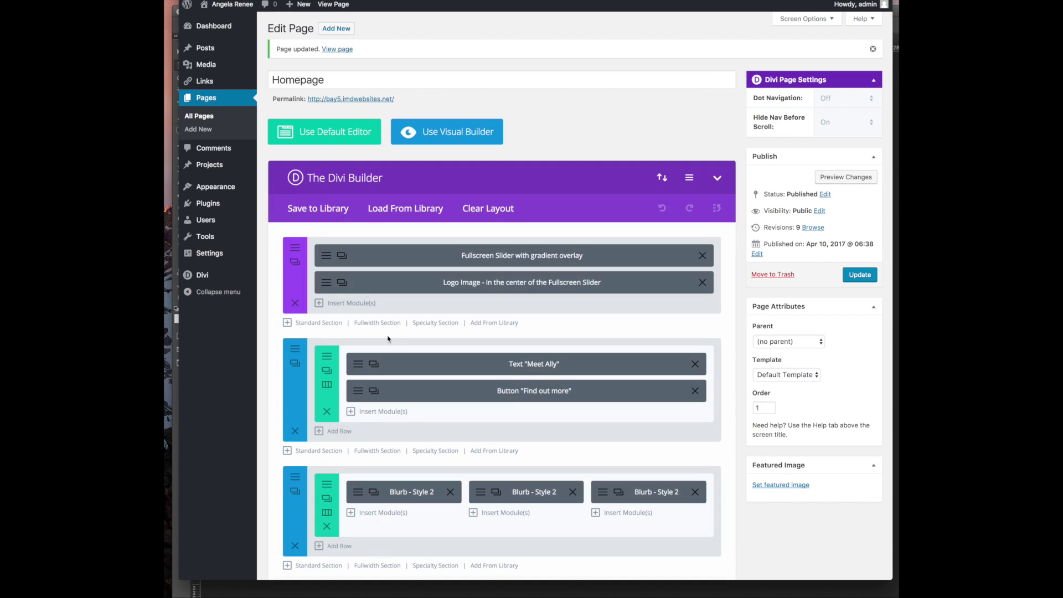
Open the 1:1 Coaching blurb's settings and delete its current background image
scroll(380, 349, down, 3)
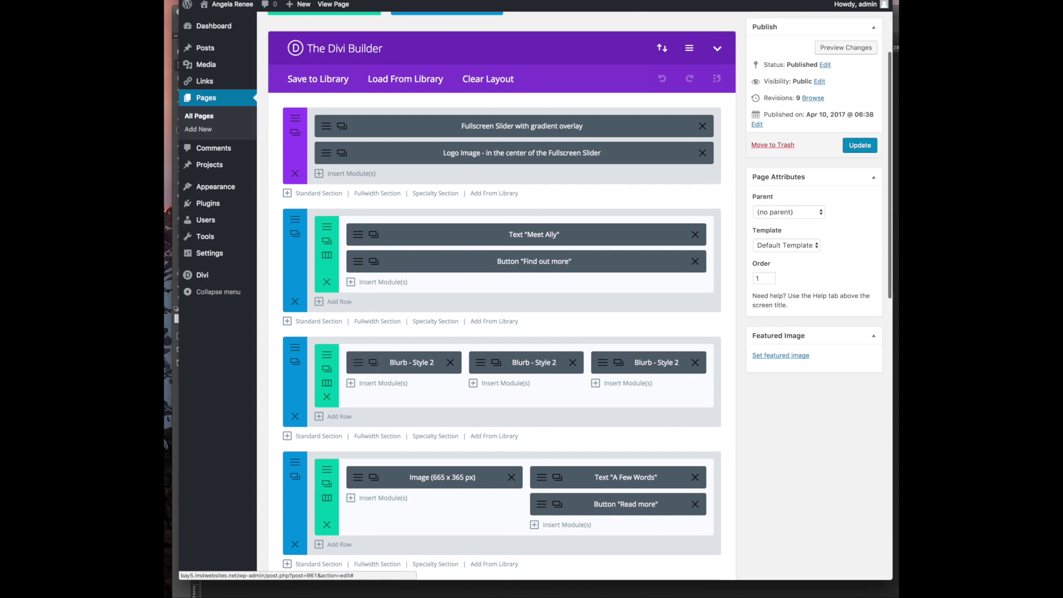
click(374, 362)
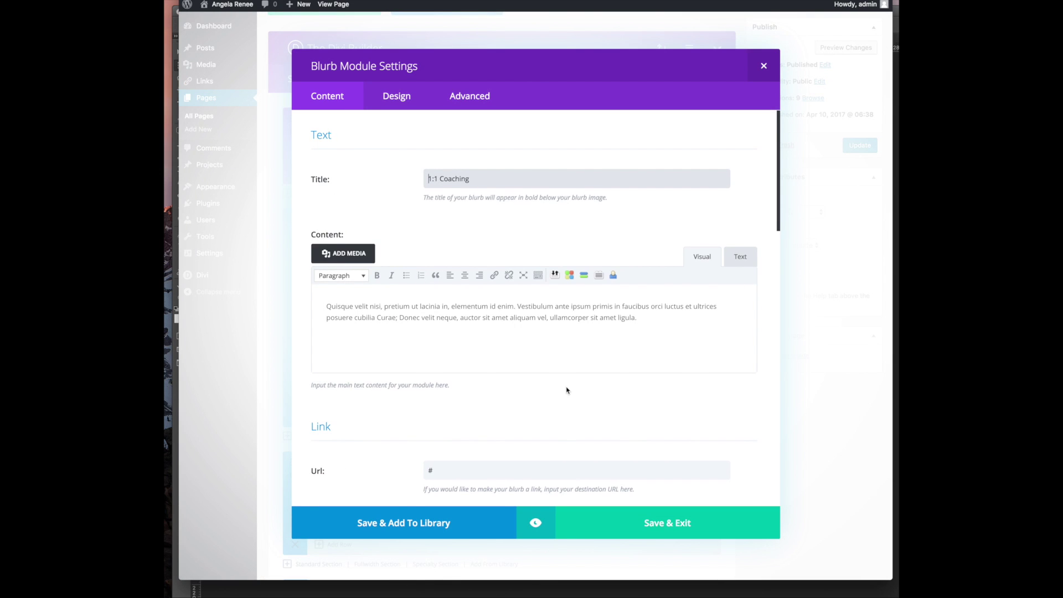
scroll(566, 389, down, 7)
scroll(420, 403, down, 8)
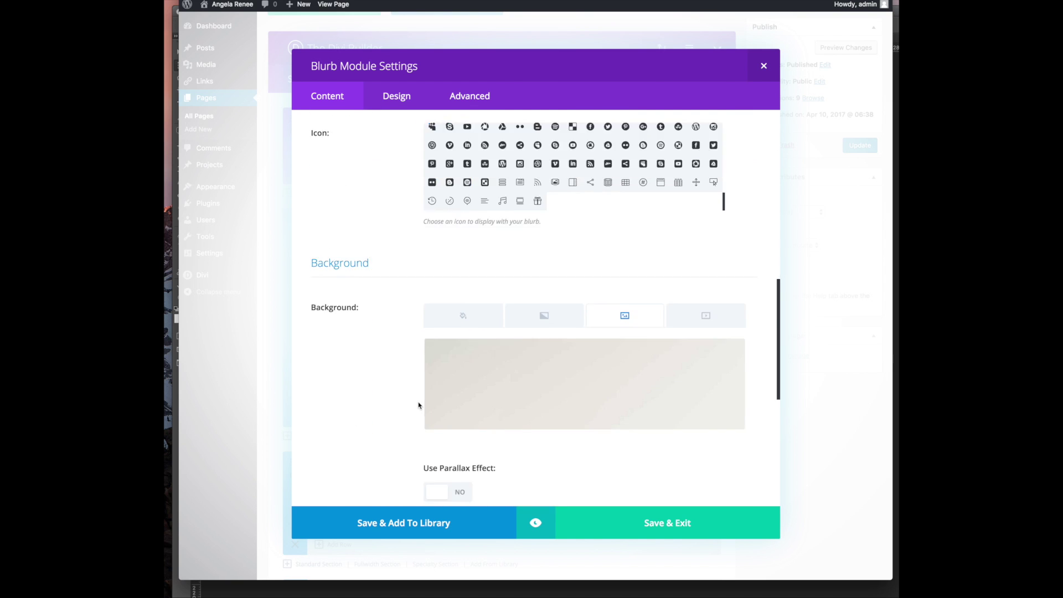
scroll(419, 405, up, 5)
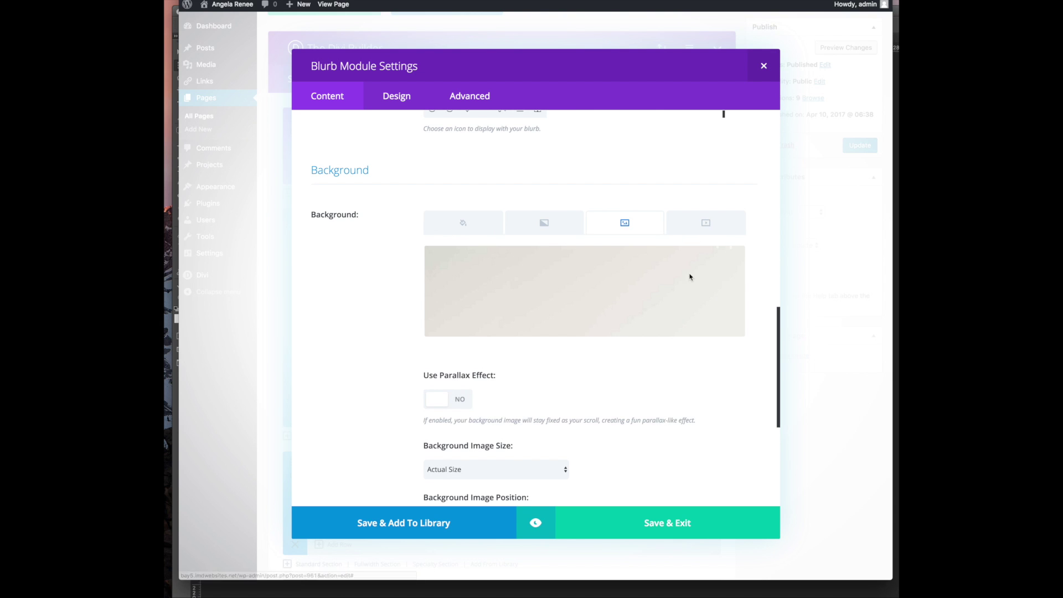
click(726, 263)
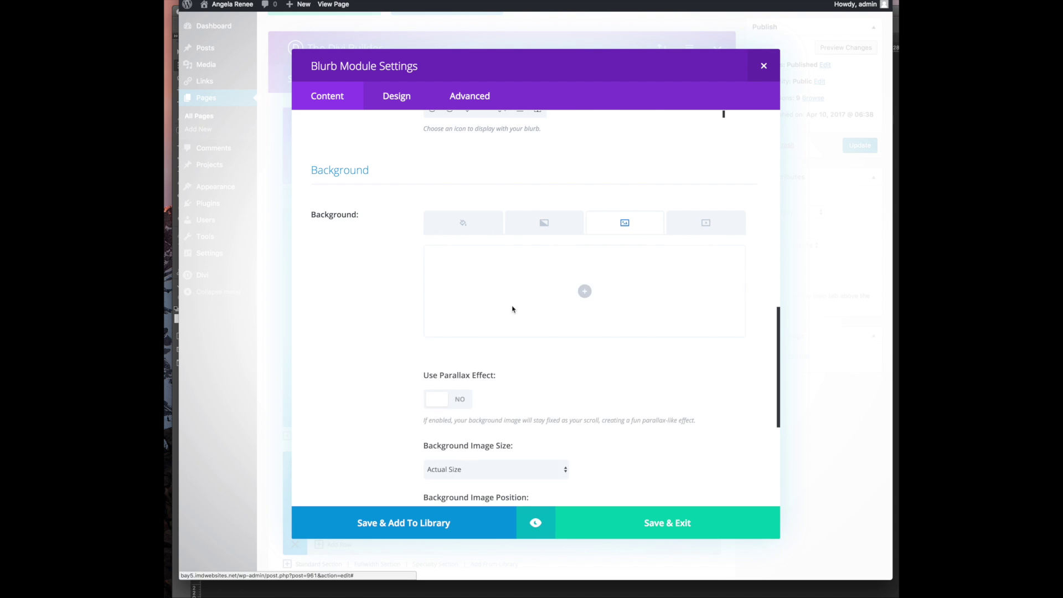
Upload service-1.jpg from Downloads, set it as the blurb background, and save the settings
click(584, 291)
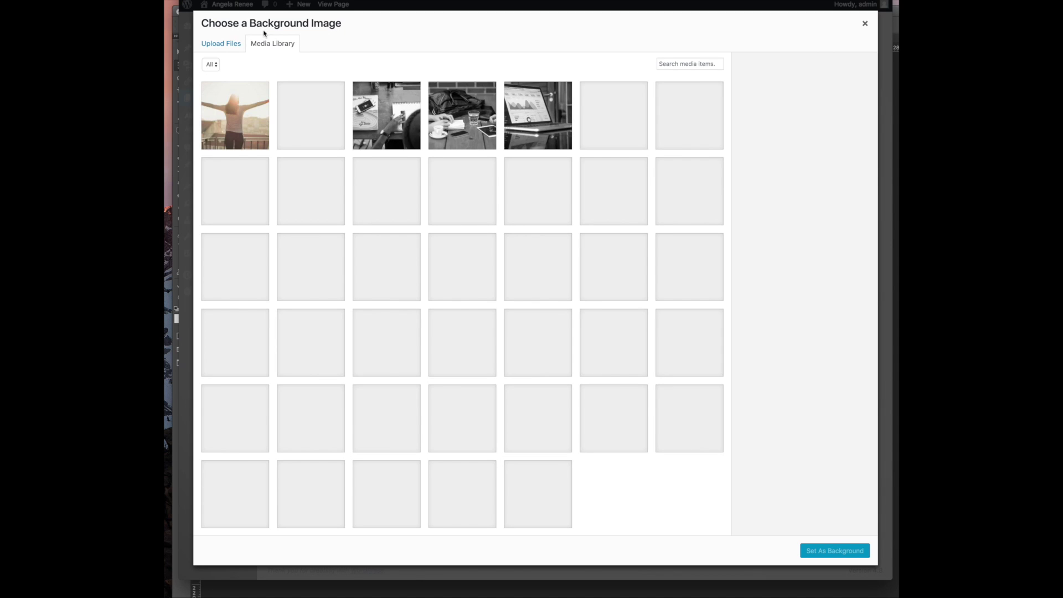
click(220, 43)
click(545, 256)
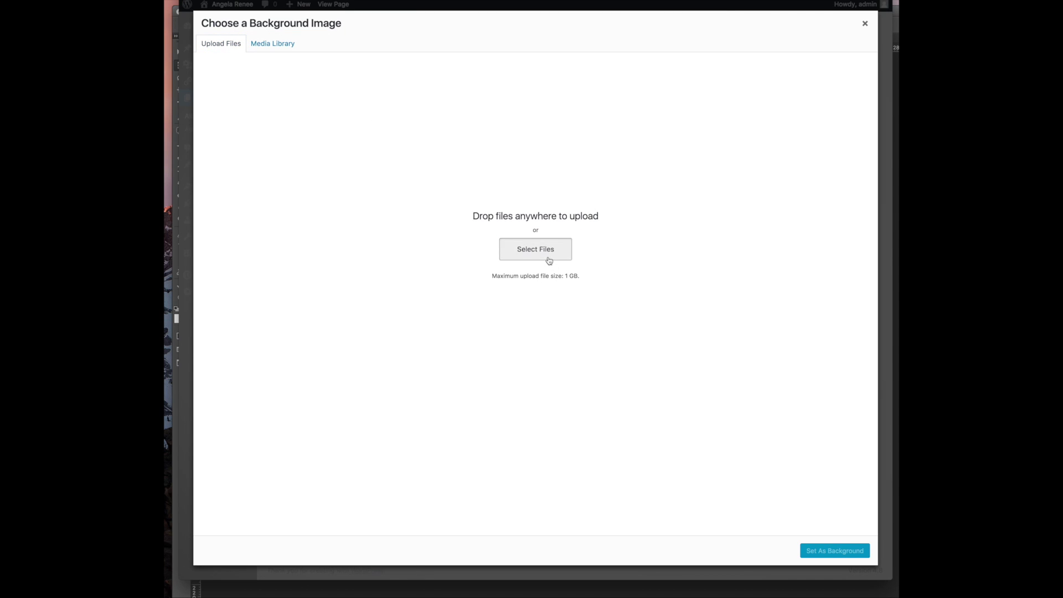
scroll(581, 69, down, 5)
scroll(582, 70, down, 10)
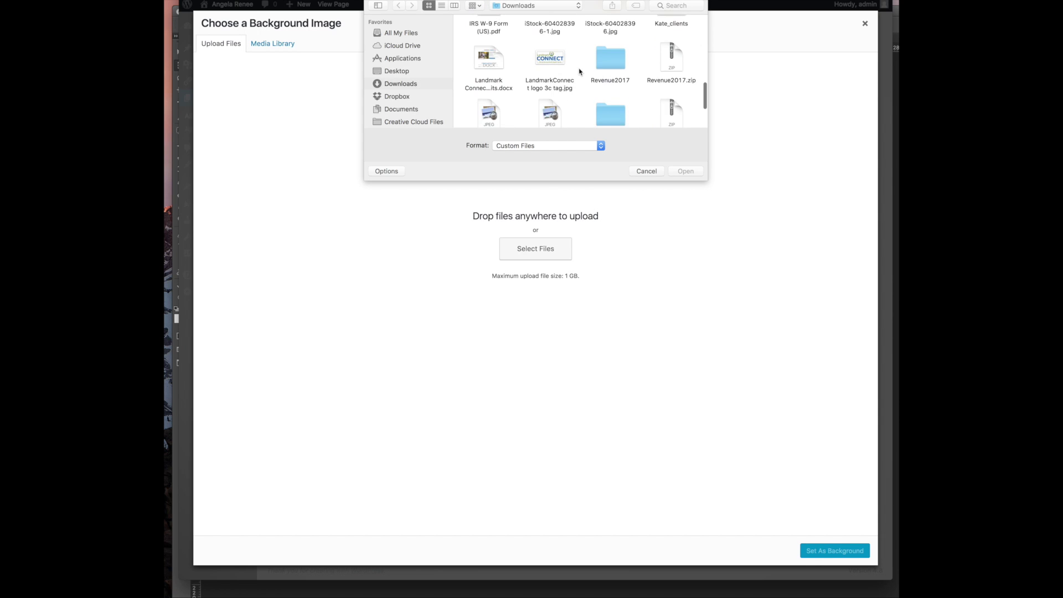
double_click(487, 46)
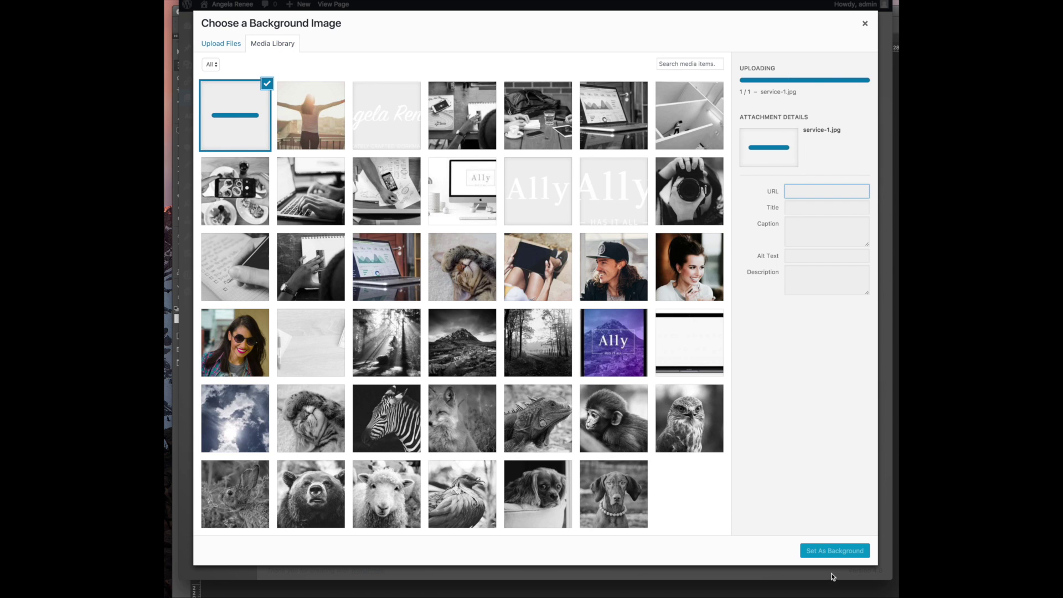
click(834, 551)
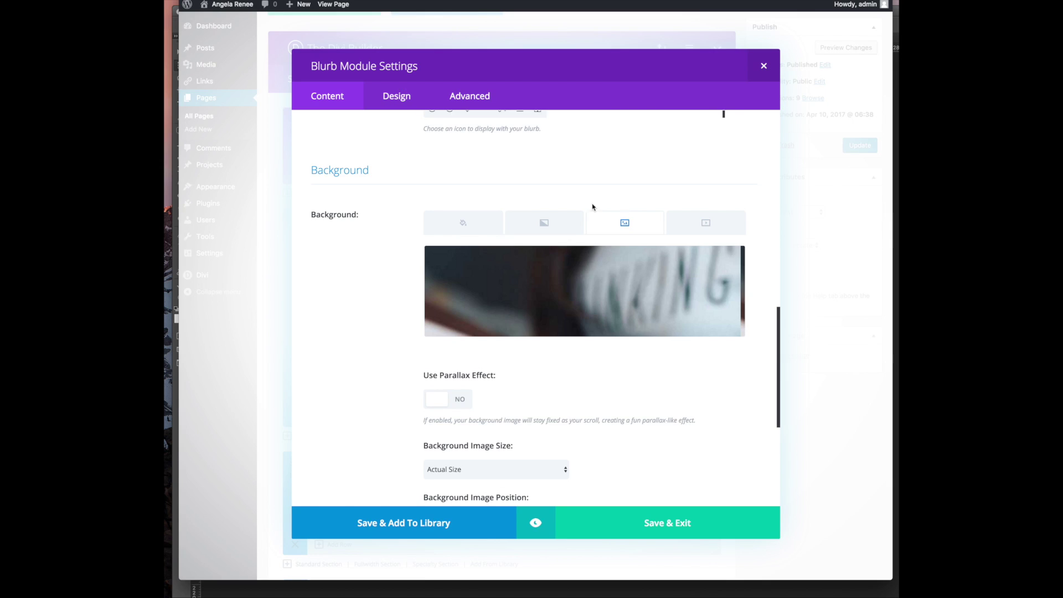
click(667, 522)
Update the homepage and check the three blurbs on the live page
click(859, 145)
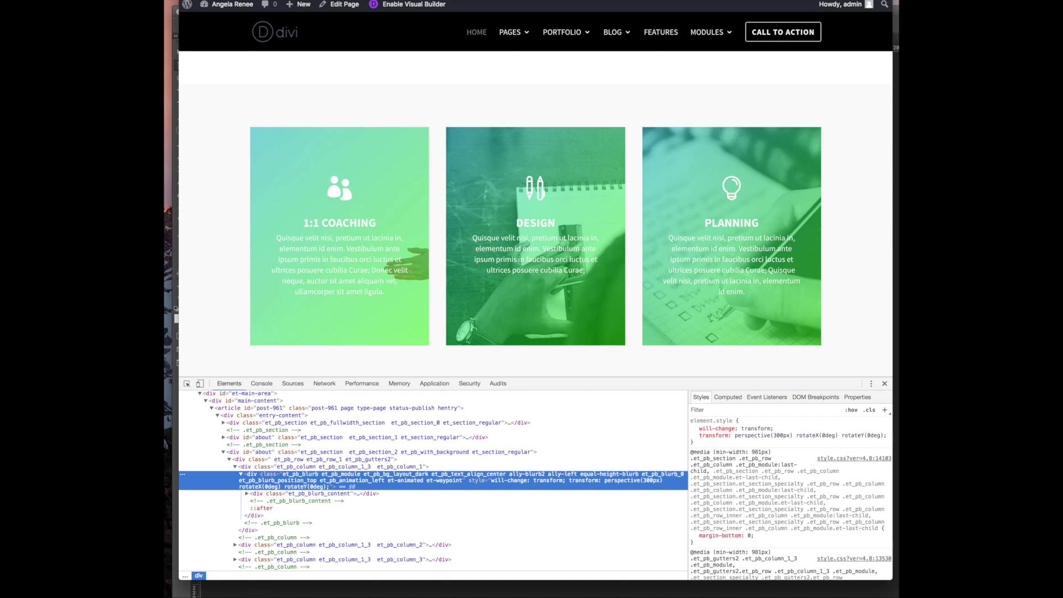
click(214, 0)
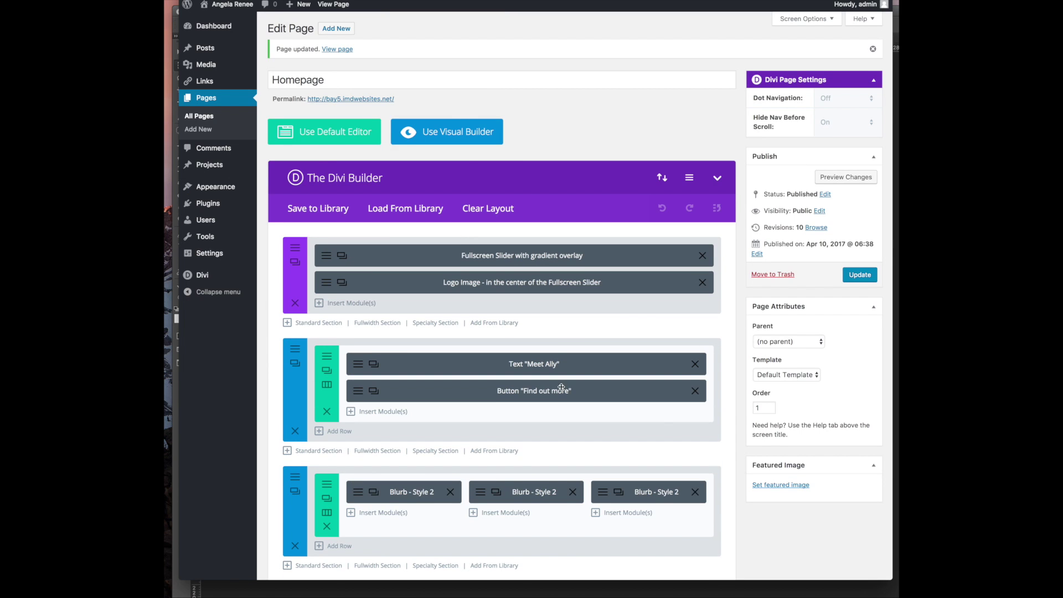
scroll(560, 387, down, 3)
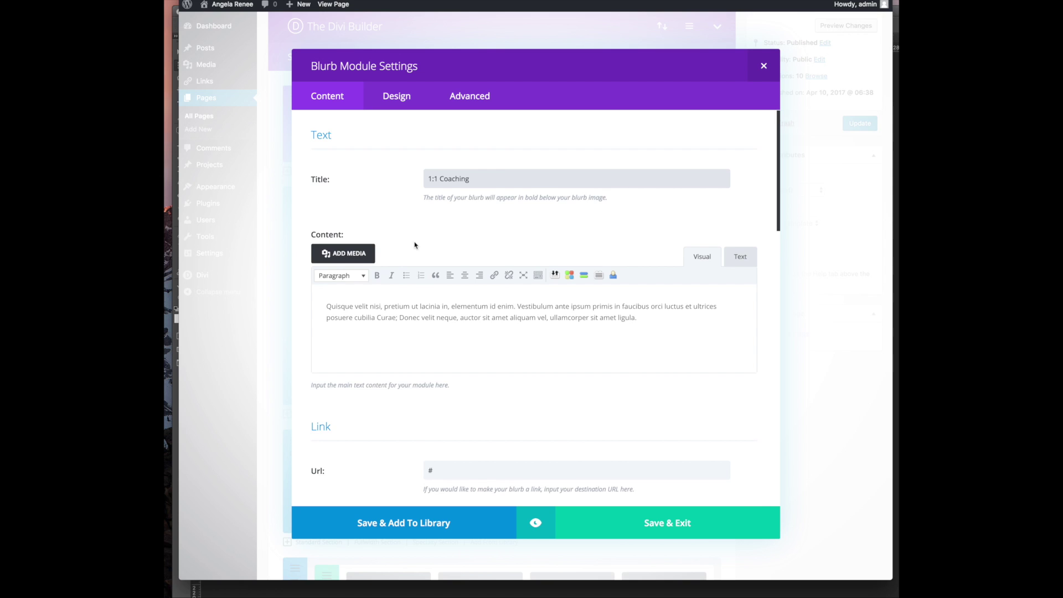
scroll(412, 402, down, 12)
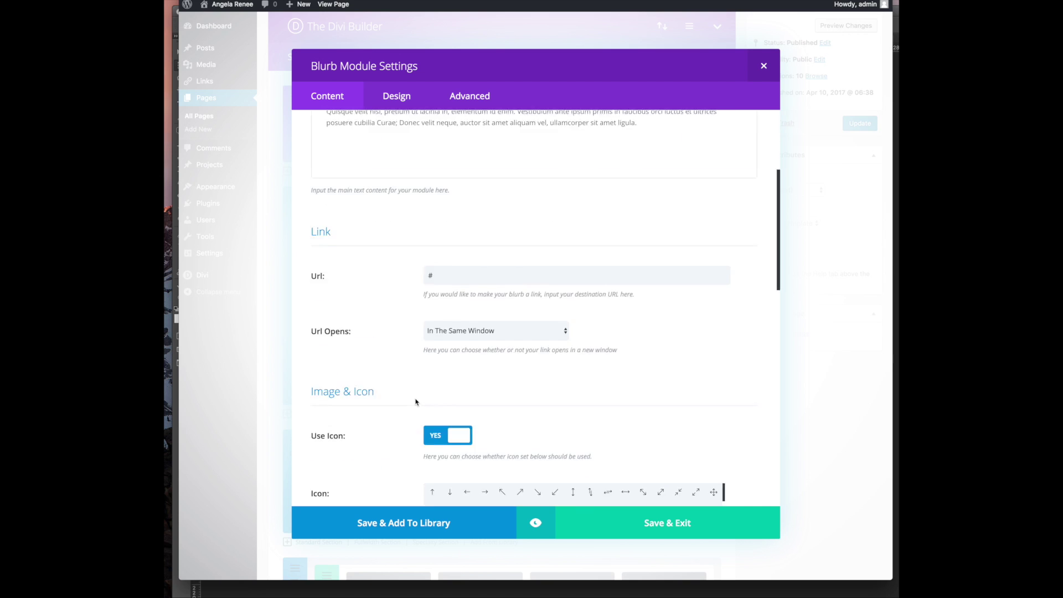
scroll(410, 403, down, 2)
Set the blurb's Background Image Size to Cover
click(468, 367)
key(Up)
key(Up)
key(Return)
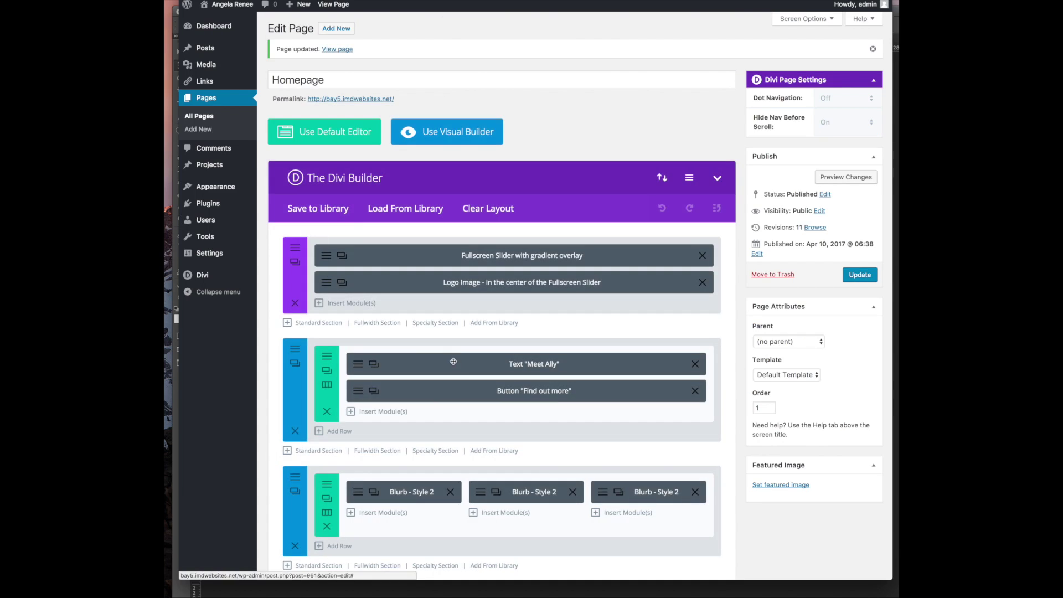
Change the Design blurb's title to 'Group Coaching'
scroll(451, 232, down, 5)
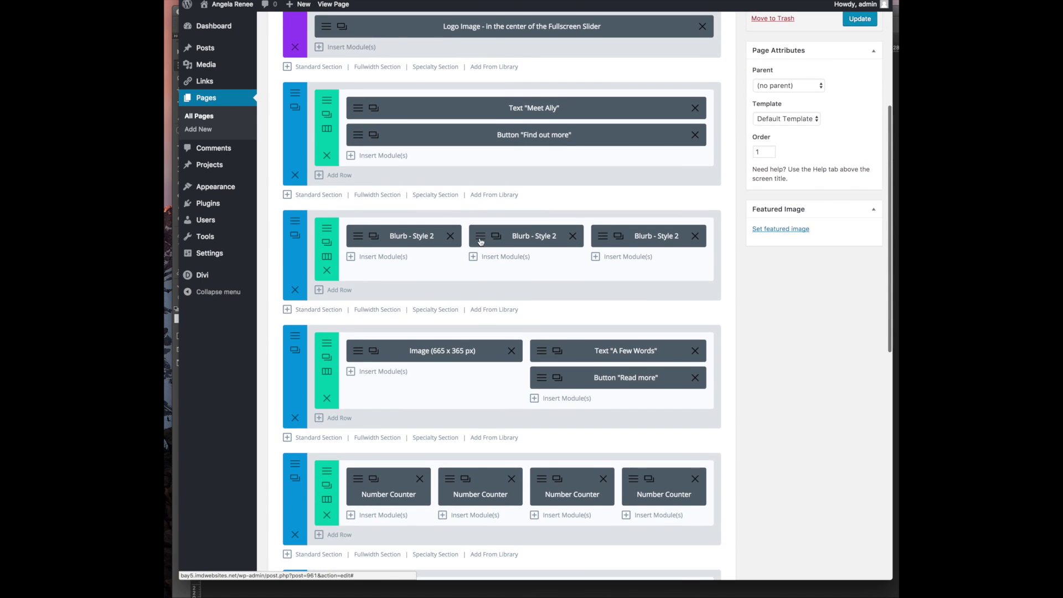
click(480, 242)
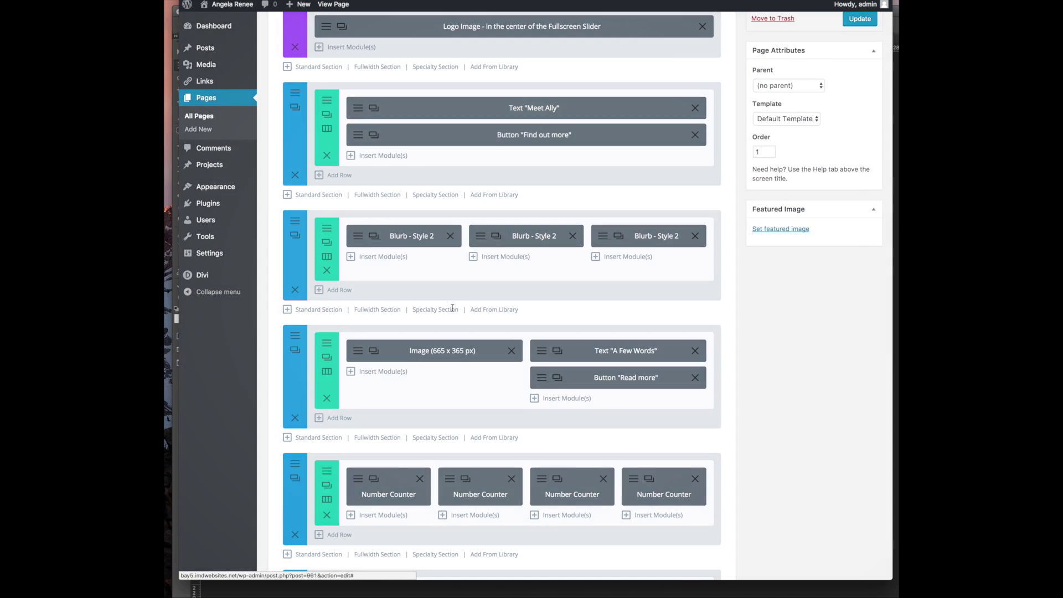
double_click(453, 176)
click(521, 597)
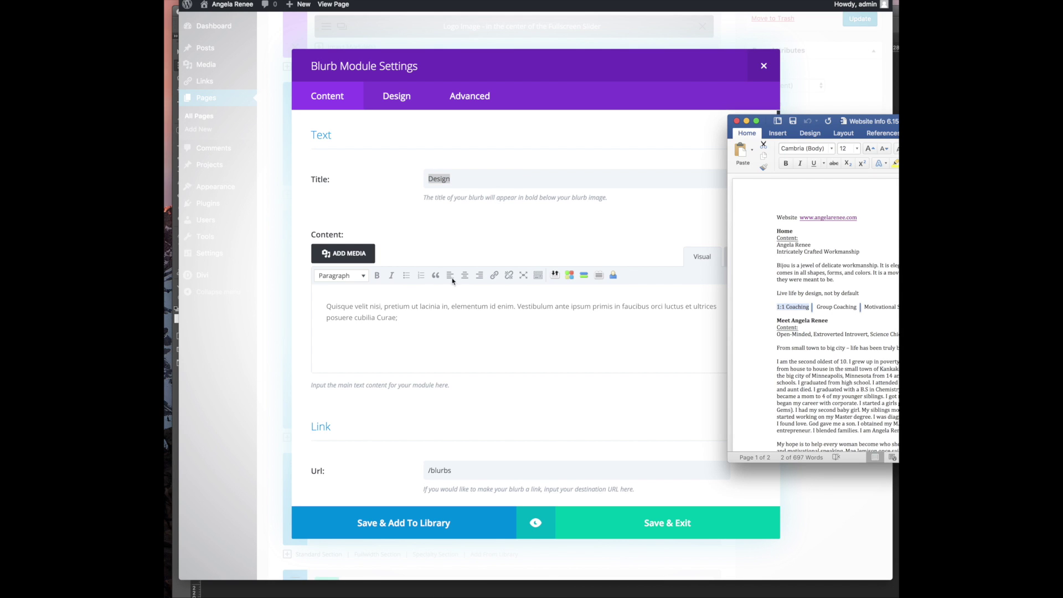
click(483, 168)
text(Group Coaching)
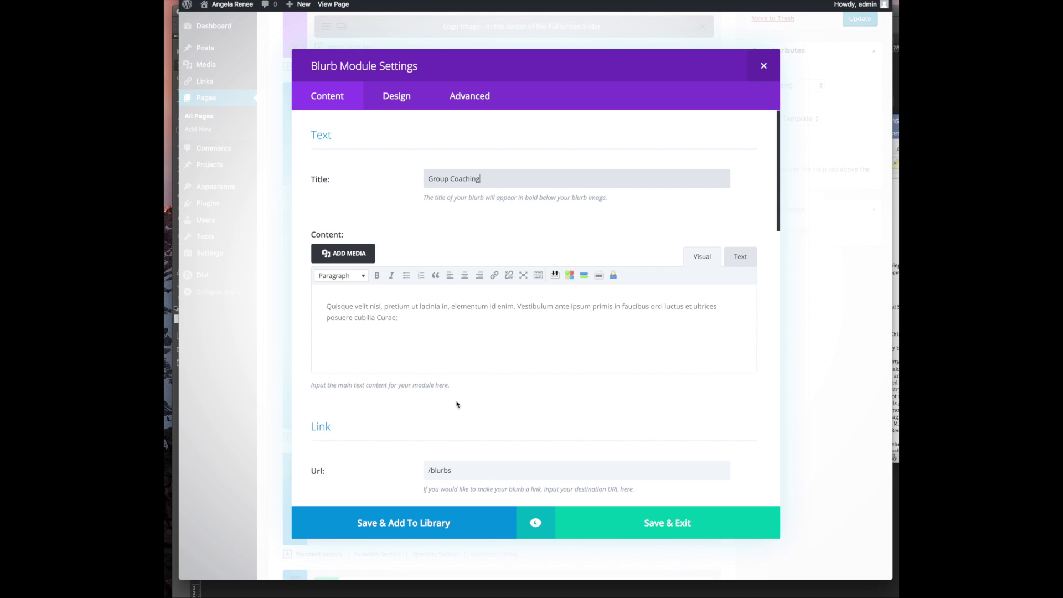
Replace the blurb's /blurbs link with #
scroll(457, 404, down, 5)
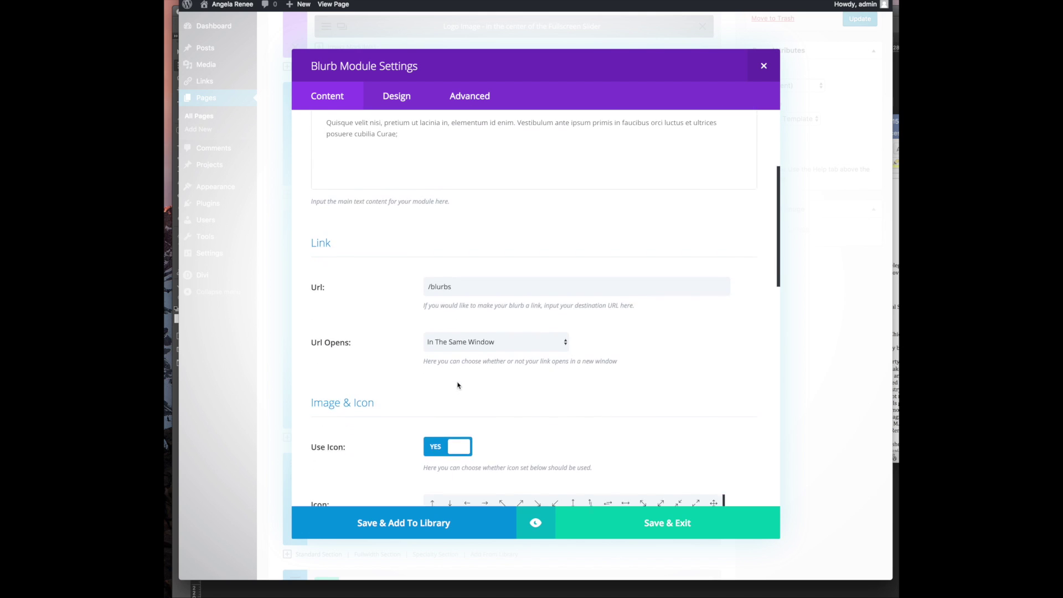
double_click(435, 207)
key(BackSpace)
key(BackSpace)
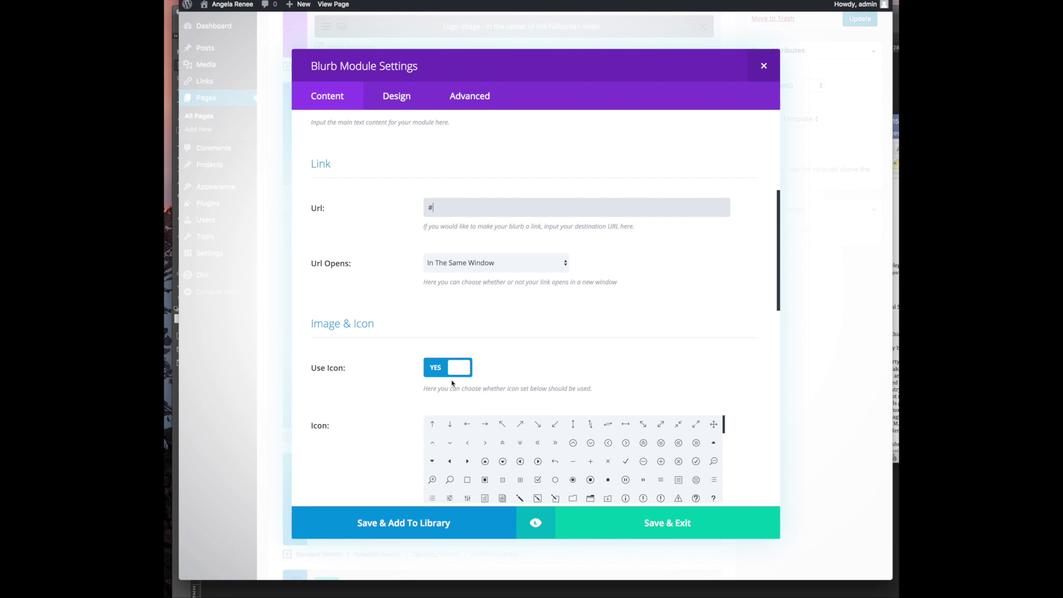
Browse the icon grid and try presentation-chart and presentation-board icons on the blurb
scroll(449, 357, down, 5)
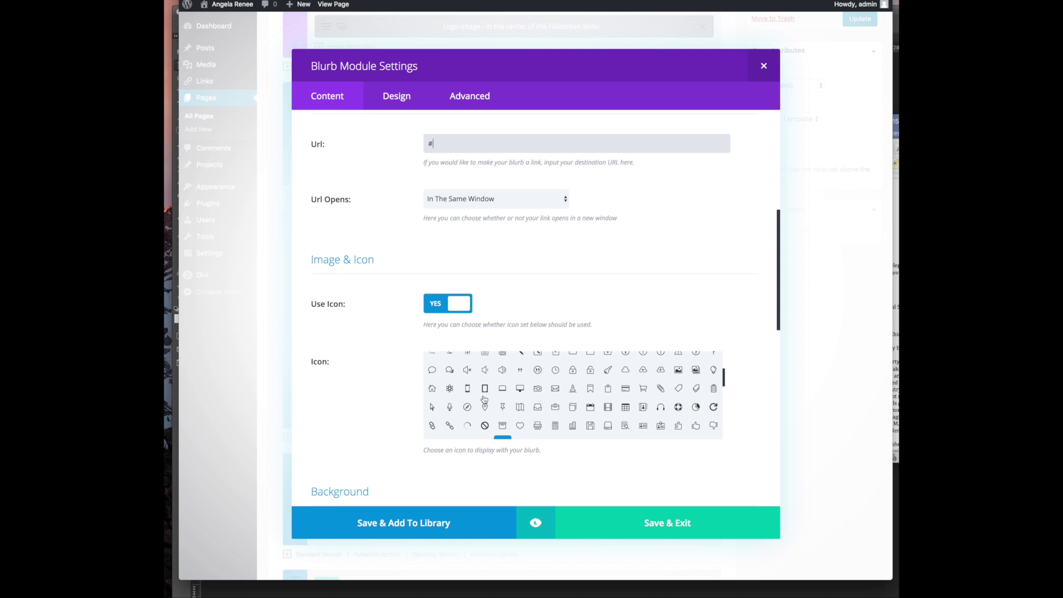
scroll(484, 398, up, 5)
scroll(718, 316, down, 5)
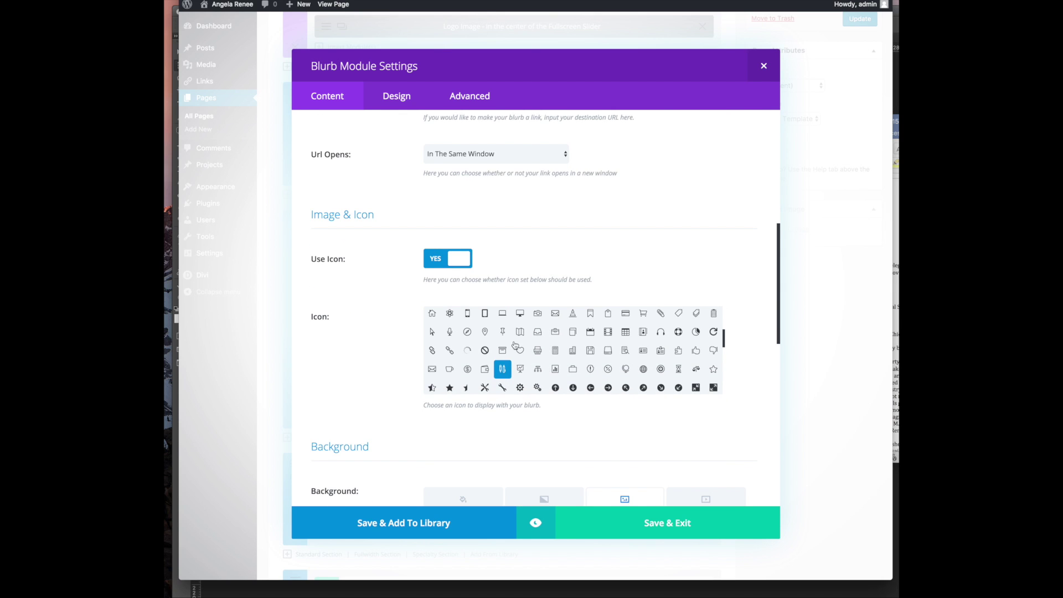
scroll(498, 366, down, 3)
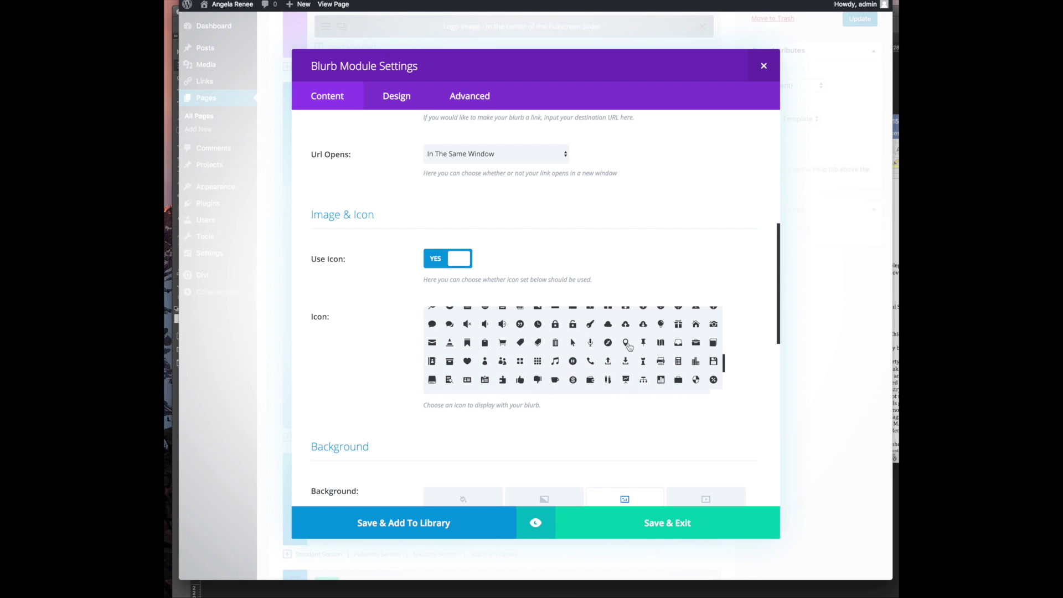
scroll(581, 343, down, 2)
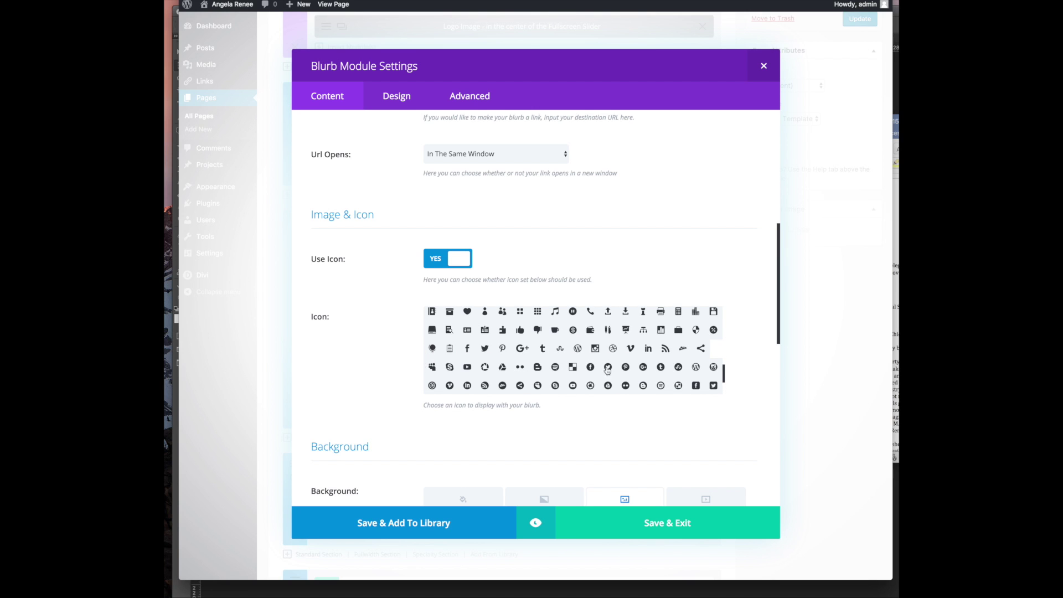
scroll(569, 364, down, 3)
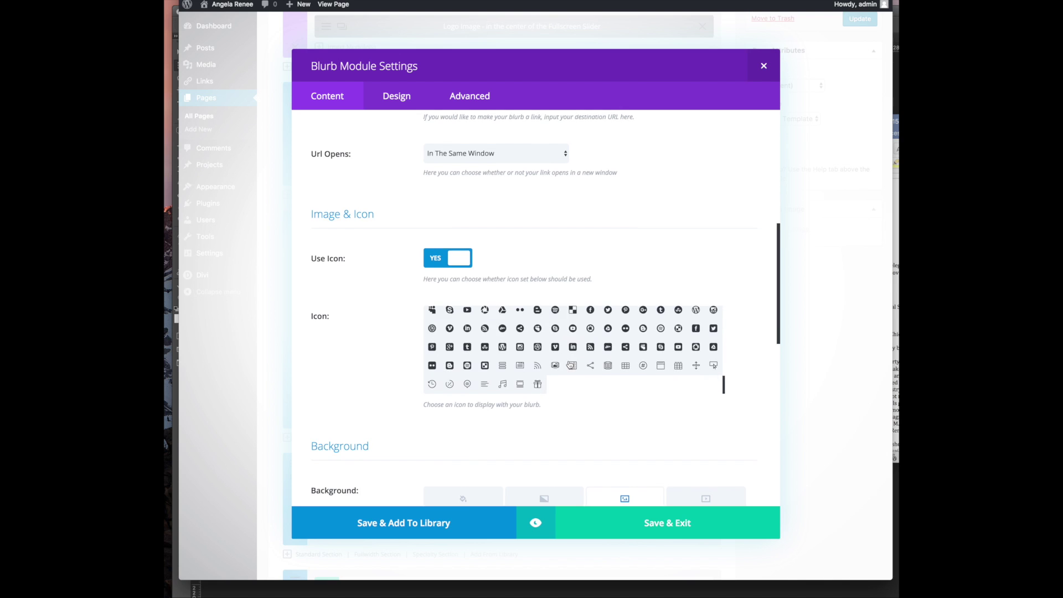
scroll(570, 365, up, 3)
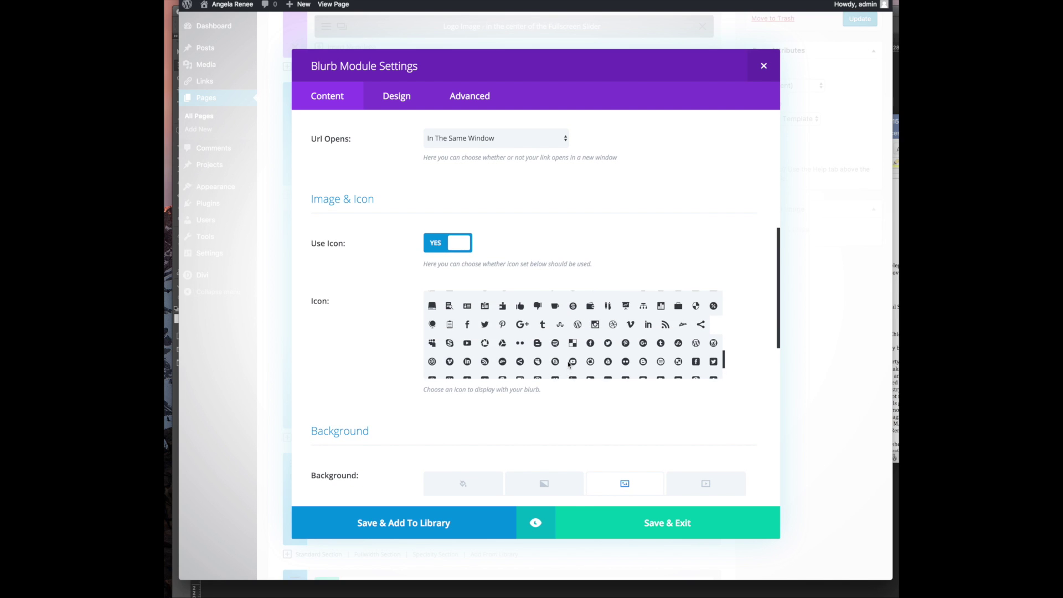
scroll(533, 343, up, 5)
scroll(533, 344, up, 2)
scroll(533, 343, down, 6)
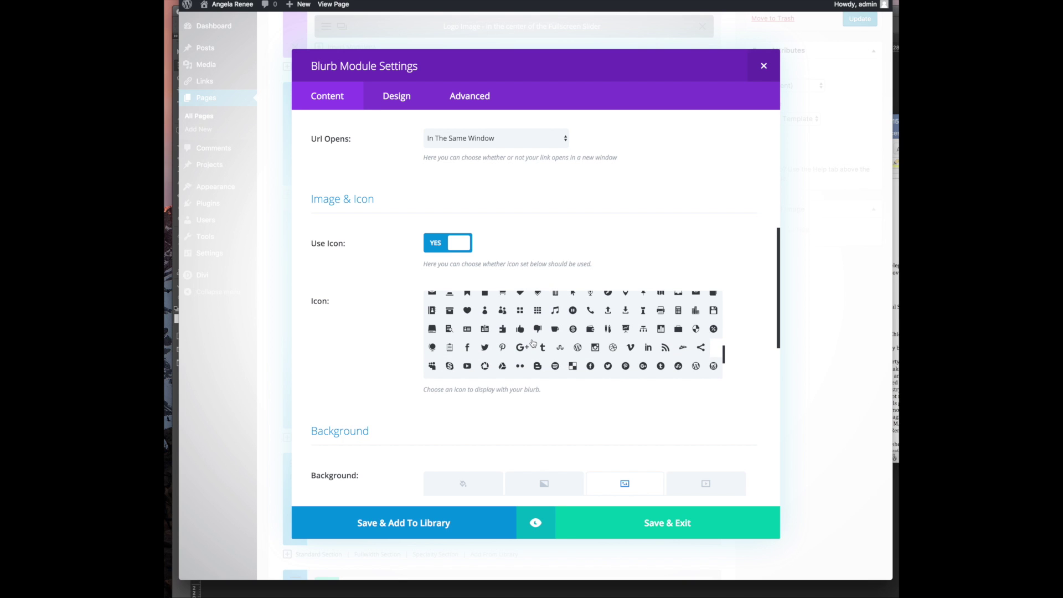
scroll(514, 346, up, 2)
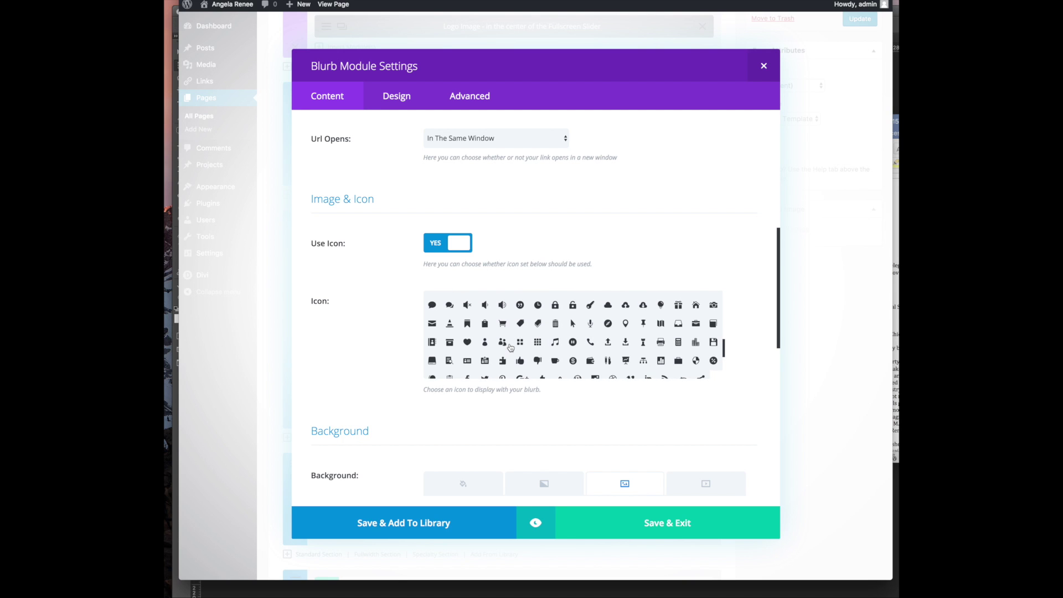
scroll(494, 328, up, 4)
scroll(494, 328, up, 5)
scroll(493, 328, down, 6)
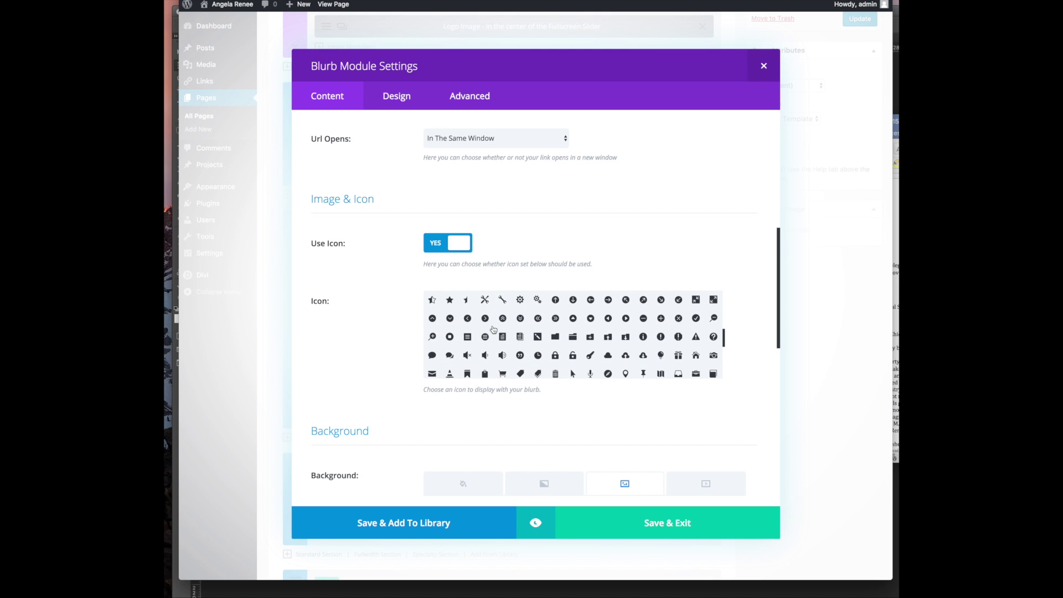
scroll(545, 359, down, 2)
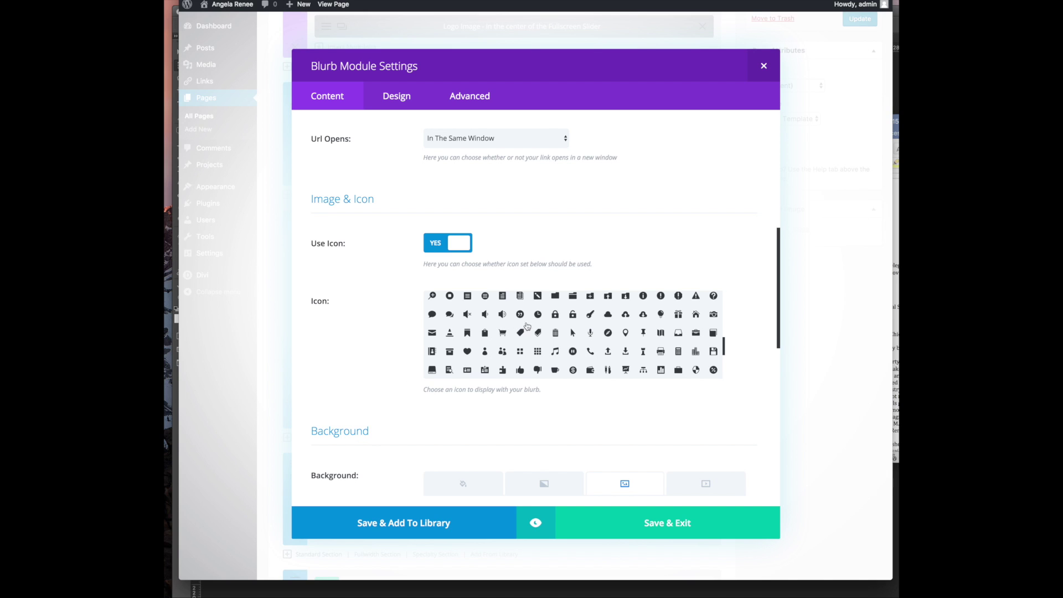
click(626, 371)
scroll(607, 377, down, 2)
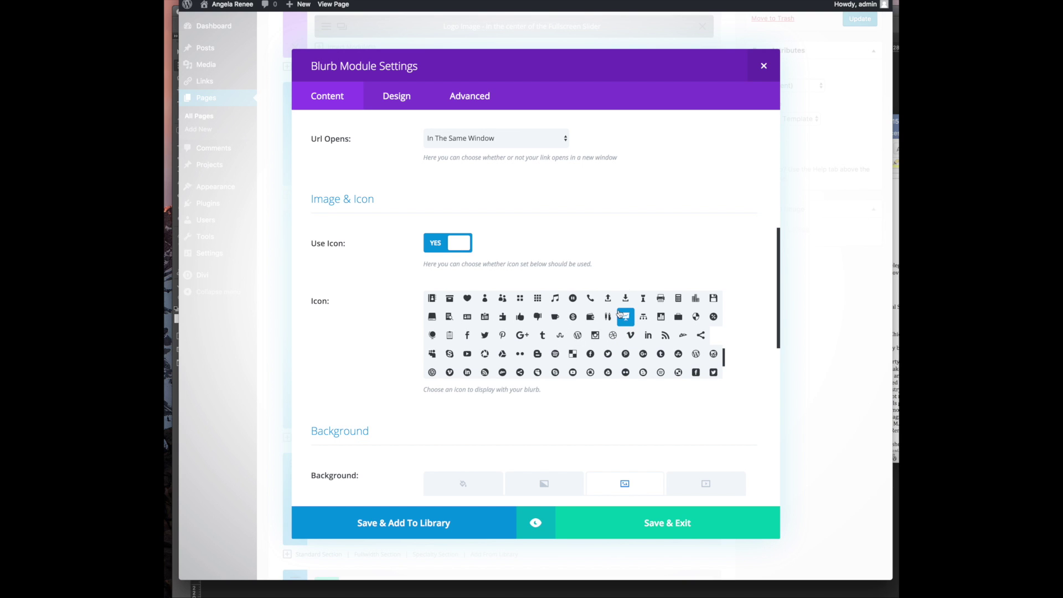
click(431, 356)
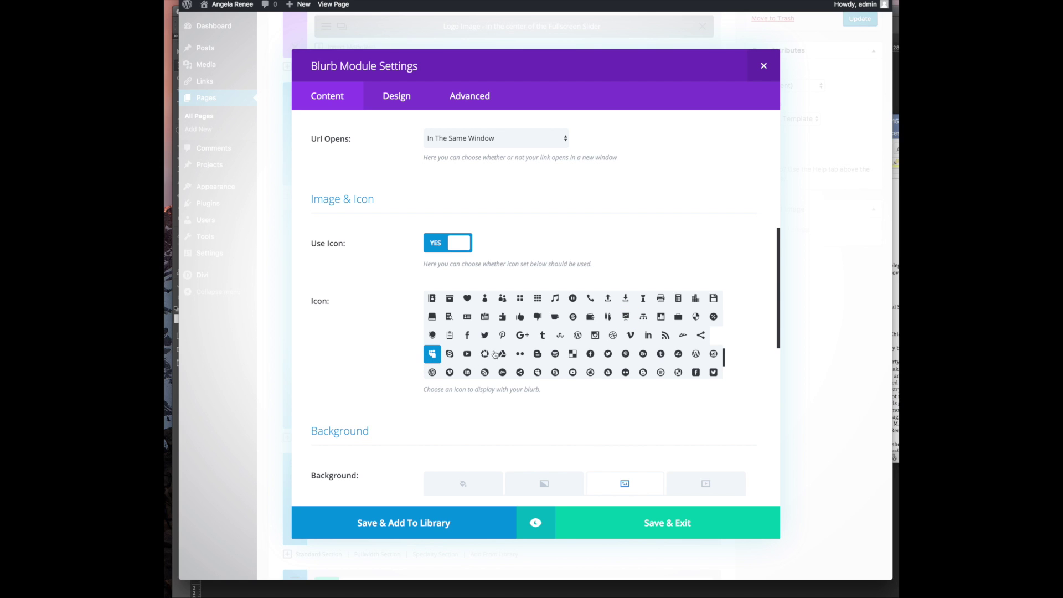
scroll(483, 356, down, 2)
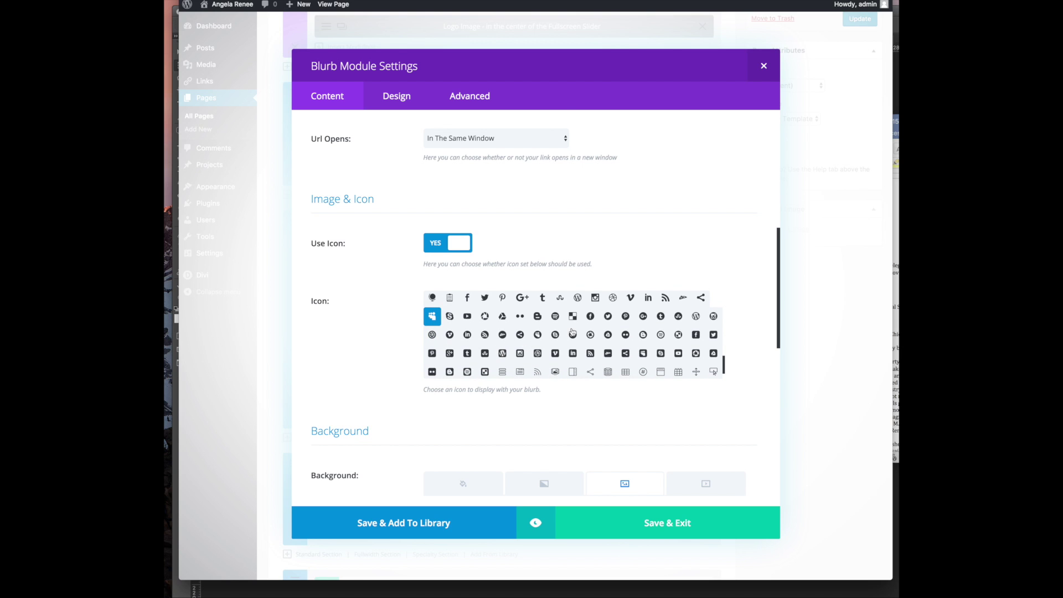
scroll(571, 332, down, 2)
scroll(572, 332, up, 2)
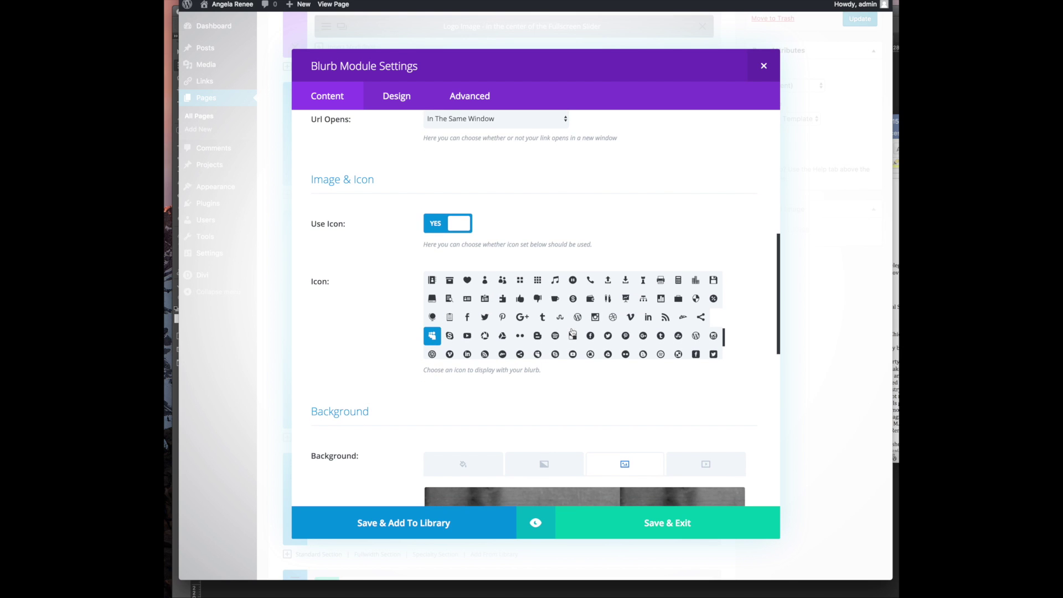
click(625, 299)
Settle on the comments speech-bubble icon for the Group Coaching blurb
scroll(588, 326, up, 4)
scroll(588, 326, down, 4)
scroll(587, 327, up, 3)
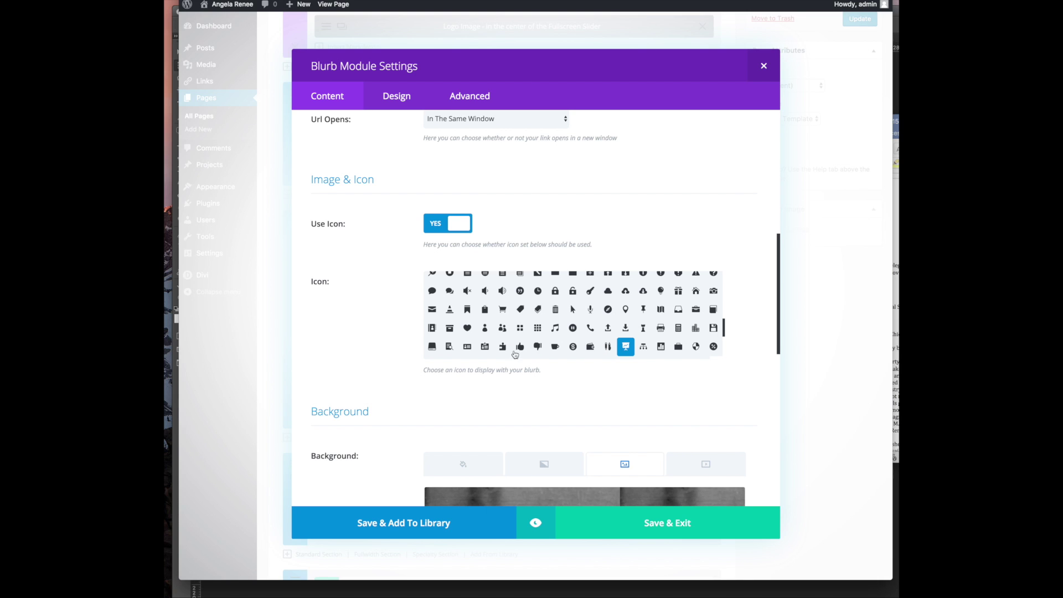
click(432, 292)
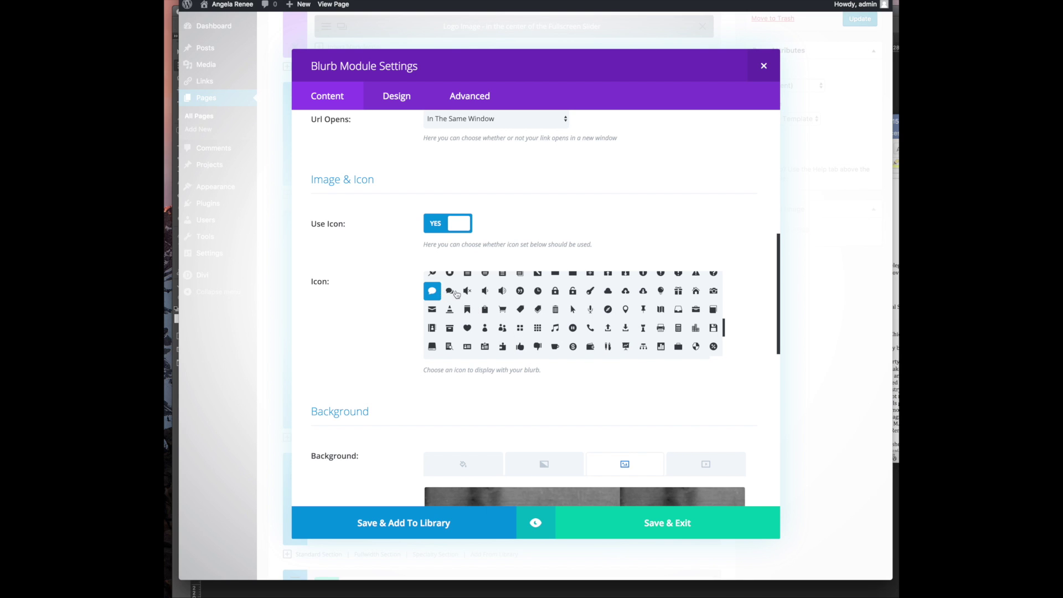
click(449, 292)
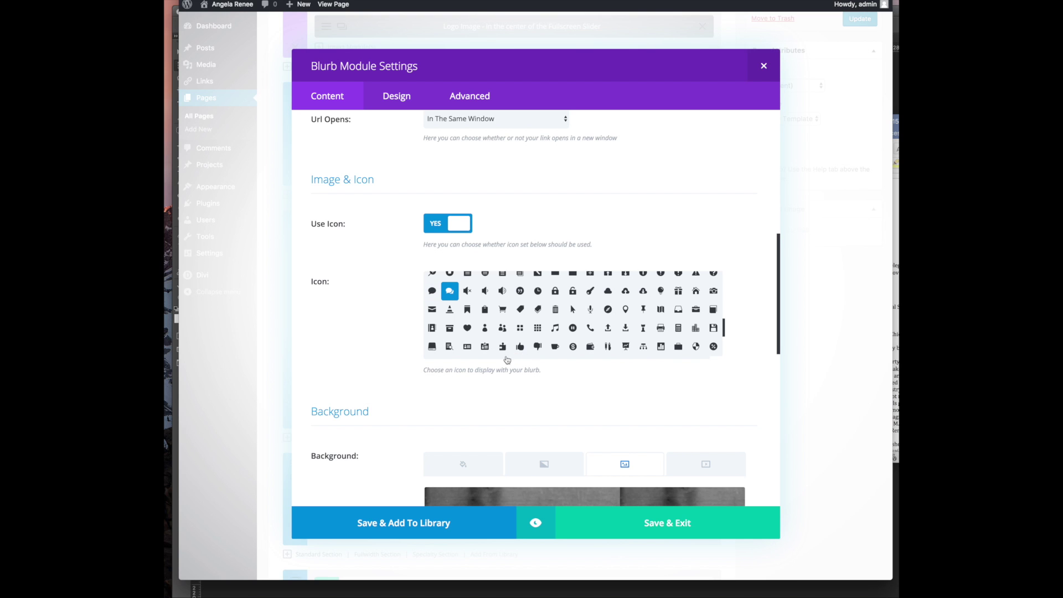
scroll(439, 244, down, 5)
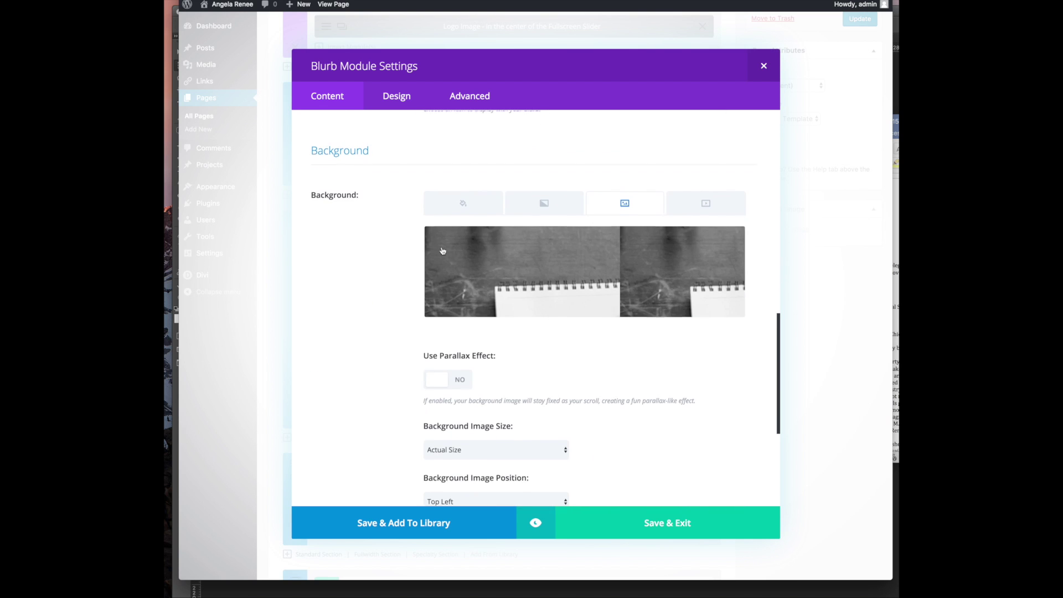
Remove the blurb's current background image and search Pexels for 'group coaching'
click(732, 241)
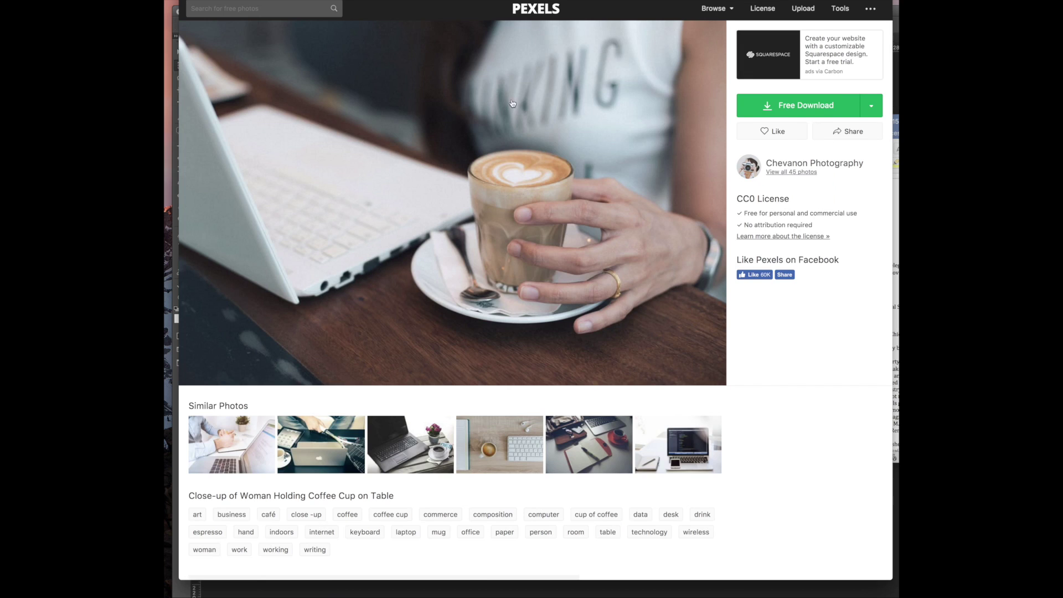
click(229, 11)
text(group coaching)
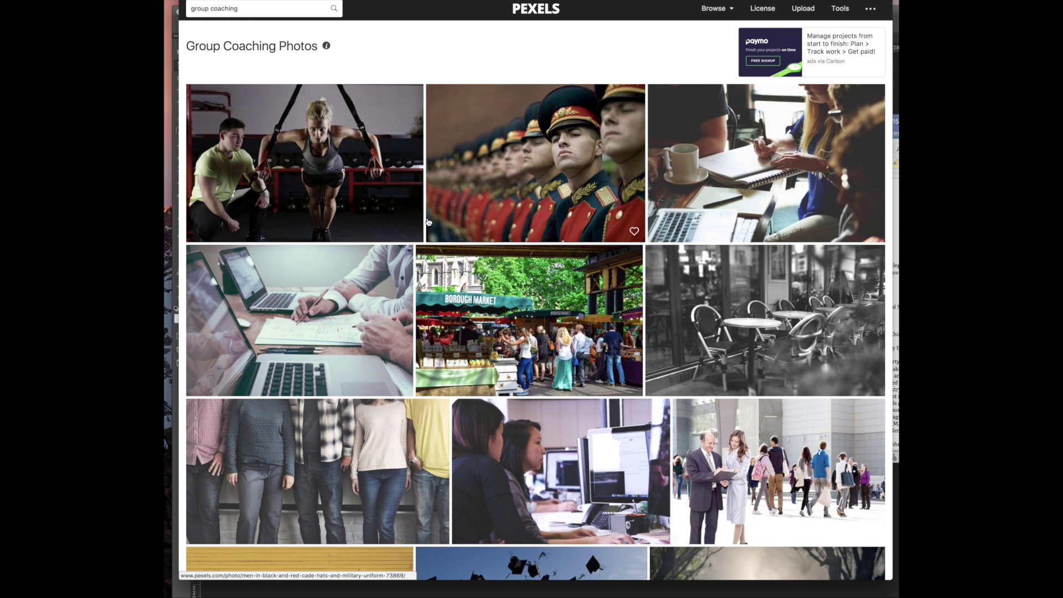
Scroll well down the 'group coaching' results looking for a background photo
scroll(395, 434, down, 3)
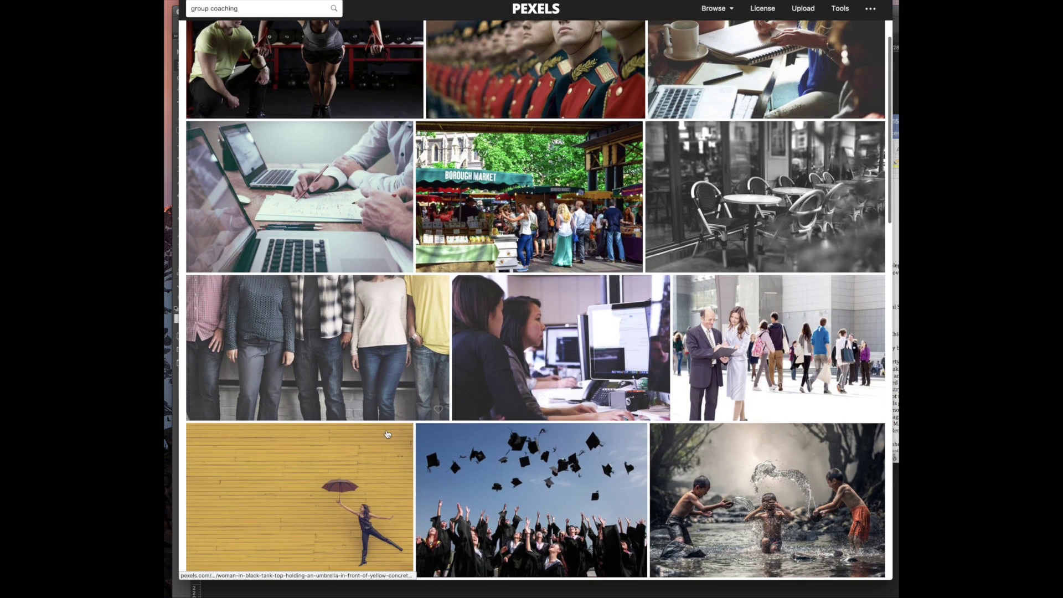
scroll(405, 358, down, 3)
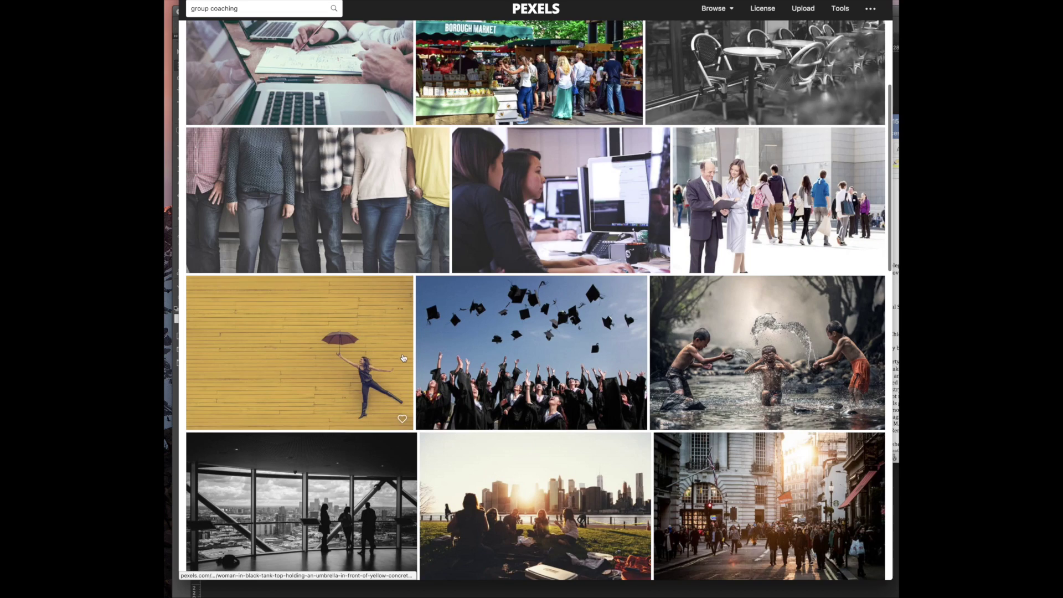
scroll(405, 359, down, 4)
scroll(388, 338, down, 9)
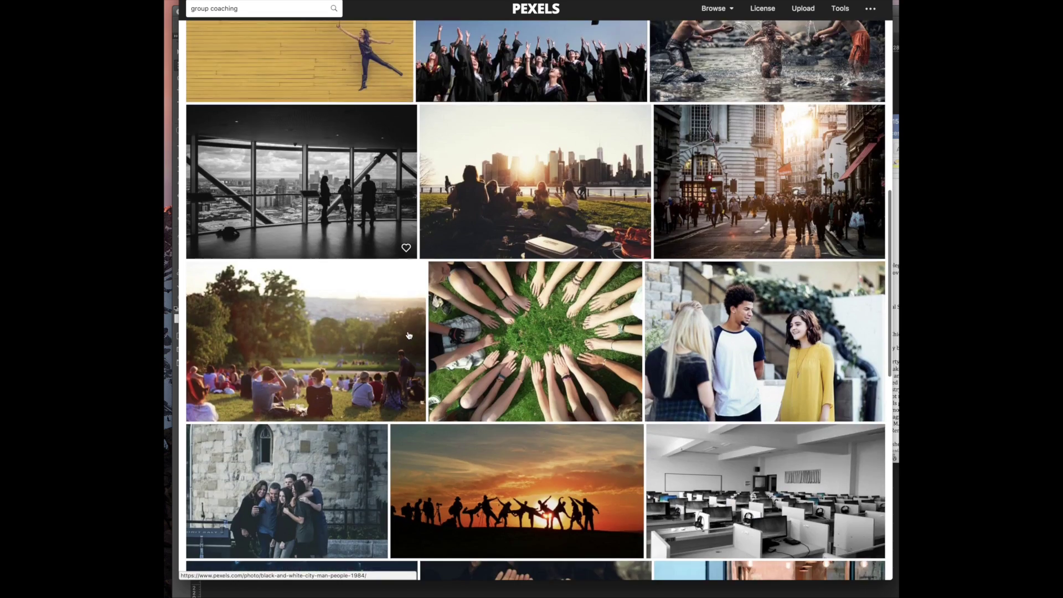
scroll(407, 334, down, 15)
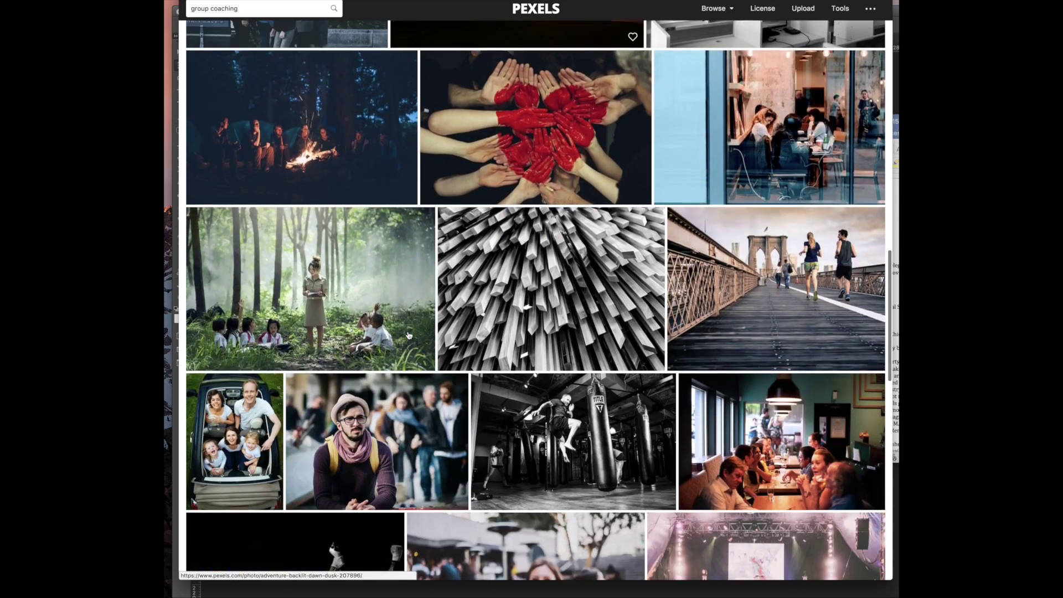
scroll(408, 335, down, 5)
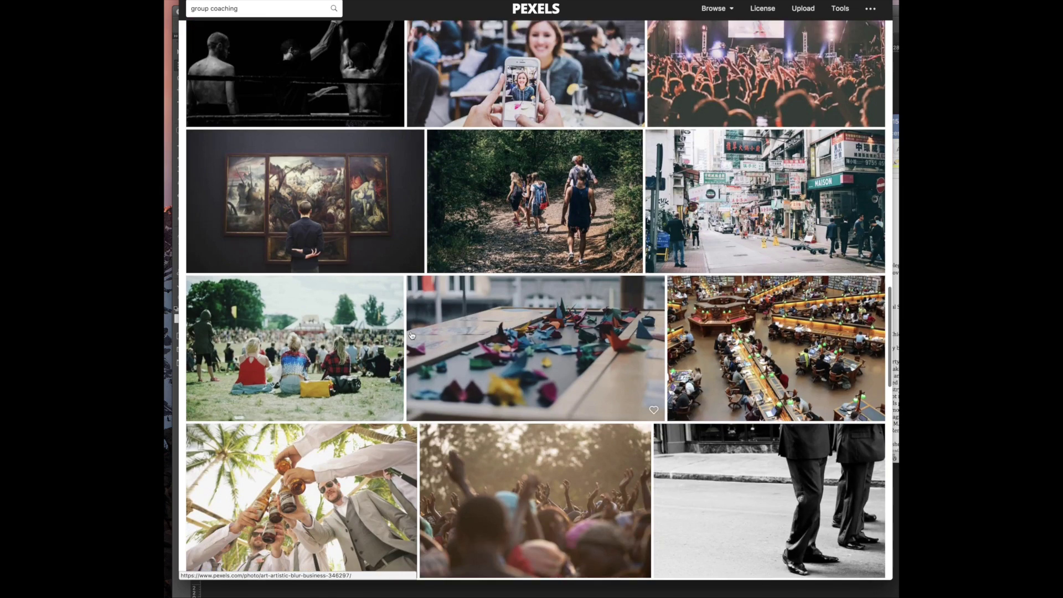
scroll(414, 342, down, 17)
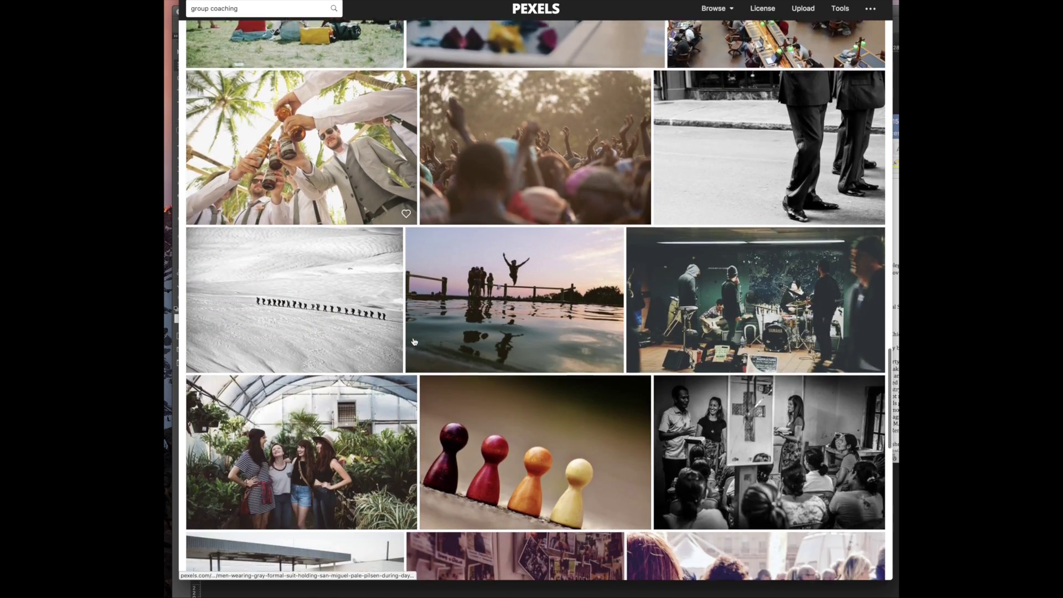
scroll(414, 342, down, 4)
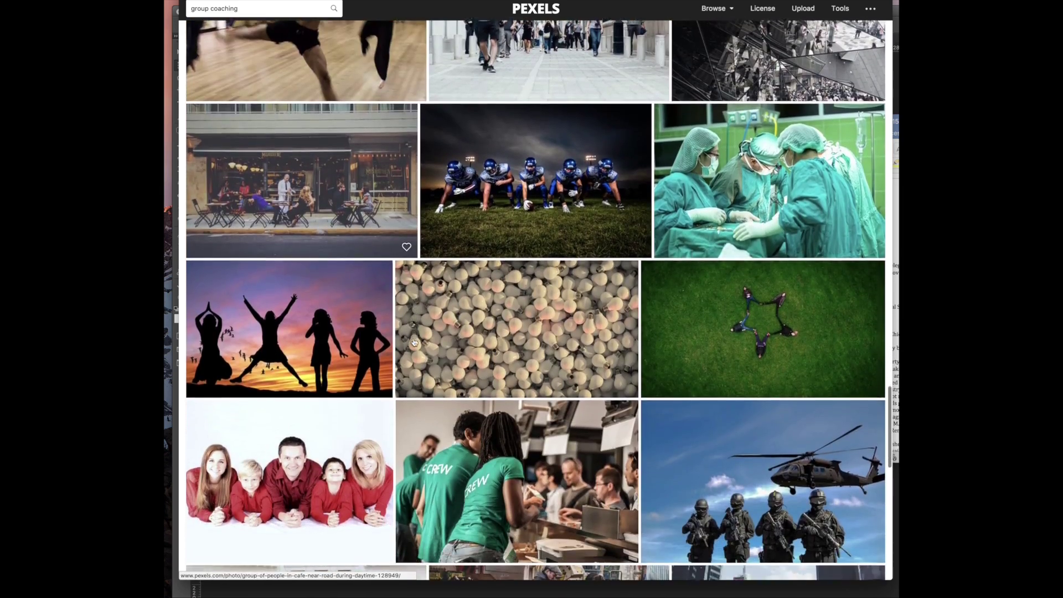
scroll(300, 416, down, 9)
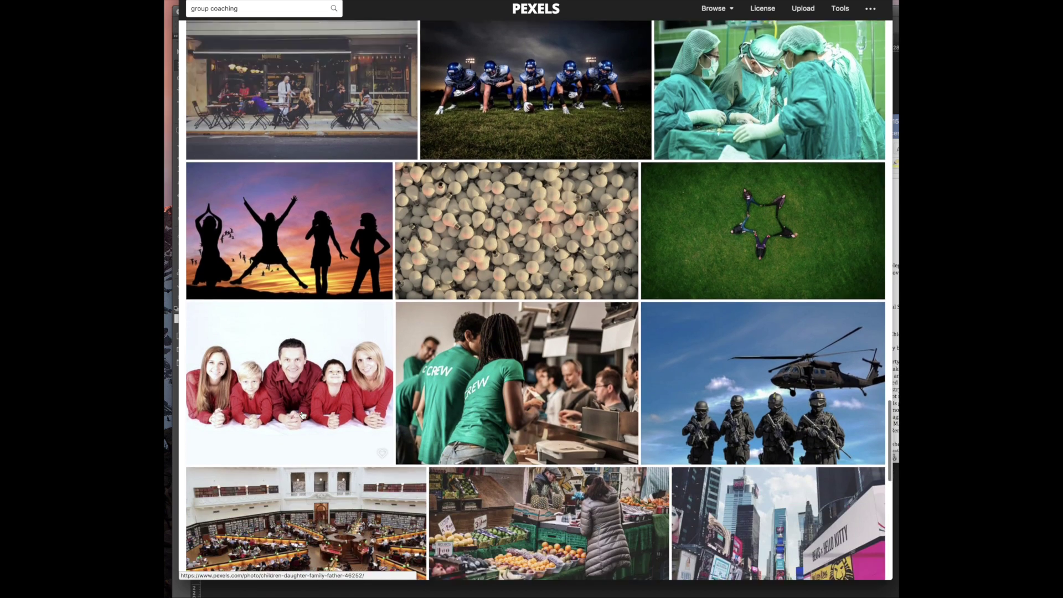
scroll(302, 415, down, 12)
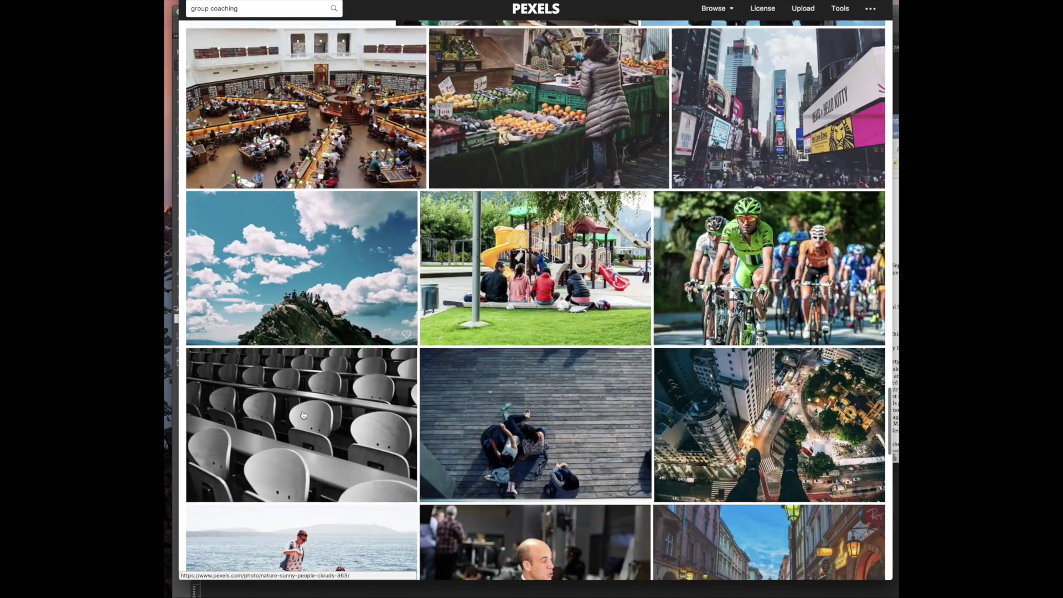
scroll(303, 415, down, 13)
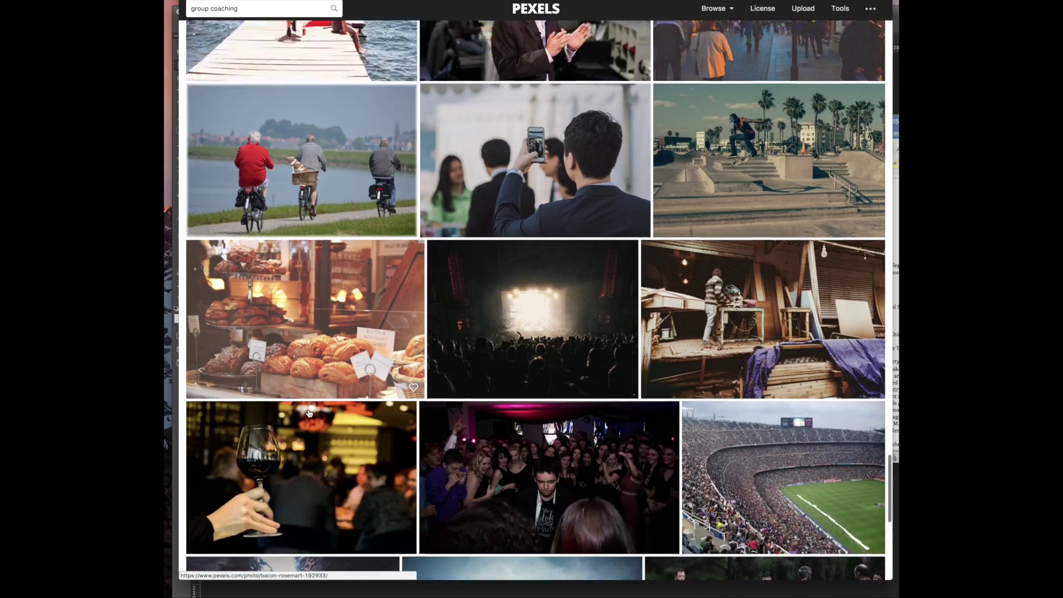
scroll(309, 413, down, 5)
scroll(309, 413, up, 7)
scroll(309, 413, down, 16)
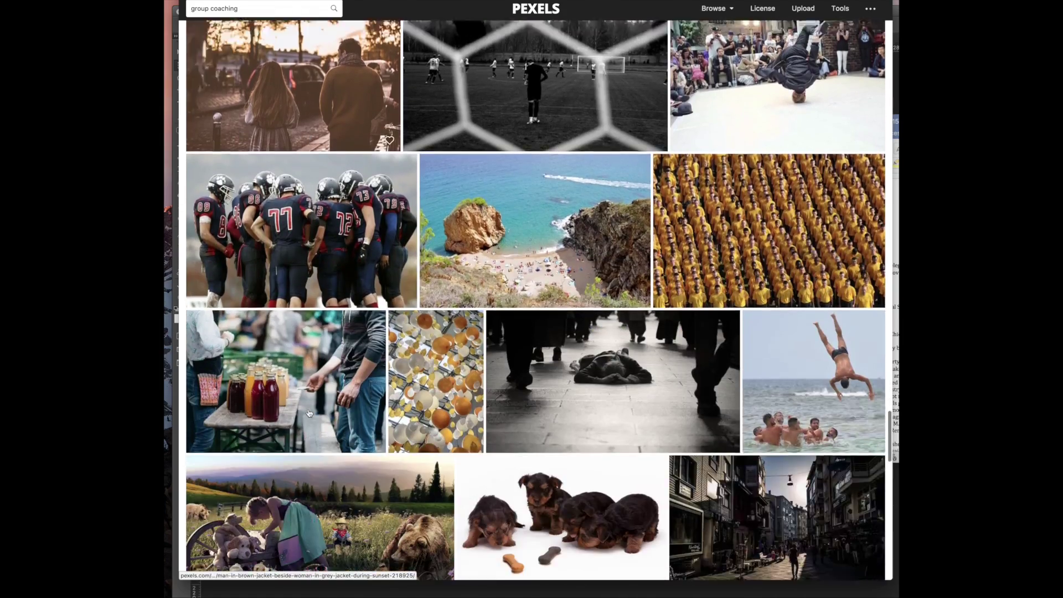
scroll(308, 413, down, 5)
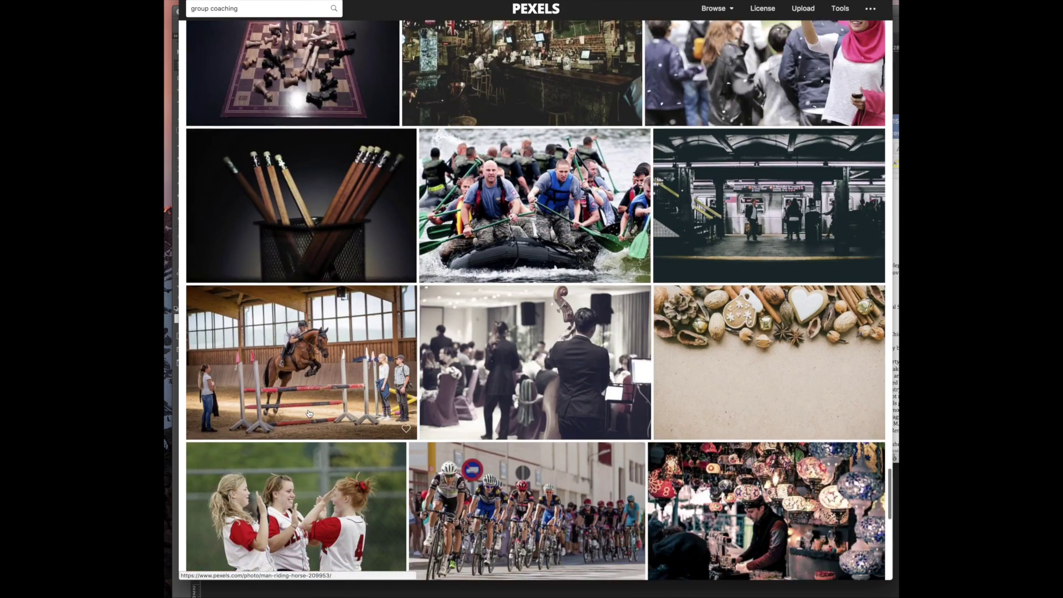
scroll(276, 216, up, 20)
scroll(276, 216, up, 20)
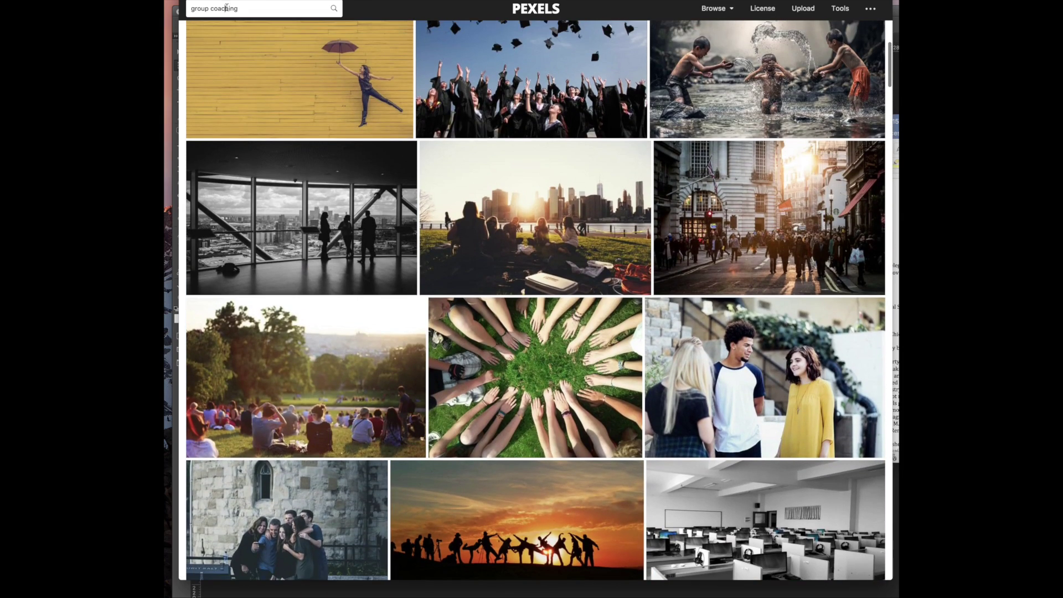
Shorten the Pexels search to 'group' and browse the results
double_click(226, 7)
key(BackSpace)
key(BackSpace)
key(BackSpace)
key(Return)
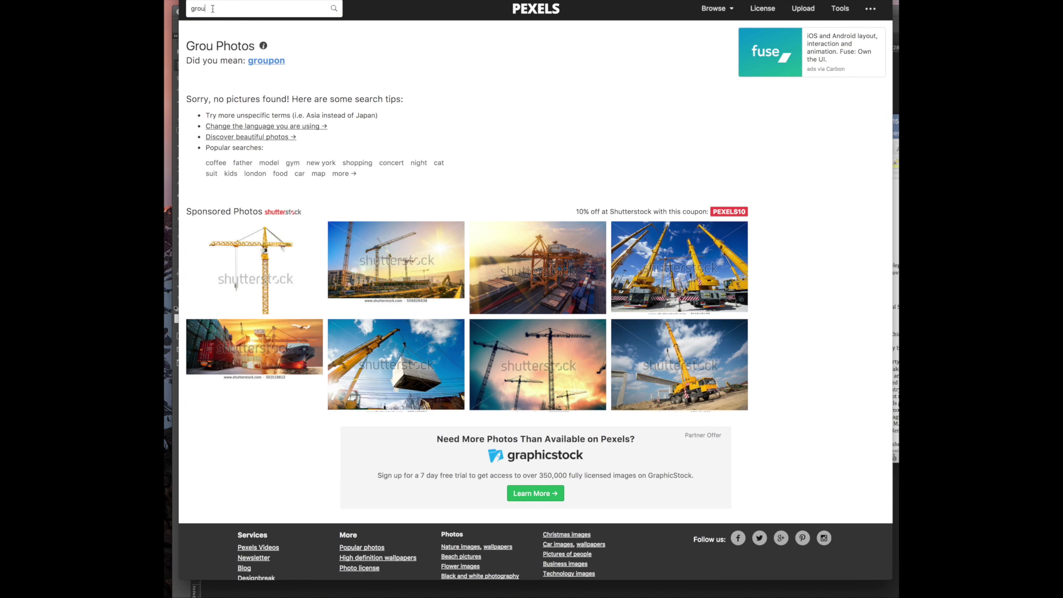
text(p)
key(Return)
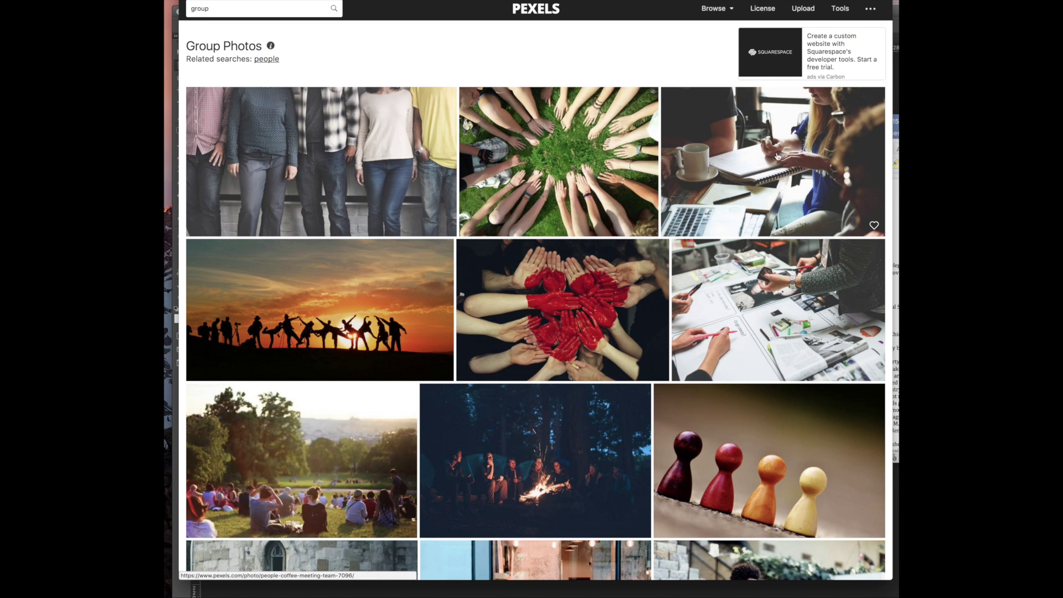
scroll(703, 188, down, 5)
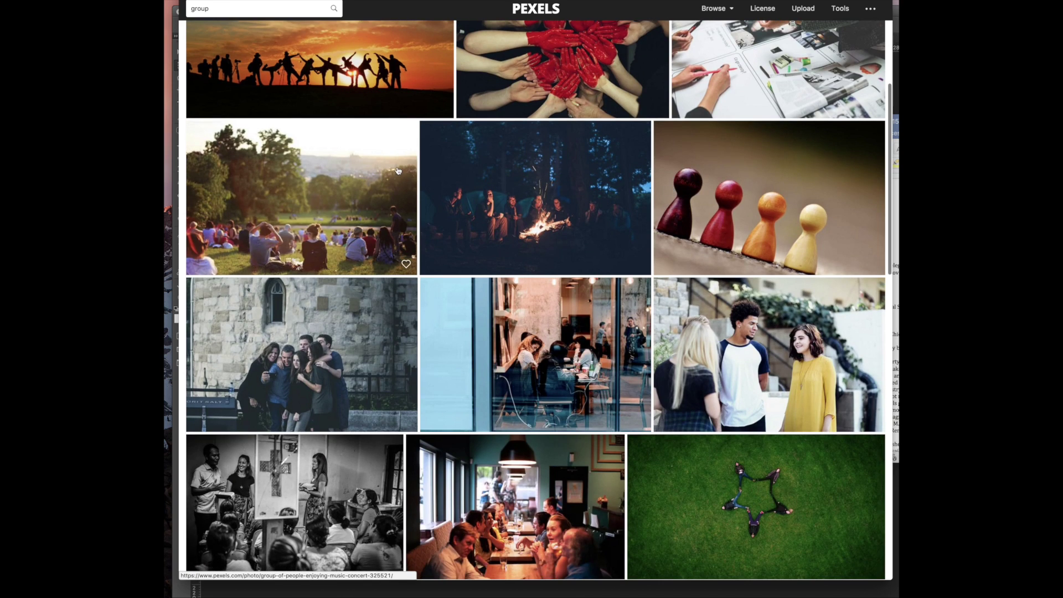
scroll(368, 172, down, 7)
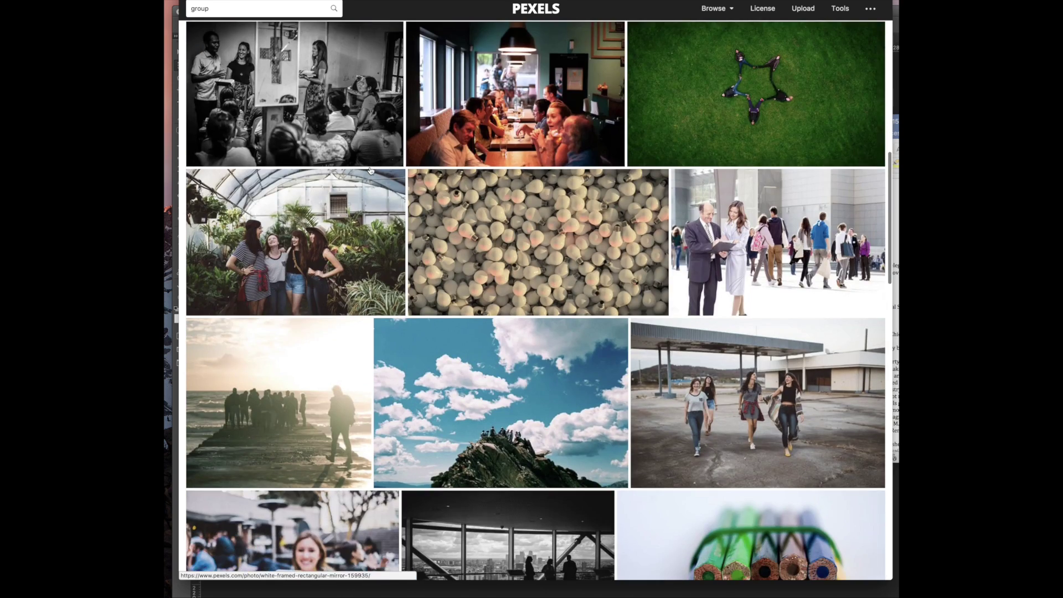
scroll(370, 170, down, 12)
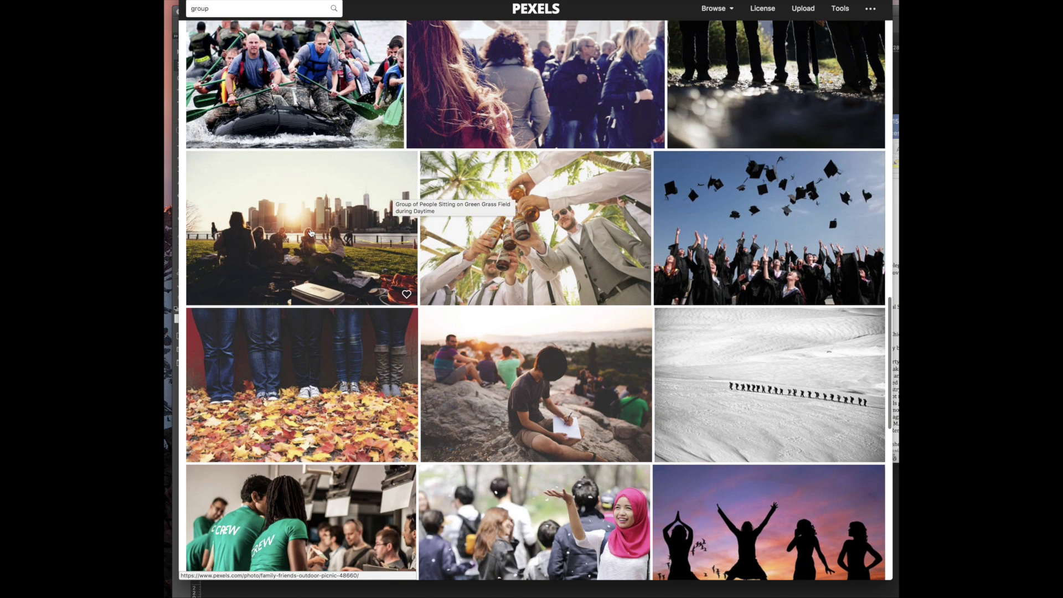
scroll(284, 248, down, 10)
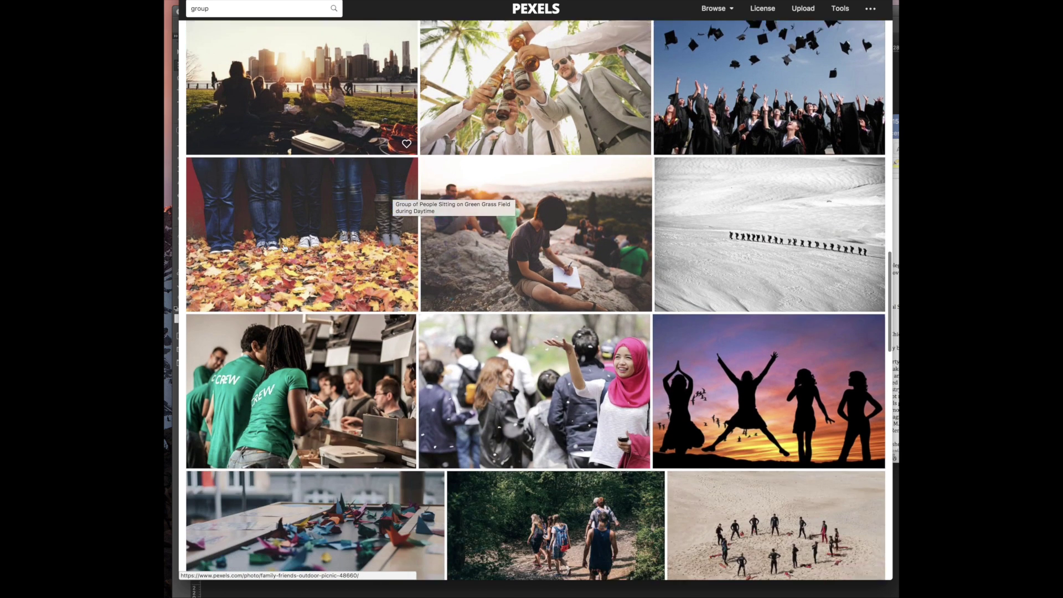
scroll(284, 247, down, 7)
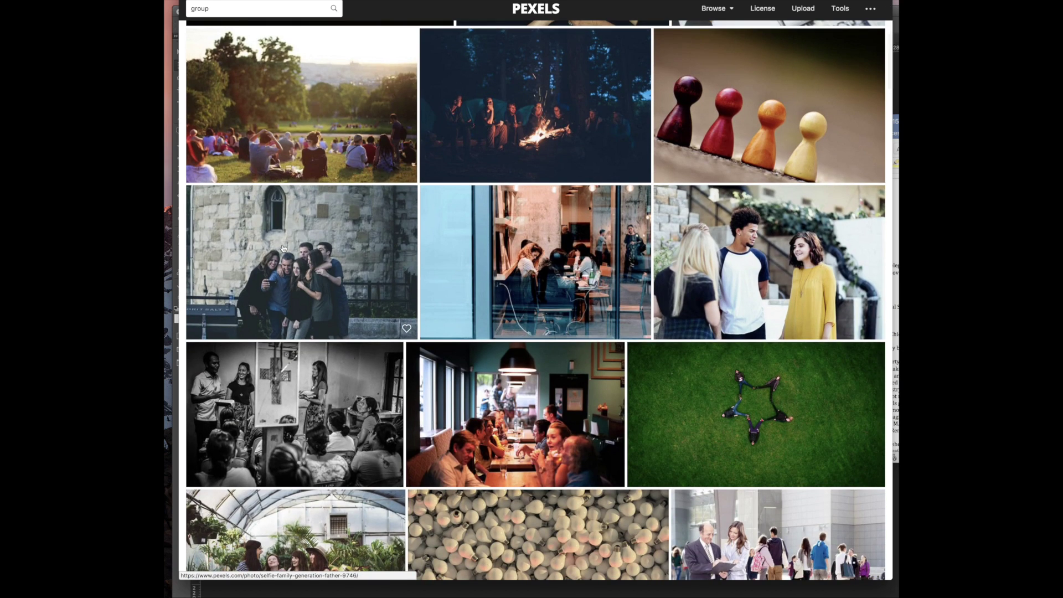
scroll(283, 248, down, 1)
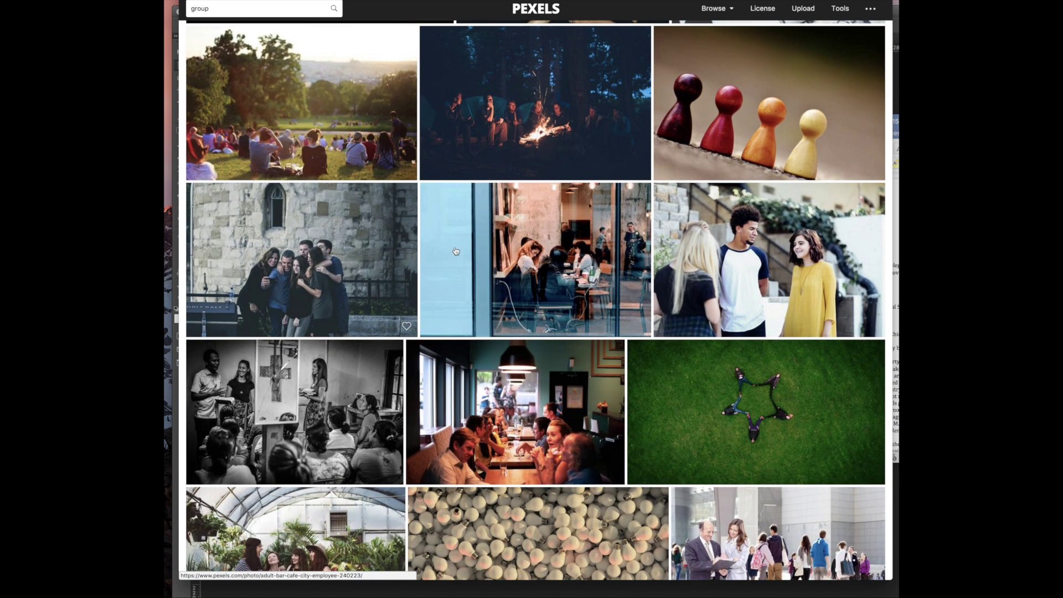
scroll(299, 312, down, 5)
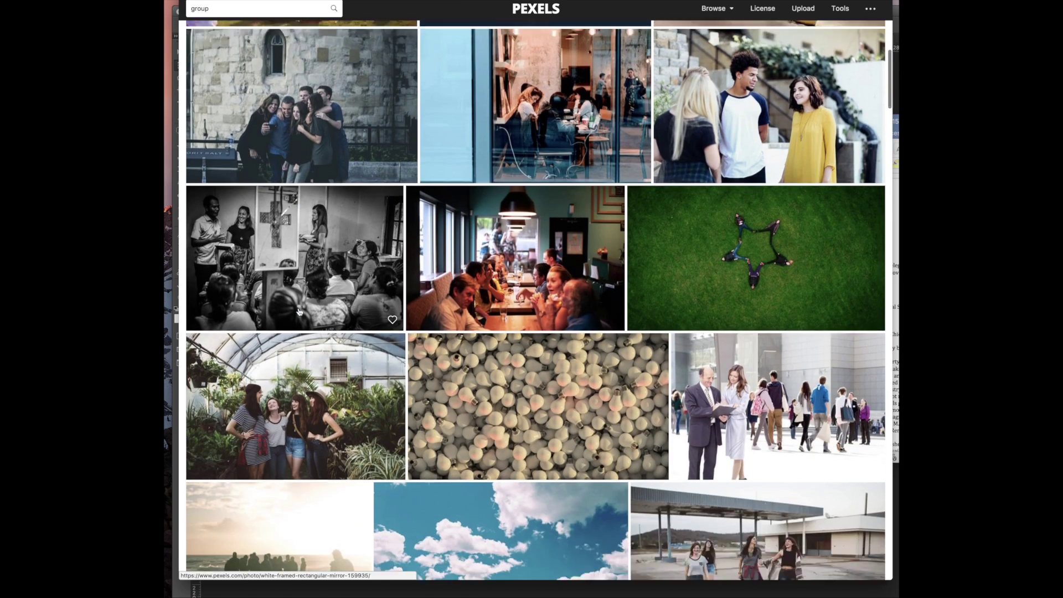
scroll(306, 312, down, 3)
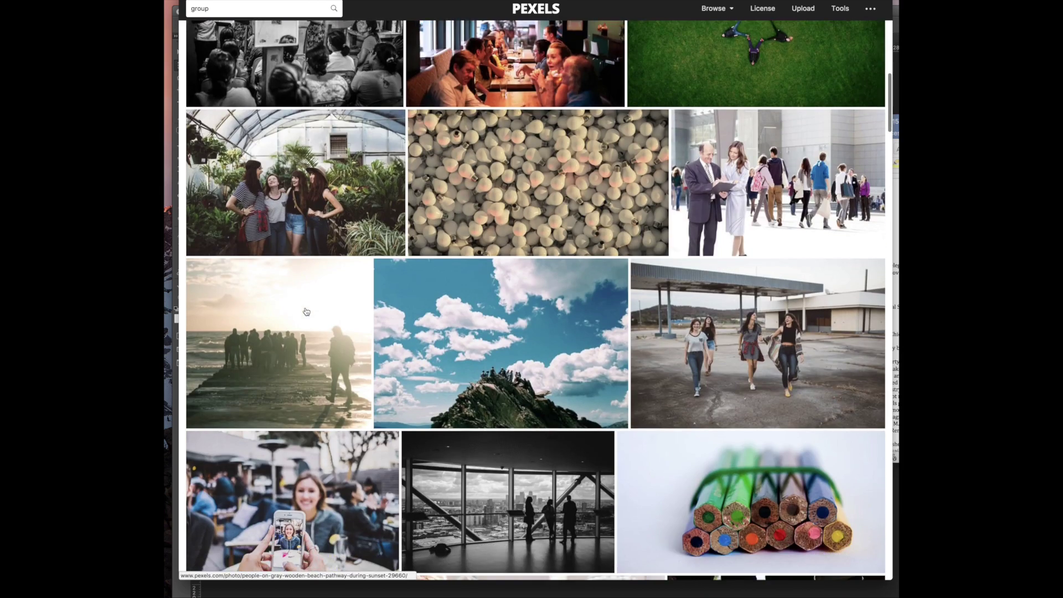
scroll(306, 312, up, 5)
scroll(306, 311, down, 1)
scroll(306, 311, up, 4)
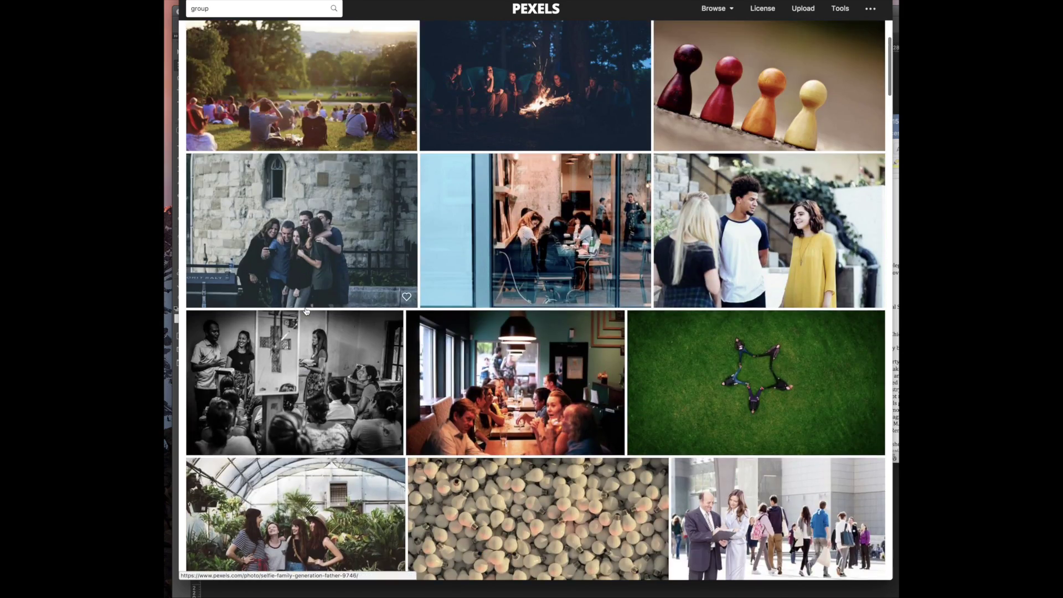
scroll(355, 313, up, 3)
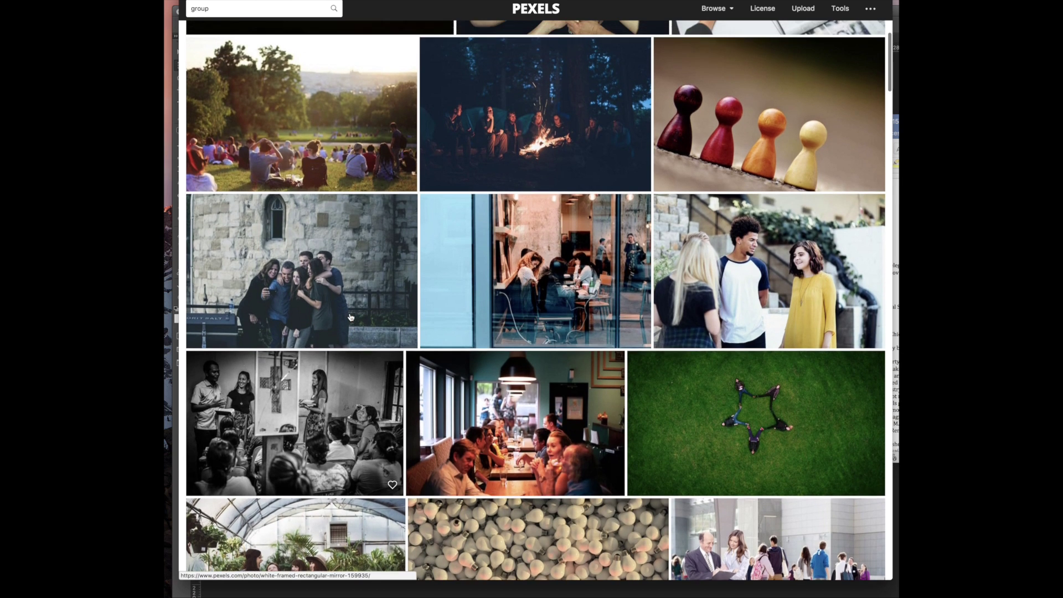
scroll(350, 316, up, 4)
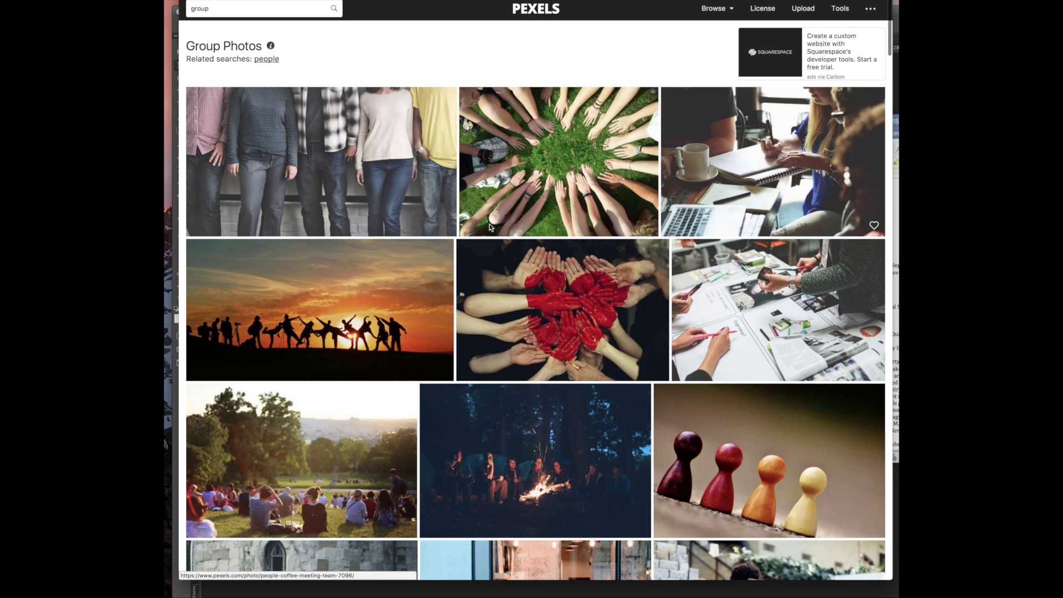
Copy the team coffee-meeting photo from its page and return to Photoshop
click(692, 193)
right_click(516, 76)
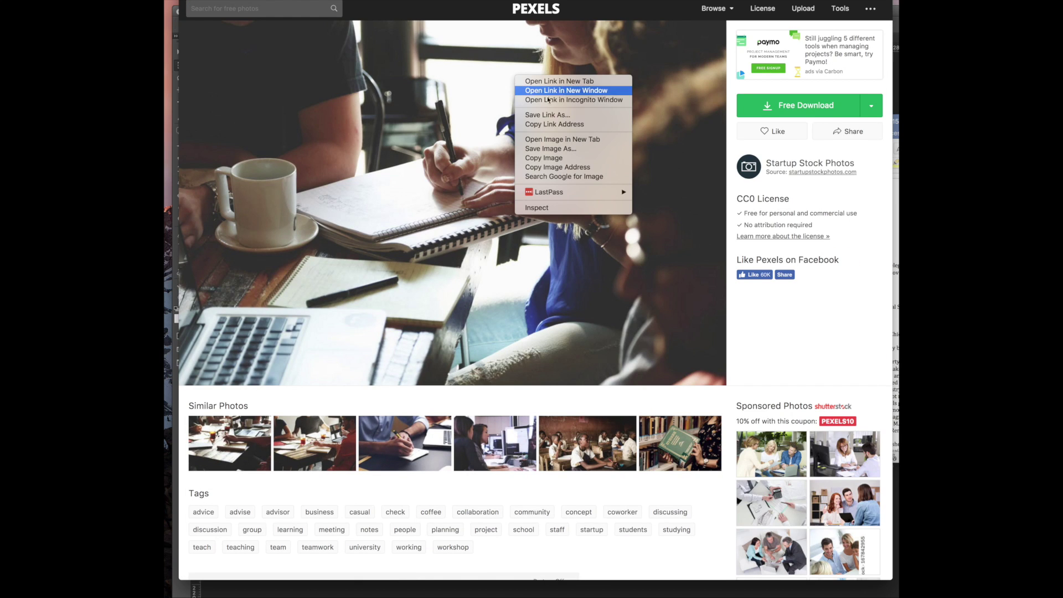
click(553, 159)
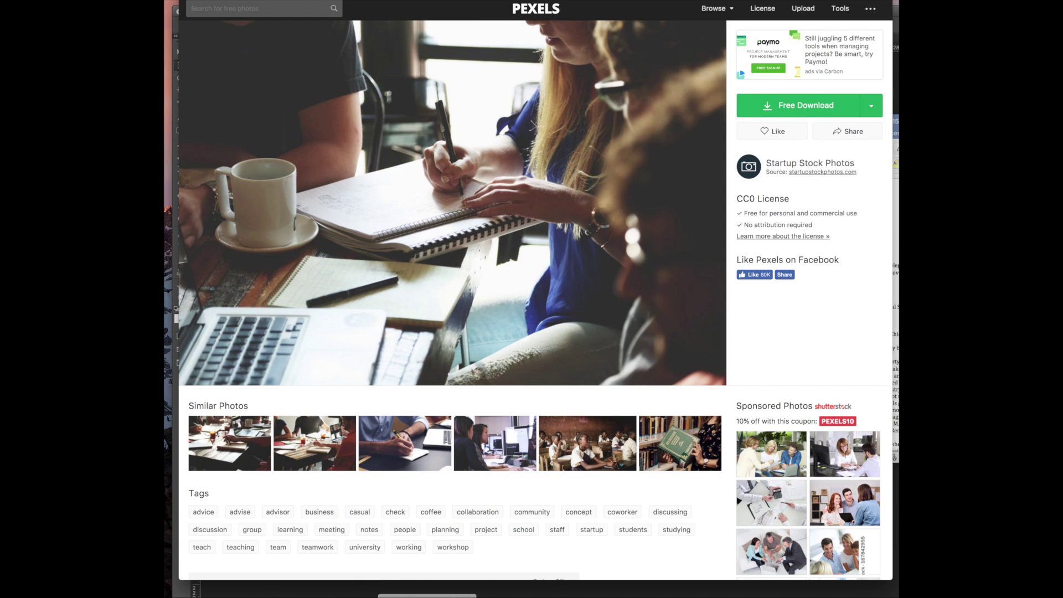
click(427, 596)
Create a new 1125×750 clipboard-sized document and paste the team-meeting photo
click(176, 511)
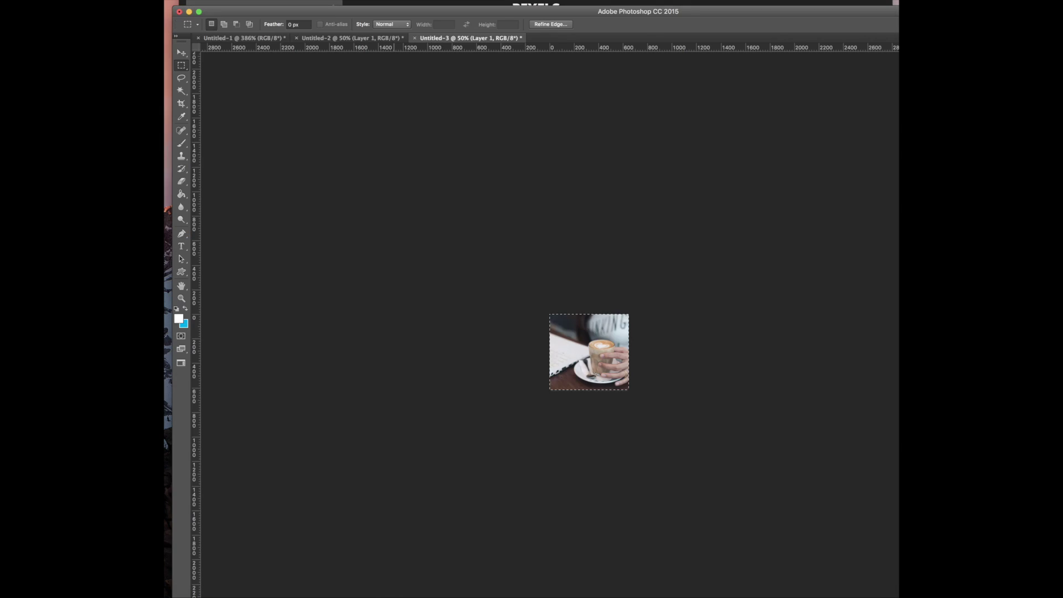
click(83, 0)
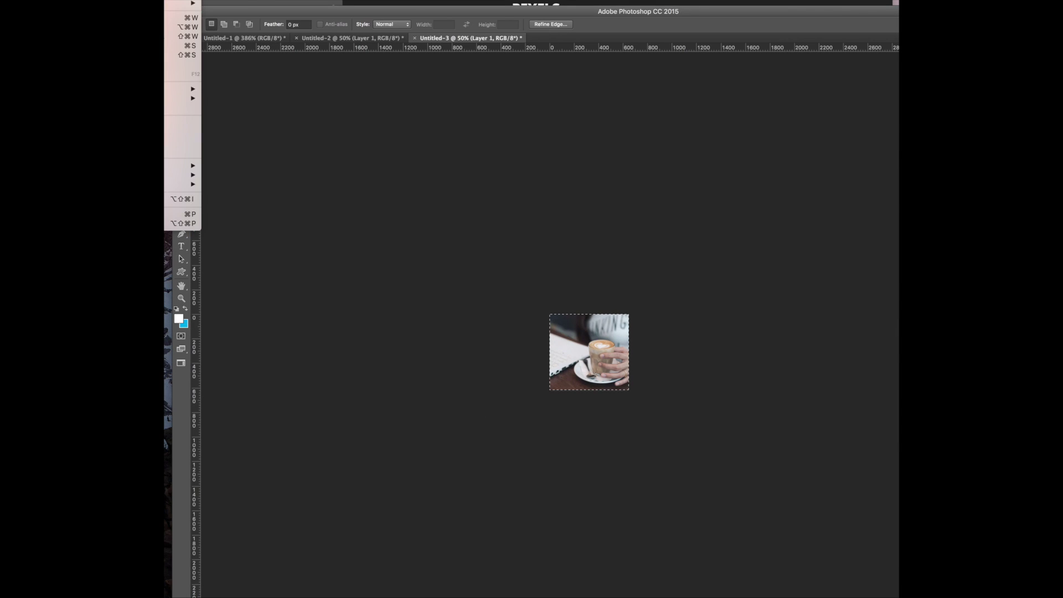
key(super+n)
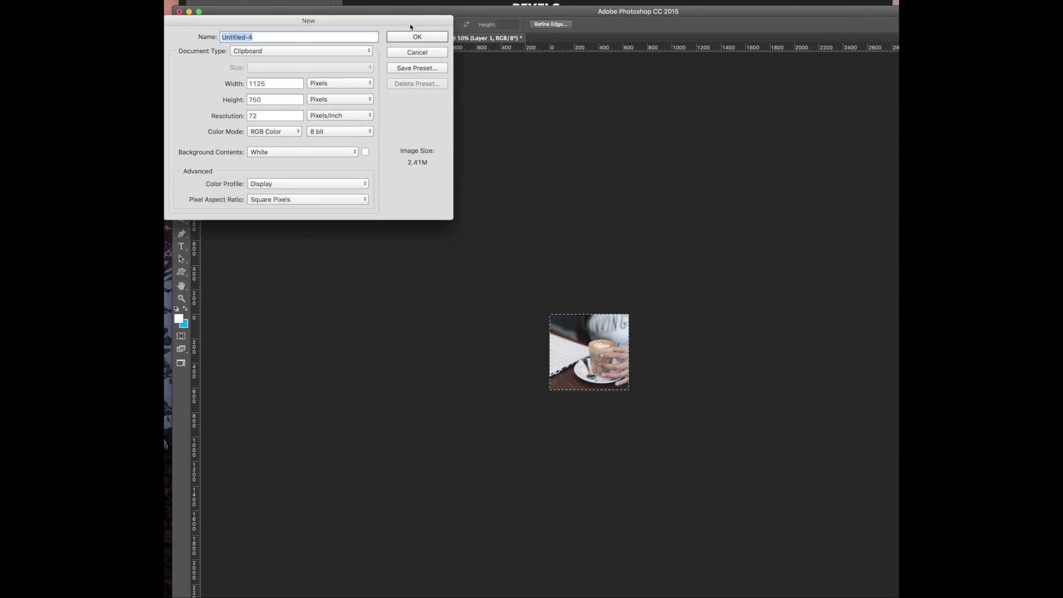
key(Return)
key(super+v)
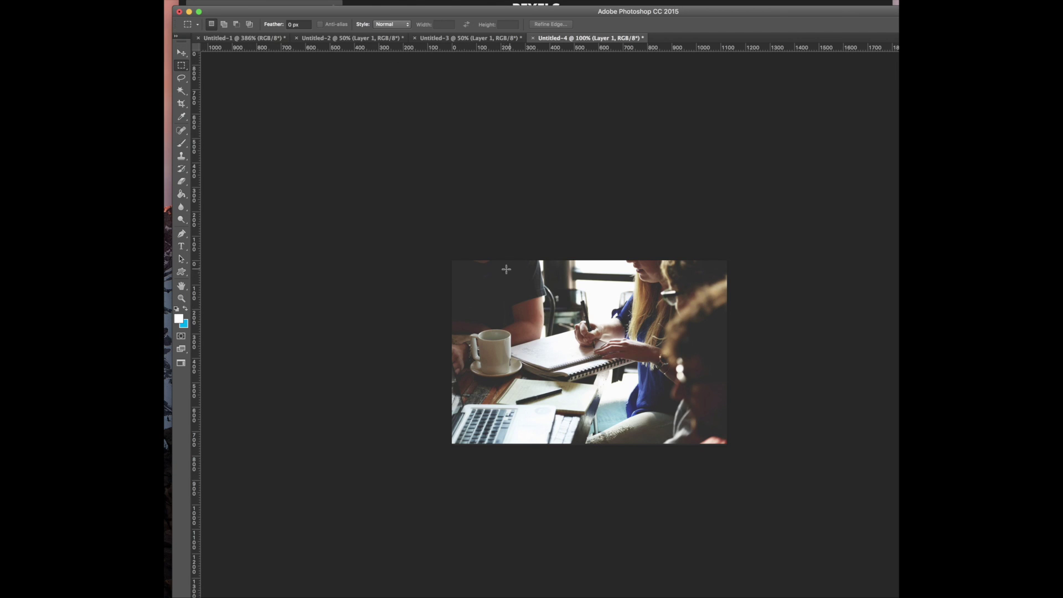
Crop the photo to its right-hand, roughly square part (724 × 737 px)
drag(547, 260, 724, 440)
click(133, 0)
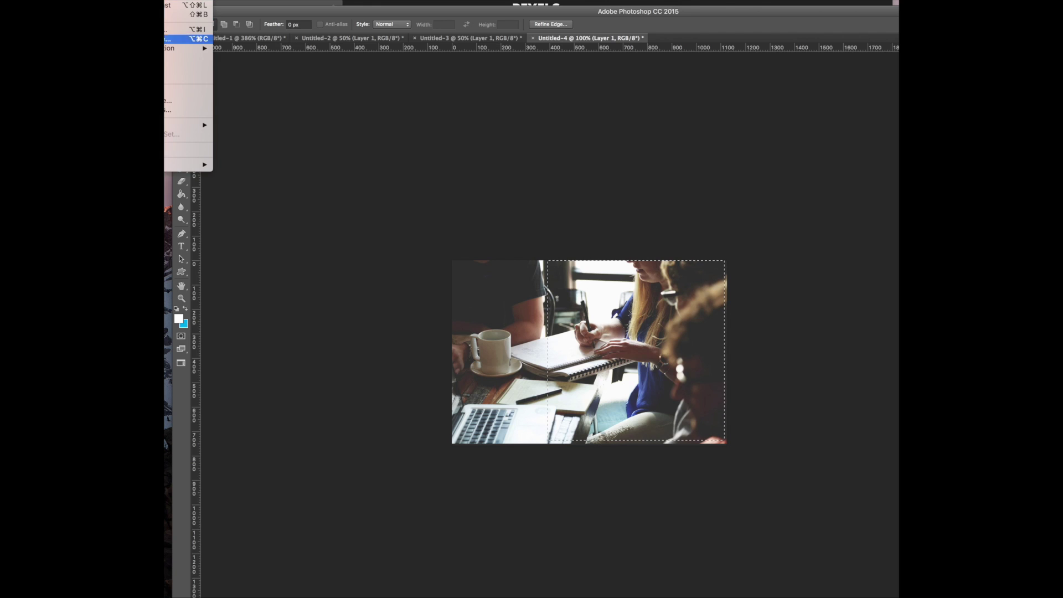
click(166, 58)
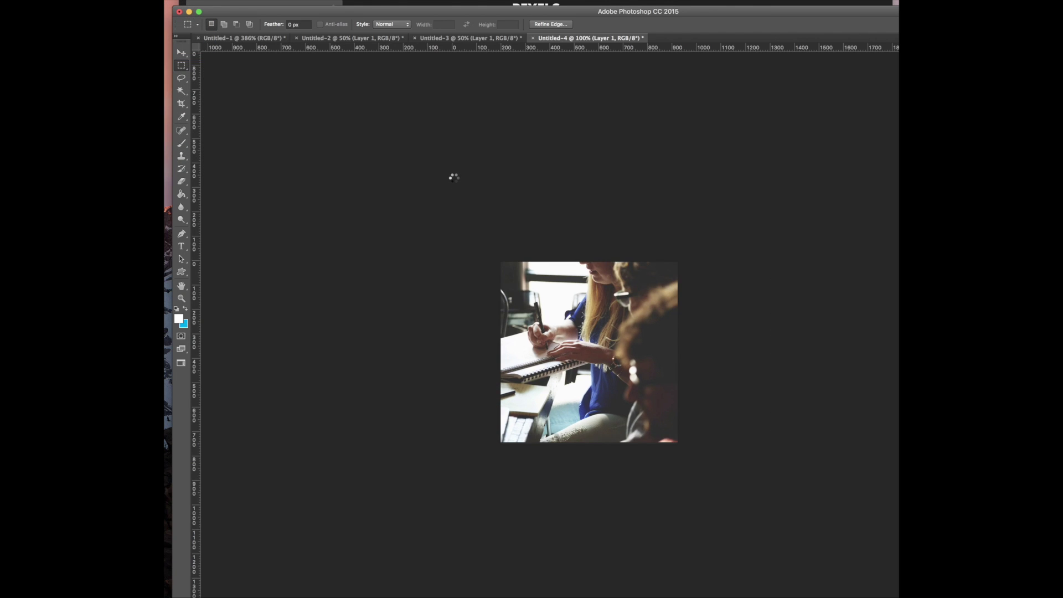
key(alt+shift+super+s)
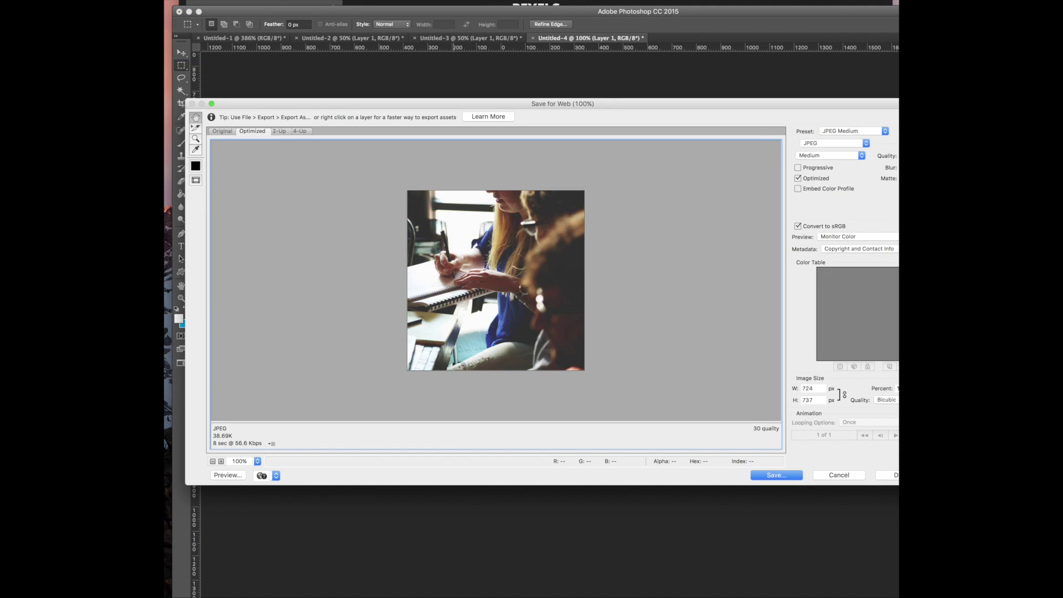
Save the cropped photo as a medium-quality JPEG into Downloads
click(777, 474)
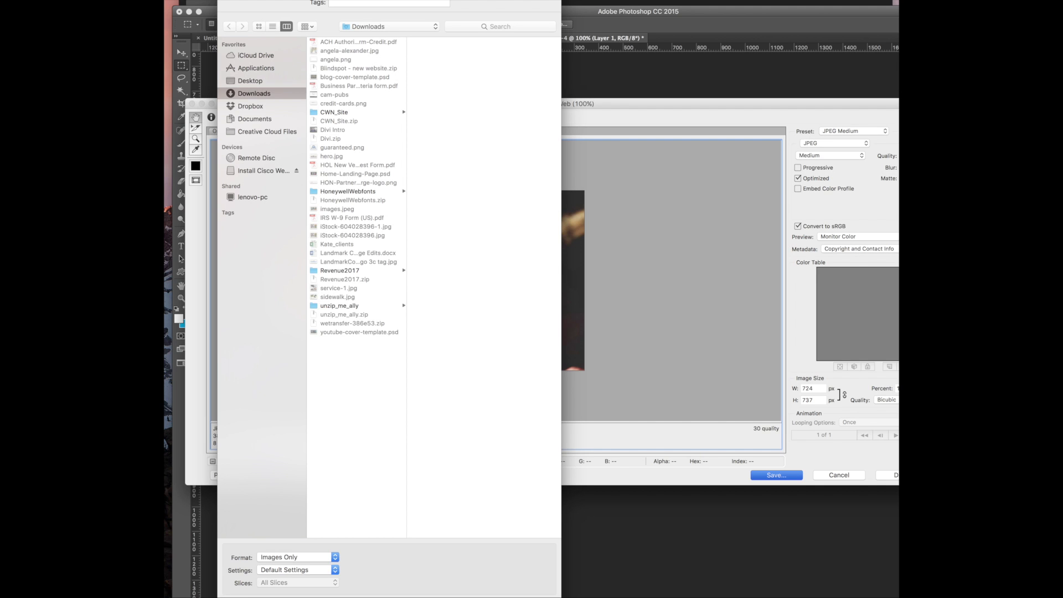
key(Return)
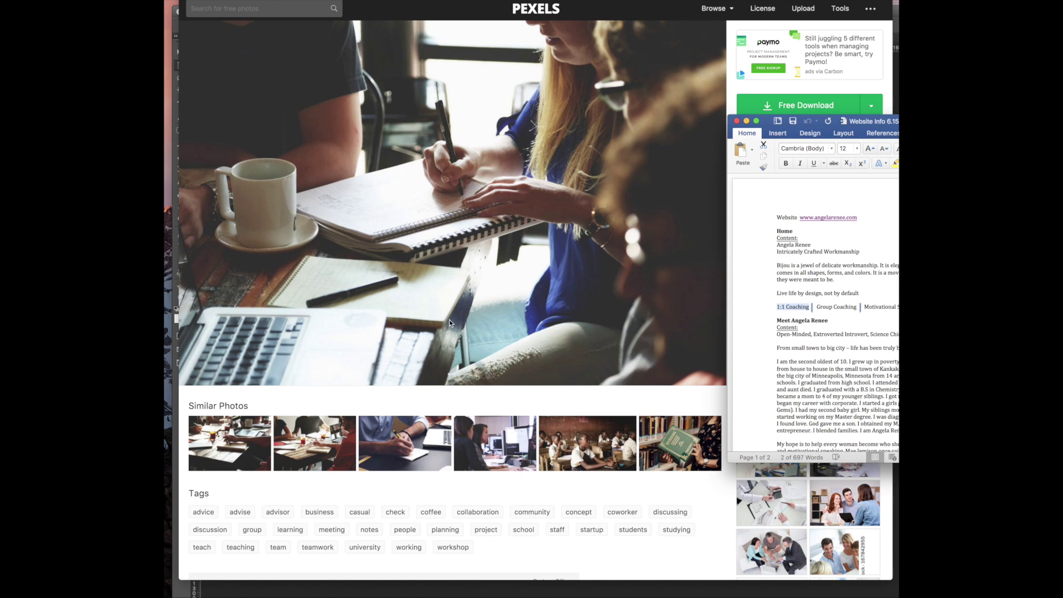
Search Pexels for 'speaking' photos
click(358, 400)
click(231, 10)
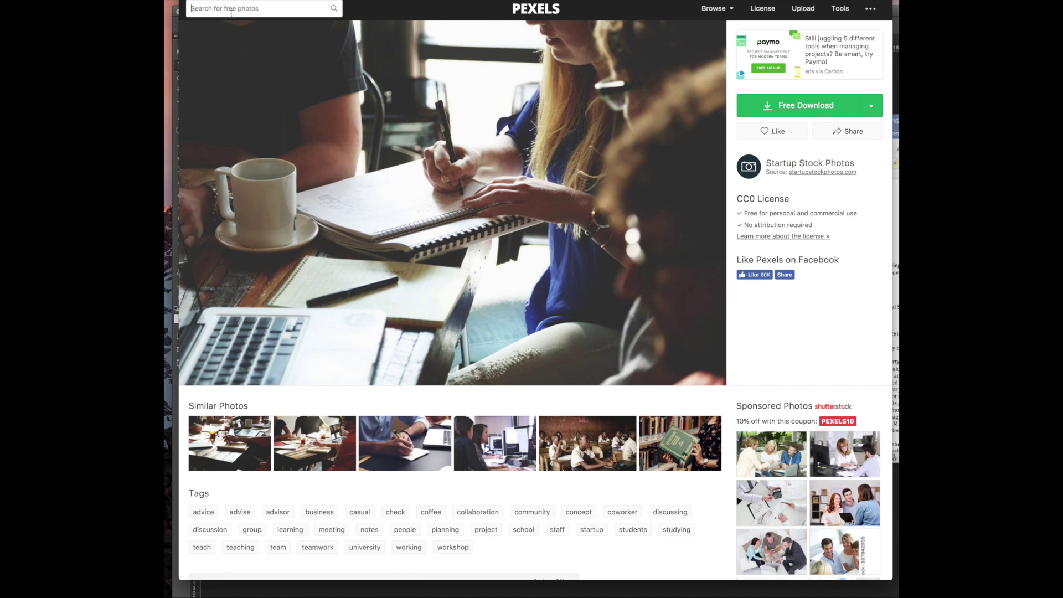
text(speaking)
key(Return)
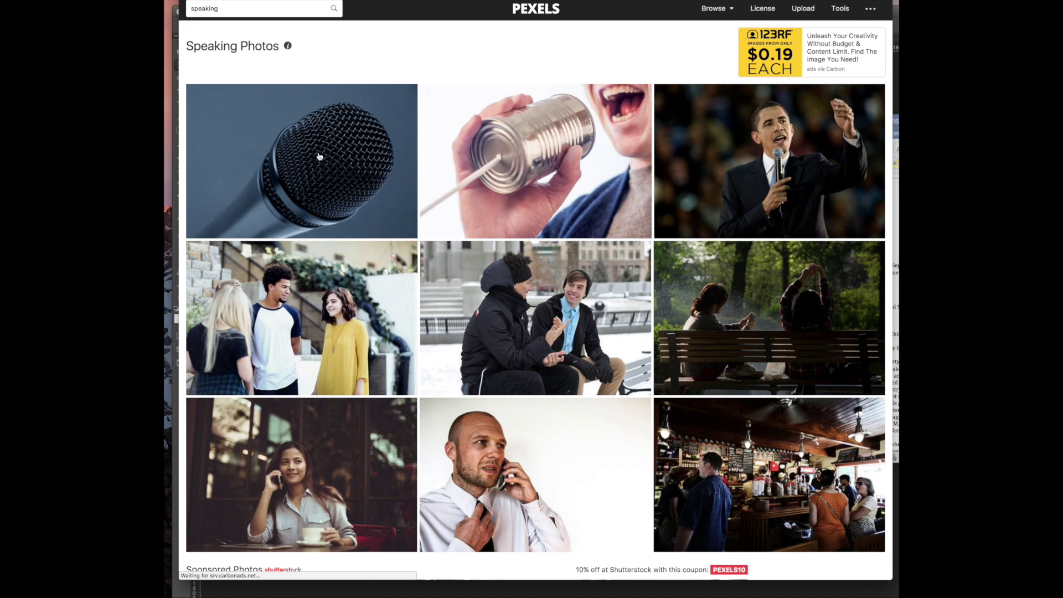
scroll(452, 299, down, 5)
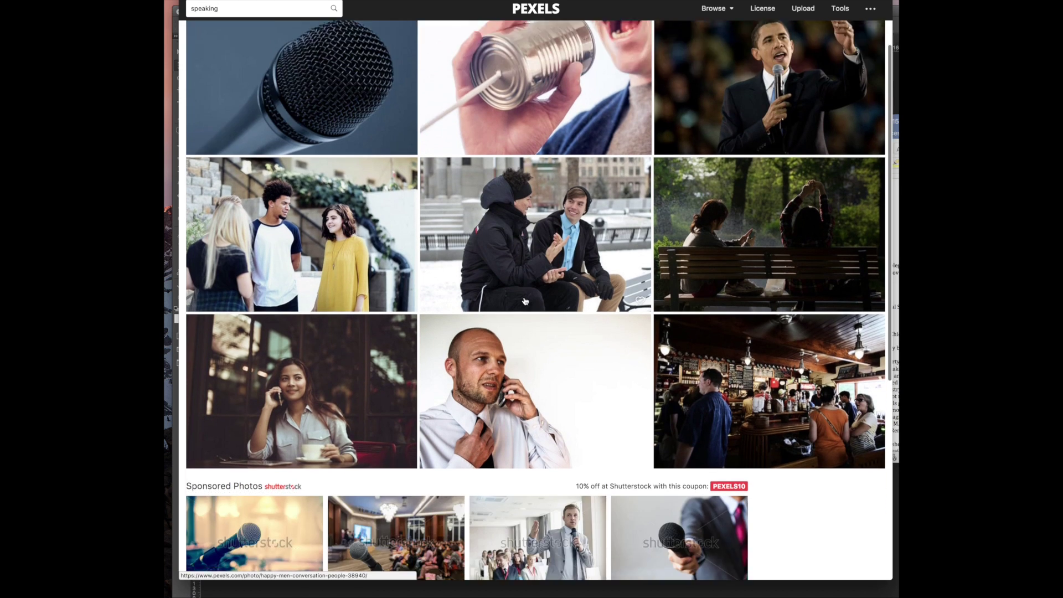
scroll(543, 293, up, 5)
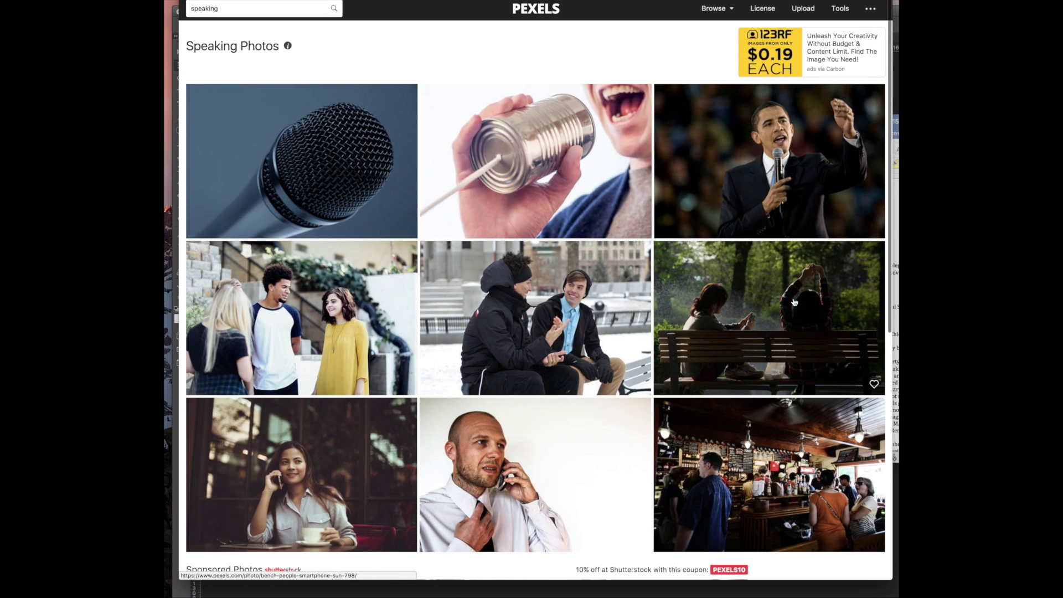
Change the search to 'speaker' and browse the results
click(202, 8)
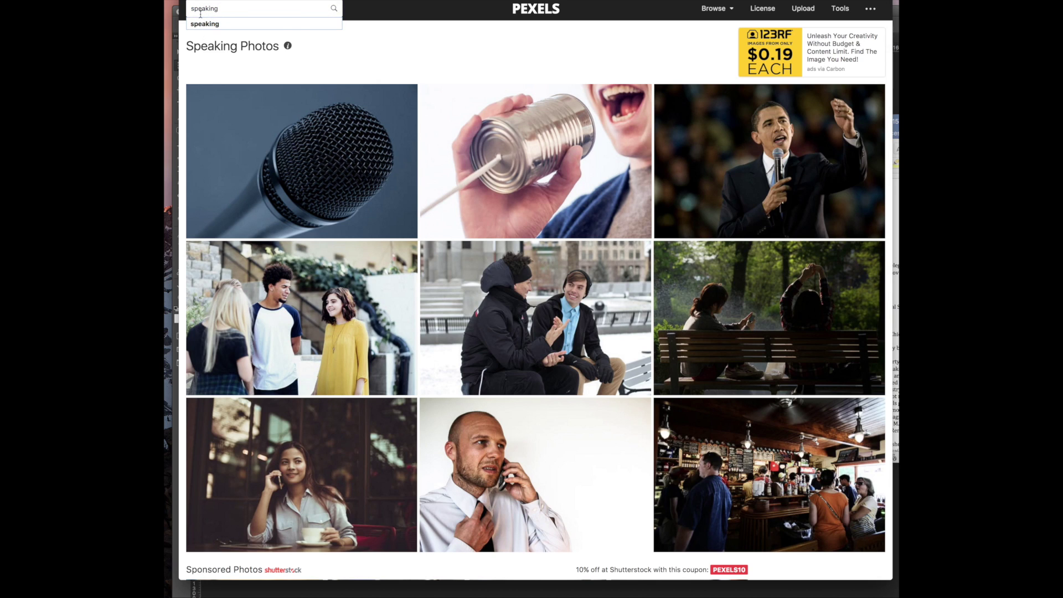
double_click(213, 5)
text(speaker)
key(Return)
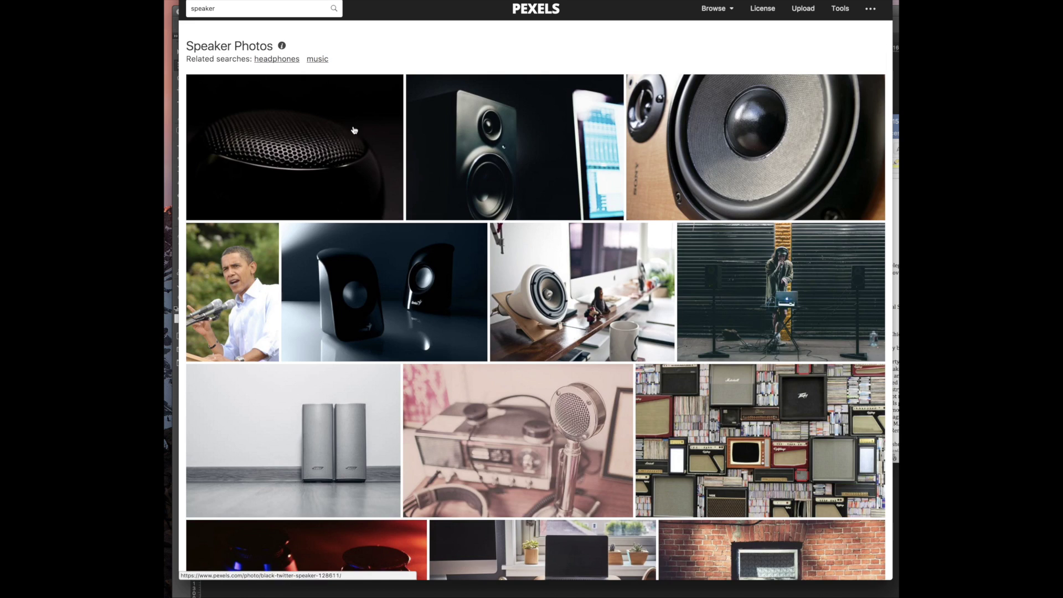
scroll(361, 214, down, 3)
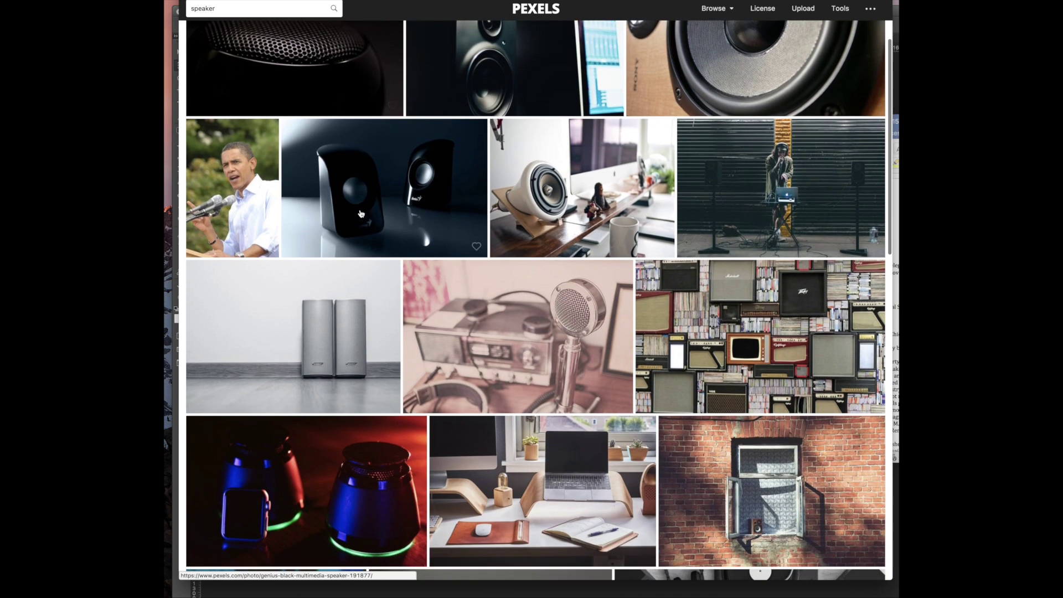
scroll(360, 213, down, 10)
scroll(382, 207, down, 10)
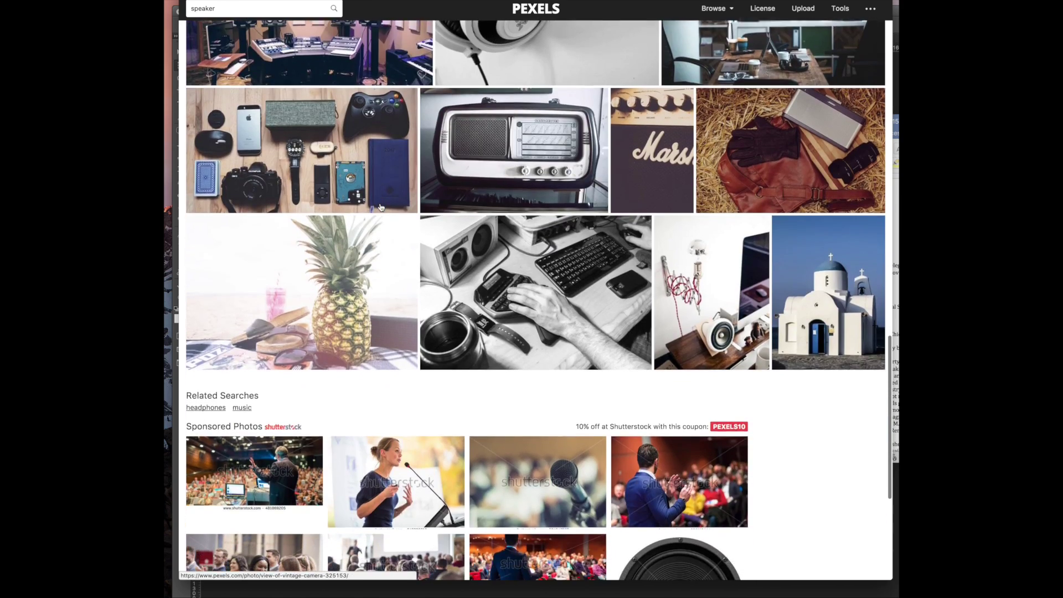
scroll(380, 207, up, 20)
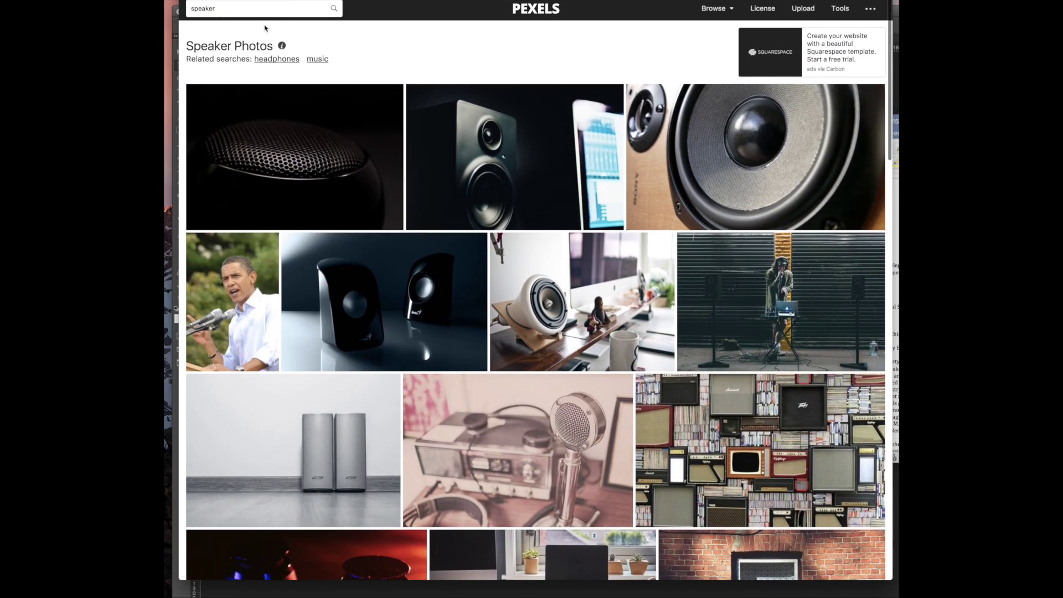
Search for 'conference' photos and find the empty white conference room
key(super+a)
text(conf)
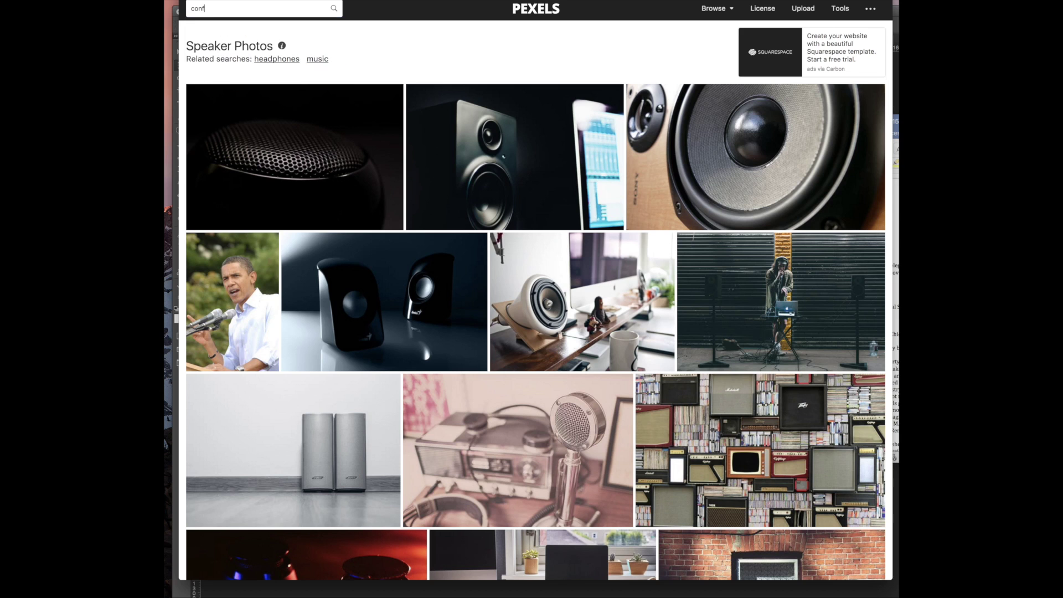
key(Return)
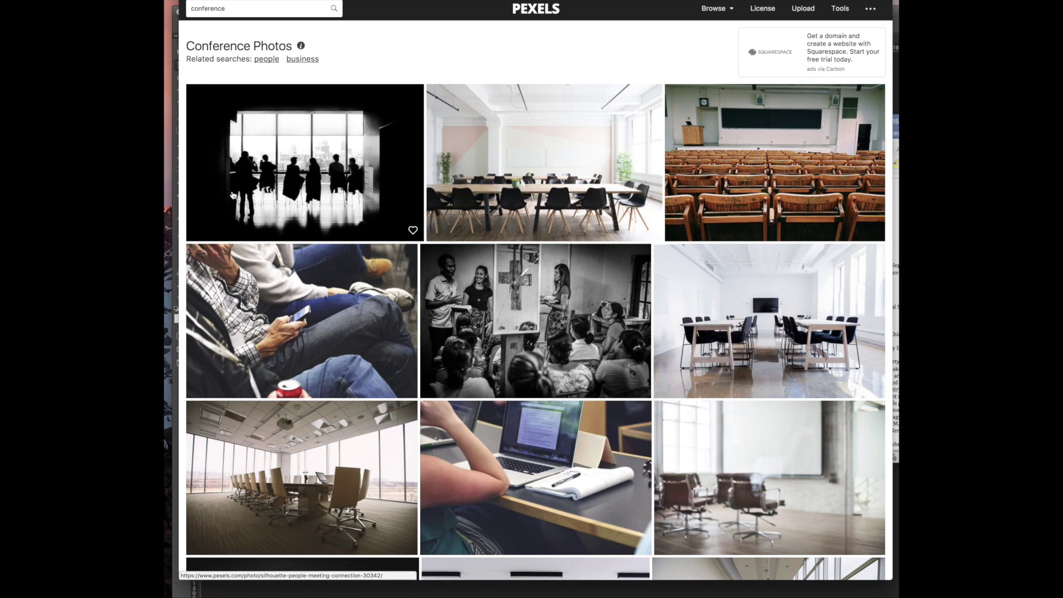
scroll(229, 196, down, 3)
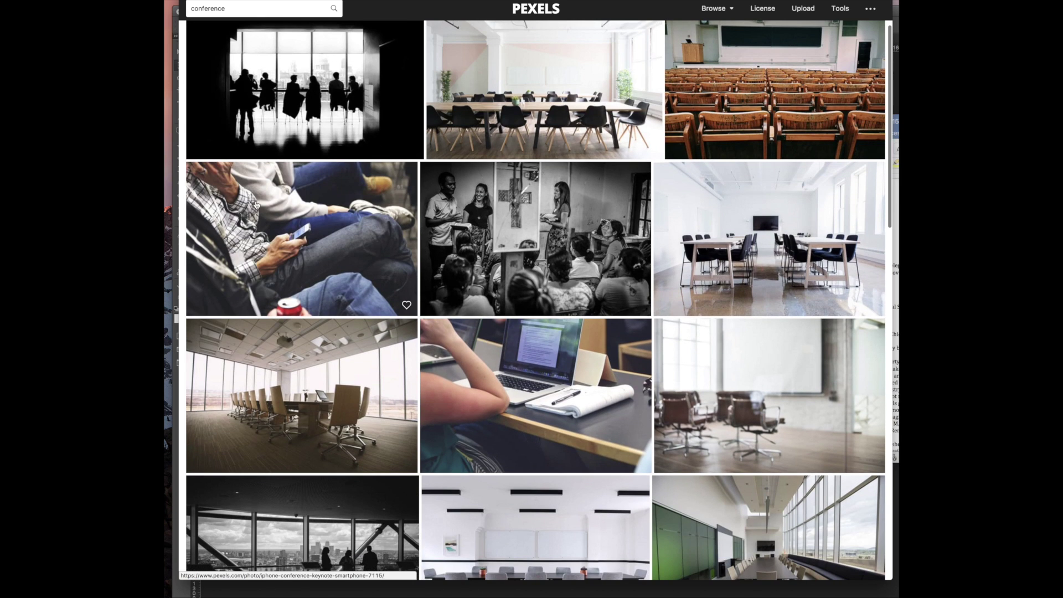
scroll(742, 99, up, 3)
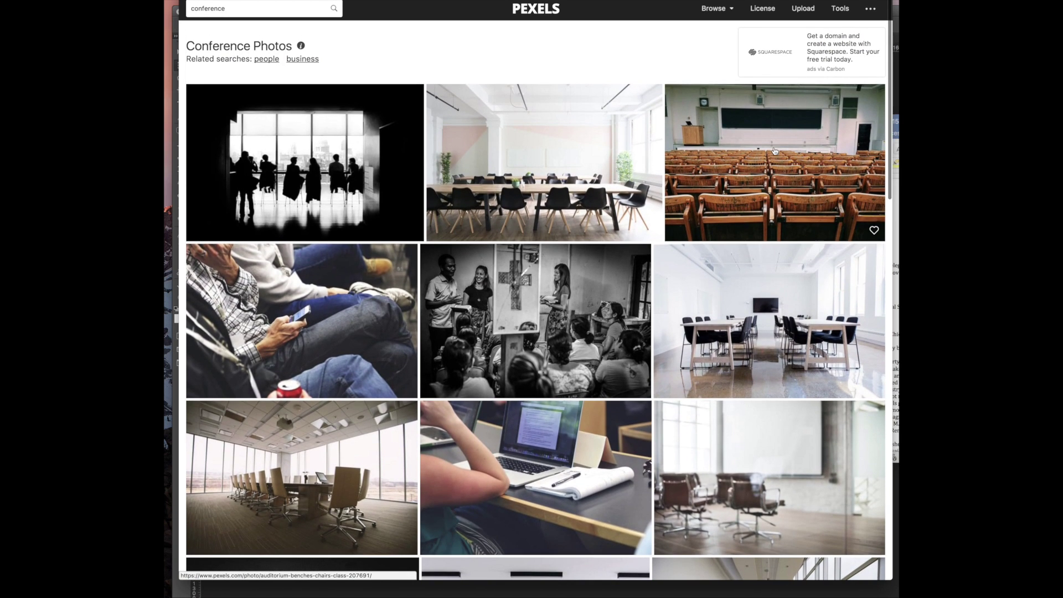
scroll(725, 327, down, 10)
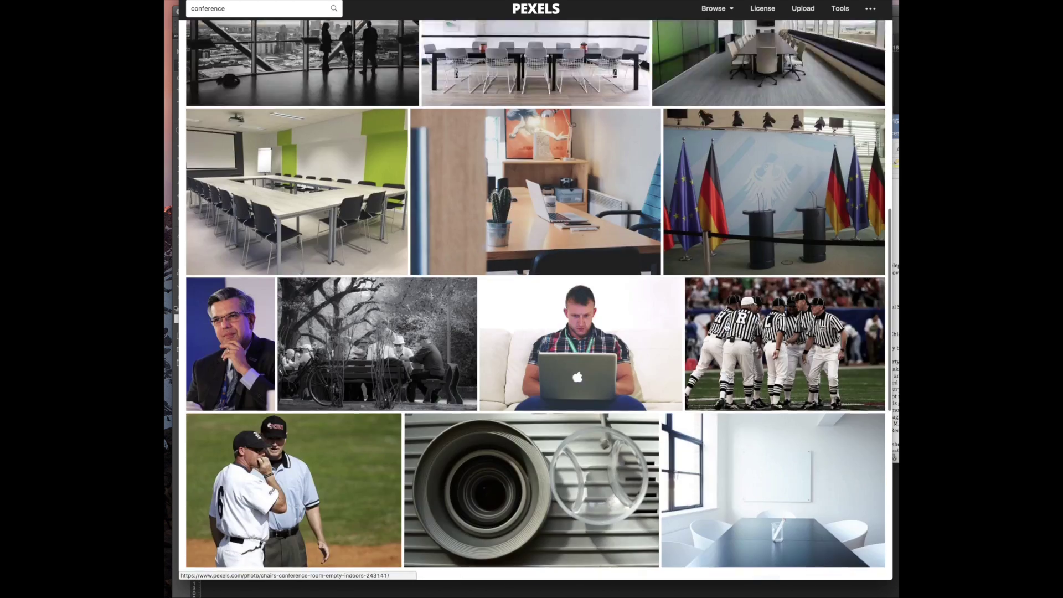
scroll(725, 327, up, 5)
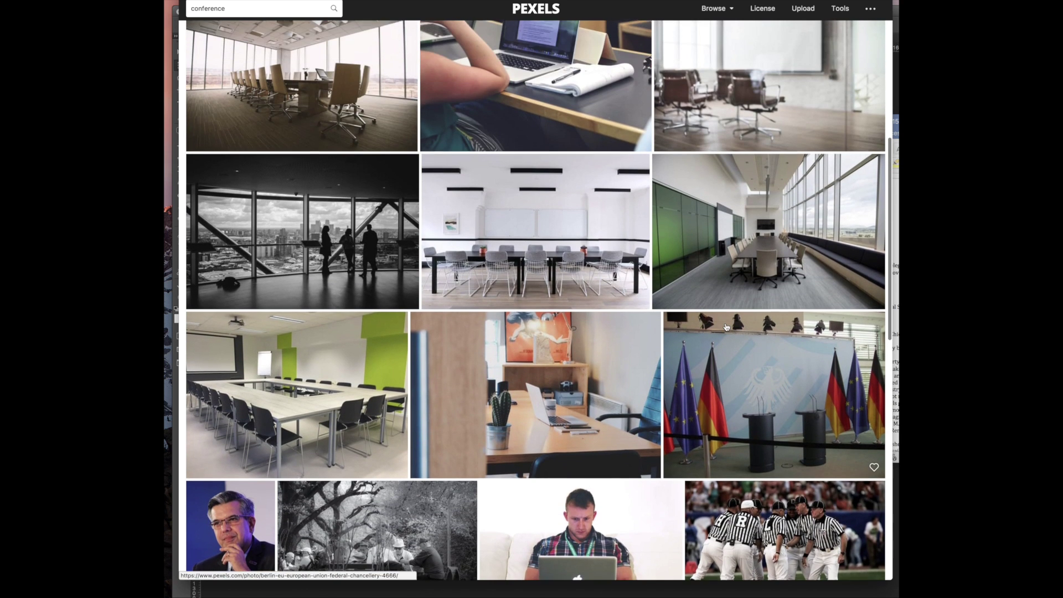
scroll(726, 327, up, 1)
scroll(726, 328, up, 4)
scroll(525, 265, up, 3)
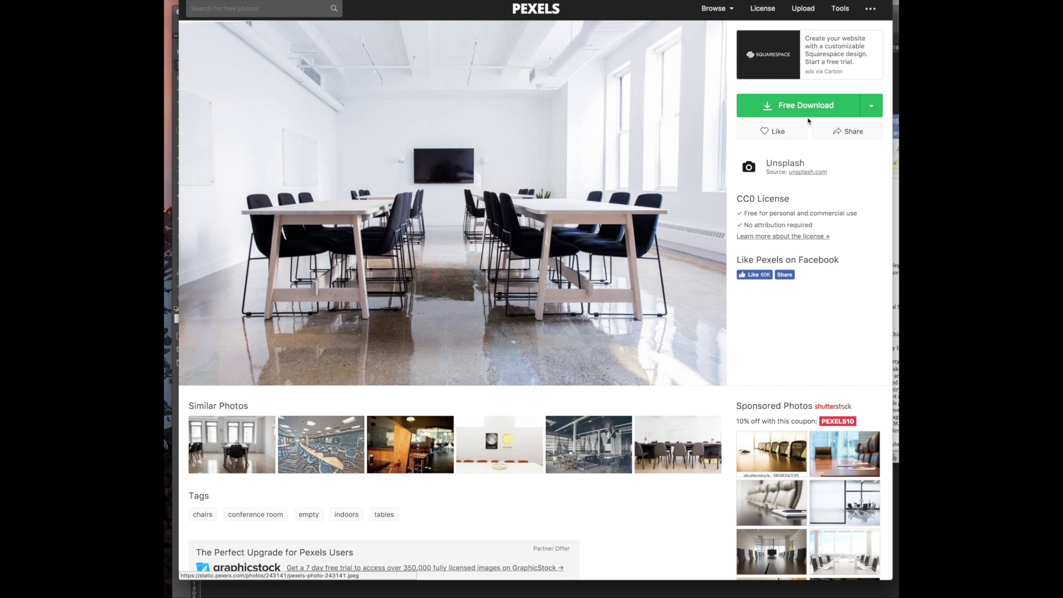
Copy the empty white conference room photo with Copy Image and switch to Photoshop
right_click(477, 132)
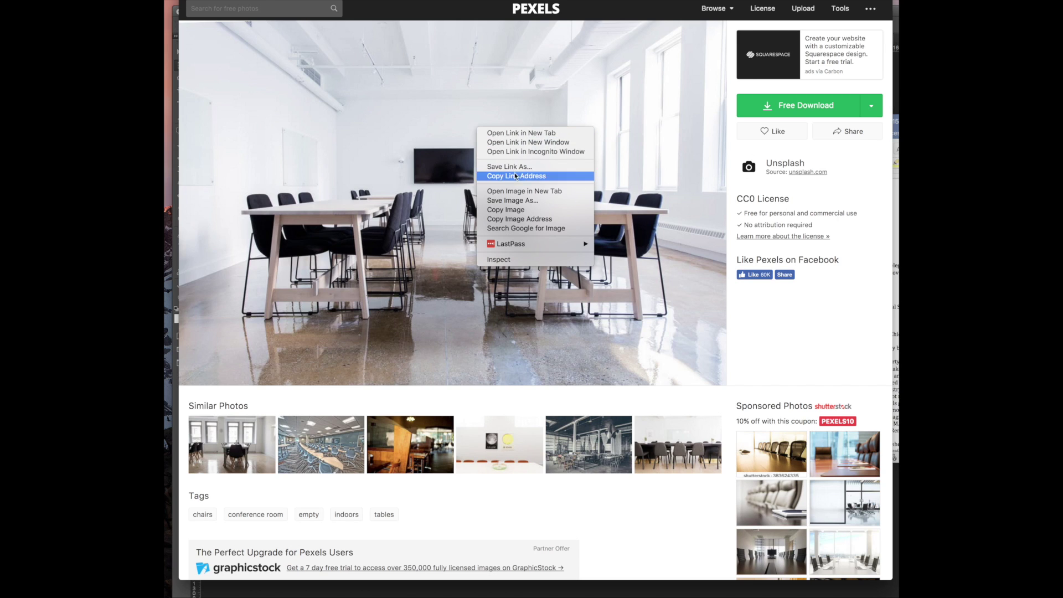
click(512, 211)
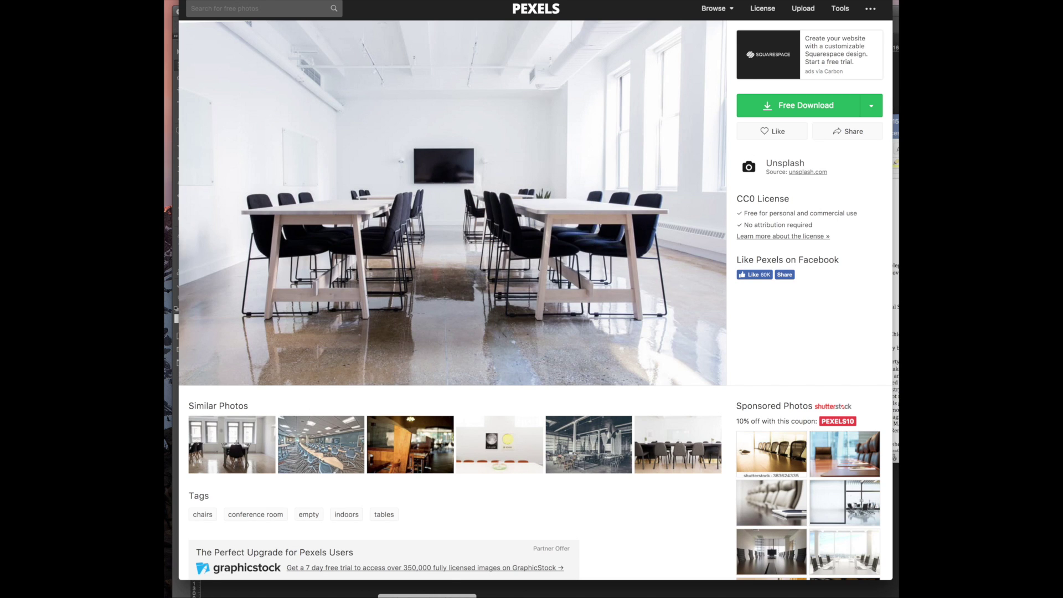
key(super+Tab)
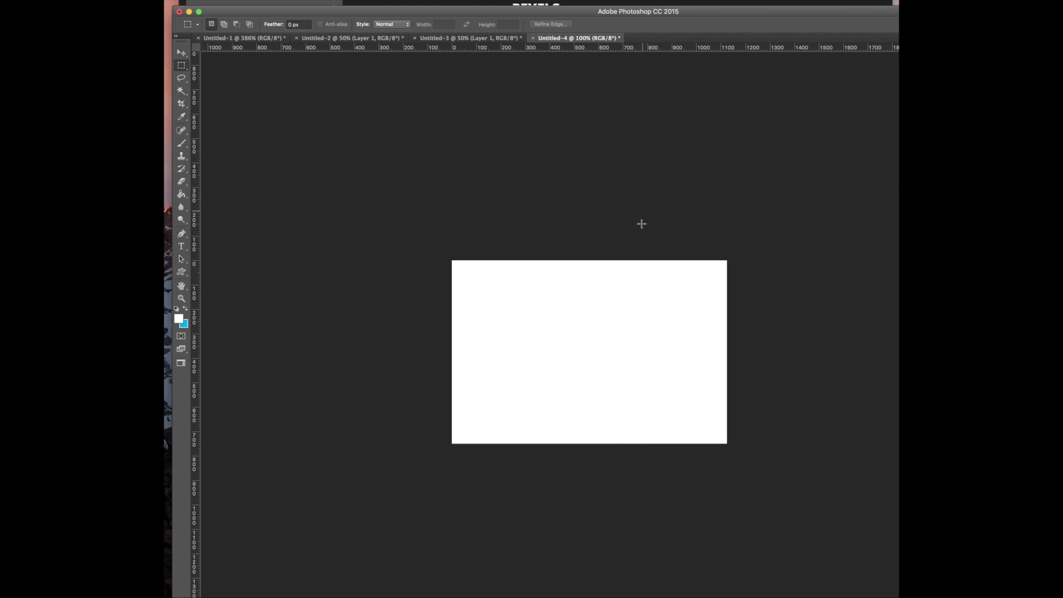
Paste the conference room photo into a new document and save a 750×750 square JPEG for the web
key(super+v)
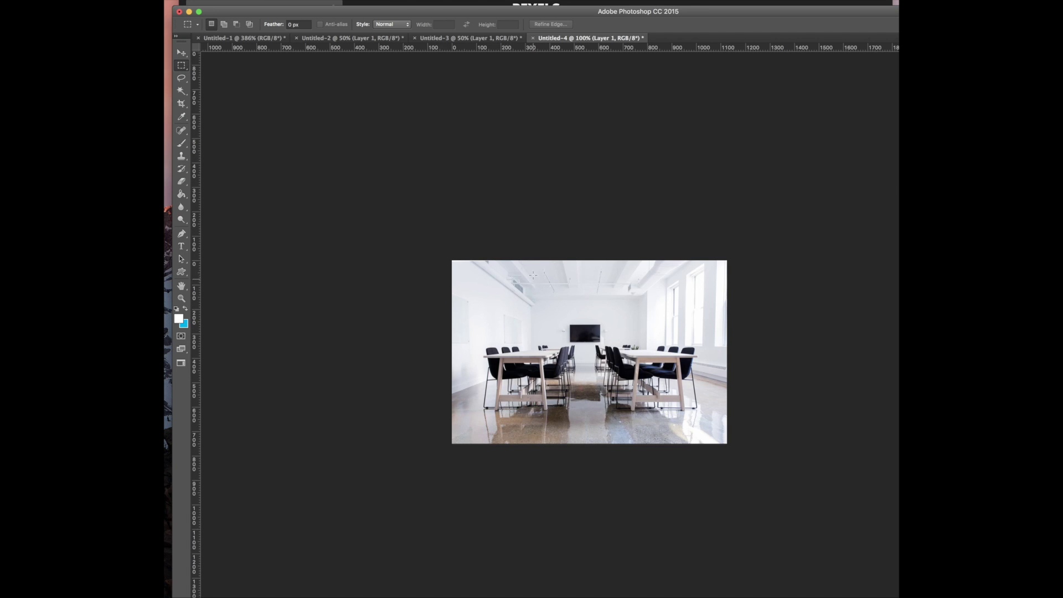
drag(499, 258, 682, 442)
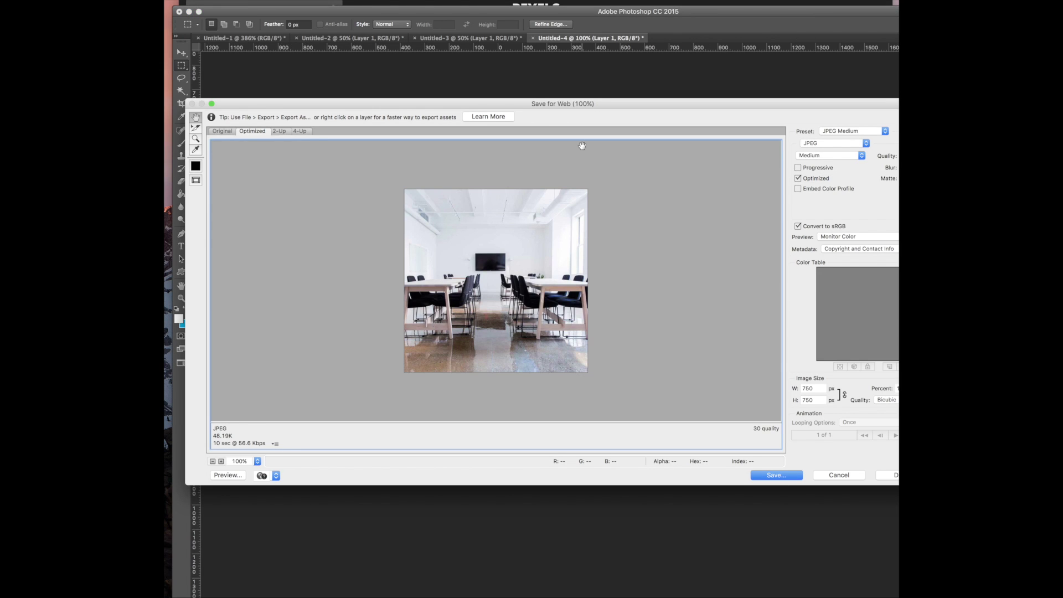
click(778, 475)
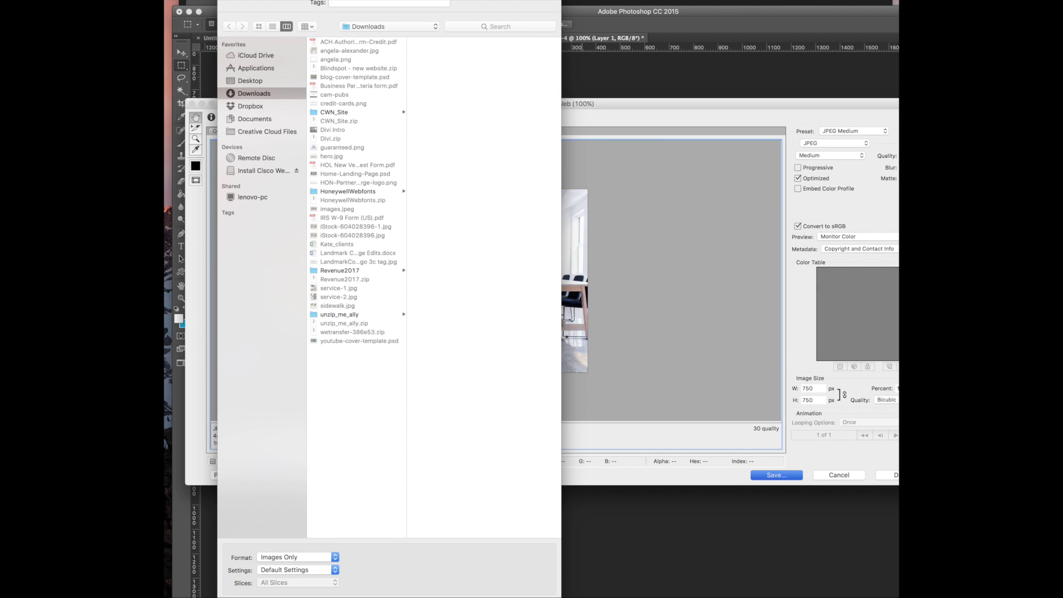
key(Return)
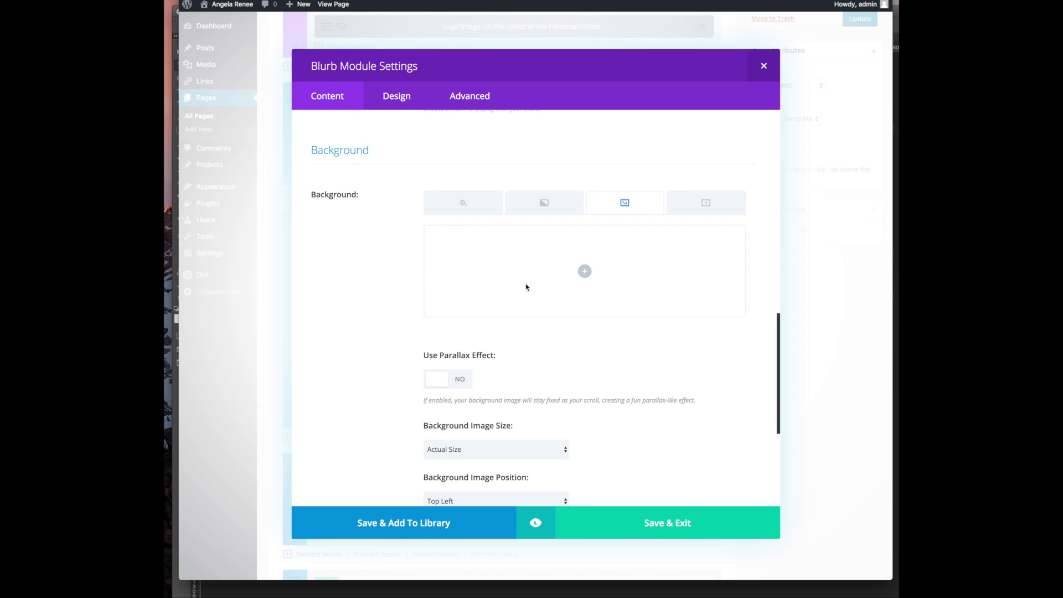
Upload service-2.jpg from Downloads and set it as the blurb's background image
click(584, 272)
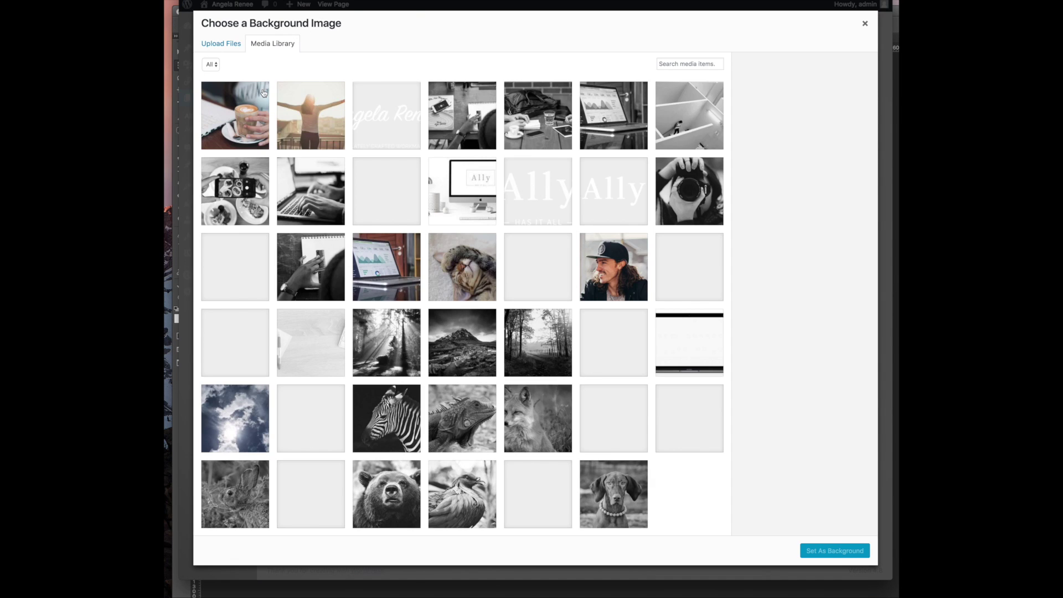
click(221, 43)
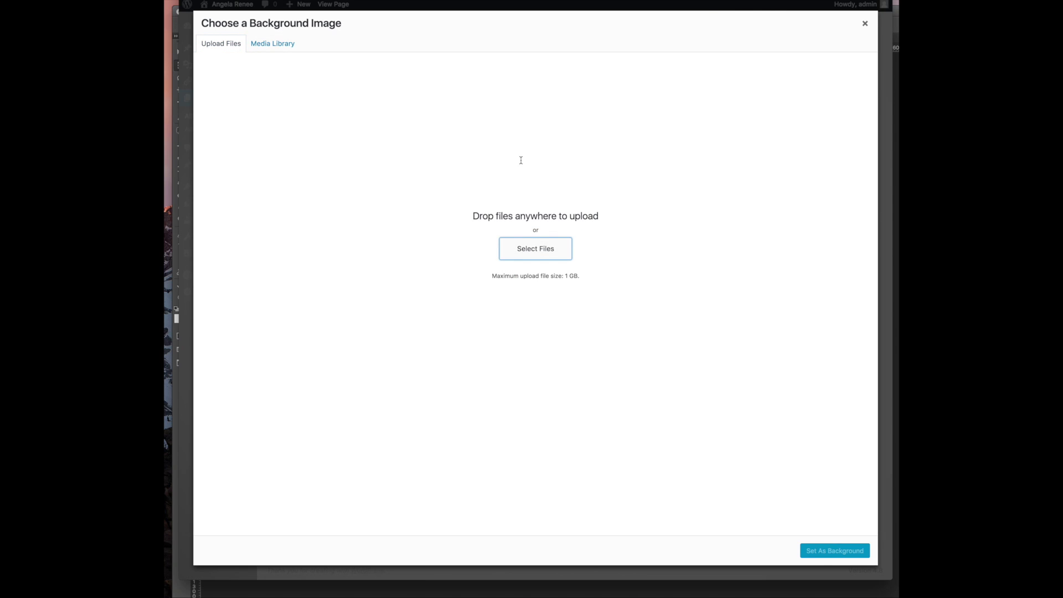
scroll(545, 100, down, 5)
scroll(545, 94, down, 5)
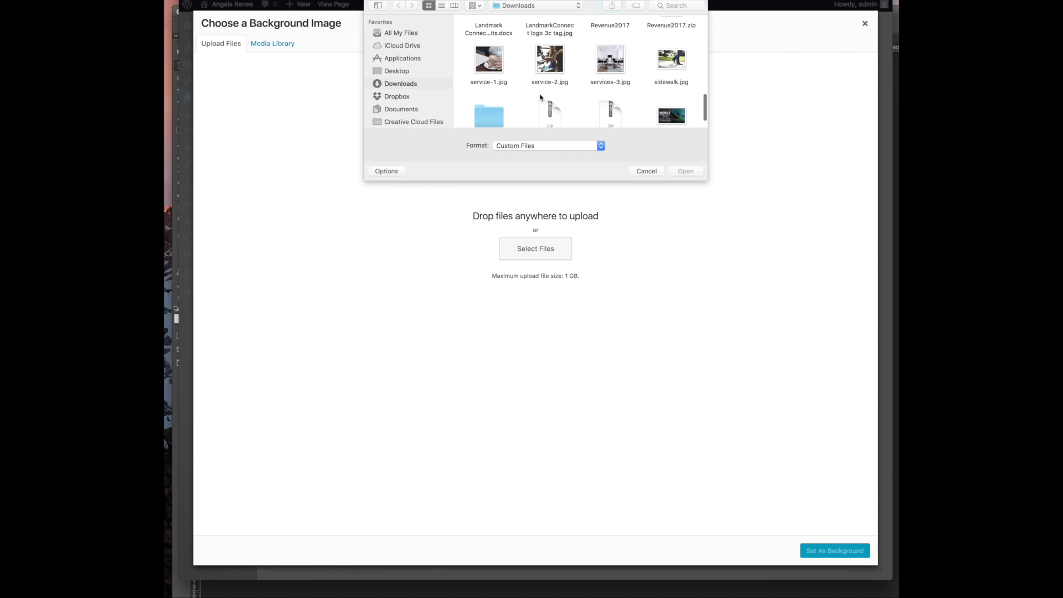
double_click(546, 65)
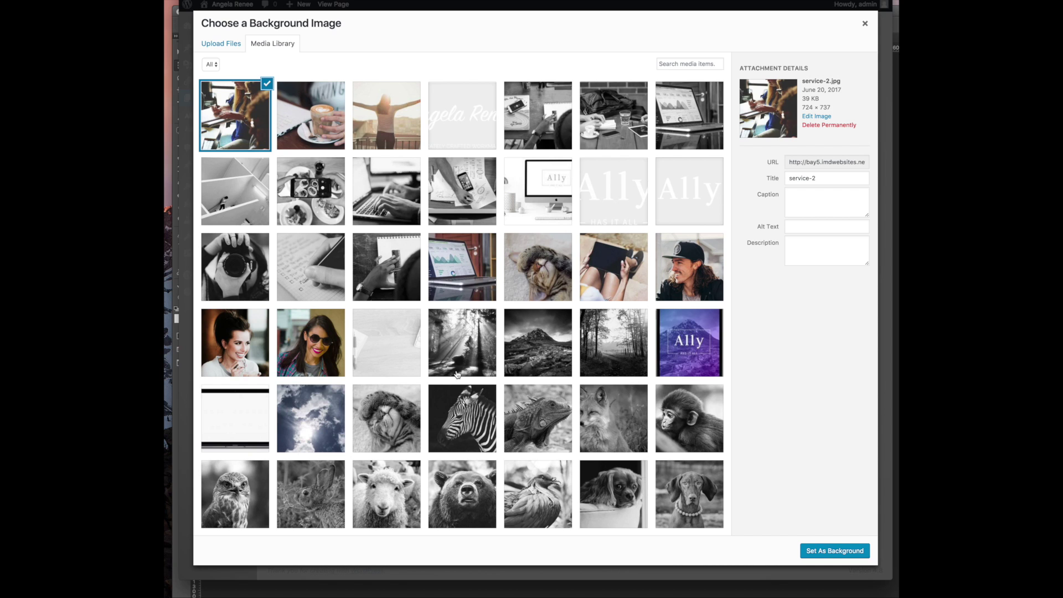
click(819, 548)
Set the background image size to Cover and save the blurb settings
scroll(512, 405, down, 3)
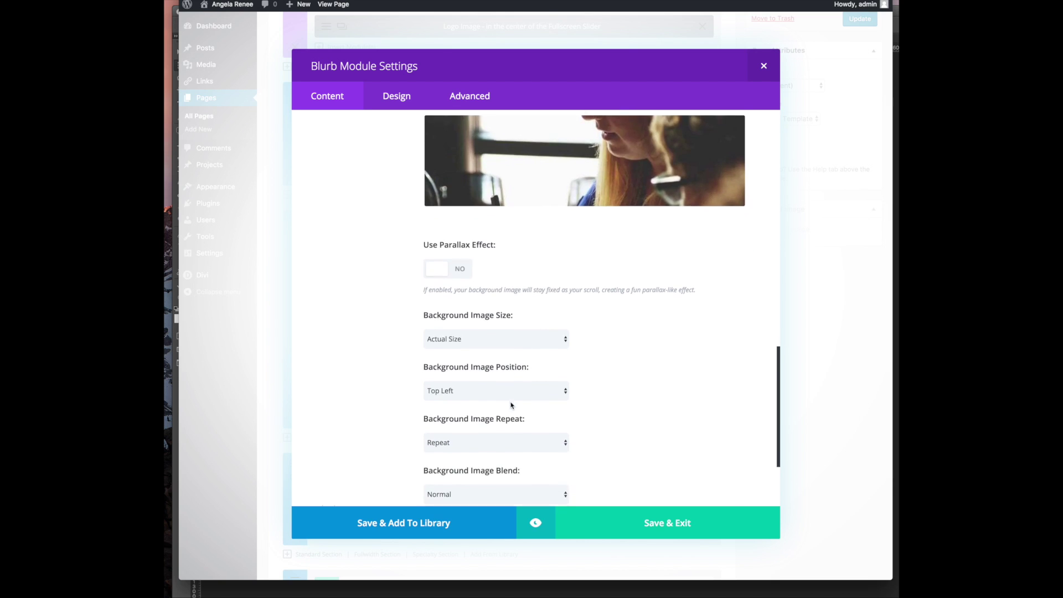
scroll(510, 405, down, 3)
click(494, 235)
click(728, 373)
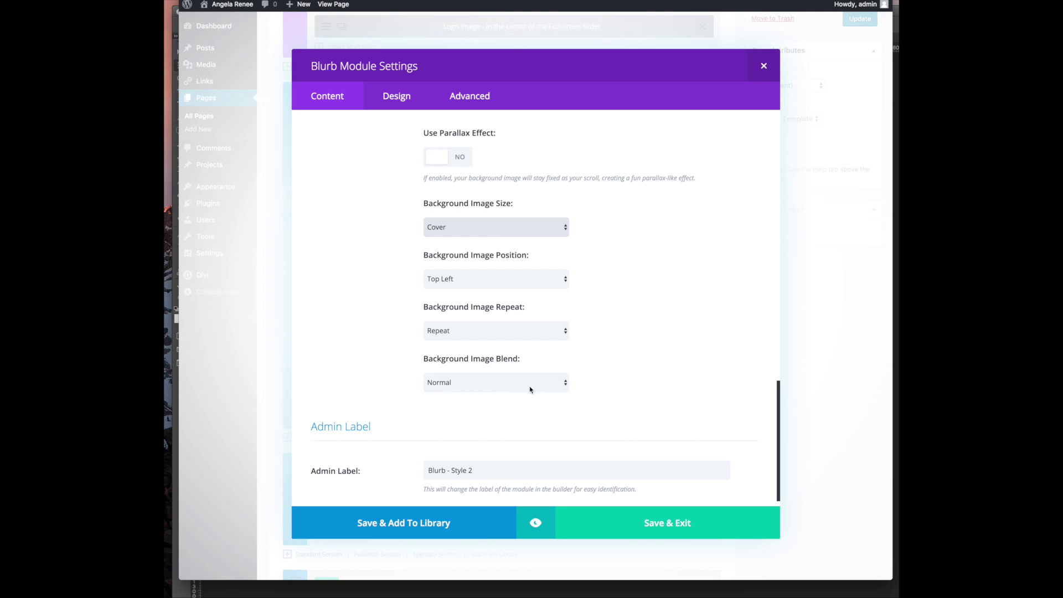
click(663, 533)
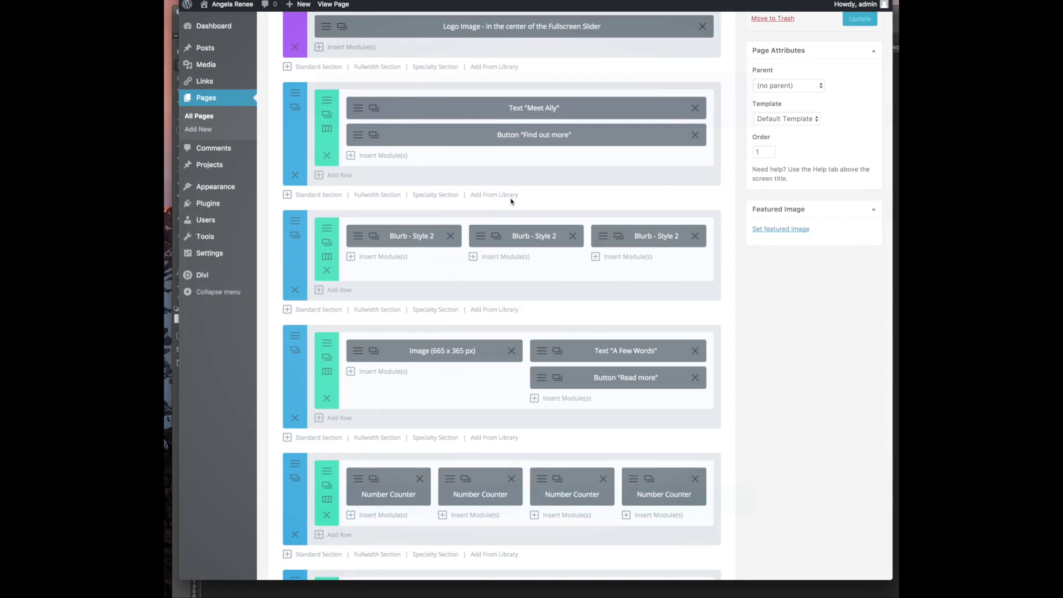
Replace the third blurb's Planning title with Motivational Speaking, checking the site copy Word document
click(602, 240)
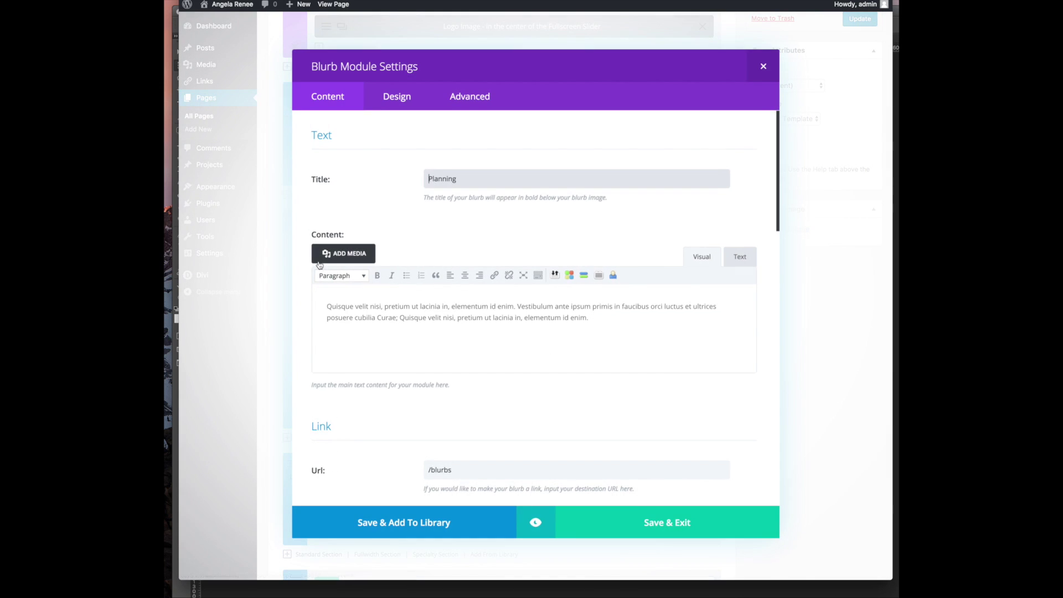
double_click(451, 178)
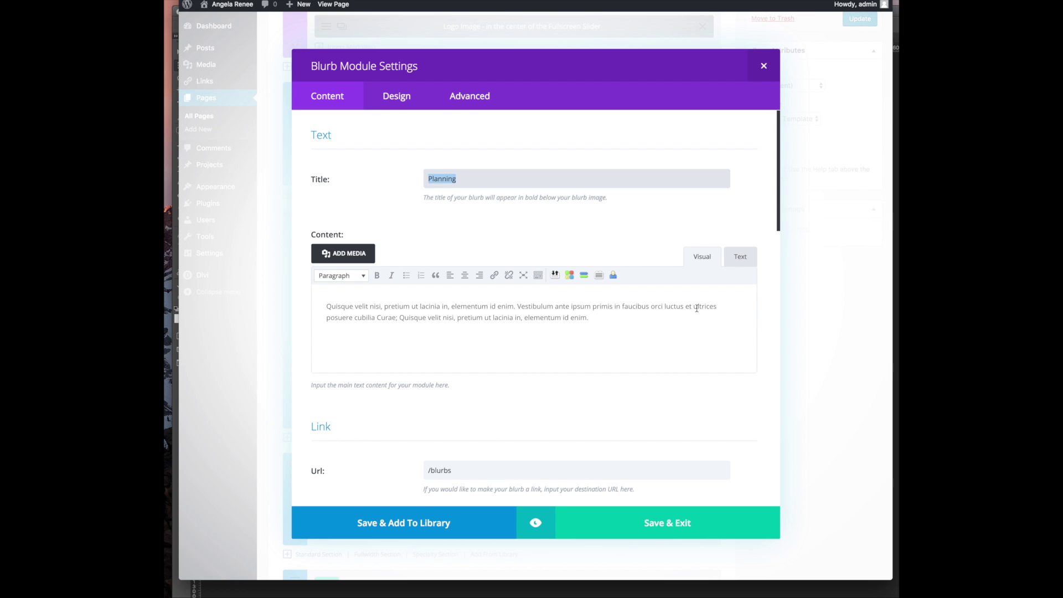
text(Mo)
click(521, 596)
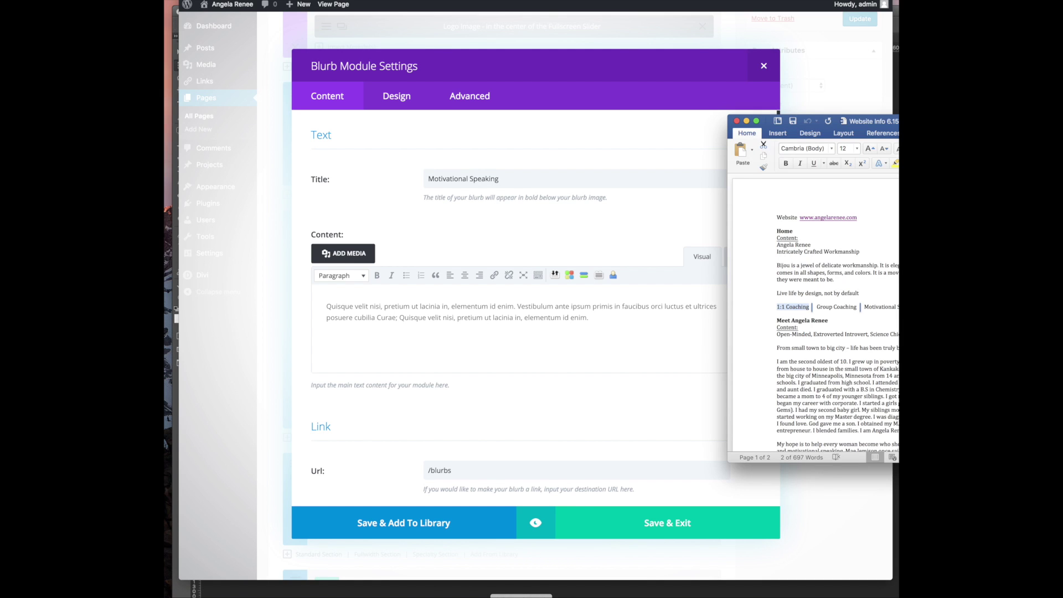
click(745, 122)
scroll(476, 321, down, 5)
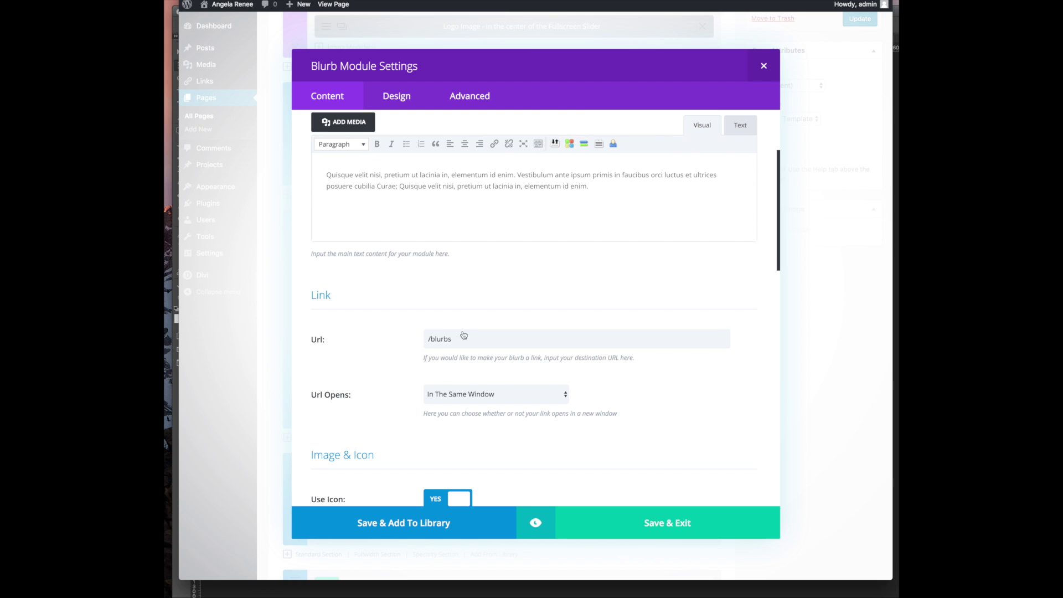
Change the Motivational Speaking blurb's link URL from /blurbs to # and browse the icon grid
triple_click(464, 334)
text(#)
scroll(486, 310, down, 3)
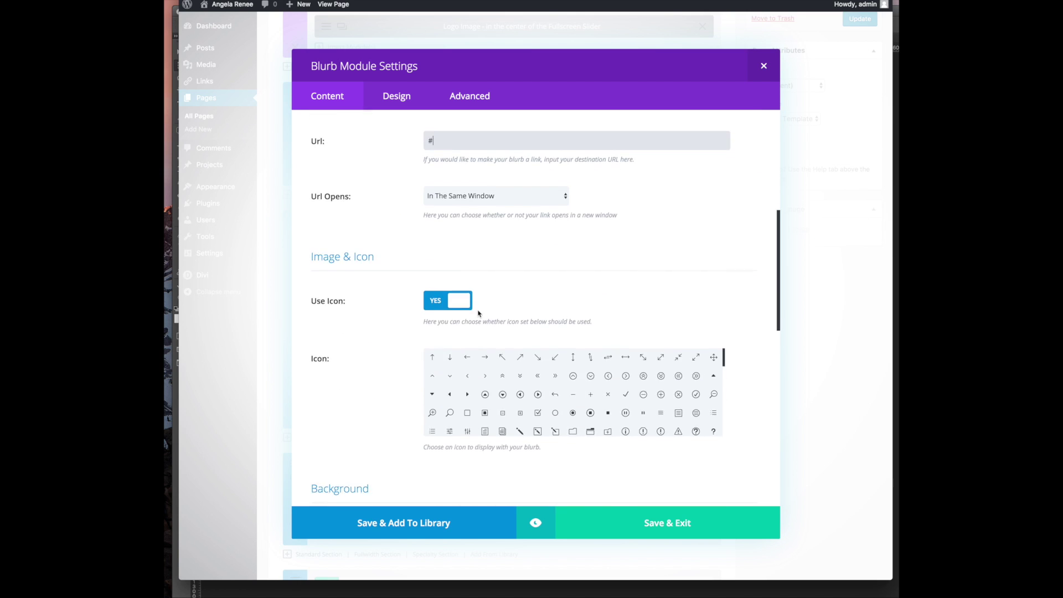
scroll(479, 313, down, 2)
scroll(609, 343, down, 5)
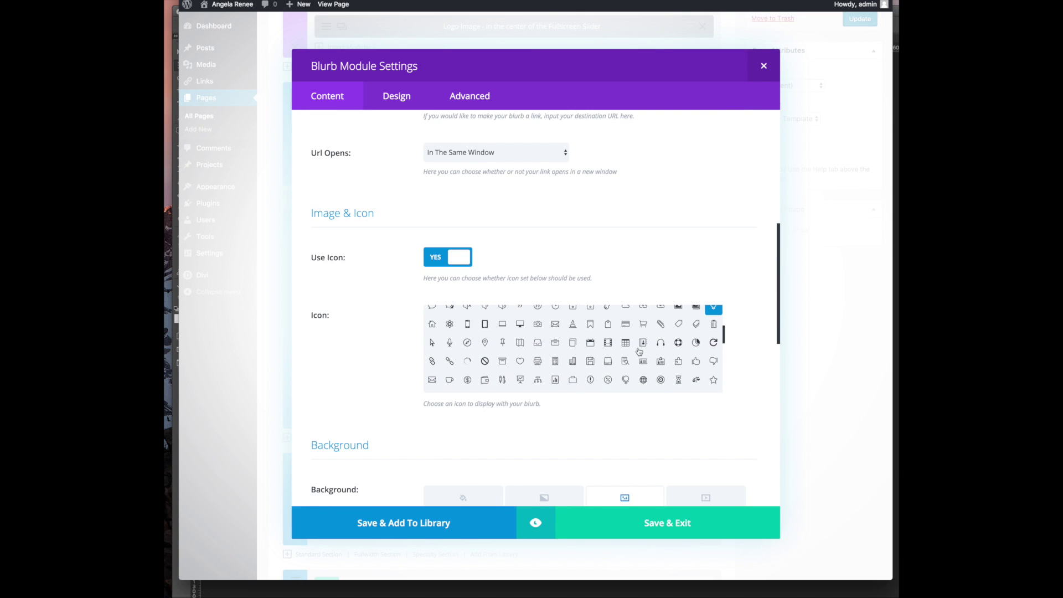
scroll(583, 343, down, 3)
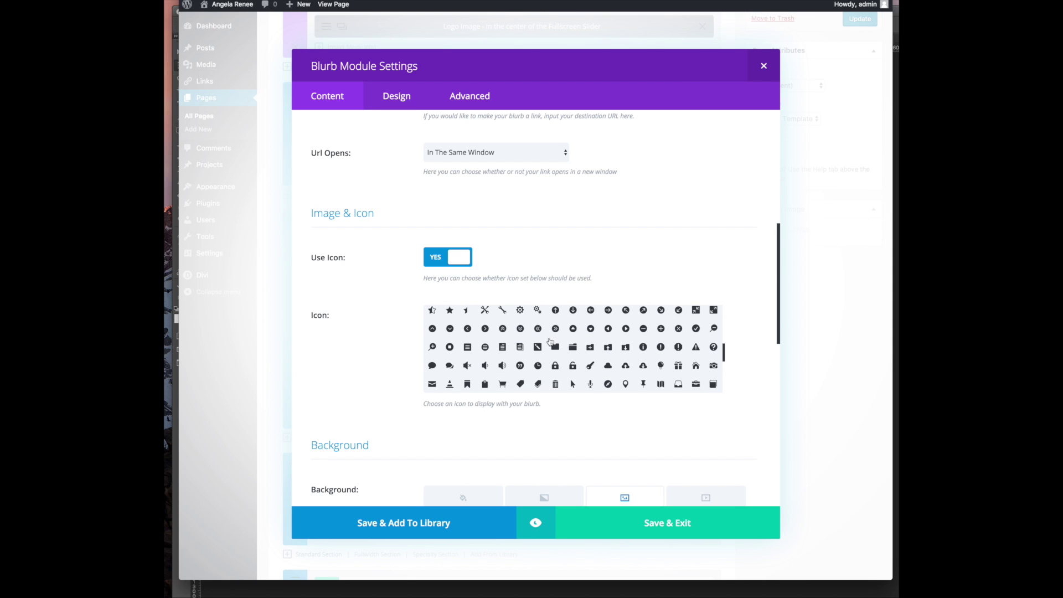
scroll(550, 342, down, 3)
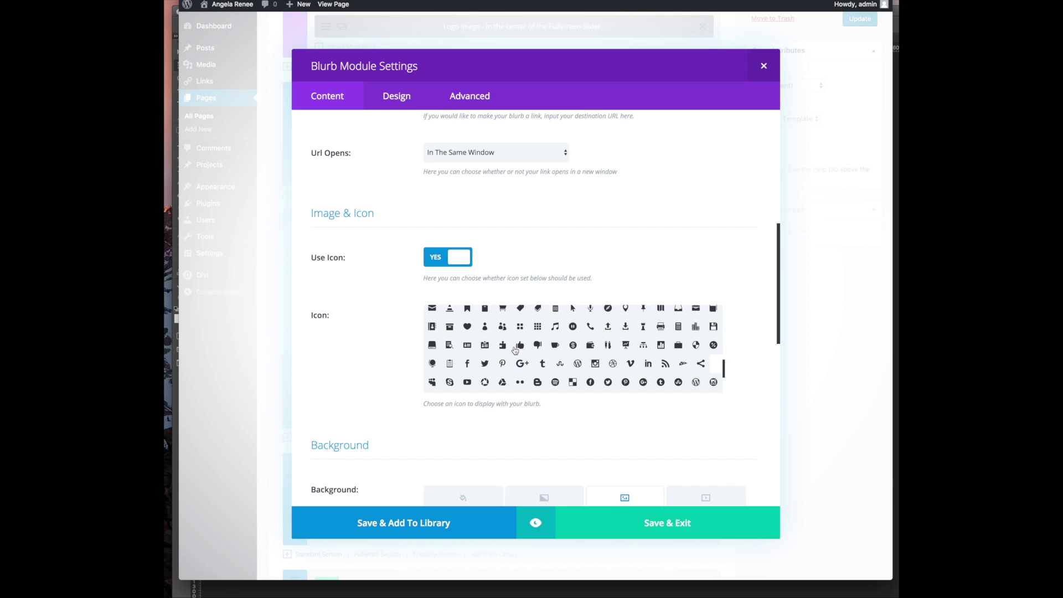
scroll(514, 350, down, 3)
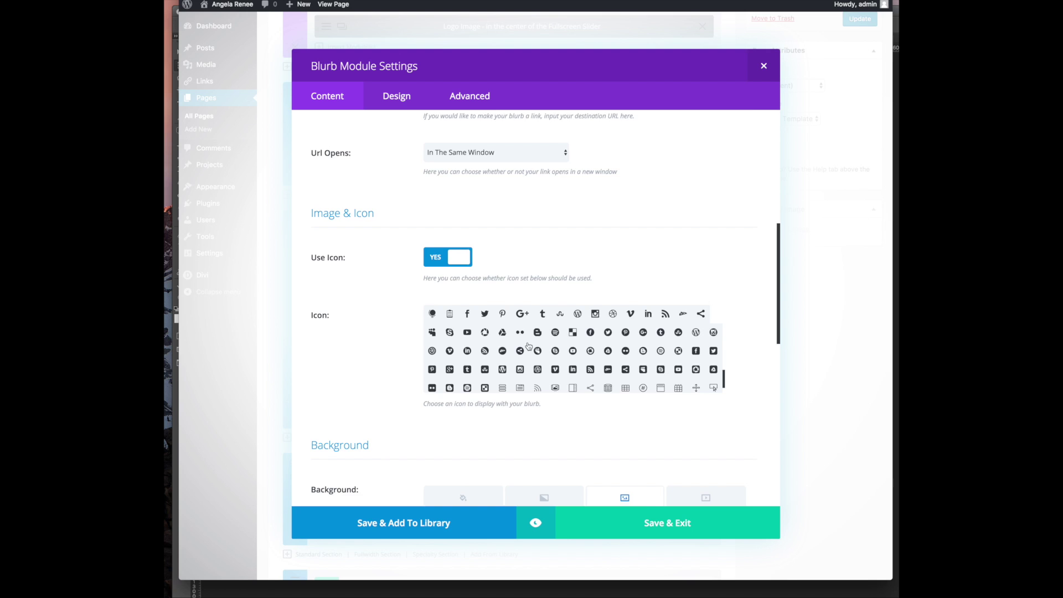
scroll(529, 346, down, 2)
scroll(529, 346, up, 5)
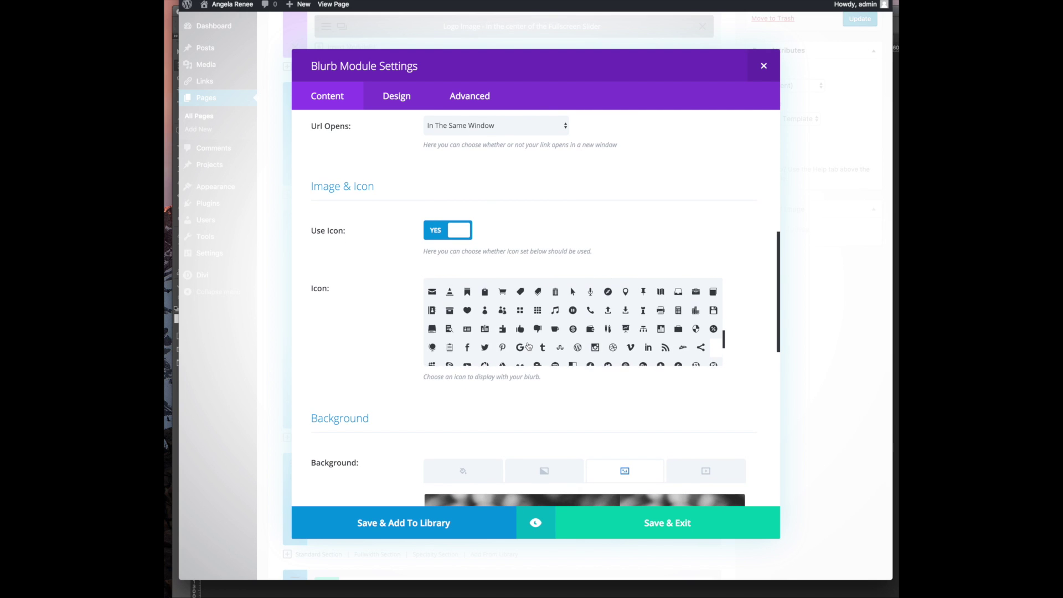
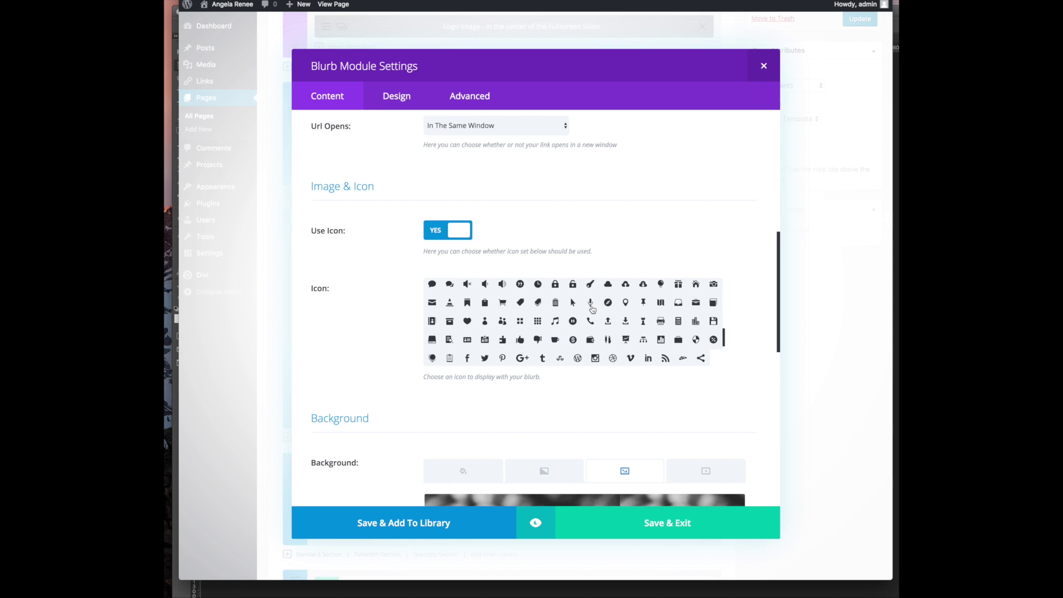
Give the Motivational Speaking blurb a heart icon and a newly uploaded services-3.jpg background
click(485, 323)
click(468, 323)
scroll(498, 390, down, 3)
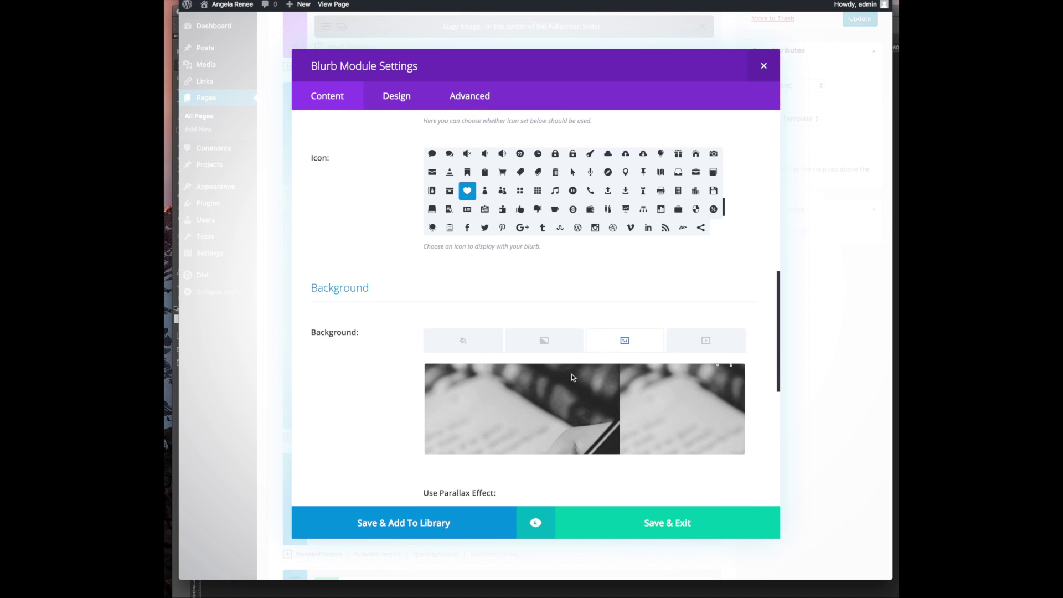
click(731, 378)
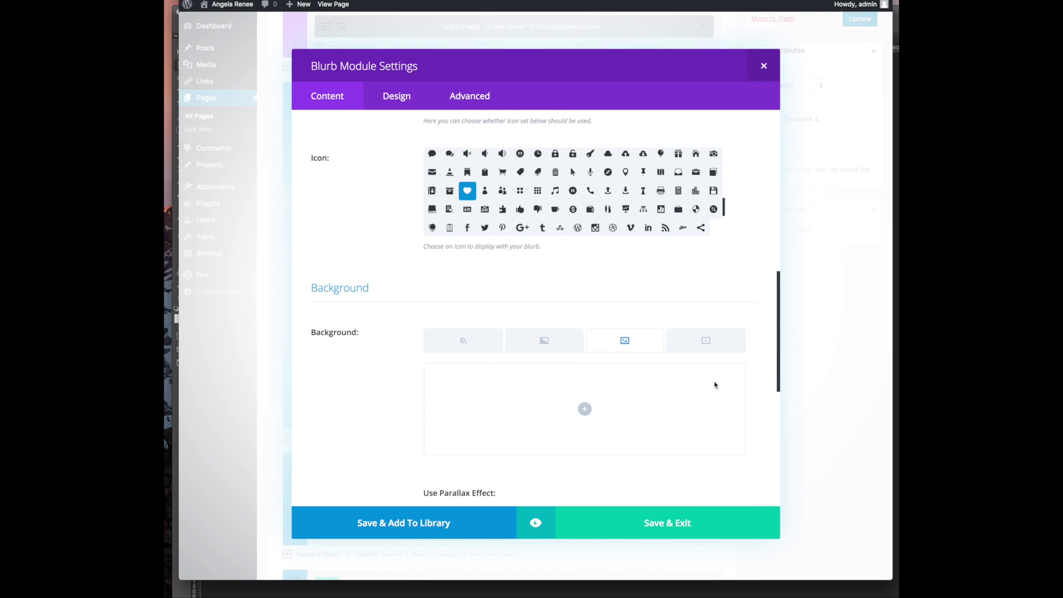
click(584, 408)
click(221, 43)
click(554, 251)
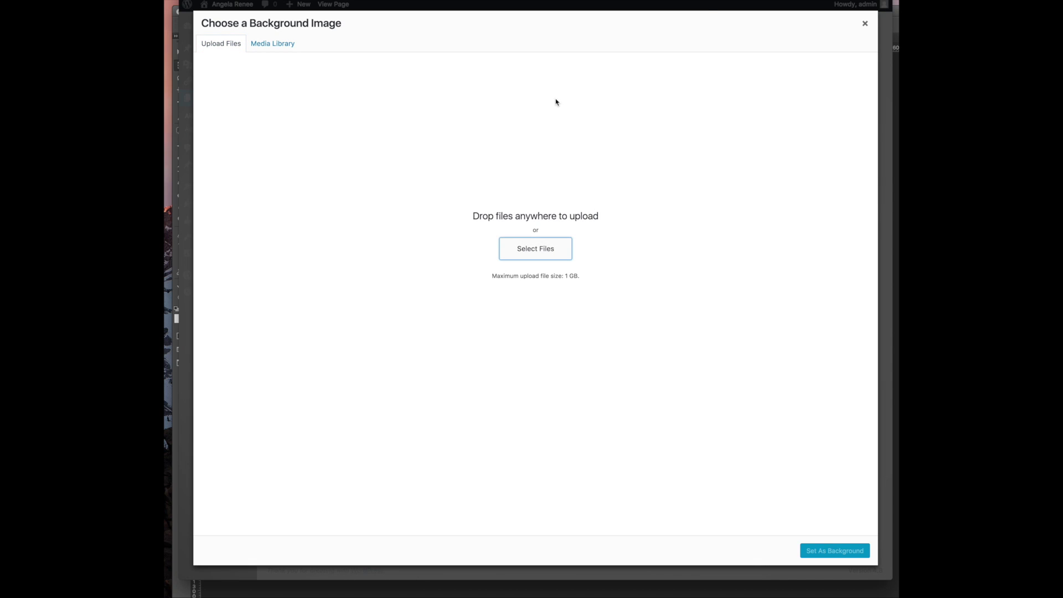
scroll(517, 93, down, 10)
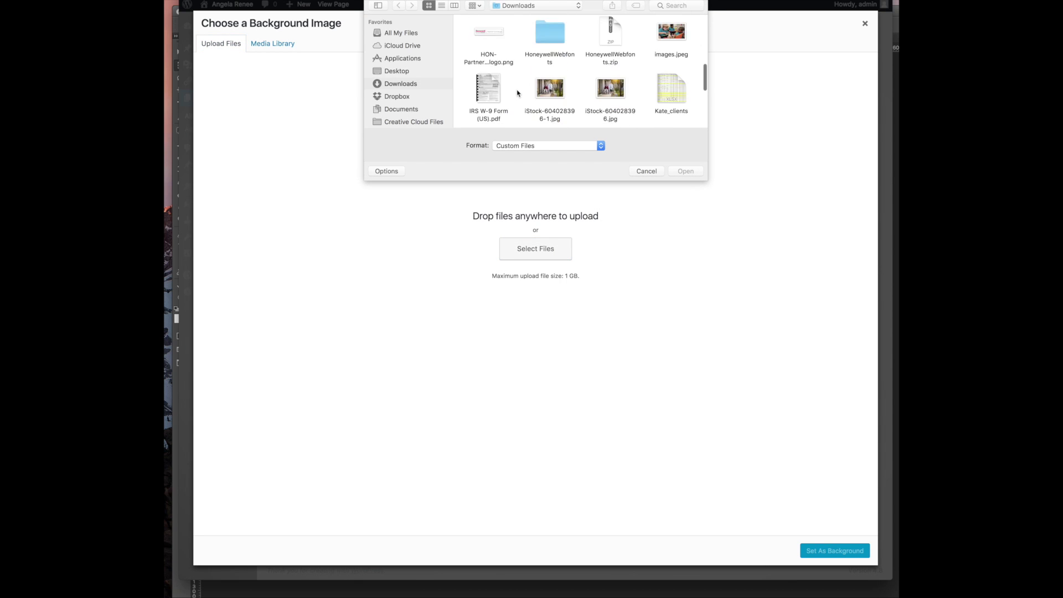
double_click(611, 41)
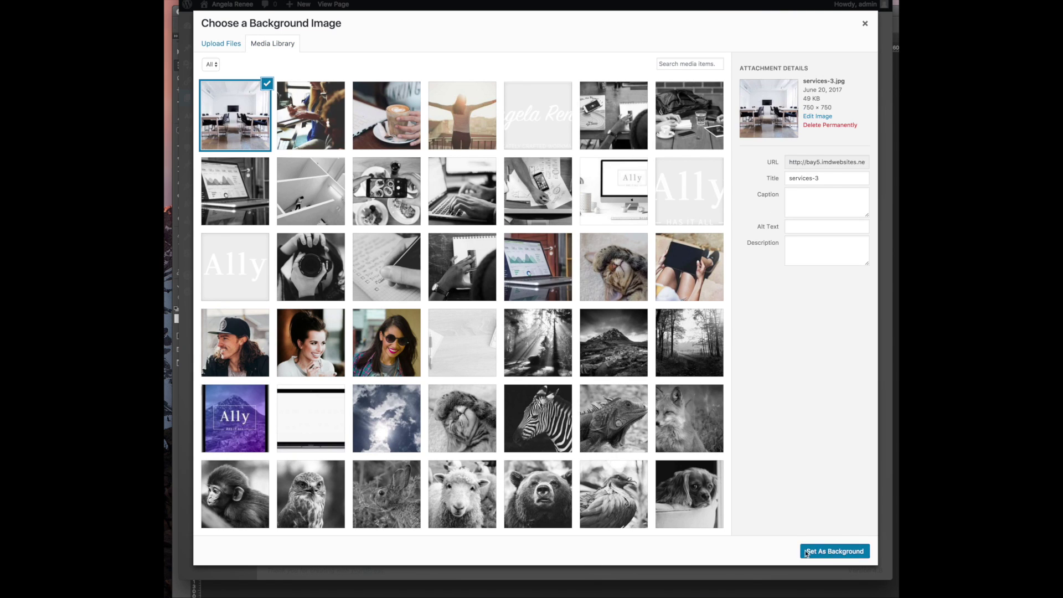
click(839, 551)
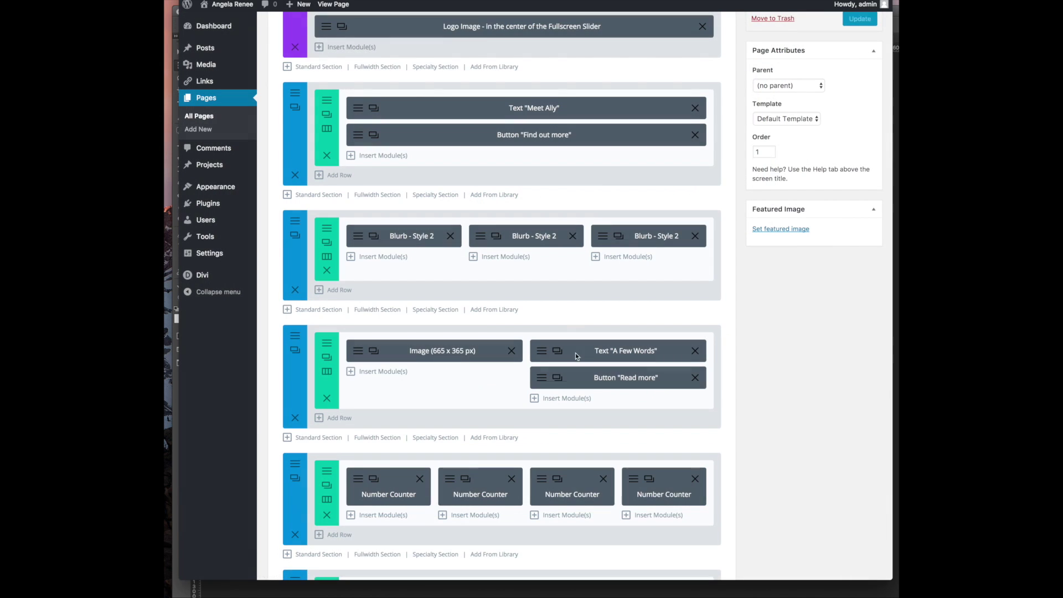
Make the blurb's background image Cover, save the blurb, and update the Homepage
click(603, 238)
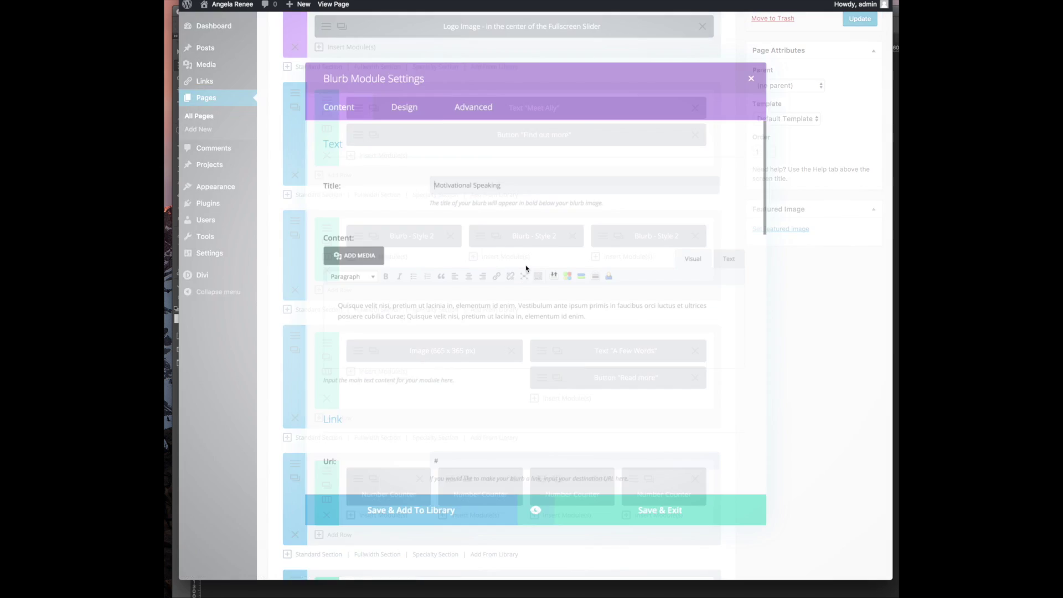
scroll(498, 380, down, 5)
scroll(498, 380, down, 10)
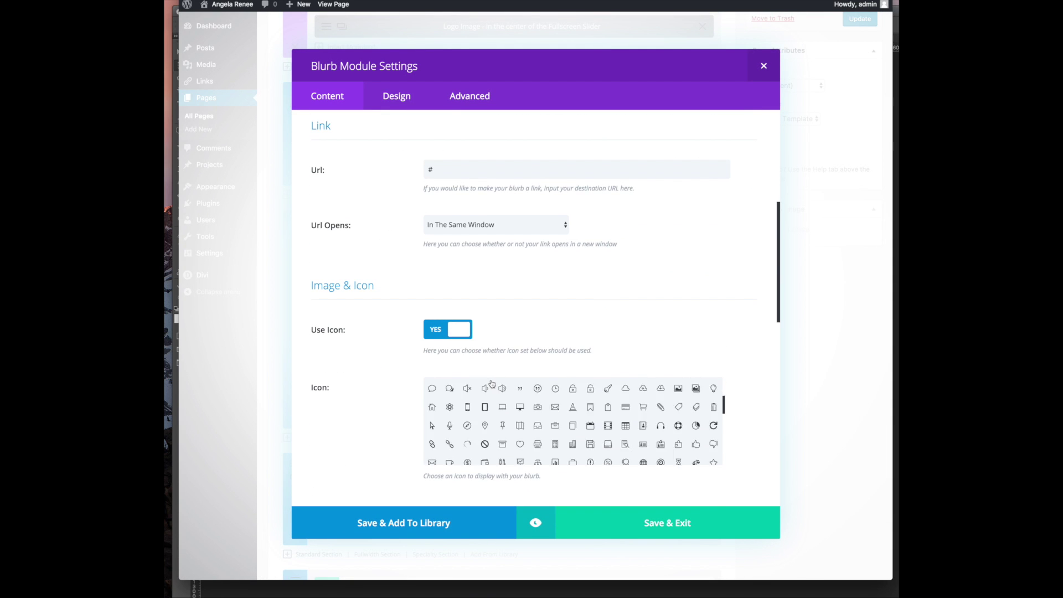
click(452, 354)
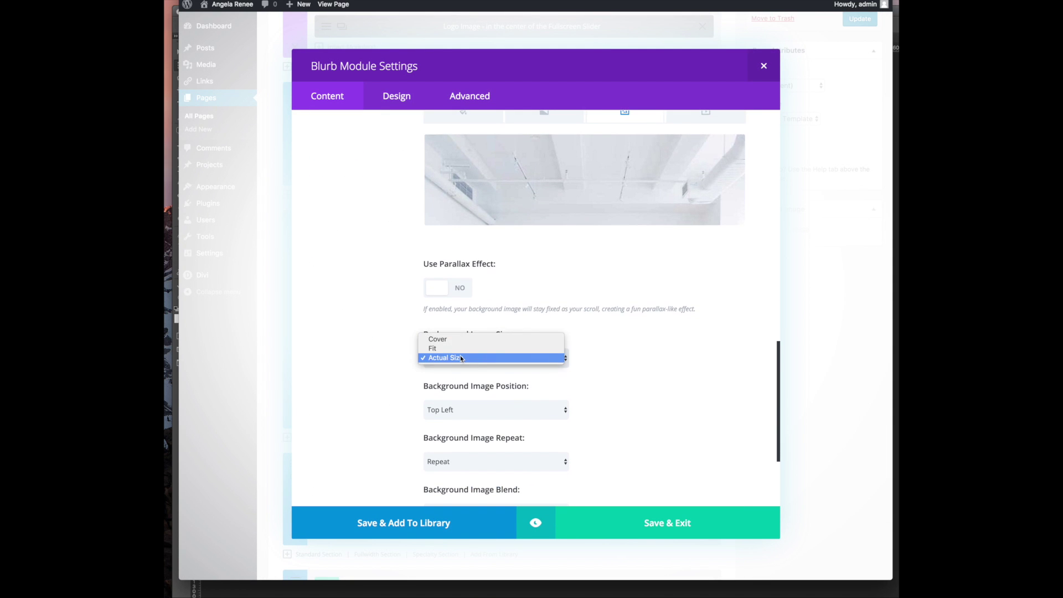
click(472, 339)
click(649, 536)
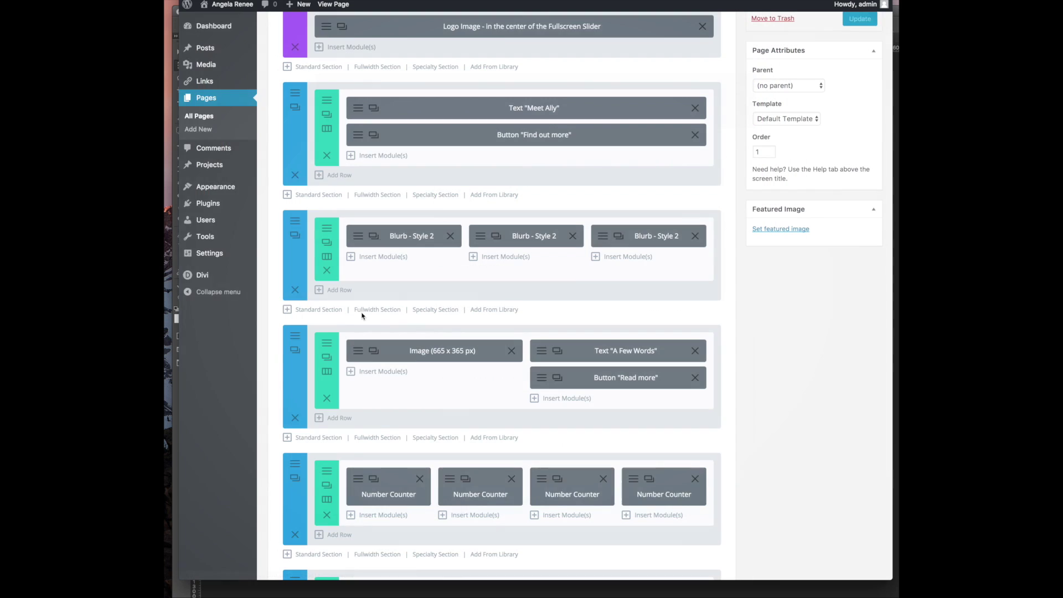
click(855, 21)
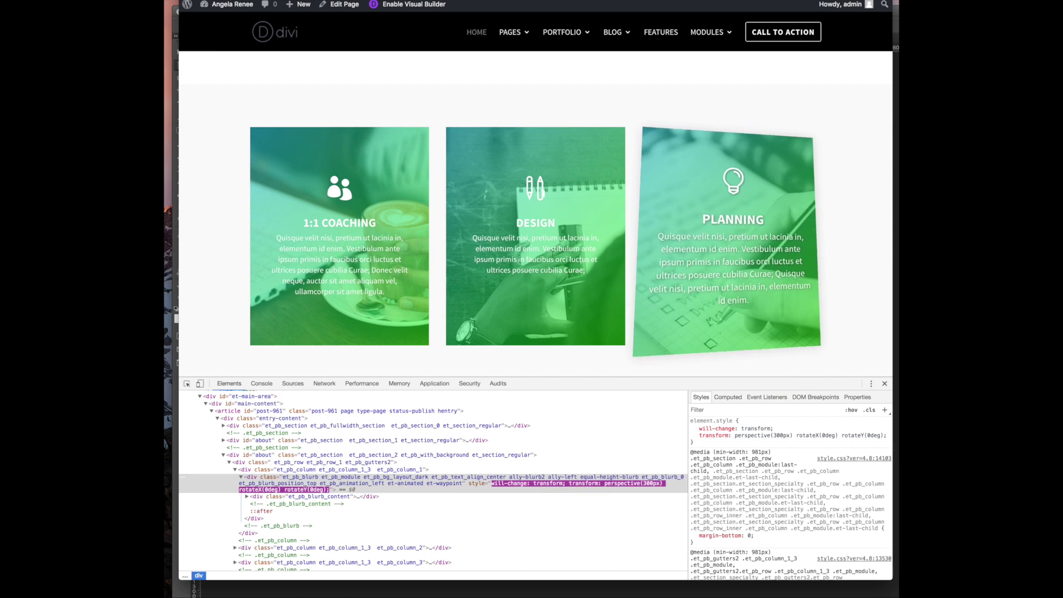
key(super+r)
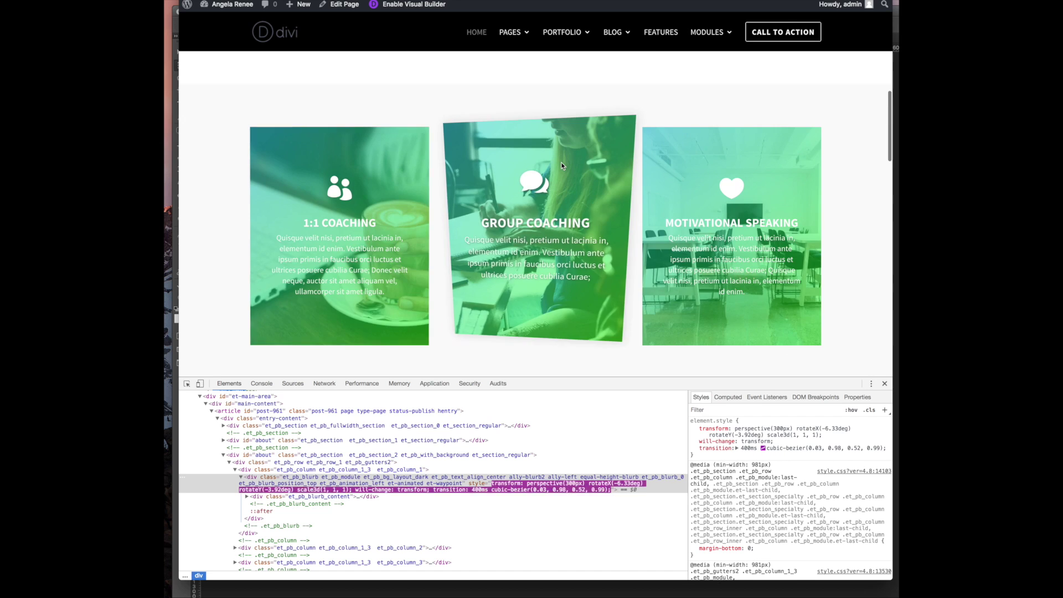
scroll(561, 163, up, 4)
scroll(561, 162, up, 5)
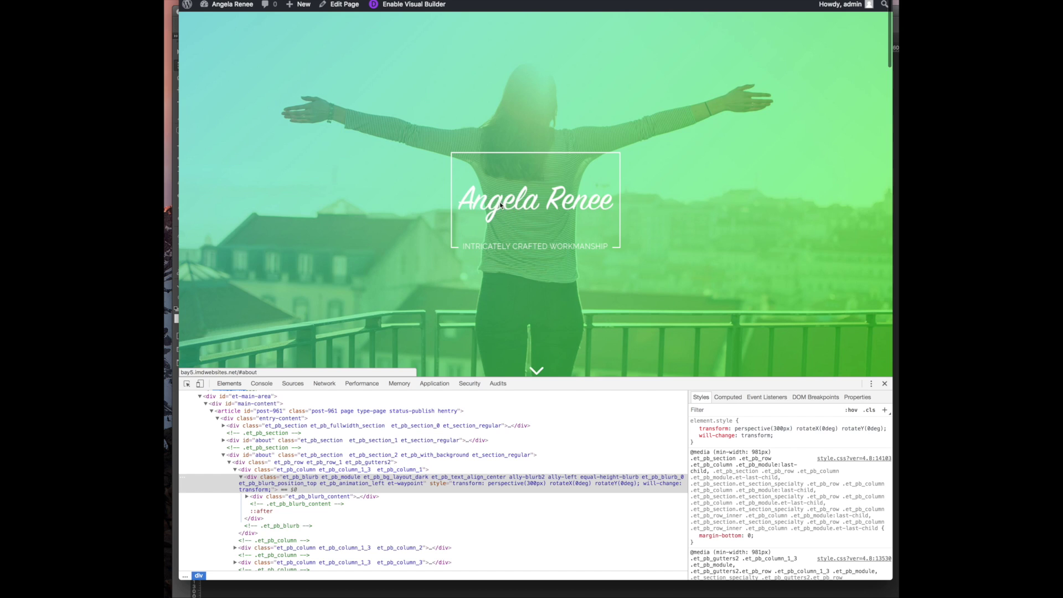
scroll(499, 206, down, 9)
scroll(497, 209, down, 6)
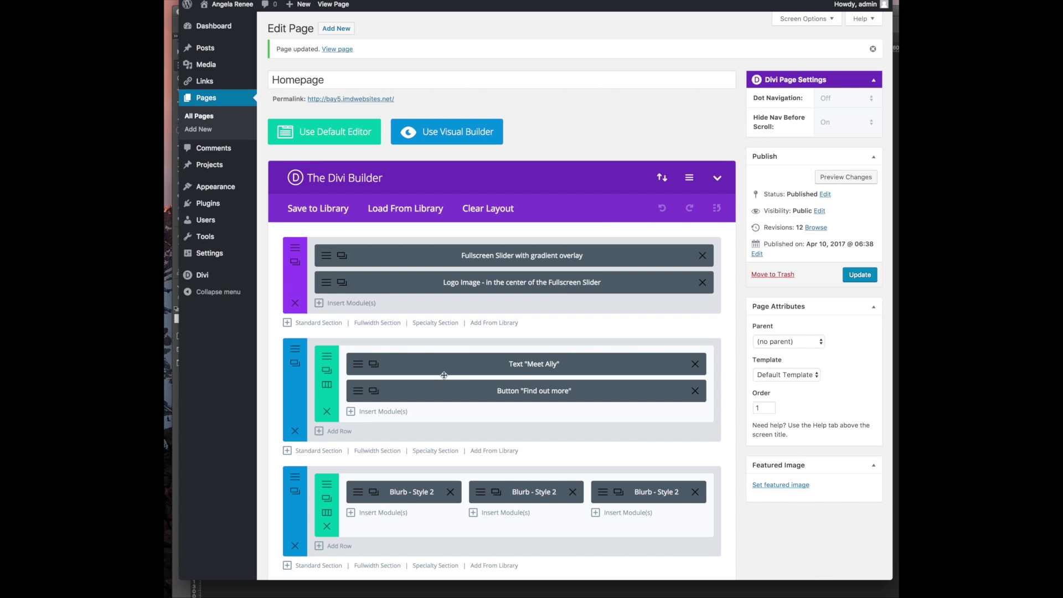
Open the A Few Words text module and copy the Meet heading from the Word site copy
scroll(508, 370, down, 3)
scroll(508, 370, down, 2)
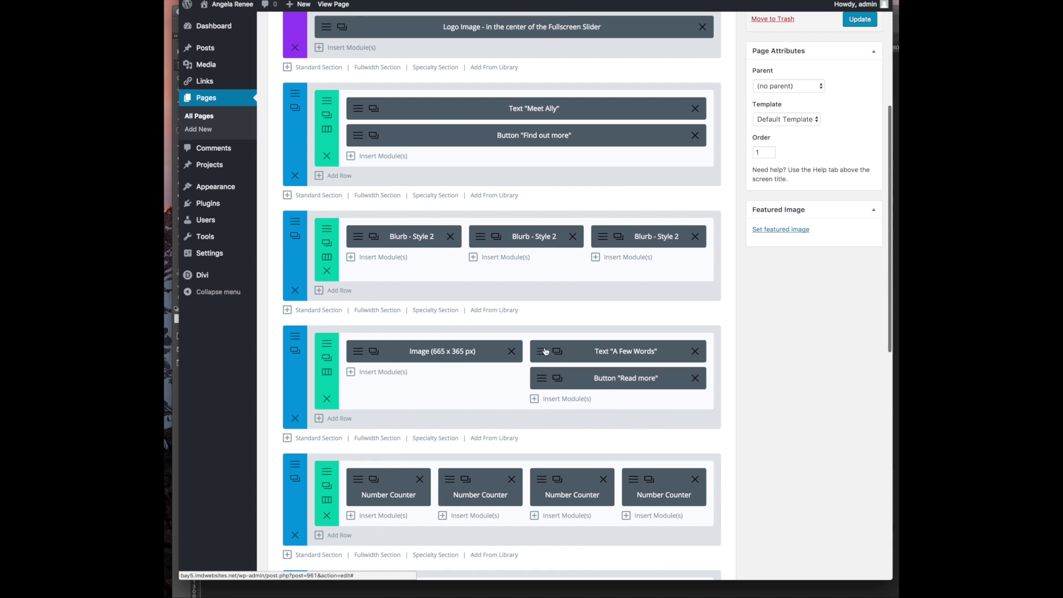
click(551, 347)
drag(398, 252, 248, 253)
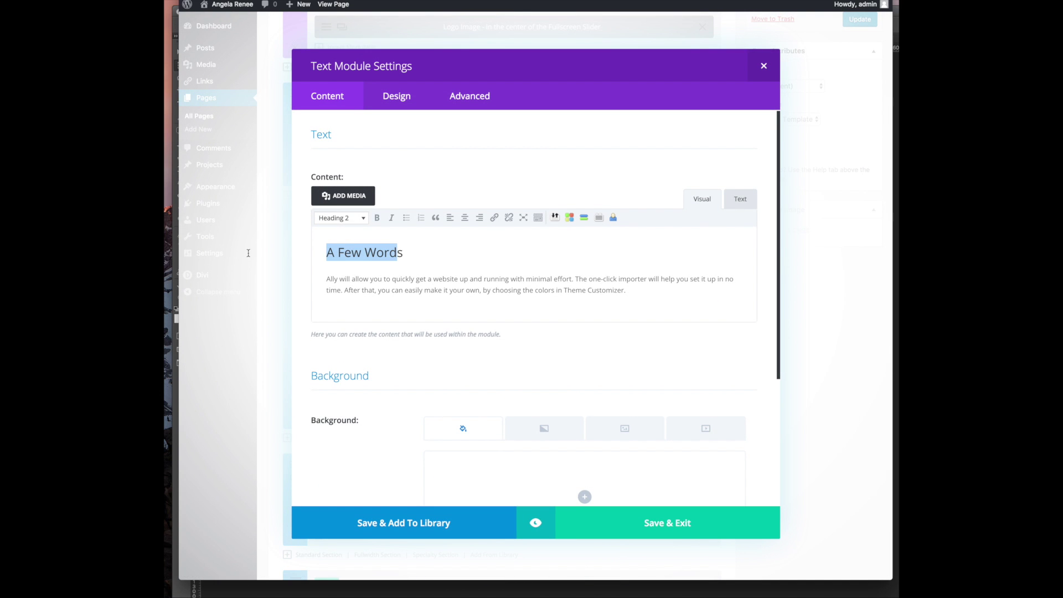
click(507, 596)
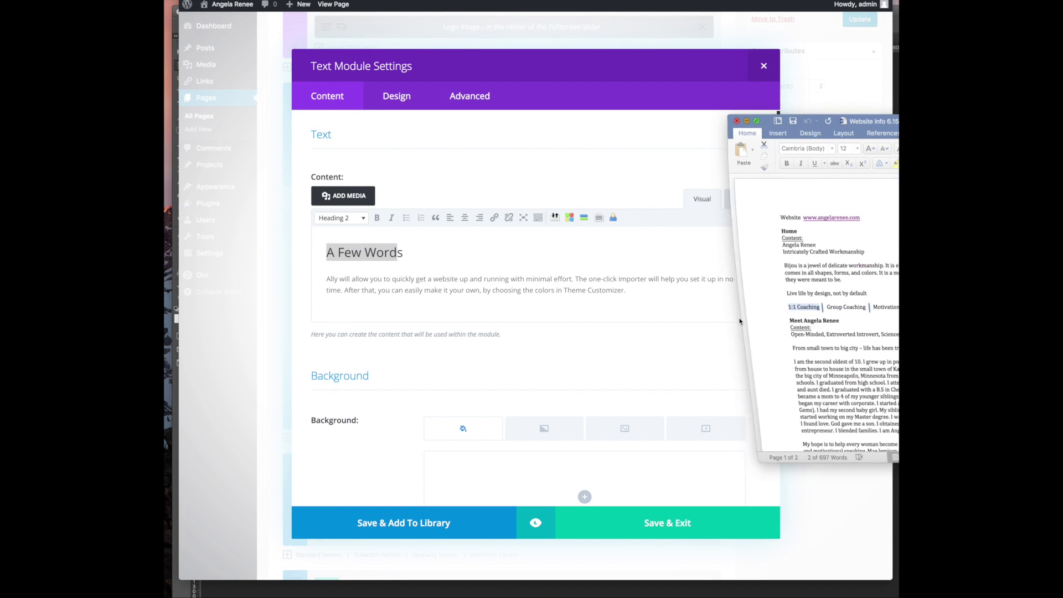
scroll(813, 308, down, 3)
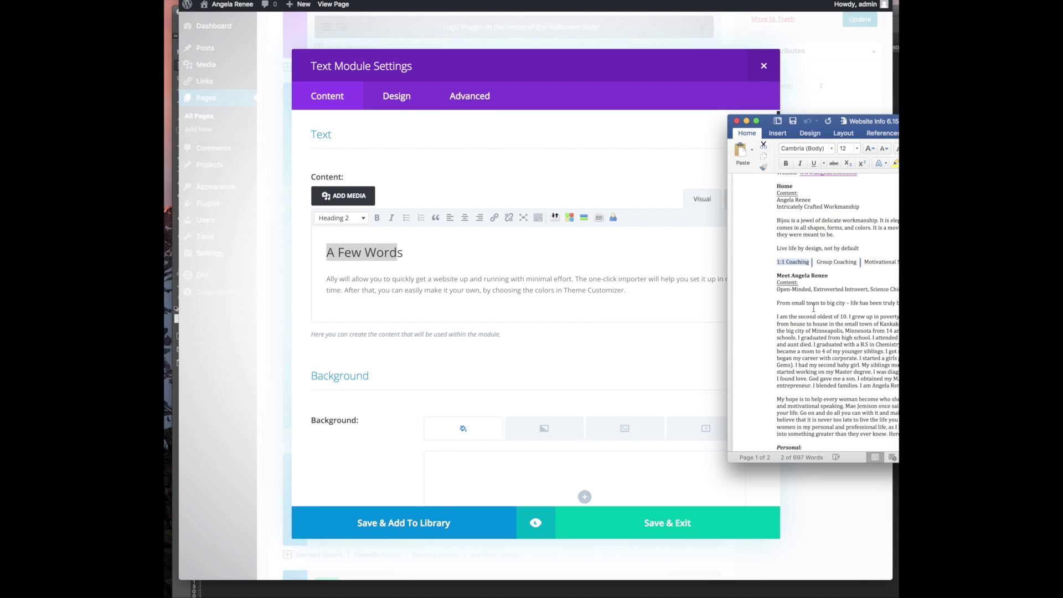
triple_click(829, 275)
key(super+c)
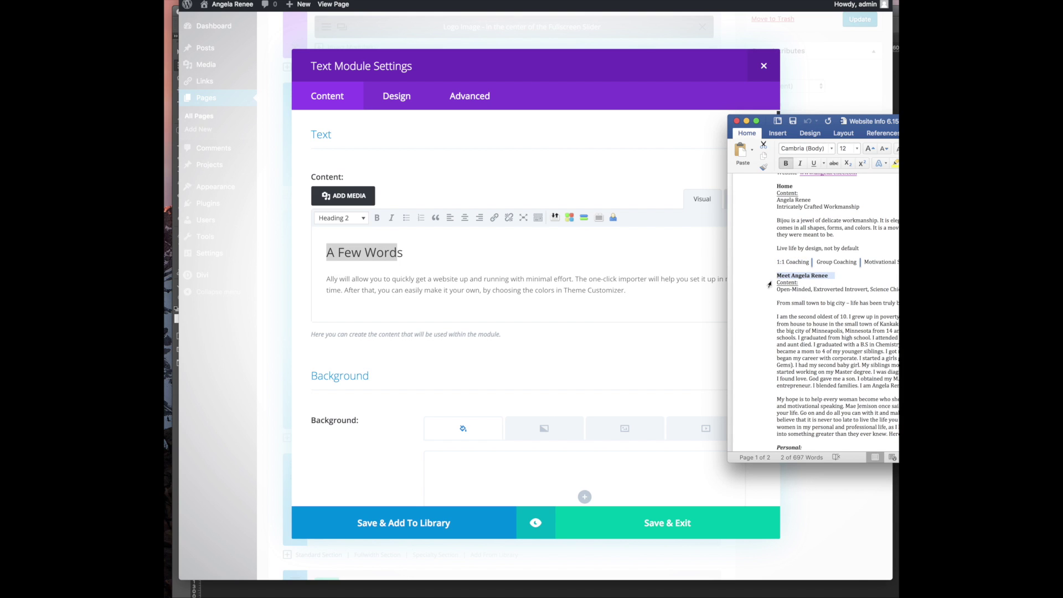
Replace A Few Words with the Meet heading inside the h2 tags in Text view
click(414, 248)
drag(414, 250, 326, 252)
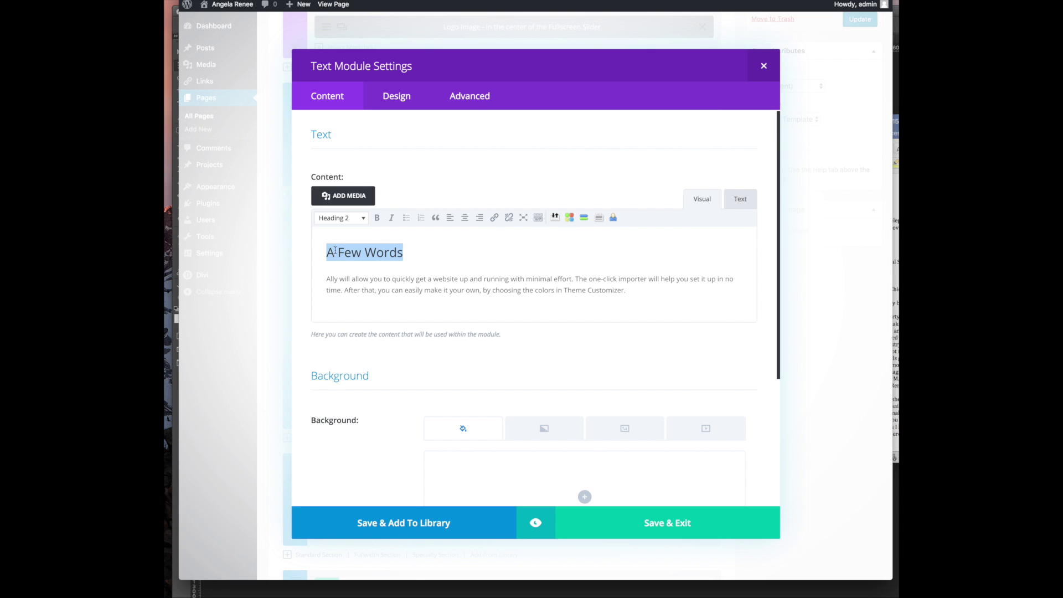
click(364, 255)
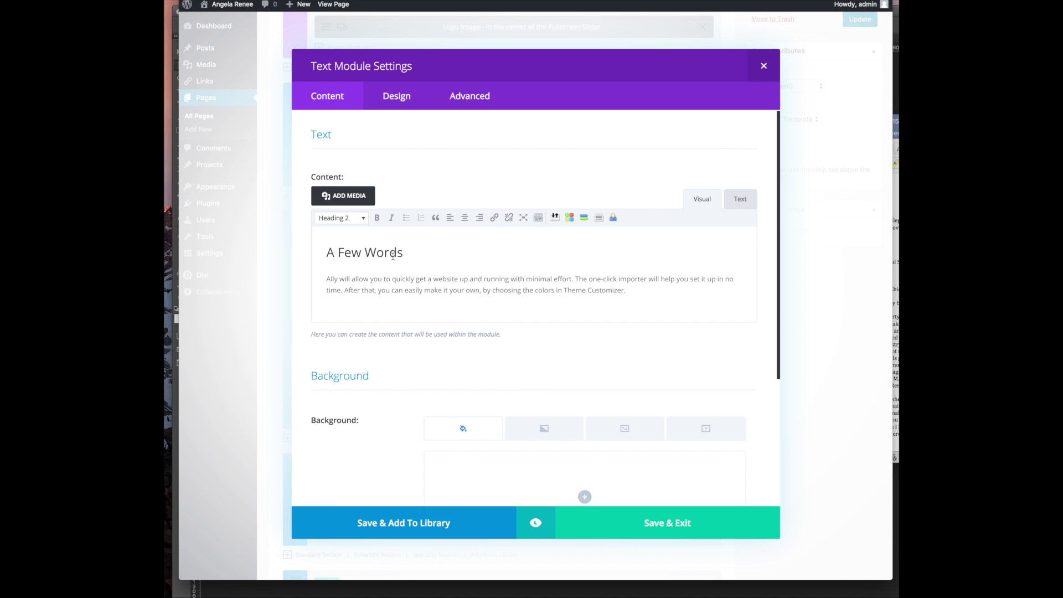
key(super+v)
key(super+z)
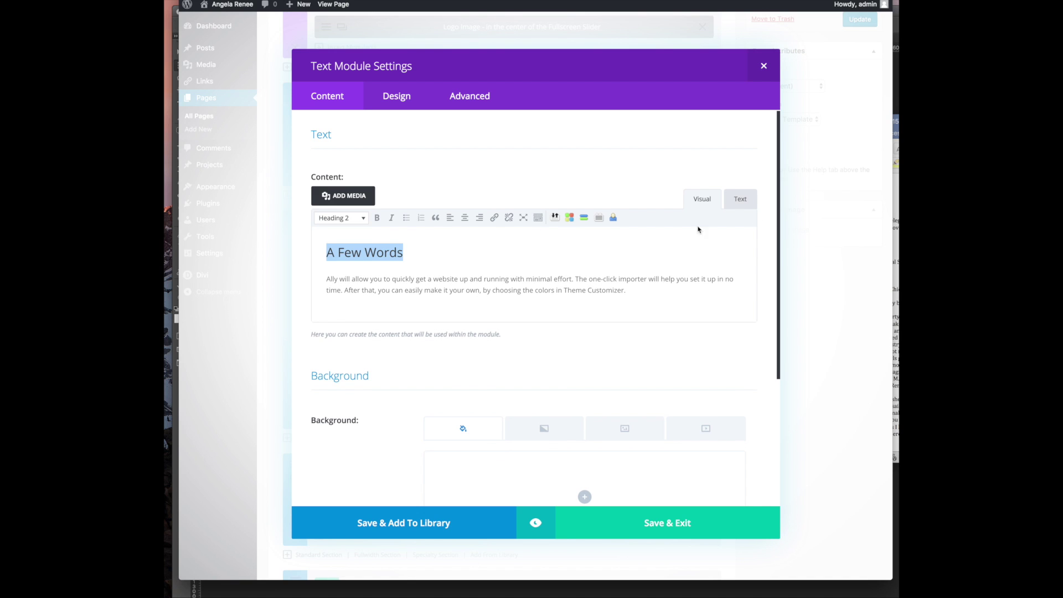
click(753, 200)
drag(420, 266, 464, 265)
key(super+v)
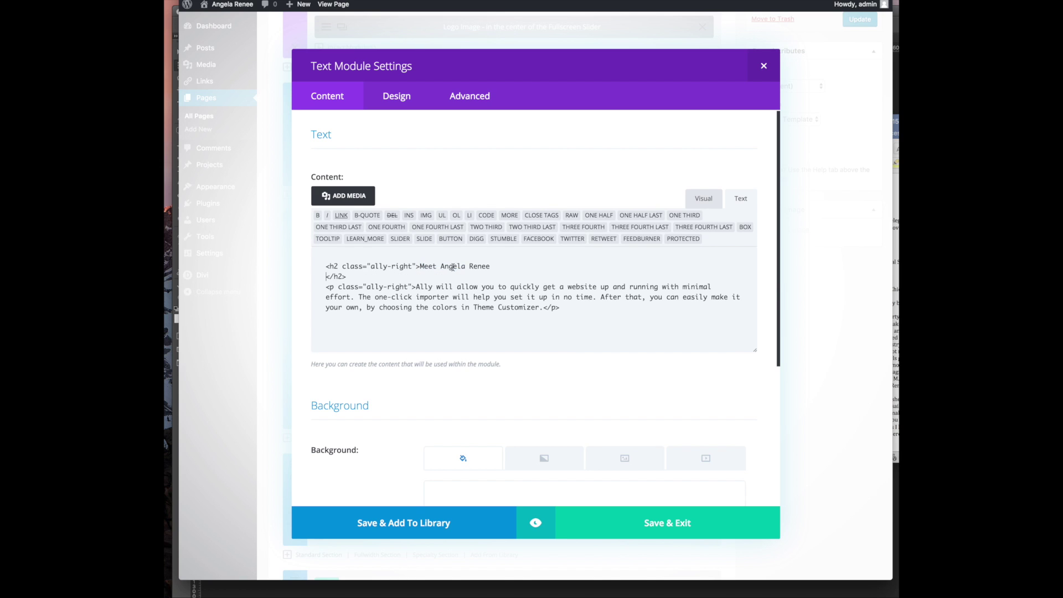
key(BackSpace)
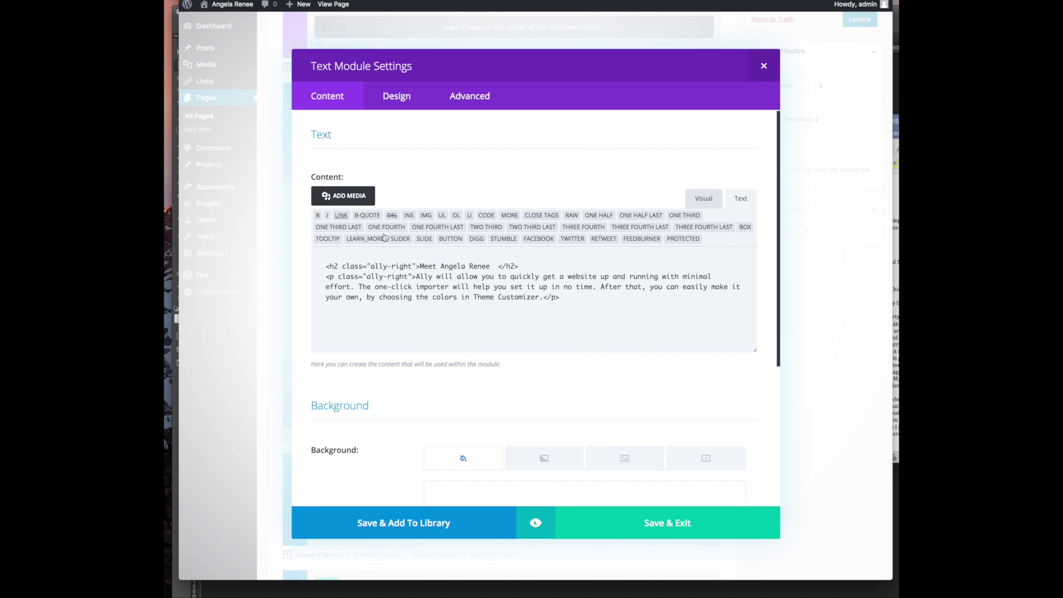
Copy the tagline and intro lines from the Word site copy
click(896, 302)
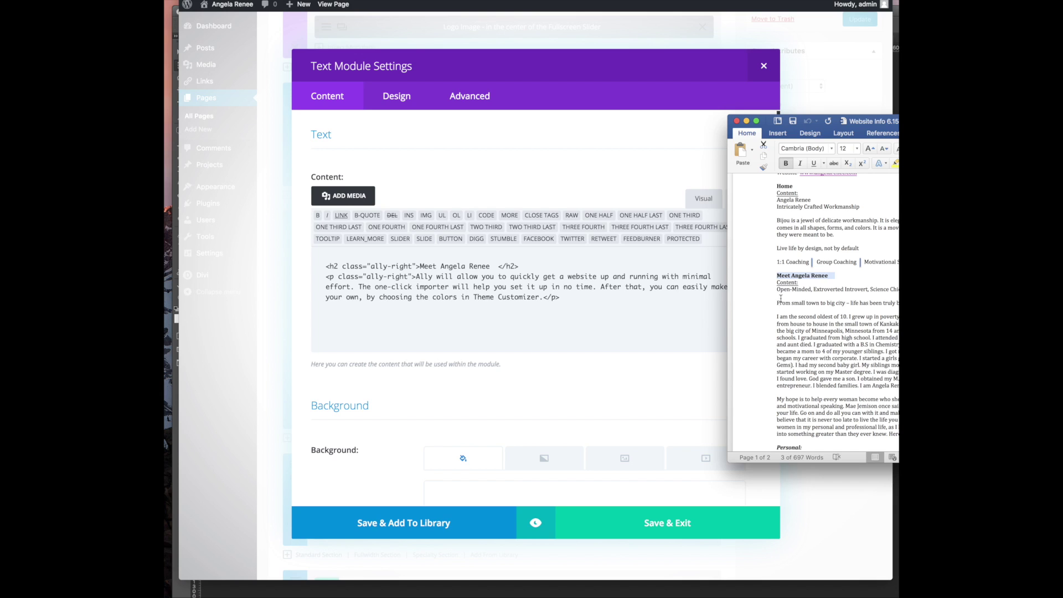
drag(778, 292, 895, 303)
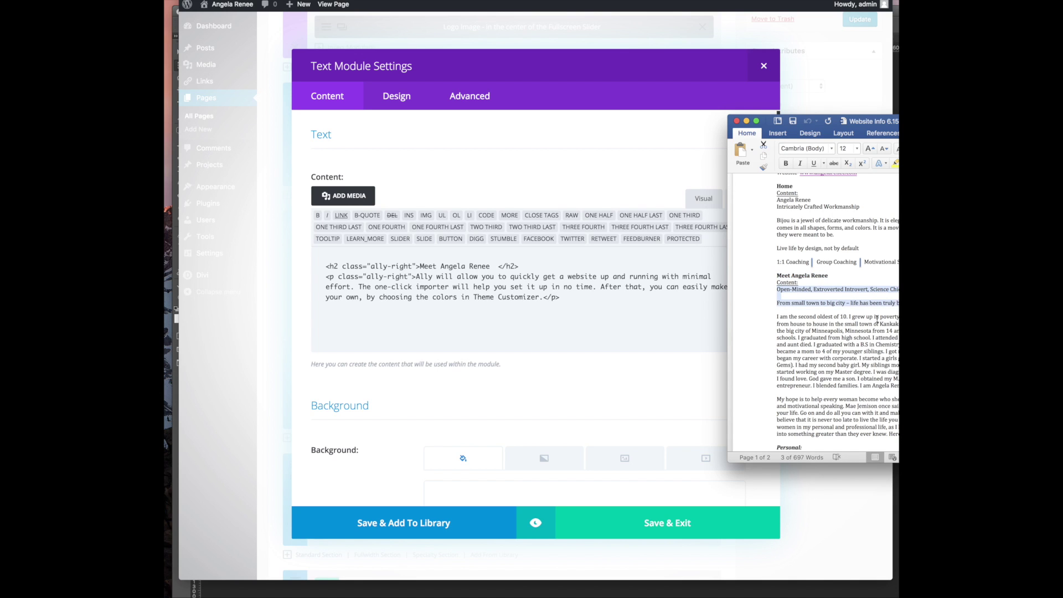
click(497, 266)
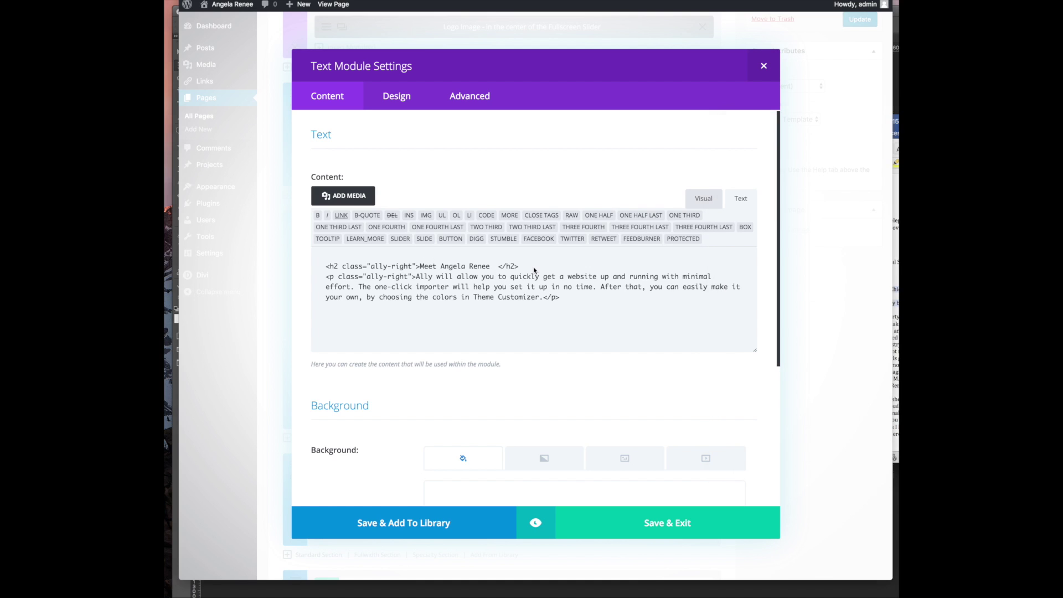
Paste the tagline and From small town lines below the heading as separate paragraphs
click(707, 201)
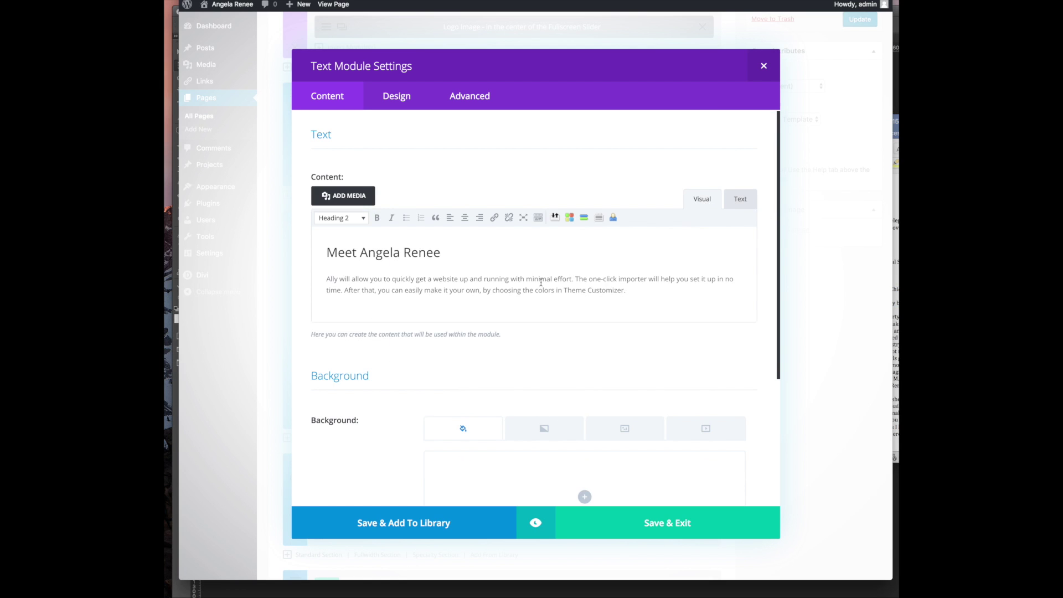
key(Return)
text(Open-Minded, Extroverted Introvert, Science Chic, Poised with a touch of edge  From small town to big city – life has been truly been a rollercoaster.)
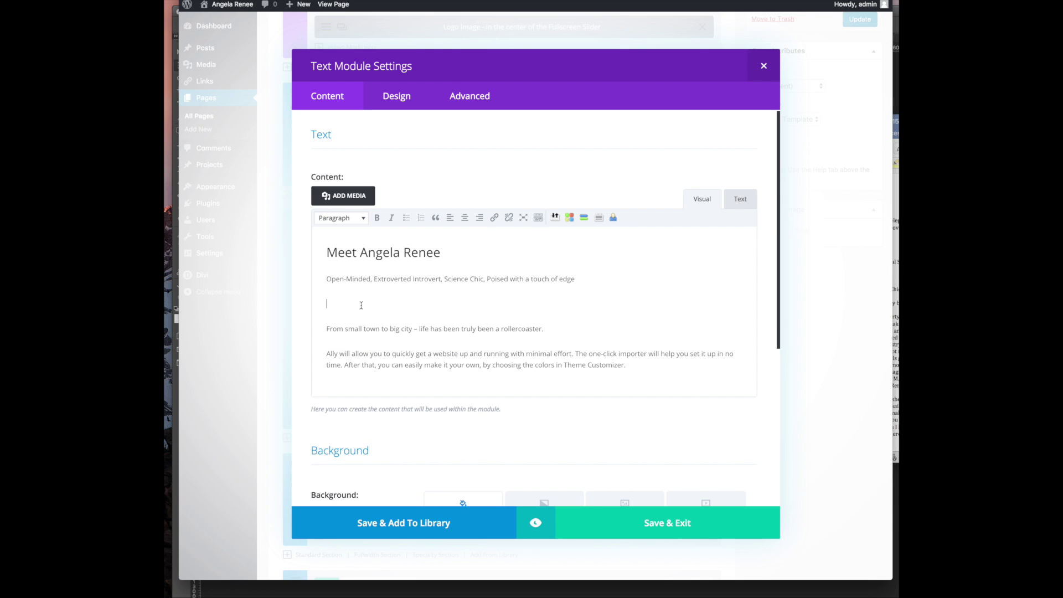
key(BackSpace)
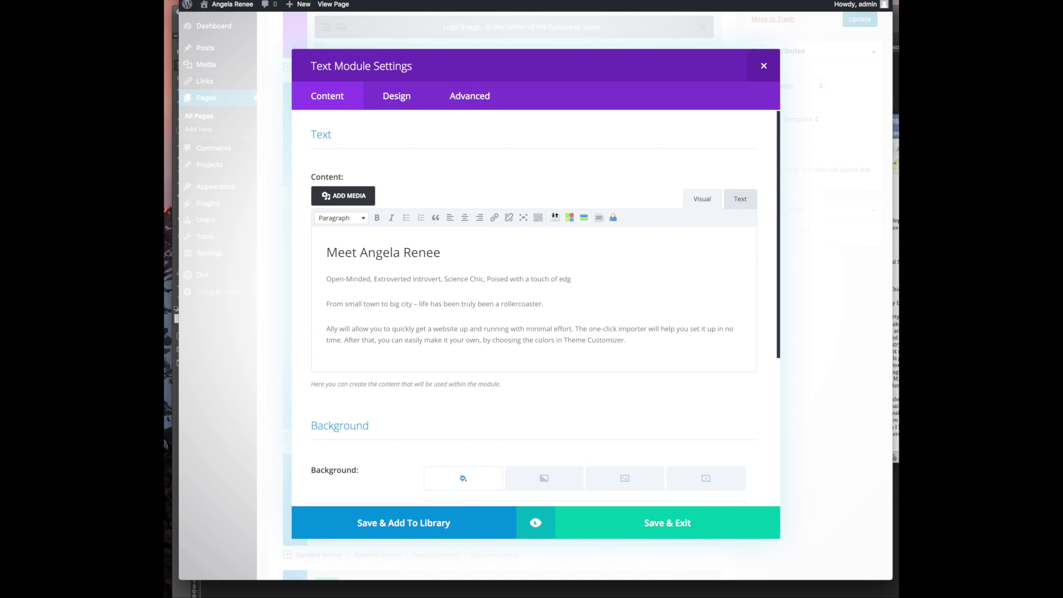
text(e)
key(Return)
key(BackSpace)
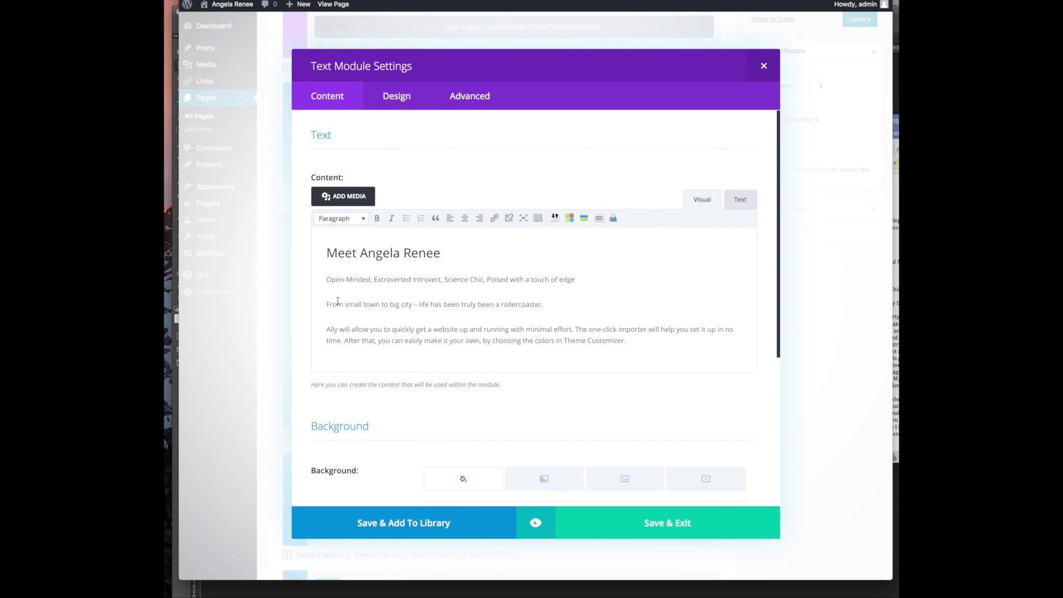
key(BackSpace)
key(Return)
Format the two tagline lines as Heading 4
drag(562, 305, 324, 270)
click(363, 219)
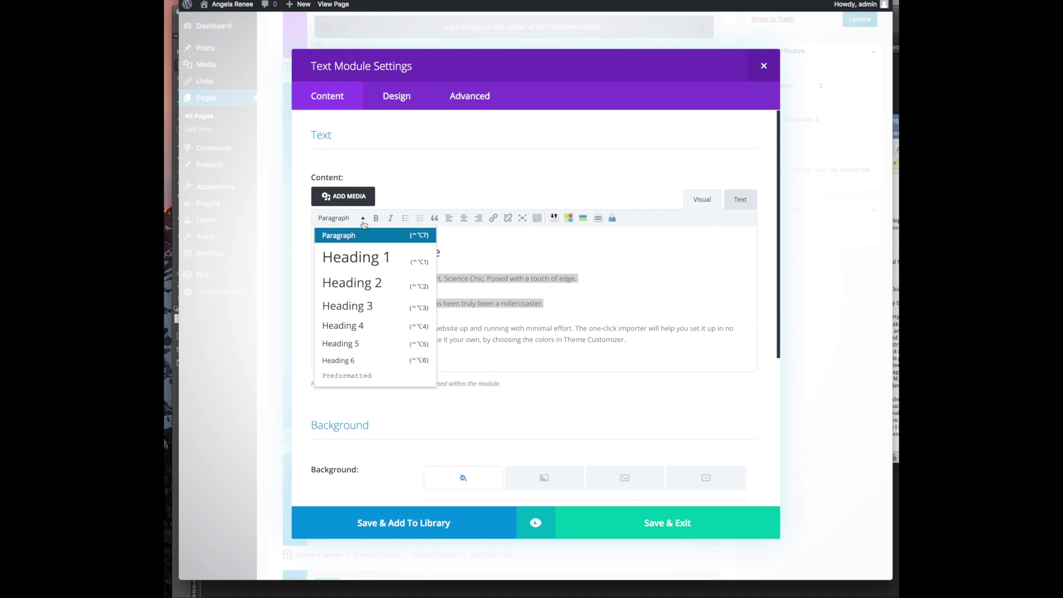
click(376, 284)
click(364, 214)
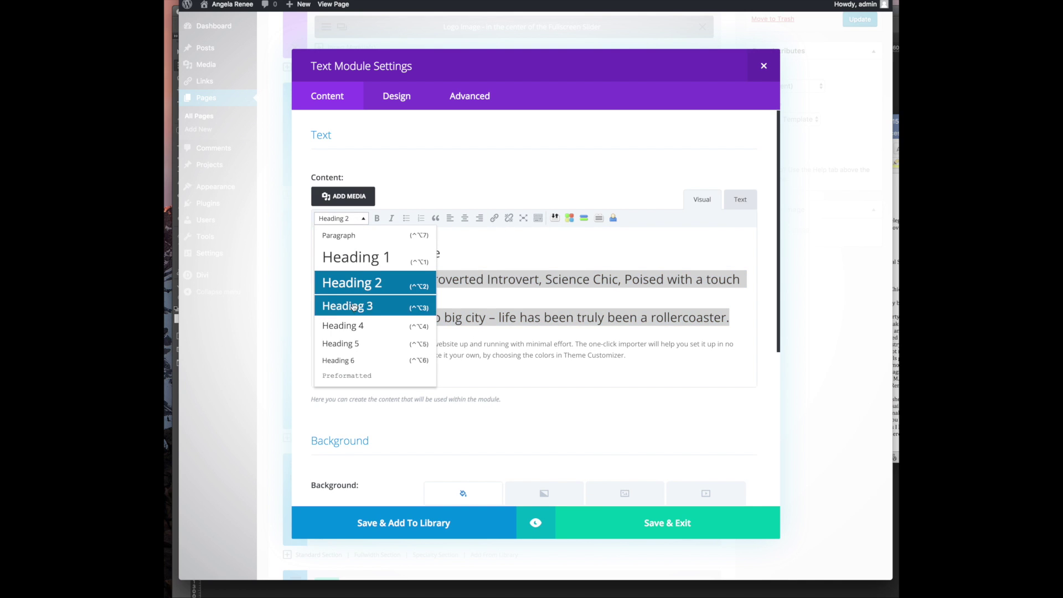
click(375, 323)
Copy the two biography paragraphs from the Word site copy
scroll(436, 315, down, 1)
click(488, 323)
key(super+Tab)
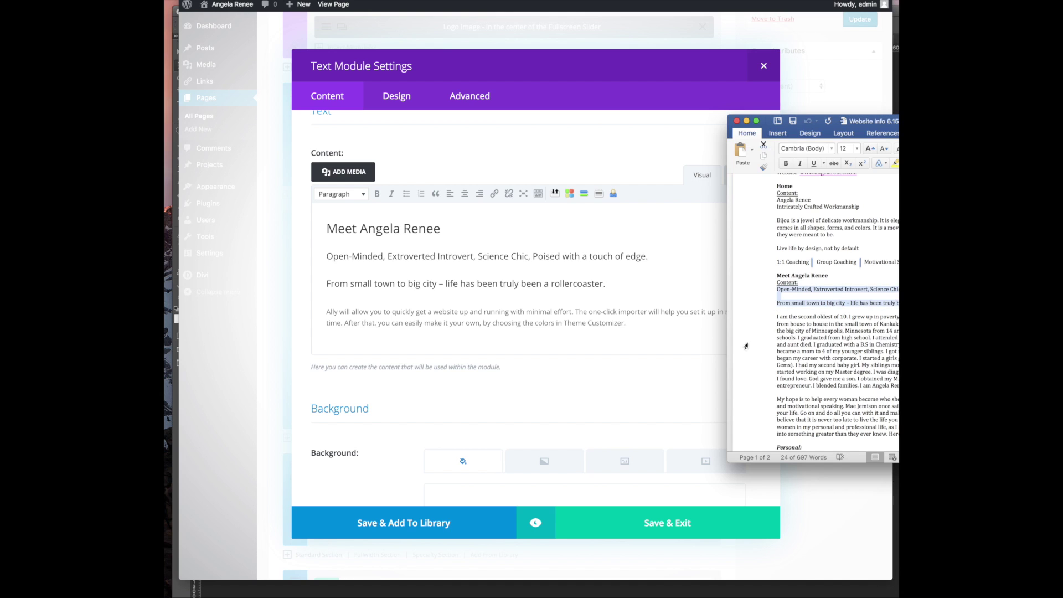
drag(769, 316, 769, 443)
scroll(836, 310, down, 3)
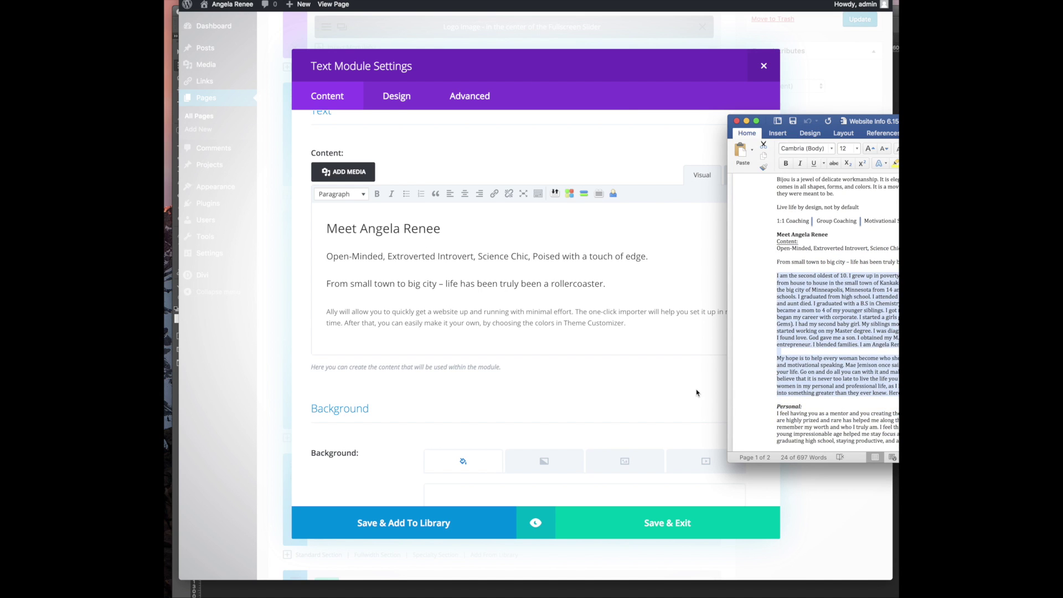
click(411, 301)
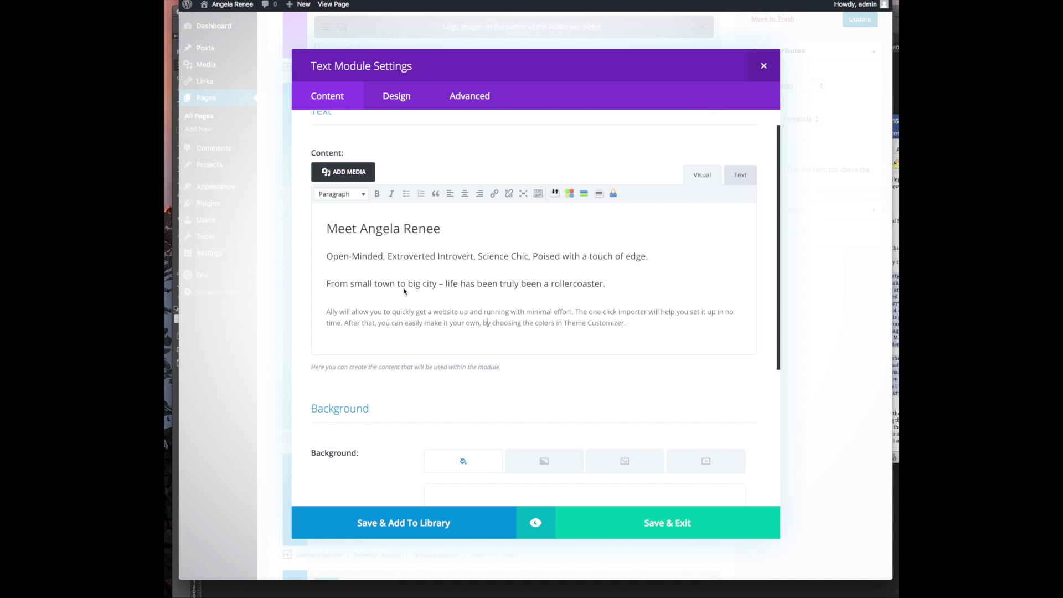
Paste the biography over the 'Ally will allow you' placeholder paragraph and save the module
drag(325, 311, 686, 332)
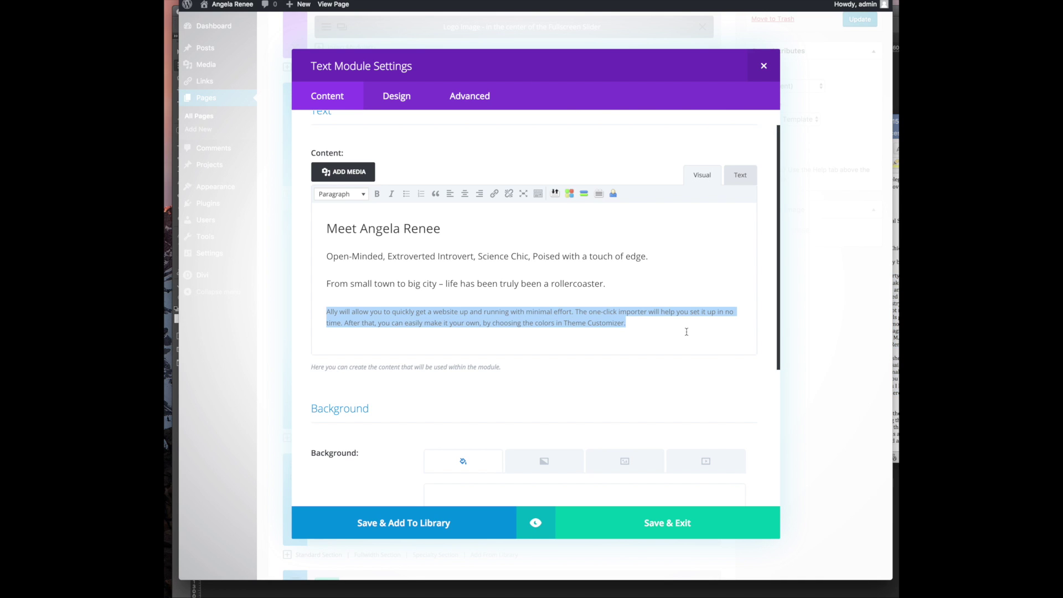
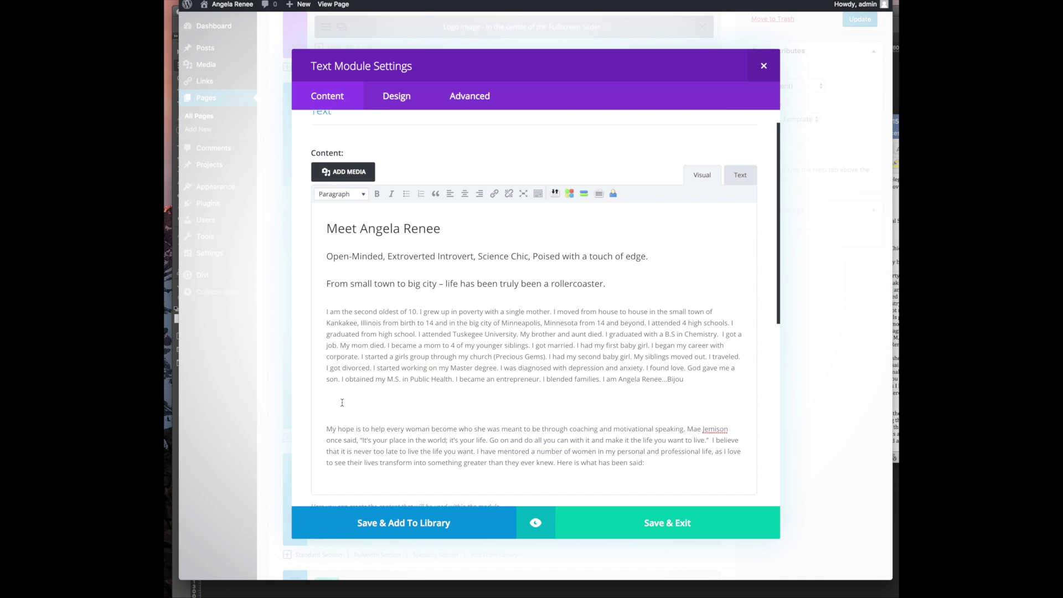
scroll(387, 394, down, 3)
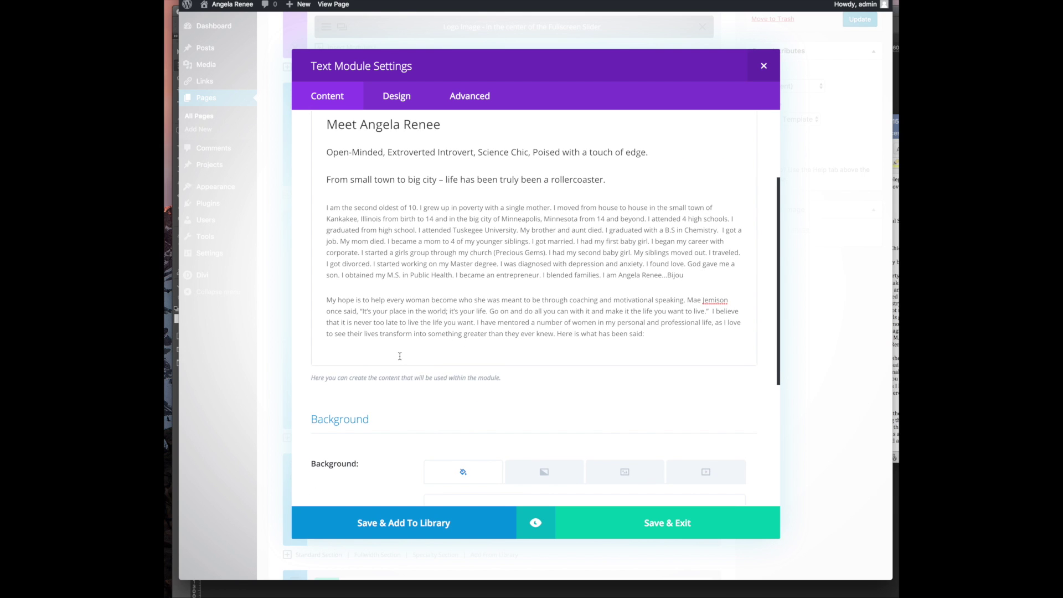
scroll(410, 357, down, 5)
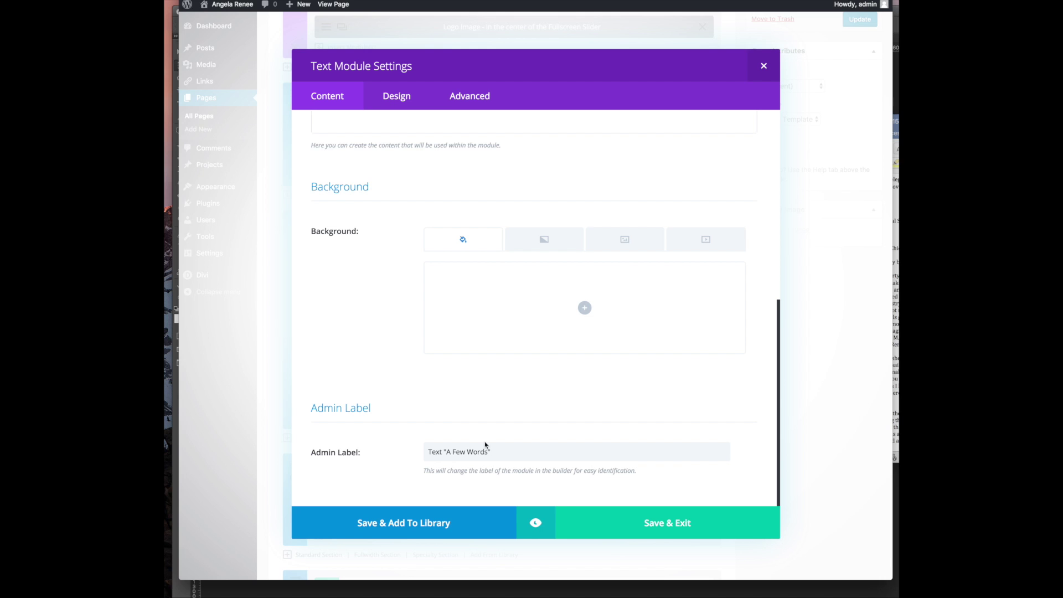
scroll(473, 469, up, 8)
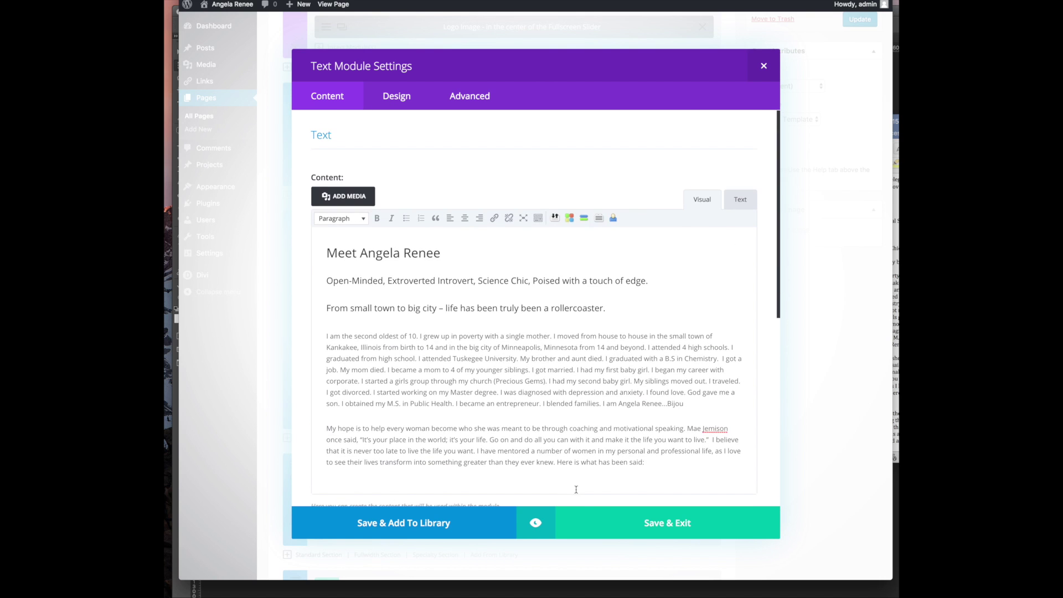
click(633, 527)
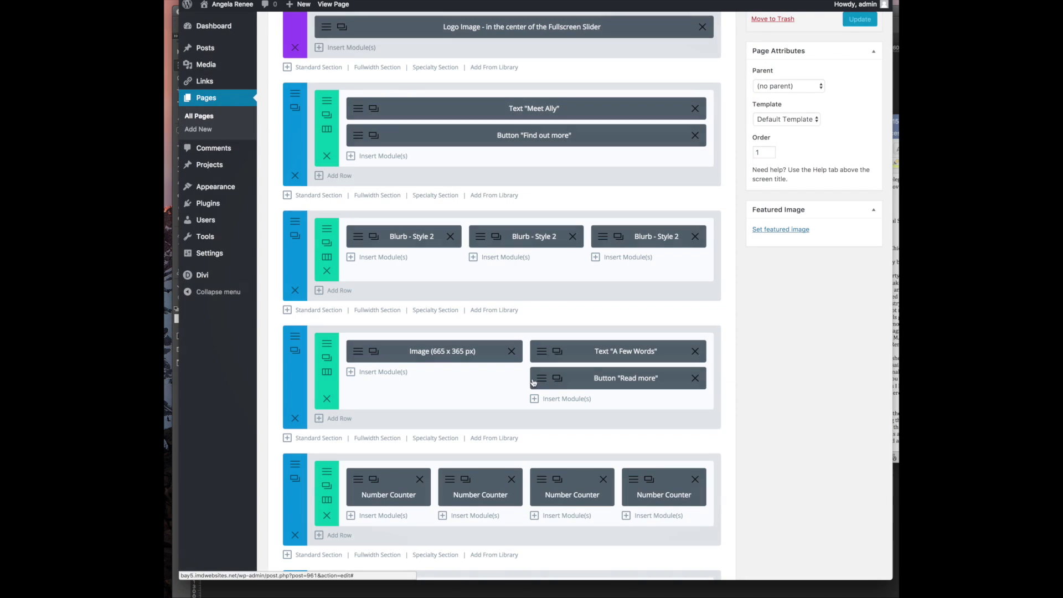
Delete the Read more button and replace the image module's picture with the uploaded portrait photo
click(695, 378)
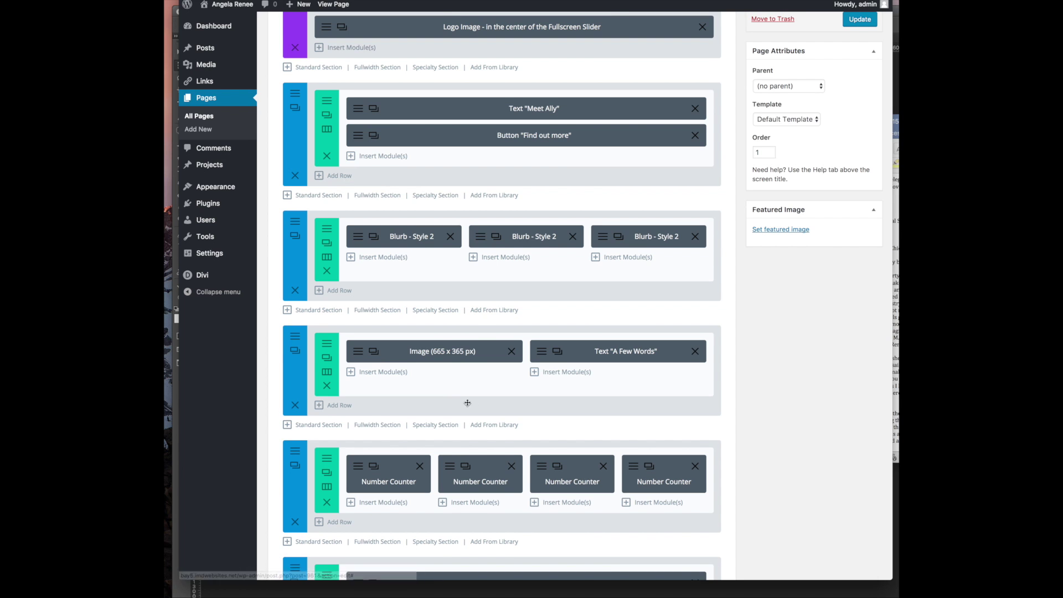
click(356, 359)
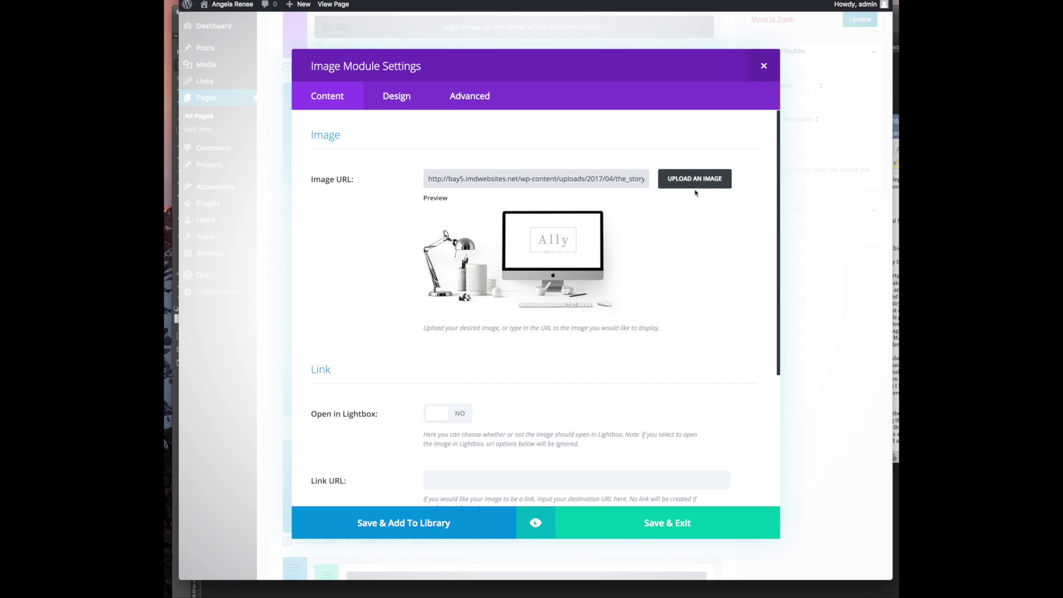
scroll(505, 407, down, 4)
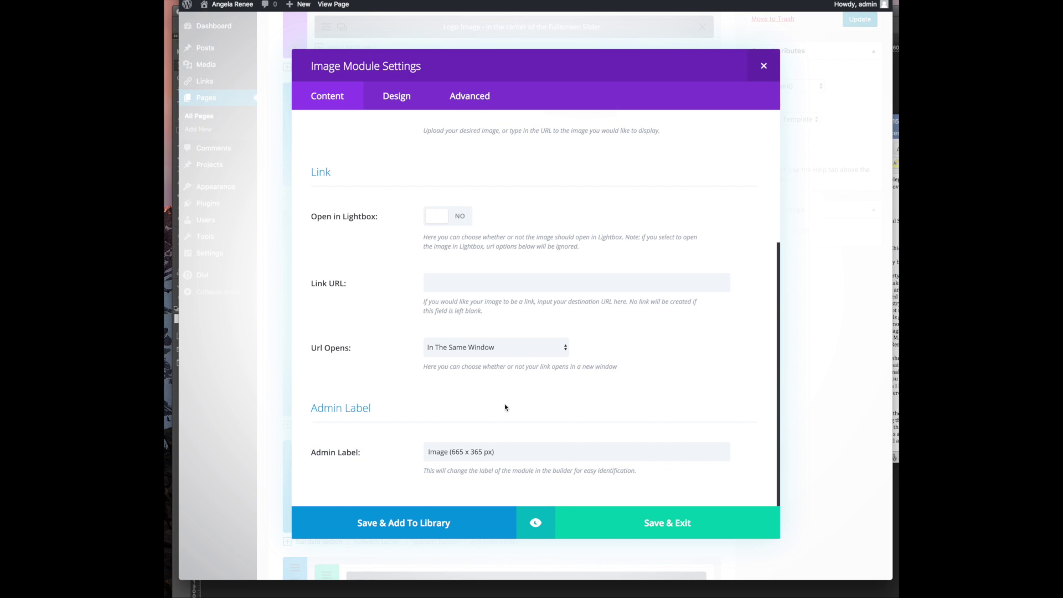
scroll(454, 303, up, 4)
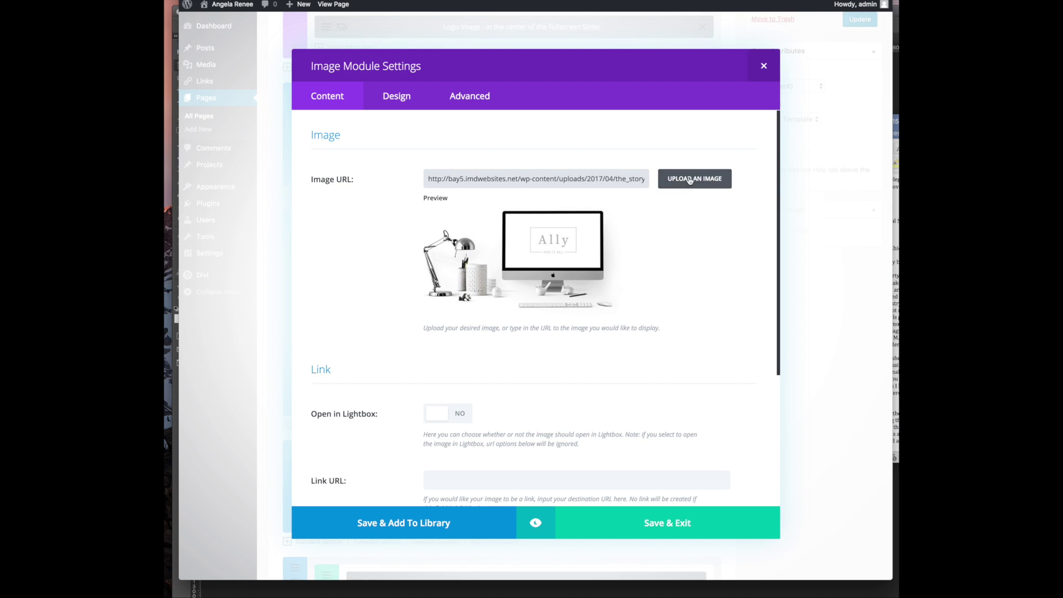
click(692, 179)
click(221, 44)
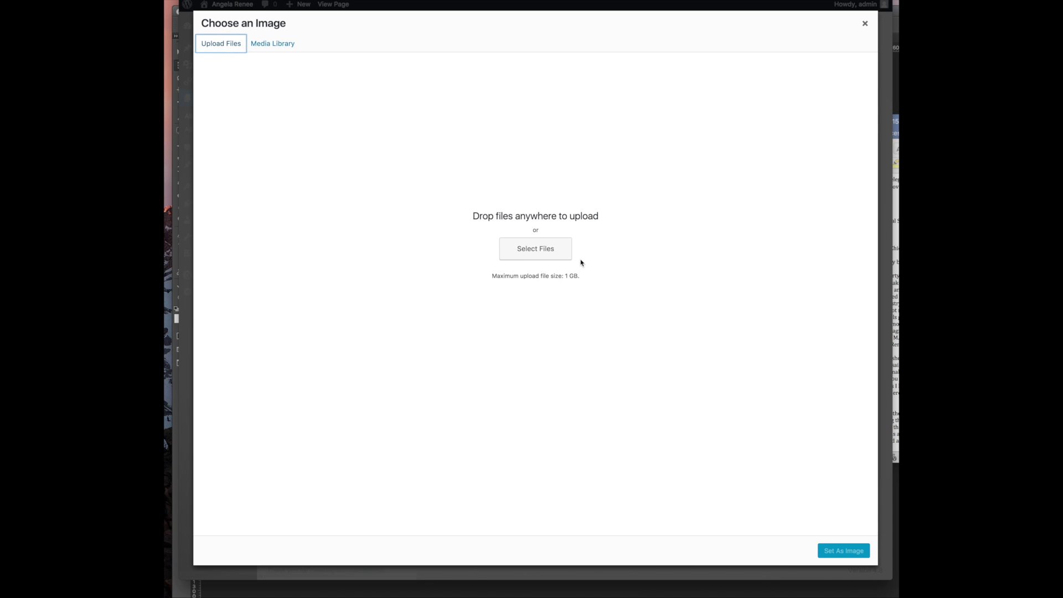
double_click(540, 47)
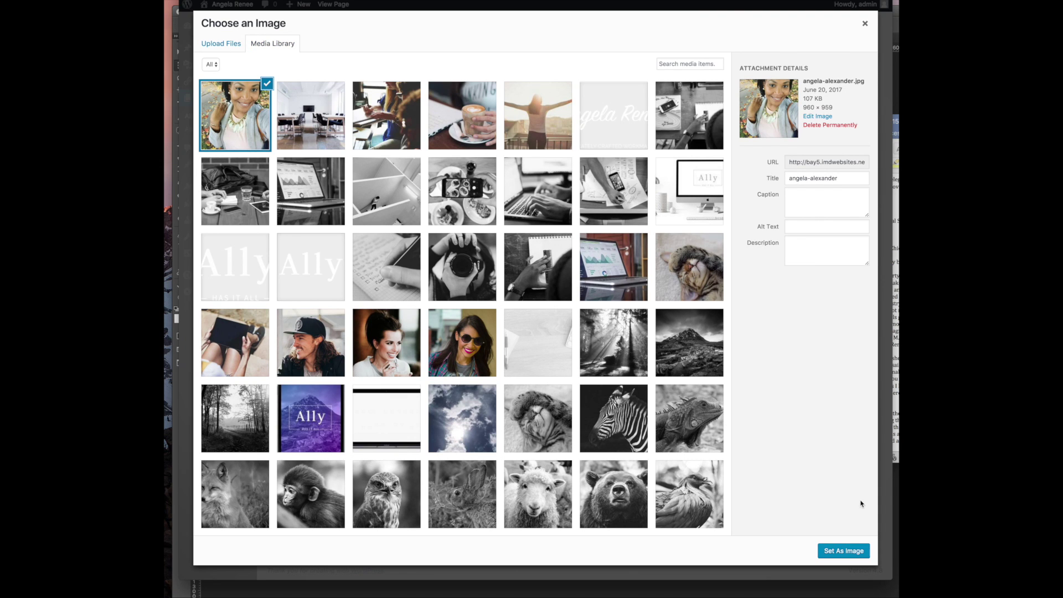
click(846, 554)
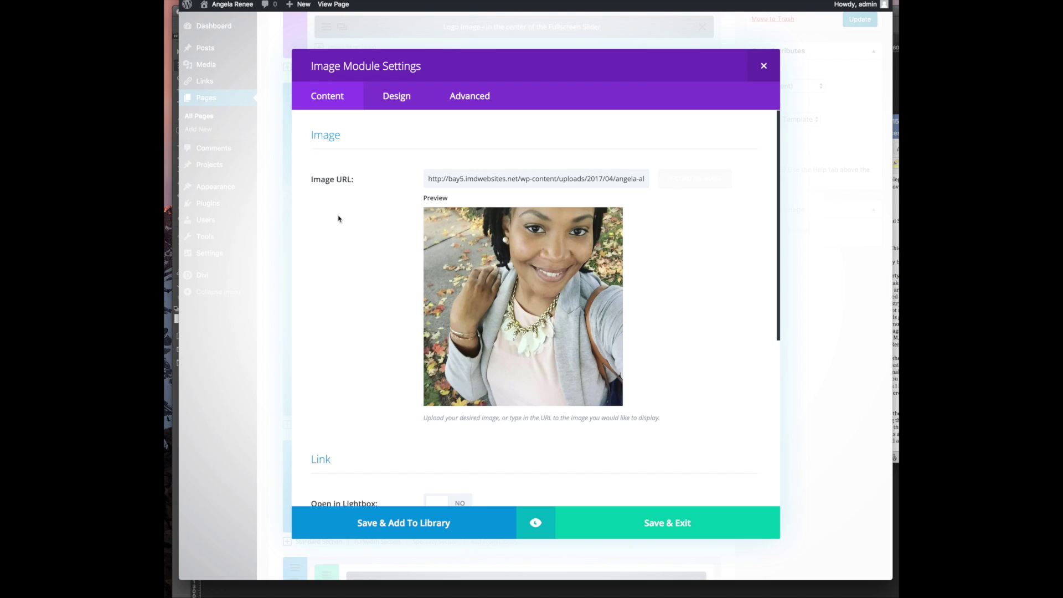
Review the image module's admin label, Design and Advanced settings, leaving them unchanged
scroll(339, 219, down, 3)
scroll(339, 218, down, 3)
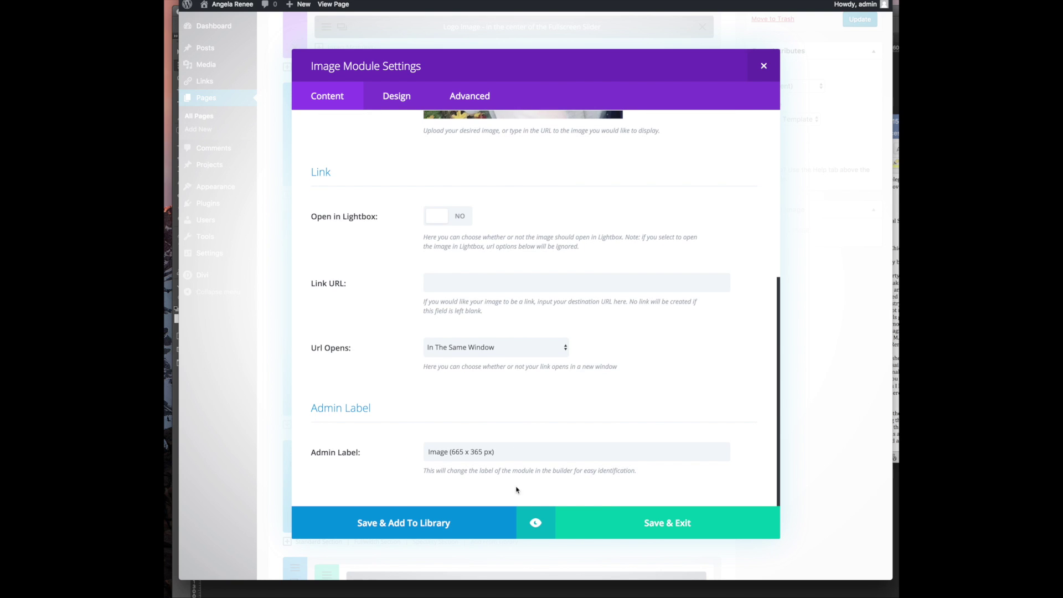
click(513, 454)
drag(462, 454, 562, 453)
click(562, 454)
scroll(468, 364, up, 5)
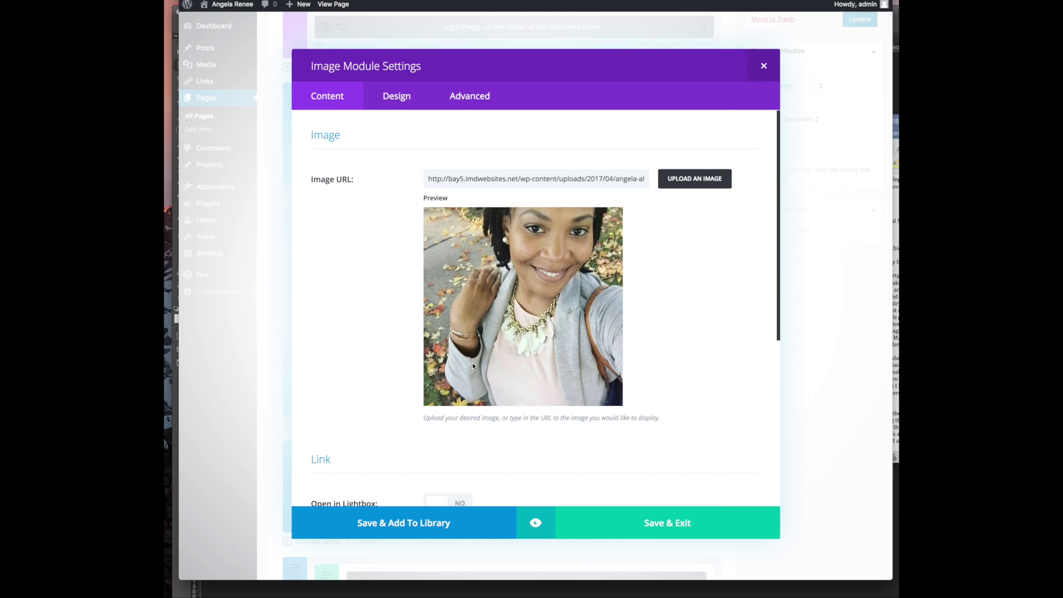
scroll(541, 372, down, 5)
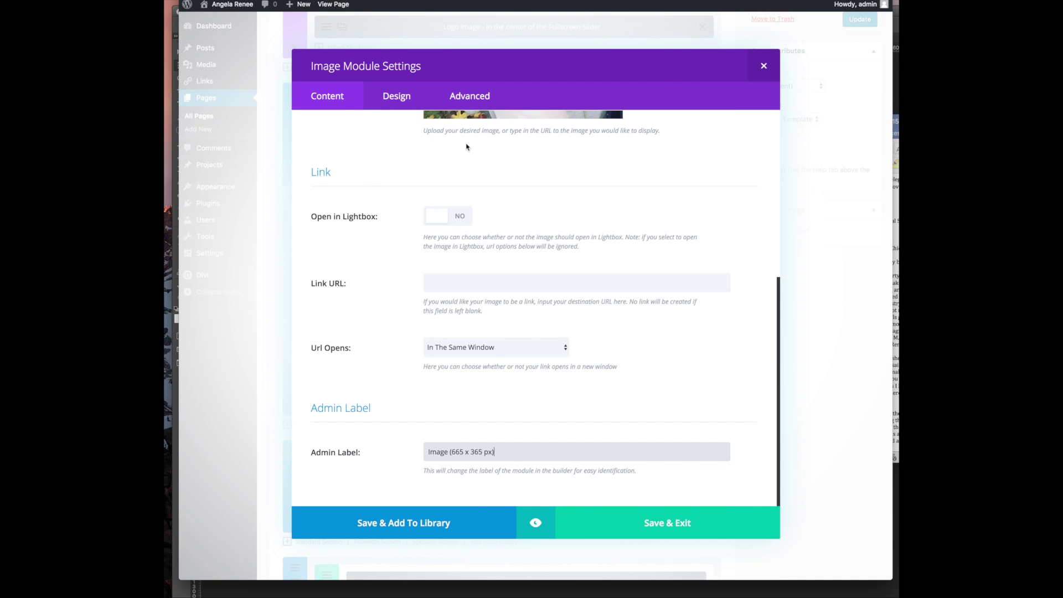
click(397, 96)
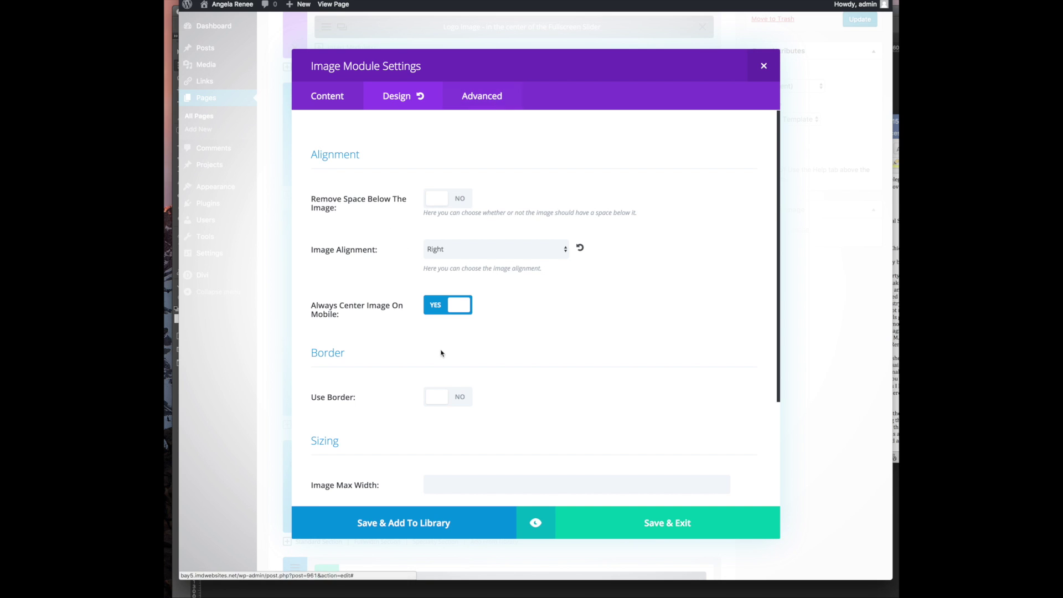
scroll(442, 353, down, 5)
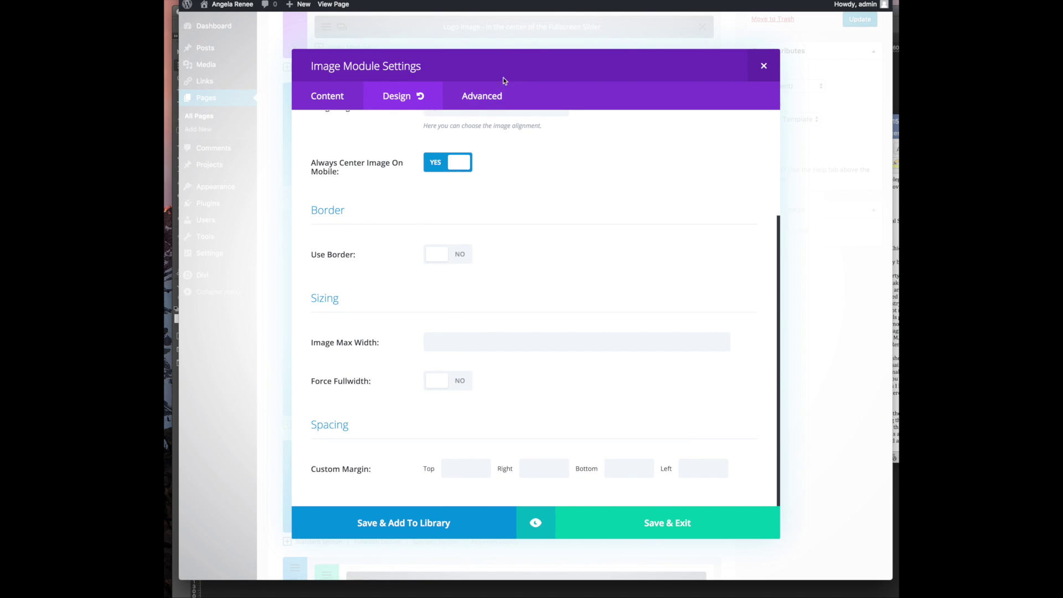
click(477, 97)
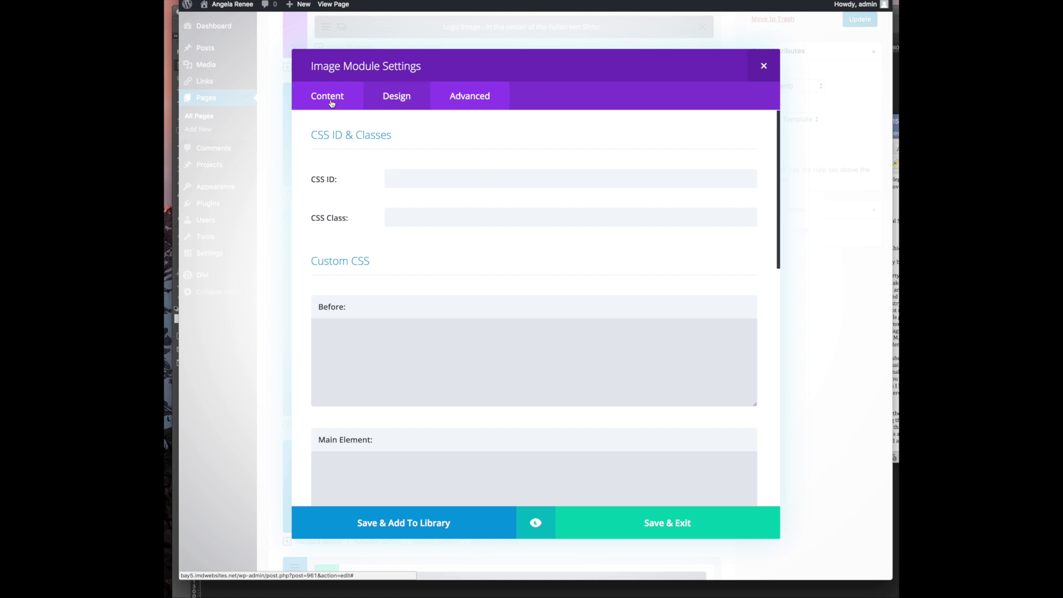
click(331, 103)
Save the image module, update the Homepage, and reload the live site
click(613, 520)
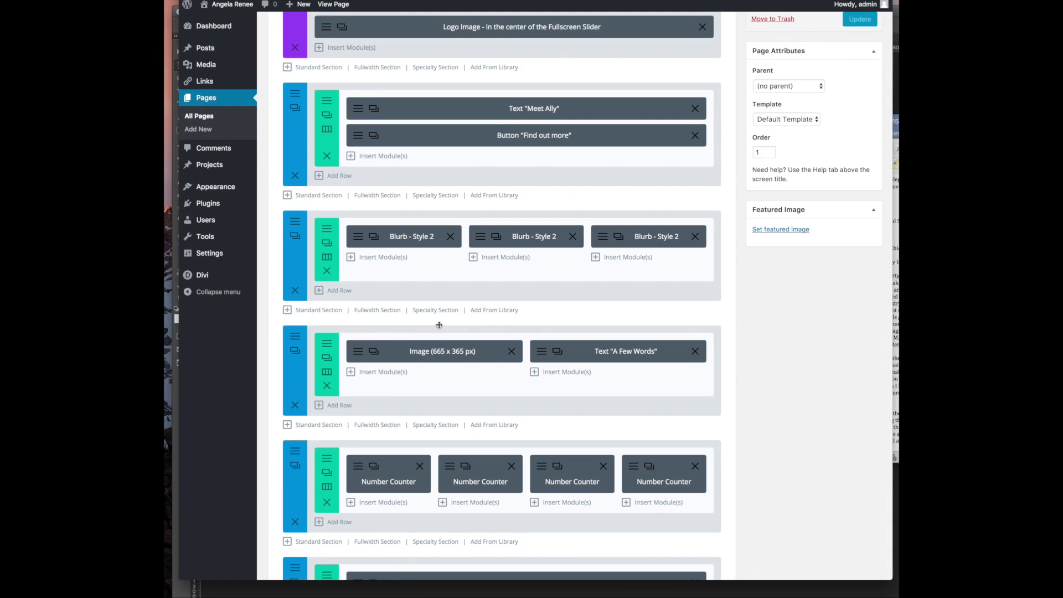
click(859, 19)
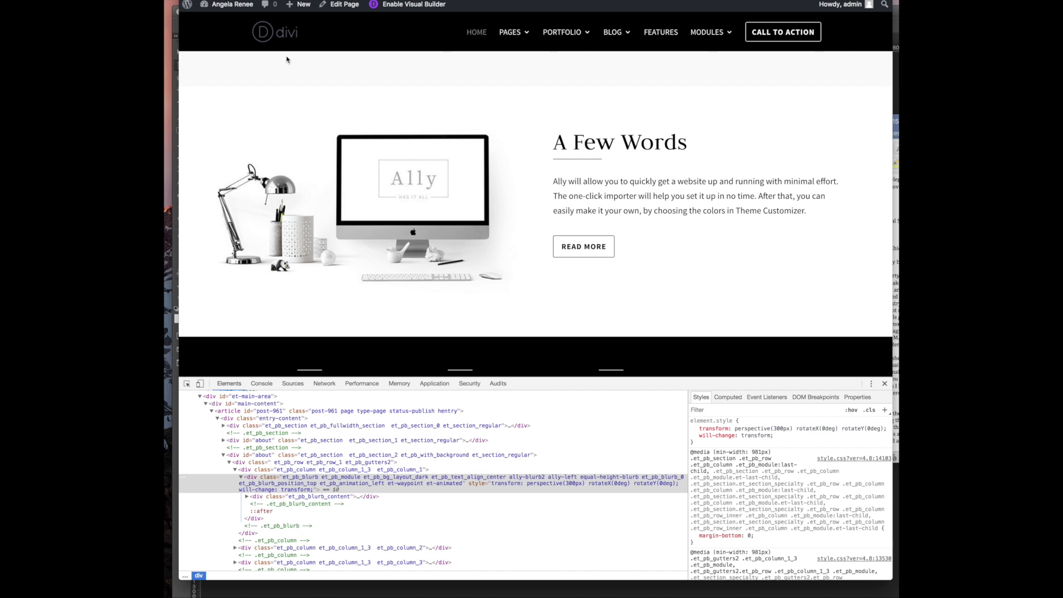
click(221, 0)
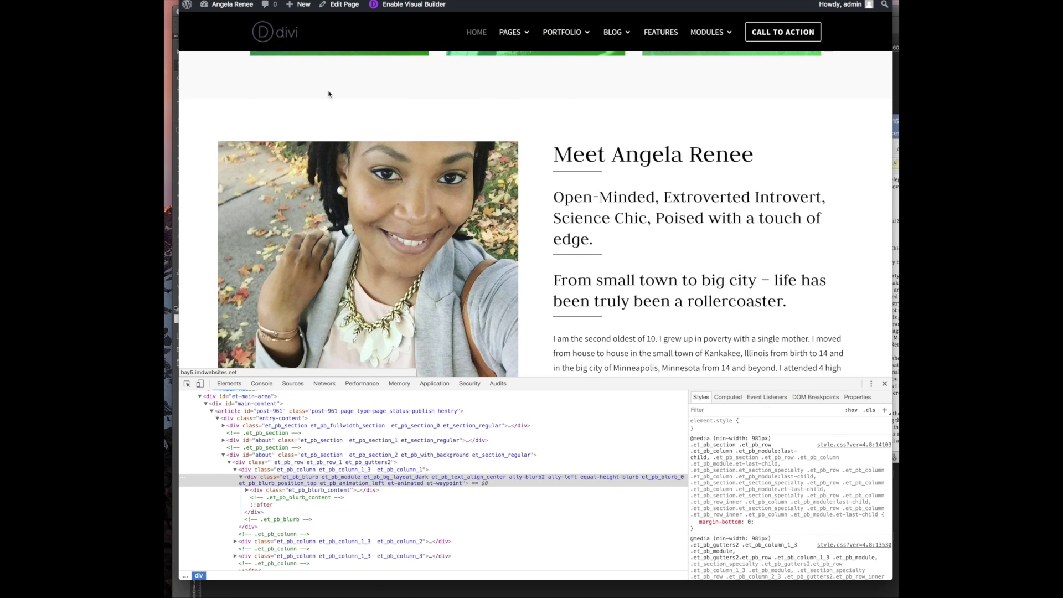
Check the live portrait, Meet heading and Open-Minded tagline in the About section
scroll(553, 166, down, 3)
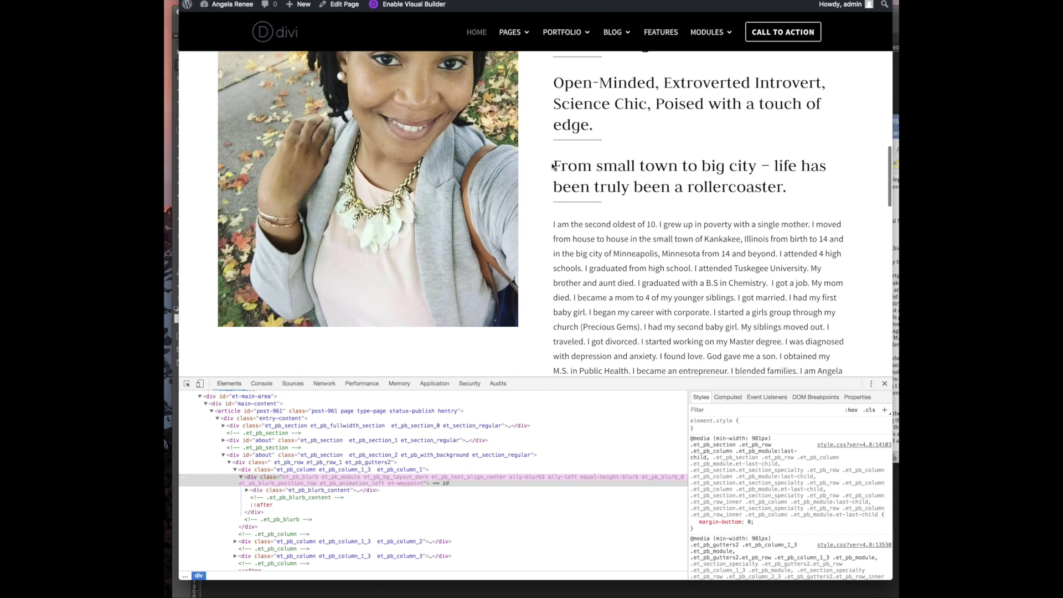
scroll(552, 166, up, 3)
scroll(616, 256, down, 6)
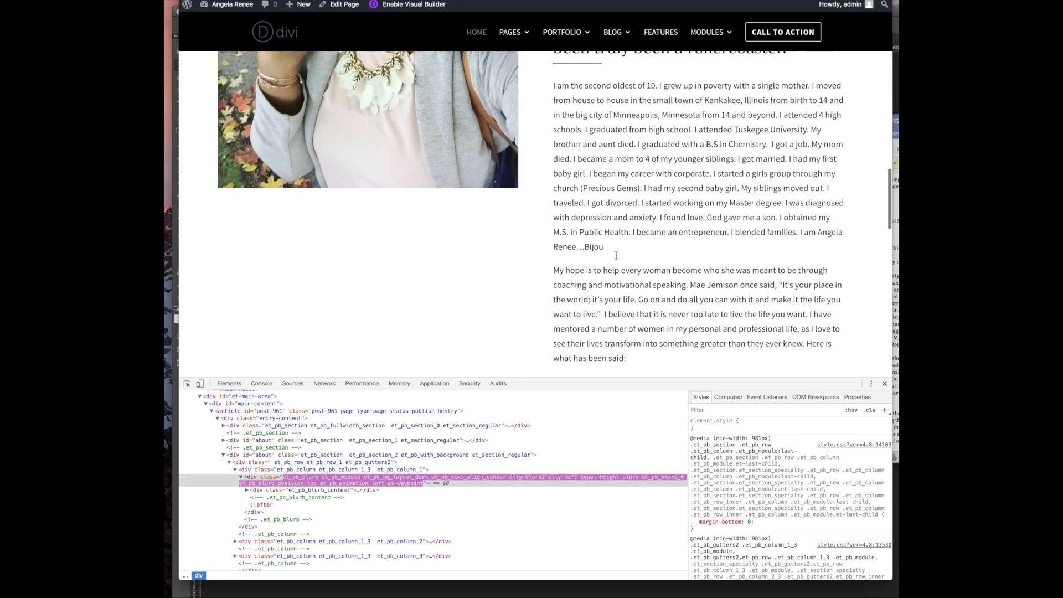
scroll(616, 255, down, 3)
scroll(616, 255, up, 6)
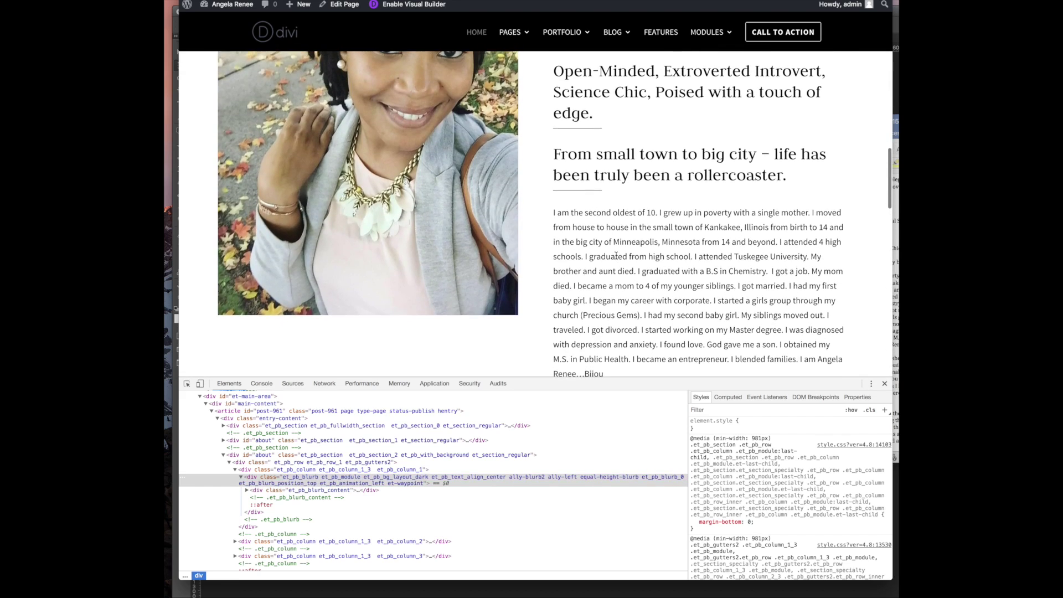
scroll(616, 256, up, 3)
scroll(601, 249, down, 5)
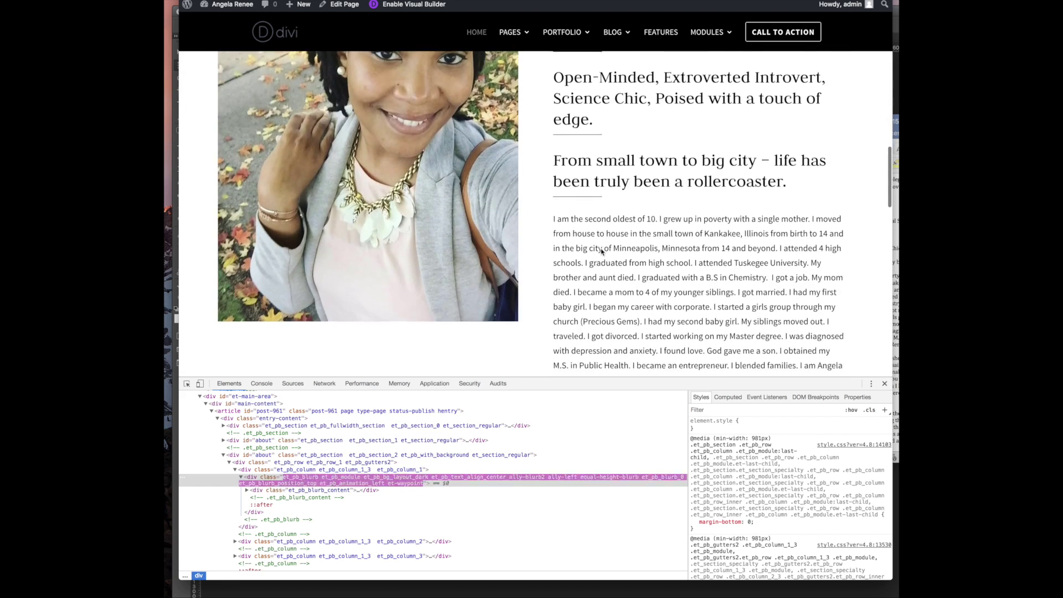
scroll(601, 249, up, 3)
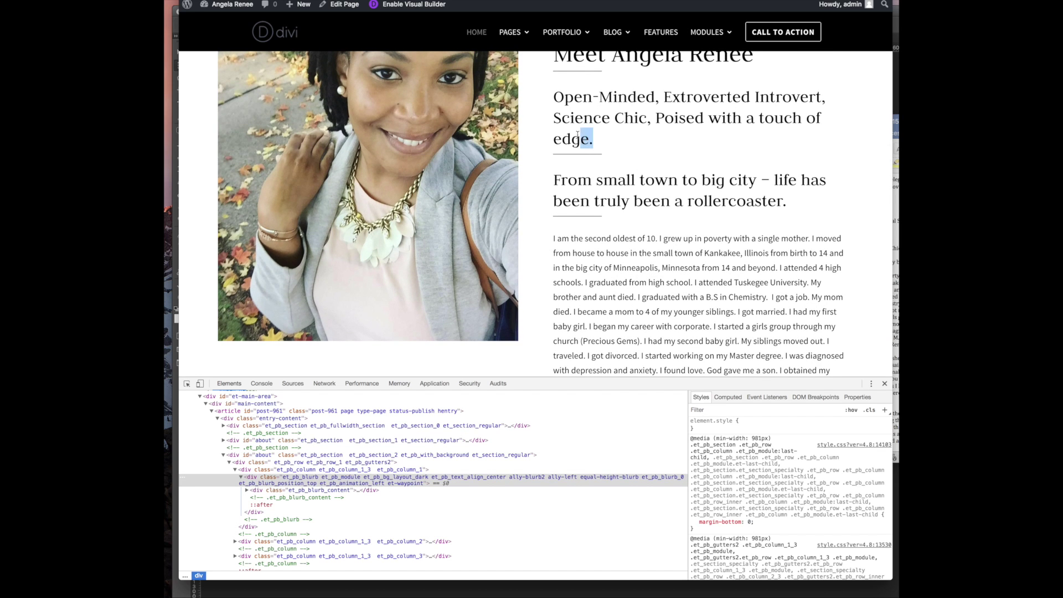
drag(583, 136, 555, 96)
key(ctrl+c)
scroll(673, 195, down, 3)
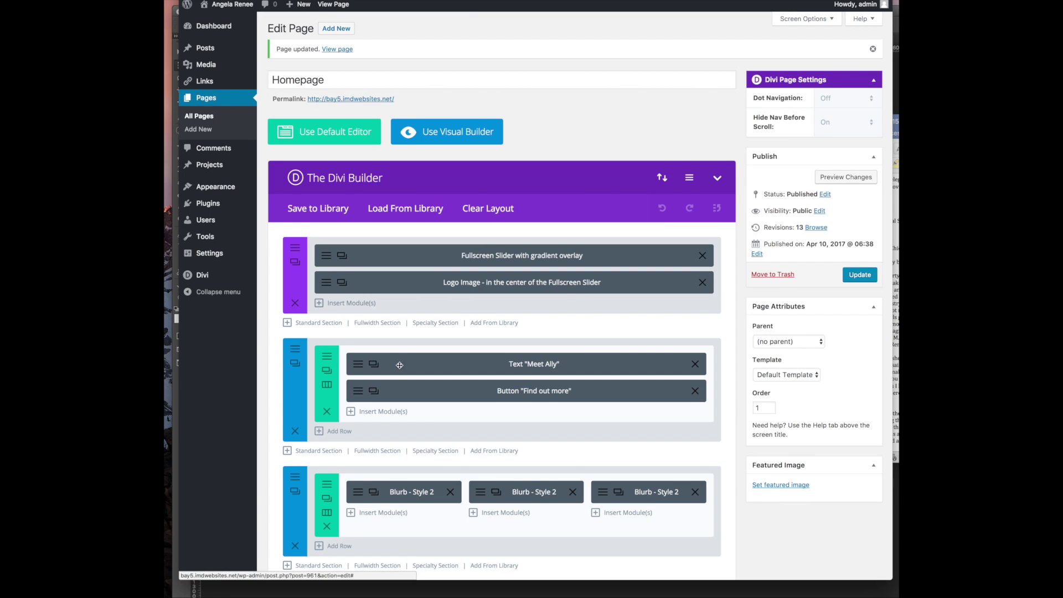
Cut the Open-Minded tagline from under the heading and make From small town a paragraph
scroll(436, 367, down, 5)
scroll(436, 367, down, 2)
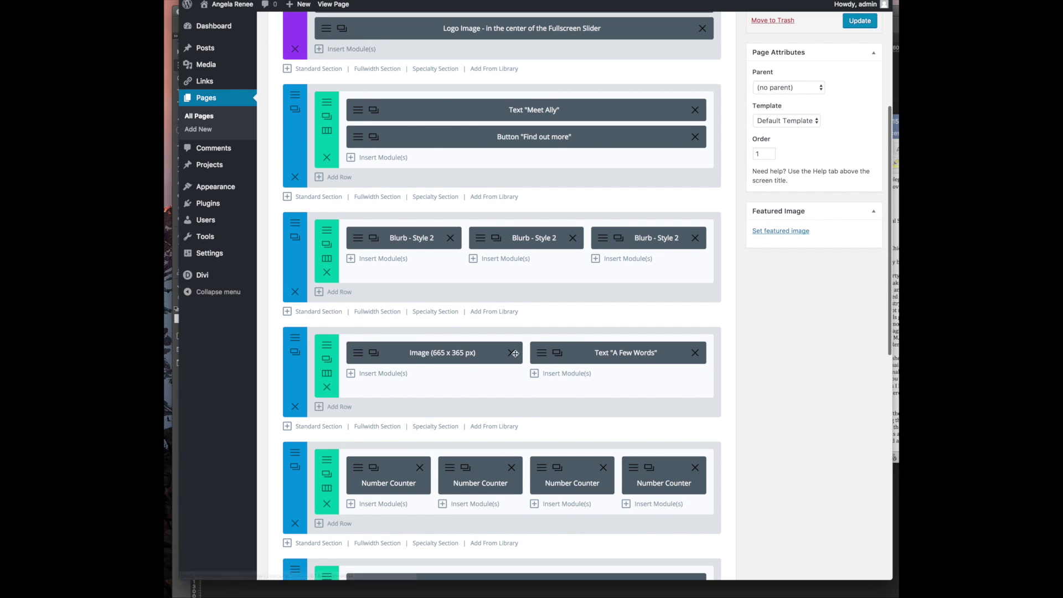
click(542, 354)
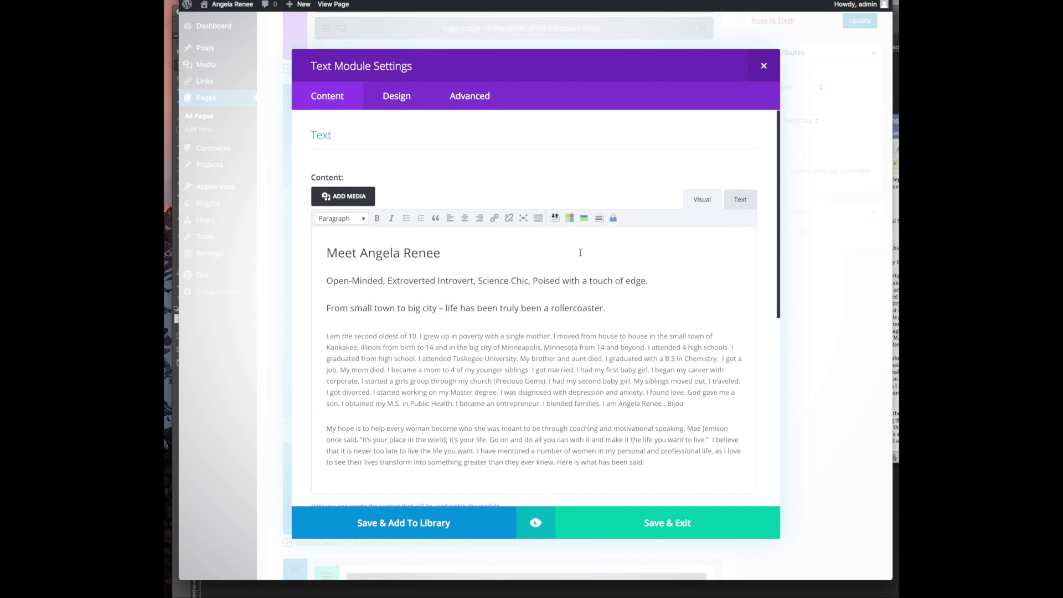
drag(641, 281, 262, 282)
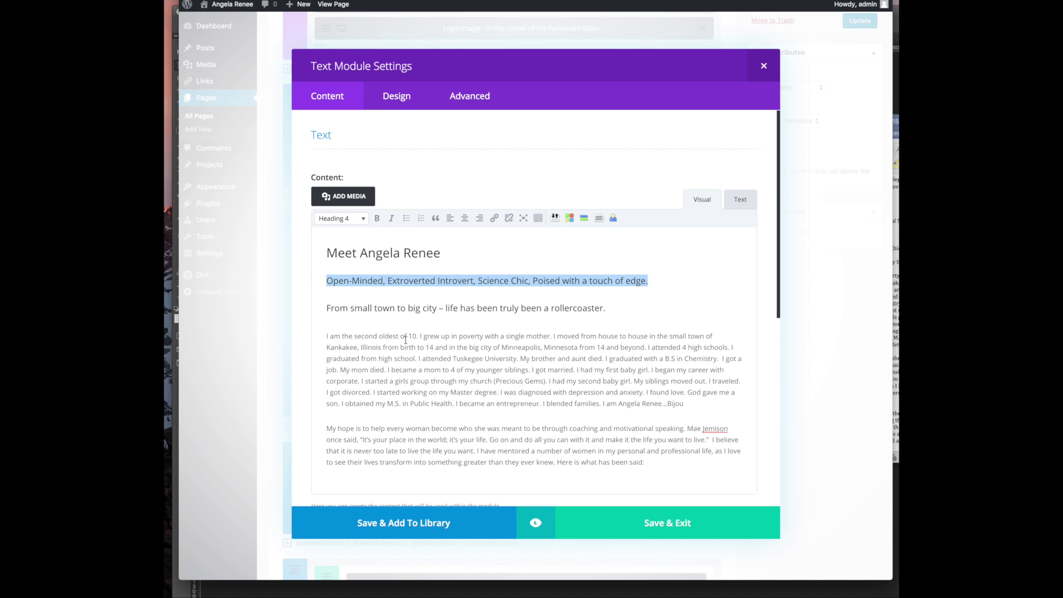
key(BackSpace)
key(BackSpace)
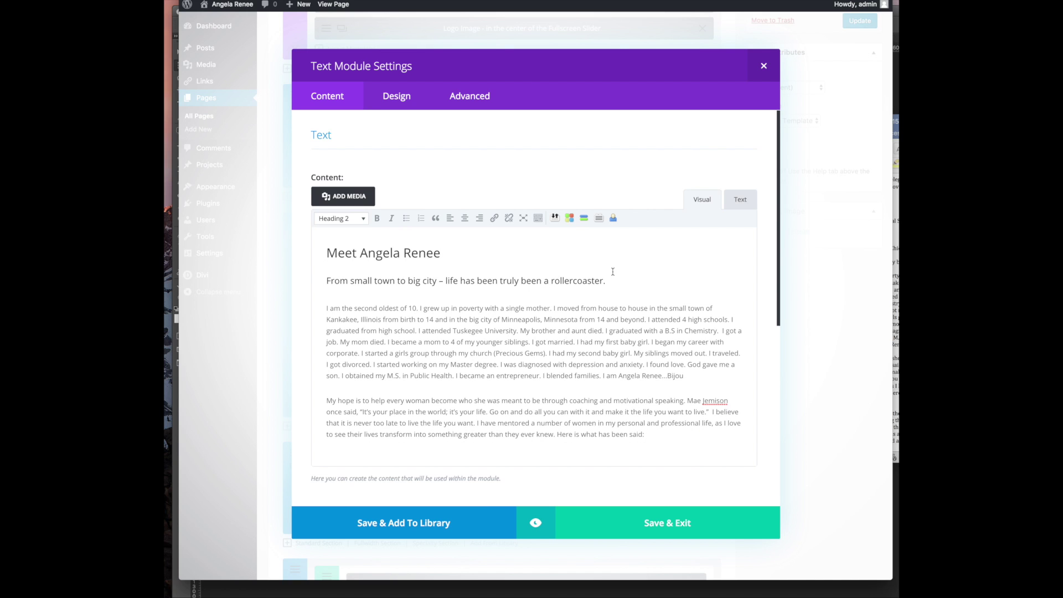
drag(617, 288, 325, 281)
click(340, 218)
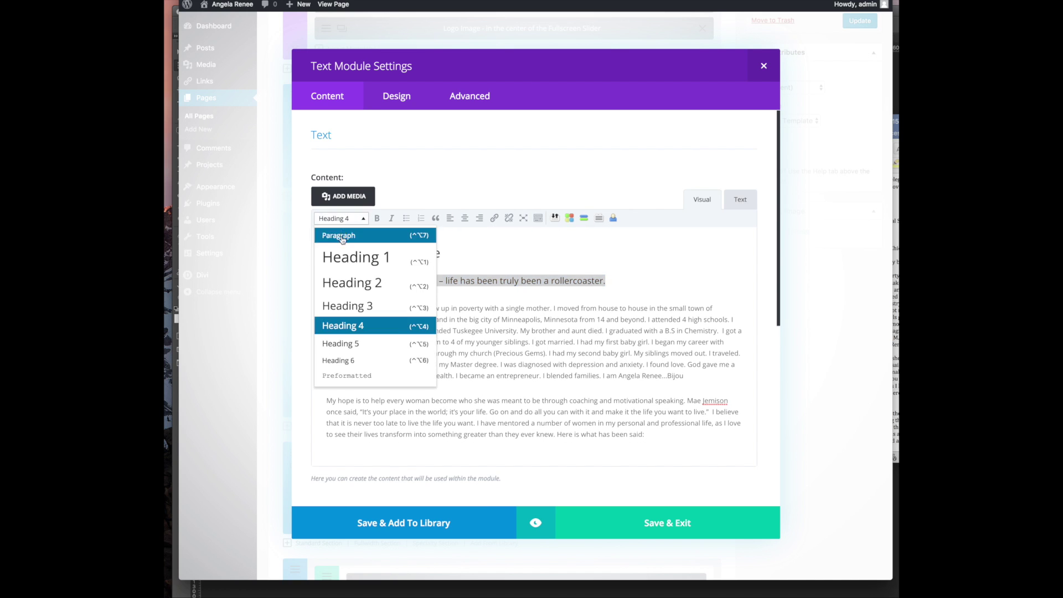
click(350, 237)
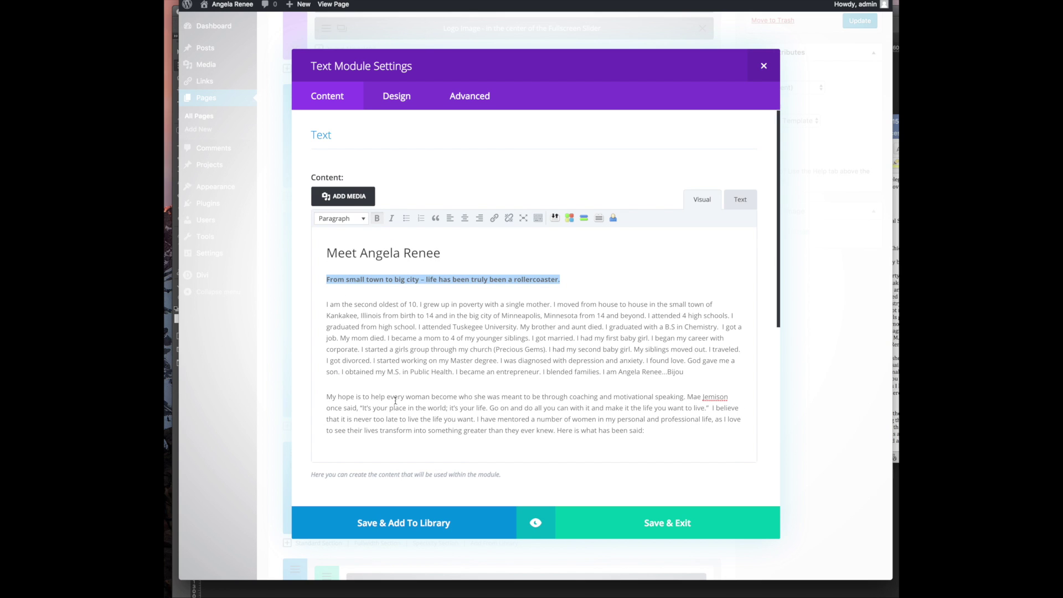
Paste the Open-Minded tagline after the bio as a paragraph and save the module
click(697, 368)
key(Return)
key(ctrl+v)
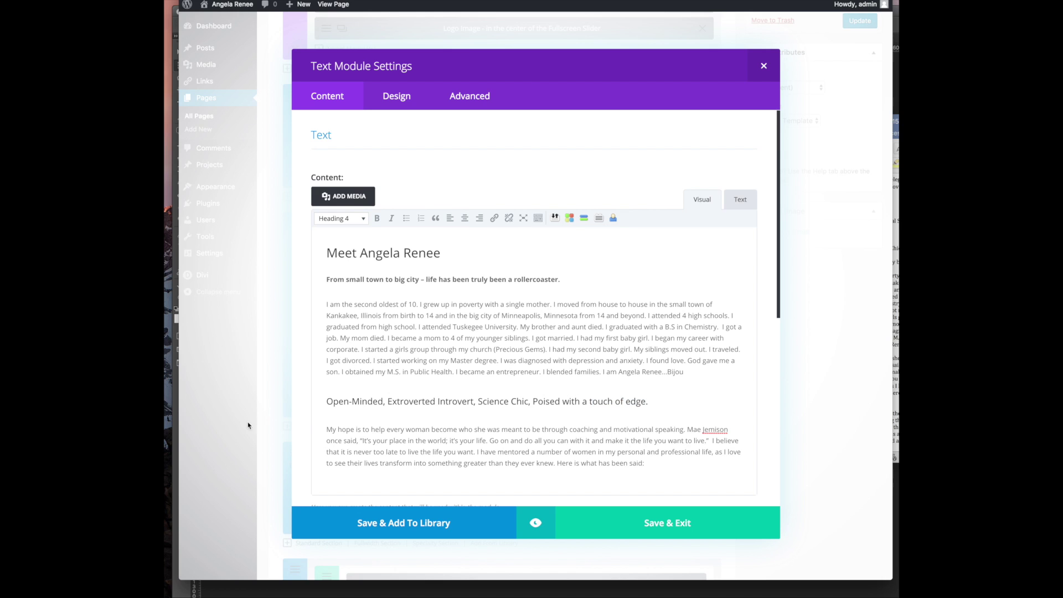
triple_click(350, 399)
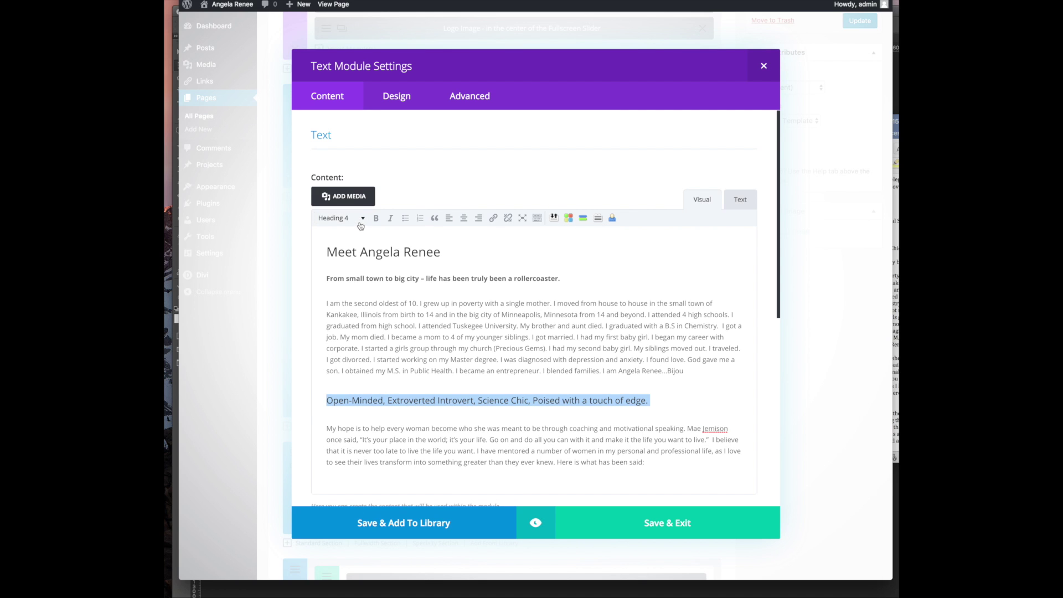
click(338, 218)
click(337, 235)
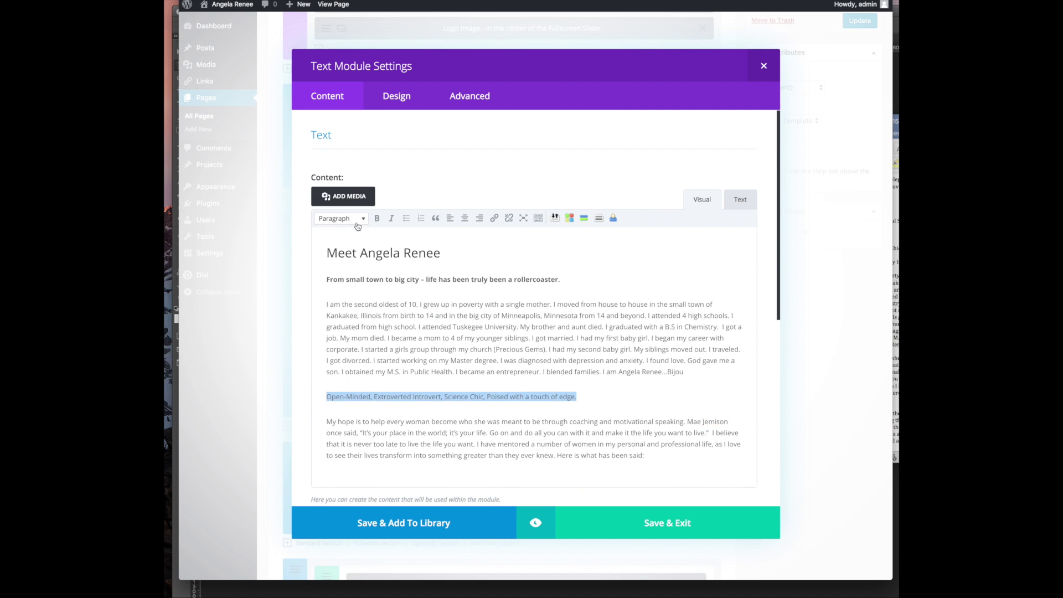
scroll(410, 386, down, 3)
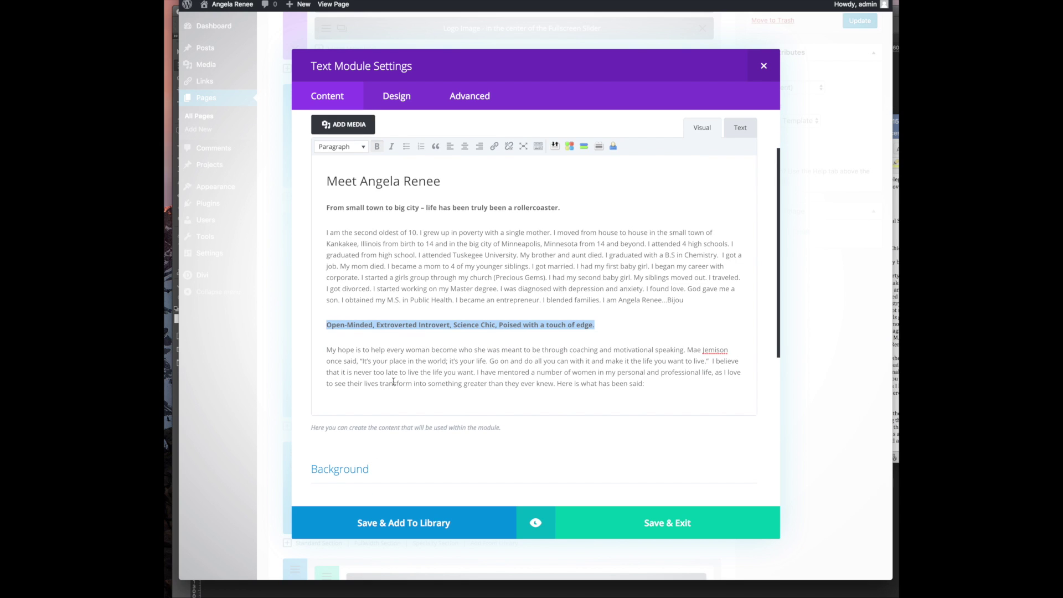
click(421, 399)
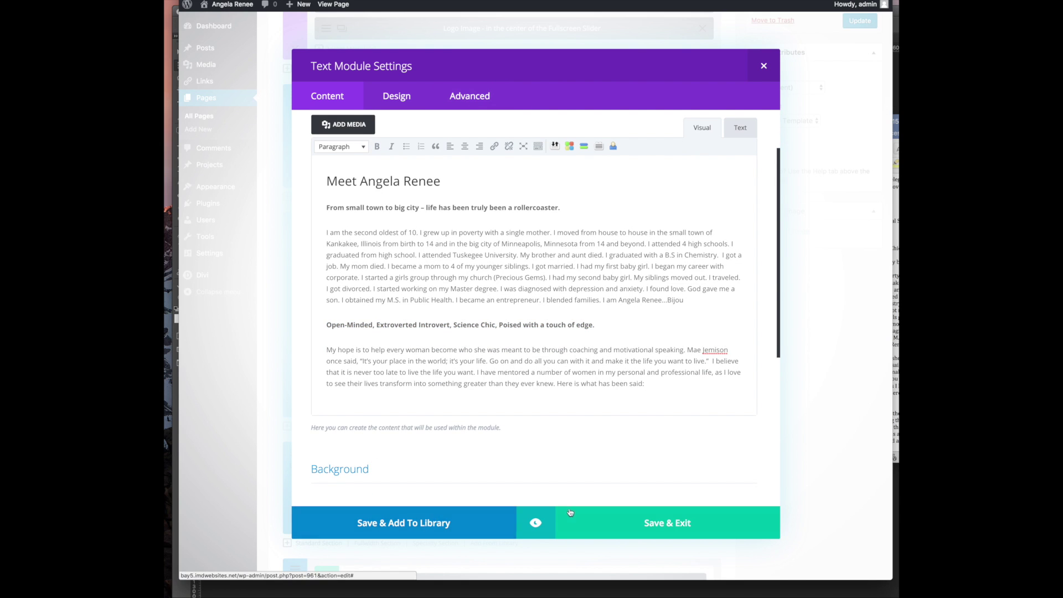
click(621, 528)
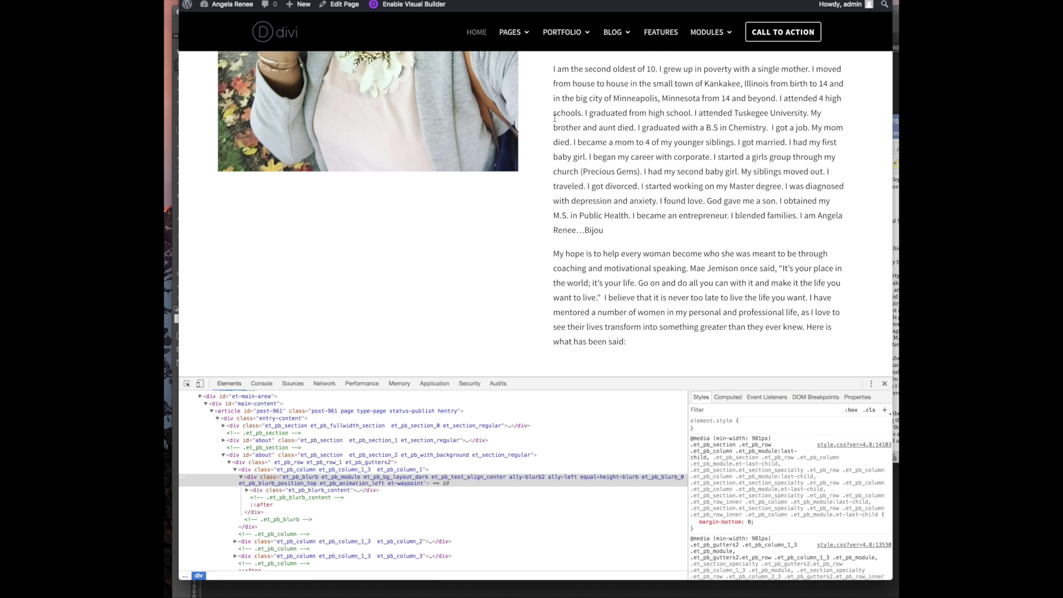
scroll(501, 181, up, 3)
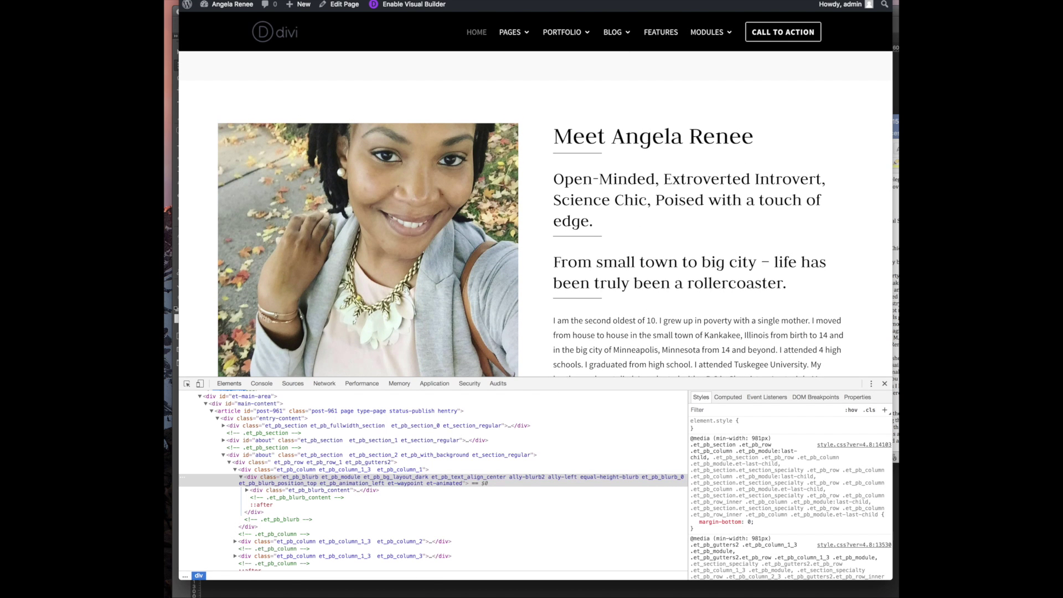
key(super+r)
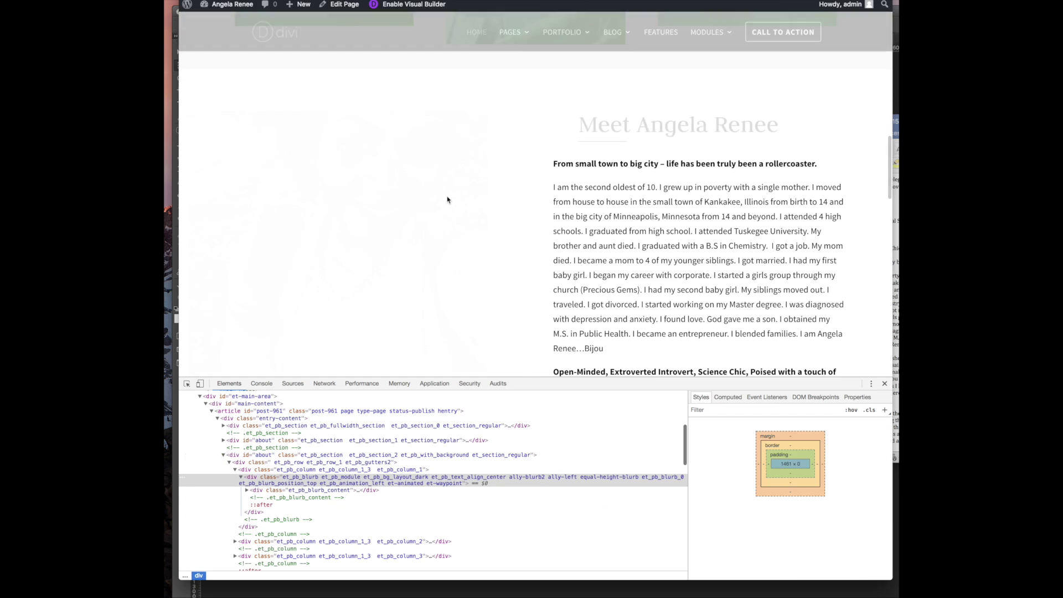
scroll(652, 270, down, 5)
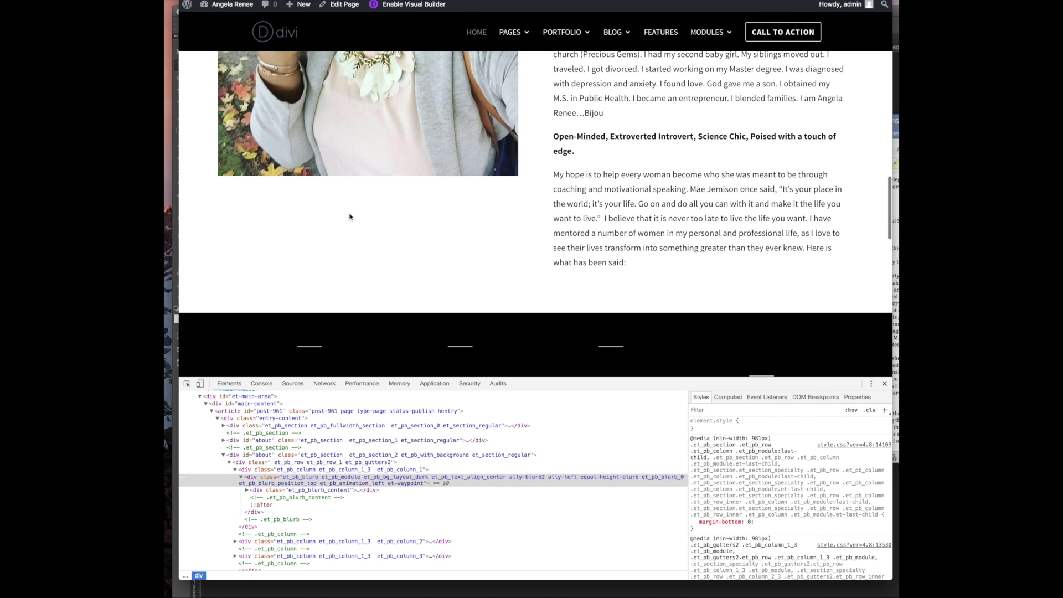
scroll(661, 232, up, 5)
scroll(637, 249, down, 2)
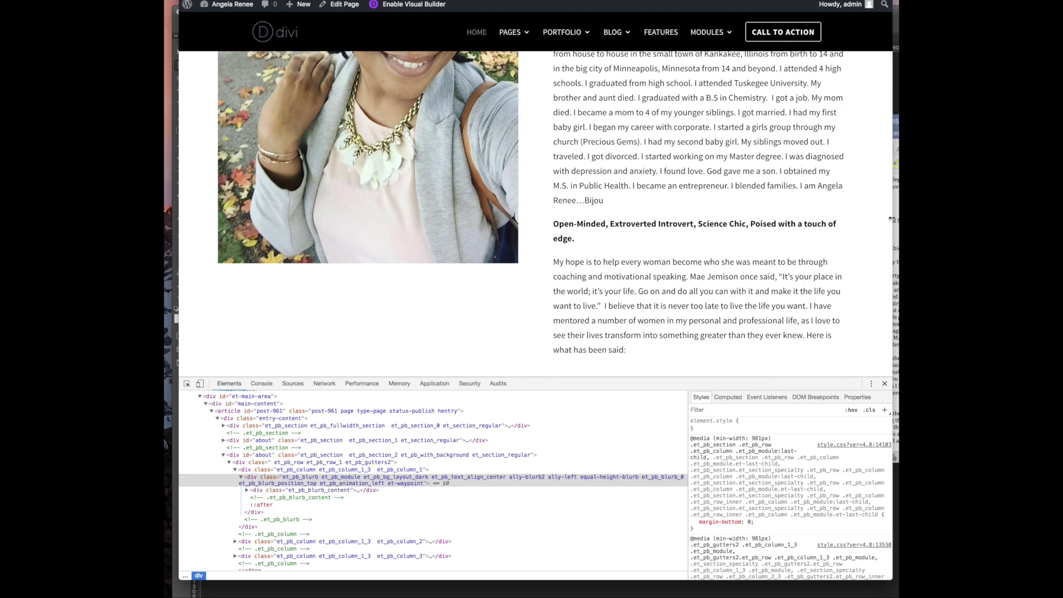
drag(891, 218, 898, 222)
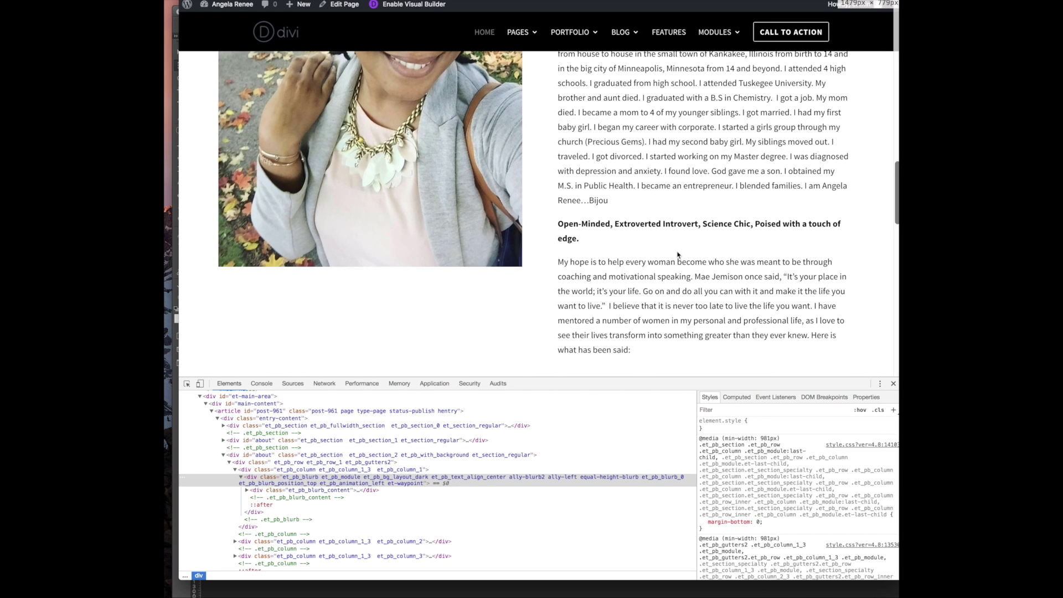
scroll(679, 254, up, 4)
scroll(676, 252, down, 3)
scroll(677, 252, down, 3)
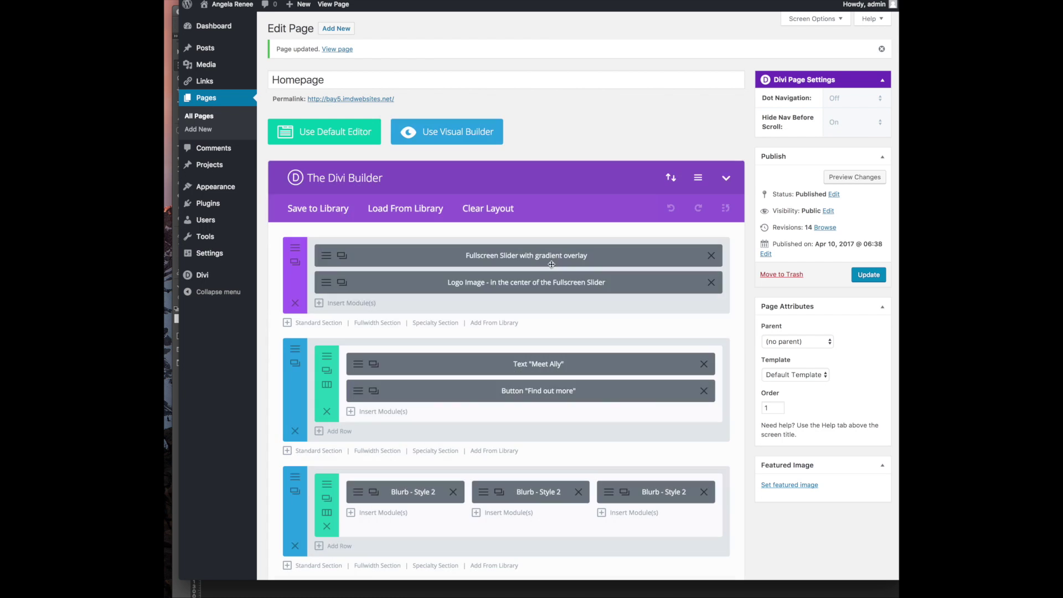
scroll(516, 298, down, 3)
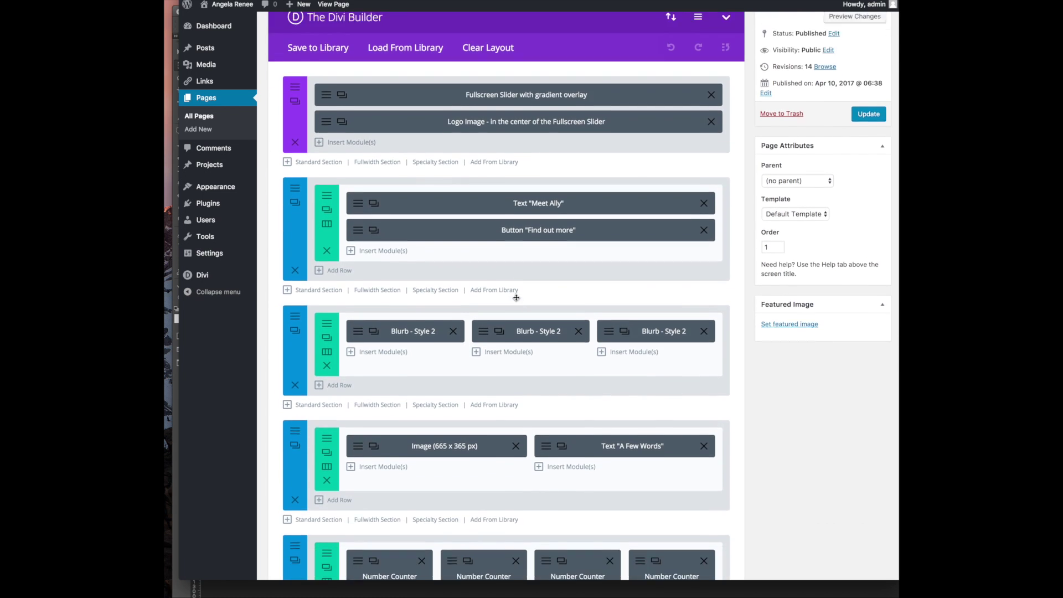
Duplicate the A Few Words text module and move the copy under the image
scroll(516, 297, down, 3)
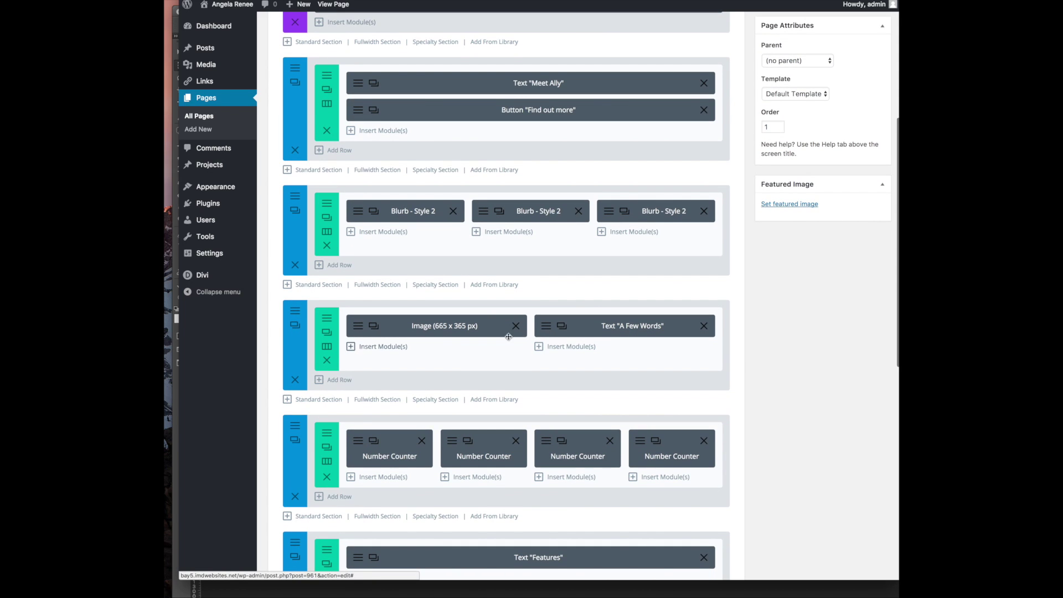
click(564, 330)
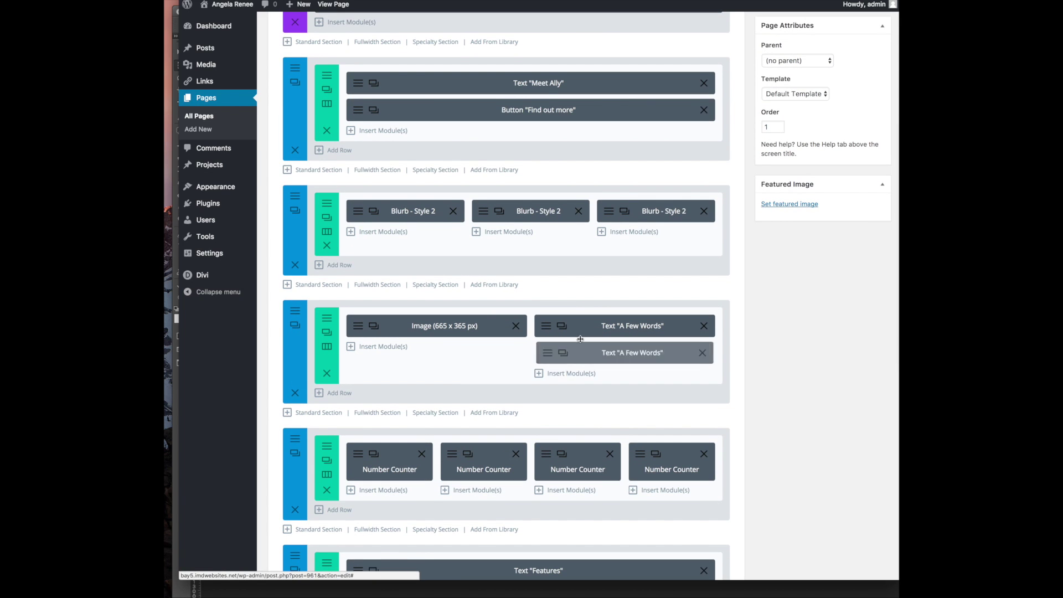
drag(580, 349, 398, 360)
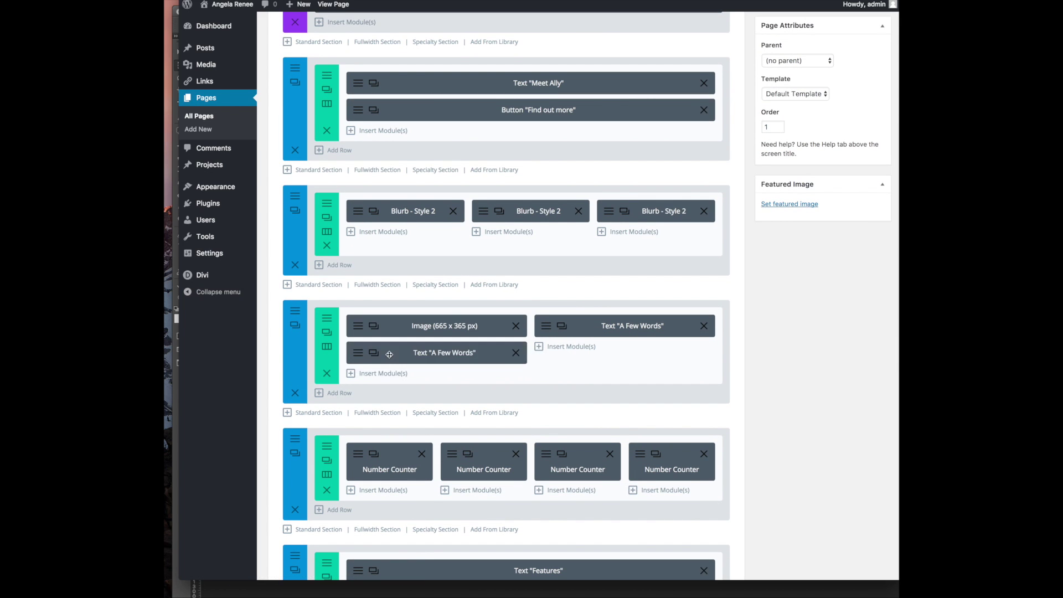
Strip the copied module down to the Open-Minded tagline, italicize it, and save
click(364, 355)
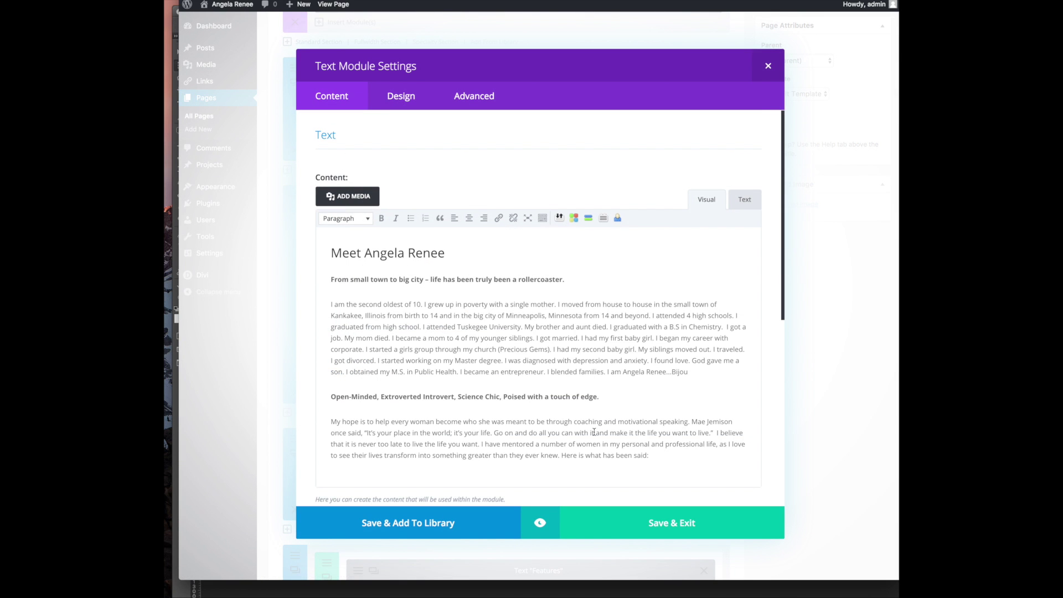
scroll(657, 381, down, 3)
drag(657, 381, 265, 340)
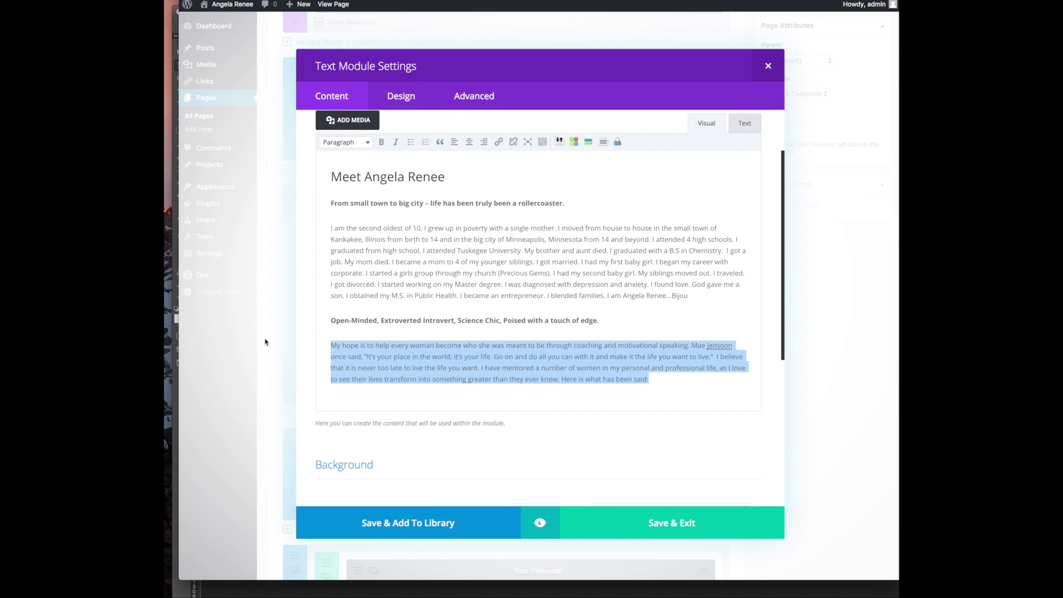
key(BackSpace)
key(BackSpace)
drag(690, 300, 234, 215)
key(BackSpace)
key(BackSpace)
drag(332, 203, 331, 177)
key(BackSpace)
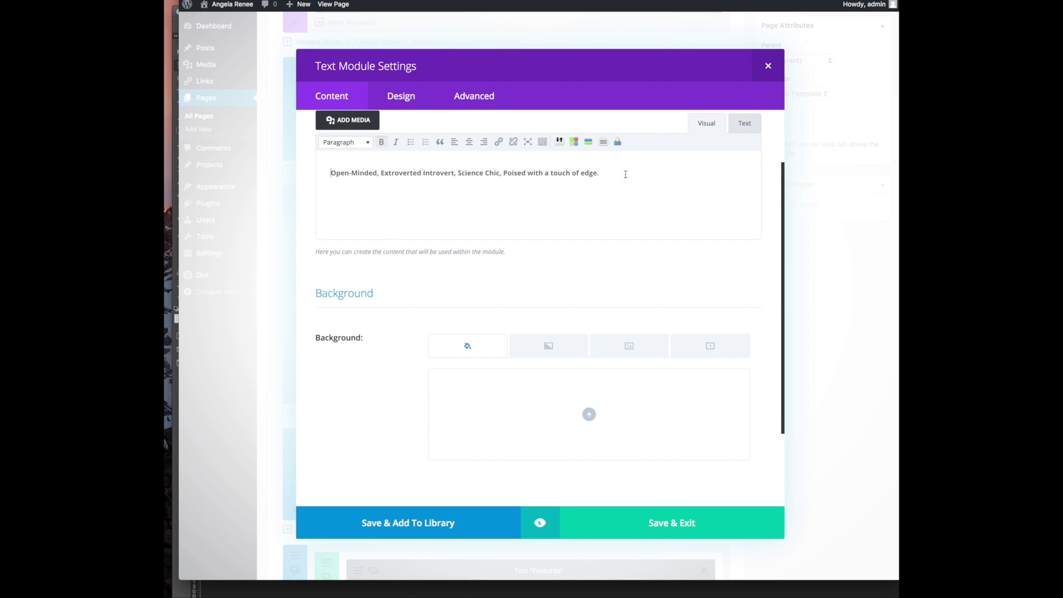
triple_click(624, 177)
click(395, 142)
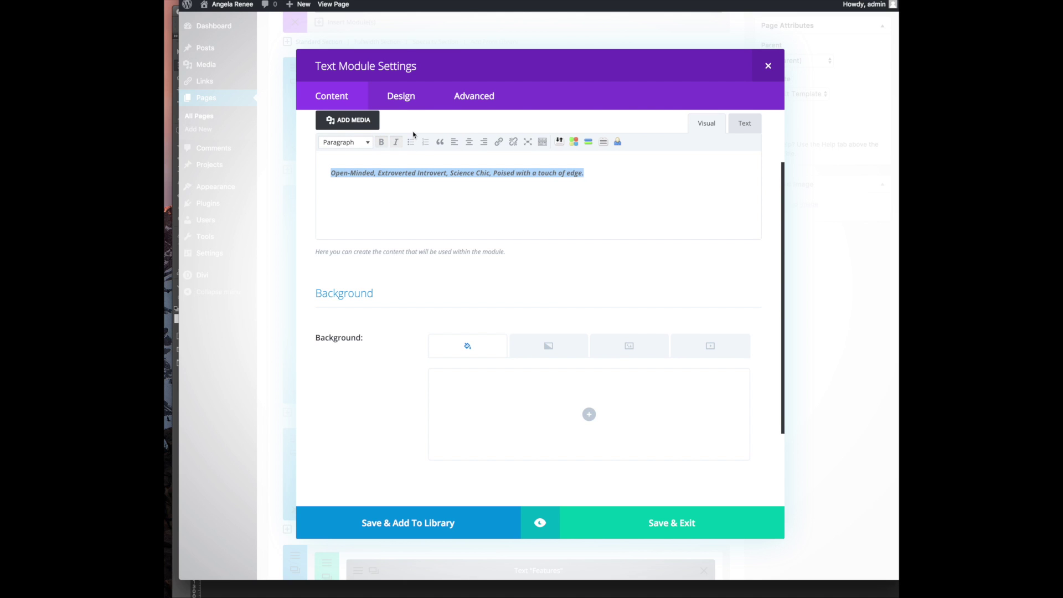
click(651, 523)
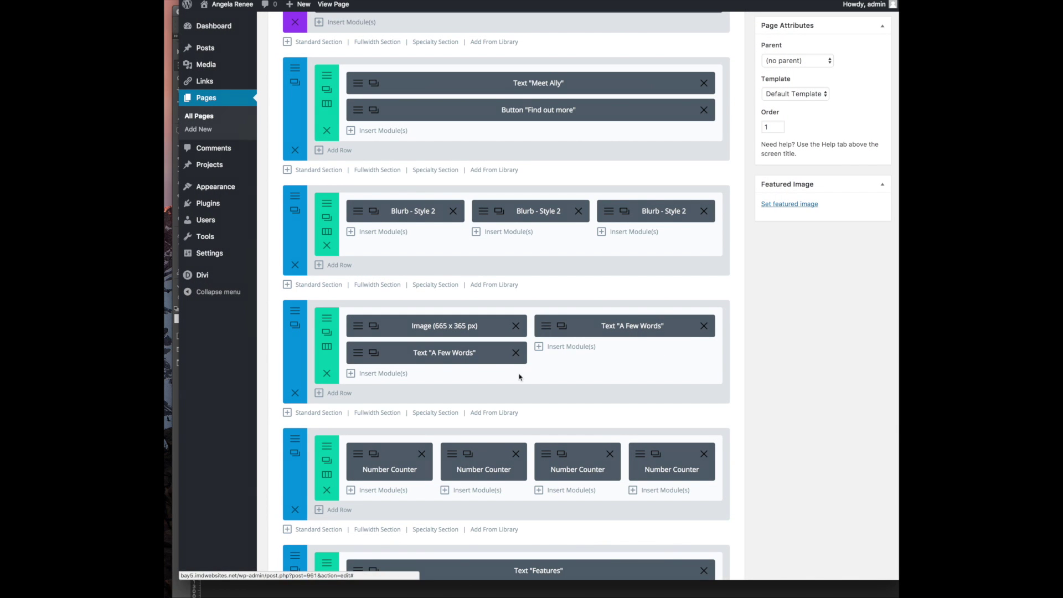
Delete the Open-Minded tagline from the original A Few Words module
click(522, 357)
drag(602, 396, 305, 391)
key(BackSpace)
key(BackSpace)
Save the original text module and update the Homepage
click(680, 533)
scroll(755, 243, up, 3)
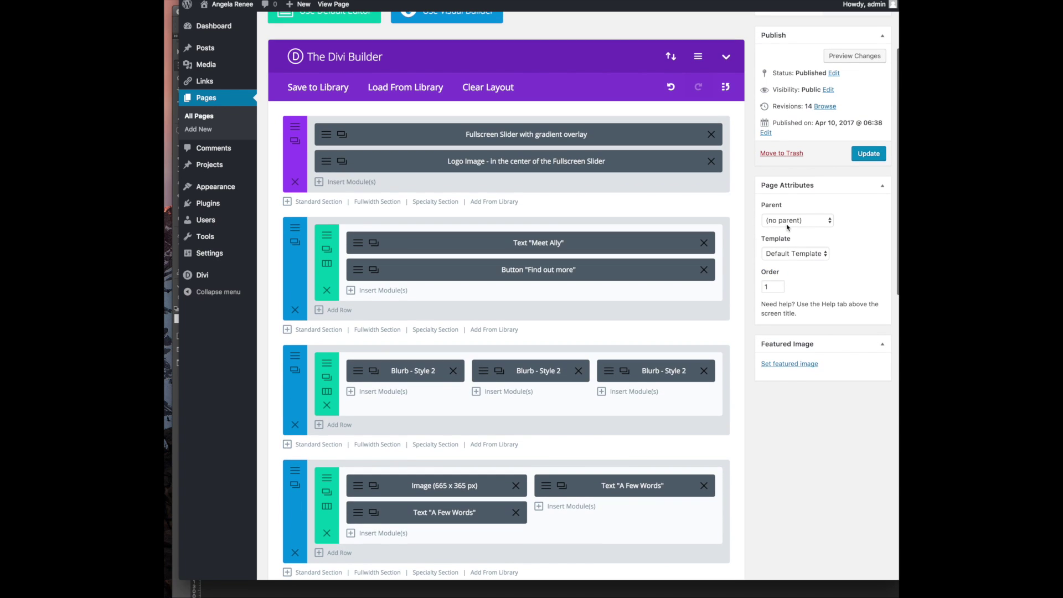
click(868, 154)
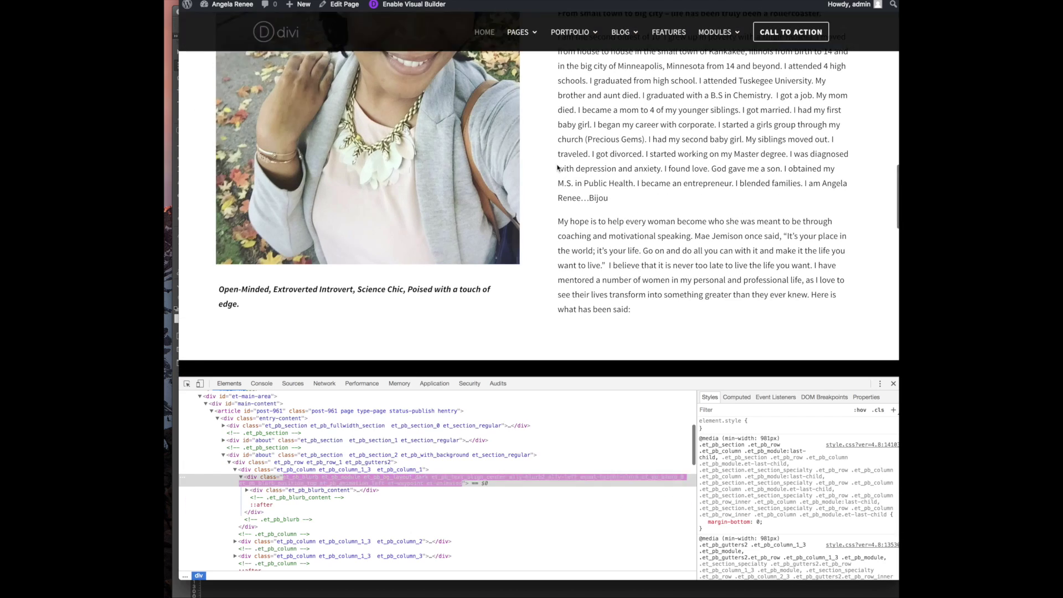
Scroll the page to check the italic Open-Minded tagline beneath the portrait
scroll(397, 309, up, 3)
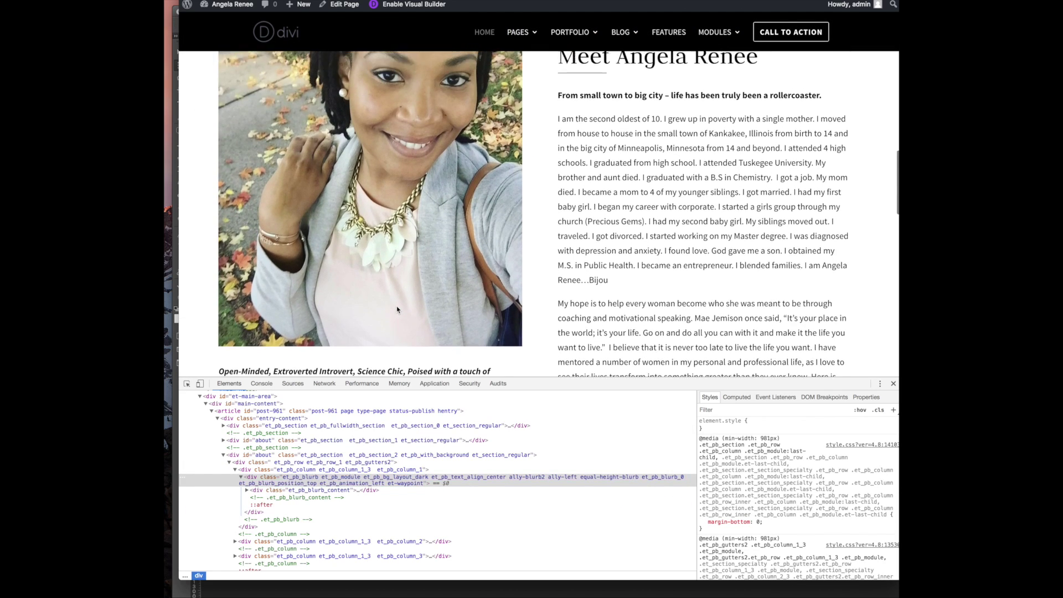
scroll(397, 310, down, 2)
scroll(388, 314, up, 5)
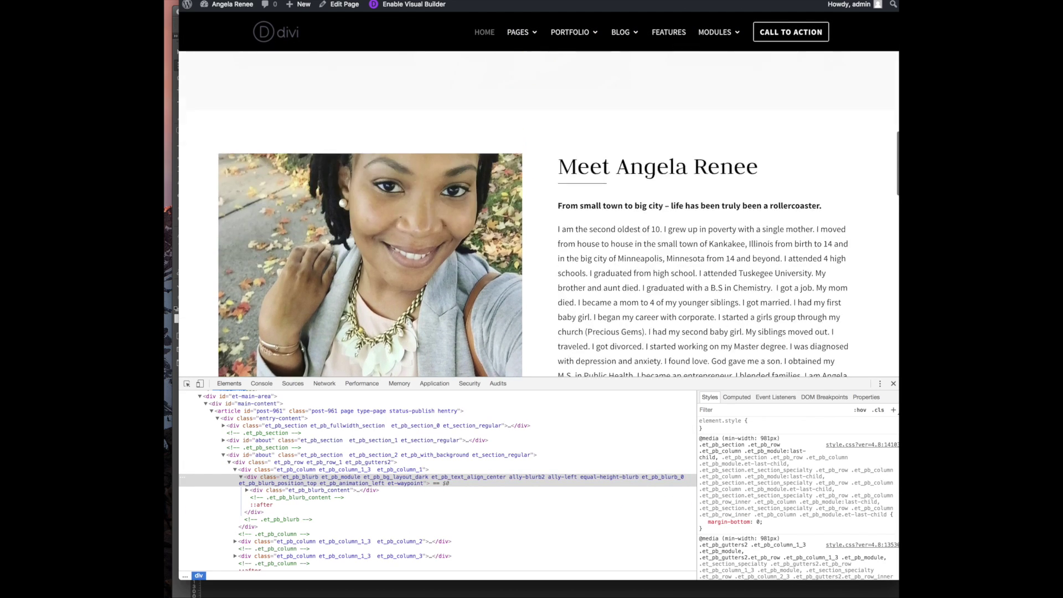
scroll(403, 314, down, 1)
scroll(403, 315, down, 3)
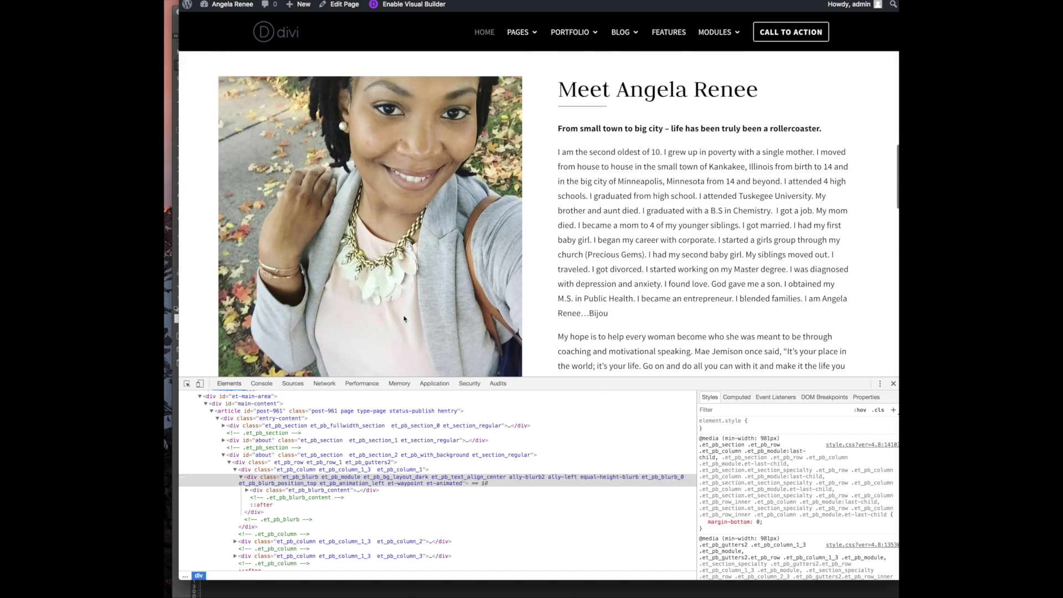
scroll(401, 278, up, 2)
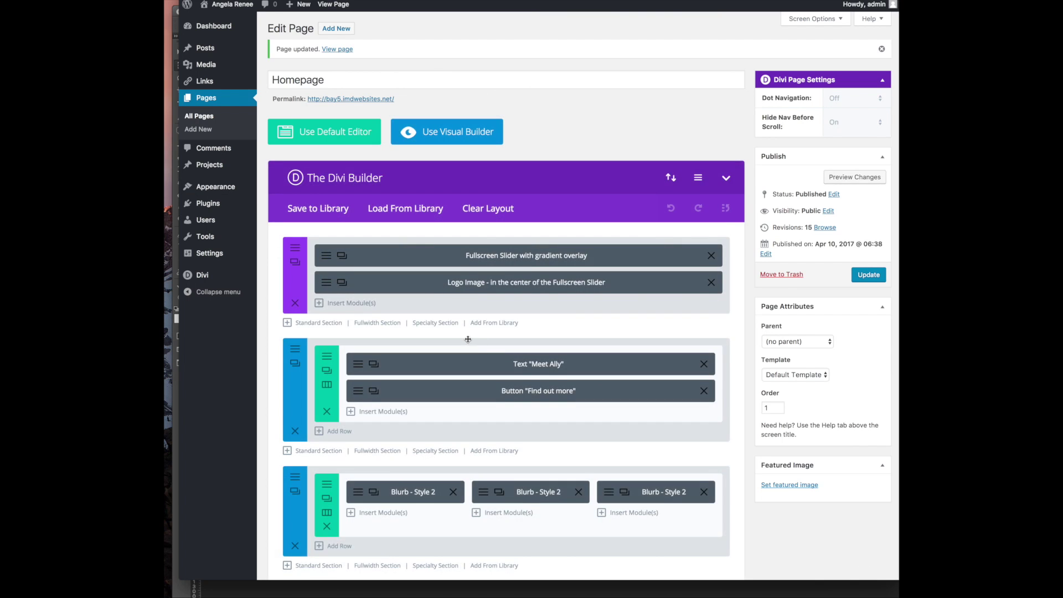
scroll(422, 398, down, 3)
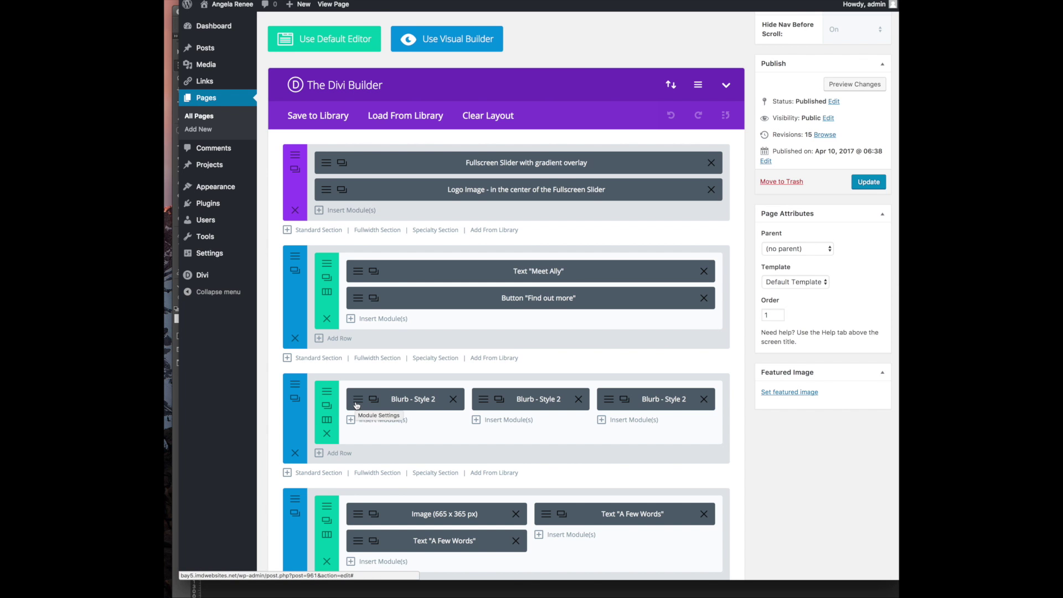
Set the portrait Image module's custom top margin to 20px, then update and view the Homepage live
scroll(407, 456, down, 3)
click(359, 400)
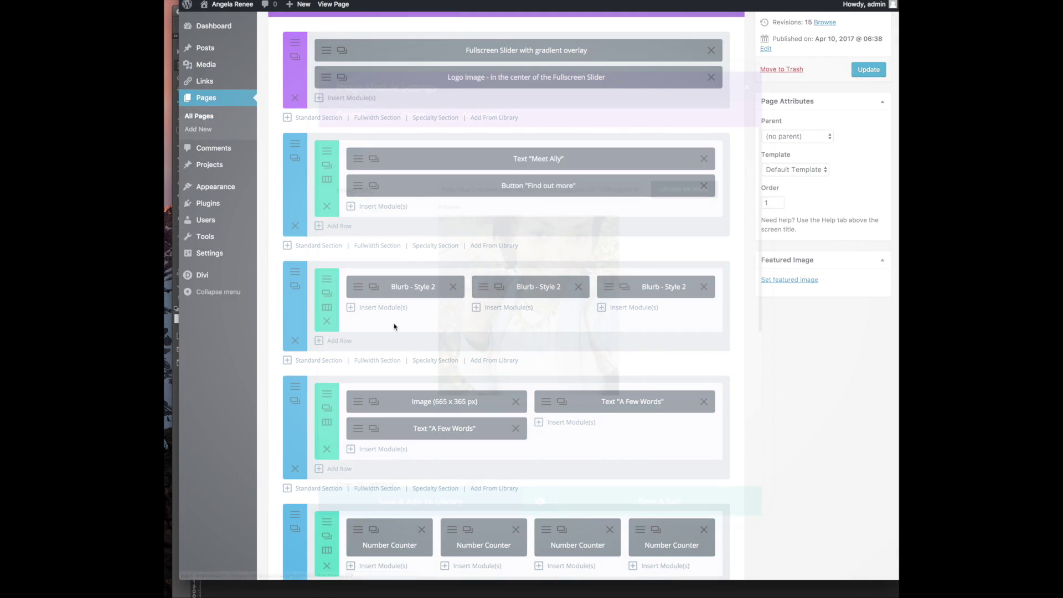
click(413, 103)
scroll(581, 289, down, 2)
scroll(580, 289, down, 1)
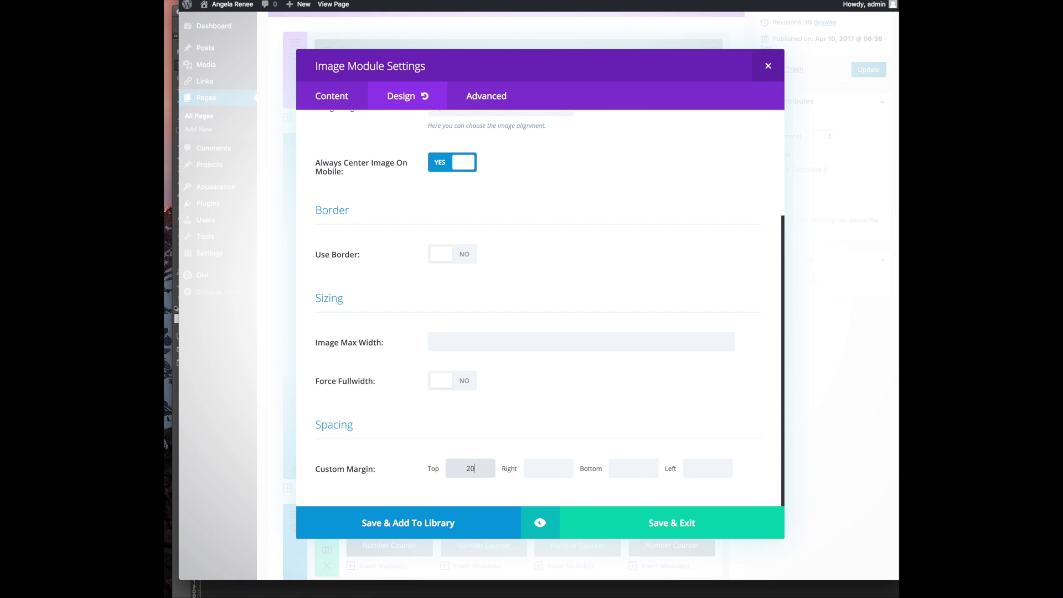
click(640, 535)
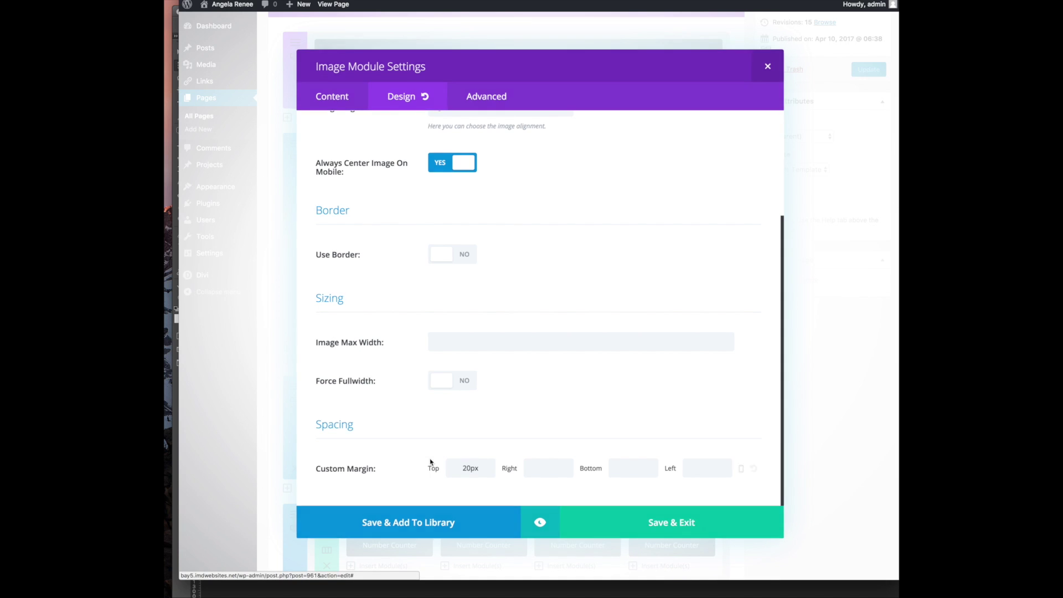
click(869, 71)
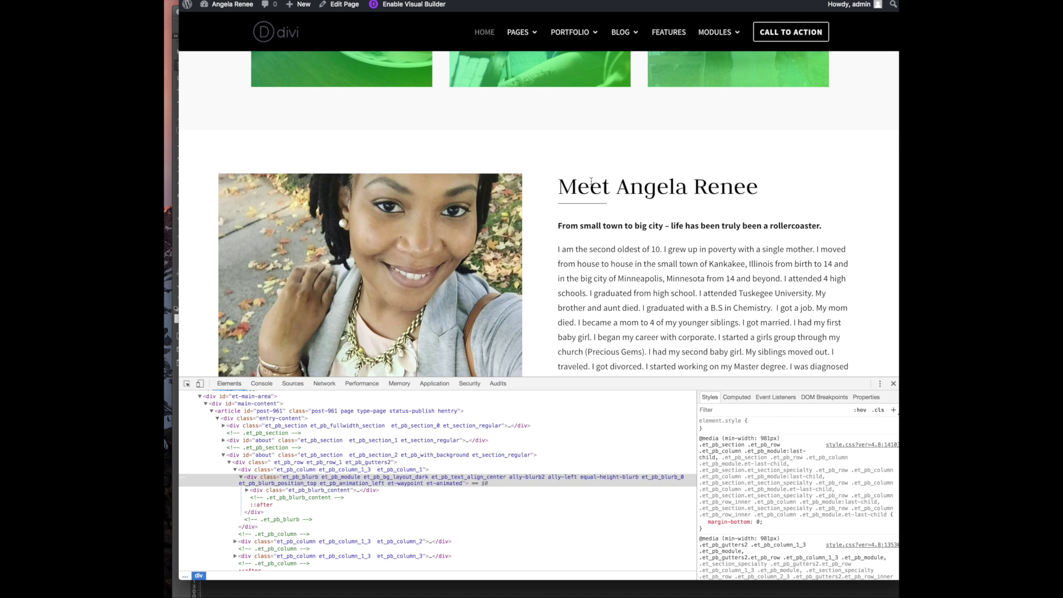
key(super+r)
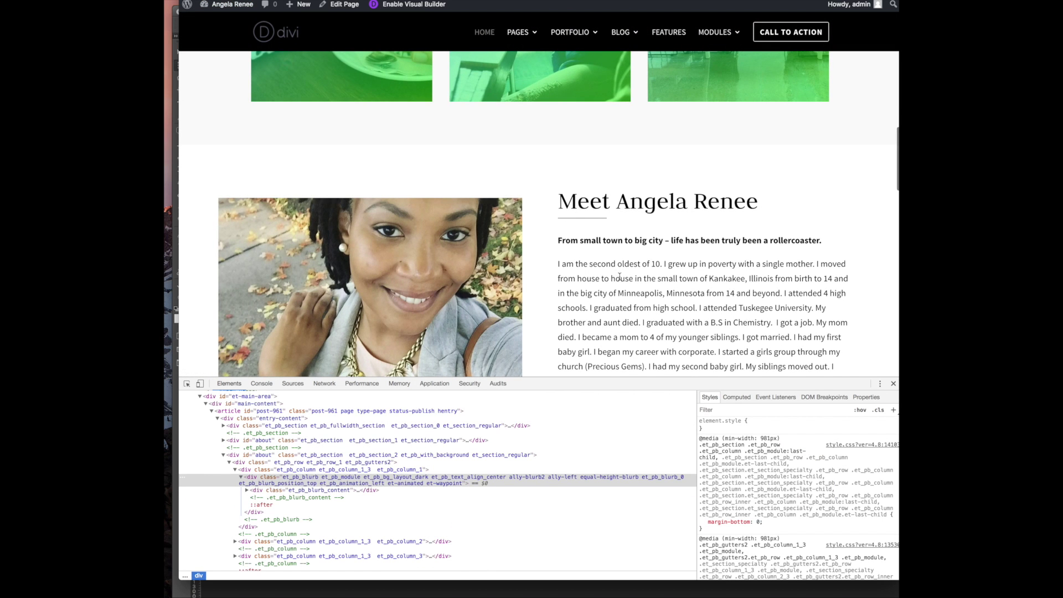
scroll(619, 277, down, 6)
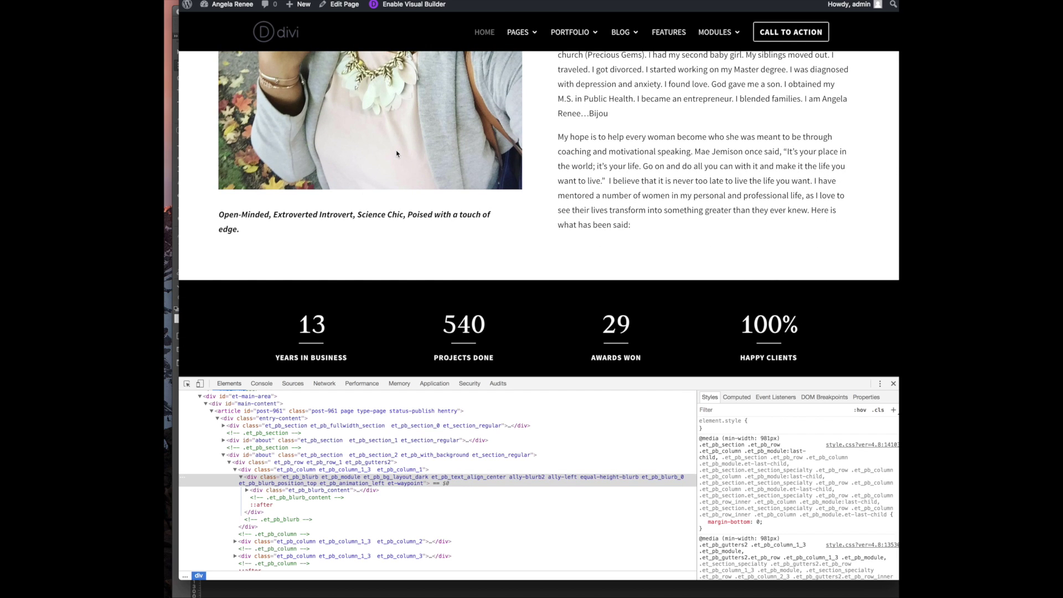
scroll(396, 155, up, 6)
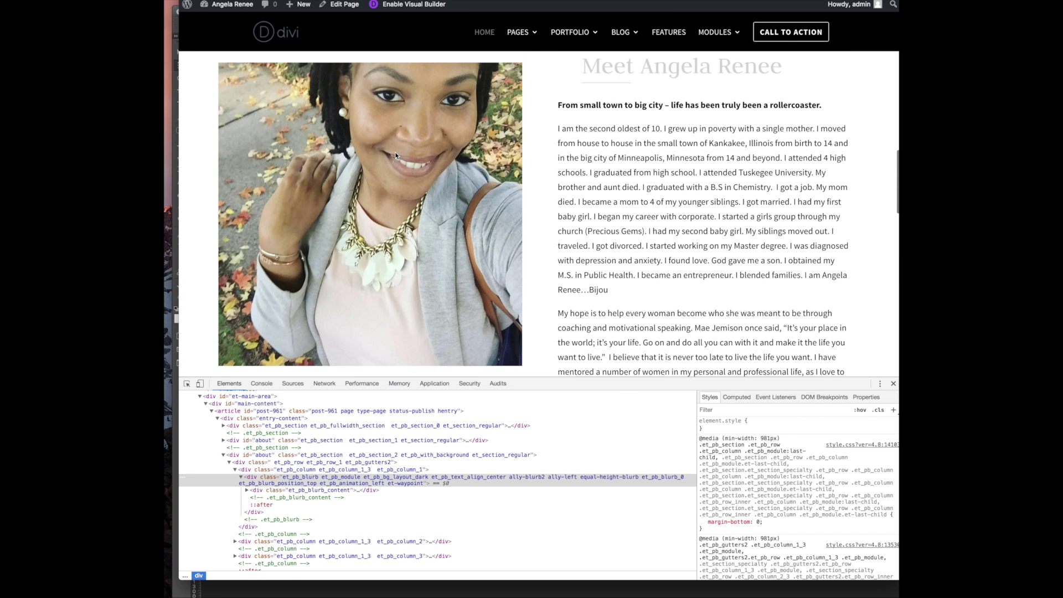
scroll(396, 156, down, 5)
scroll(396, 155, down, 1)
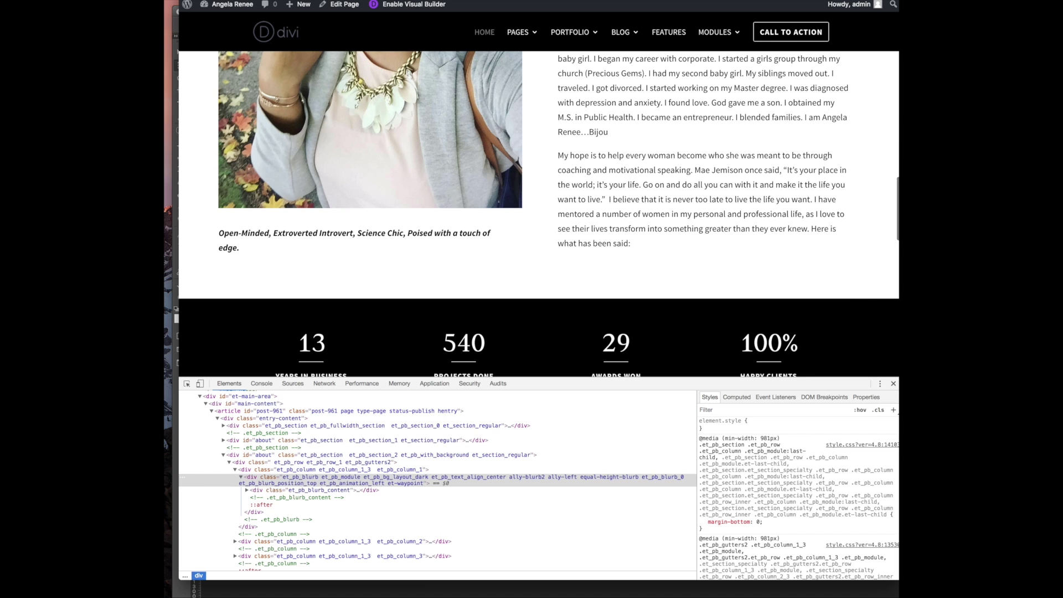
Compare the bio against the website notes document, then return to the page
click(908, 385)
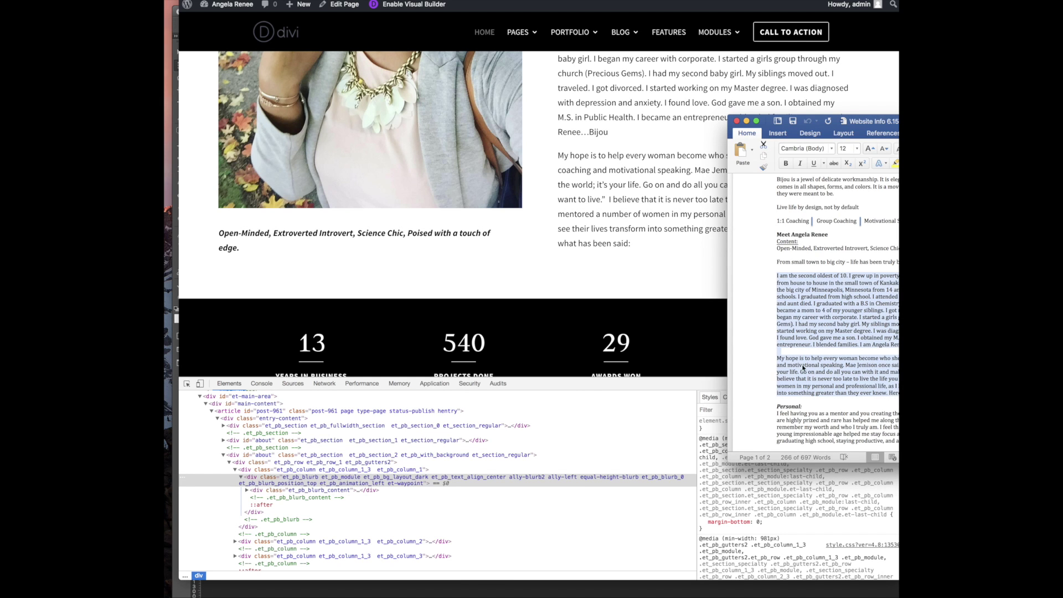
click(498, 180)
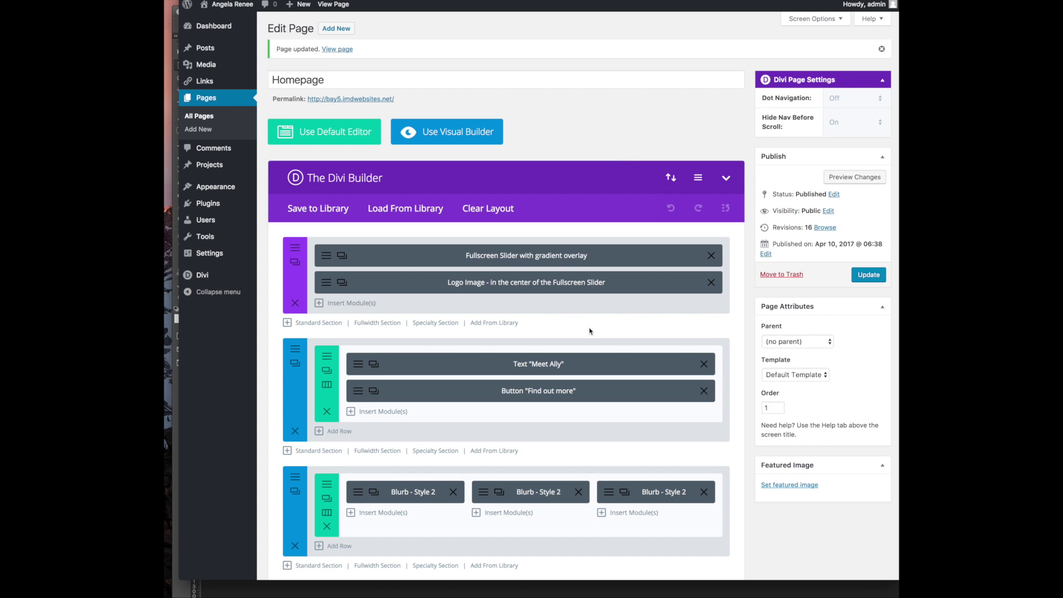
scroll(591, 331, down, 6)
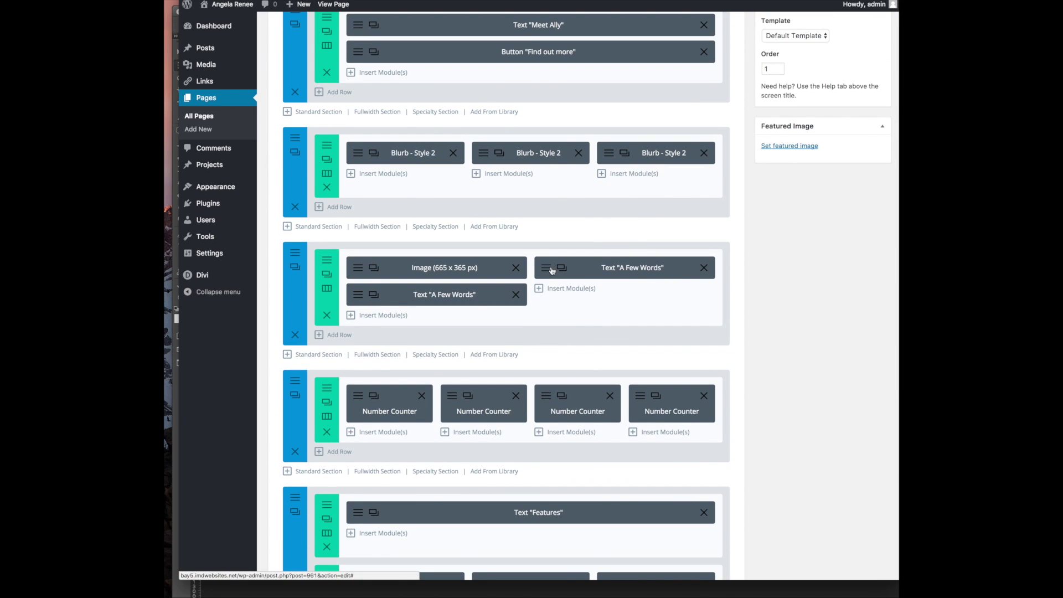
click(547, 268)
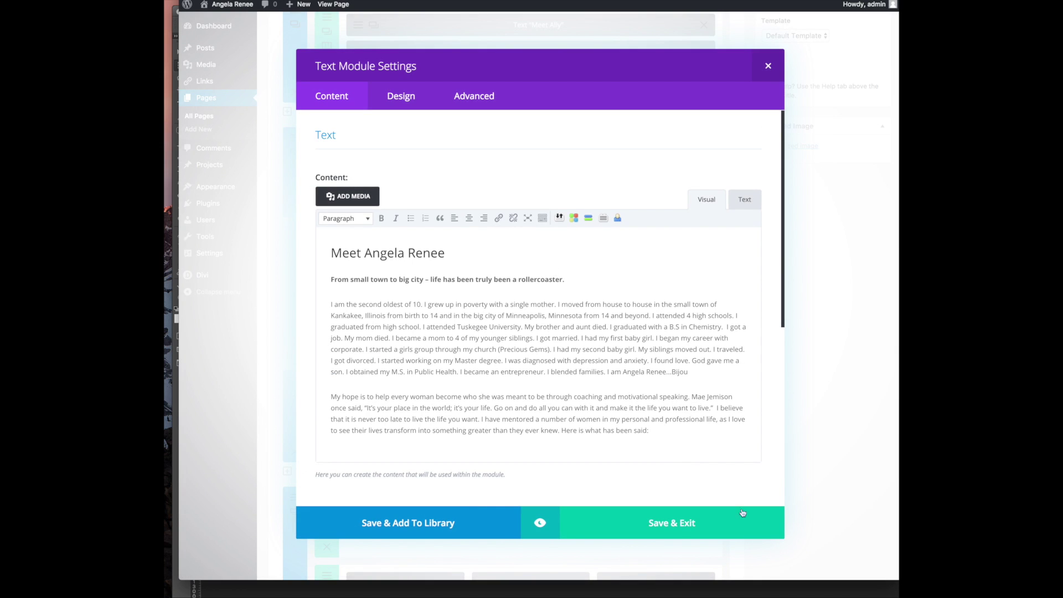
drag(561, 430, 700, 441)
key(BackSpace)
click(623, 510)
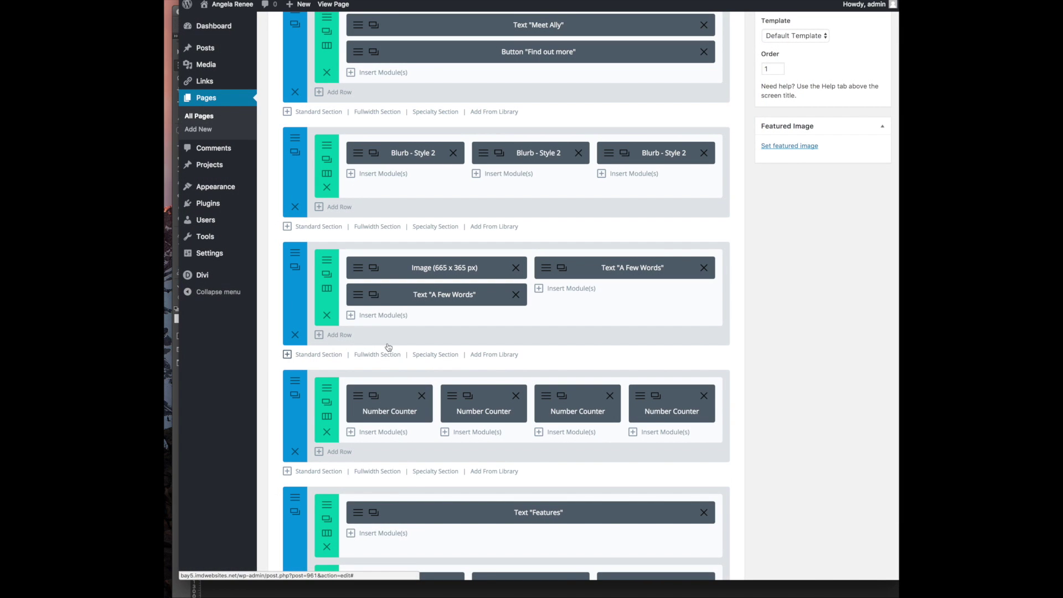
Break the photo caption after 'Science Chic,' with <br />, center both lines, and save the homepage
click(380, 298)
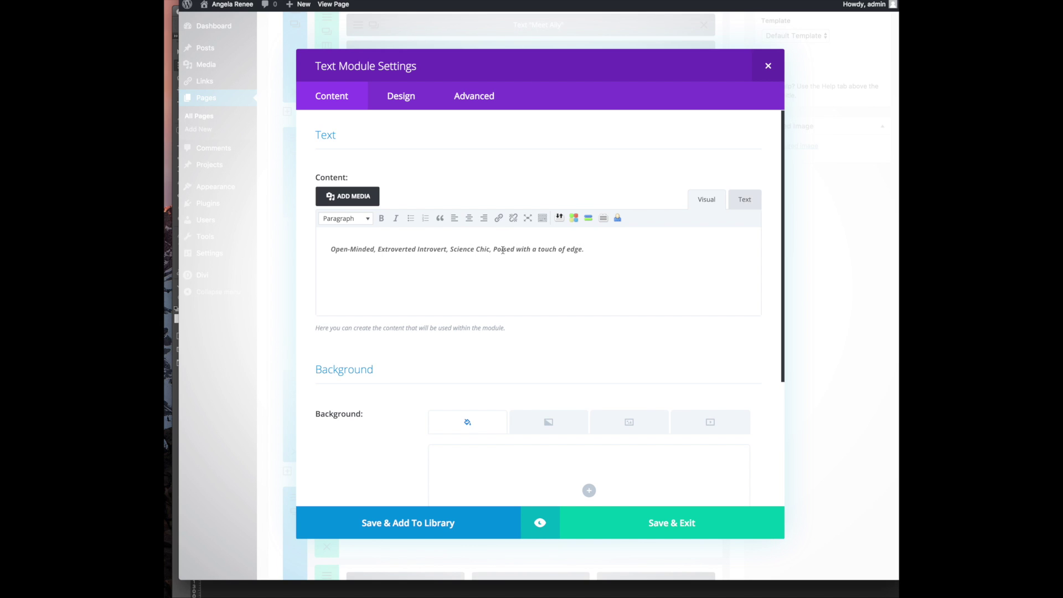
drag(593, 246, 365, 215)
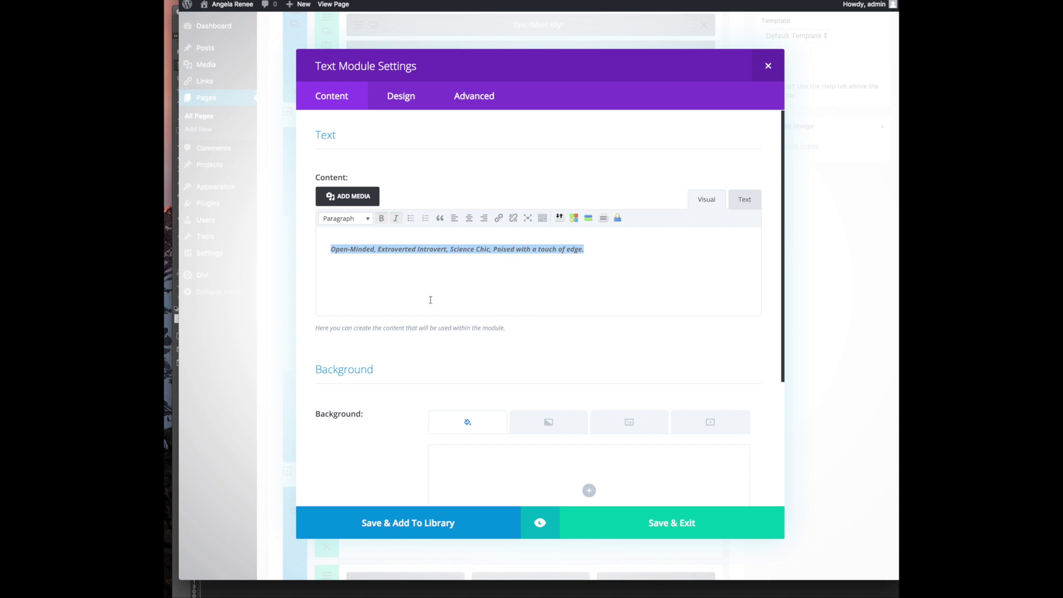
click(450, 248)
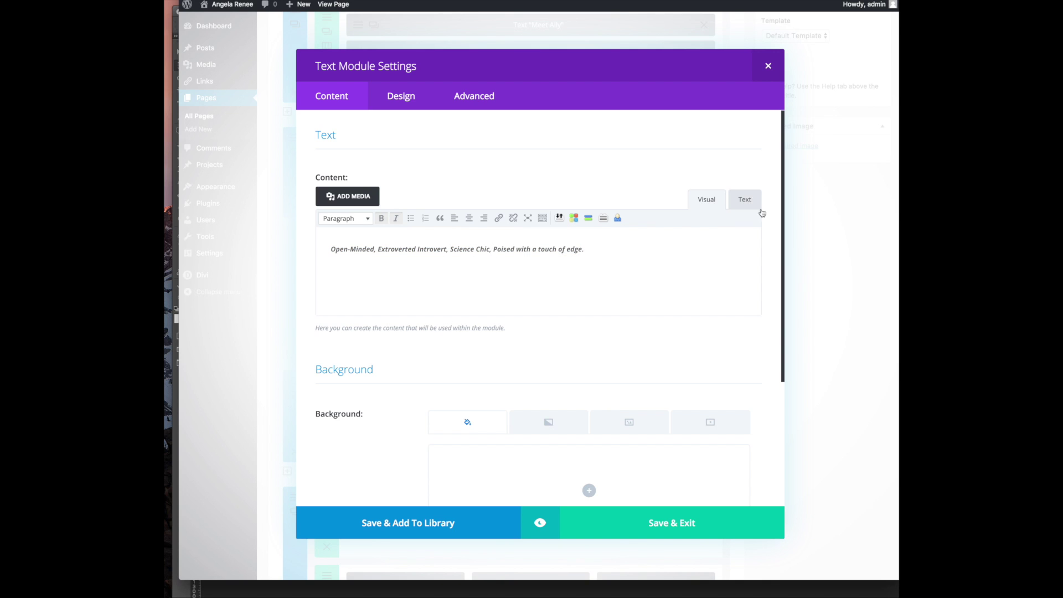
click(744, 200)
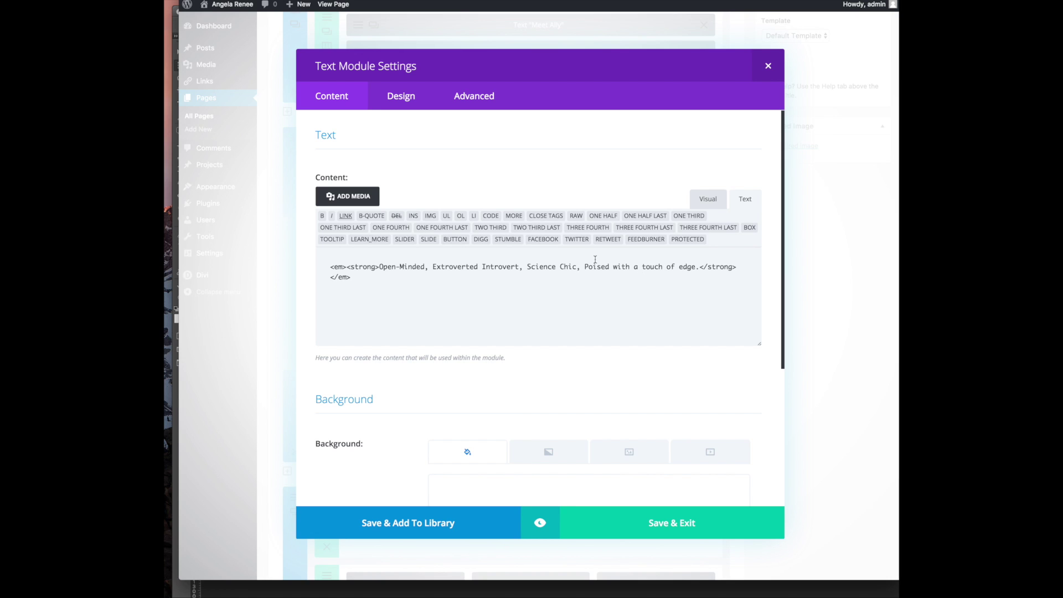
text(<br />)
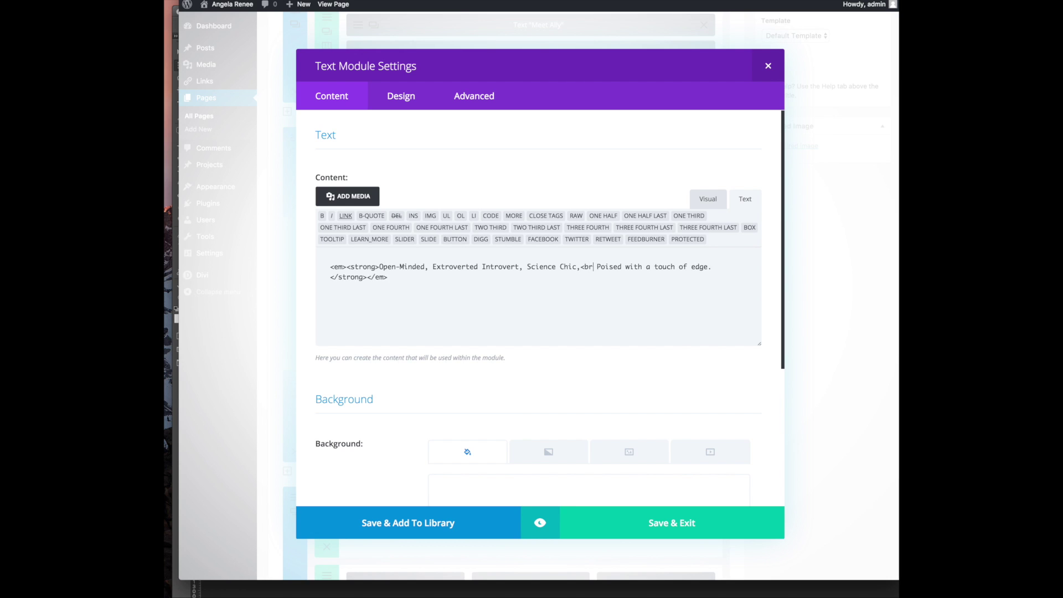
click(715, 194)
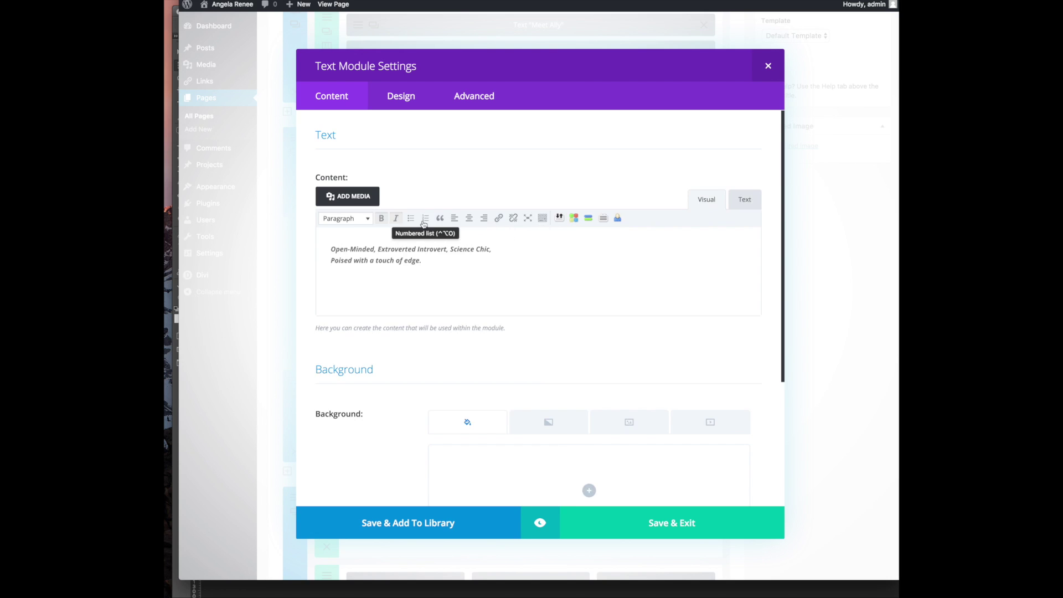
drag(424, 261, 327, 247)
click(469, 219)
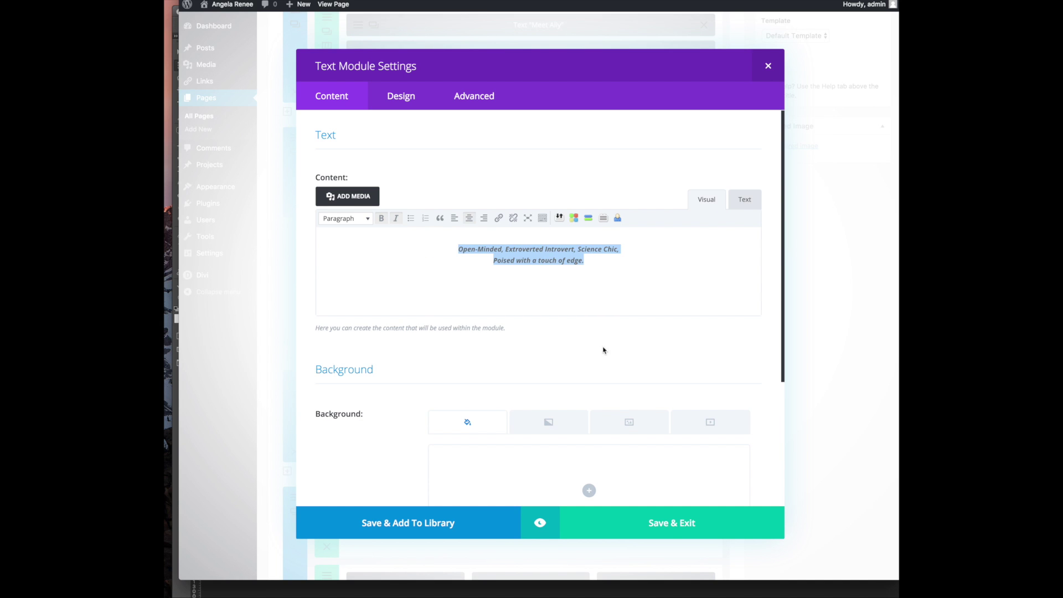
click(611, 529)
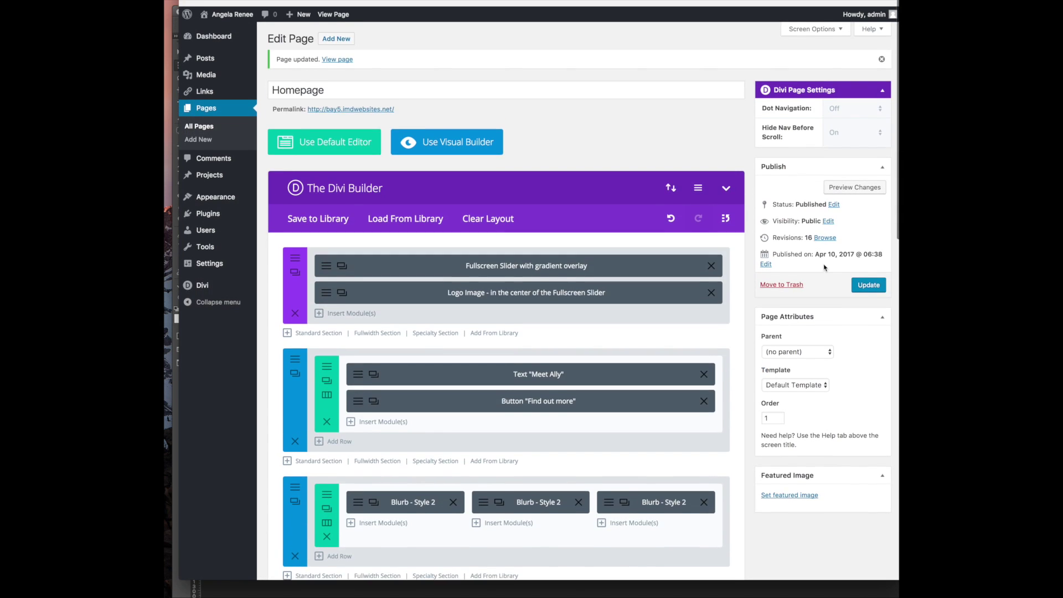
click(866, 279)
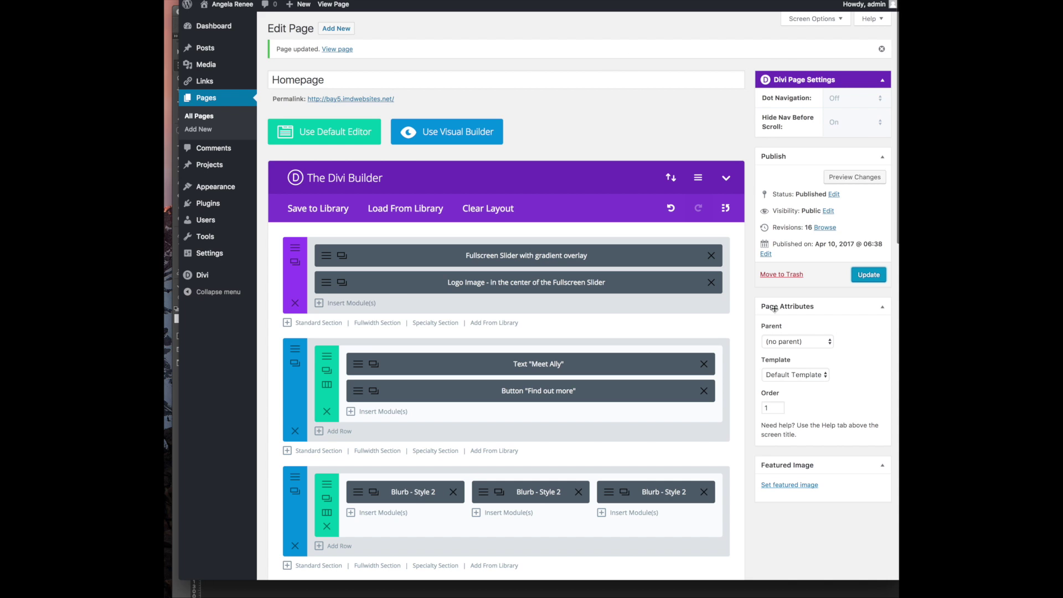
Update the homepage and review the two-line centred caption and trimmed bio on the live page
click(866, 275)
click(868, 275)
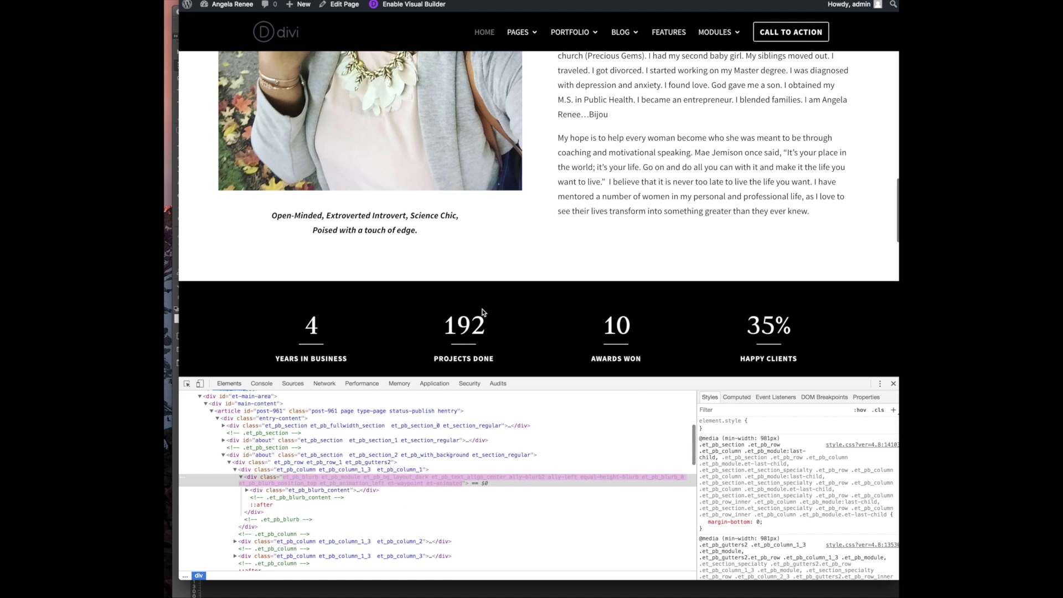
scroll(532, 235, up, 5)
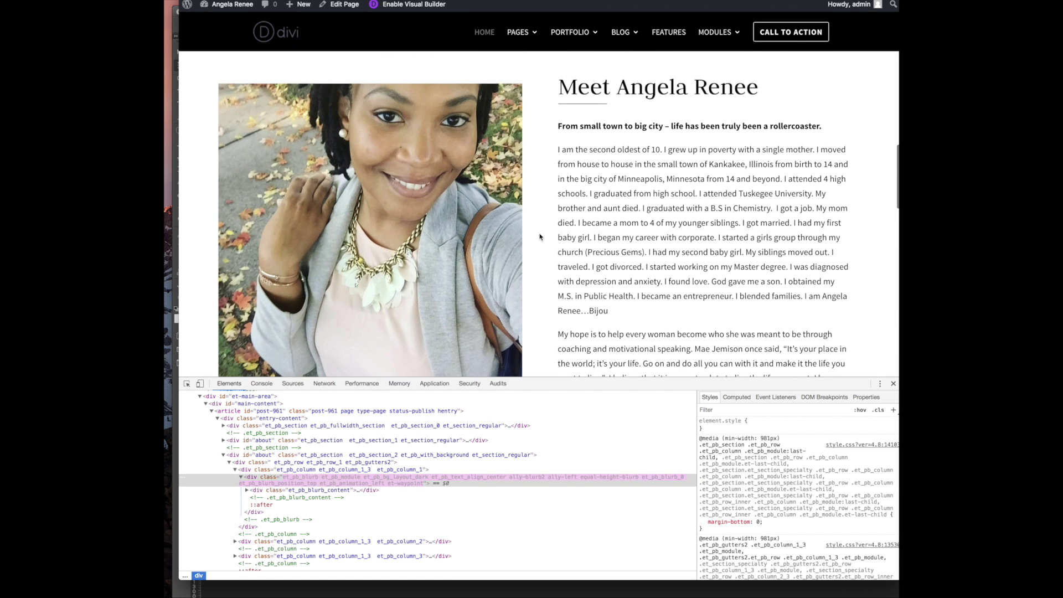
scroll(540, 237, up, 3)
scroll(537, 265, down, 5)
scroll(536, 265, down, 5)
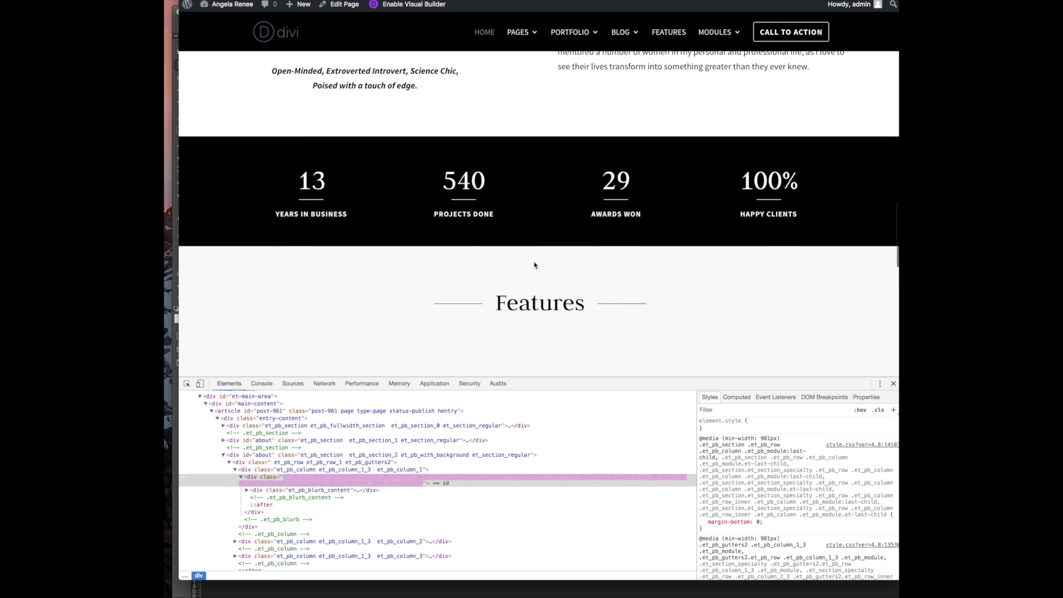
Compare the stats counter figures with the website notes document, then return to the page
drag(279, 113, 860, 124)
key(super+Tab)
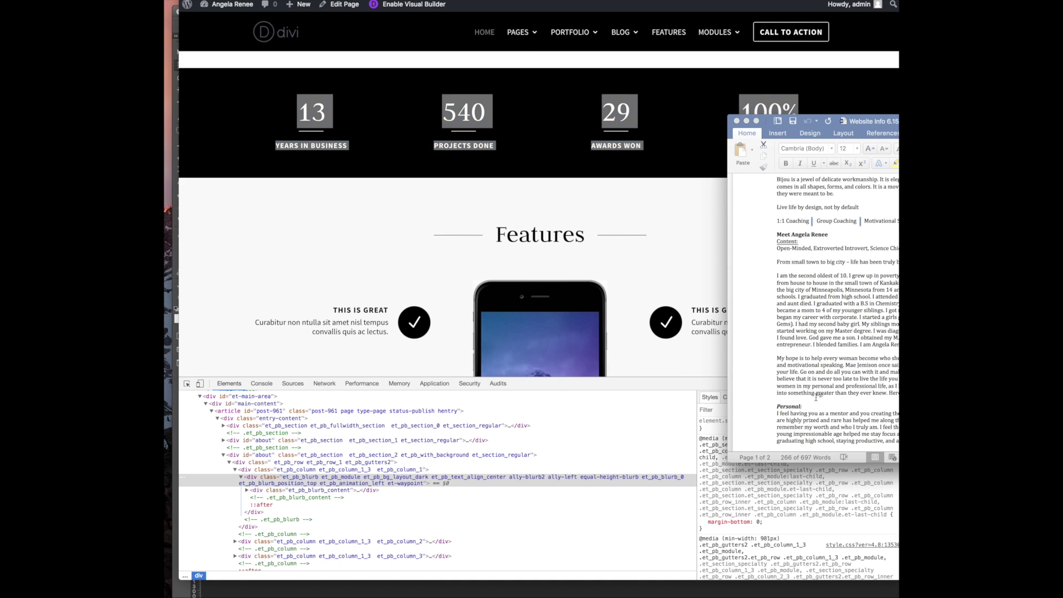
scroll(825, 398, down, 4)
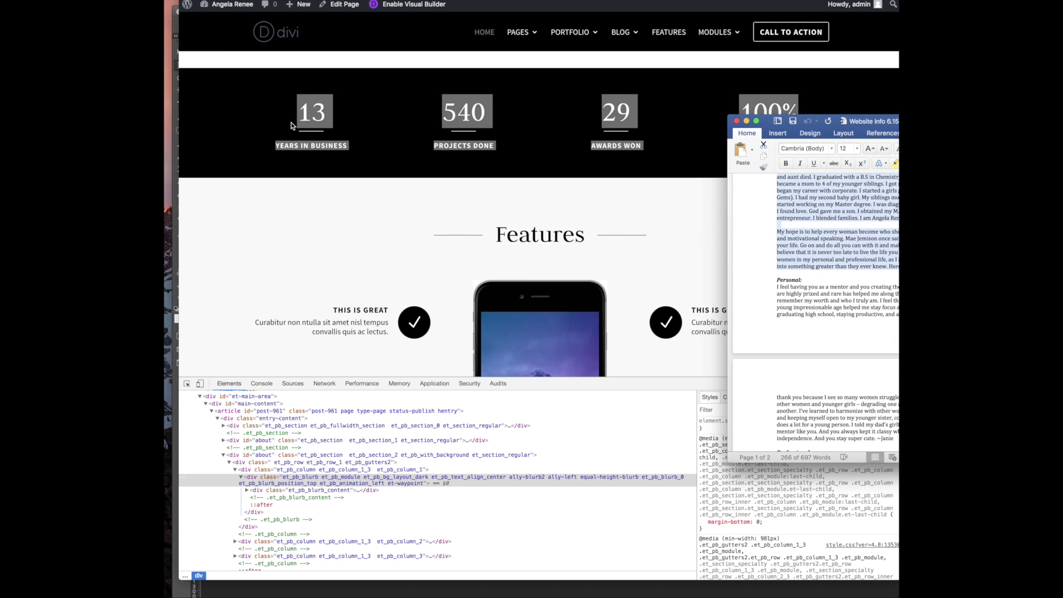
click(828, 308)
scroll(829, 309, down, 2)
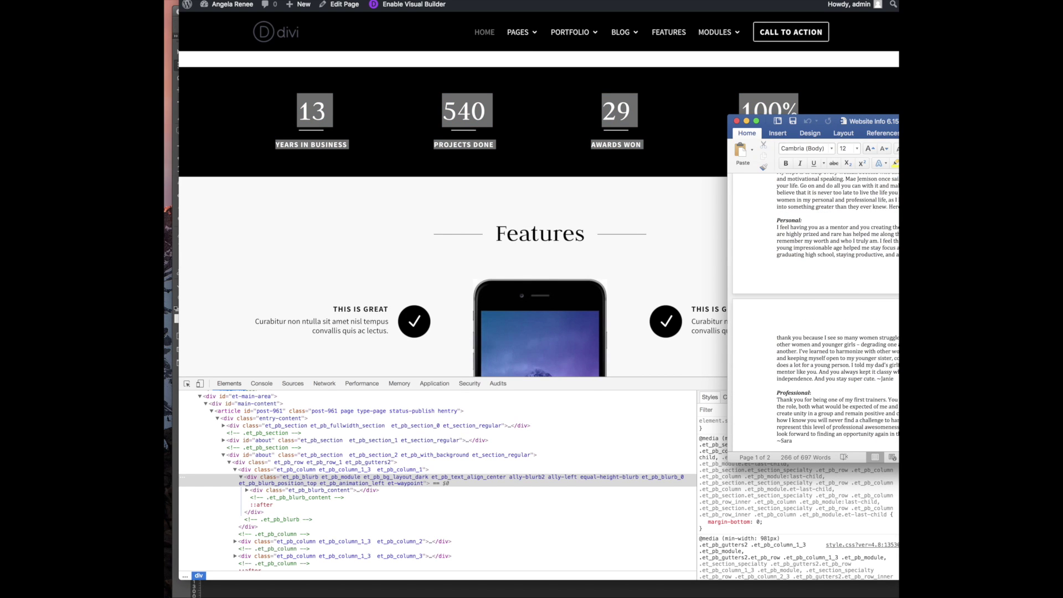
click(327, 207)
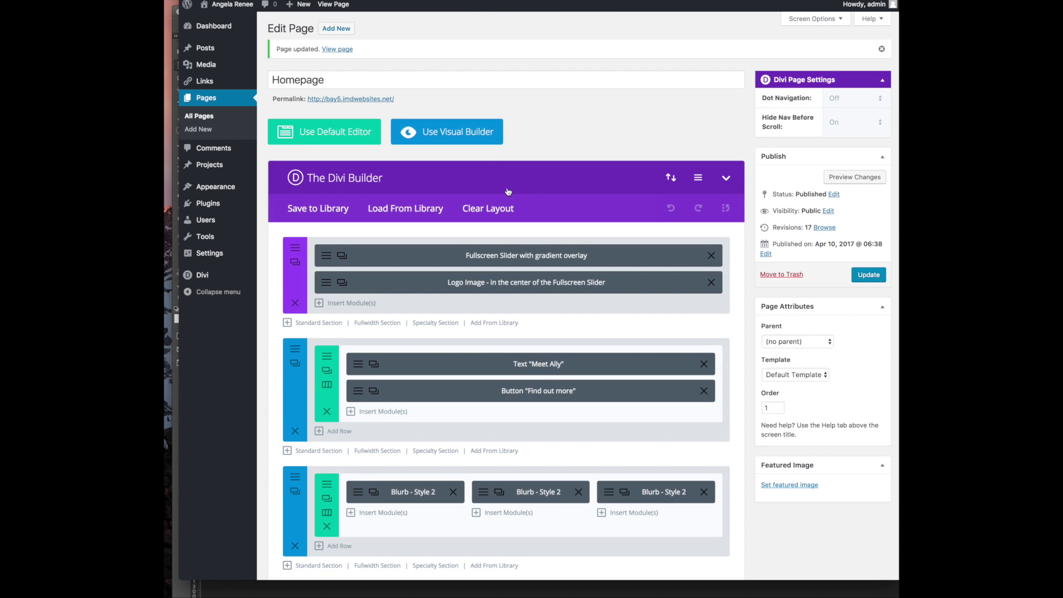
Delete the first Number Counter module and inspect the counter row's advanced settings
scroll(501, 507, down, 10)
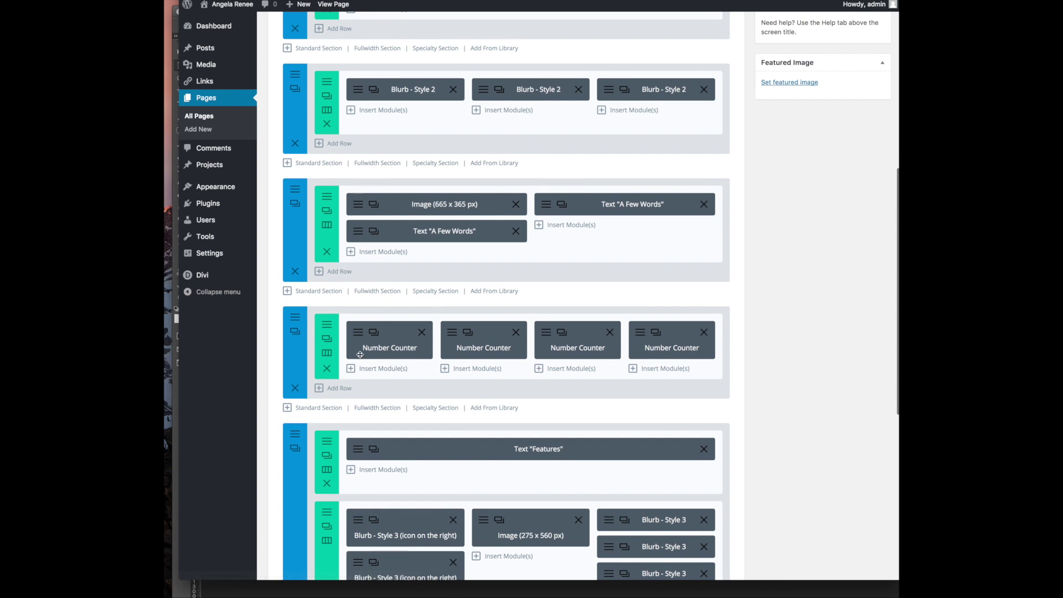
click(422, 332)
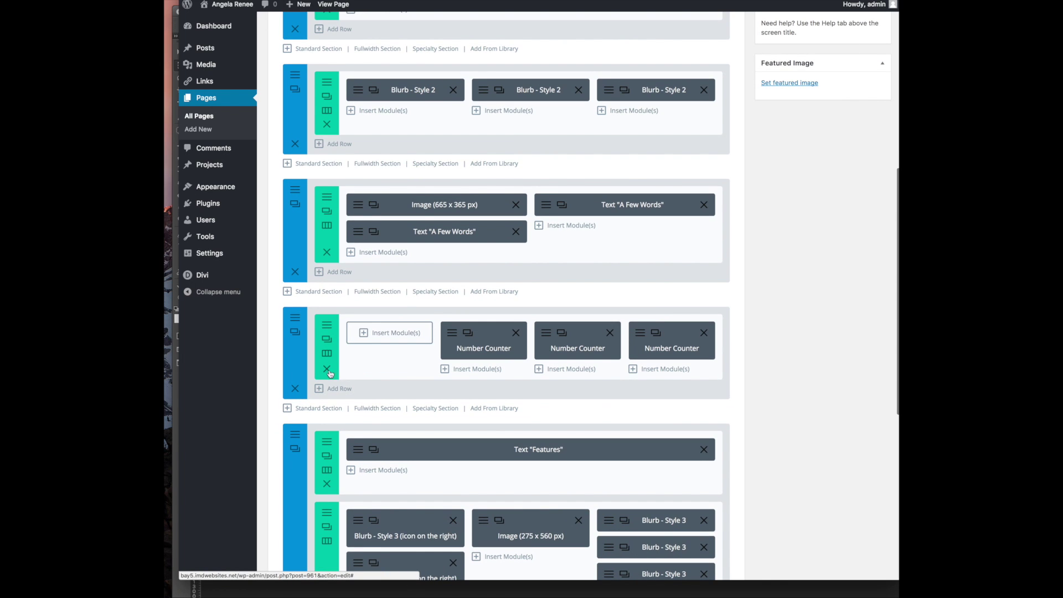
click(327, 339)
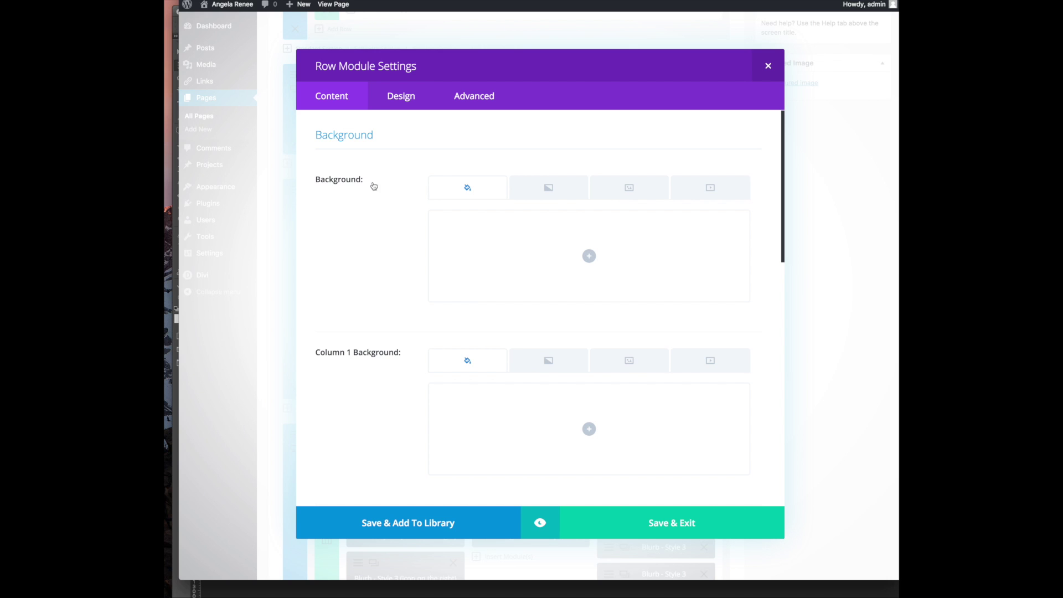
click(463, 101)
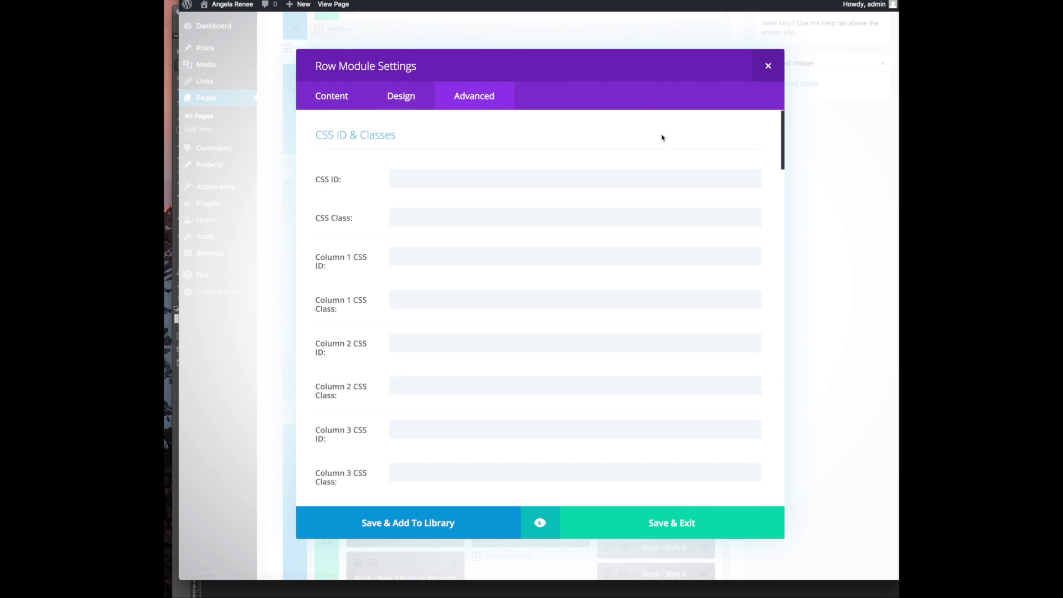
scroll(429, 286, down, 5)
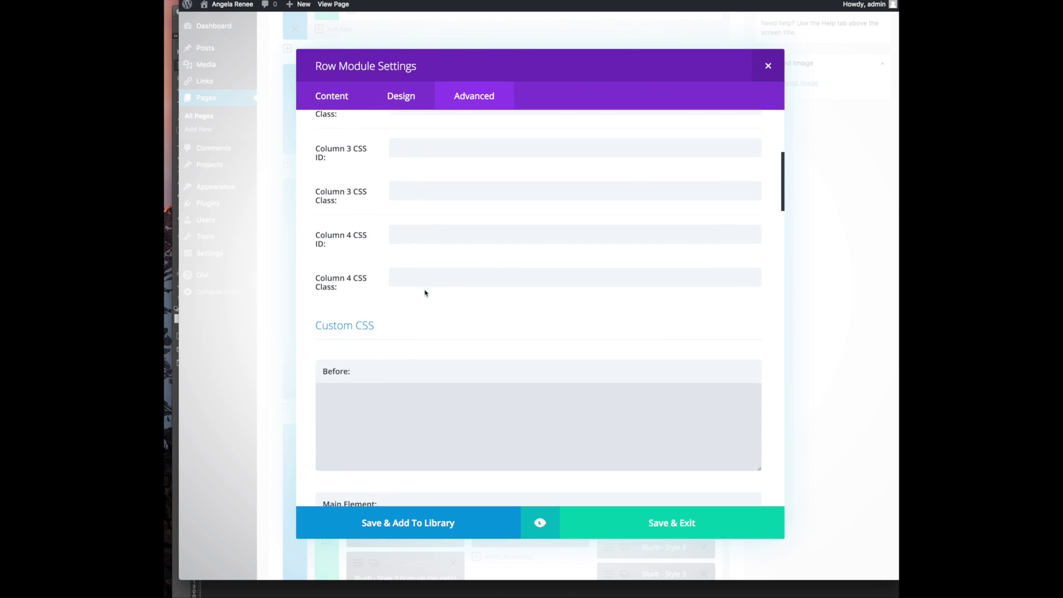
click(776, 69)
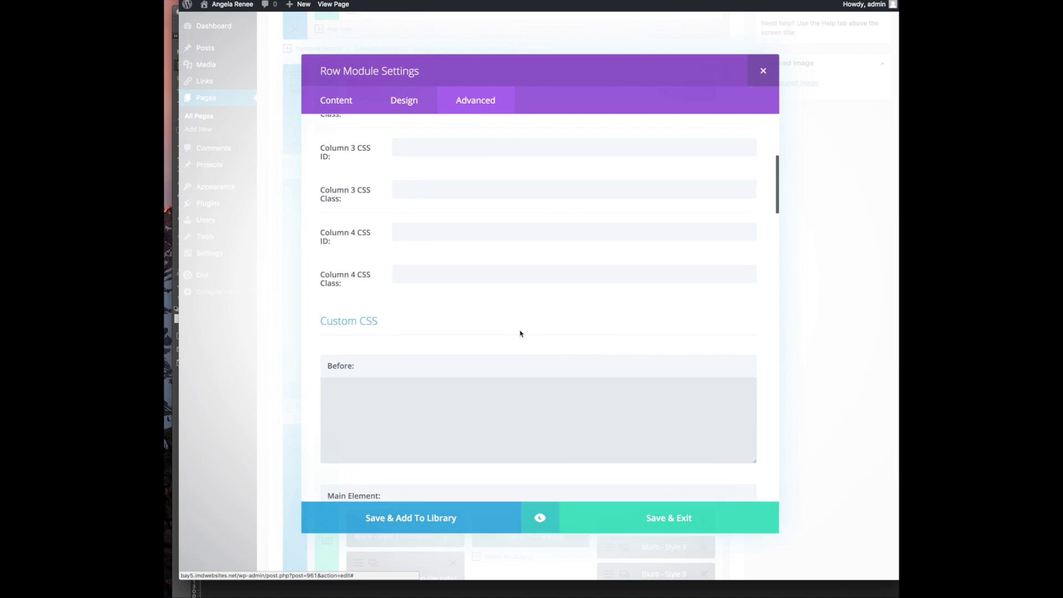
Switch the counter row to one full-width column and delete the remaining three Number Counters
click(327, 354)
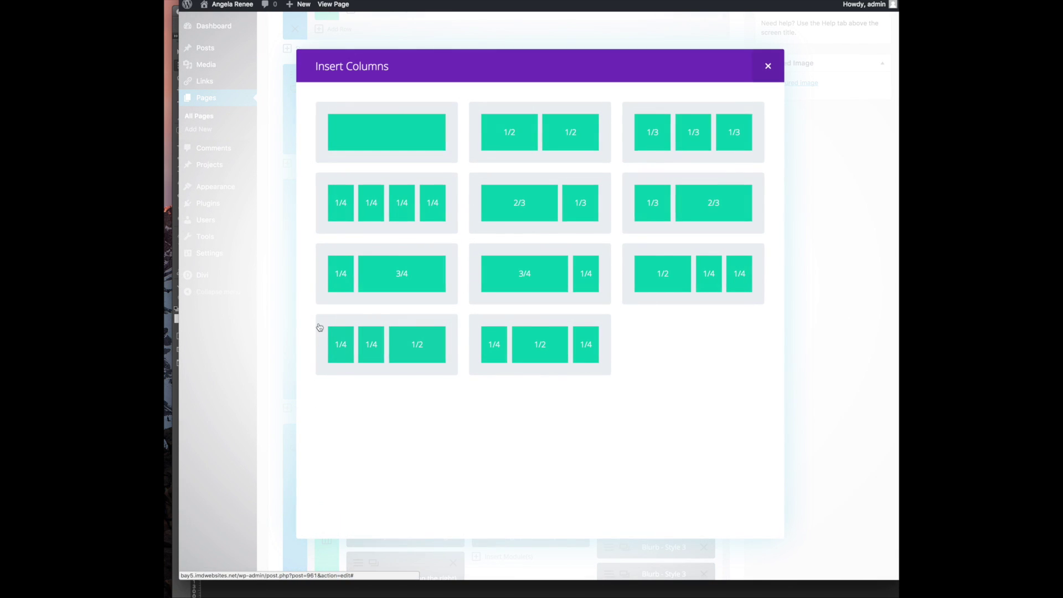
click(380, 145)
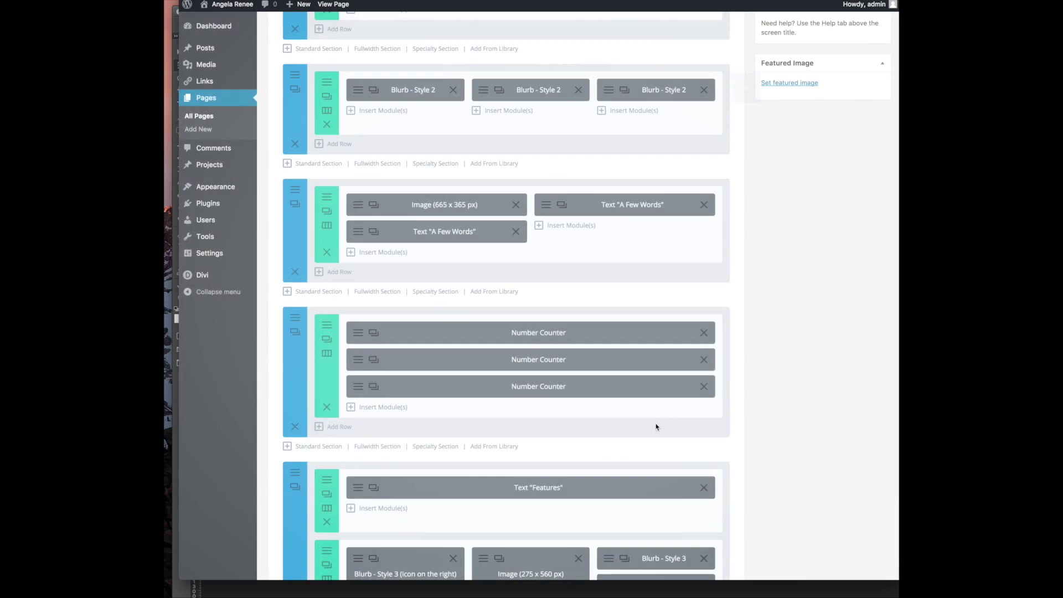
click(701, 385)
click(702, 358)
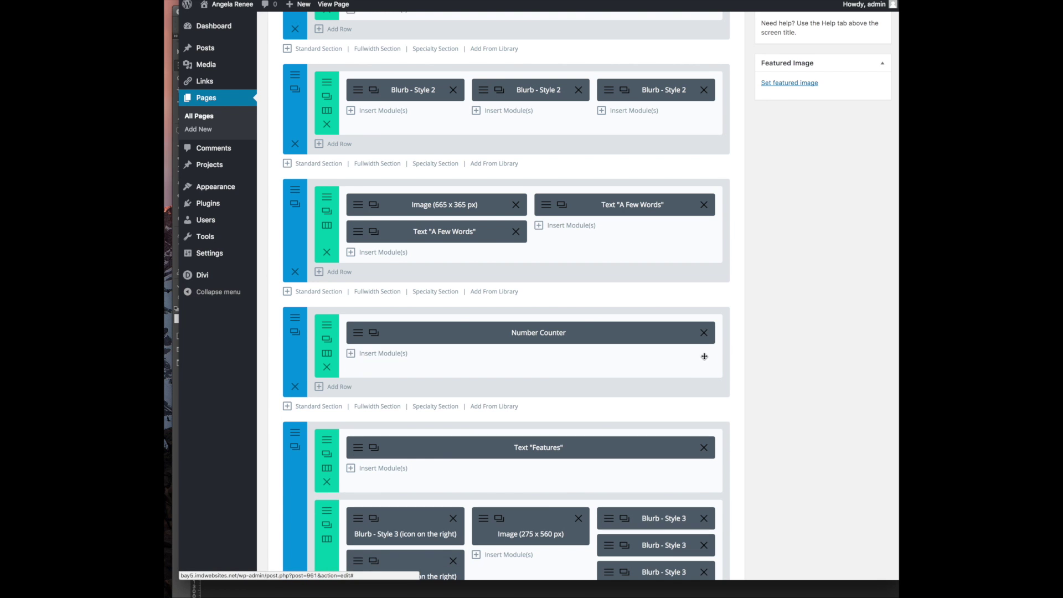
click(703, 333)
Clone the 'A Few Words' Text module into the empty row and open its settings
click(505, 335)
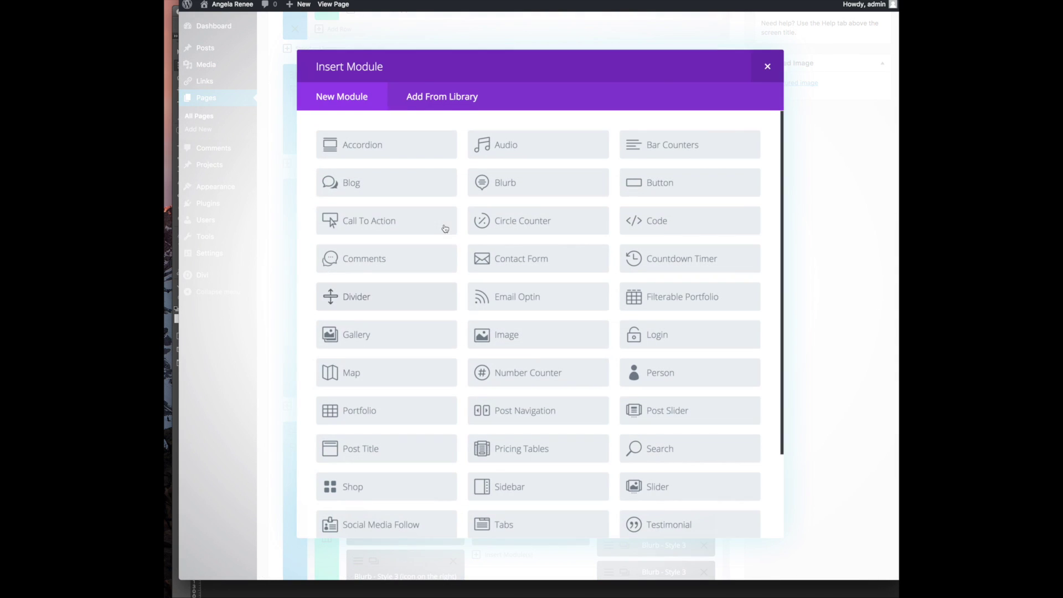
click(768, 65)
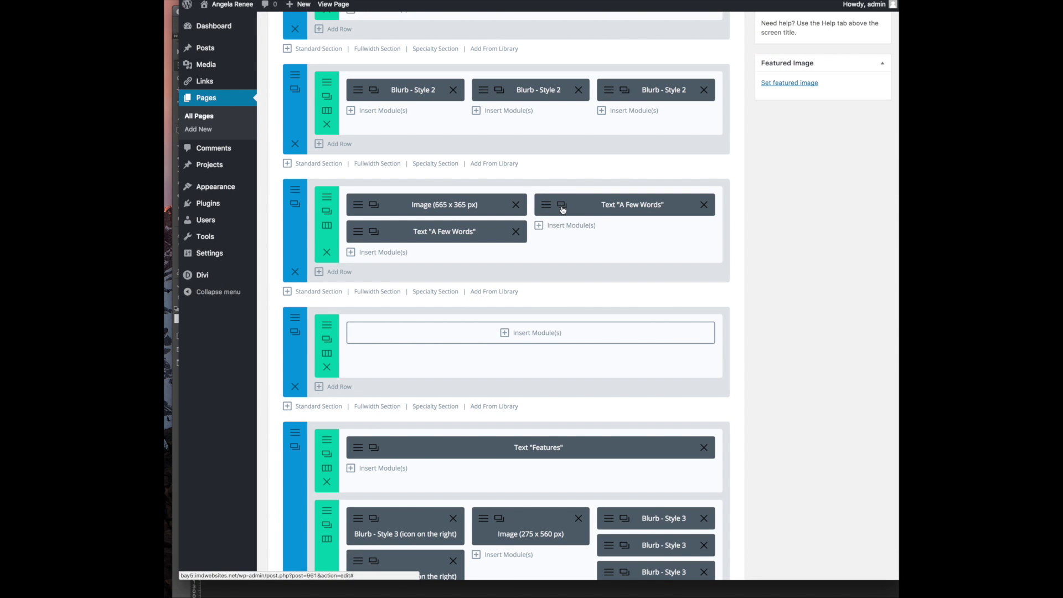
click(562, 206)
drag(577, 284, 522, 335)
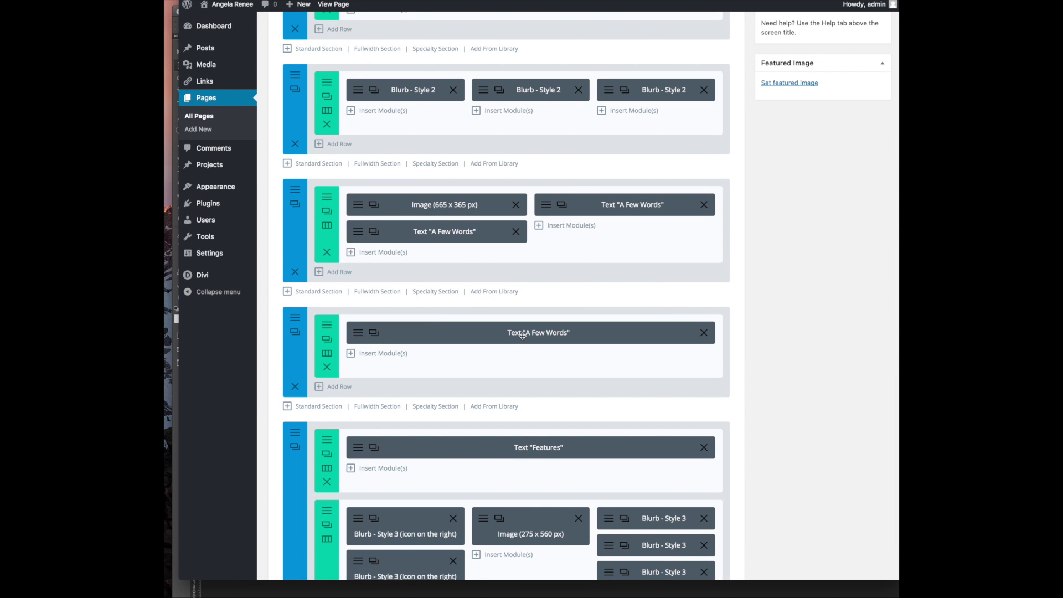
click(374, 332)
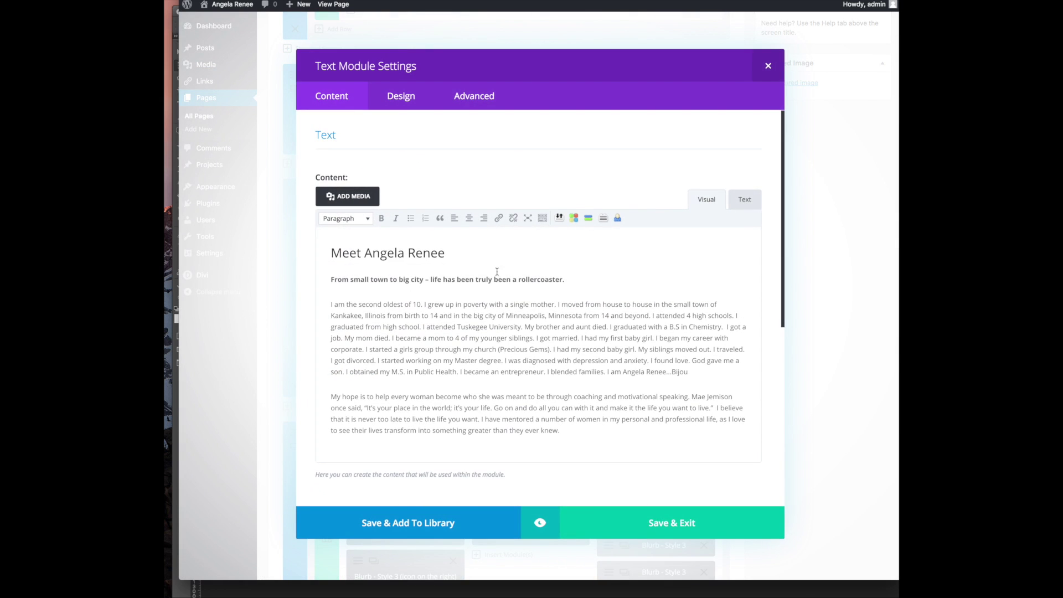
Retitle the copied module's heading 'Personal Feedback' and delete the leftover bold tagline
double_click(393, 253)
triple_click(391, 255)
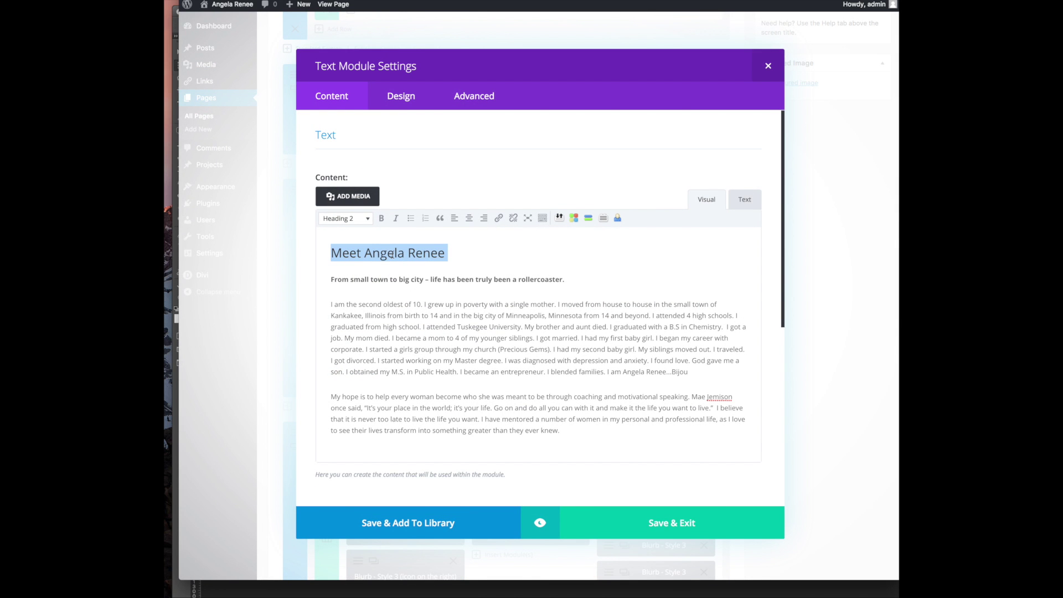
text(Personal FeedbackFrom small town)
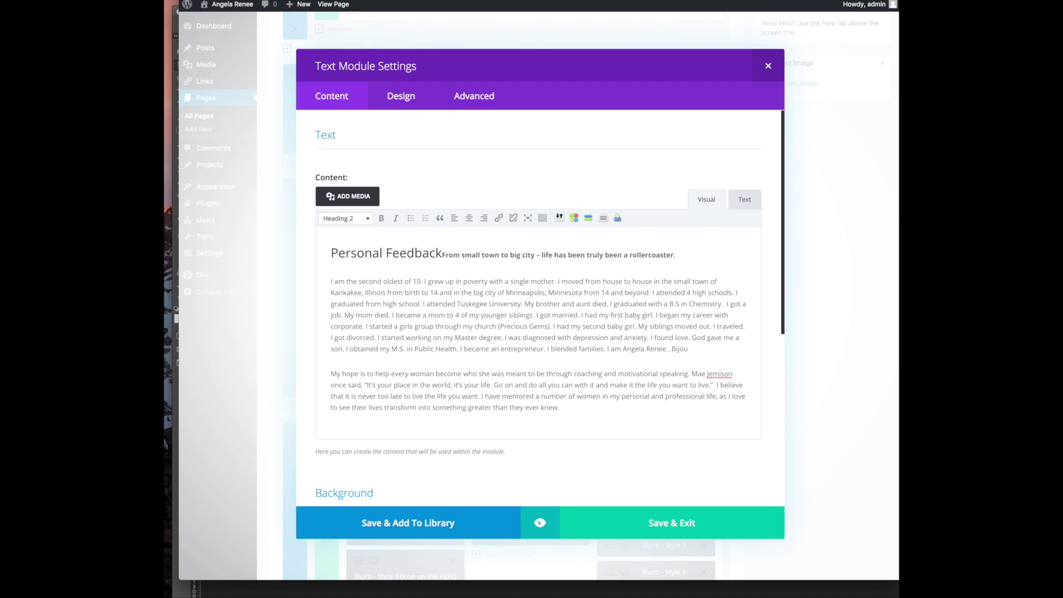
drag(442, 254, 644, 259)
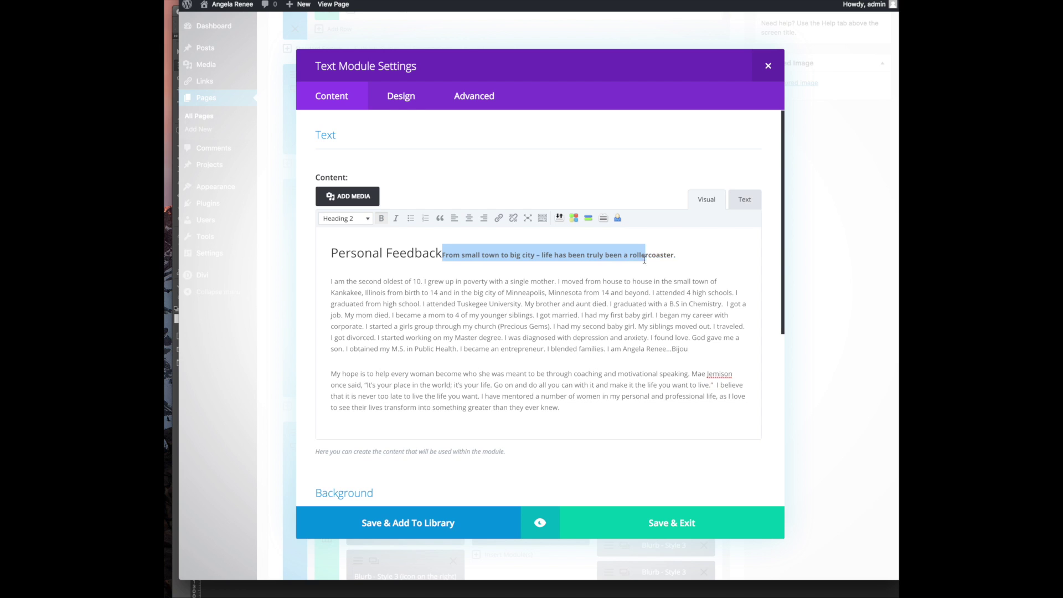
key(BackSpace)
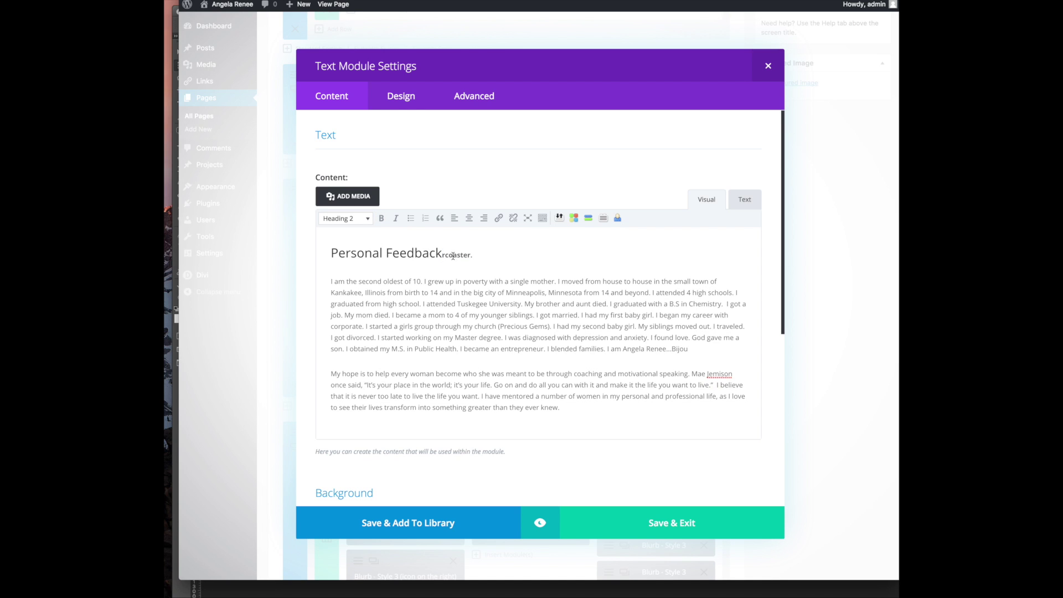
drag(441, 254, 479, 255)
key(BackSpace)
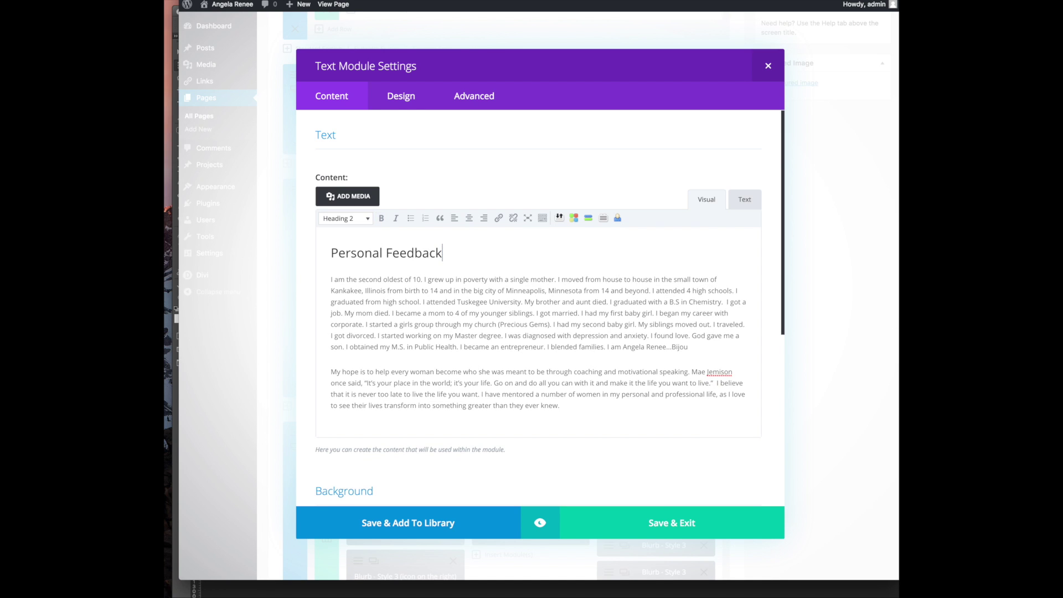
Paste the testimonial from the Word notes over the old paragraphs, with the signature on its own line
key(super+Tab)
drag(775, 227, 886, 380)
click(563, 406)
drag(563, 405, 284, 282)
key(super+v)
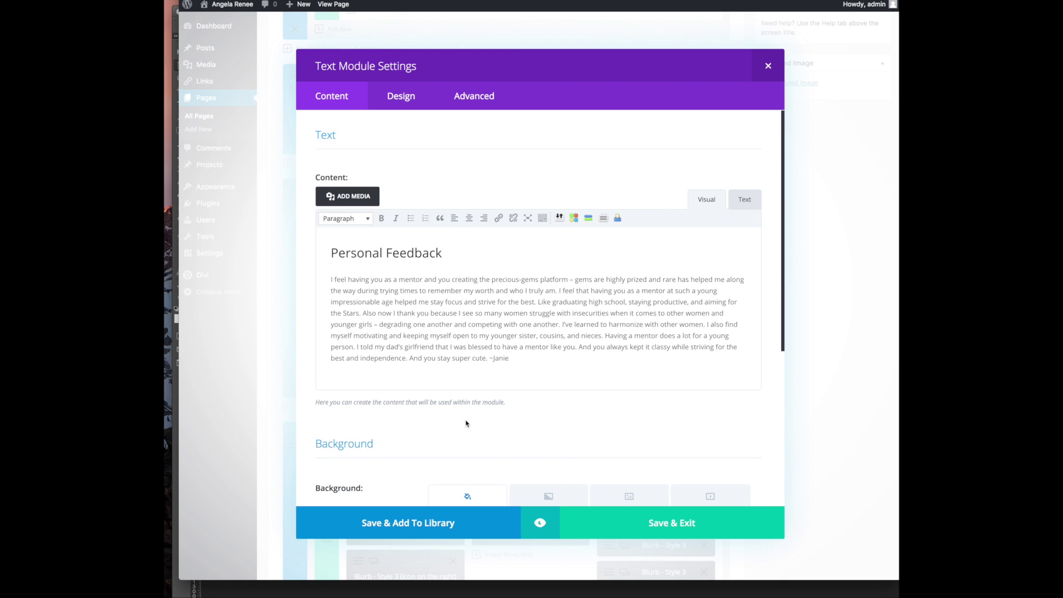
key(Return)
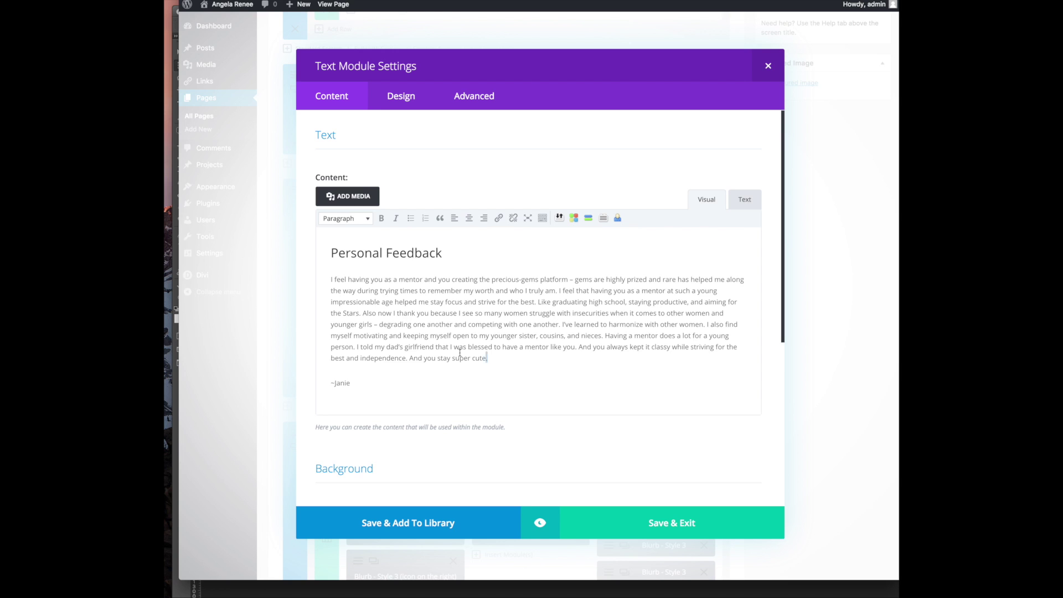
Italicise the testimonial paragraph, bold the signature line, and save the Text module
key(super+a)
click(514, 372)
drag(514, 373, 329, 278)
click(396, 219)
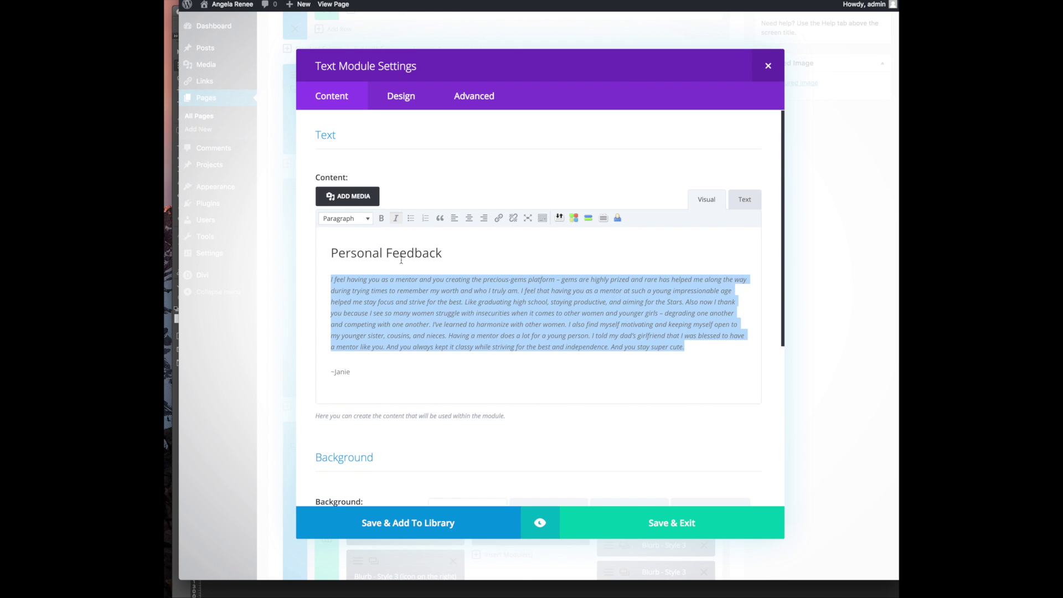
drag(354, 371, 329, 371)
click(382, 220)
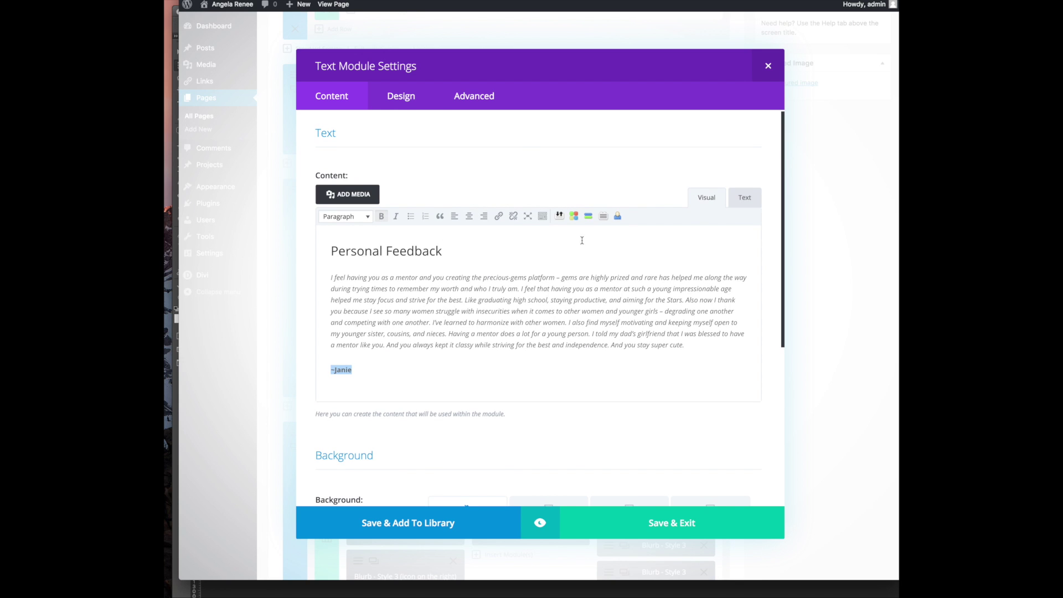
click(640, 524)
click(653, 523)
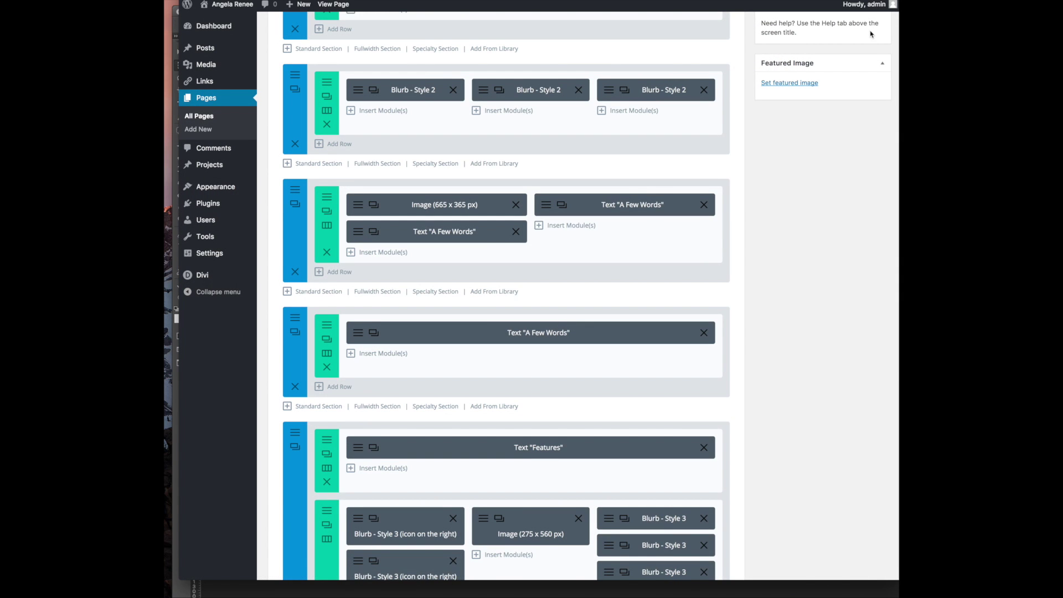
Update the homepage and scroll the live page to the new Personal Feedback section
scroll(736, 207, up, 8)
click(869, 274)
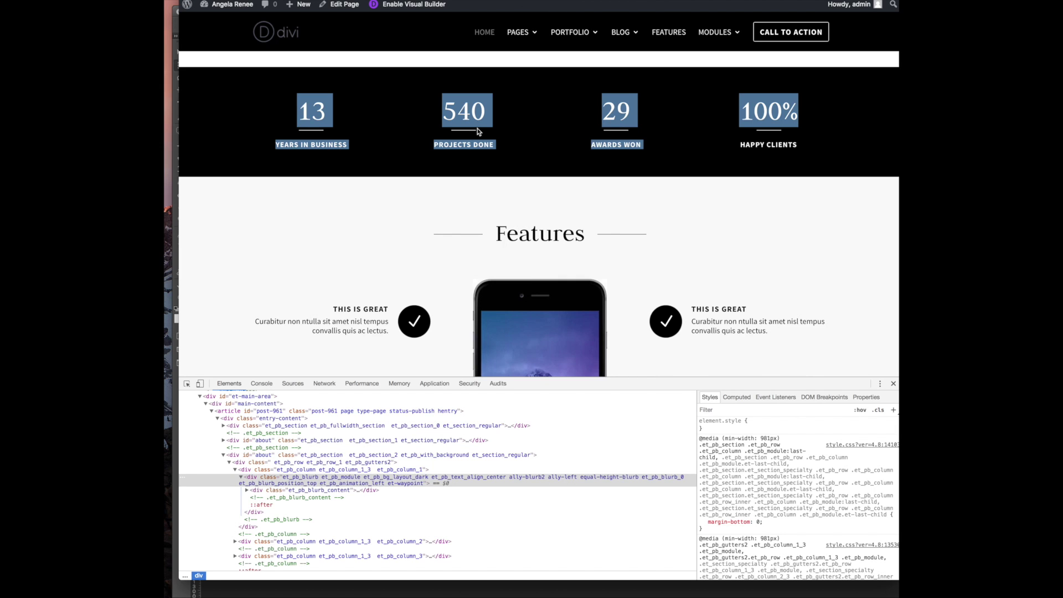
scroll(464, 145, up, 15)
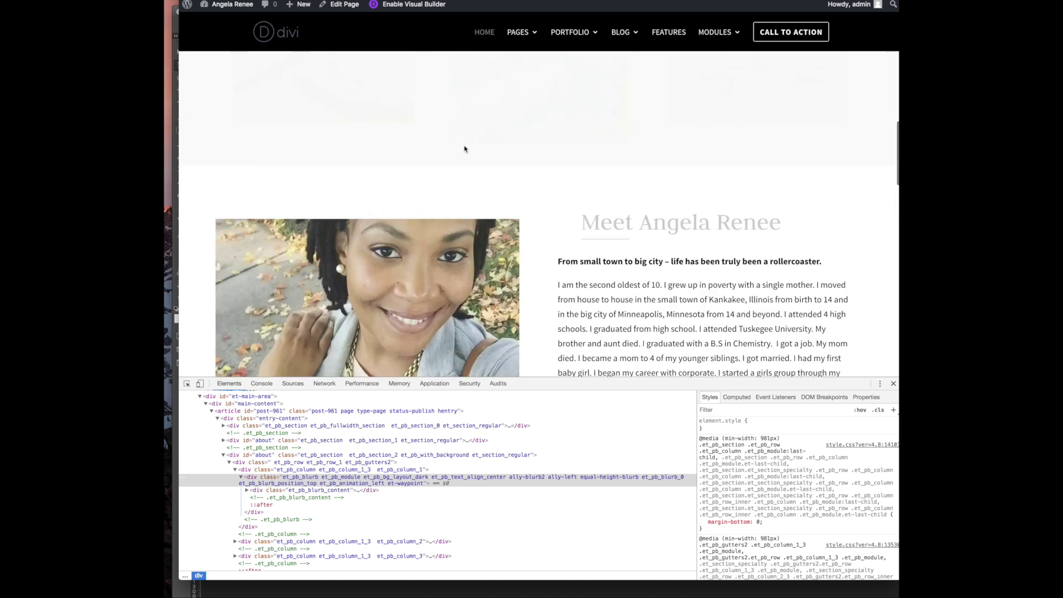
scroll(464, 145, down, 15)
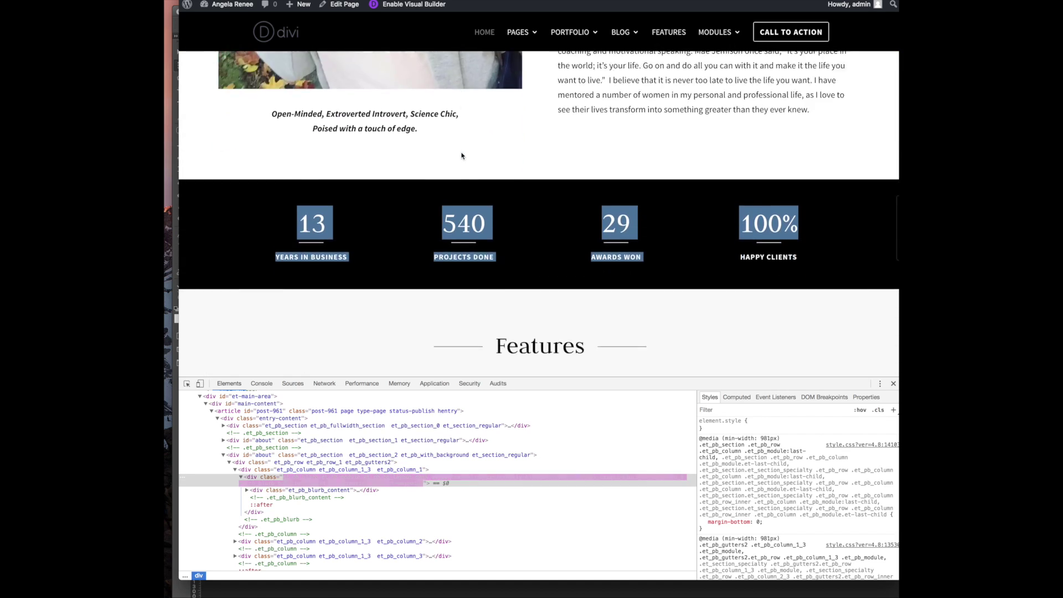
scroll(490, 141, down, 5)
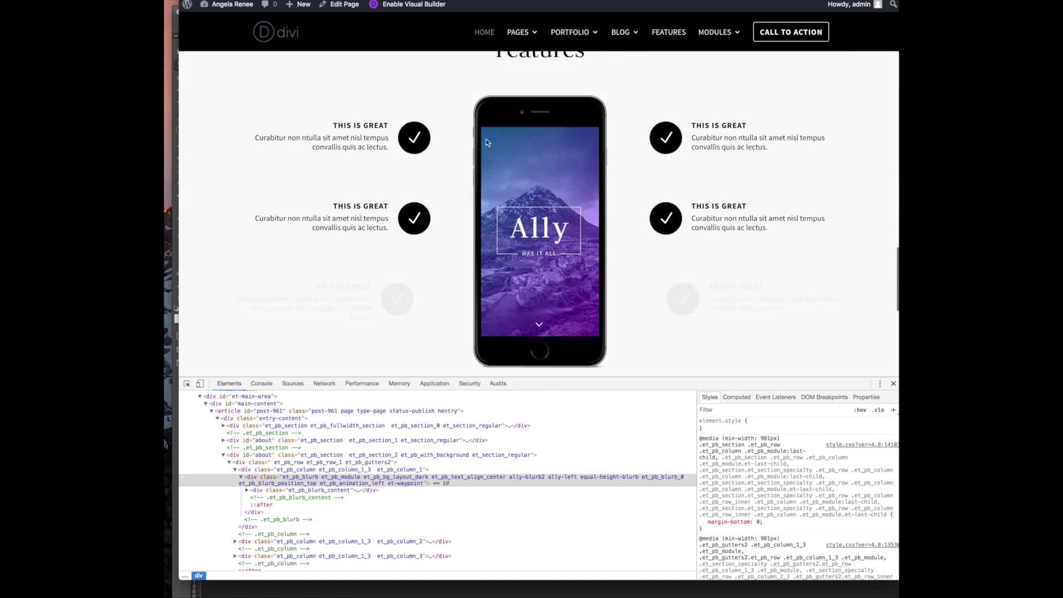
scroll(566, 116, up, 10)
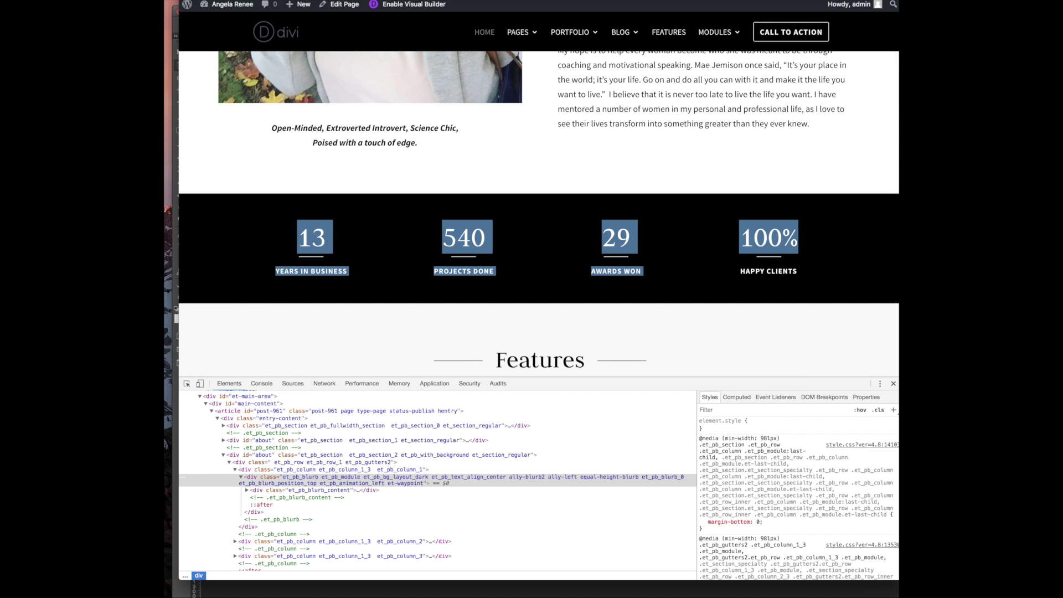
Reload the live page and highlight the black-on-black Personal Feedback text to read it
click(216, 0)
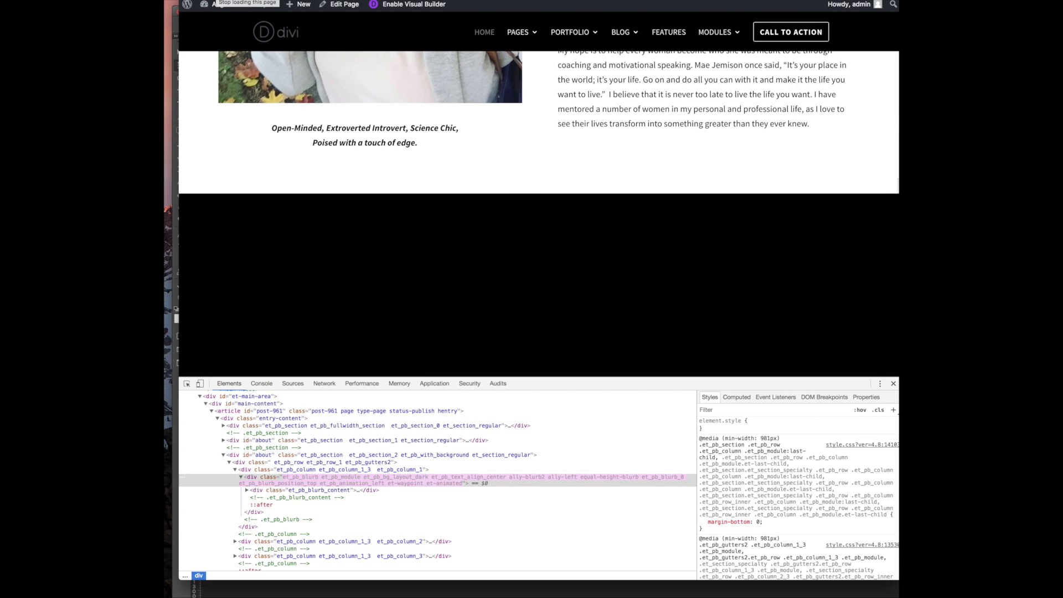
drag(336, 195, 592, 381)
drag(597, 237, 439, 162)
scroll(439, 162, down, 2)
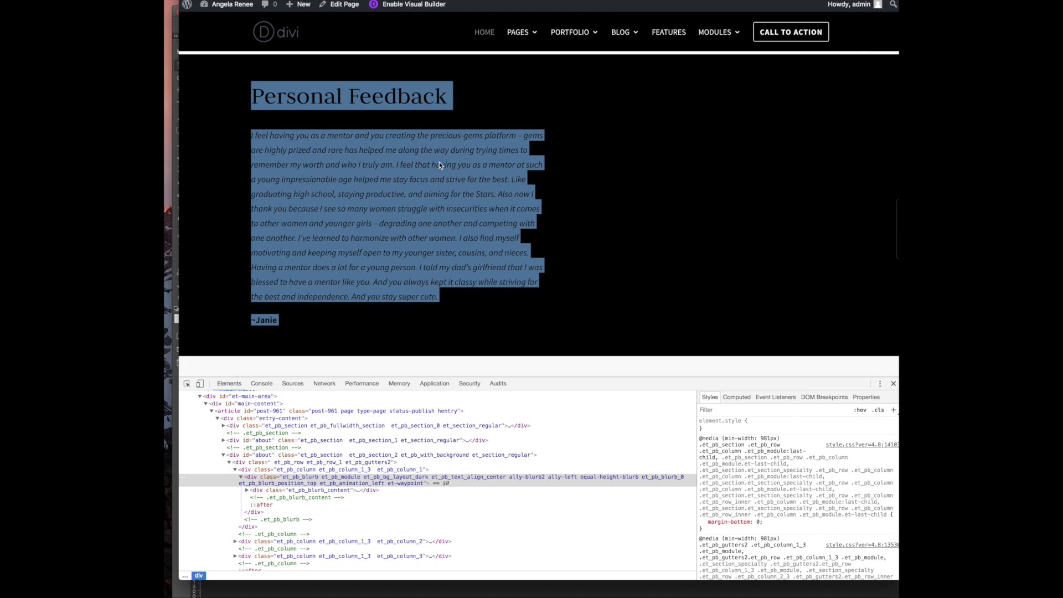
click(688, 142)
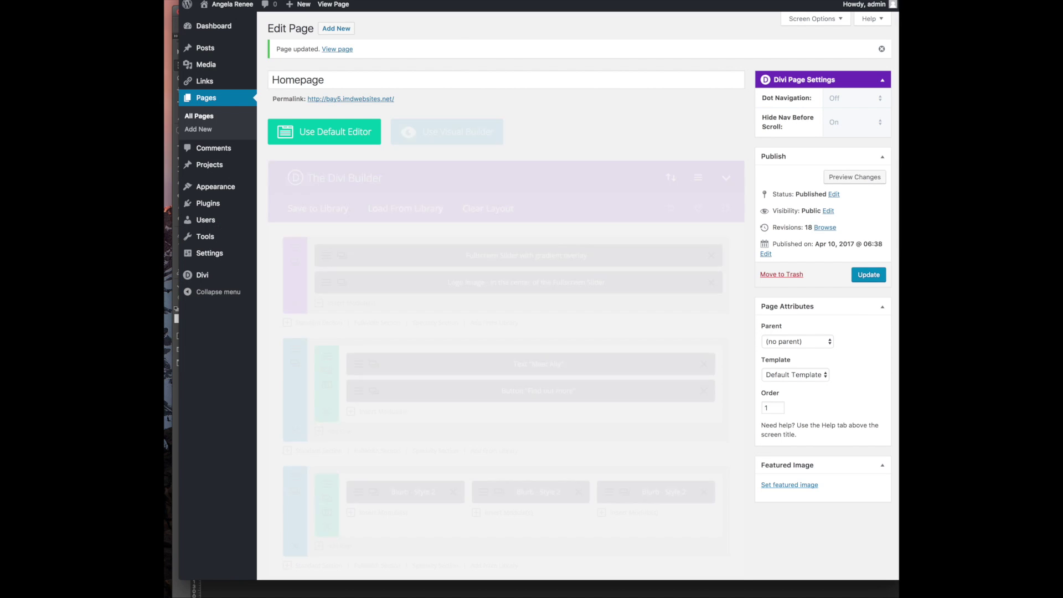
Open the Personal Feedback Text module, select its testimonial, and go to its Design settings
scroll(450, 388, down, 3)
scroll(443, 393, down, 3)
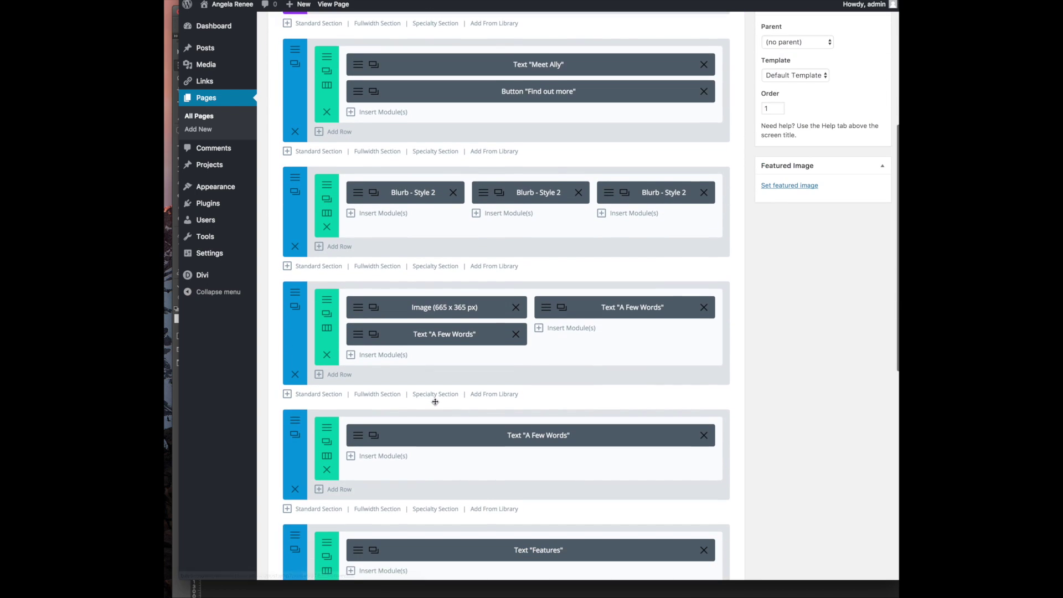
click(546, 302)
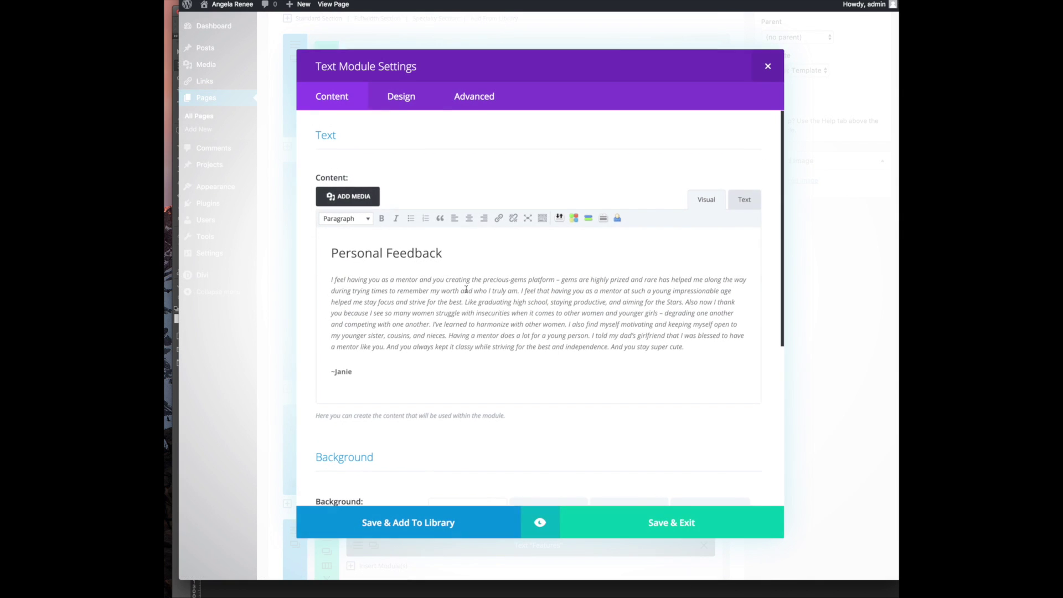
drag(357, 372, 375, 204)
click(393, 96)
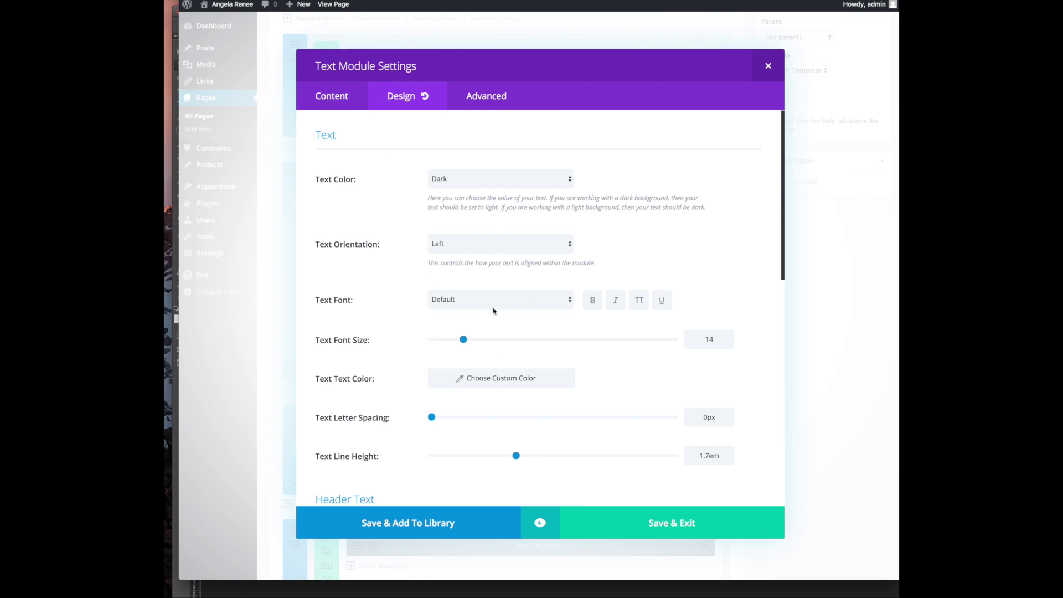
Choose a light grey custom text colour for the testimonial and close the module settings
click(501, 387)
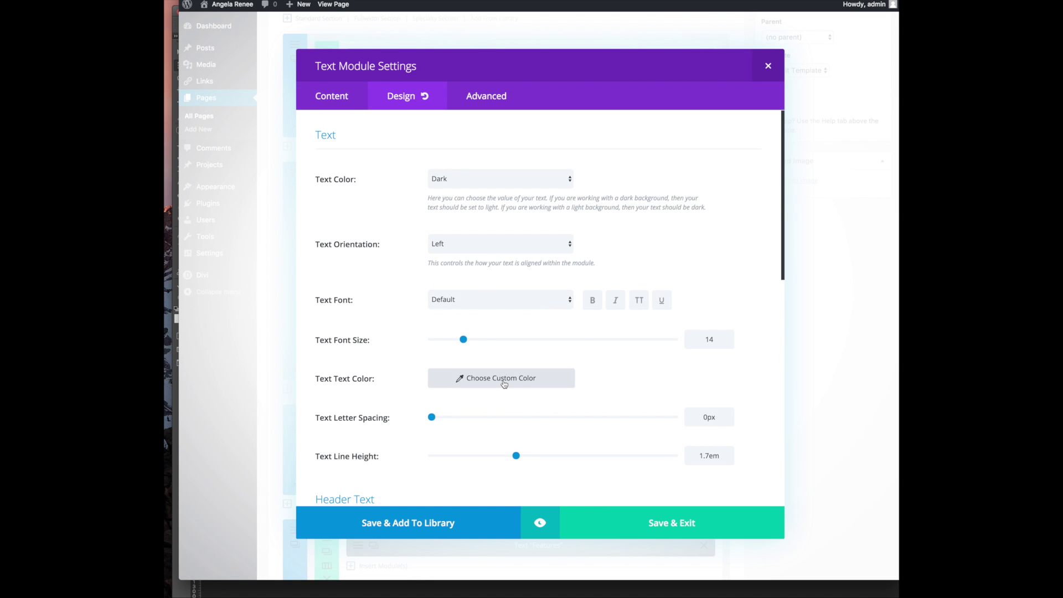
drag(462, 437, 406, 370)
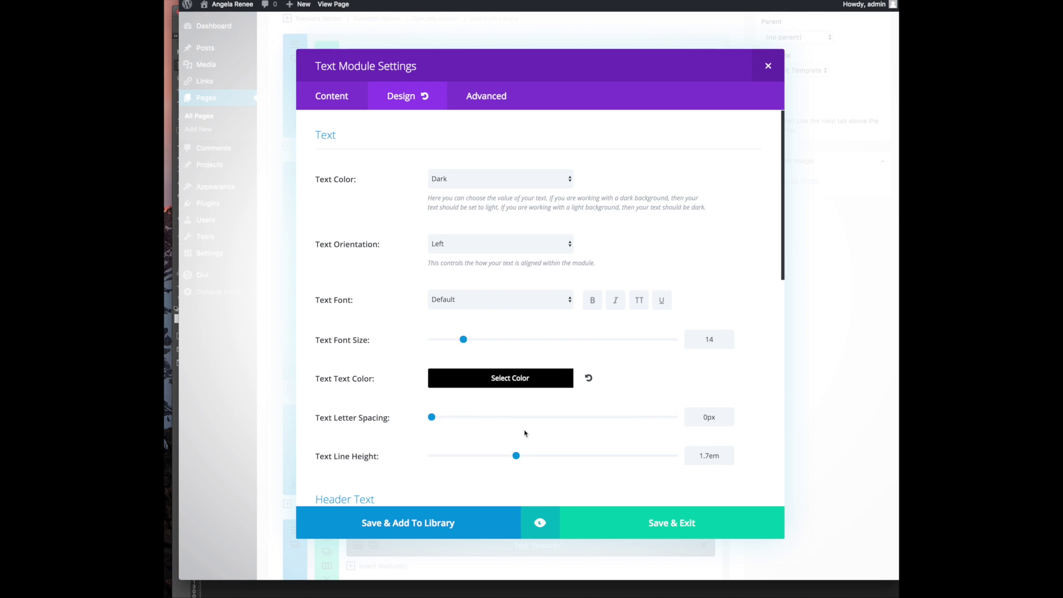
click(515, 385)
drag(455, 437, 425, 391)
click(481, 382)
mouse_move(452, 430)
mouse_down()
mouse_move(431, 408)
mouse_move(445, 415)
mouse_up()
click(604, 377)
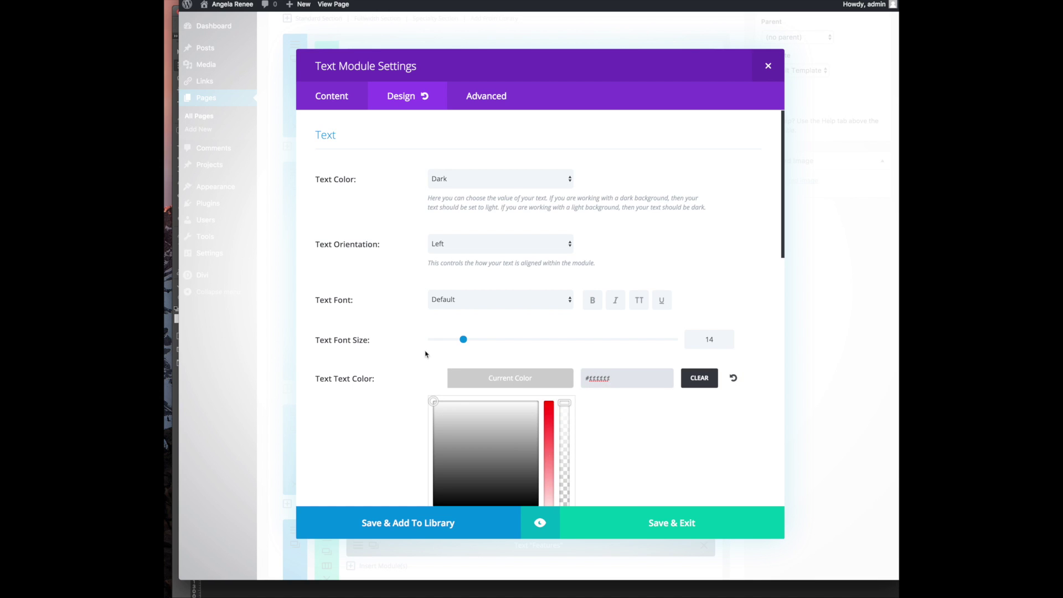
scroll(425, 353, down, 2)
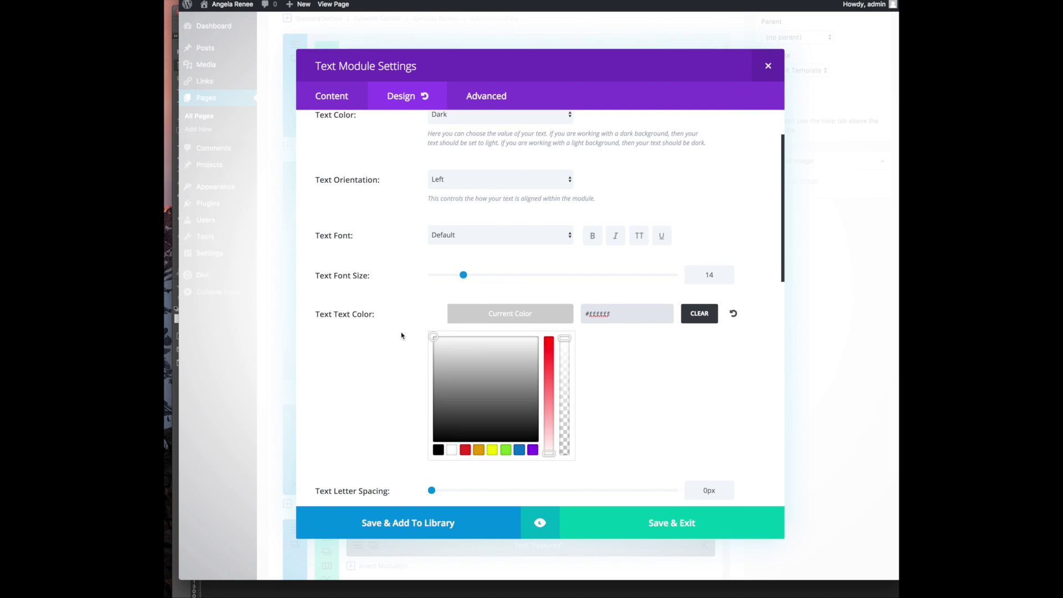
scroll(402, 335, down, 10)
scroll(413, 345, down, 8)
scroll(413, 344, up, 18)
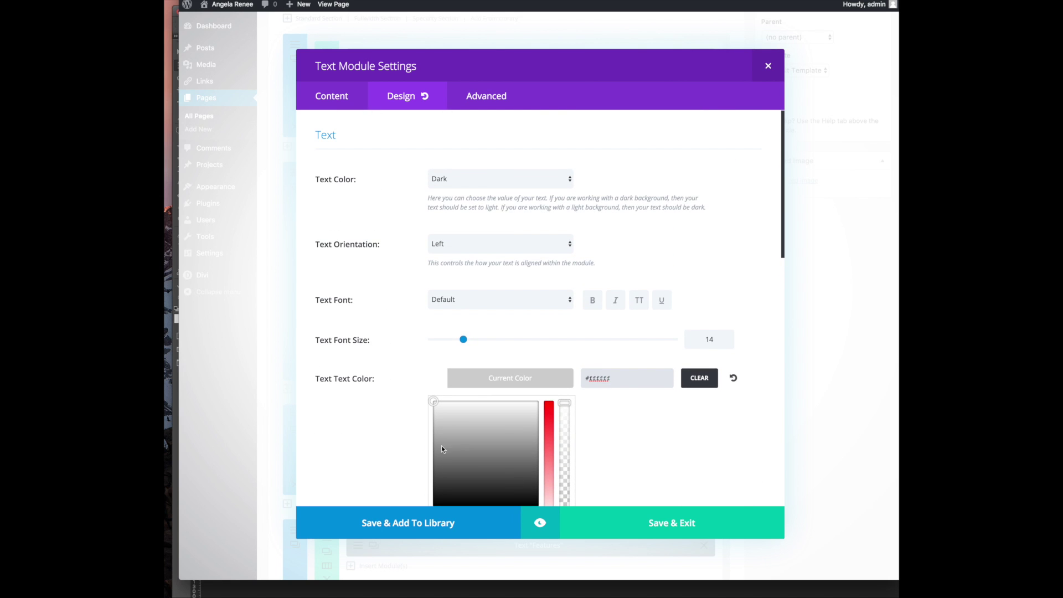
click(652, 521)
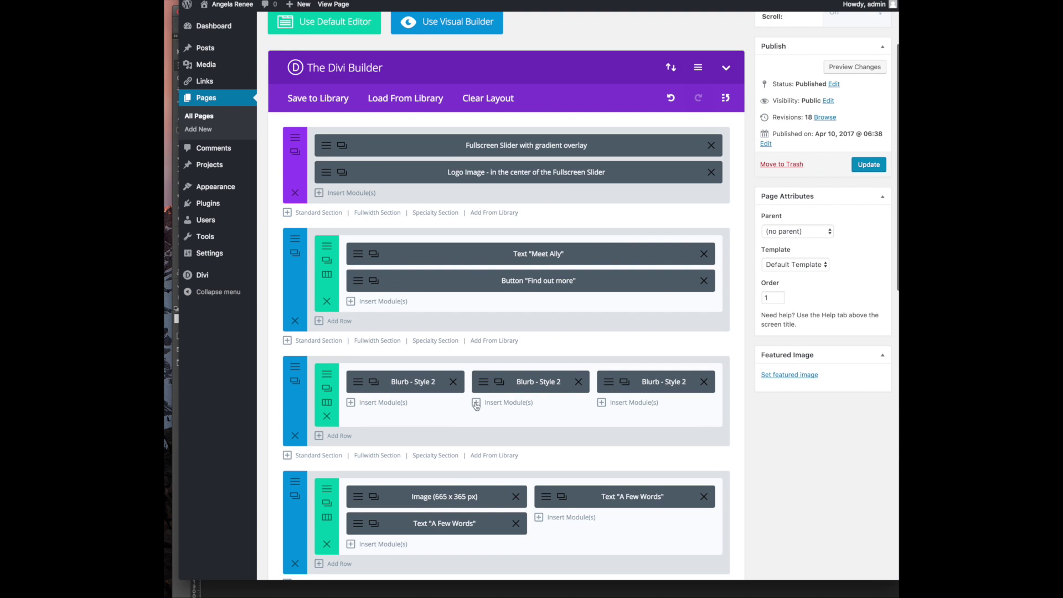
Highlight the still-hidden testimonial paragraph on the live page to check its visibility
scroll(431, 517, down, 3)
scroll(431, 516, down, 1)
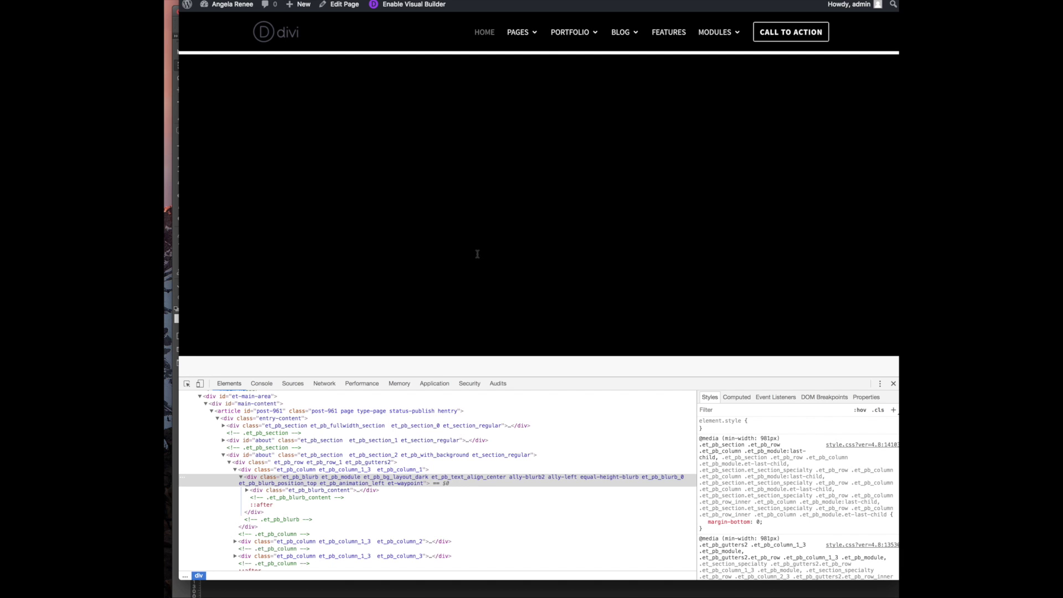
drag(478, 254, 339, 63)
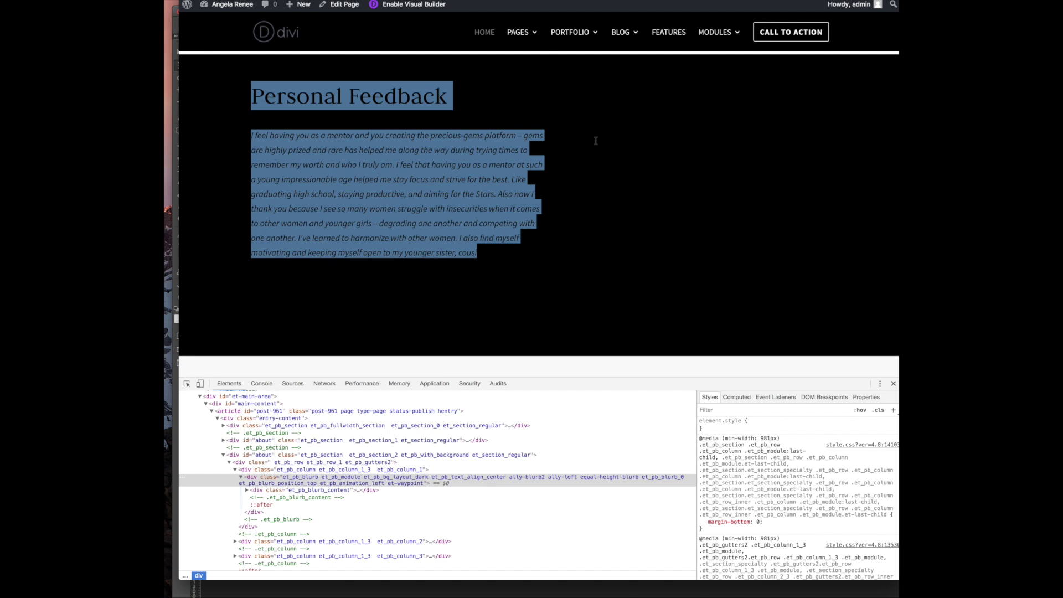
drag(594, 141, 773, 174)
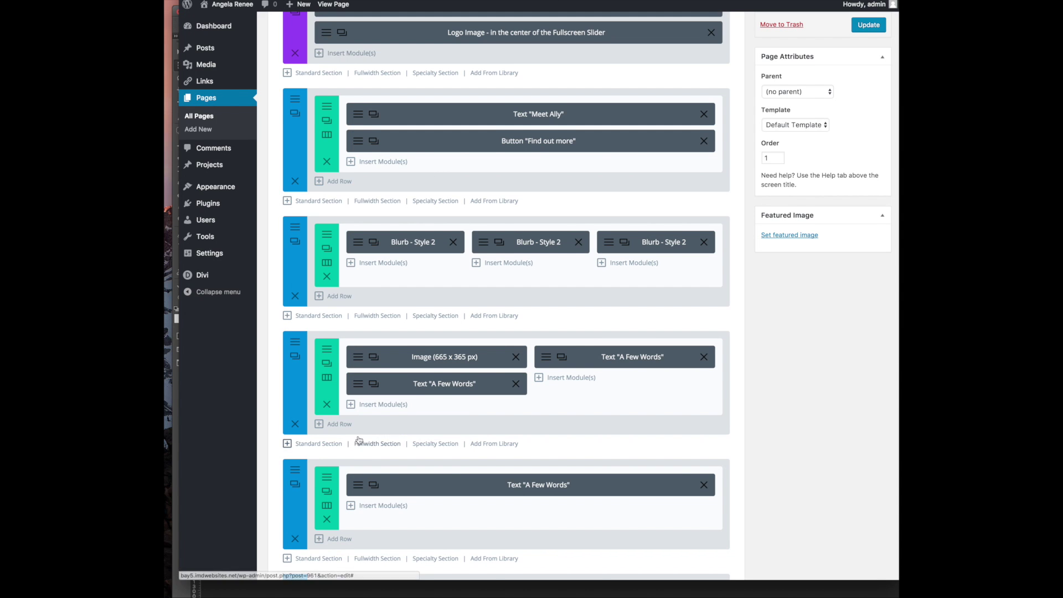
scroll(353, 478, down, 1)
Set the Personal Feedback Text module's text colour scheme to Light and save the module
click(357, 466)
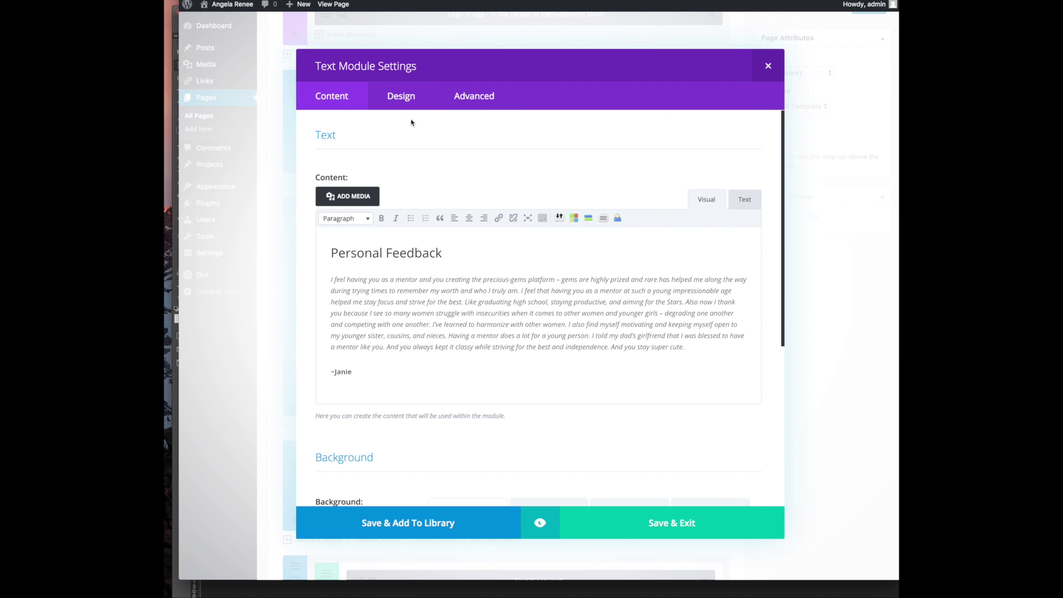
click(419, 96)
click(488, 103)
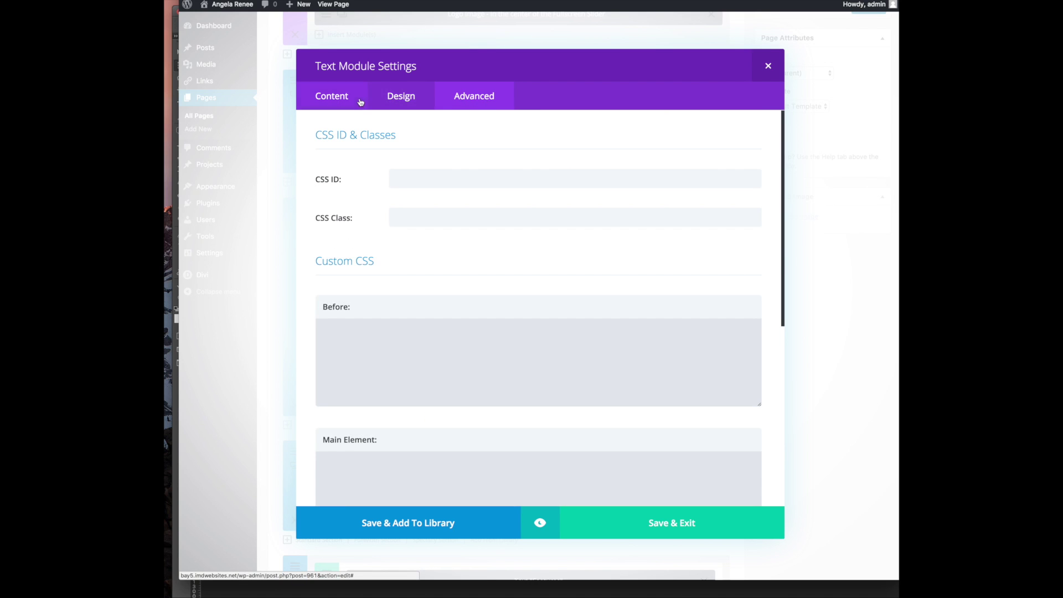
click(360, 101)
click(408, 100)
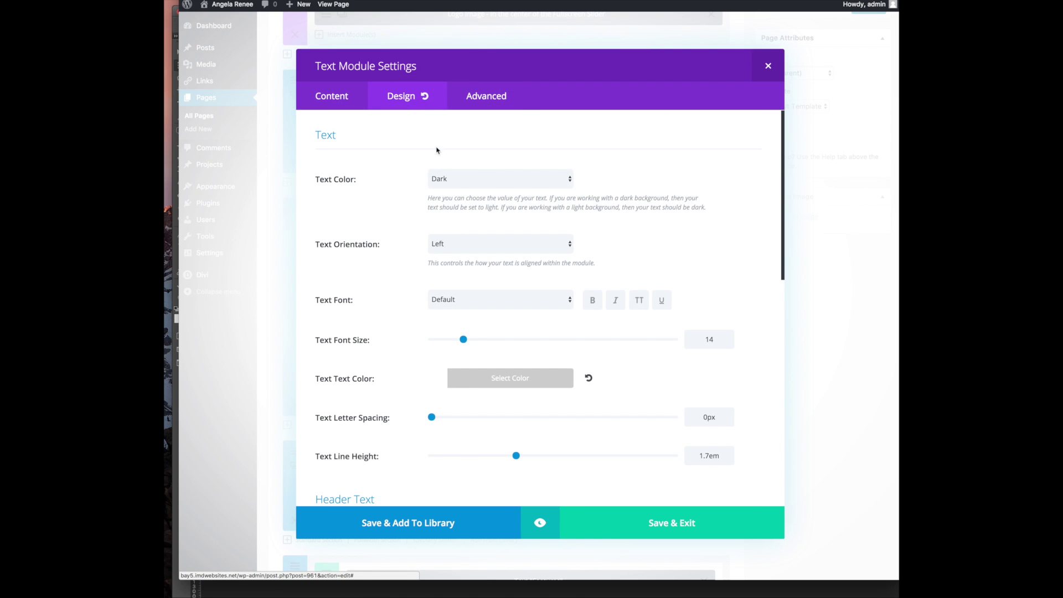
click(502, 186)
click(504, 189)
click(608, 525)
Update the homepage, reload the live page, and confirm the testimonial now shows in white
scroll(822, 128, up, 3)
scroll(822, 127, up, 1)
click(868, 217)
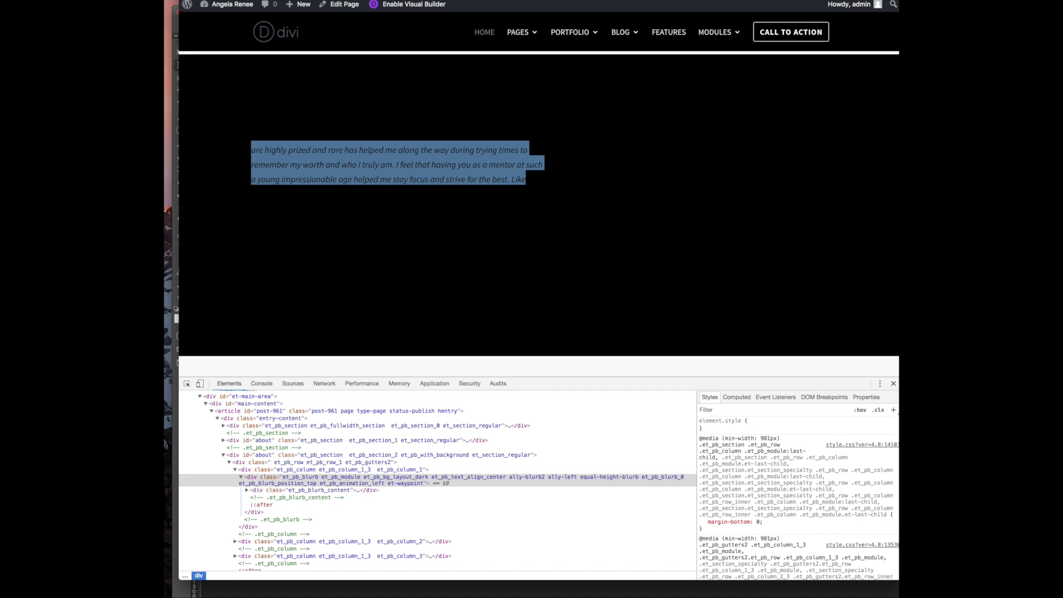
key(super+r)
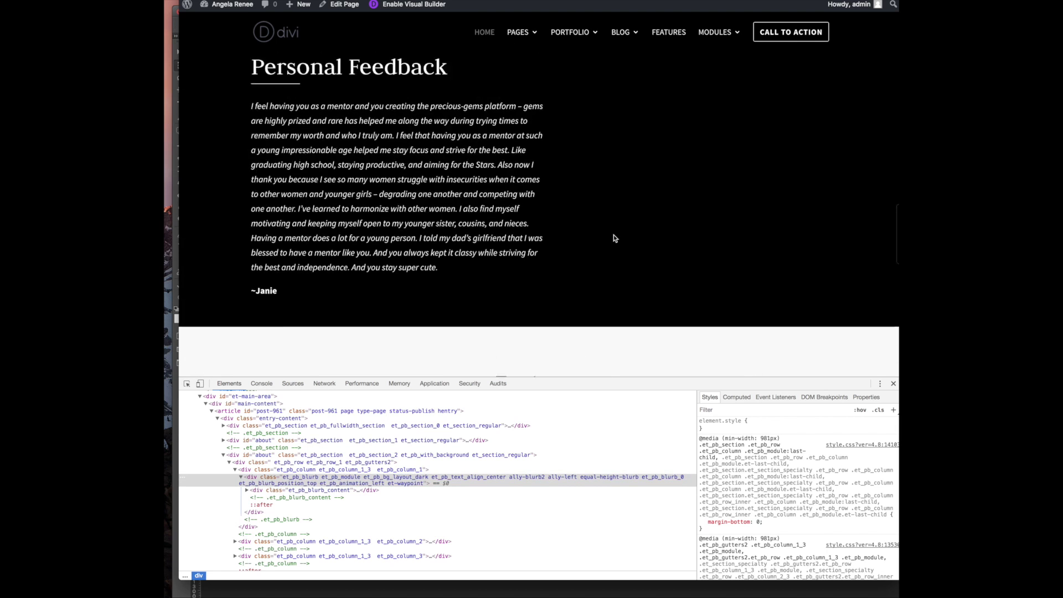
drag(525, 142, 824, 272)
scroll(824, 273, up, 3)
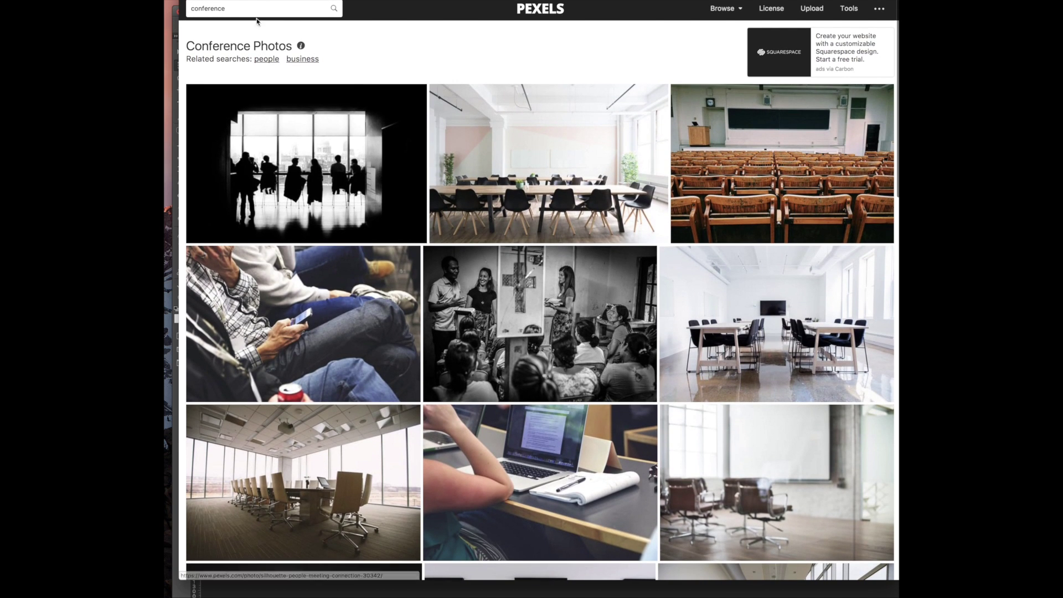
Search Pexels for 'nature' and browse the results for the foggy stacked-stones photo
click(256, 7)
text(natur)
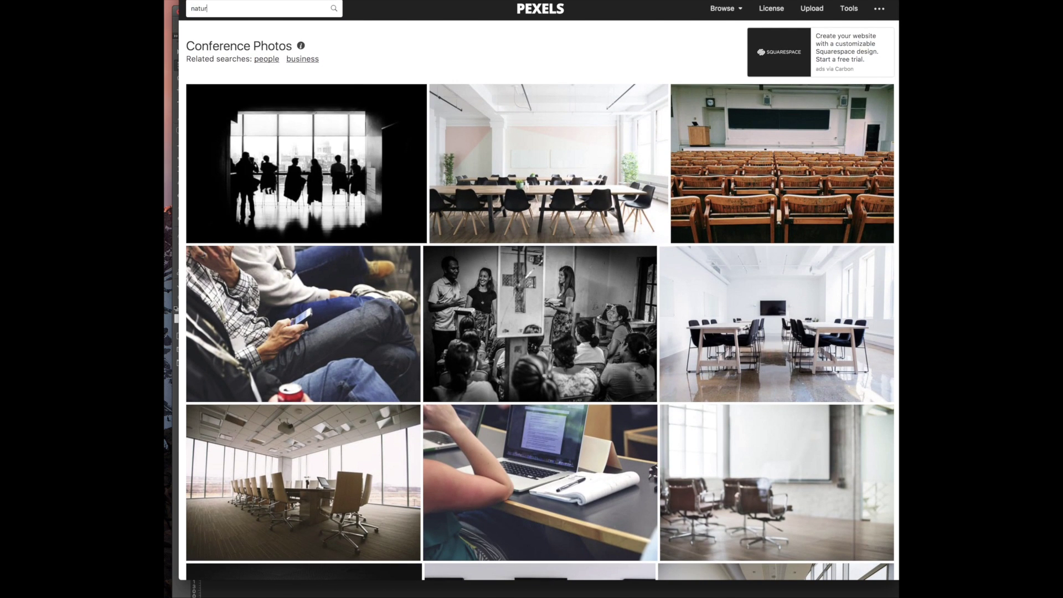
text(e)
key(Return)
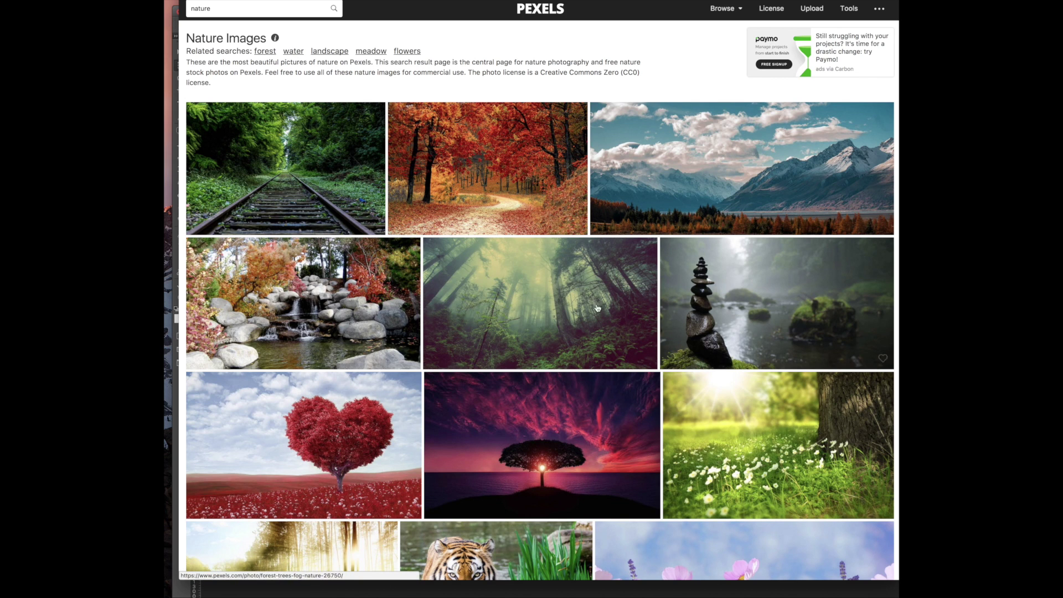
scroll(300, 310, down, 3)
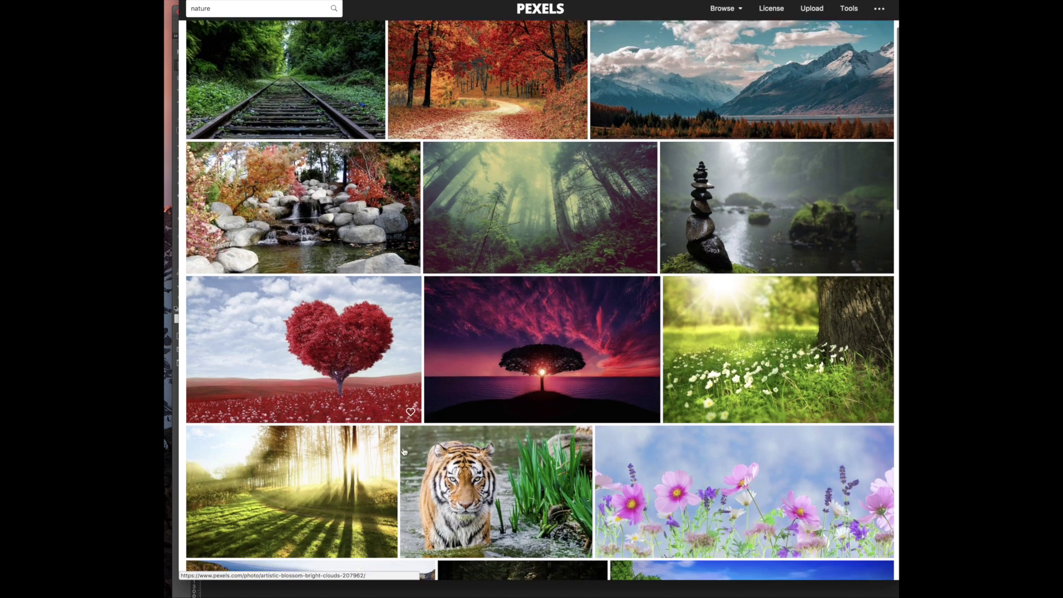
scroll(711, 429, down, 4)
scroll(710, 430, down, 10)
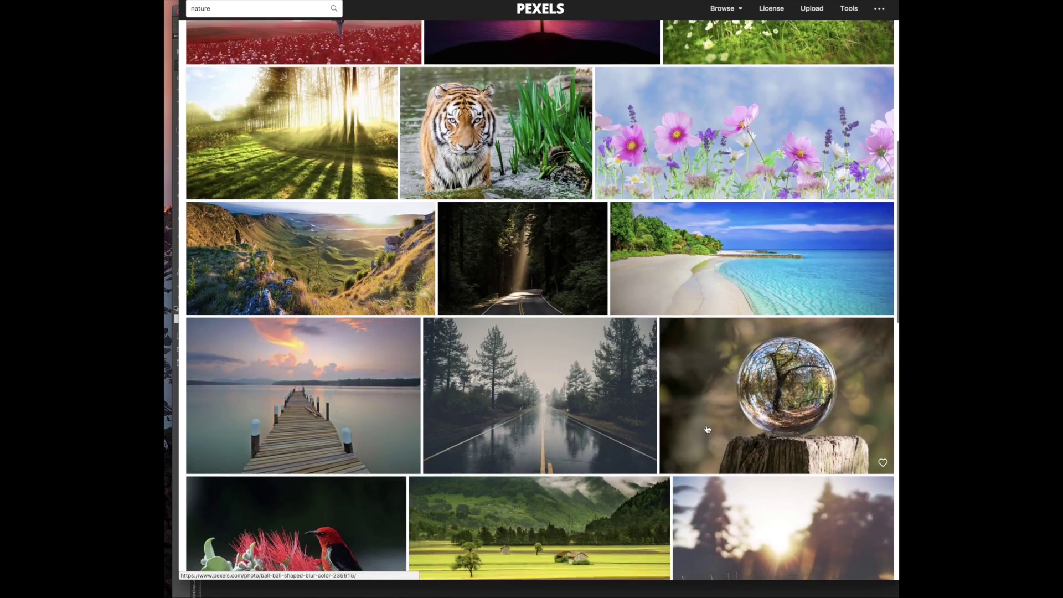
scroll(707, 429, down, 15)
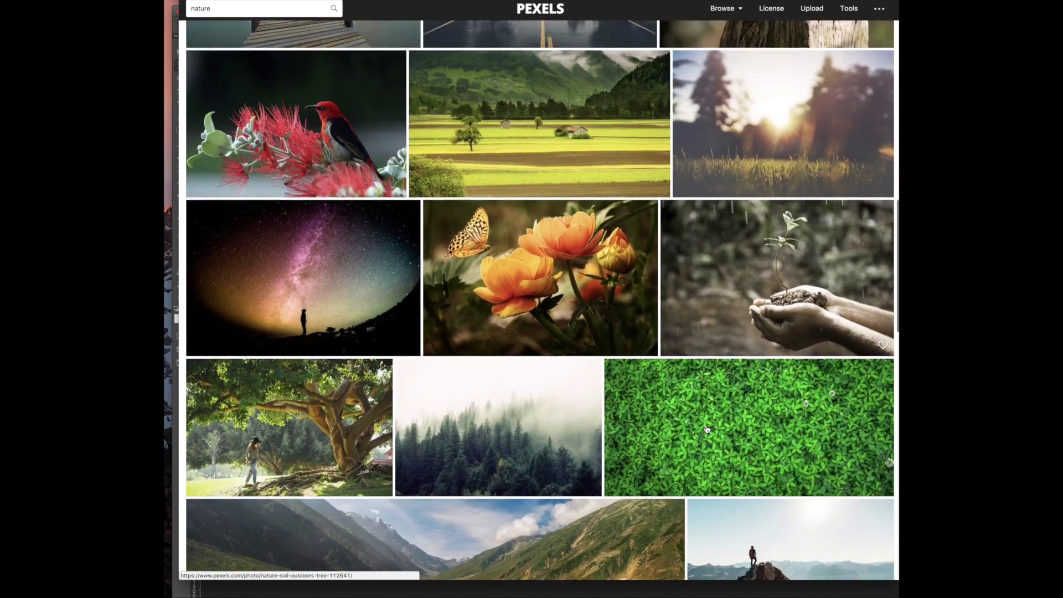
scroll(706, 429, down, 15)
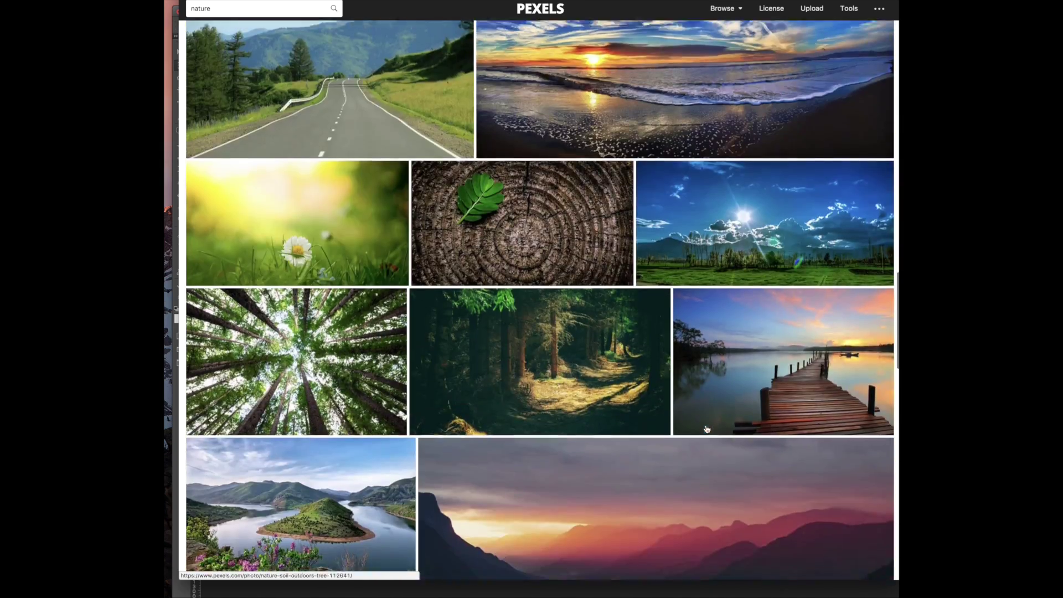
scroll(702, 430, down, 1)
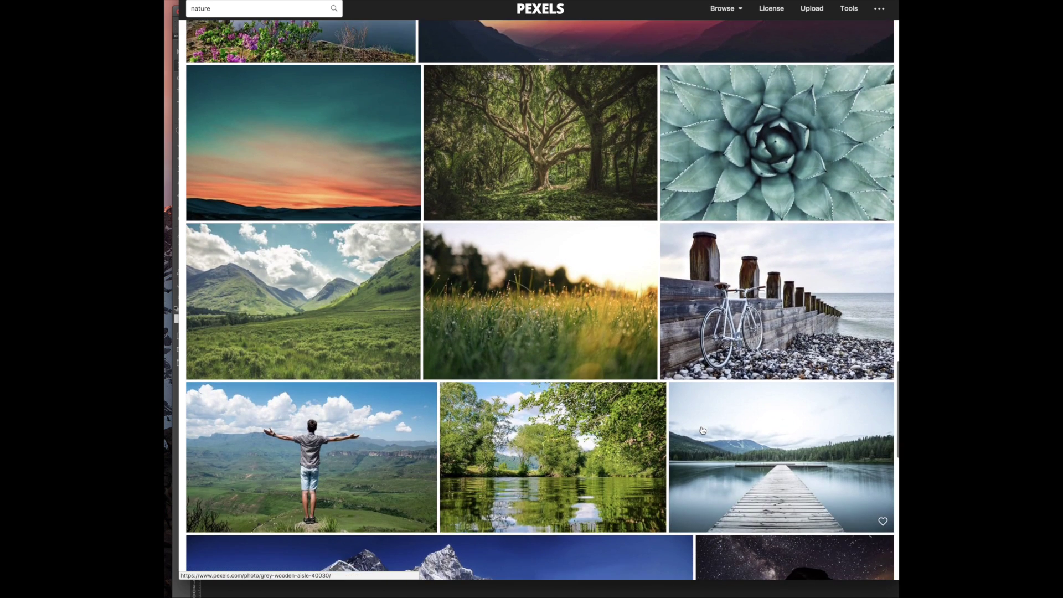
scroll(702, 429, down, 3)
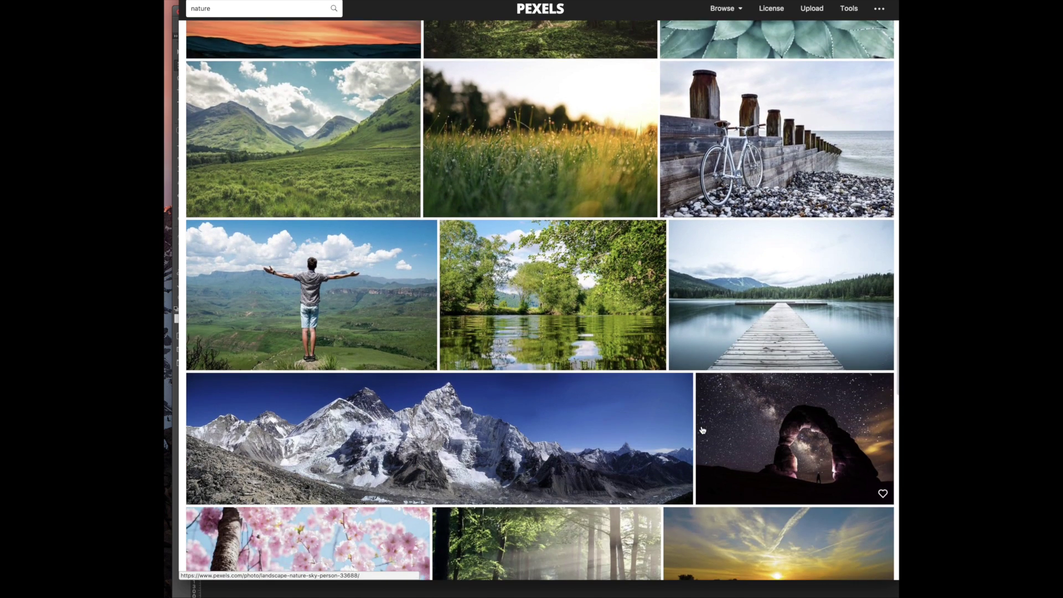
scroll(702, 430, down, 3)
scroll(702, 429, down, 3)
scroll(702, 429, up, 15)
scroll(701, 430, up, 15)
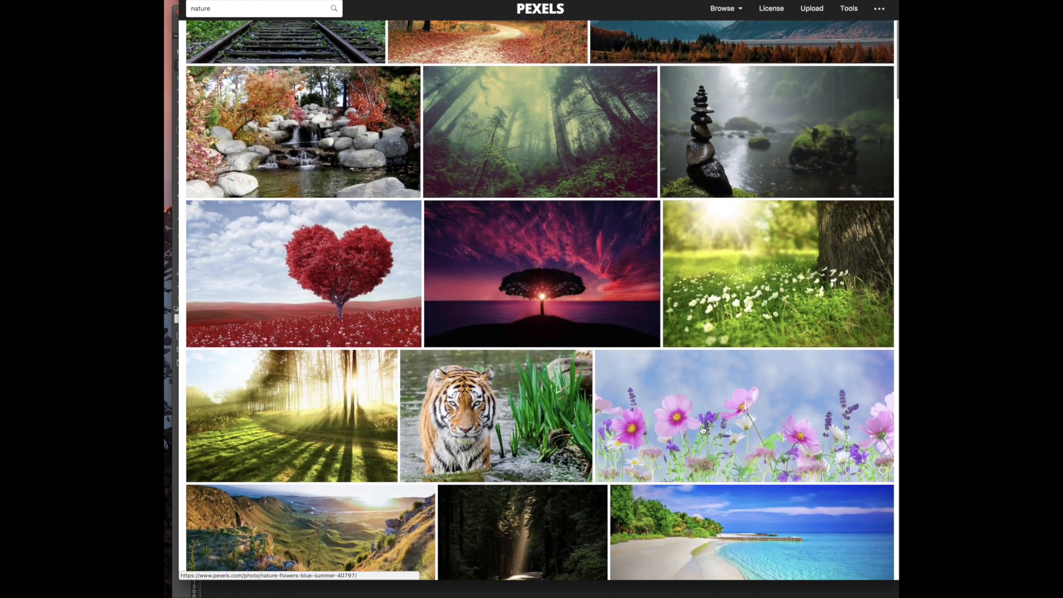
scroll(637, 187, up, 1)
scroll(637, 187, up, 3)
Open the stacked-stones photo, copy its full-size image, and bring it into Photoshop's Untitled-4
click(765, 295)
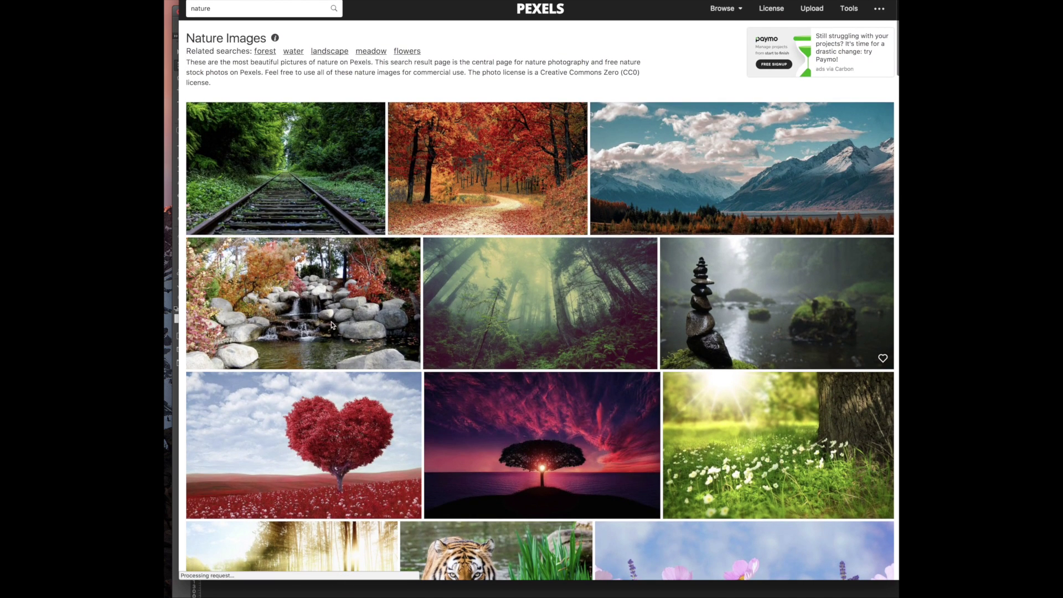
right_click(573, 110)
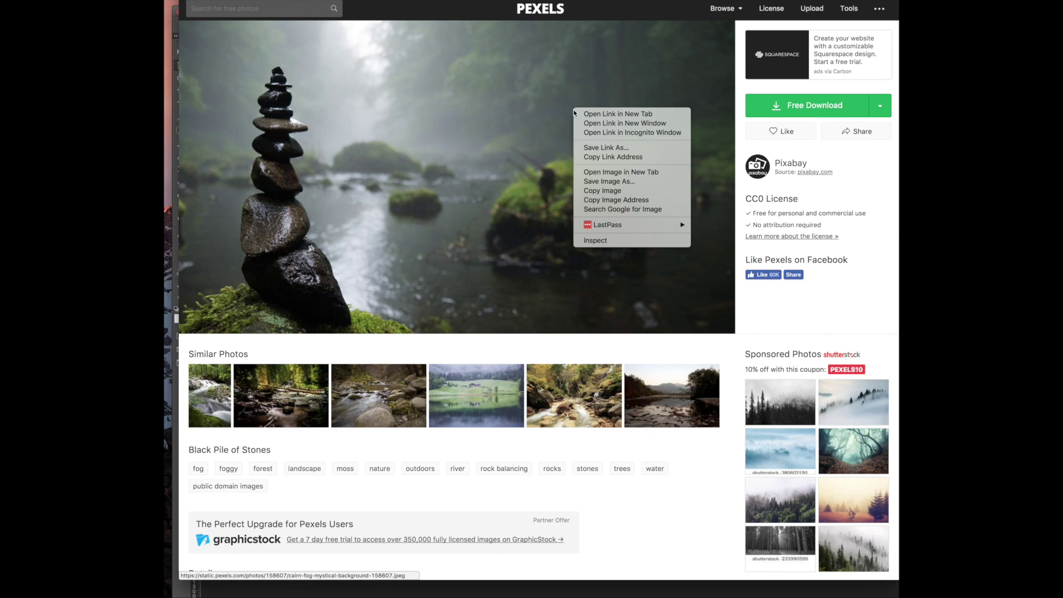
click(797, 109)
click(796, 109)
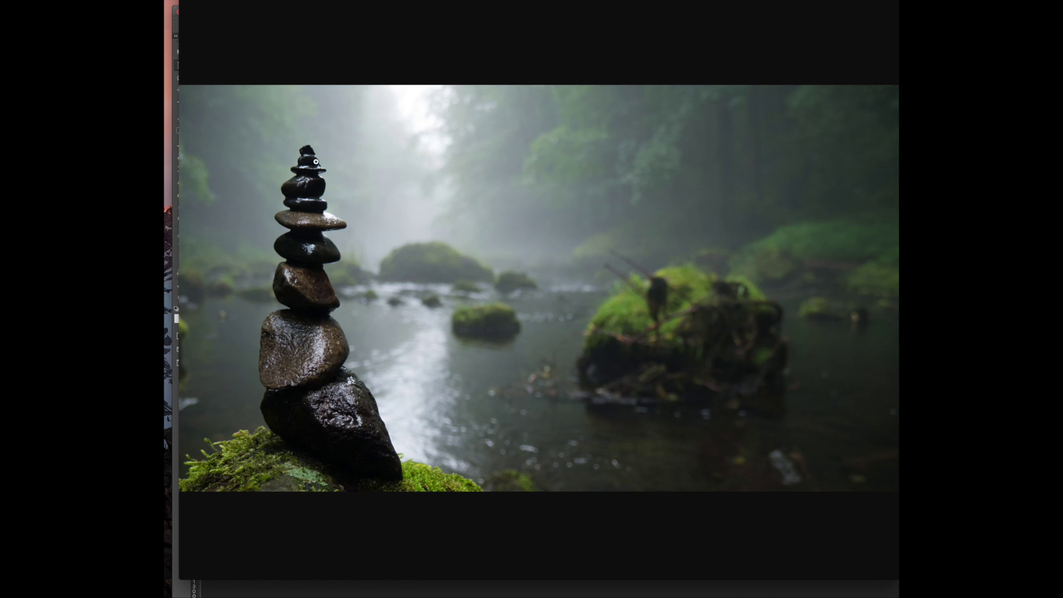
right_click(343, 150)
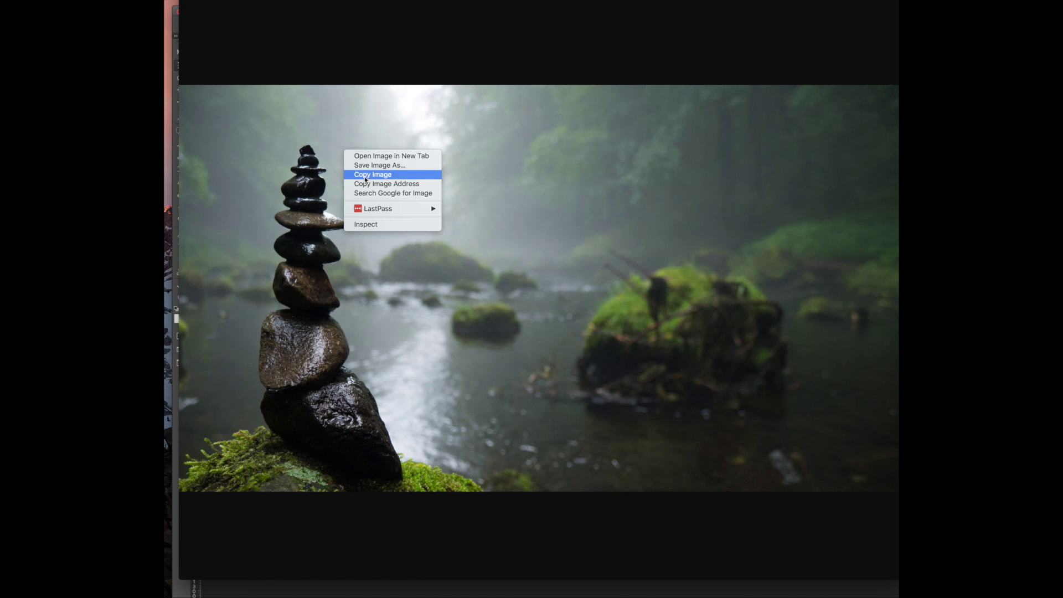
click(372, 174)
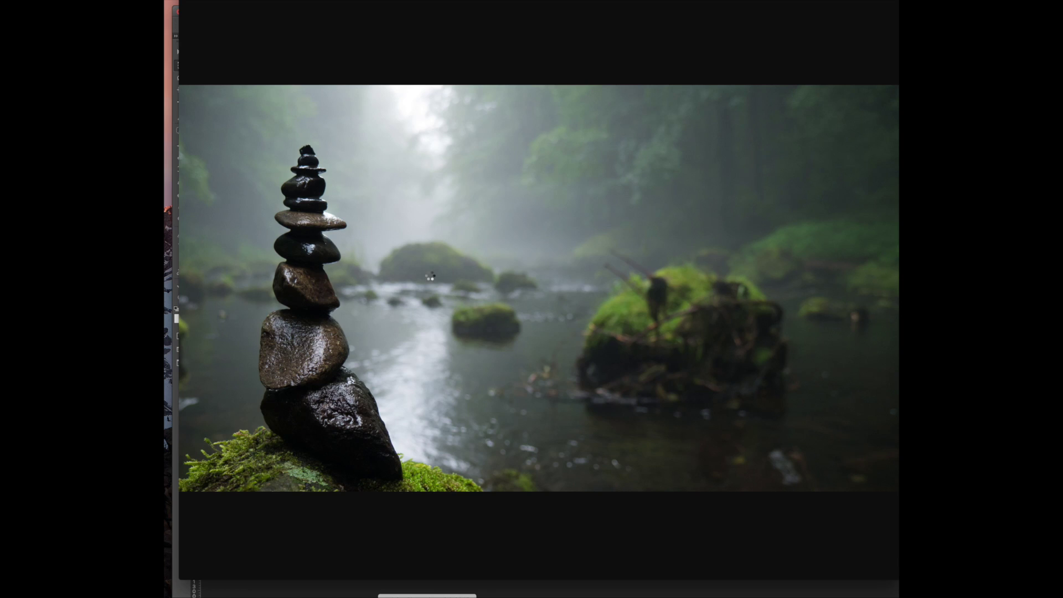
key(super+Tab)
key(super+n)
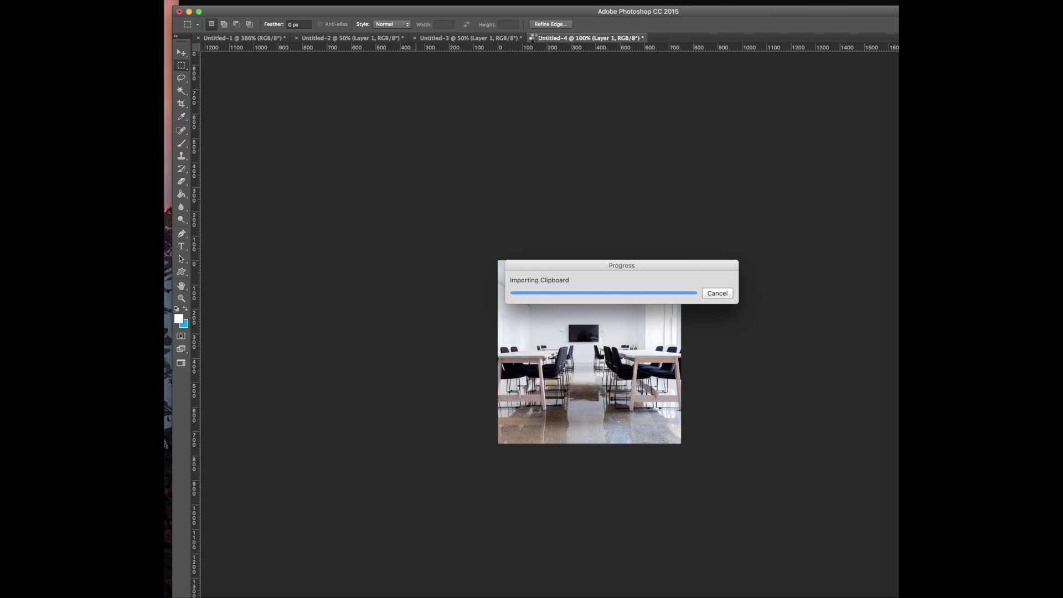
Close the extra untitled Photoshop documents without saving, keeping Untitled-2 open
click(533, 38)
key(Escape)
click(414, 38)
click(581, 166)
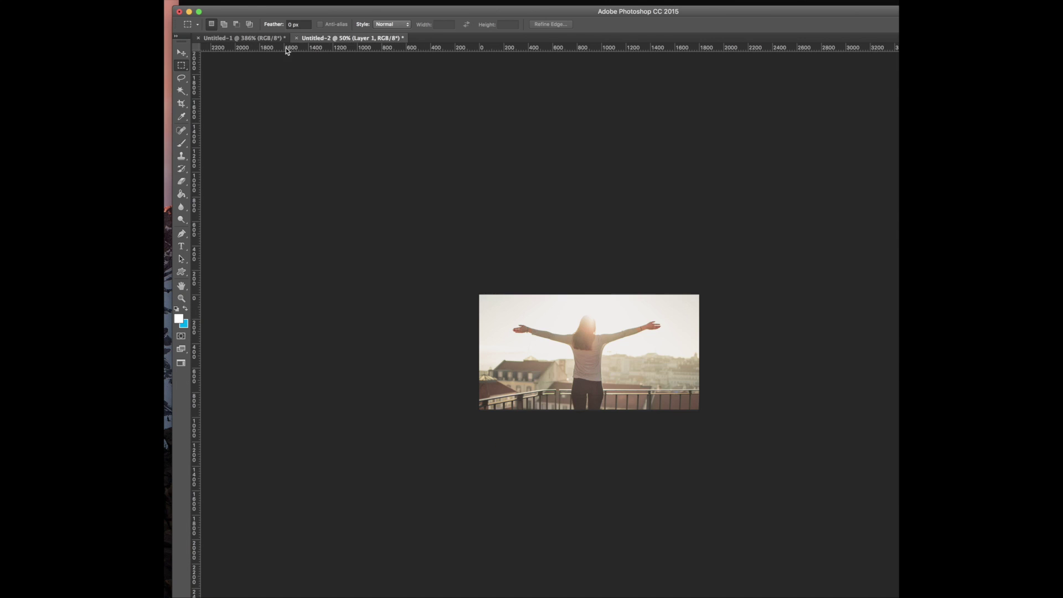
click(296, 38)
click(653, 165)
Paste the stacked-stones photo as a layer and crop the canvas to it
key(super+alt+z)
key(v)
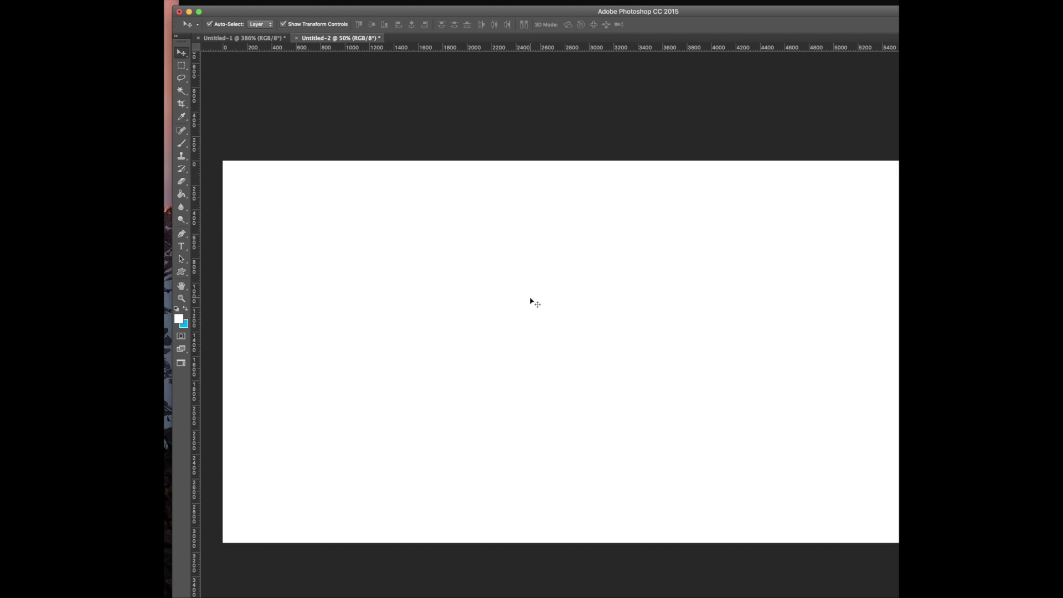
key(super+v)
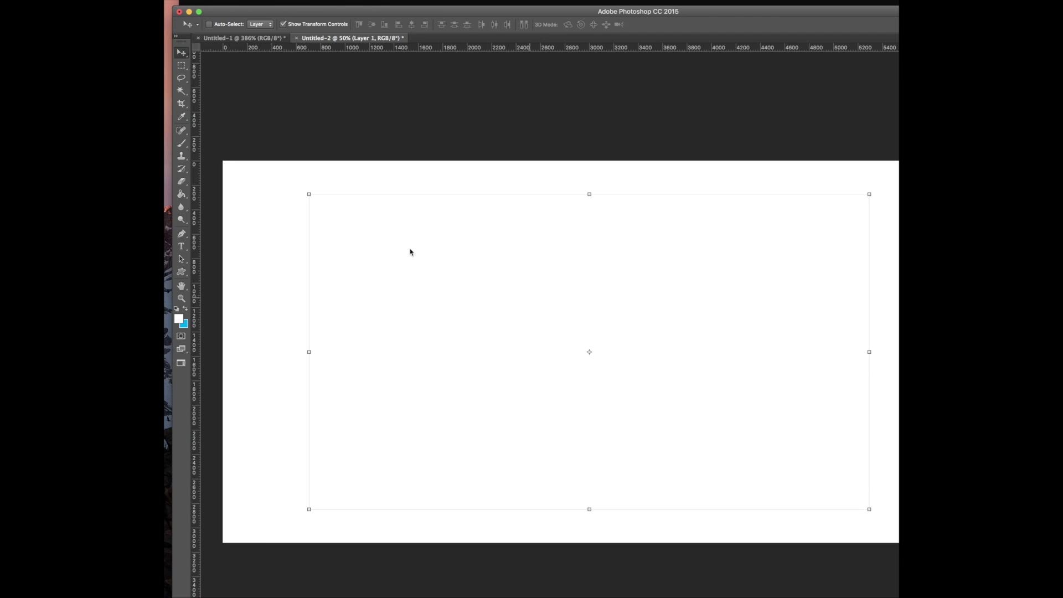
click(180, 65)
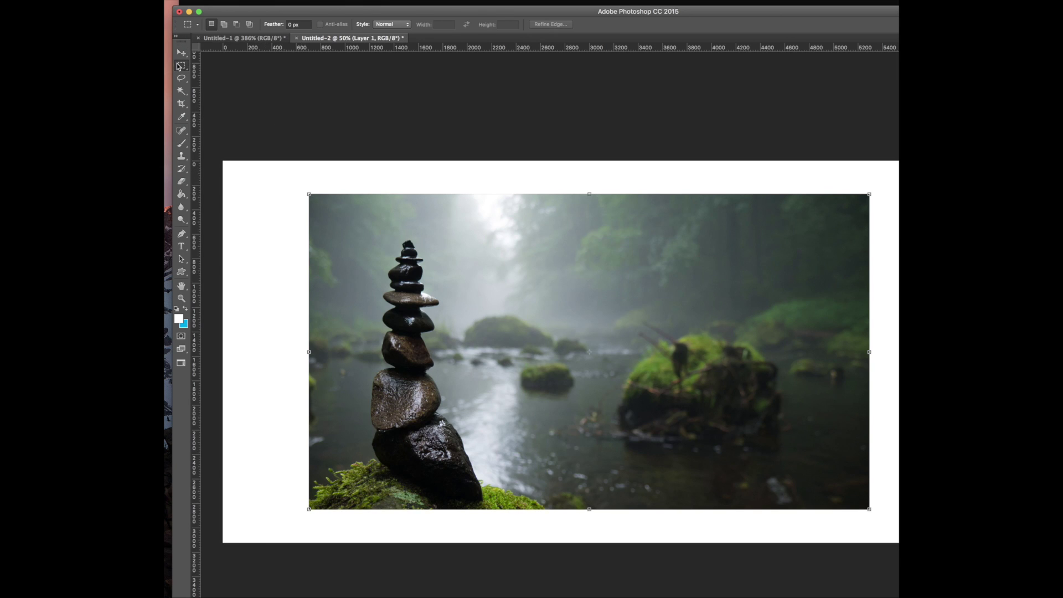
drag(311, 198, 866, 507)
click(101, 1)
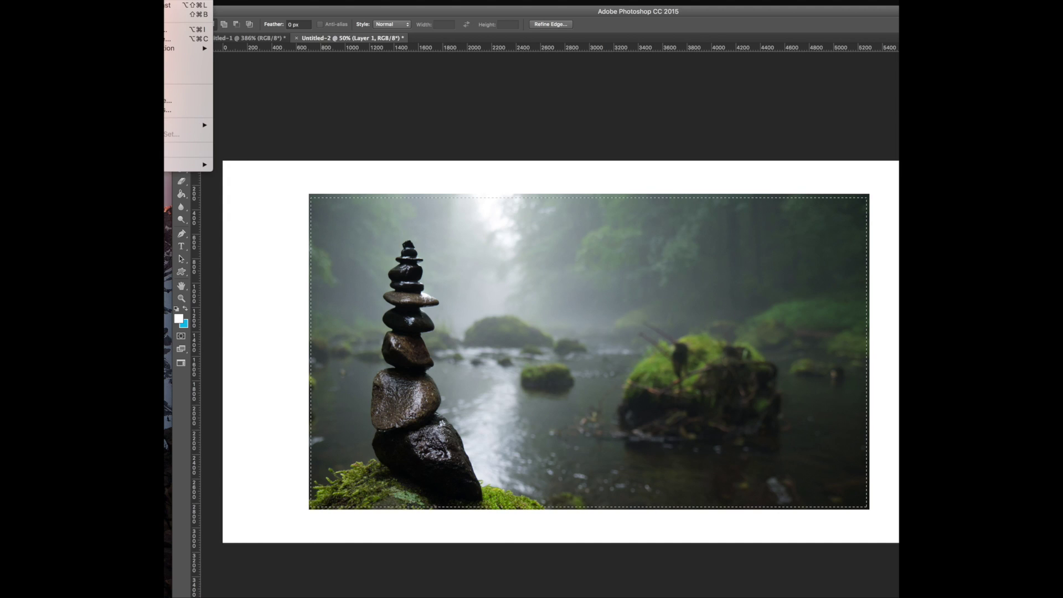
click(183, 58)
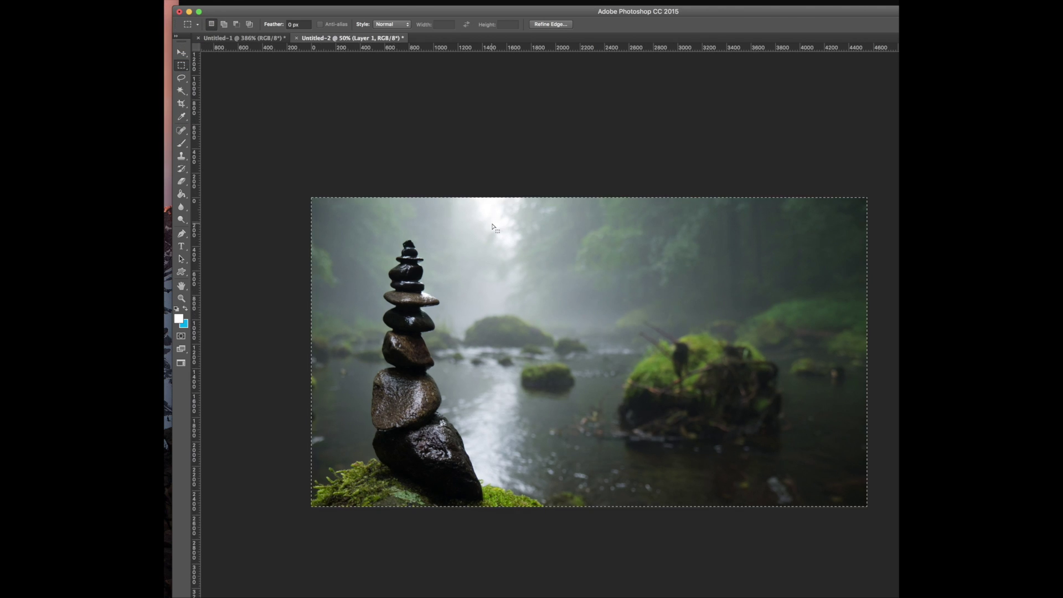
Resize the image to 1800 px wide
key(super+alt+i)
text(1800)
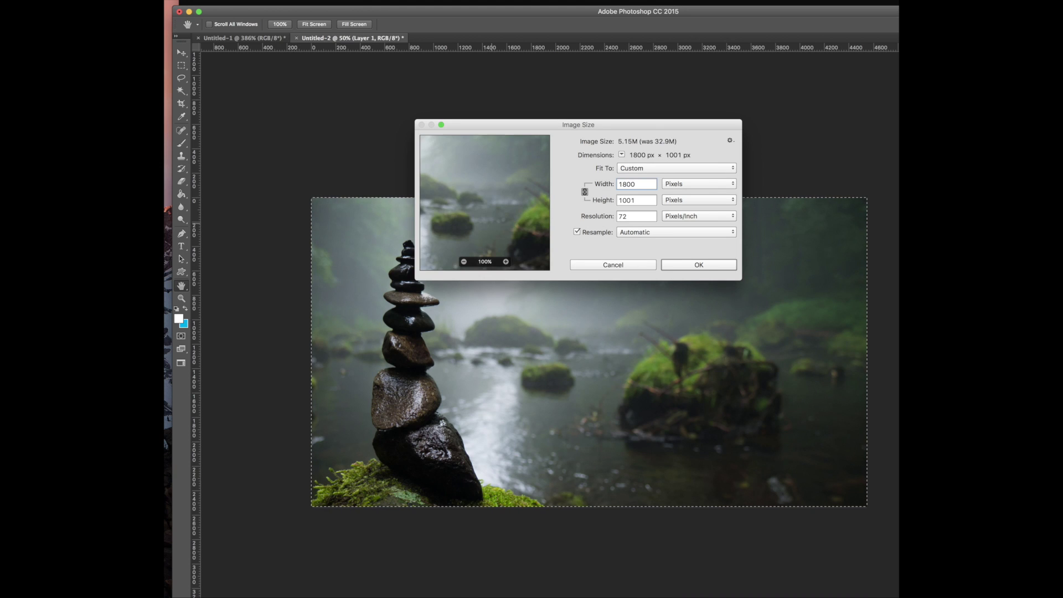
key(Return)
key(m)
key(super+d)
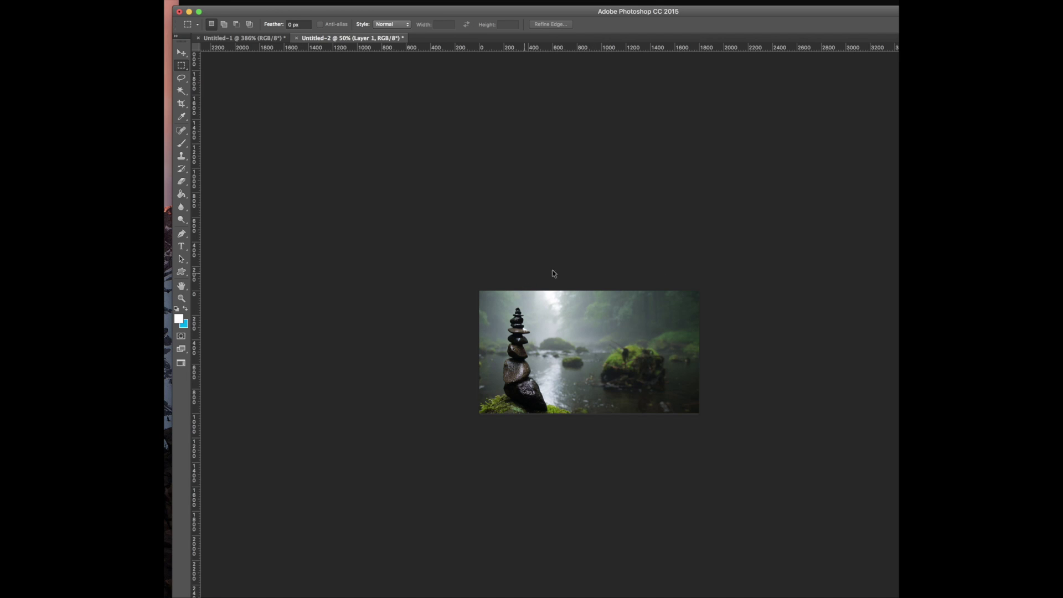
key(super+alt+shift+s)
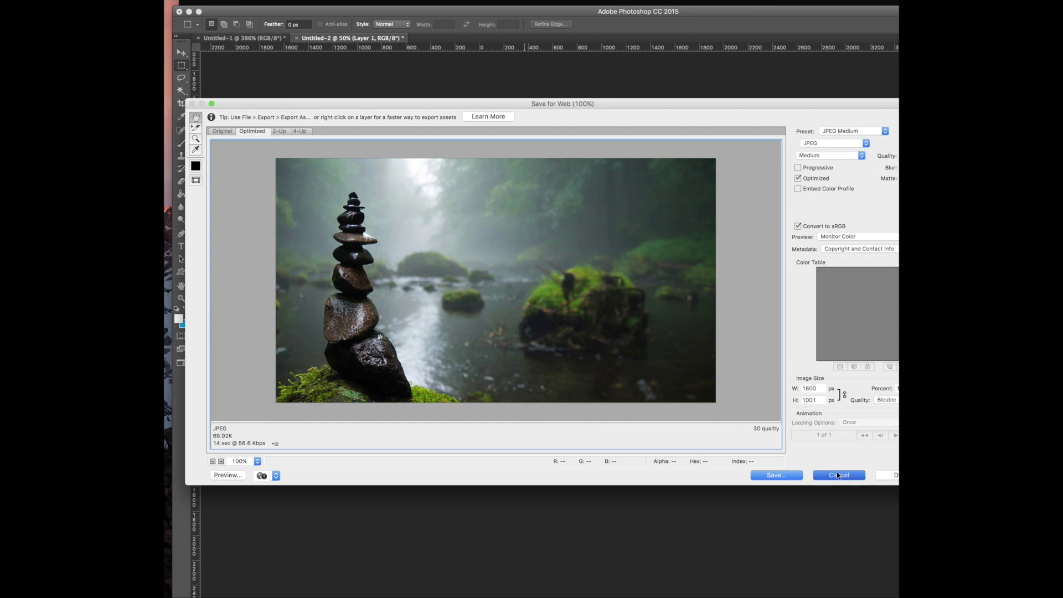
click(838, 475)
Flip the photo horizontally and save it for web as a JPEG in Downloads
click(111, 1)
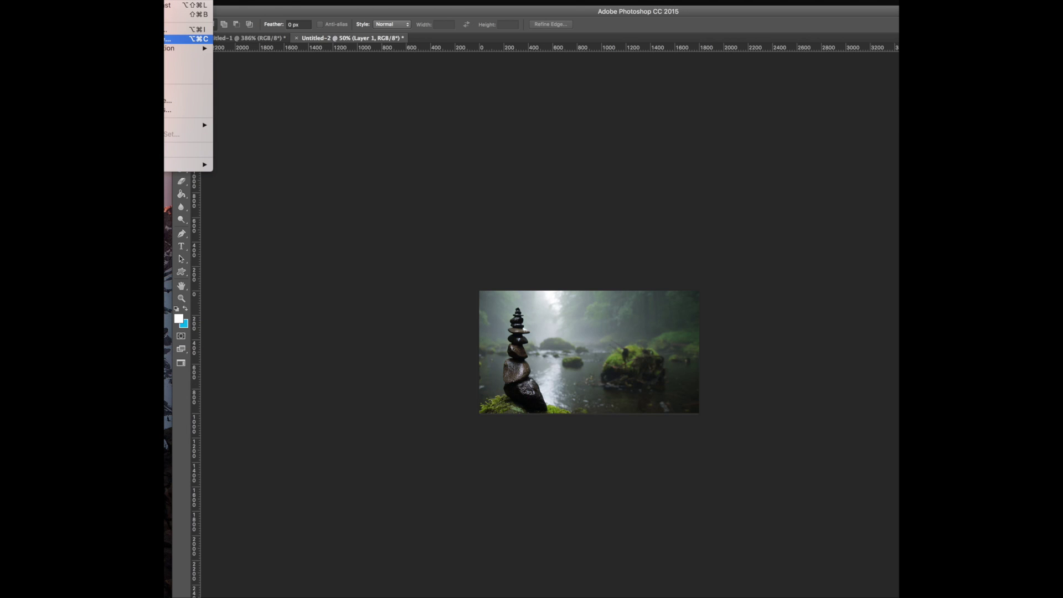
mouse_move(90, 1)
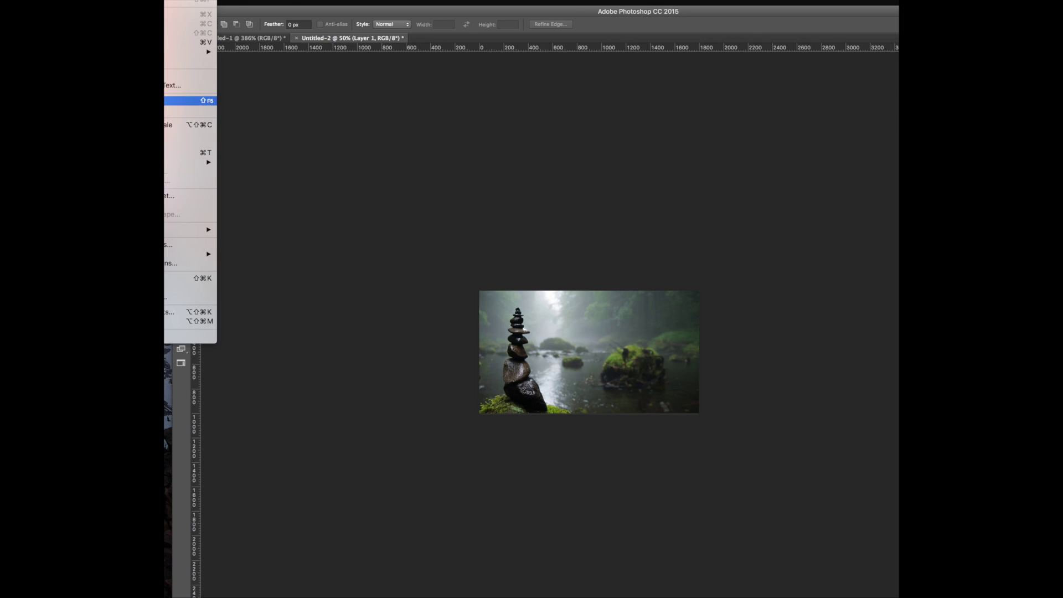
mouse_move(188, 162)
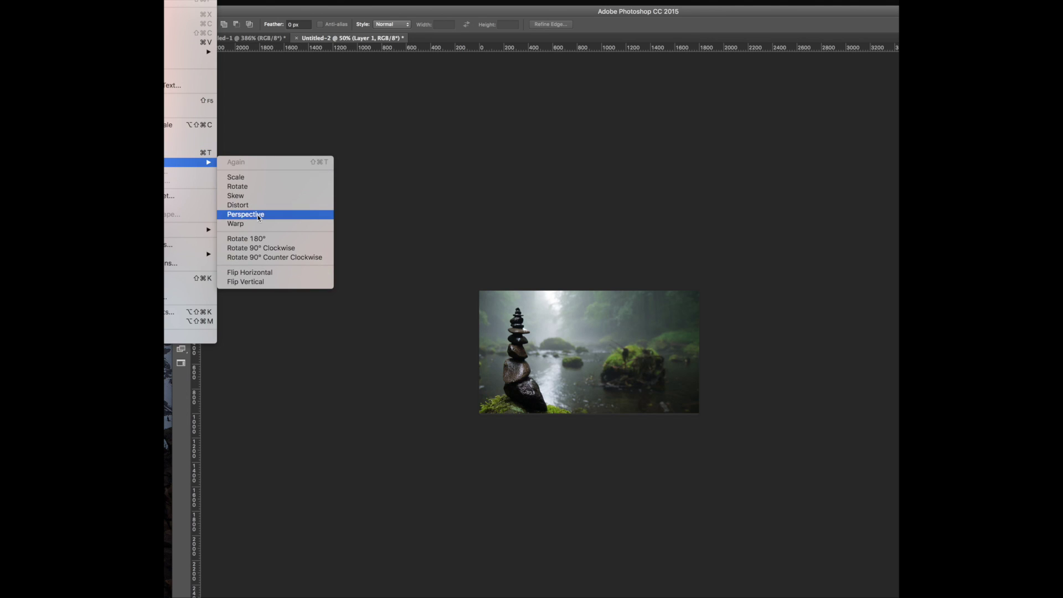
click(246, 272)
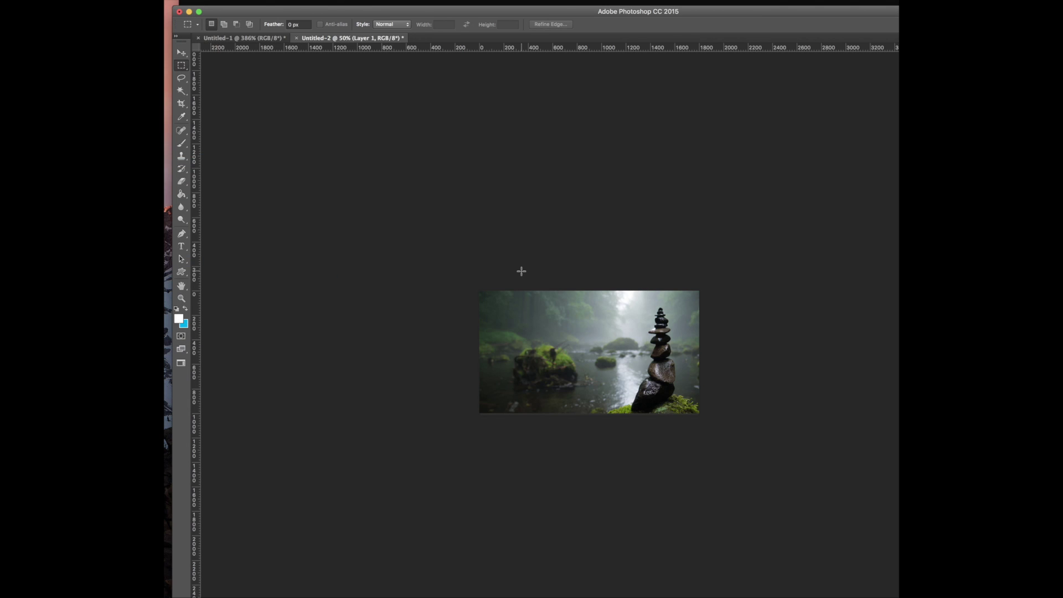
key(alt+shift+super+s)
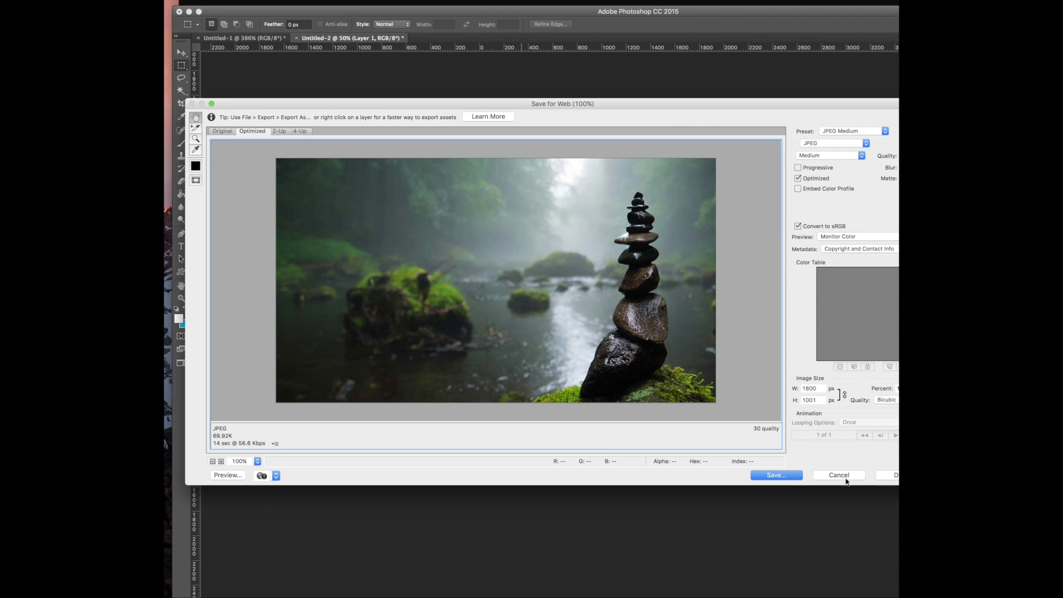
click(764, 474)
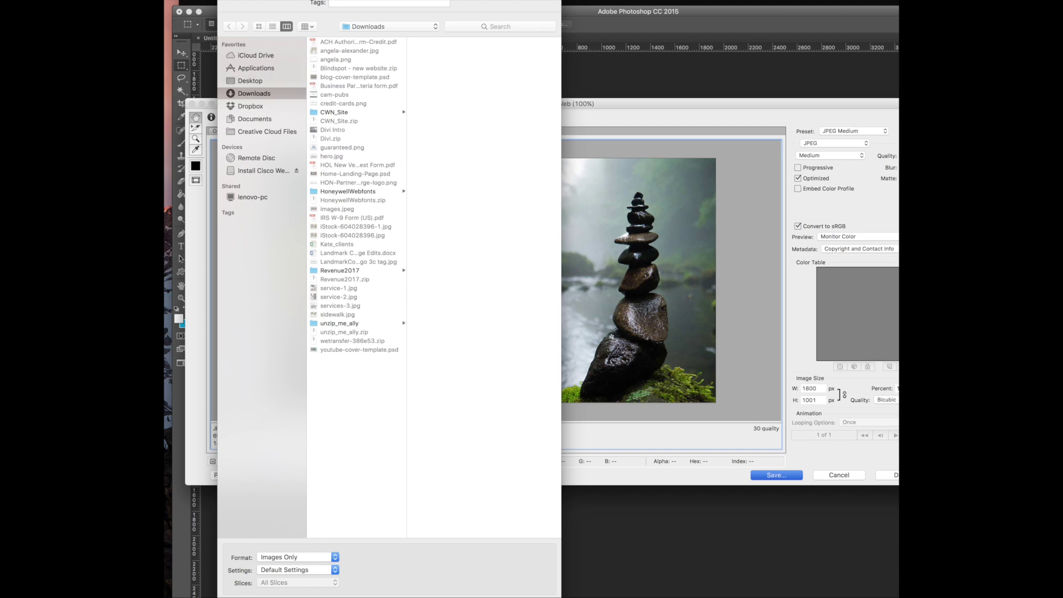
key(Return)
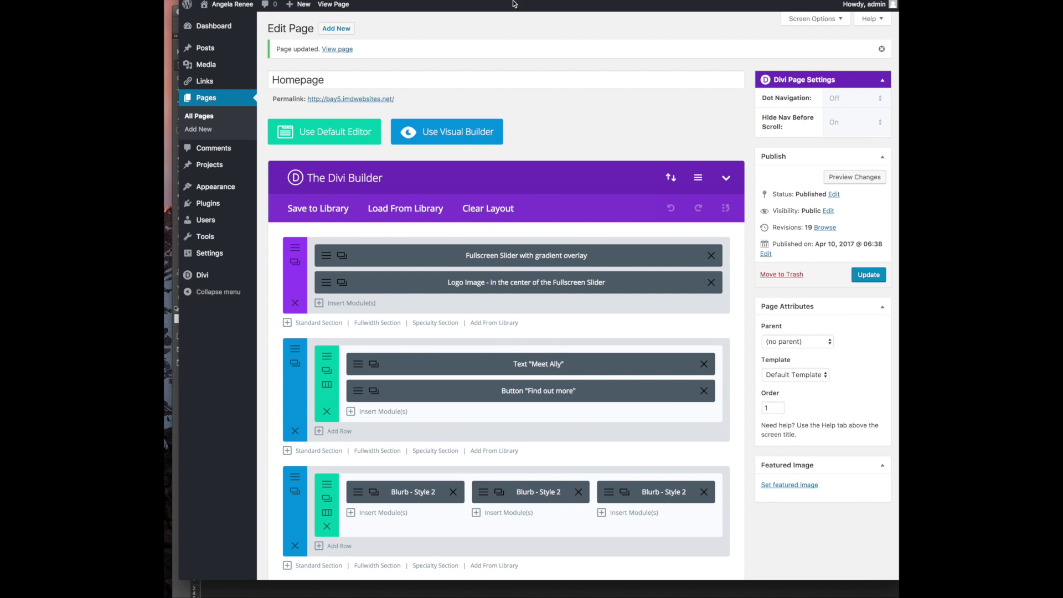
click(341, 255)
click(767, 66)
scroll(390, 415, down, 3)
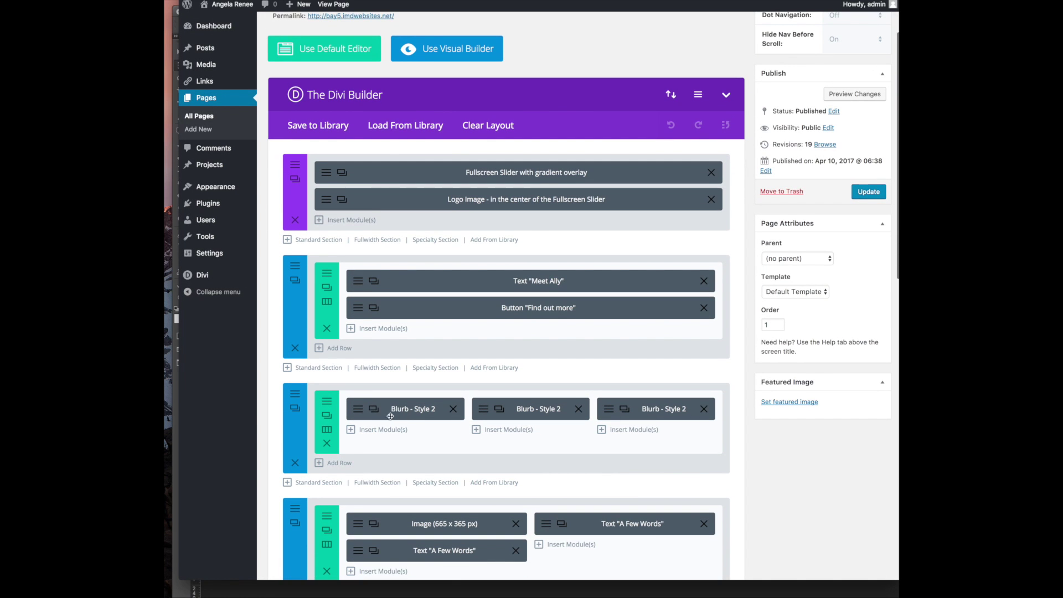
click(374, 409)
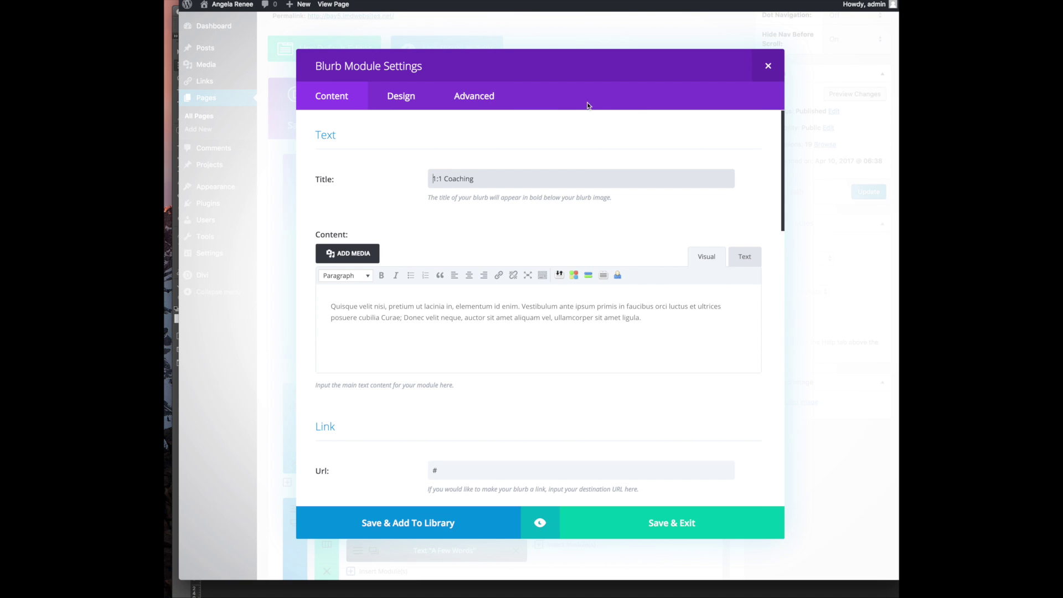
click(471, 104)
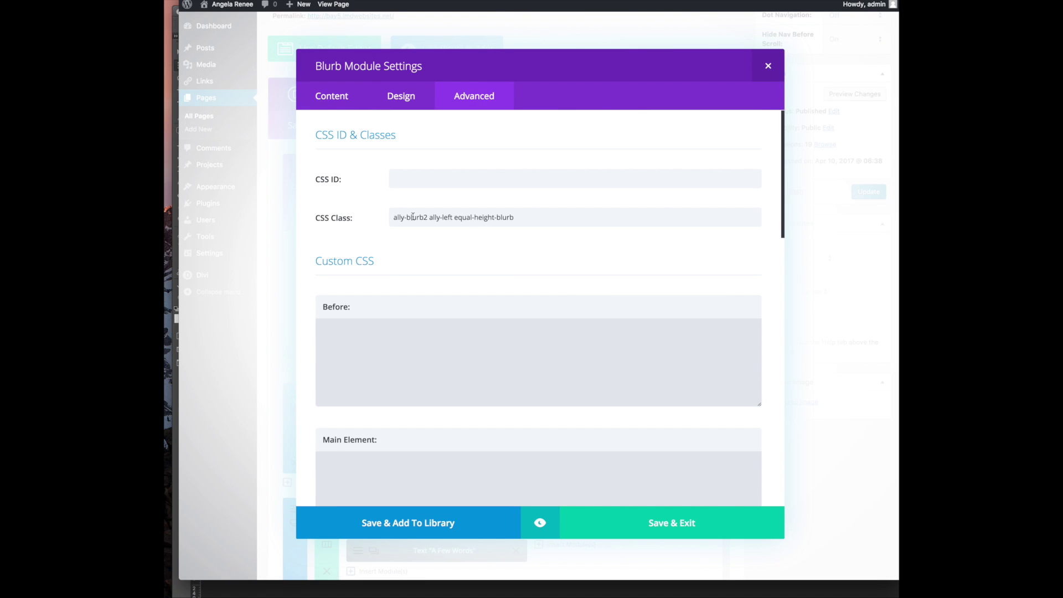
scroll(427, 225, down, 10)
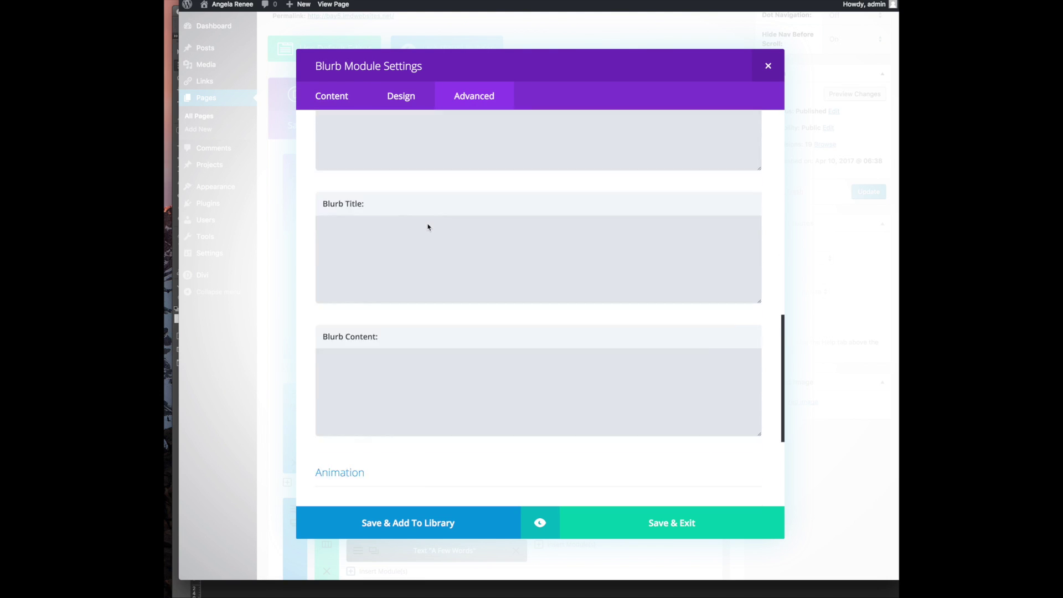
scroll(426, 225, up, 10)
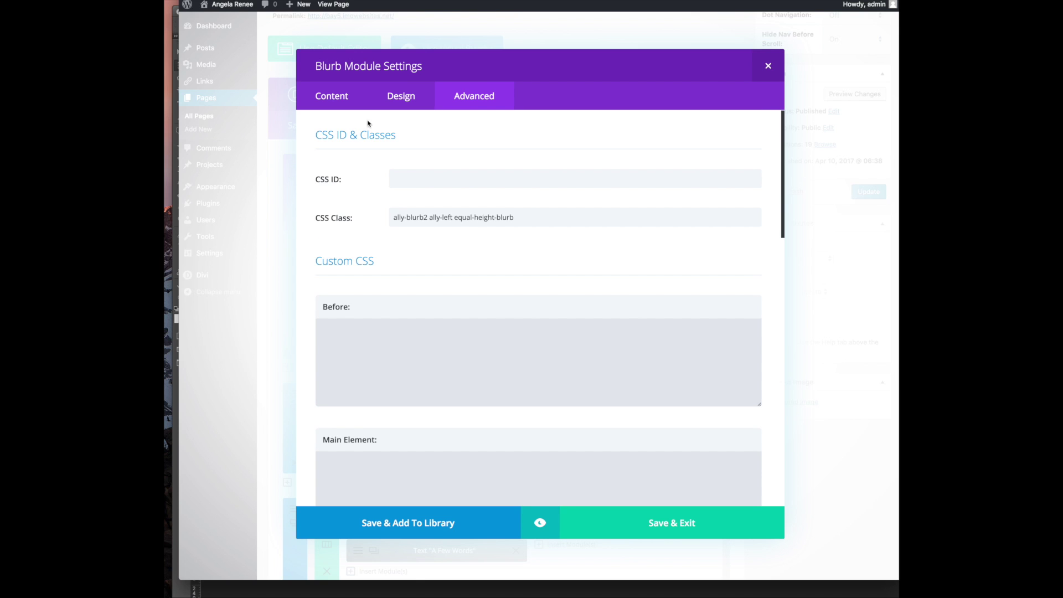
click(767, 66)
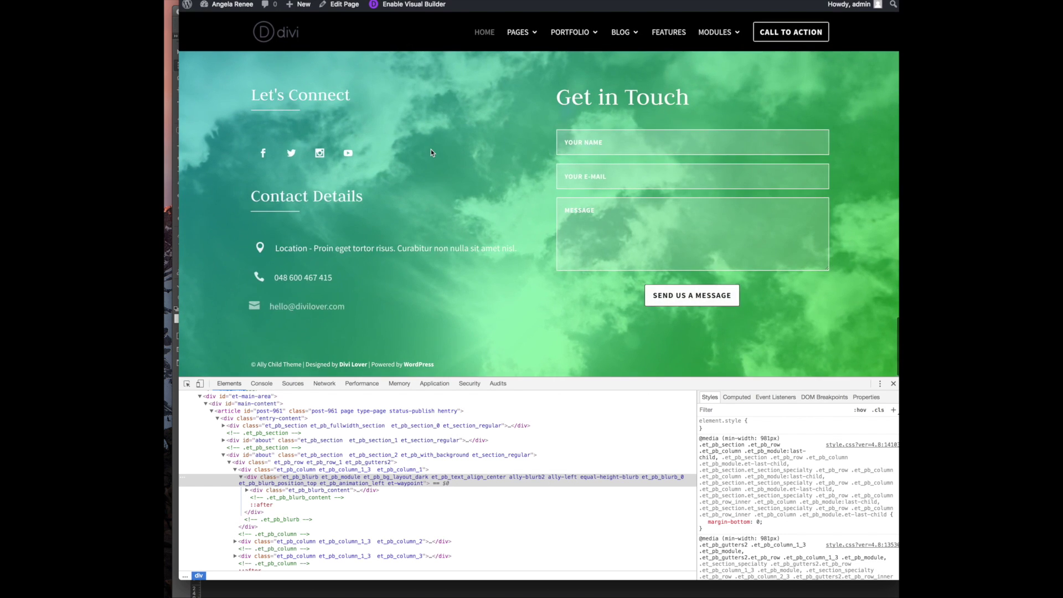
scroll(431, 149, up, 15)
scroll(430, 153, up, 20)
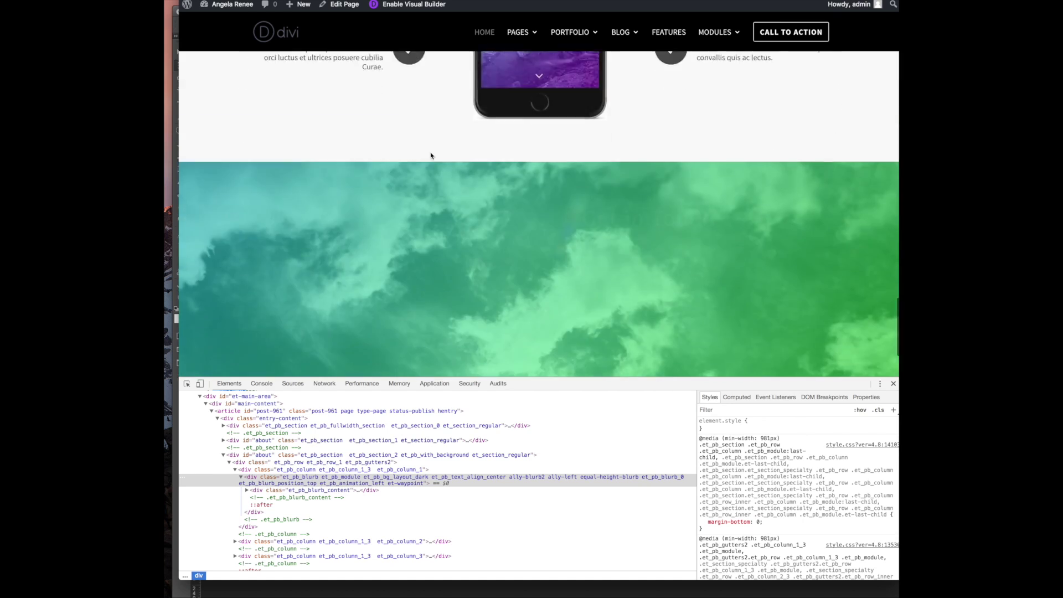
scroll(430, 157, up, 1)
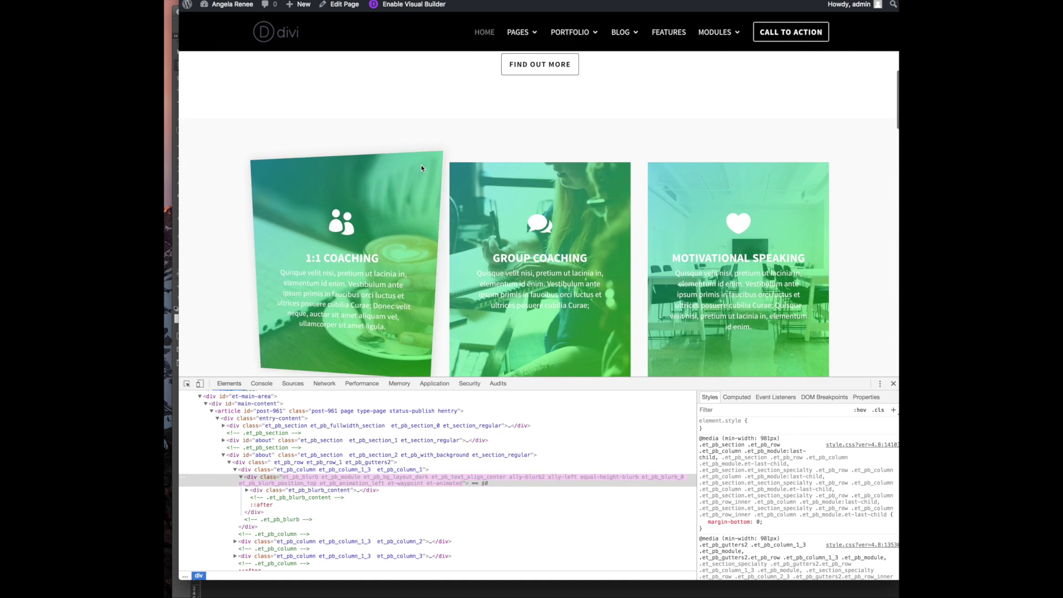
right_click(421, 164)
click(416, 272)
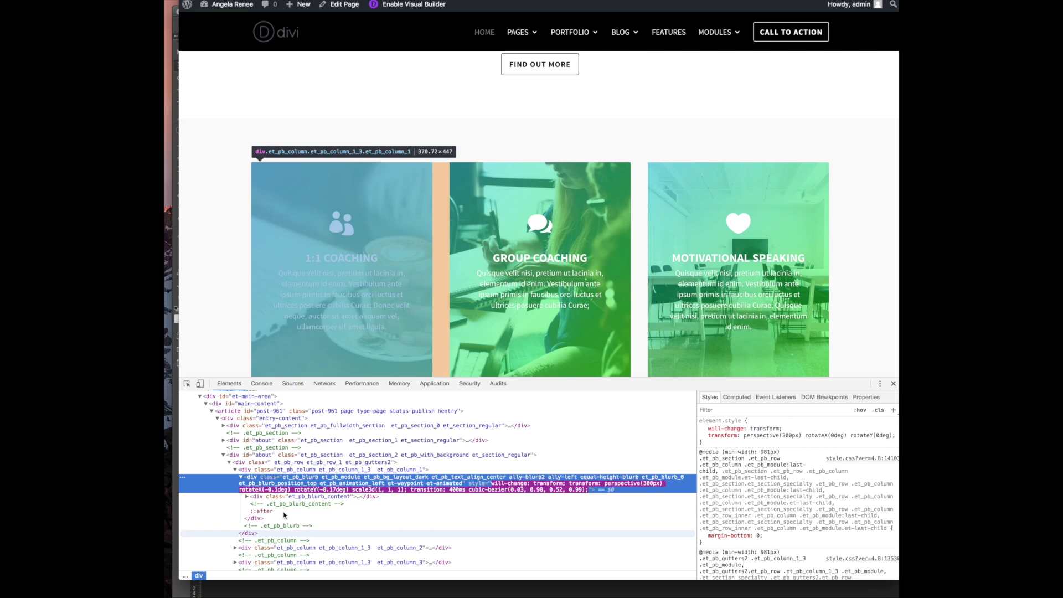
click(283, 470)
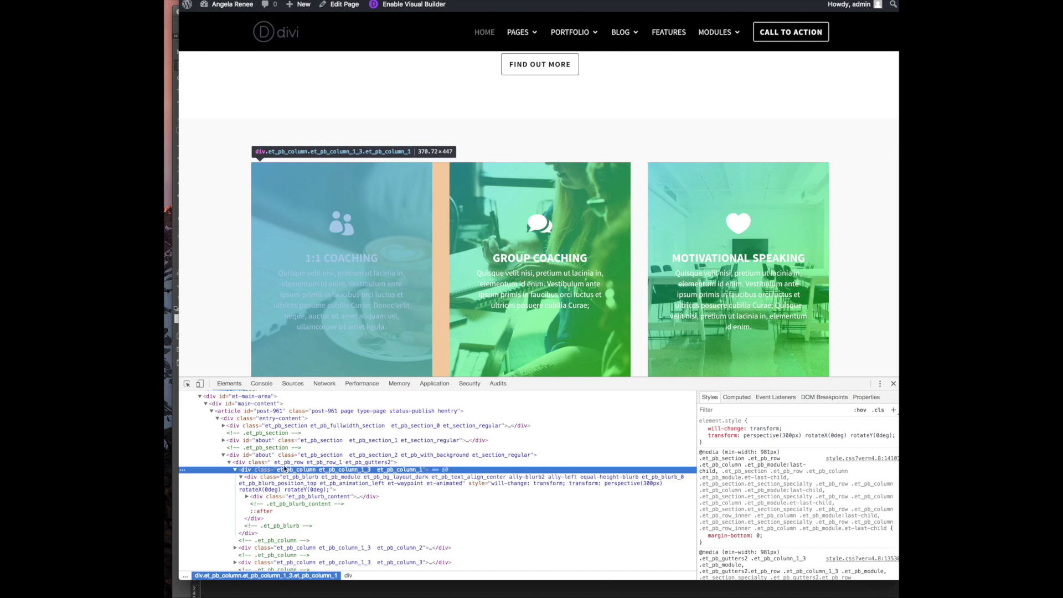
click(283, 448)
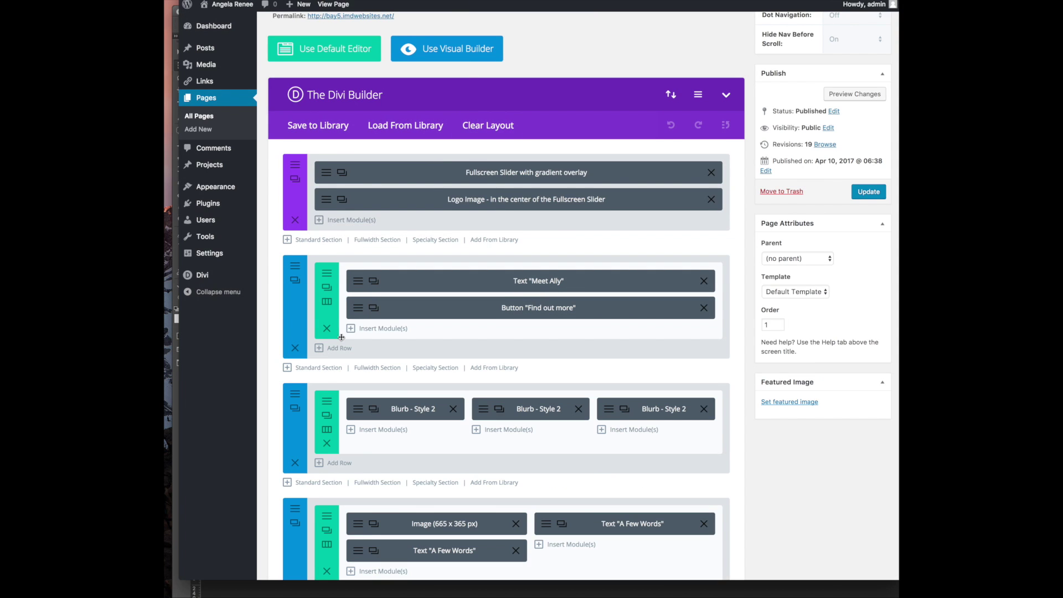
scroll(342, 337, down, 6)
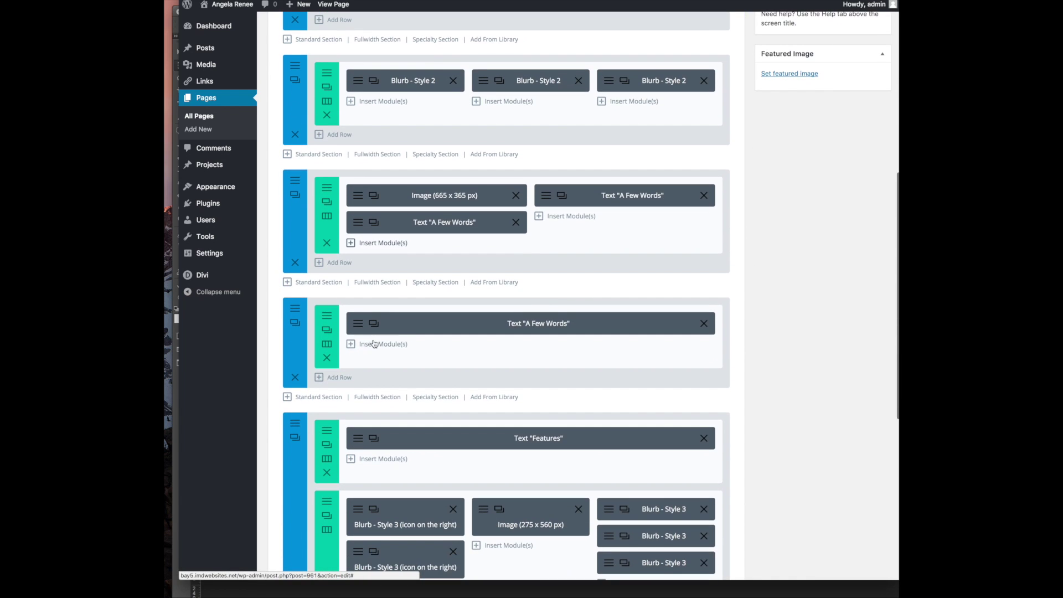
Open the row's settings and switch its background type to image
click(356, 326)
click(768, 66)
click(327, 316)
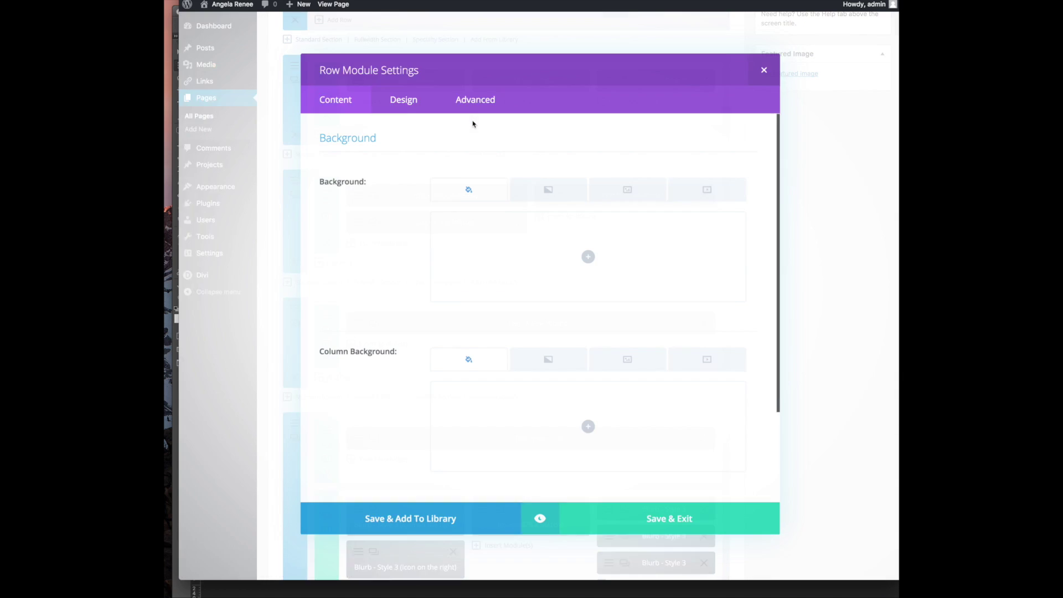
click(587, 256)
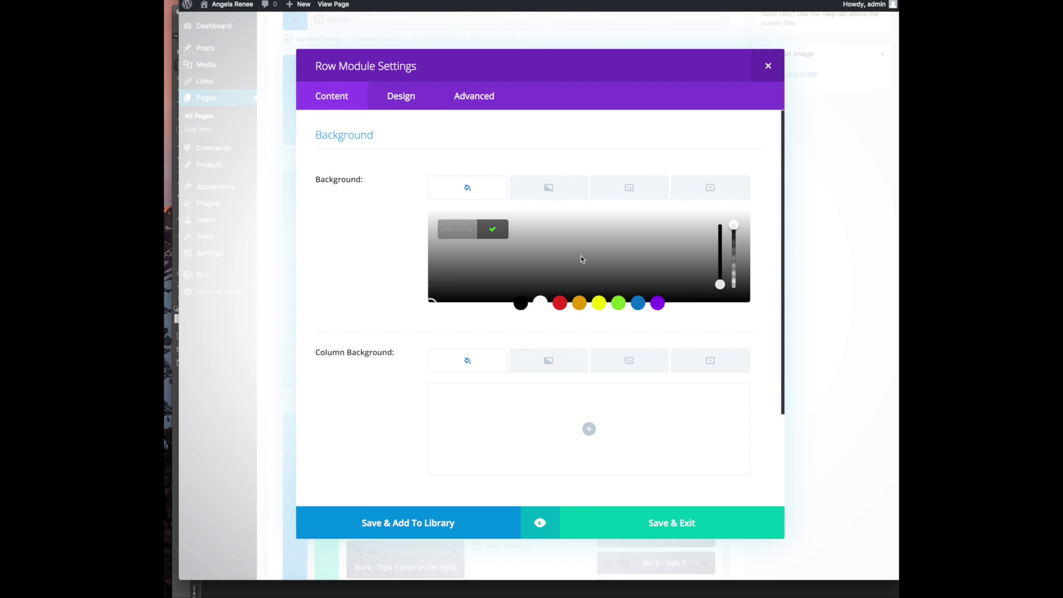
click(527, 144)
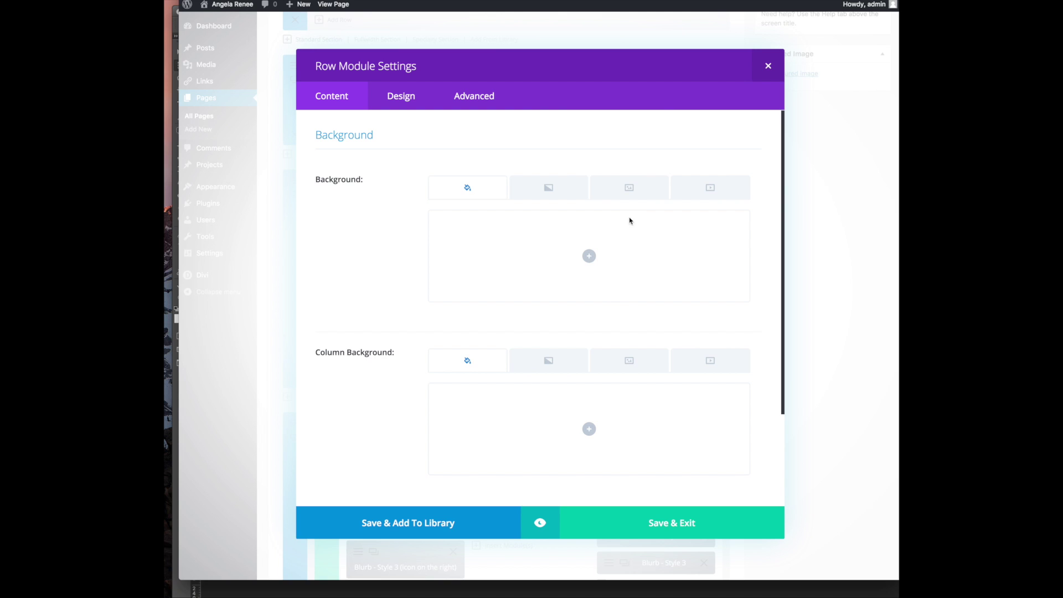
click(630, 188)
Upload bg.jpg from Downloads and set it as the row background
click(588, 255)
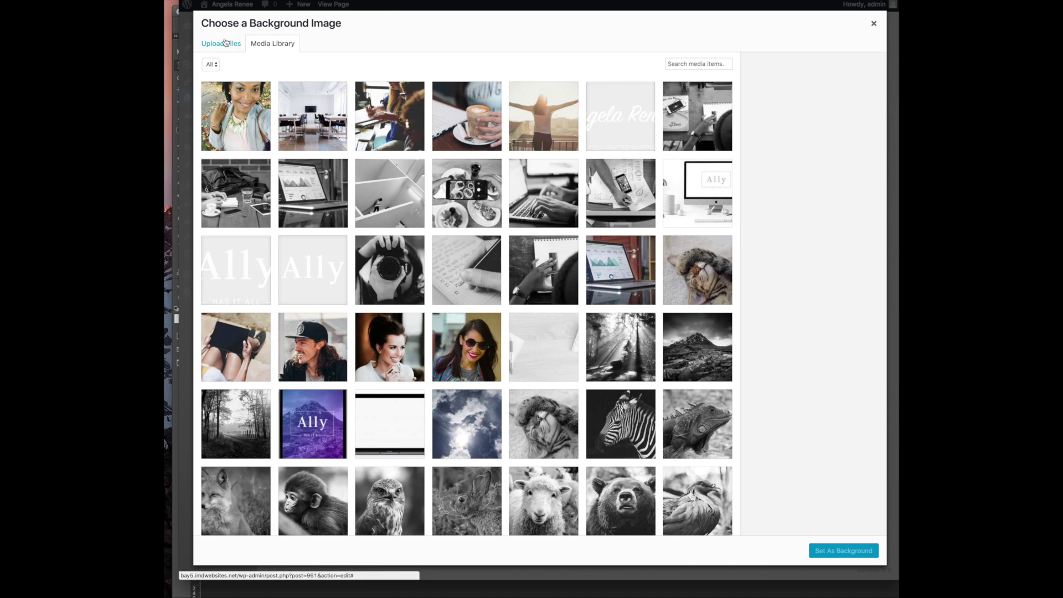
click(221, 43)
click(542, 255)
click(523, 249)
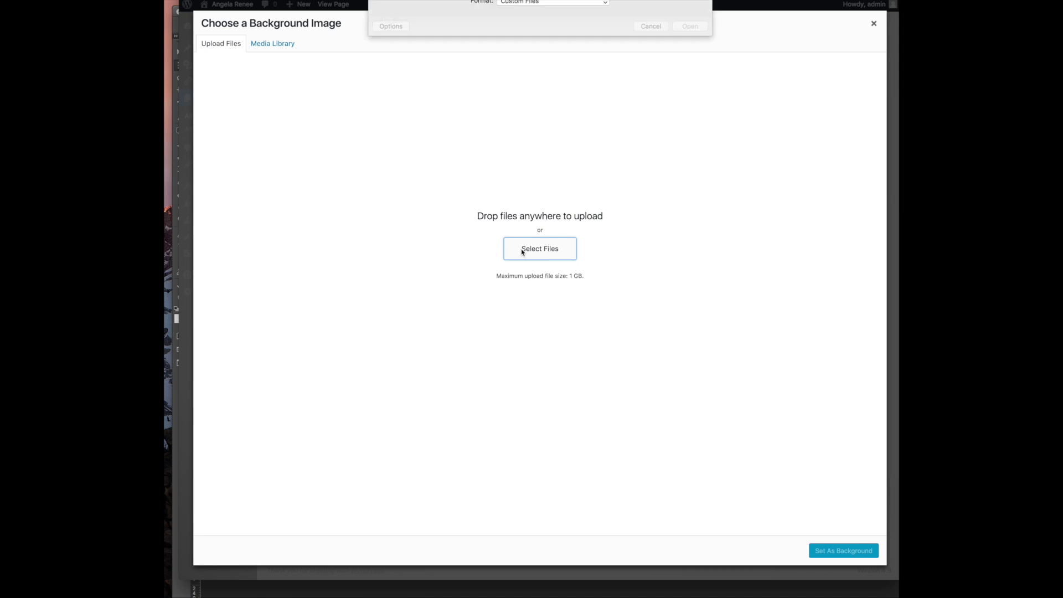
scroll(540, 69, down, 2)
scroll(538, 72, down, 10)
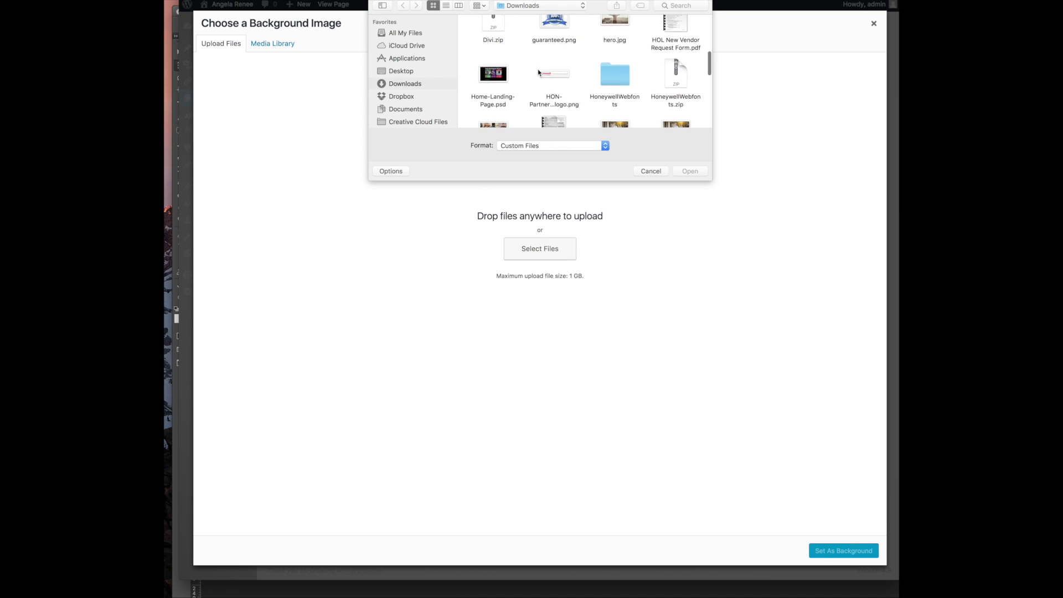
scroll(532, 78, up, 15)
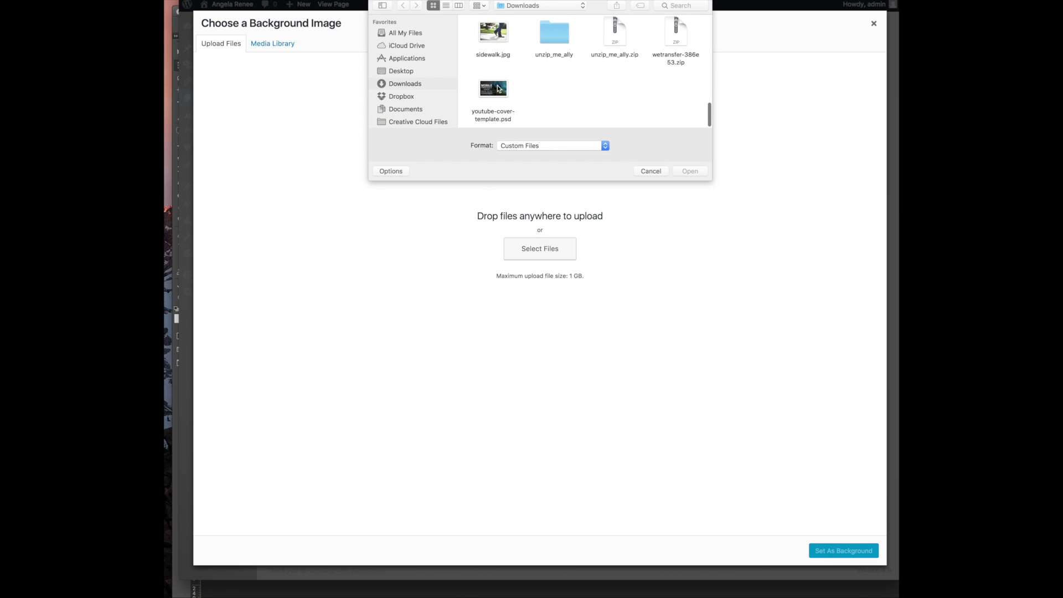
double_click(670, 36)
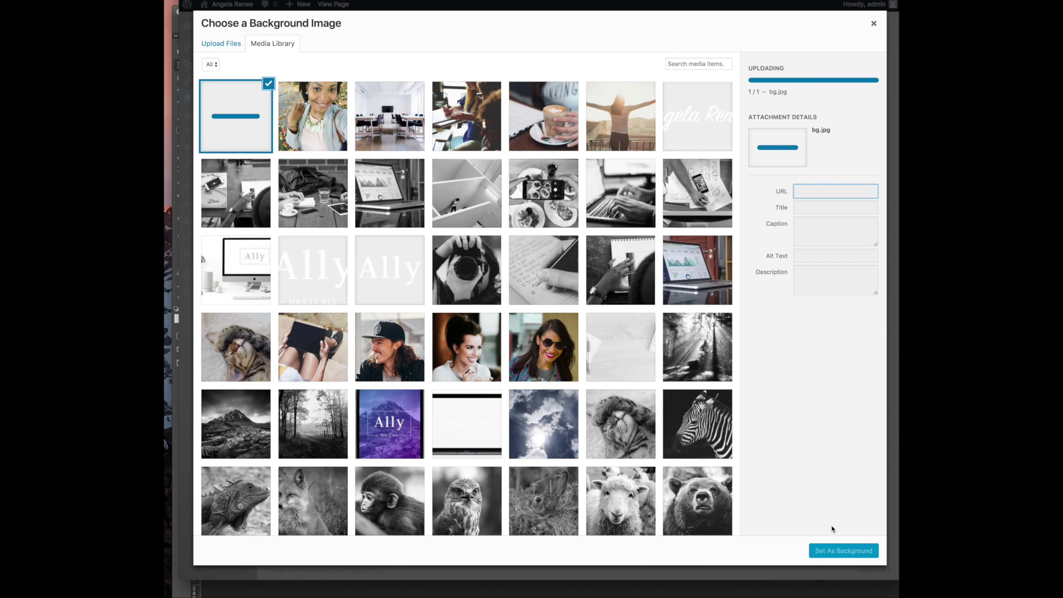
click(835, 552)
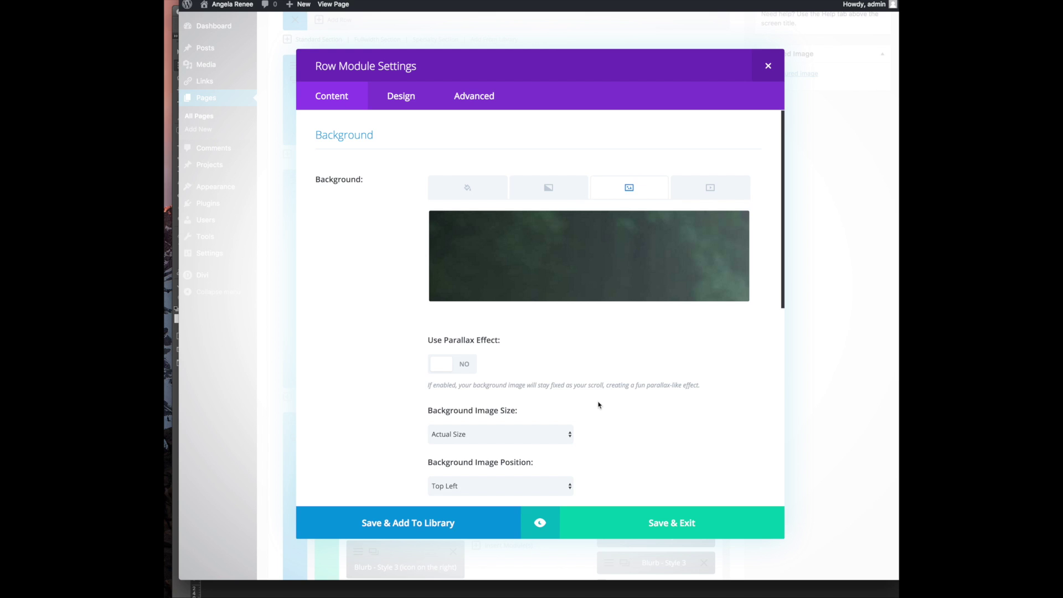
Set the background image size to Cover and save the row settings
click(509, 435)
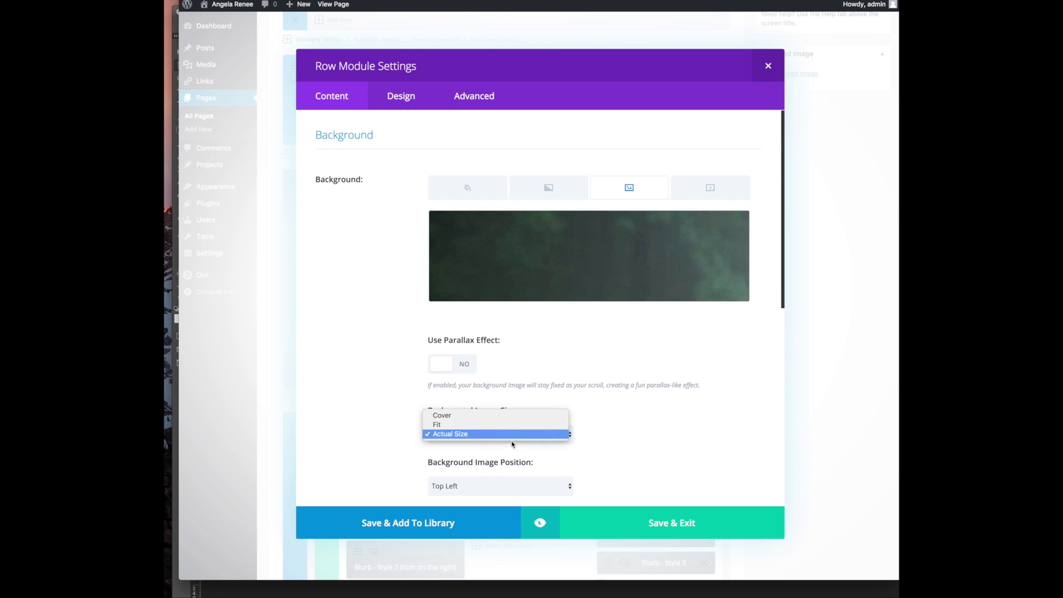
click(526, 416)
scroll(570, 387, down, 5)
scroll(569, 393, down, 4)
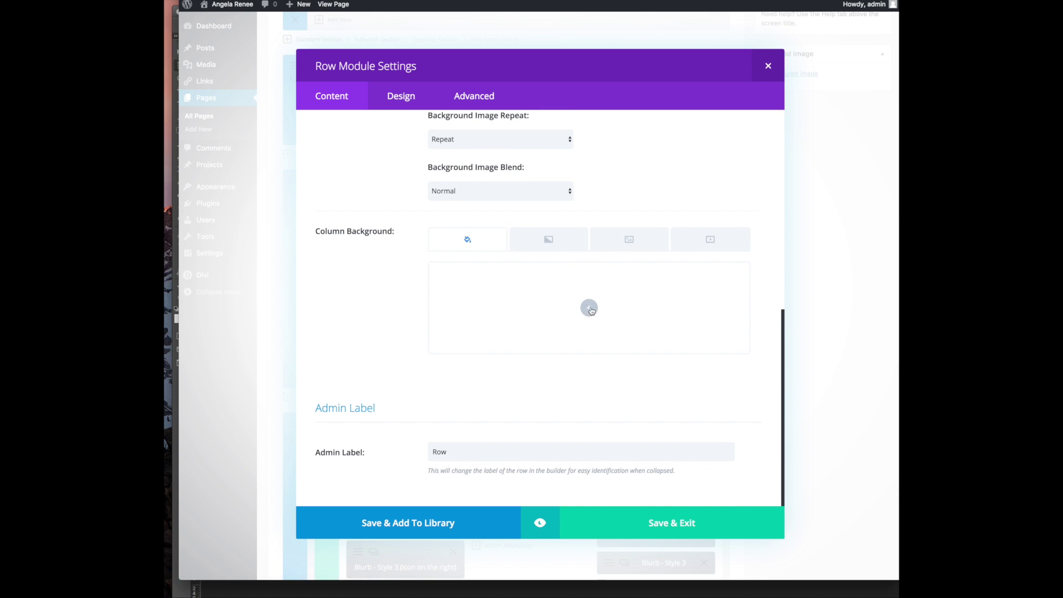
click(642, 527)
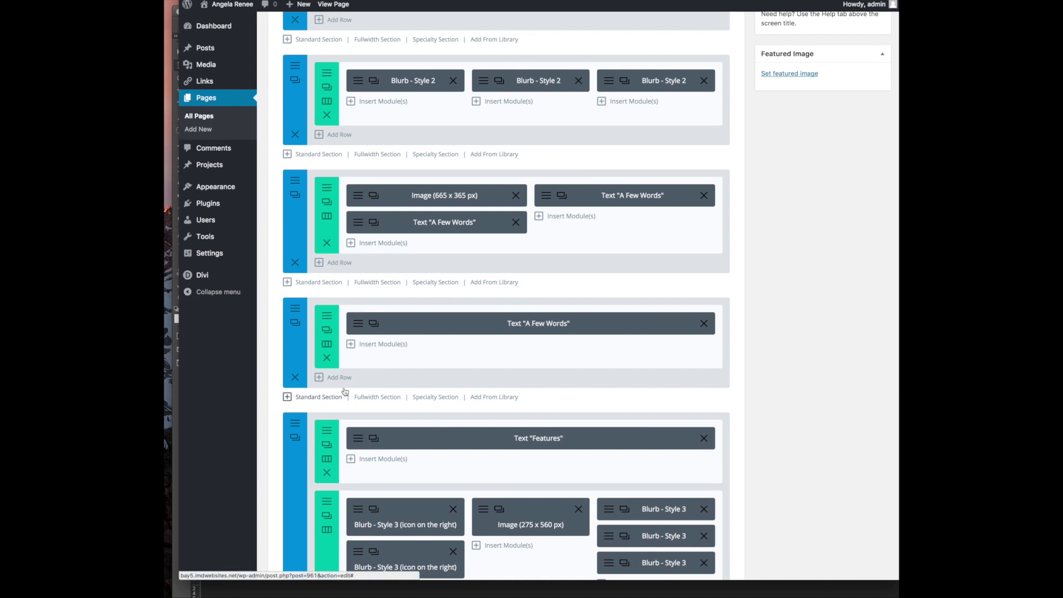
Update the homepage, reload the live page, and check the Personal Feedback stone background
scroll(742, 160, up, 2)
scroll(746, 181, up, 8)
click(868, 275)
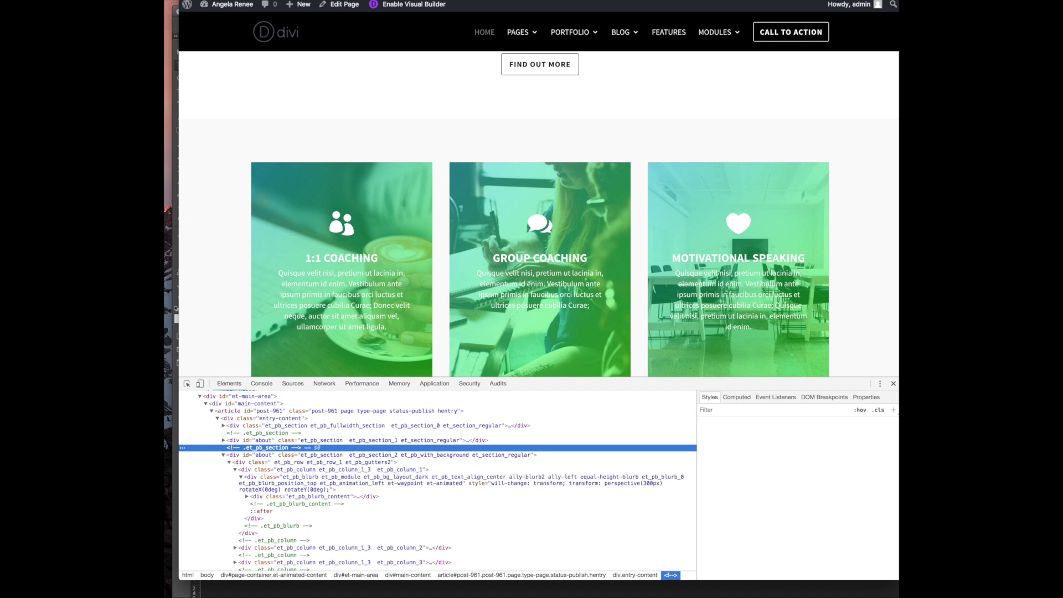
click(492, 165)
key(super+r)
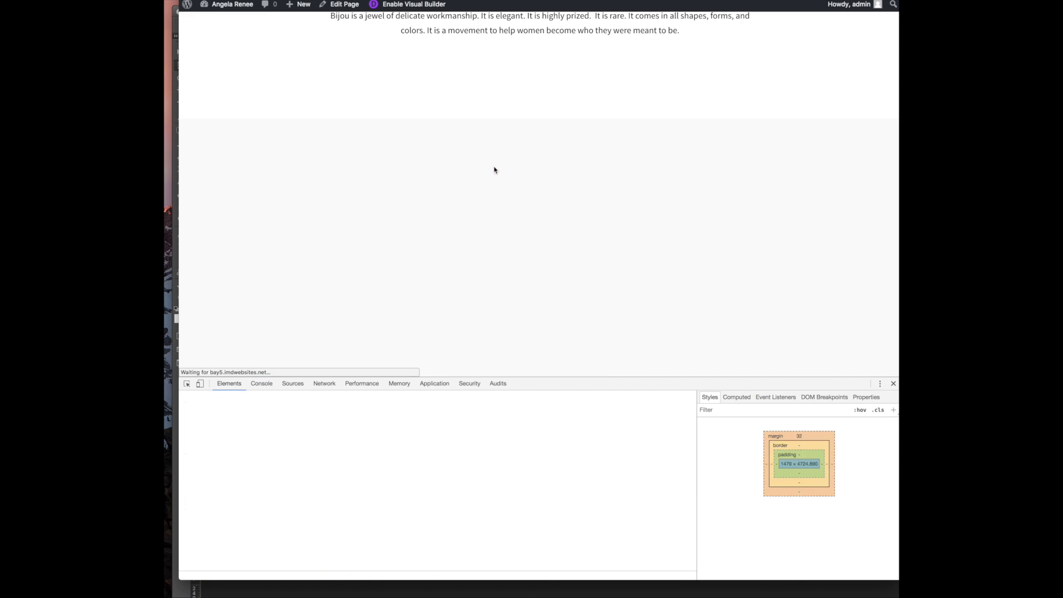
scroll(434, 208, down, 15)
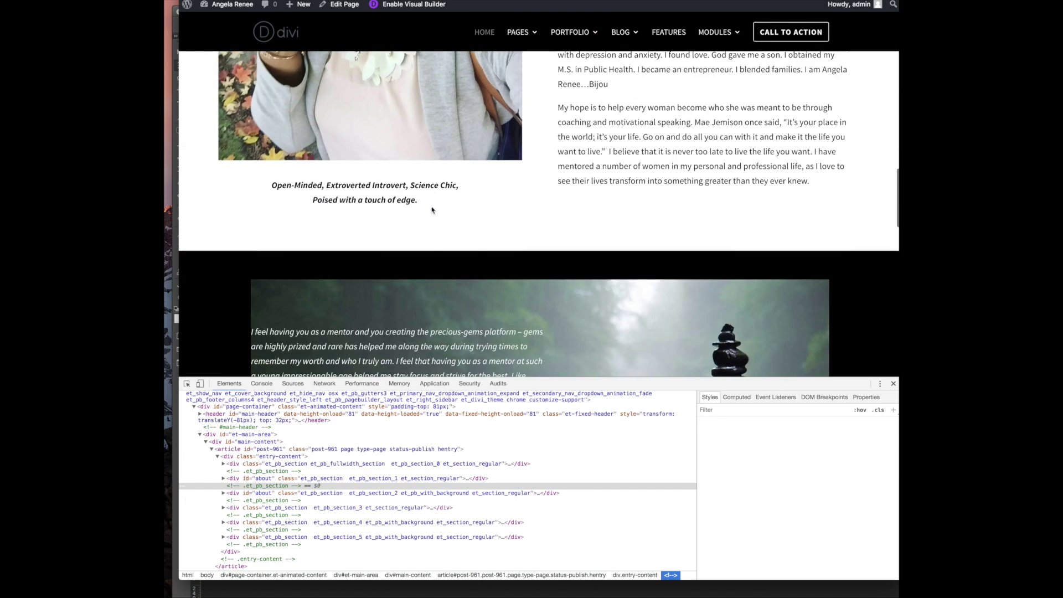
scroll(431, 208, down, 3)
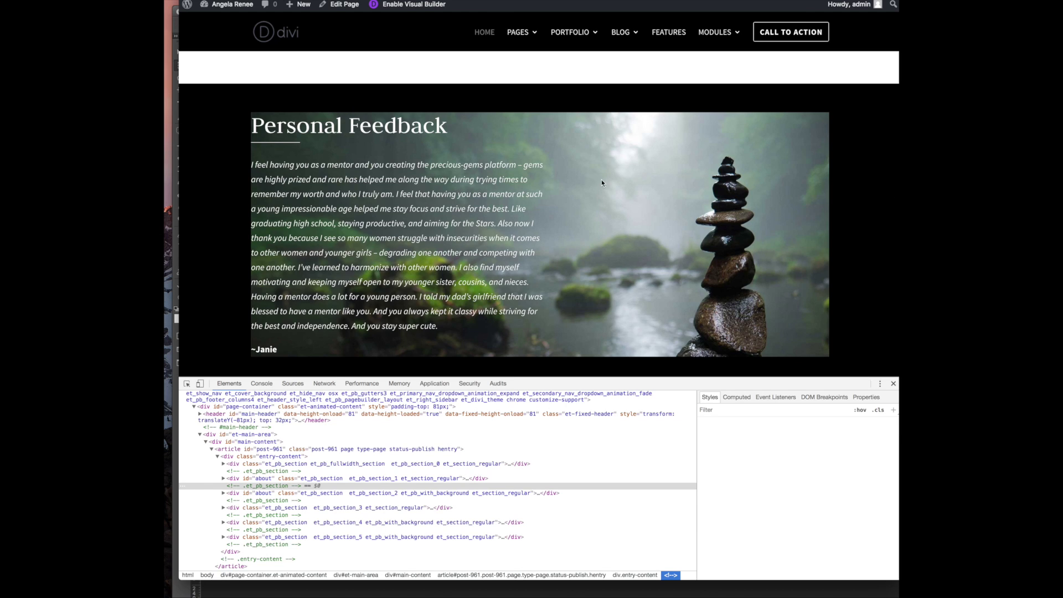
scroll(618, 246, down, 12)
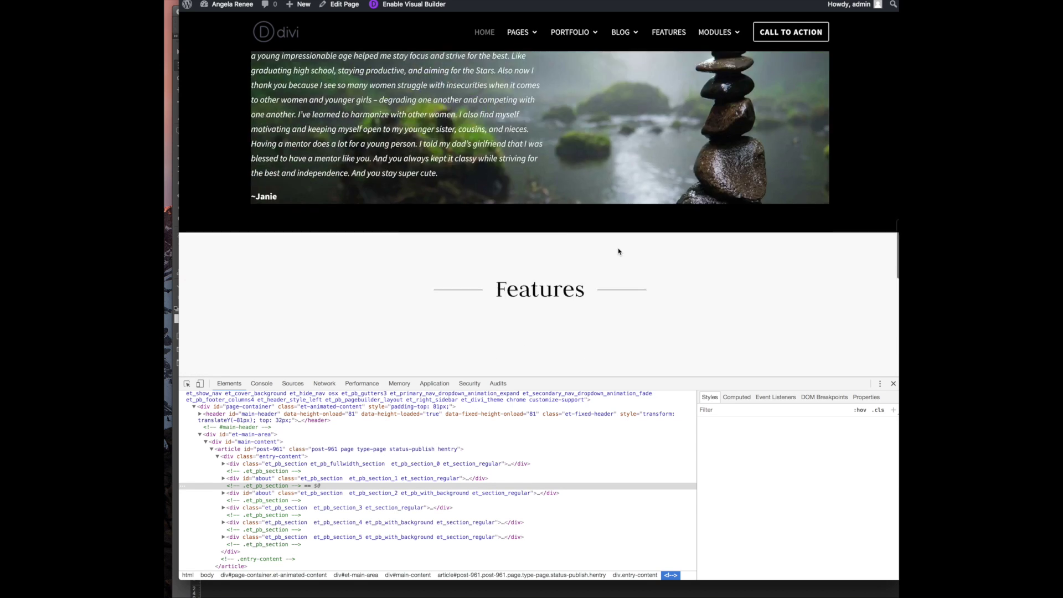
scroll(619, 250, up, 14)
scroll(448, 250, up, 1)
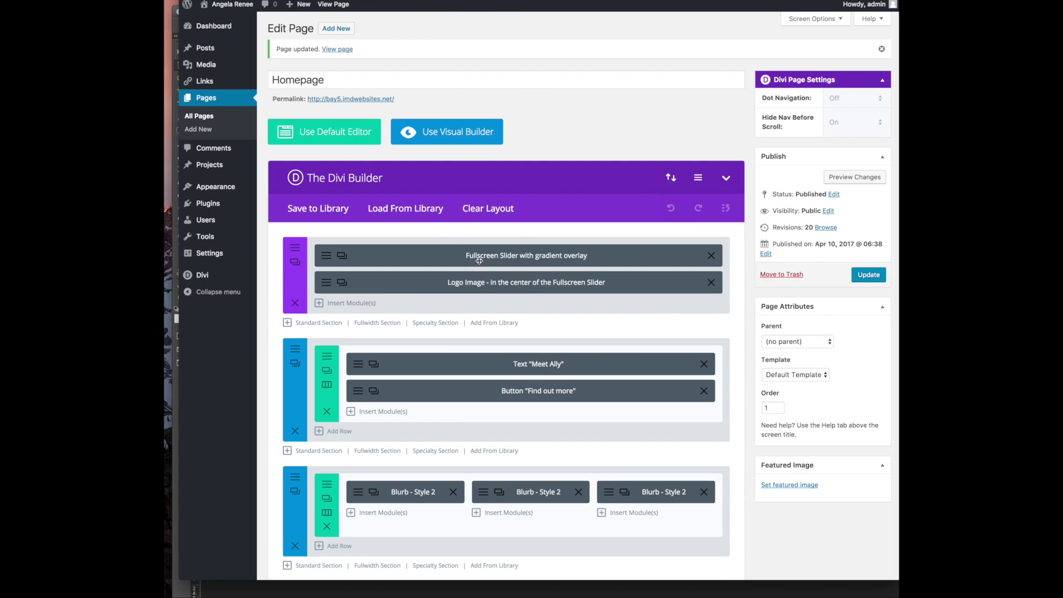
Bring the Ally documentation PDF forward and scroll to its Gradient overlays section
scroll(418, 297, down, 5)
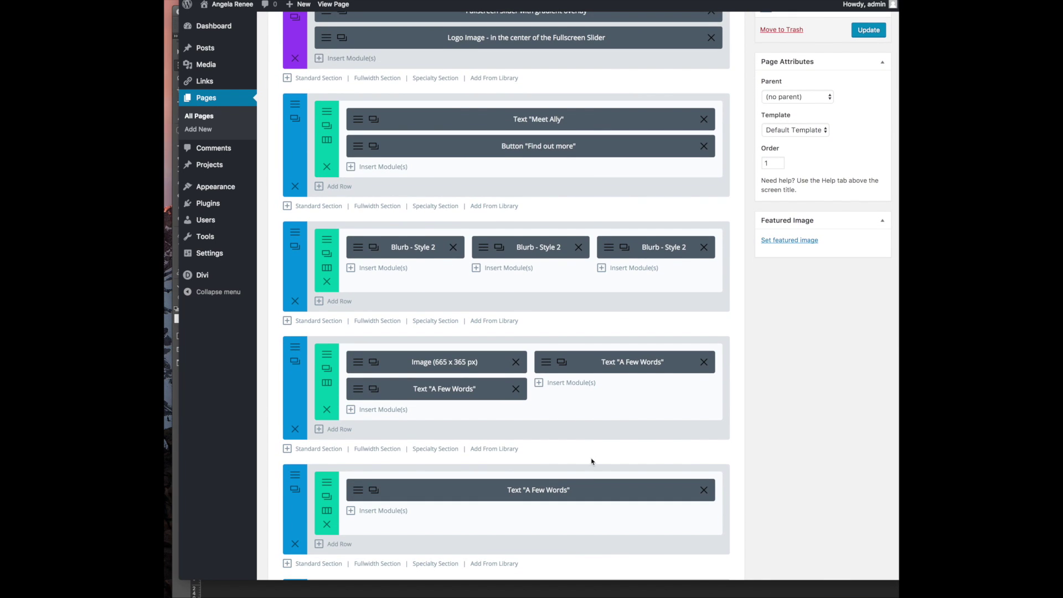
click(757, 597)
scroll(559, 384, down, 4)
scroll(559, 384, down, 15)
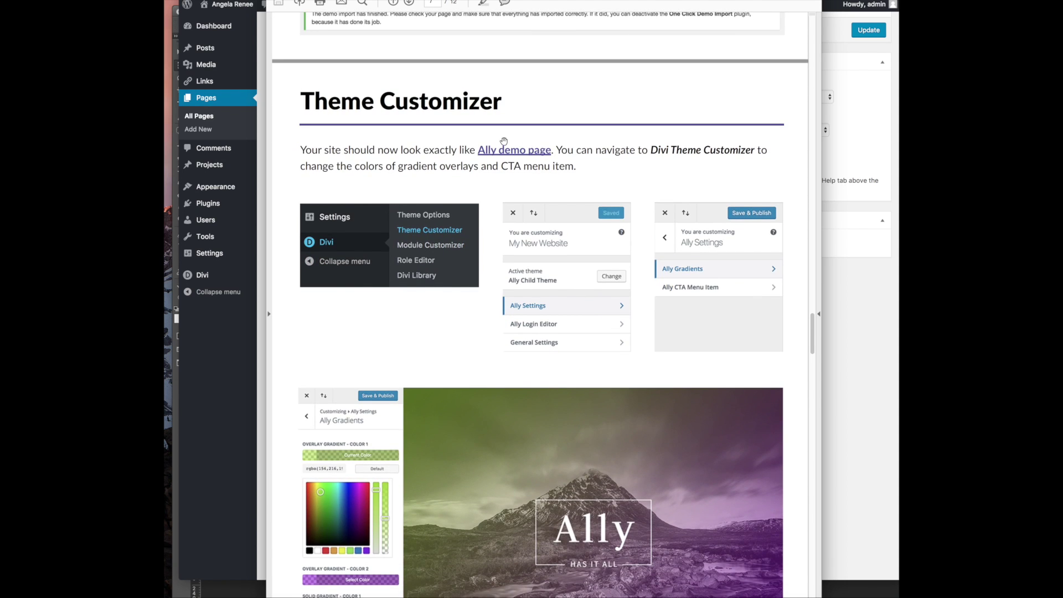
scroll(475, 208, down, 3)
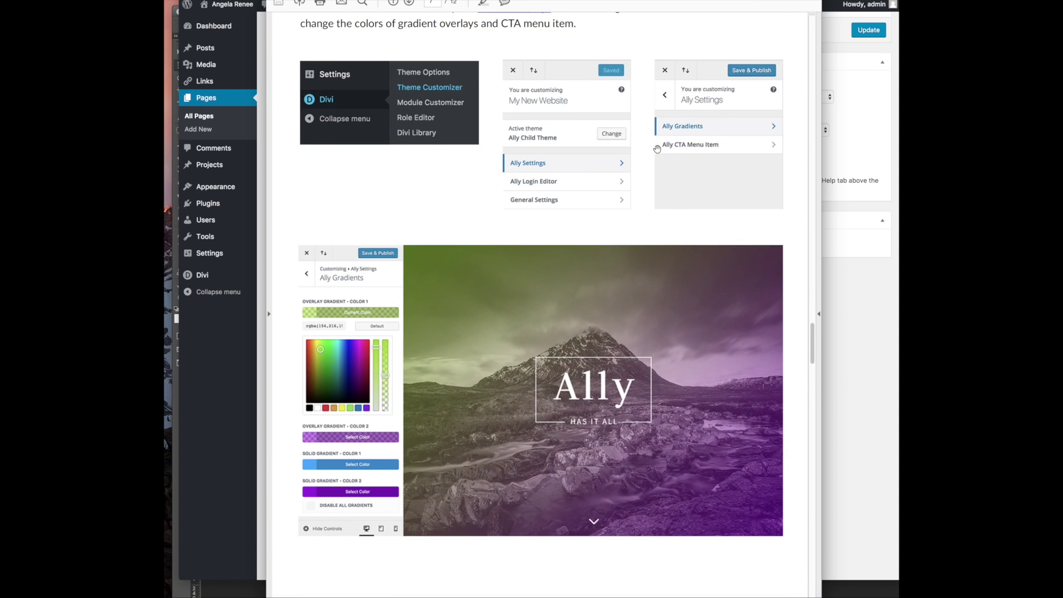
scroll(659, 145, down, 12)
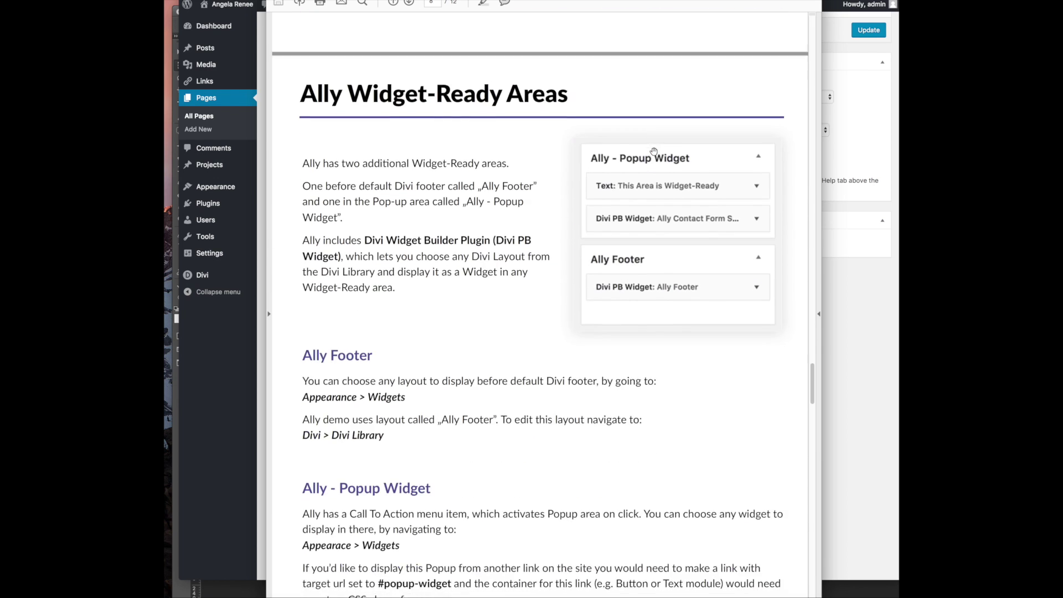
scroll(654, 151, down, 9)
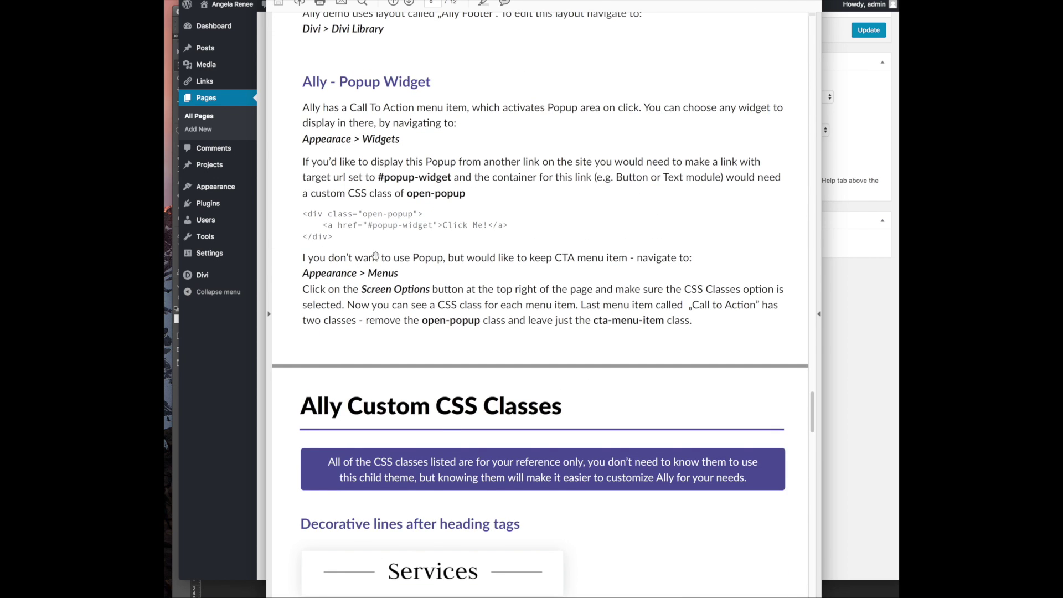
scroll(447, 423, down, 5)
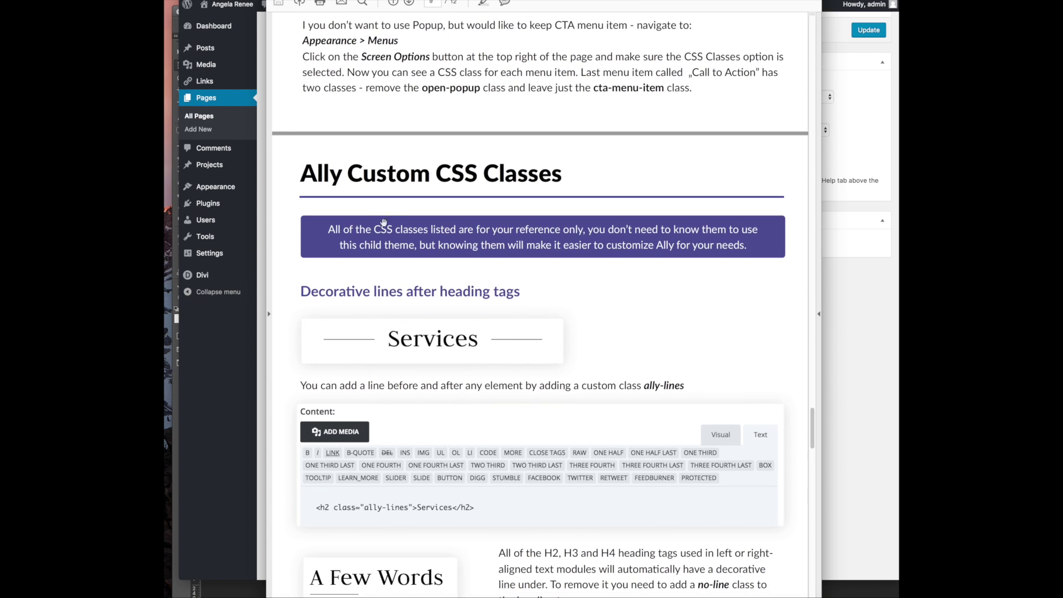
scroll(523, 338, down, 2)
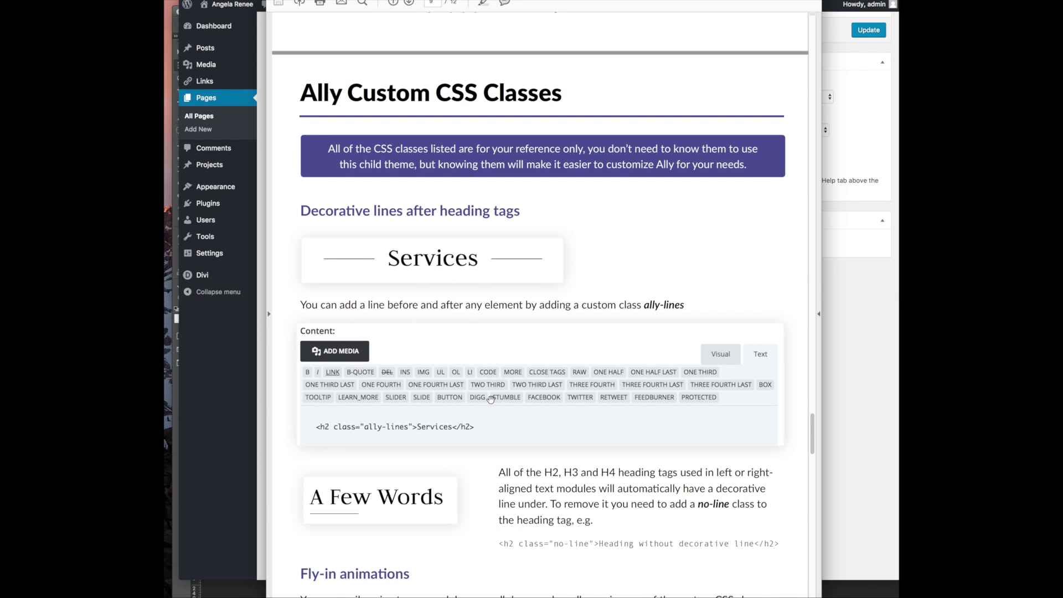
scroll(490, 404, down, 3)
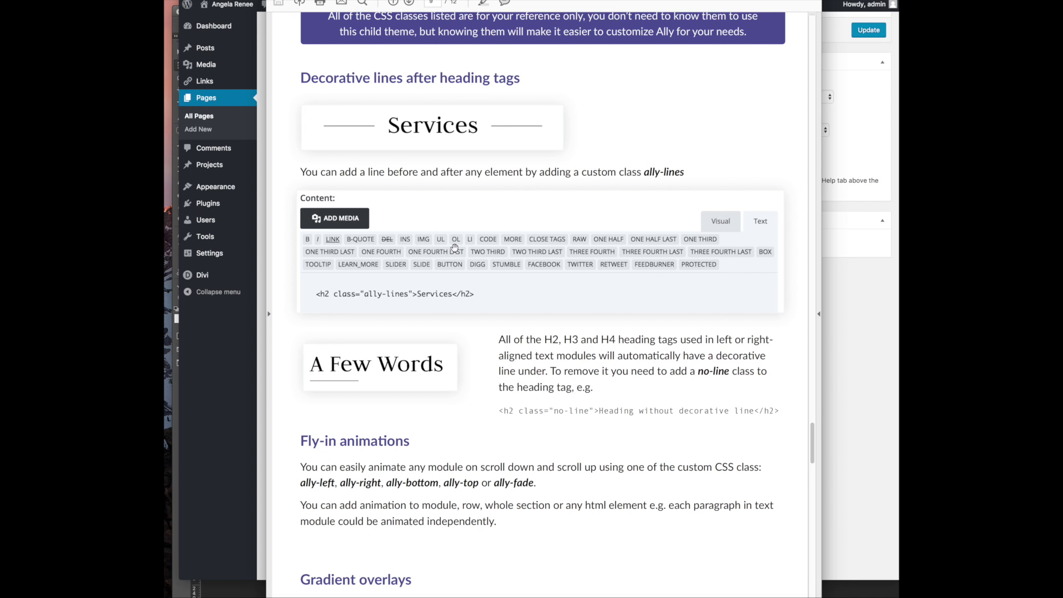
scroll(467, 276, down, 6)
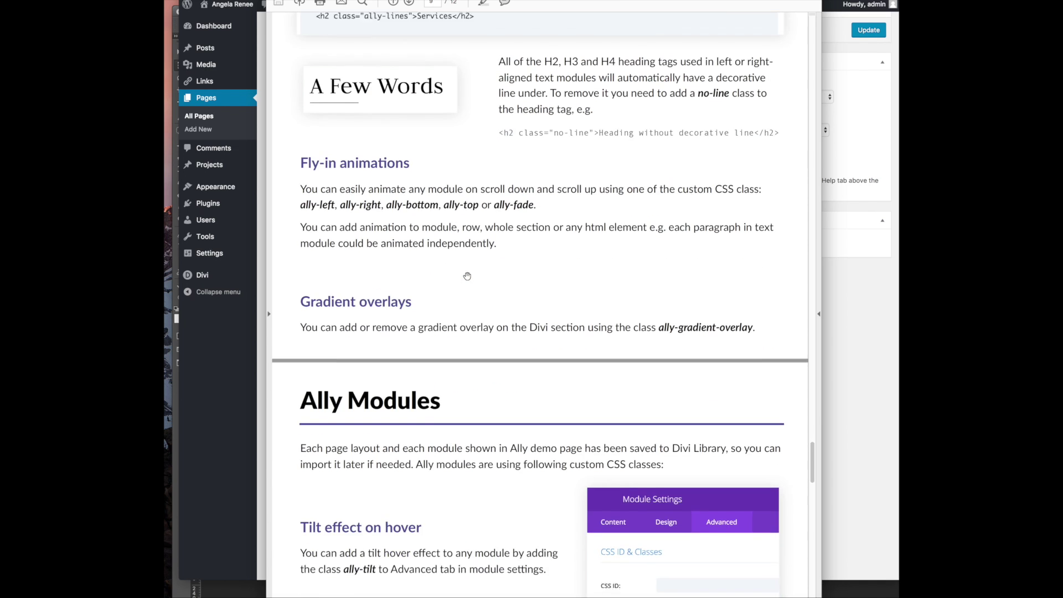
scroll(437, 345, down, 1)
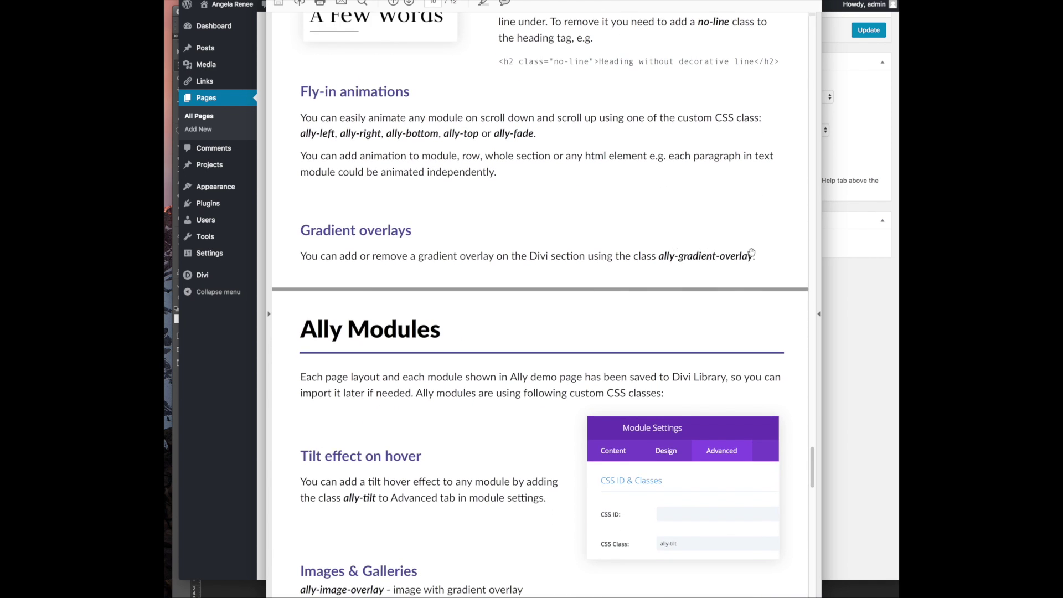
scroll(703, 258, up, 1)
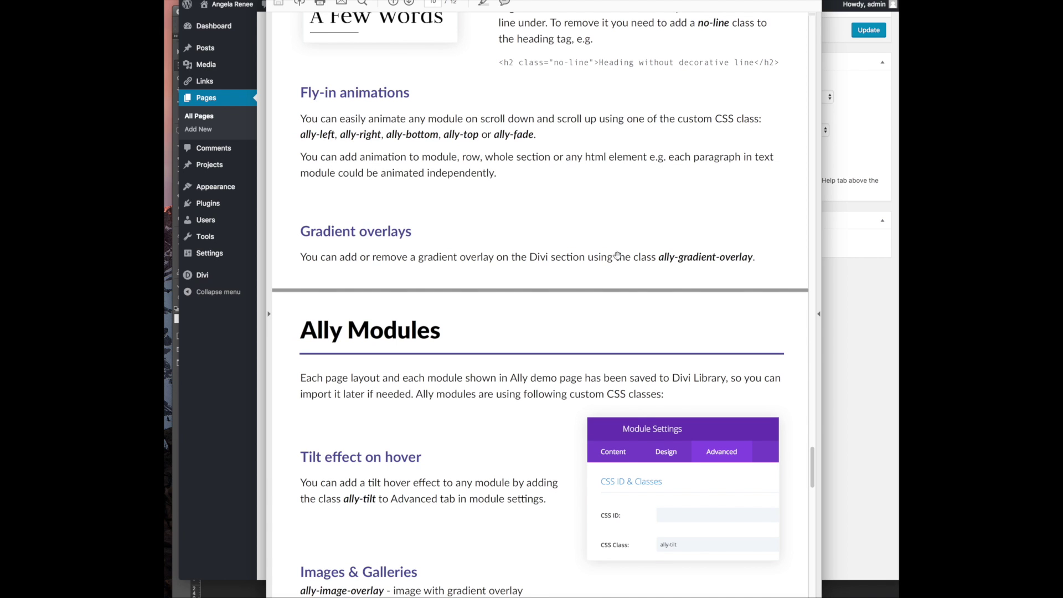
Remove the background image from the stone-background row and save it
click(244, 57)
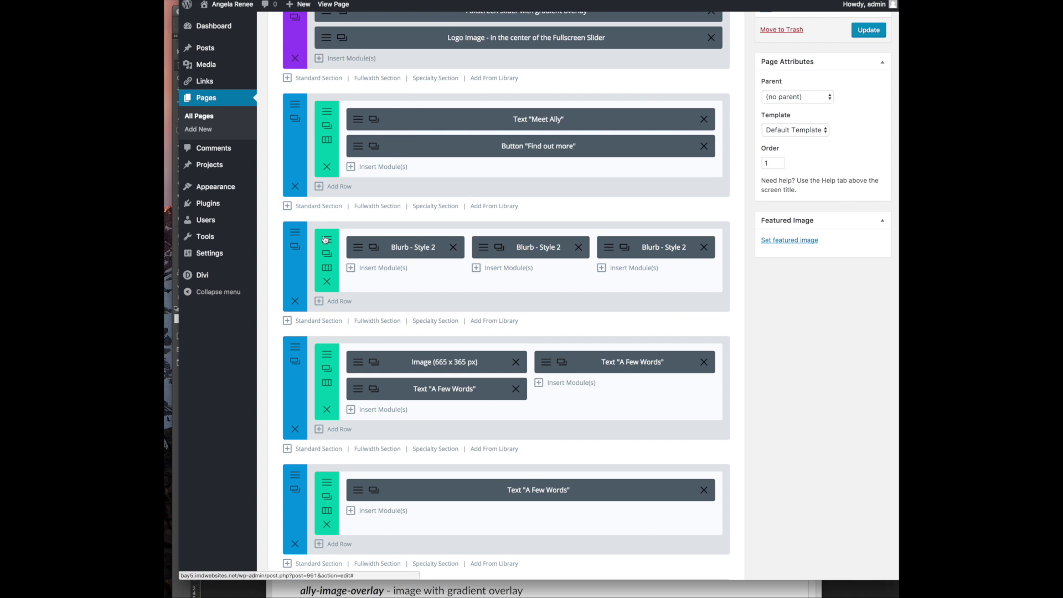
scroll(329, 371, down, 3)
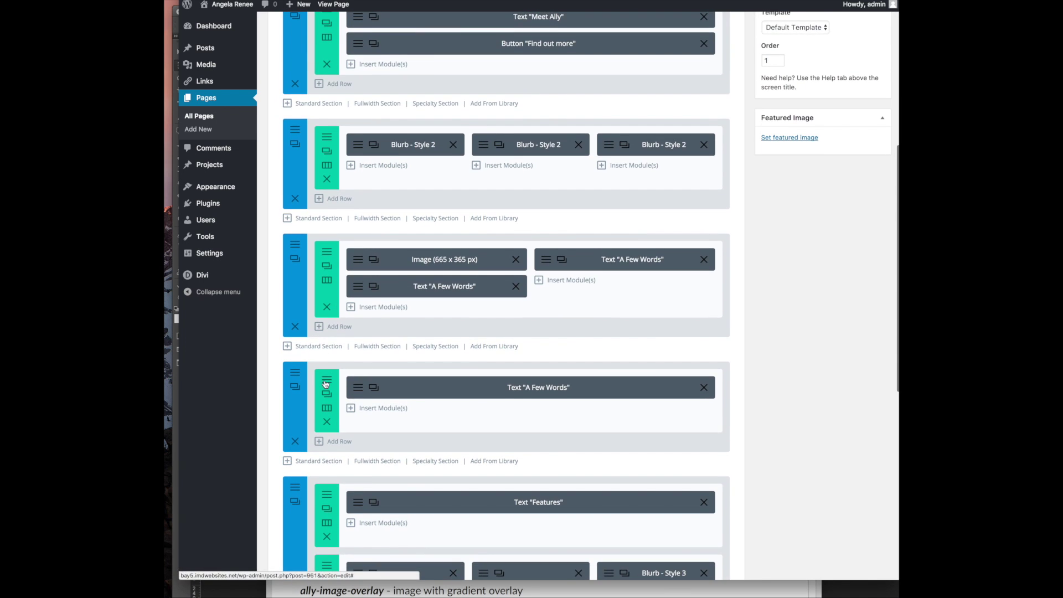
click(327, 380)
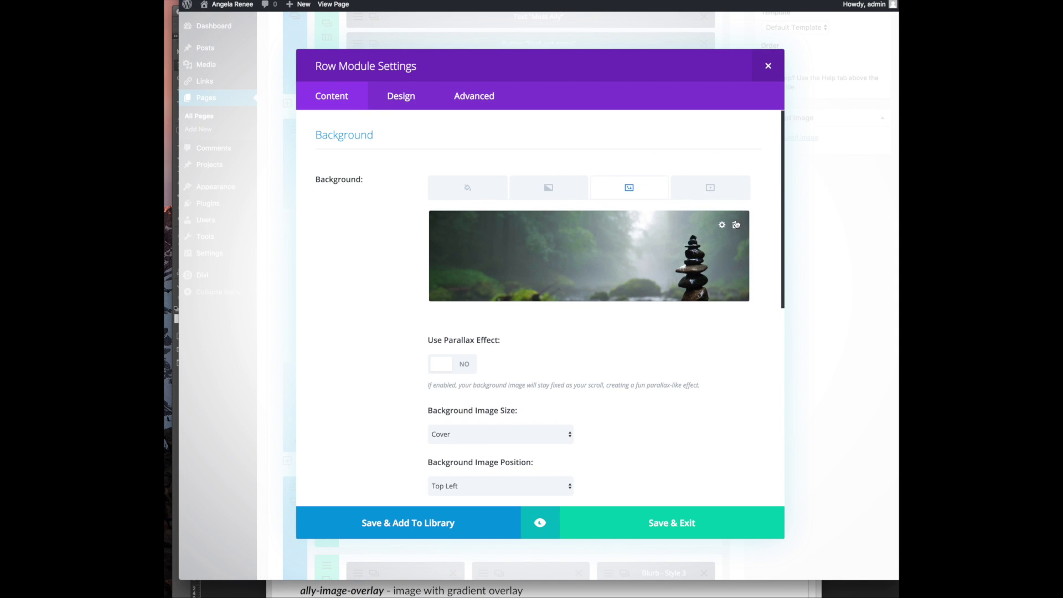
click(736, 224)
click(645, 530)
Clear the section's black background colour and set bg.jpg as its background image
click(296, 373)
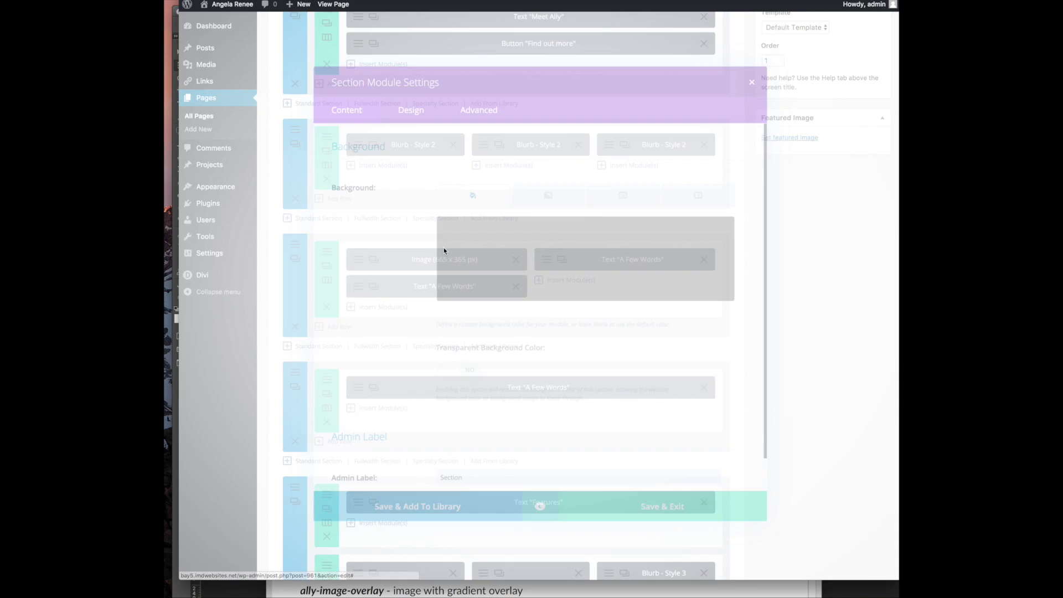
click(734, 226)
click(612, 187)
click(588, 255)
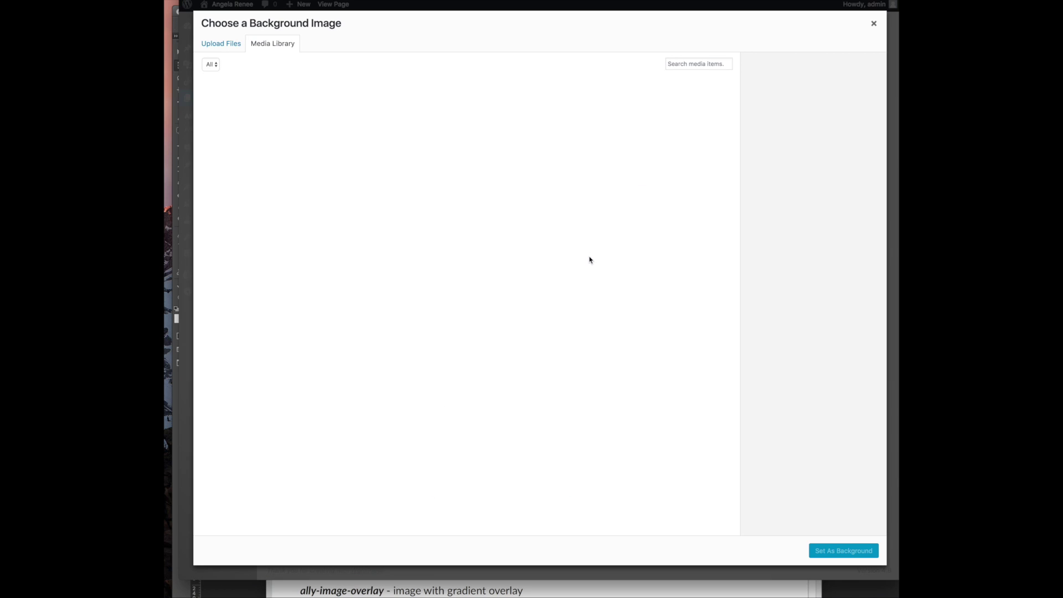
click(238, 119)
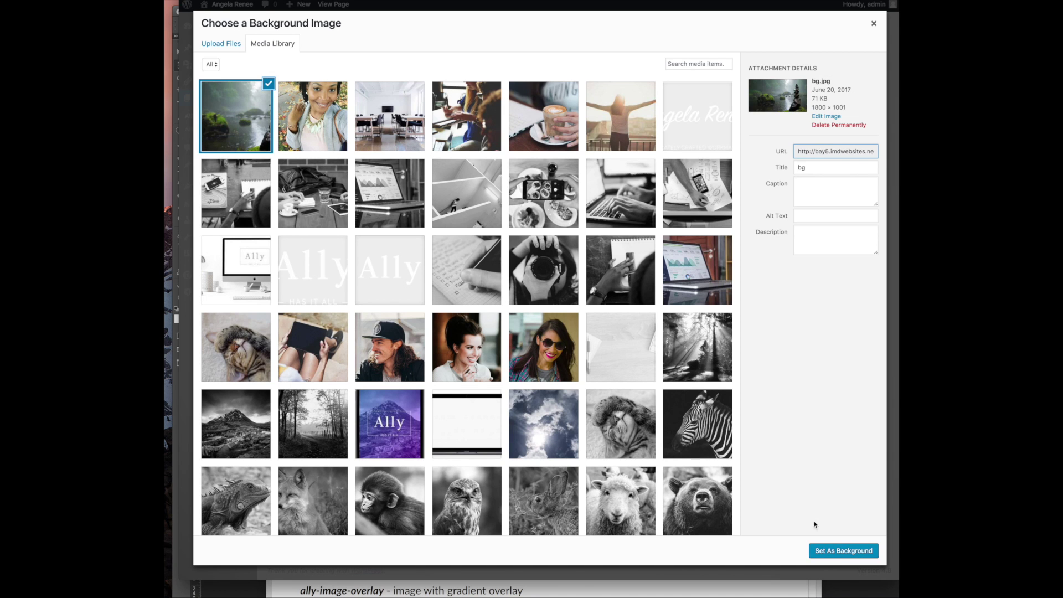
click(841, 551)
scroll(578, 346, down, 5)
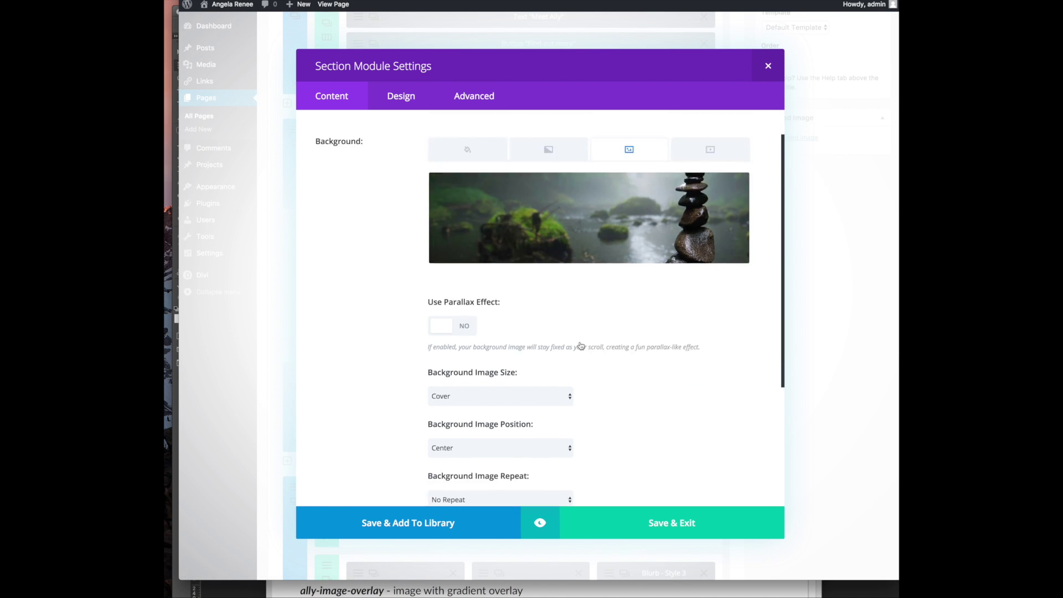
scroll(416, 413, up, 5)
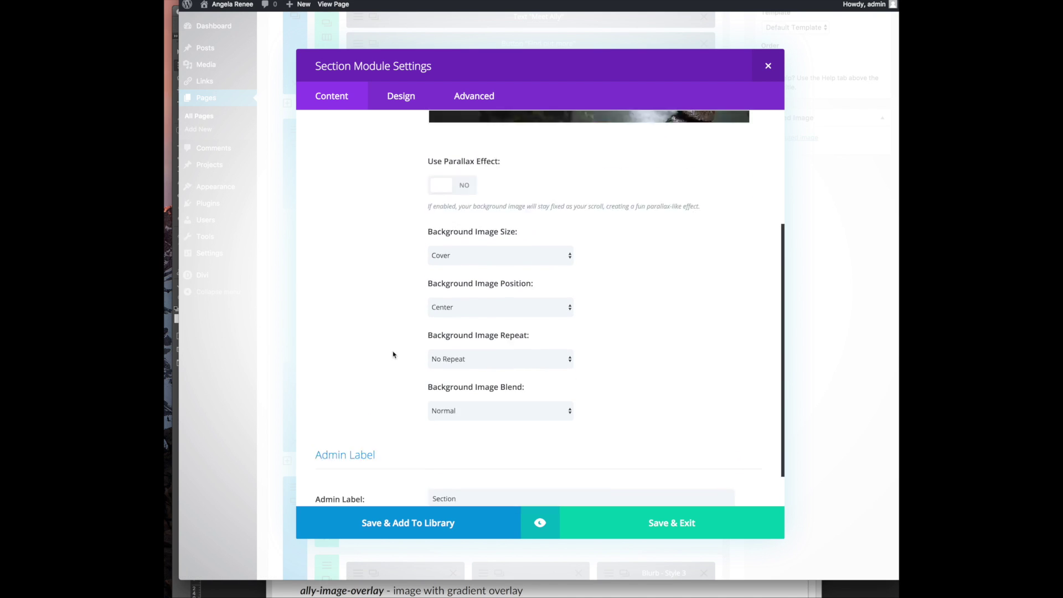
Give the section the CSS class ally-gradient-overlay and save its settings
click(410, 106)
click(484, 100)
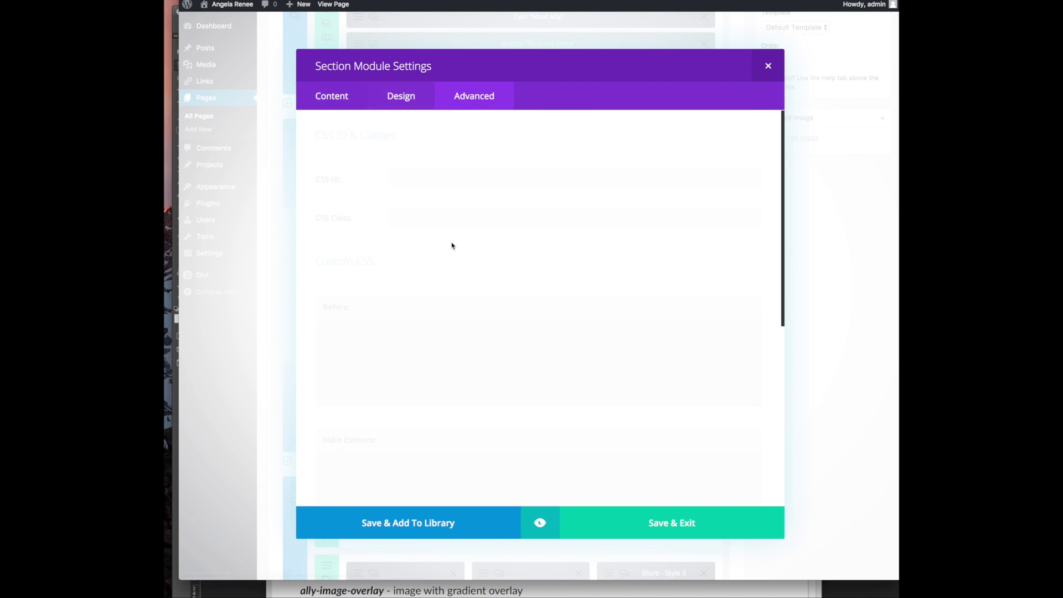
click(440, 223)
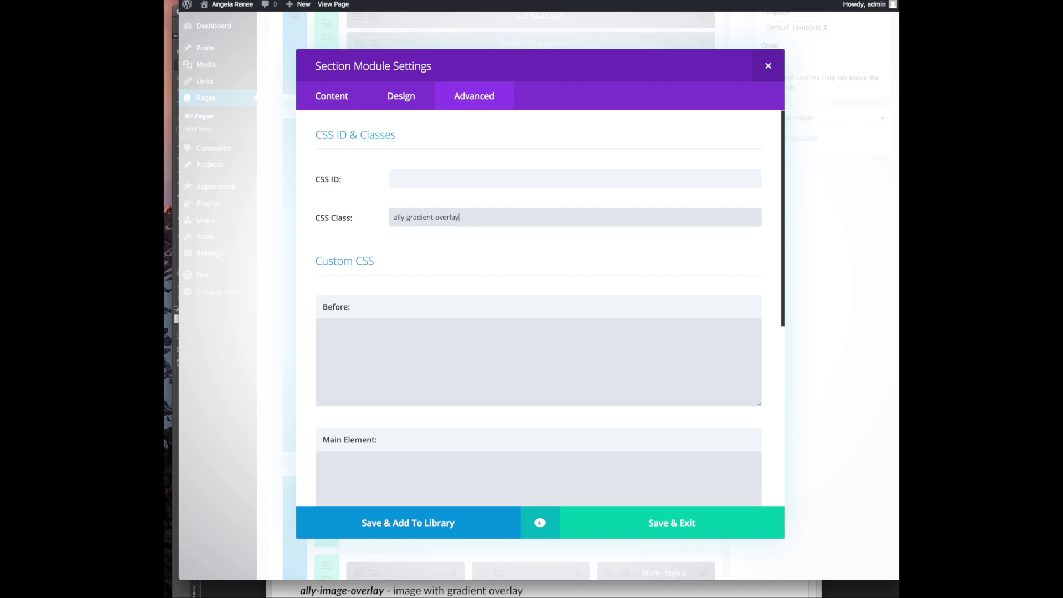
click(670, 520)
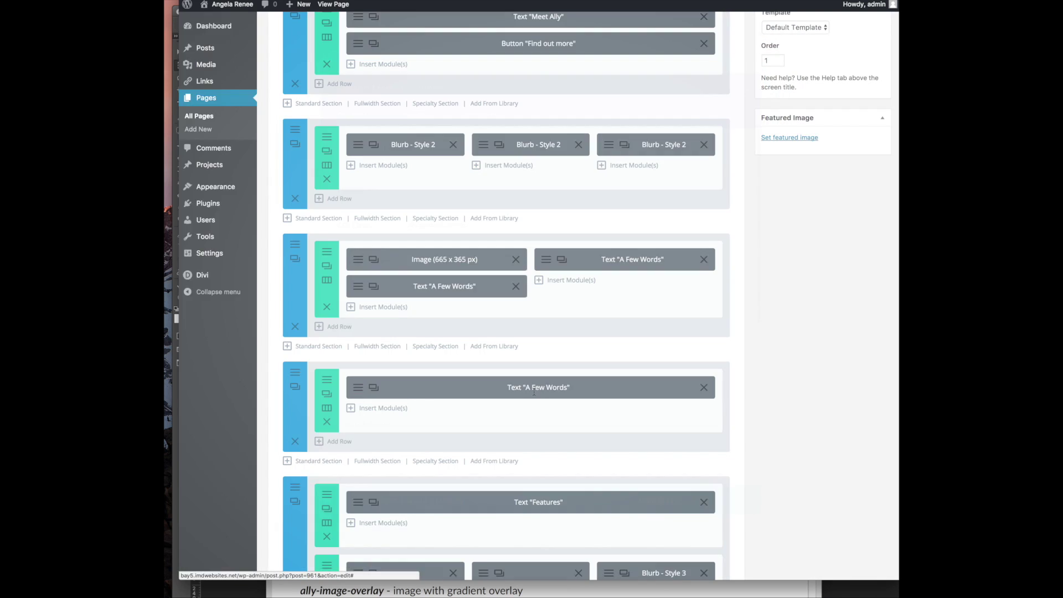
Update the homepage and reload the live page to see the green gradient overlay
scroll(800, 155, up, 5)
scroll(800, 155, up, 2)
click(868, 274)
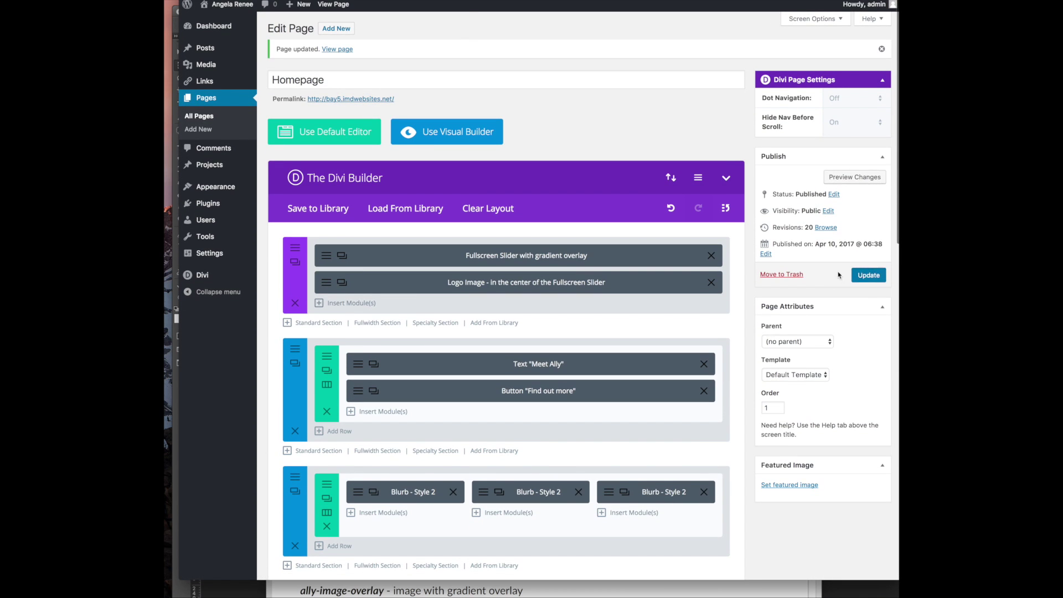
click(446, 1)
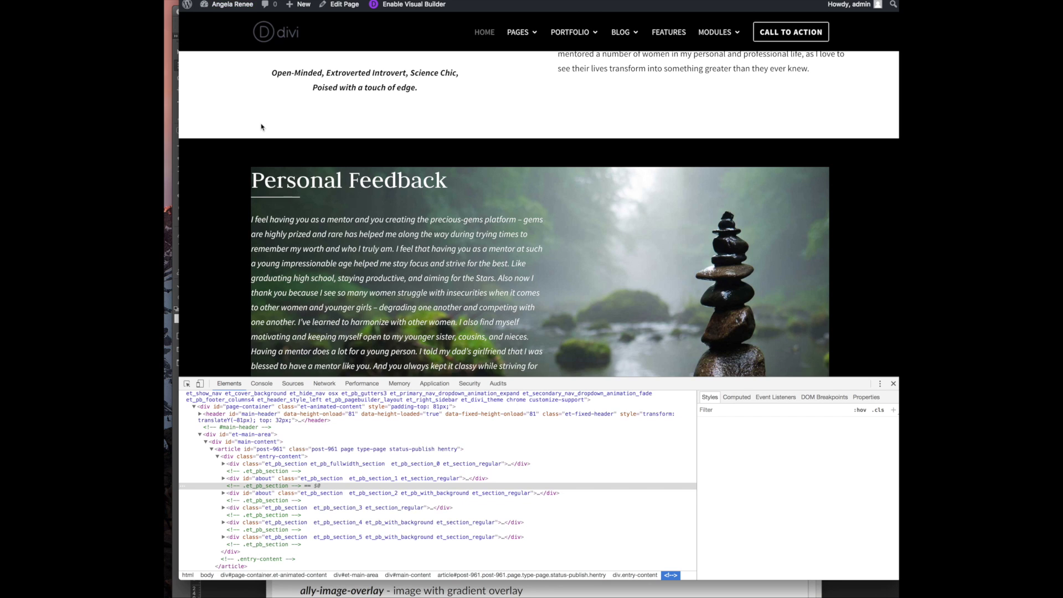
scroll(263, 127, down, 2)
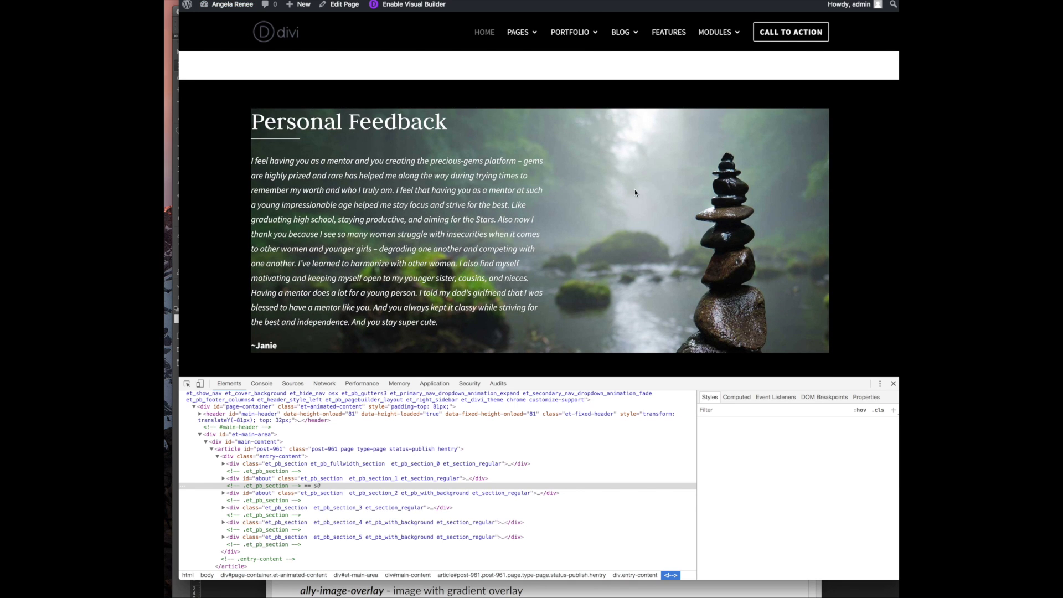
key(super+r)
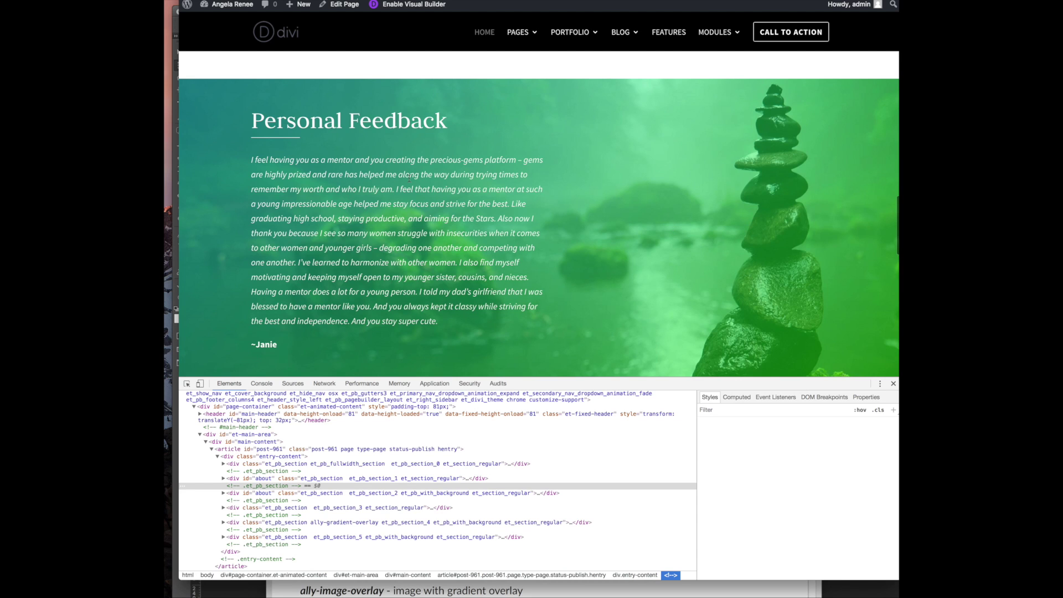
scroll(379, 184, down, 5)
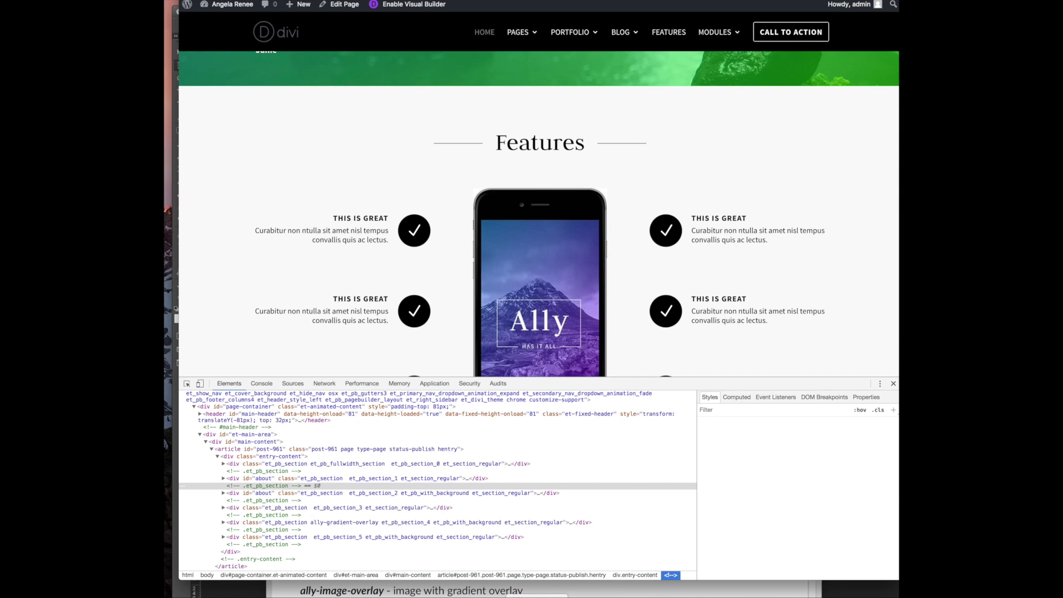
Bring the Website Info Word document forward and scroll through its Work With Me notes
click(537, 597)
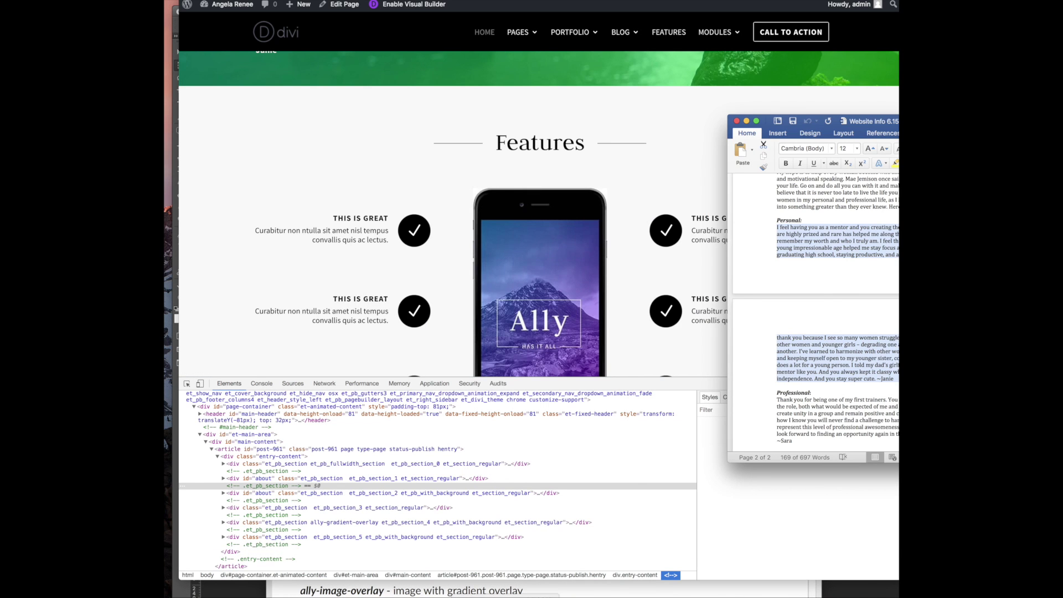
scroll(786, 354, down, 5)
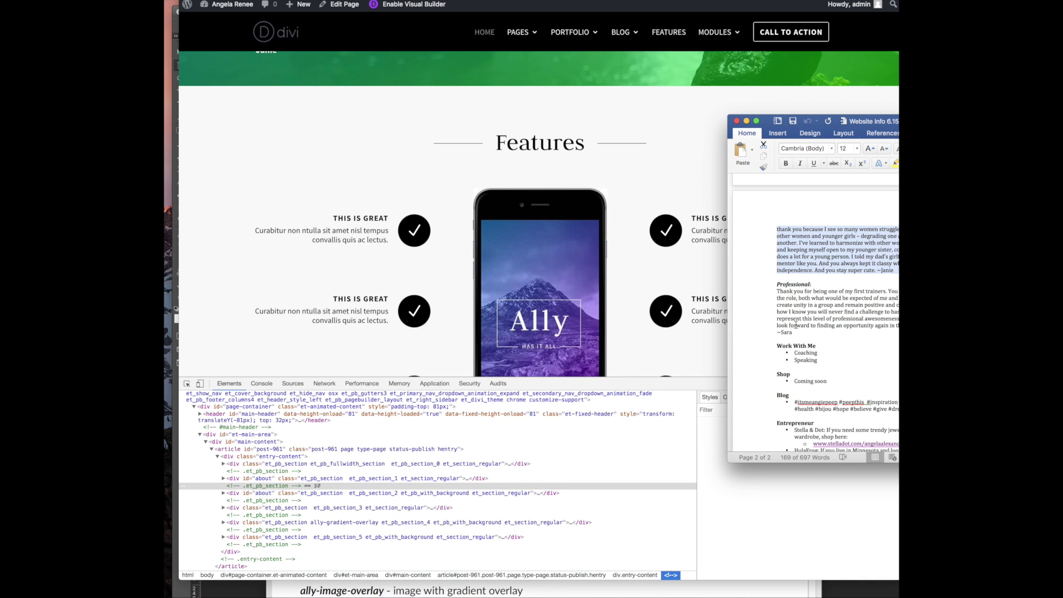
scroll(796, 326, down, 3)
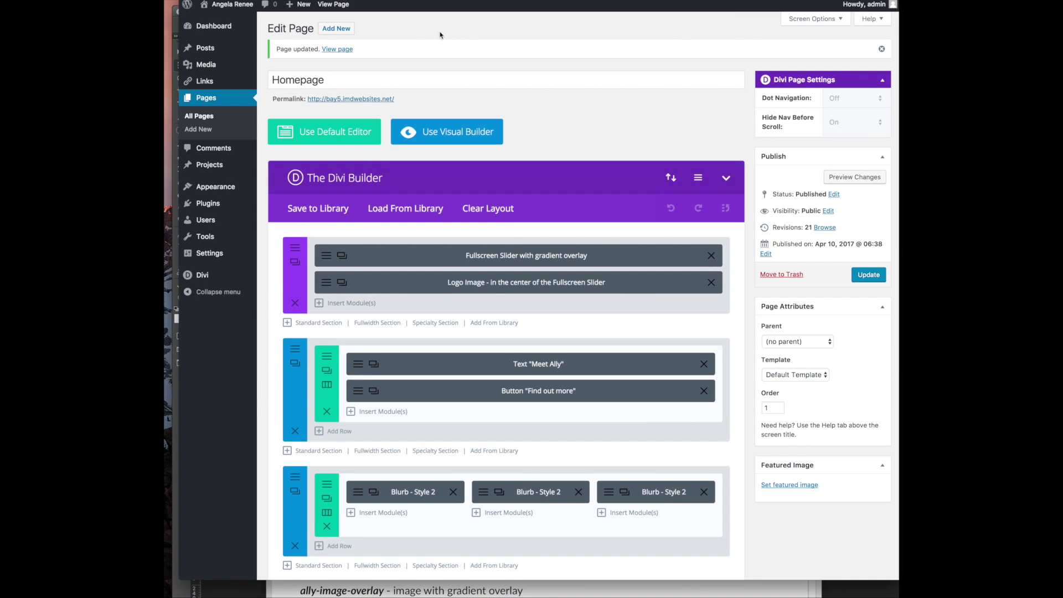
Delete the Features blurb row and make the heading row two 1/2 columns
scroll(512, 229, down, 5)
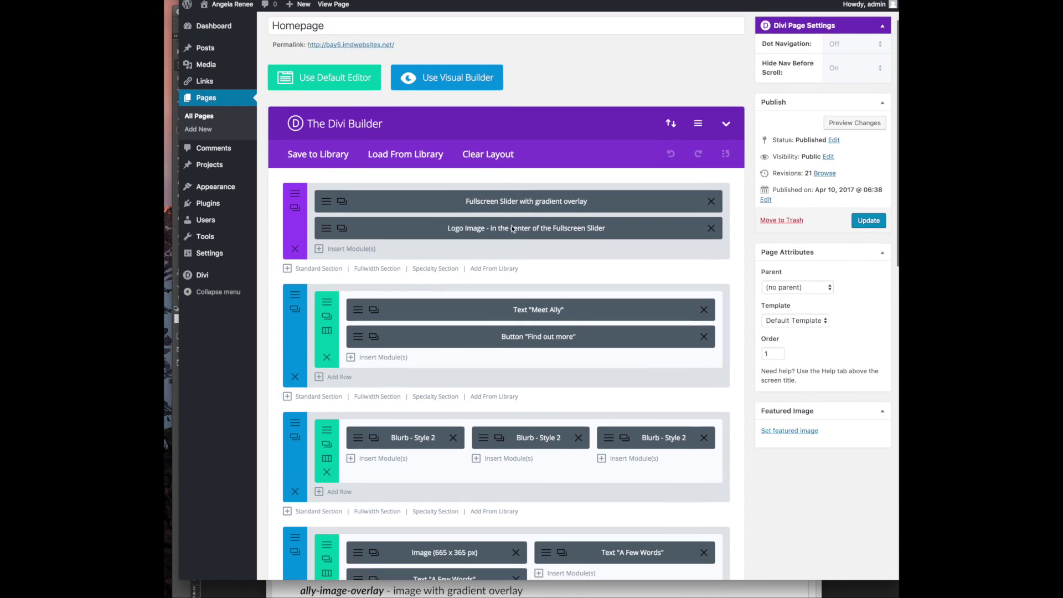
scroll(512, 229, down, 5)
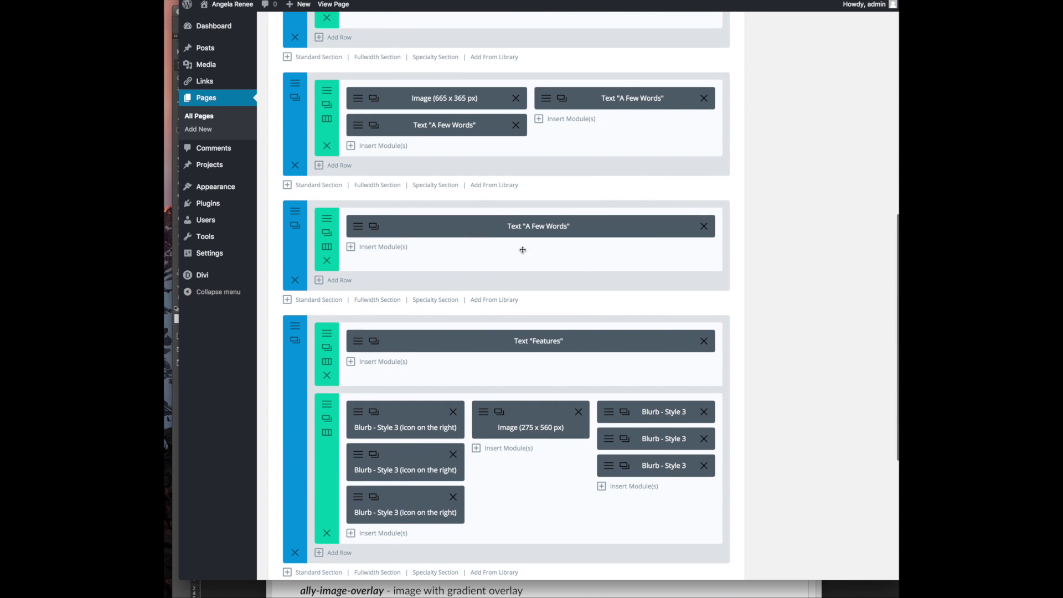
click(327, 534)
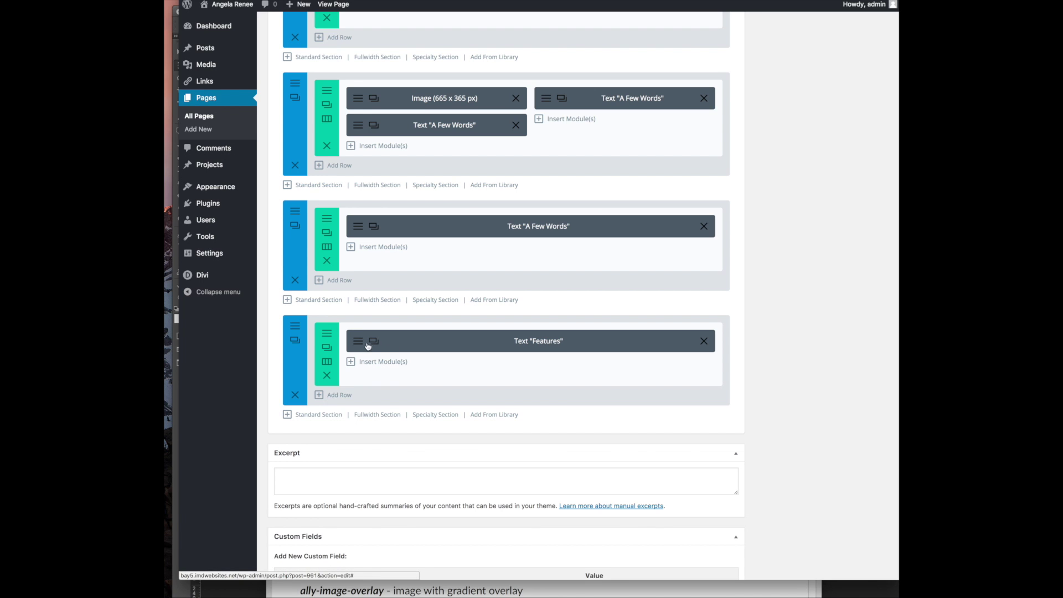
click(326, 362)
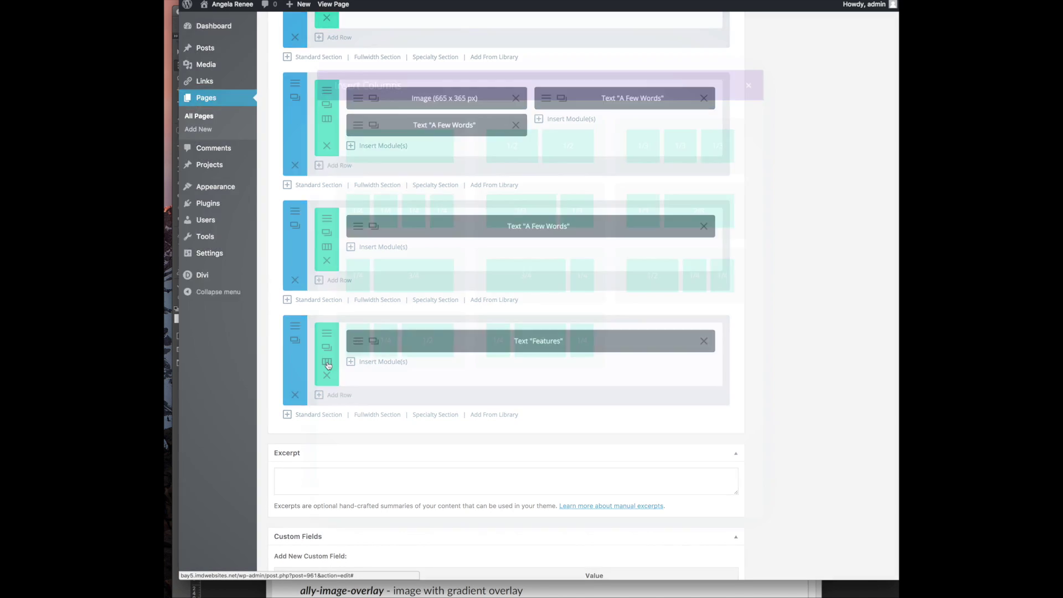
click(545, 159)
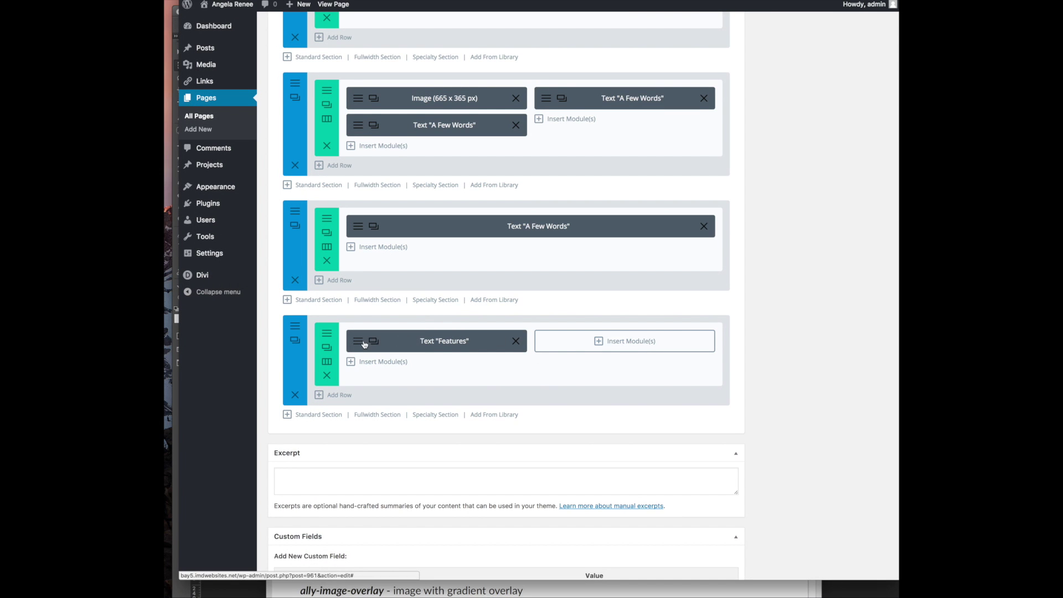
click(402, 349)
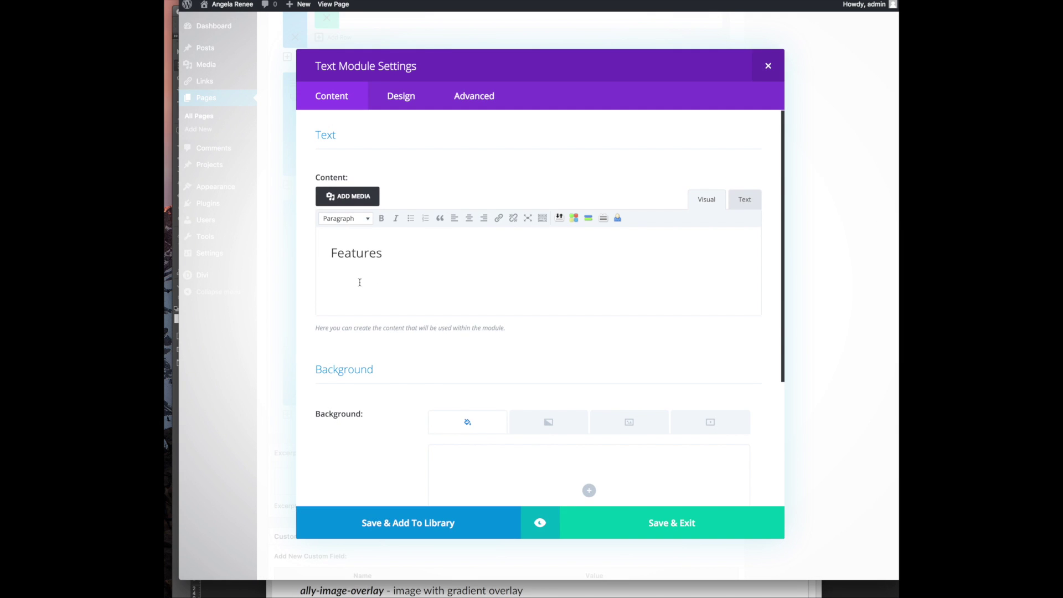
Replace the Features heading text with COACHING and format it as Heading 2
scroll(419, 219, down, 5)
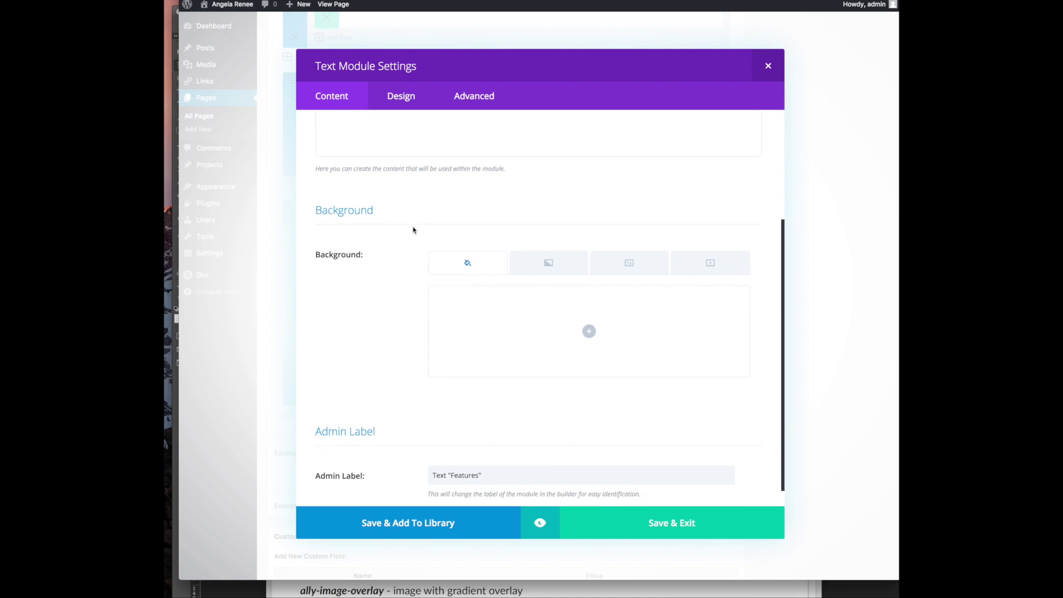
scroll(408, 251, up, 5)
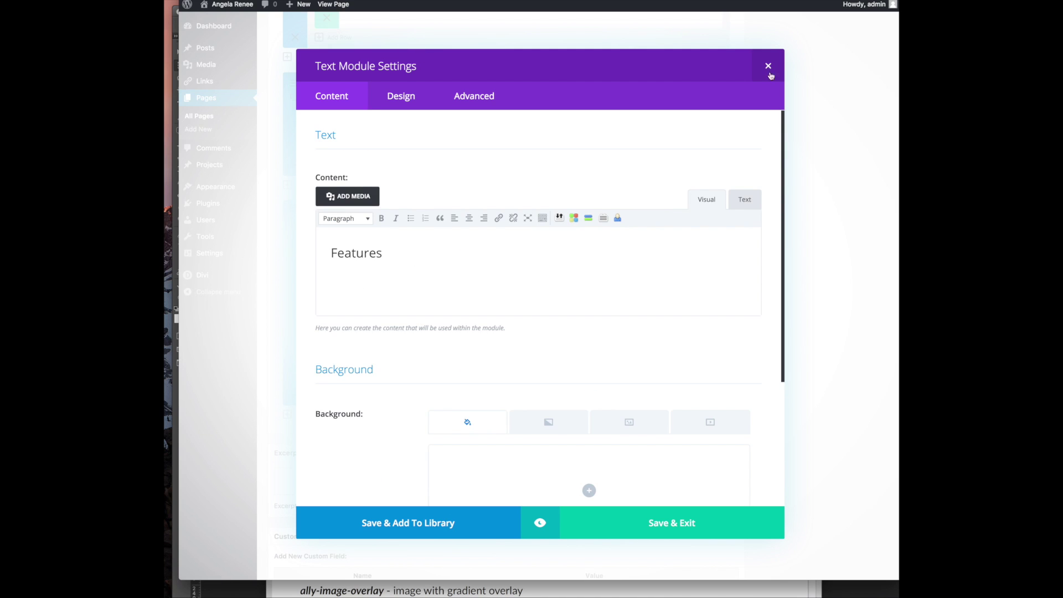
drag(377, 239, 415, 263)
key(super+Tab)
key(super+Tab)
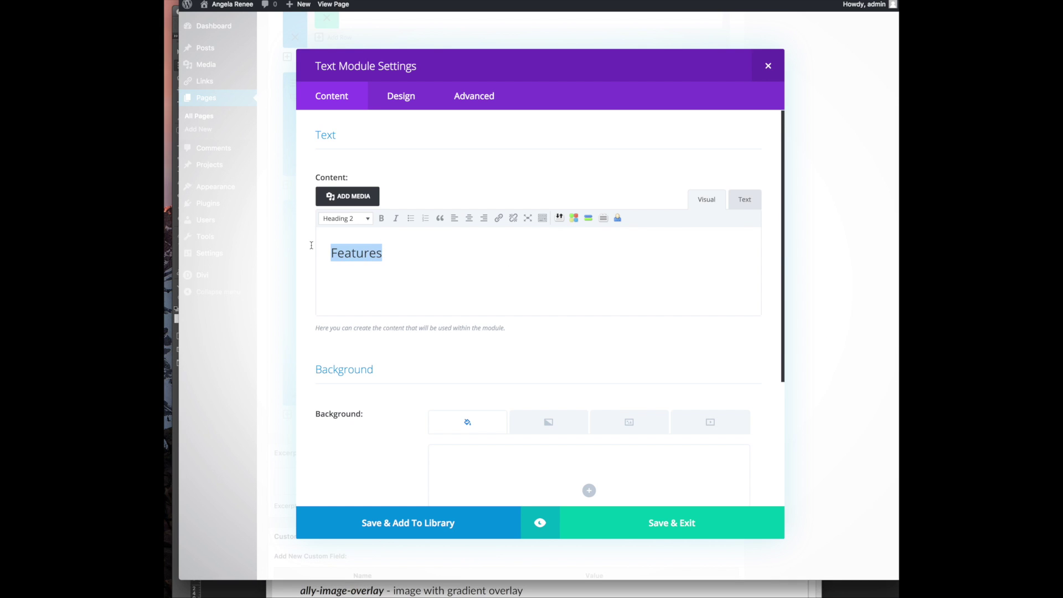
text(Co)
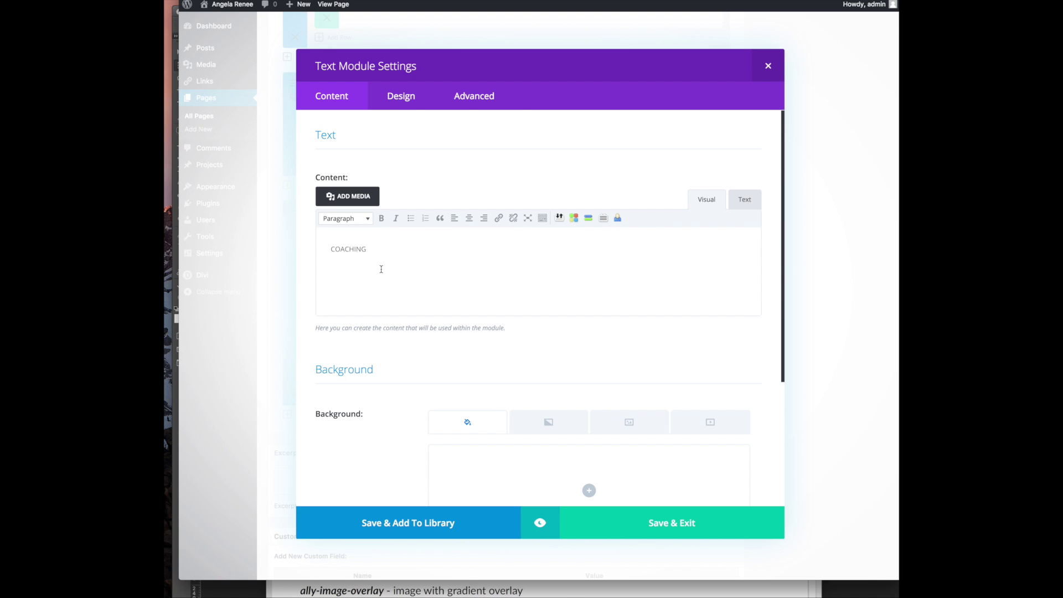
double_click(379, 251)
click(365, 218)
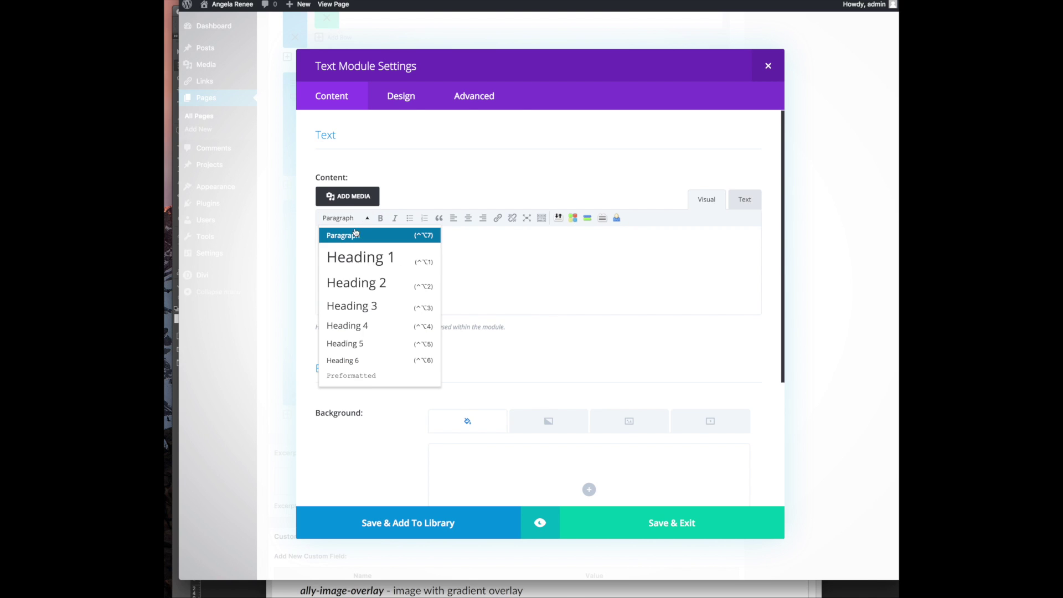
click(361, 282)
click(453, 274)
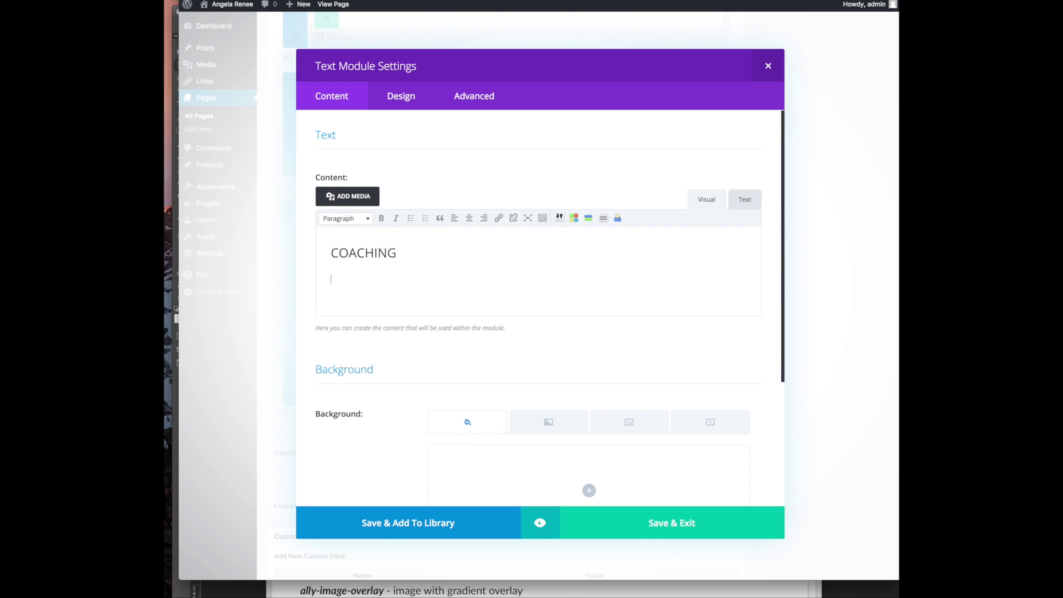
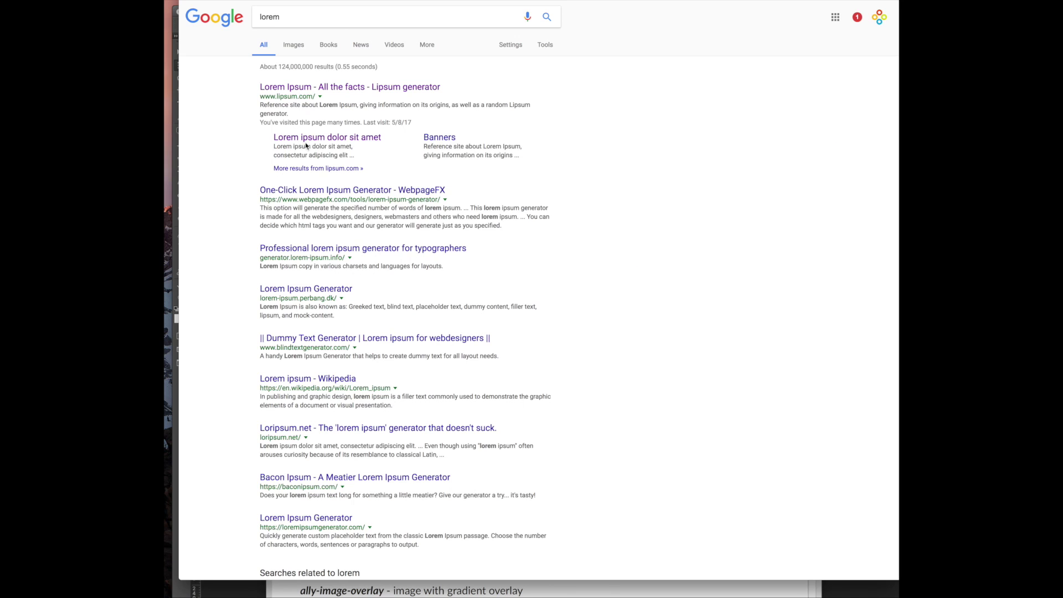
Copy the first Lorem ipsum paragraph from lipsum.com and return to the COACHING text module
click(318, 142)
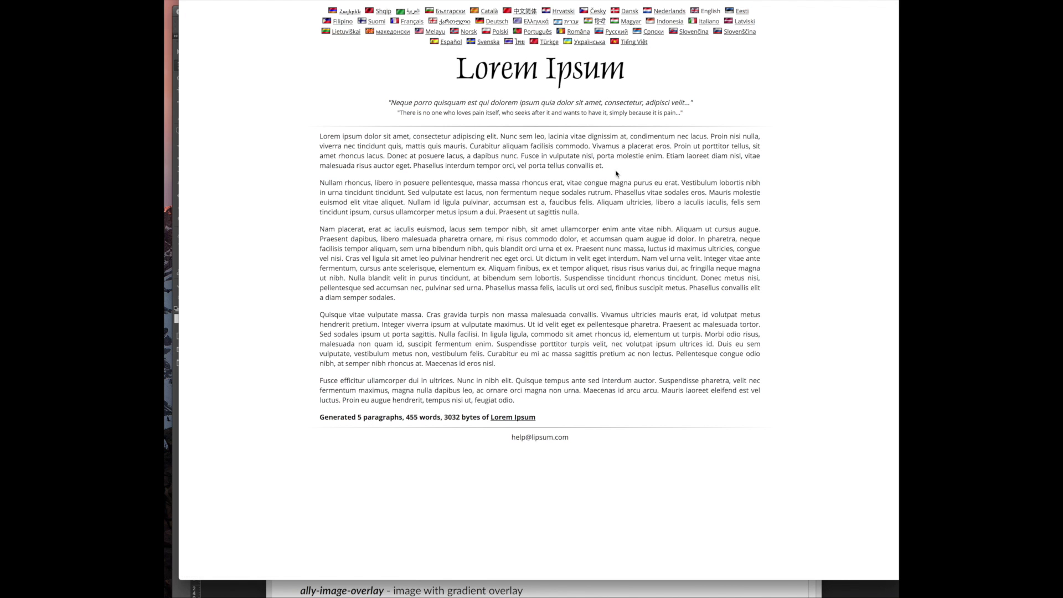
drag(605, 168, 271, 138)
right_click(393, 160)
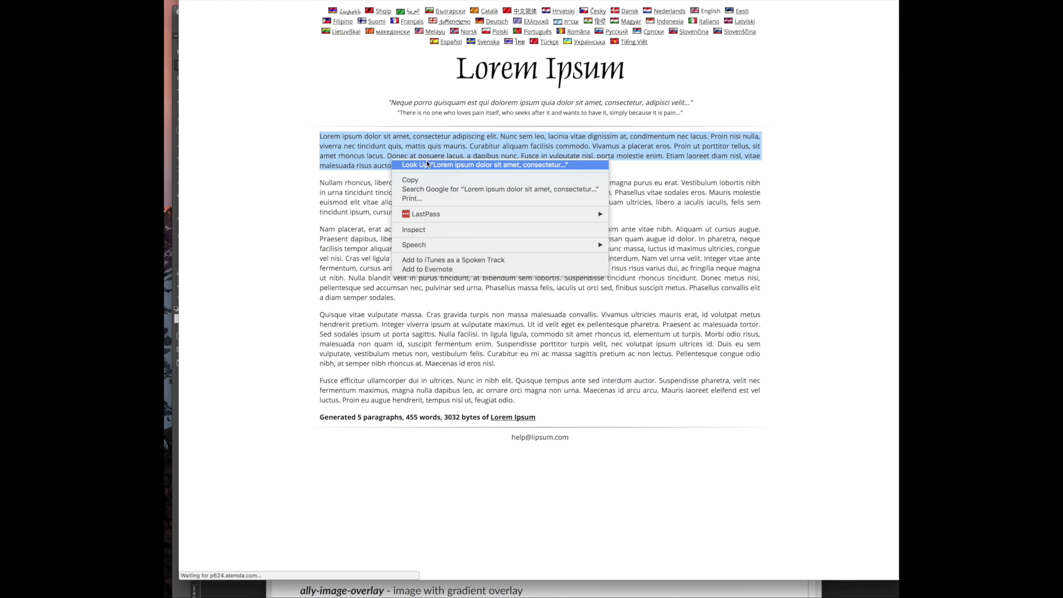
click(432, 180)
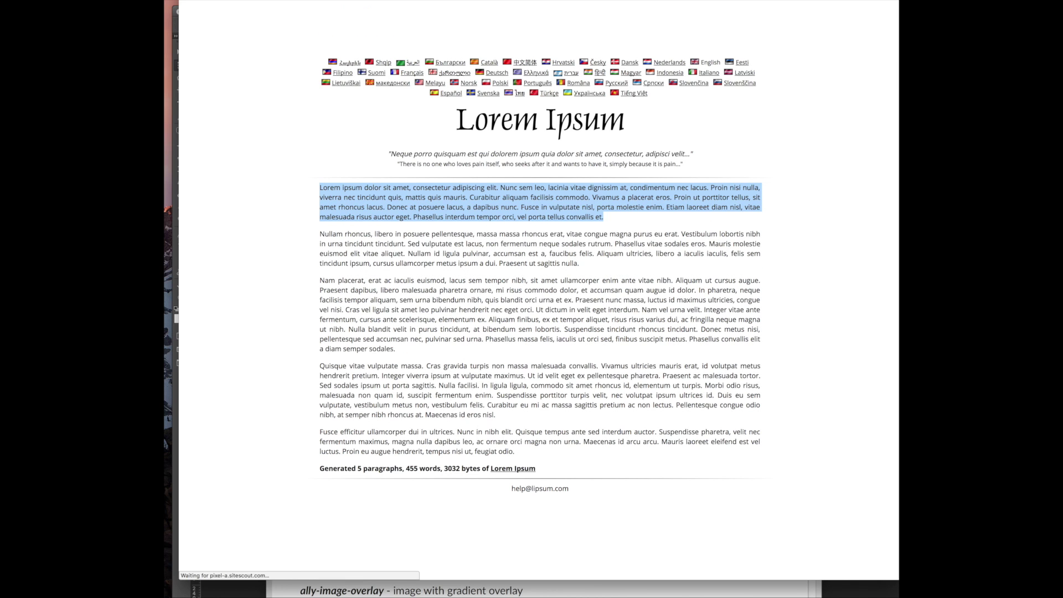
click(413, 2)
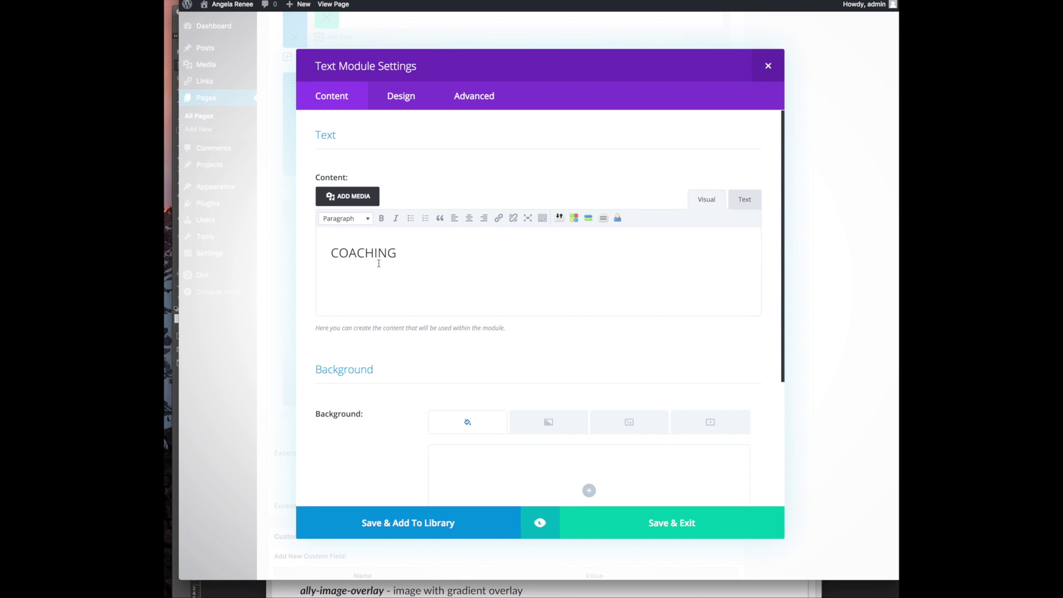
Paste the Lorem ipsum paragraph under COACHING and add a Text module to the empty right column
key(super+v)
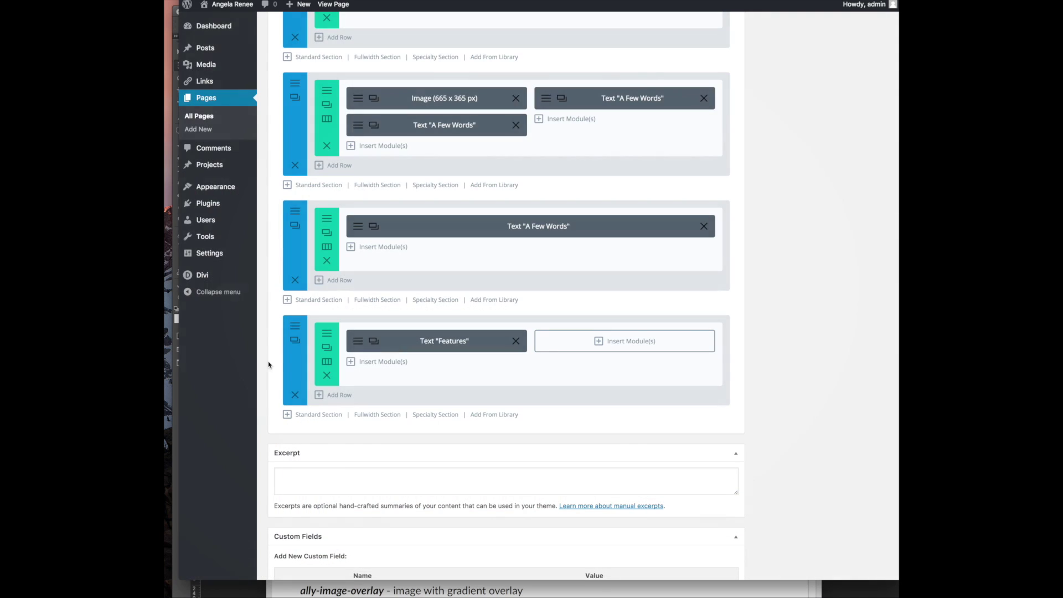
click(598, 344)
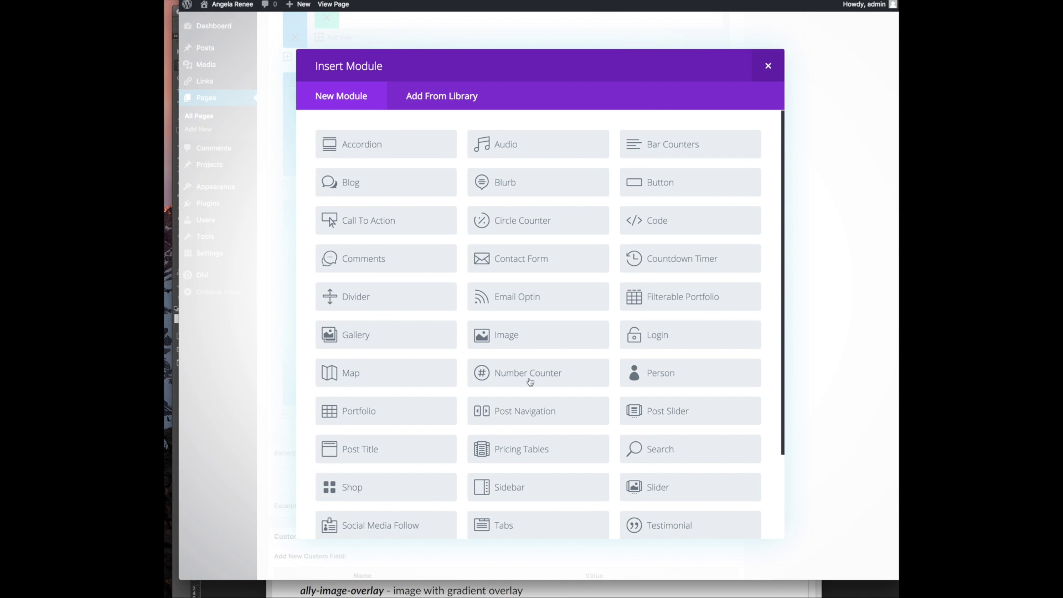
scroll(482, 340, down, 3)
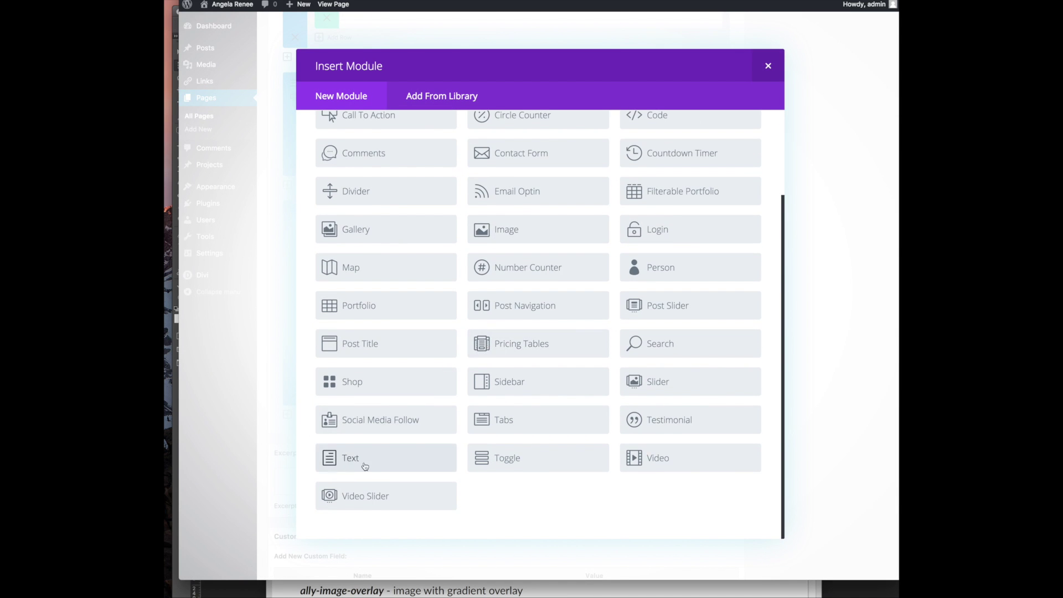
click(396, 457)
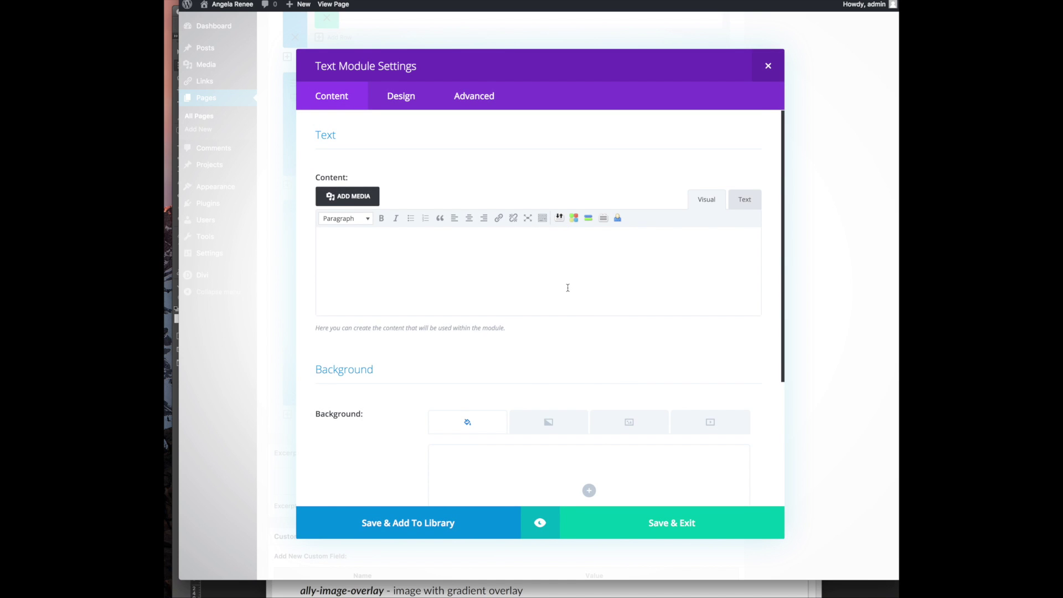
scroll(550, 379, down, 2)
scroll(551, 379, up, 2)
key(super+Tab)
Enter SPEAKING as a Heading 2, paste the Lorem ipsum paragraph below it, and save
click(511, 282)
double_click(337, 248)
text(S)
double_click(372, 247)
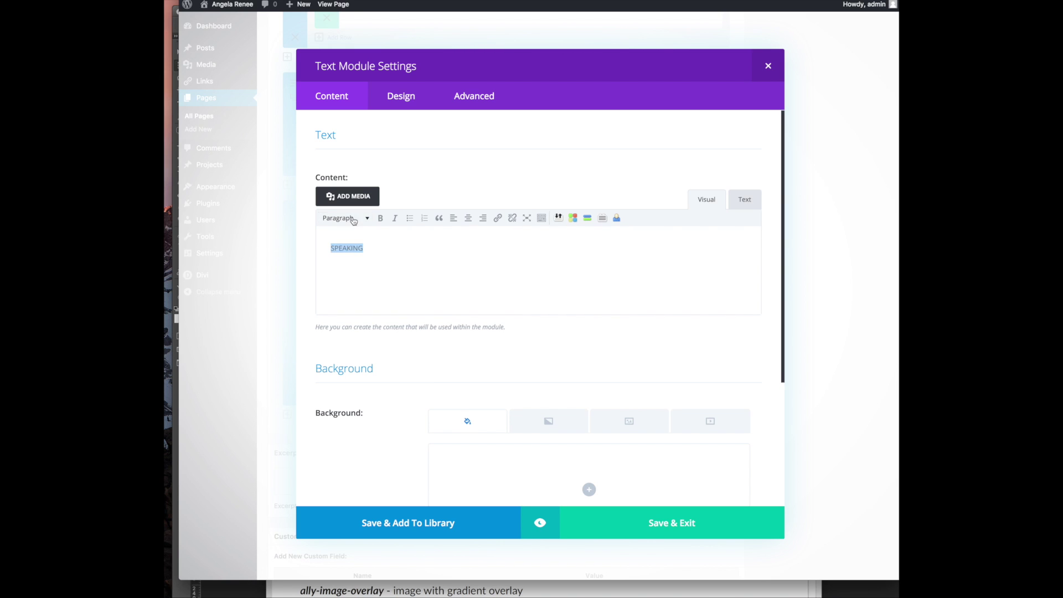
click(345, 218)
click(356, 283)
click(434, 261)
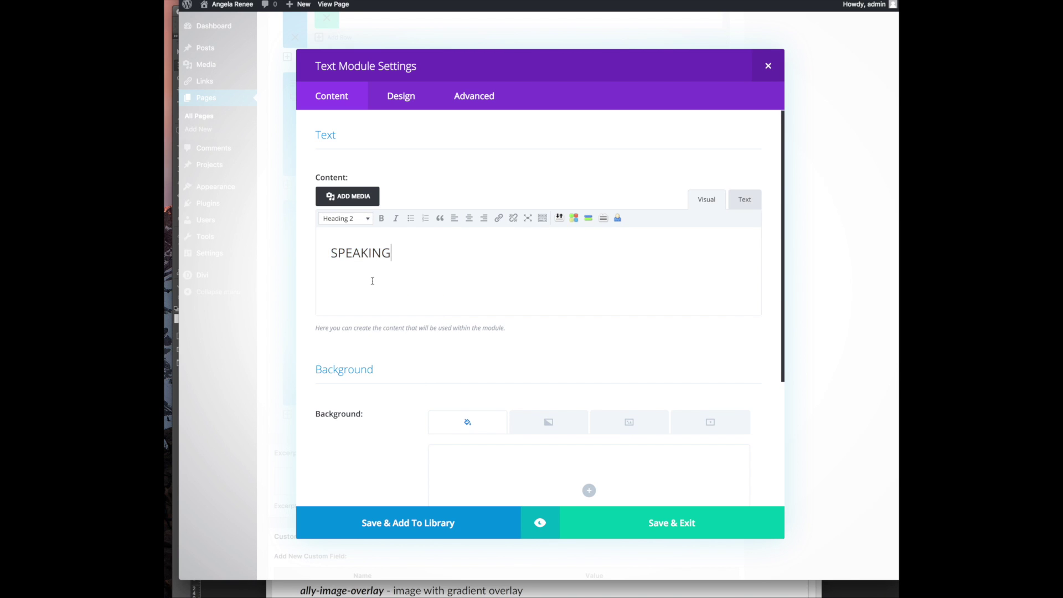
key(Return)
key(ctrl+v)
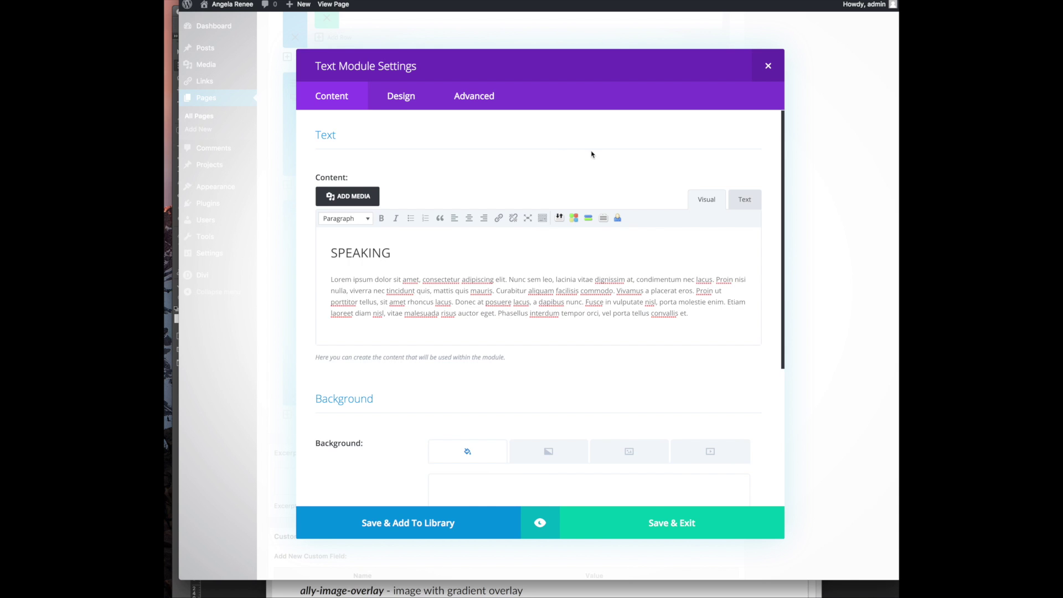
click(661, 526)
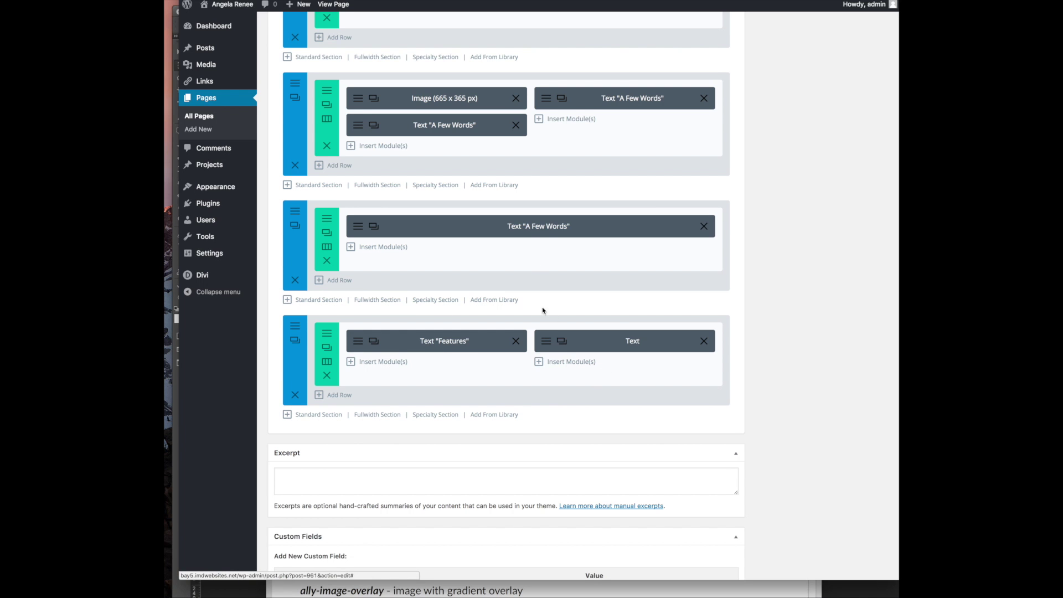
Duplicate the A Few Words section and move the copy to the bottom of the page
scroll(391, 330, down, 3)
scroll(392, 330, up, 5)
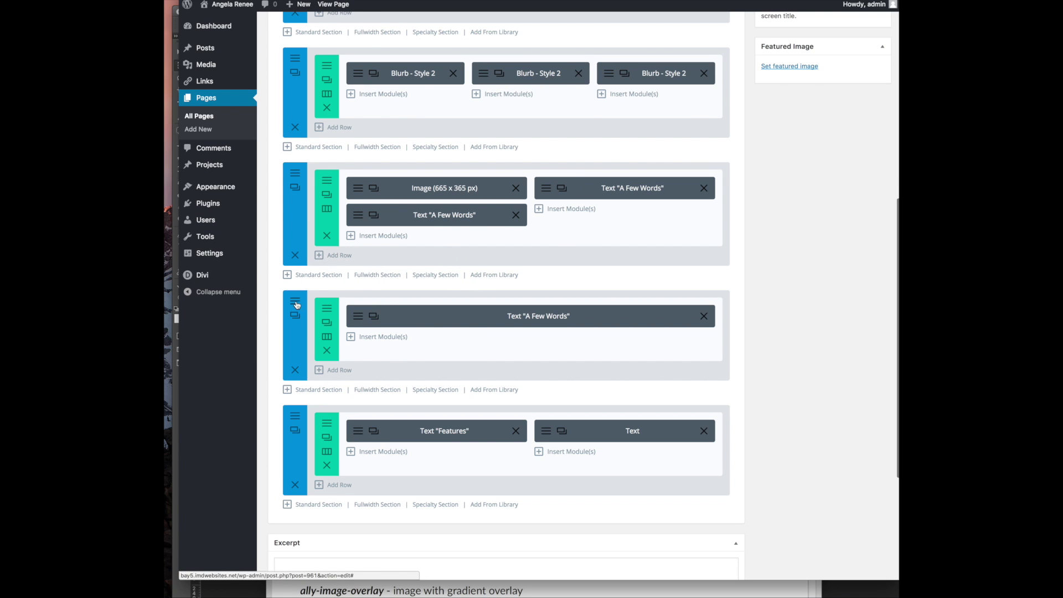
click(295, 319)
scroll(295, 304, down, 4)
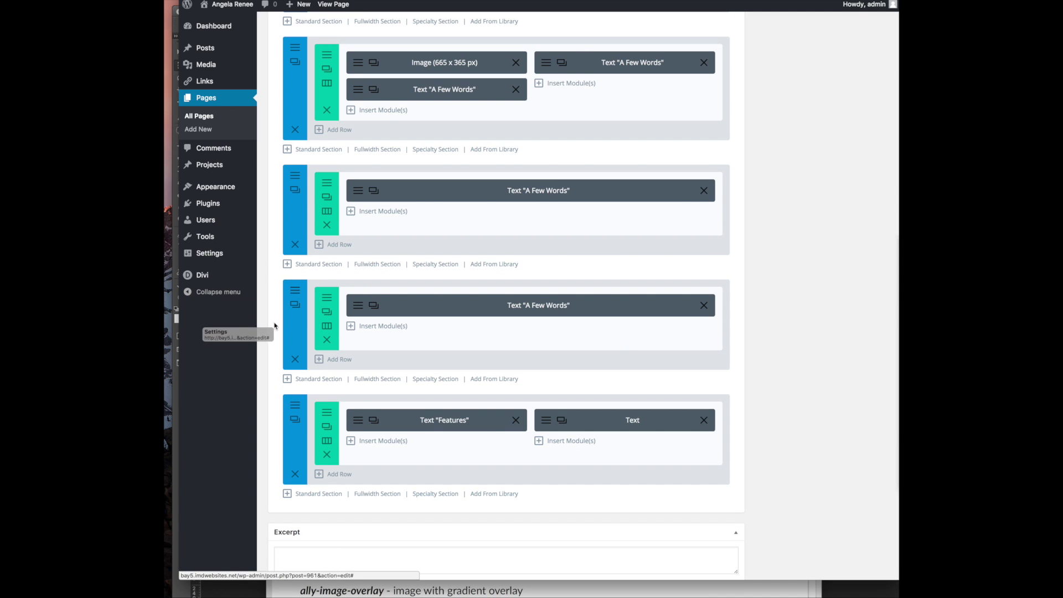
drag(301, 320, 299, 432)
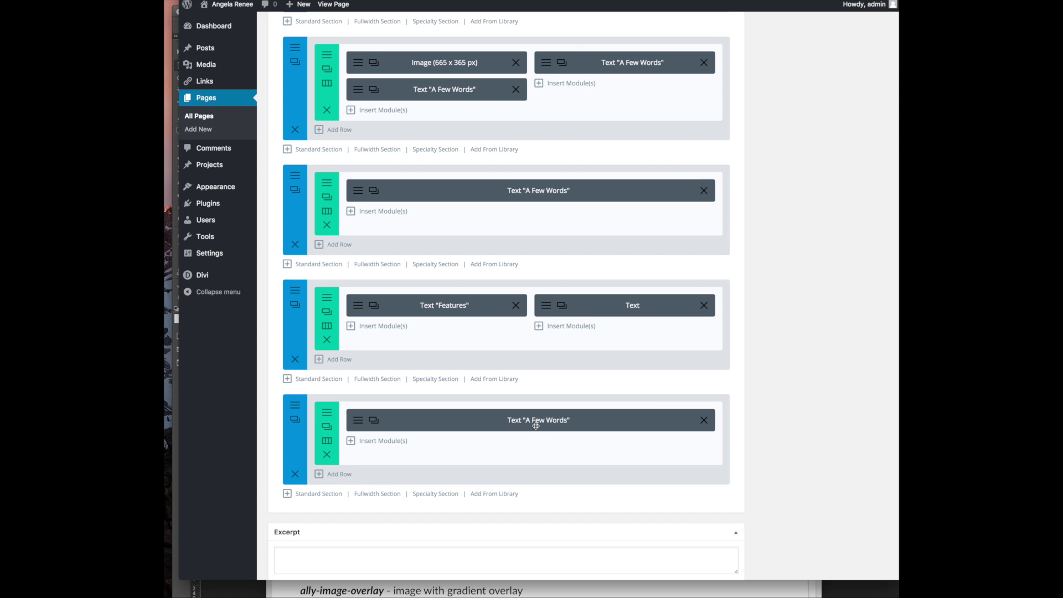
Copy the Professional testimonial, through its signature, from the Word notes
key(super+Tab)
click(778, 243)
drag(795, 284, 768, 243)
click(797, 265)
drag(797, 284, 775, 236)
right_click(821, 265)
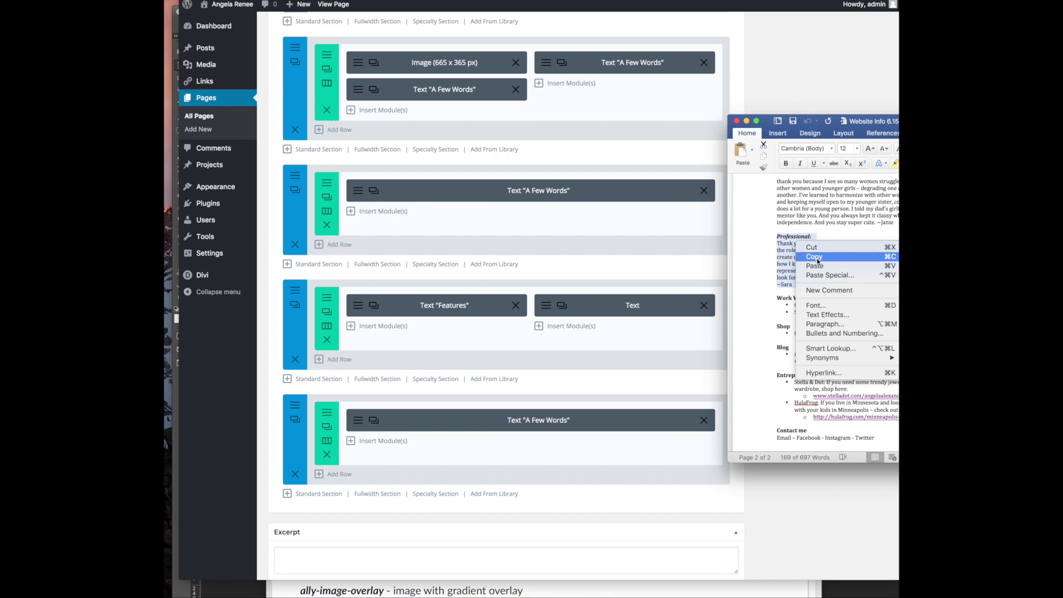
click(814, 257)
click(514, 424)
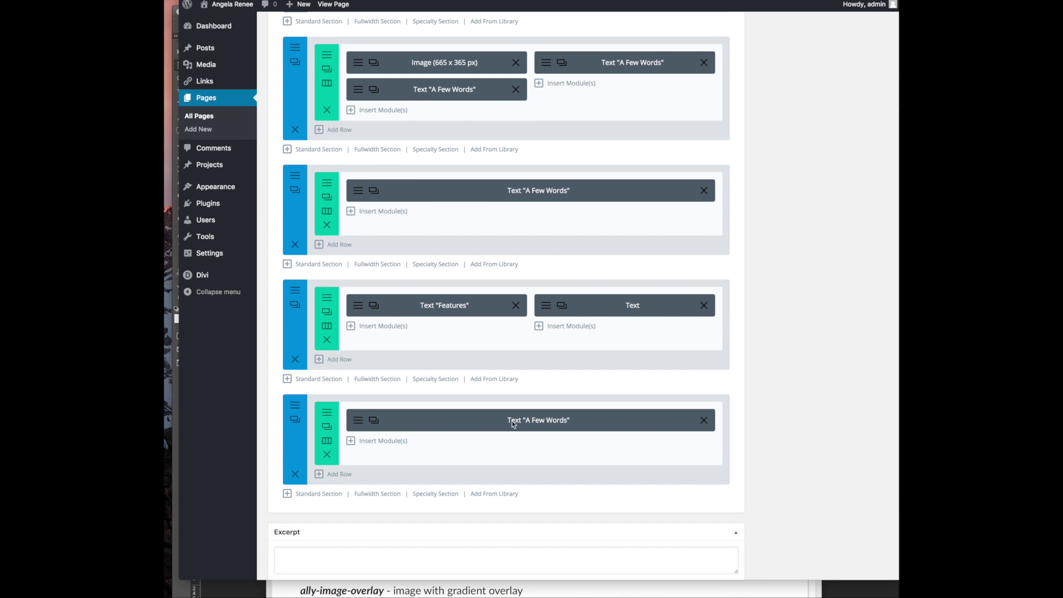
Replace the bottom module's Personal Feedback text with the Professional testimonial, signature on its own line
click(357, 421)
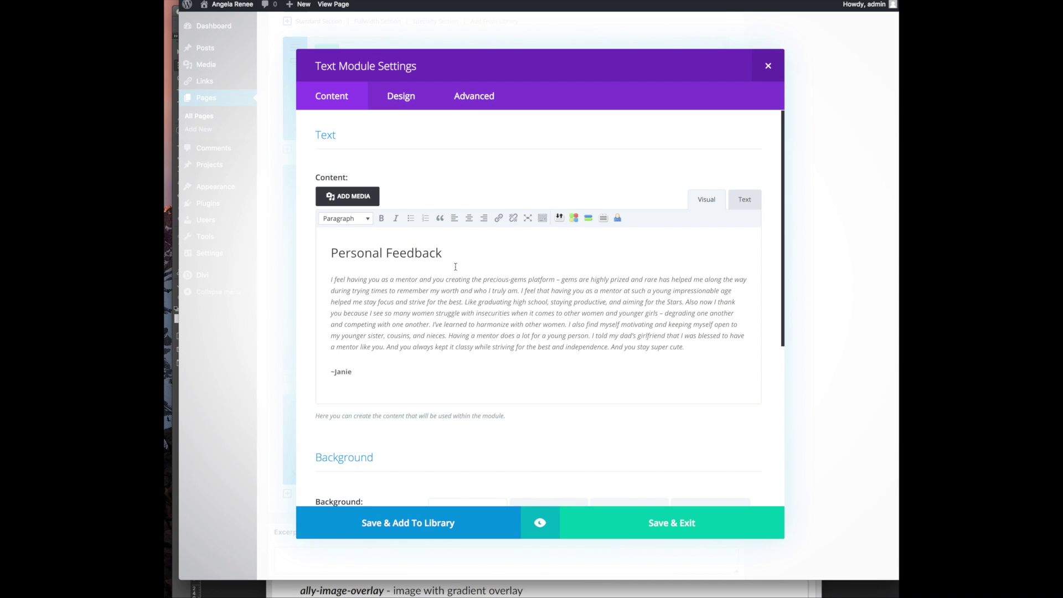
click(400, 96)
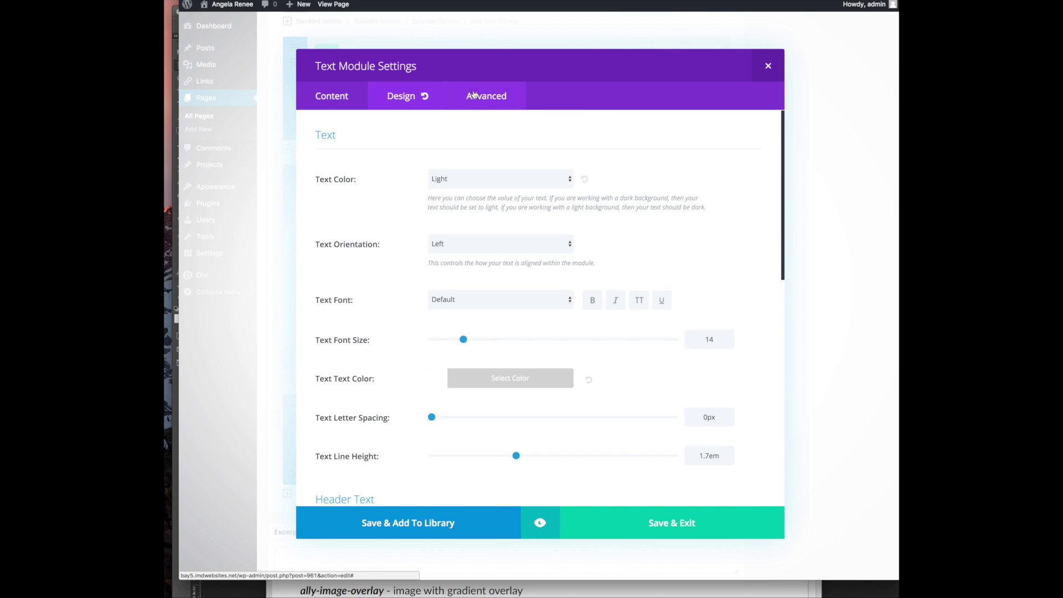
click(473, 95)
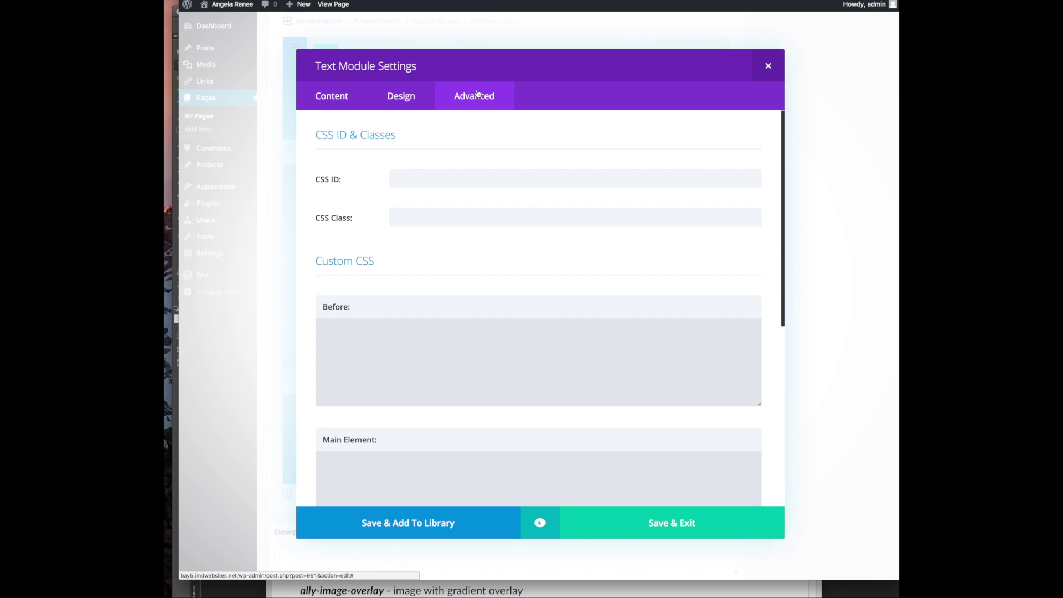
click(345, 104)
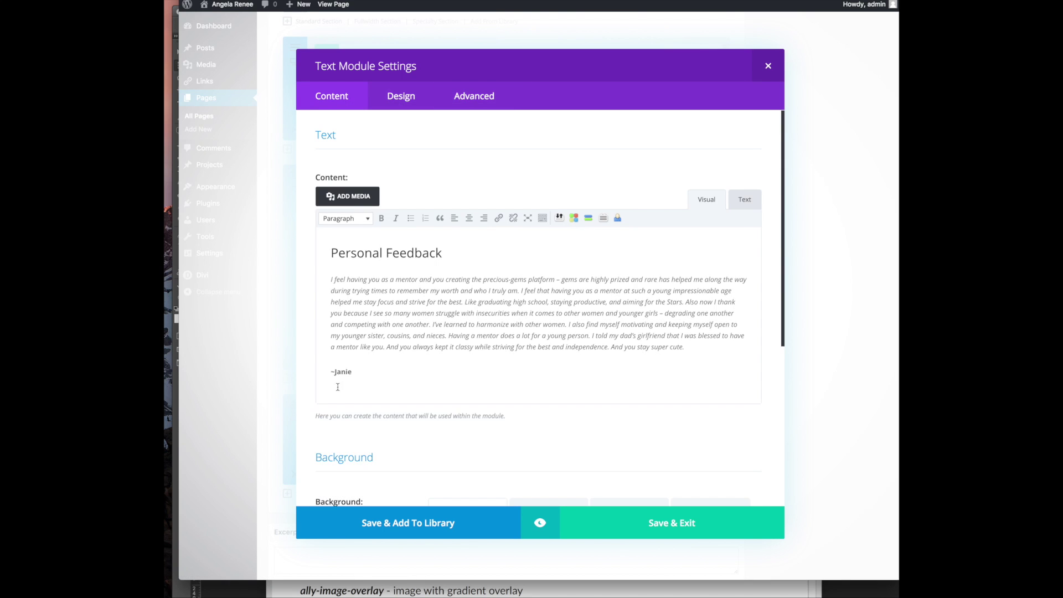
drag(337, 387, 239, 219)
key(super+v)
drag(379, 249, 329, 248)
click(427, 249)
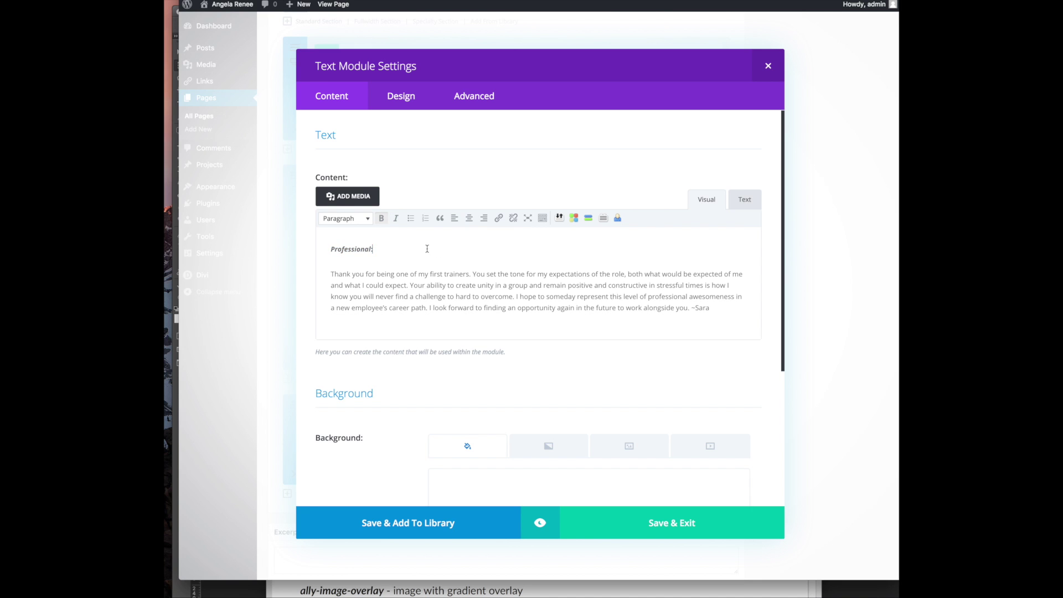
drag(402, 248, 196, 234)
scroll(513, 307, down, 3)
scroll(554, 303, up, 2)
click(692, 292)
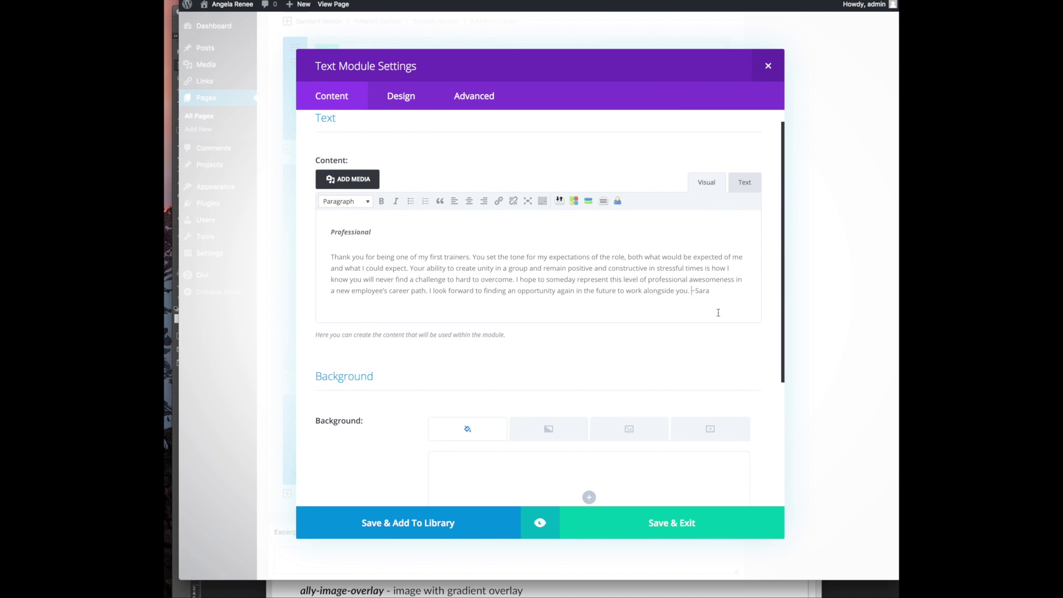
key(Return)
Format Professional as Heading 2, bold the signature, italicize the body, and save the module
key(ctrl+a)
click(381, 201)
click(395, 200)
click(403, 232)
drag(403, 232, 331, 232)
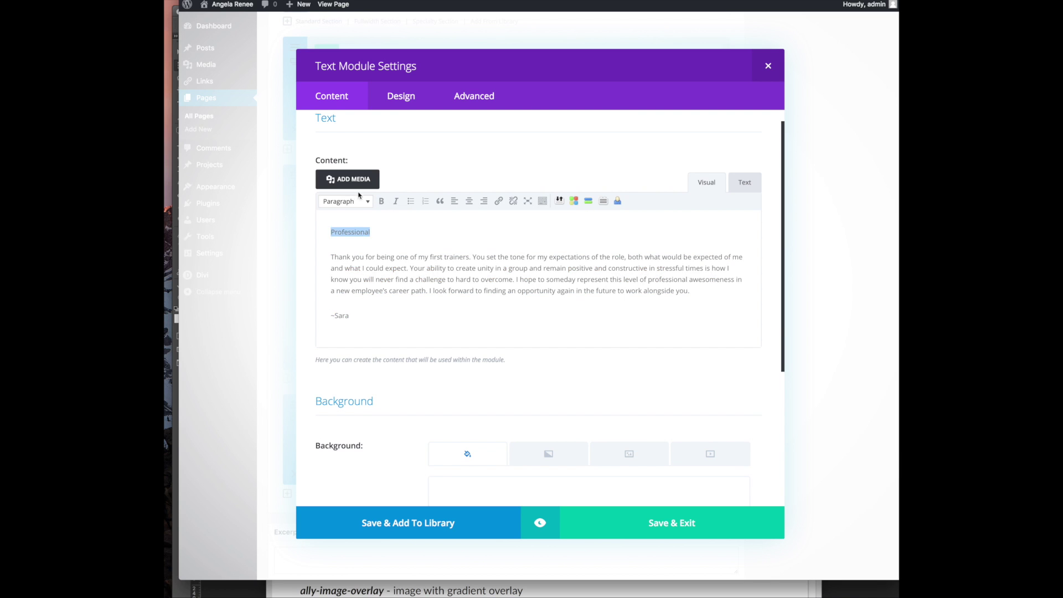
click(359, 200)
click(345, 260)
drag(350, 321, 329, 318)
click(381, 200)
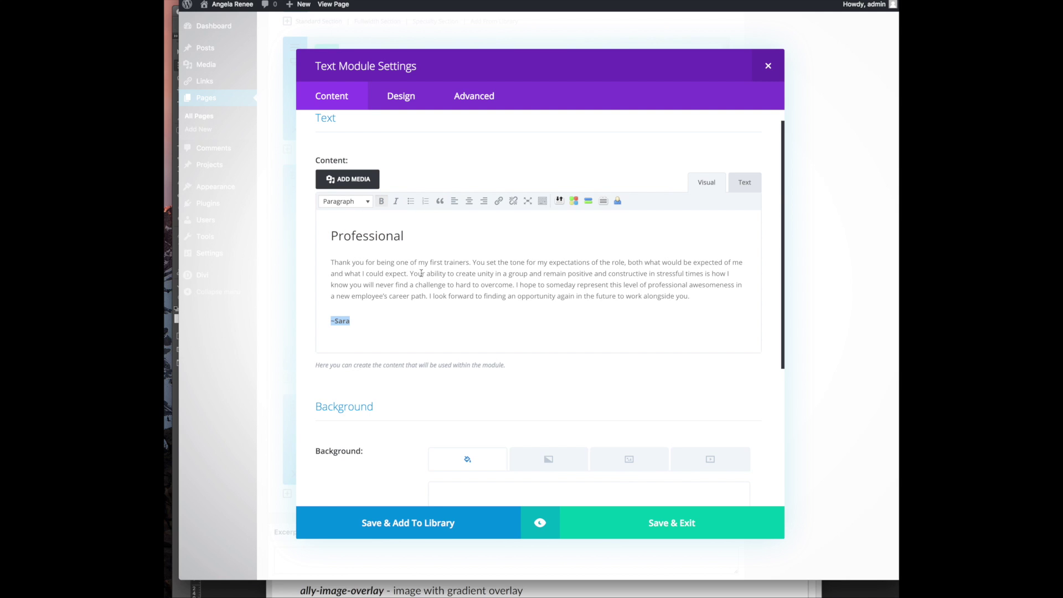
triple_click(710, 289)
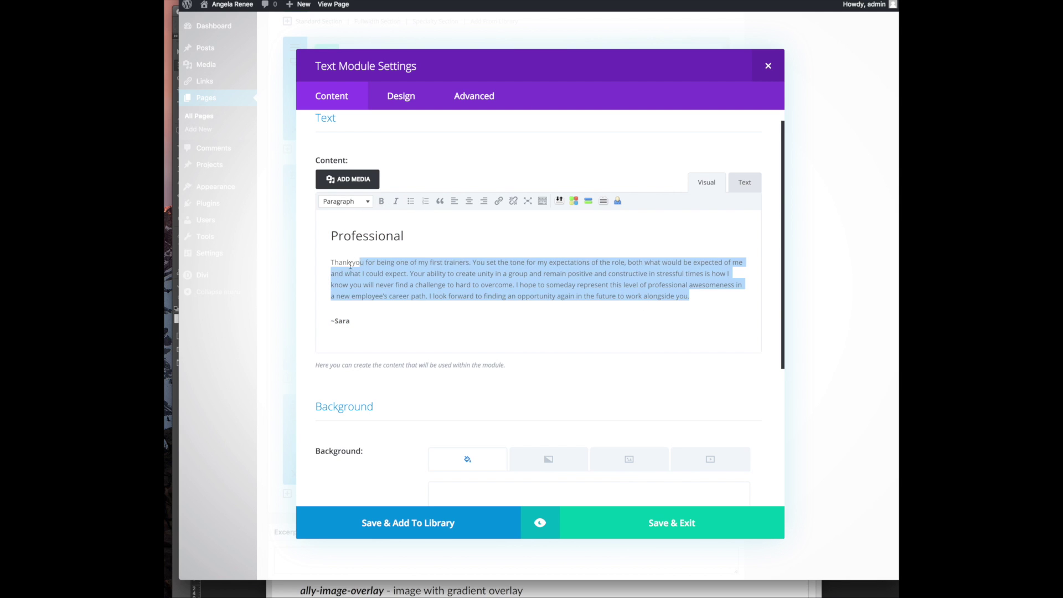
click(396, 206)
click(652, 527)
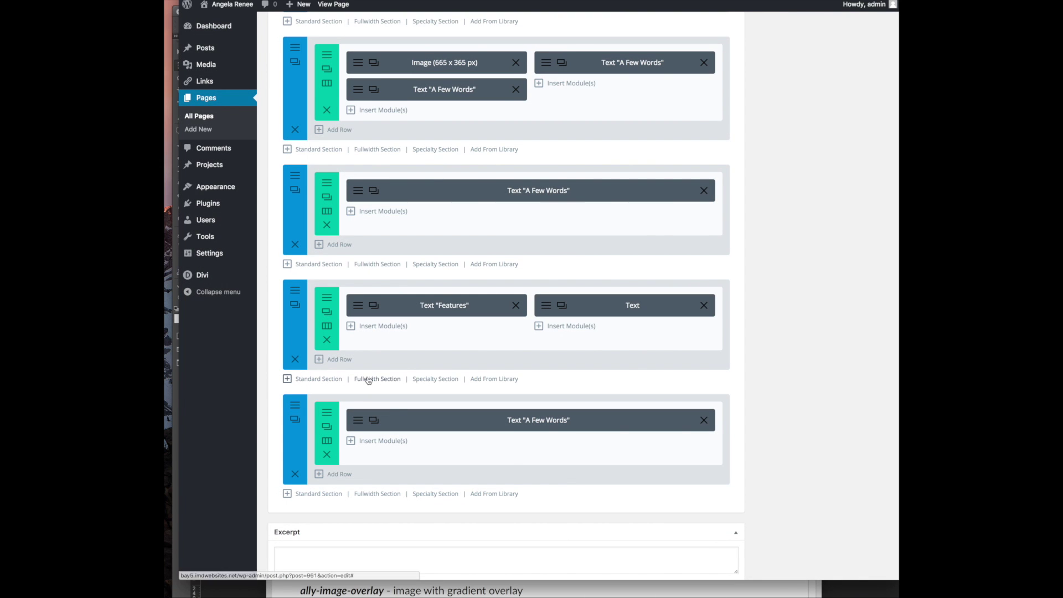
Set the bottom row to 1/2 + 1/2 columns with the testimonial module in the right column
click(327, 441)
click(500, 153)
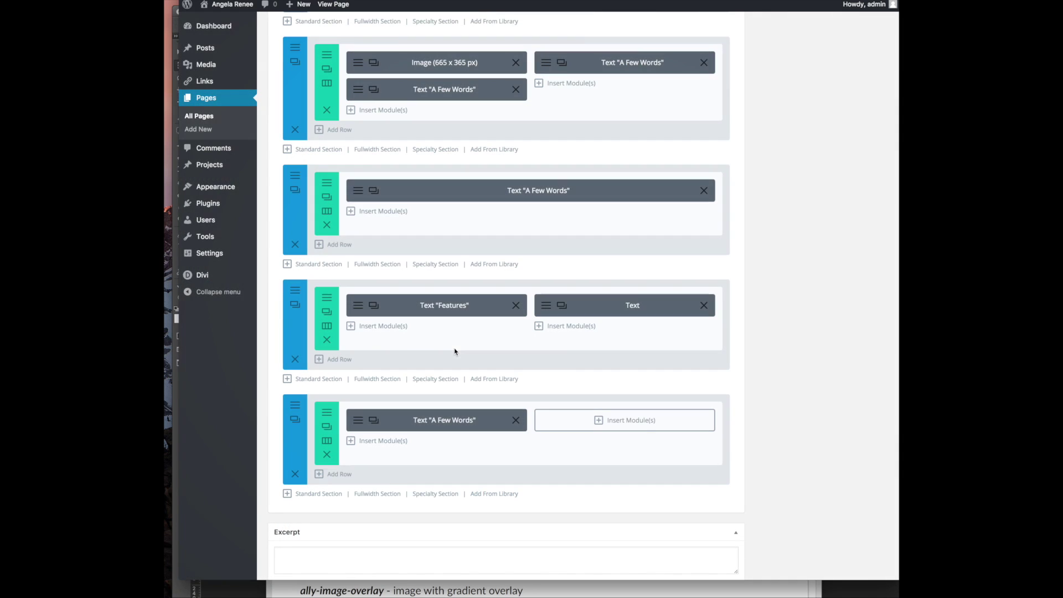
drag(429, 425, 611, 423)
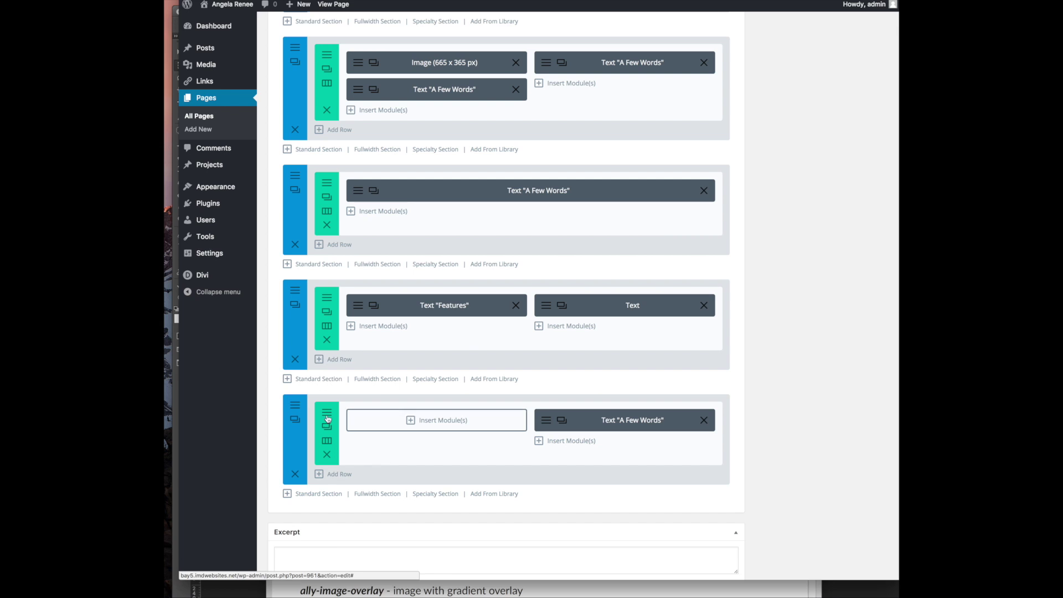
scroll(434, 263, up, 5)
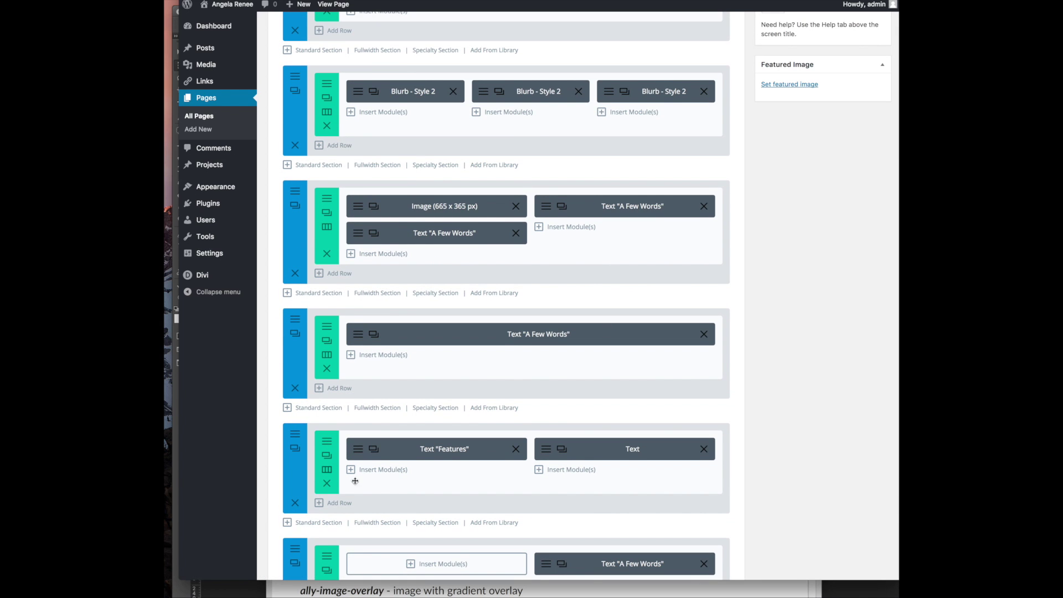
scroll(355, 481, down, 5)
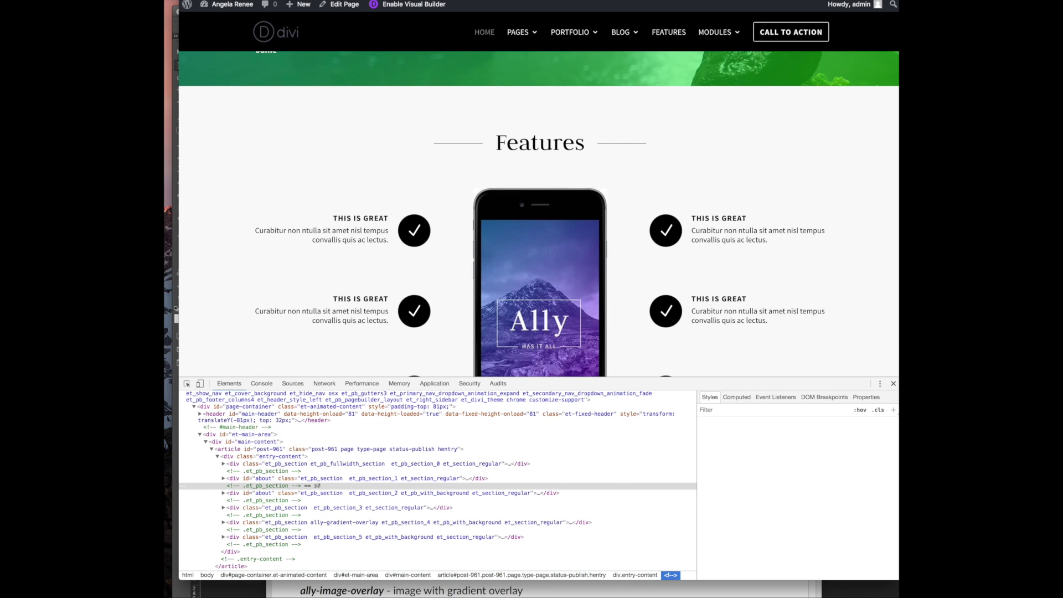
Close DevTools, reload, and review the homepage's COACHING, SPEAKING and Professional testimonial sections
scroll(539, 213, down, 5)
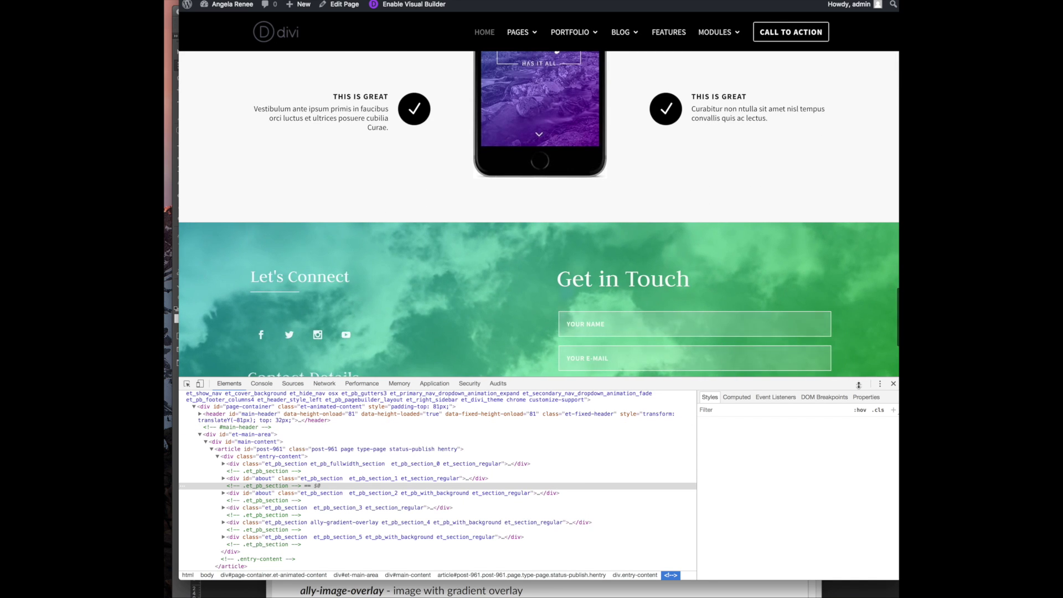
click(893, 384)
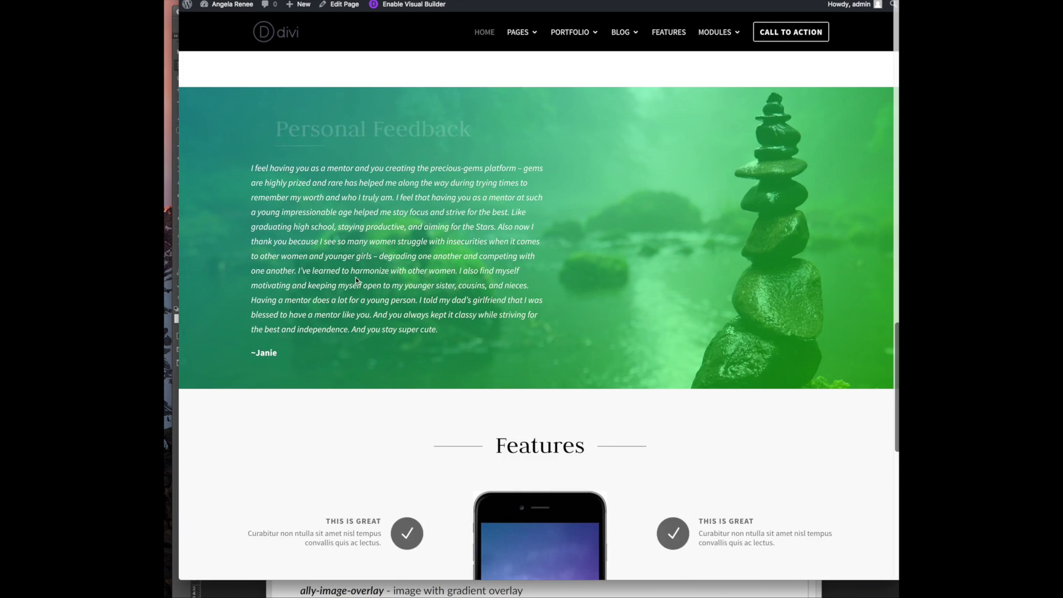
scroll(360, 277, down, 5)
scroll(364, 276, down, 3)
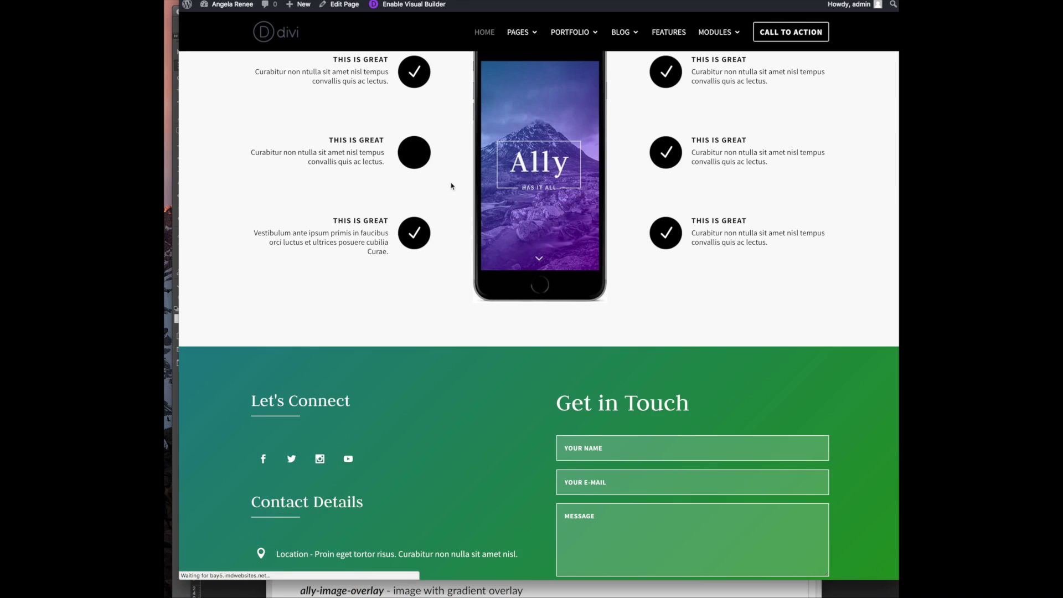
scroll(397, 238, down, 2)
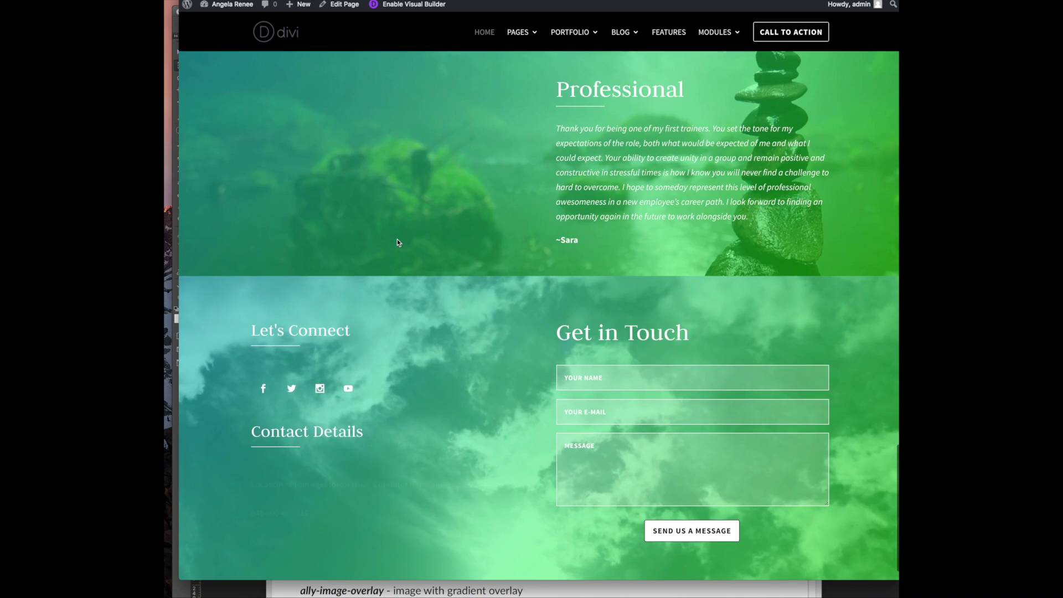
scroll(397, 242, up, 3)
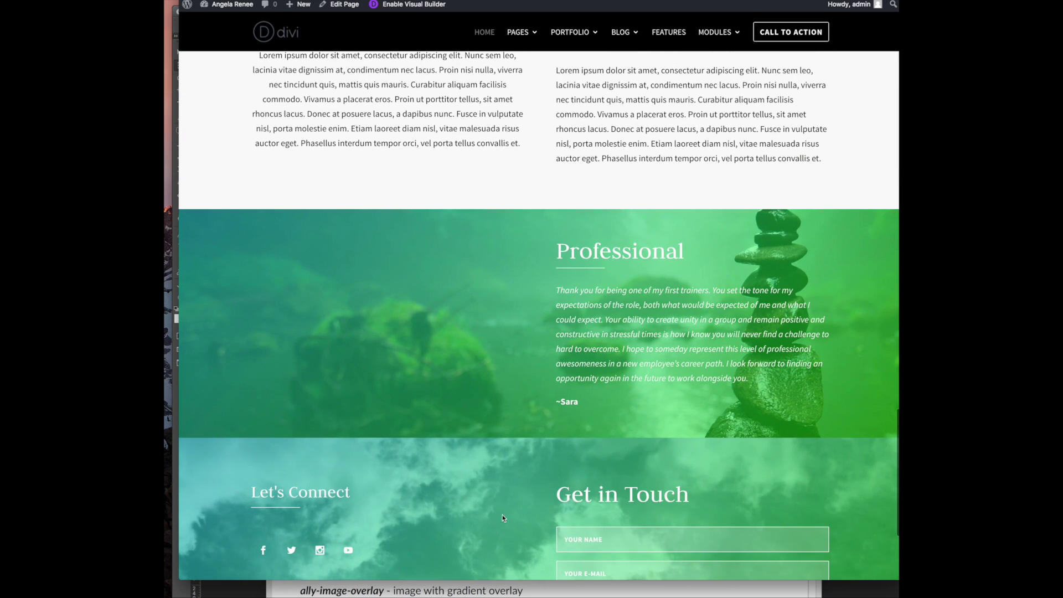
scroll(492, 528, up, 8)
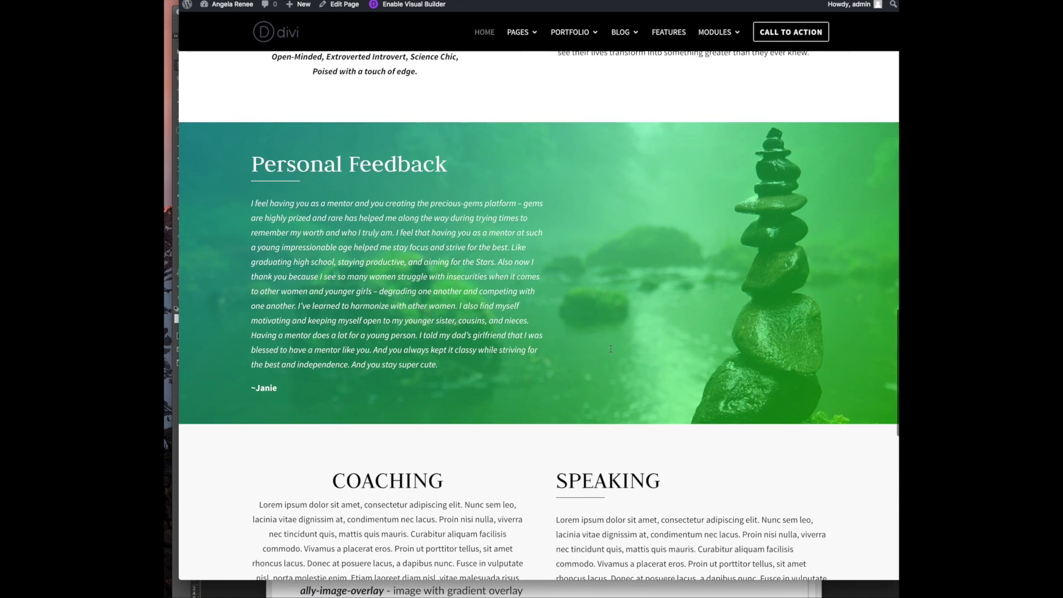
scroll(611, 348, down, 8)
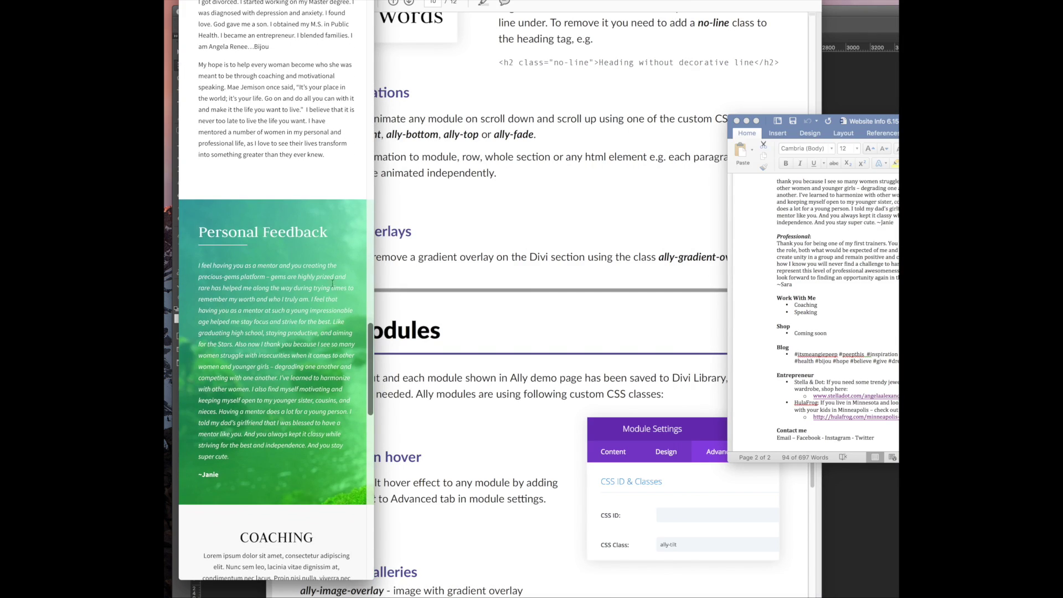
Widen Chrome, browse the Pexels 'nature' results, and open 'Landscape Photograph of Rock Formation by the Sea'
drag(376, 257, 808, 268)
scroll(242, 355, up, 4)
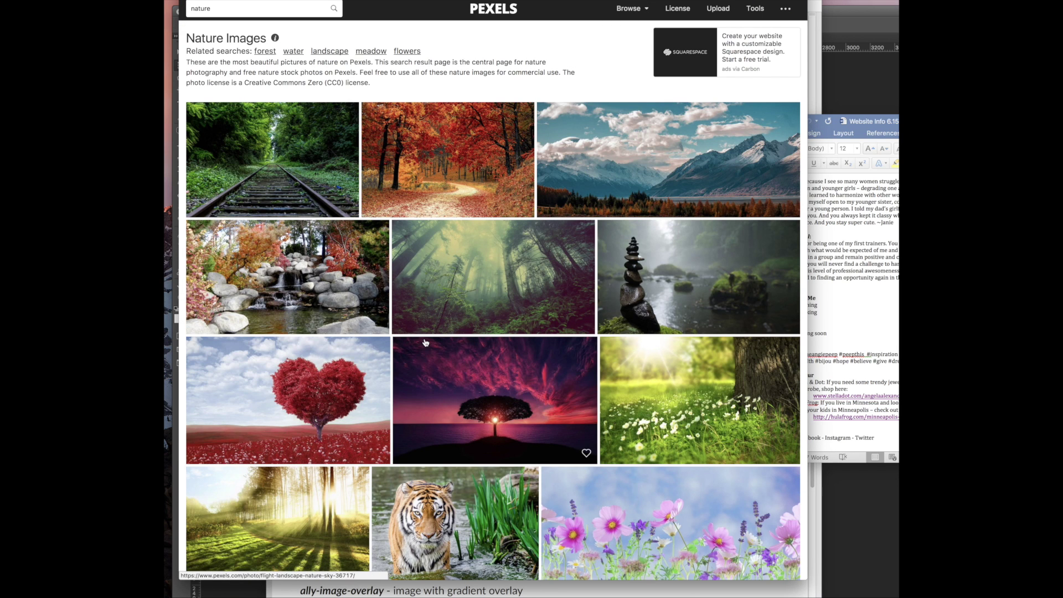
scroll(426, 342, down, 10)
scroll(425, 342, down, 4)
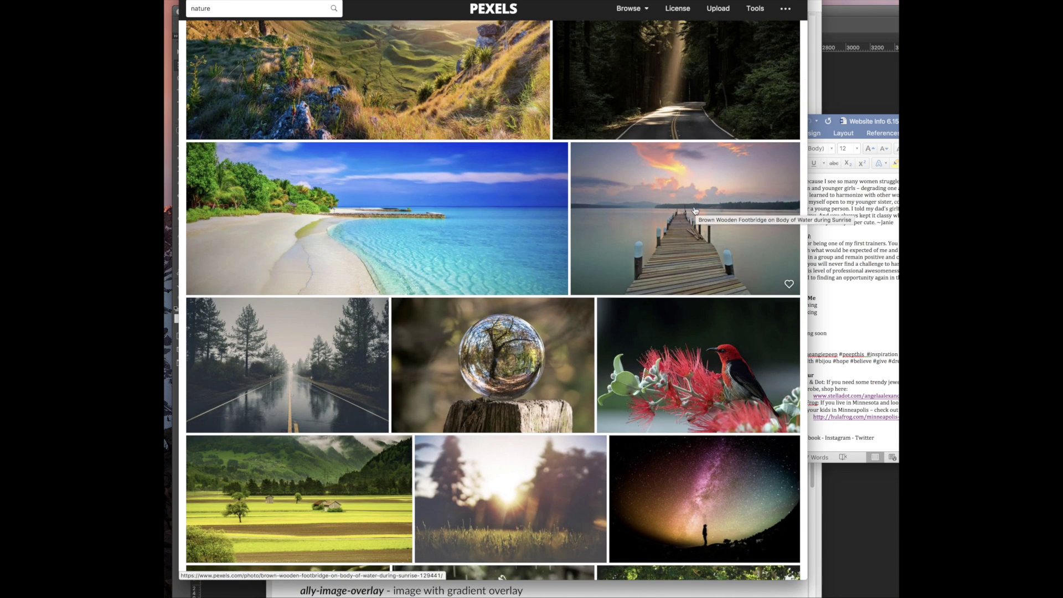
scroll(284, 389, down, 15)
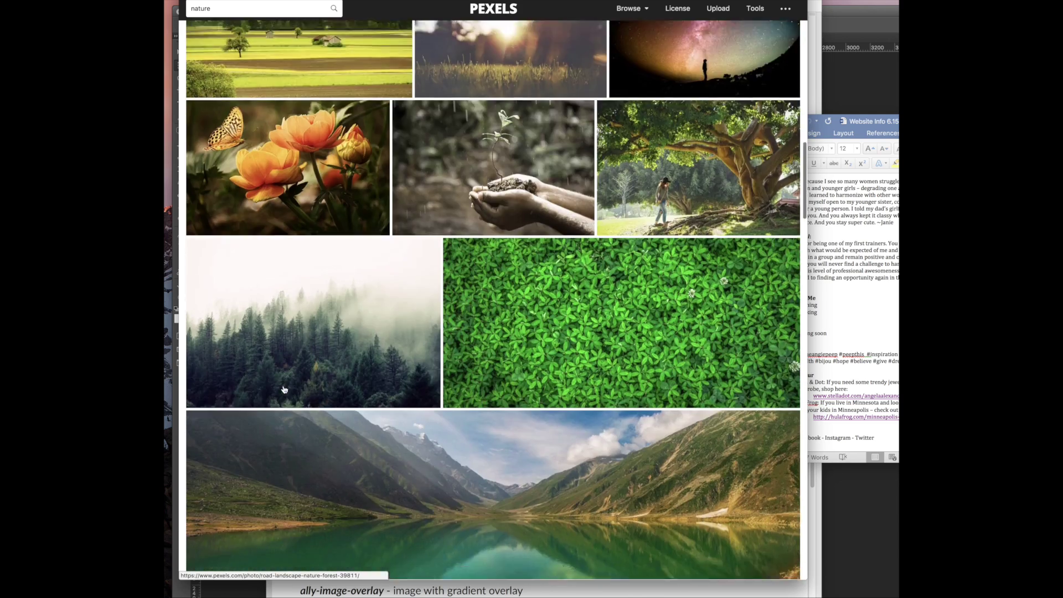
scroll(284, 389, down, 6)
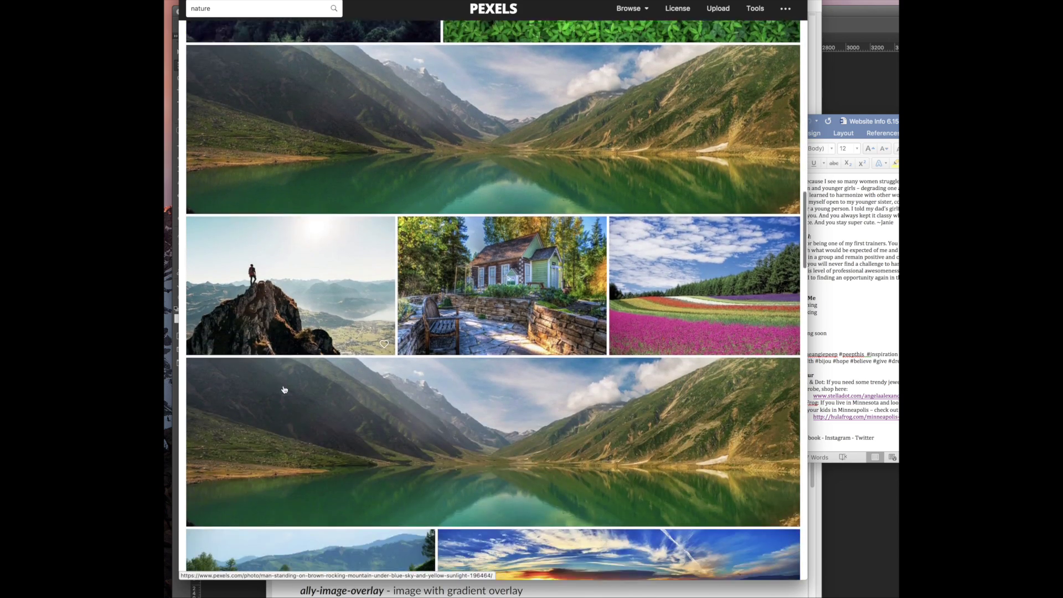
scroll(284, 389, down, 5)
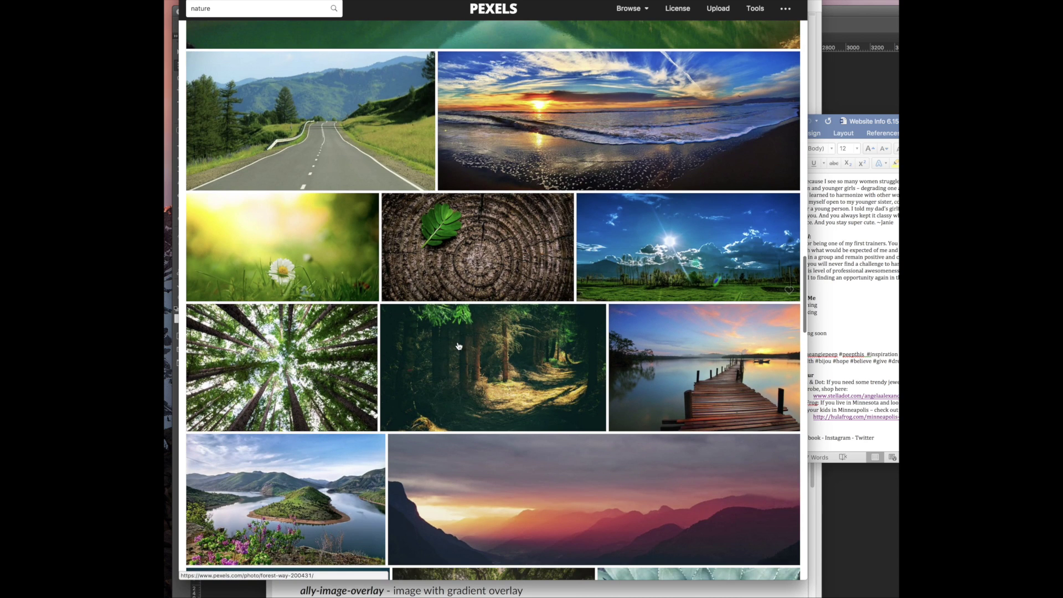
scroll(459, 346, down, 5)
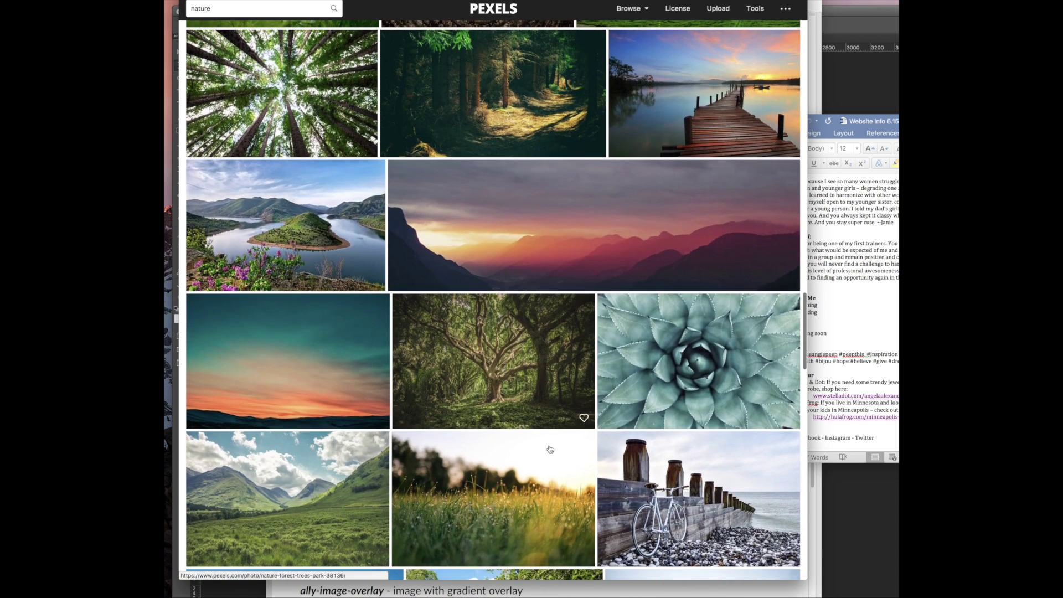
scroll(451, 387, down, 9)
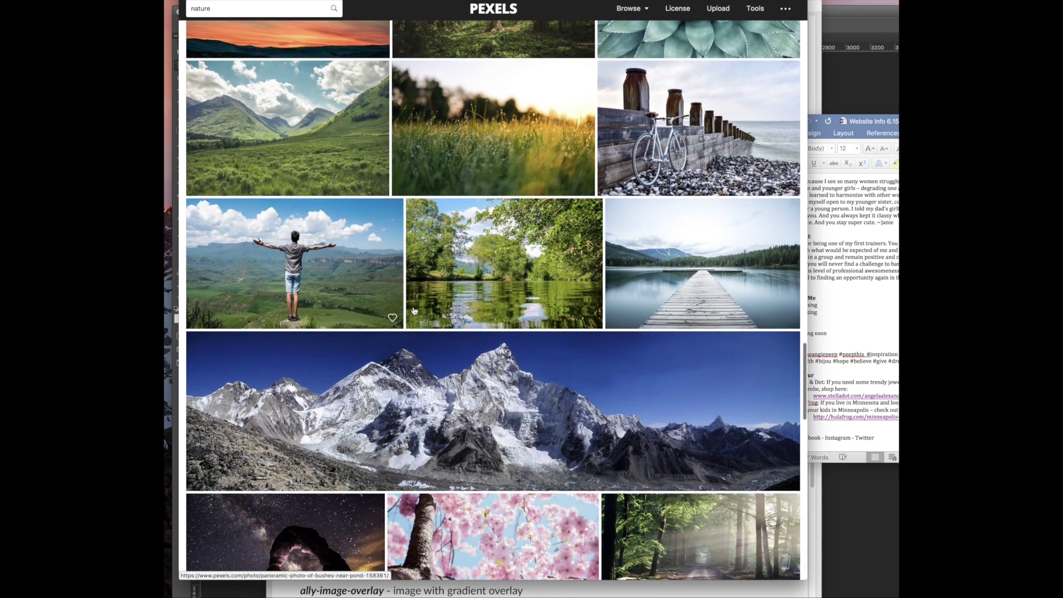
scroll(387, 365, down, 4)
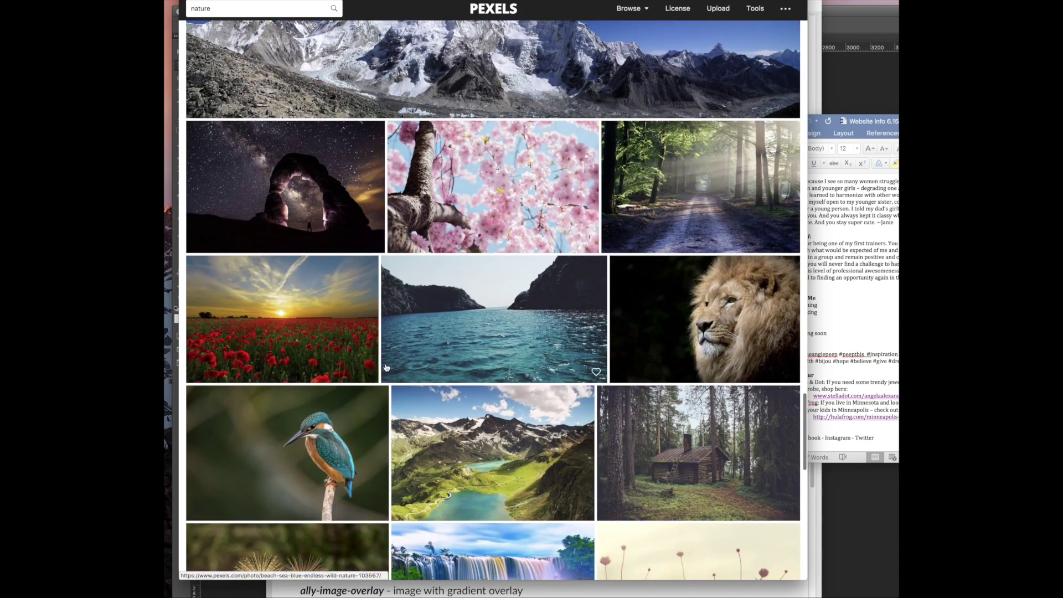
scroll(481, 463, down, 12)
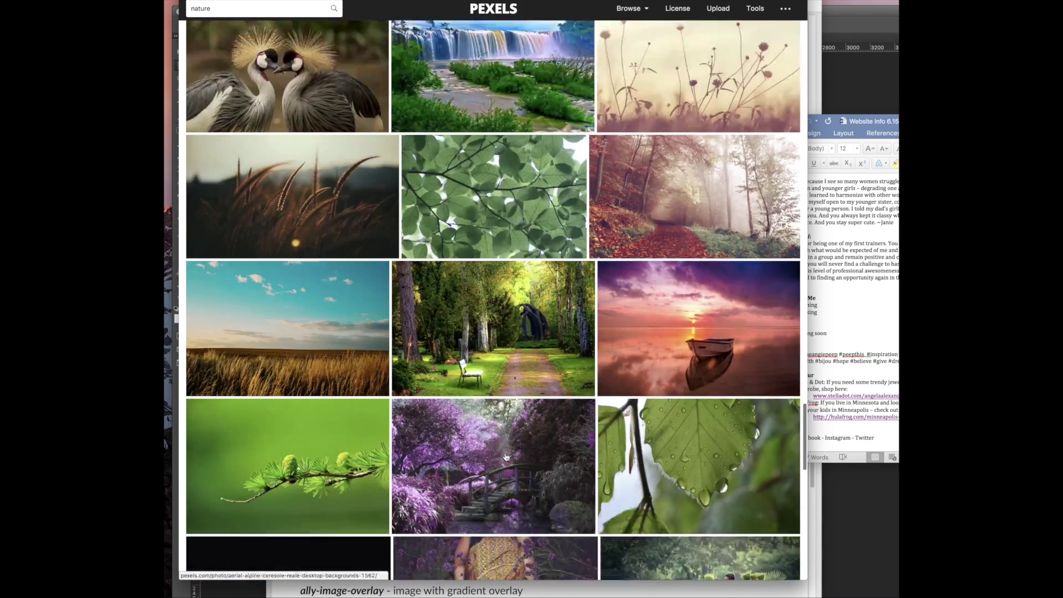
scroll(505, 456, down, 6)
scroll(505, 456, up, 6)
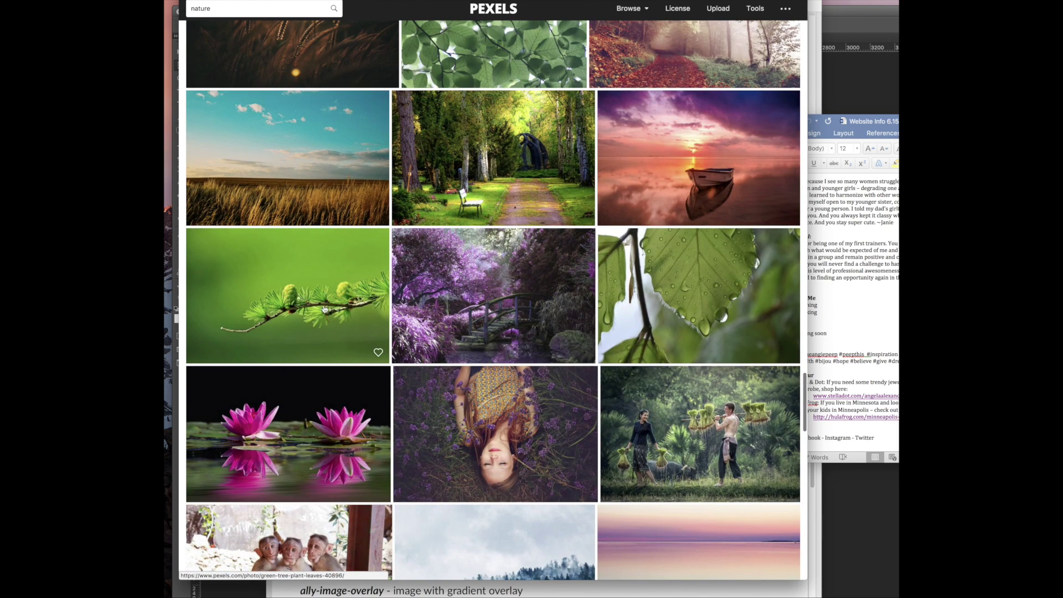
scroll(325, 308, down, 10)
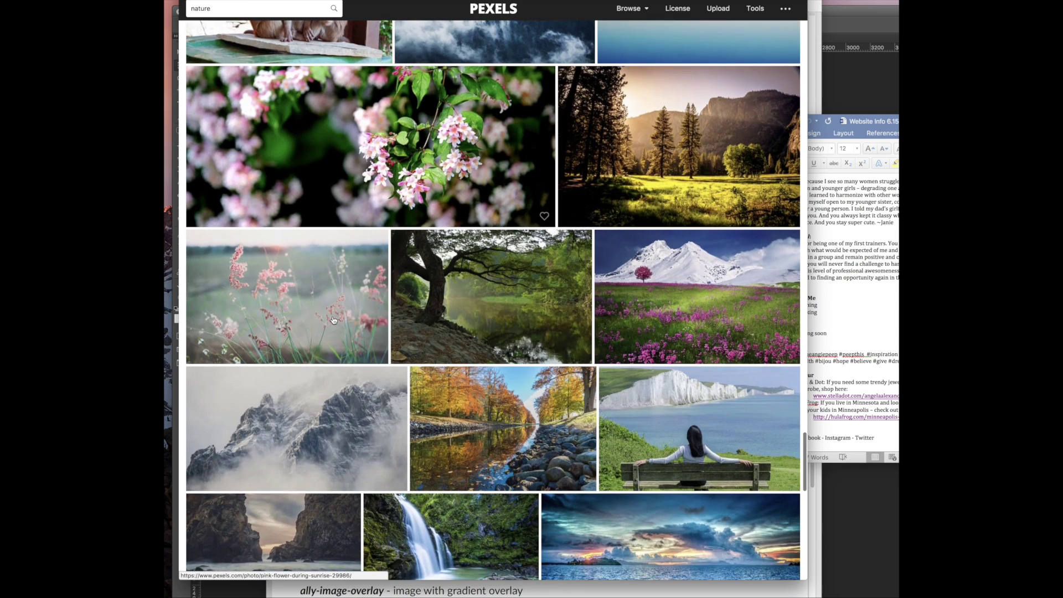
scroll(333, 320, down, 4)
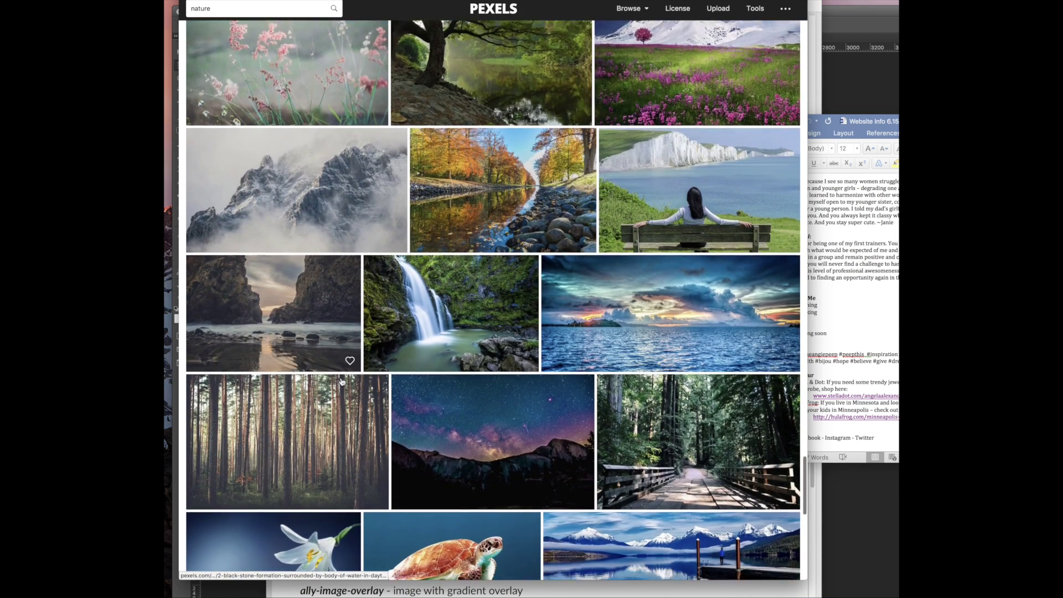
scroll(341, 381, down, 3)
scroll(271, 387, down, 10)
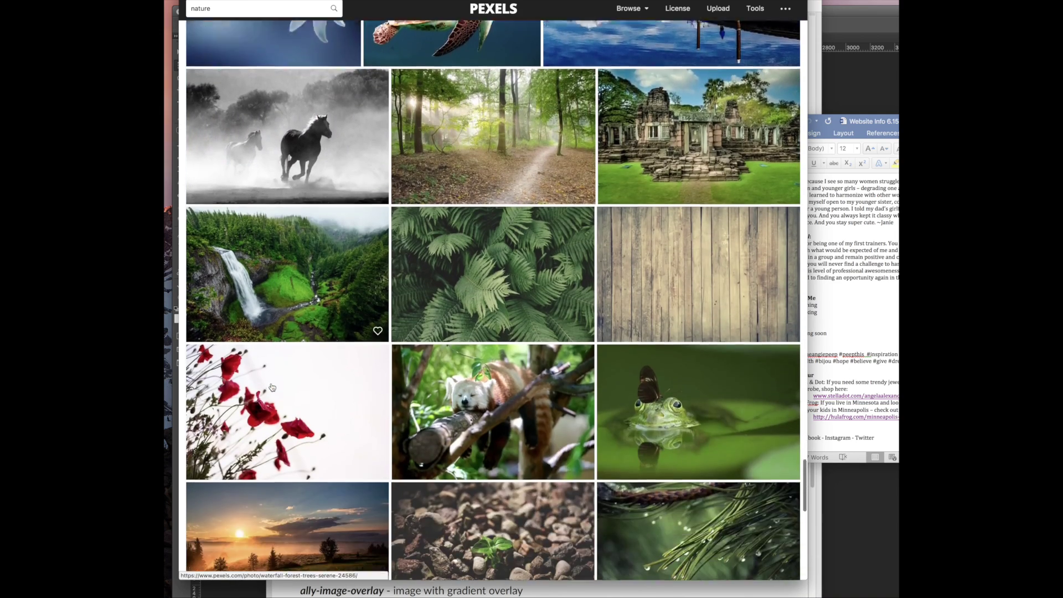
scroll(271, 387, down, 10)
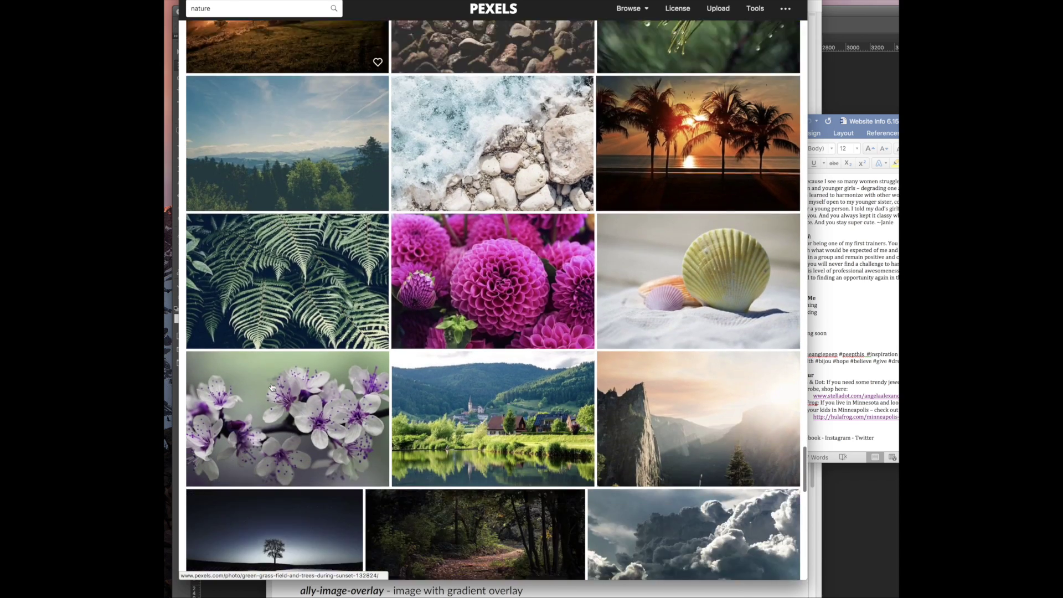
scroll(388, 443, down, 8)
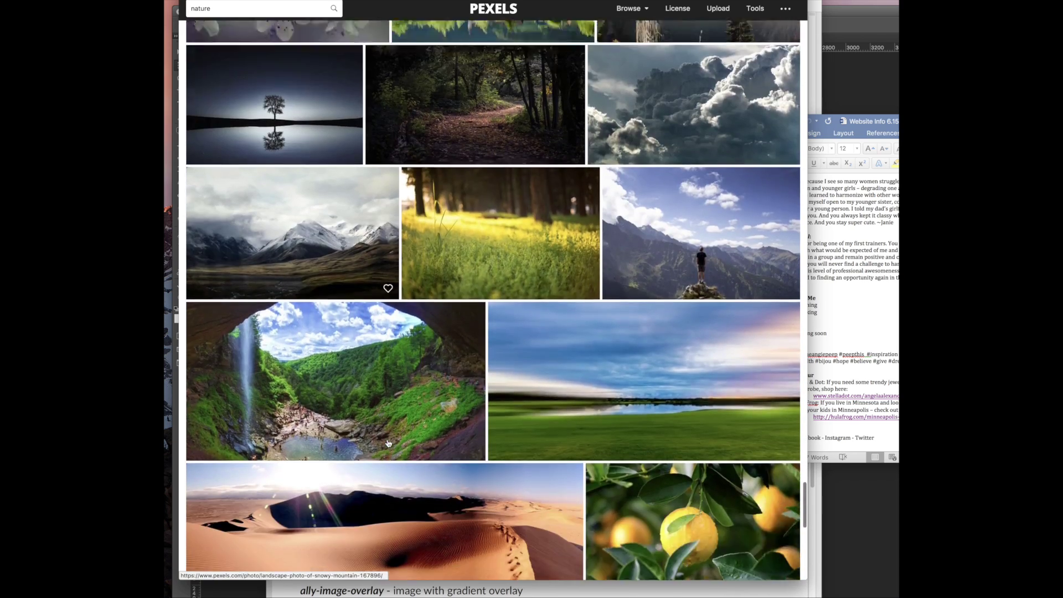
scroll(388, 443, down, 10)
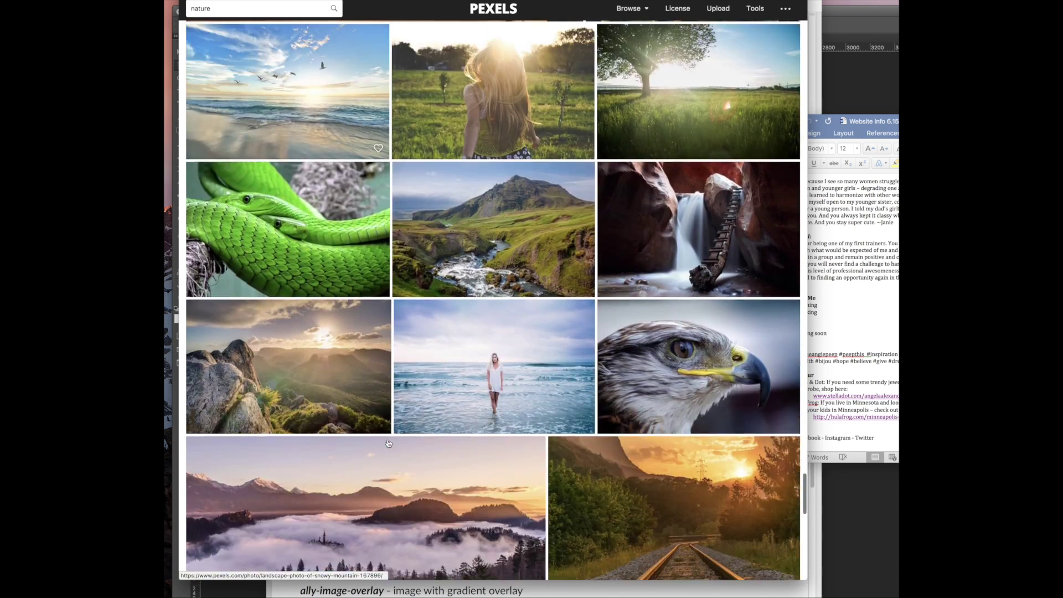
scroll(387, 439, down, 7)
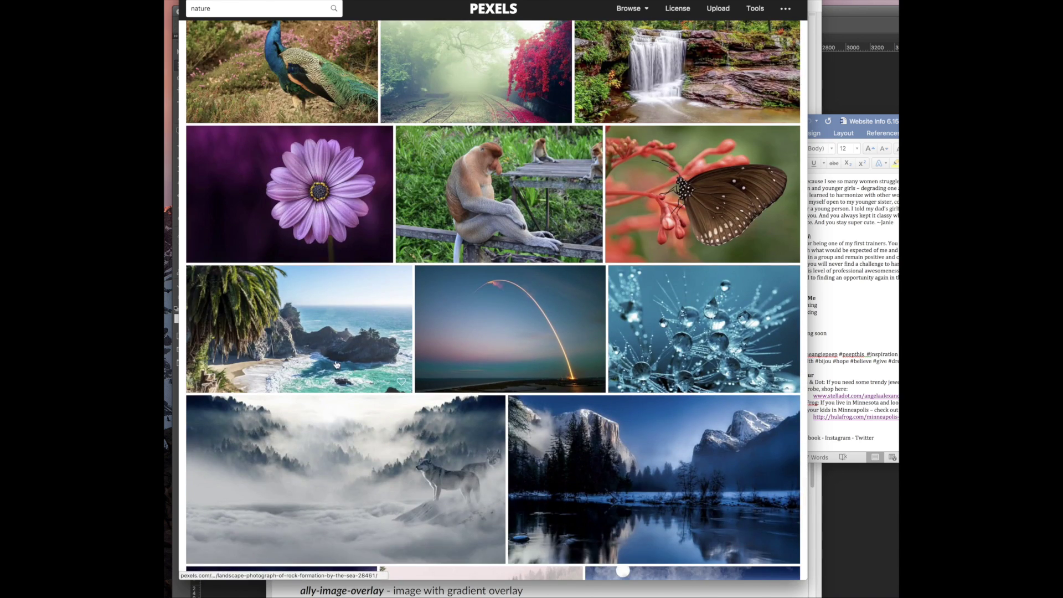
click(328, 336)
Copy the full-size rock formation photo from Pexels and switch to Photoshop
right_click(418, 190)
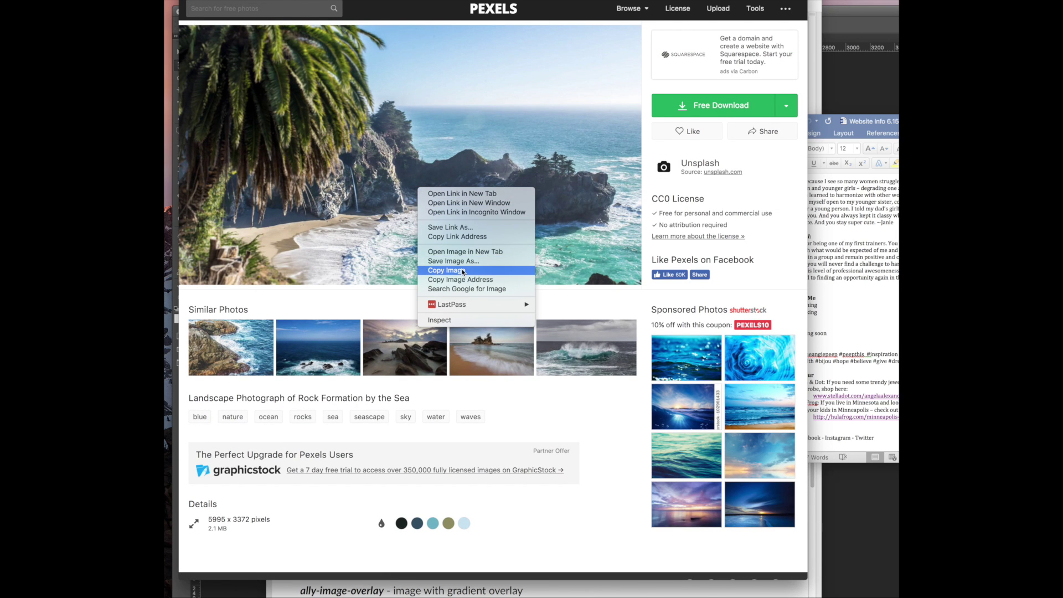
click(462, 271)
click(442, 207)
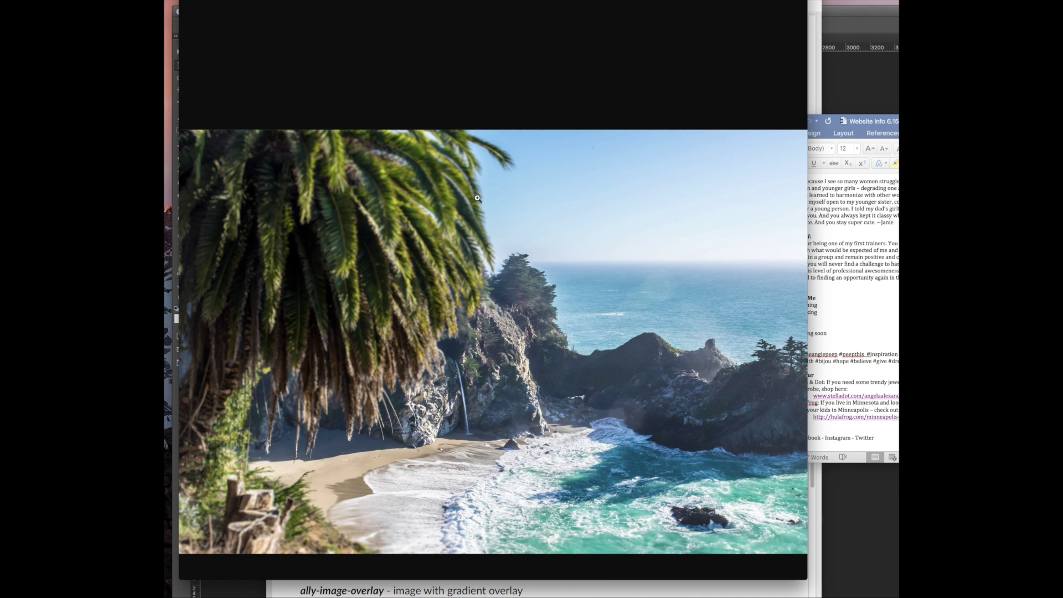
right_click(478, 198)
click(516, 221)
key(super+Tab)
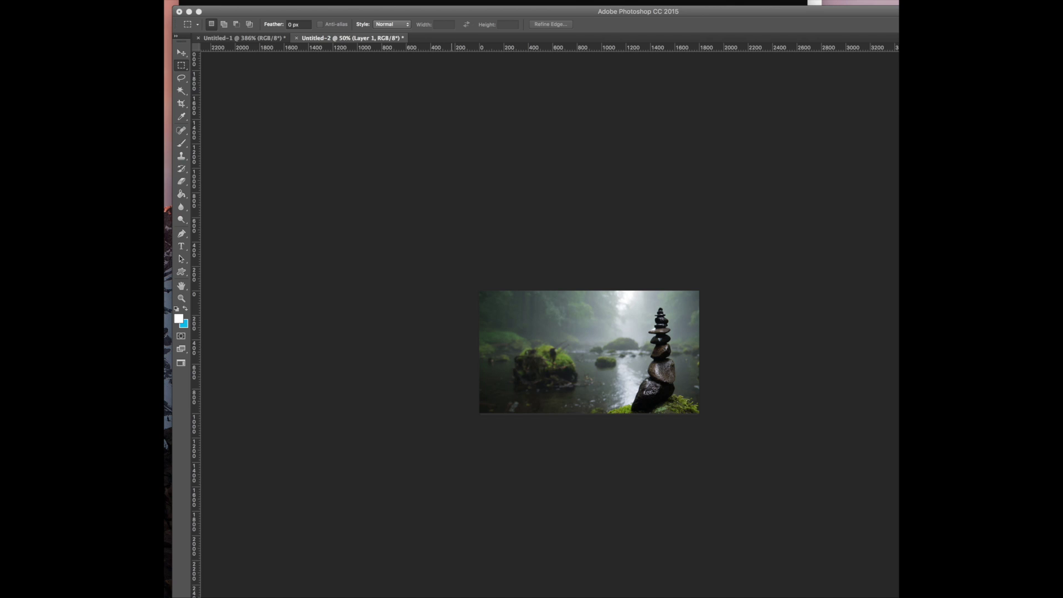
Undo the stones photo, then crop the image to a rectangle covering the canvas area
key(super+z)
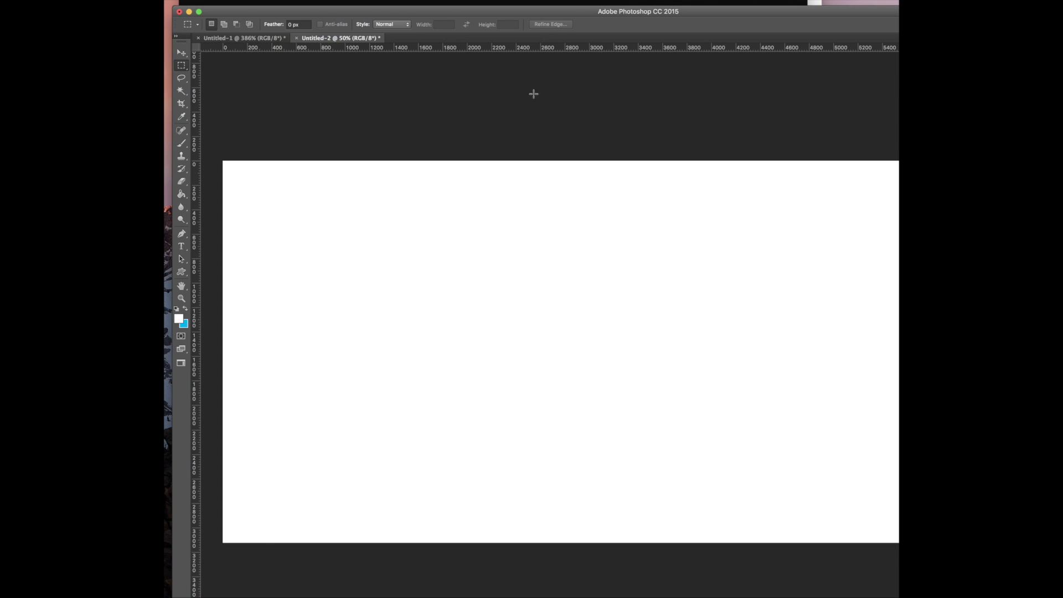
click(181, 54)
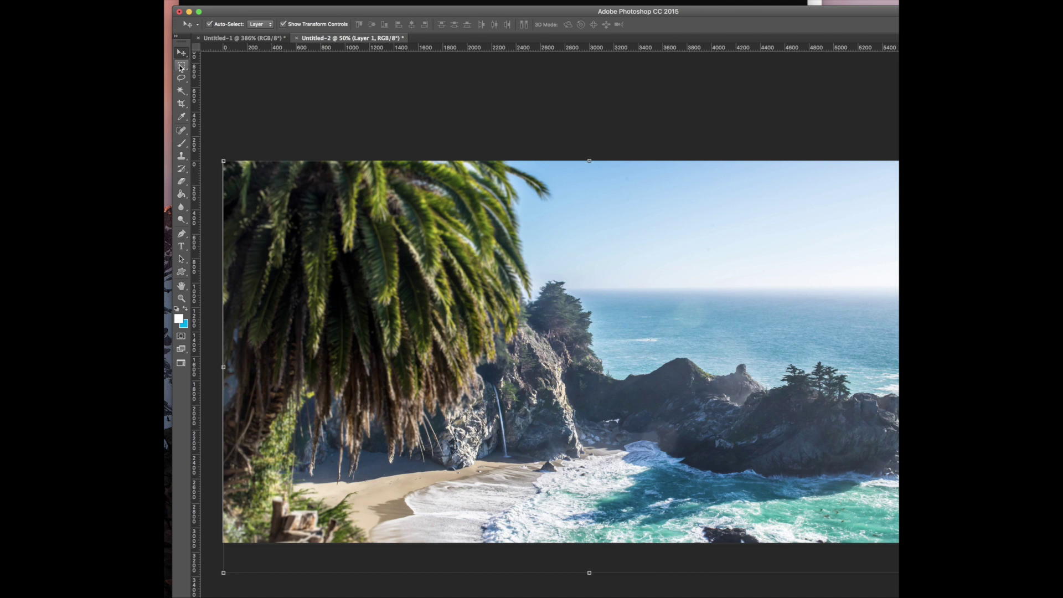
click(181, 67)
drag(227, 162, 899, 541)
click(165, 1)
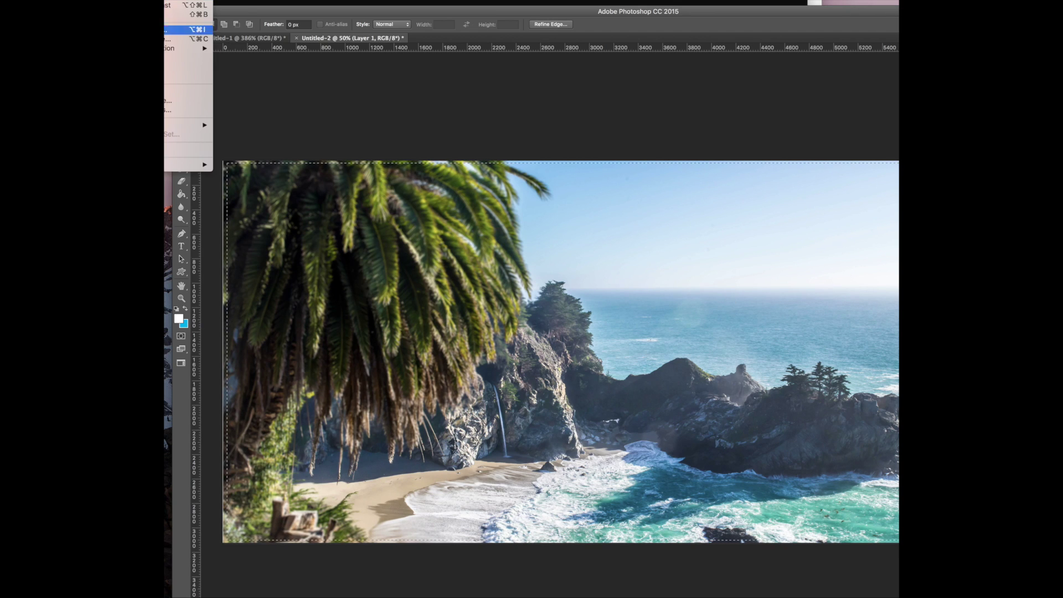
click(168, 58)
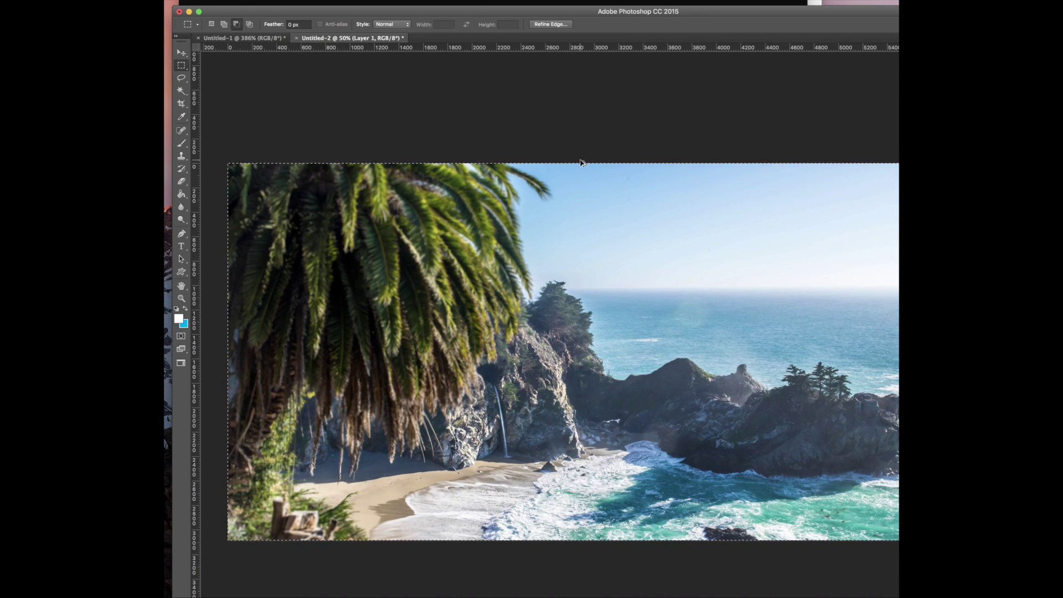
Resize the photo to 1800 × 938 px and save it for web as JPEG into Downloads
key(super+alt+i)
text(1)
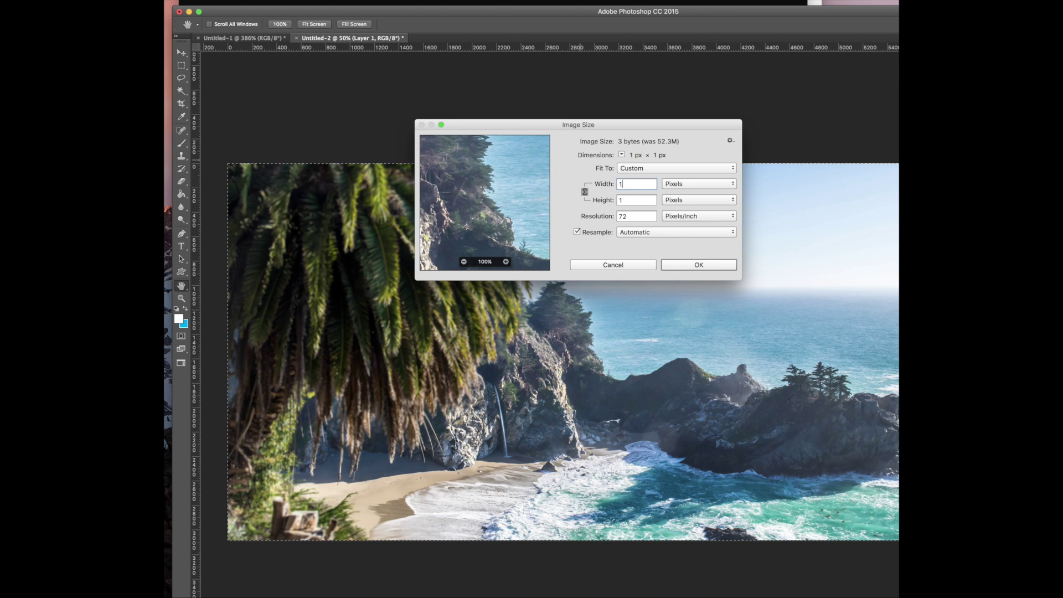
text(800)
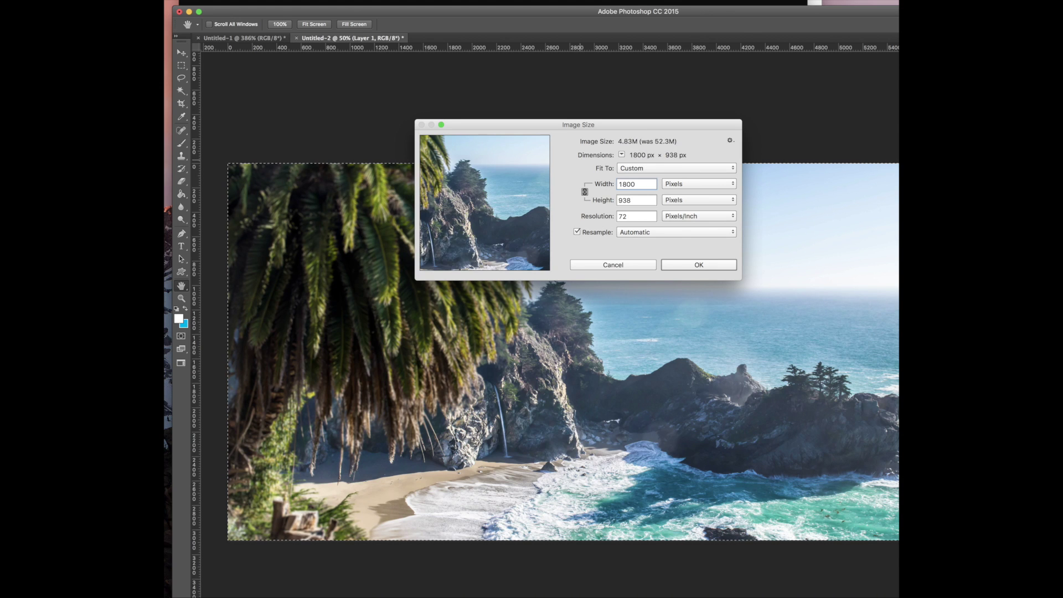
key(Return)
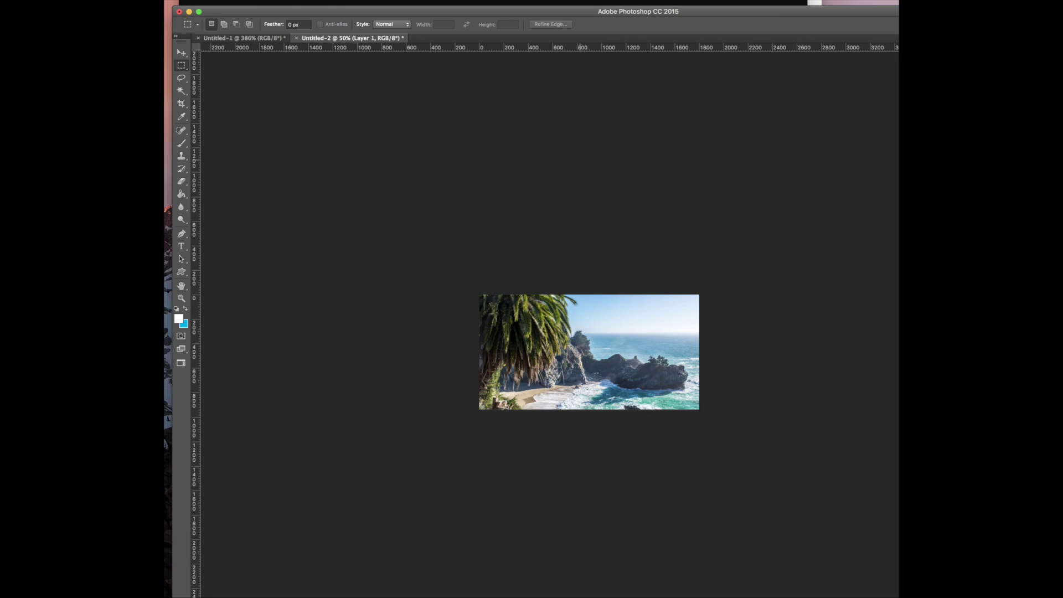
key(super+alt+shift+s)
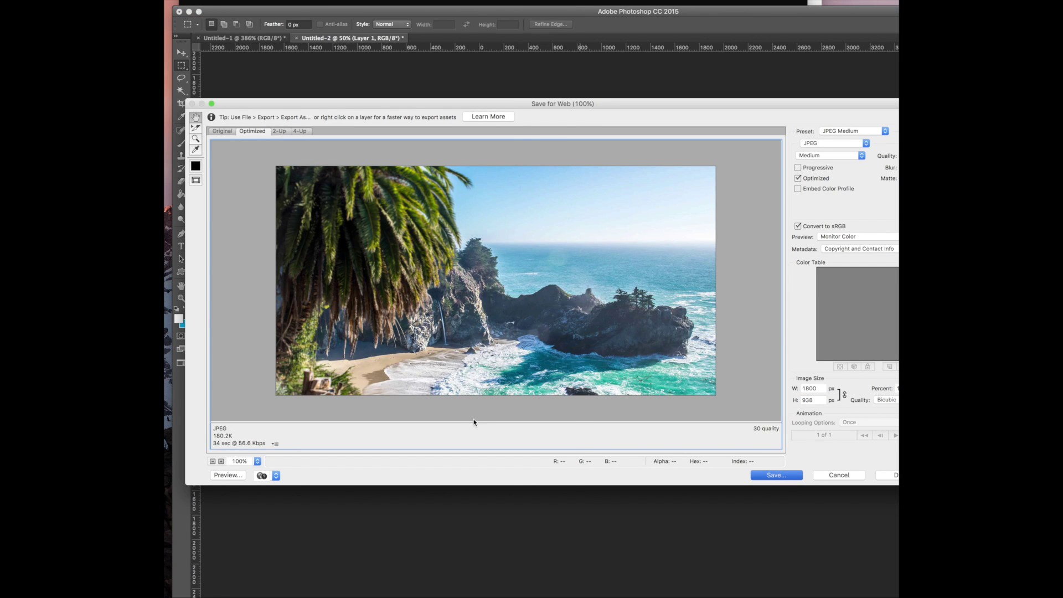
key(Return)
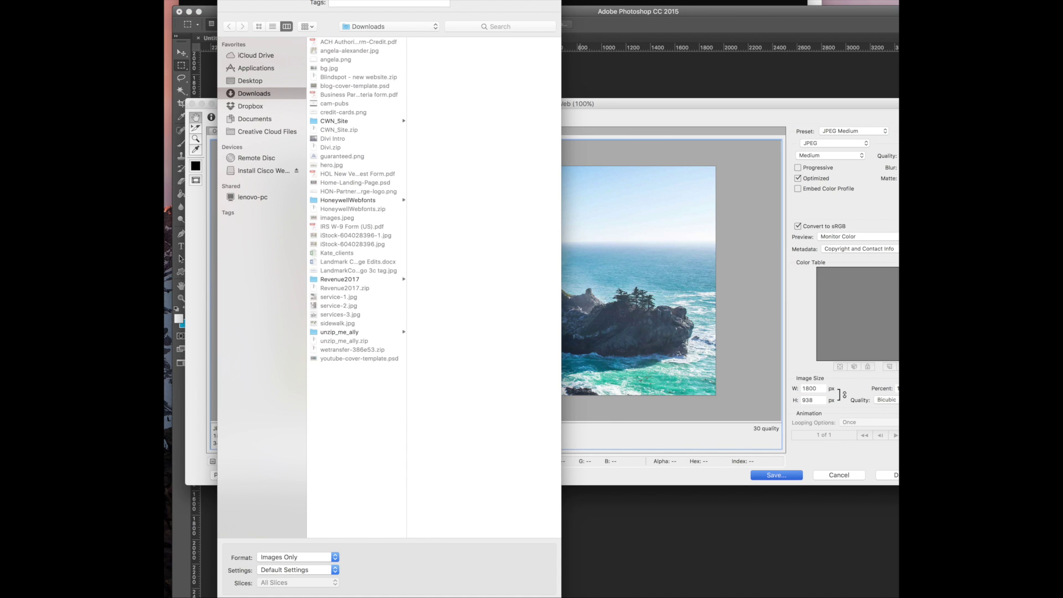
key(Return)
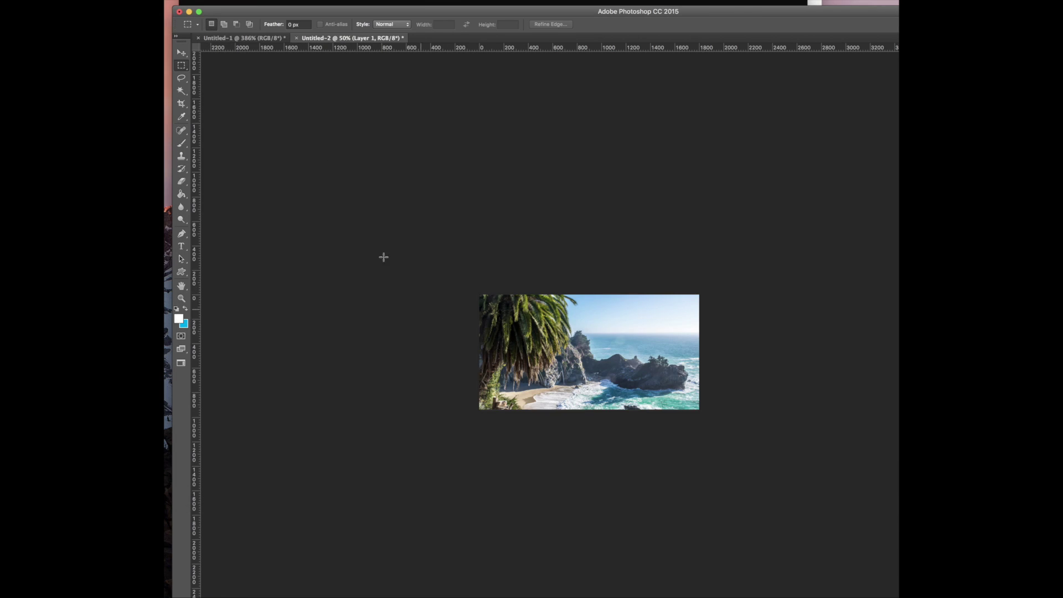
click(338, 1)
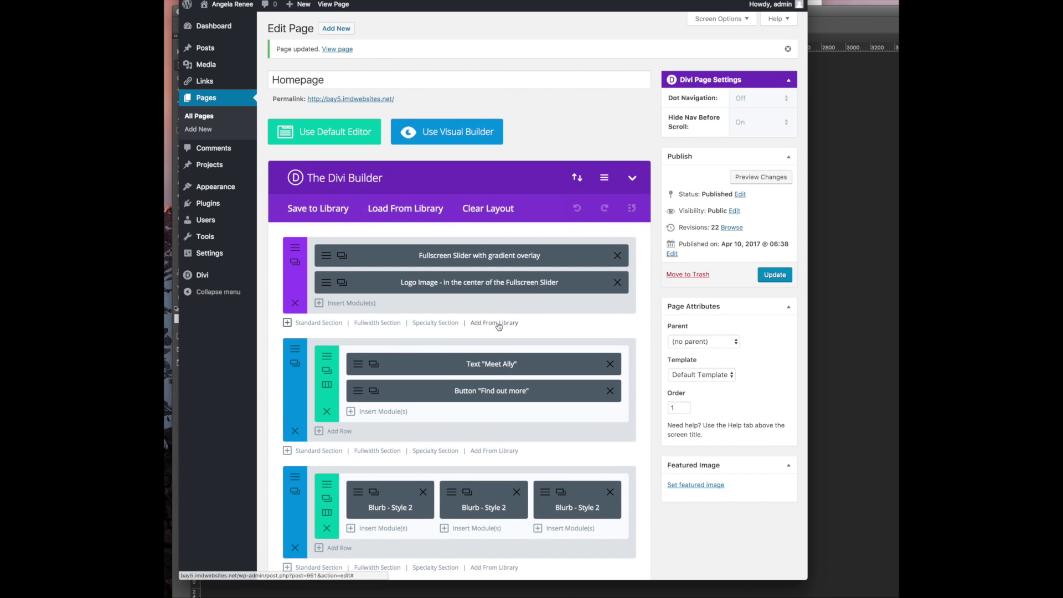
scroll(479, 324, down, 10)
scroll(317, 182, up, 3)
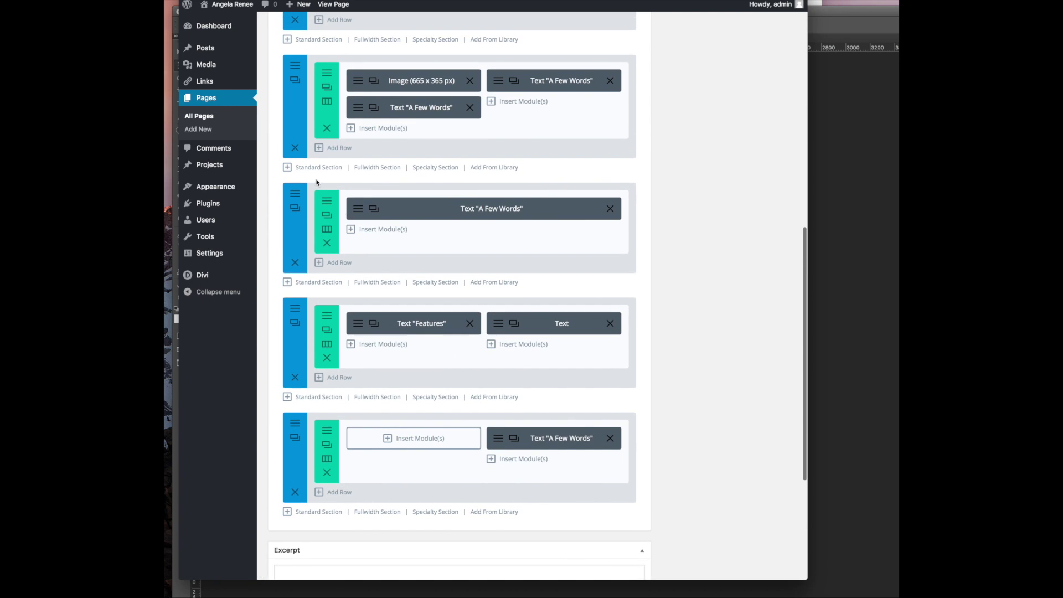
click(358, 210)
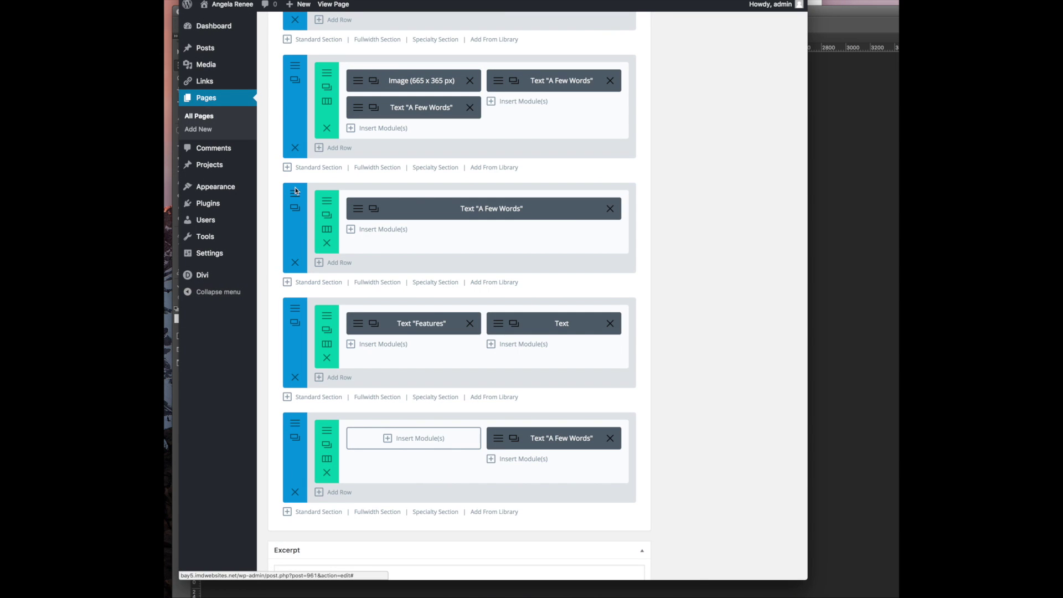
click(338, 230)
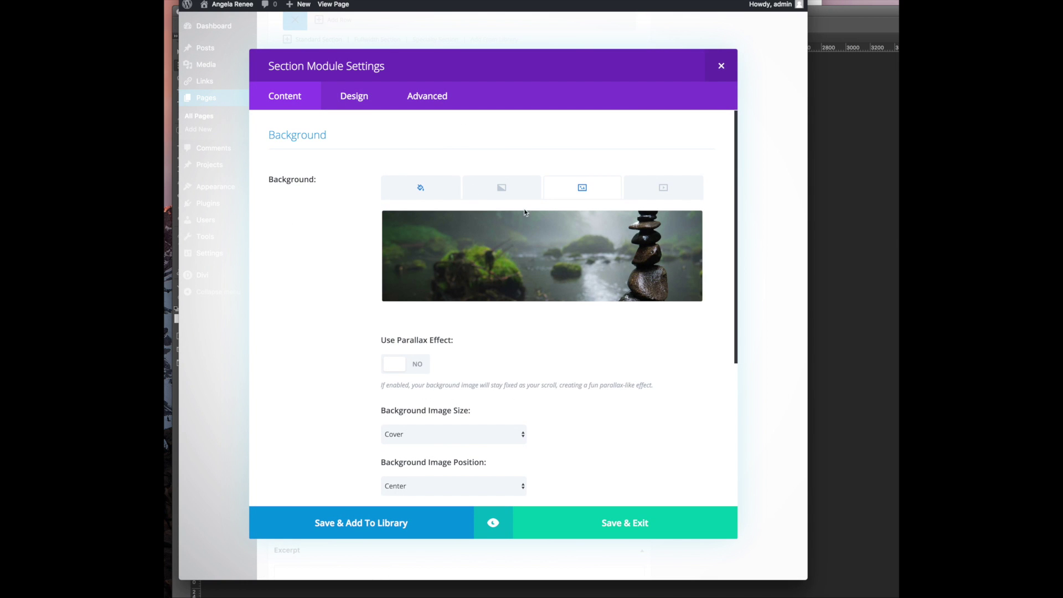
click(721, 66)
scroll(543, 245, up, 5)
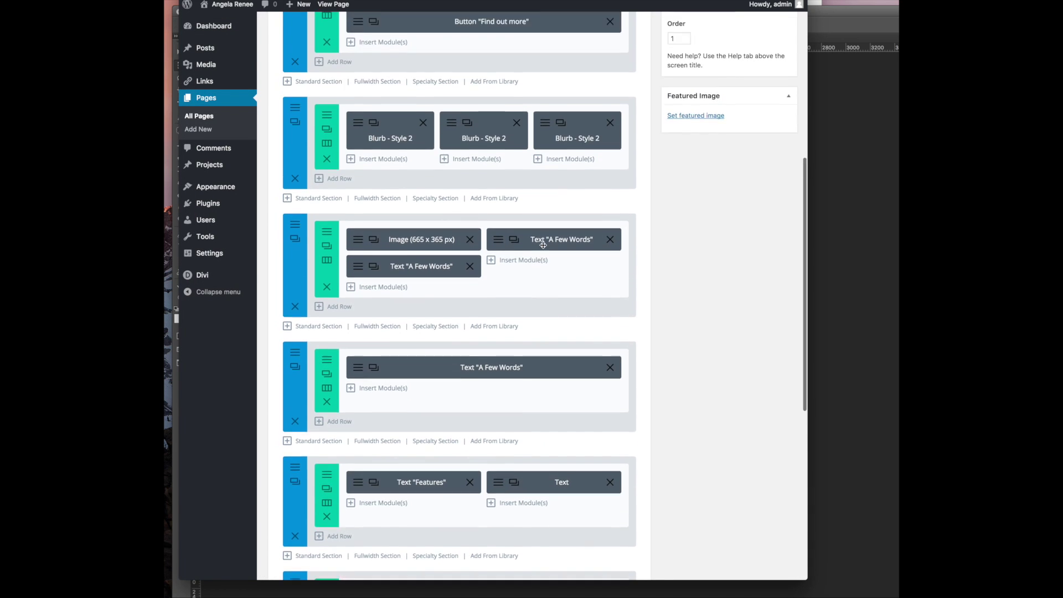
scroll(543, 245, down, 3)
scroll(543, 245, down, 4)
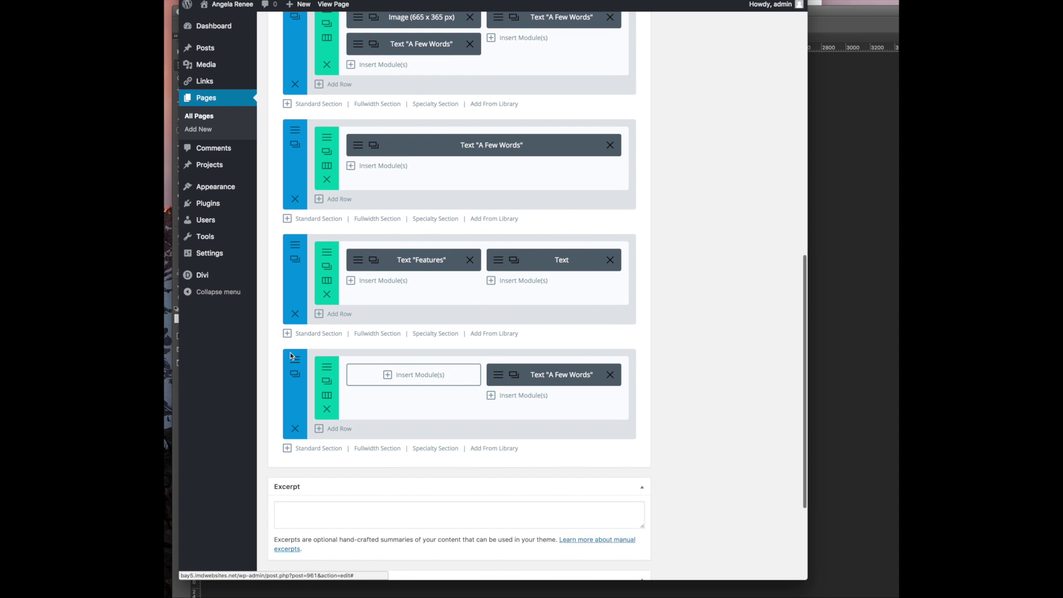
Swap the bottom section's misty-rock background for the uploaded bg2.jpg and save the section
click(292, 356)
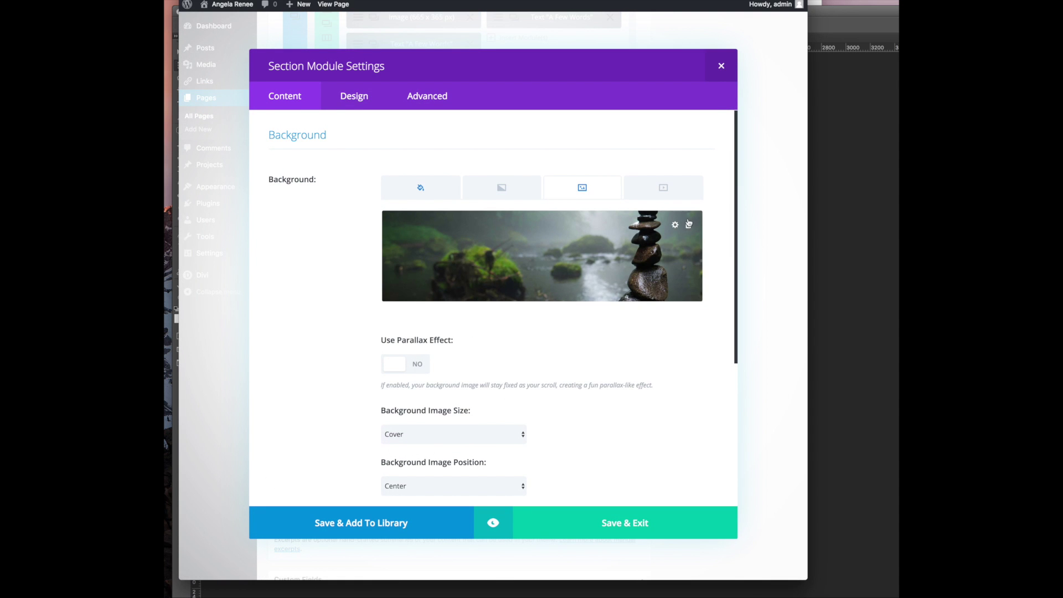
click(689, 224)
click(541, 256)
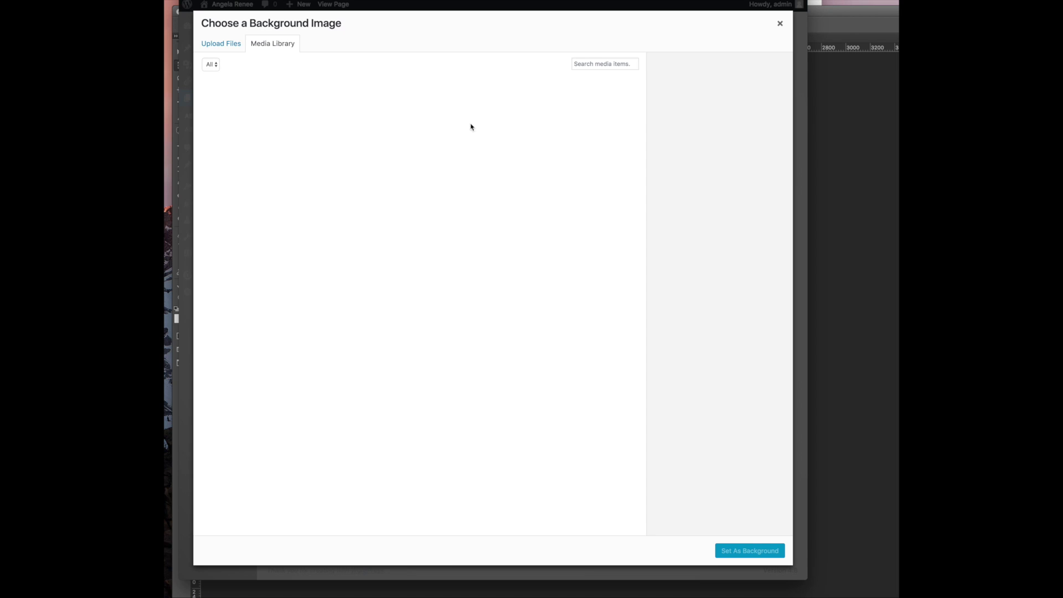
click(234, 44)
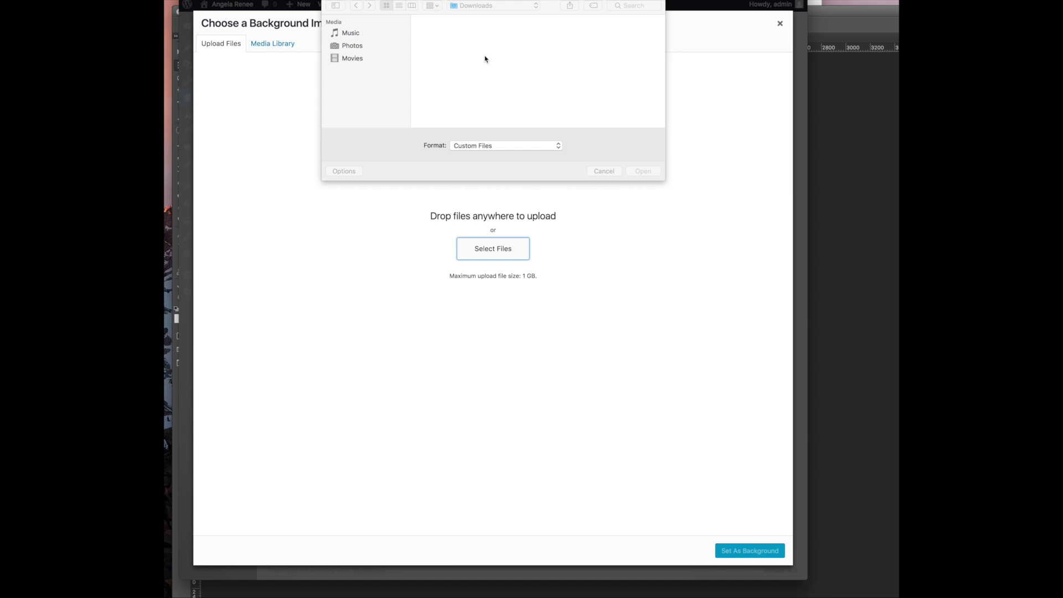
double_click(458, 71)
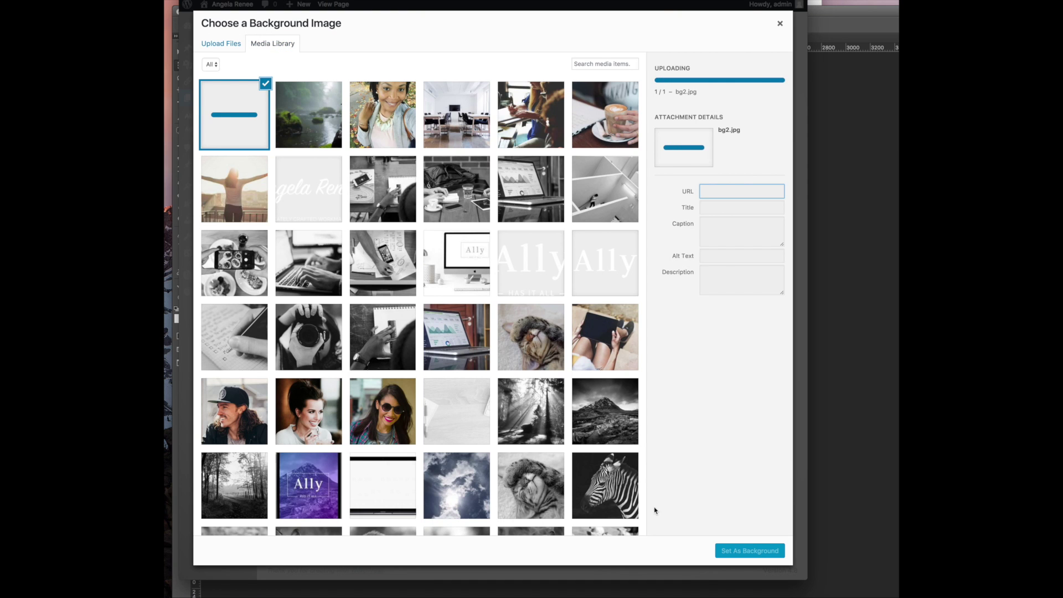
click(735, 551)
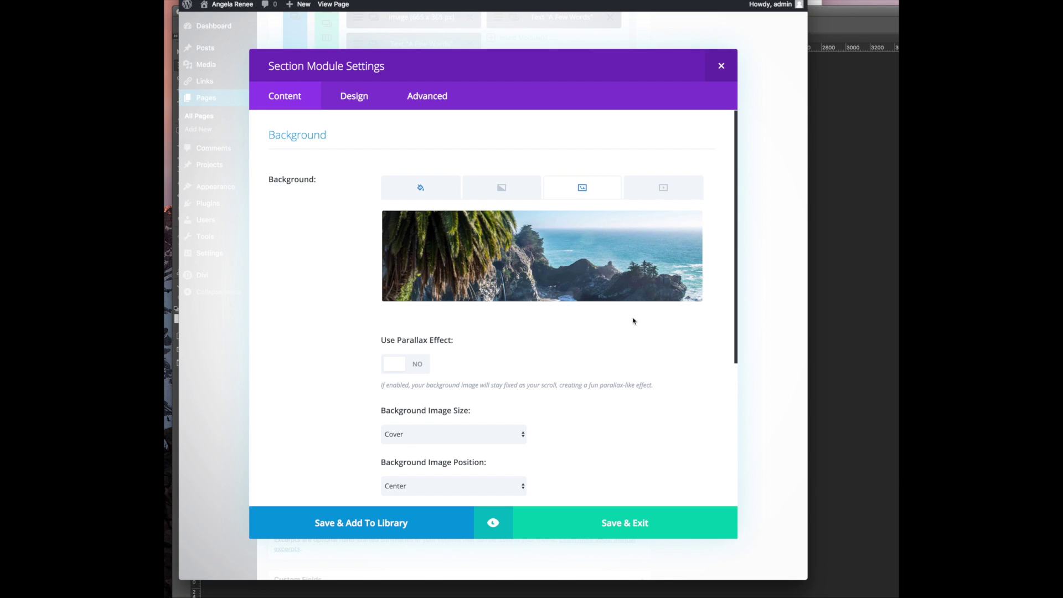
click(423, 98)
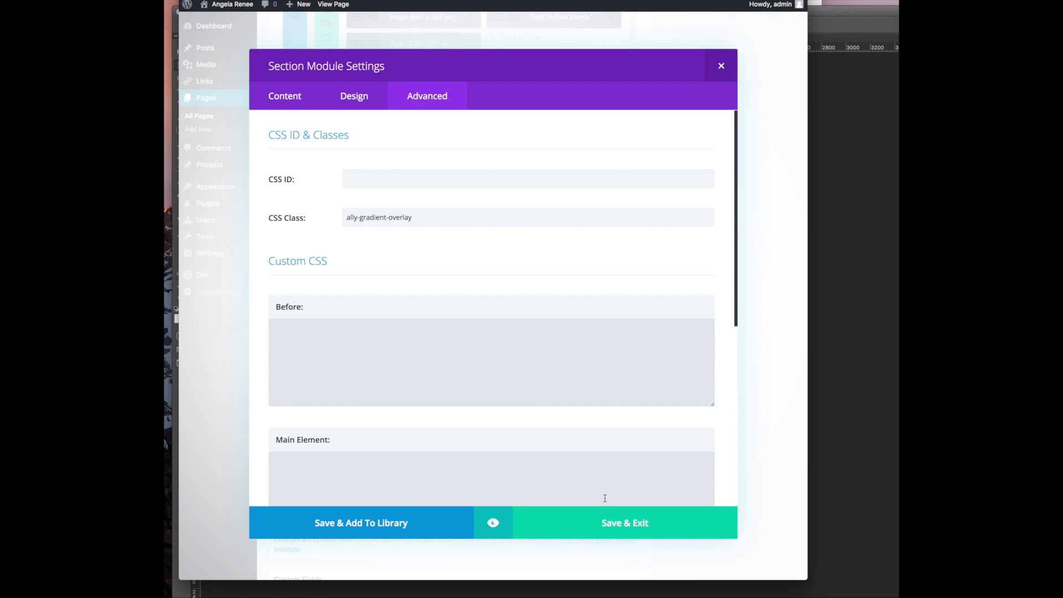
click(603, 521)
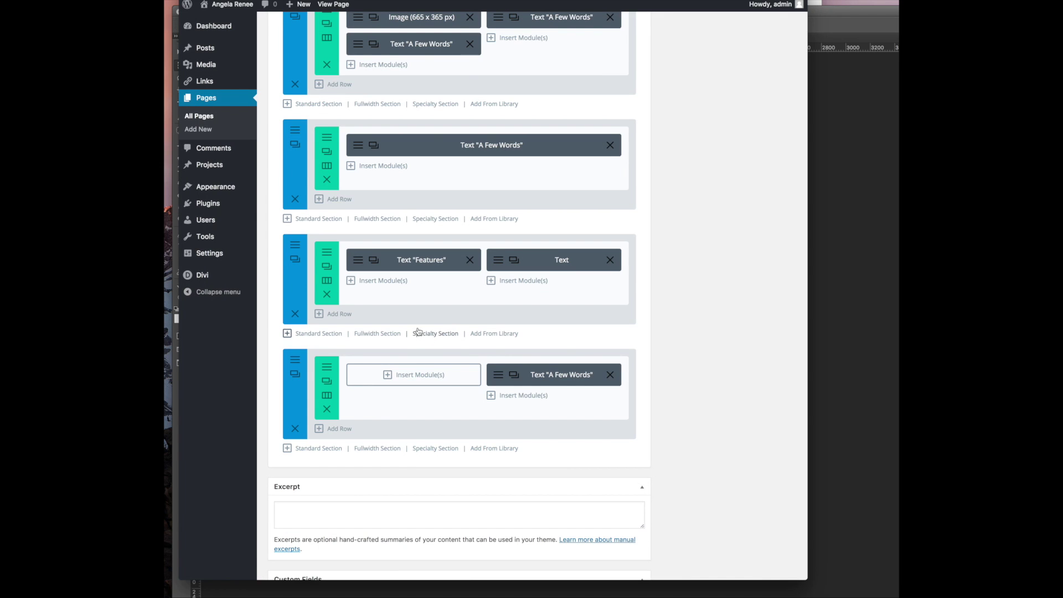
Duplicate the Features section and move the copy to the bottom of the page
scroll(456, 385, up, 1)
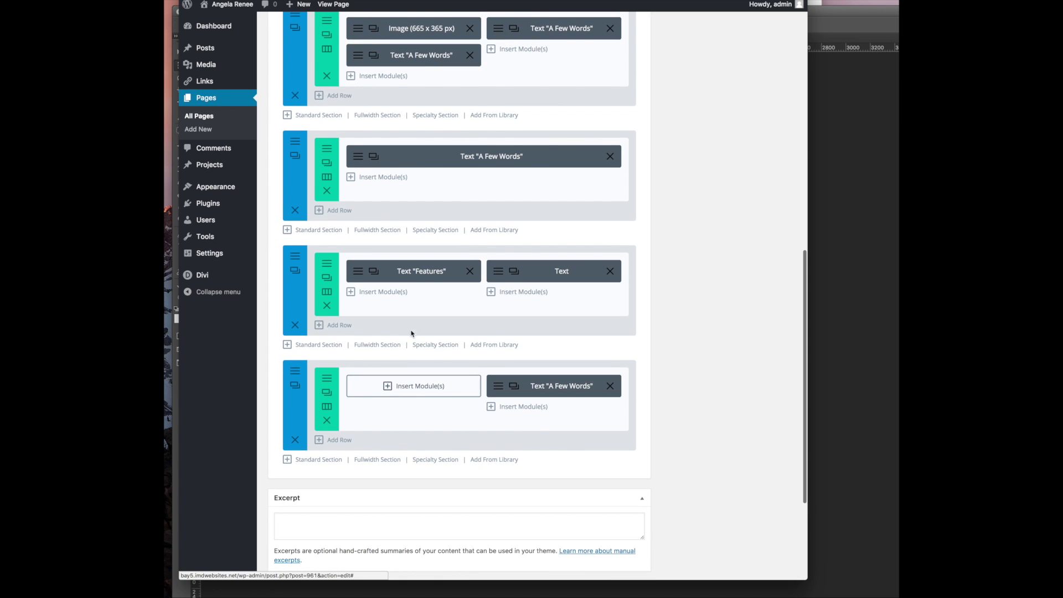
scroll(295, 270, down, 1)
click(295, 270)
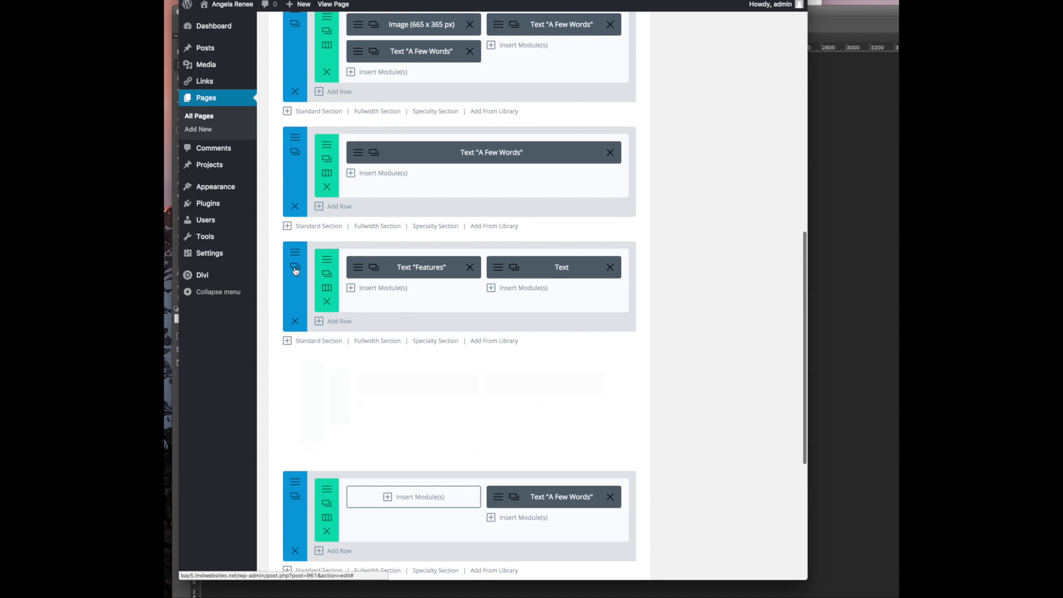
scroll(304, 288, down, 1)
drag(293, 367, 354, 387)
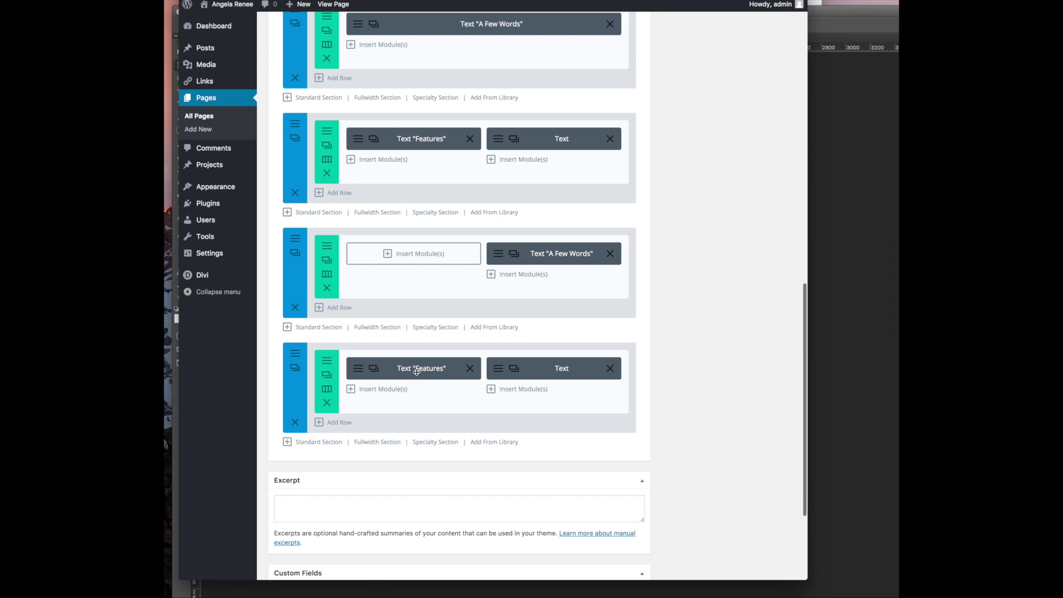
Clear all the COACHING heading and paragraph text from the copied section's Text module
click(417, 371)
key(super+a)
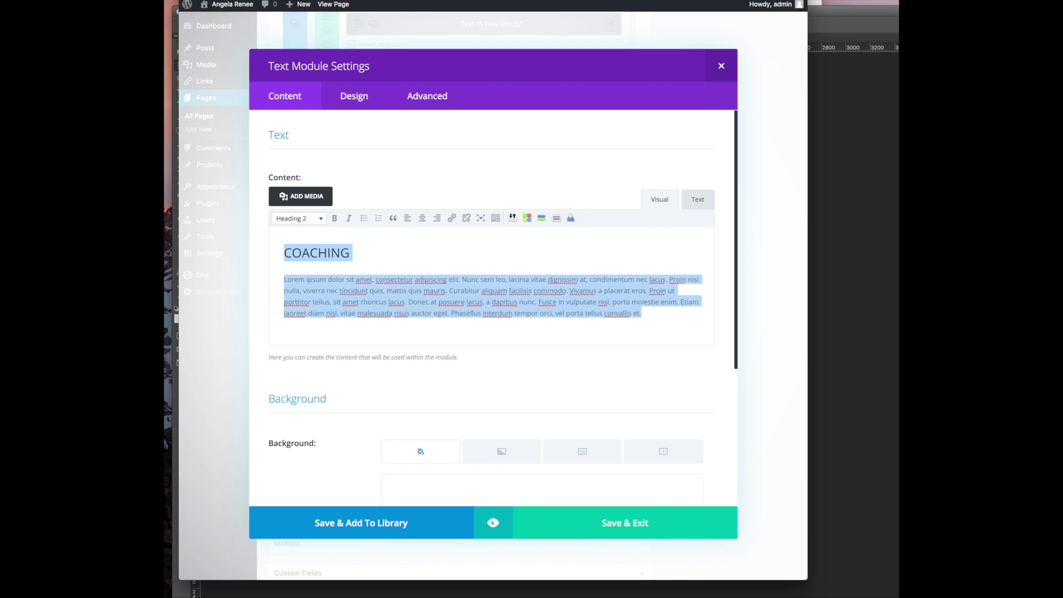
key(BackSpace)
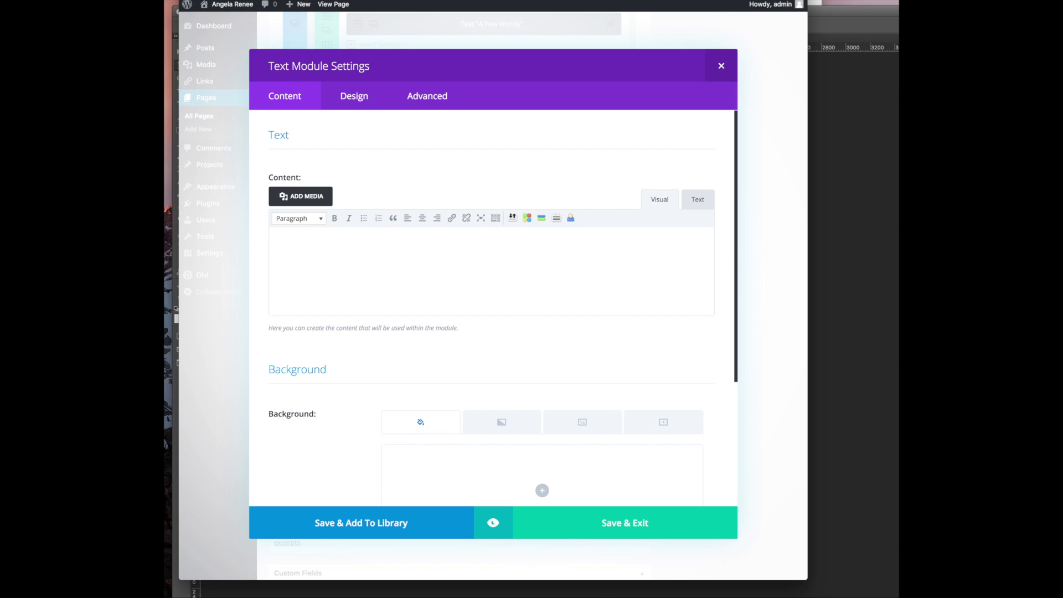
key(super+Tab)
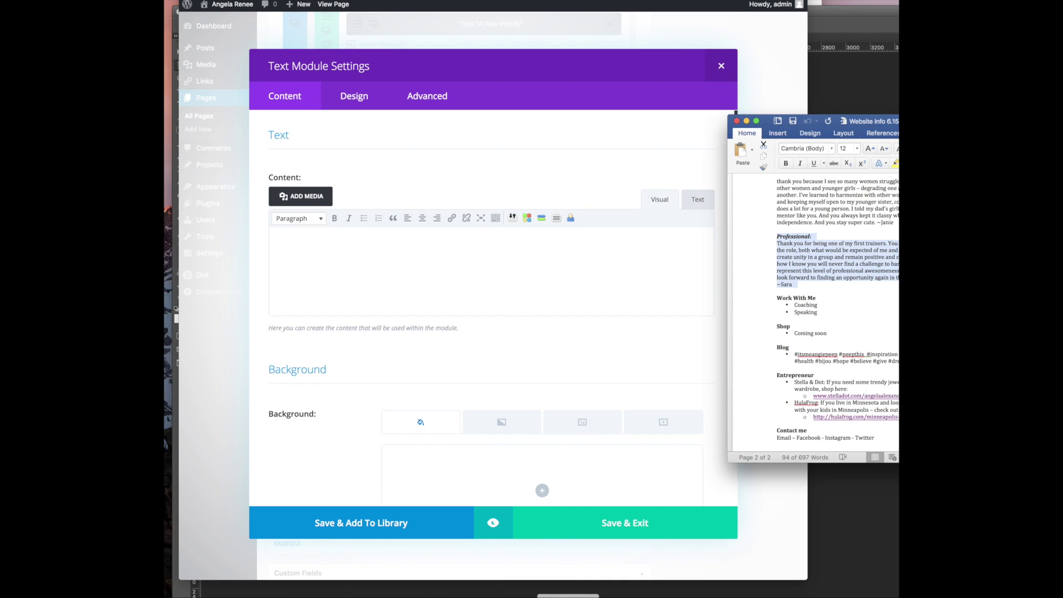
Load the Stella & Dot stylist shop homepage from the notes link, then start a blank tab
click(829, 396)
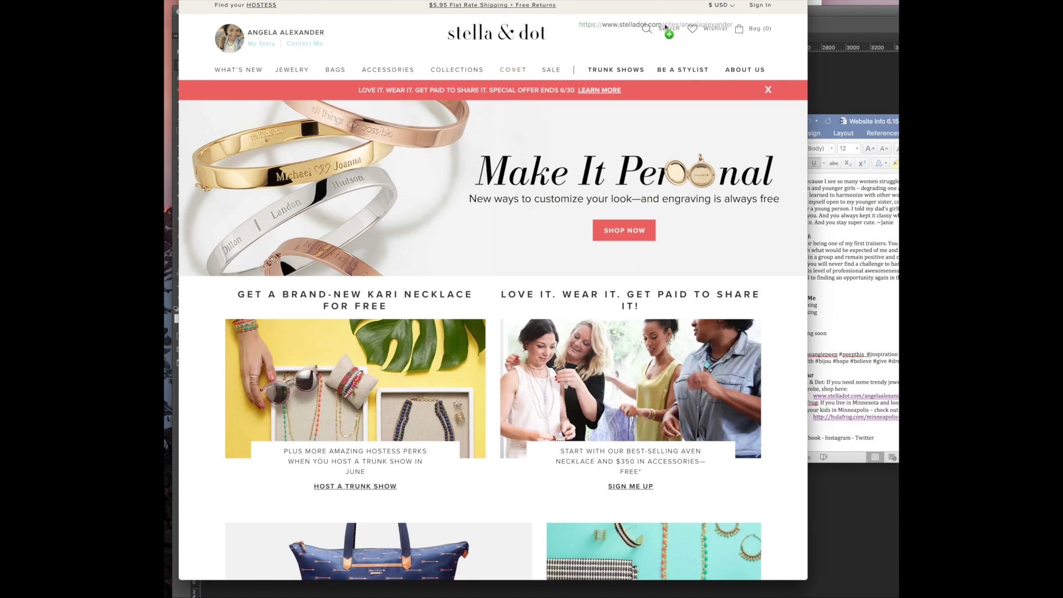
drag(664, 25, 665, 26)
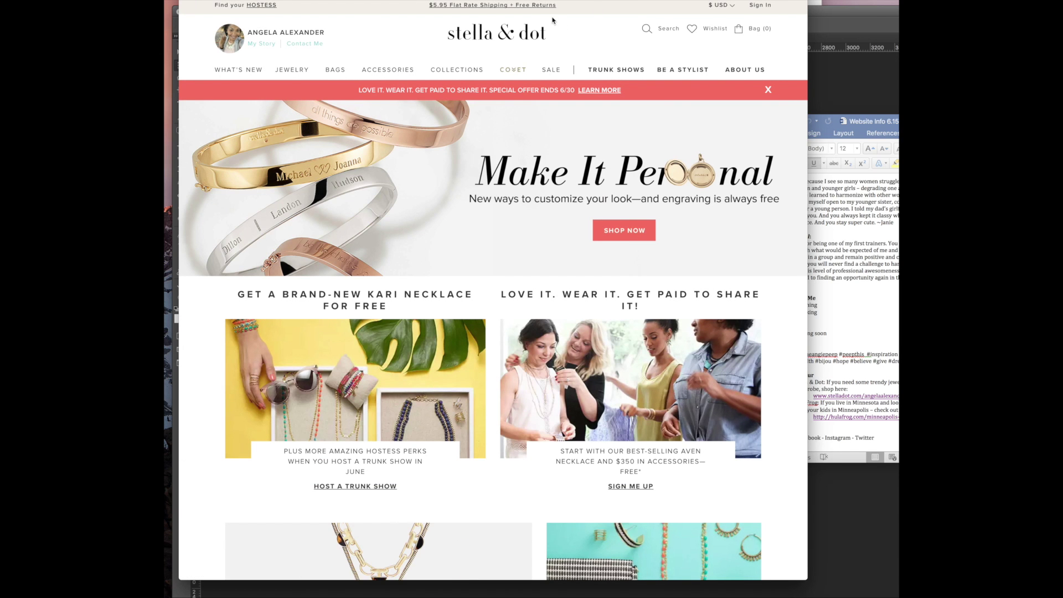
drag(551, 16, 474, 33)
click(491, 51)
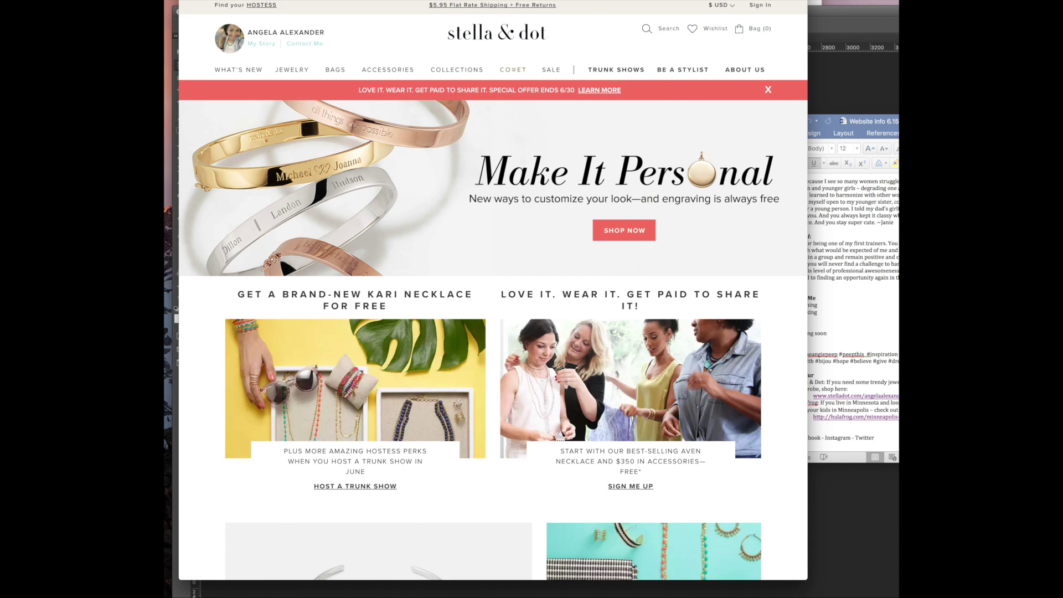
key(super+t)
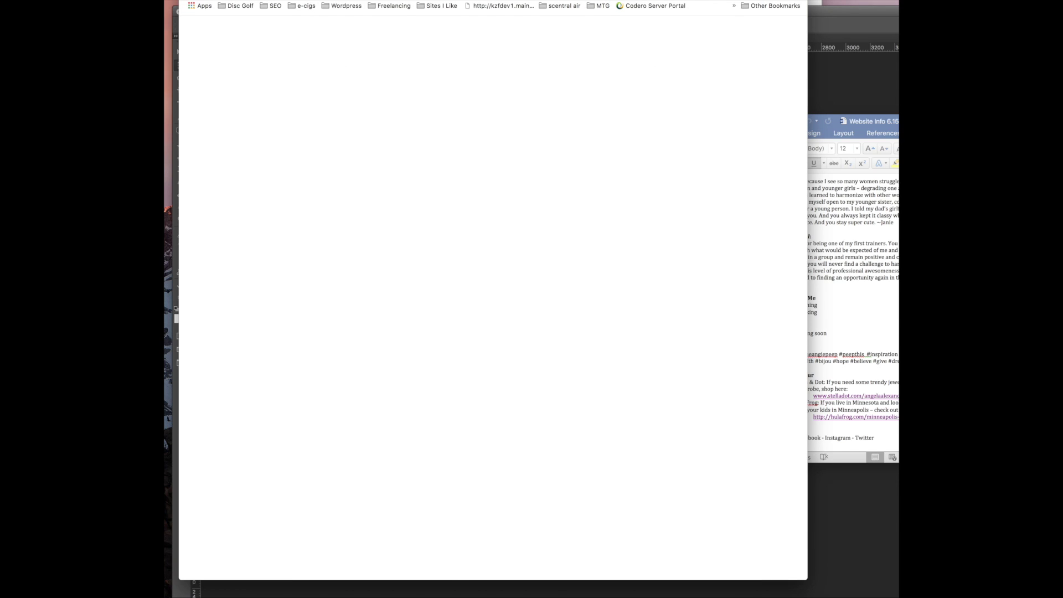
Search Google Images for 'stelladot logo'
text(stelladot)
key(BackSpace)
text(ot logo)
key(Return)
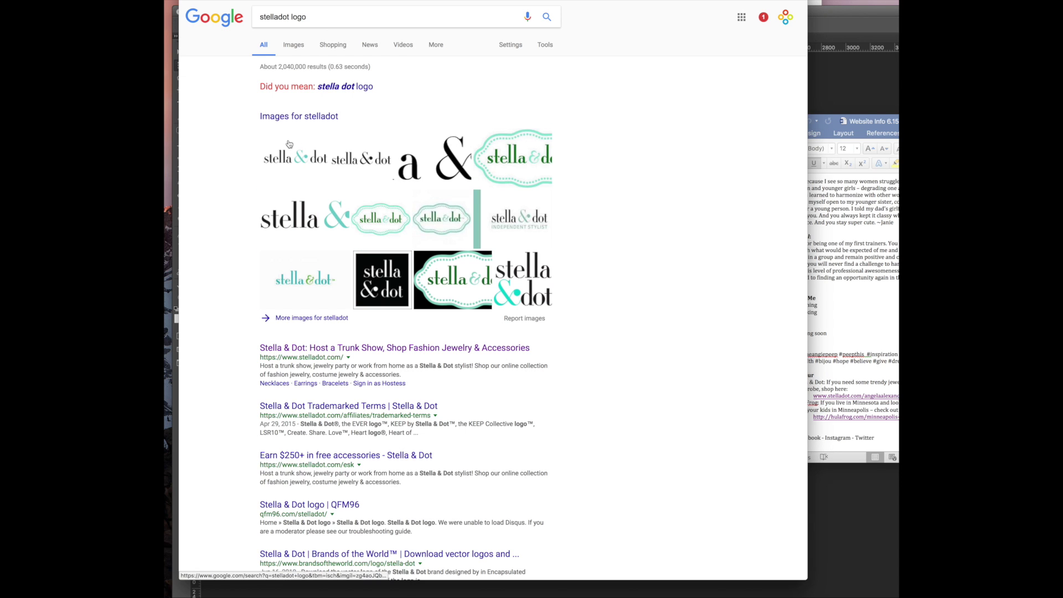
click(293, 47)
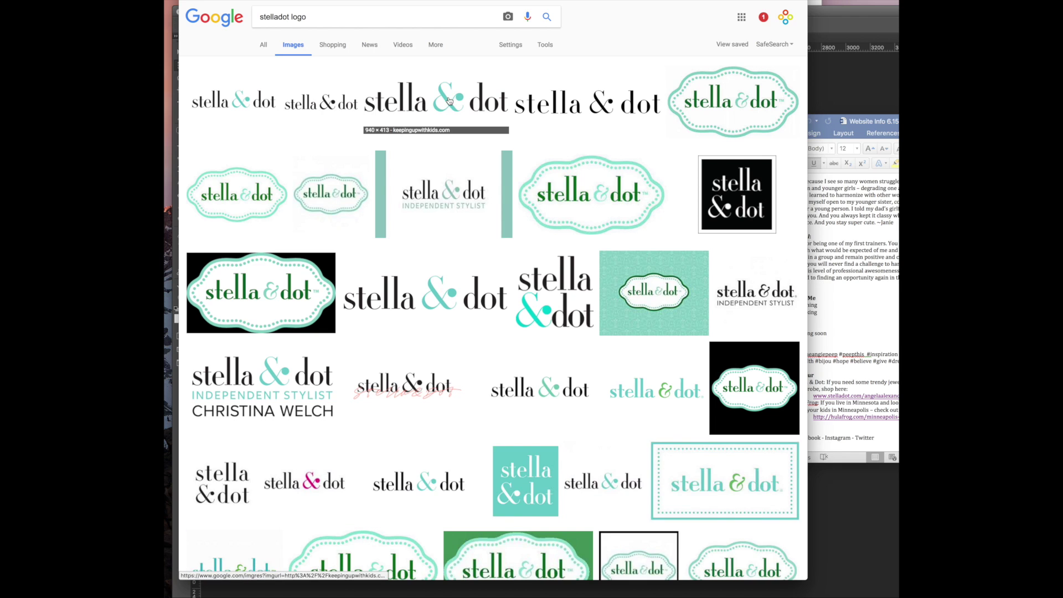
Copy the large Stella & Dot logo image from its preview, dismissing the Save As dialog
click(448, 101)
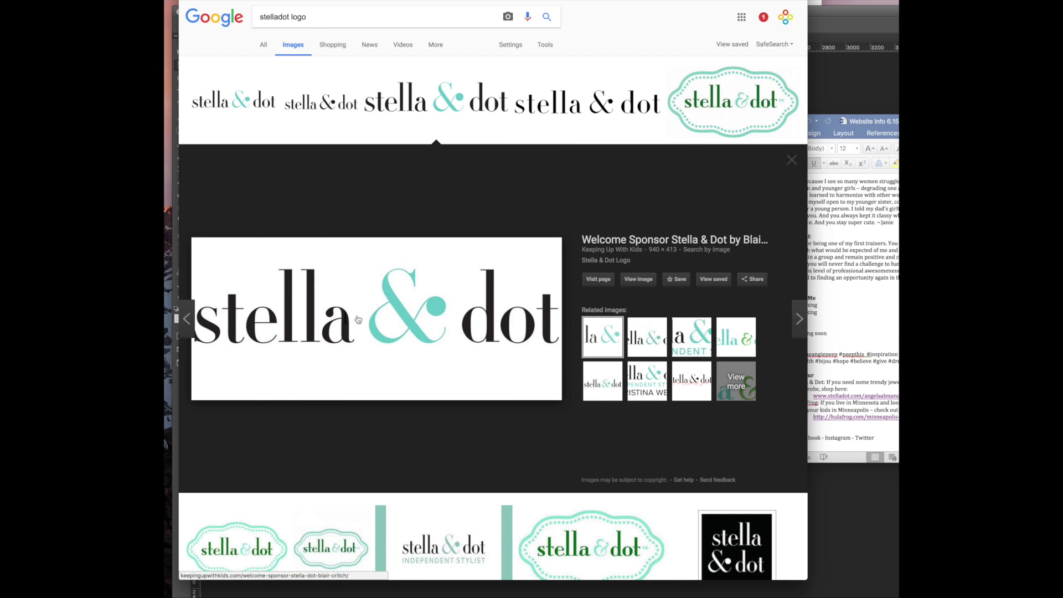
right_click(376, 315)
click(415, 386)
right_click(399, 300)
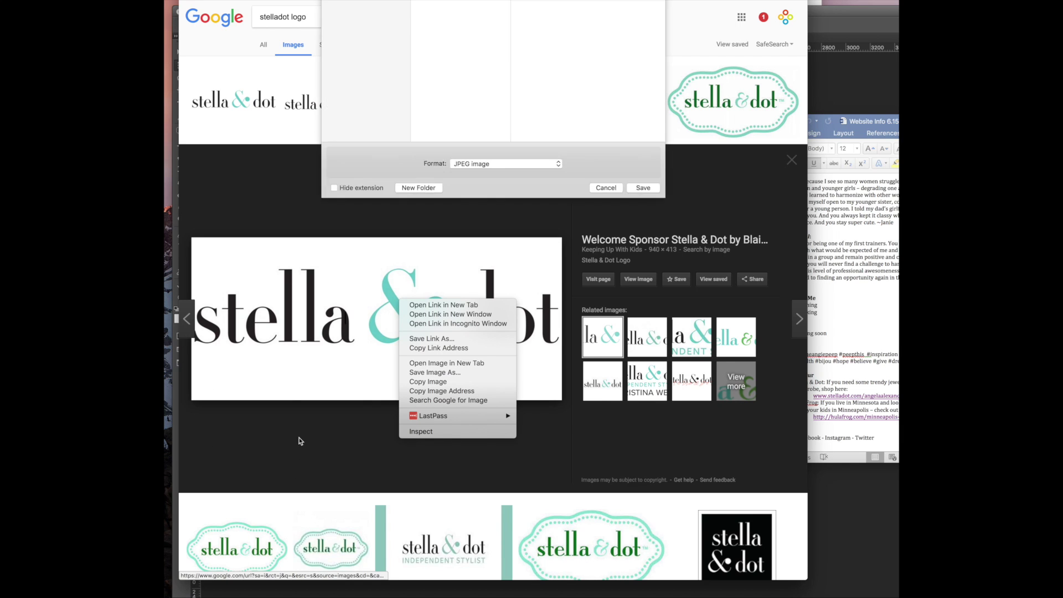
key(Escape)
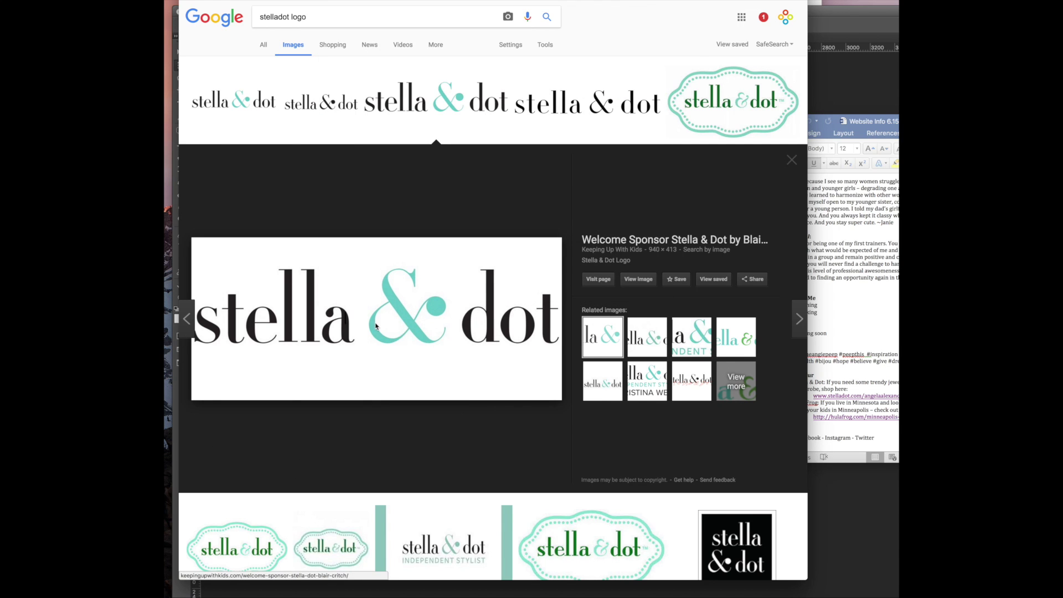
right_click(377, 321)
click(397, 406)
click(443, 597)
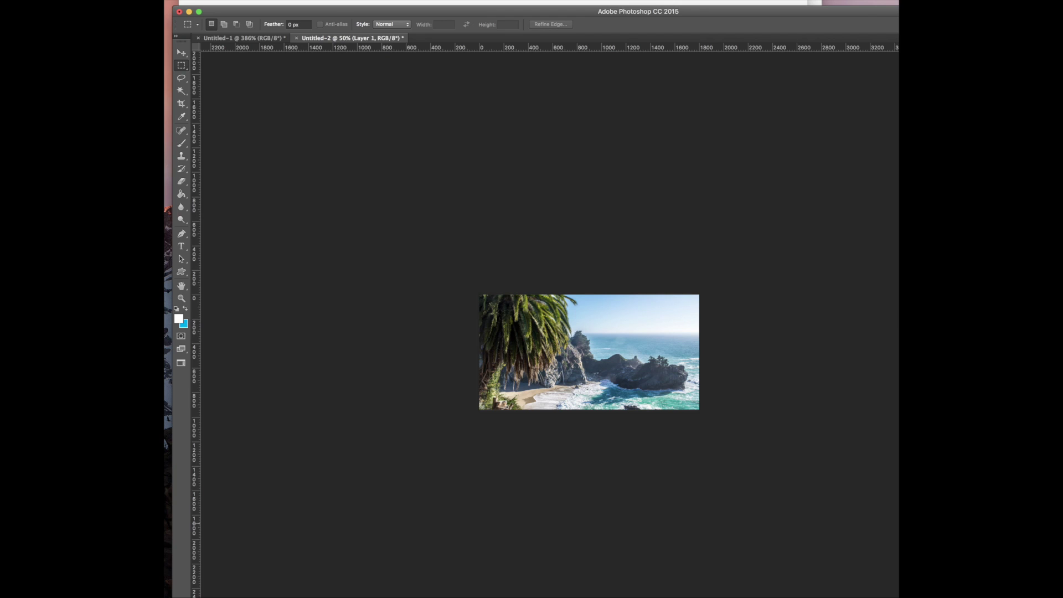
Revert to a blank white canvas and resize it to 1000 px wide
key(alt+super+z)
key(alt+super+z)
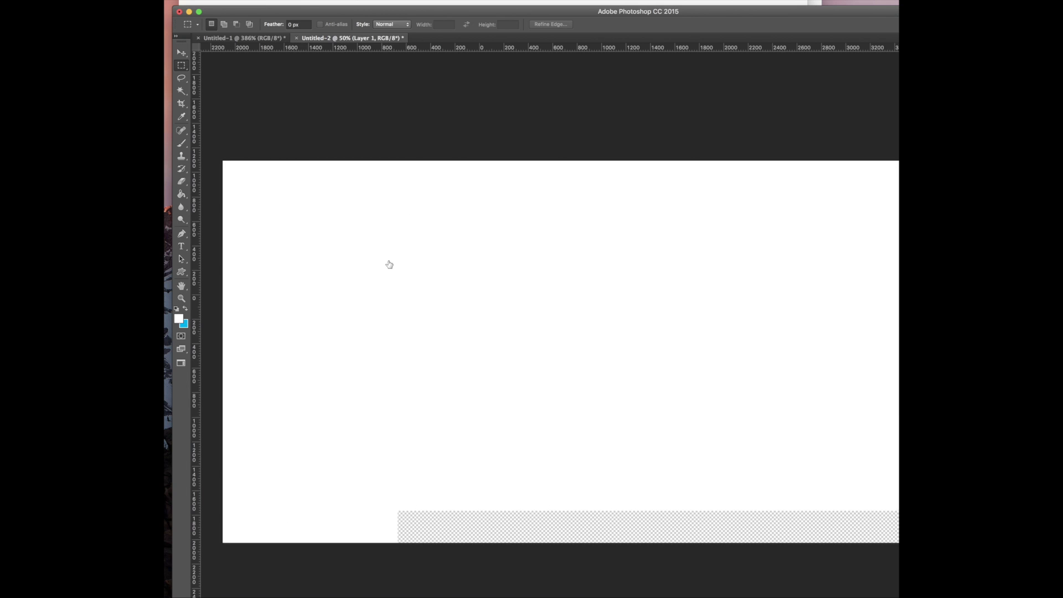
key(alt+super+i)
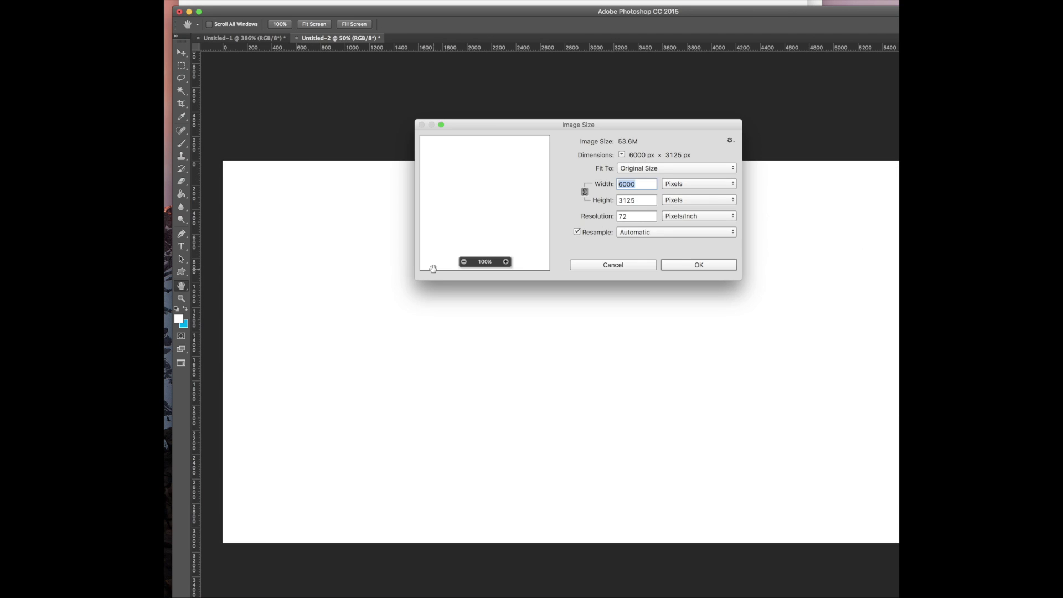
text(1000)
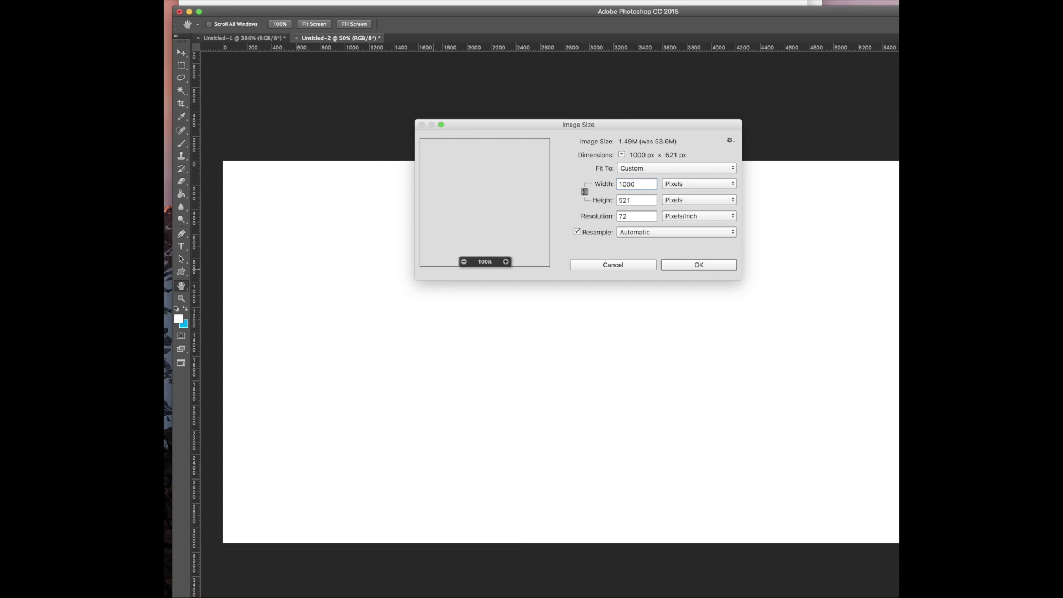
key(Return)
key(m)
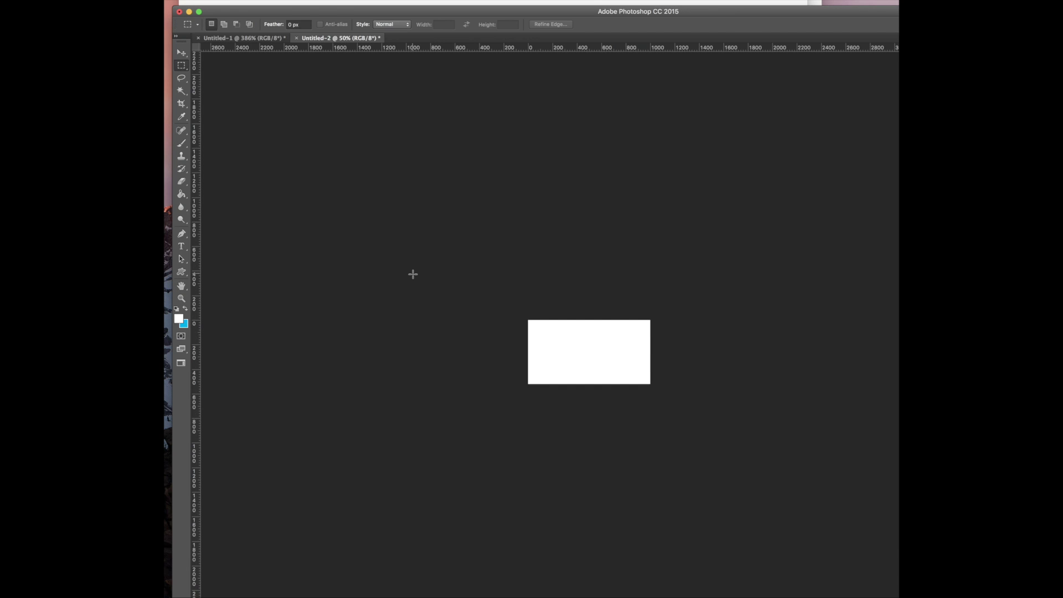
Paste the Stella & Dot logo and resize the image to 500 × 261 px
key(super+v)
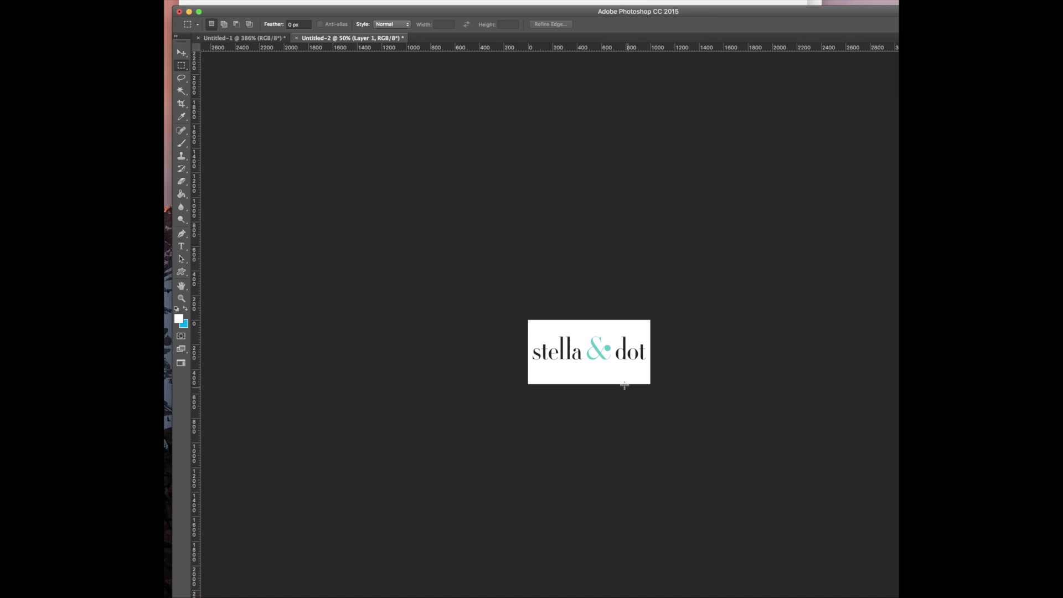
key(alt+super+i)
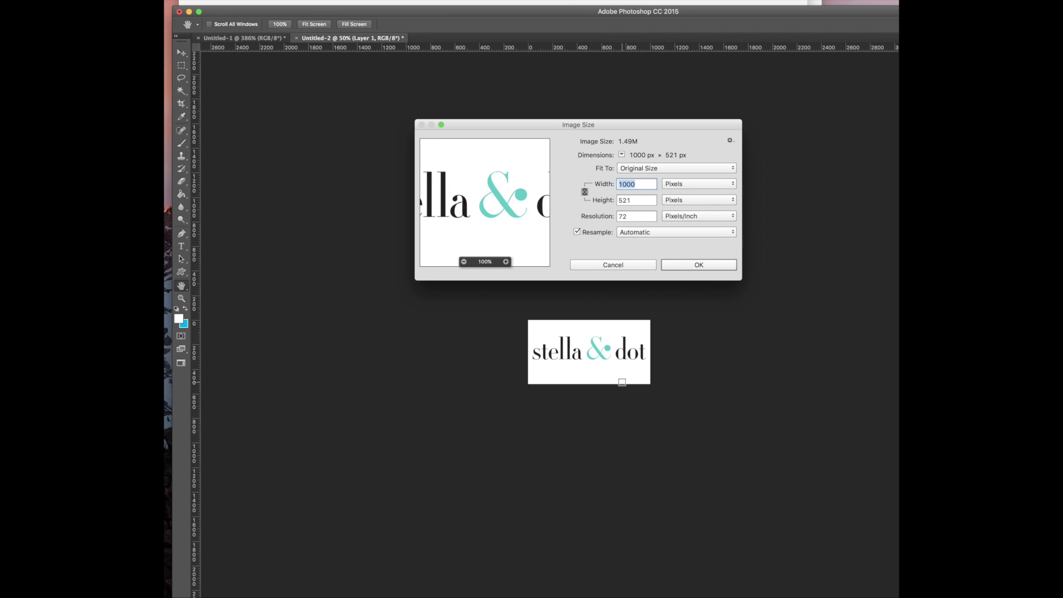
text(500)
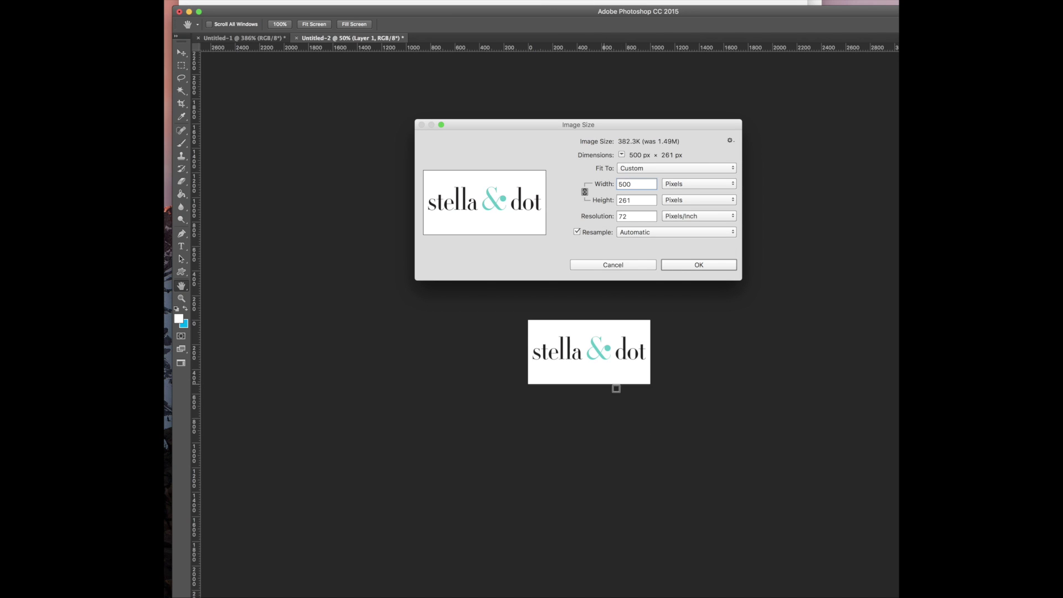
click(718, 266)
key(m)
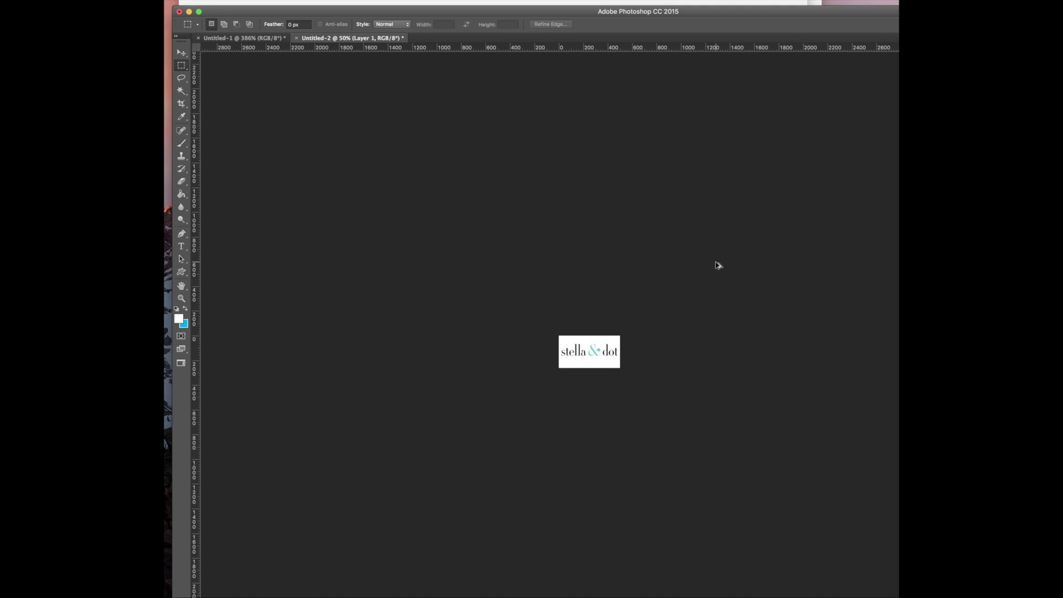
Save the logo for the web as a JPEG
key(alt+shift+super+s)
click(758, 475)
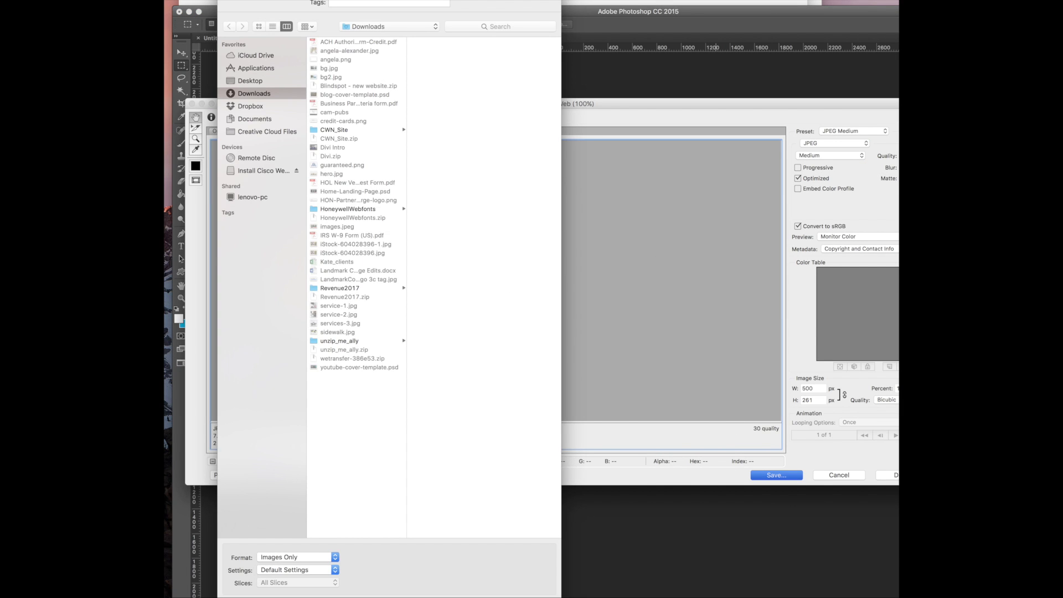
key(Return)
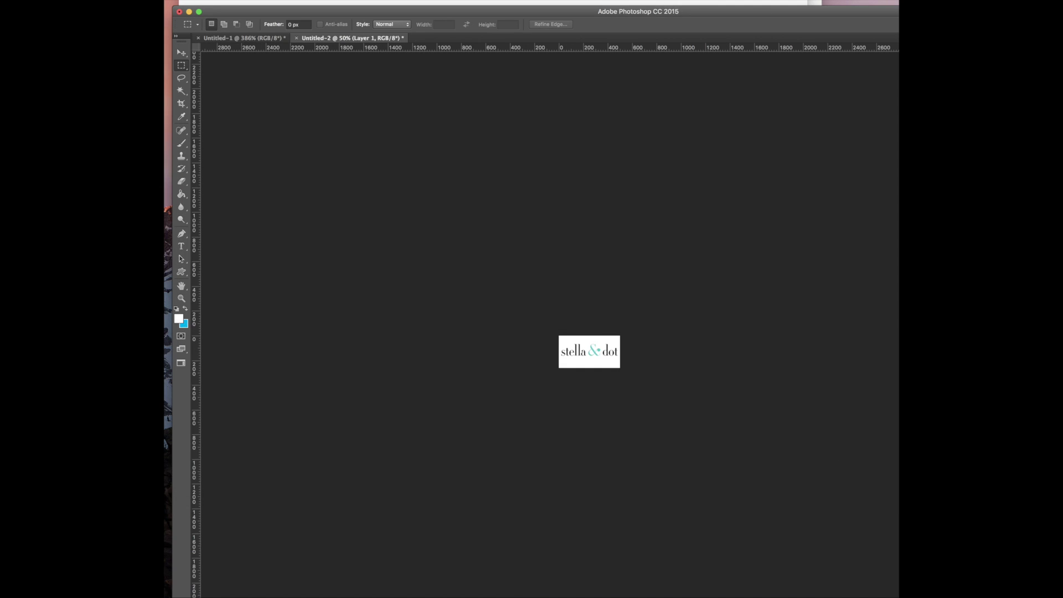
key(super+Tab)
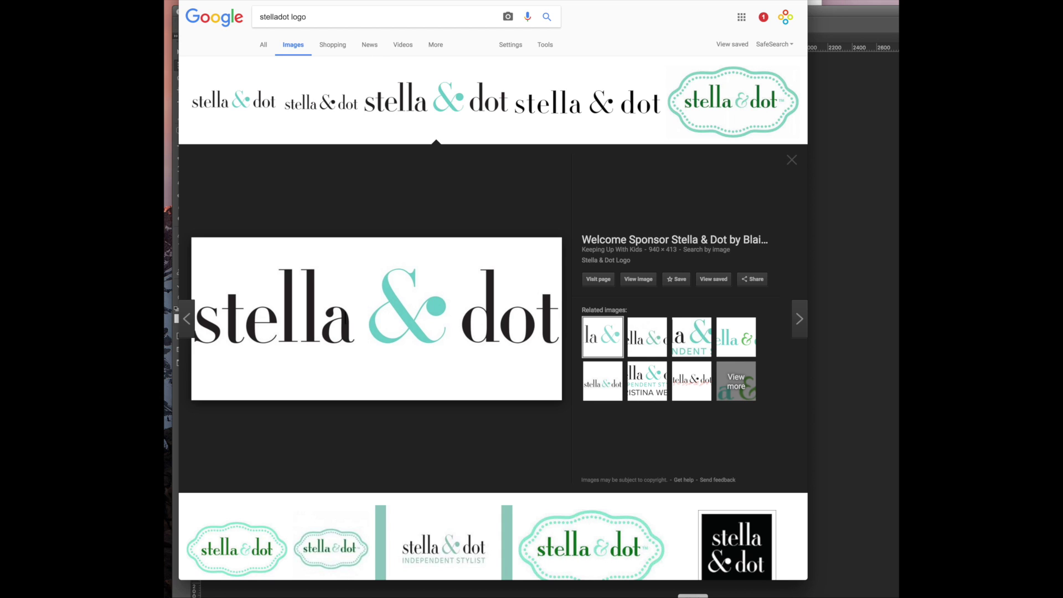
Open the hulafrog site from the Word link, inspect its logo, and capture the entire page
click(537, 596)
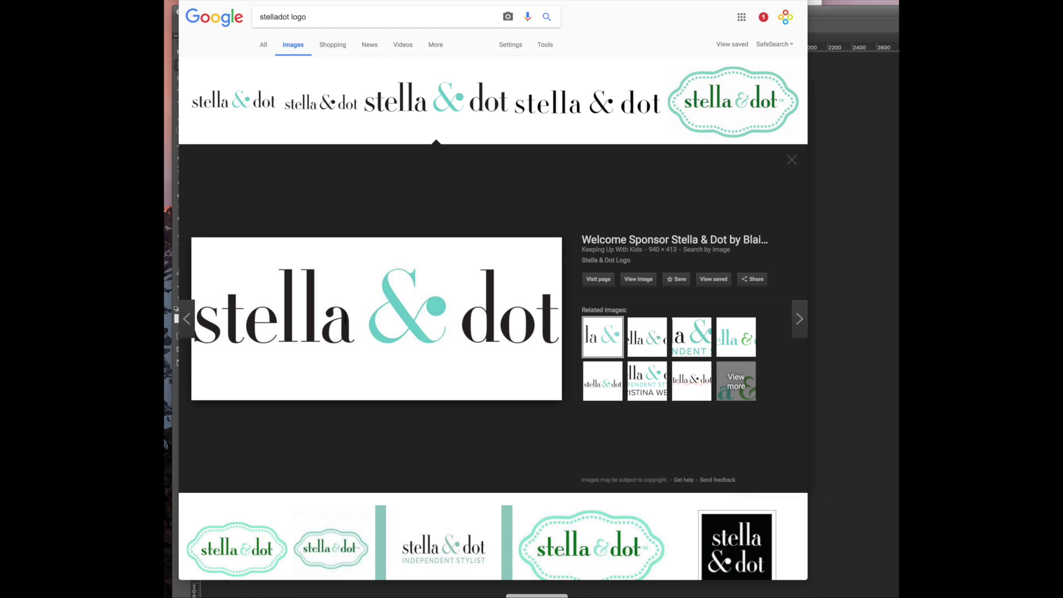
click(875, 417)
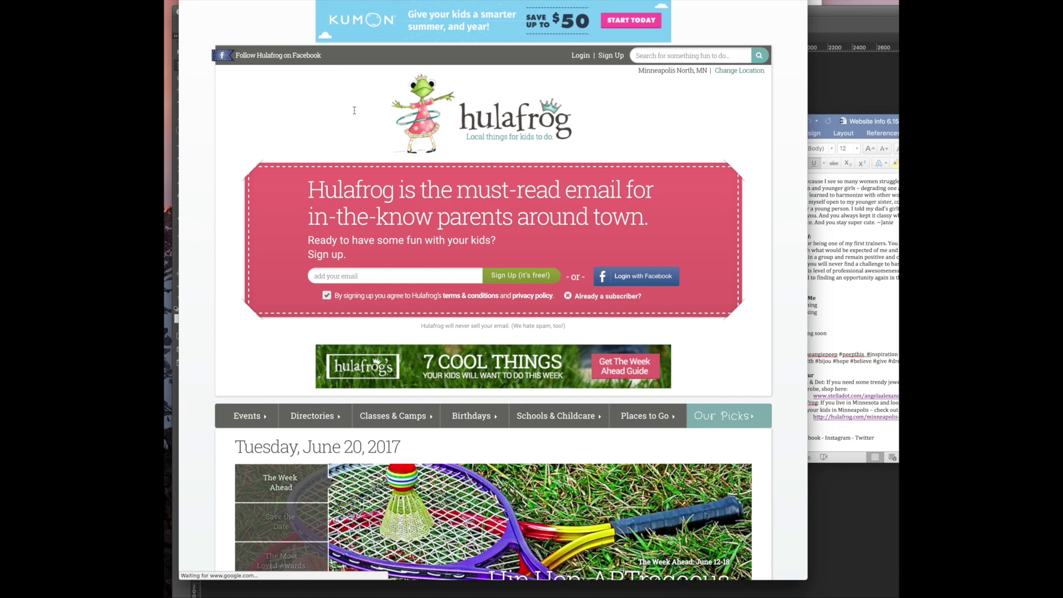
right_click(508, 120)
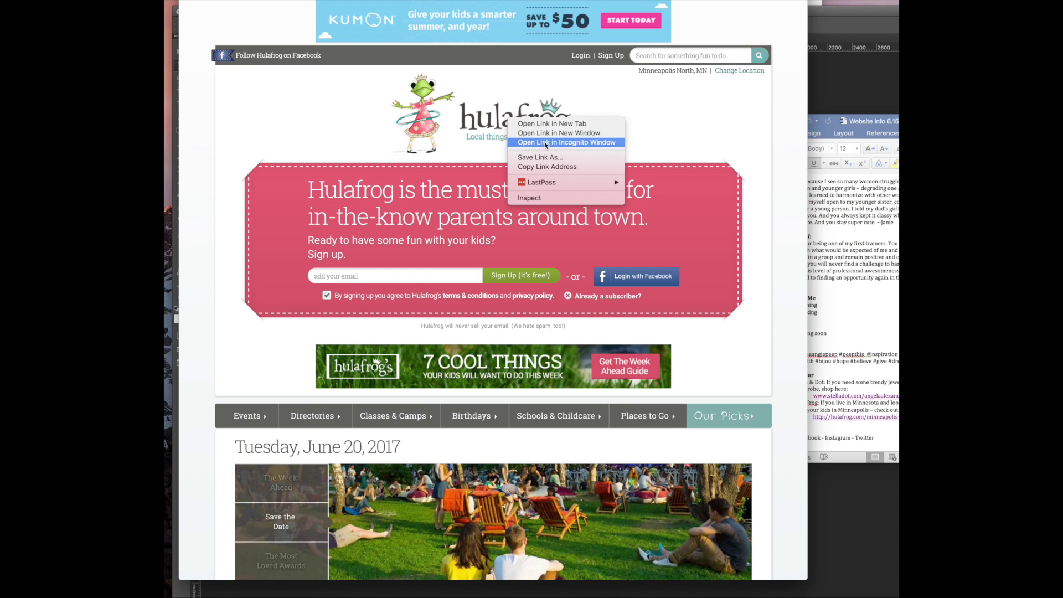
click(540, 198)
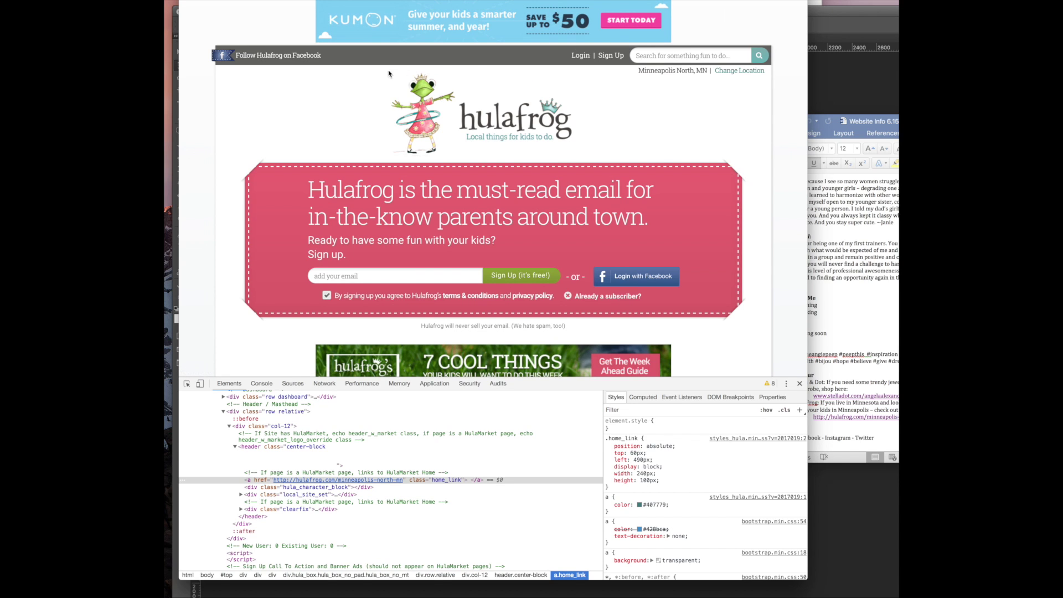
click(693, 1)
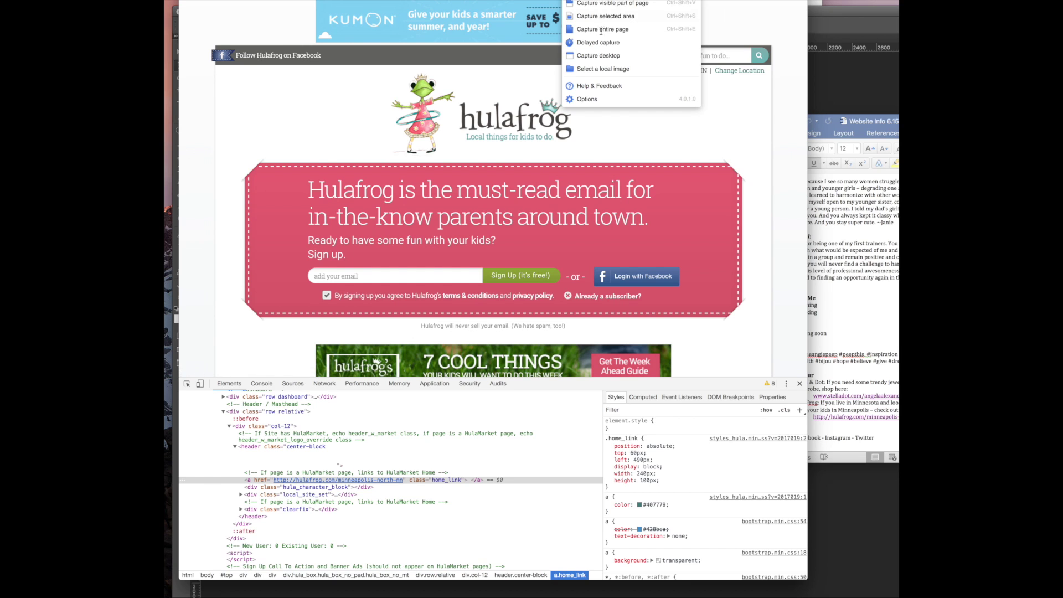
click(616, 32)
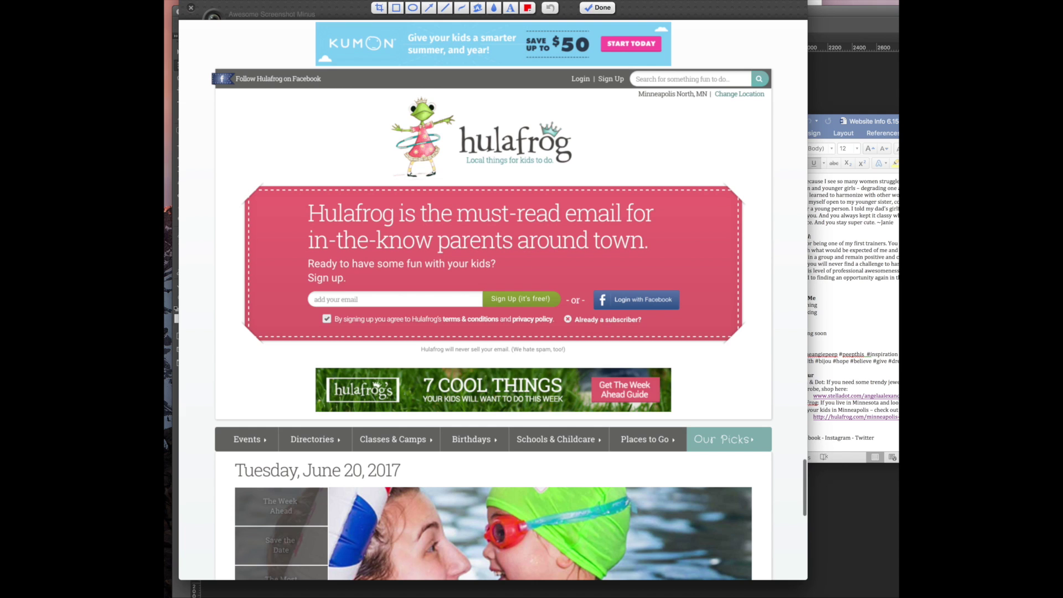
Crop the capture to the hulafrog logo and save it as hula.png in Downloads
click(379, 9)
drag(377, 93, 593, 185)
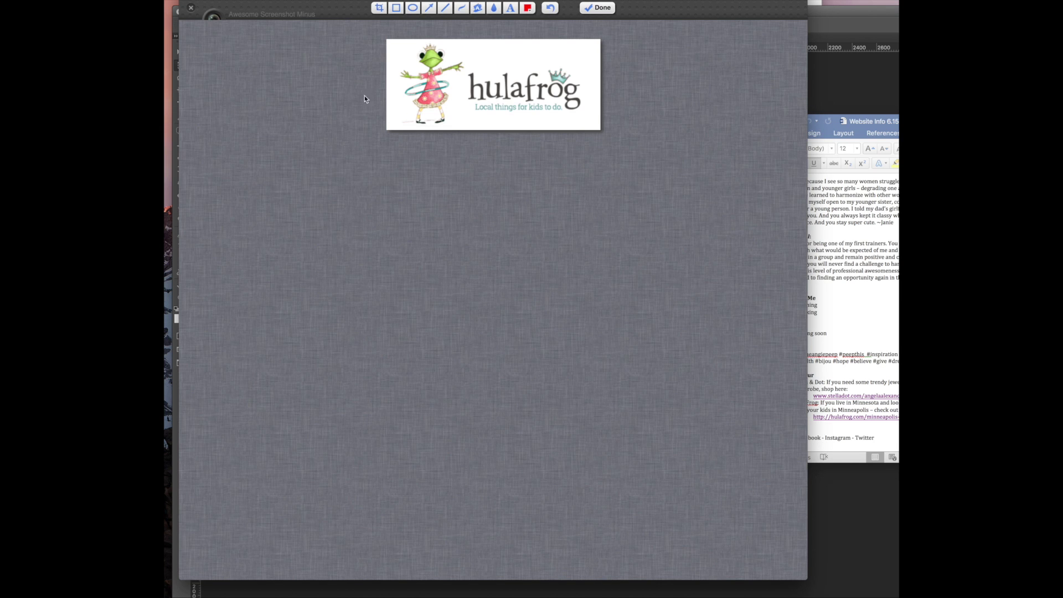
right_click(414, 79)
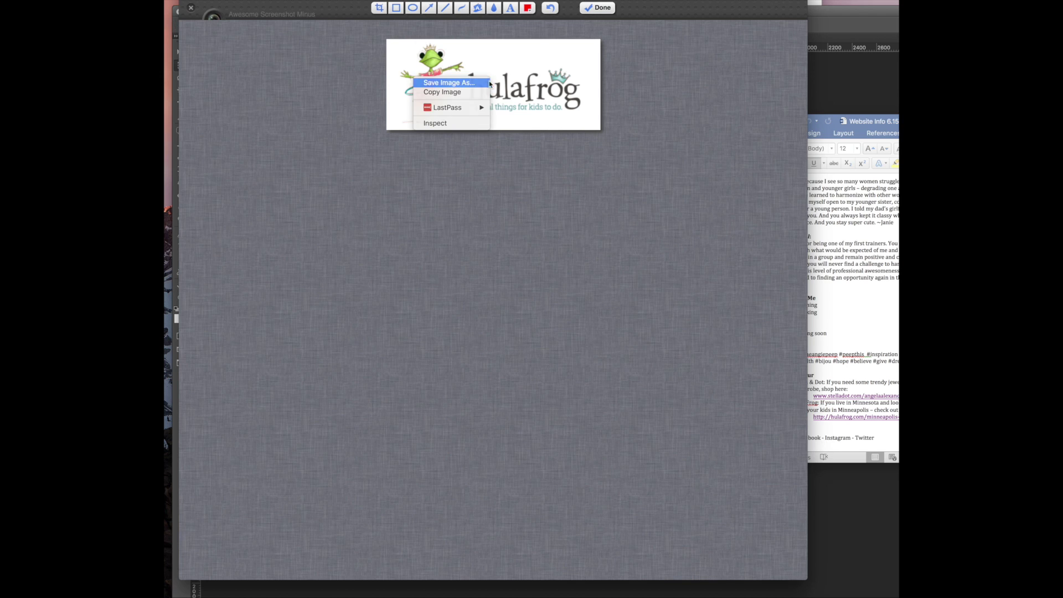
click(473, 83)
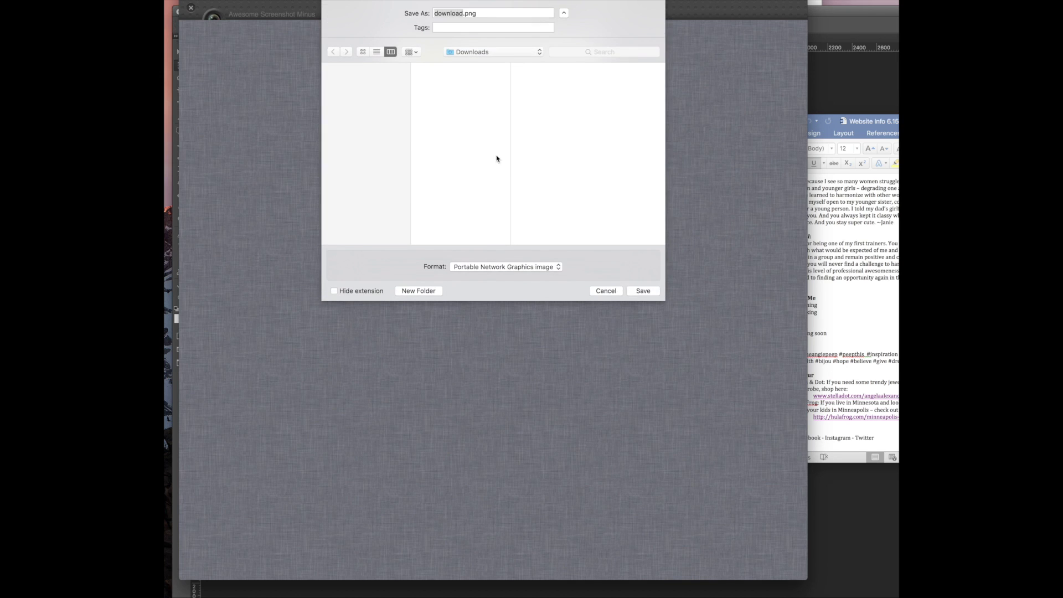
text(hula)
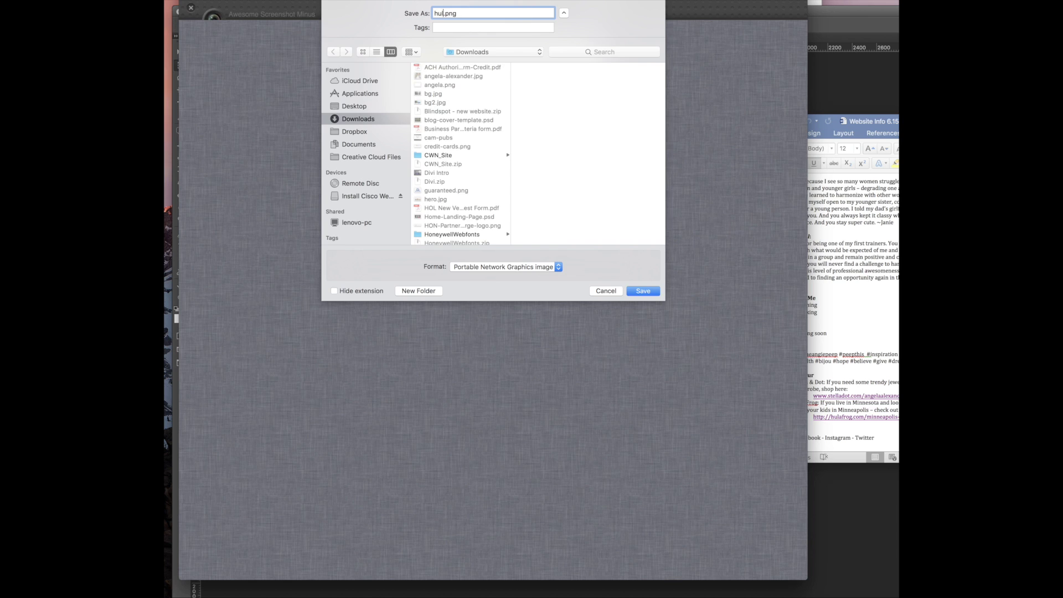
key(Return)
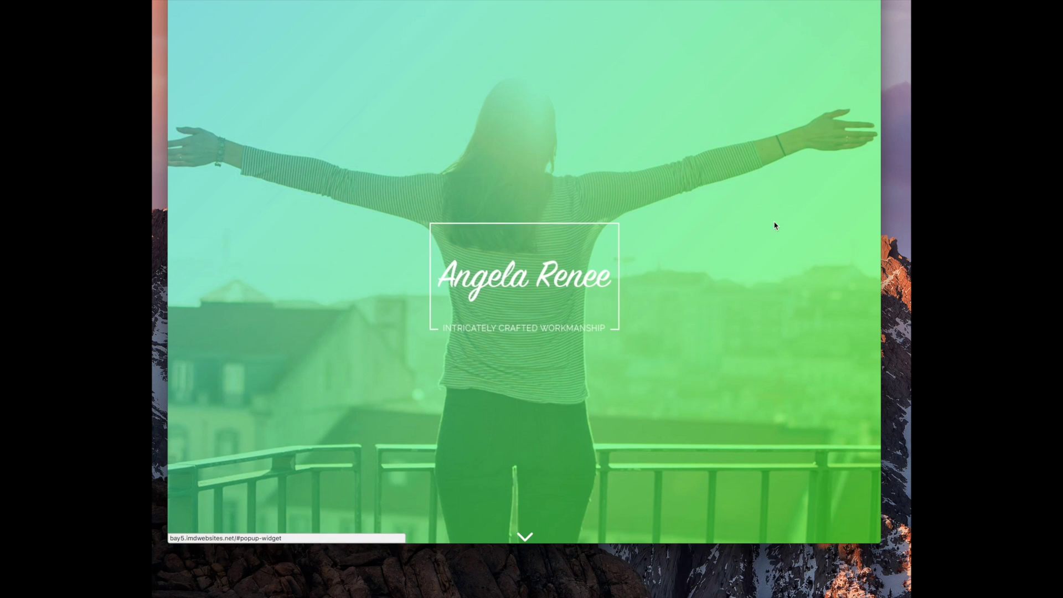
Scroll the live homepage down to the COACHING and SPEAKING blocks and select across their text
scroll(637, 304, down, 15)
scroll(636, 310, down, 15)
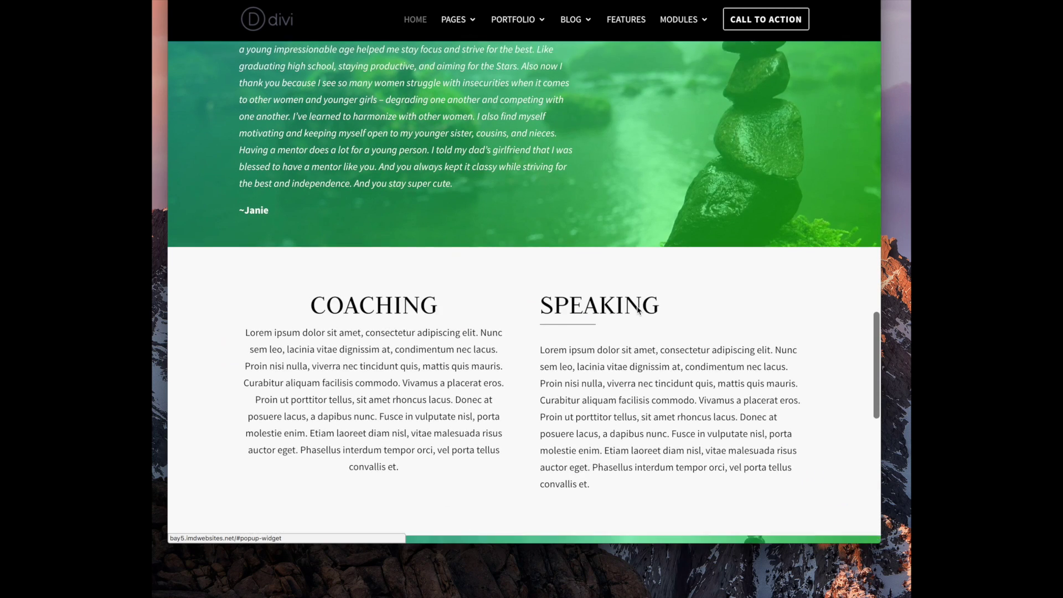
scroll(638, 311, down, 2)
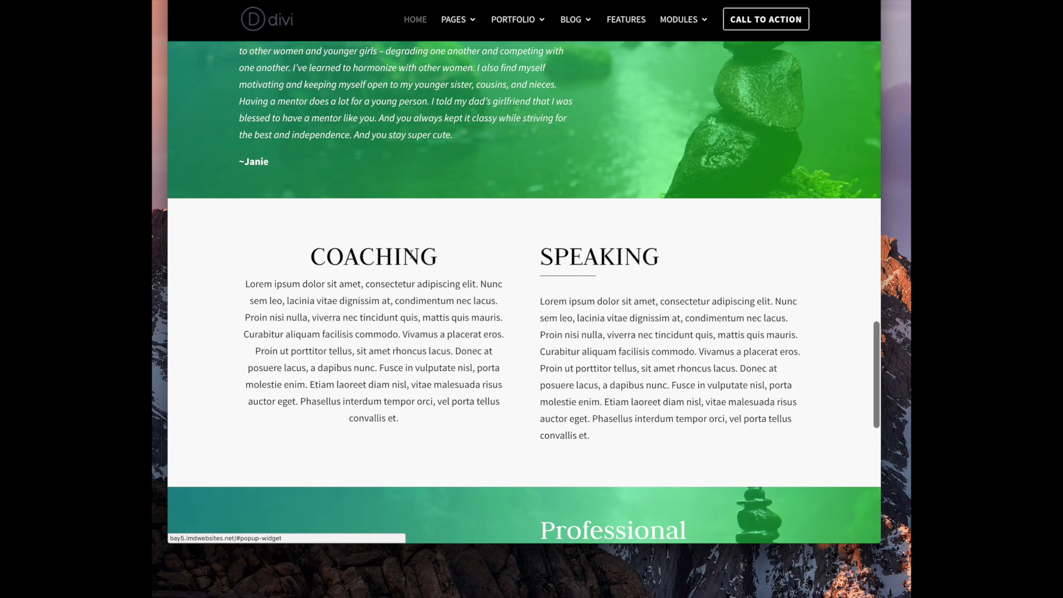
drag(615, 263, 513, 306)
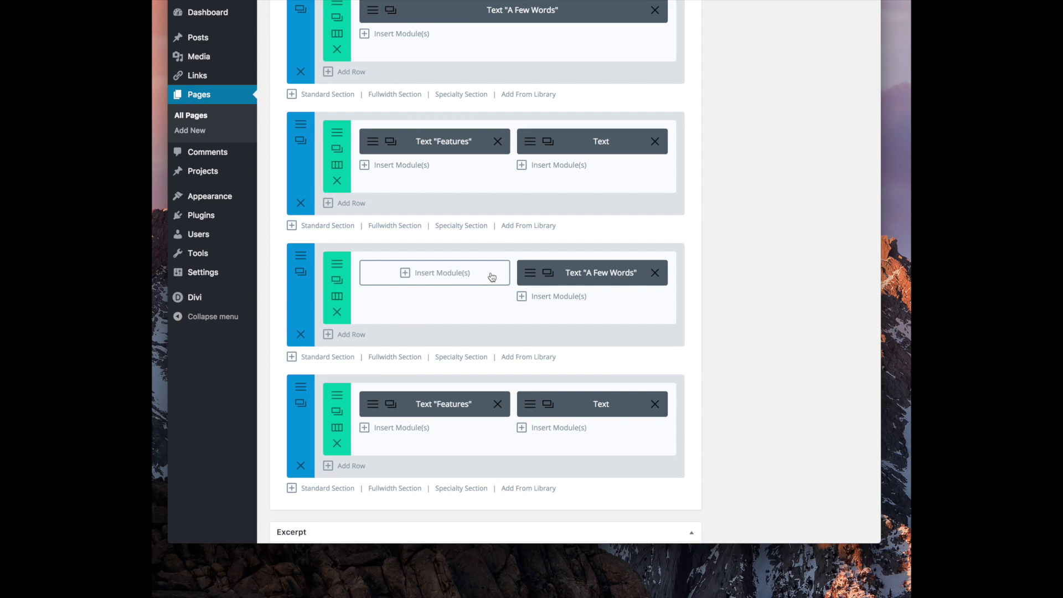
Check the COACHING text module's heading format in the HTML view, closing without changes
click(374, 407)
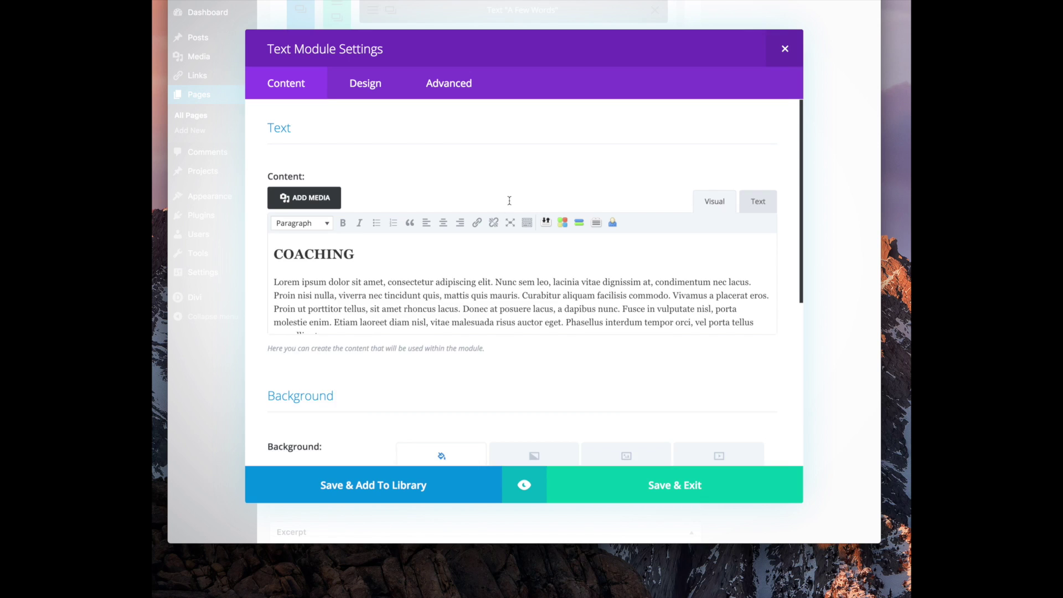
click(330, 263)
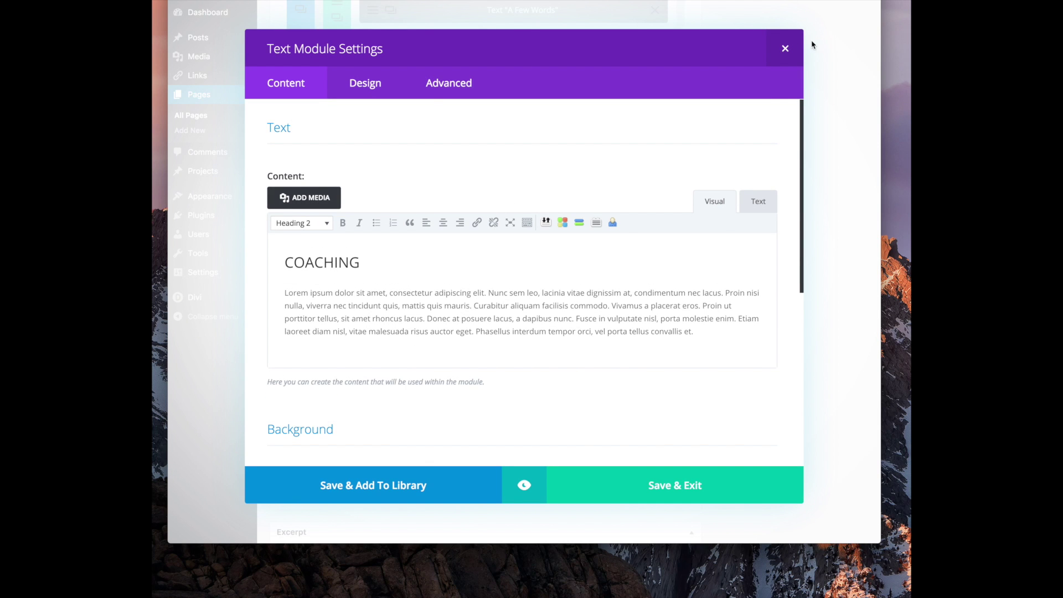
click(767, 207)
click(719, 206)
click(785, 49)
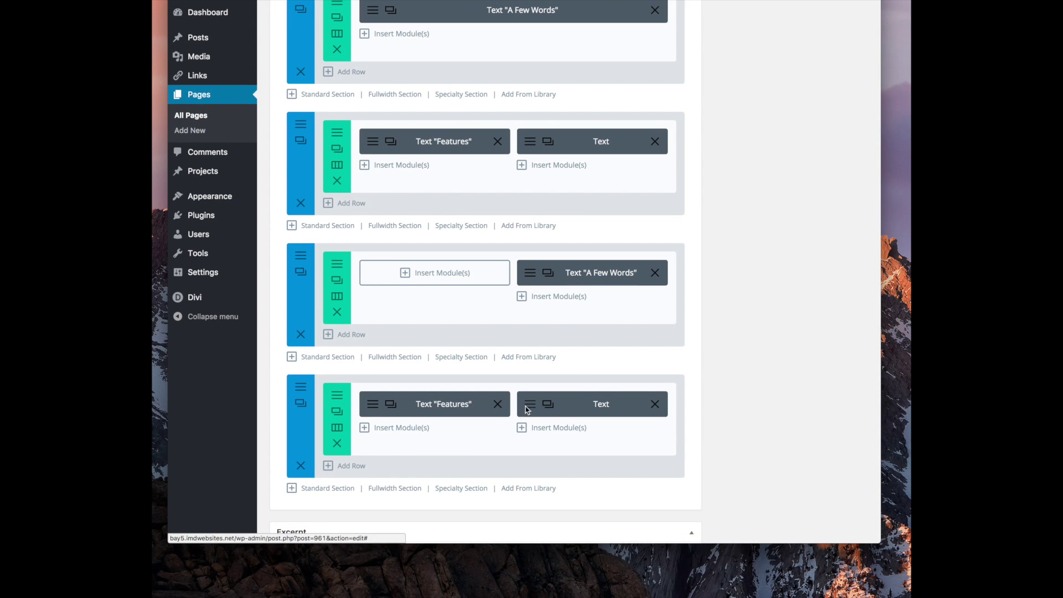
View the SPEAKING module's content as raw HTML, close unsaved, and return to the live homepage
click(527, 409)
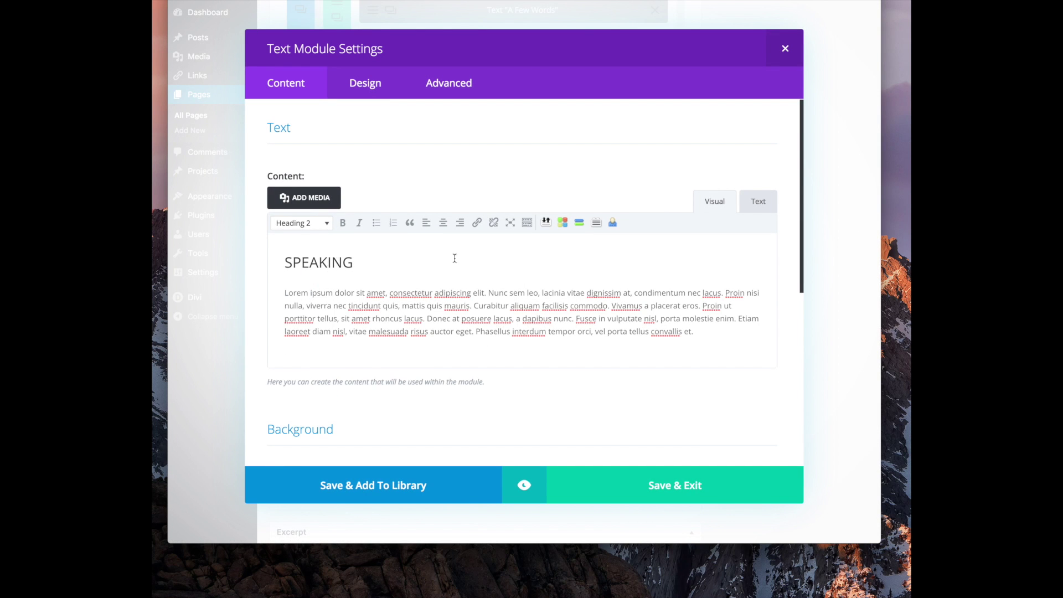
click(774, 209)
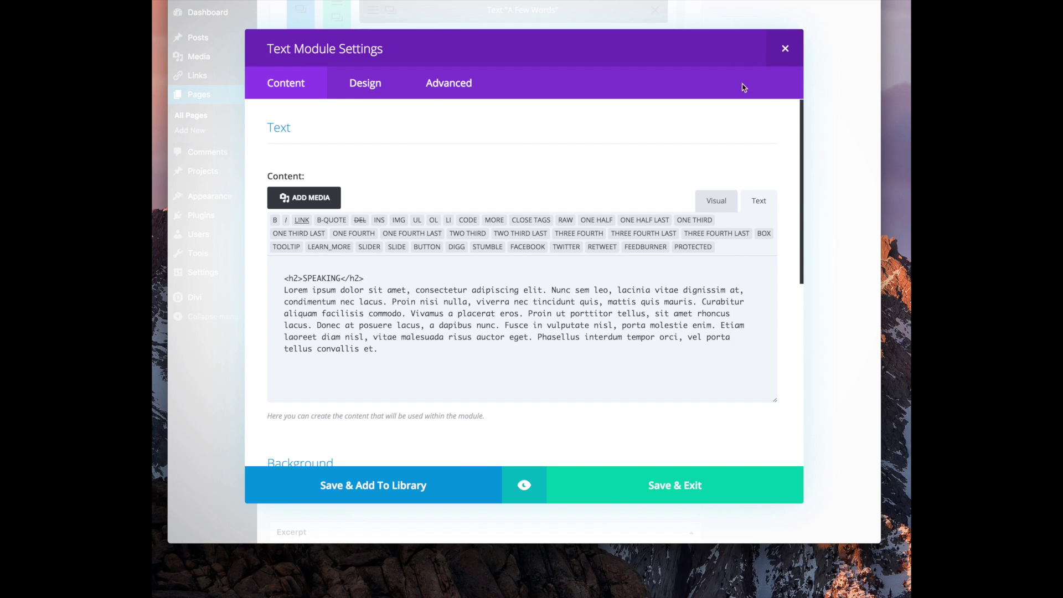
click(785, 50)
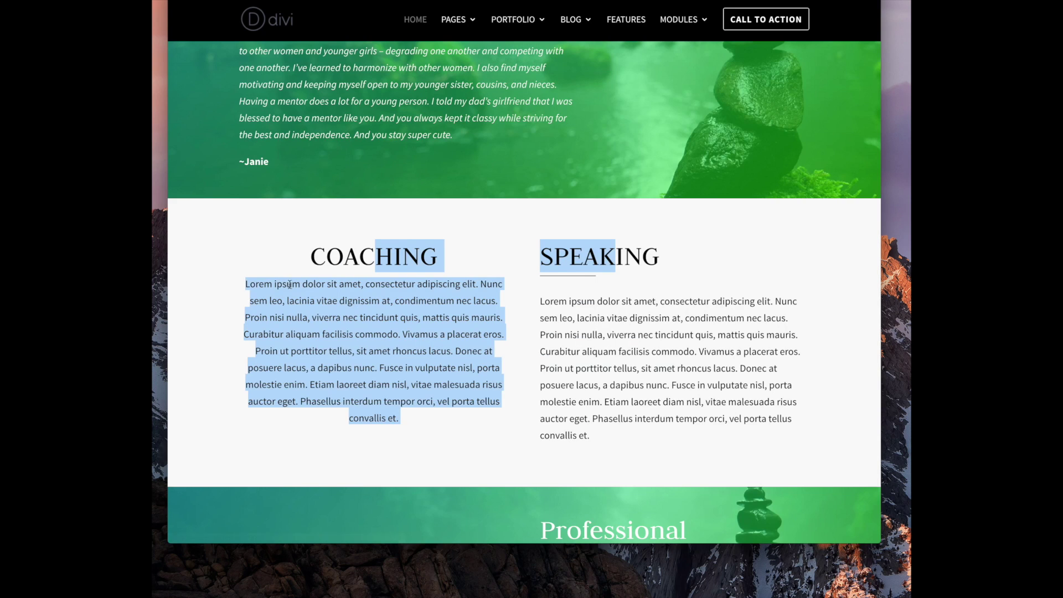
click(363, 258)
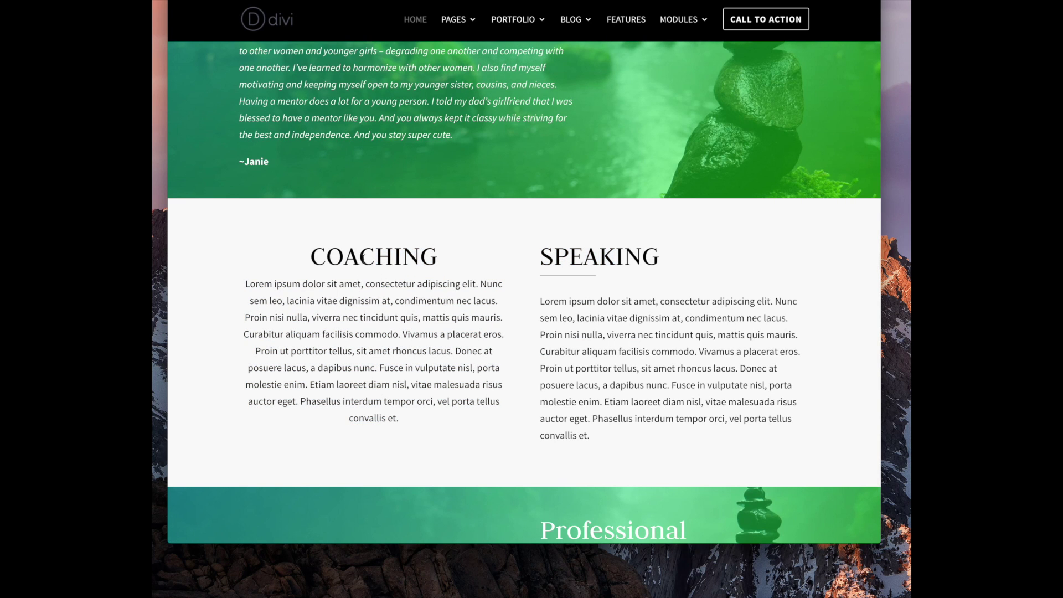
Inspect the SPEAKING heading's h2 markup and styles in the developer tools
right_click(363, 255)
click(643, 253)
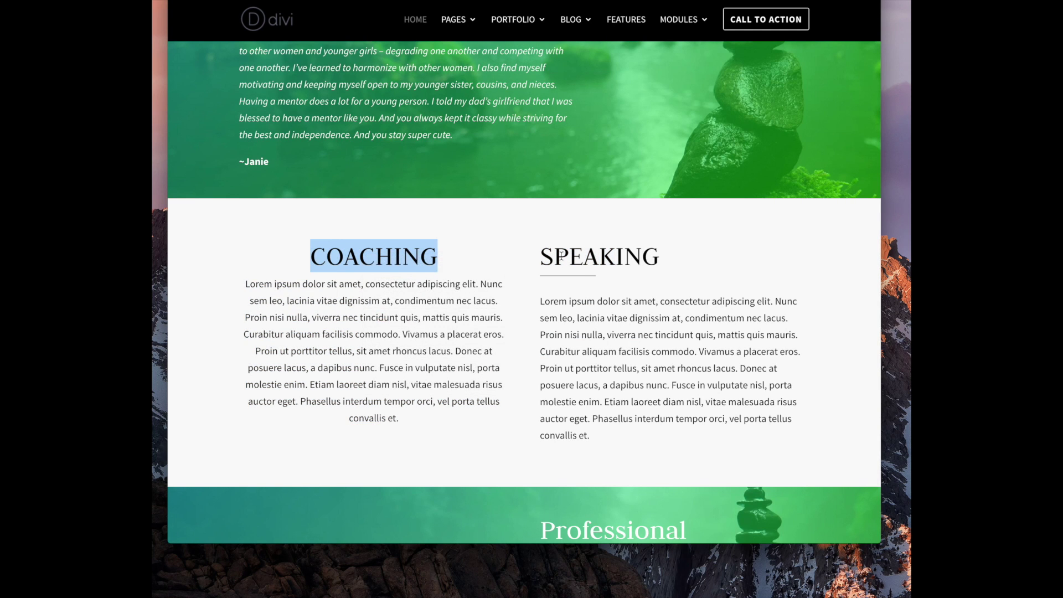
drag(561, 255, 654, 259)
right_click(625, 258)
click(663, 339)
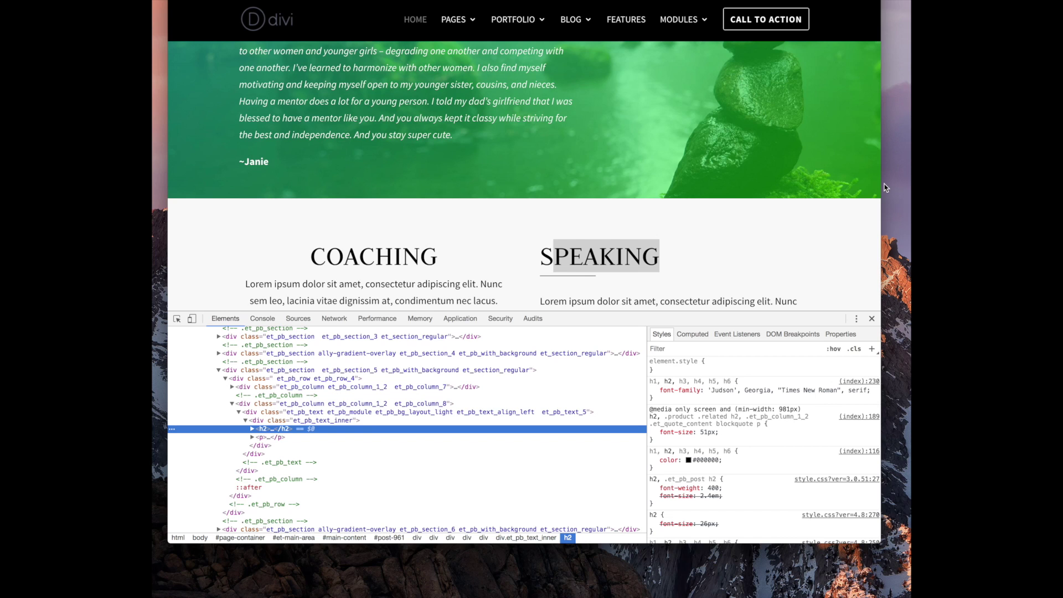
drag(882, 186, 912, 186)
click(716, 244)
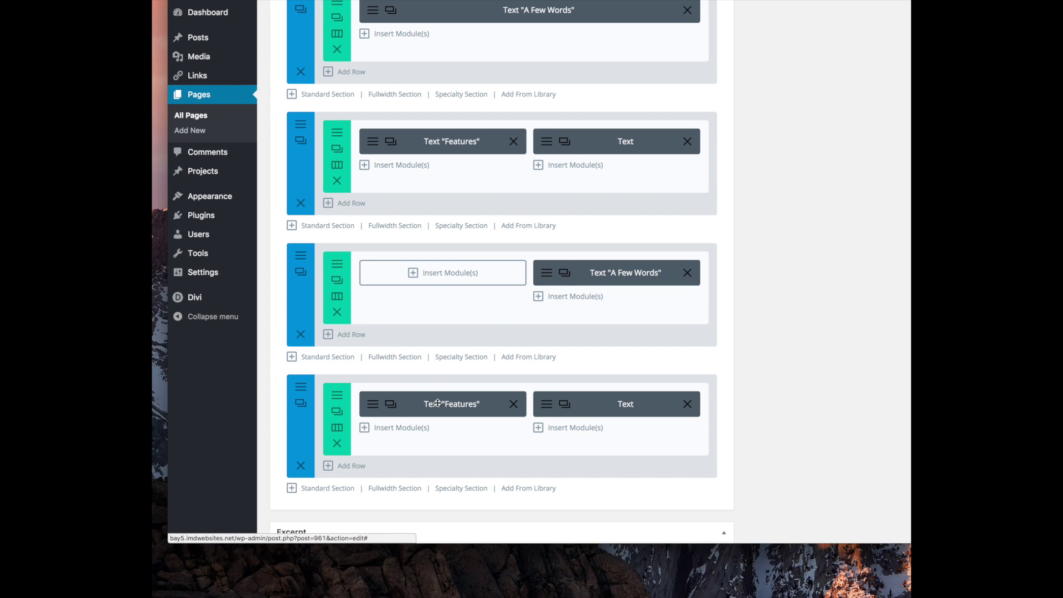
Swap the last row's Features module for a copy of the Speaking module, heading changed to COACHING
click(515, 404)
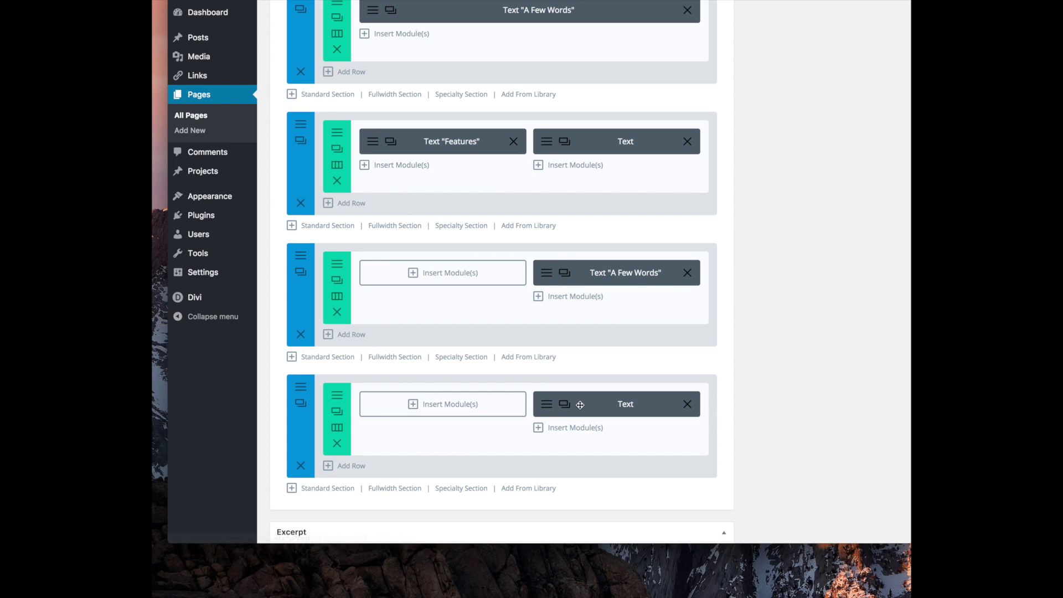
drag(553, 403, 436, 414)
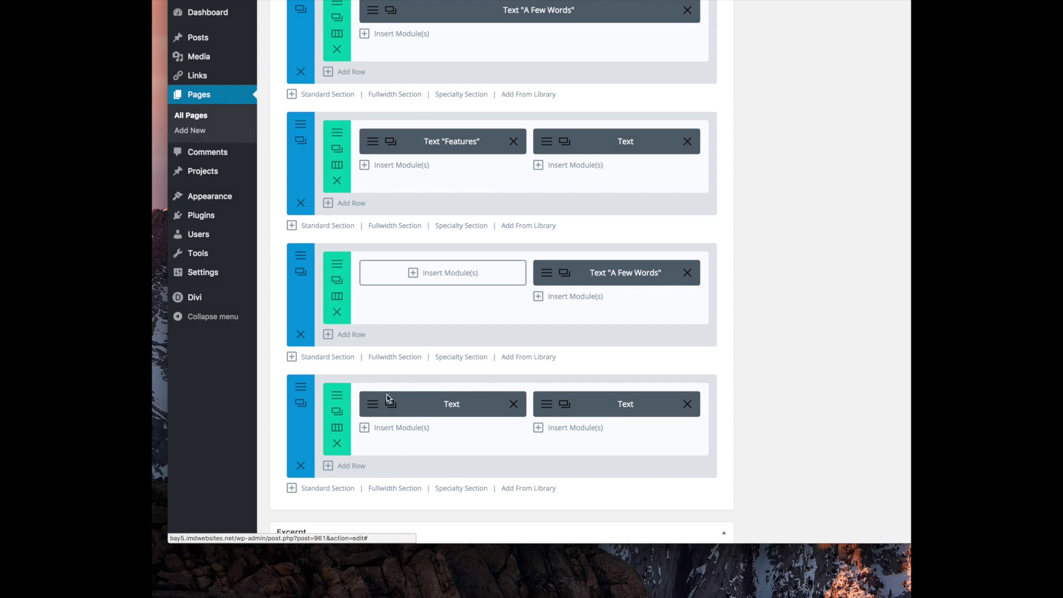
click(389, 399)
double_click(337, 278)
text(COACHING)
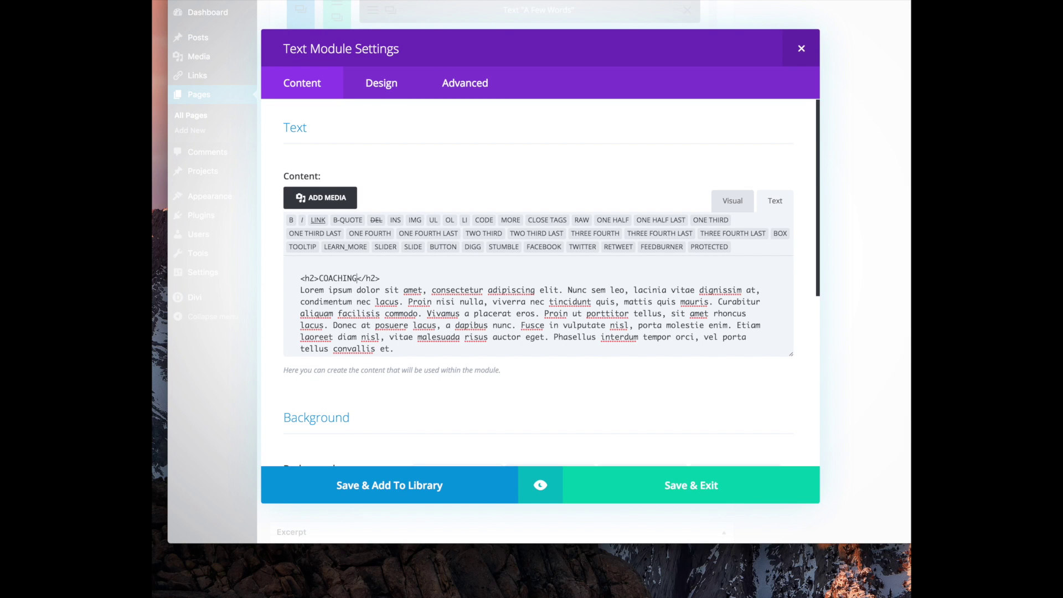
click(665, 500)
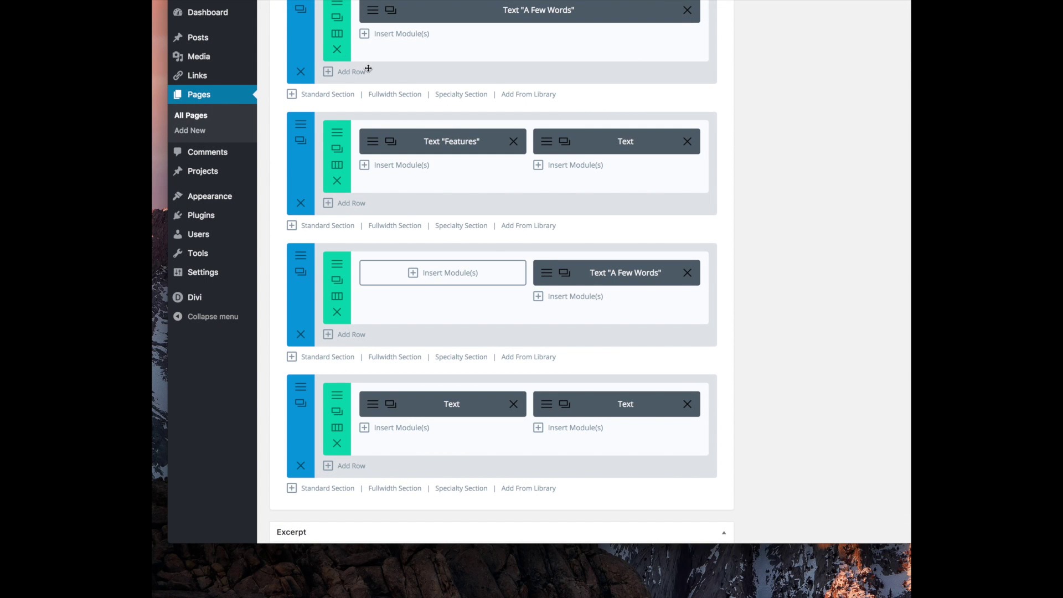
scroll(584, 145, up, 15)
Update the homepage to save the new Coaching/Speaking section
click(861, 300)
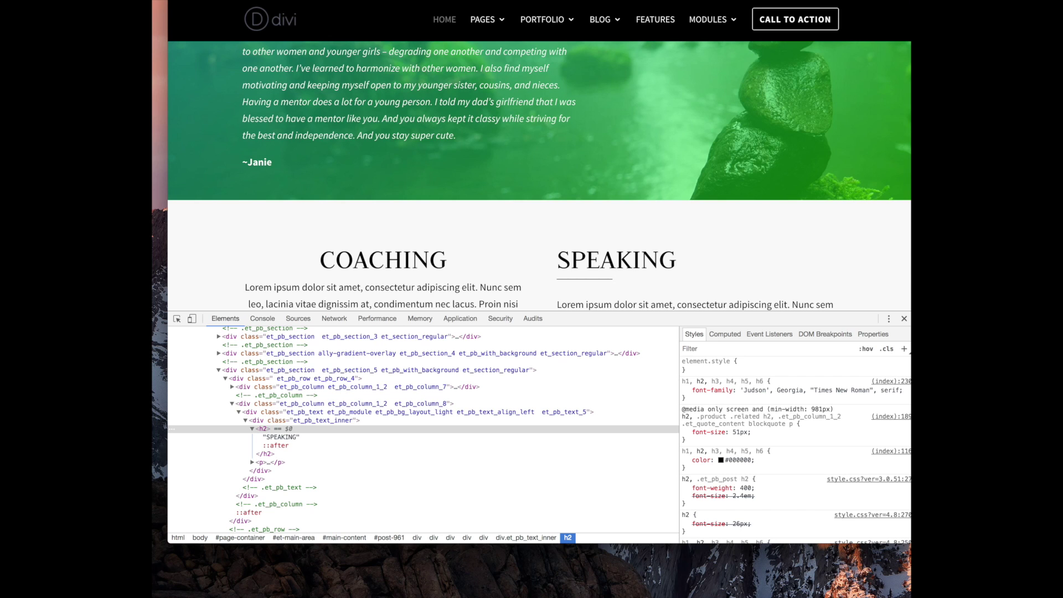
scroll(424, 91, down, 6)
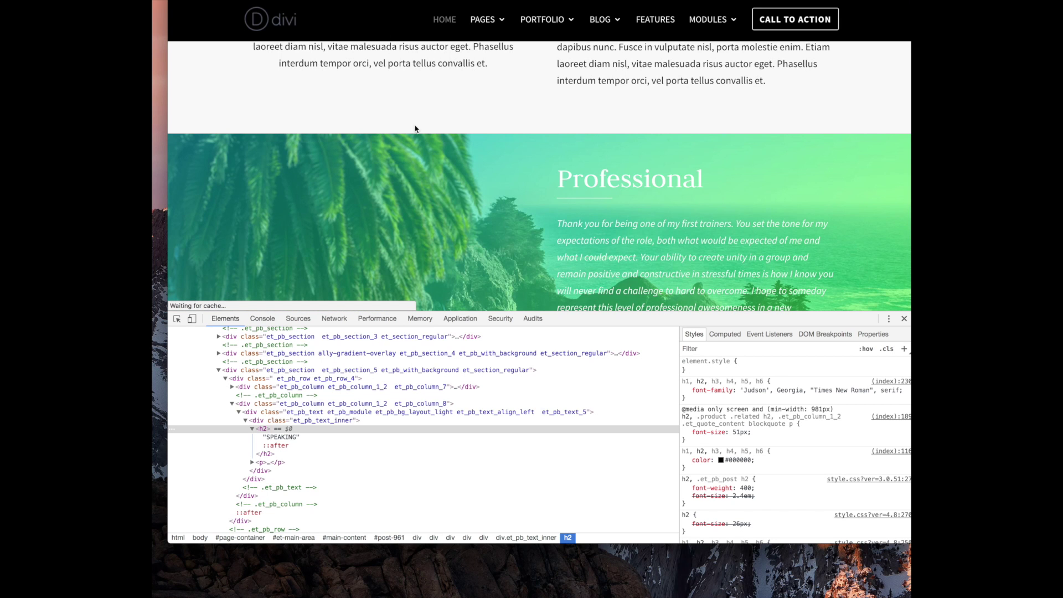
scroll(460, 233, up, 5)
scroll(461, 233, down, 1)
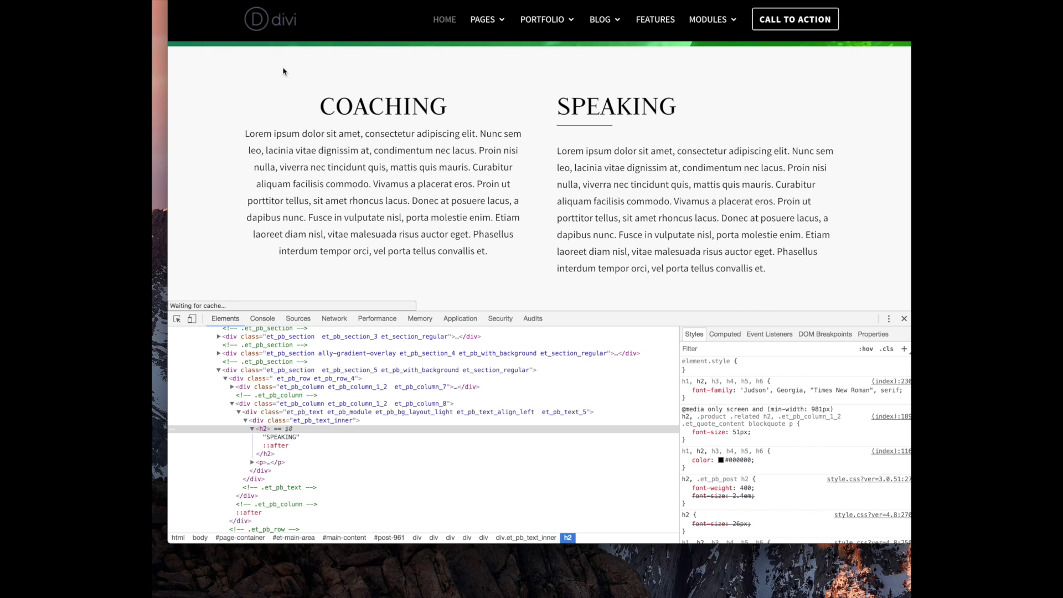
Close DevTools and review the left-aligned Coaching and Speaking section on the live homepage
click(904, 318)
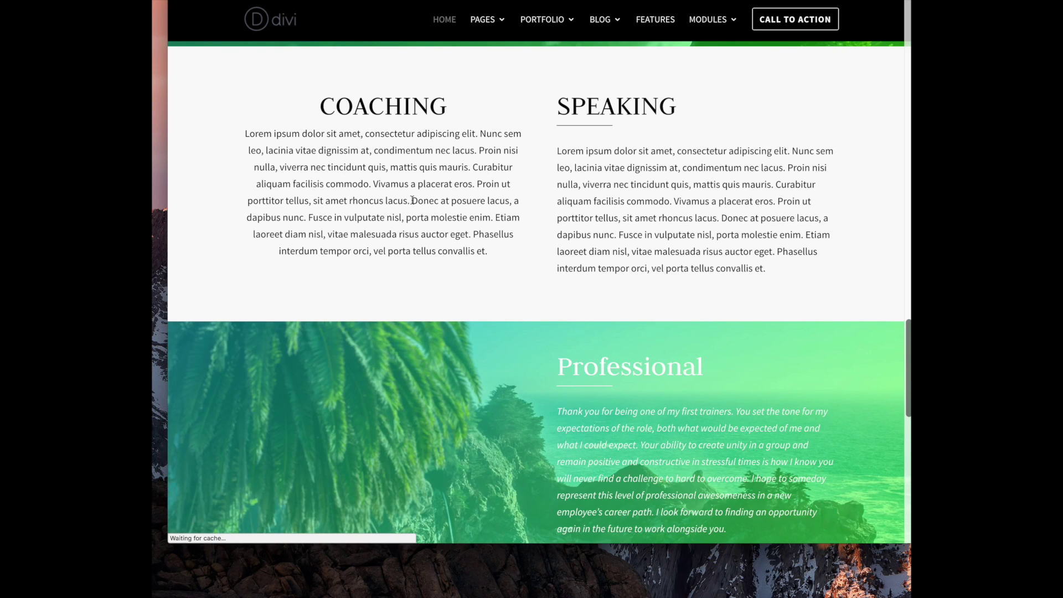
scroll(412, 200, down, 5)
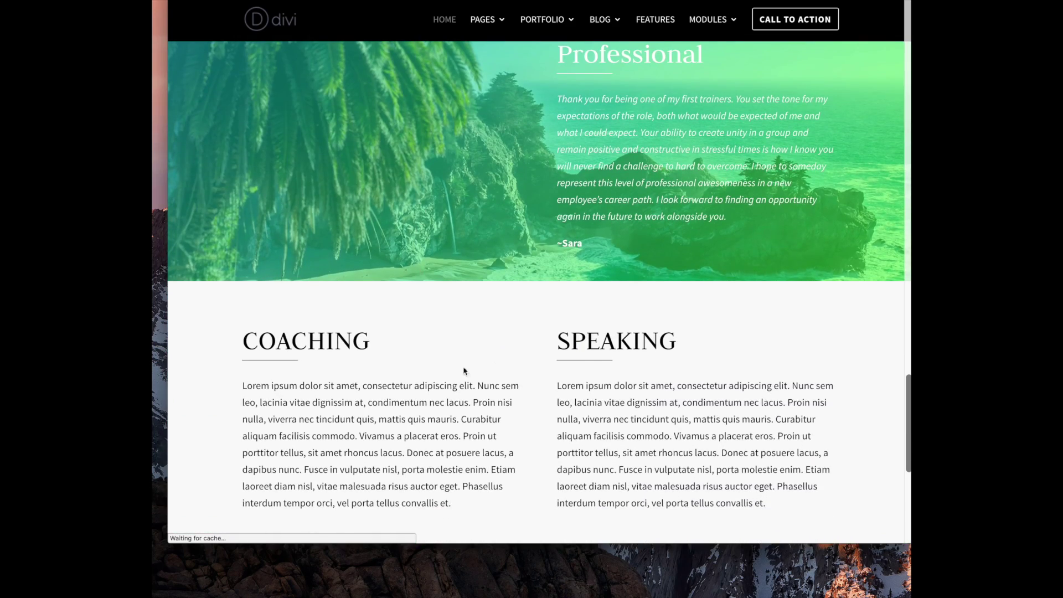
scroll(492, 367, up, 20)
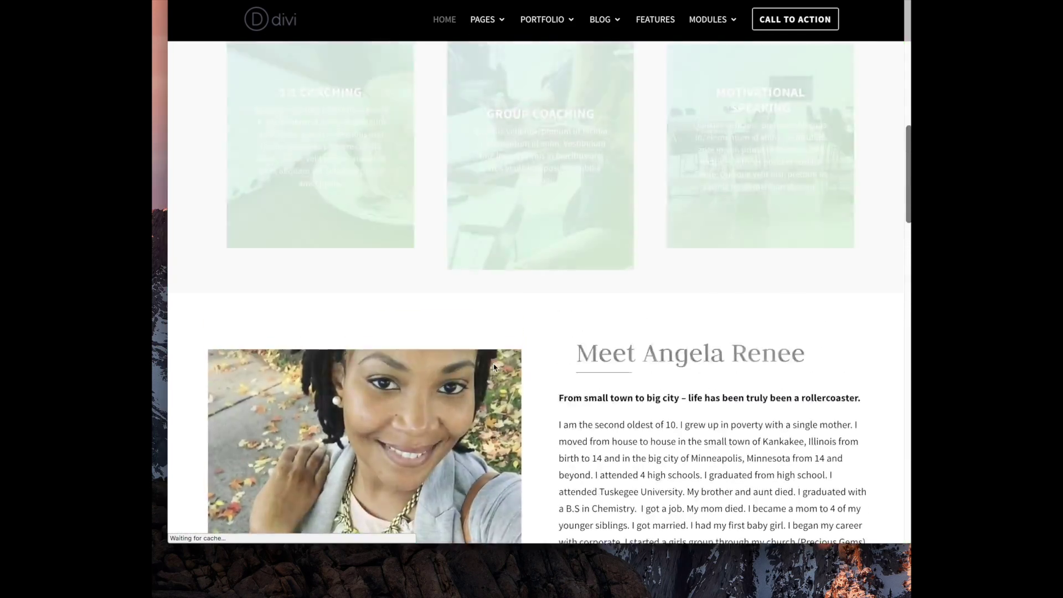
scroll(495, 367, up, 10)
scroll(495, 367, down, 15)
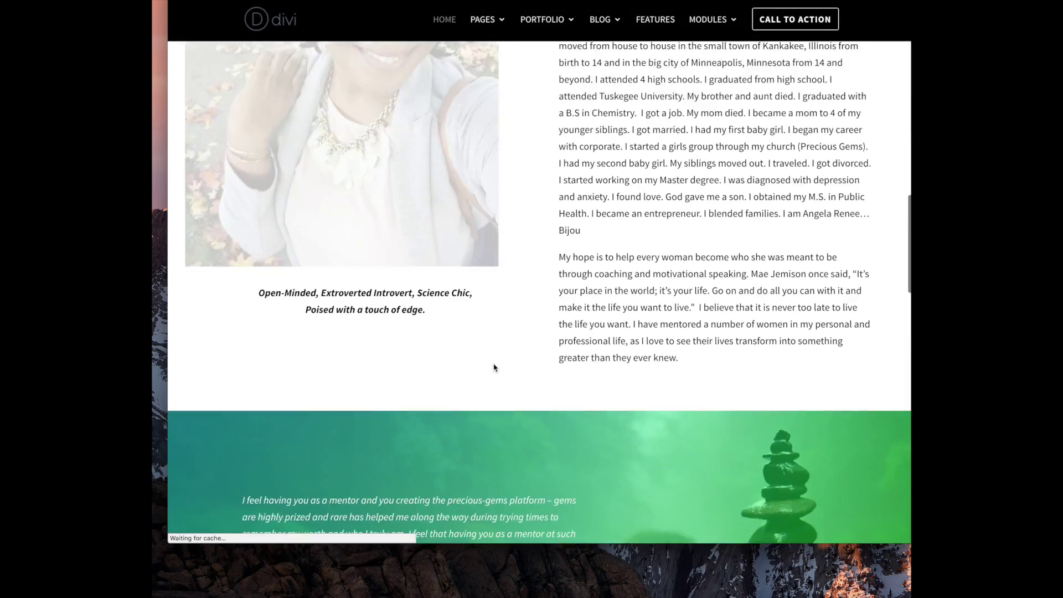
scroll(494, 367, down, 20)
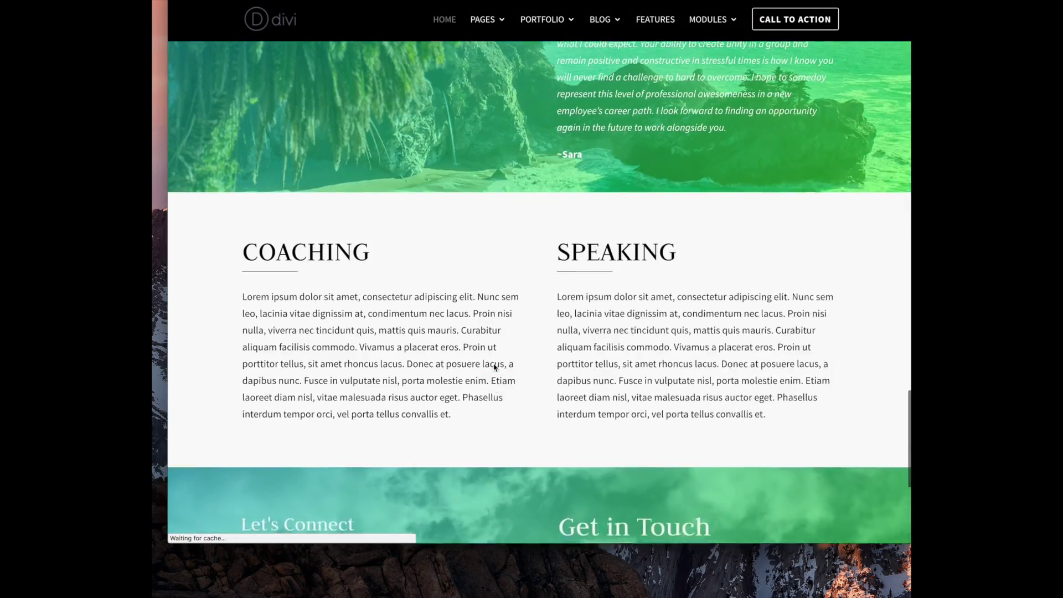
scroll(494, 367, up, 3)
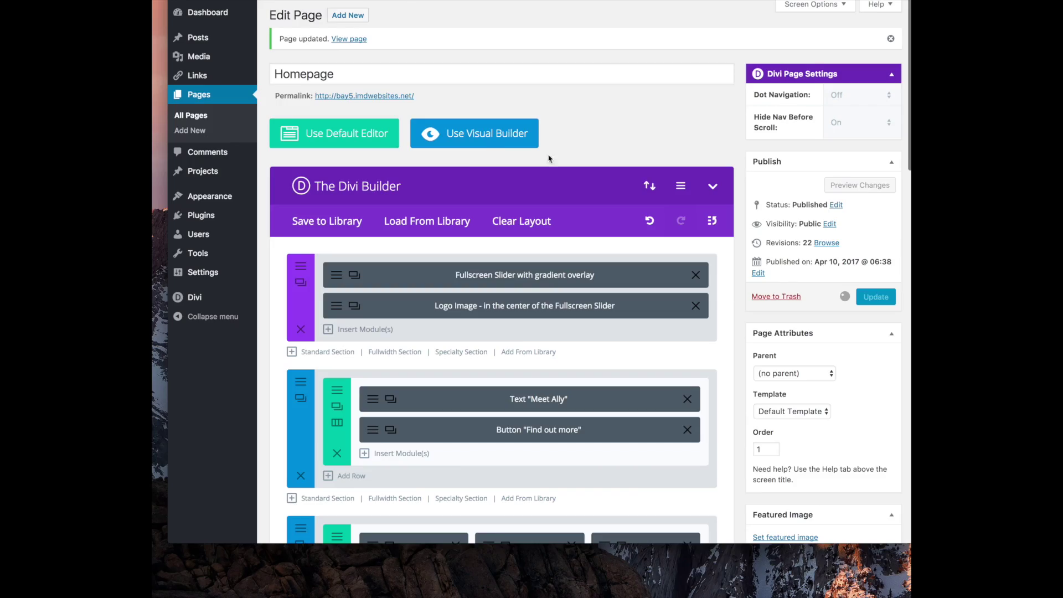
Try dragging the Coaching/Speaking row into the earlier section, then dismiss the at-least-one-row warning
scroll(533, 332, down, 6)
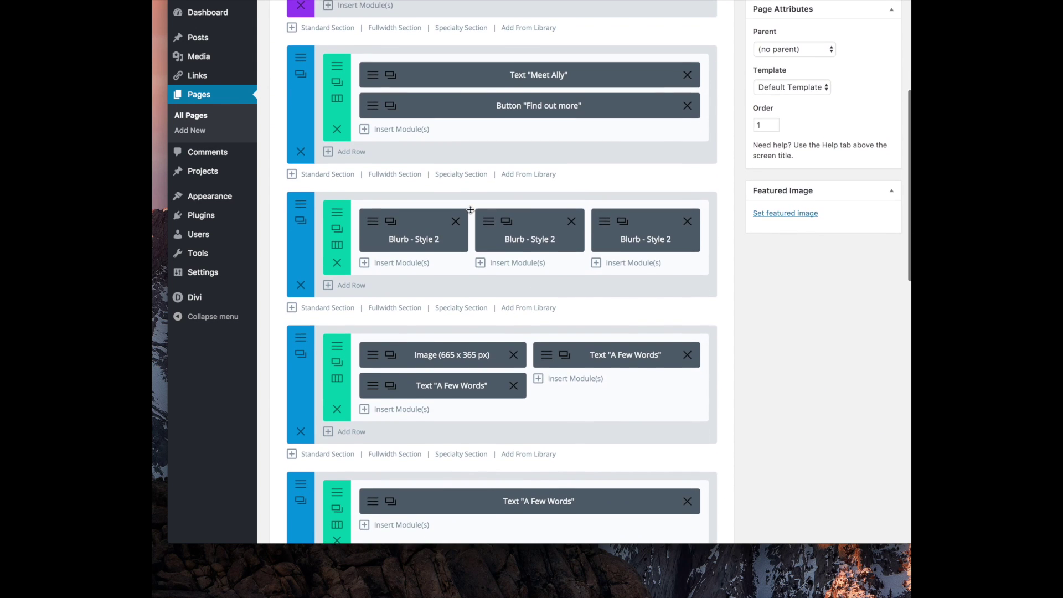
scroll(534, 332, down, 5)
scroll(336, 394, up, 1)
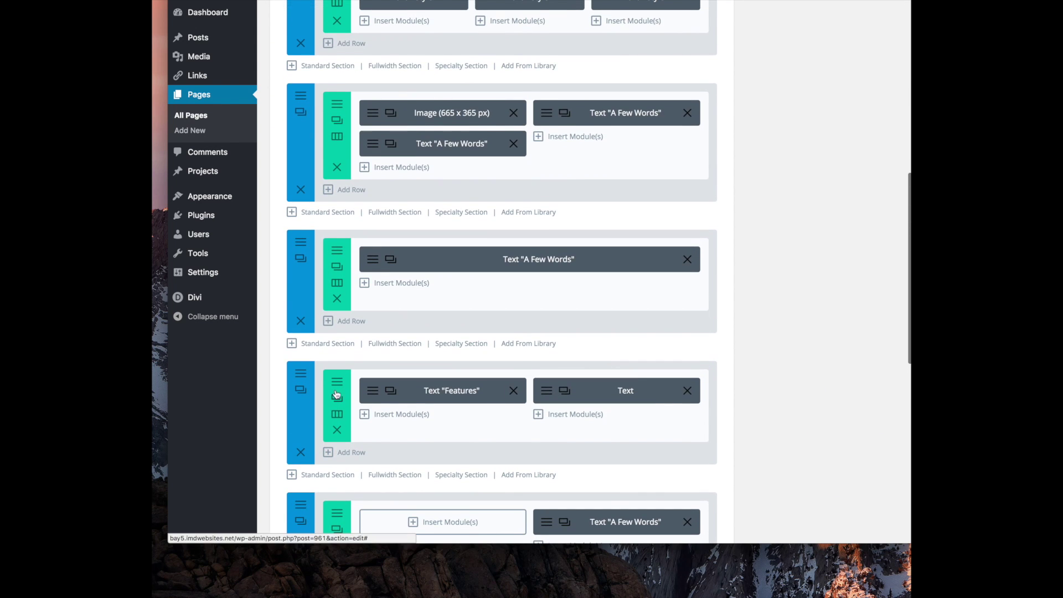
scroll(316, 286, up, 4)
scroll(317, 285, down, 2)
scroll(317, 286, up, 3)
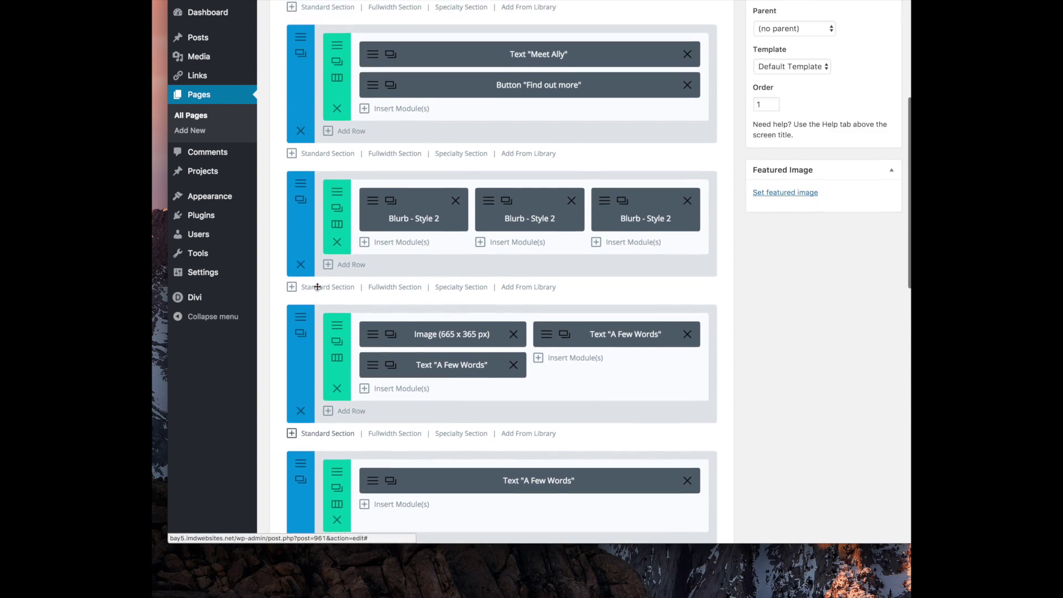
scroll(317, 286, up, 4)
scroll(318, 291, down, 8)
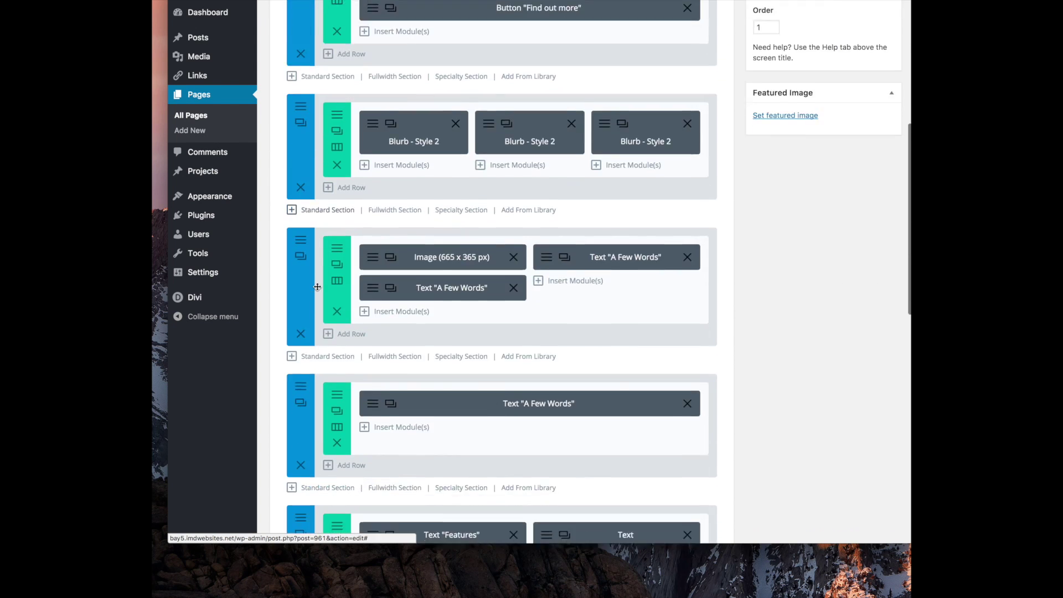
scroll(317, 292, down, 3)
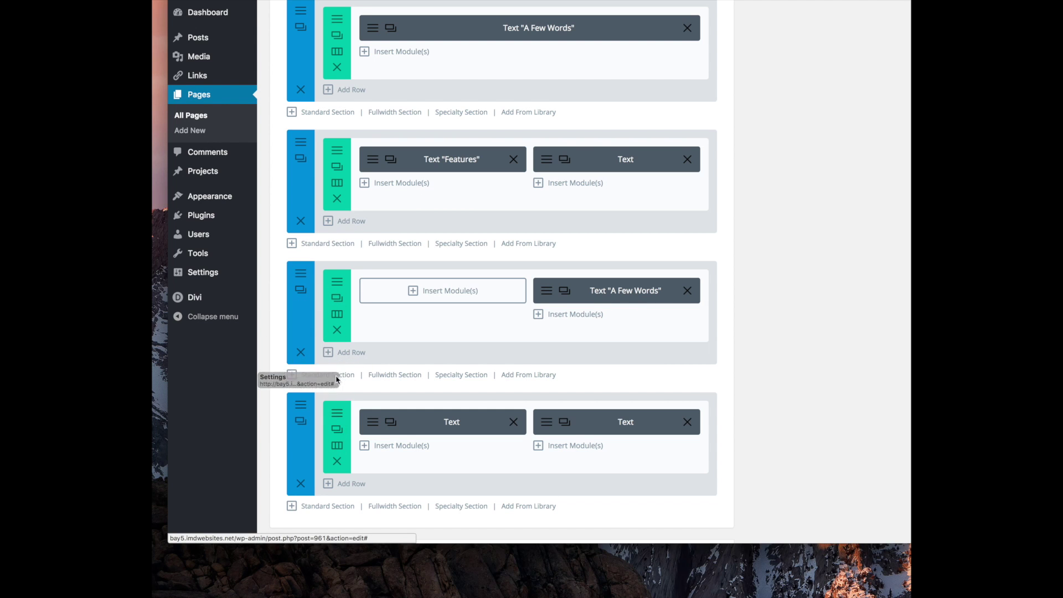
drag(393, 466, 426, 207)
drag(339, 247, 339, 247)
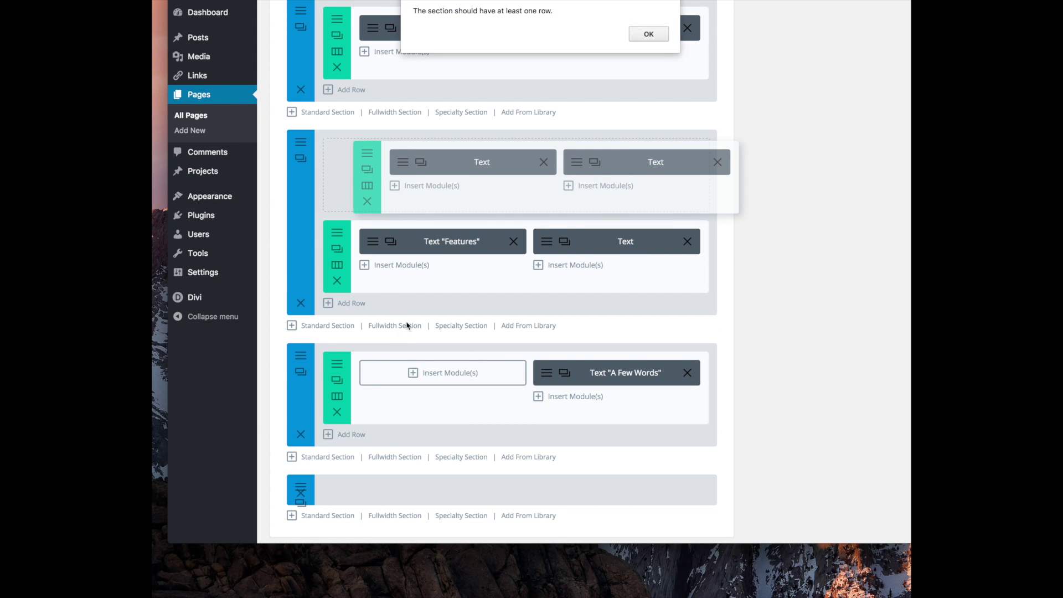
click(648, 35)
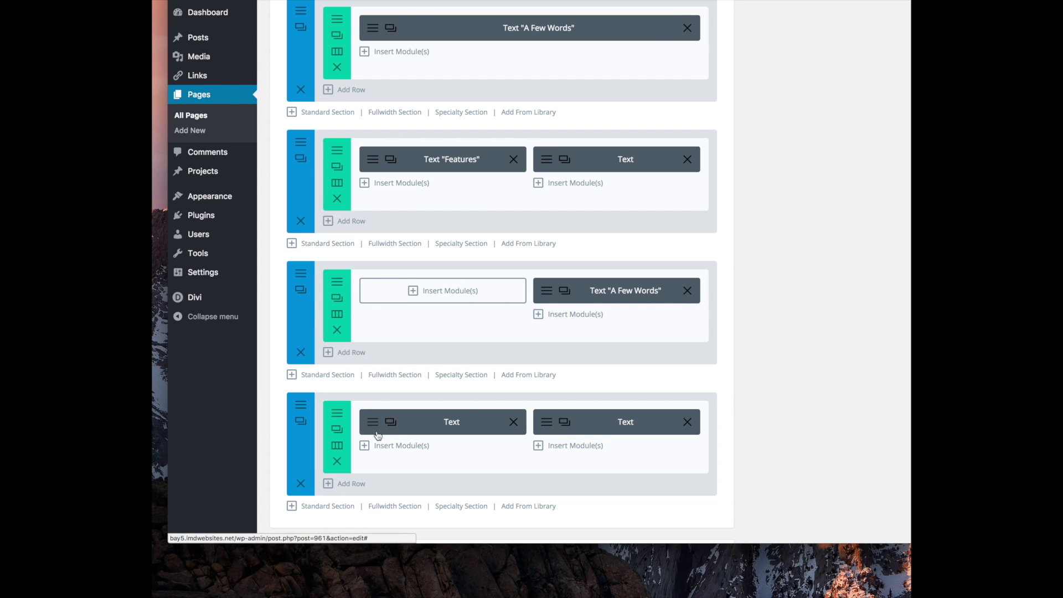
Duplicate the Coaching/Speaking row, swap it with the Features row, and delete the leftover row
click(340, 435)
scroll(393, 493, down, 2)
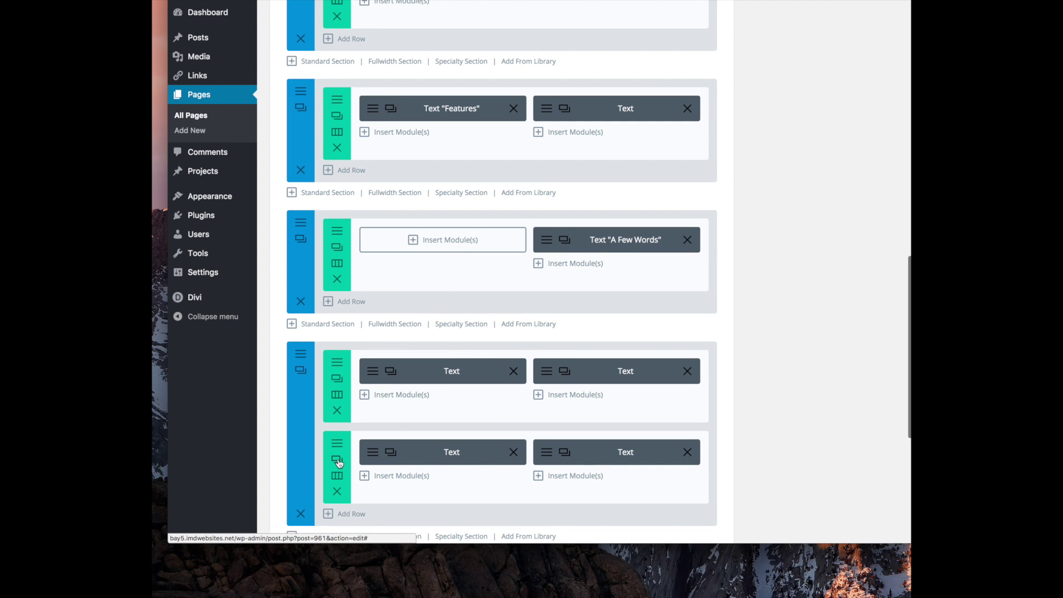
drag(425, 343, 399, 196)
drag(384, 153, 403, 418)
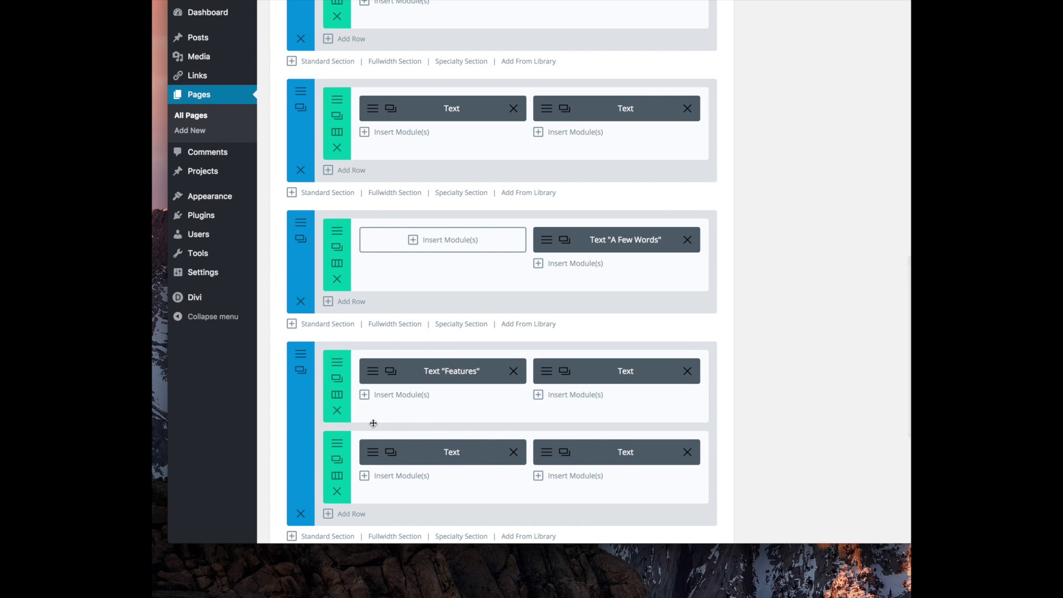
click(336, 491)
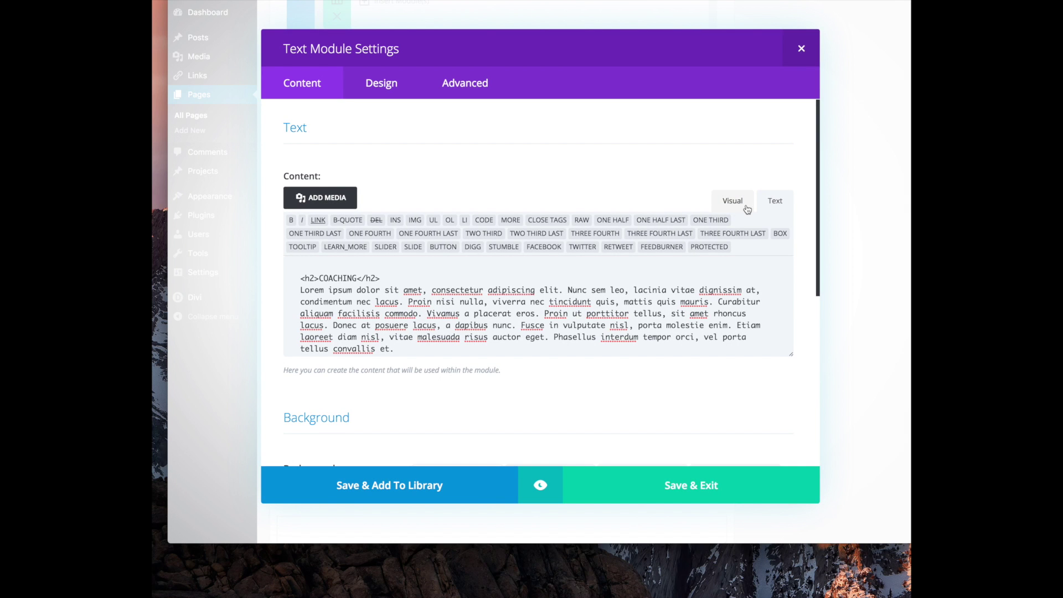
Replace the COACHING heading and text with stella.jpg uploaded from Downloads
click(747, 209)
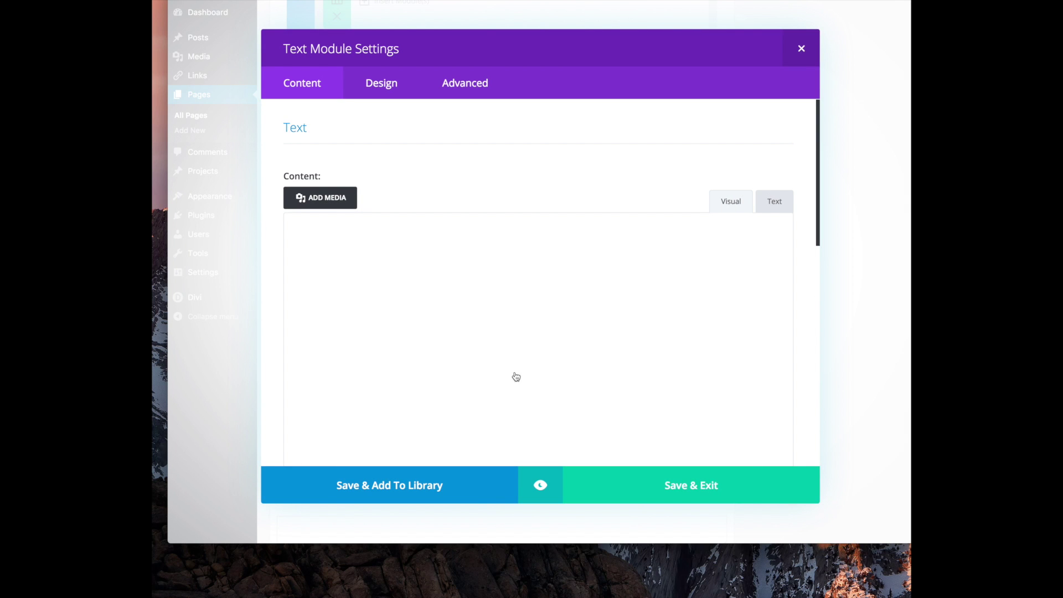
drag(718, 338, 184, 254)
key(BackSpace)
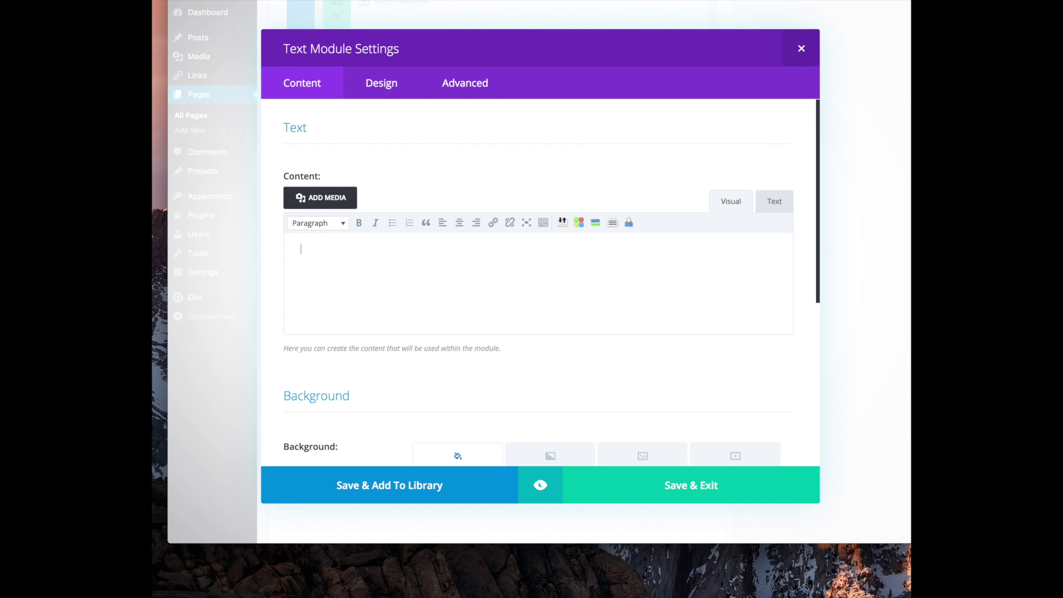
click(317, 197)
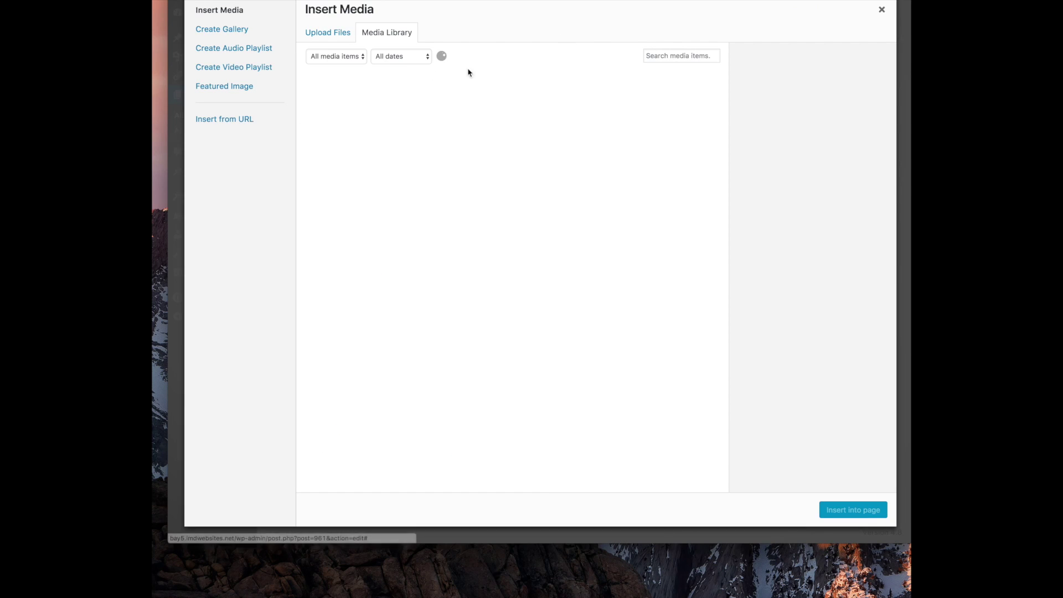
click(330, 32)
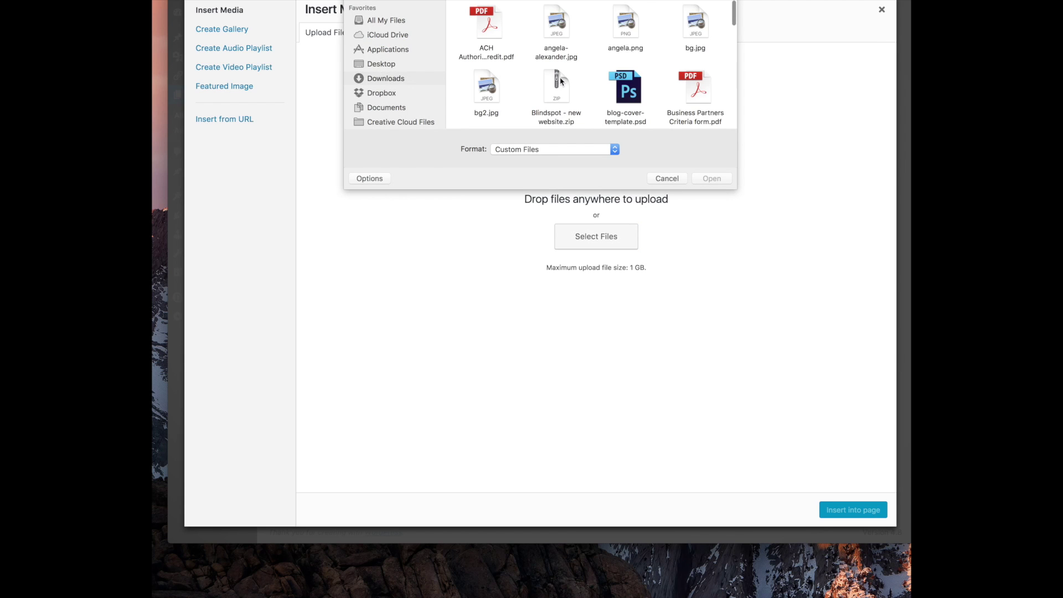
scroll(561, 79, down, 3)
scroll(560, 79, down, 10)
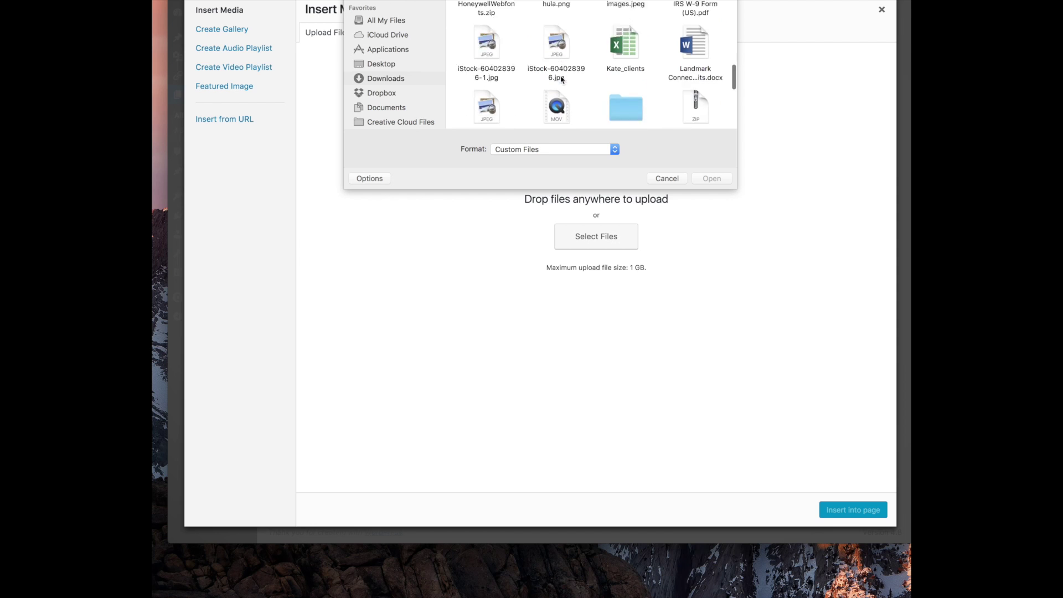
scroll(561, 79, down, 2)
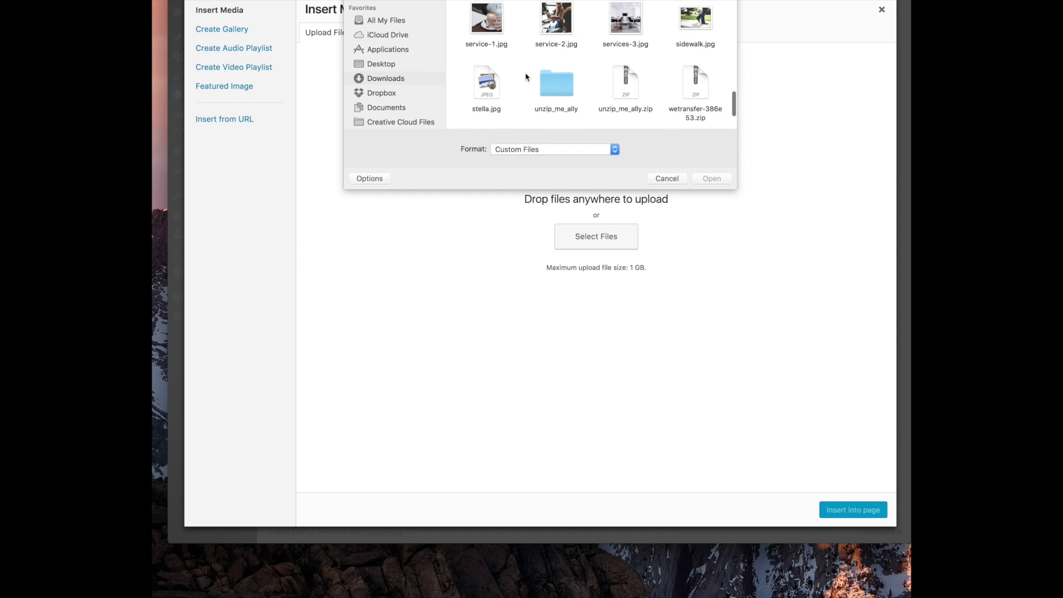
double_click(488, 85)
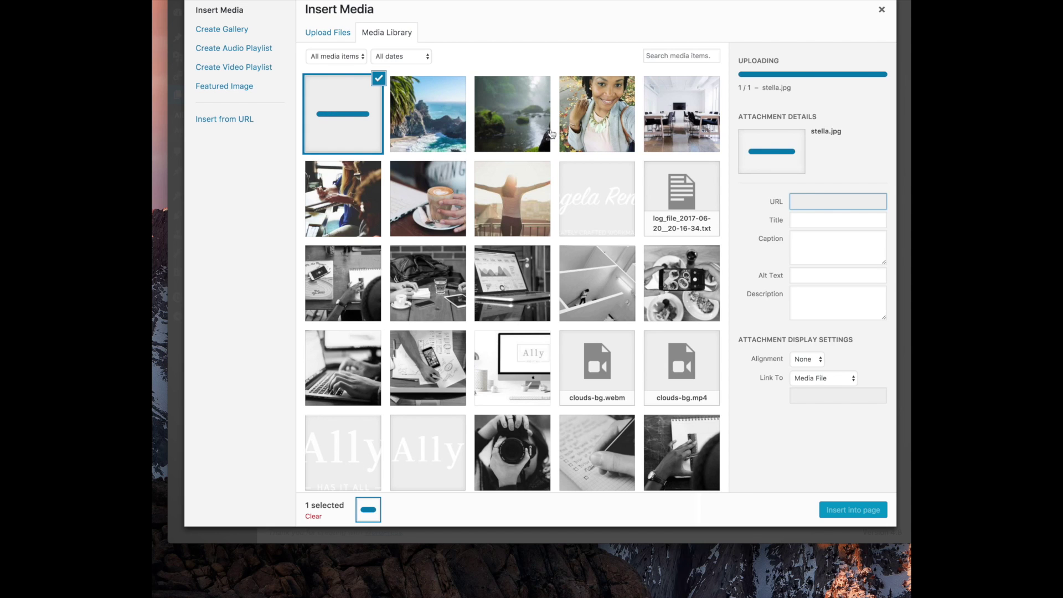
click(866, 512)
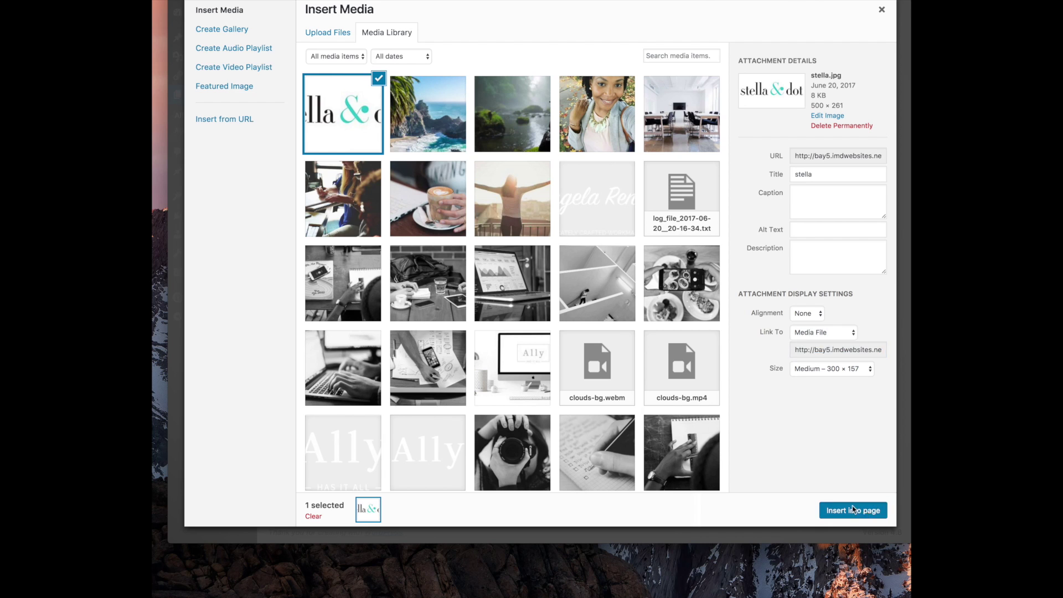
Centre the stella & dot logo, set it to Full Size, and save the module
click(392, 270)
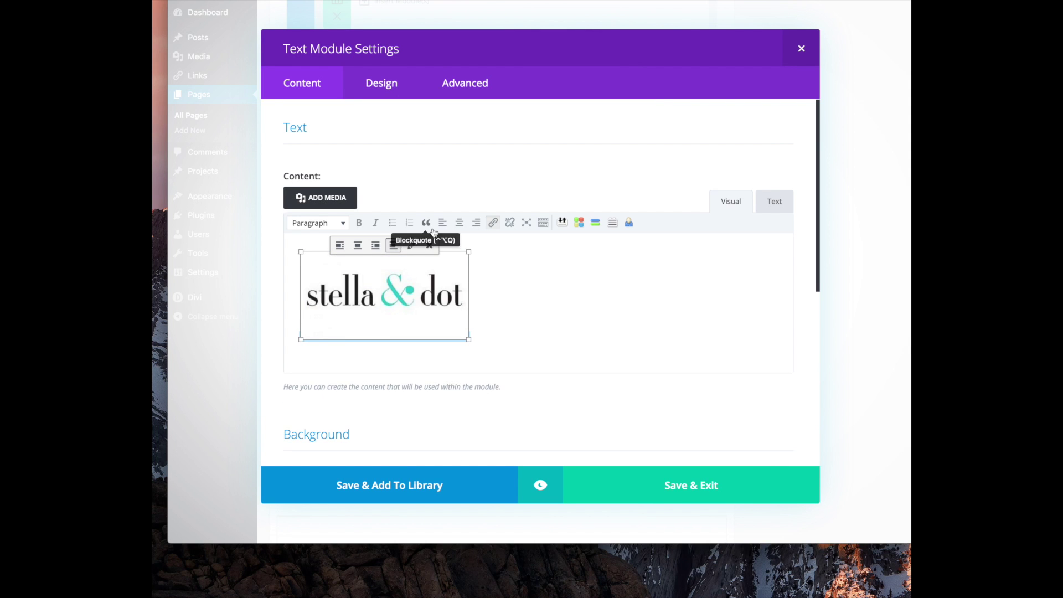
click(459, 222)
click(724, 270)
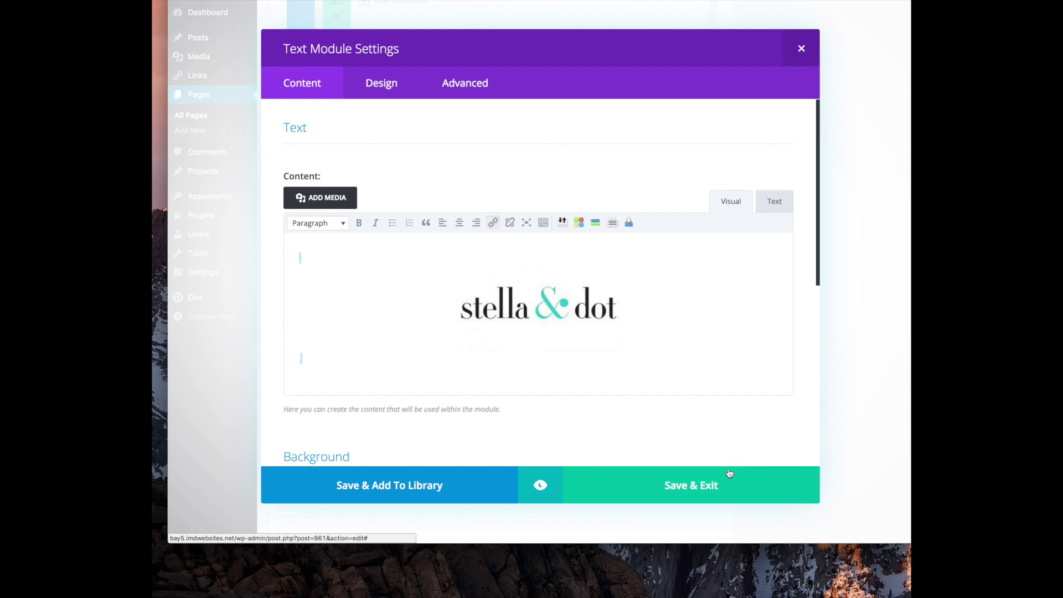
click(510, 287)
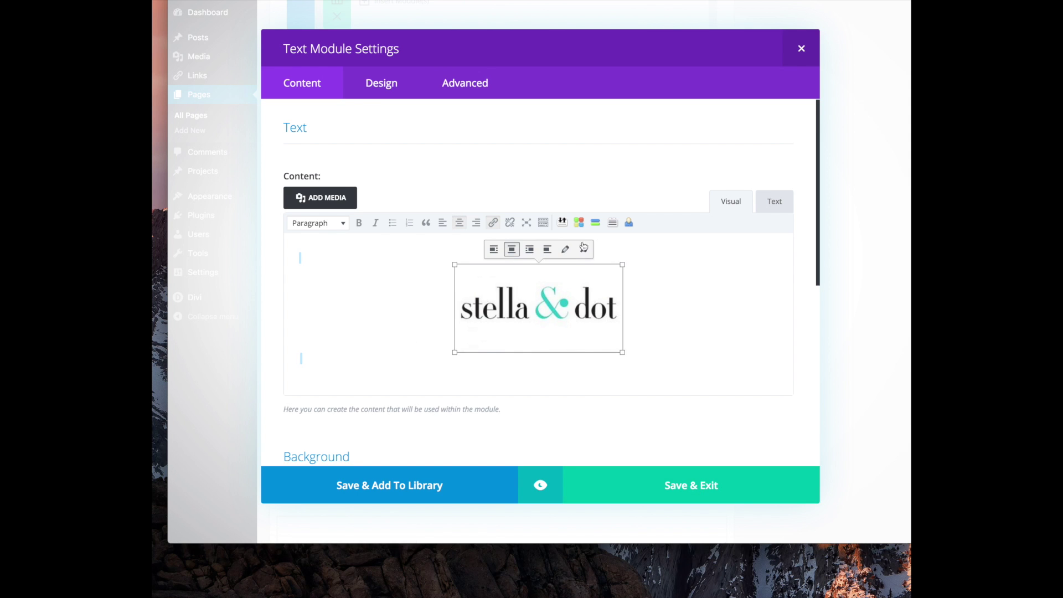
click(565, 249)
click(386, 154)
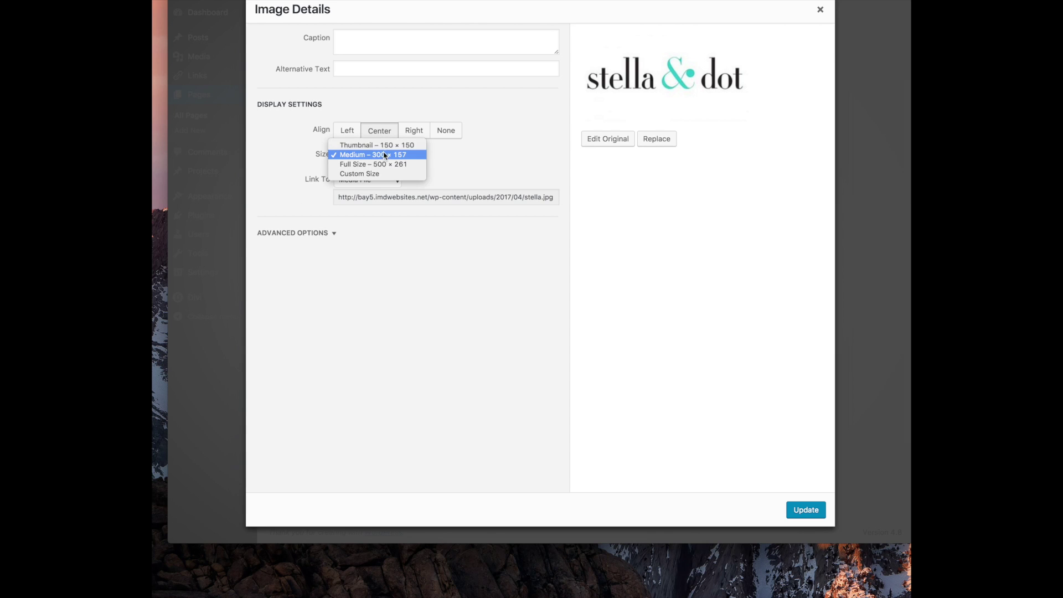
click(381, 164)
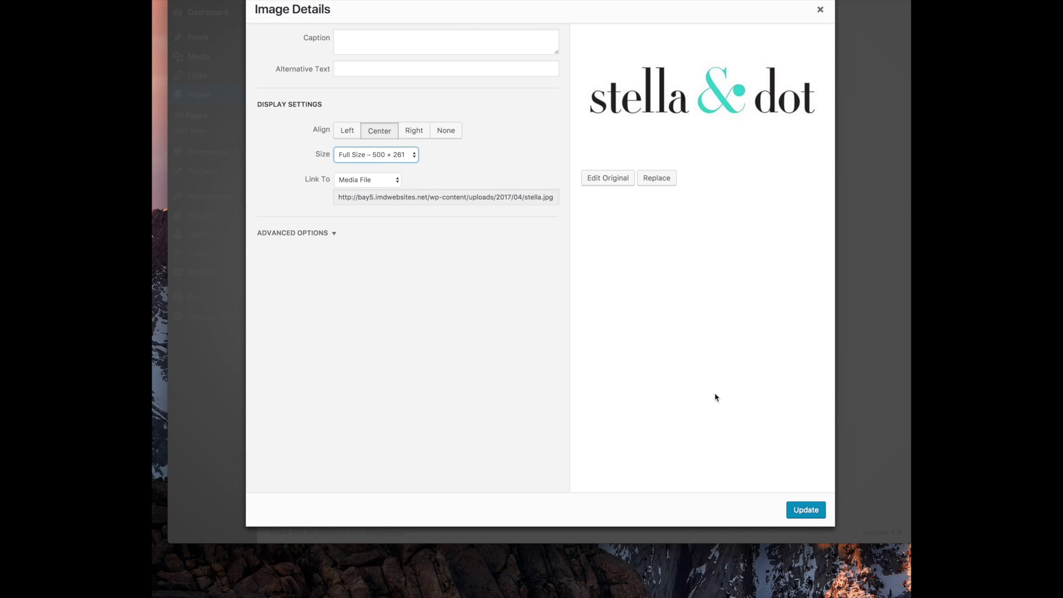
click(806, 509)
scroll(655, 514, down, 4)
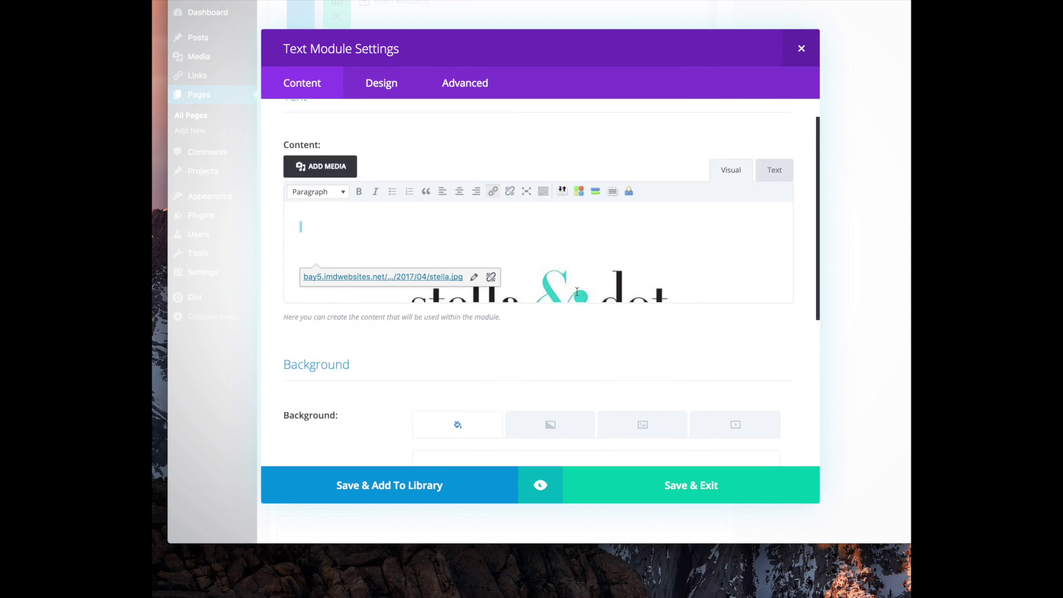
click(659, 494)
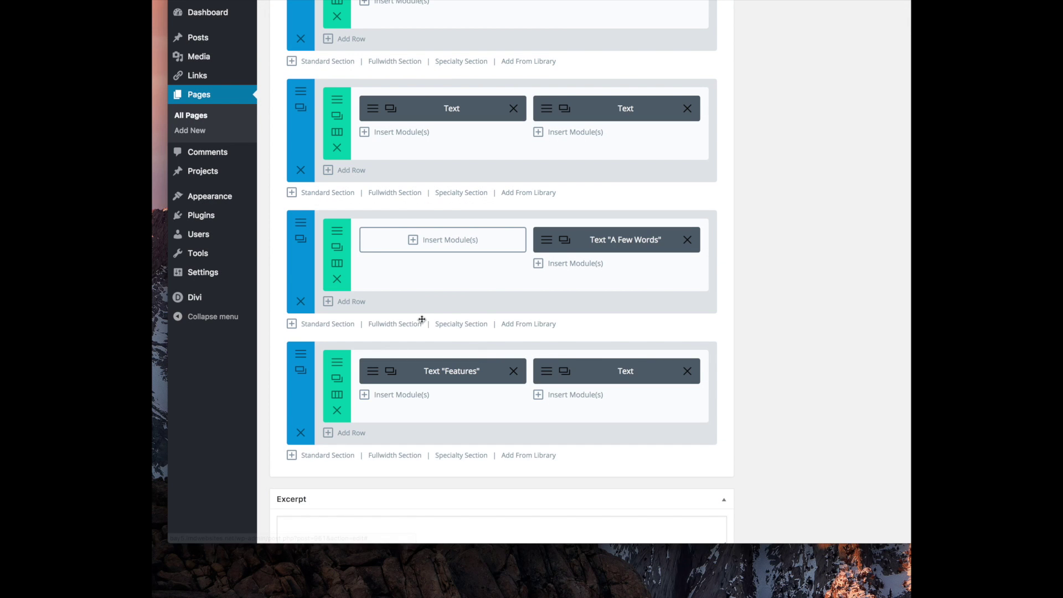
Clear the SPEAKING module's text, centre-align it, and upload hula.png from Downloads
click(545, 371)
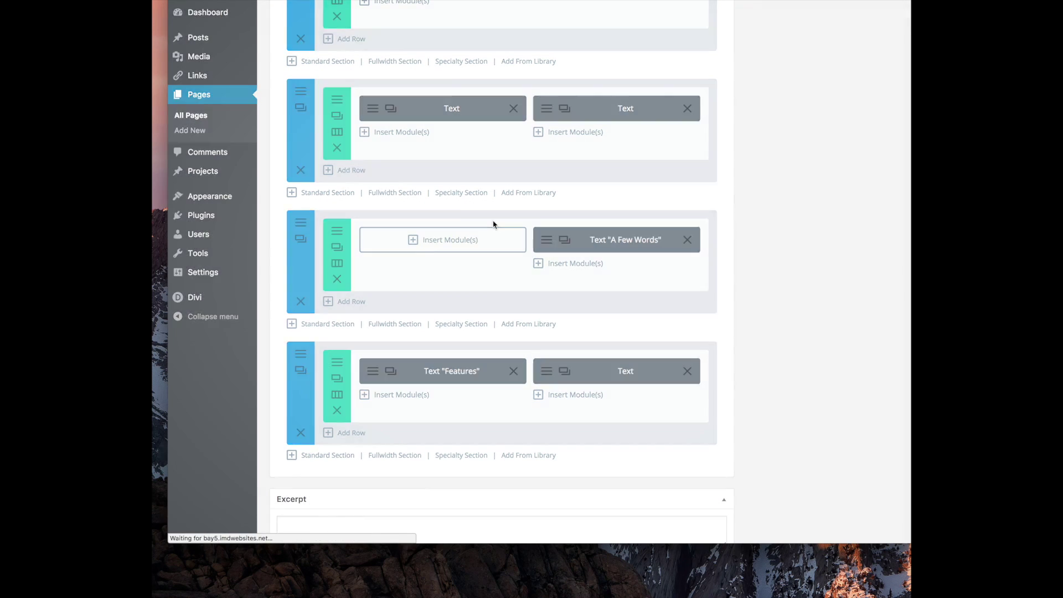
key(ctrl+a)
key(BackSpace)
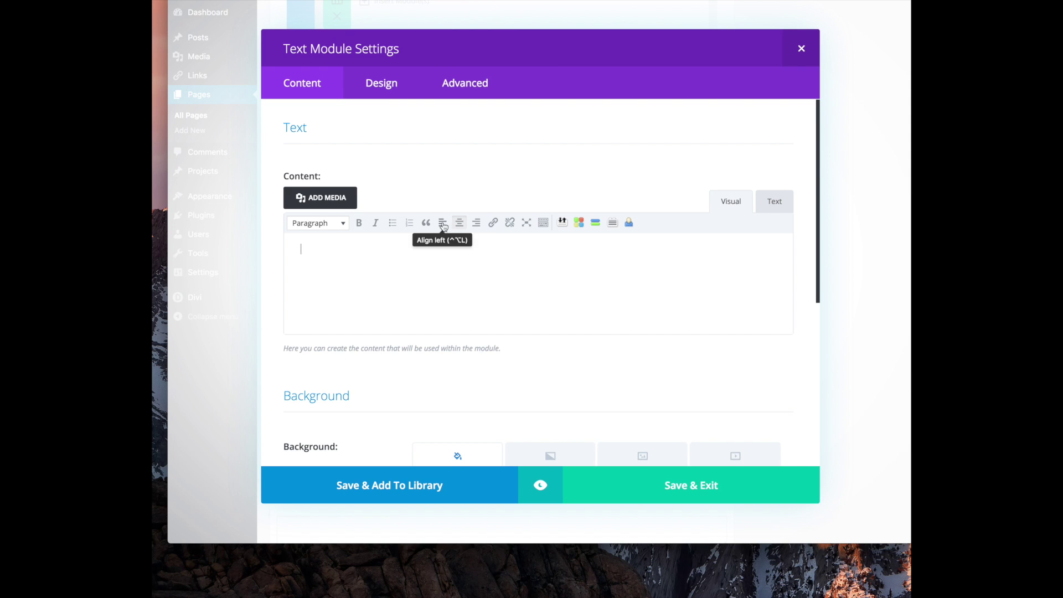
click(462, 223)
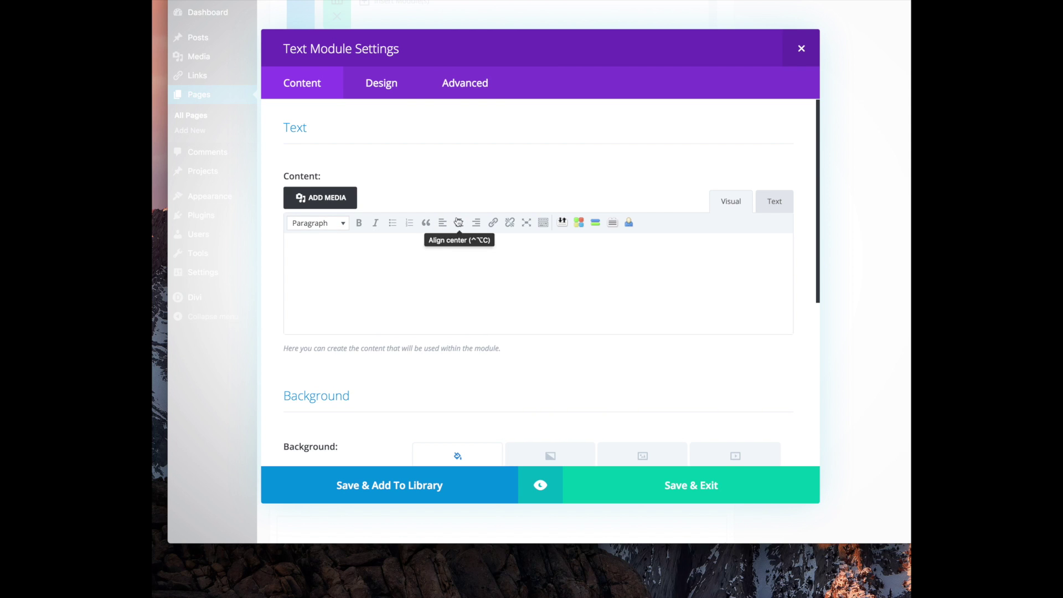
click(331, 198)
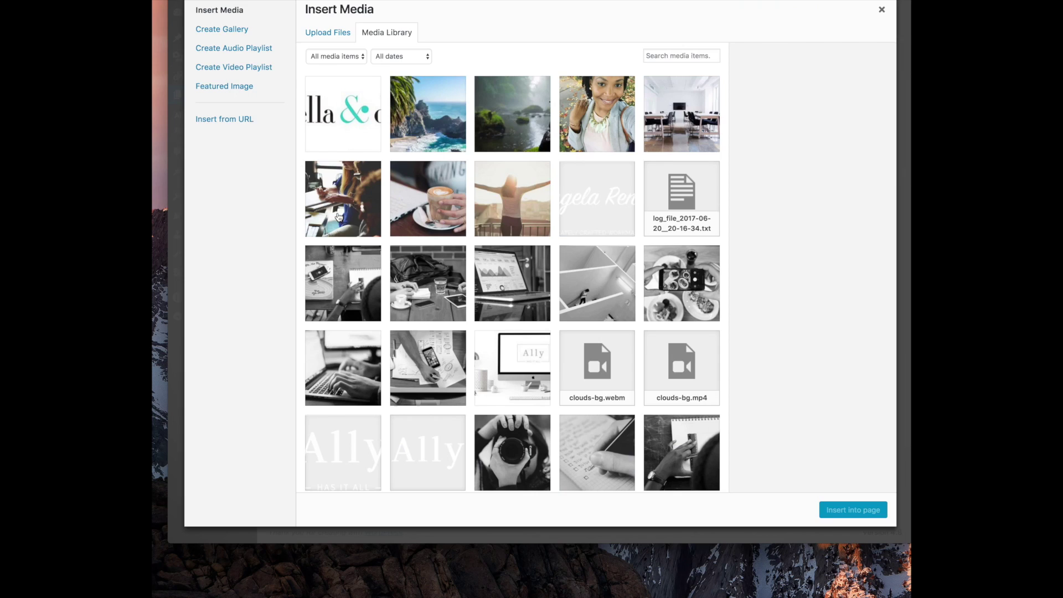
click(343, 40)
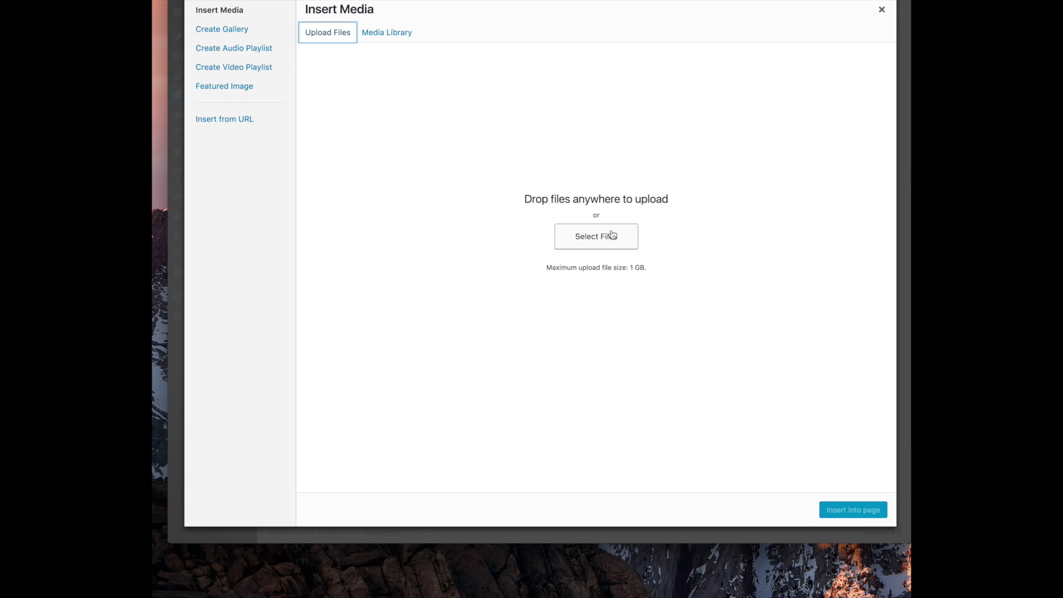
scroll(574, 82, down, 5)
scroll(574, 82, down, 8)
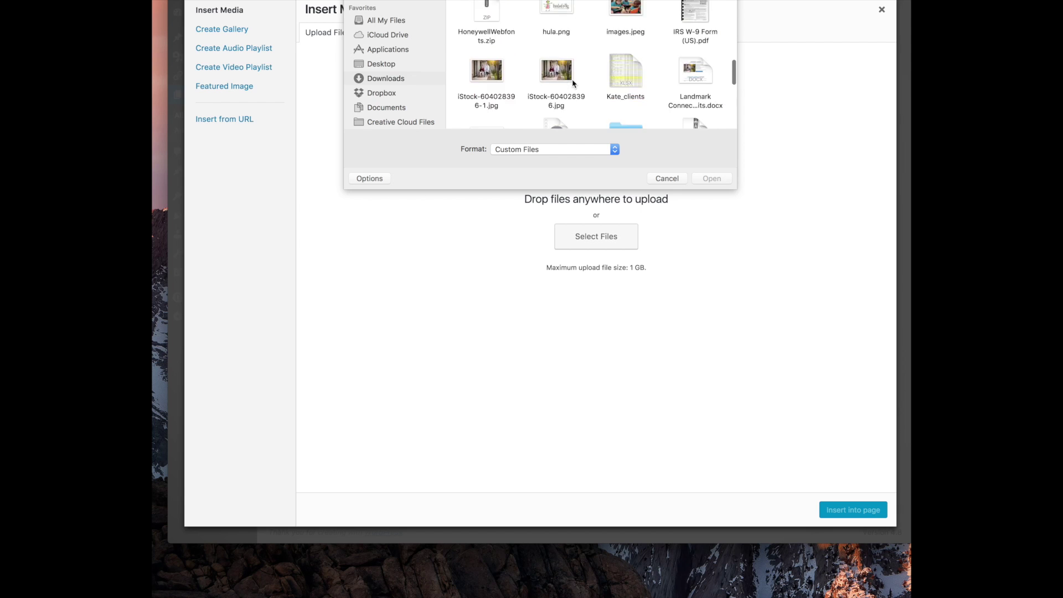
click(562, 34)
double_click(562, 34)
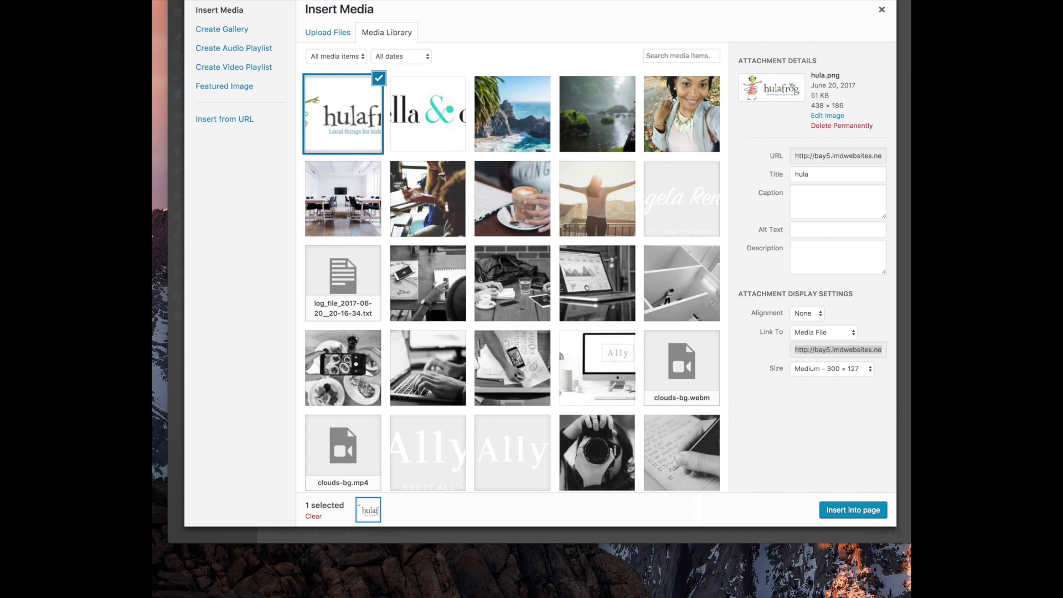
Insert the hulafrog logo at Full Size linked to the hulafrog URL, then save the module
scroll(717, 432, down, 1)
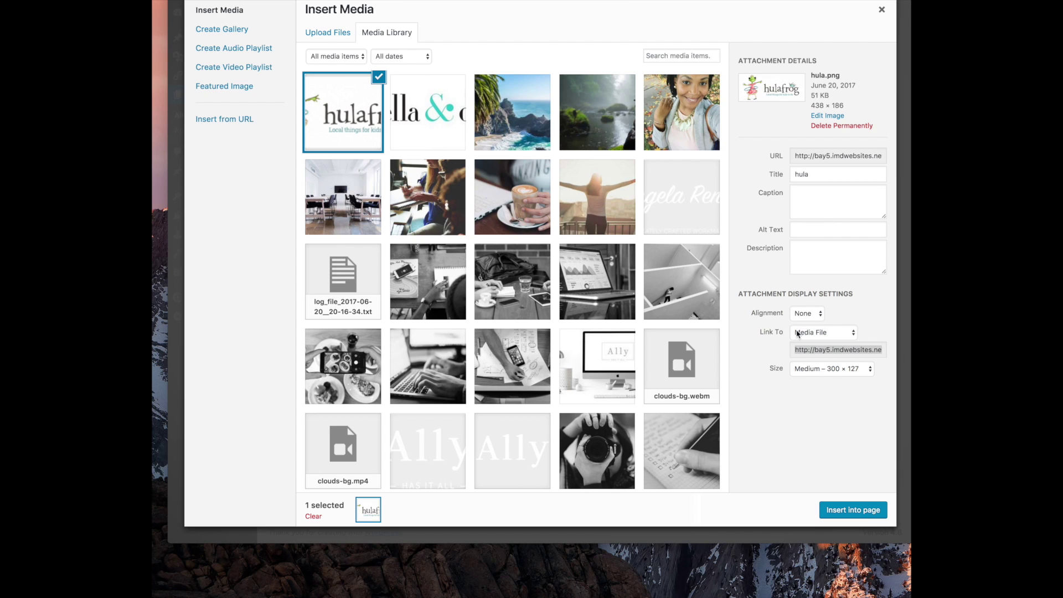
click(821, 354)
click(822, 337)
click(820, 352)
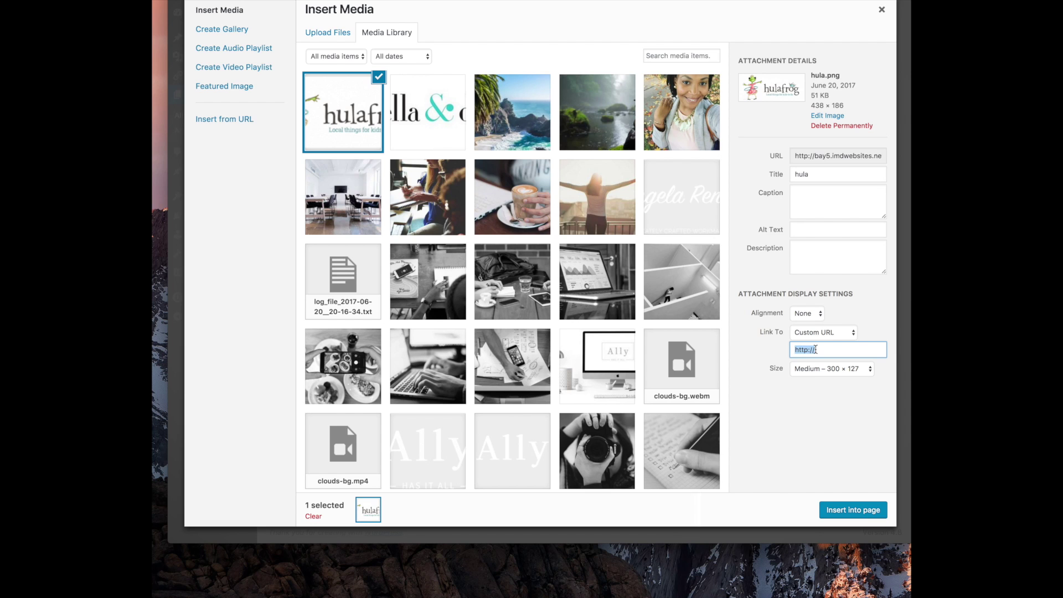
key(super+v)
click(831, 369)
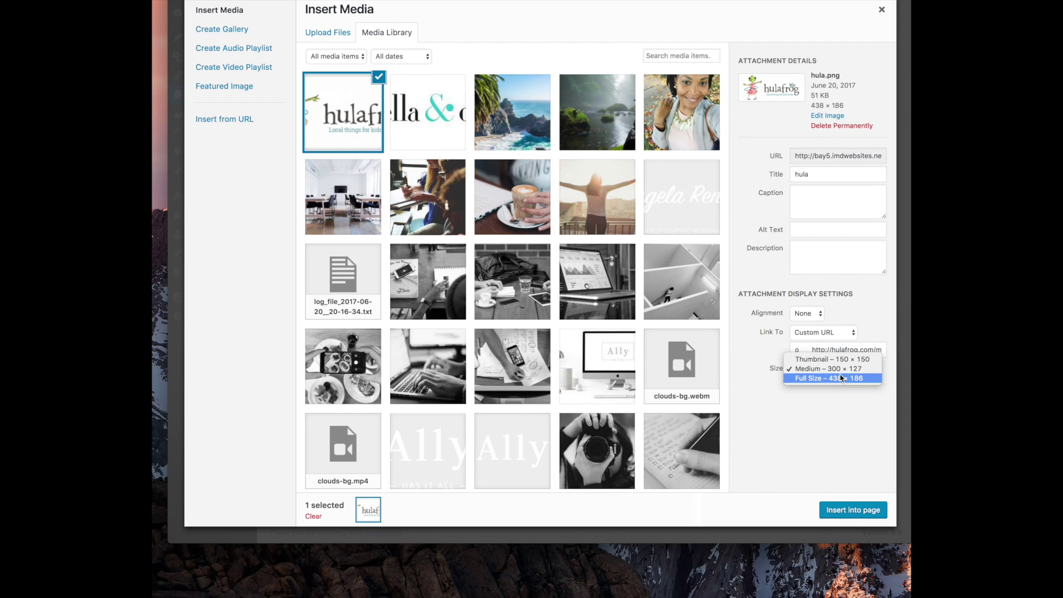
key(Return)
click(853, 510)
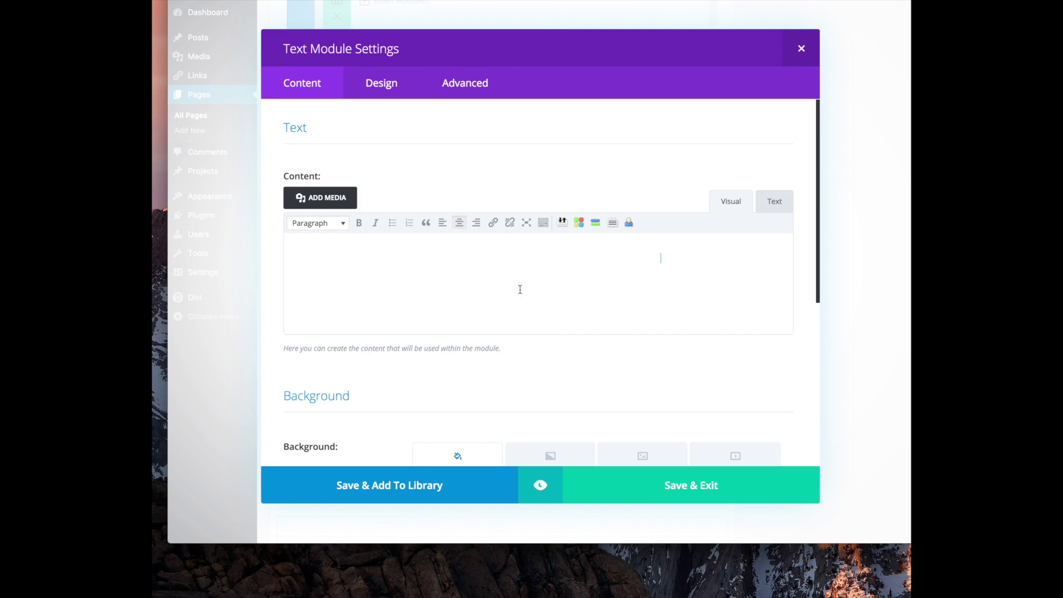
click(731, 478)
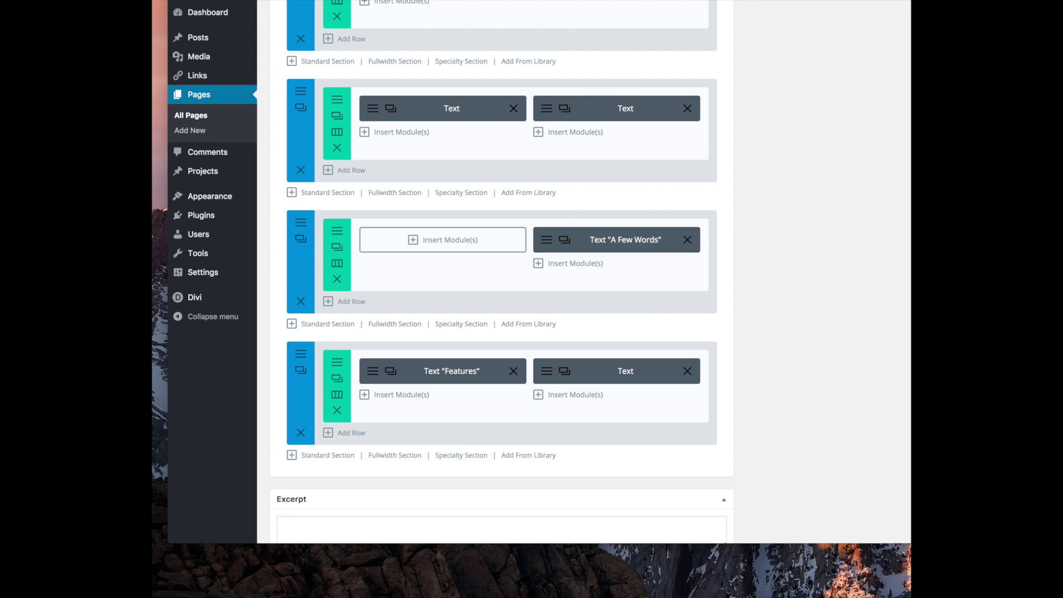
Set the stella & dot logo's link to a custom Stella & Dot shop URL and save the module
click(373, 371)
click(497, 311)
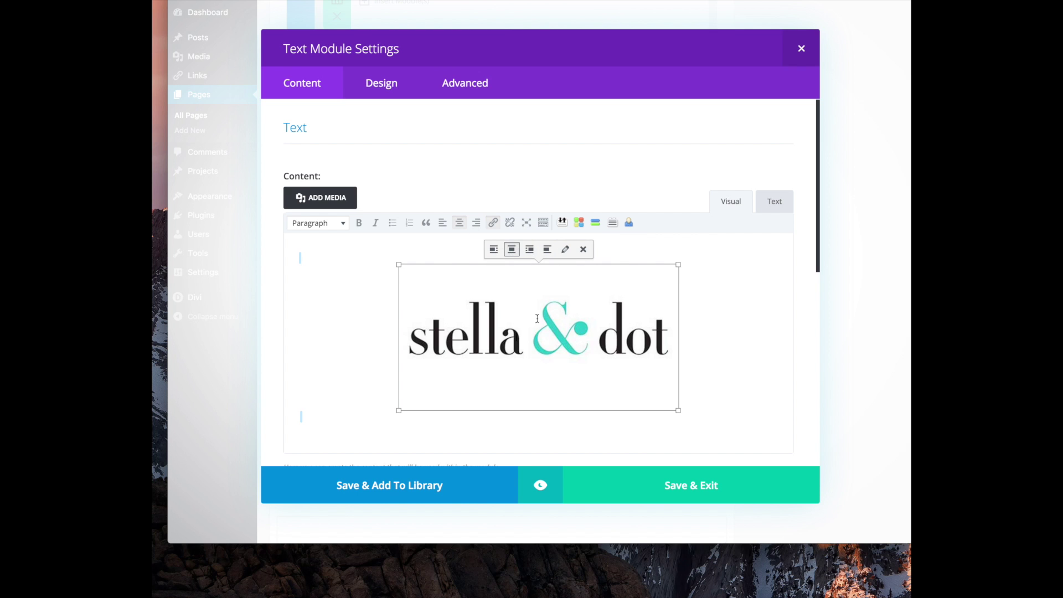
click(564, 249)
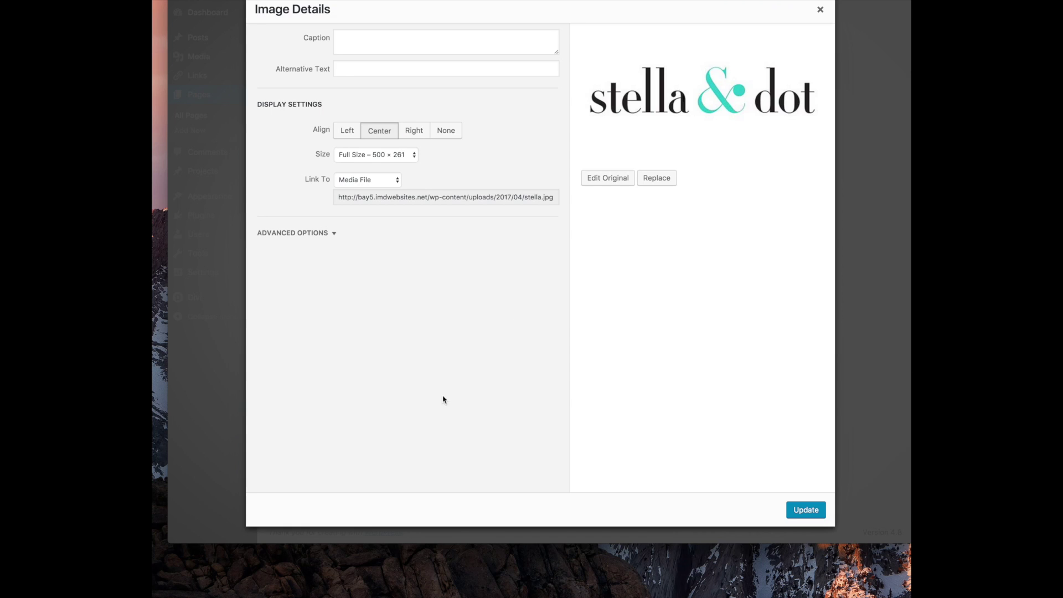
click(366, 179)
click(365, 203)
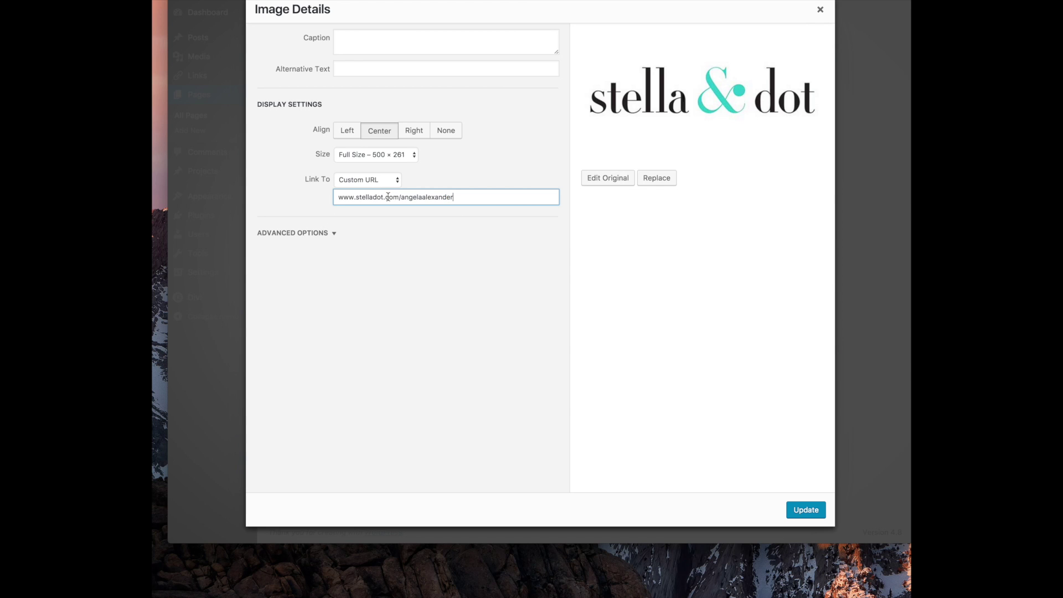
click(805, 508)
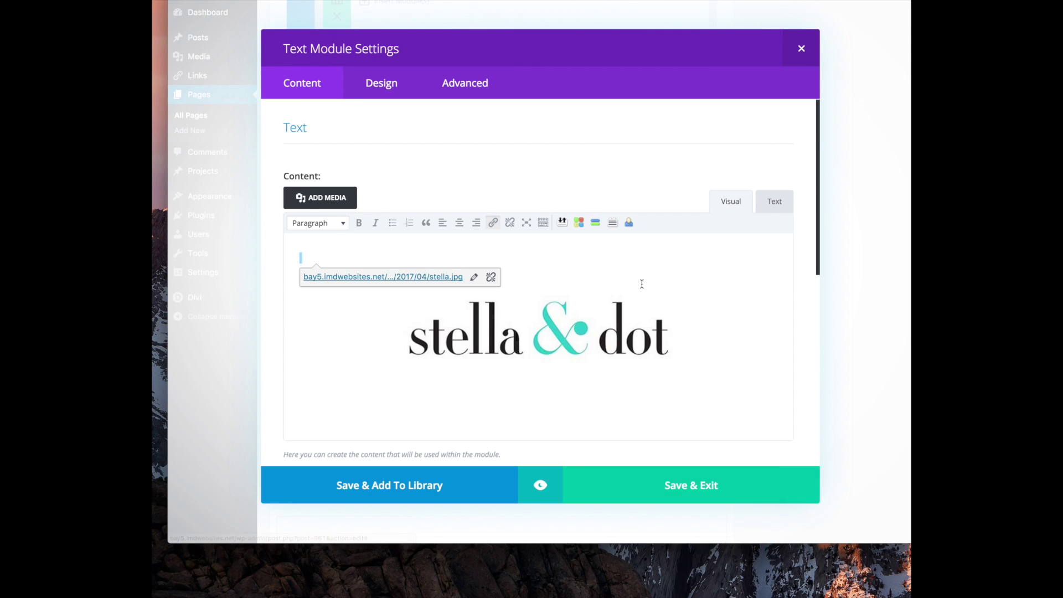
click(645, 493)
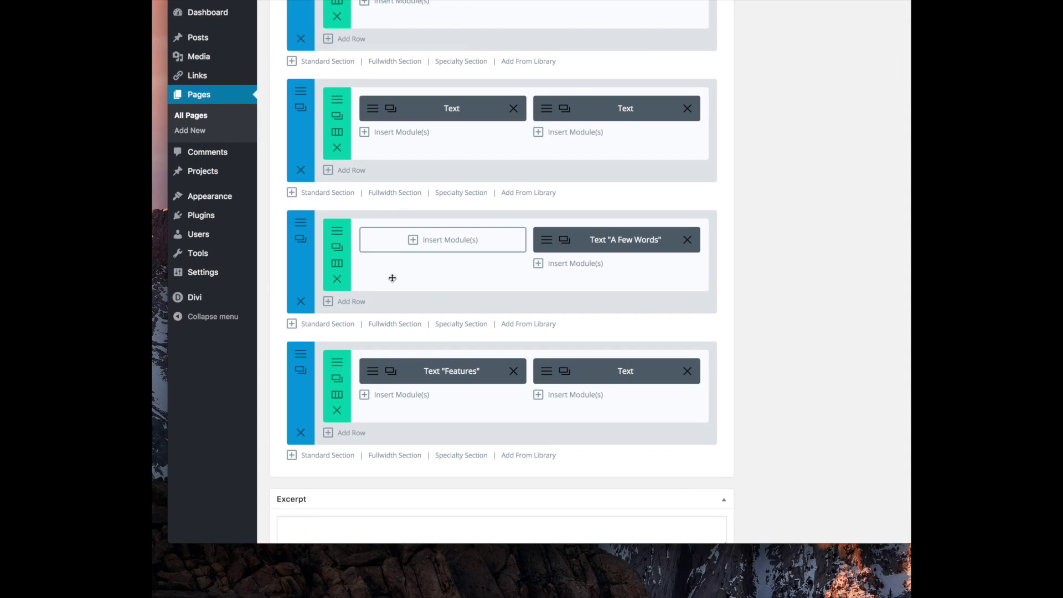
Update the homepage with the new logo edits
scroll(392, 278, down, 2)
scroll(392, 278, down, 5)
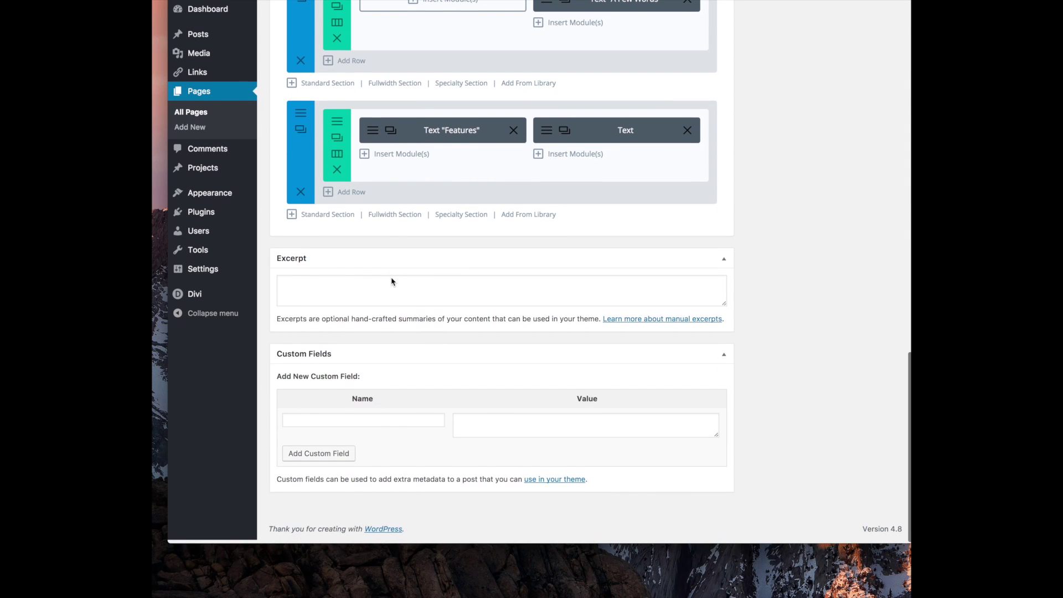
scroll(391, 281, up, 20)
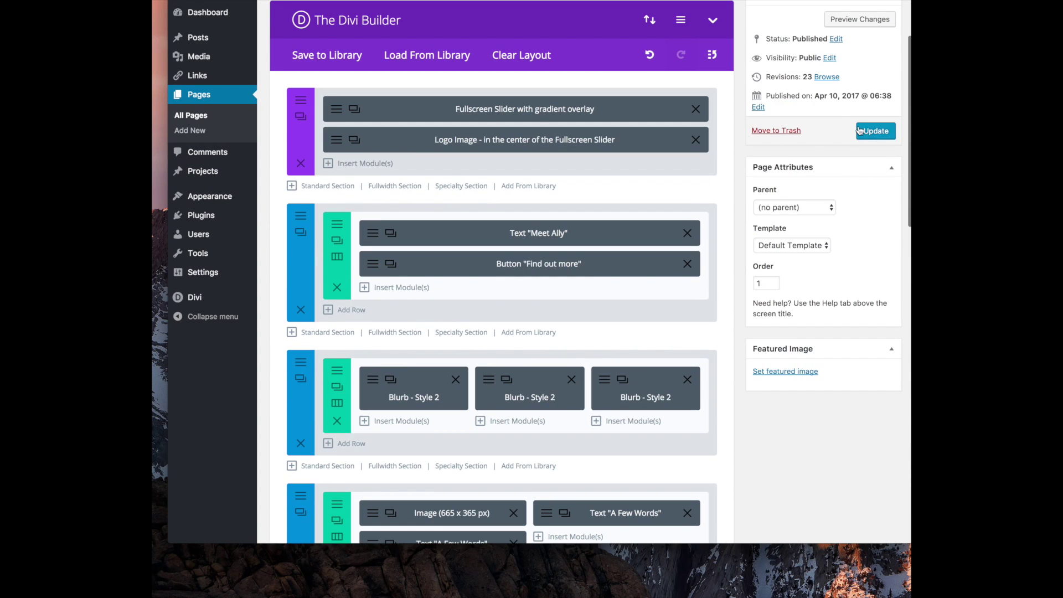
click(872, 131)
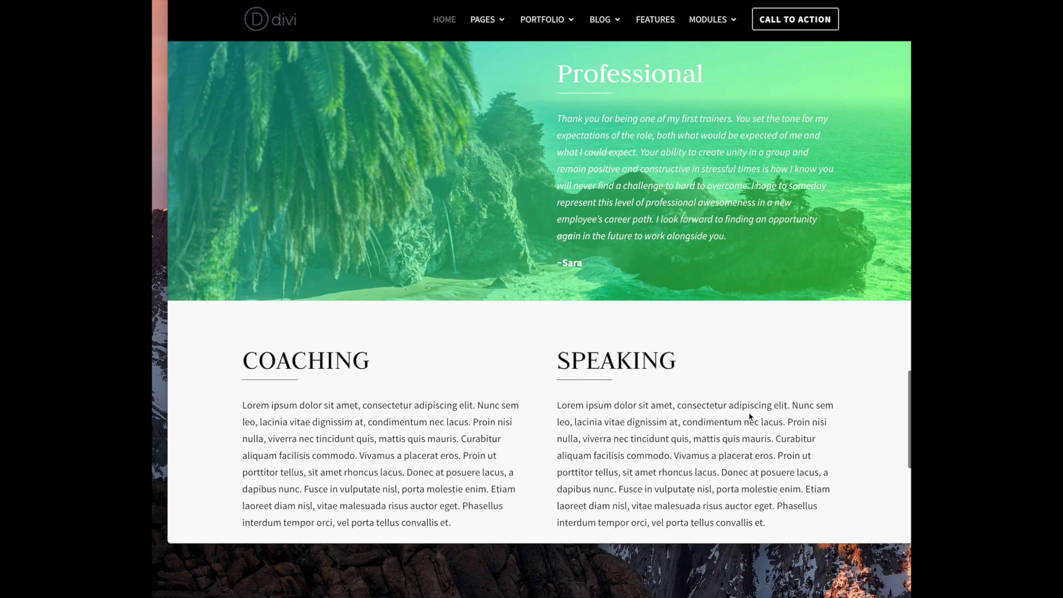
Reload the live homepage and scroll to the stella & dot and hulafrog logos
scroll(616, 412, down, 3)
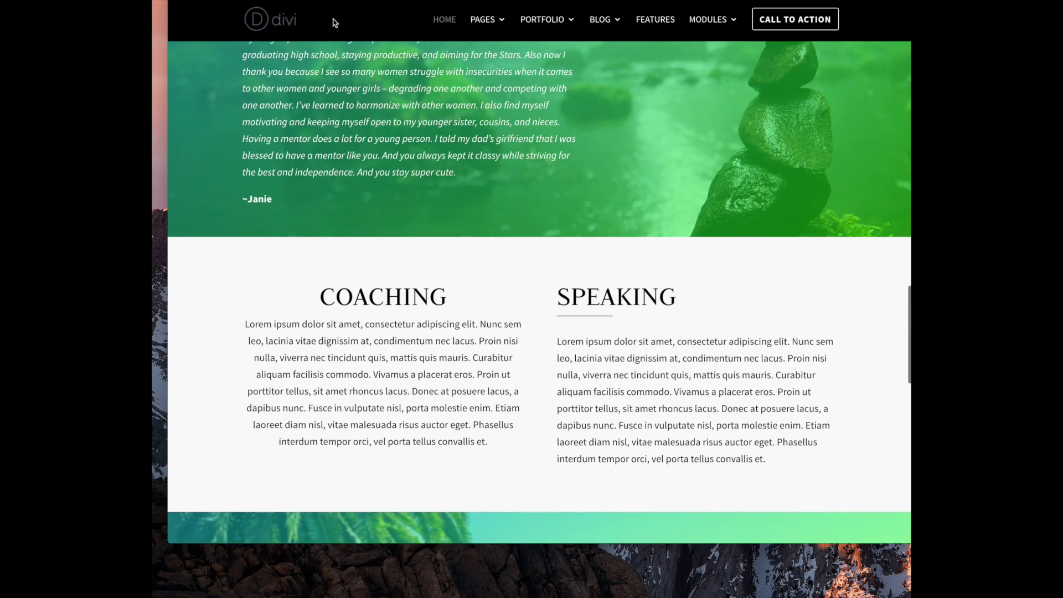
key(super+r)
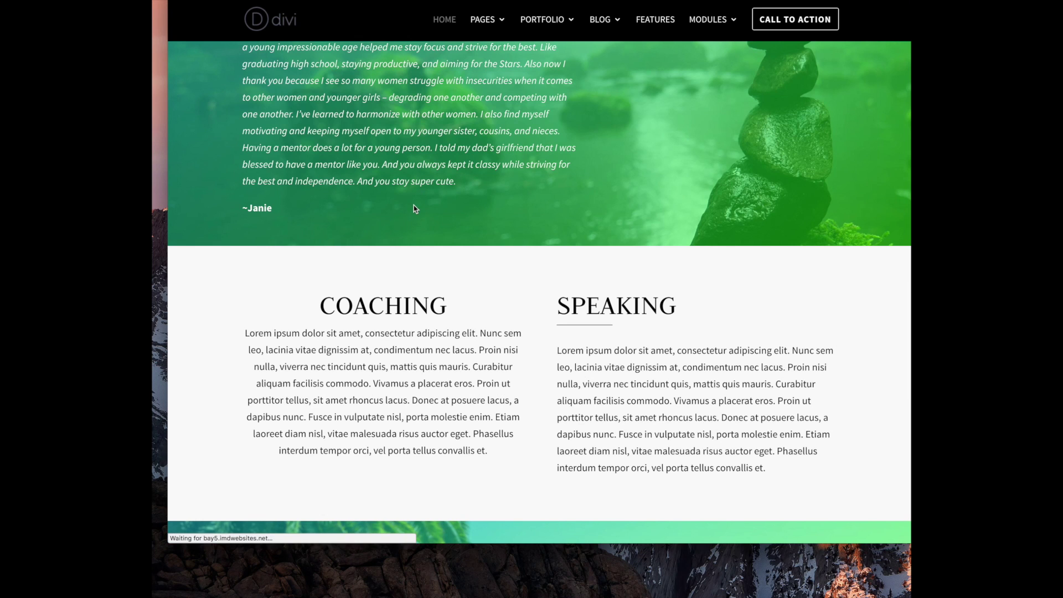
scroll(401, 371, down, 10)
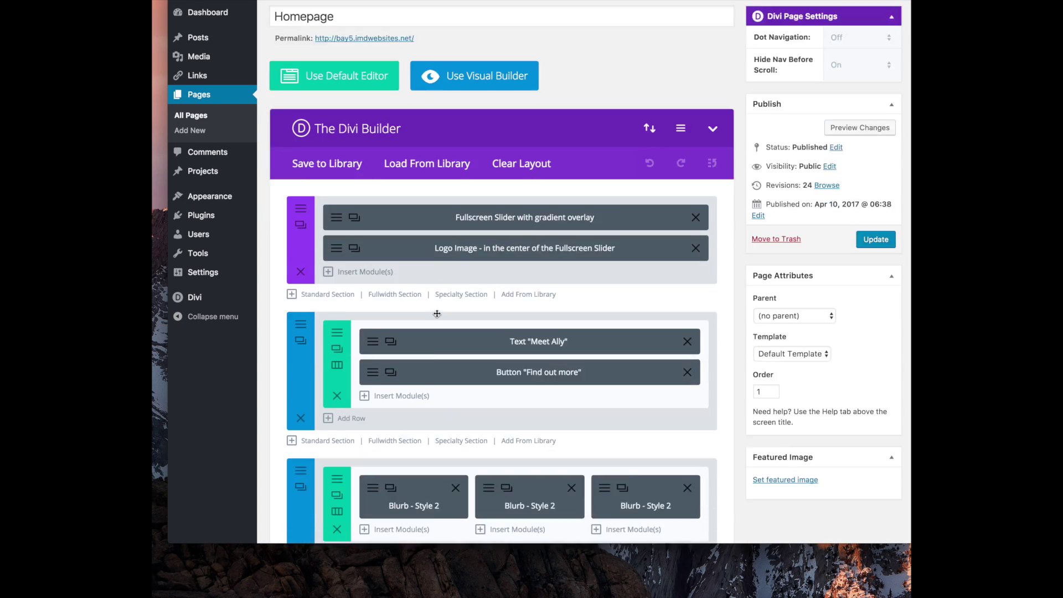
Reopen and save a builder section's settings, then update the Homepage
scroll(437, 313, down, 10)
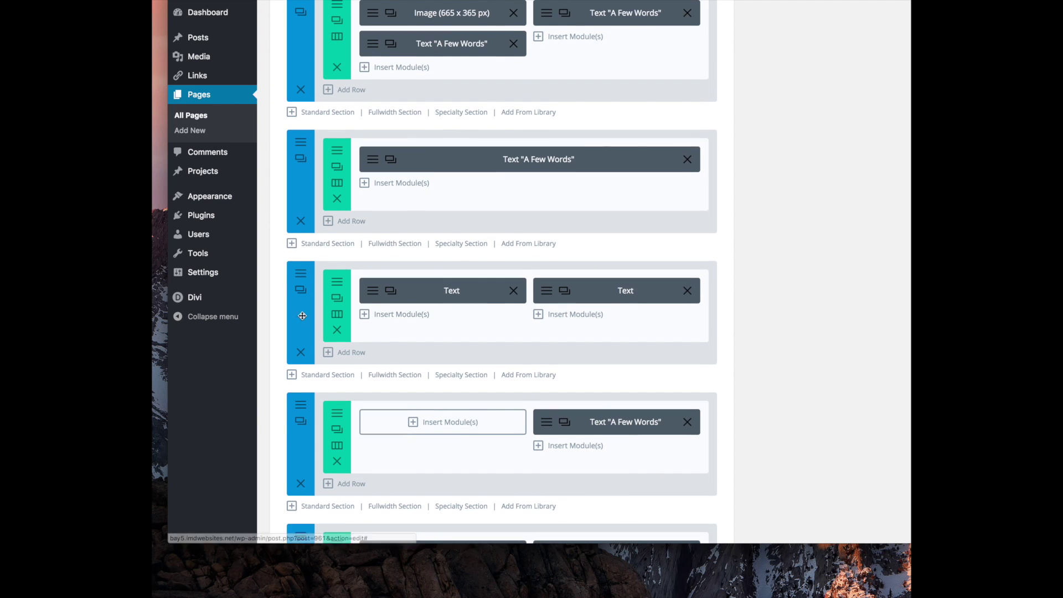
click(300, 271)
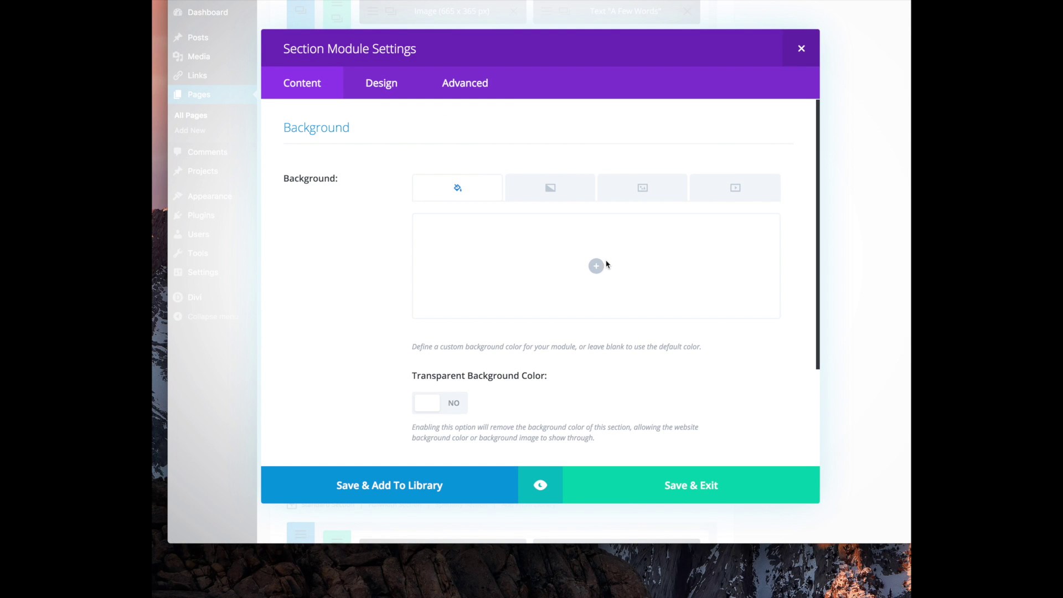
click(676, 499)
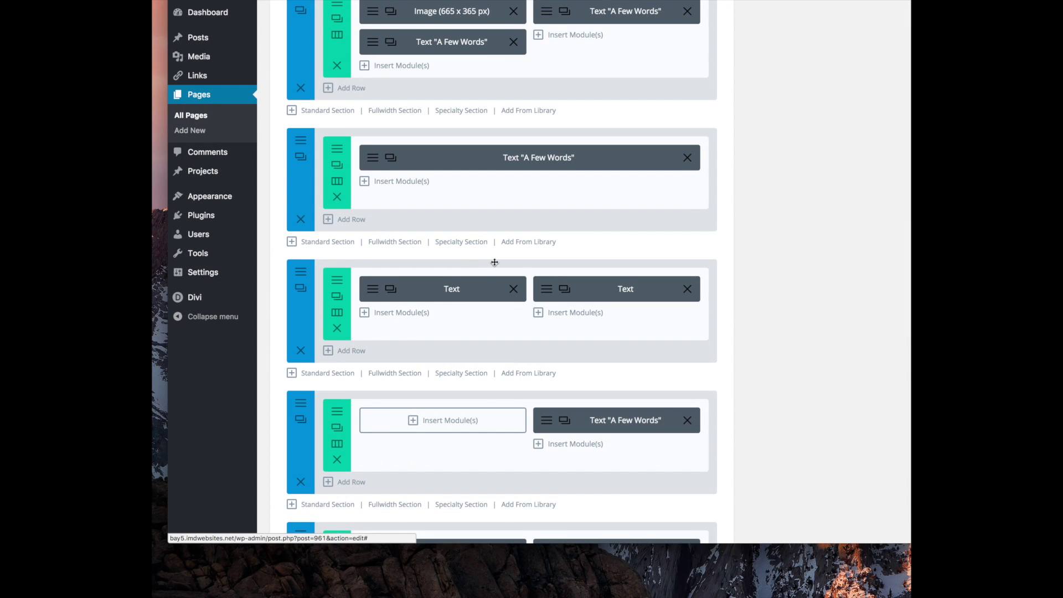
scroll(720, 217, up, 15)
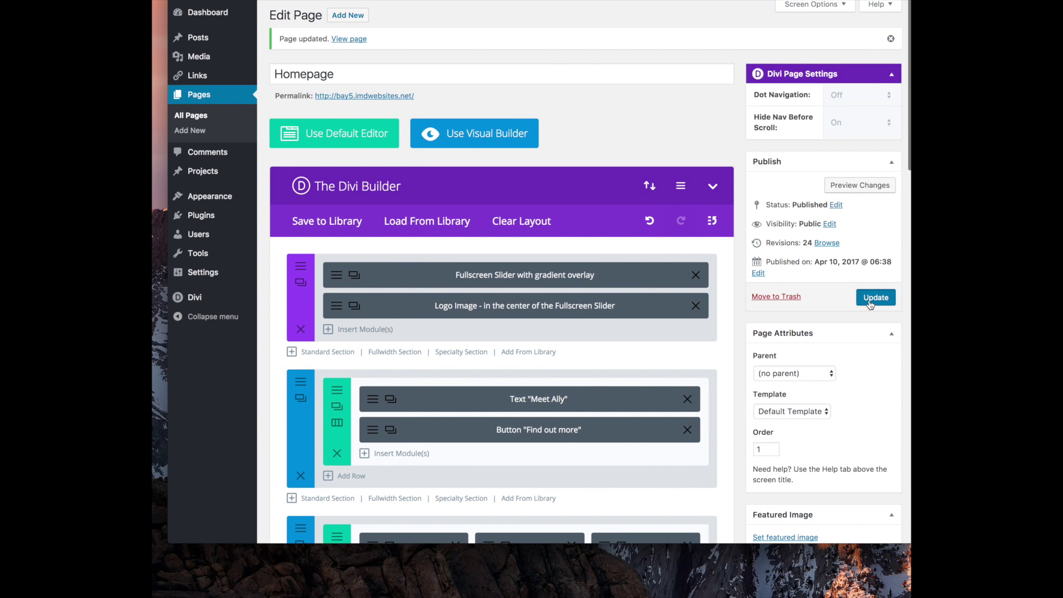
click(876, 296)
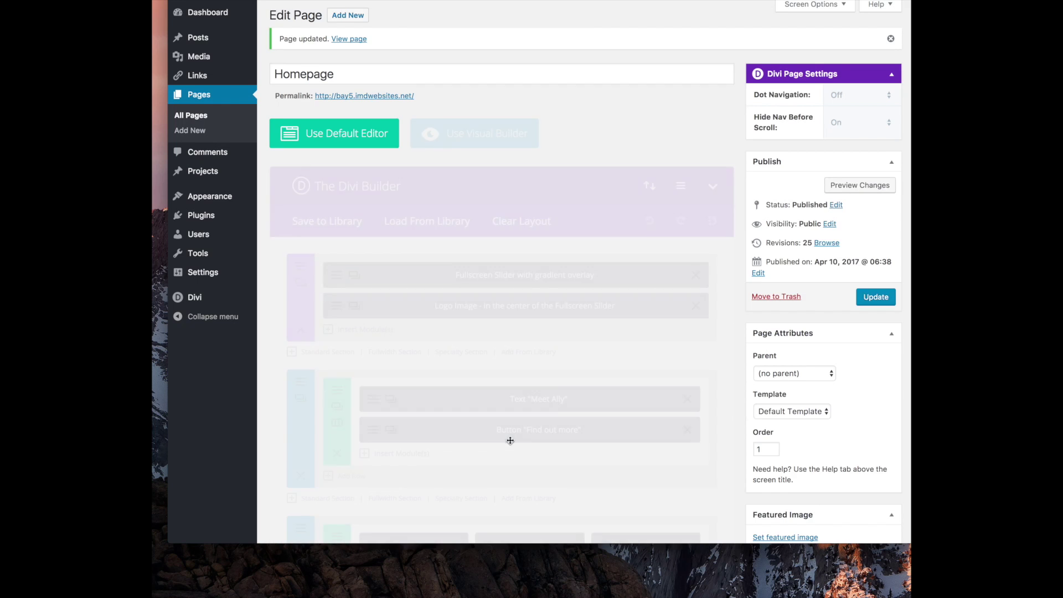
Clear the logo section's grey background colour so it shows white, and update the homepage
scroll(423, 372, down, 15)
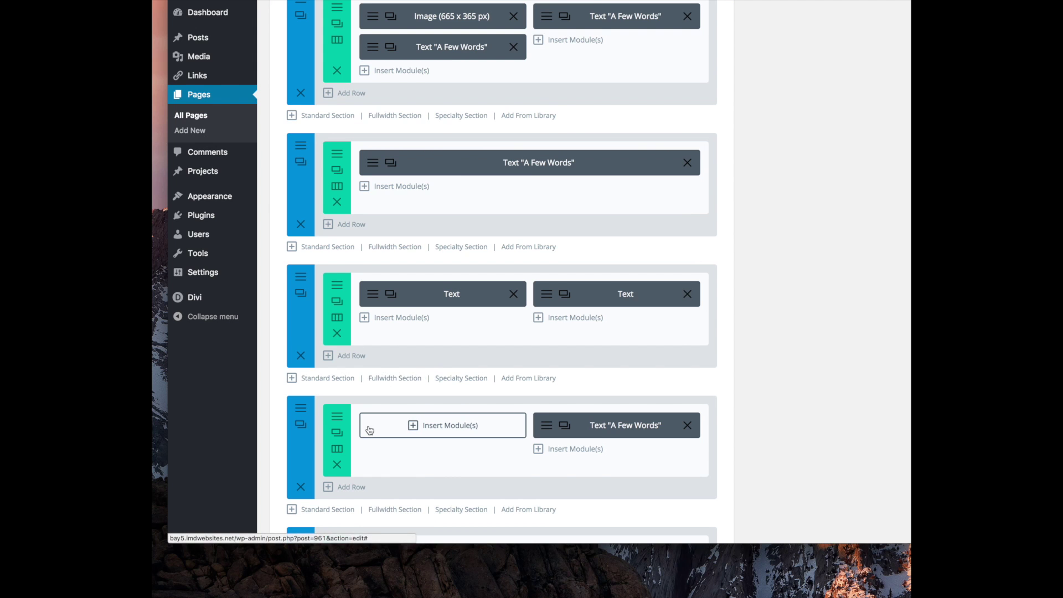
scroll(333, 433, down, 5)
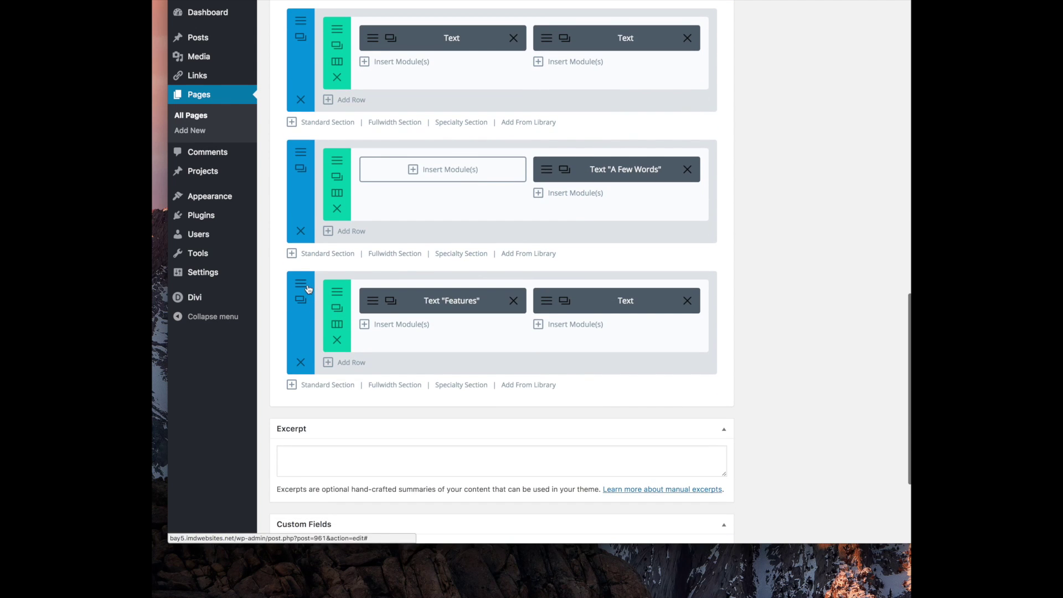
click(307, 293)
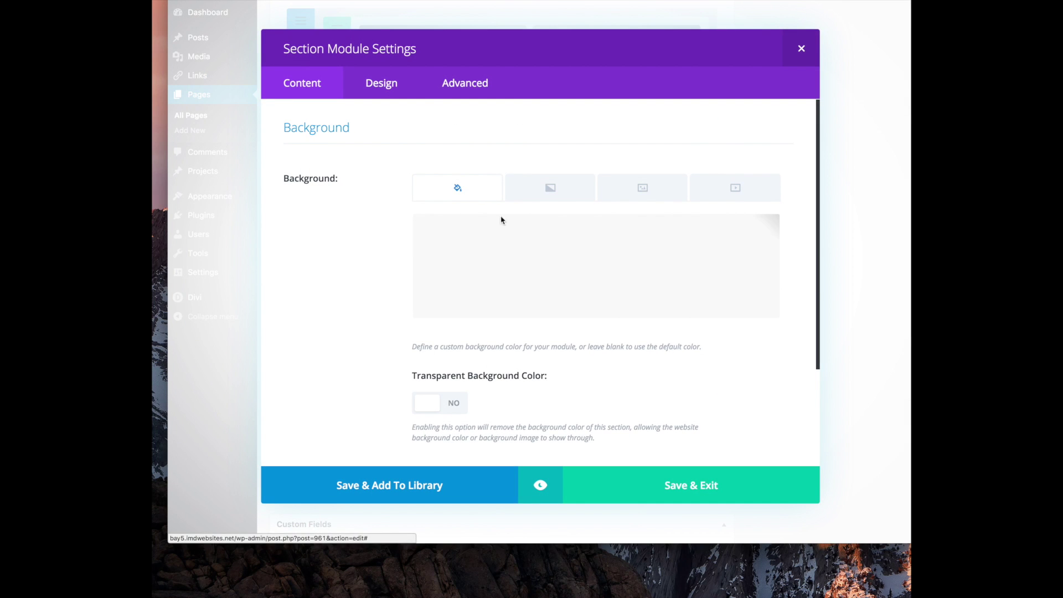
click(500, 217)
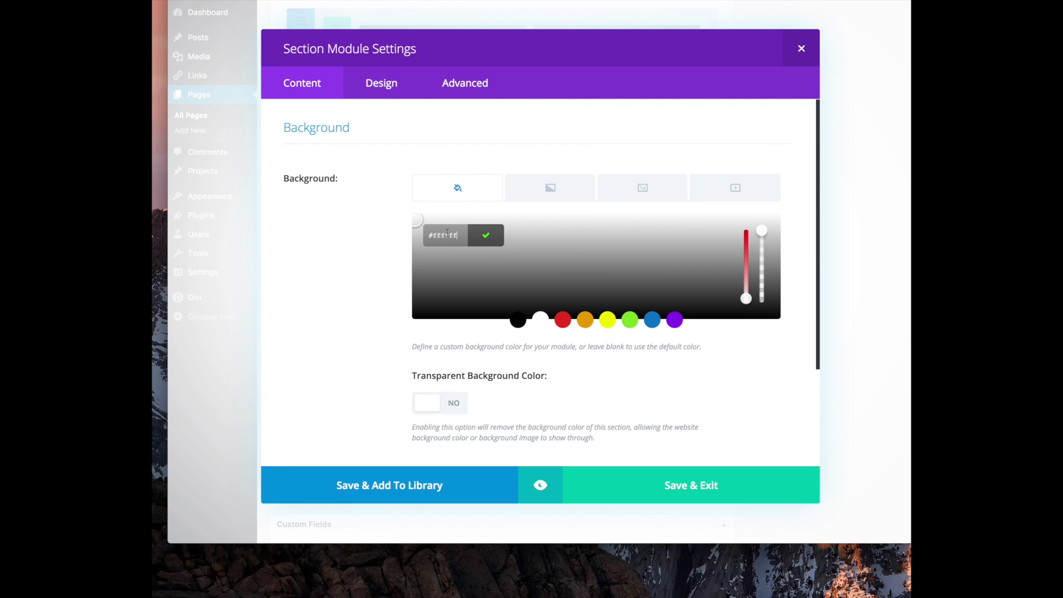
click(487, 237)
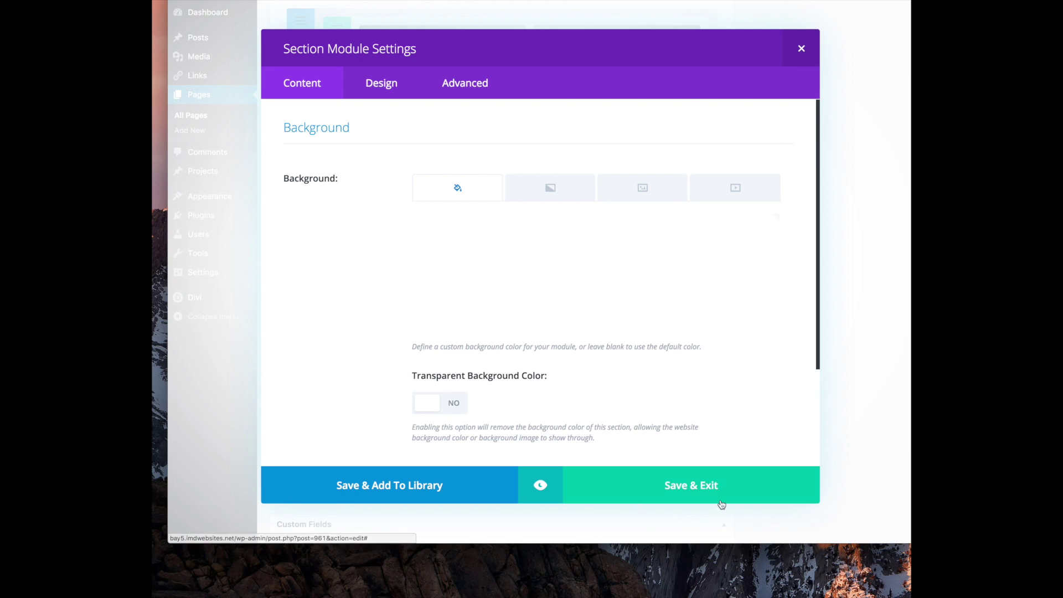
click(670, 484)
scroll(797, 240, up, 10)
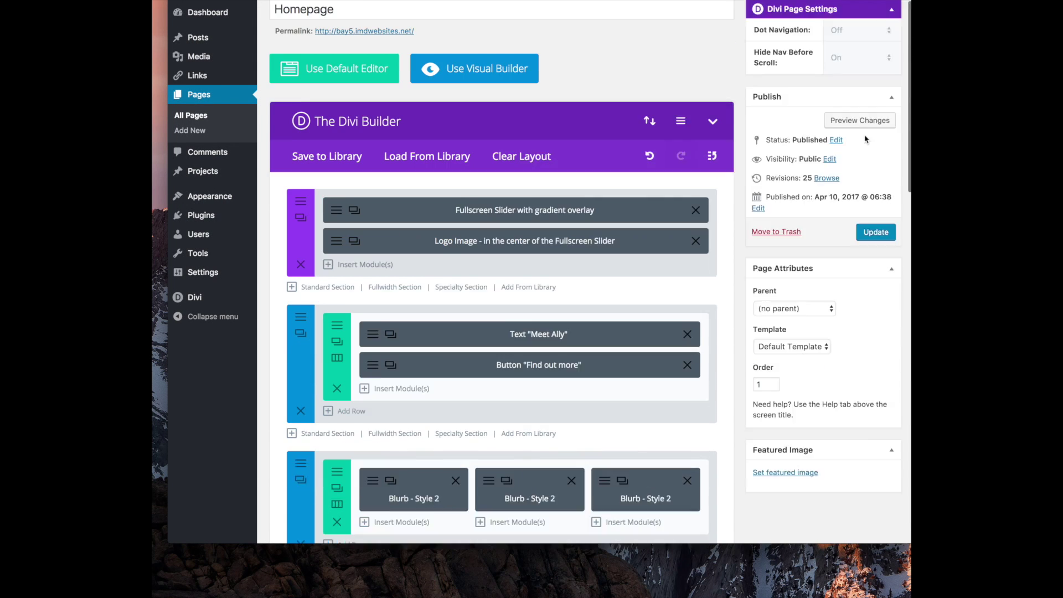
click(875, 230)
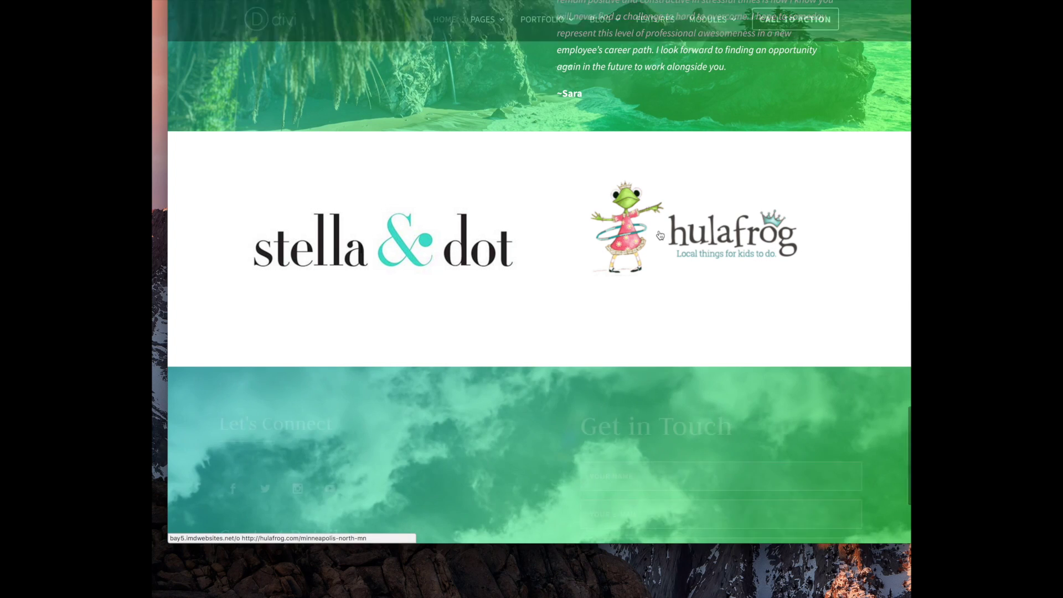
scroll(578, 254, up, 3)
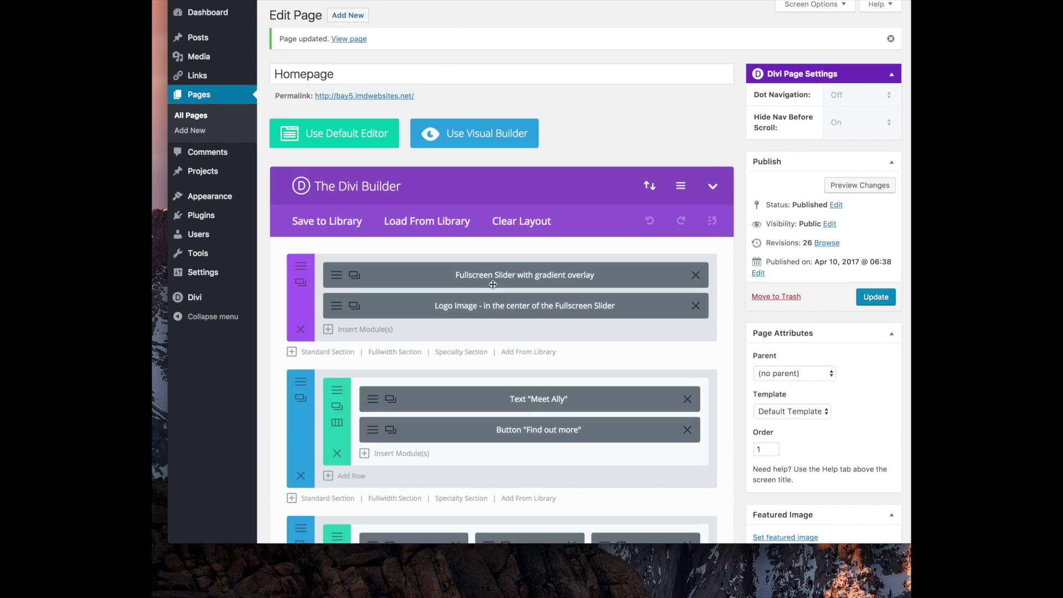
Reopen the Homepage from All Pages and inspect the Features text module's custom CSS options
scroll(527, 289, down, 2)
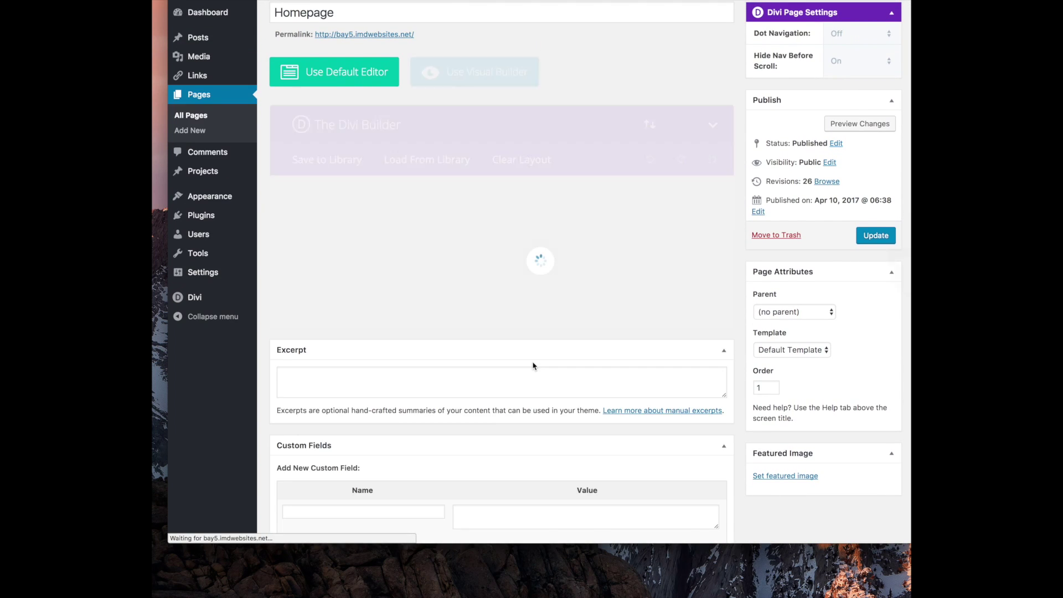
scroll(533, 363, left, 5)
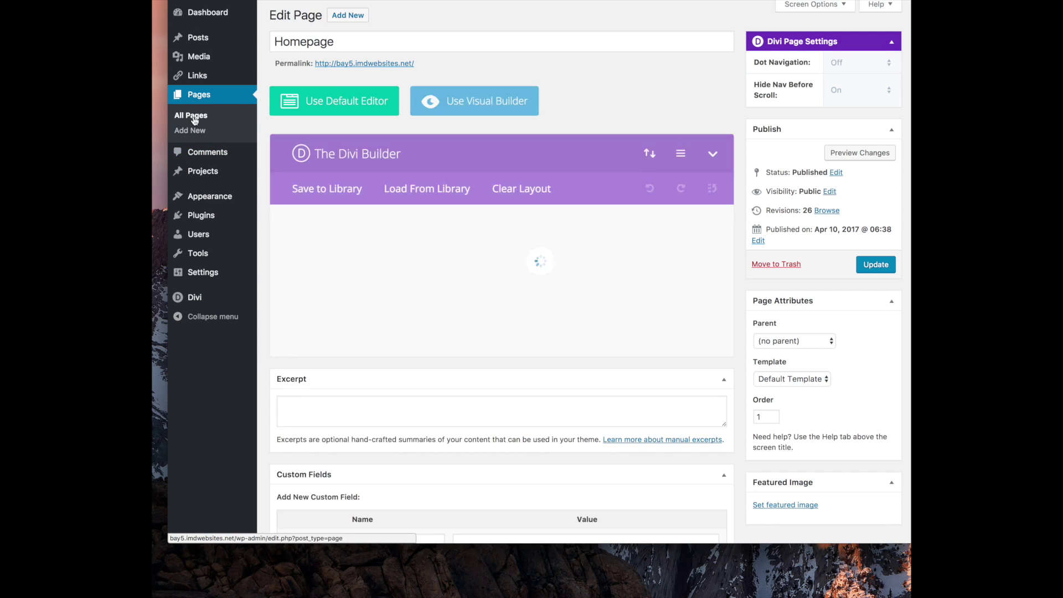
click(191, 117)
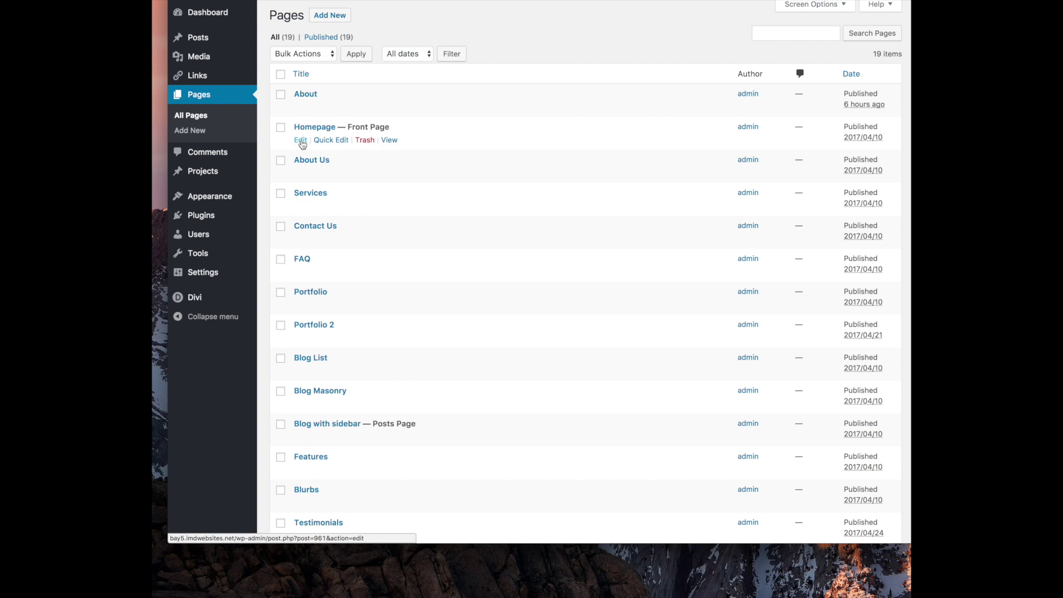
click(303, 141)
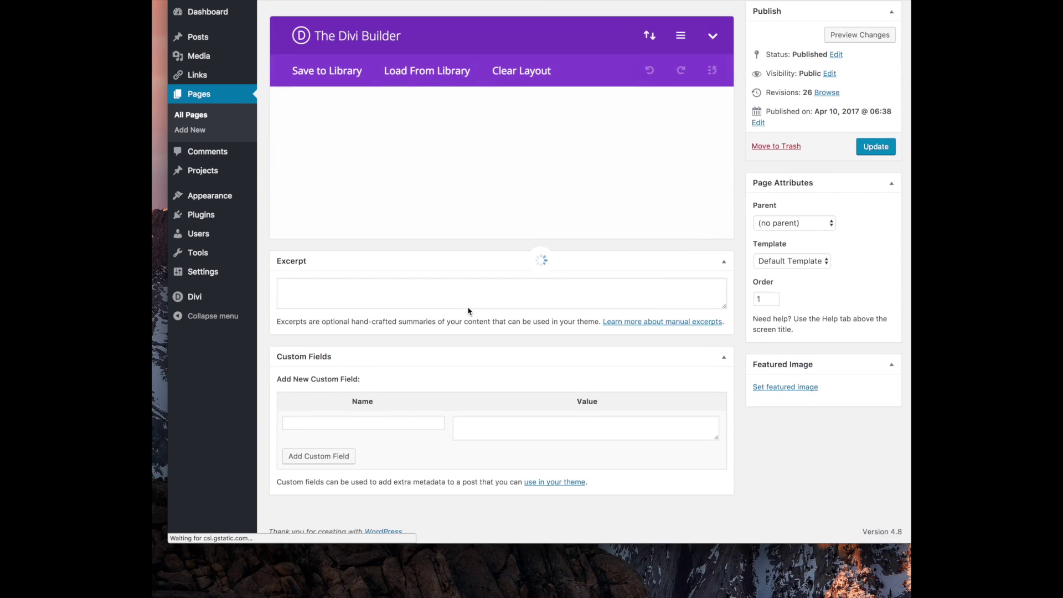
scroll(468, 311, down, 15)
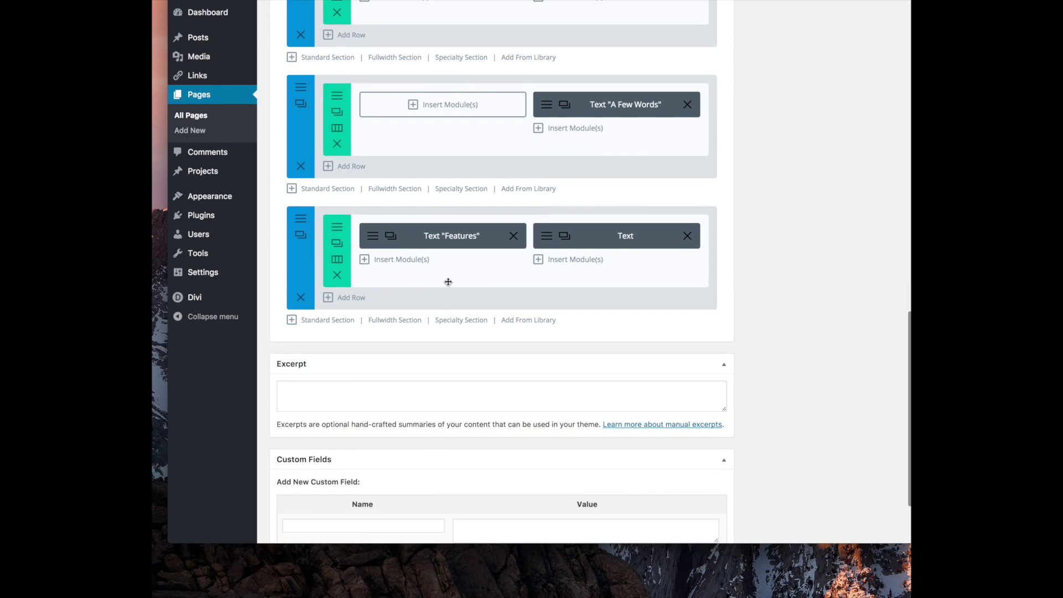
click(370, 235)
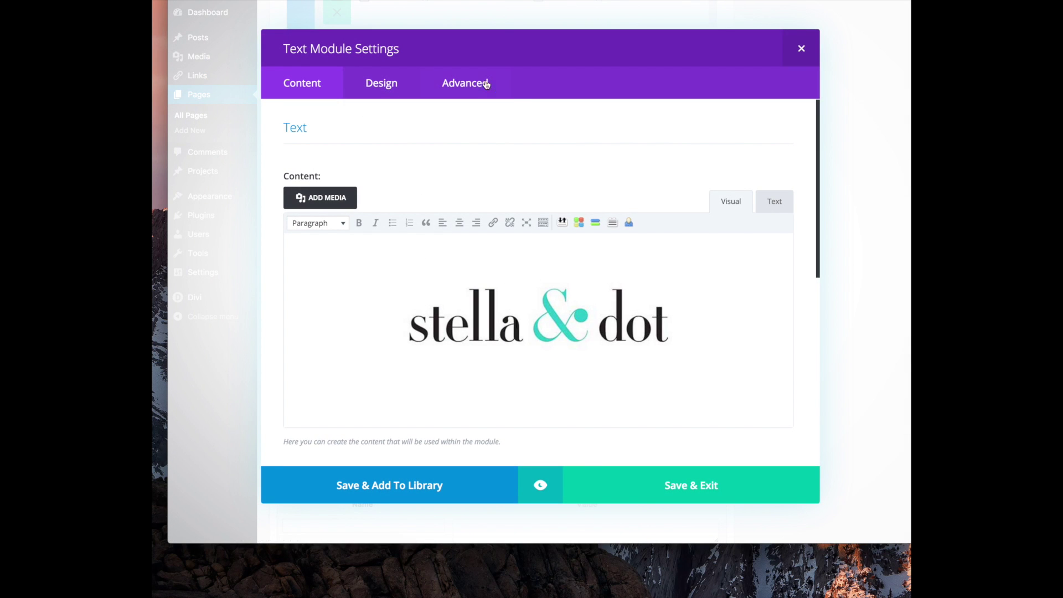
click(467, 89)
scroll(490, 227, down, 8)
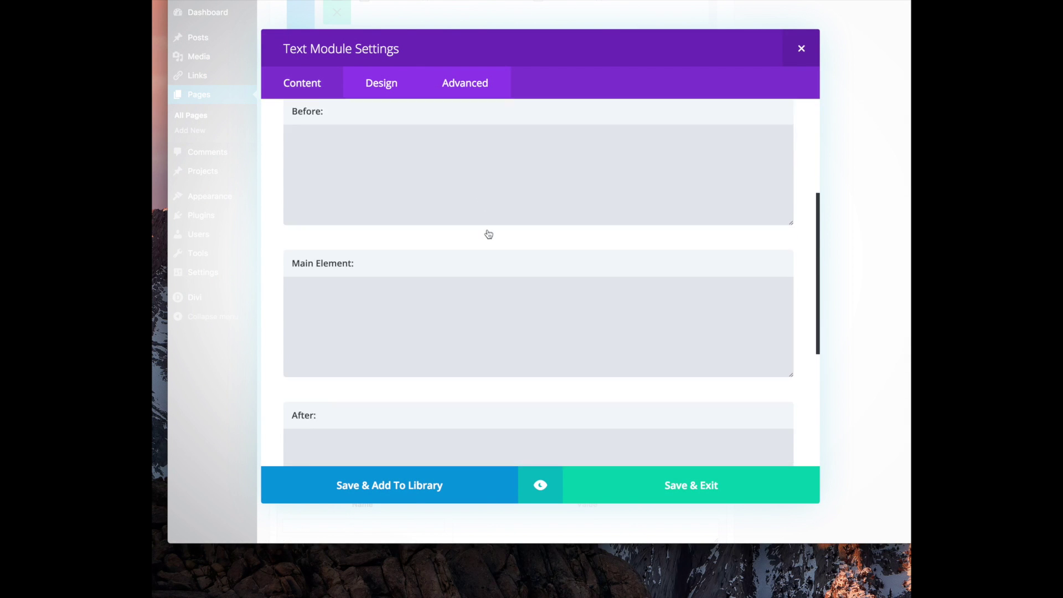
scroll(466, 355, up, 8)
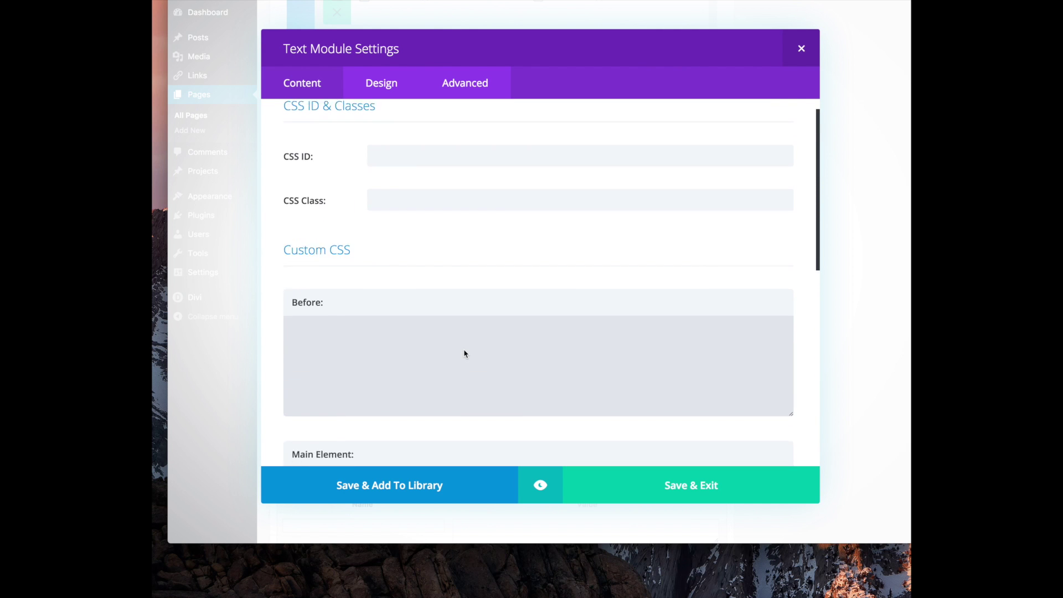
click(800, 48)
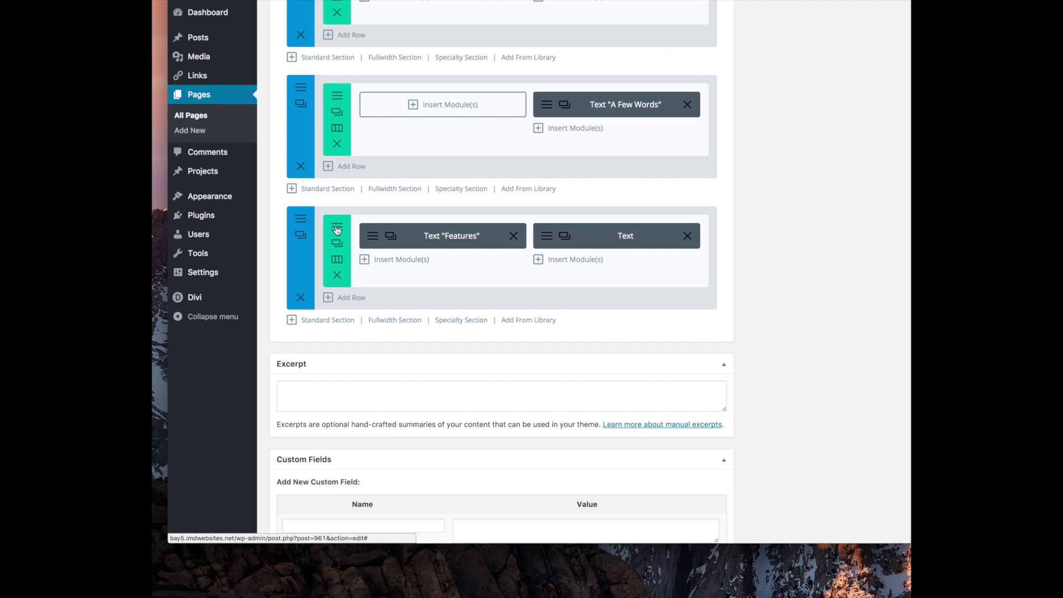
Inspect the logos row's CSS ID and class options, then close the row settings
click(337, 240)
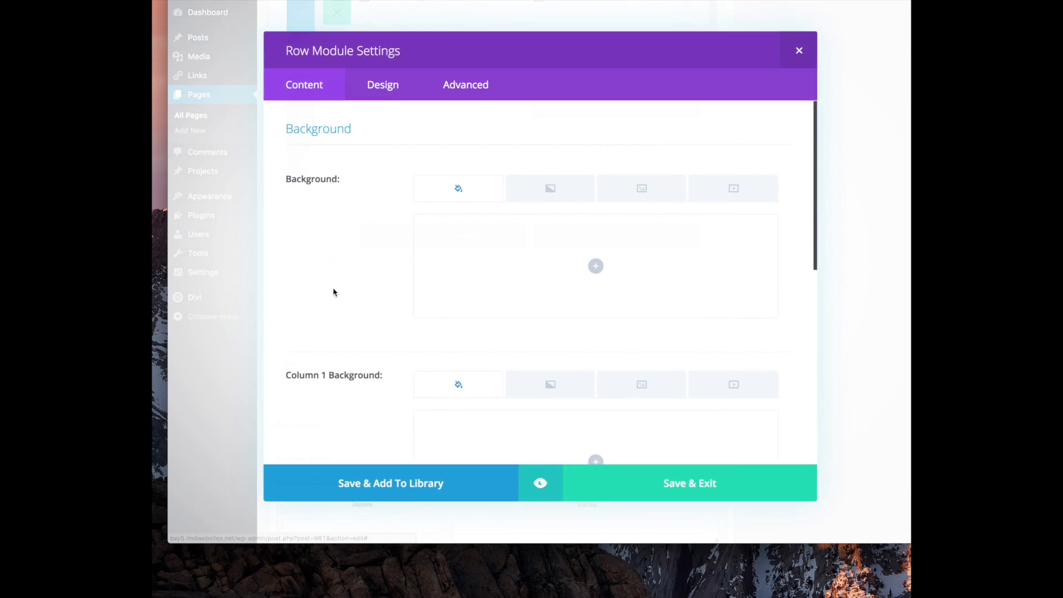
click(465, 105)
scroll(484, 208, down, 5)
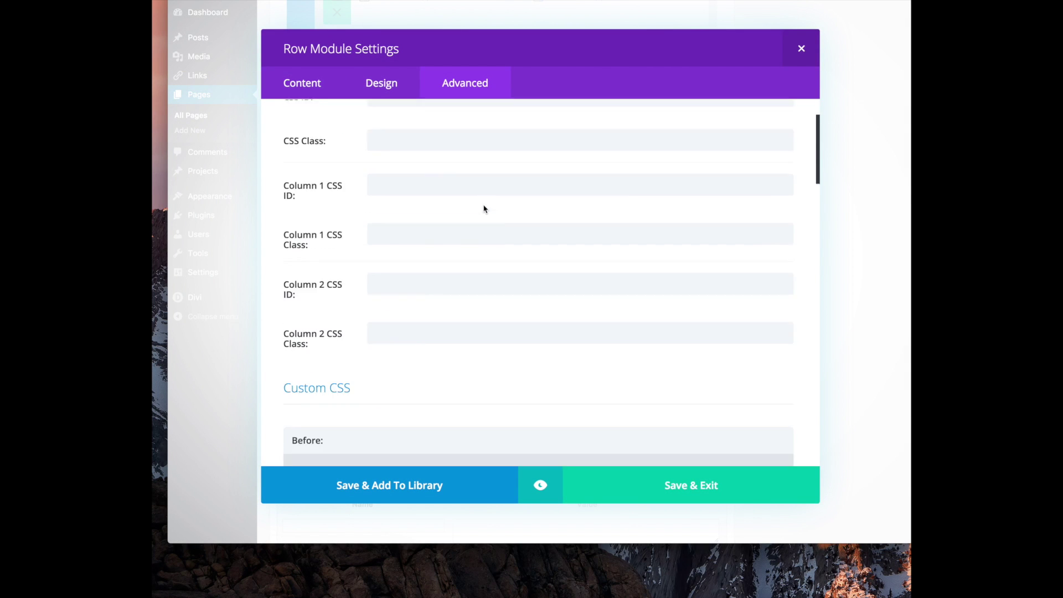
scroll(484, 209, down, 15)
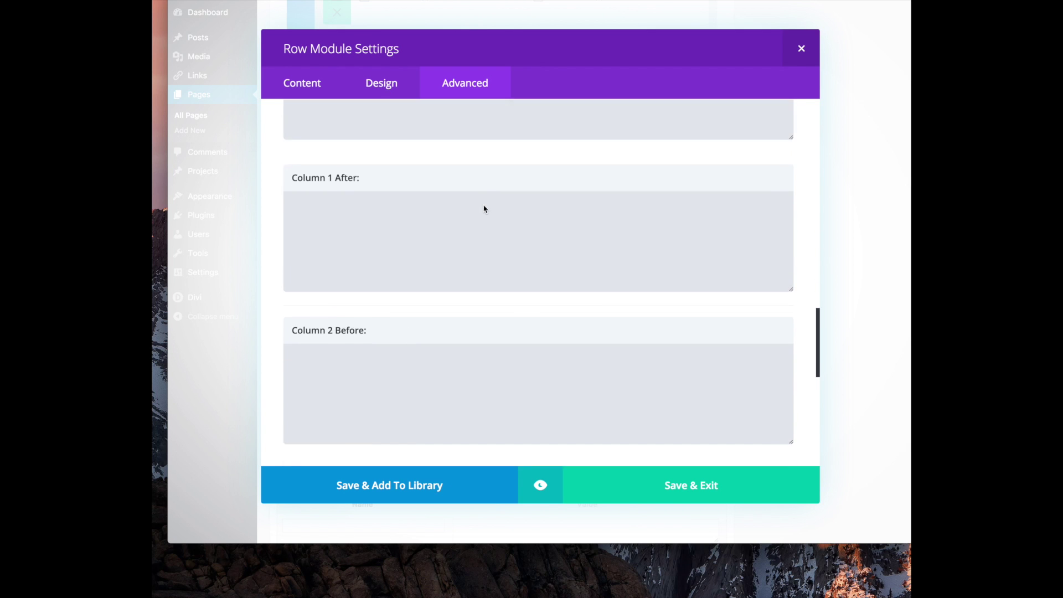
scroll(482, 205, down, 5)
scroll(478, 213, up, 8)
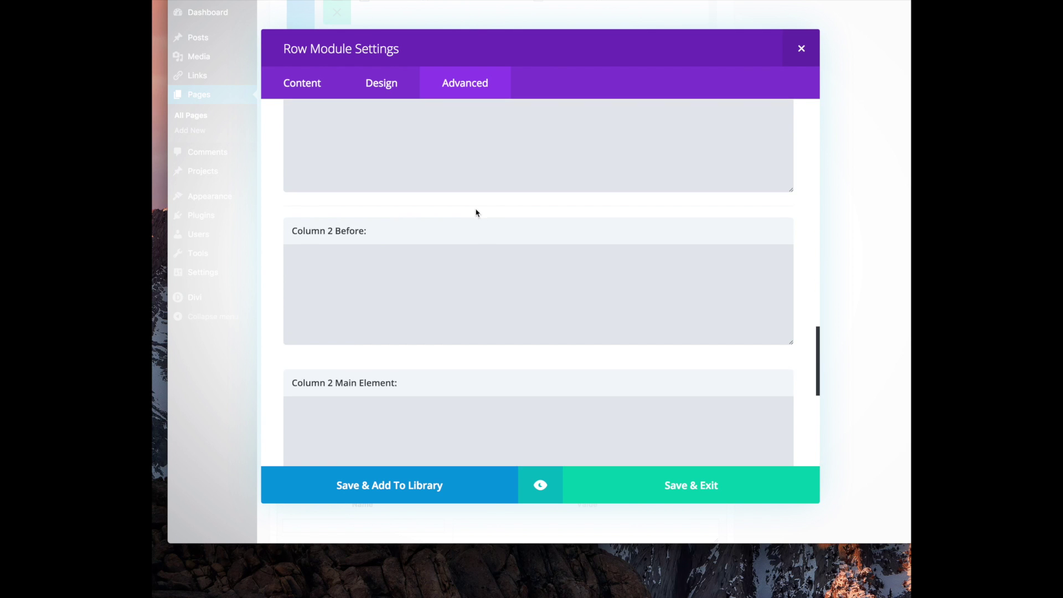
scroll(484, 188, up, 3)
click(791, 55)
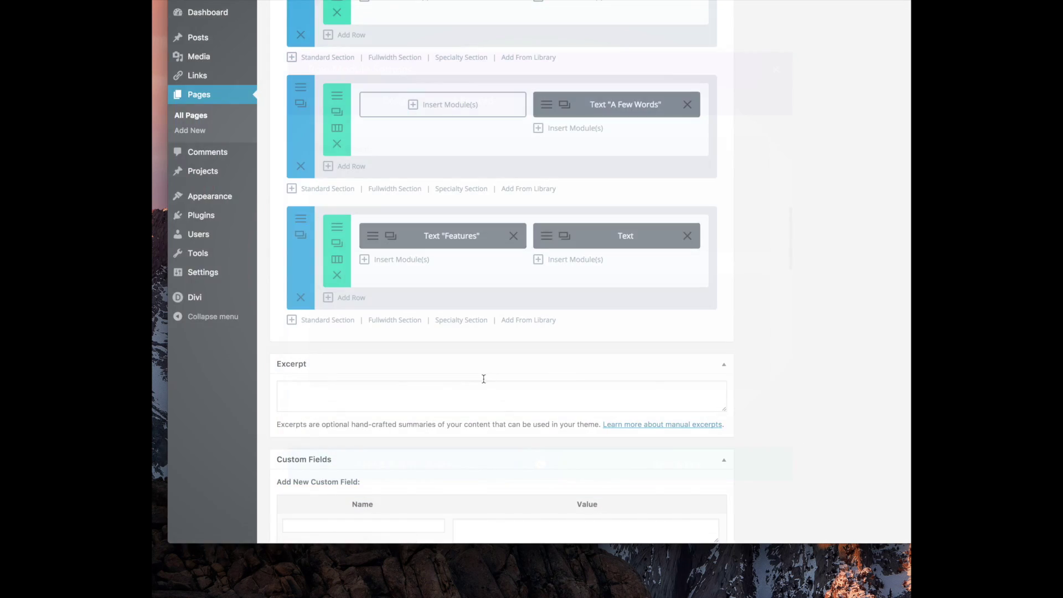
scroll(505, 396, down, 3)
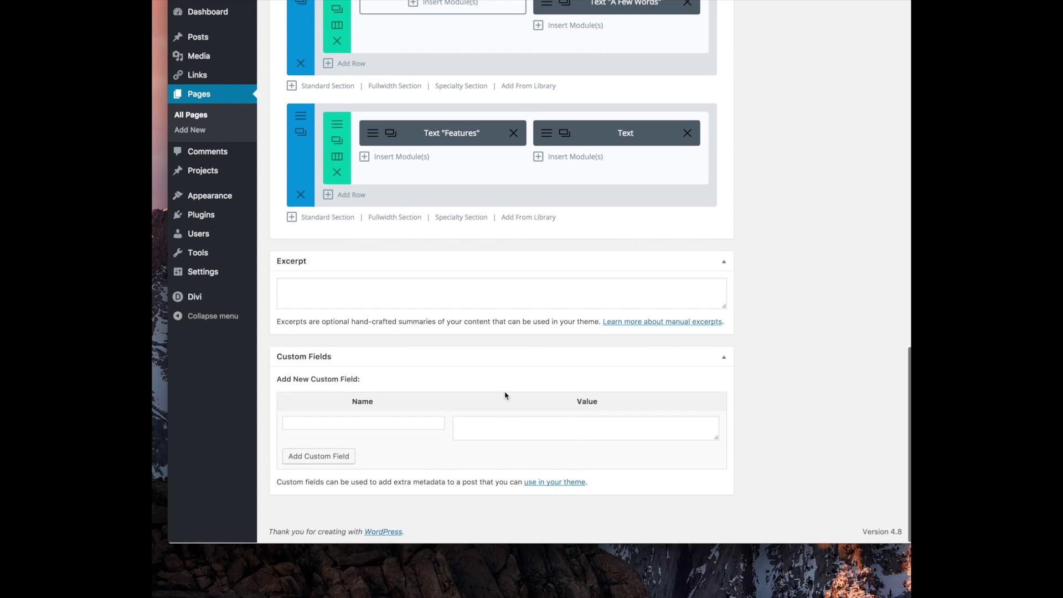
scroll(554, 310, up, 20)
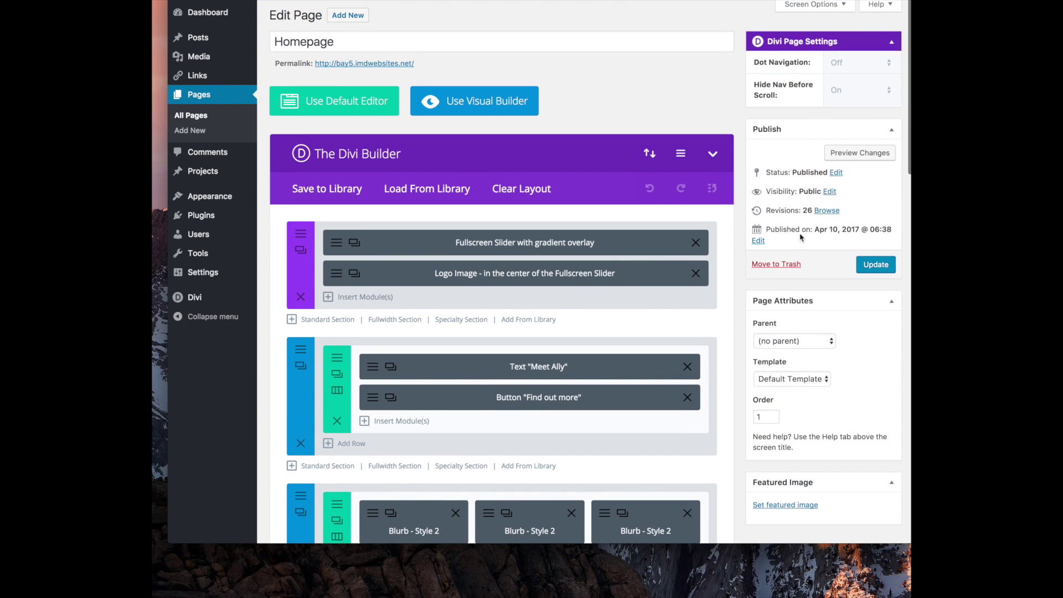
Update the Homepage and go to the All Pages list
click(875, 266)
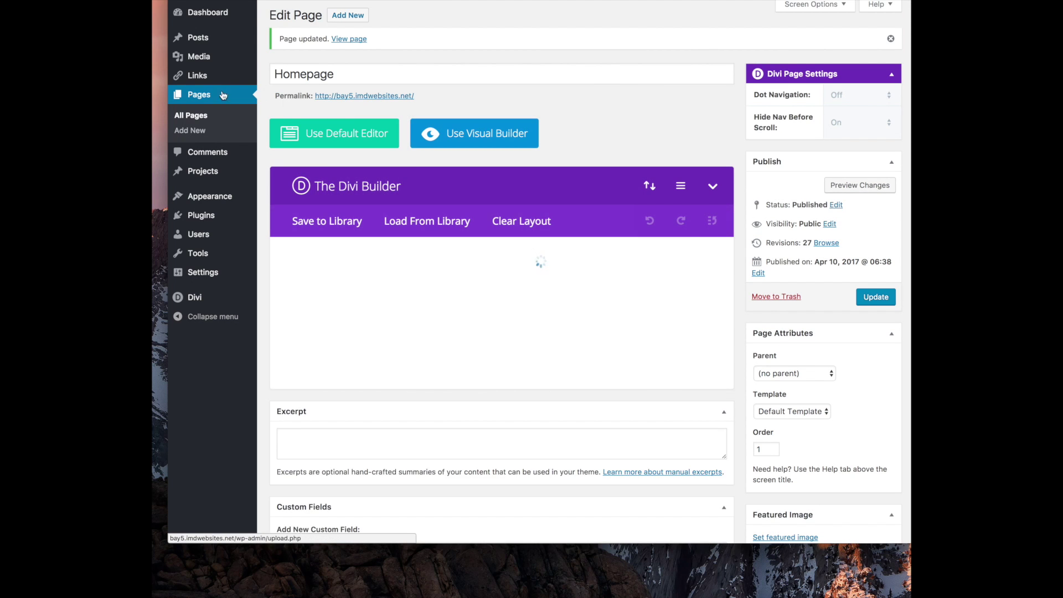
click(200, 123)
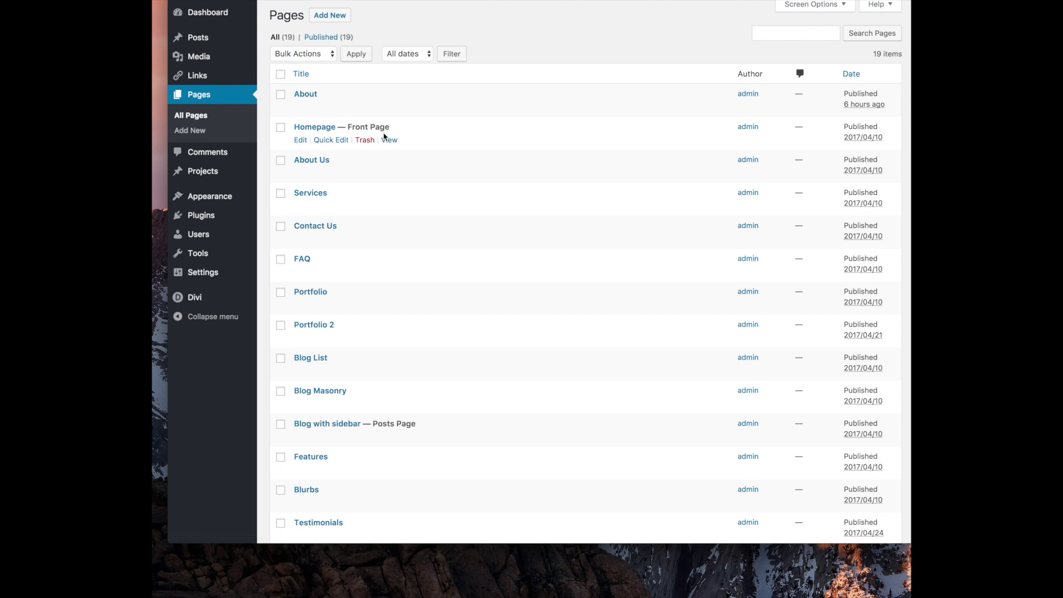
scroll(434, 190, down, 1)
scroll(434, 190, up, 1)
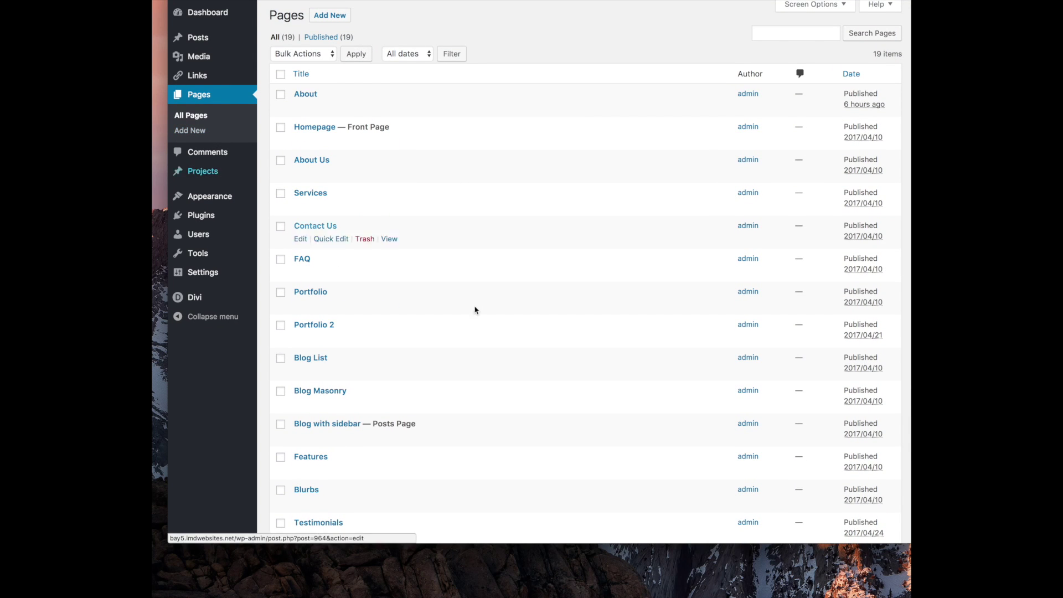
scroll(406, 268, down, 4)
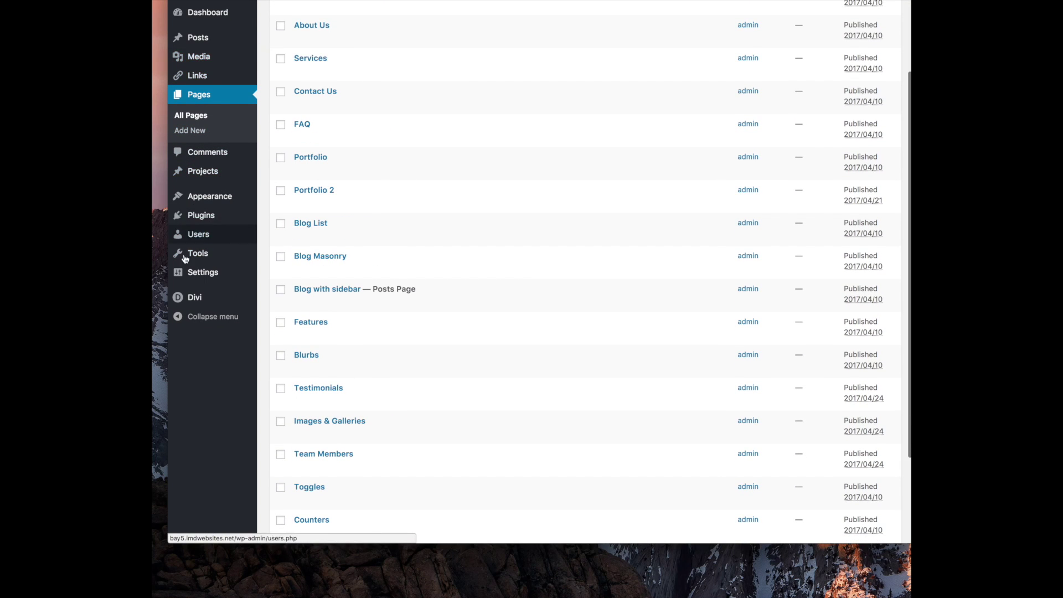
Paste the Facebook group link into Facebook Profile Url in Divi Theme Options
mouse_move(196, 308)
click(268, 299)
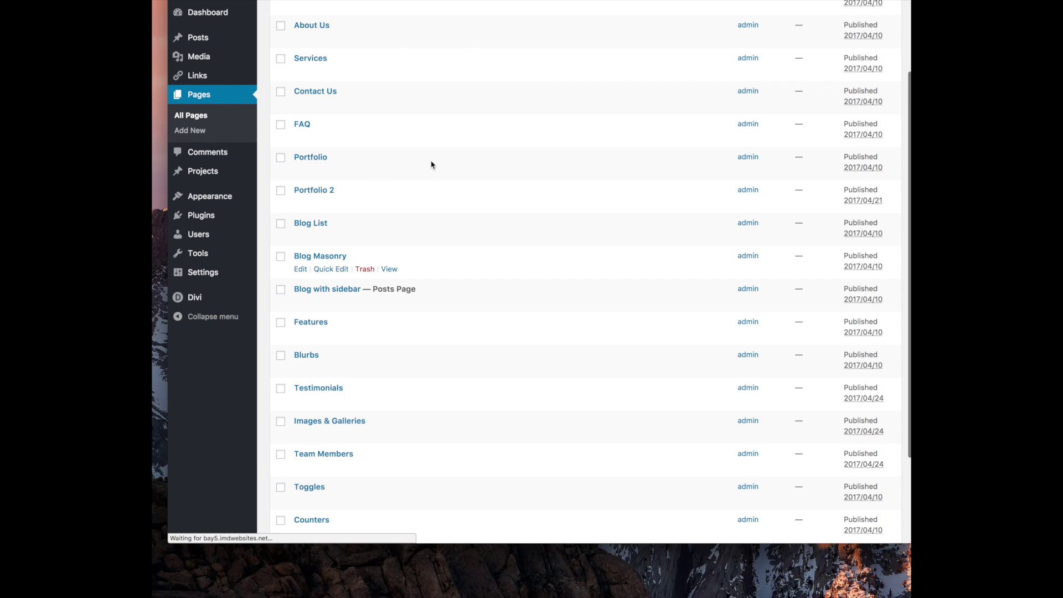
scroll(465, 165, down, 8)
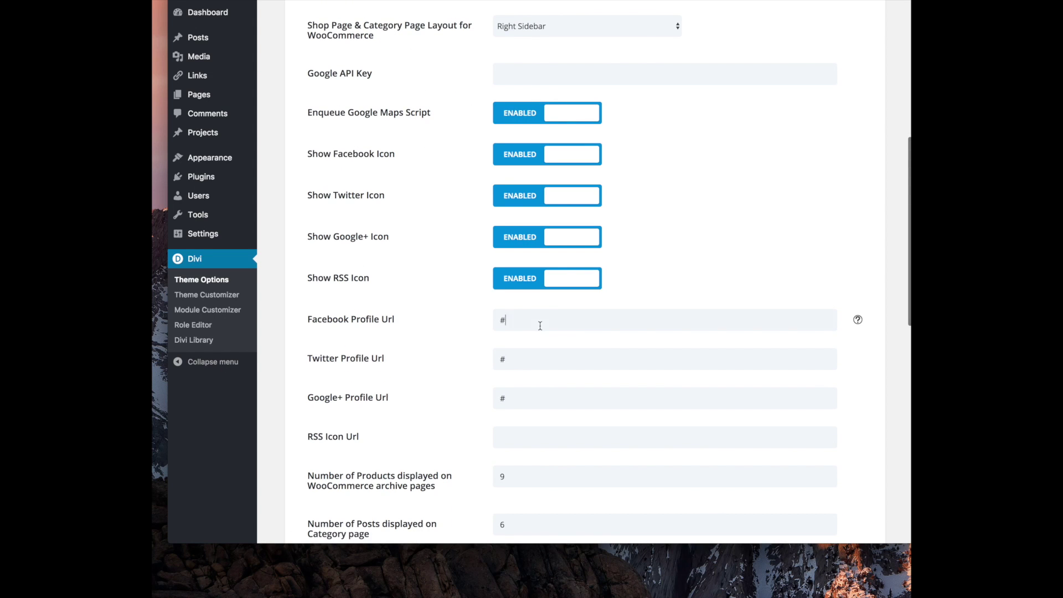
scroll(559, 330, up, 10)
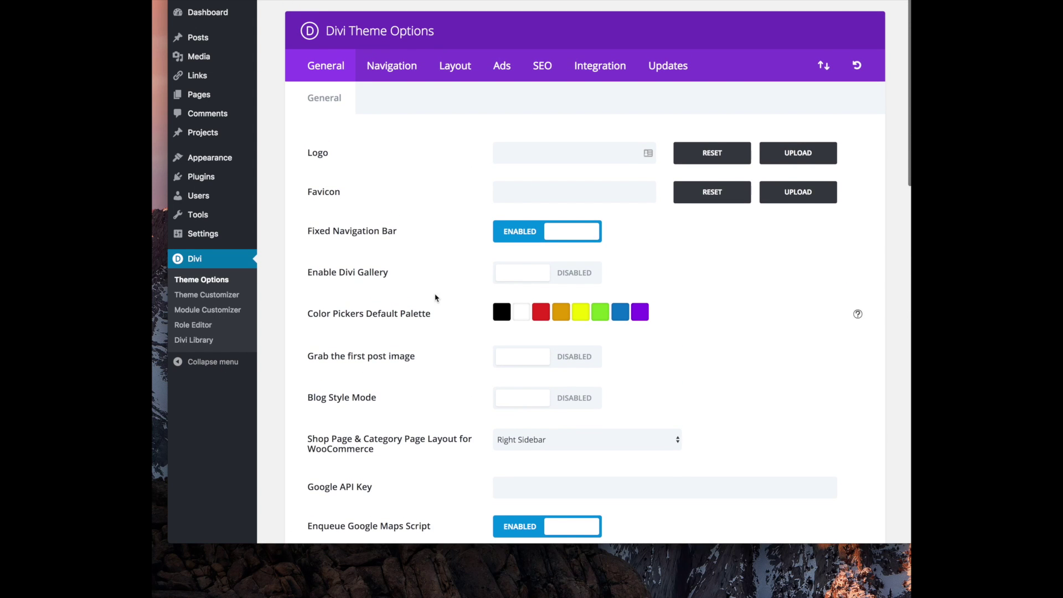
scroll(453, 130, down, 13)
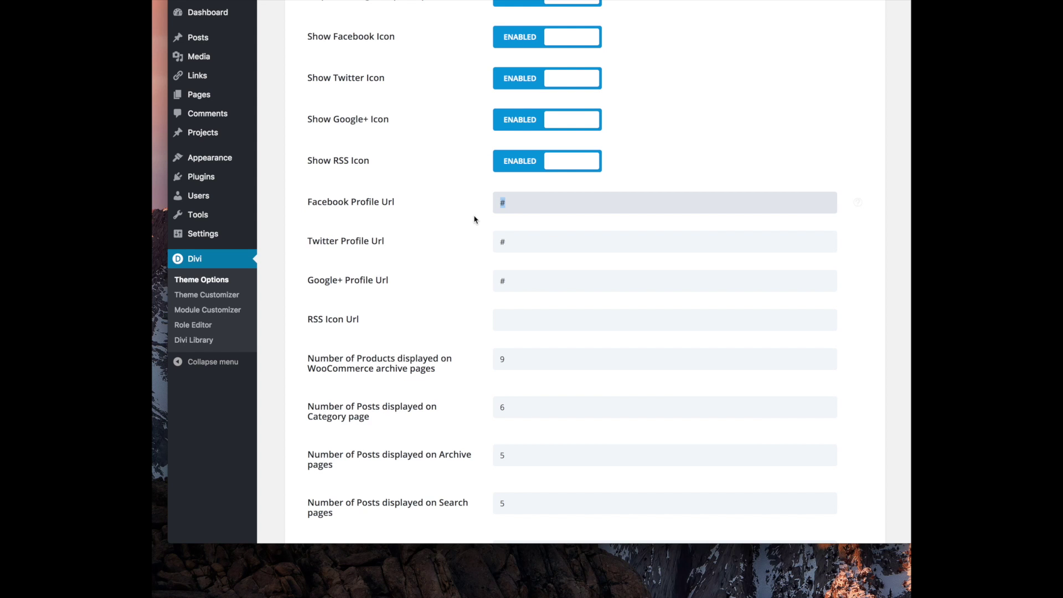
key(super+v)
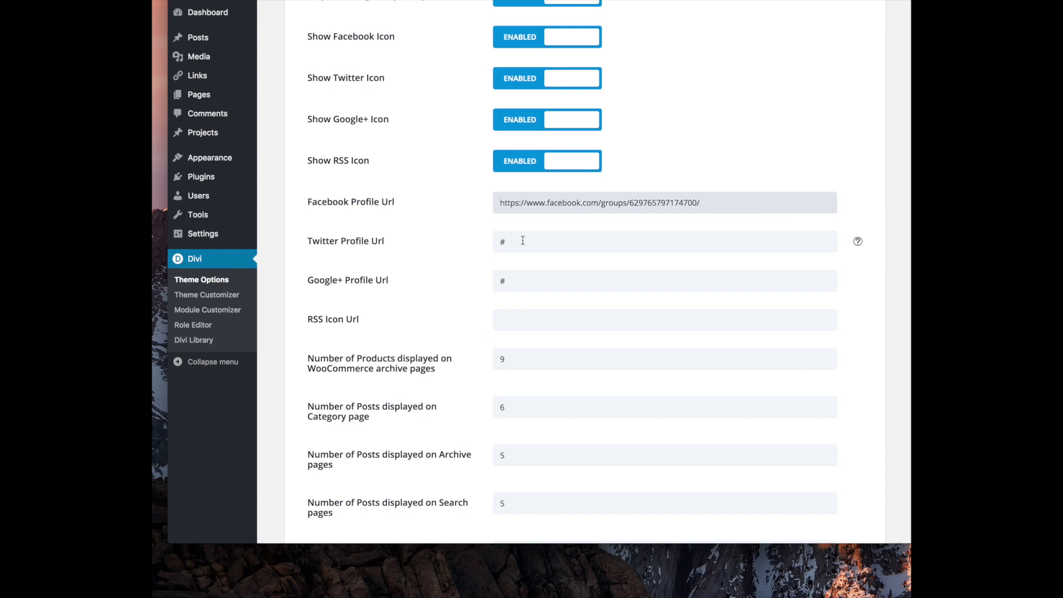
Replace the # in Twitter Profile Url with the Stella & Dot Twitter page URL
drag(522, 240, 462, 250)
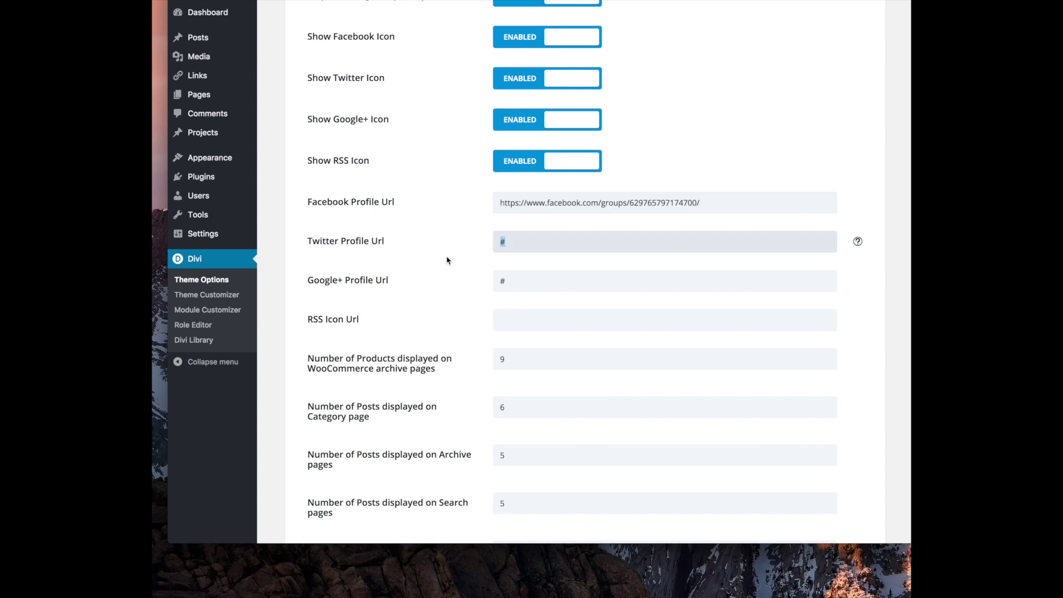
text(https://twitter.com/stelladot)
scroll(462, 284, down, 8)
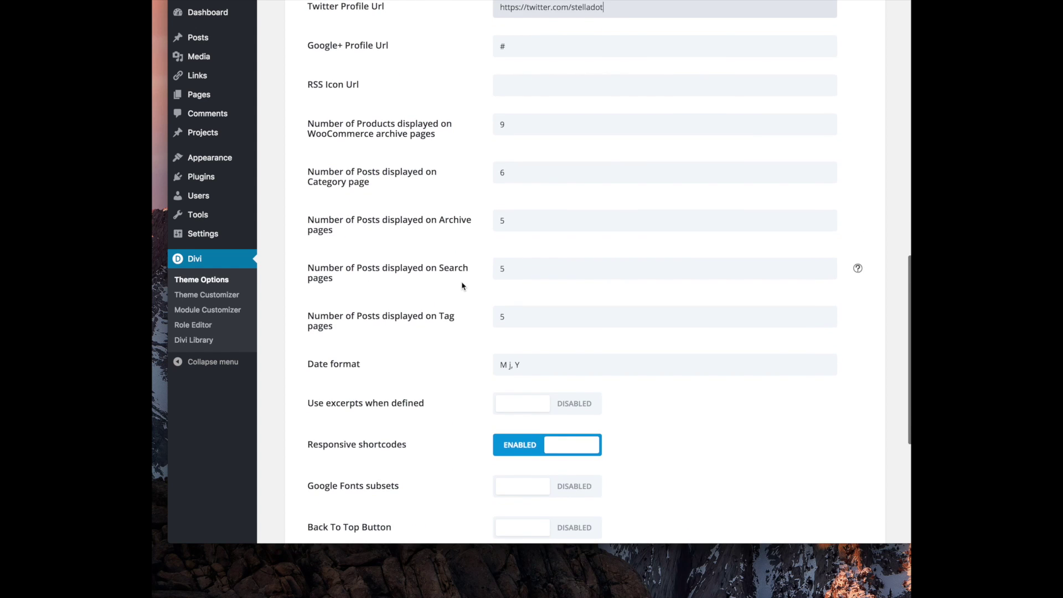
scroll(463, 285, down, 2)
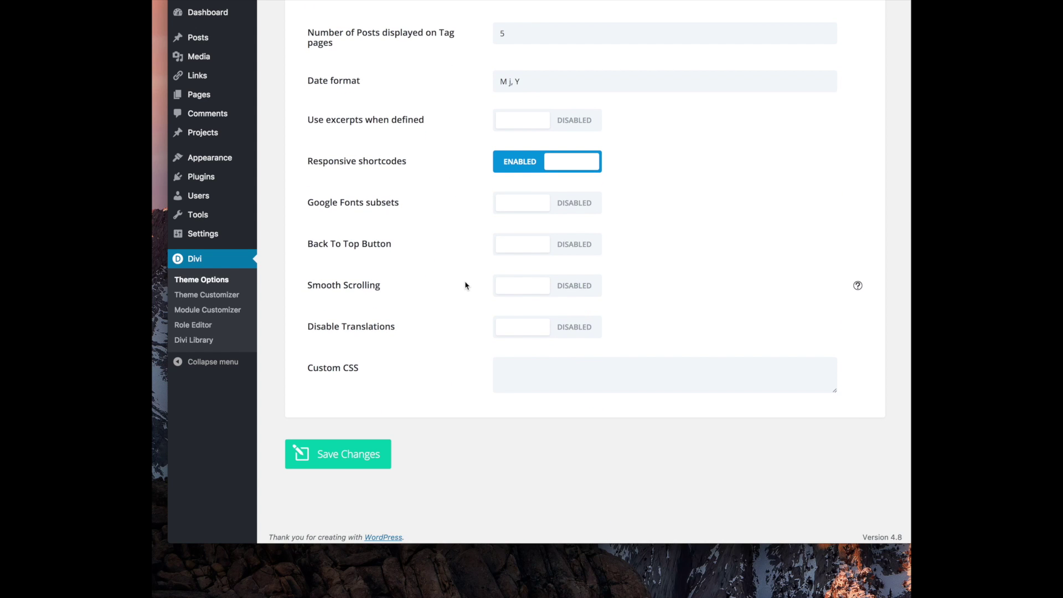
scroll(396, 436, up, 15)
scroll(391, 437, down, 3)
scroll(387, 438, down, 12)
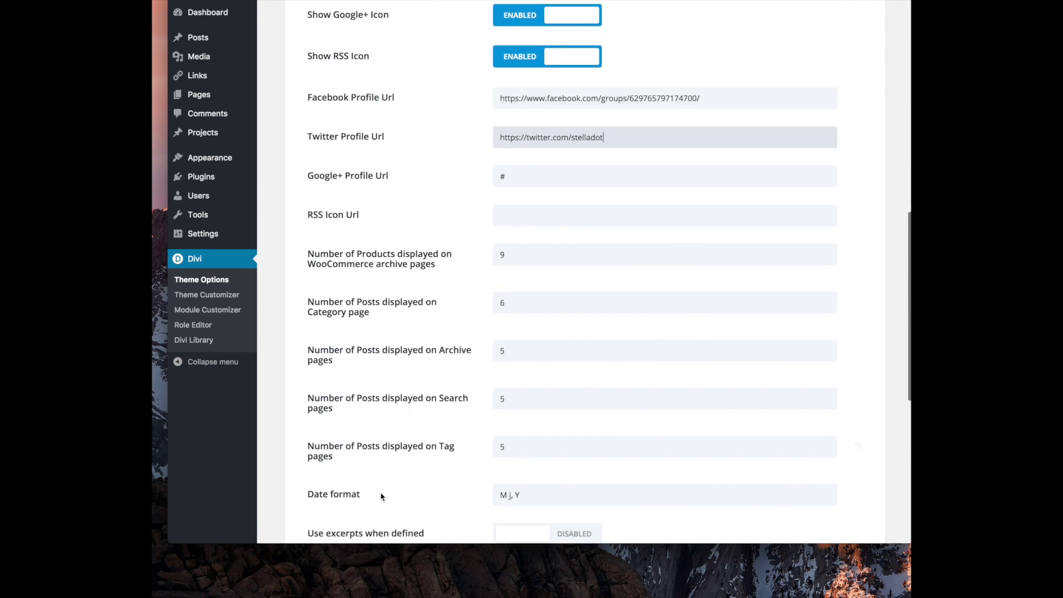
scroll(426, 375, up, 13)
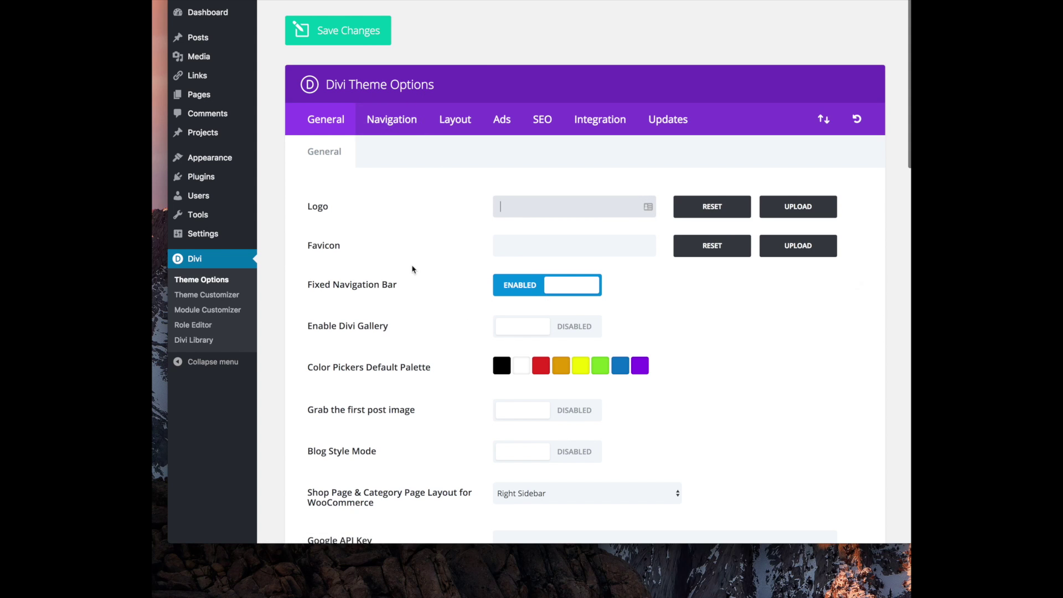
Review the Navigation and Layout theme option tabs and their sub-tabs
click(388, 121)
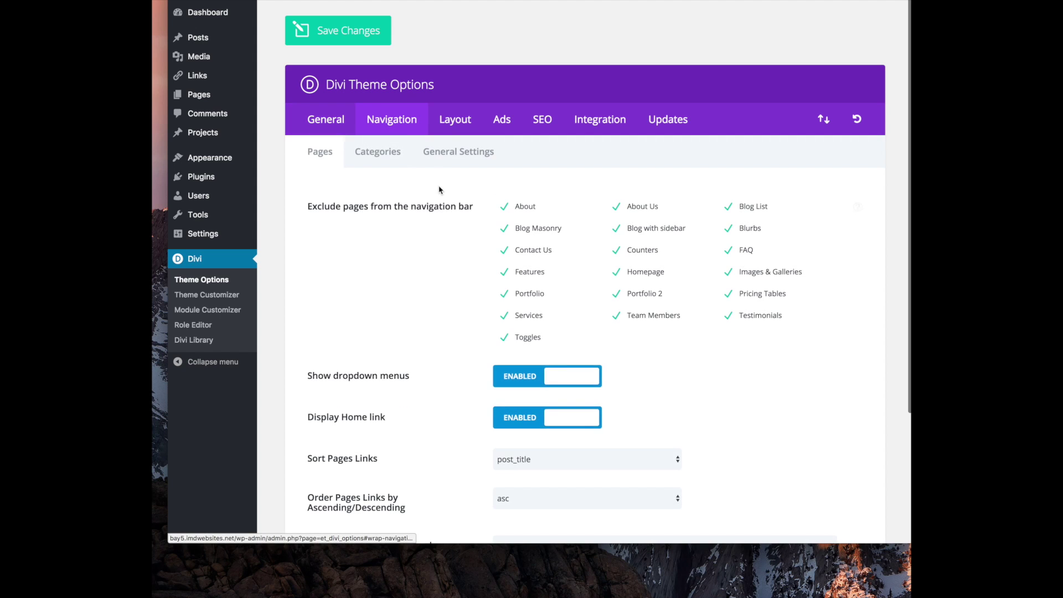
scroll(403, 242, down, 3)
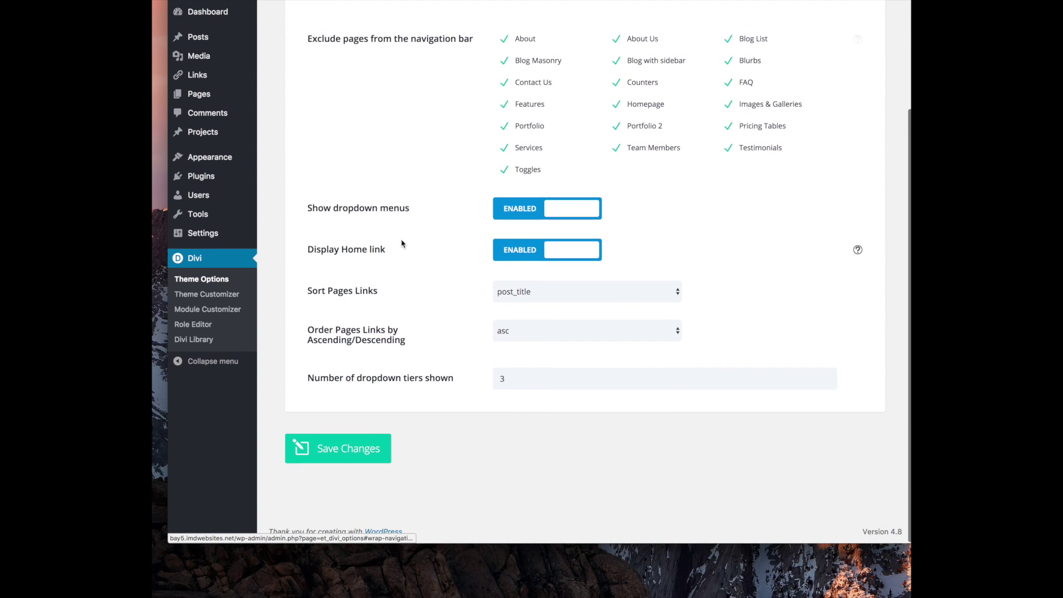
scroll(464, 187, up, 3)
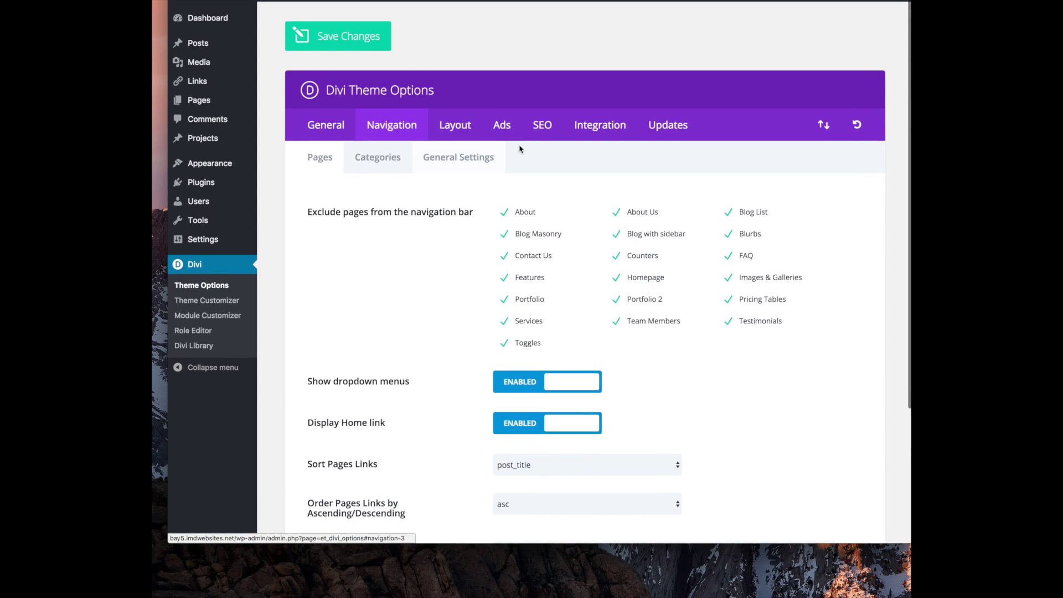
click(389, 157)
click(460, 152)
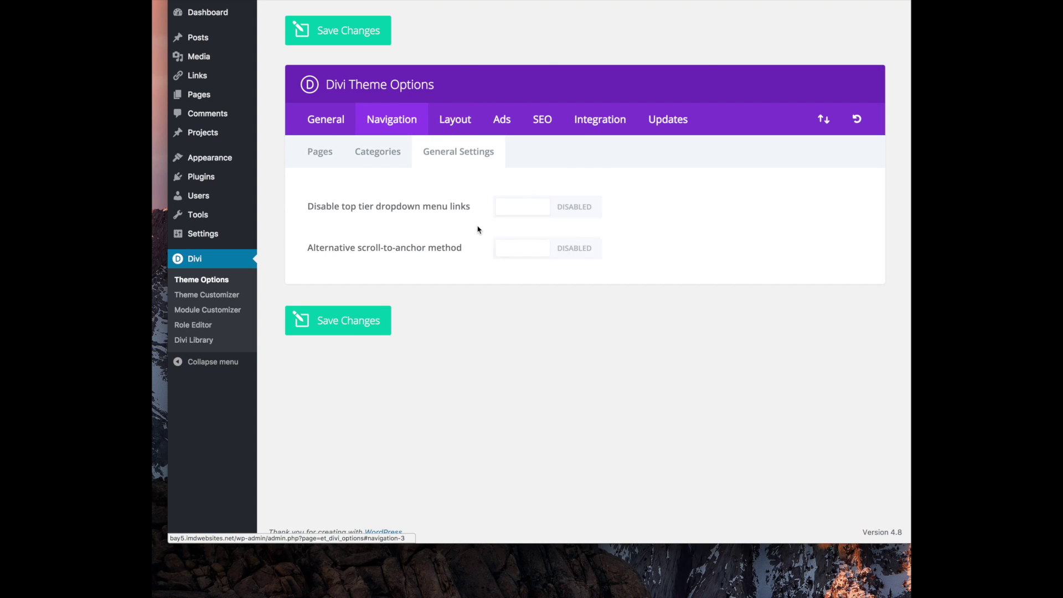
click(456, 129)
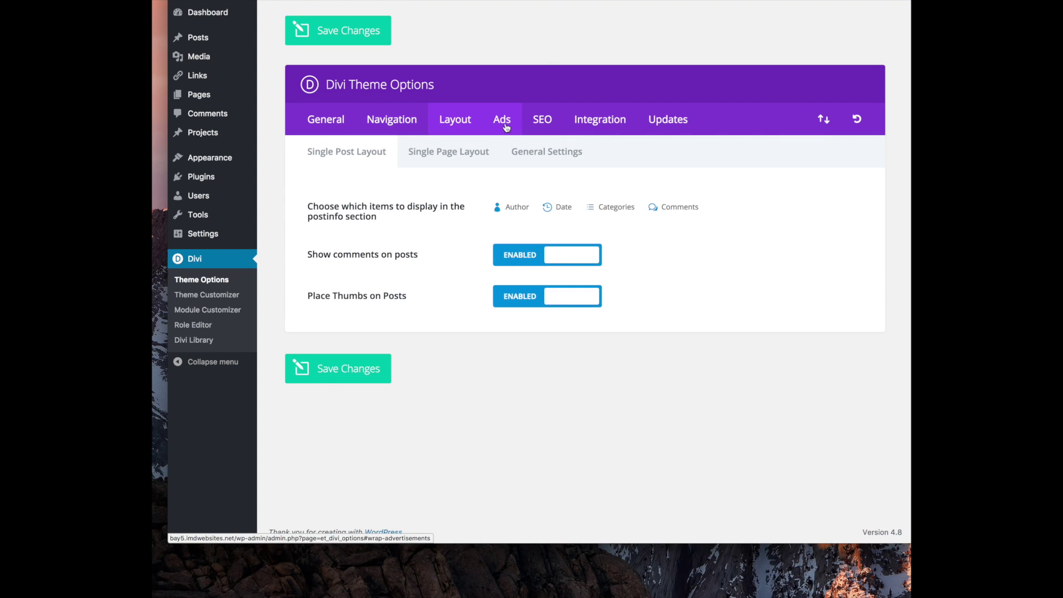
click(471, 147)
click(528, 150)
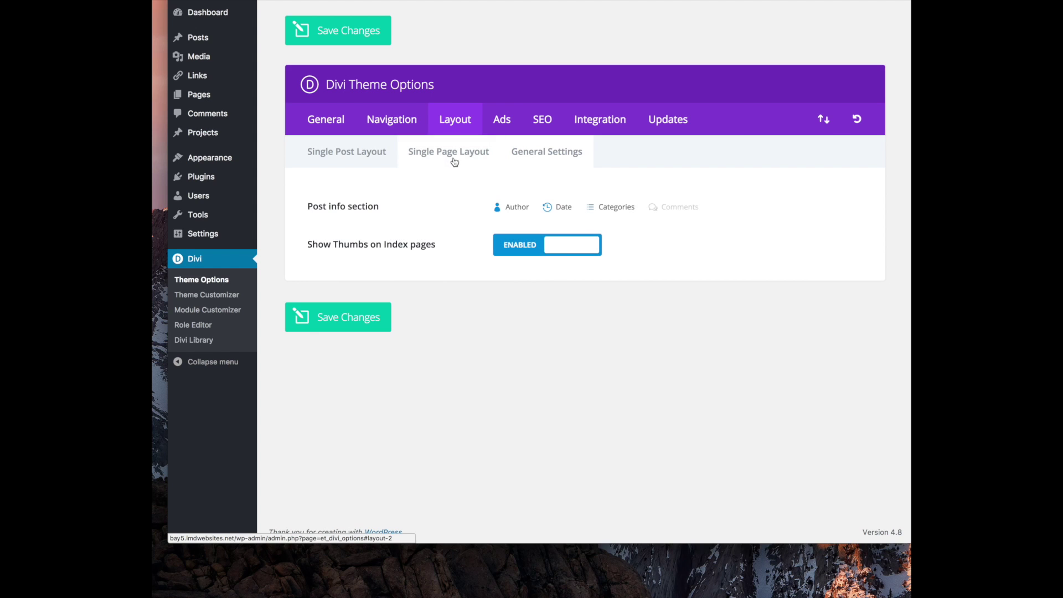
Review the Ads, SEO, Integration and Updates theme option tabs
click(504, 131)
click(534, 125)
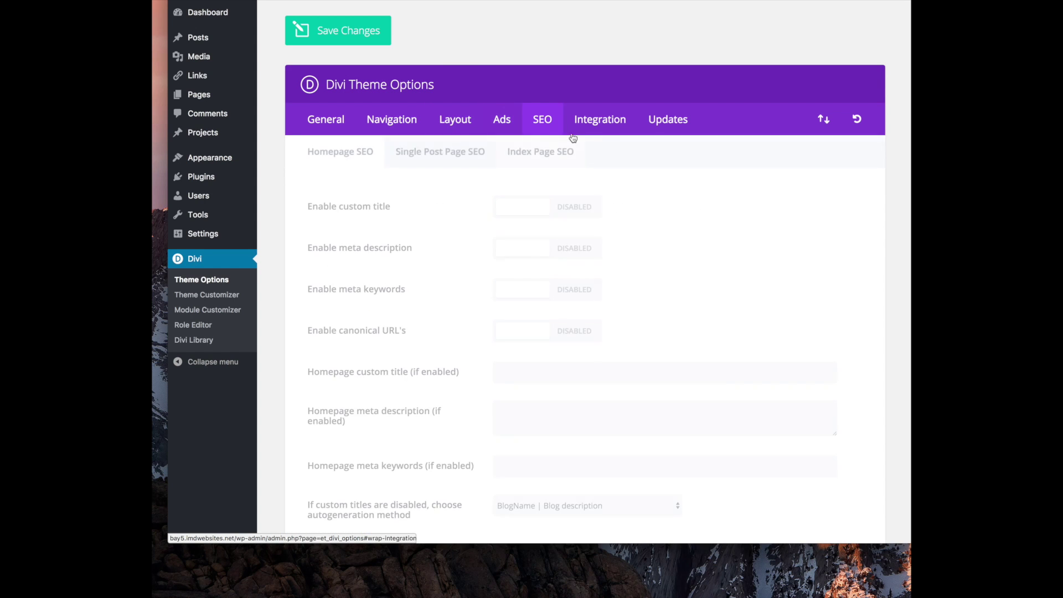
click(603, 130)
click(659, 118)
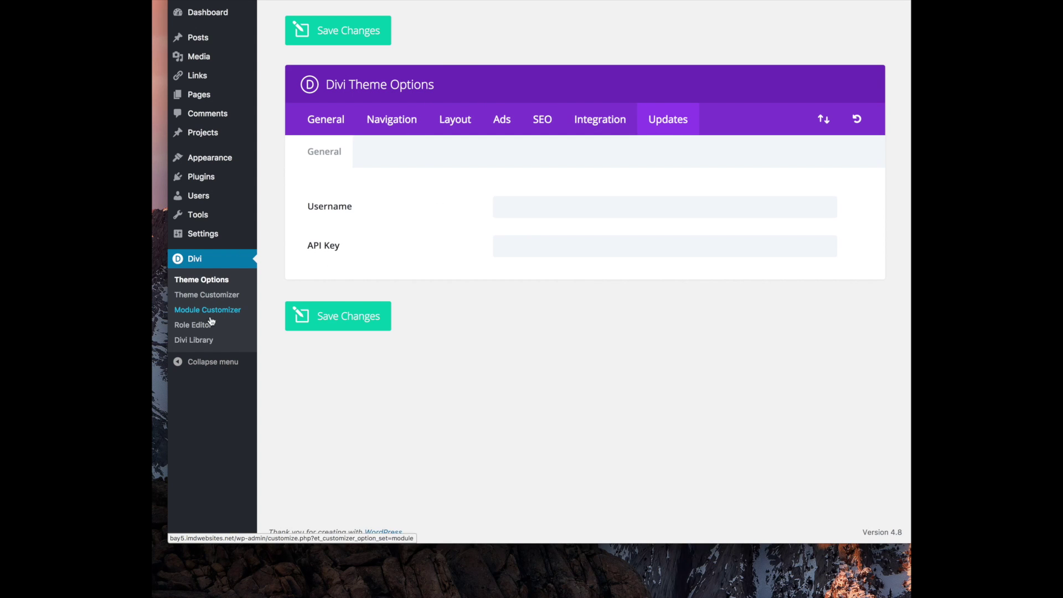
mouse_move(210, 166)
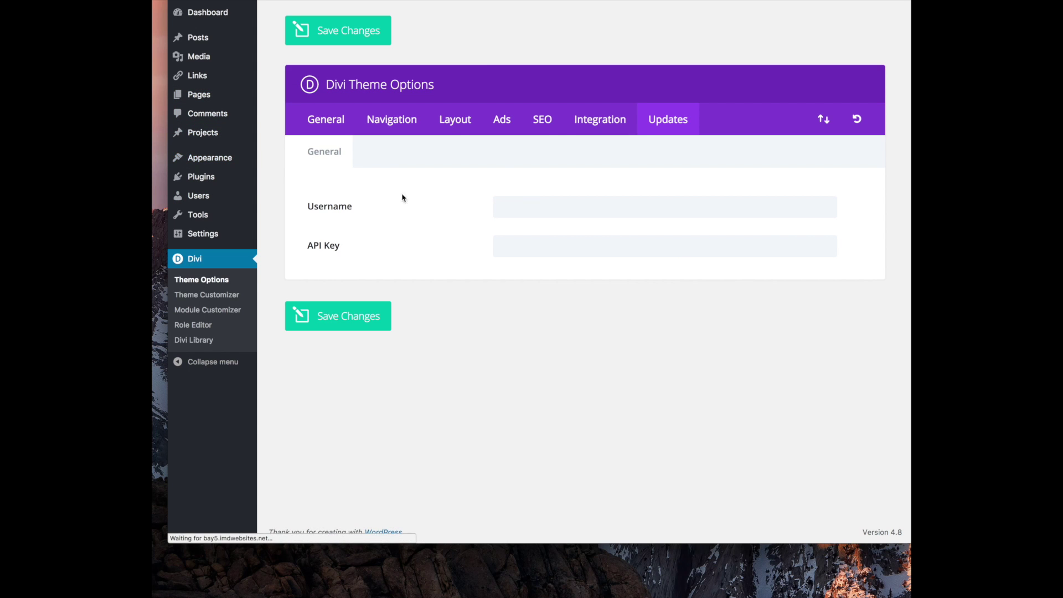
Expand Footer Areas #1 to #4 to see their widgets
click(831, 45)
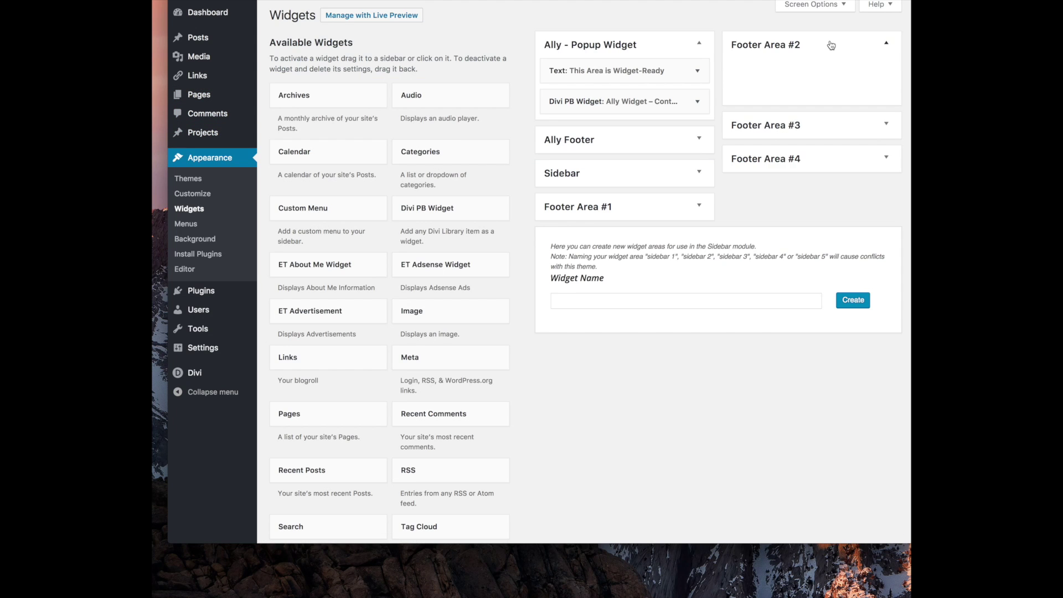
click(607, 205)
click(801, 132)
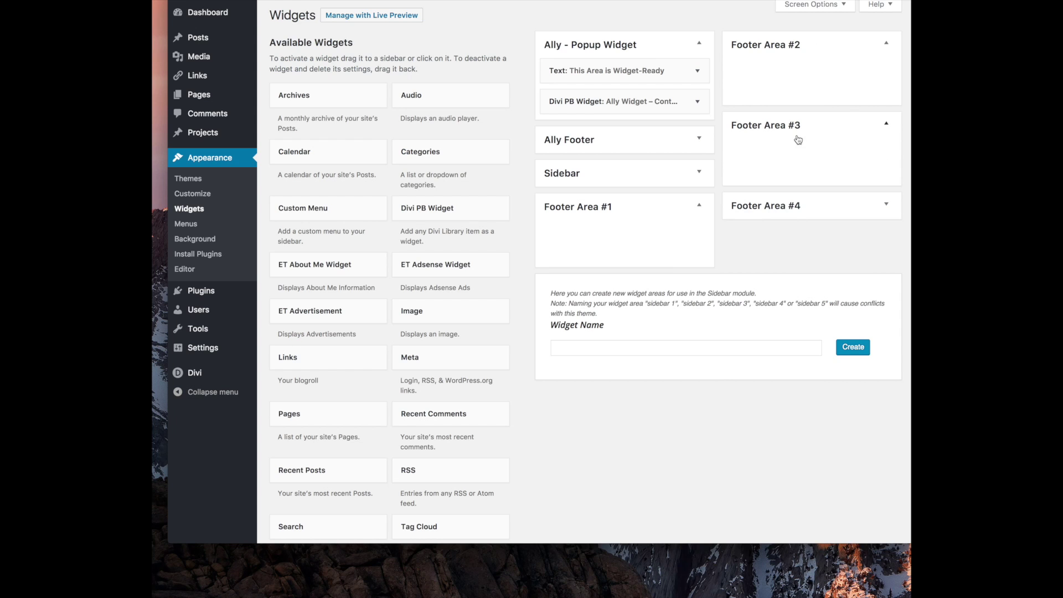
click(780, 207)
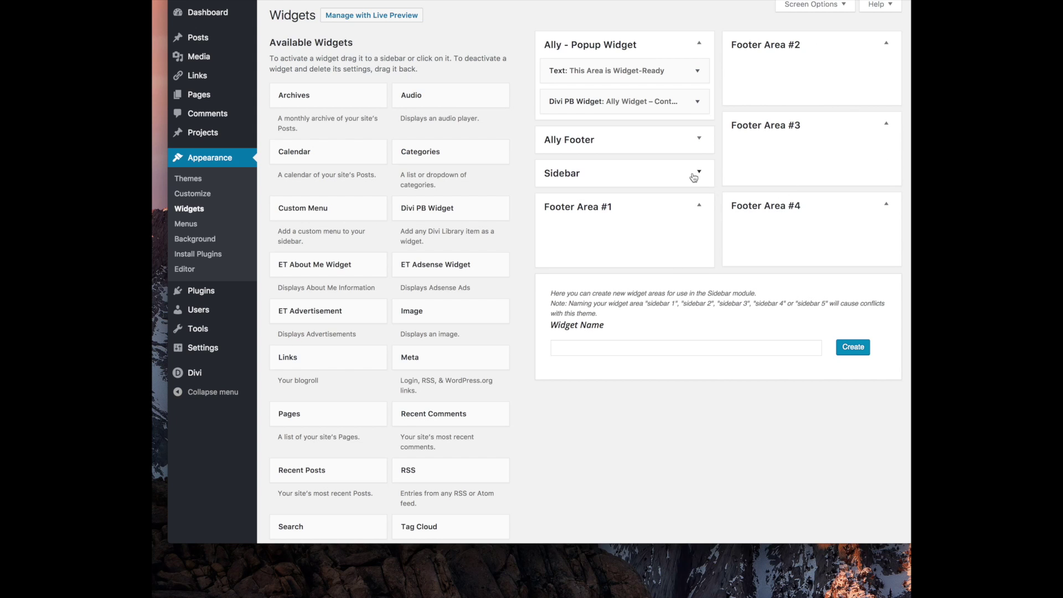
In the Ally Footer widget, keep the library item set to Ally Widget - Footer Layout
click(641, 145)
click(698, 166)
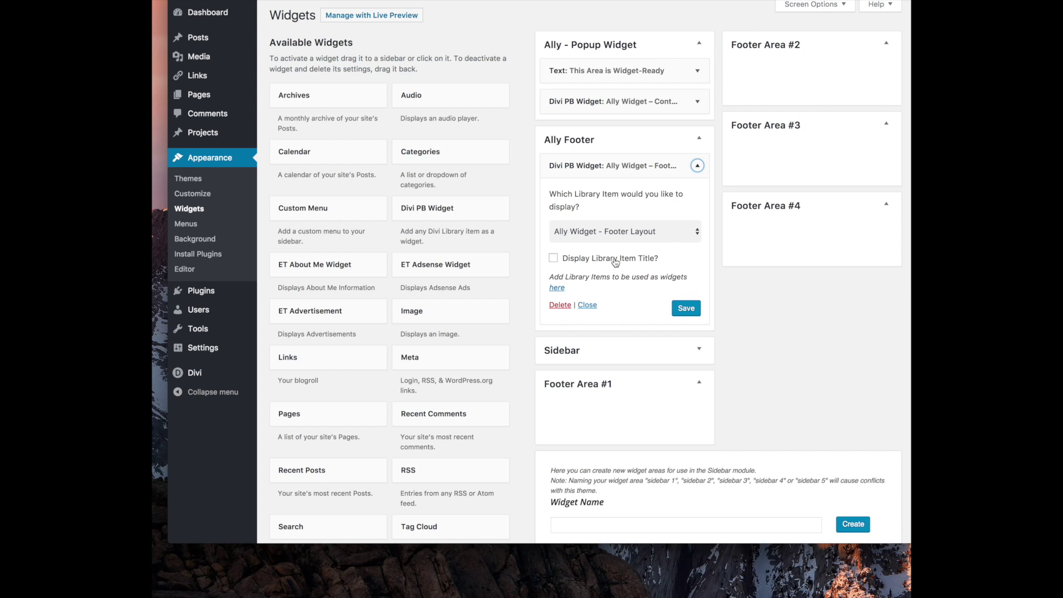
click(667, 239)
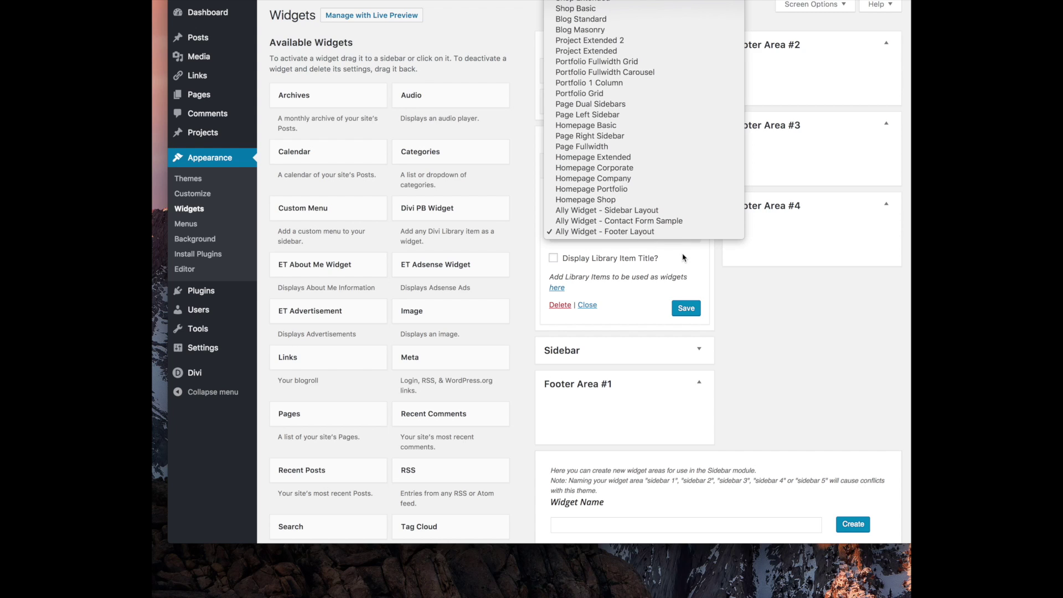
click(684, 256)
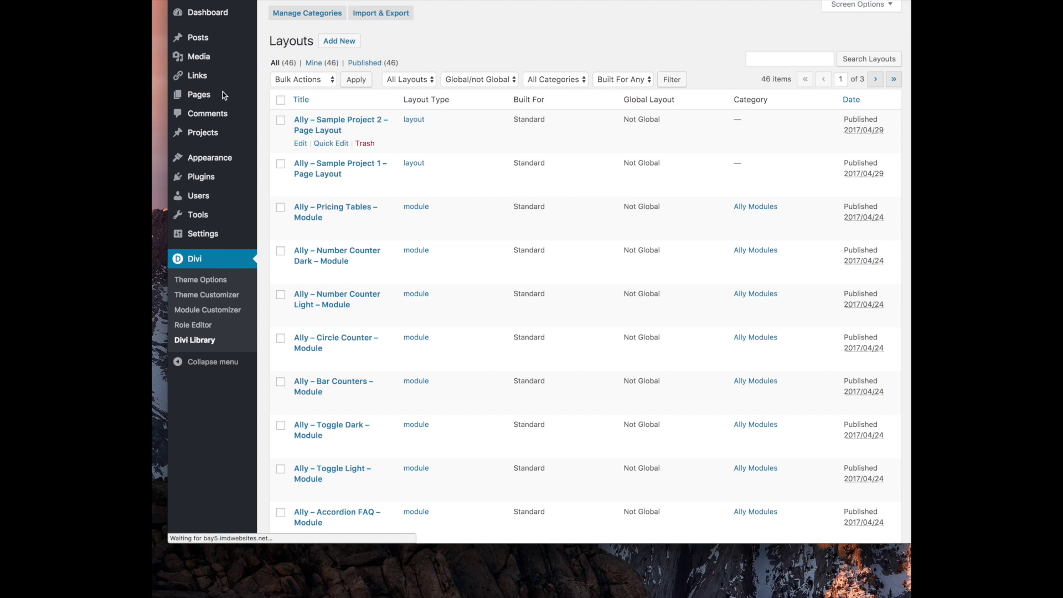
Search the Divi Library layouts for 'footer' to find Ally Widget - Footer Layout
scroll(343, 216, down, 10)
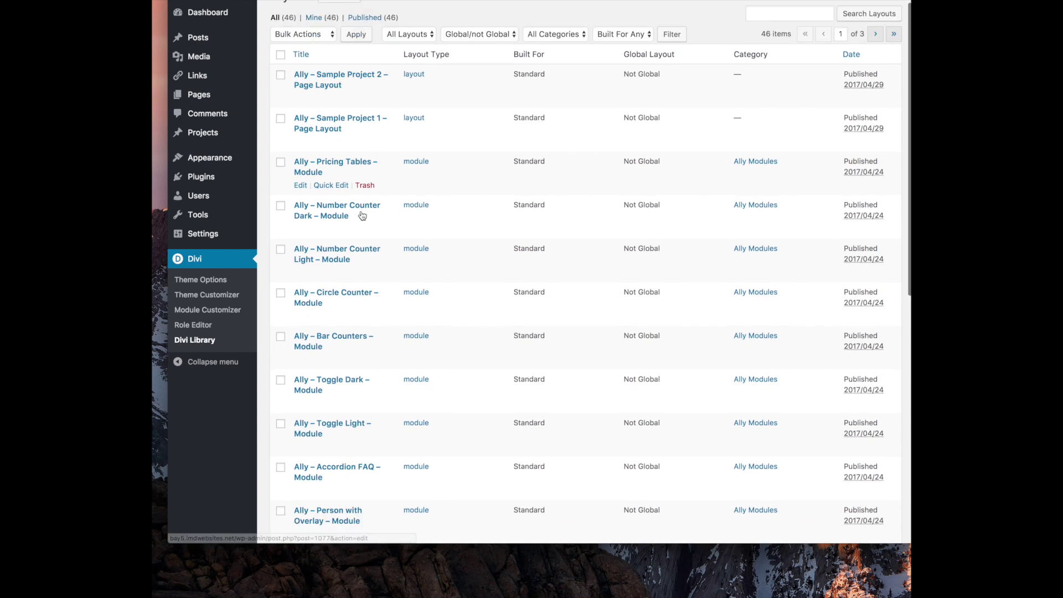
scroll(410, 439, down, 3)
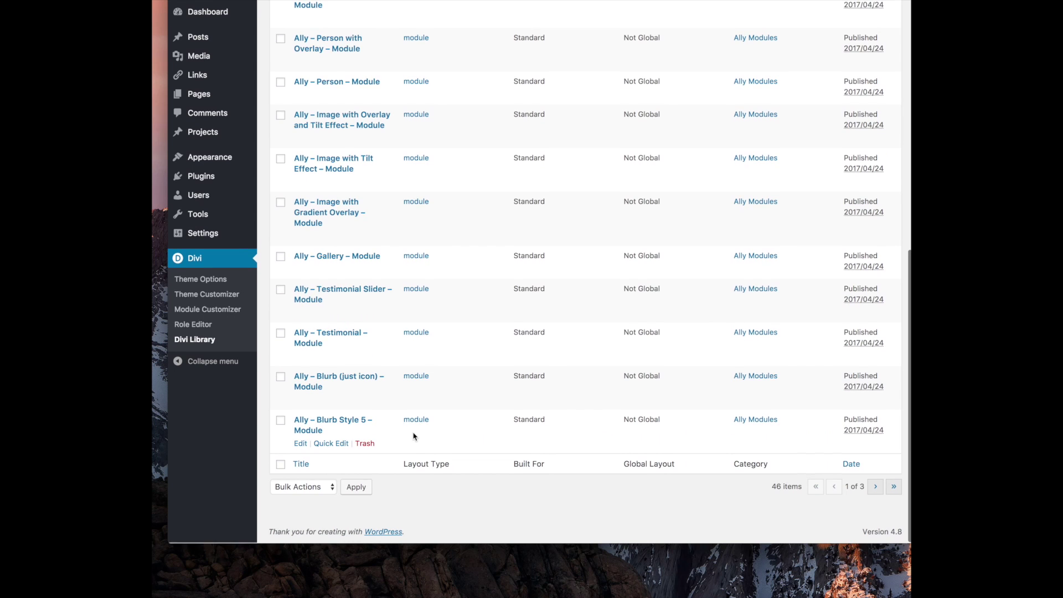
scroll(425, 278, up, 12)
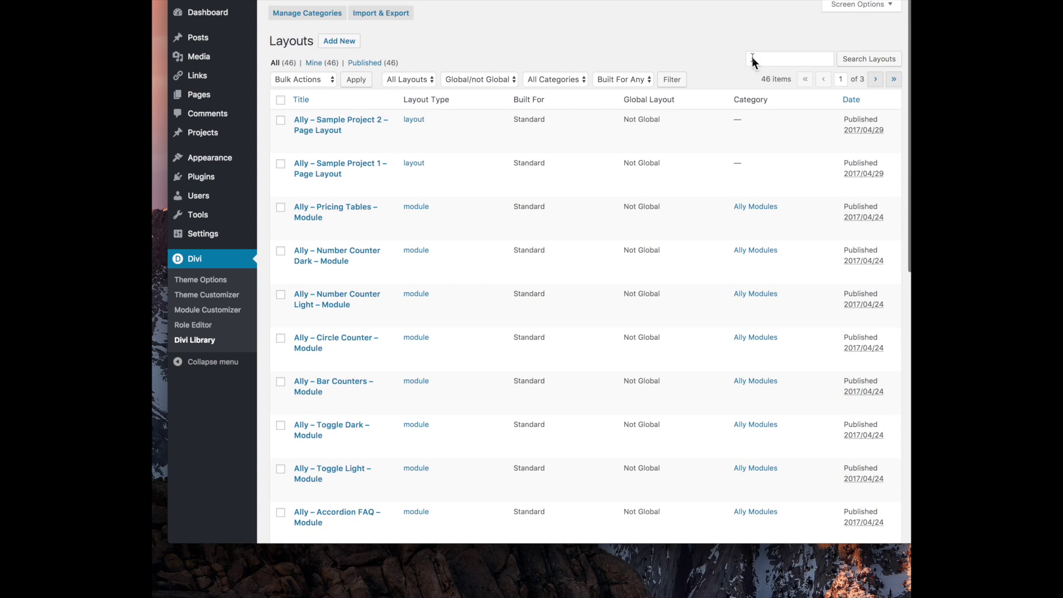
text(footer)
key(Return)
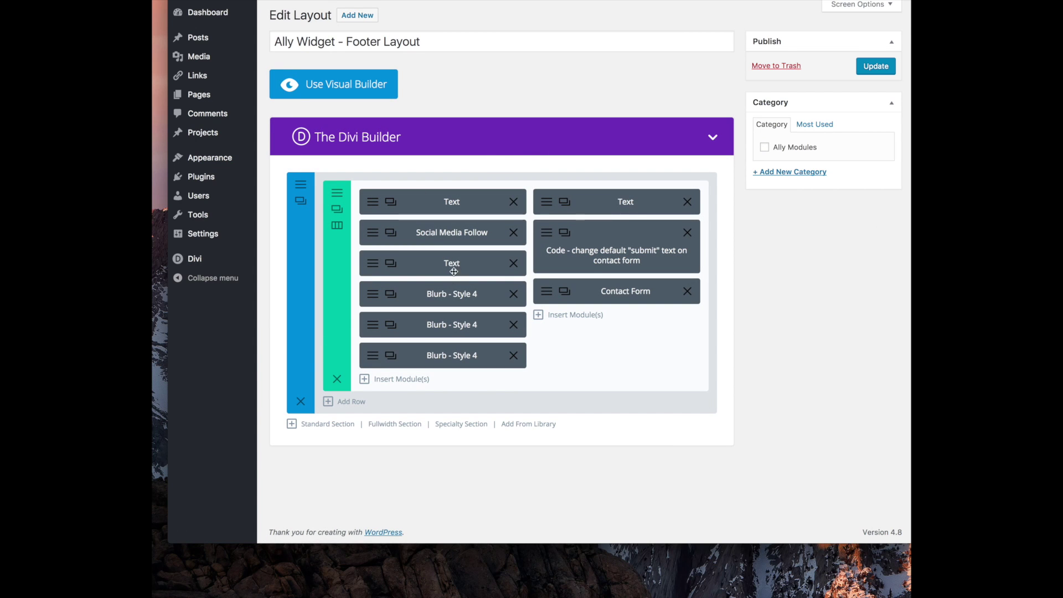
In the Social Media Follow module, paste a link over the Facebook entry's # Account URL and save
click(369, 234)
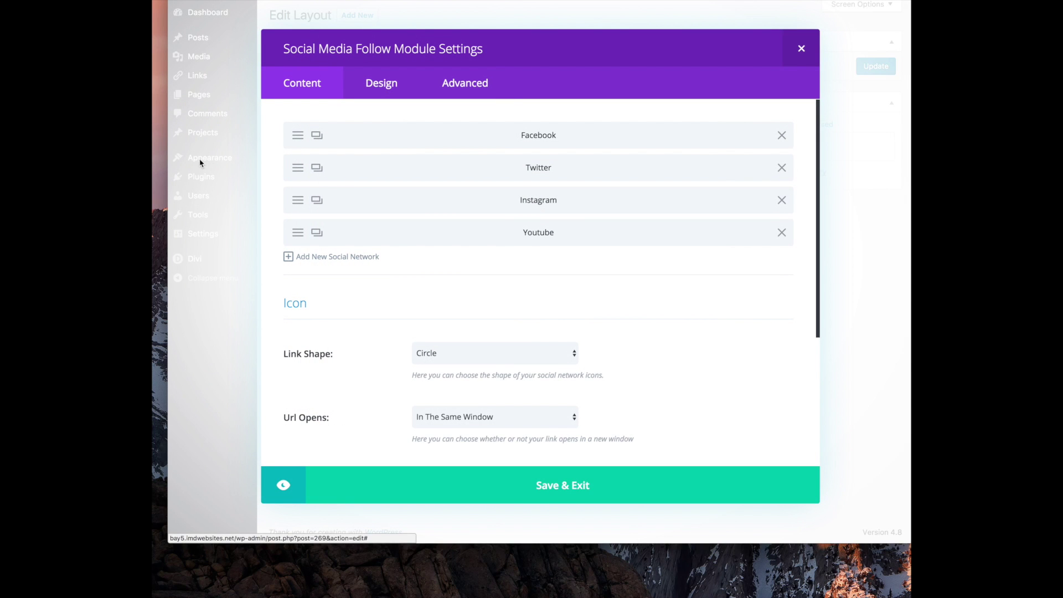
click(299, 134)
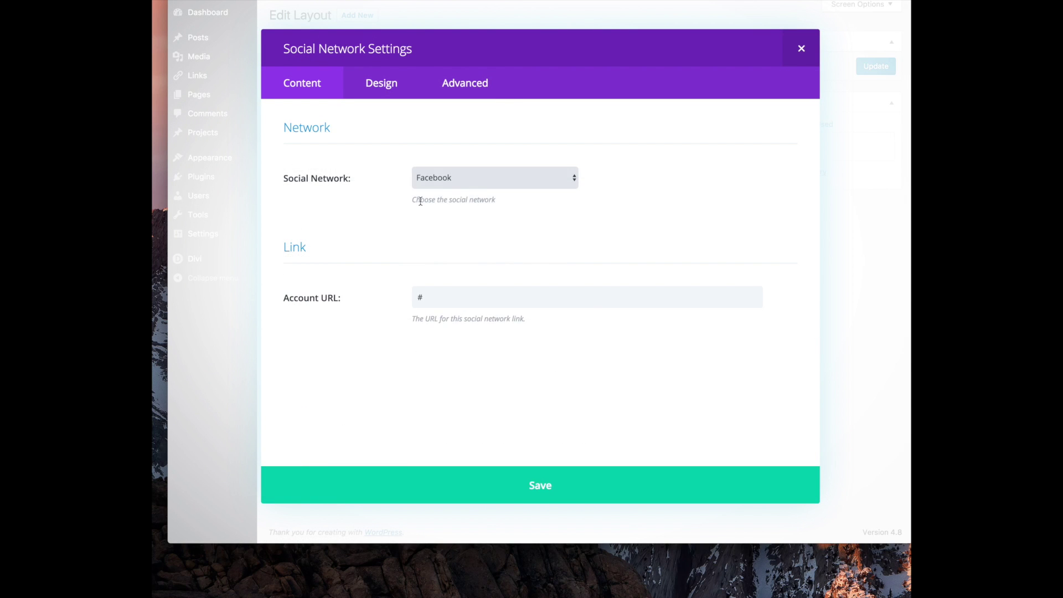
click(484, 177)
click(629, 153)
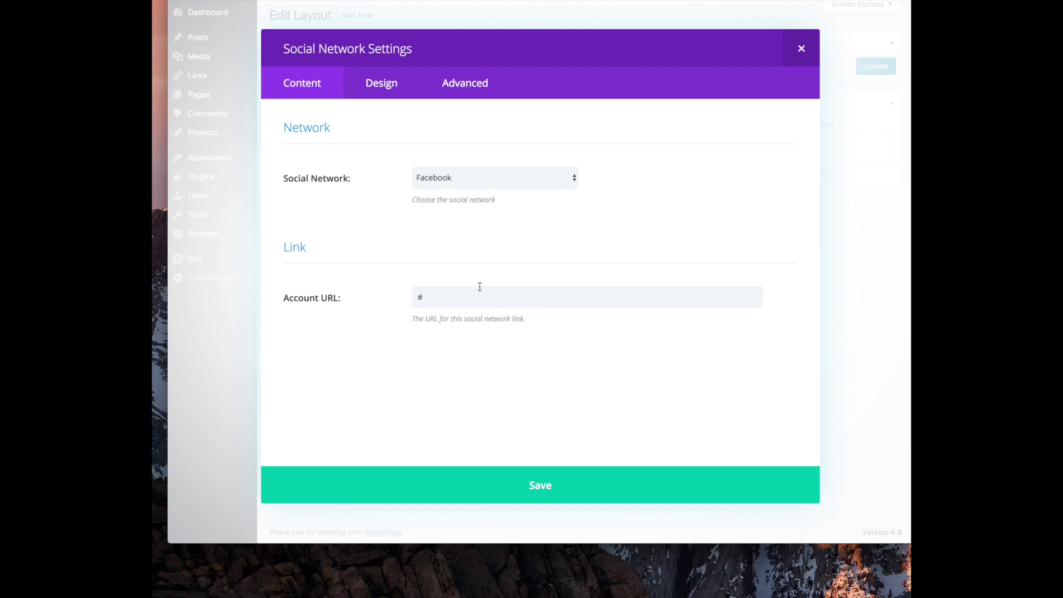
drag(471, 294, 371, 255)
text(https://twitter.com/stelladot)
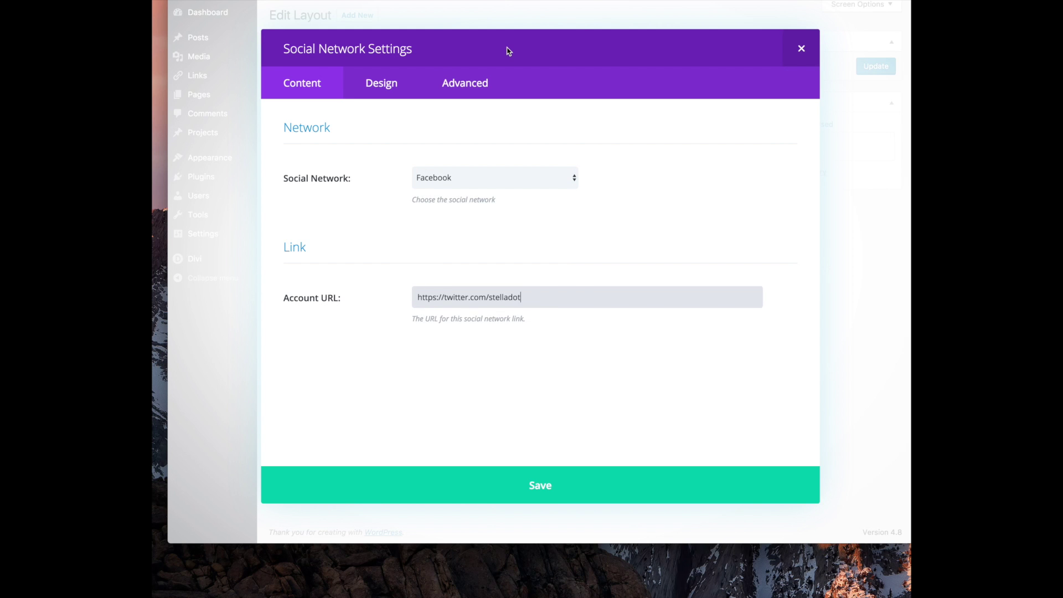
click(586, 486)
Check the Twitter entry, then replace the Facebook Account URL with the Facebook group address and save
click(297, 176)
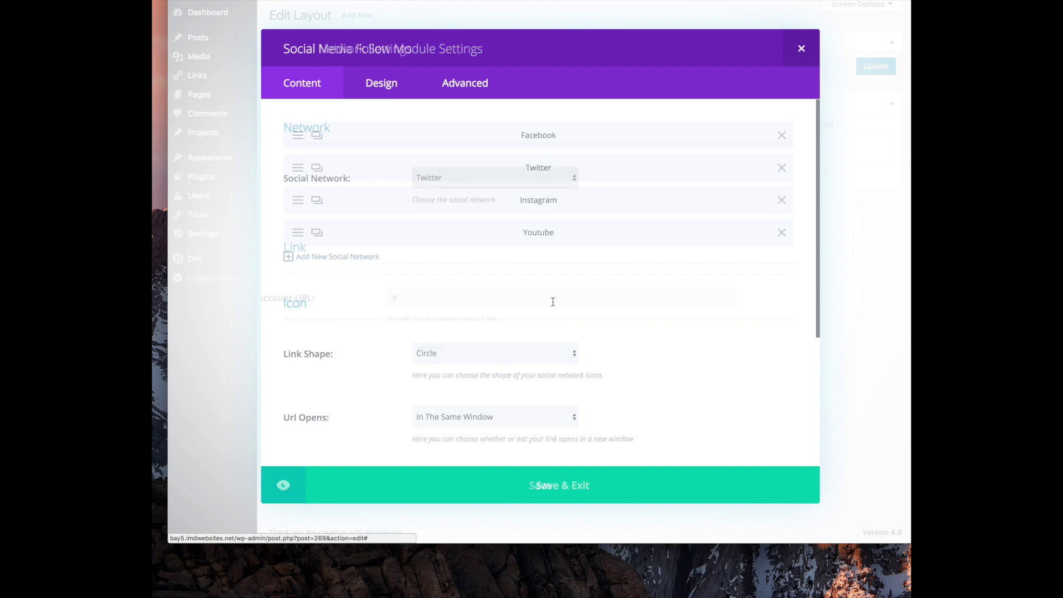
click(548, 486)
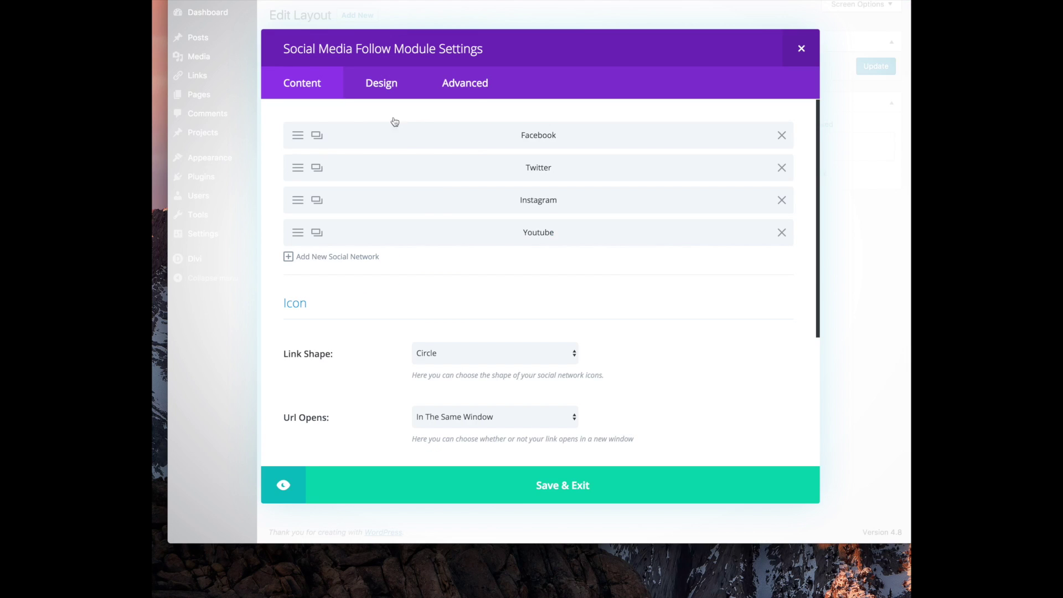
click(302, 135)
triple_click(518, 297)
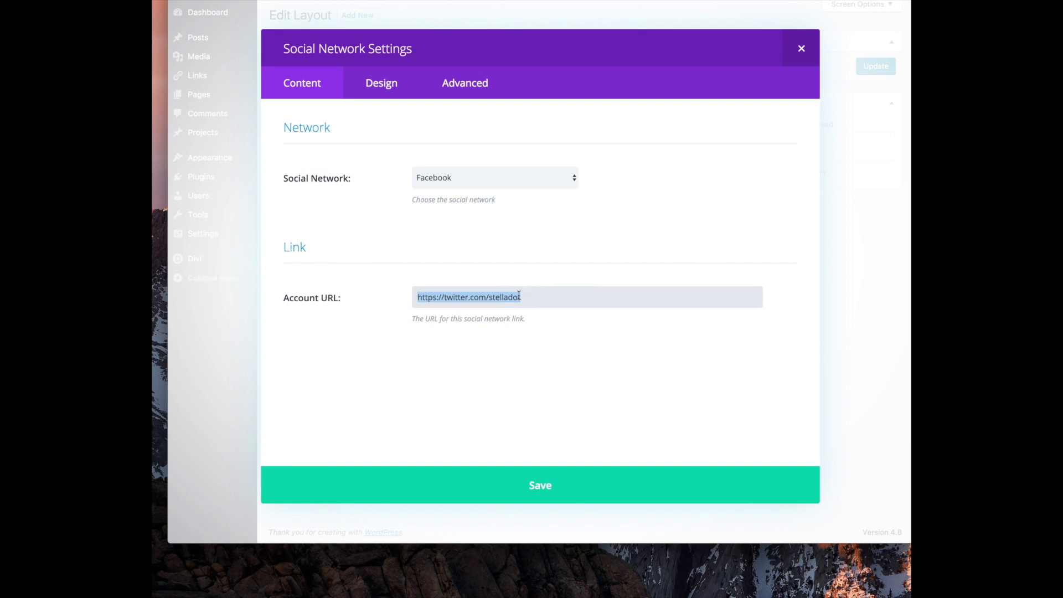
key(super+v)
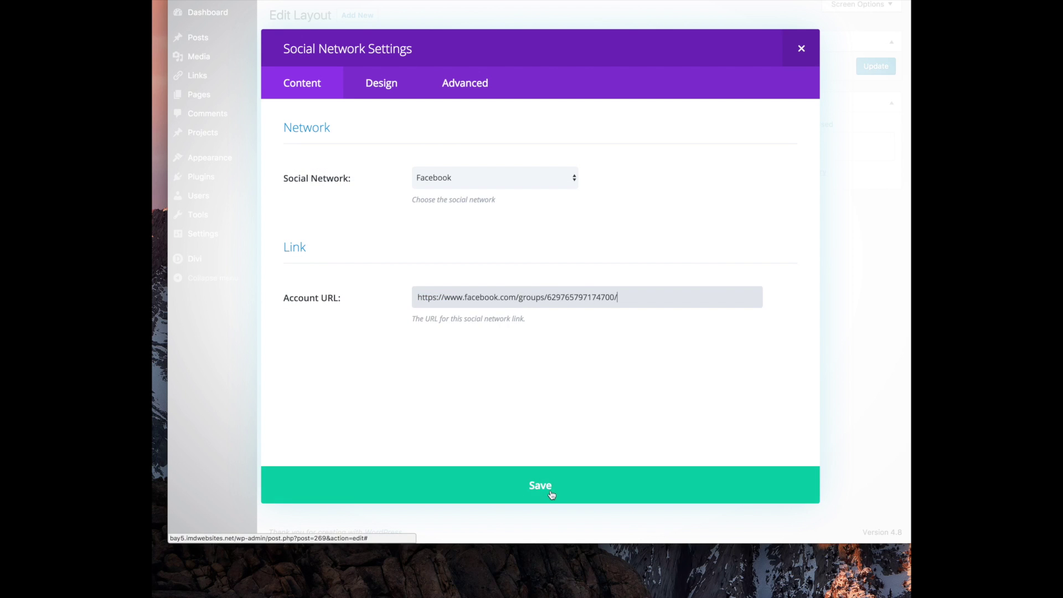
click(420, 351)
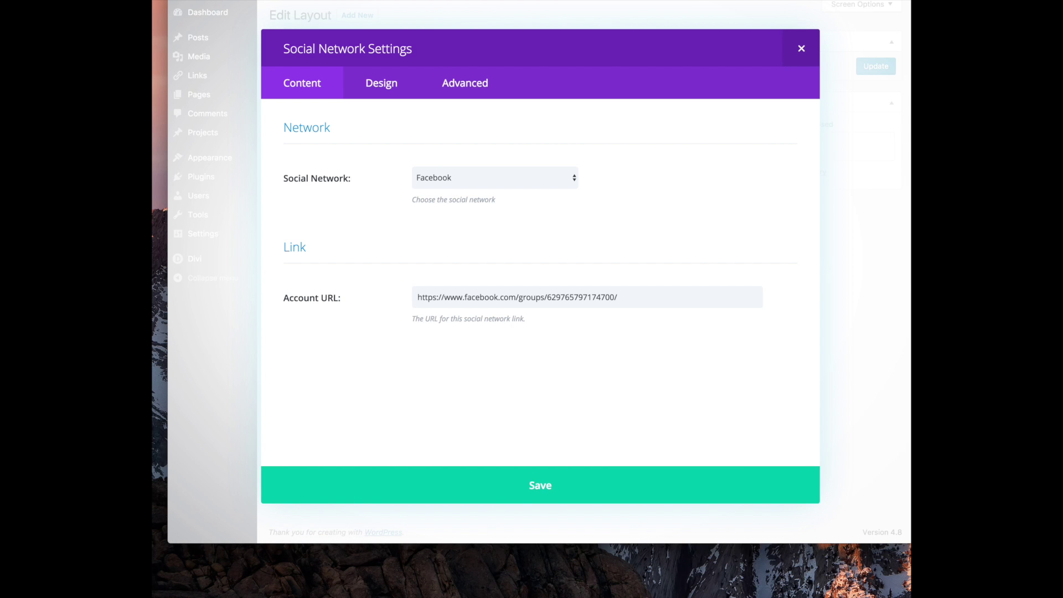
click(529, 496)
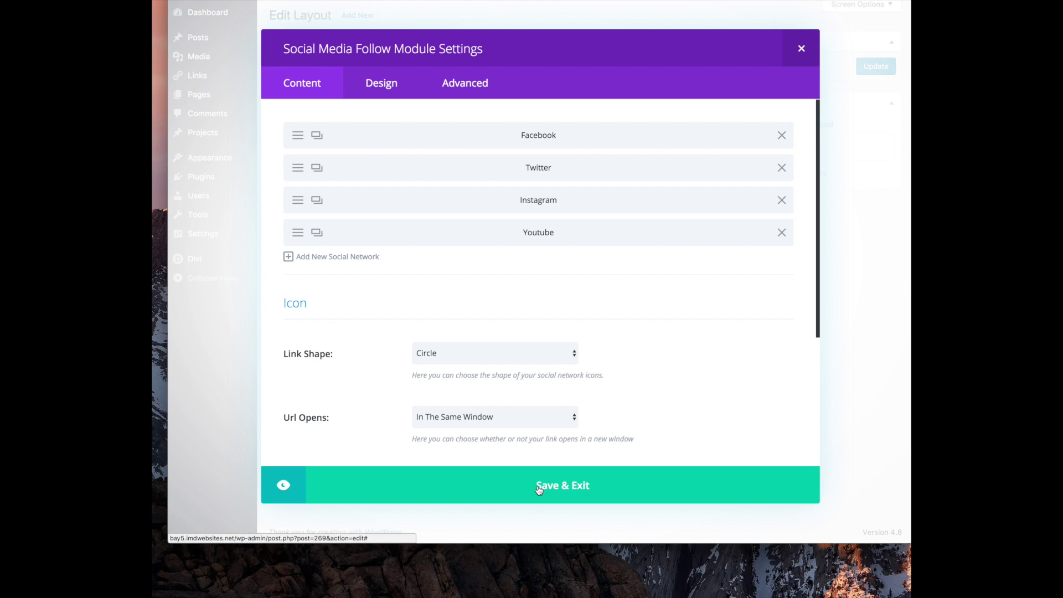
key(super+t)
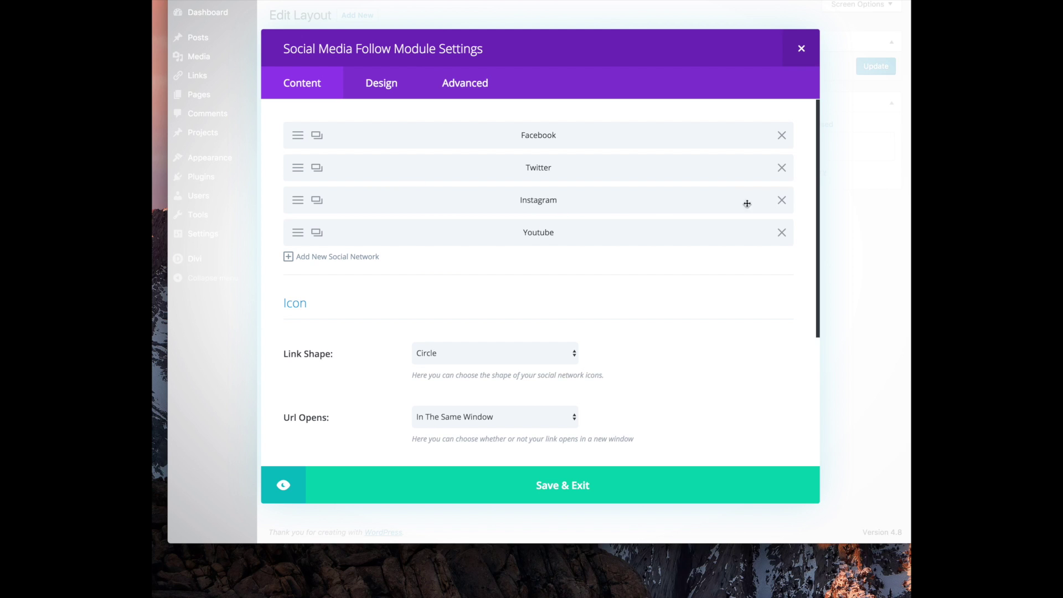
Set the Instagram entry's Account URL to instagram.com/stelladot/ and save it
click(298, 200)
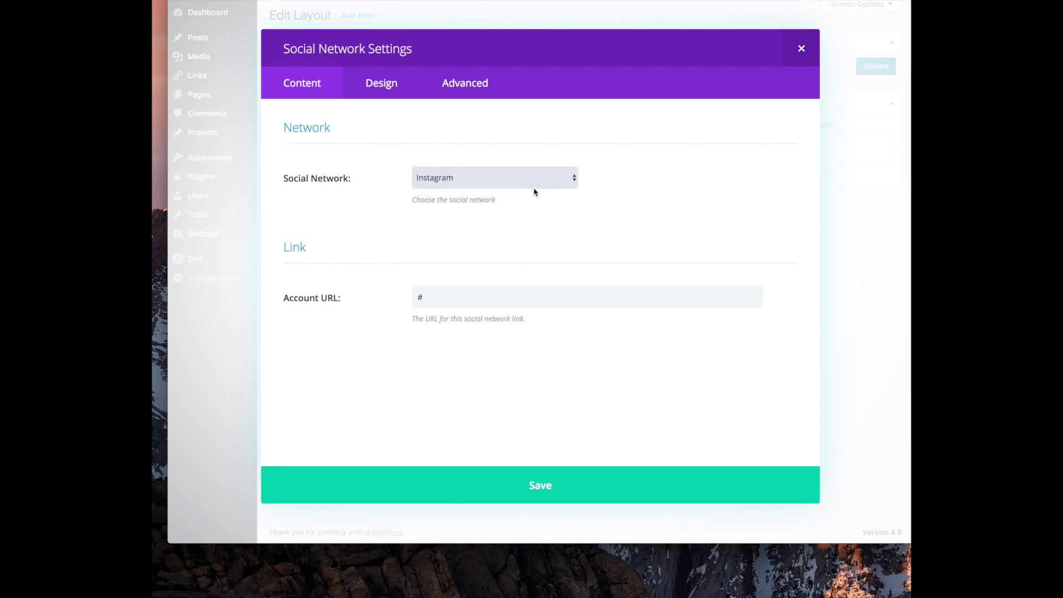
double_click(459, 302)
text(https://www.instagram.com/stelladot/)
click(488, 179)
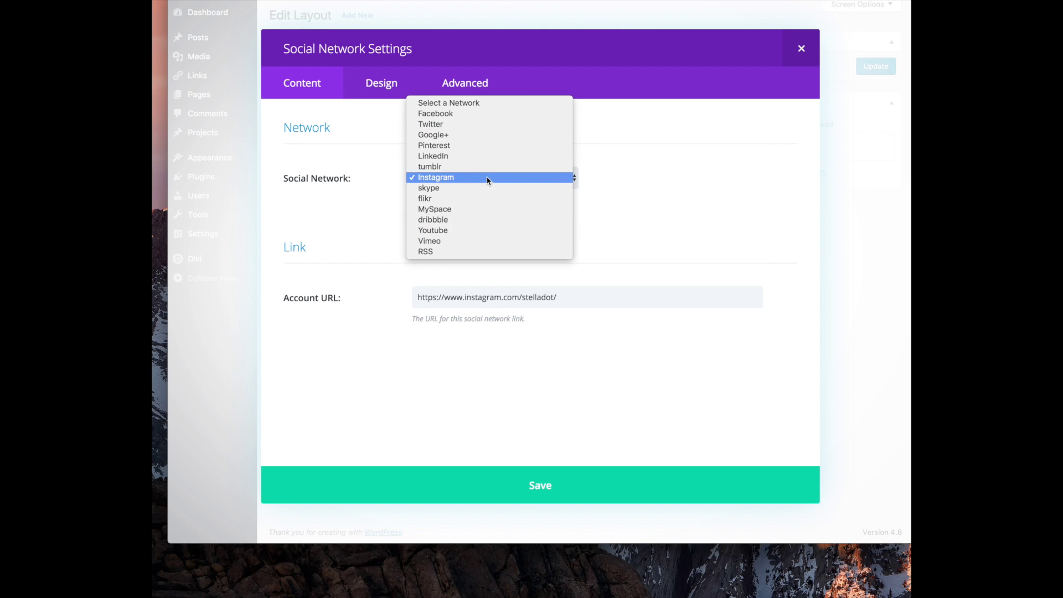
click(732, 180)
click(561, 493)
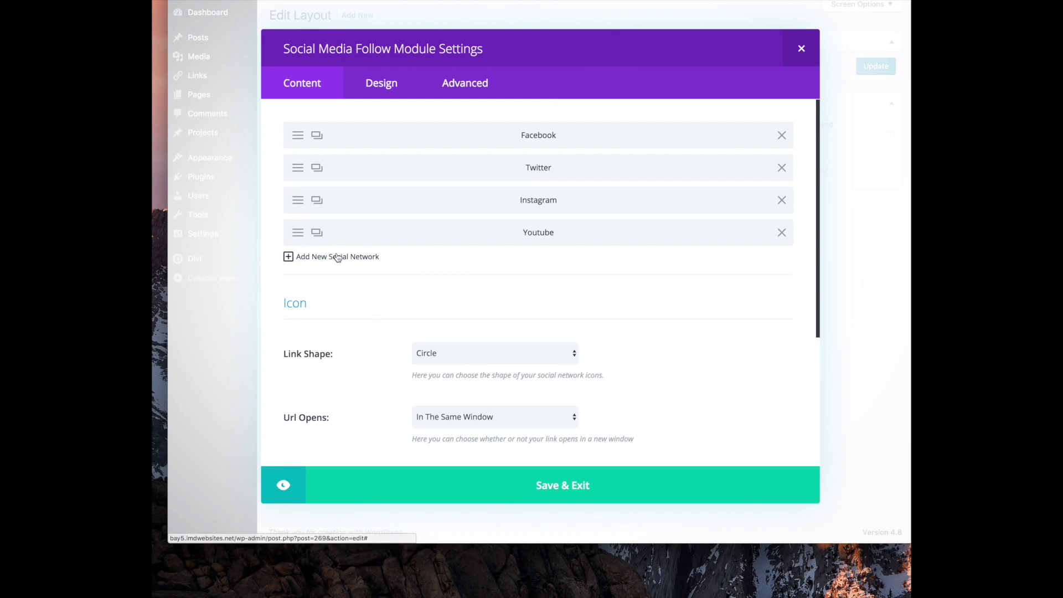
Turn the Youtube entry into Pinterest linked to pinterest.com/stellaanddot/ and save it
click(298, 233)
click(492, 177)
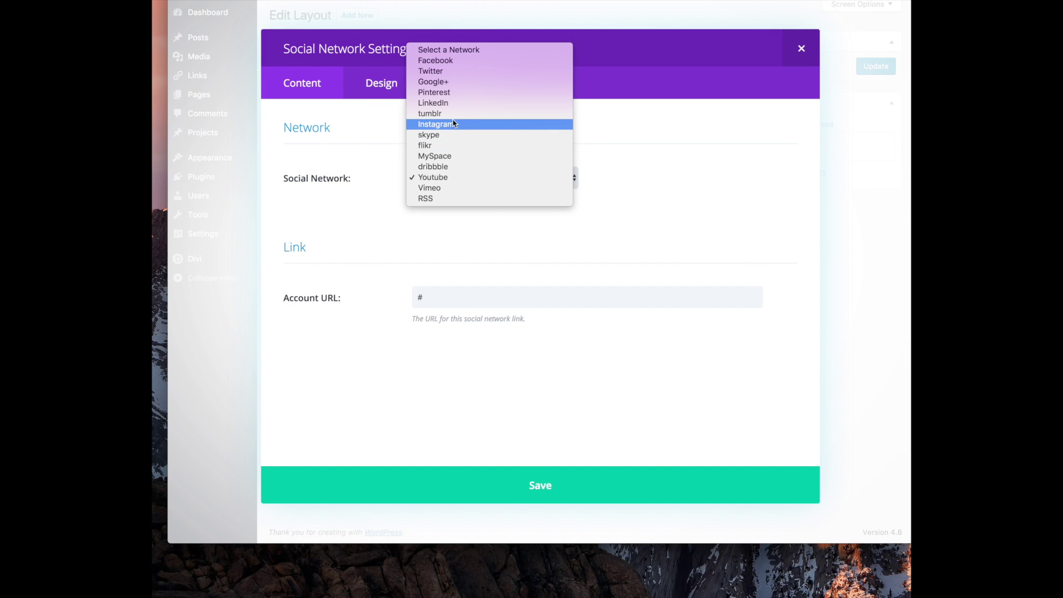
click(552, 2)
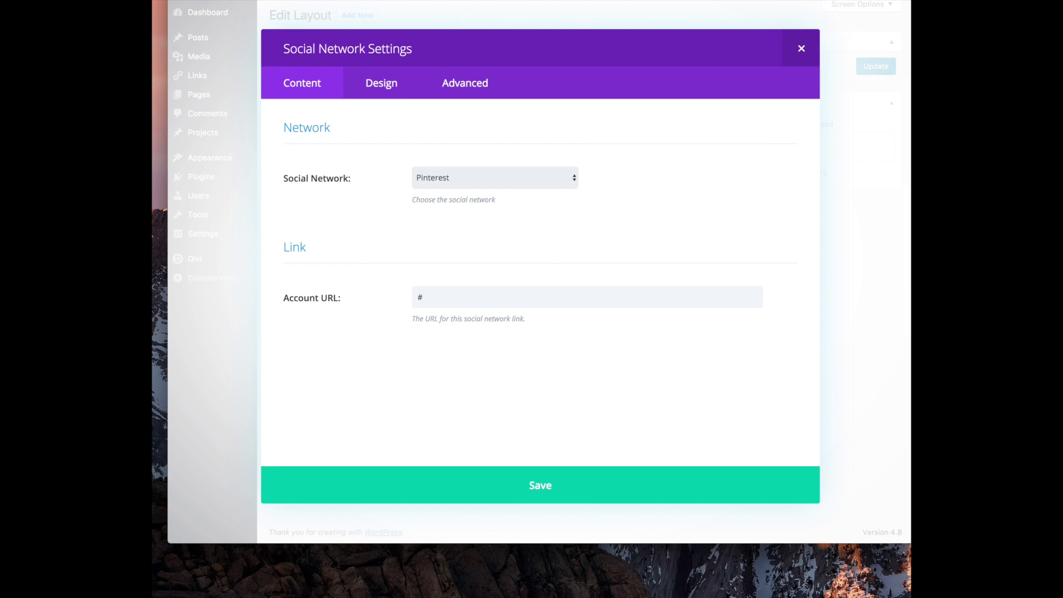
drag(418, 297, 459, 304)
text(https://www.pinterest.com/stellaanddot/)
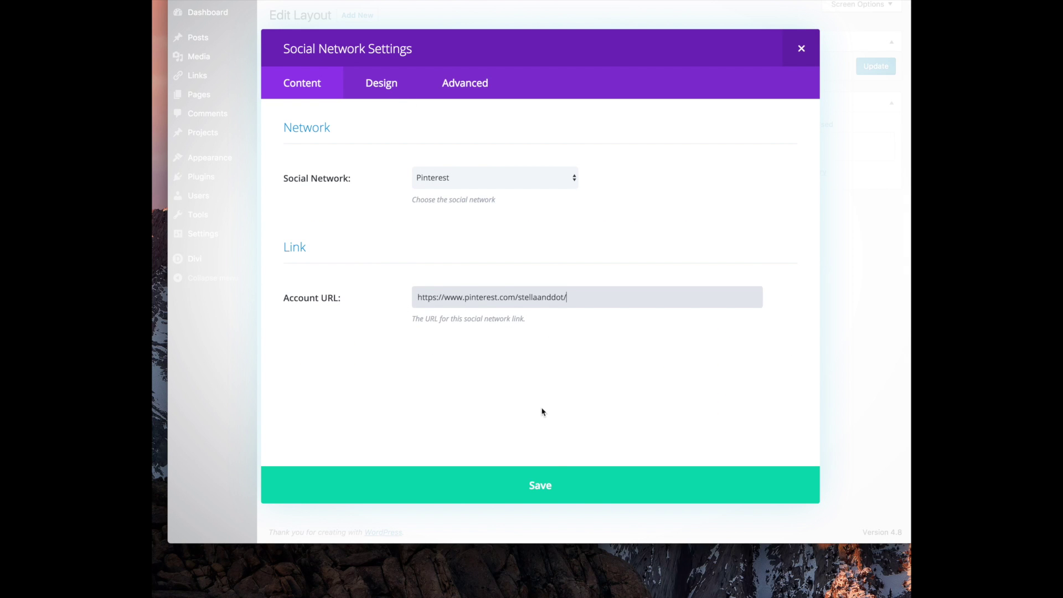
click(564, 483)
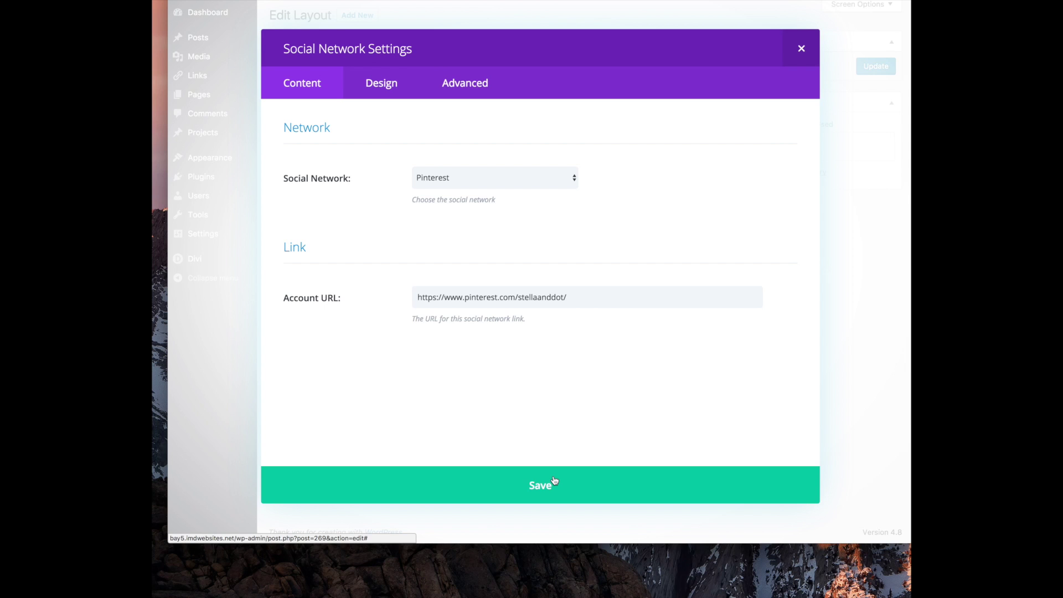
click(554, 481)
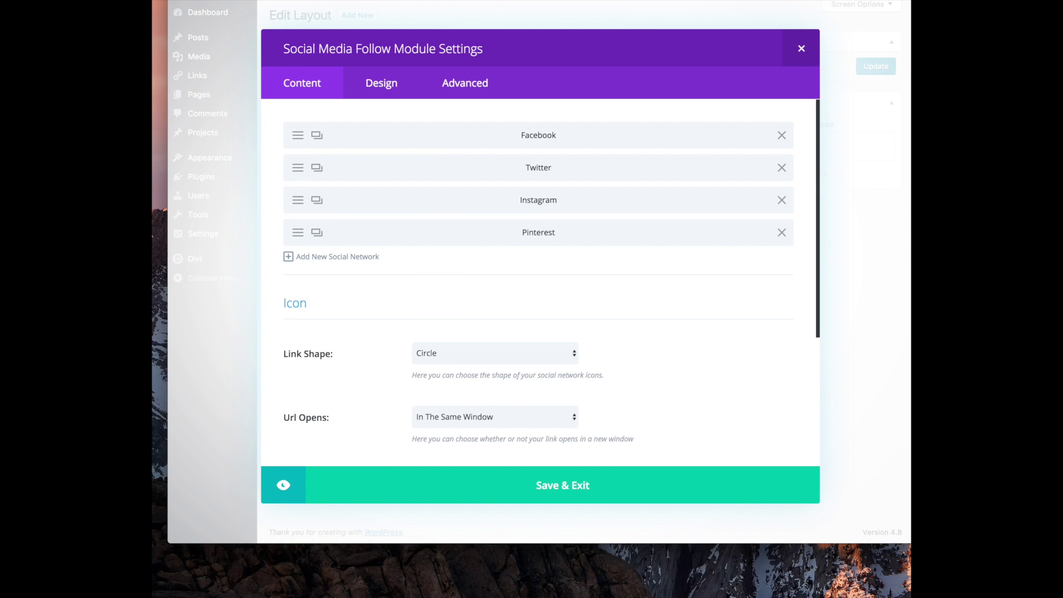
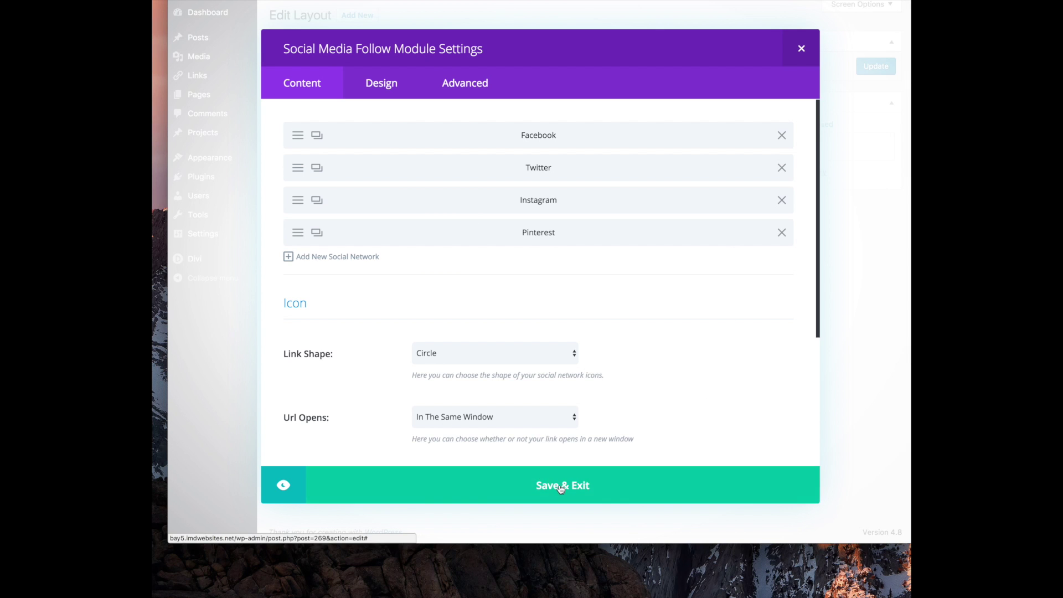
Save the Social Media Follow module with its Facebook, Twitter, Instagram and Pinterest entries
click(560, 488)
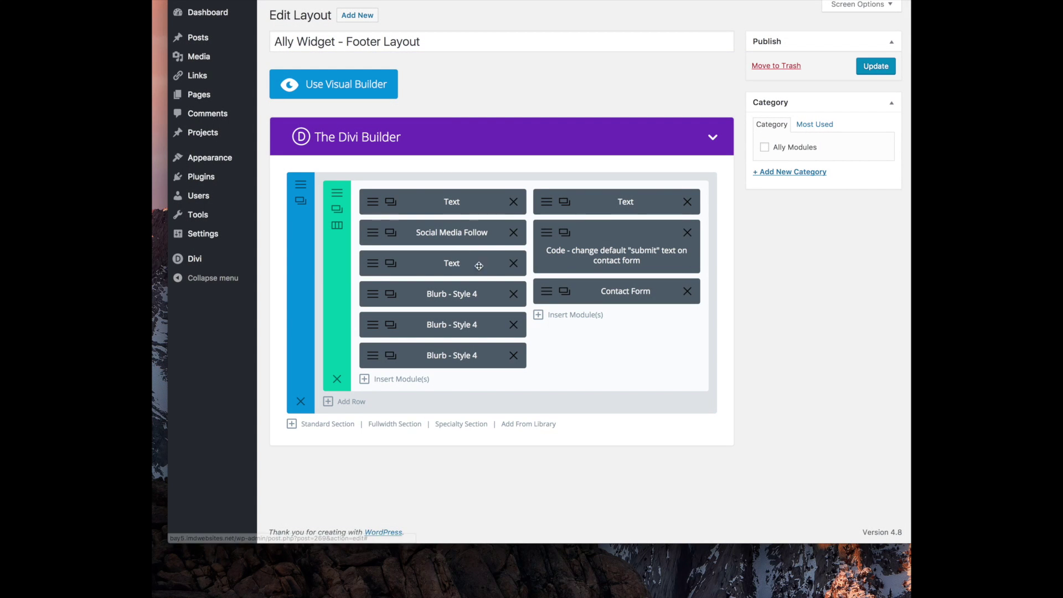
Review the Contact Details text module's settings and close them unchanged
click(491, 264)
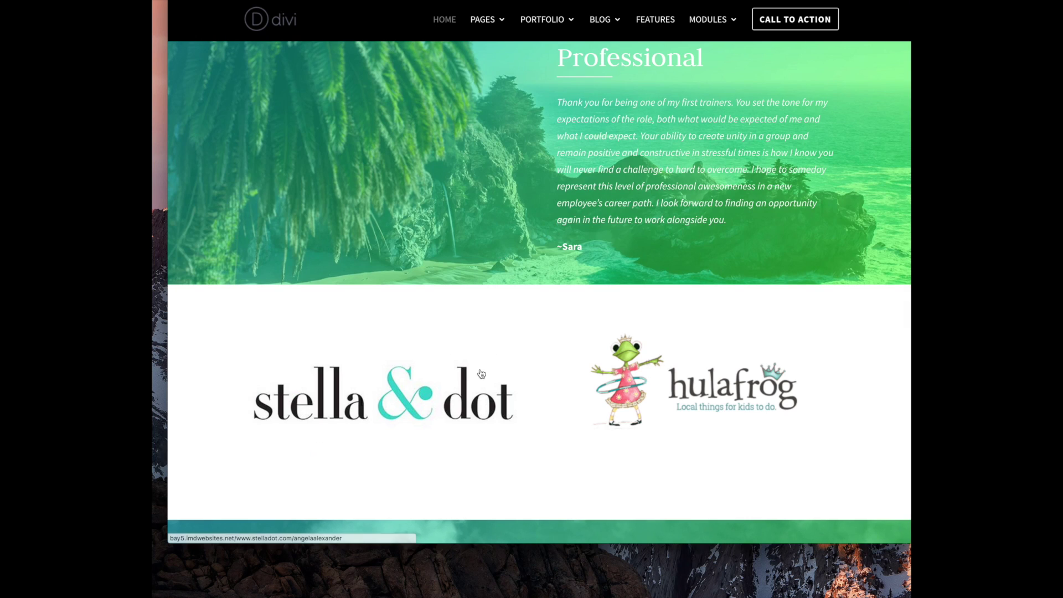
scroll(482, 368, down, 10)
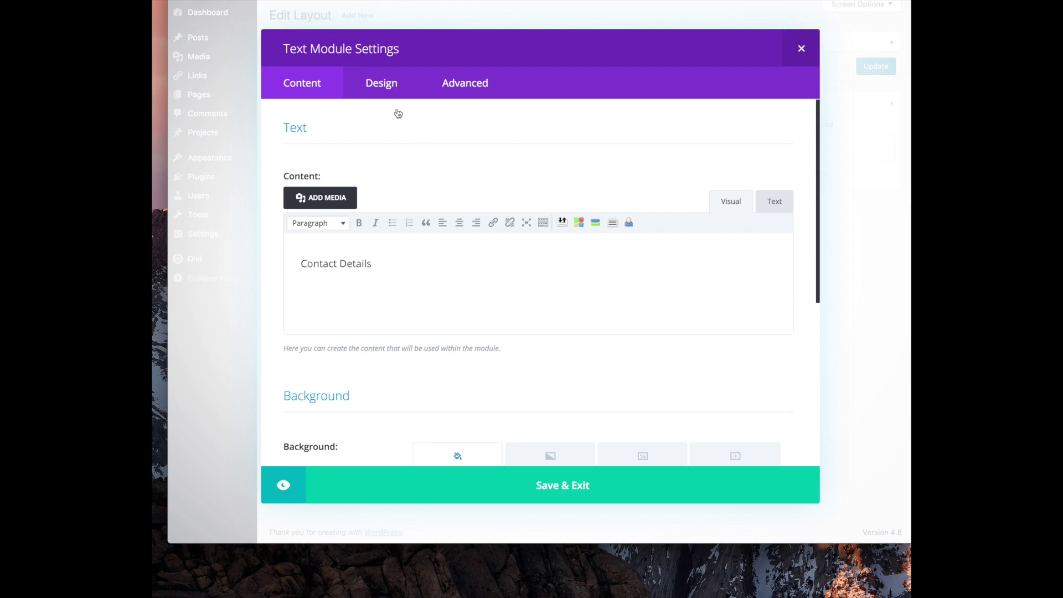
scroll(593, 377, down, 5)
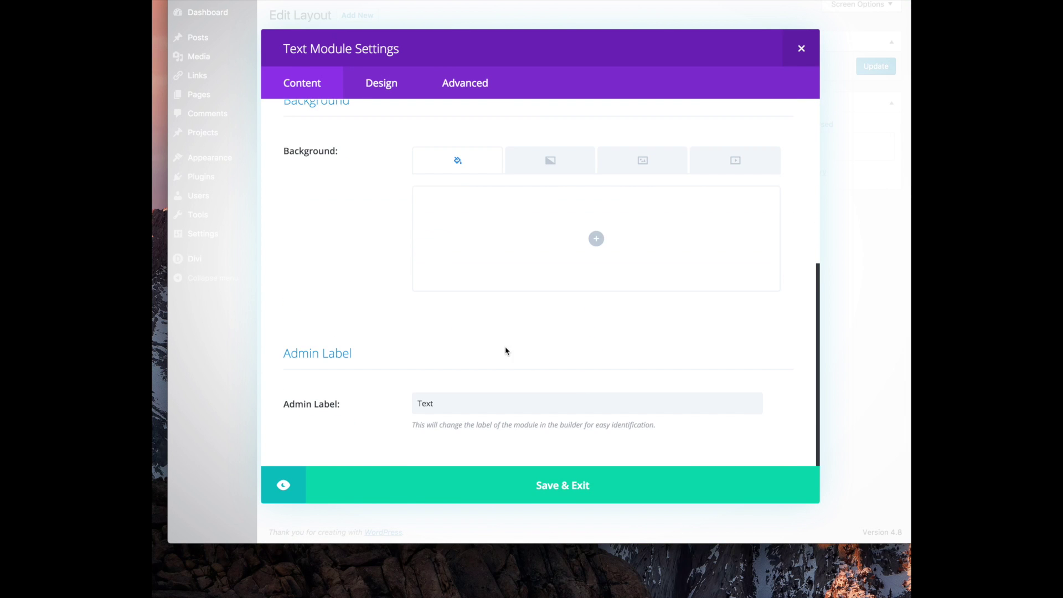
scroll(505, 350, up, 5)
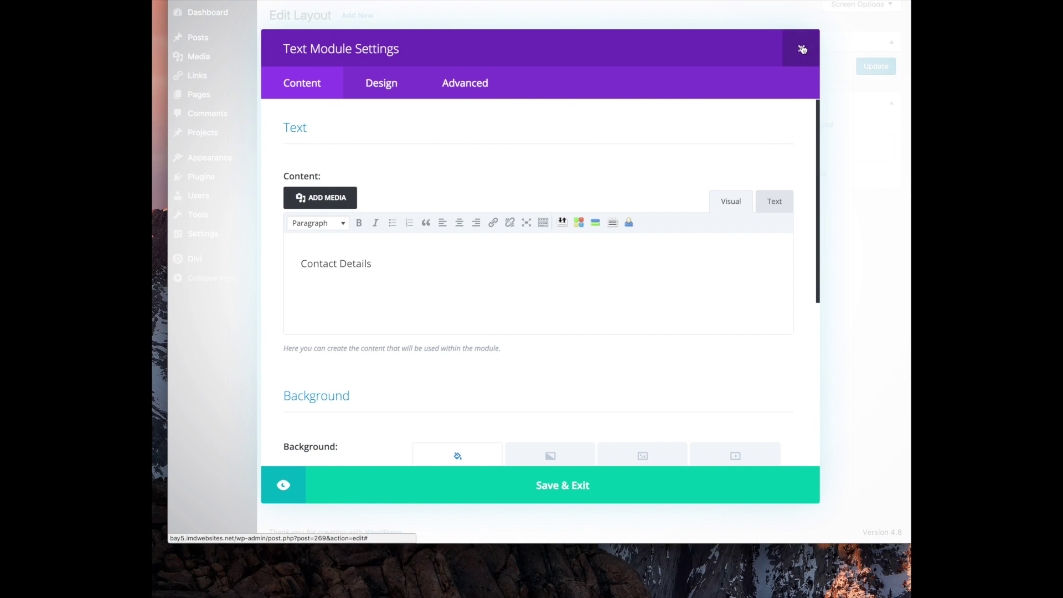
click(801, 49)
Check the location blurb's placeholder text, then delete that blurb module
click(374, 296)
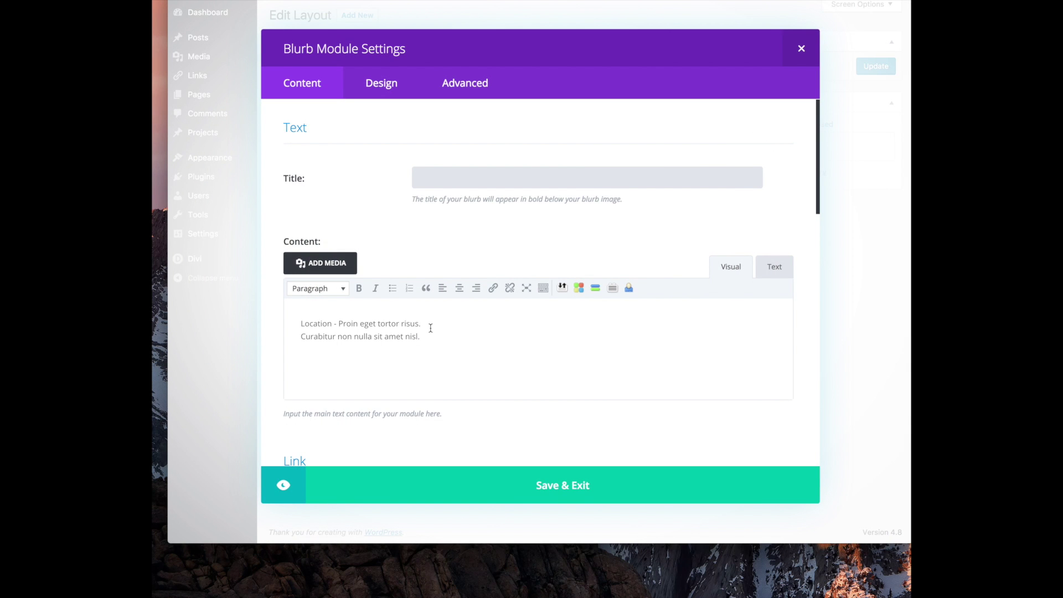
drag(420, 335, 251, 299)
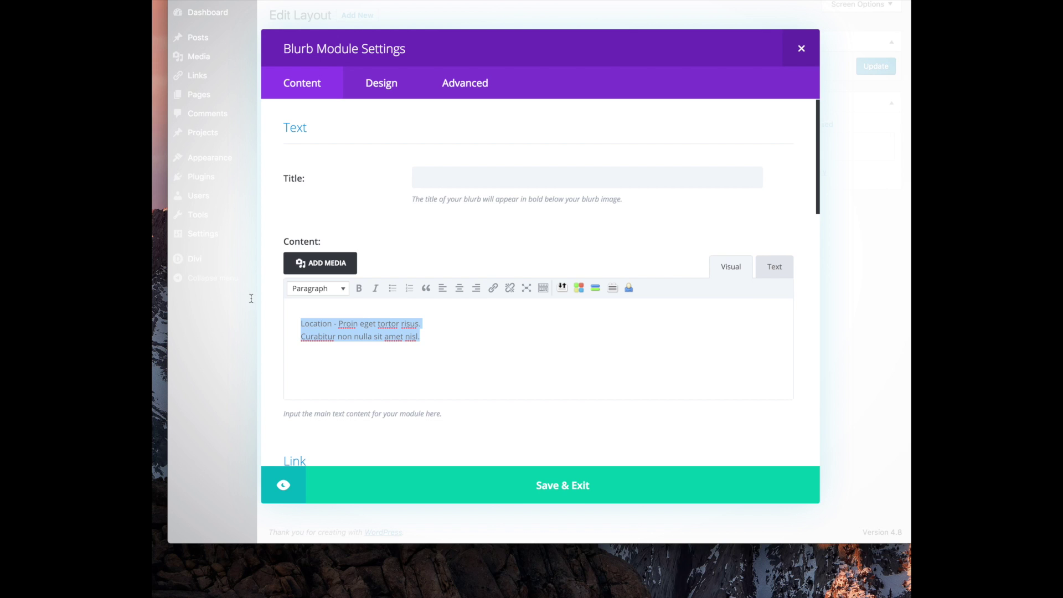
scroll(445, 216, down, 6)
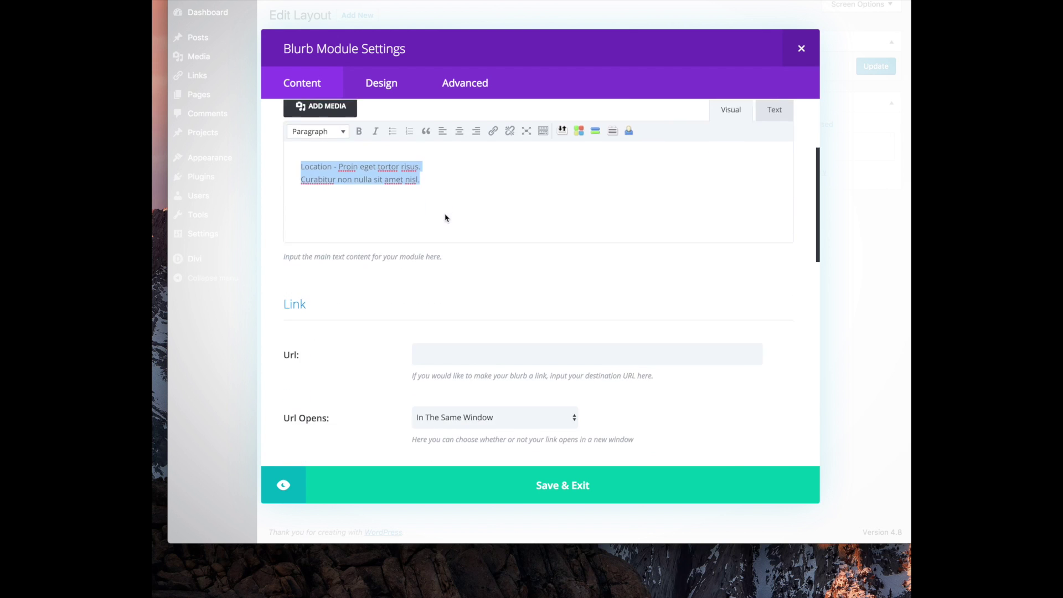
scroll(445, 215, down, 5)
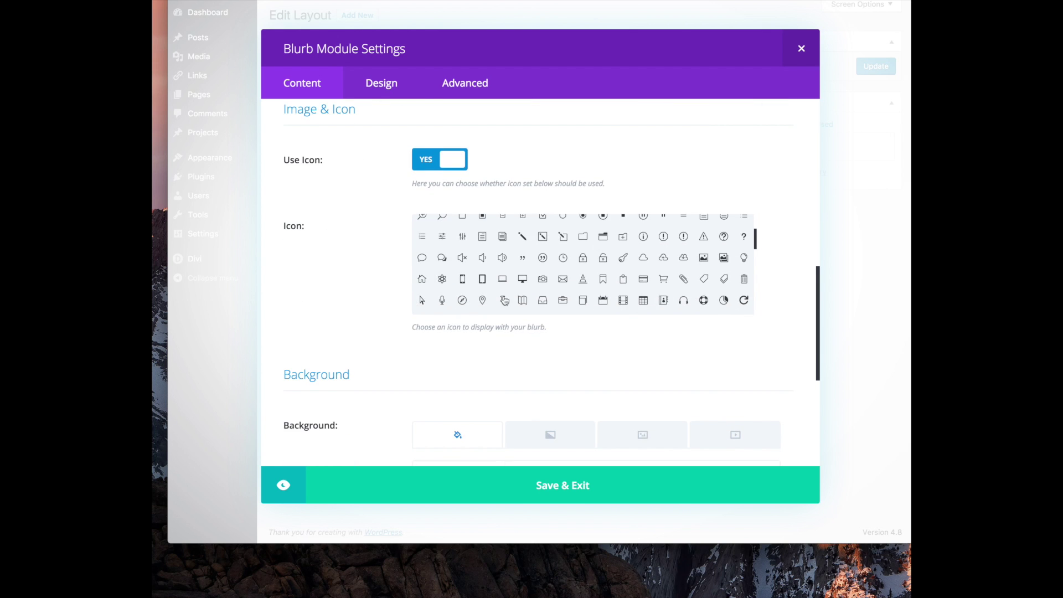
scroll(380, 279, up, 10)
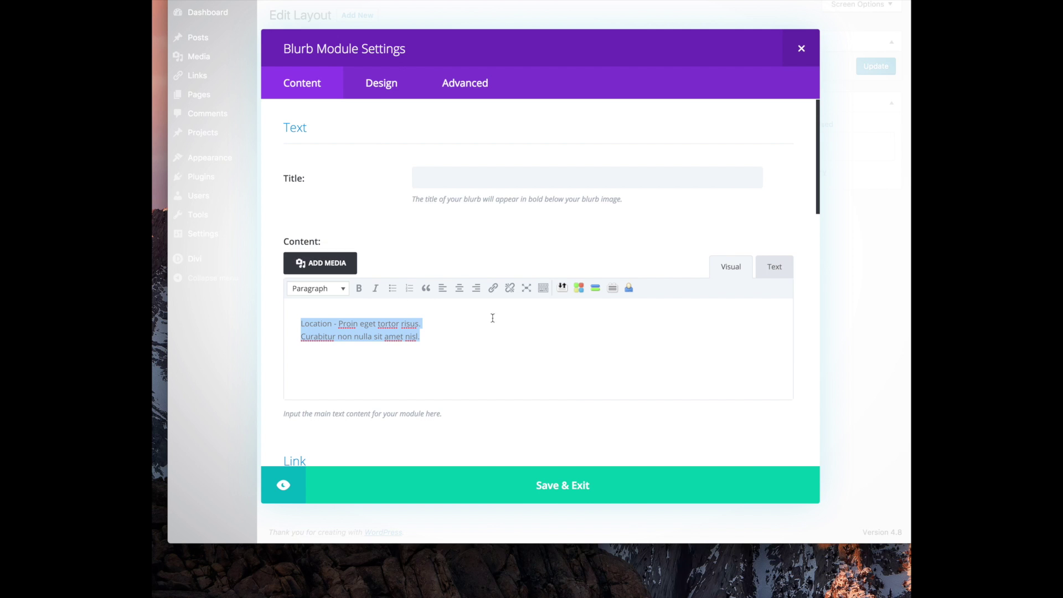
click(800, 49)
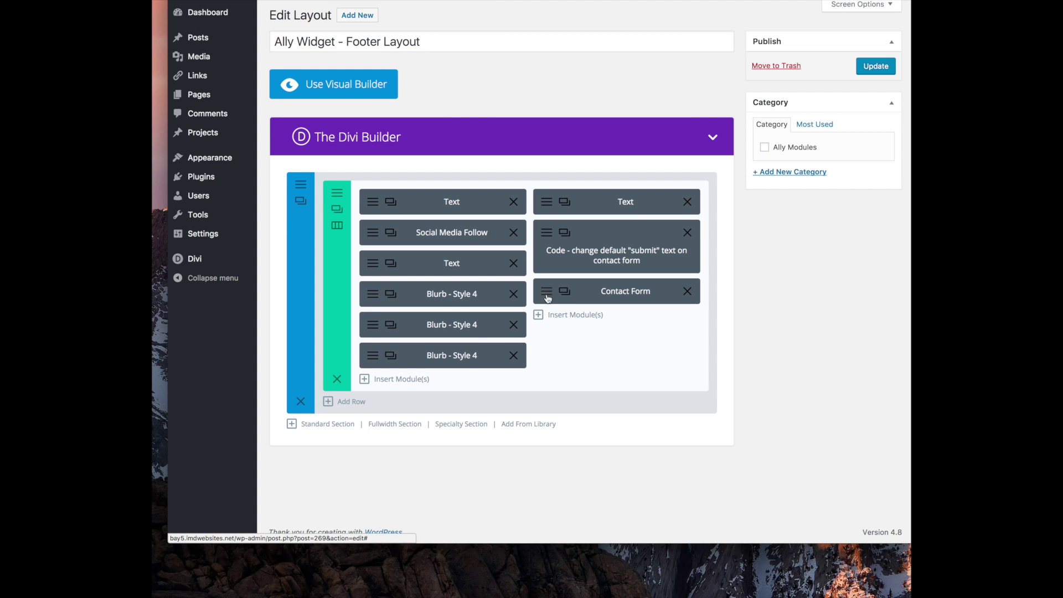
click(513, 294)
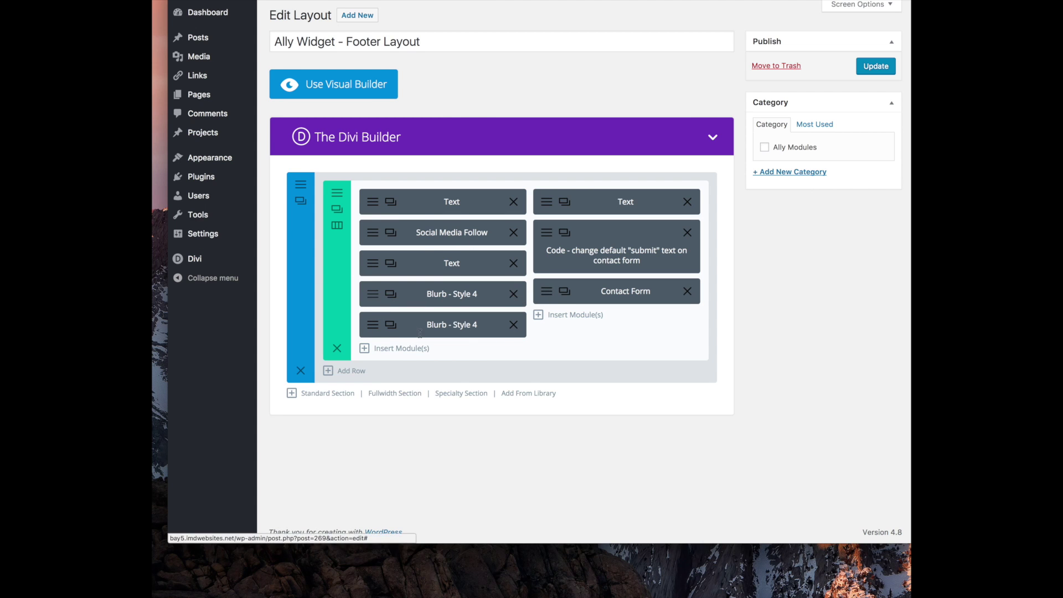
Replace the phone blurb's placeholder number with the real phone number and save
click(391, 294)
drag(367, 325, 263, 314)
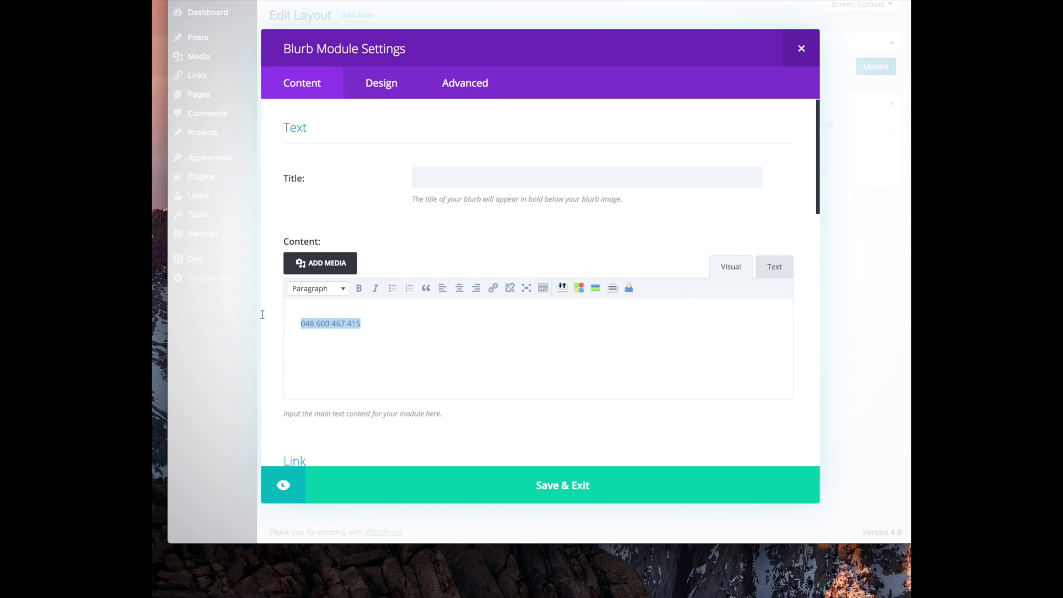
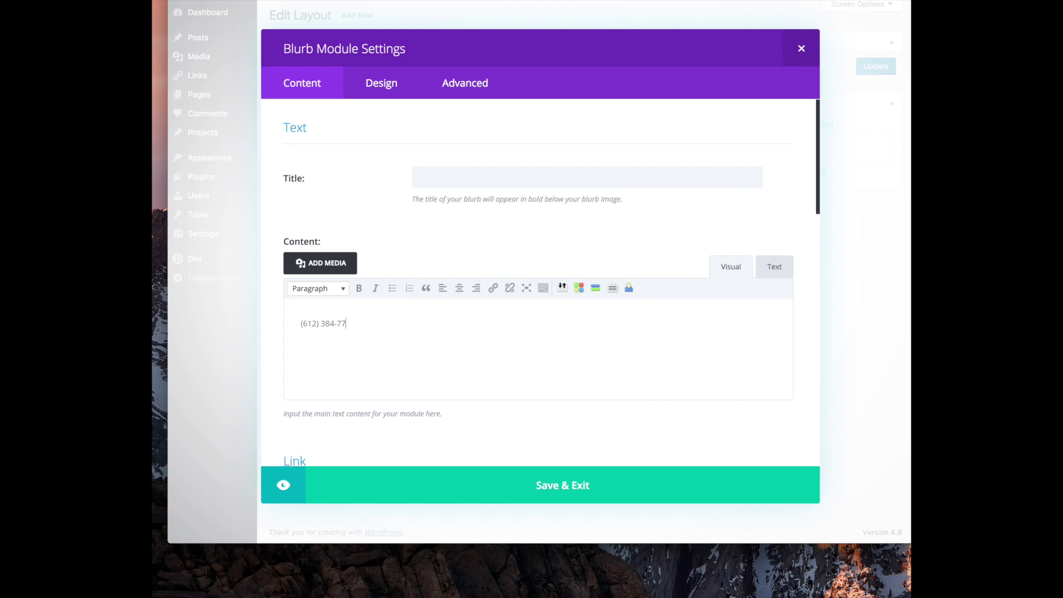
click(537, 487)
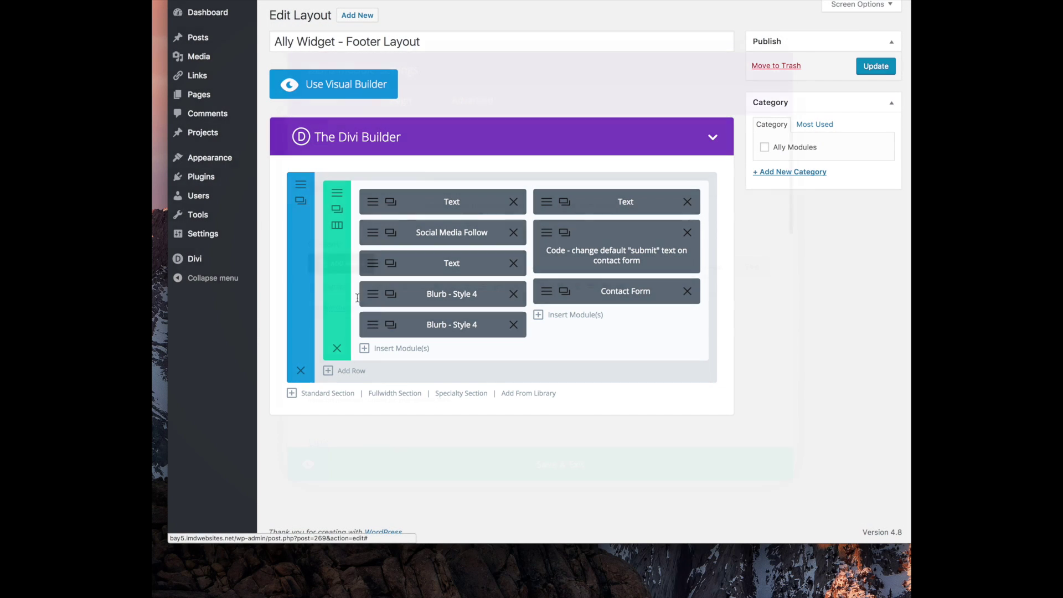
Replace the e-mail blurb's placeholder with the contact's Gmail address as a mailto link
click(359, 297)
drag(399, 327, 237, 310)
key(BackSpace)
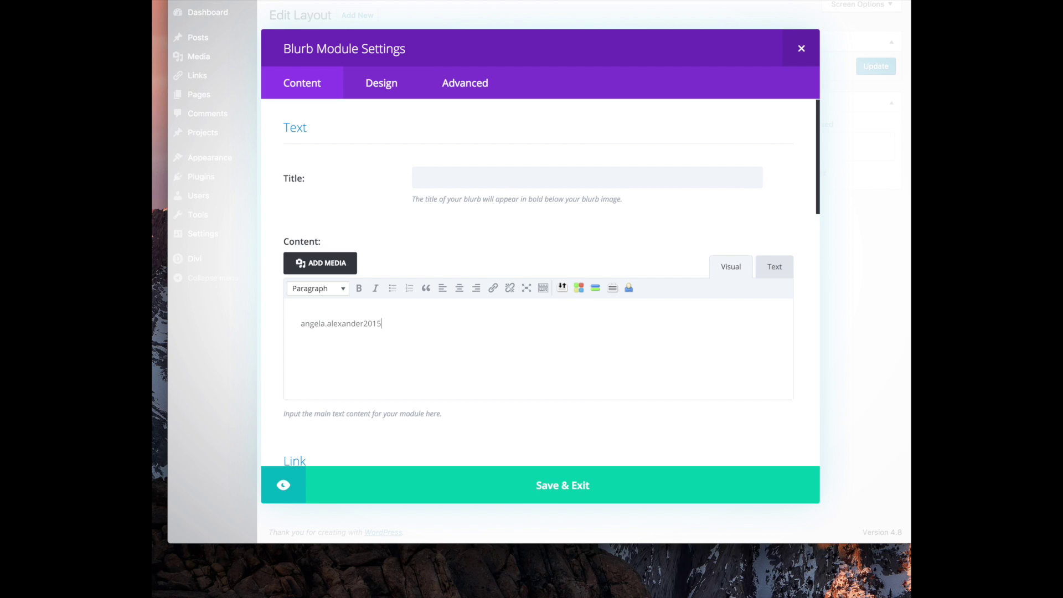
text(@gmail.com)
key(super+a)
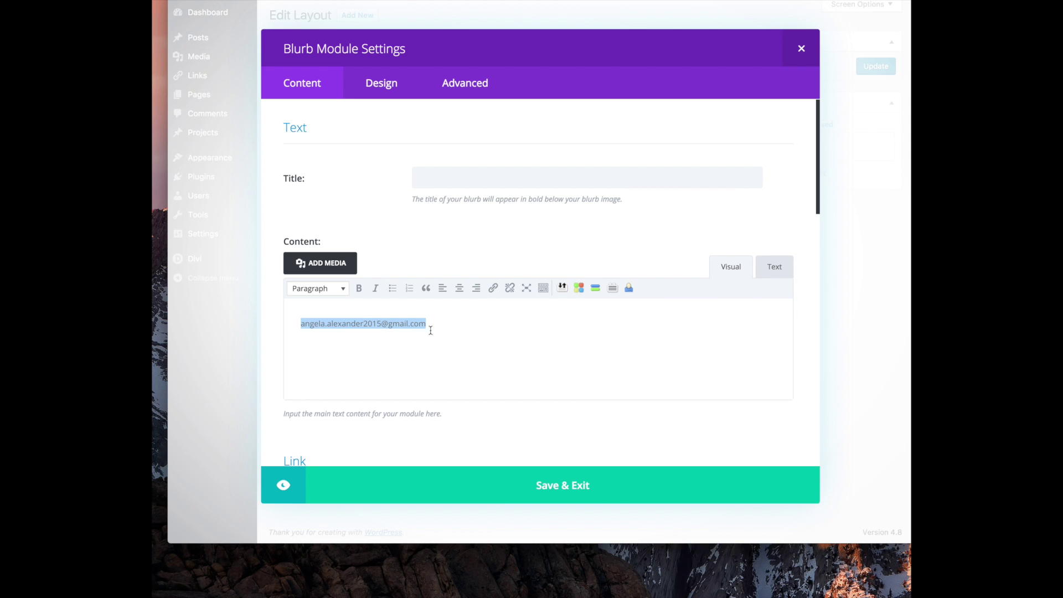
click(492, 287)
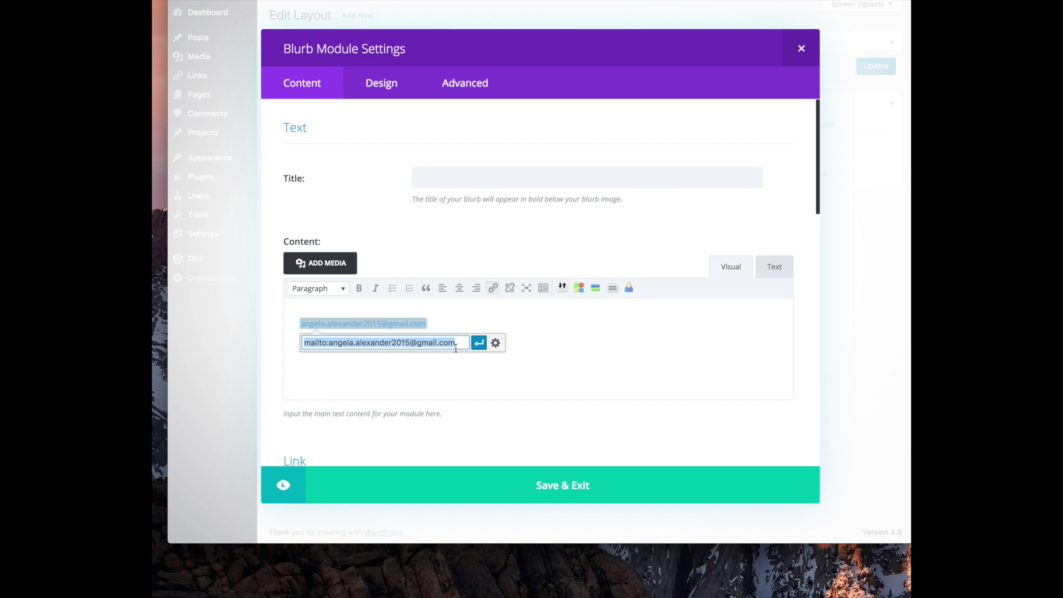
click(478, 342)
click(550, 487)
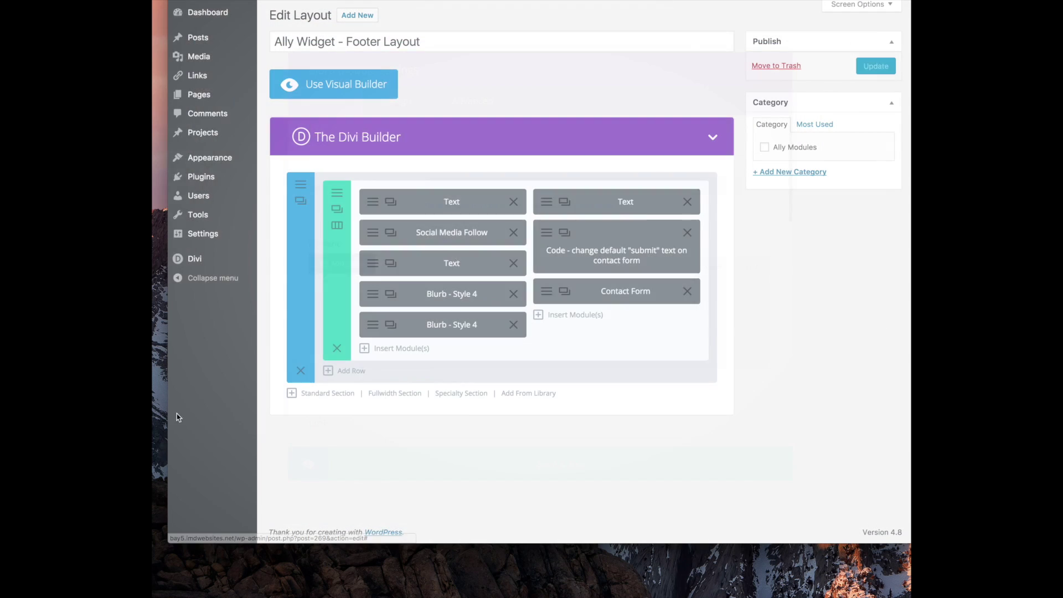
Update the footer layout, reload the homepage and tab through the contact form fields
click(864, 67)
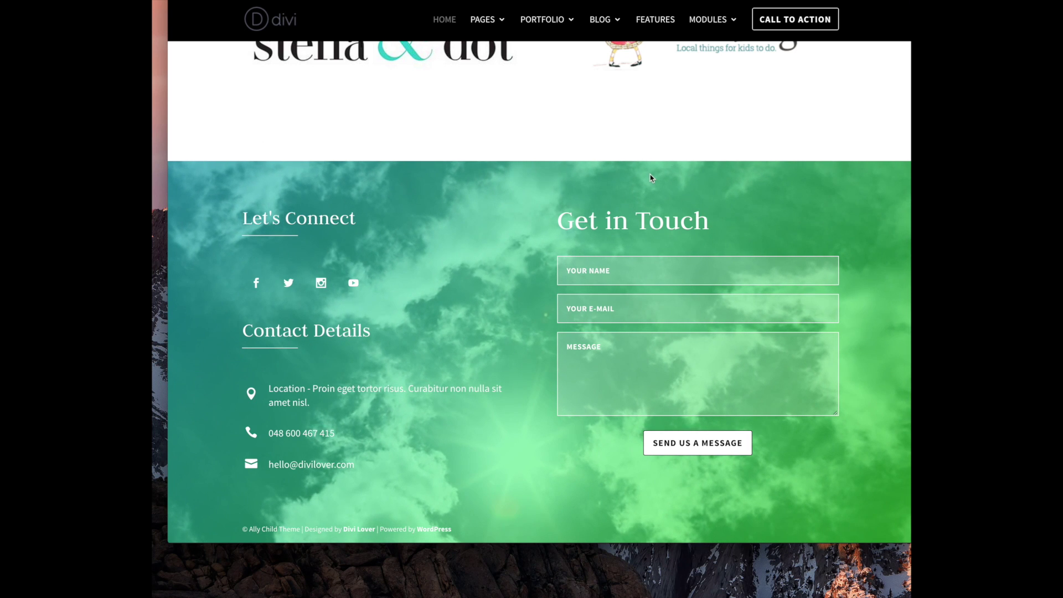
key(super+r)
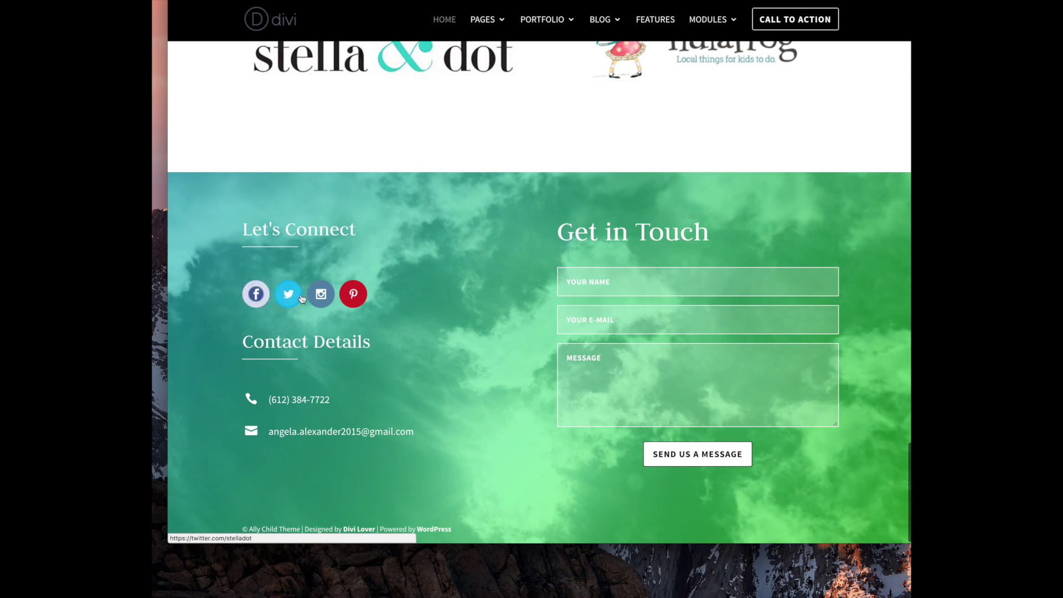
click(657, 292)
key(Tab)
key(Tab)
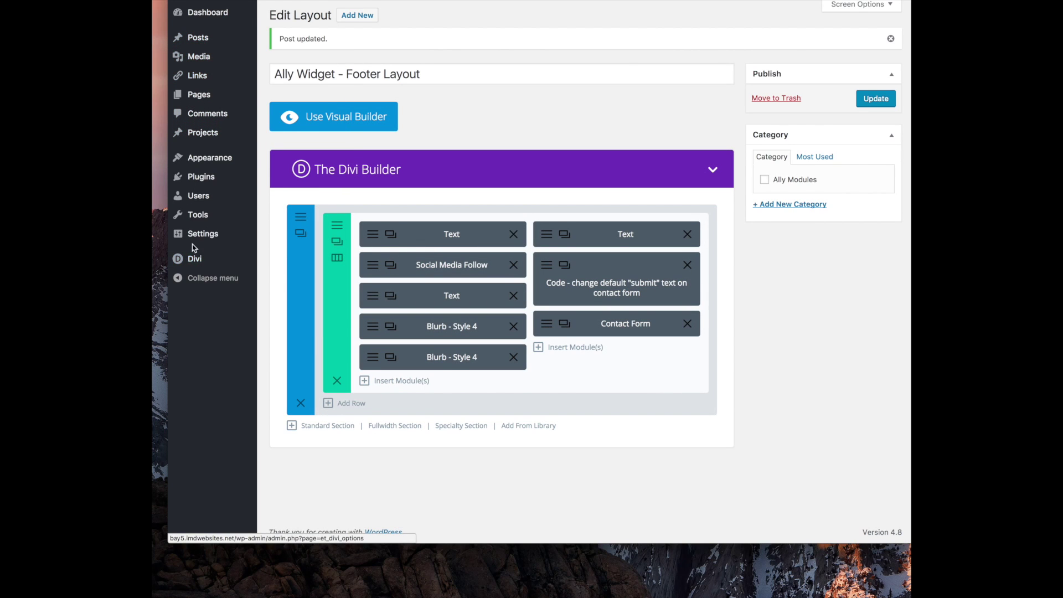
Look through Divi Theme Options, then page the Divi Library layouts to page 3
click(195, 266)
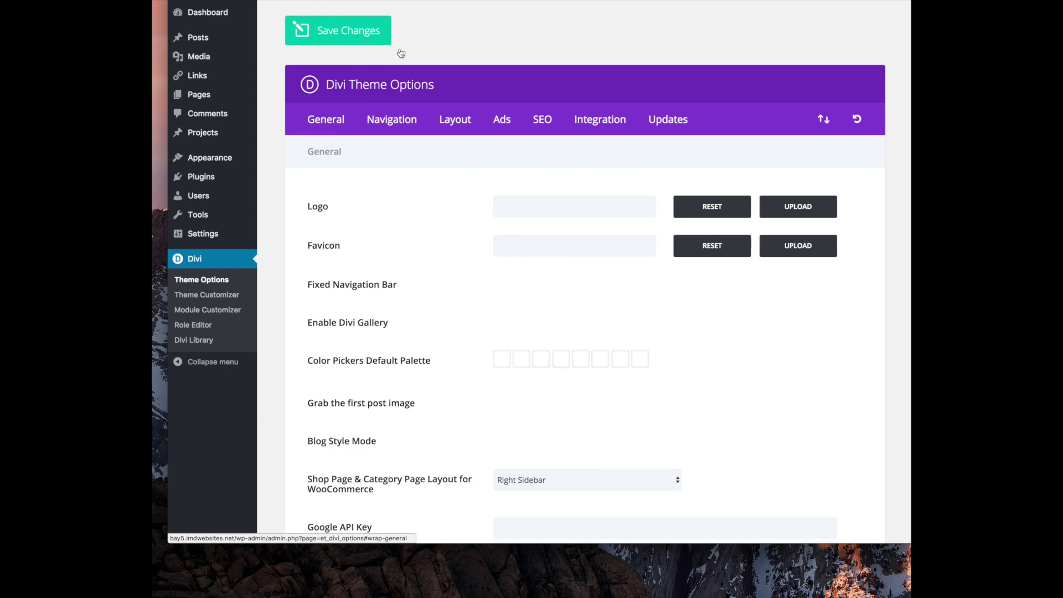
scroll(413, 235, down, 3)
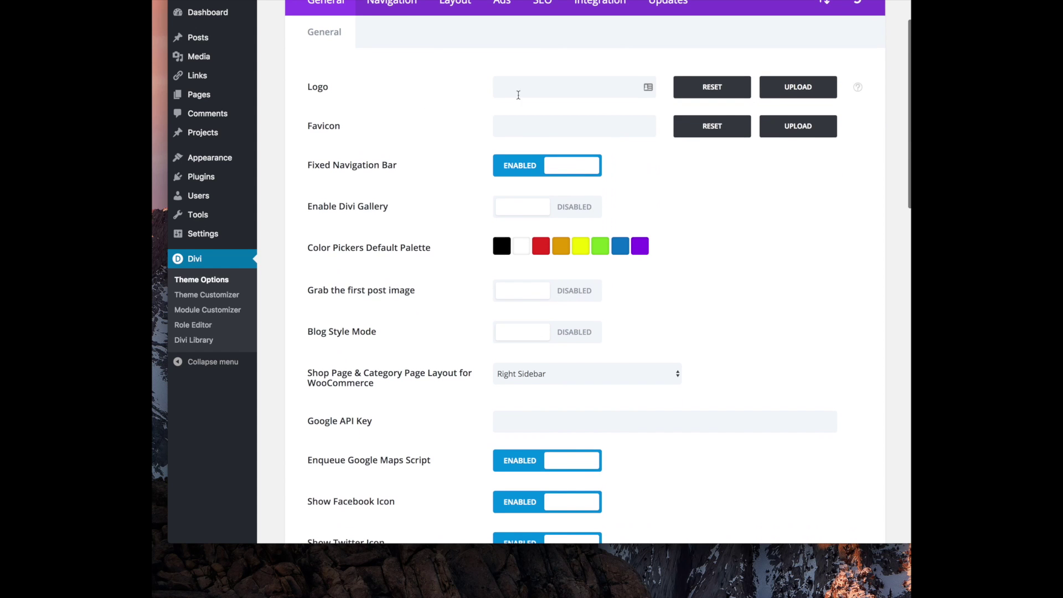
scroll(342, 109, down, 6)
click(194, 339)
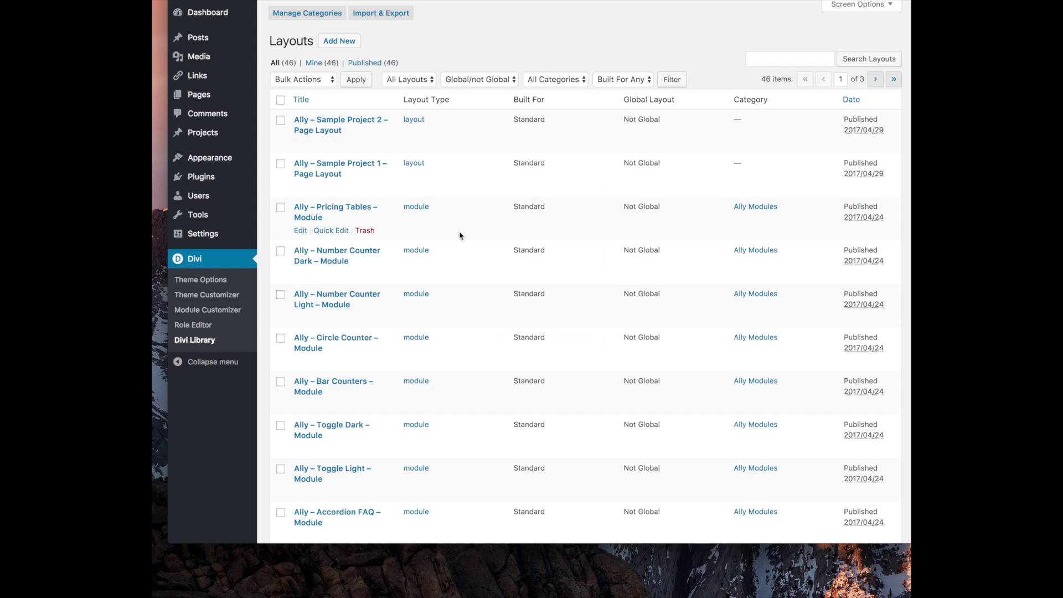
scroll(412, 237, down, 3)
scroll(410, 239, down, 7)
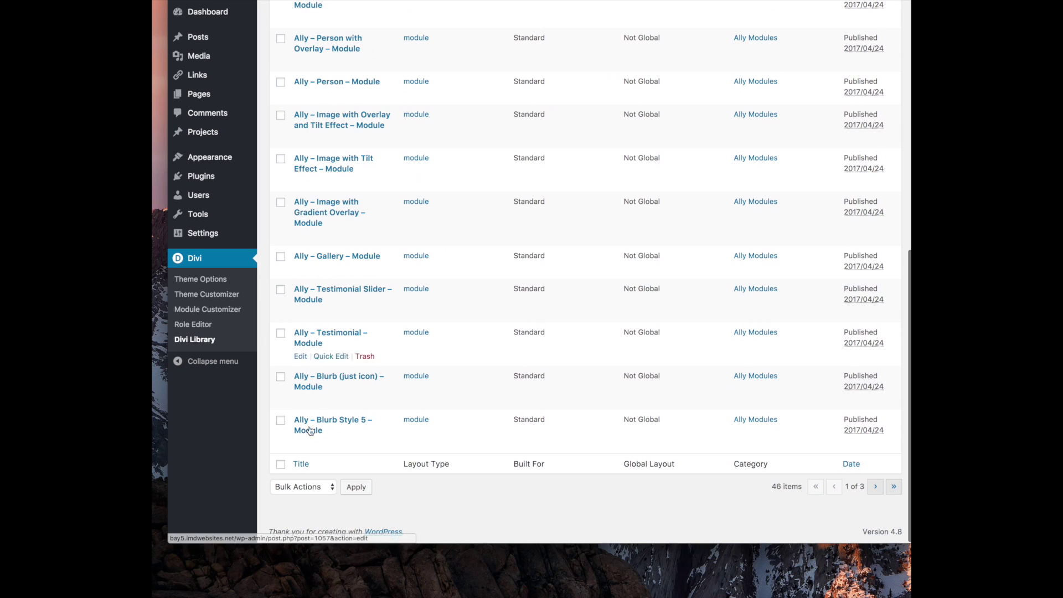
click(875, 486)
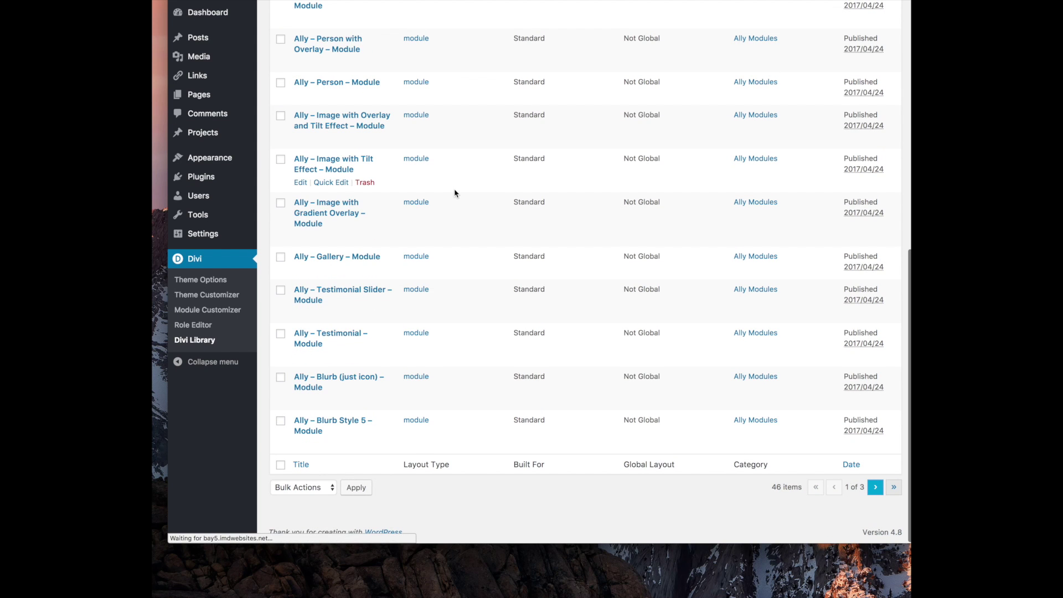
scroll(460, 185, down, 10)
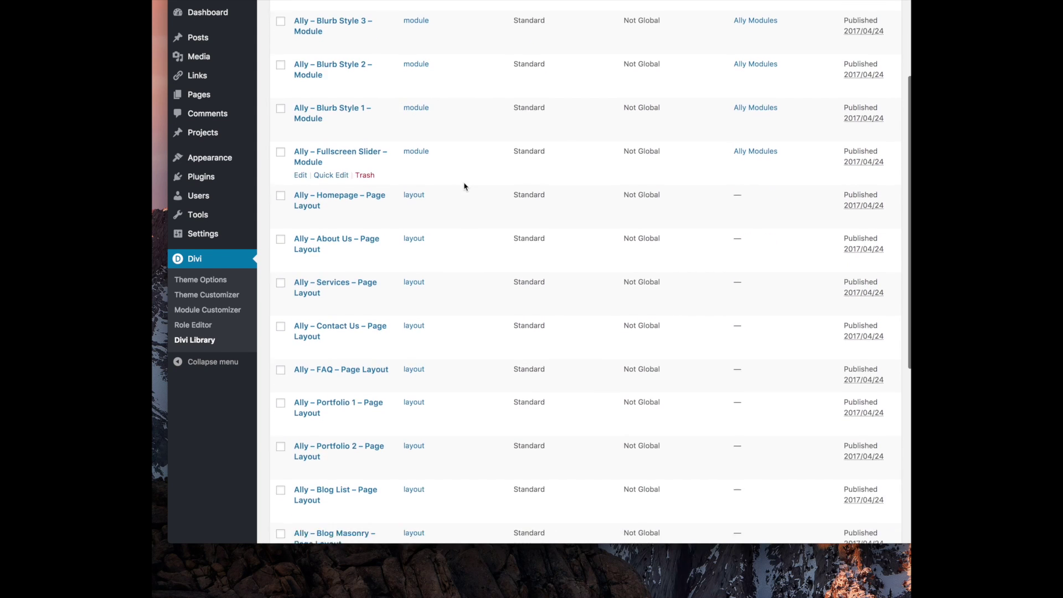
click(876, 486)
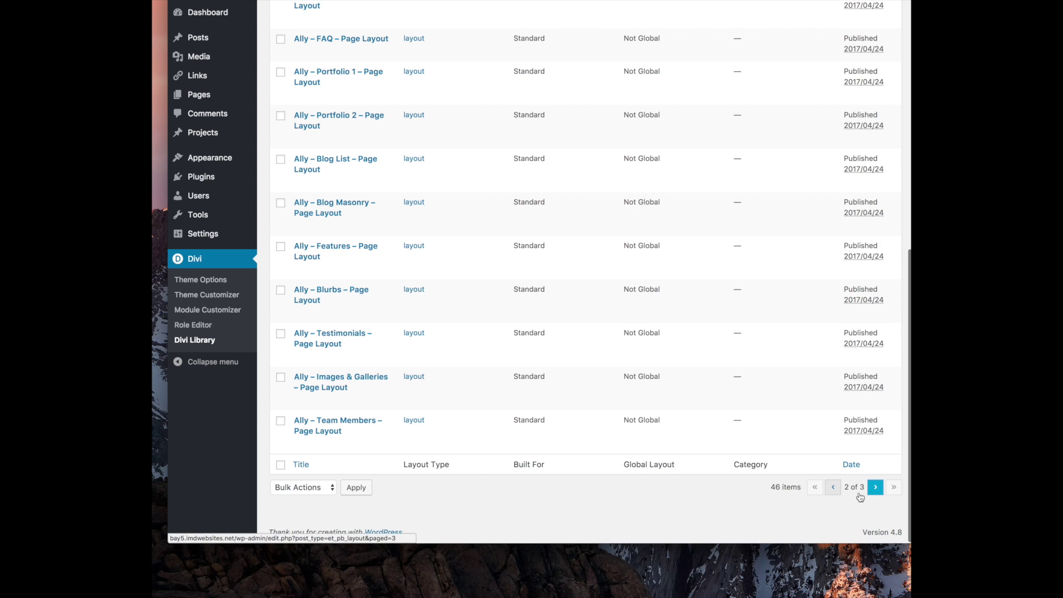
mouse_move(251, 215)
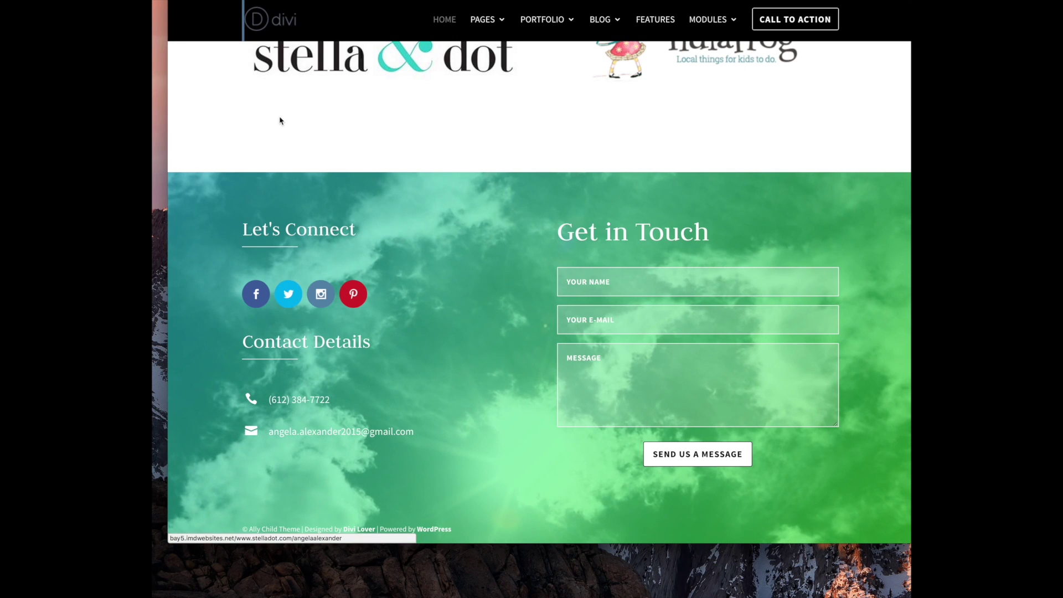
right_click(281, 15)
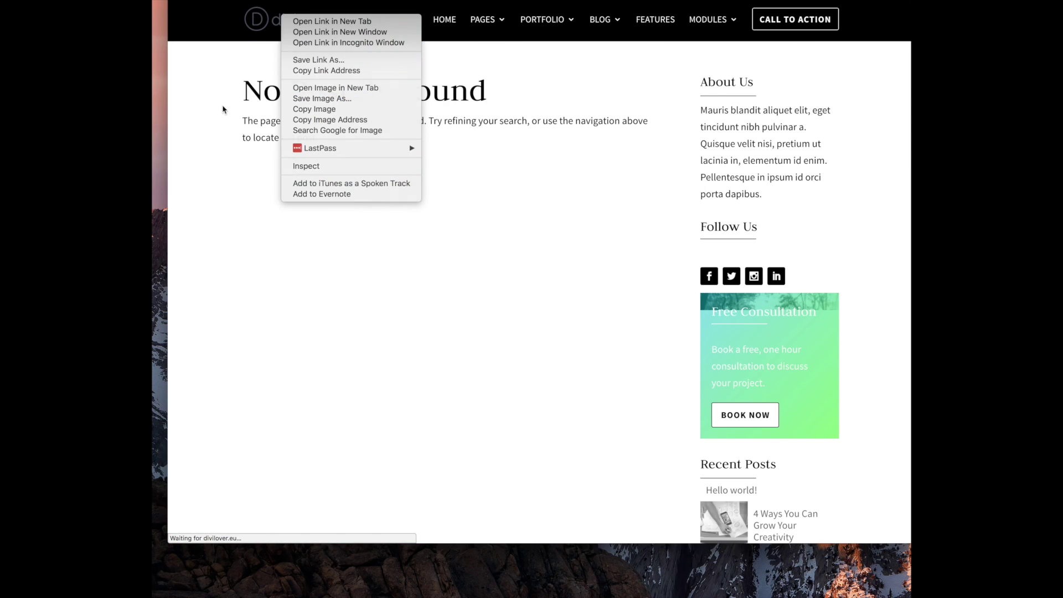
Inspect the site logo image in DevTools to read its 93 × 43 px size
click(223, 106)
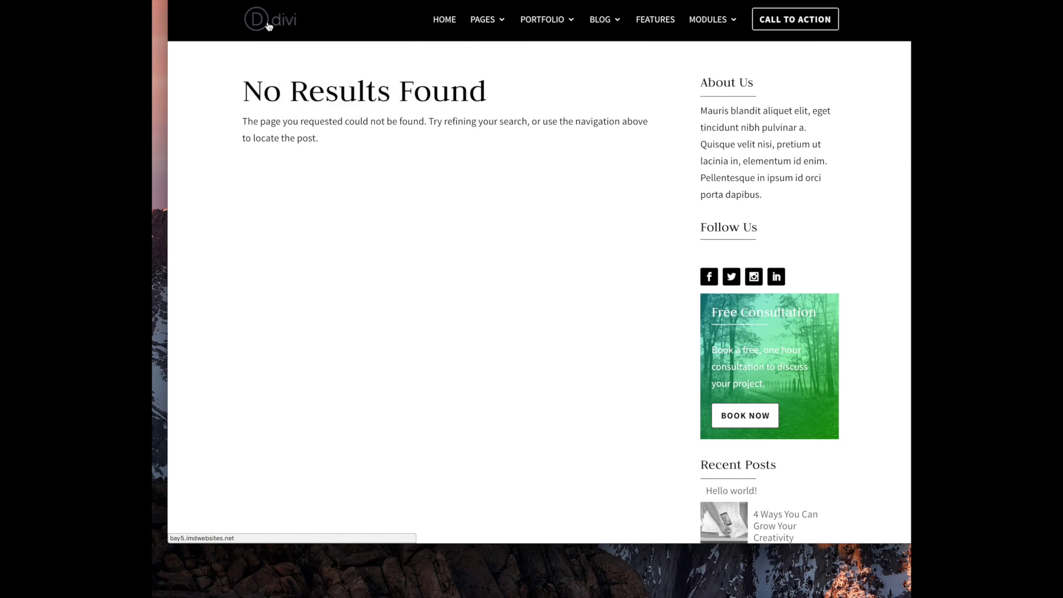
right_click(268, 26)
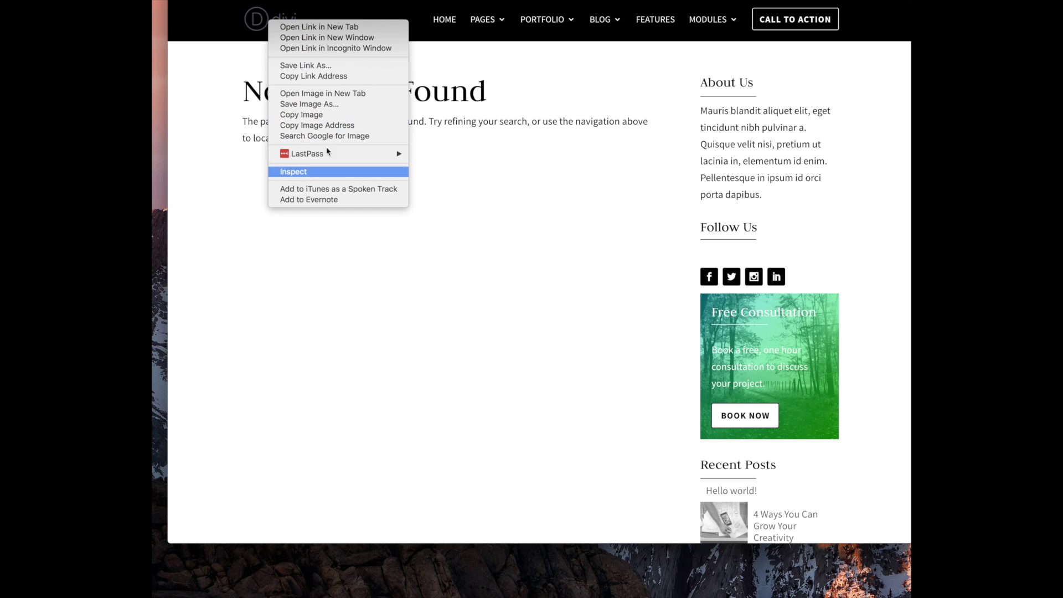
click(327, 172)
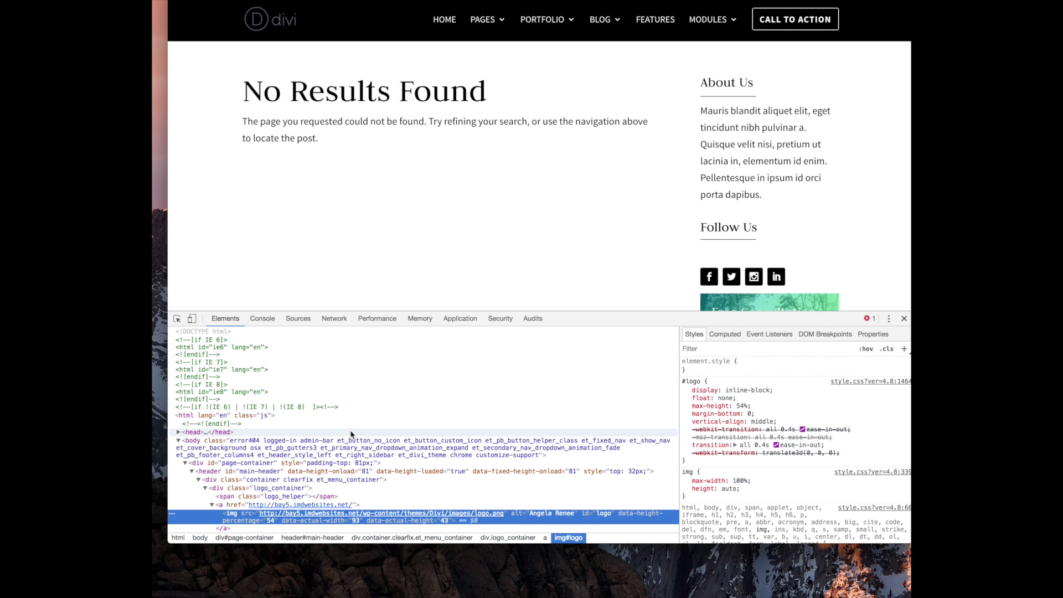
mouse_move(397, 516)
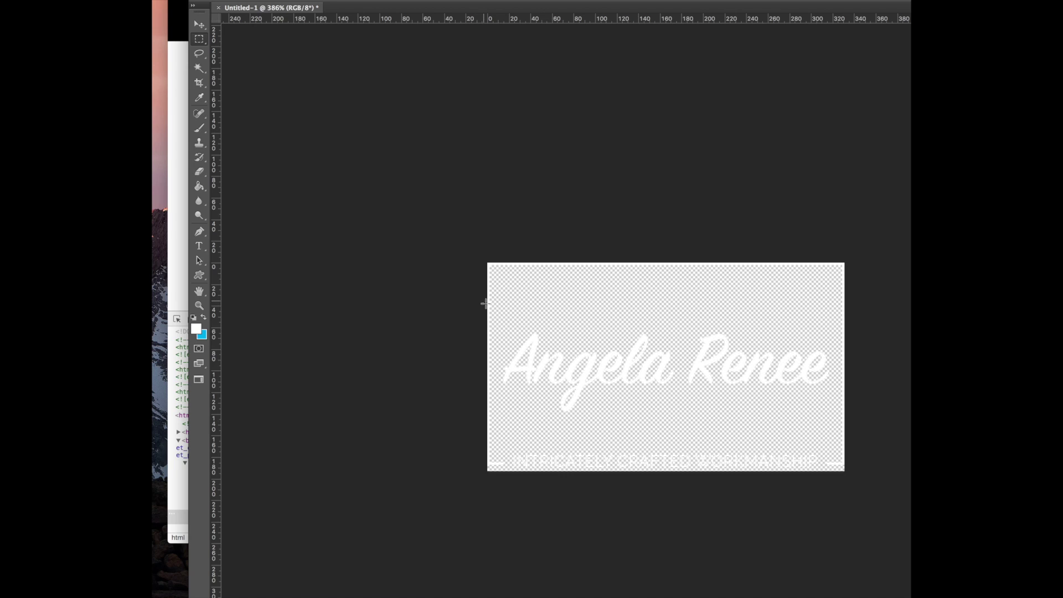
drag(499, 329, 835, 415)
click(145, 0)
click(186, 34)
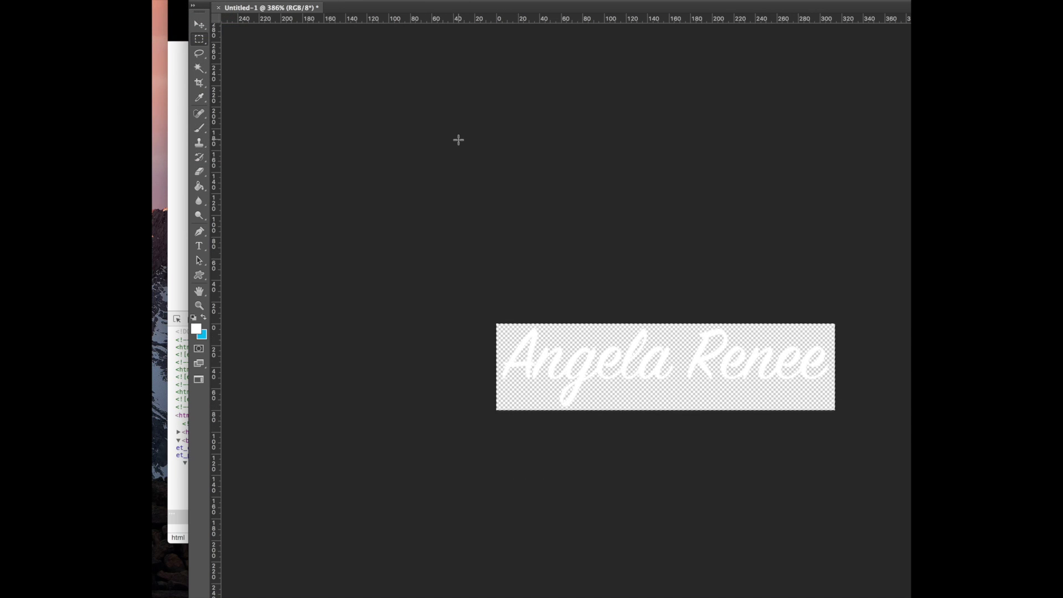
key(super+alt+i)
text(93)
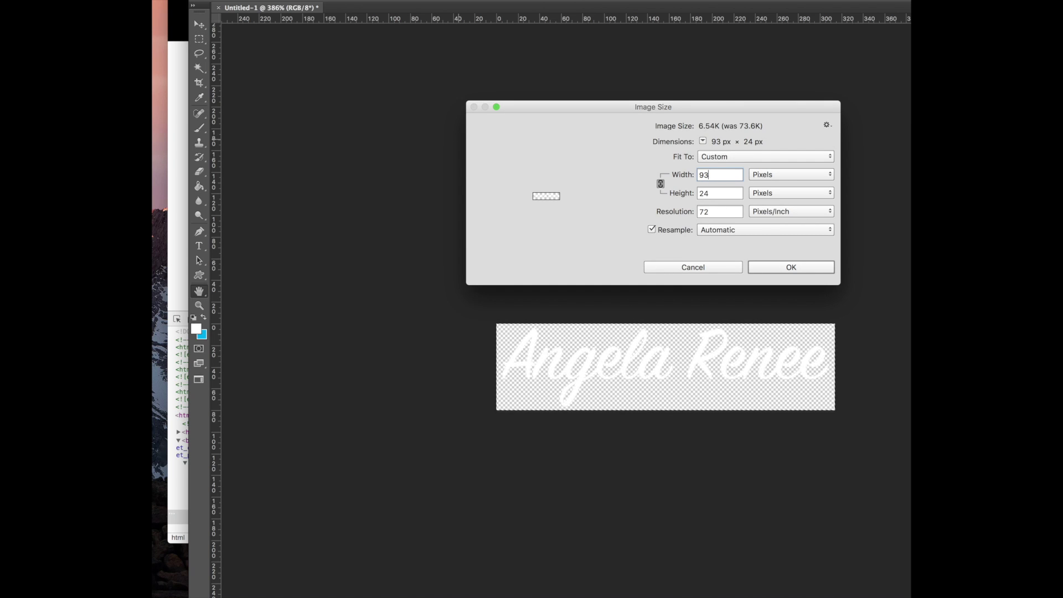
key(Tab)
text(43)
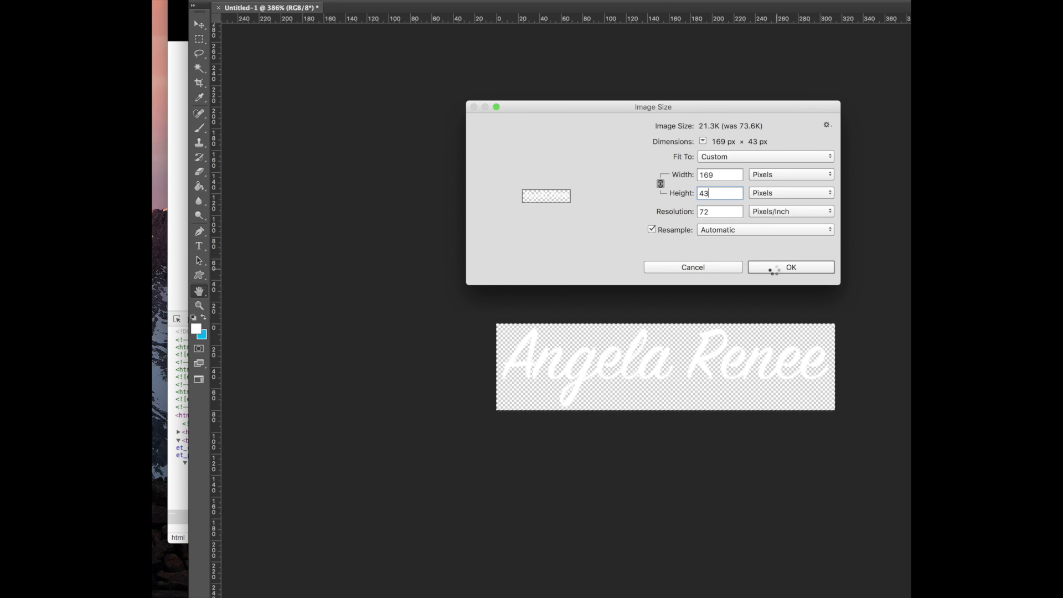
click(773, 268)
Export the cropped logo as a PNG-24 via Save for Web
key(super+alt+shift+s)
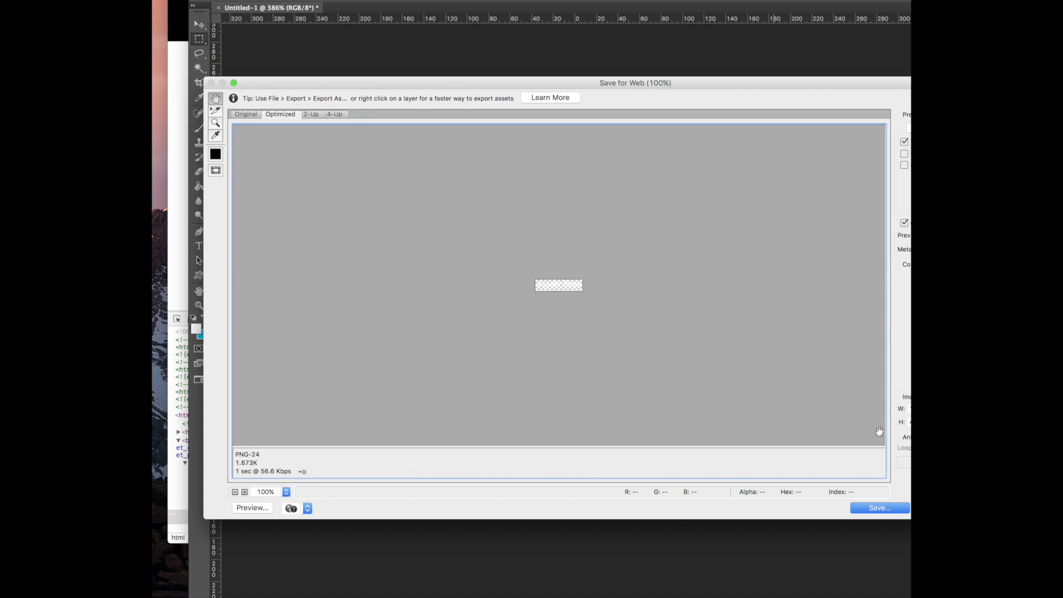
click(875, 505)
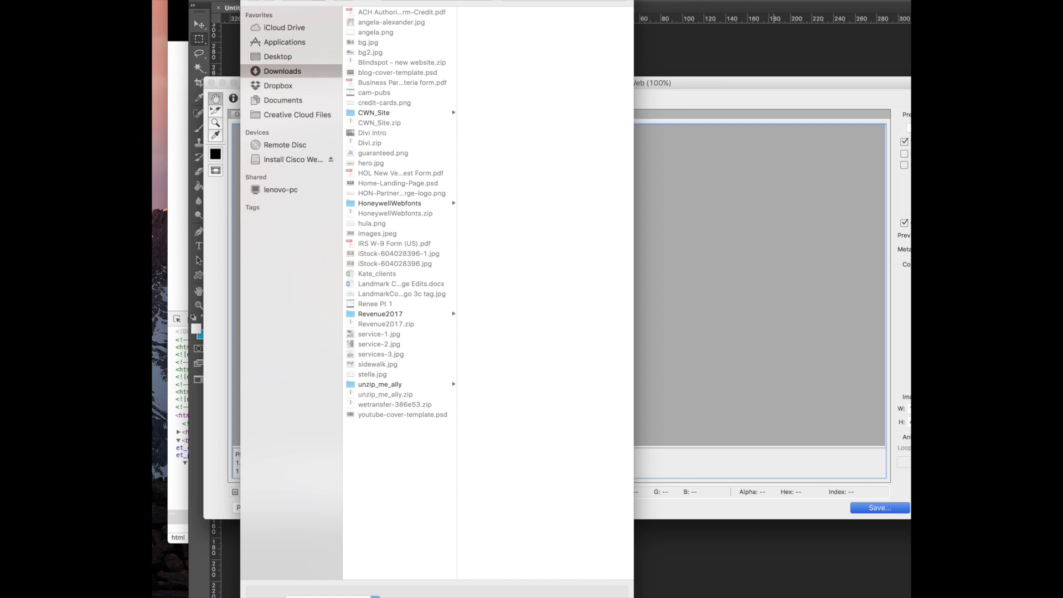
key(Return)
click(178, 119)
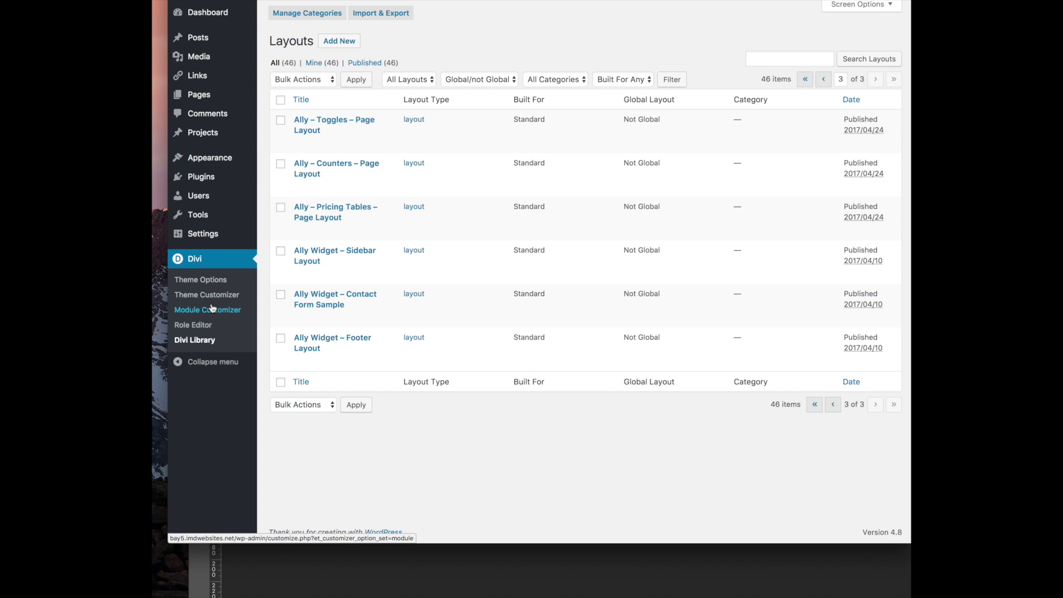
click(200, 280)
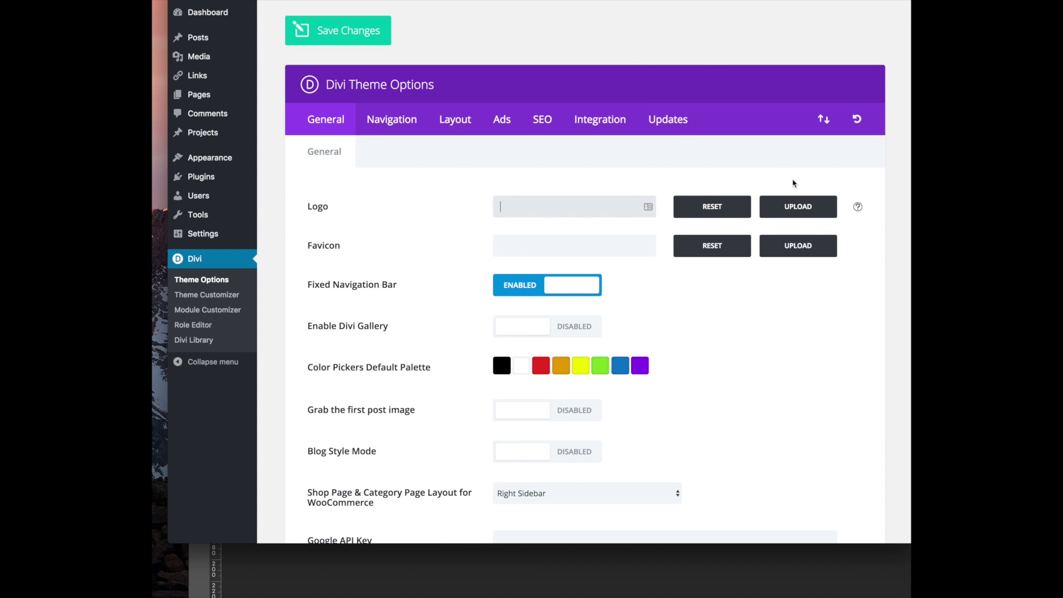
click(798, 206)
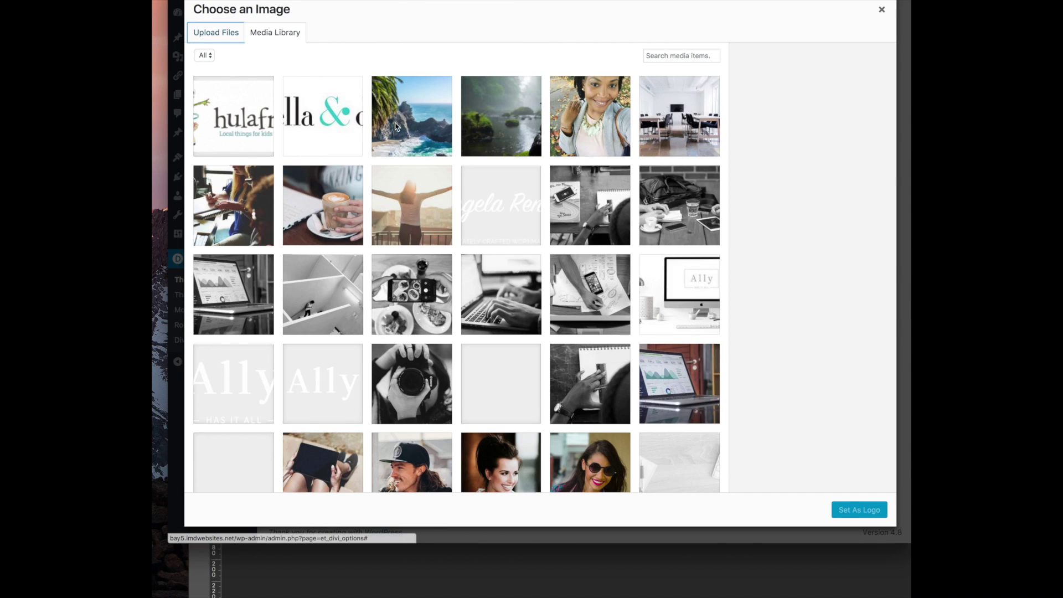
click(217, 33)
click(509, 239)
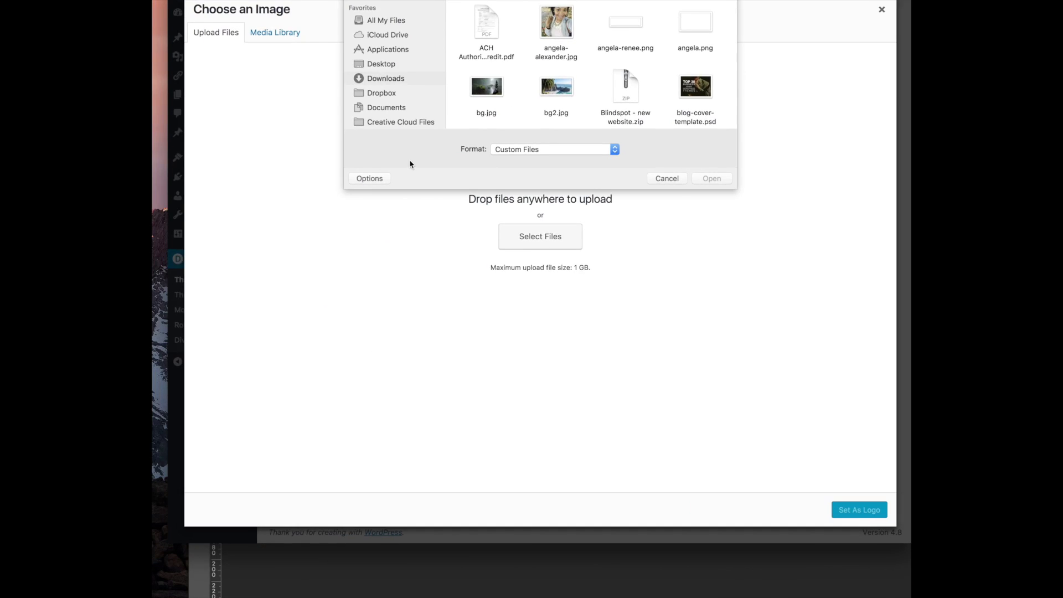
scroll(548, 78, down, 10)
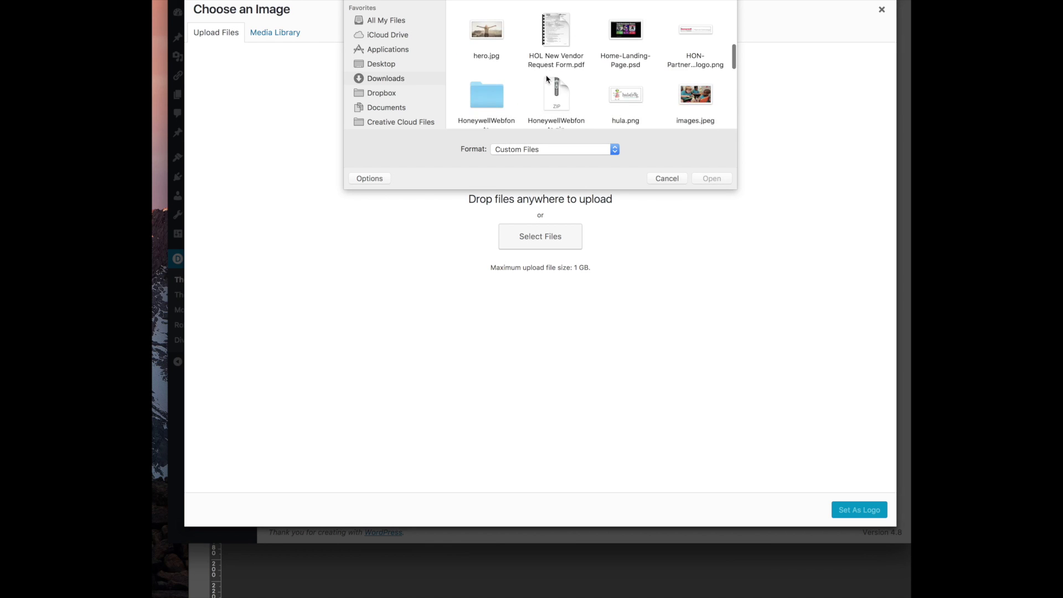
scroll(547, 79, up, 10)
click(627, 23)
click(716, 178)
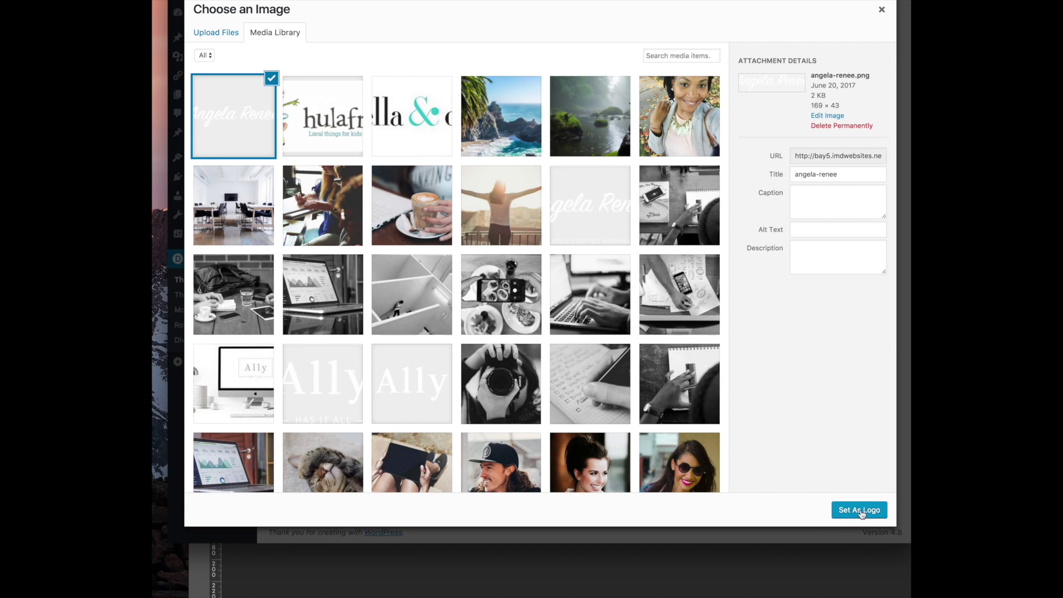
click(860, 511)
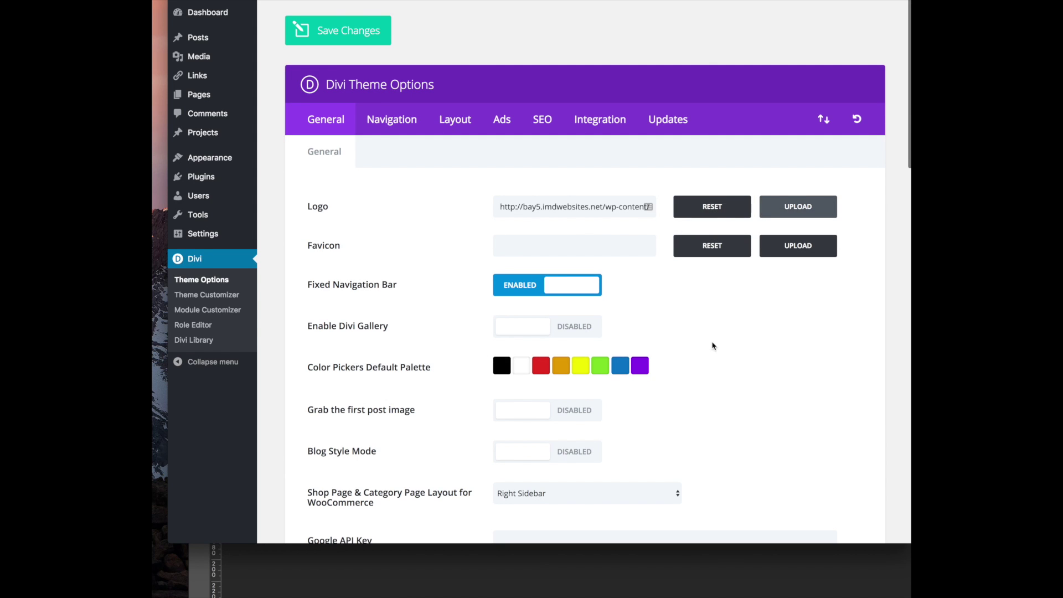
Crop the logo down to the initial A and resize it to 32 × 30 px
click(598, 245)
click(699, 565)
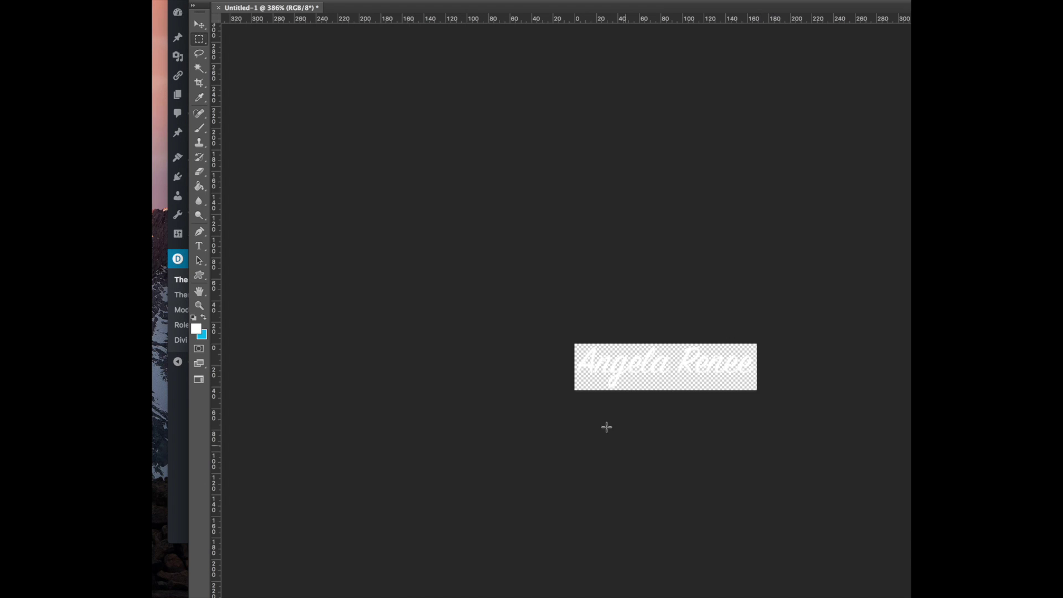
drag(569, 341, 607, 376)
click(153, 1)
click(192, 31)
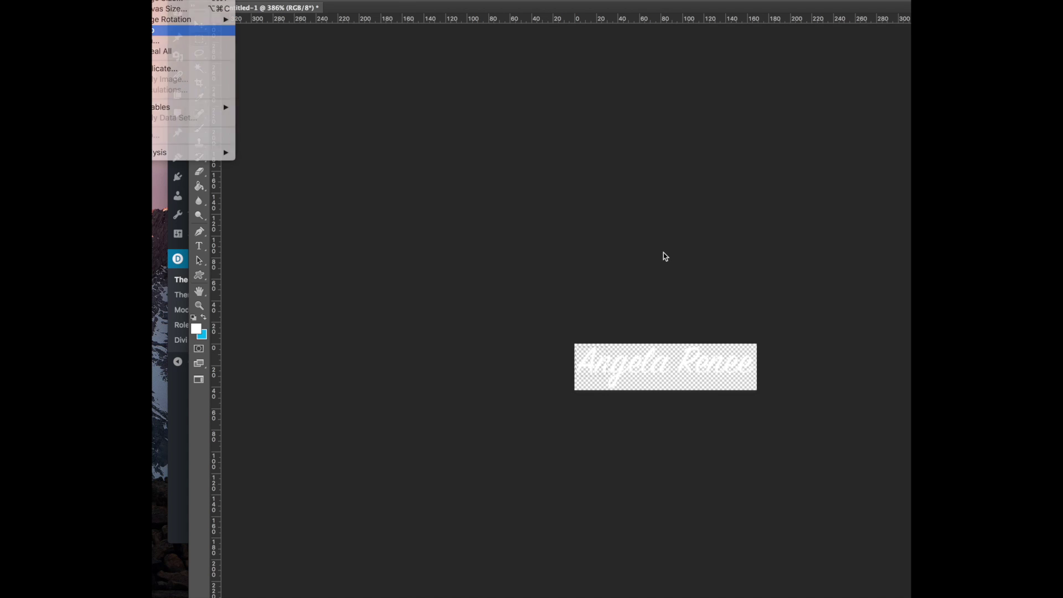
key(super+alt+i)
text(32)
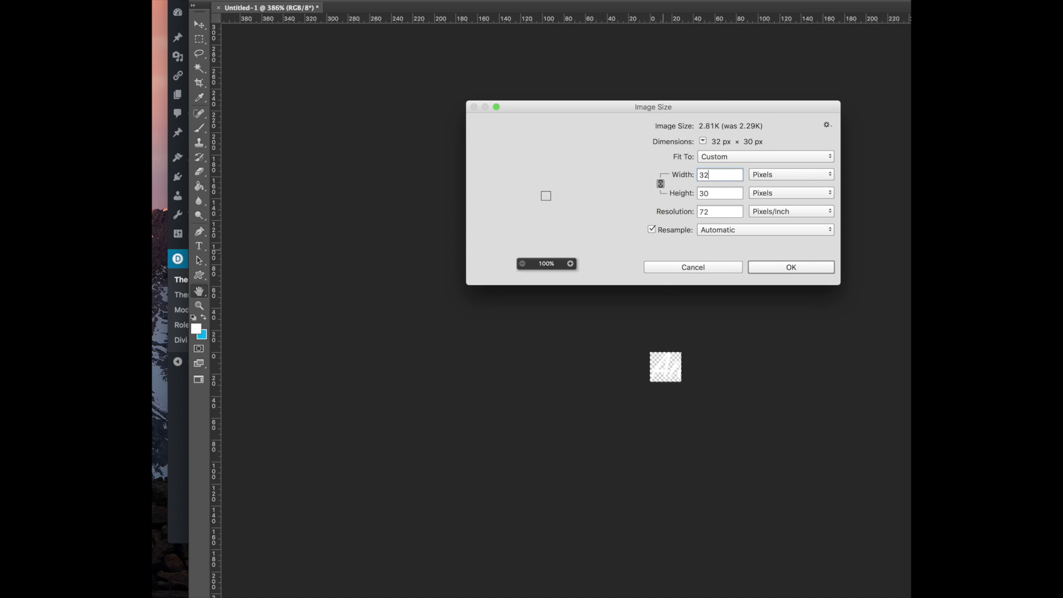
key(Return)
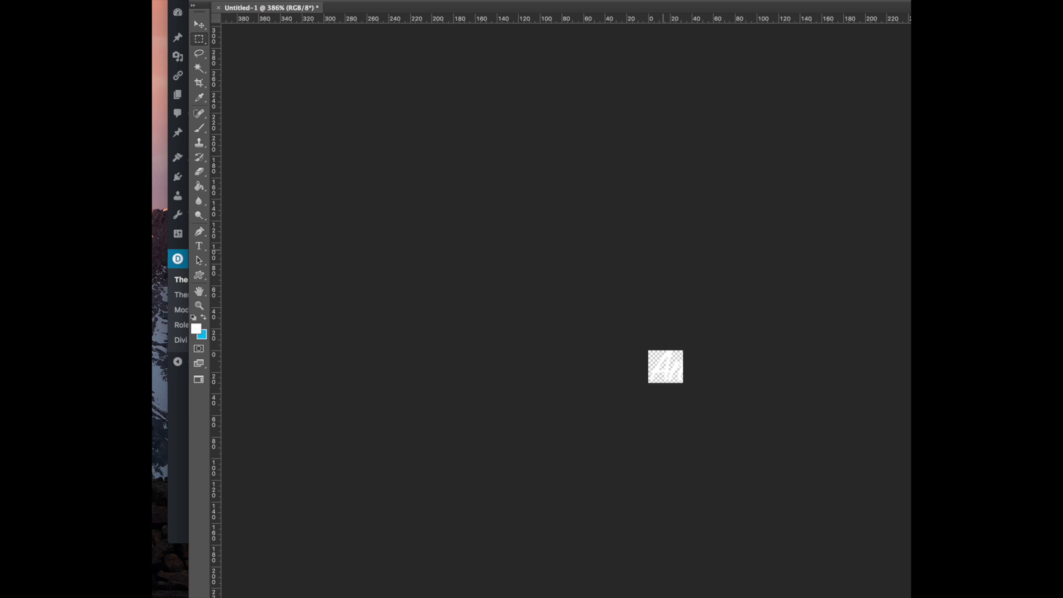
Export the A as a PNG-24 favicon and return to the browser
key(super+alt+shift+s)
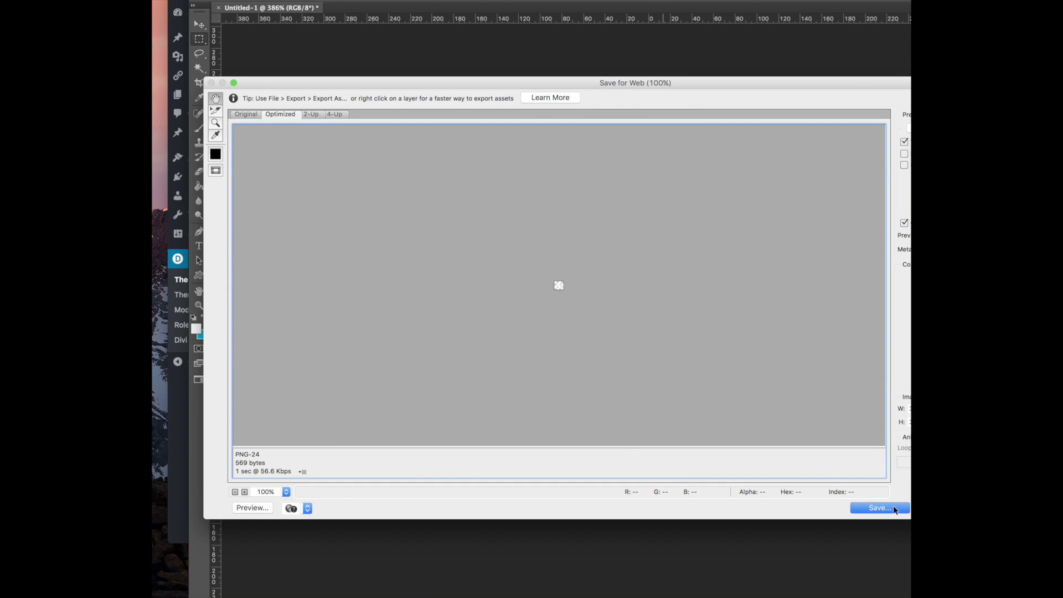
click(892, 508)
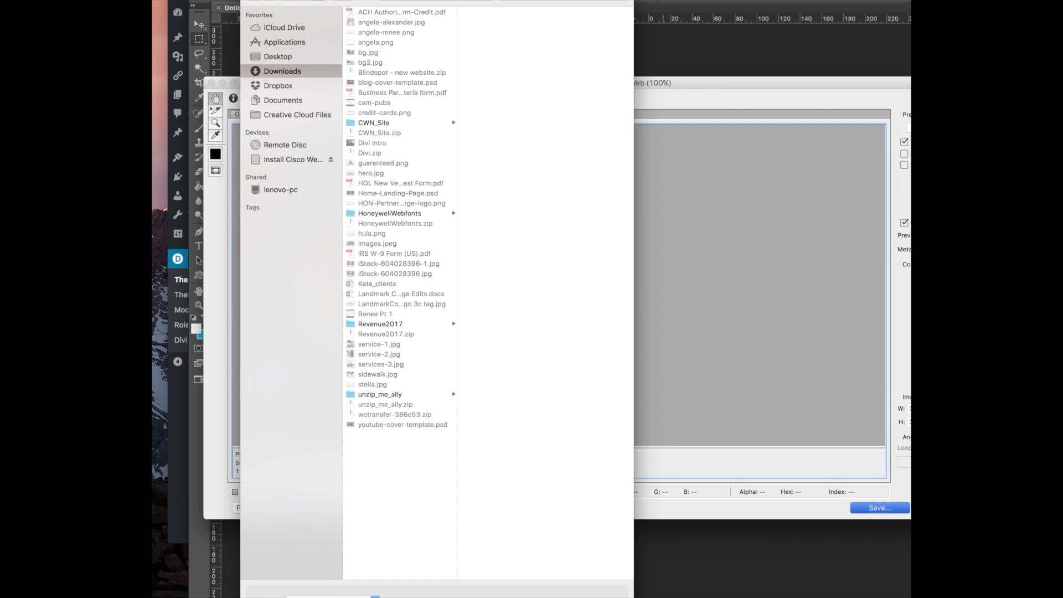
key(Return)
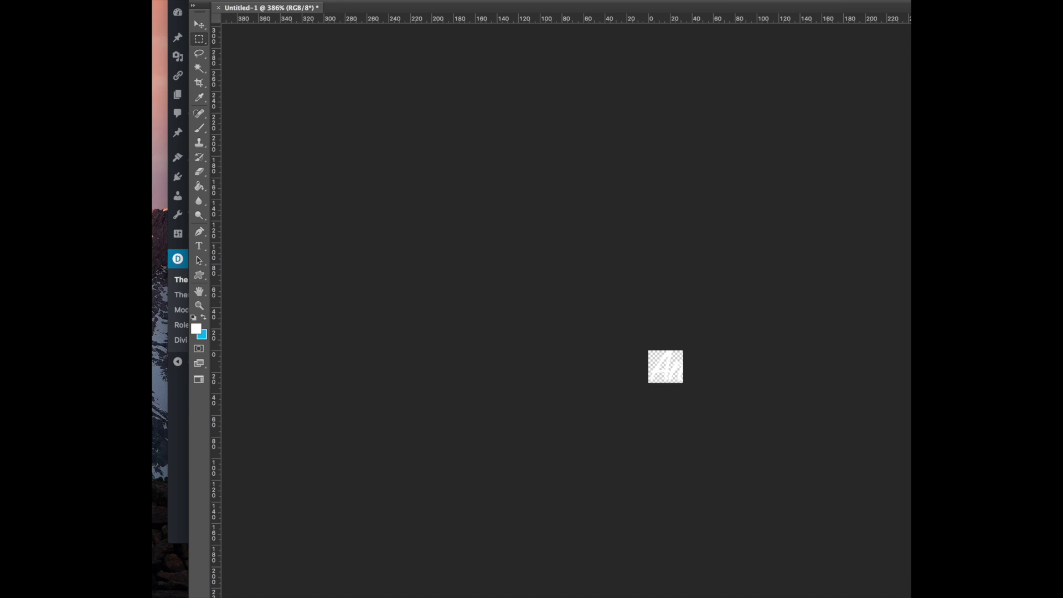
key(super+Tab)
key(super+t)
key(super+w)
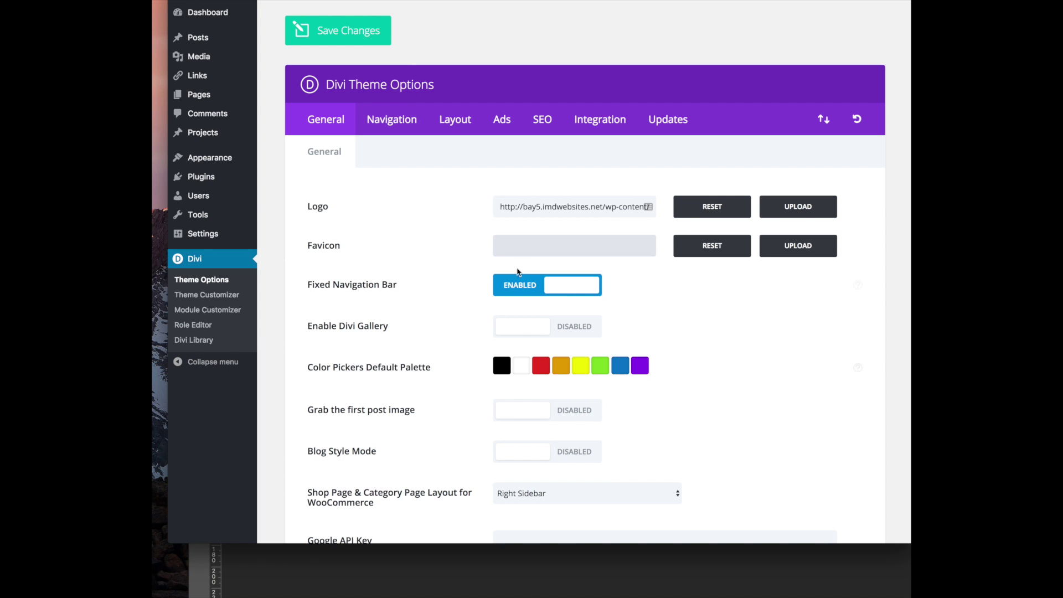
Upload favicon.png and set it as the Divi favicon
click(772, 246)
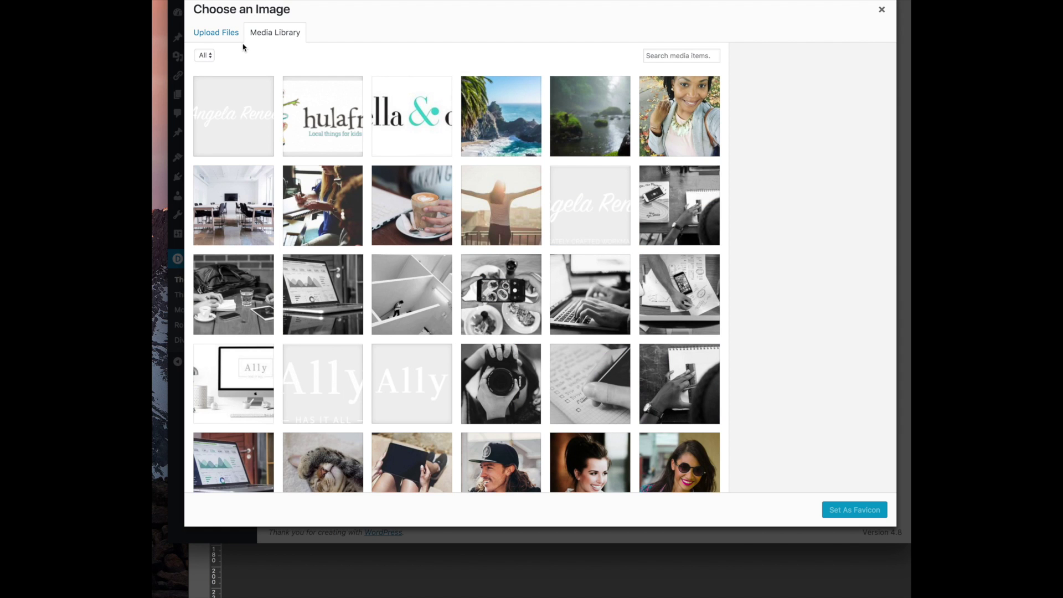
click(219, 35)
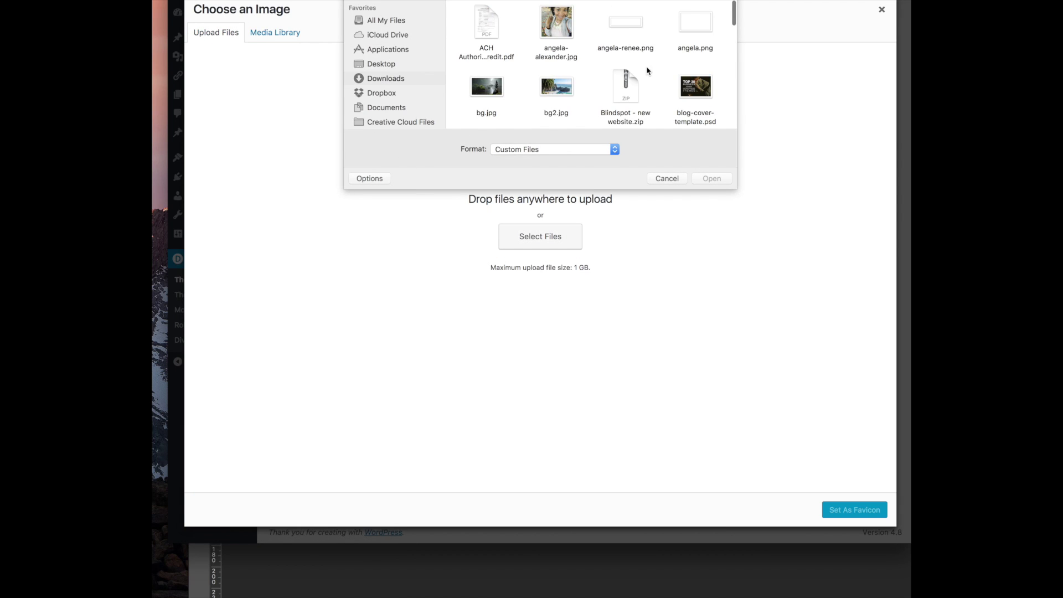
scroll(622, 62, down, 6)
scroll(620, 59, down, 3)
scroll(612, 56, up, 3)
scroll(608, 53, up, 4)
double_click(696, 47)
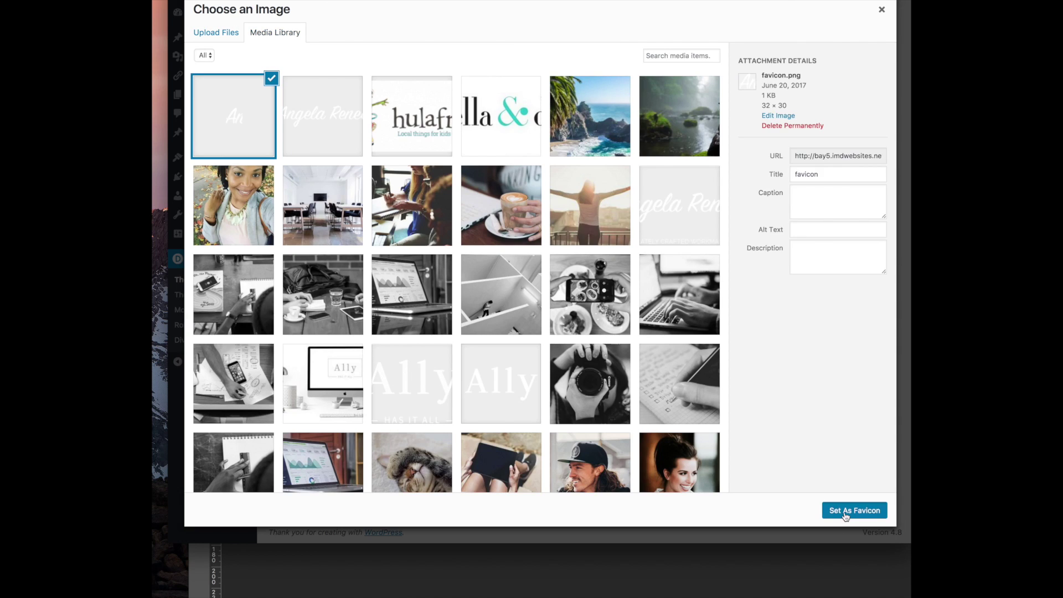
click(845, 512)
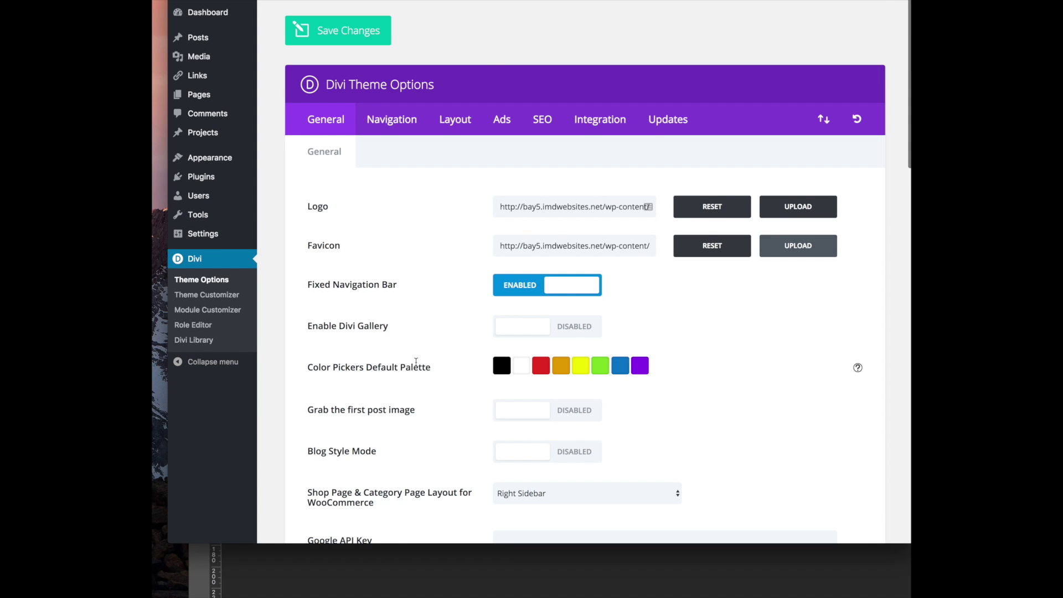
Save the Divi Theme Options with the new logo and favicon
scroll(413, 365, down, 5)
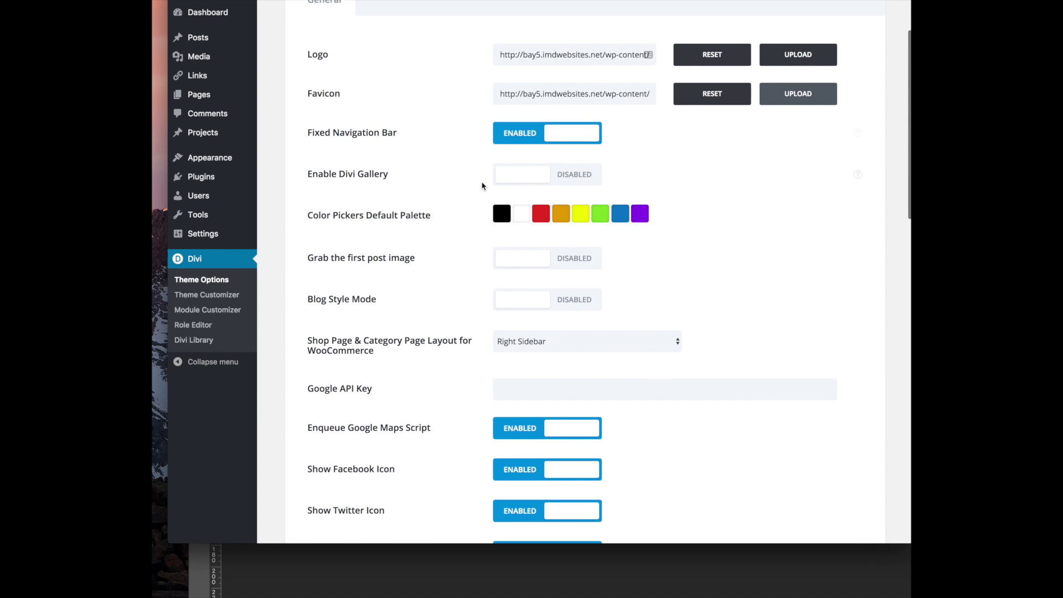
scroll(390, 317, down, 15)
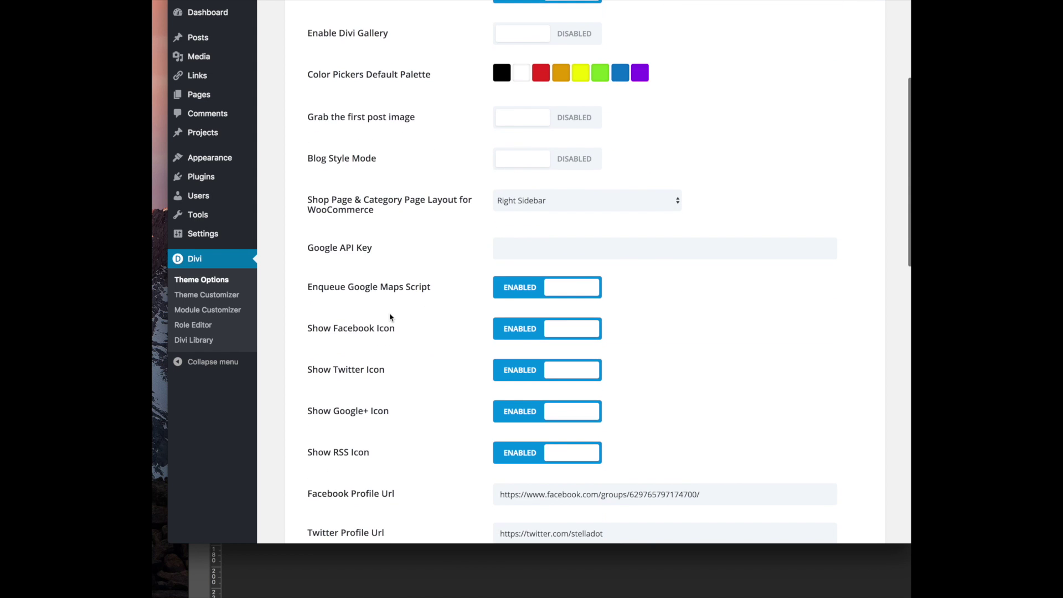
scroll(391, 316, down, 8)
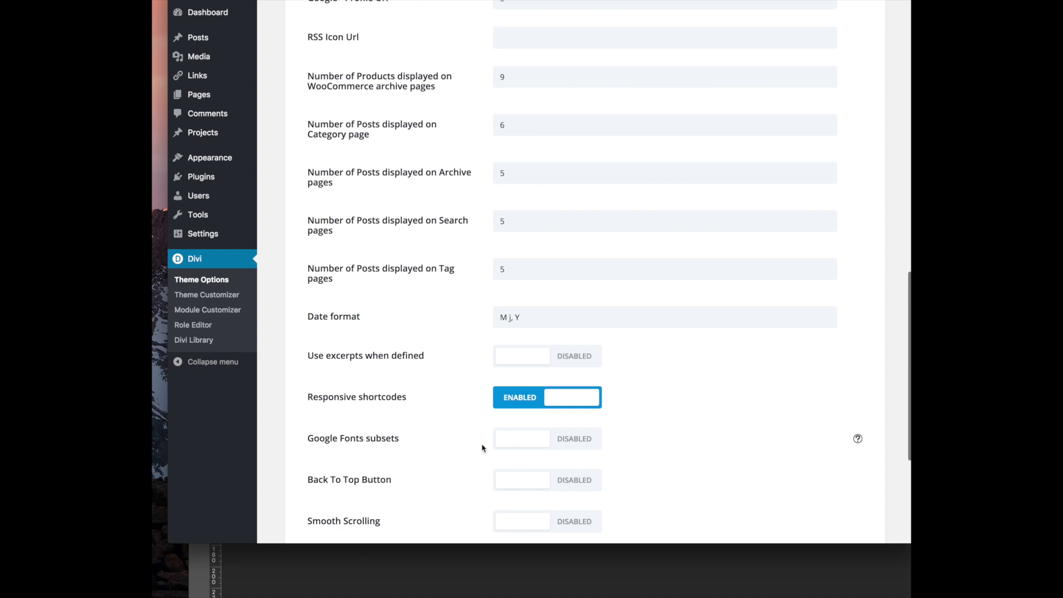
scroll(482, 448, down, 8)
click(339, 451)
Review the Navigation tab's Pages settings, then launch the Divi Theme Customizer
scroll(410, 249, up, 20)
scroll(410, 249, up, 3)
click(391, 122)
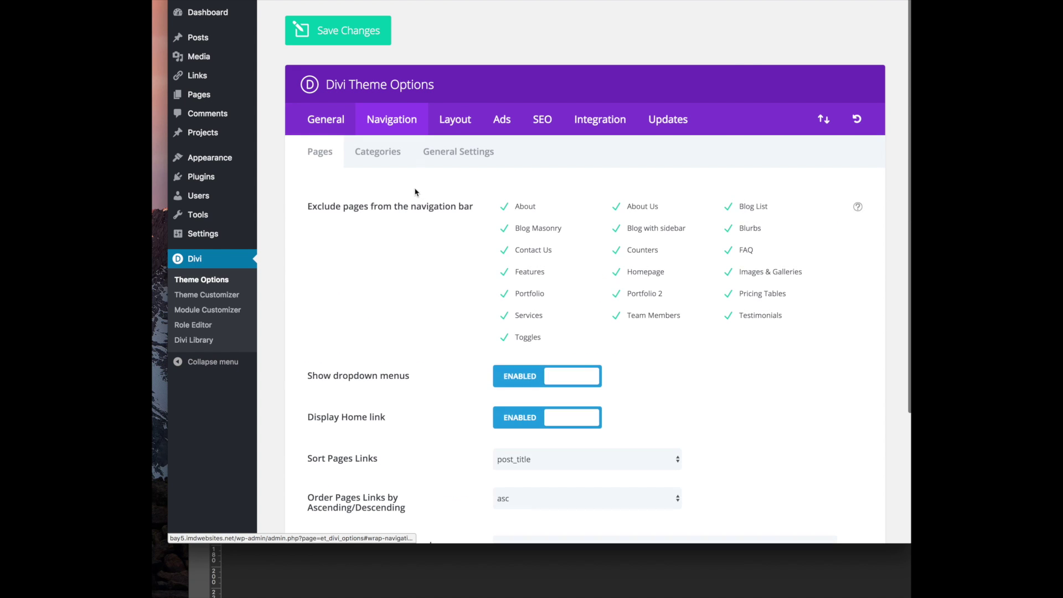
scroll(414, 253, down, 3)
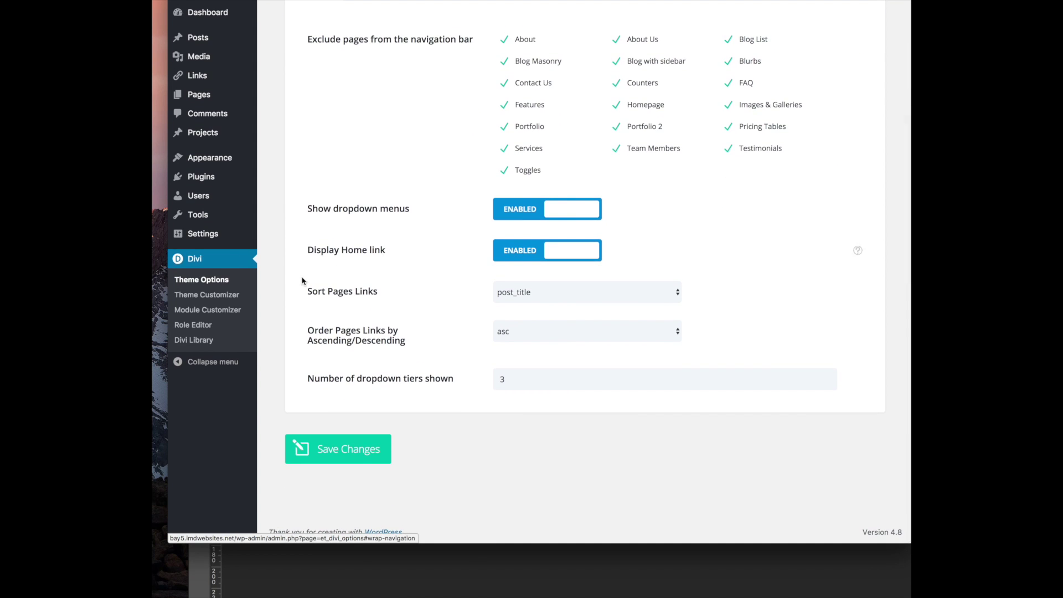
click(208, 300)
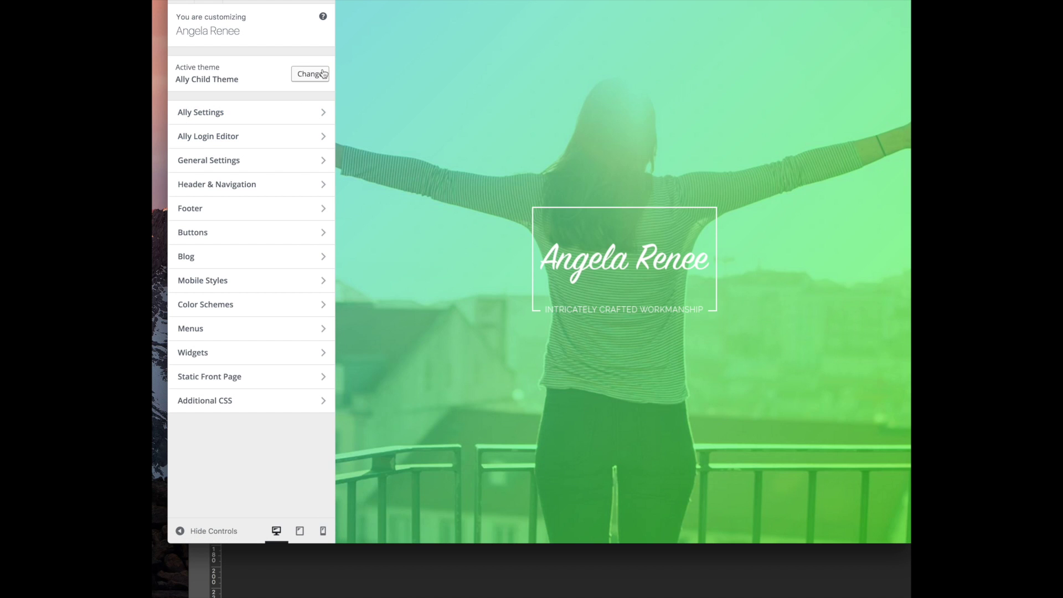
Turn on Hide Navigation Until Scroll in Header & Navigation > Header Format
click(273, 188)
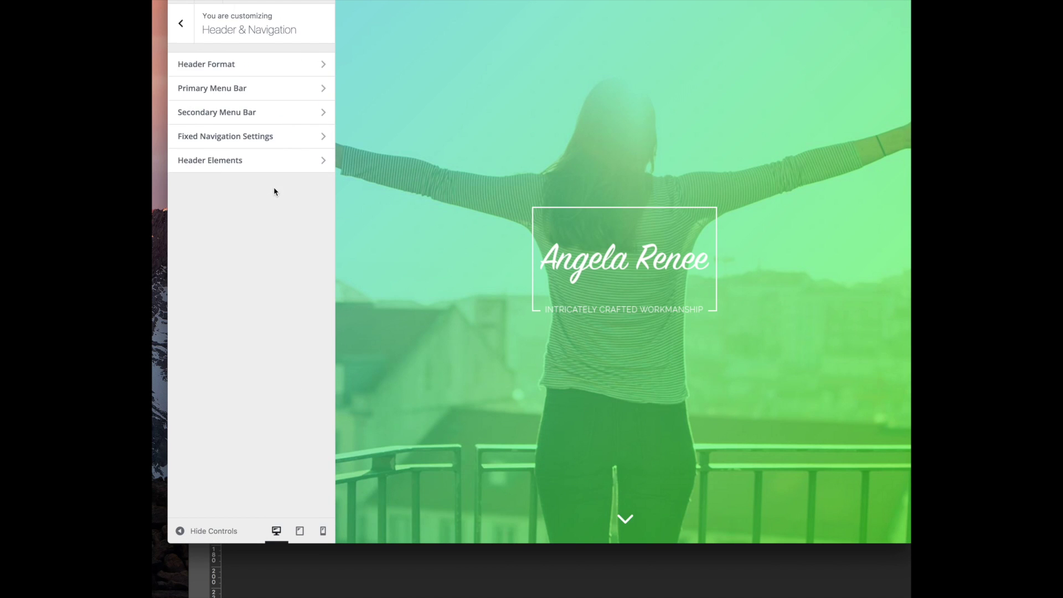
click(263, 73)
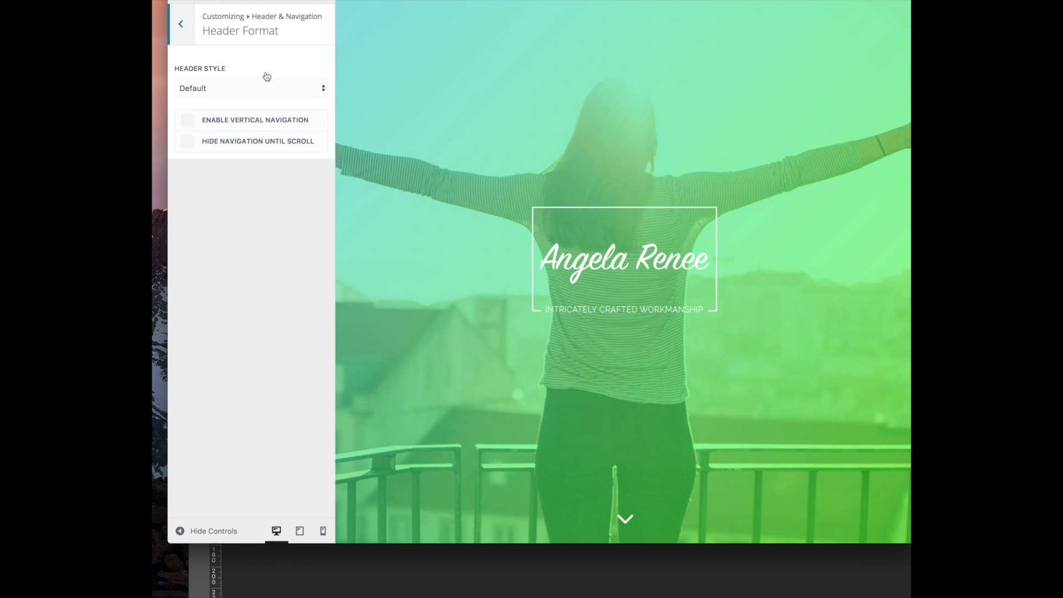
click(189, 143)
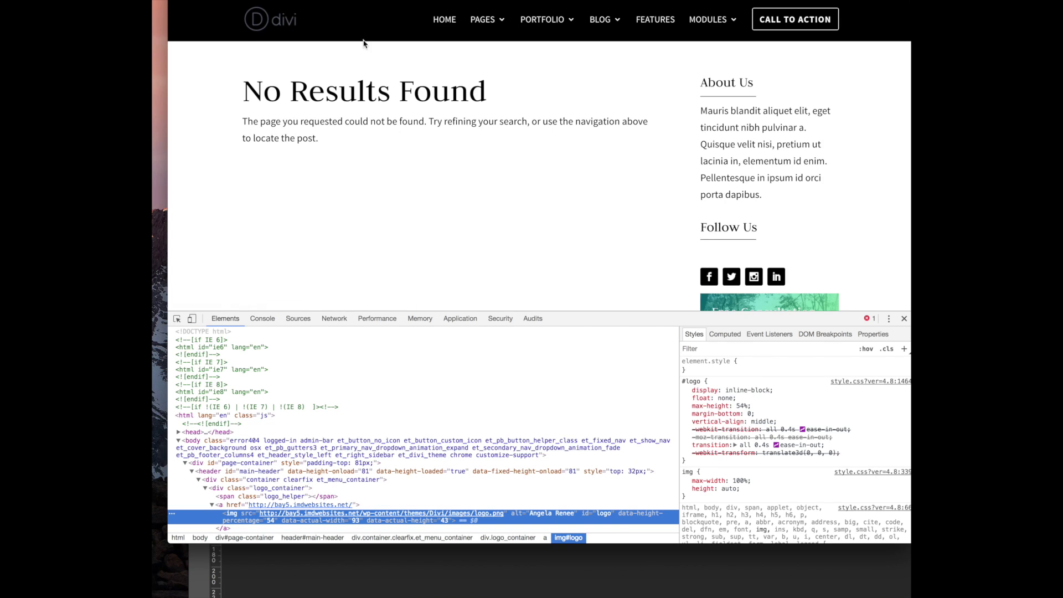
Check the scroll-revealed navigation on the live home page, then keep Header Style at Default
click(443, 20)
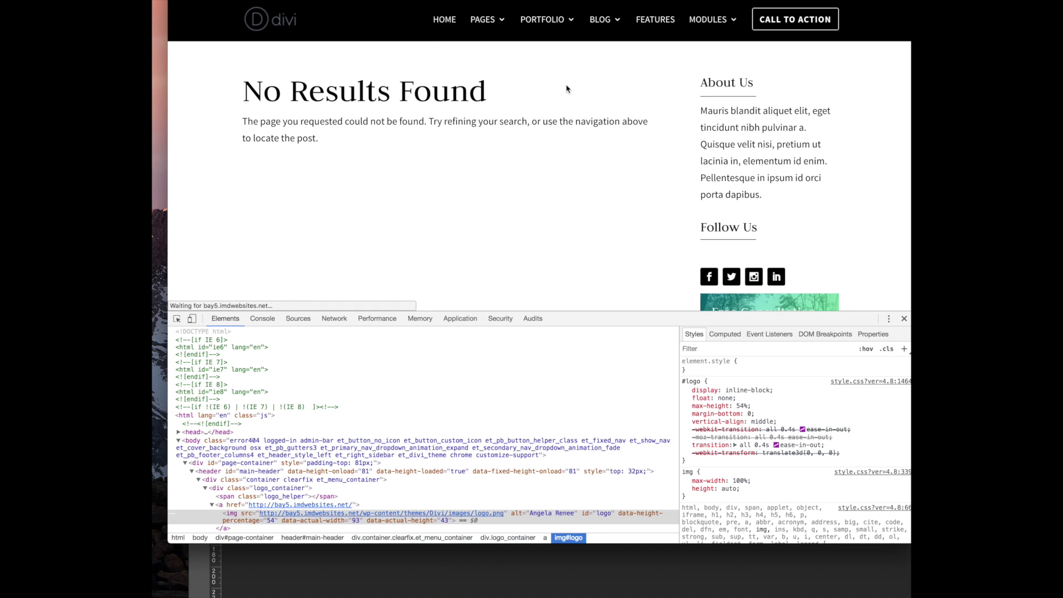
key(super+alt+i)
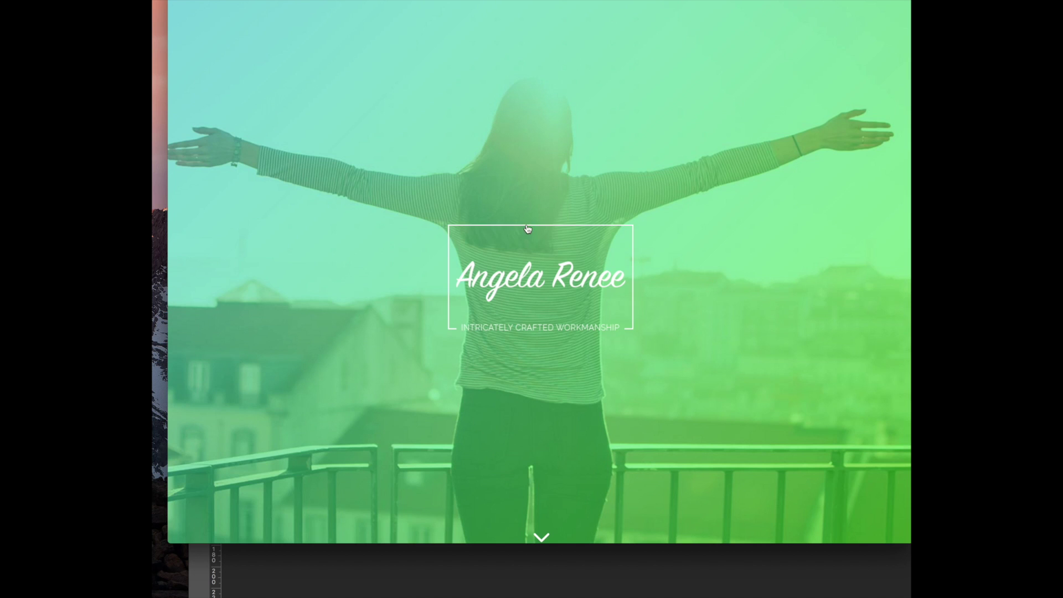
scroll(535, 208, down, 10)
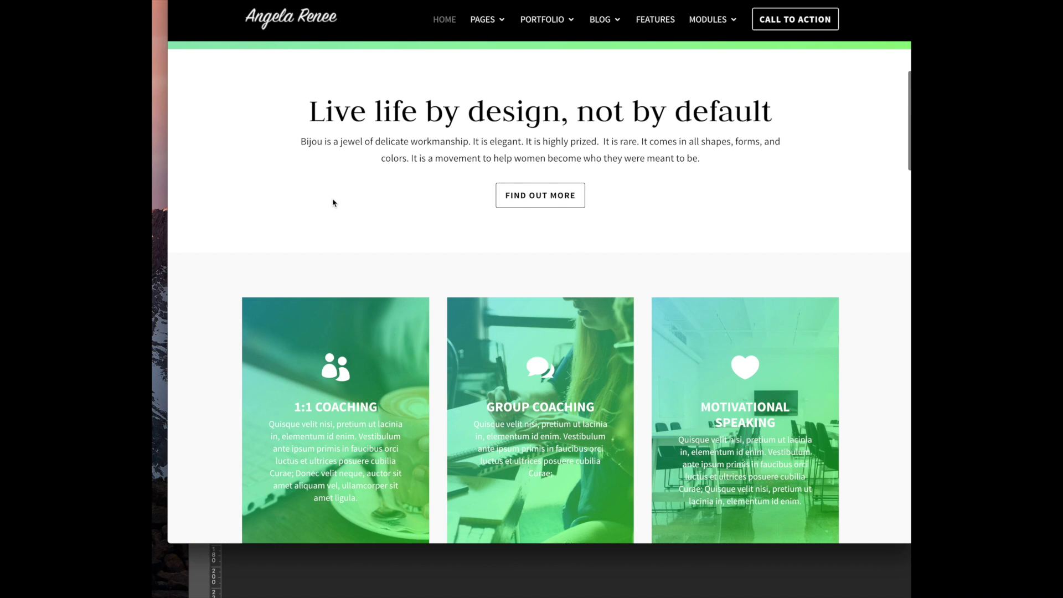
scroll(333, 203, down, 2)
scroll(333, 203, up, 6)
scroll(332, 203, down, 2)
scroll(333, 202, down, 20)
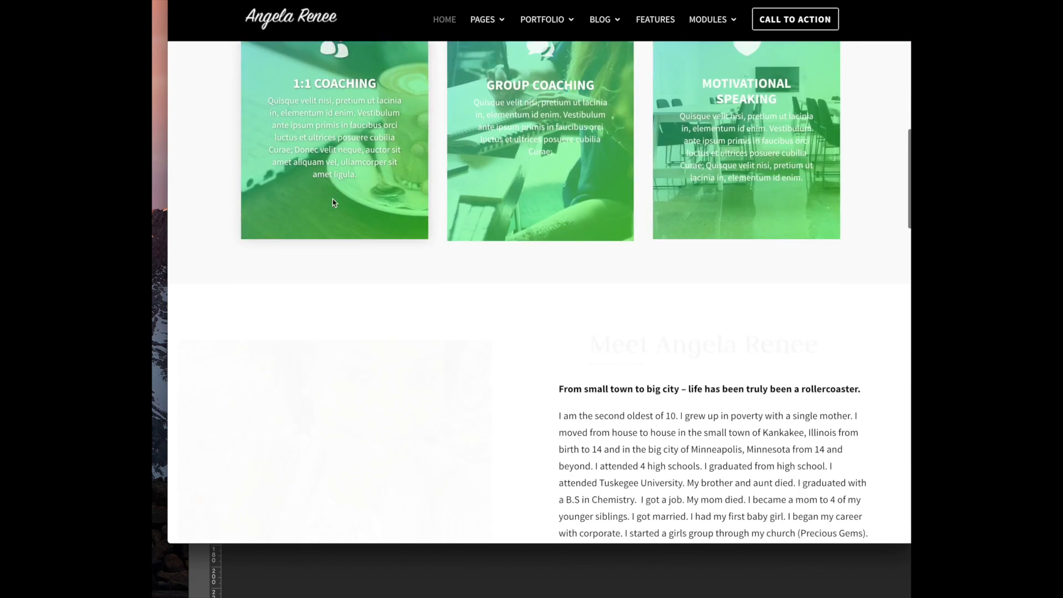
scroll(335, 203, down, 15)
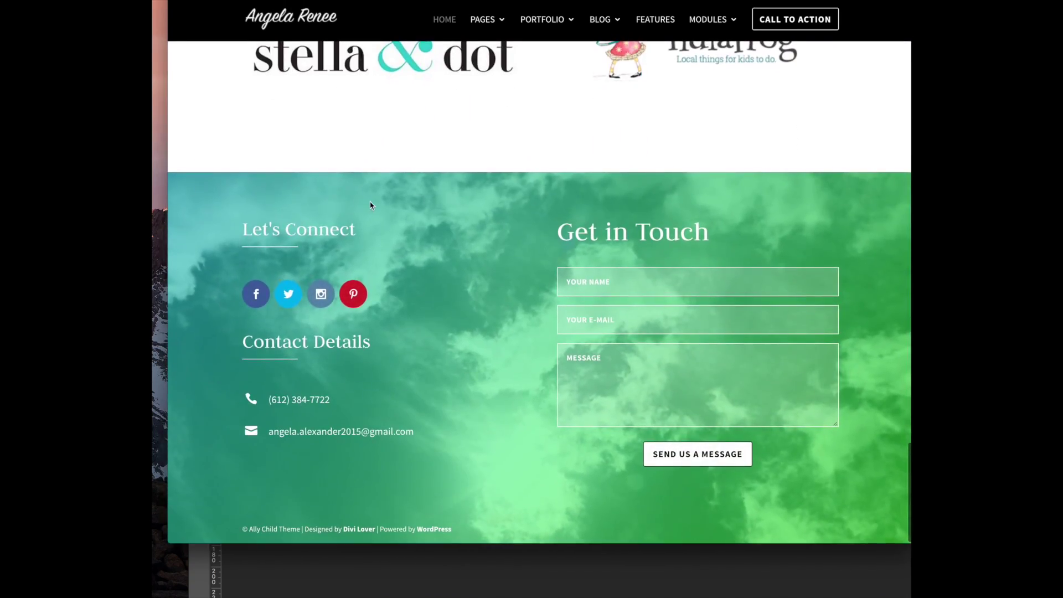
scroll(371, 205, up, 20)
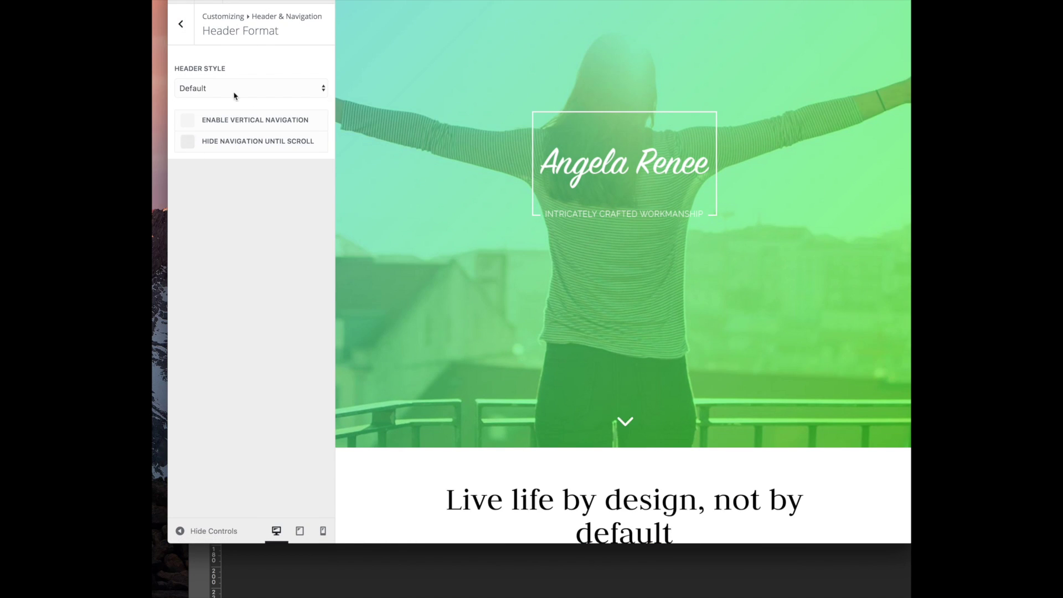
click(235, 93)
click(246, 256)
In Primary Menu Bar, raise Logo Max Height to 89, then reset it to 54
click(183, 25)
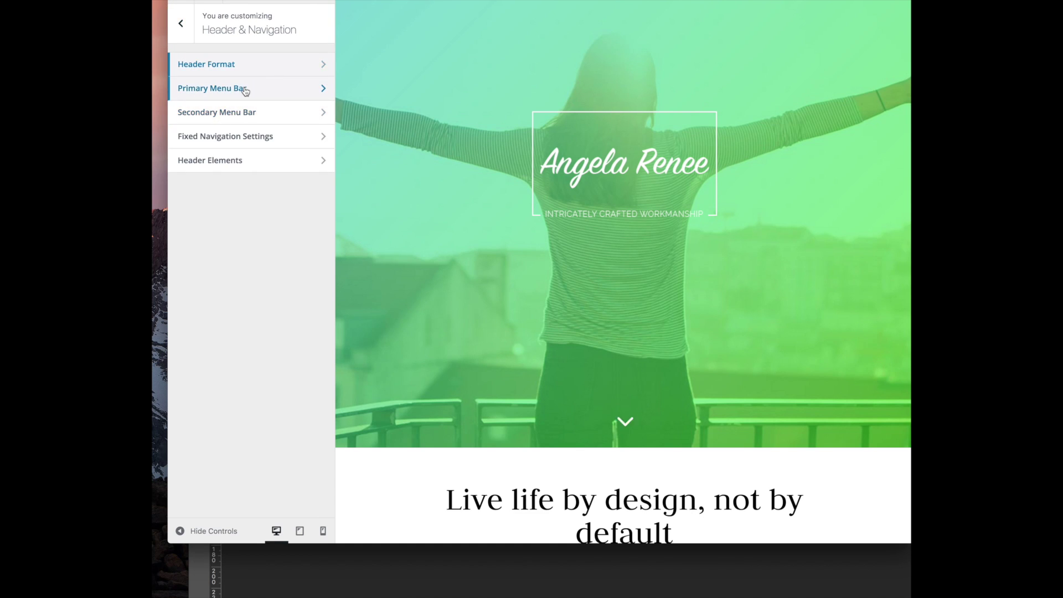
click(247, 89)
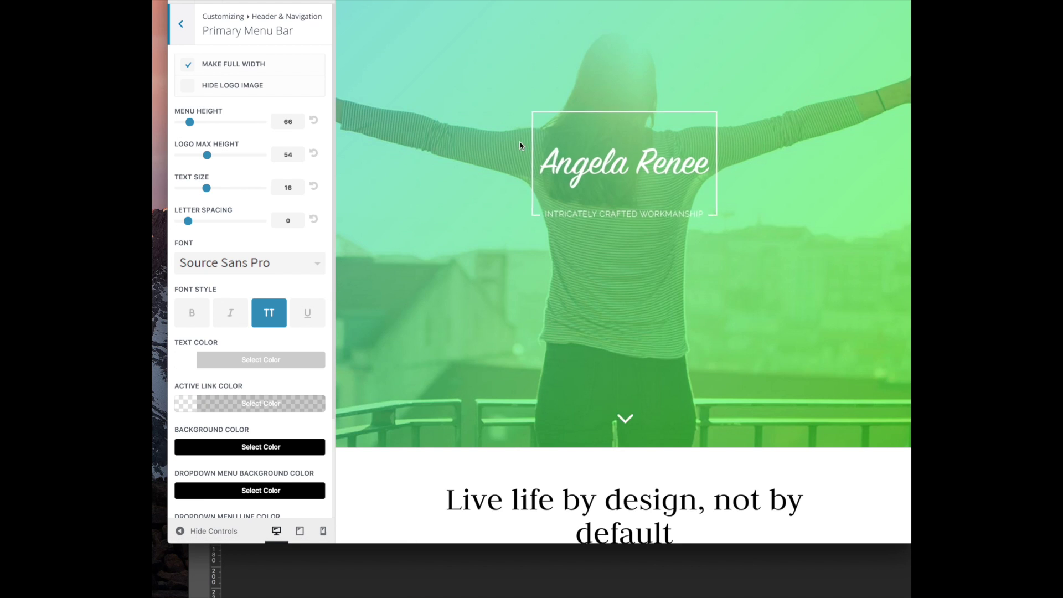
scroll(355, 266, down, 9)
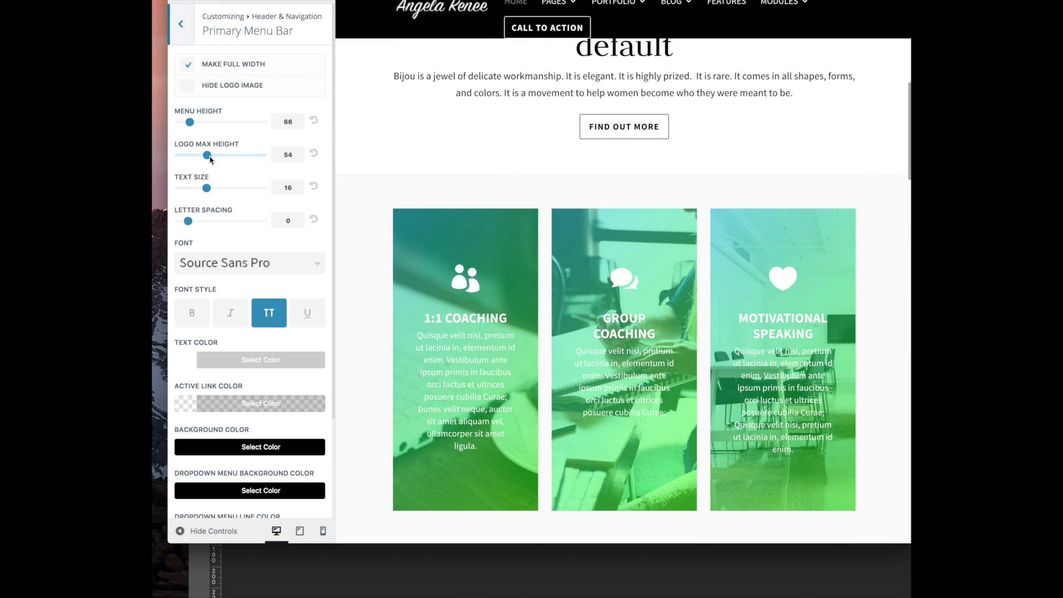
drag(207, 155, 250, 156)
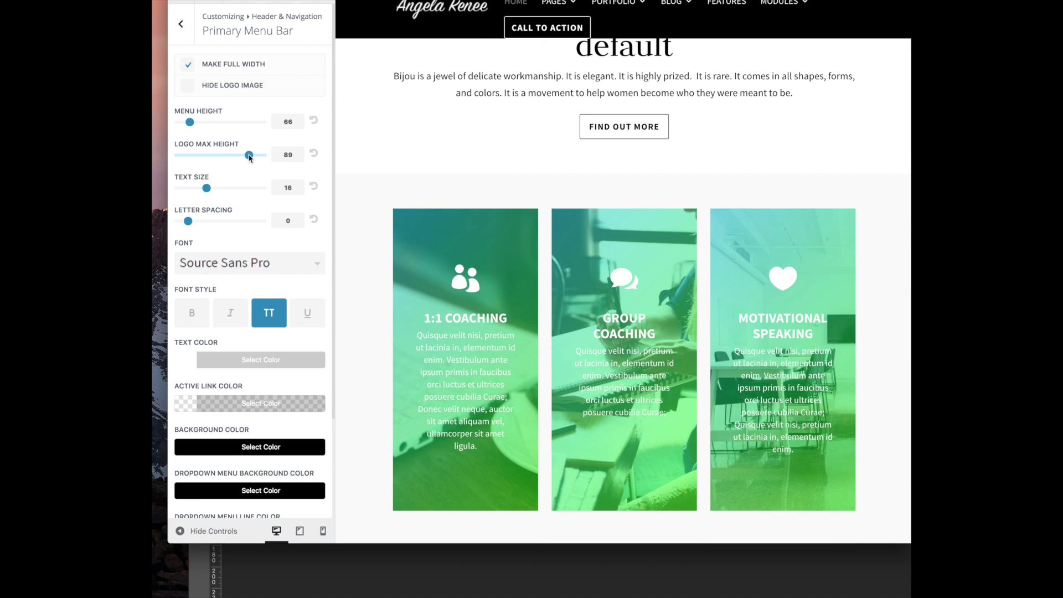
click(315, 155)
Set the Primary Menu Bar background colour to blue #1e73be
scroll(289, 248, down, 3)
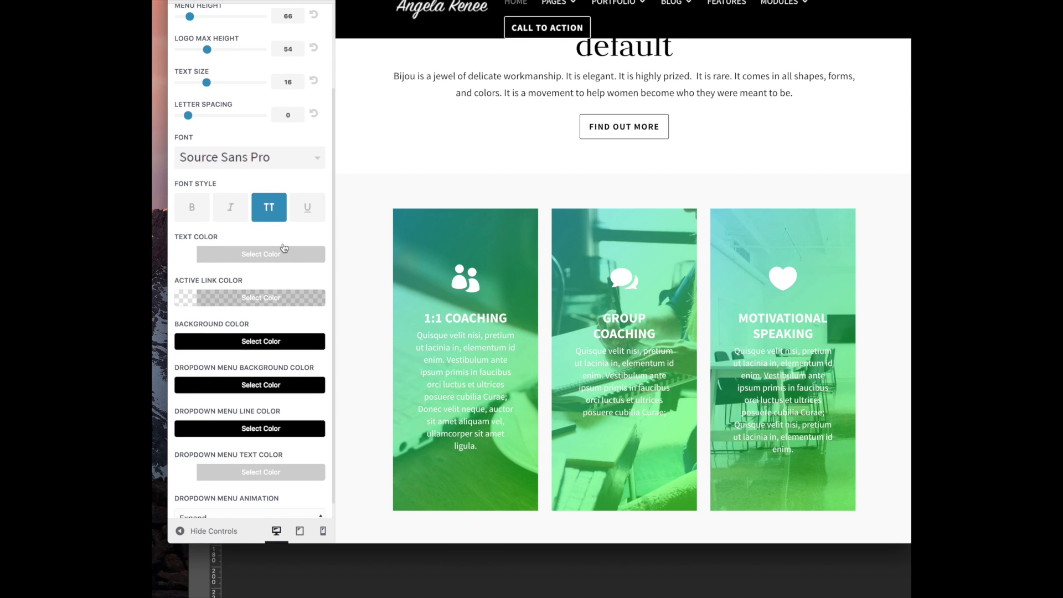
scroll(284, 248, down, 1)
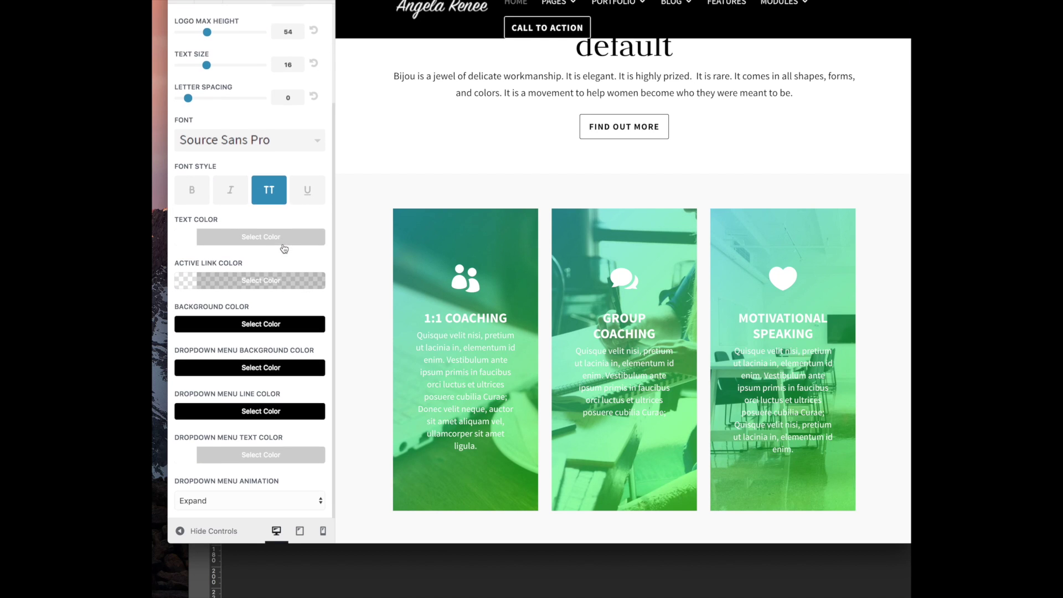
scroll(280, 252, up, 4)
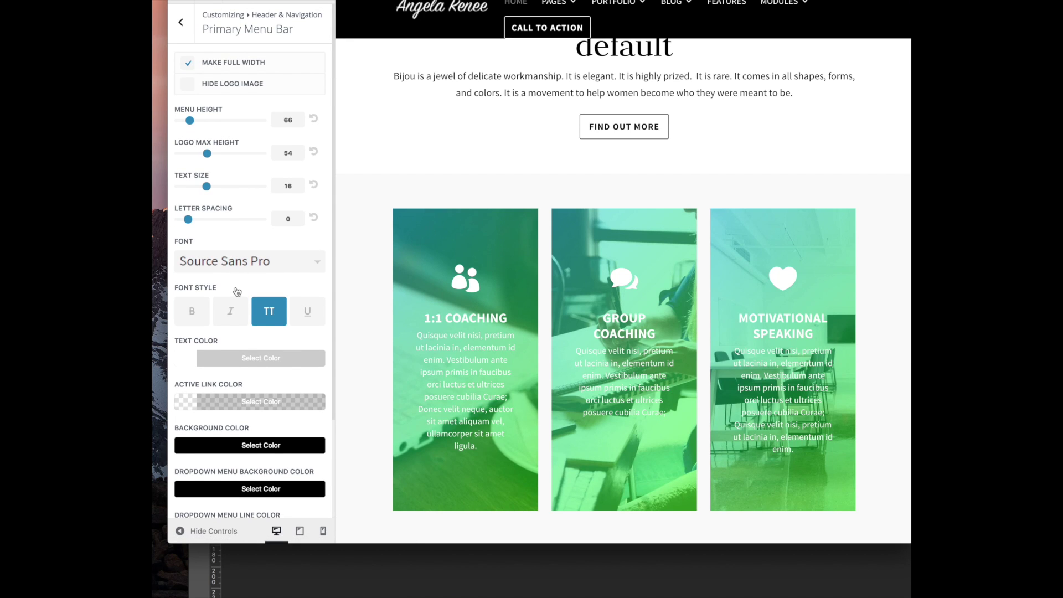
scroll(238, 290, down, 4)
click(230, 324)
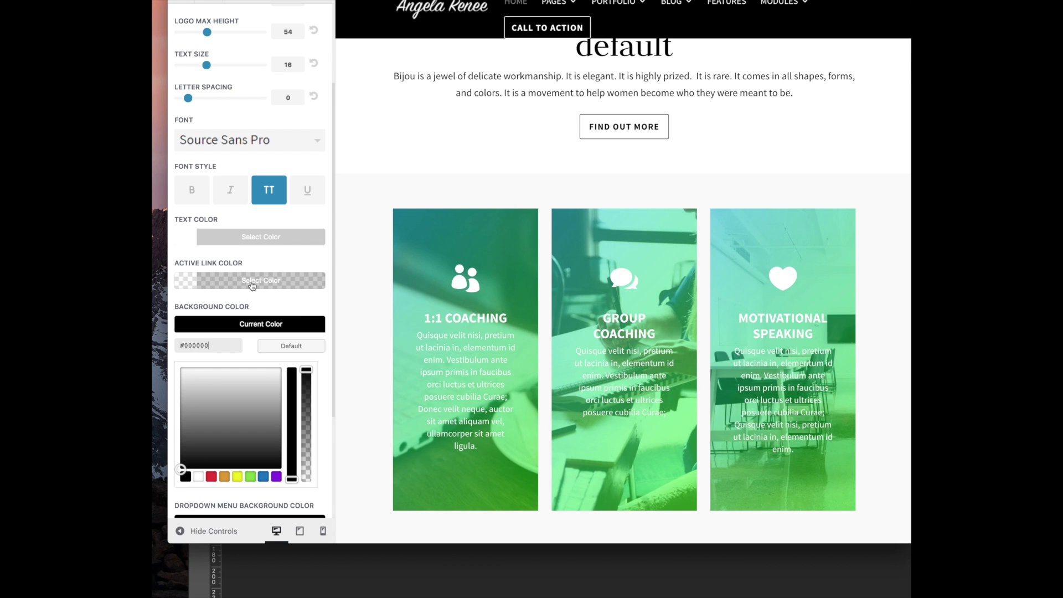
click(261, 477)
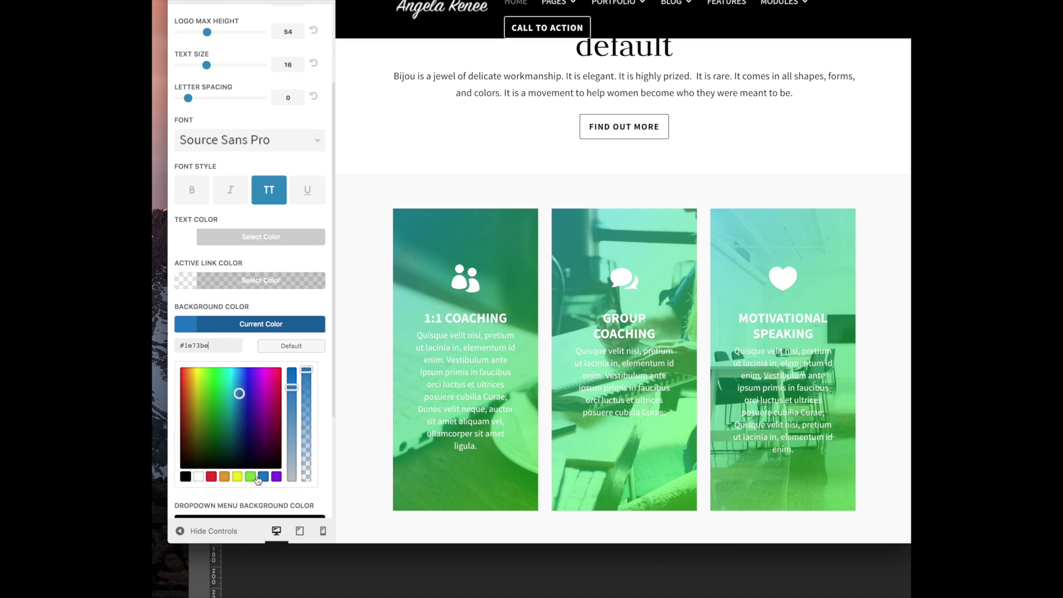
click(292, 295)
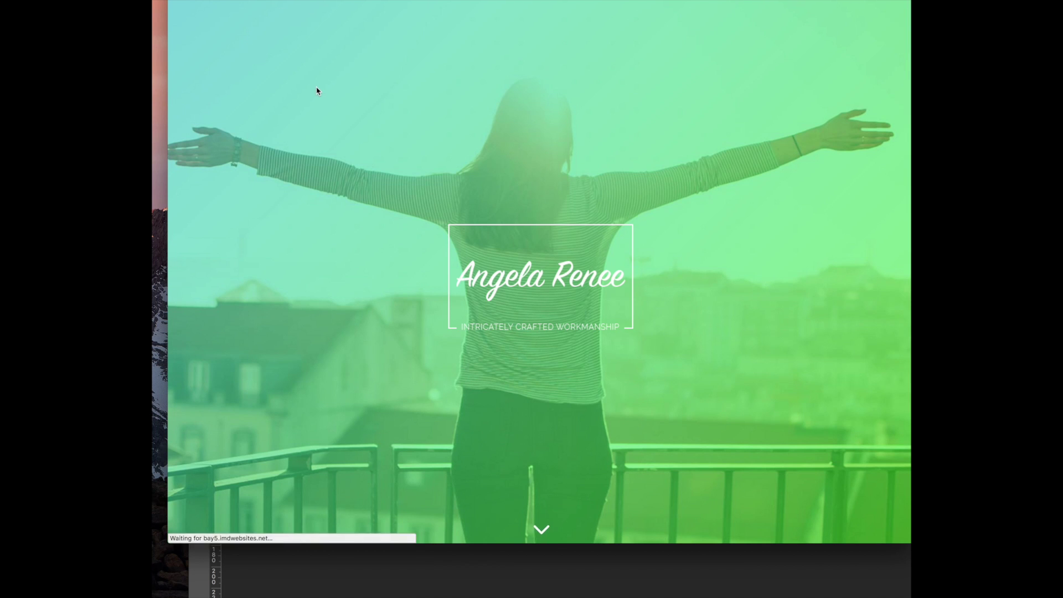
Restore the menu bar background to black #000000 and return to the header sections list
scroll(349, 140, down, 10)
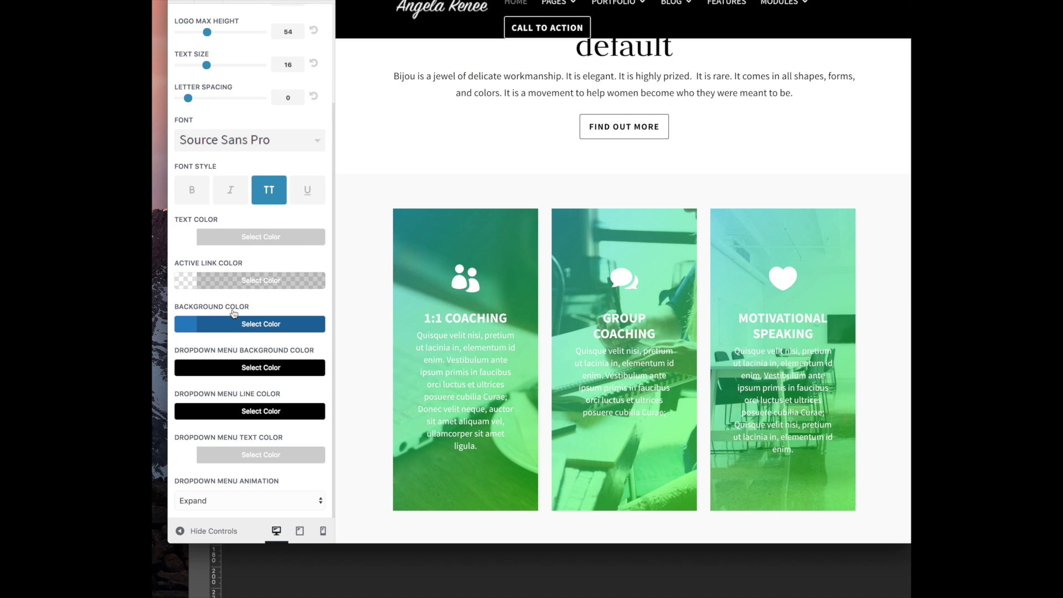
scroll(234, 313, up, 5)
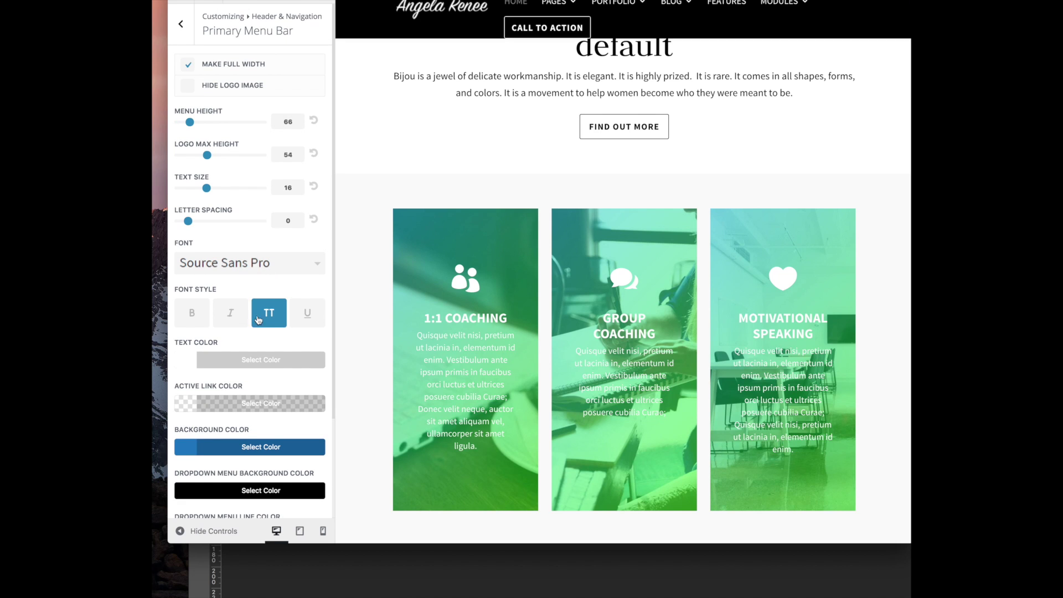
click(240, 446)
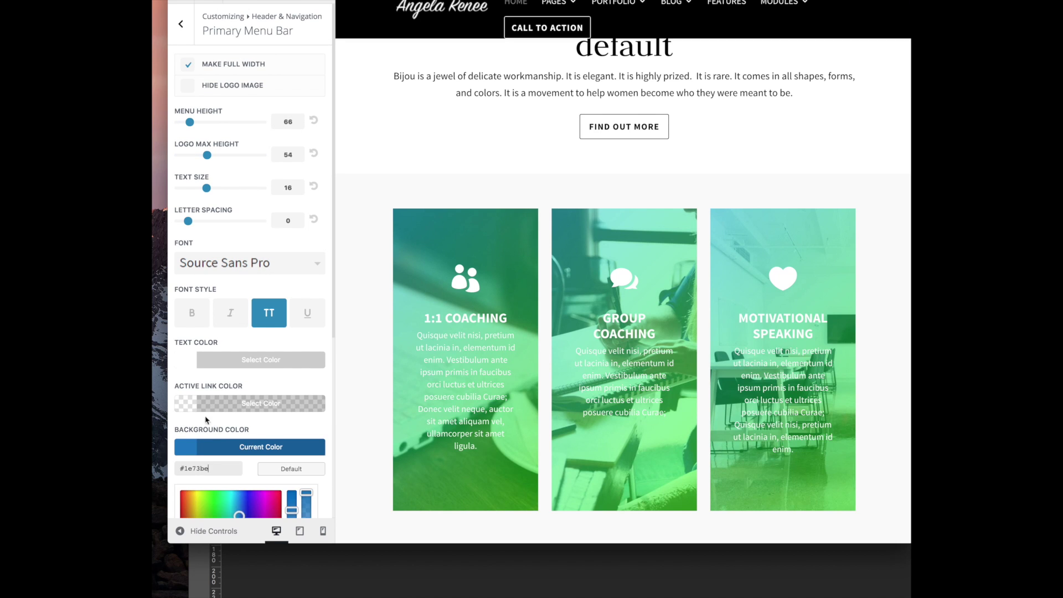
scroll(259, 377, down, 5)
click(279, 233)
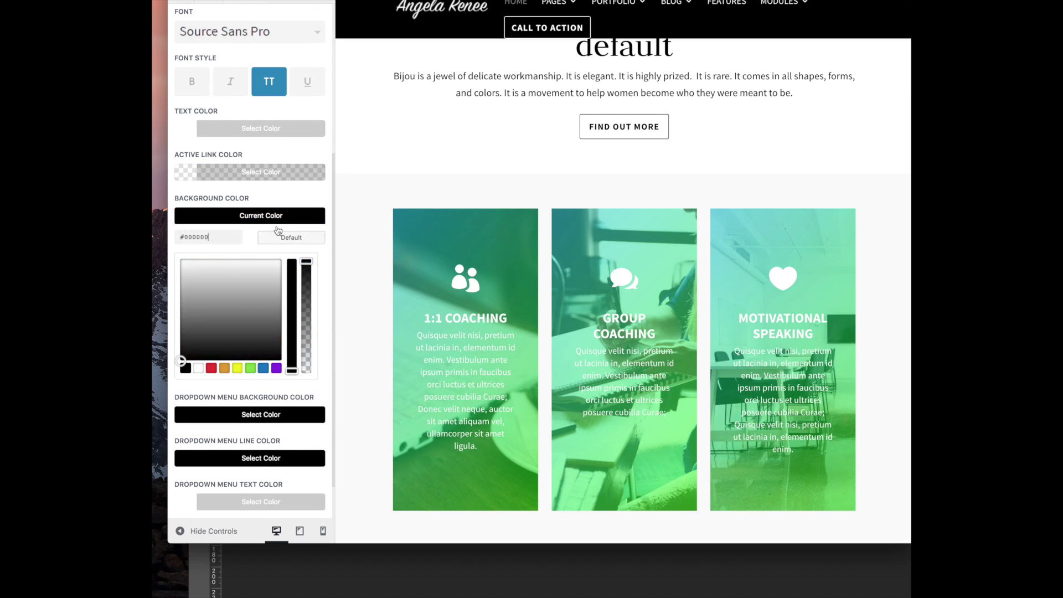
click(280, 106)
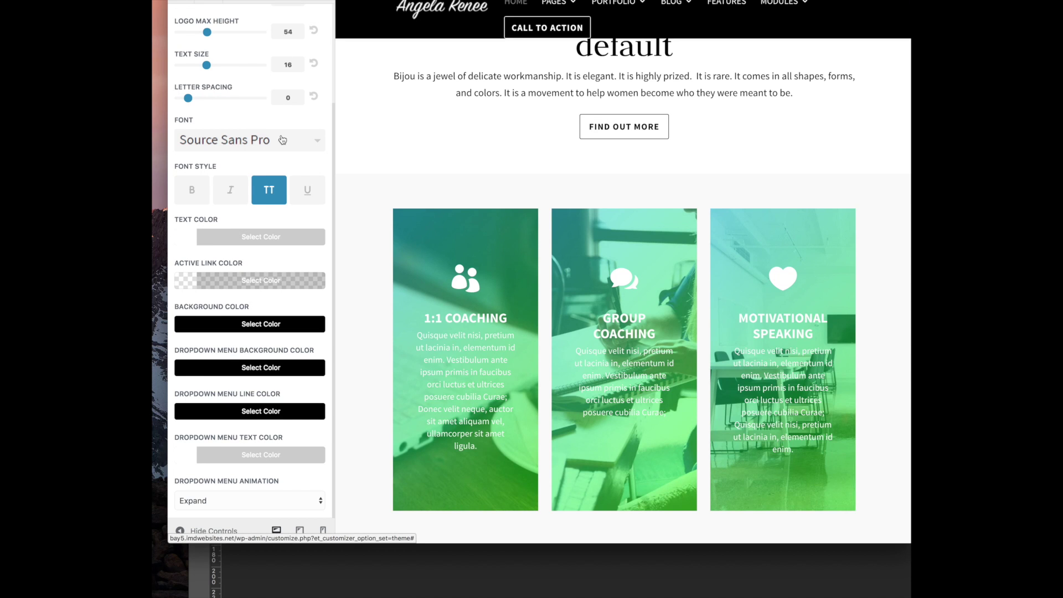
scroll(216, 220, up, 6)
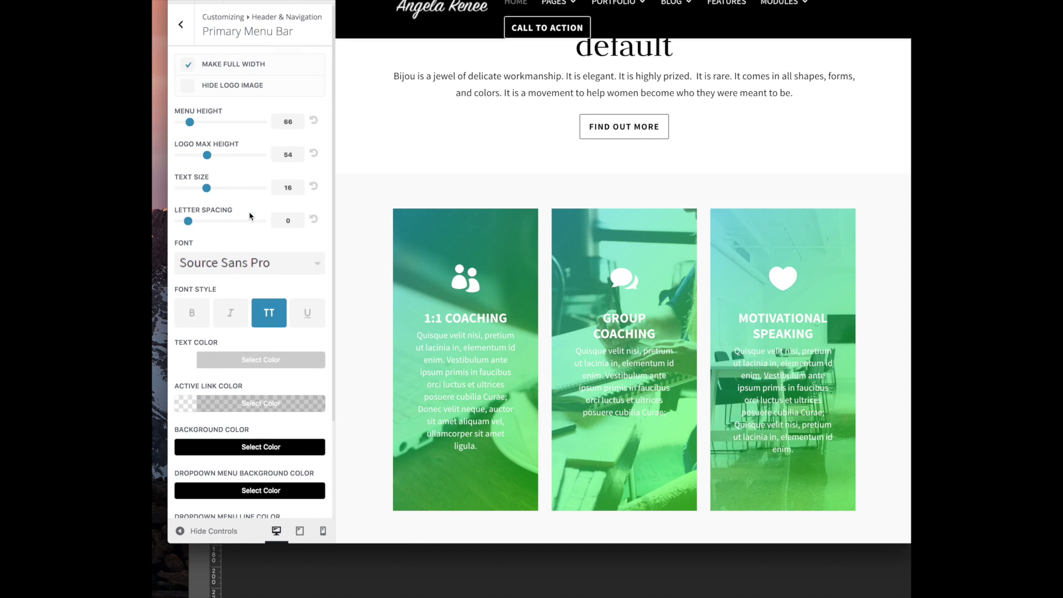
click(183, 24)
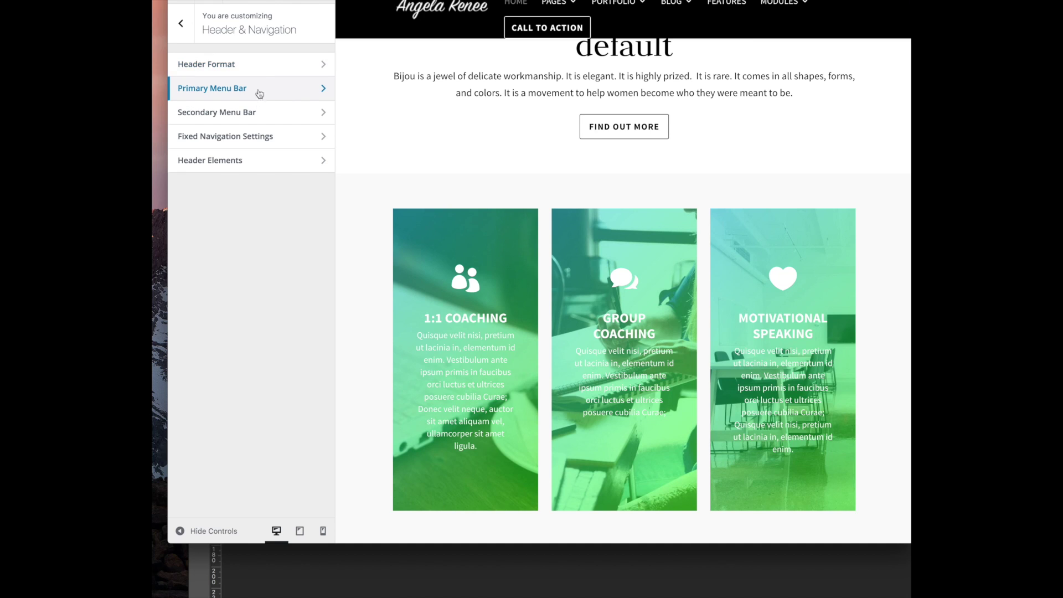
click(268, 71)
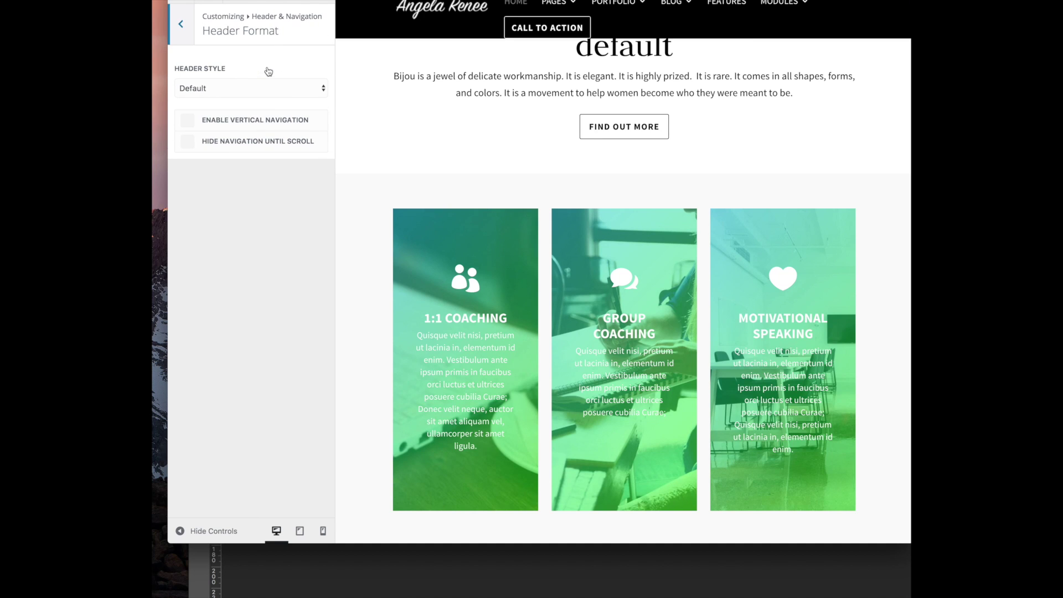
click(182, 24)
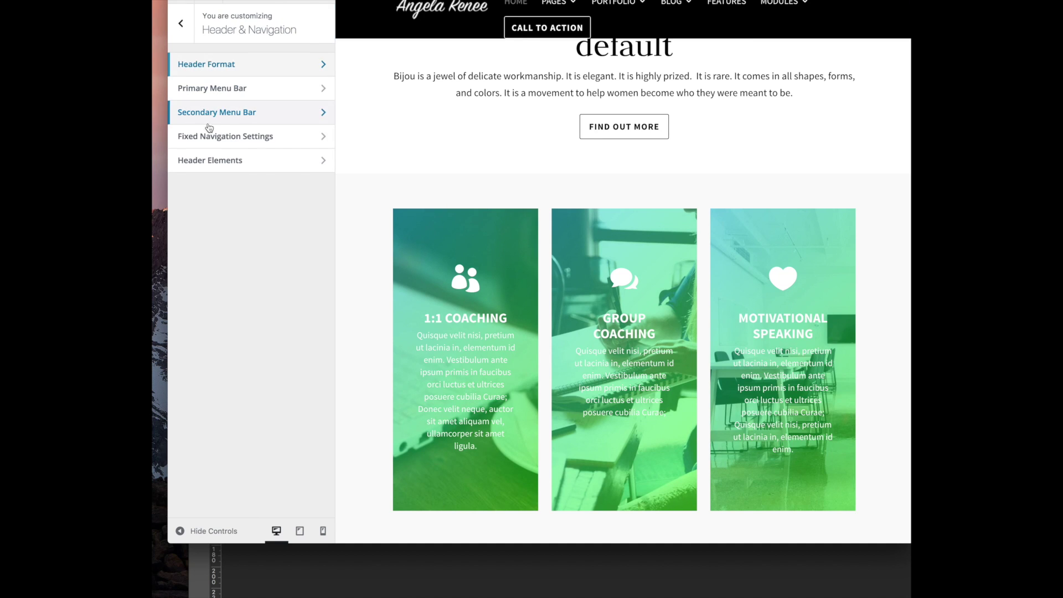
In Fixed Navigation Settings, set the Primary Menu Background Color to dark navy #0e3159
click(258, 139)
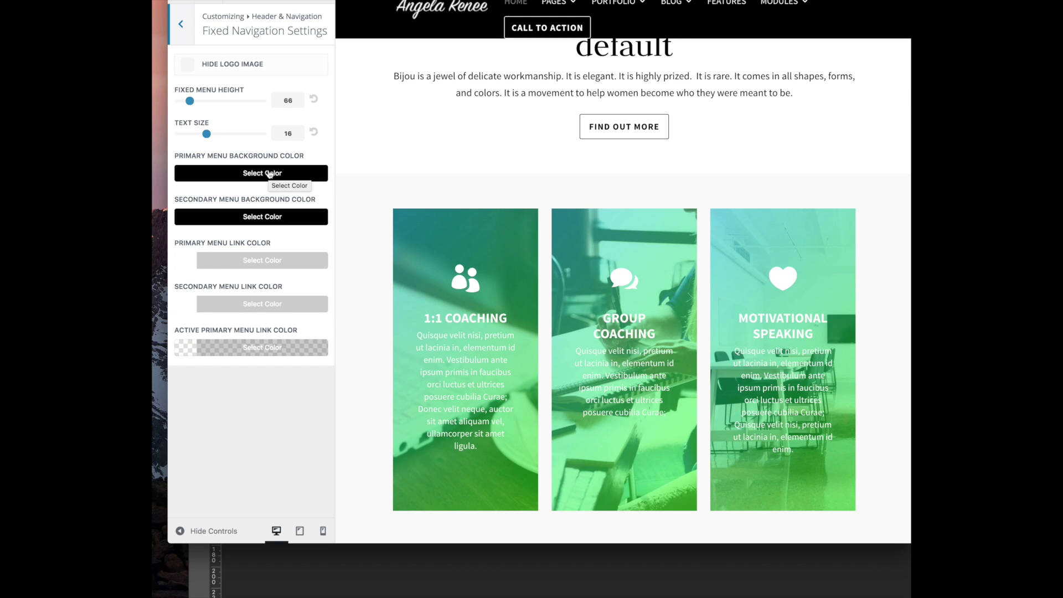
click(270, 174)
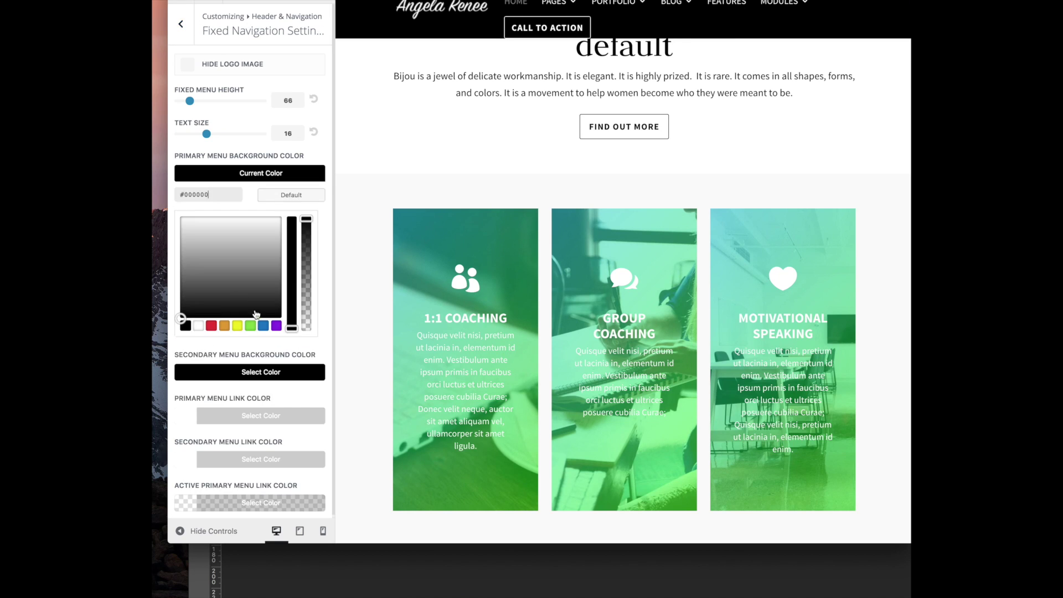
mouse_move(220, 138)
mouse_down()
mouse_move(234, 137)
mouse_move(207, 134)
mouse_up()
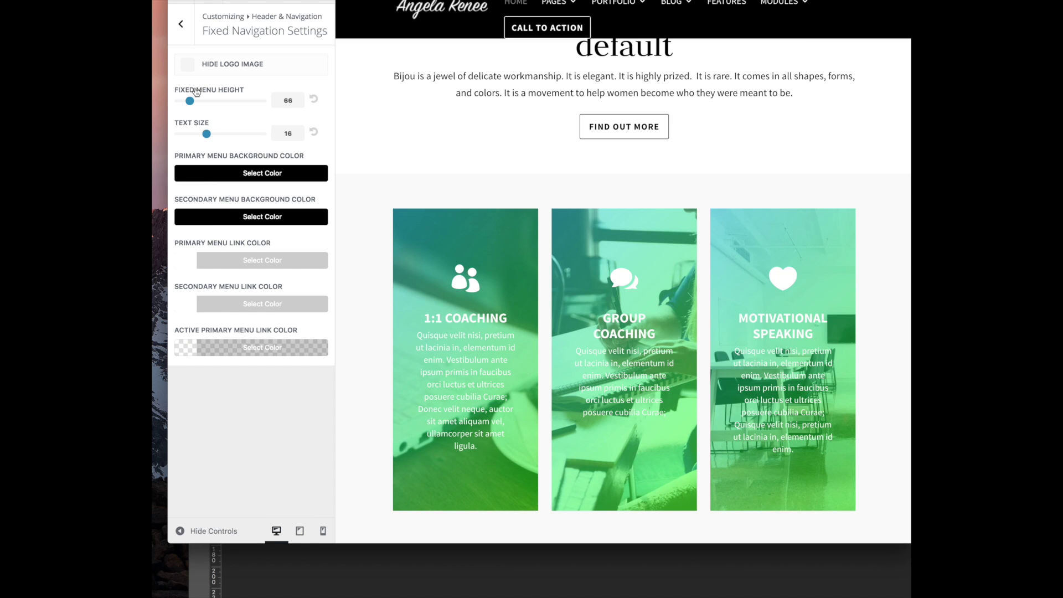
click(257, 176)
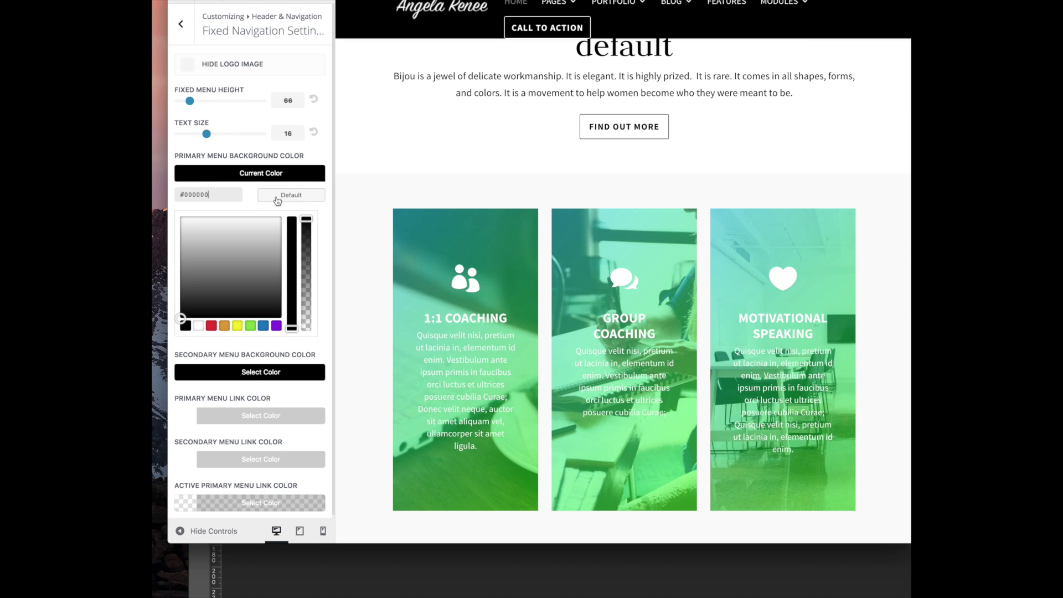
click(262, 326)
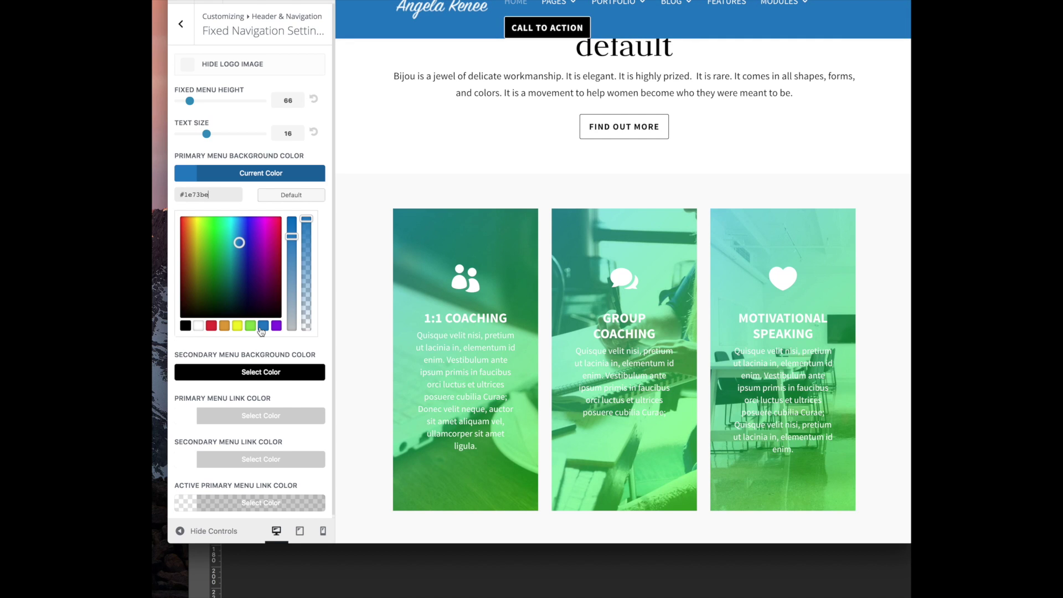
drag(242, 257, 240, 283)
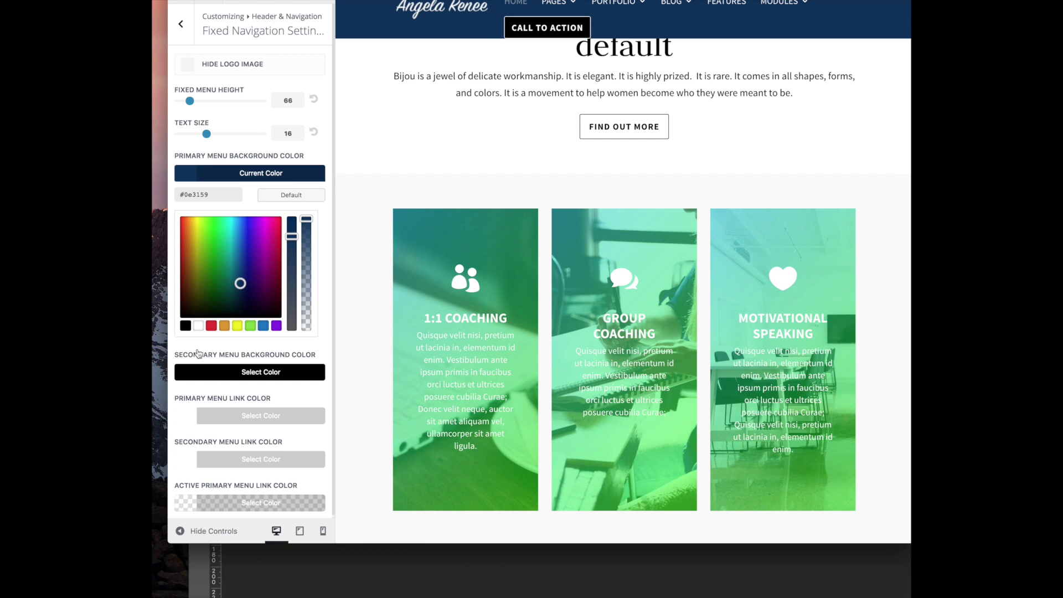
scroll(197, 353, down, 1)
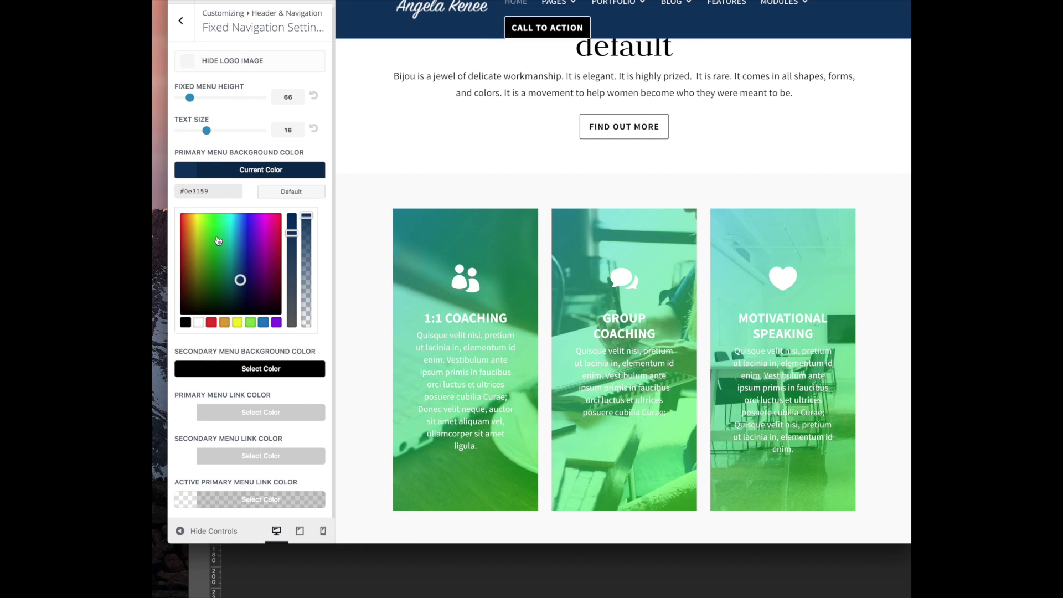
Set the Secondary Menu Background Color to near-black #0a0a0a and return to the sections list
click(218, 367)
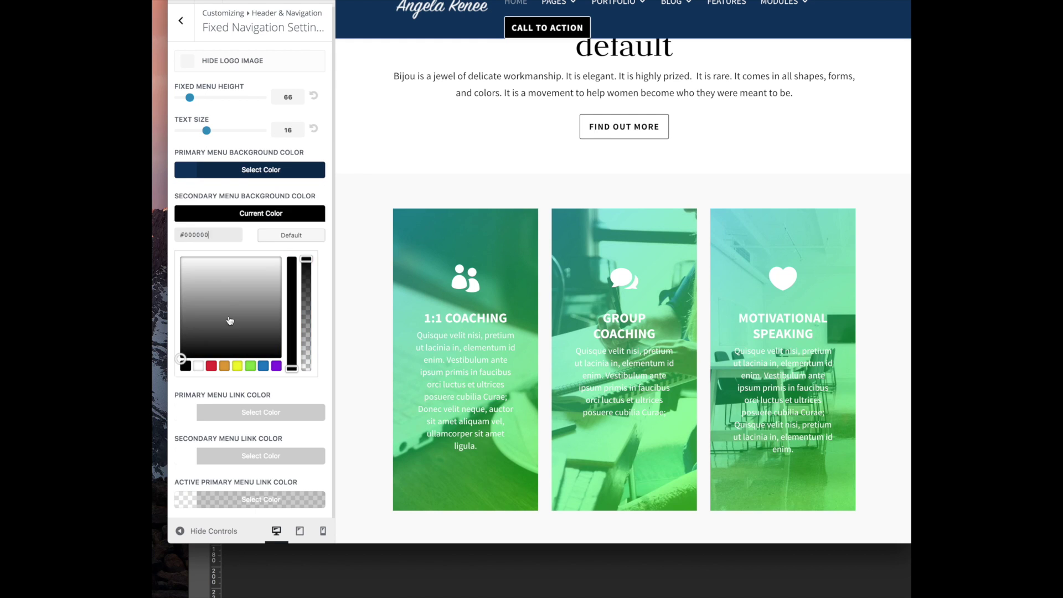
click(189, 365)
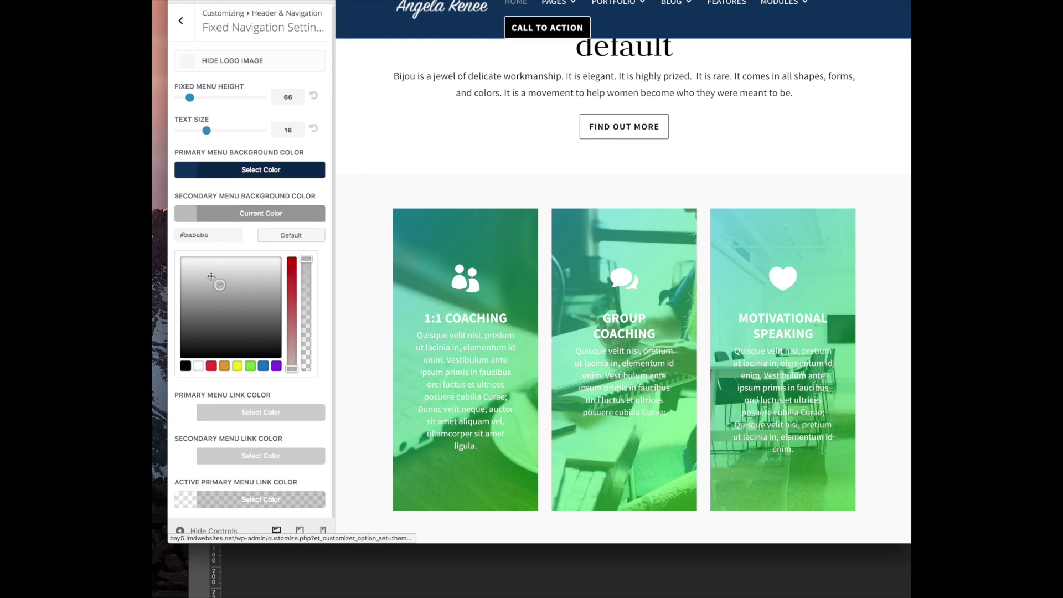
click(279, 397)
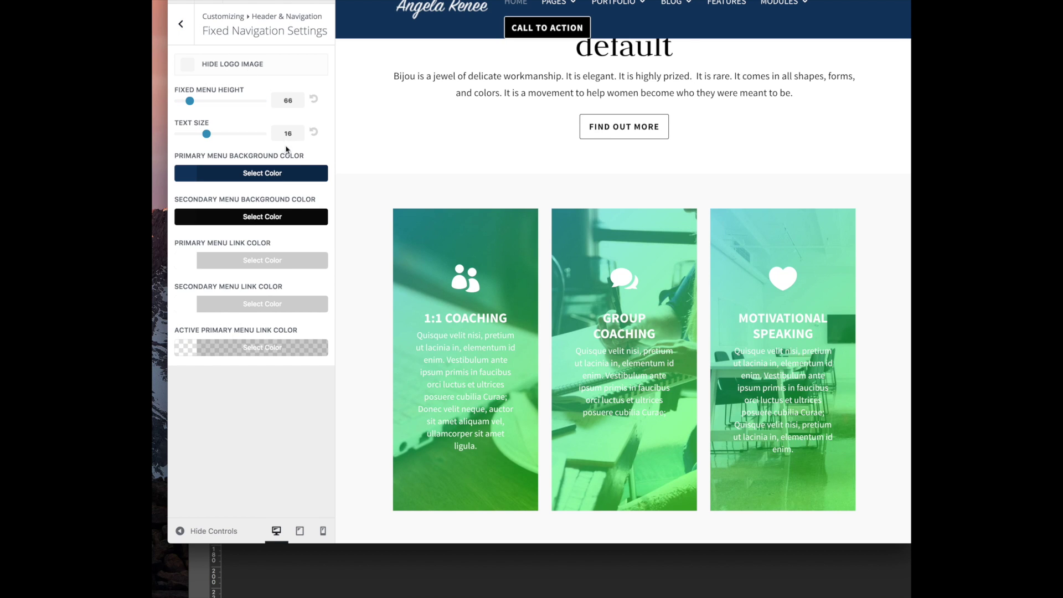
click(184, 36)
Try the search icon and social icons options in Header Elements, leaving social icons off
click(249, 159)
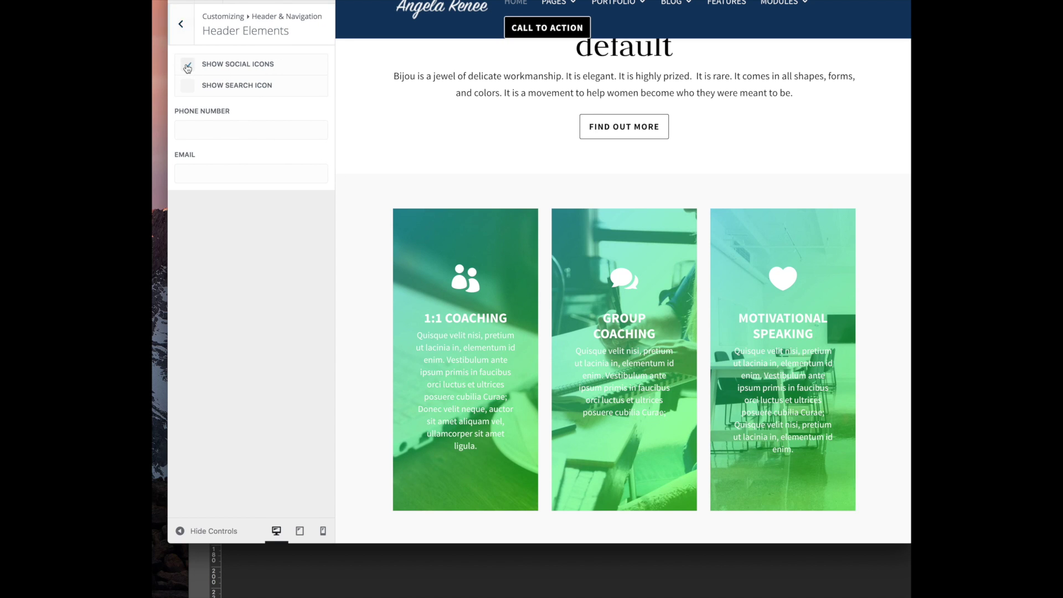
click(188, 85)
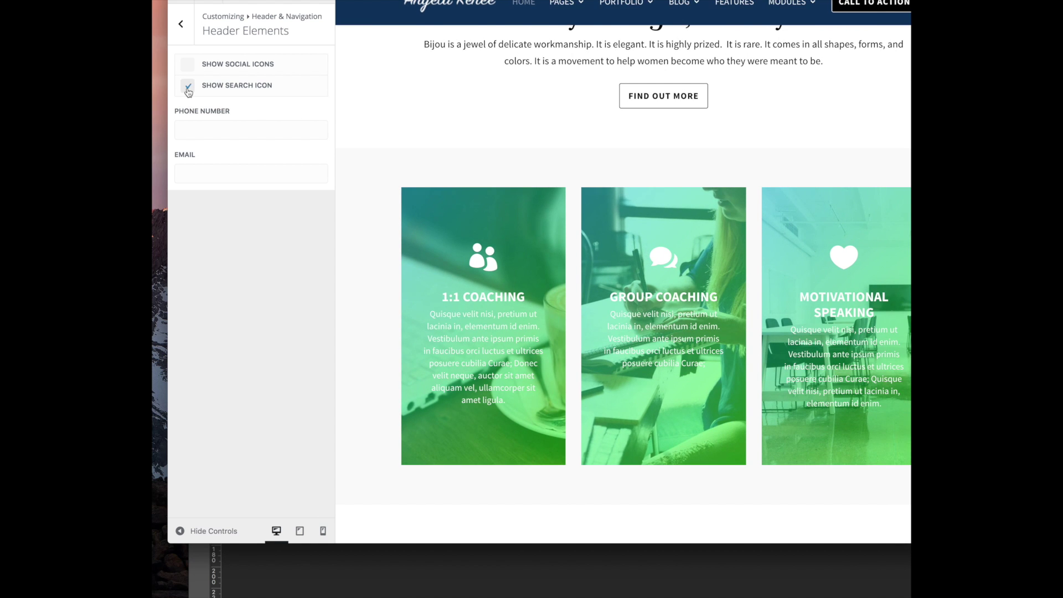
click(188, 67)
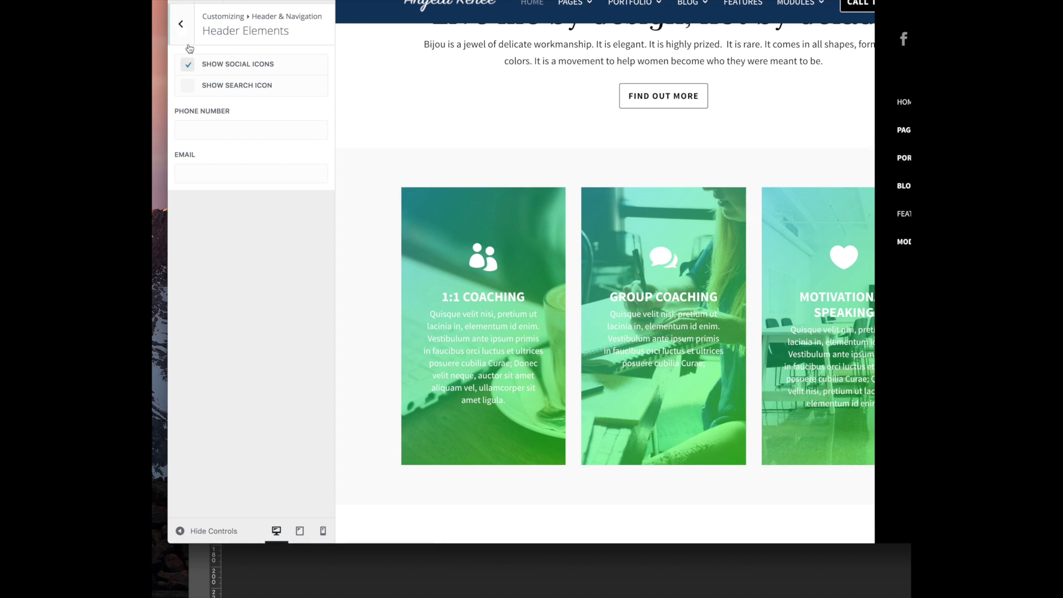
click(190, 67)
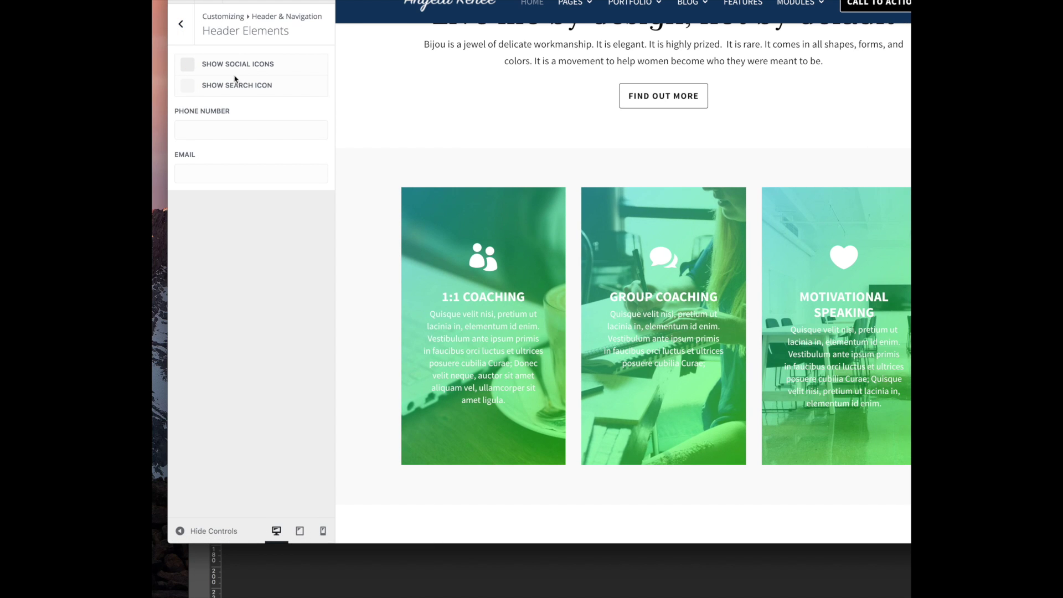
click(180, 24)
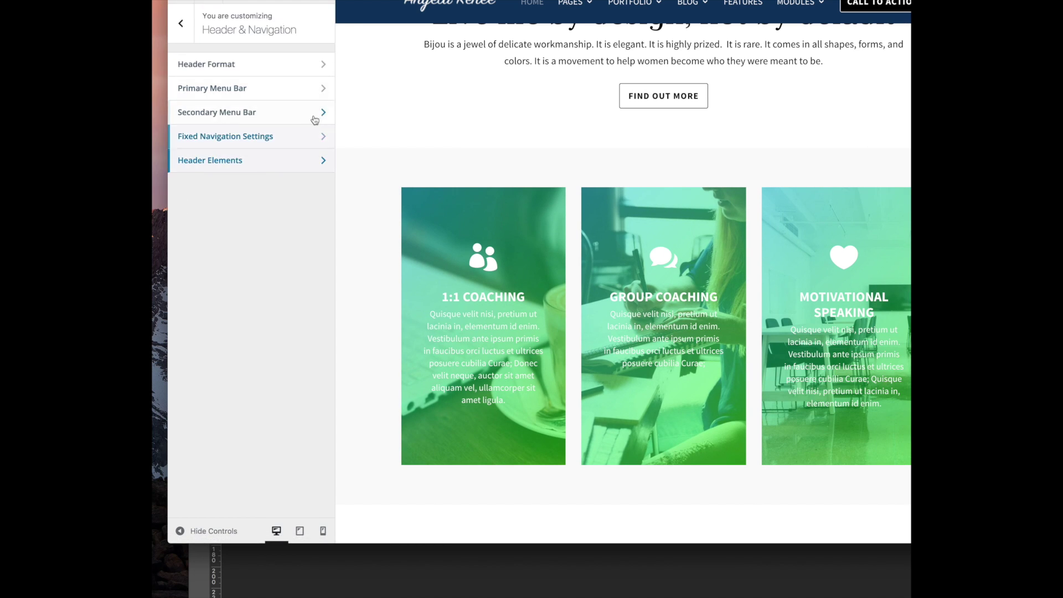
click(182, 23)
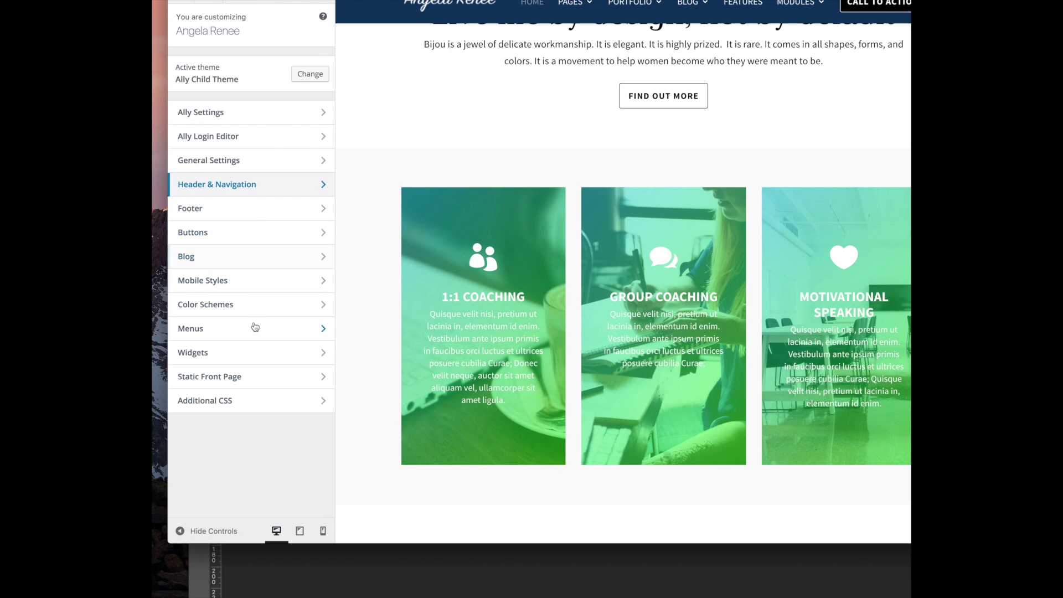
Review the Buttons Style text colour without changes, then bring up the Footer settings
click(237, 237)
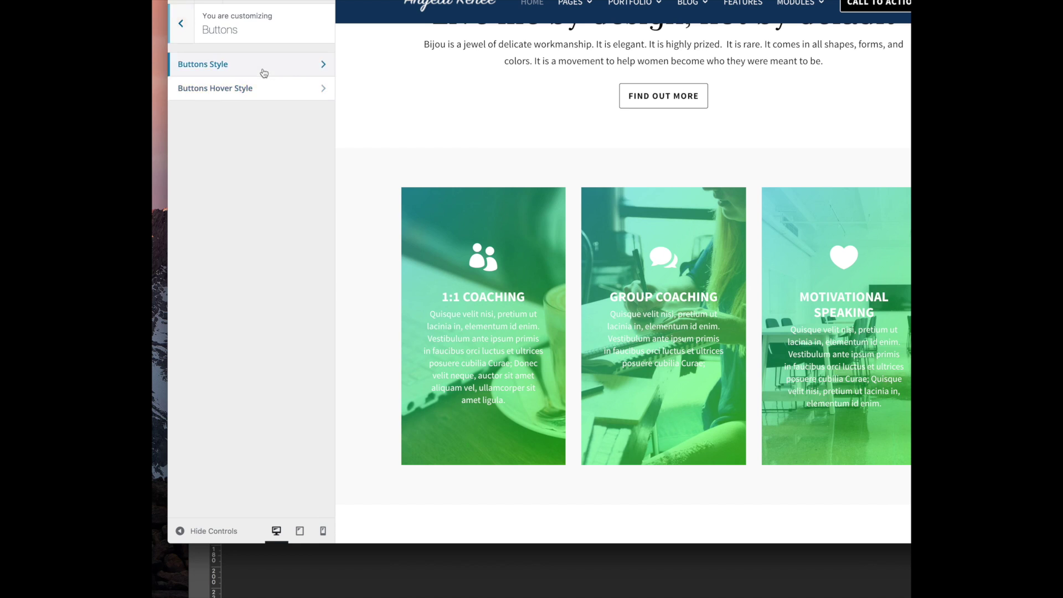
click(258, 69)
click(257, 125)
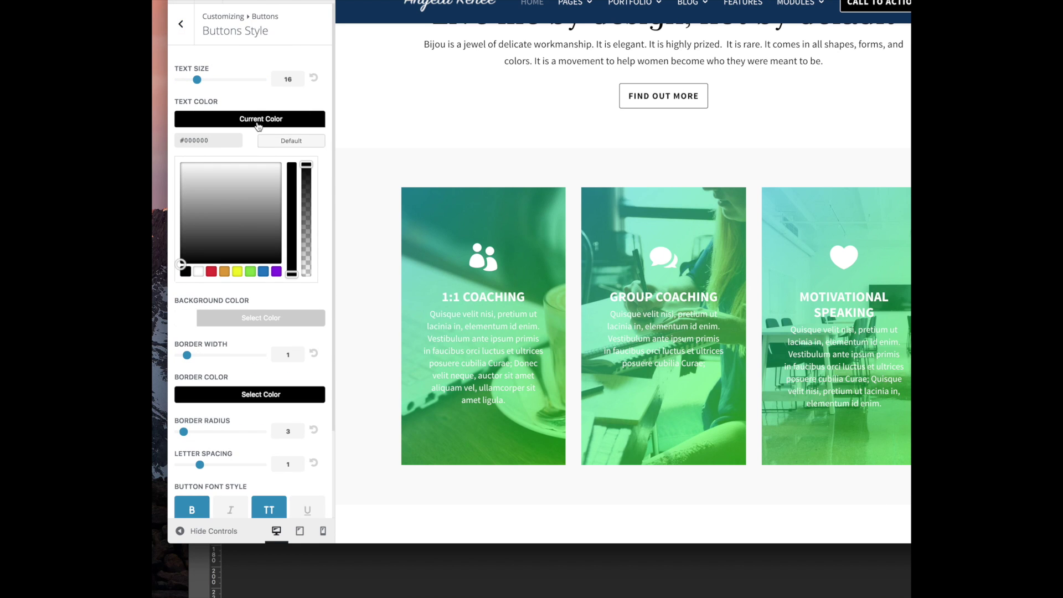
click(253, 102)
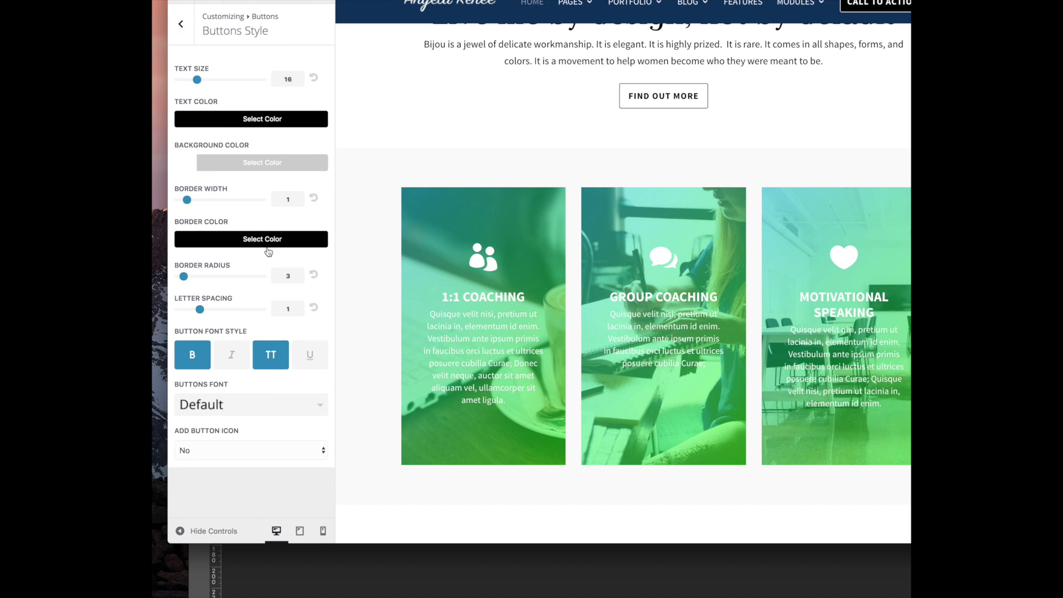
scroll(612, 90, down, 2)
click(180, 24)
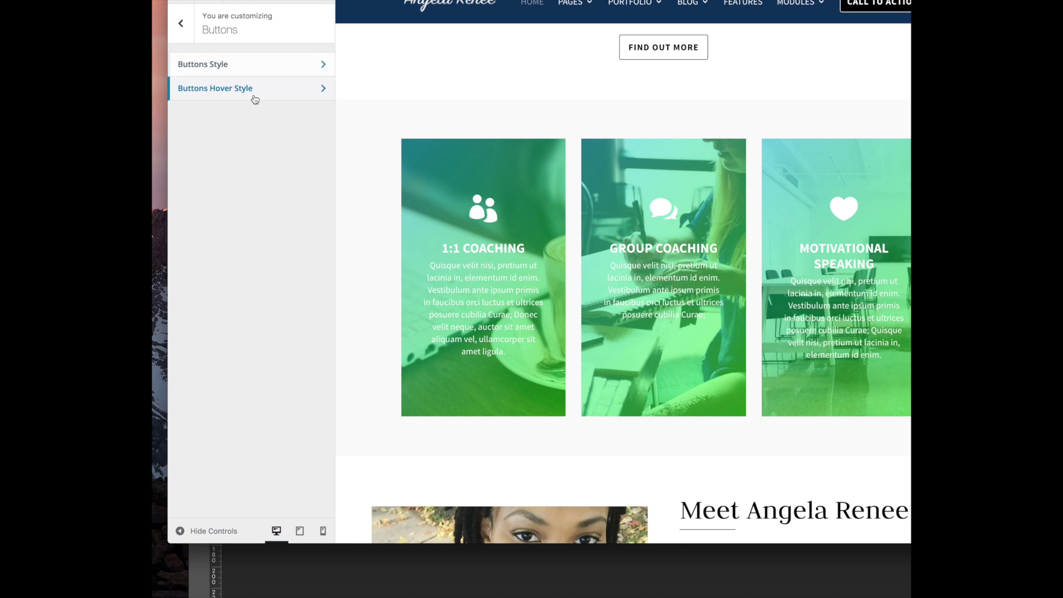
click(180, 24)
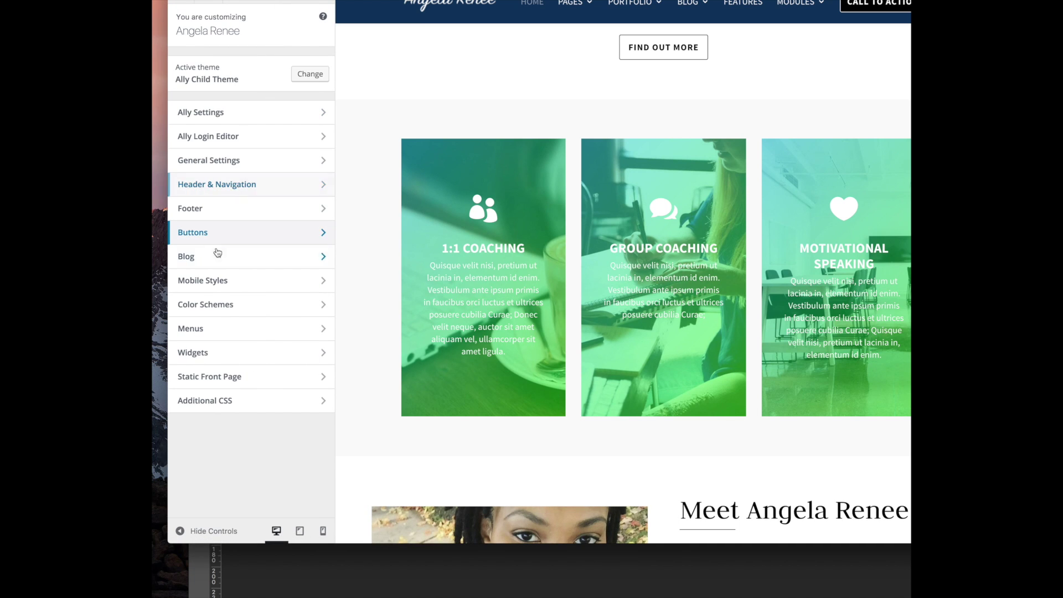
click(236, 210)
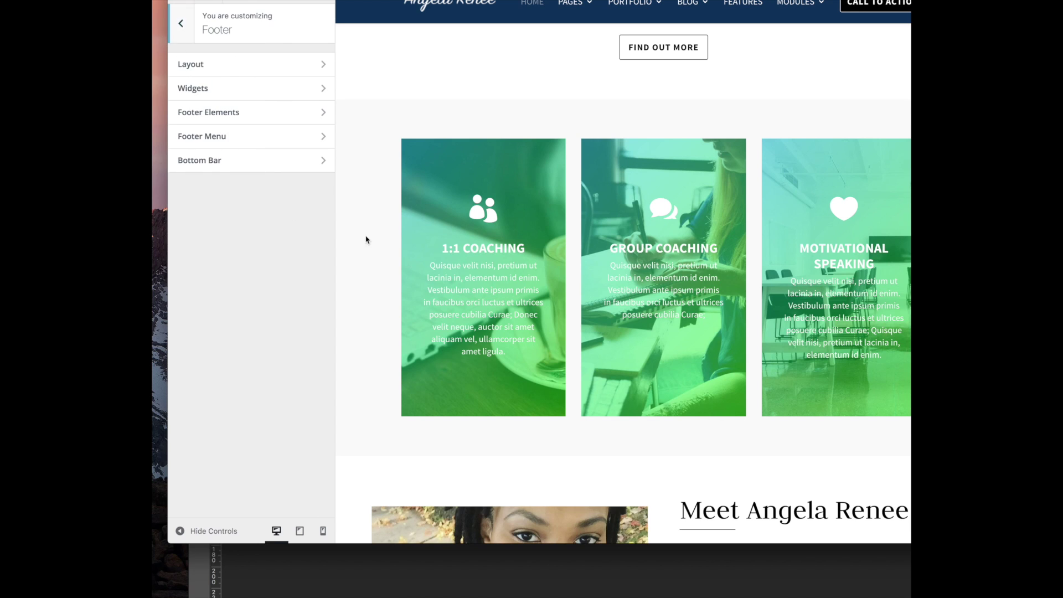
In Footer > Bottom Bar, replace the credits text with © and the site owner's name
click(252, 170)
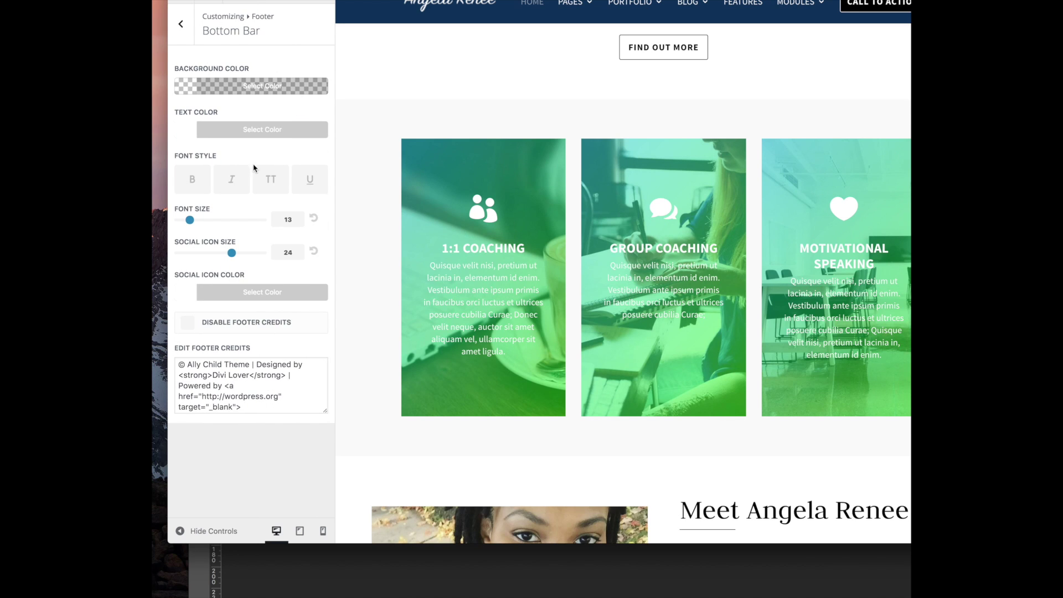
click(182, 365)
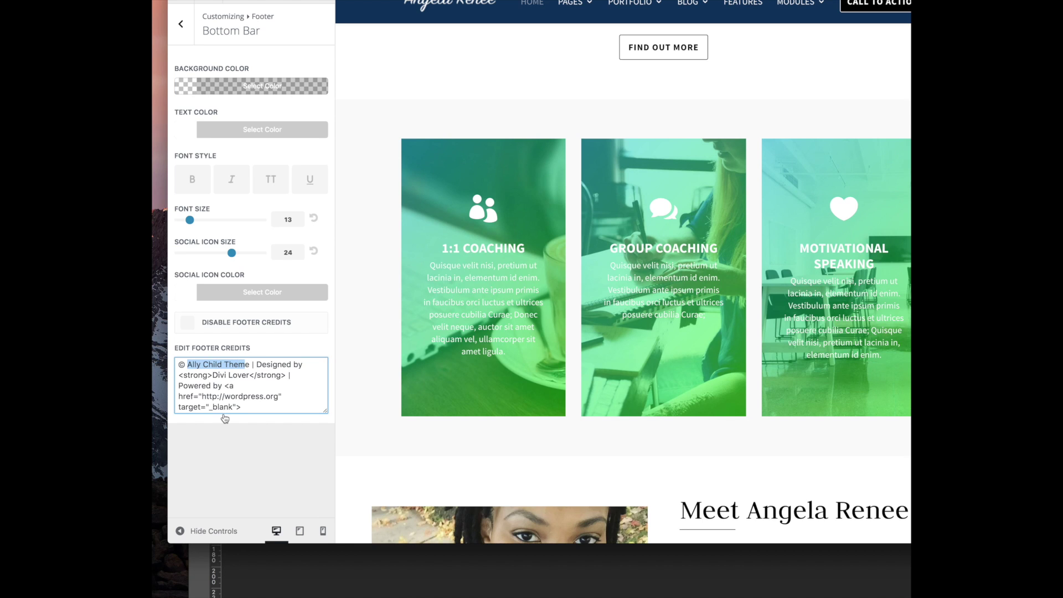
key(BackSpace)
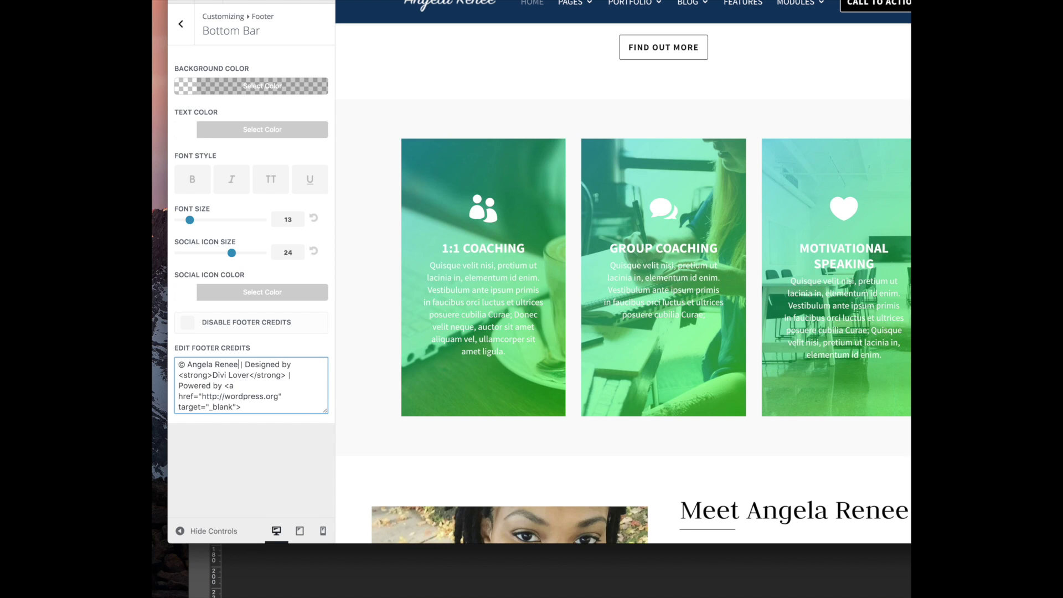
drag(240, 365, 311, 476)
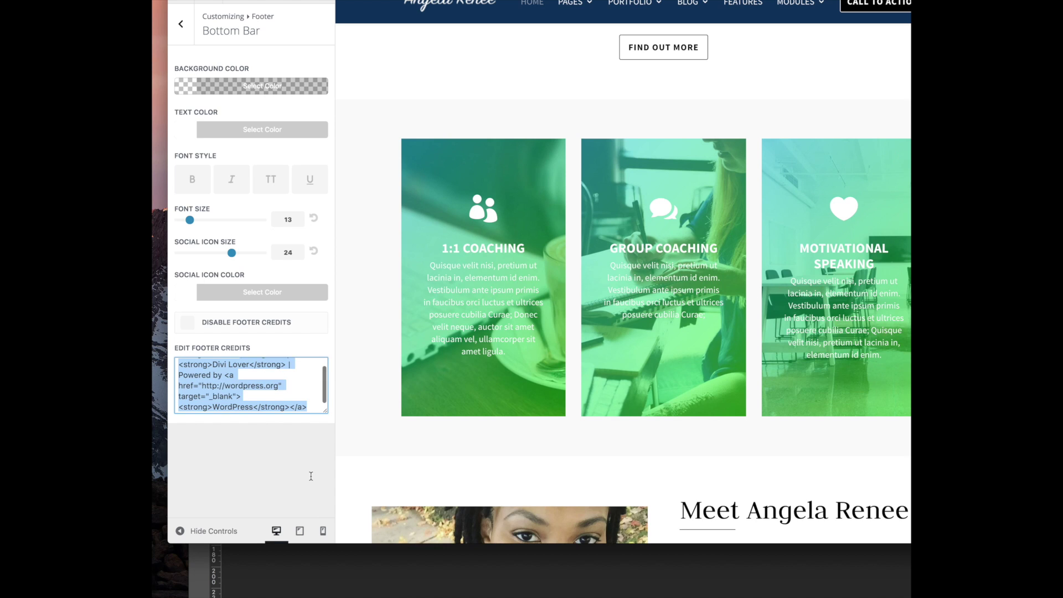
key(BackSpace)
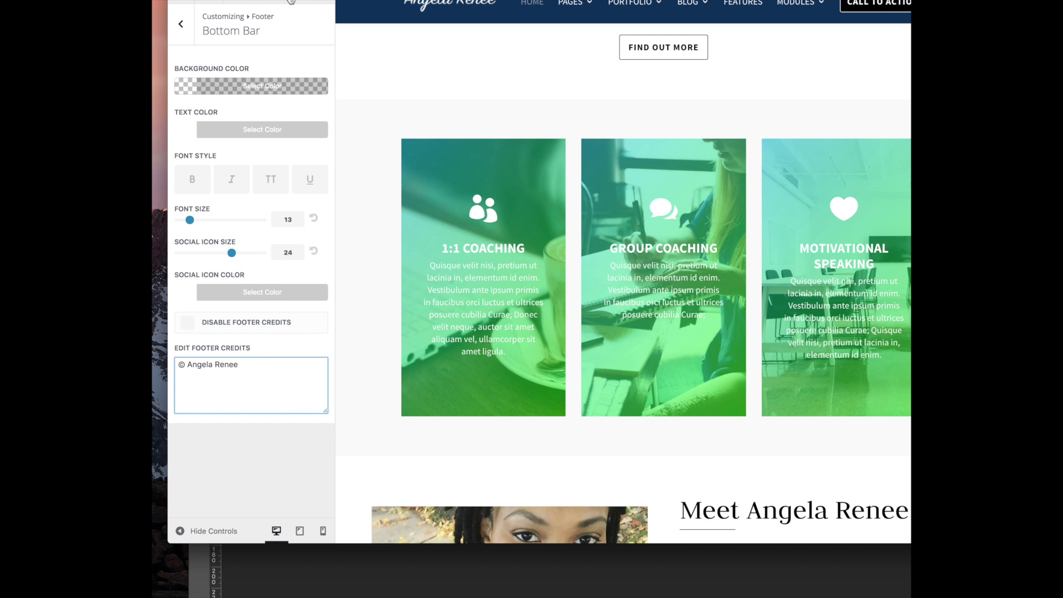
Glance at the footer Layout settings and return to the Footer section list
scroll(579, 286, down, 10)
scroll(572, 287, down, 5)
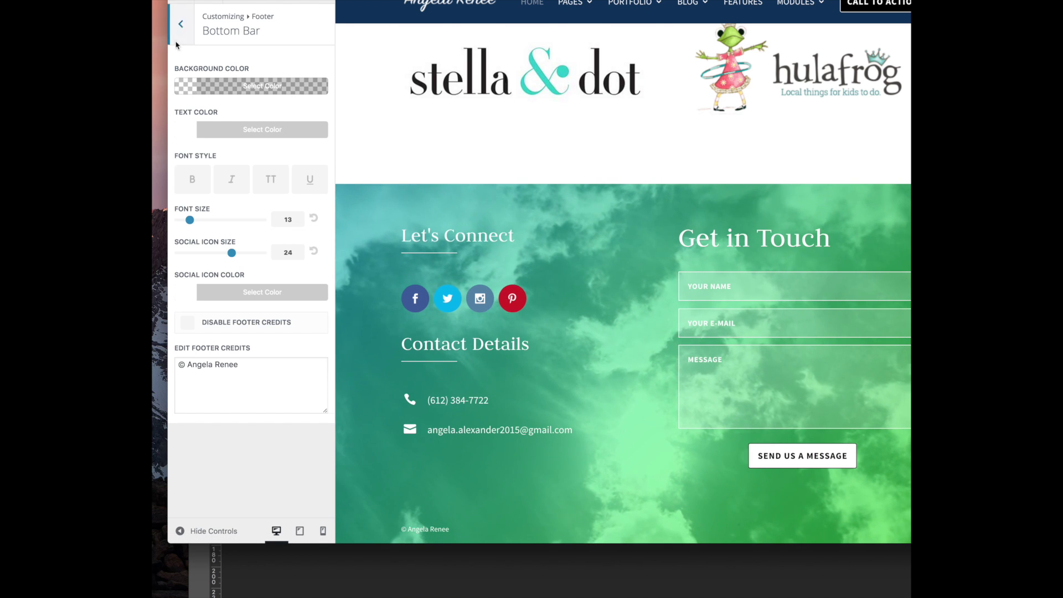
click(181, 25)
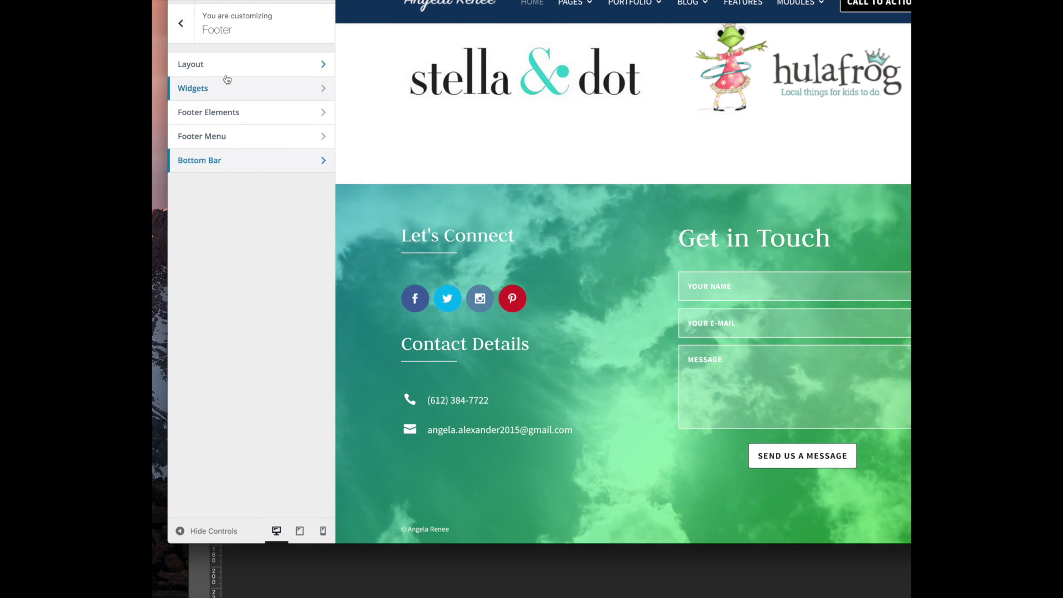
click(199, 66)
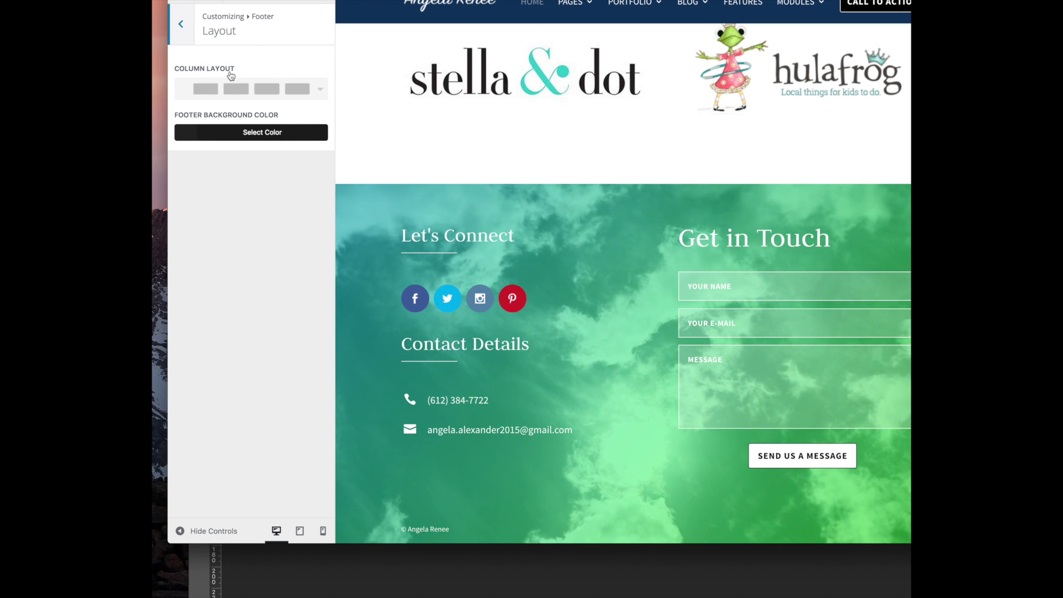
click(176, 27)
Look over Additional CSS and Color Schemes, then leave the Customizer for Appearance > Menus
click(181, 26)
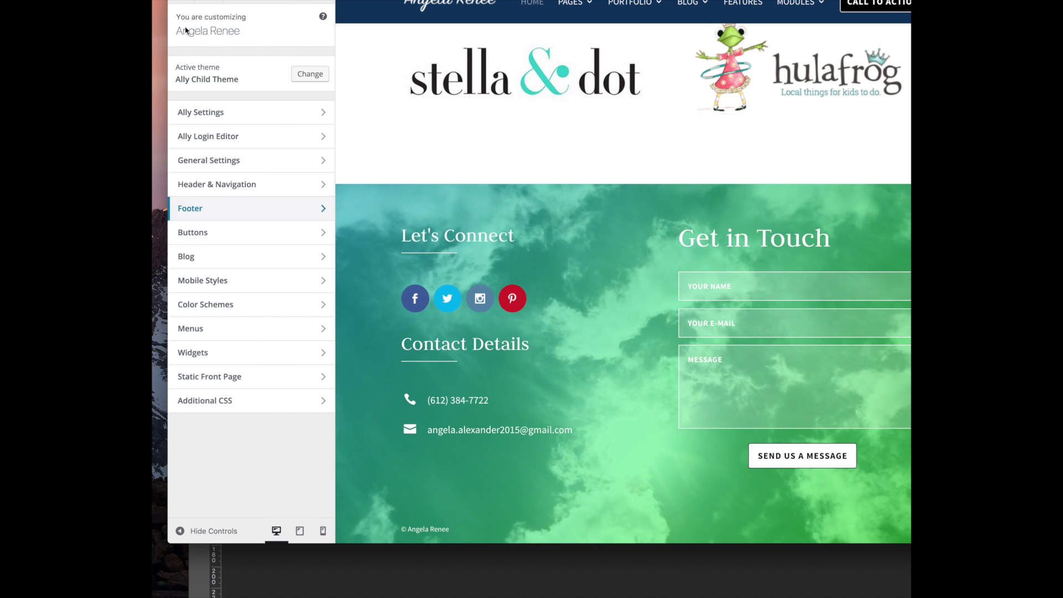
click(242, 405)
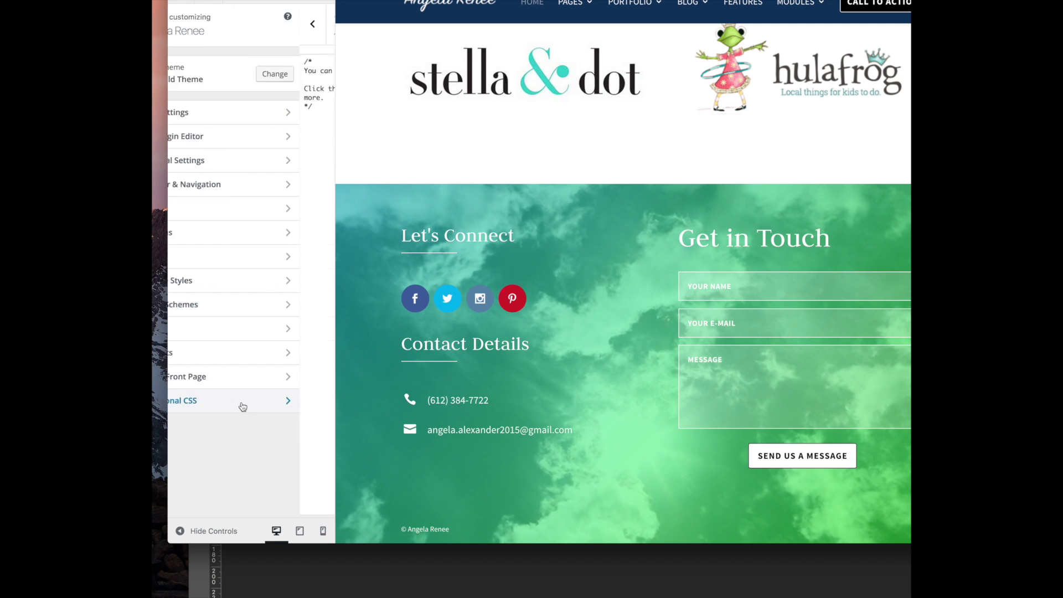
click(182, 26)
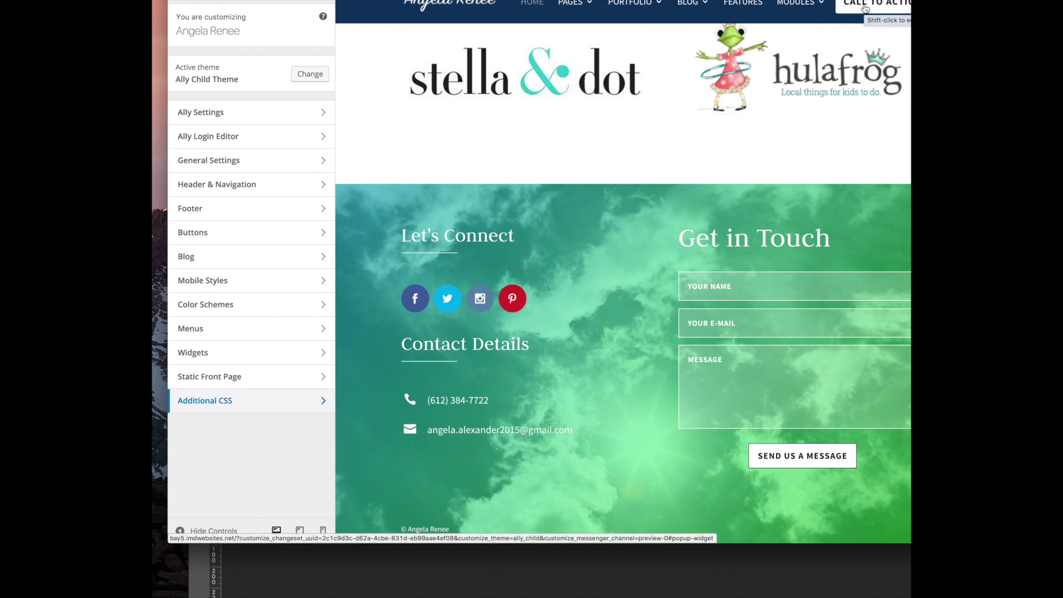
click(230, 306)
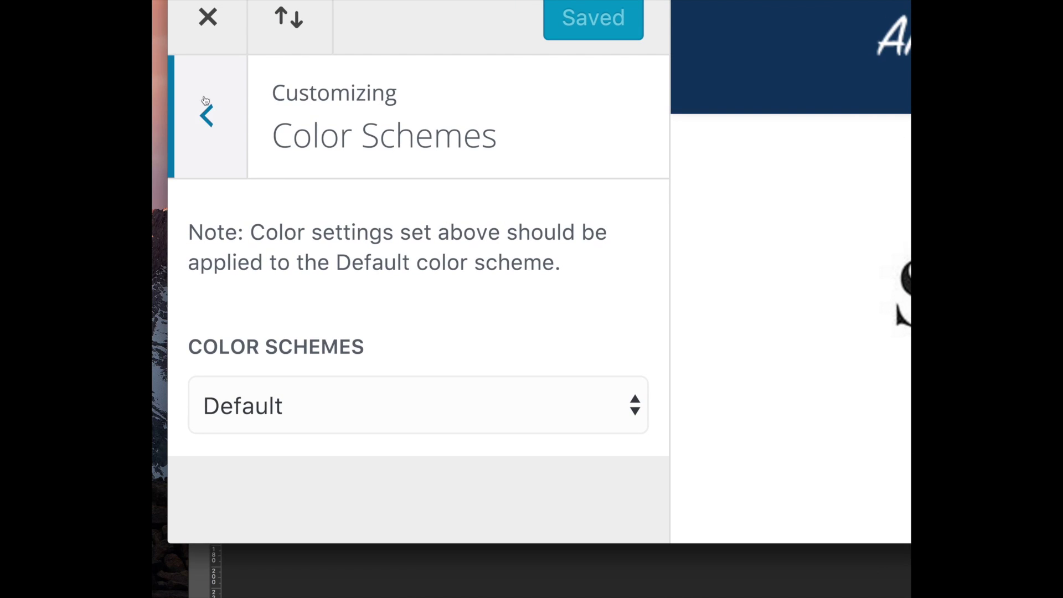
click(206, 117)
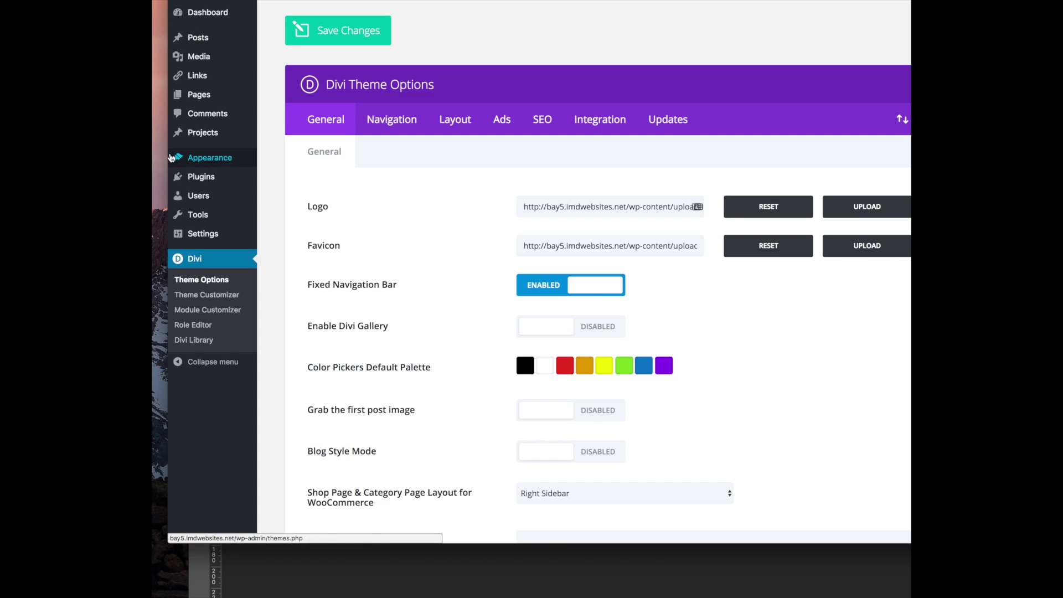
mouse_move(197, 163)
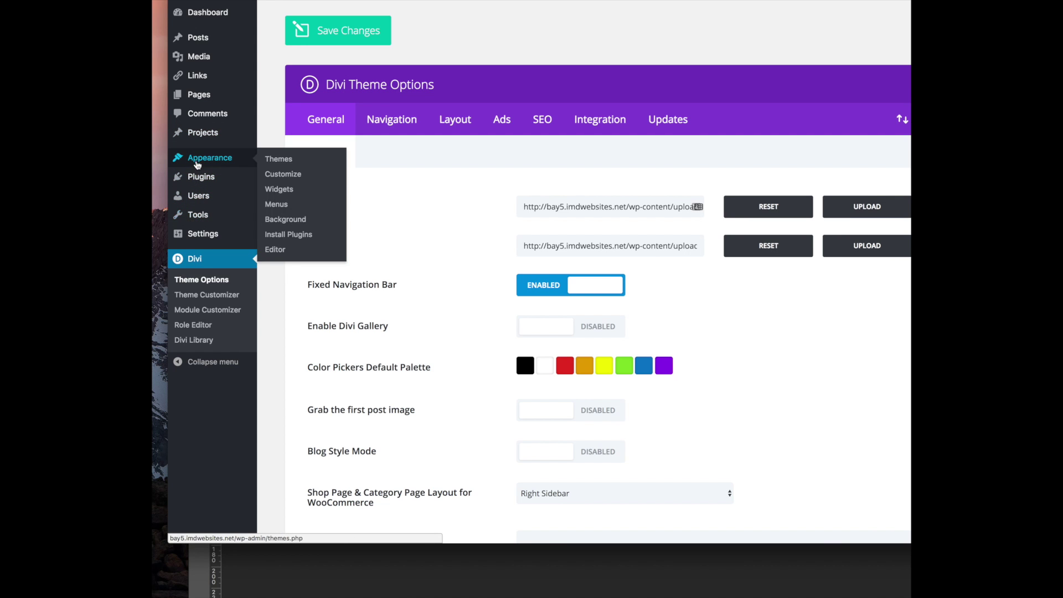
click(281, 207)
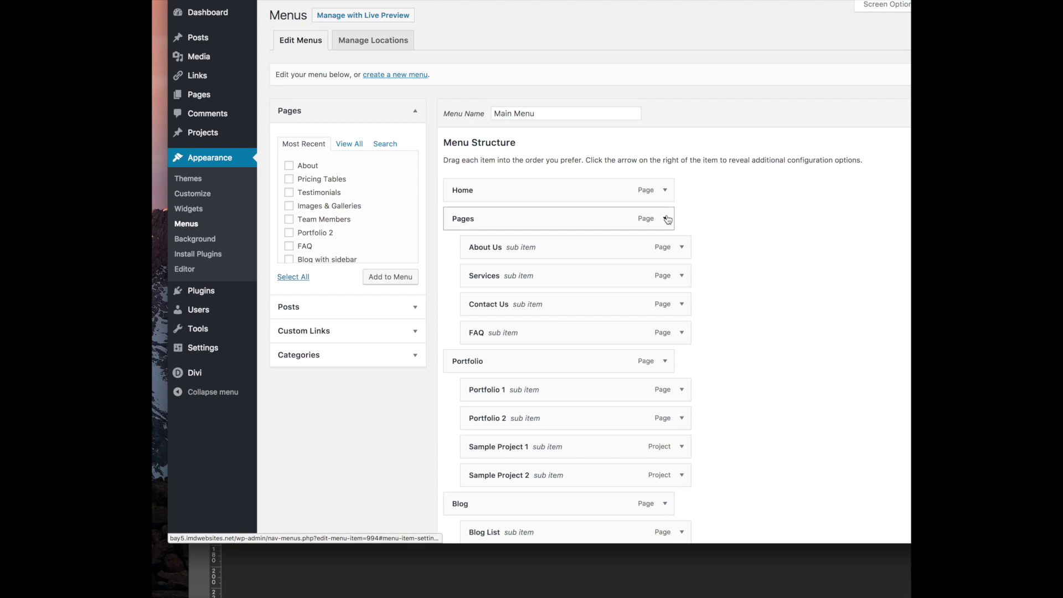
Move About Us to top level under Home, rename it About, and remove Pages
drag(522, 249, 506, 218)
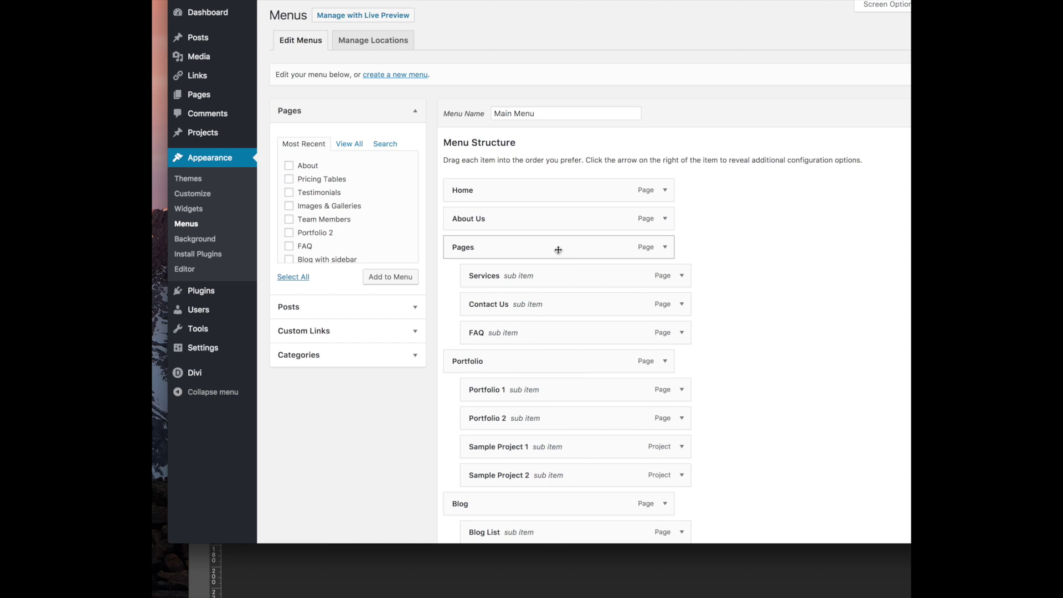
click(665, 218)
triple_click(575, 257)
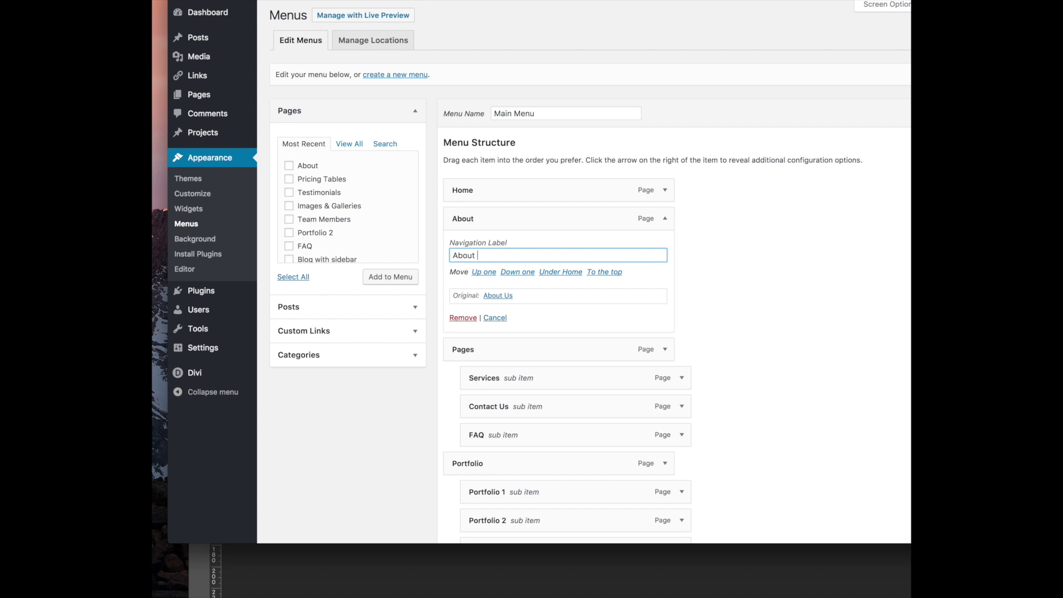
click(665, 218)
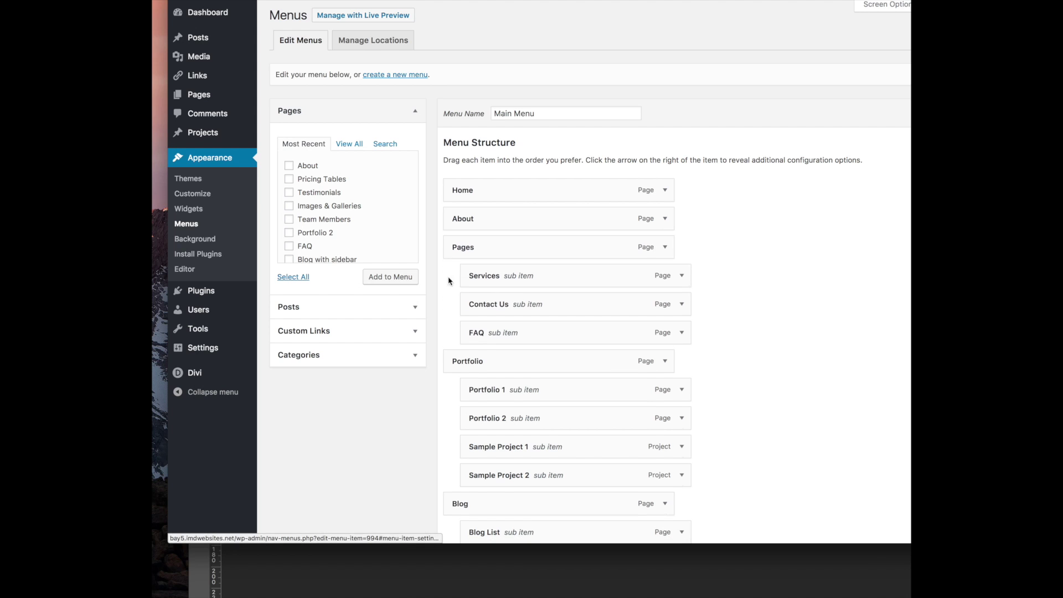
click(669, 248)
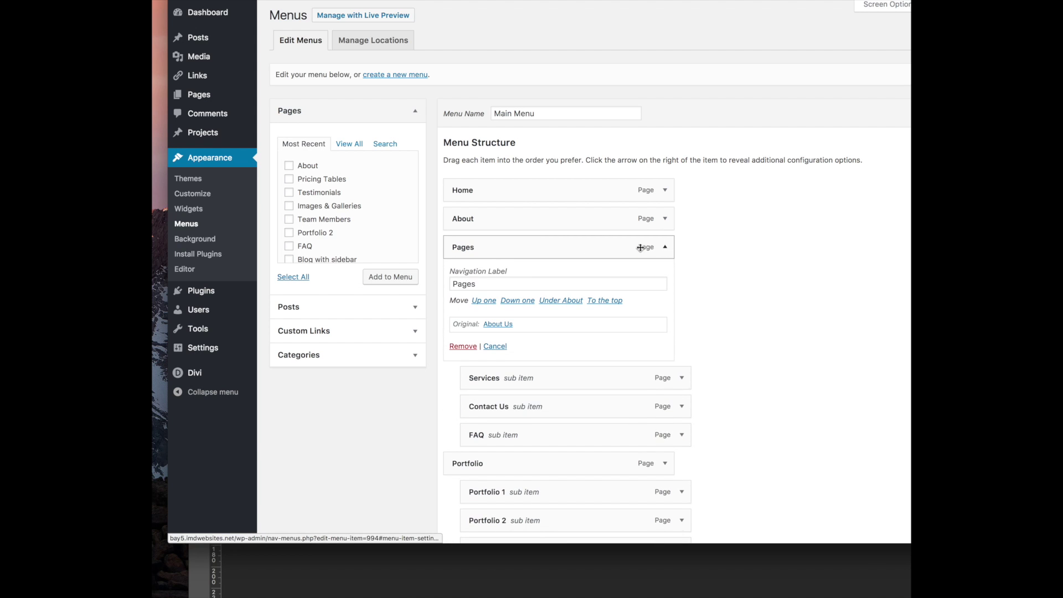
click(459, 347)
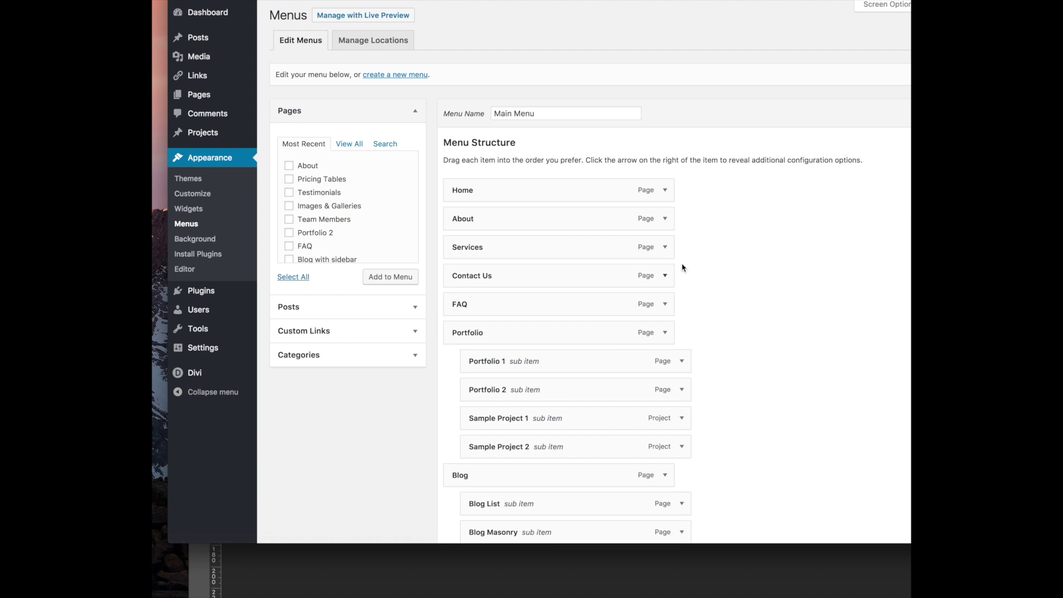
Inspect the Contact Us item, backing out of creating a new menu
click(665, 275)
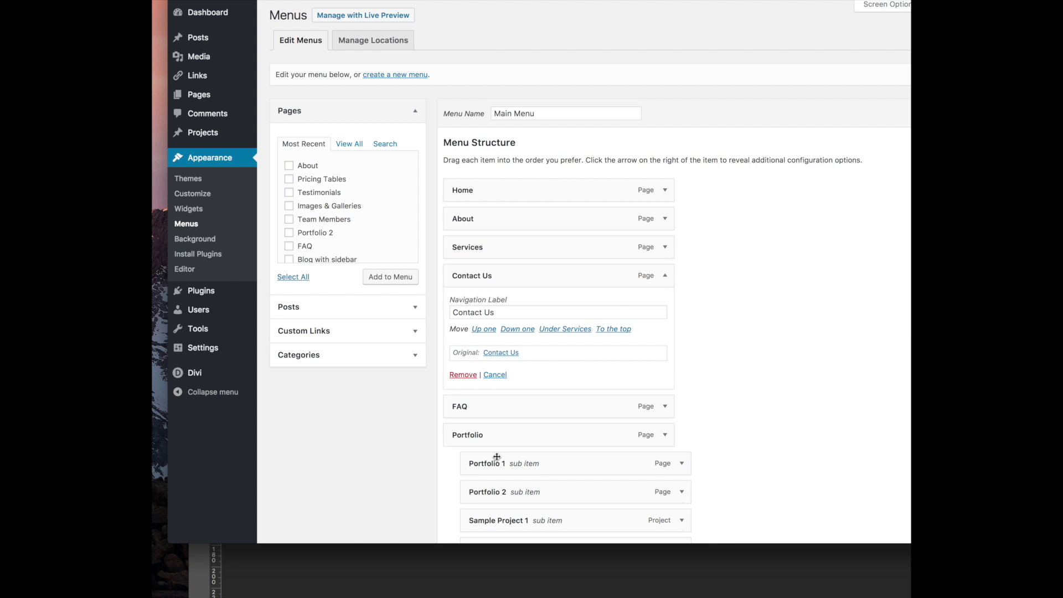
scroll(496, 456, down, 9)
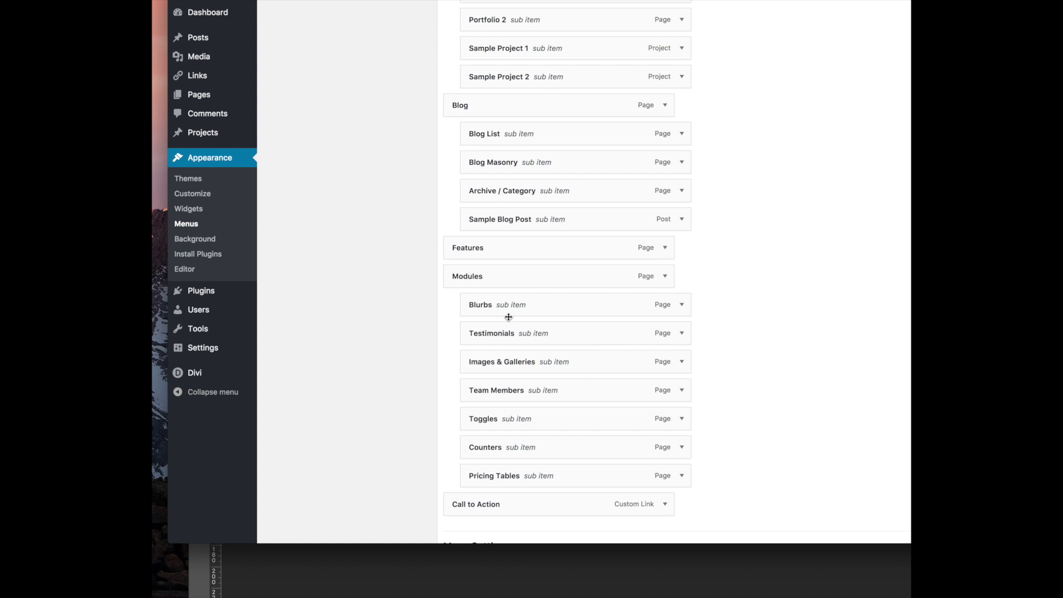
scroll(508, 316, up, 9)
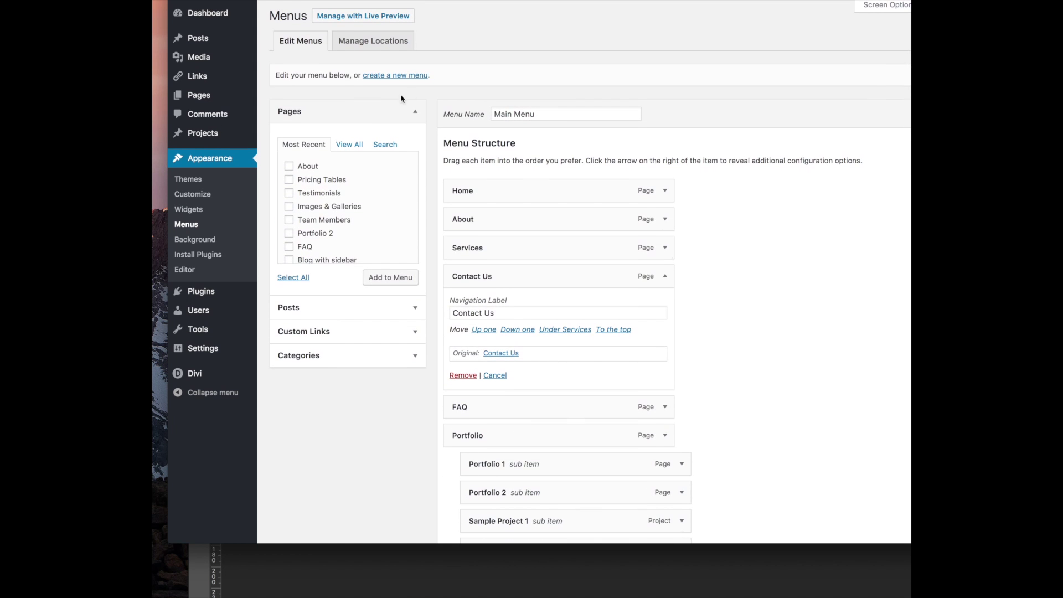
scroll(455, 221, down, 10)
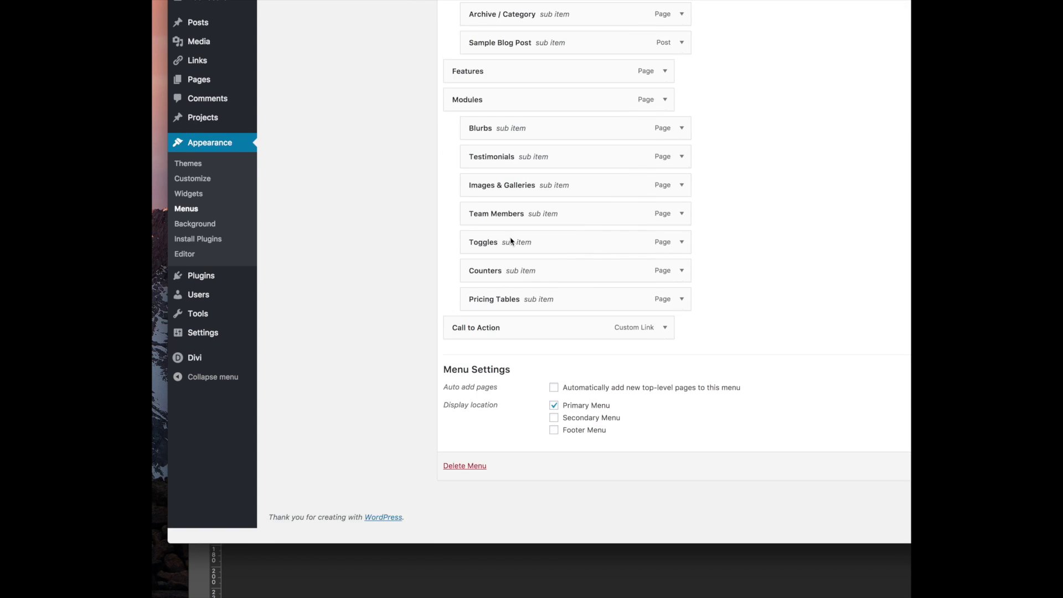
scroll(515, 218, up, 10)
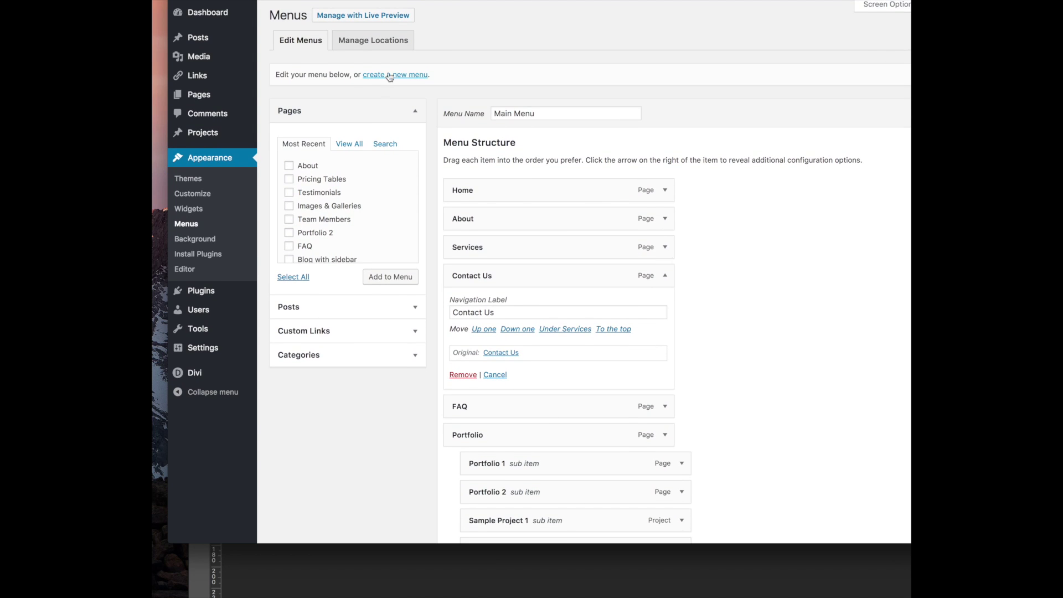
click(382, 76)
click(734, 153)
scroll(459, 199, down, 13)
scroll(459, 200, up, 1)
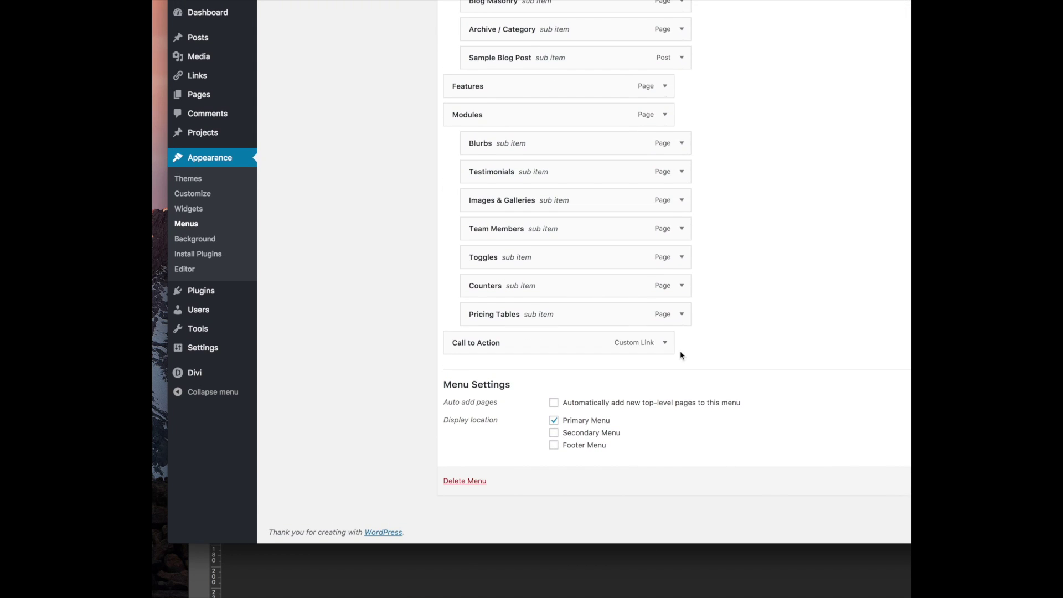
Check the Call to Action custom link URL and remove Services from the Main Menu
click(666, 343)
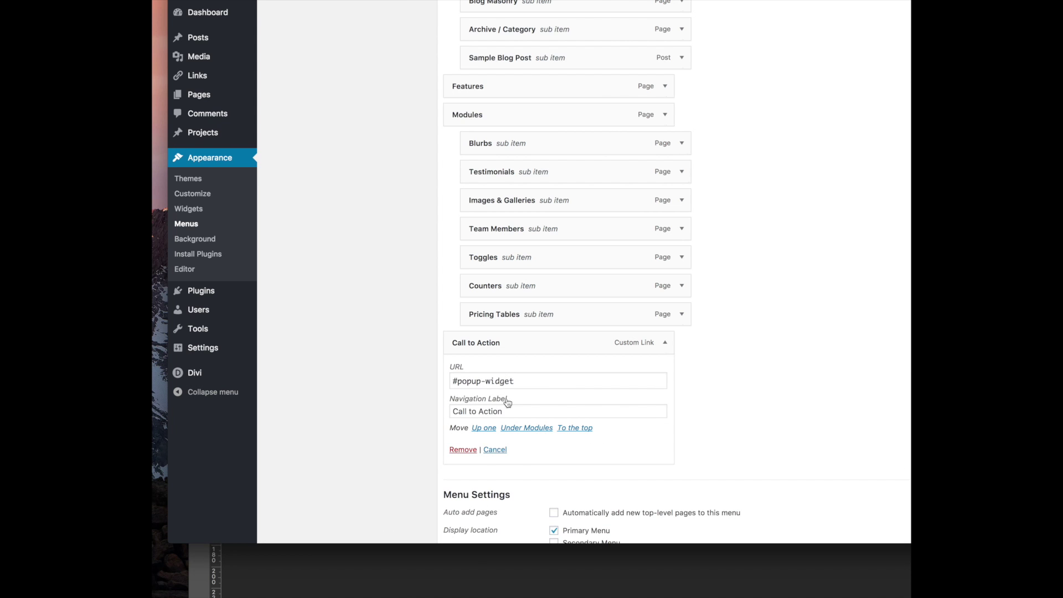
scroll(510, 409, down, 5)
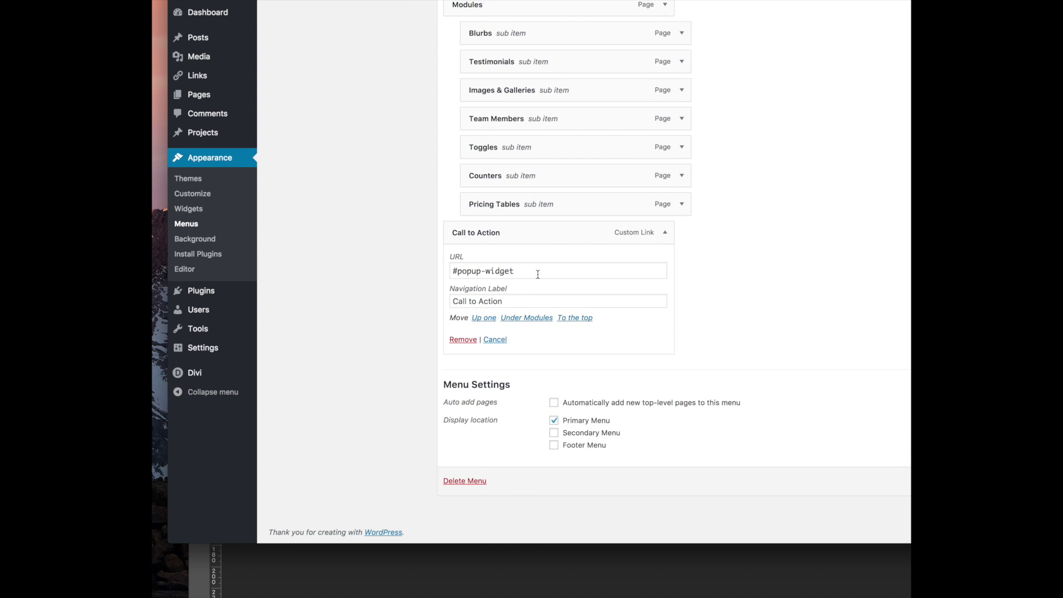
scroll(538, 274, up, 15)
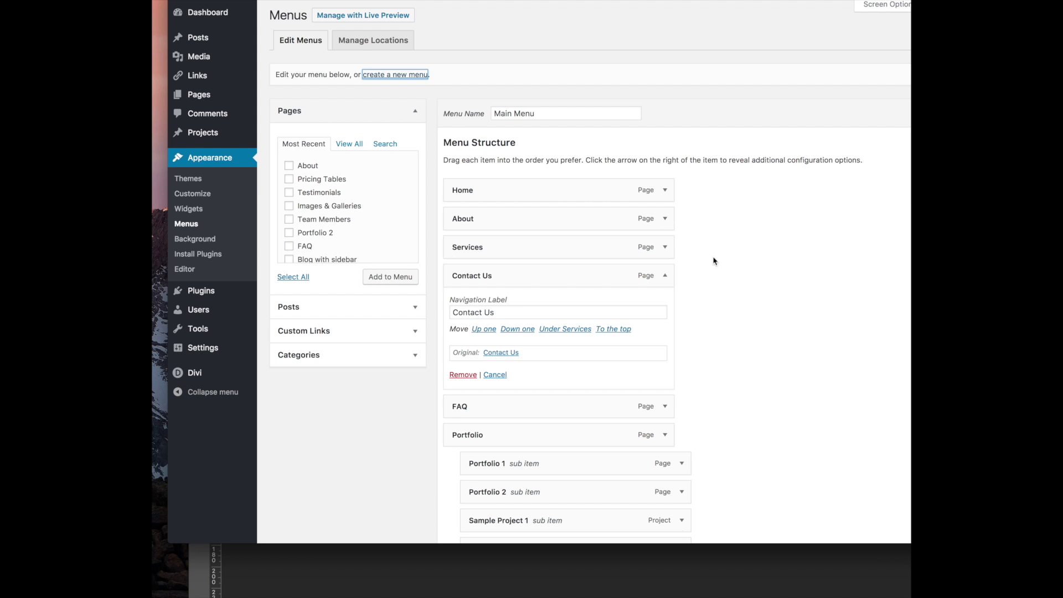
click(665, 246)
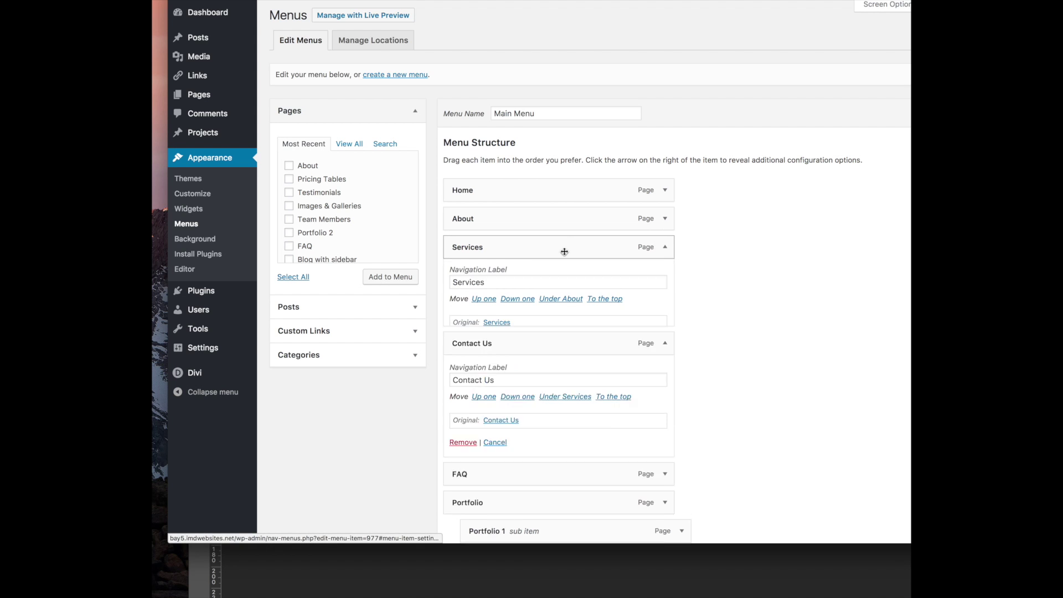
click(462, 346)
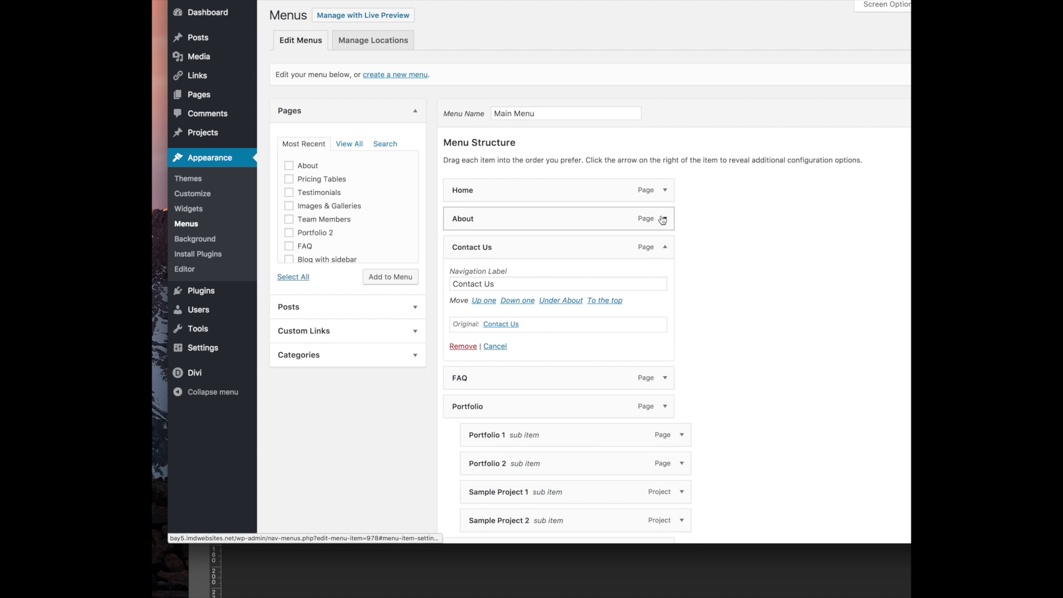
click(666, 248)
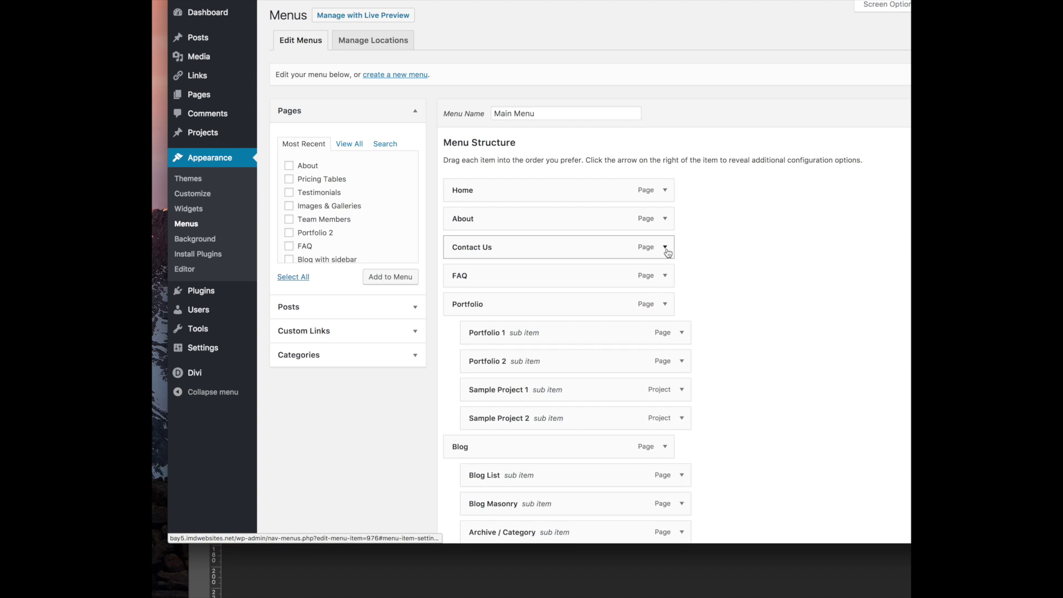
Remove FAQ, Portfolio, Portfolio 1, Portfolio 2, Sample Project 1 and Sample Project 2 from the menu
click(664, 275)
click(459, 377)
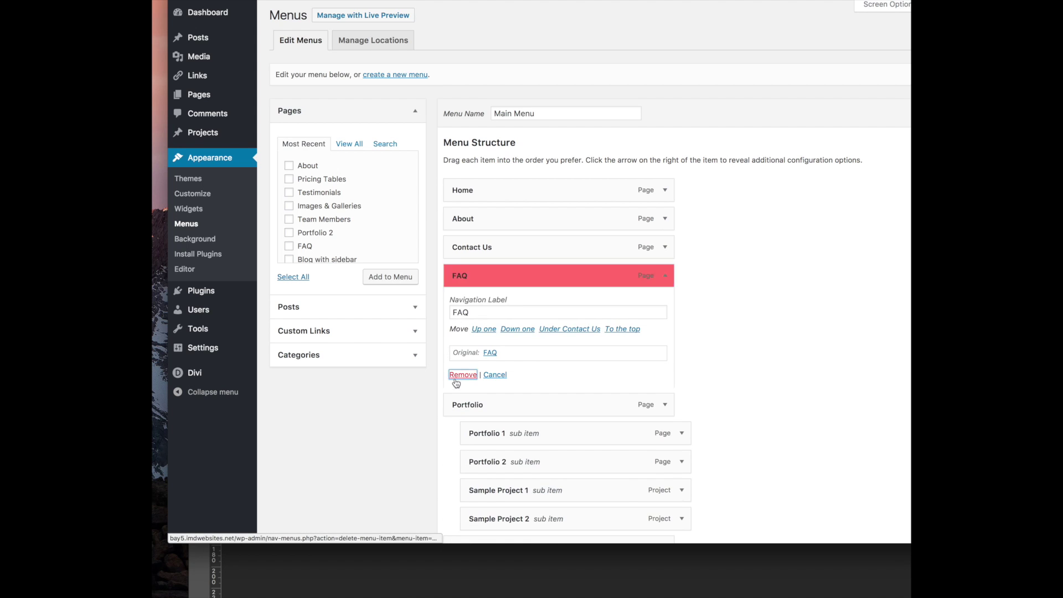
click(549, 275)
click(463, 375)
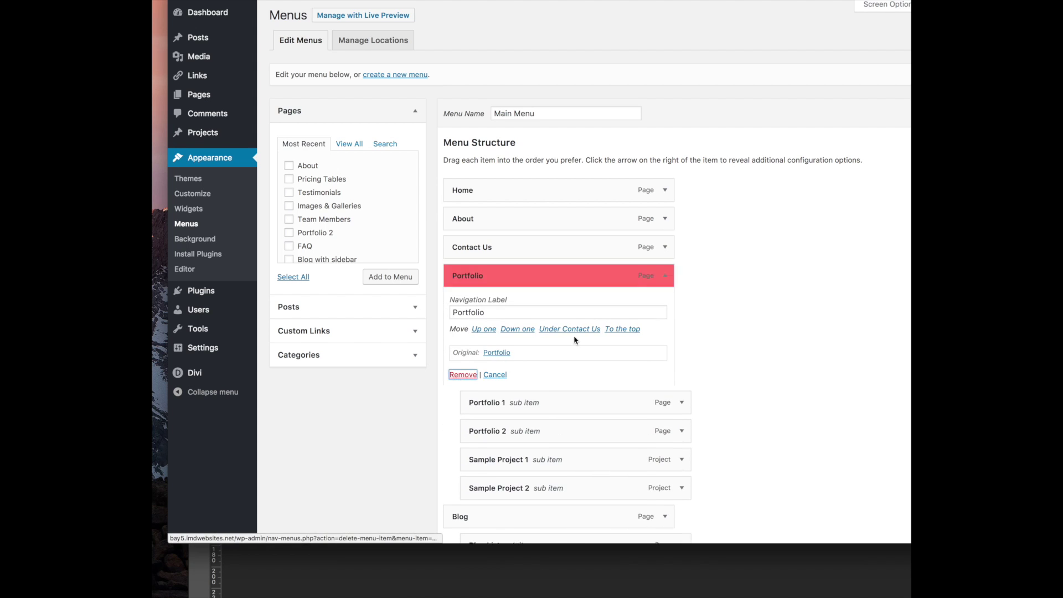
click(662, 275)
click(461, 376)
click(664, 276)
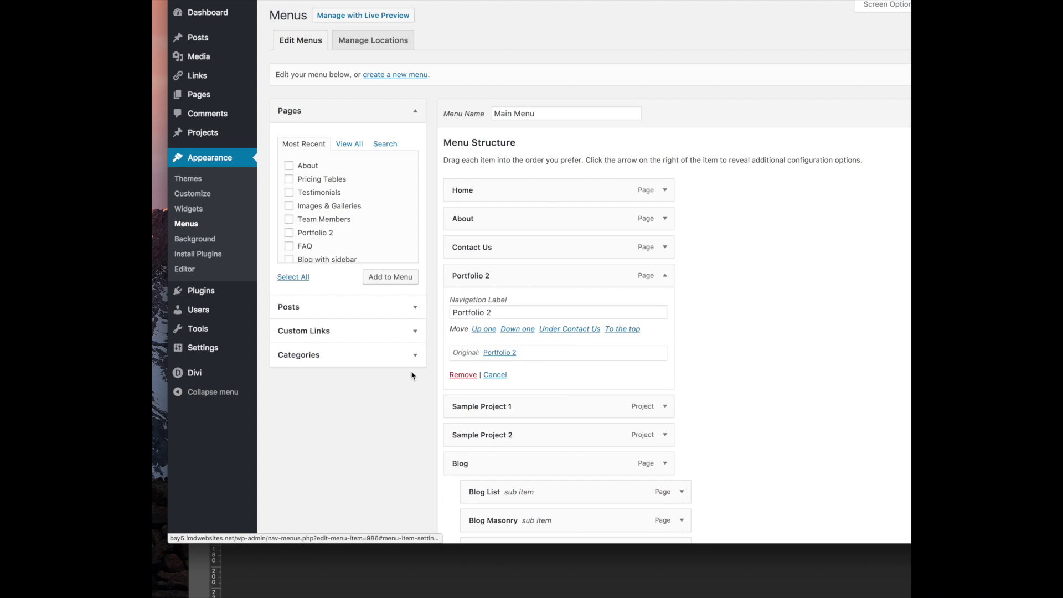
click(463, 374)
click(665, 275)
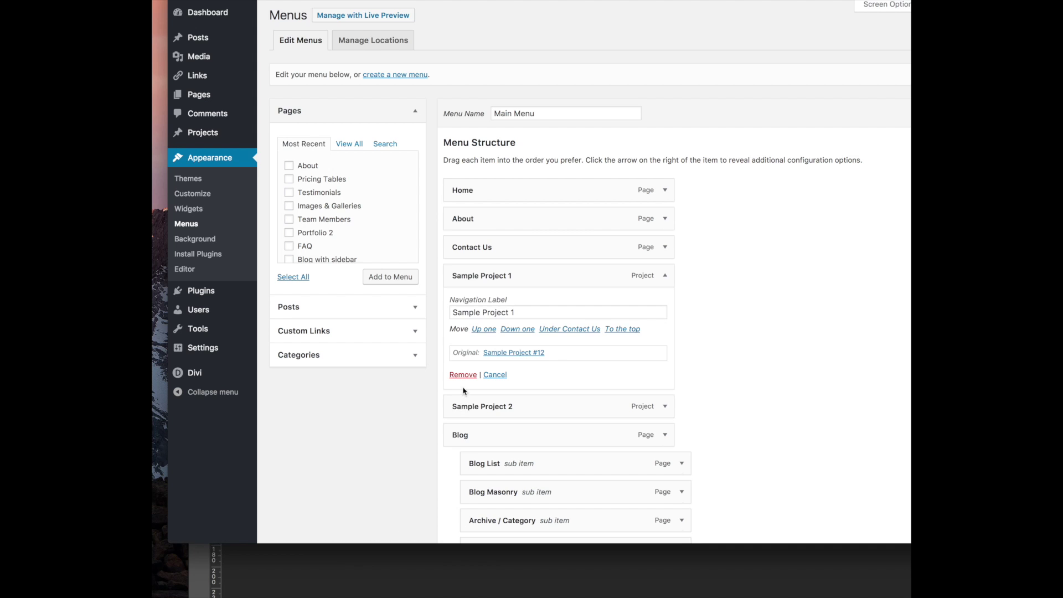
click(463, 375)
click(665, 275)
click(462, 373)
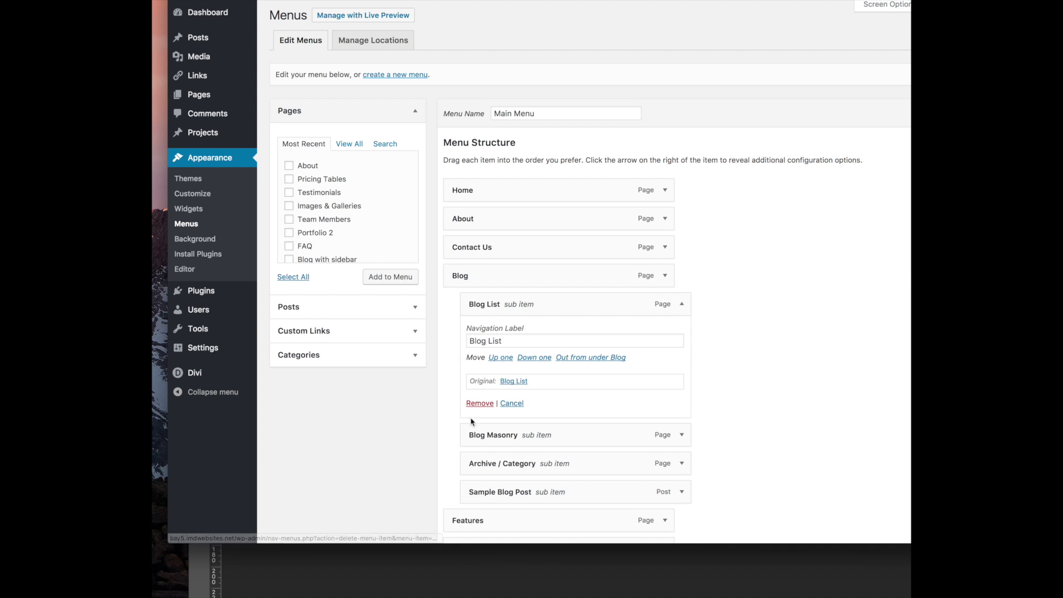
Remove Blog List, Blog Masonry, Archive / Category, Sample Blog Post, Features, Modules and Blurbs
click(479, 403)
click(685, 305)
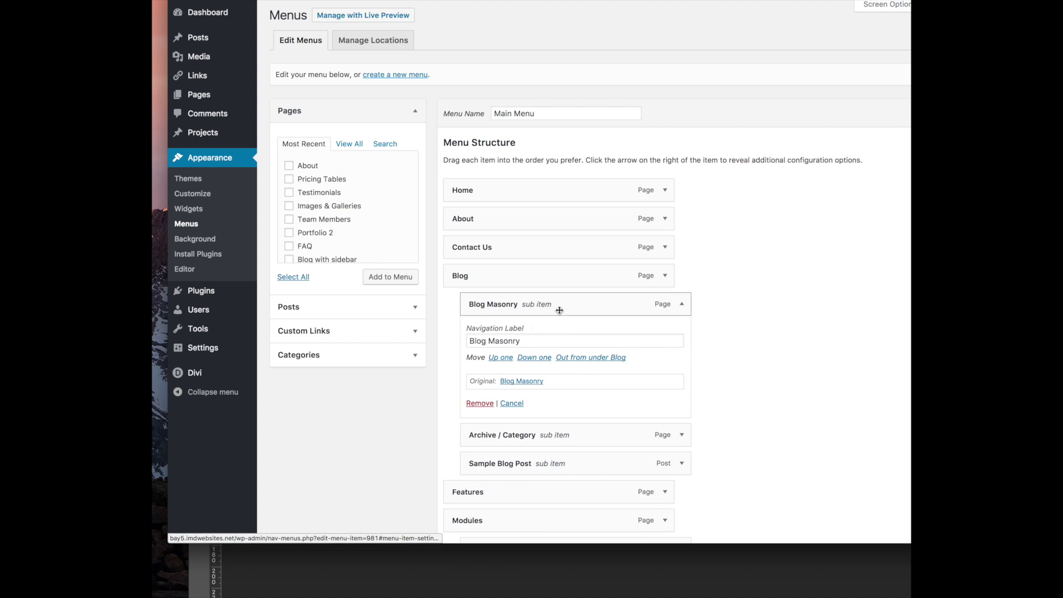
click(478, 404)
click(682, 304)
click(479, 403)
click(681, 304)
click(479, 403)
click(665, 304)
click(461, 403)
click(665, 303)
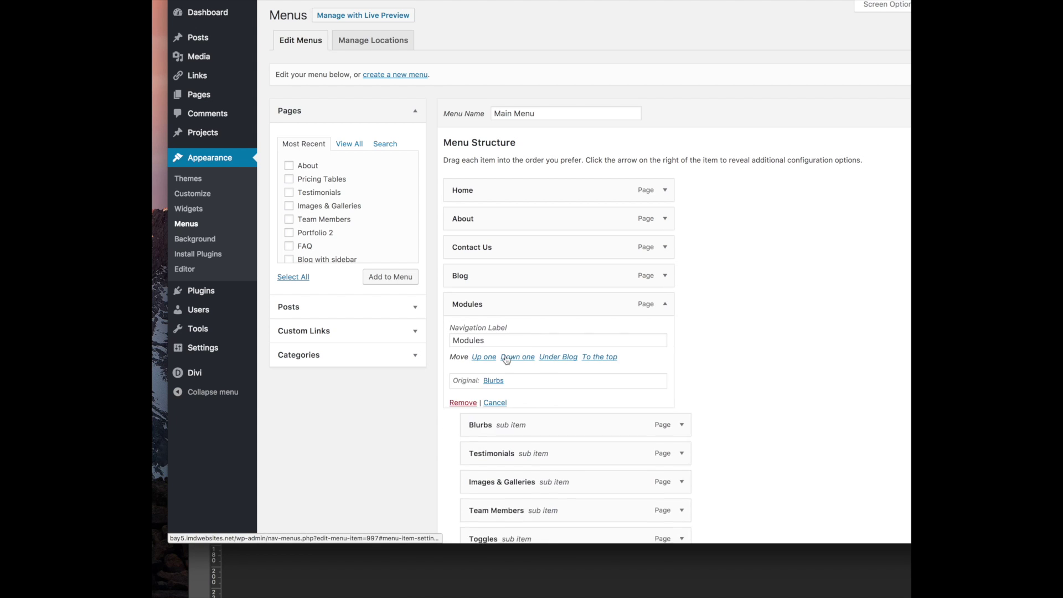
click(462, 403)
click(664, 304)
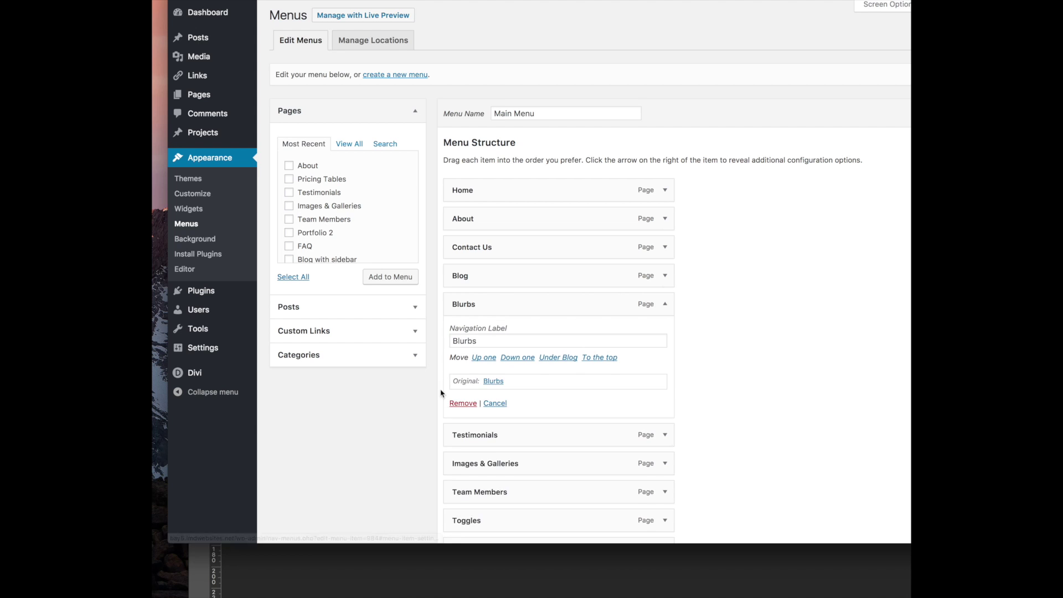
click(461, 403)
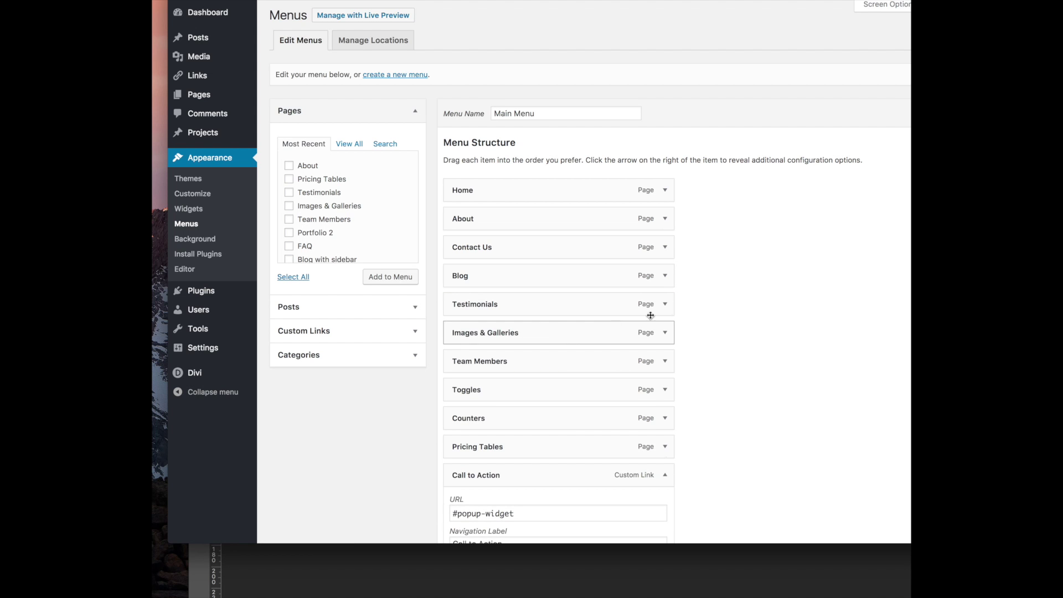
Remove Testimonials, Images & Galleries, Team Members, Counters, Pricing Tables and Toggles from the menu
click(664, 304)
click(460, 404)
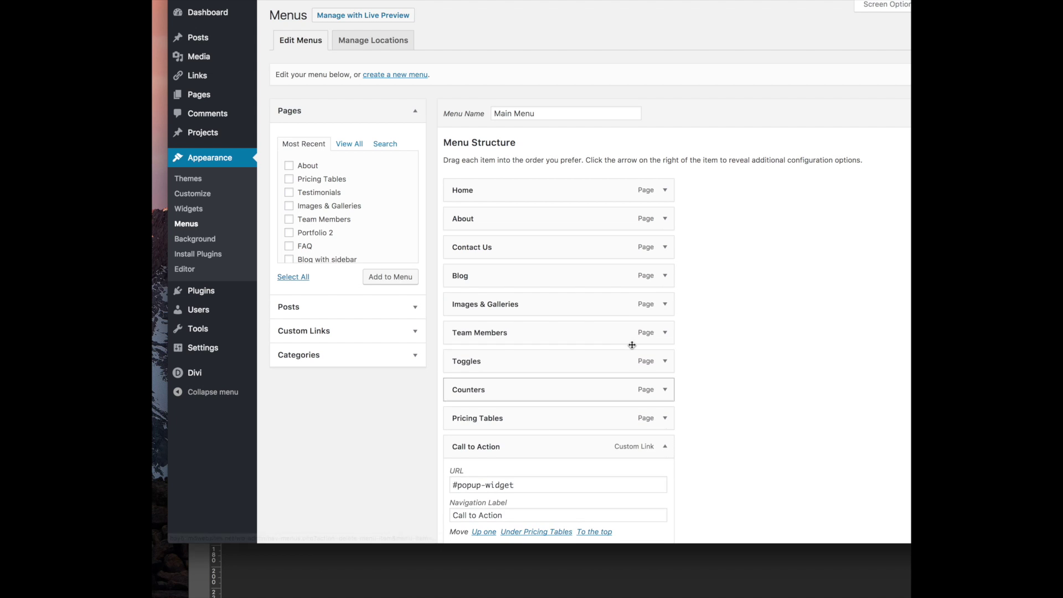
click(665, 304)
click(470, 408)
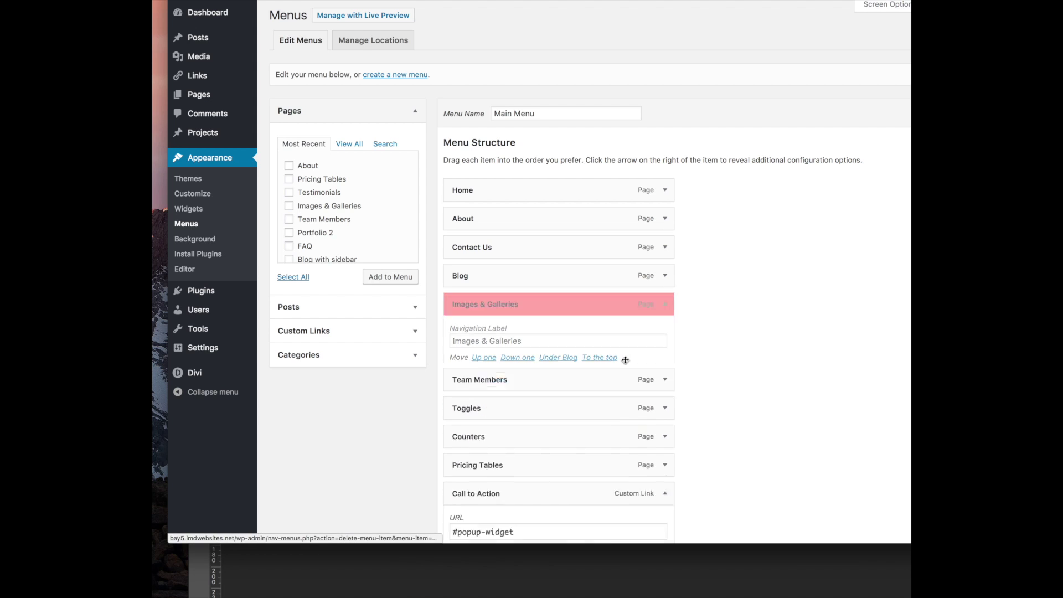
click(665, 304)
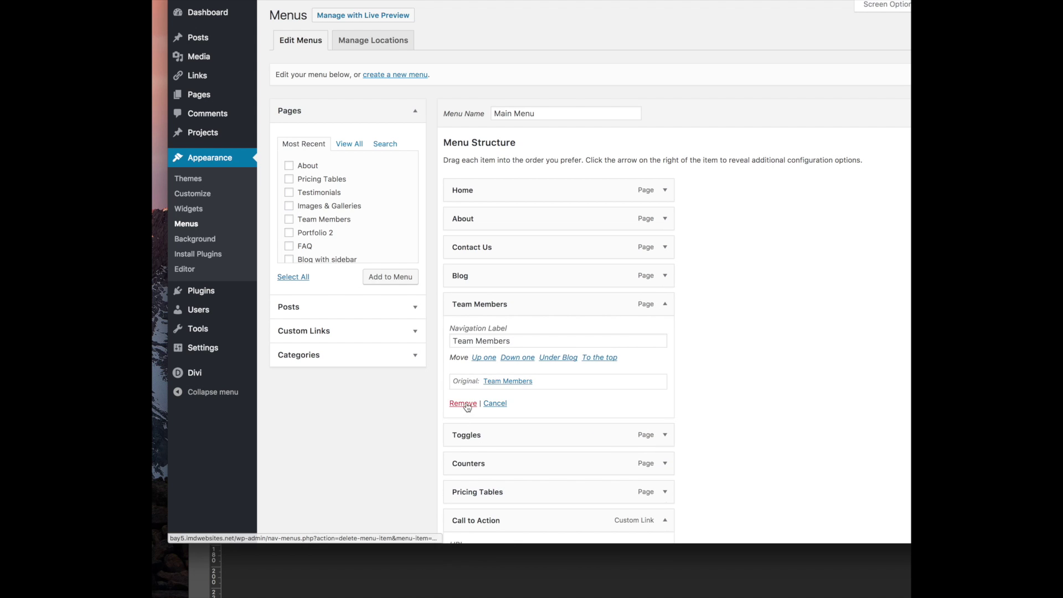
click(466, 405)
click(664, 332)
click(462, 431)
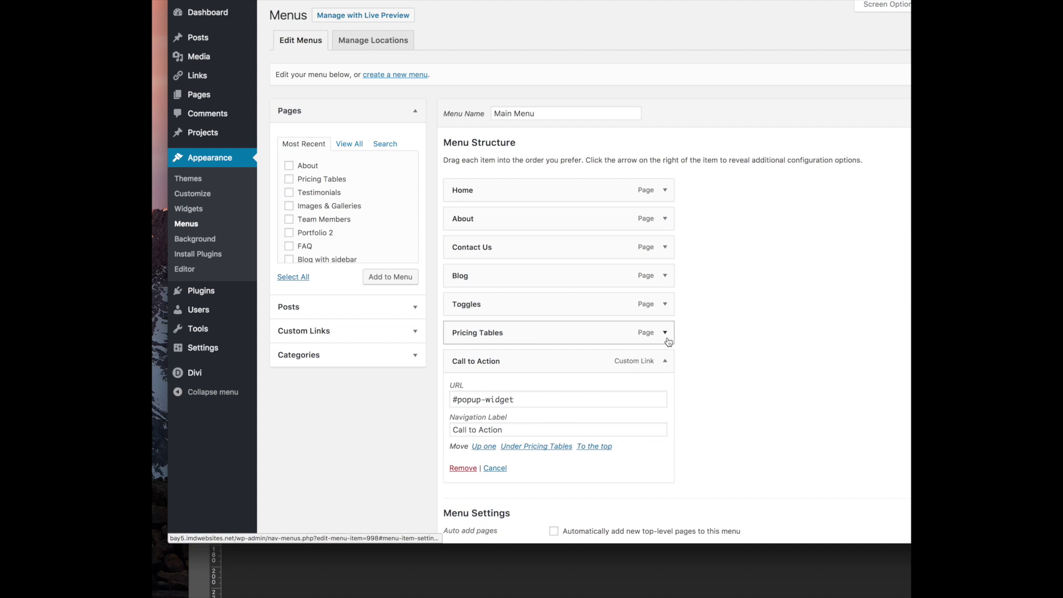
click(665, 332)
click(463, 432)
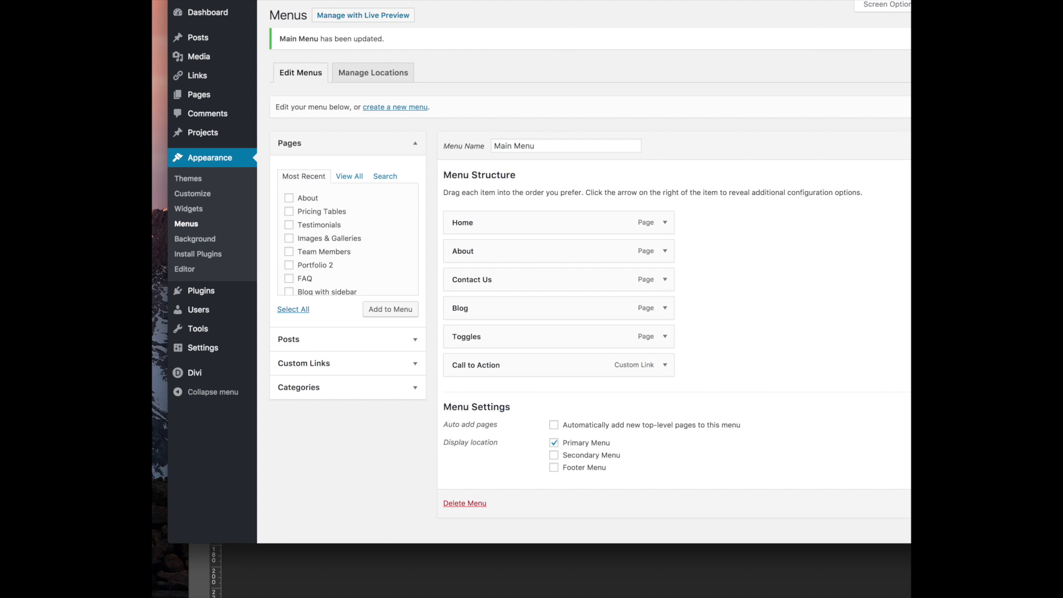
click(665, 336)
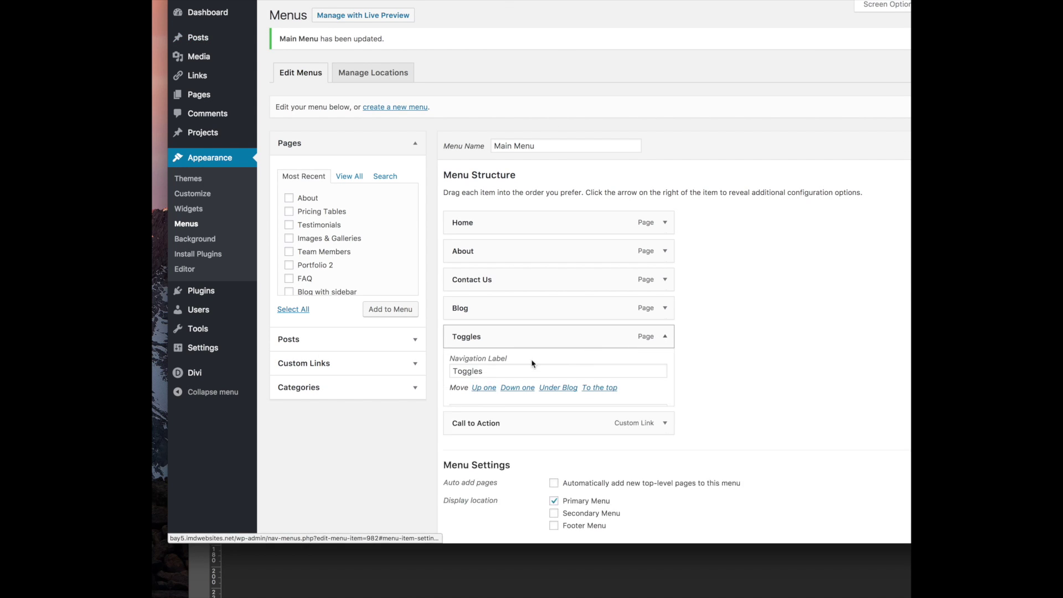
click(462, 435)
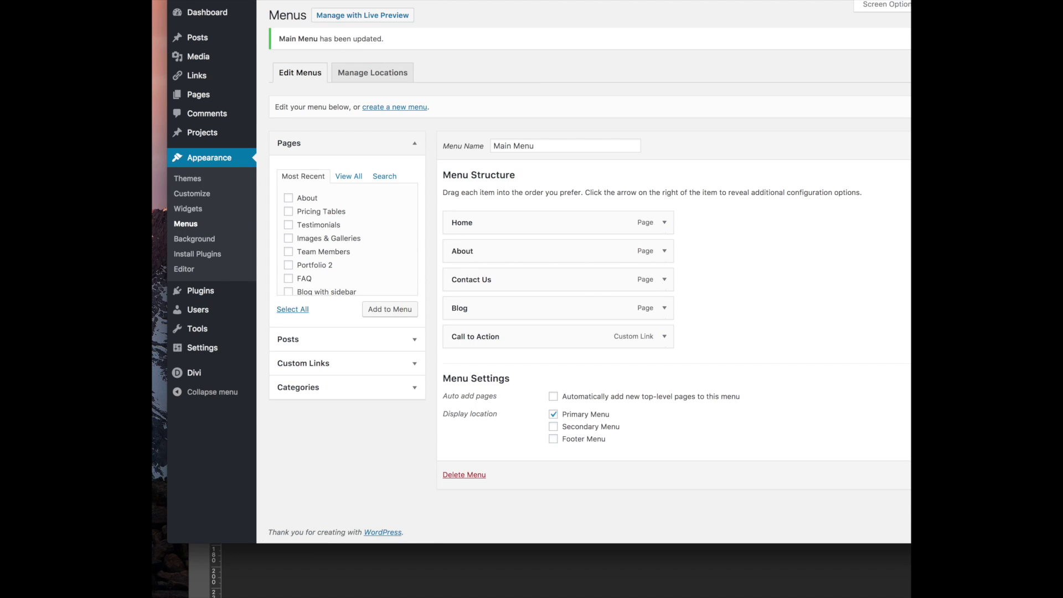
click(225, 0)
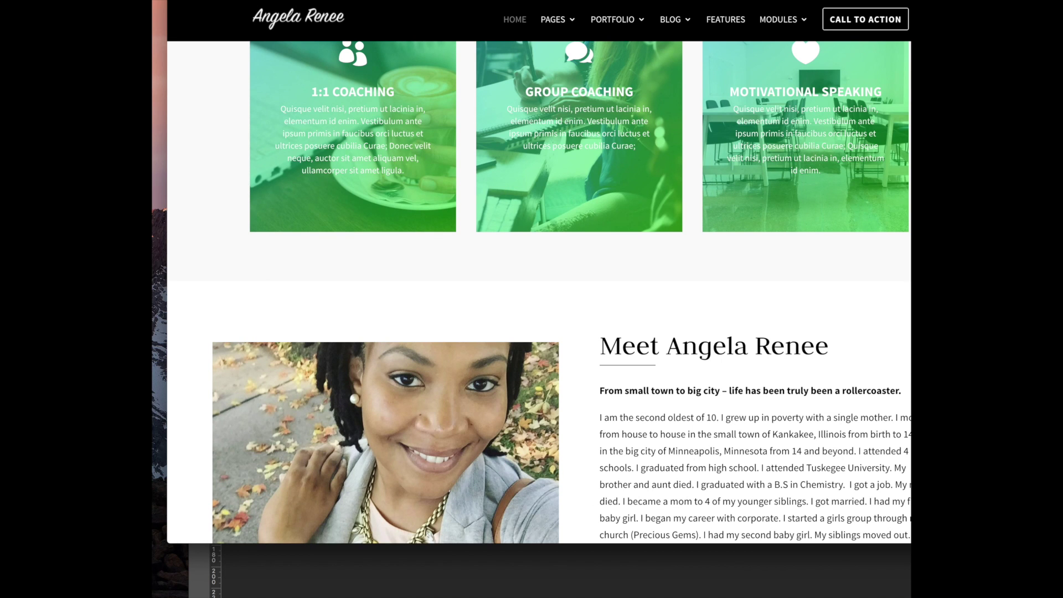
drag(578, 0, 576, 0)
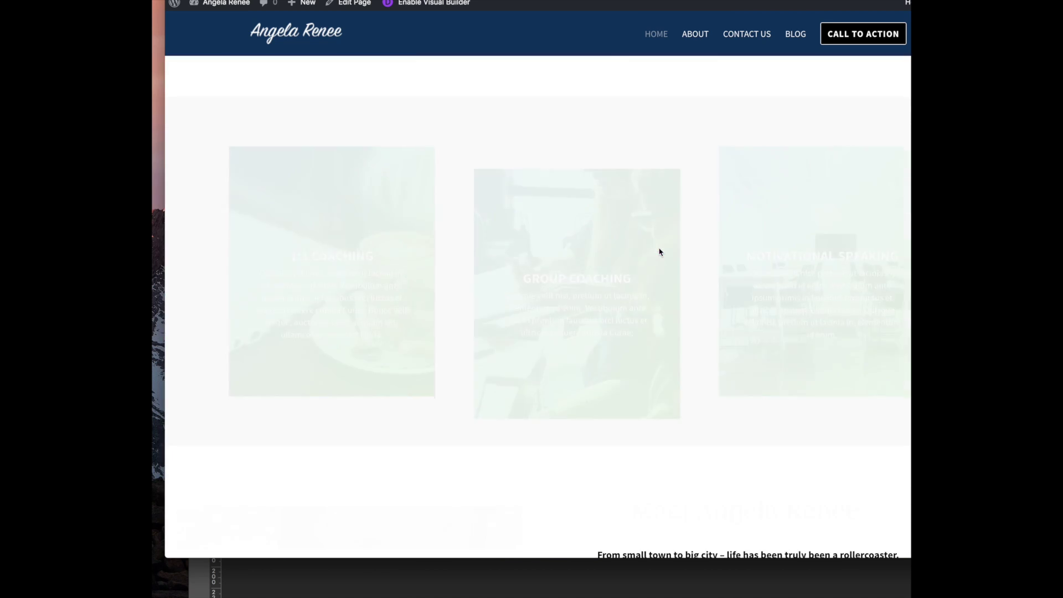
scroll(659, 252, down, 3)
right_click(601, 321)
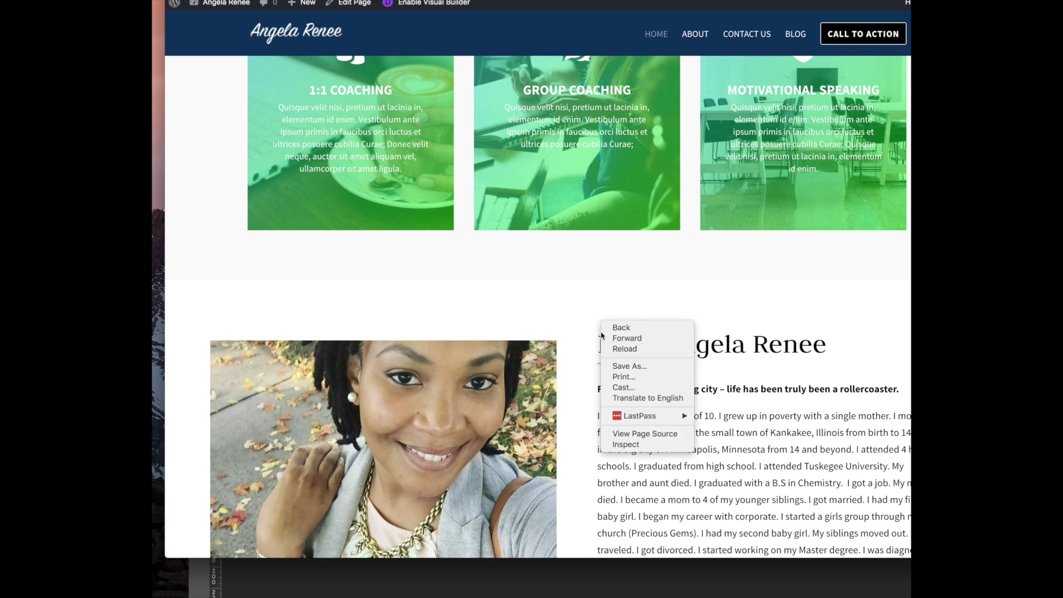
click(624, 444)
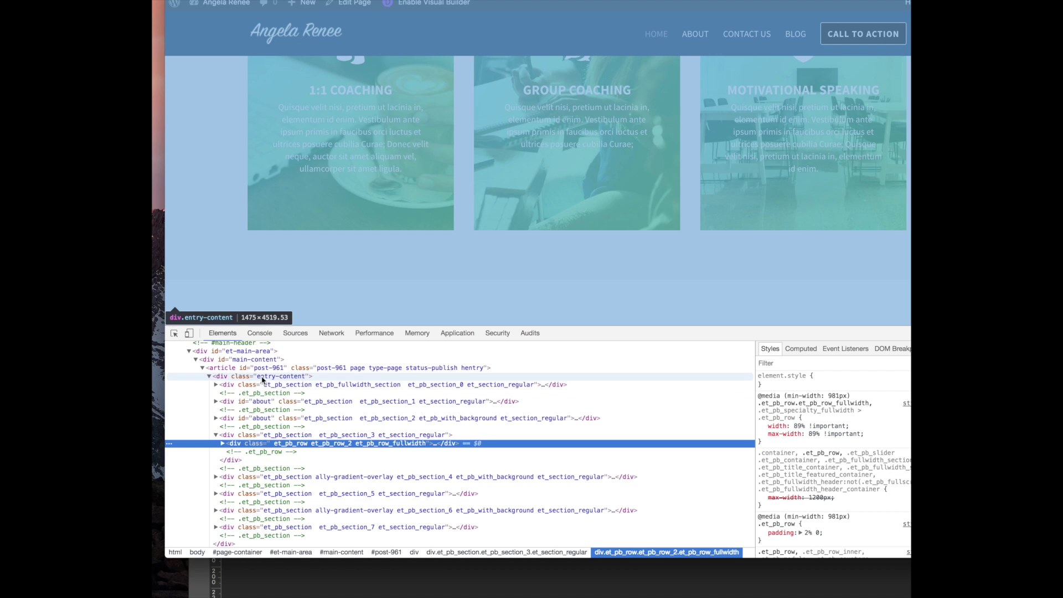
scroll(511, 247, down, 1)
scroll(512, 248, down, 5)
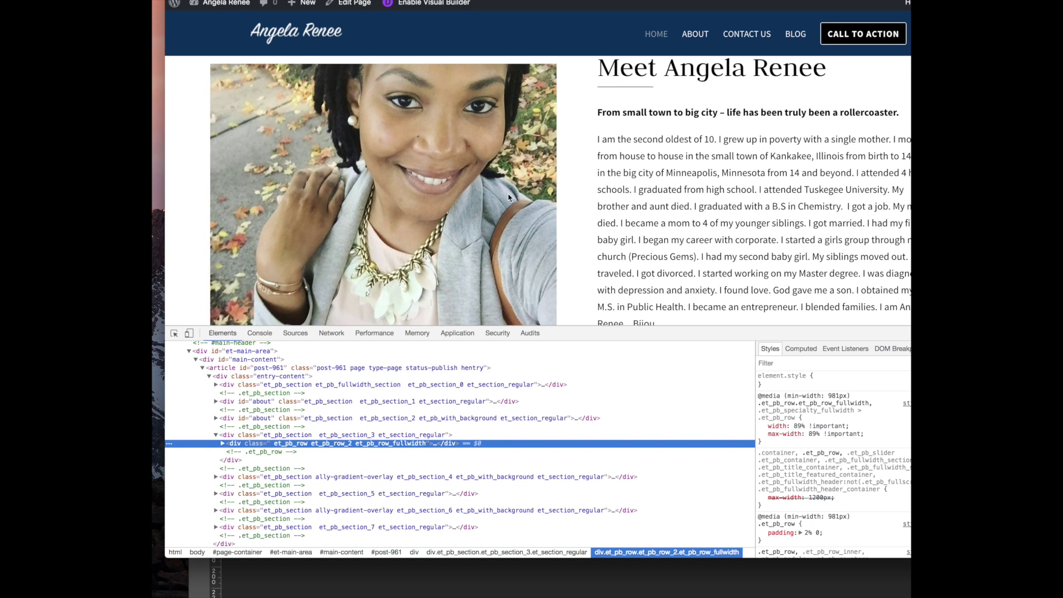
scroll(511, 200, up, 2)
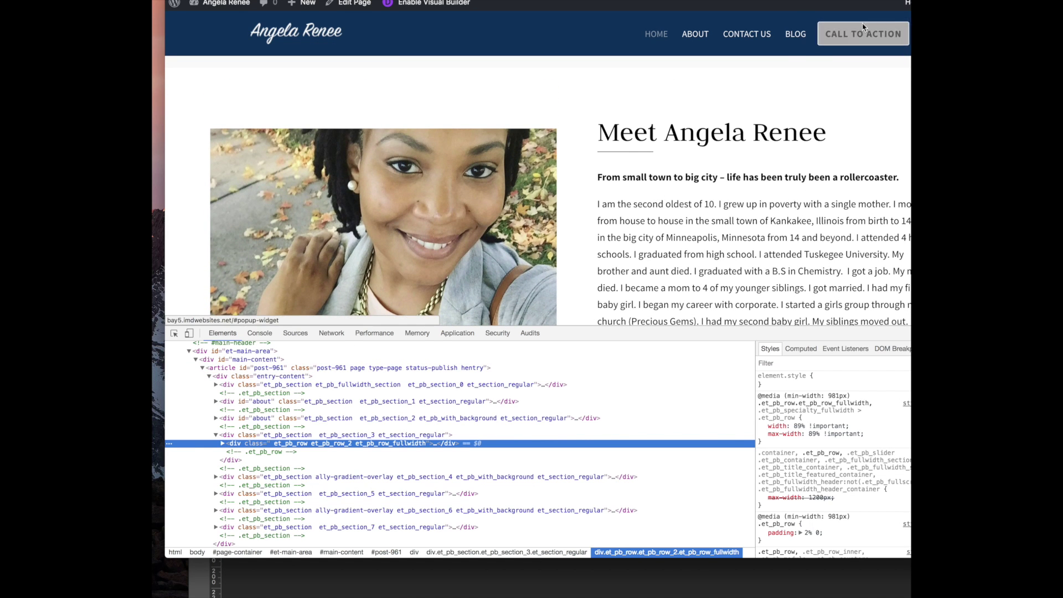
Go to the site's Blog page and scroll through it
click(795, 36)
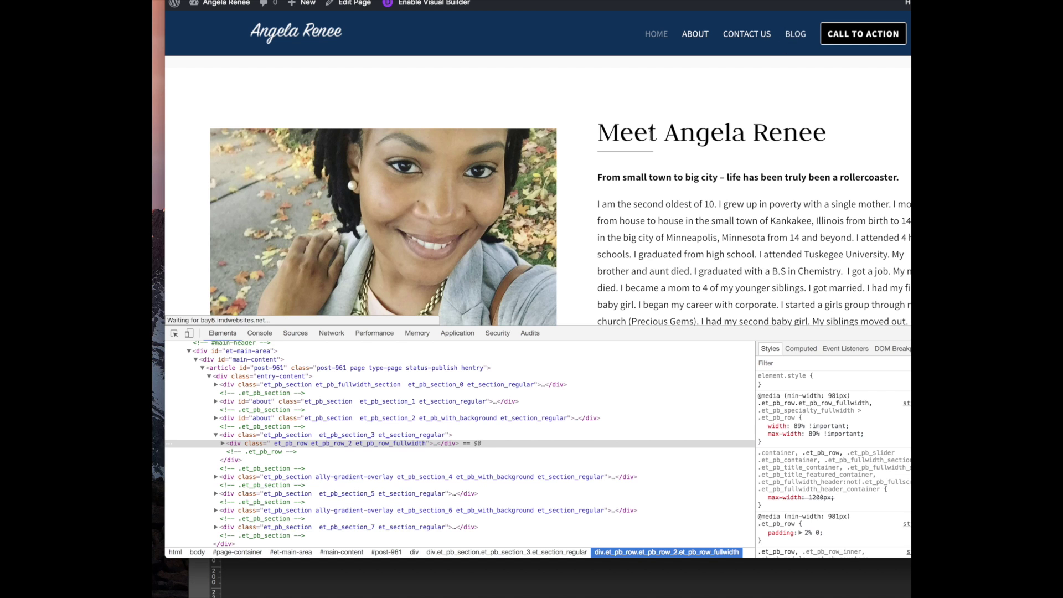
scroll(447, 184, down, 3)
scroll(448, 184, down, 10)
scroll(448, 184, up, 8)
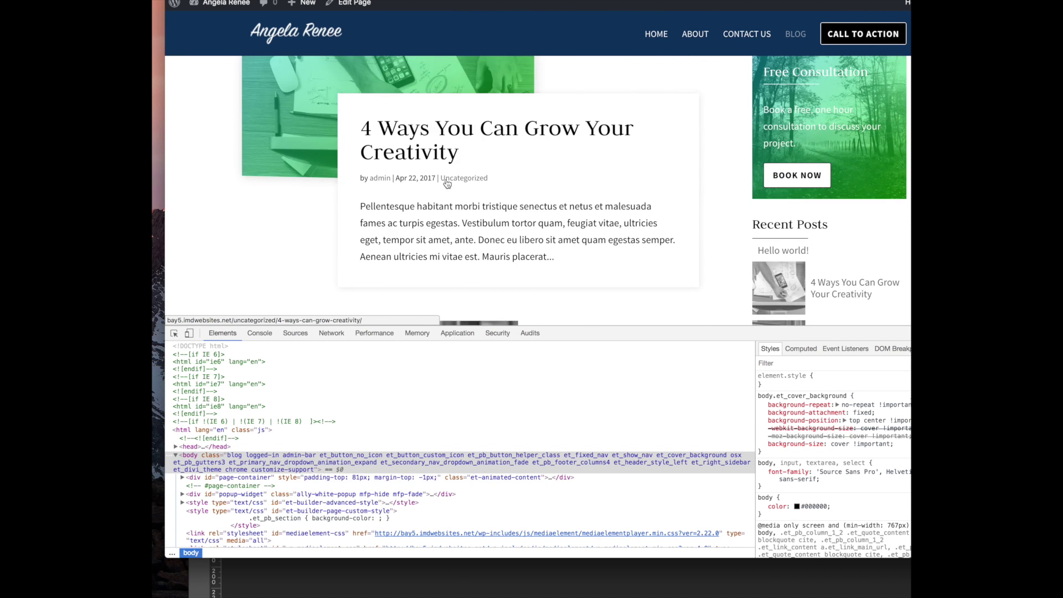
scroll(503, 218, up, 3)
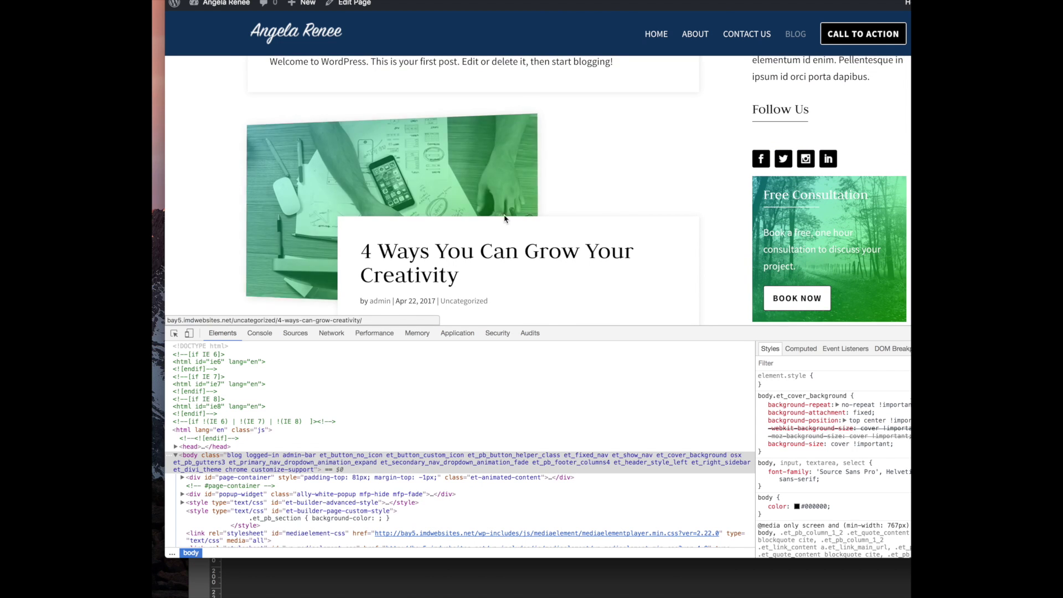
Follow the Book Now link, browse the contact page, and swipe back to the Blog page
click(787, 302)
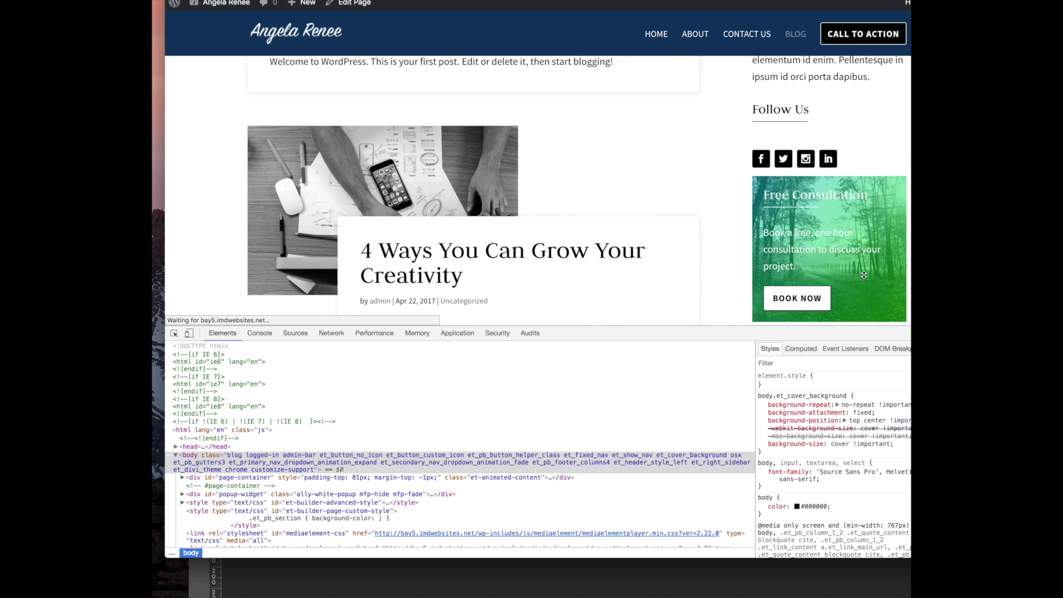
scroll(649, 242, down, 3)
scroll(650, 241, down, 4)
scroll(649, 239, down, 5)
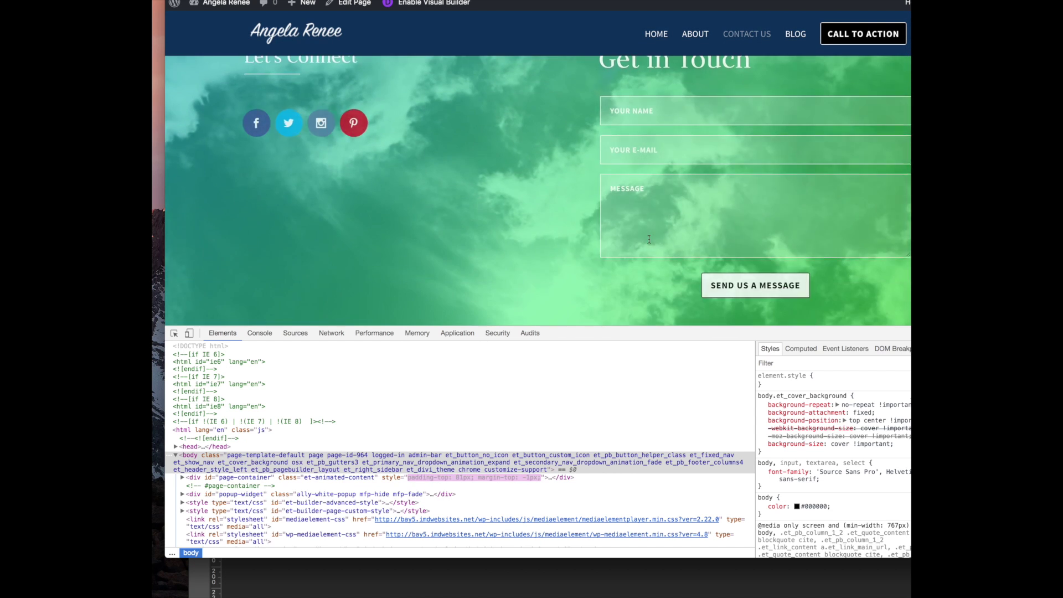
scroll(649, 239, up, 10)
scroll(649, 239, down, 3)
scroll(649, 239, down, 1)
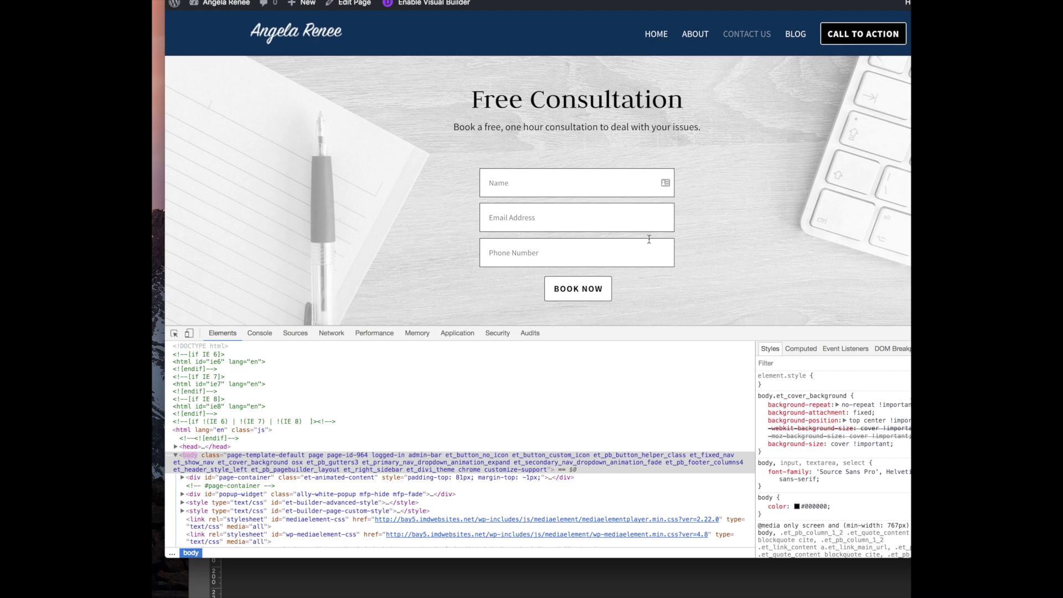
scroll(669, 238, down, 5)
scroll(678, 238, up, 8)
scroll(680, 237, down, 5)
scroll(683, 237, down, 3)
scroll(683, 237, down, 2)
scroll(682, 235, up, 8)
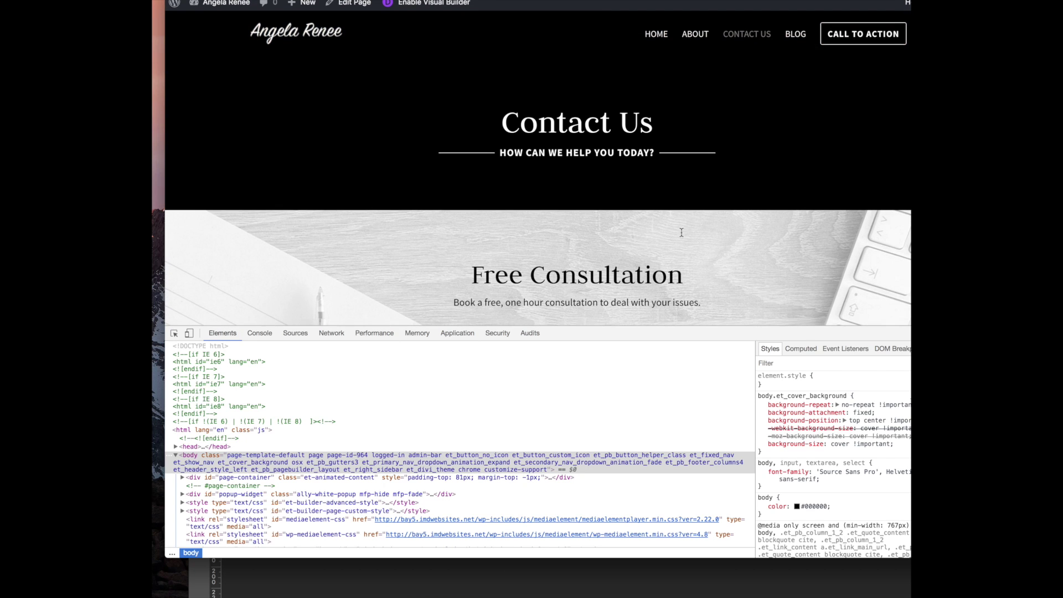
scroll(681, 236, left, 5)
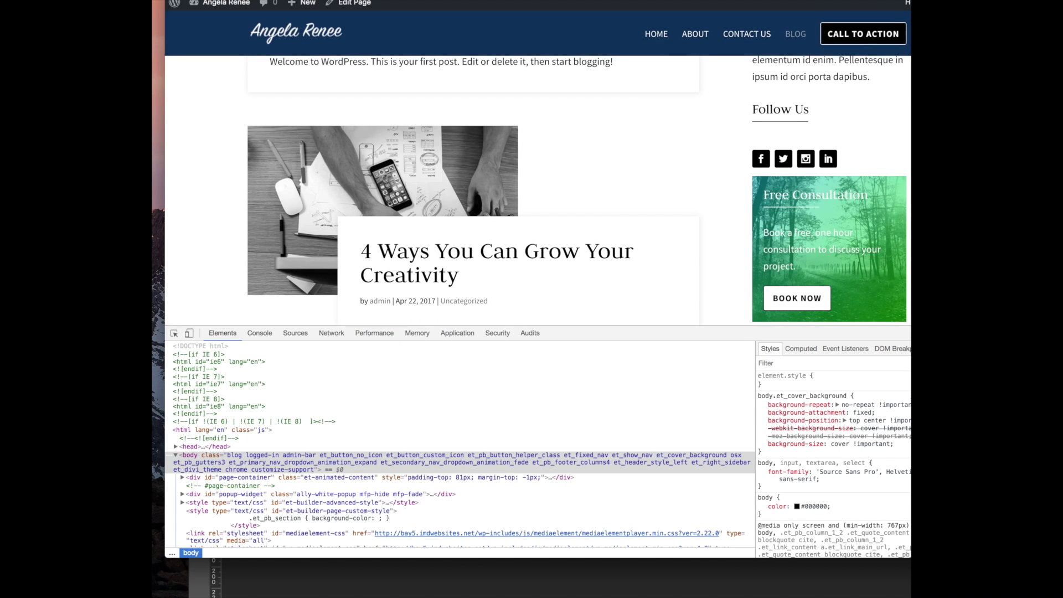
Open the header's Call to Action contact popup, then close it with its X
click(858, 43)
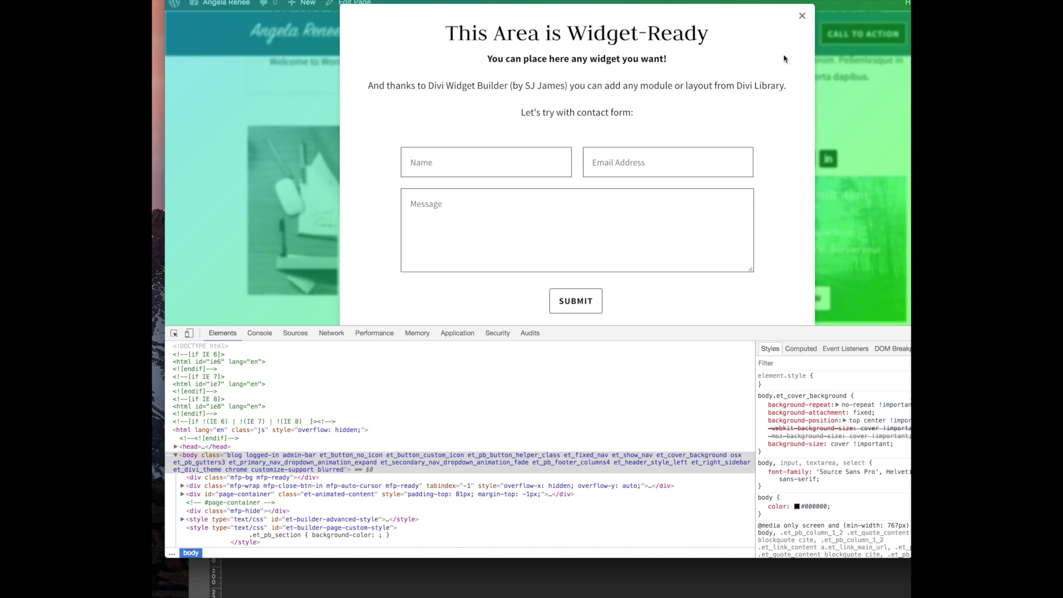
click(800, 18)
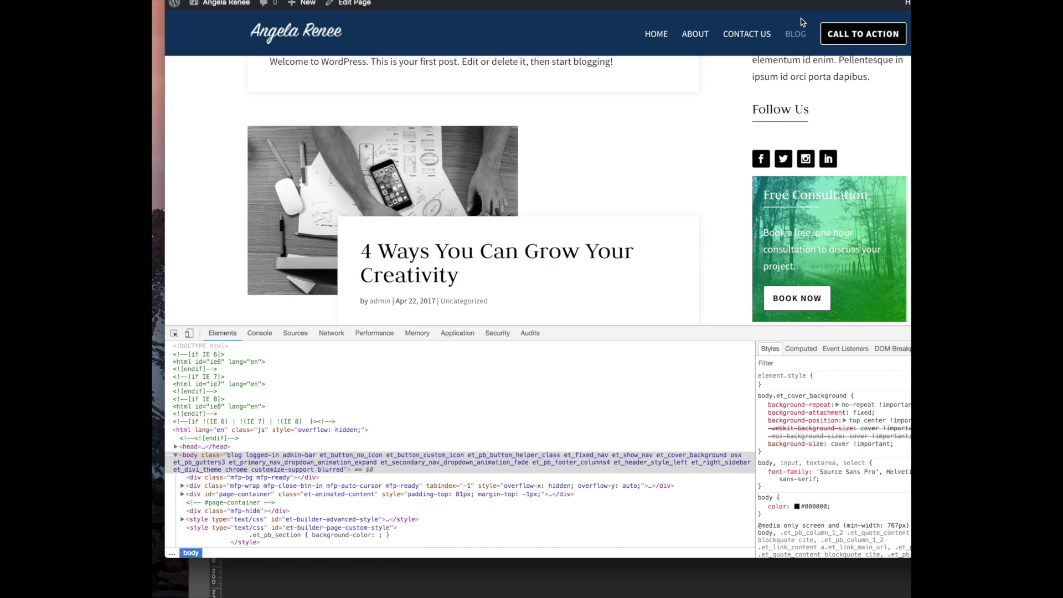
scroll(631, 166, down, 10)
scroll(634, 167, up, 8)
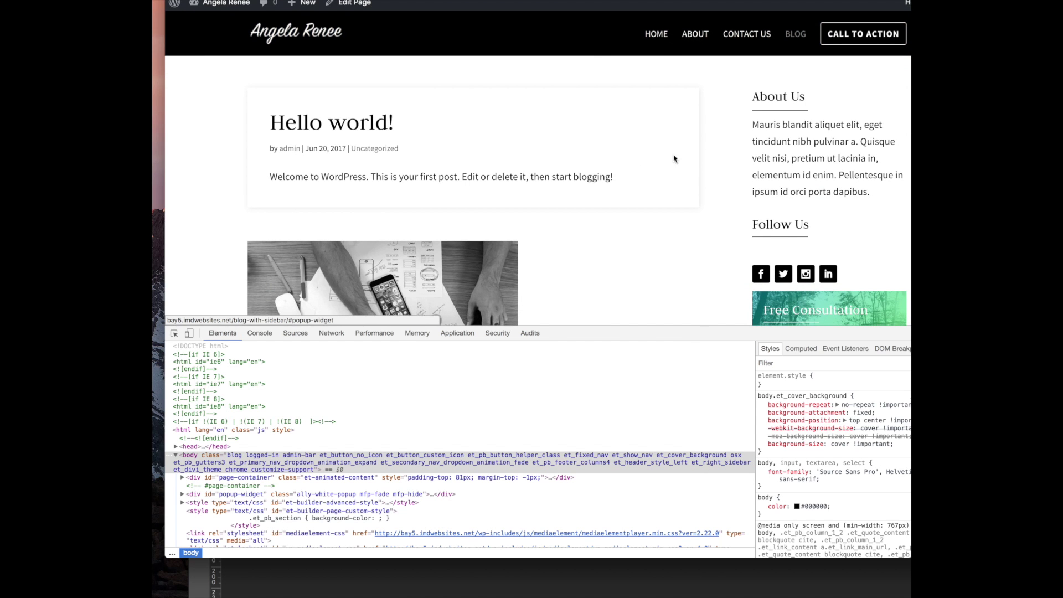
scroll(673, 159, down, 8)
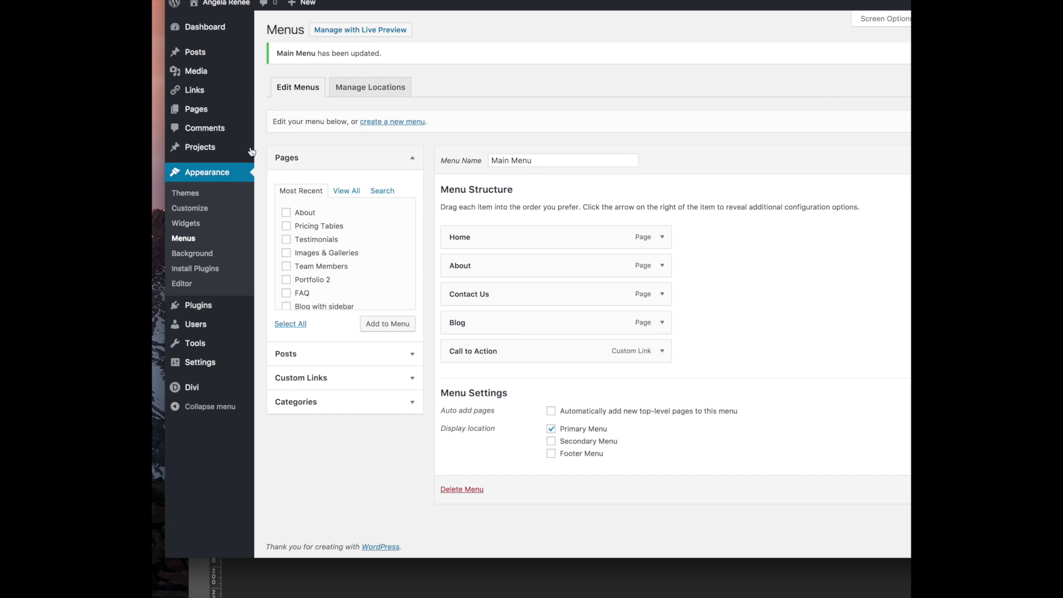
Open the Homepage in the Divi Builder from the pages list
click(277, 111)
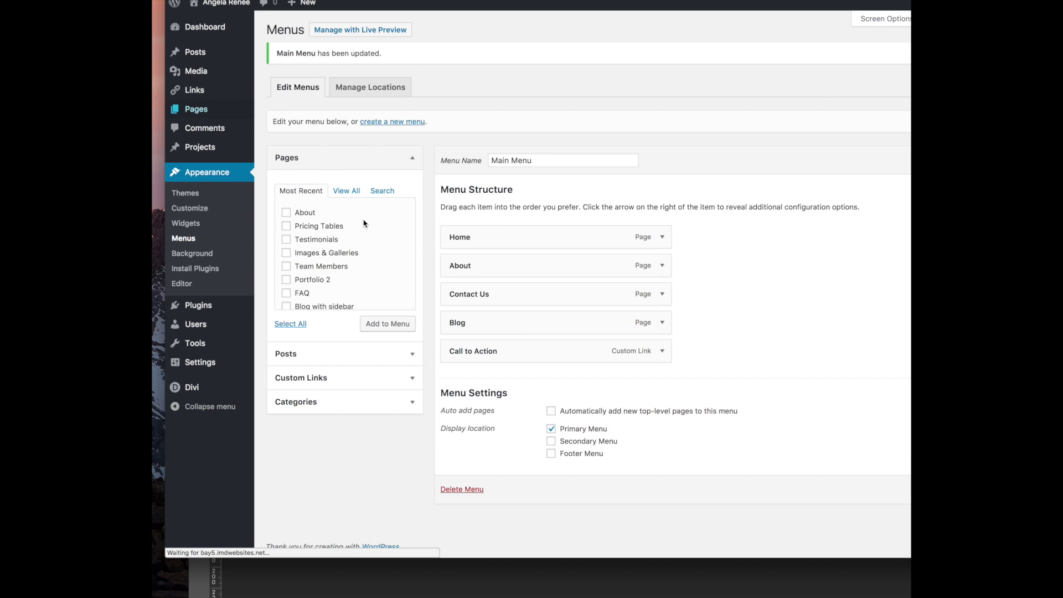
click(298, 157)
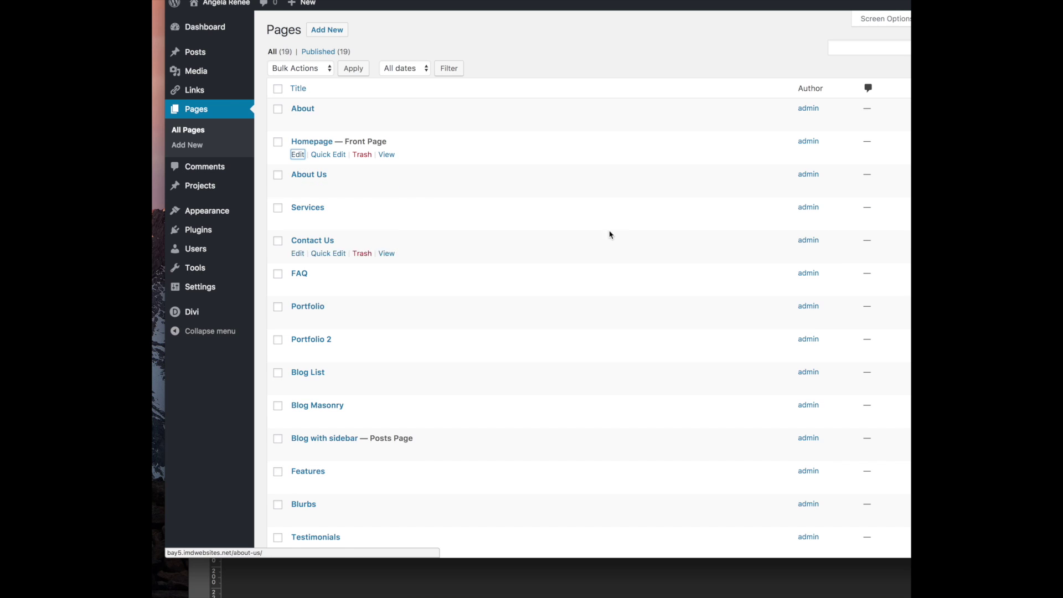
scroll(451, 274, down, 5)
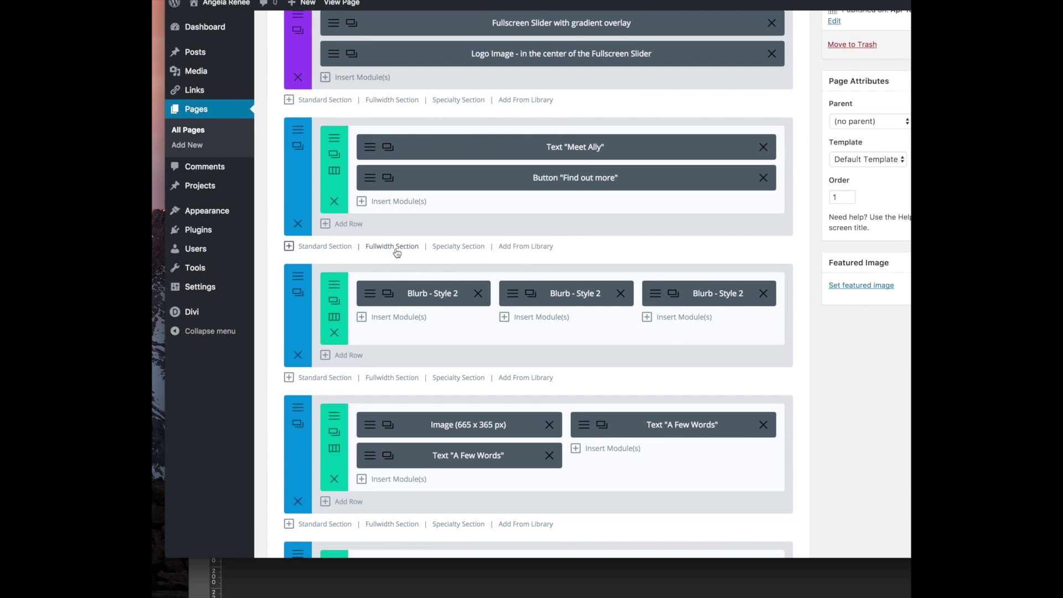
Confirm a section's Advanced CSS ID reads 'about', close its settings, and go to Appearance > Menus
click(308, 131)
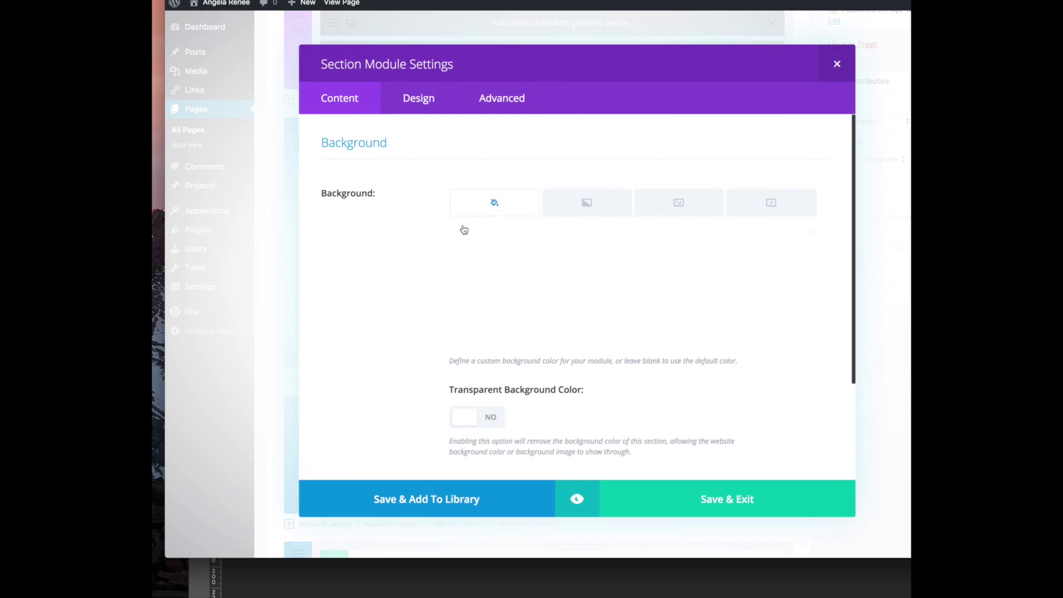
scroll(465, 334, down, 3)
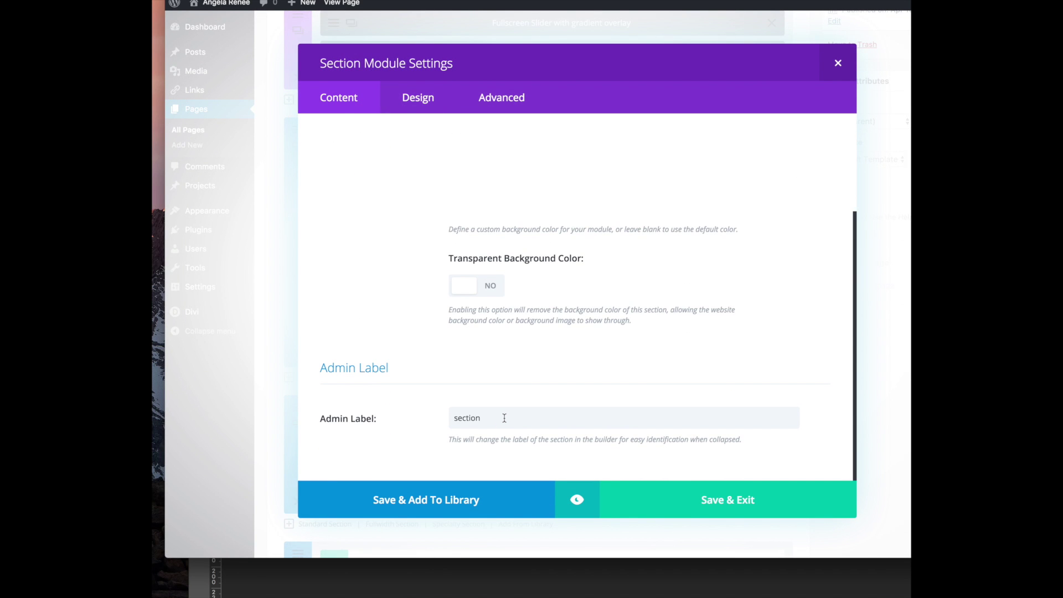
scroll(504, 418, up, 3)
click(500, 98)
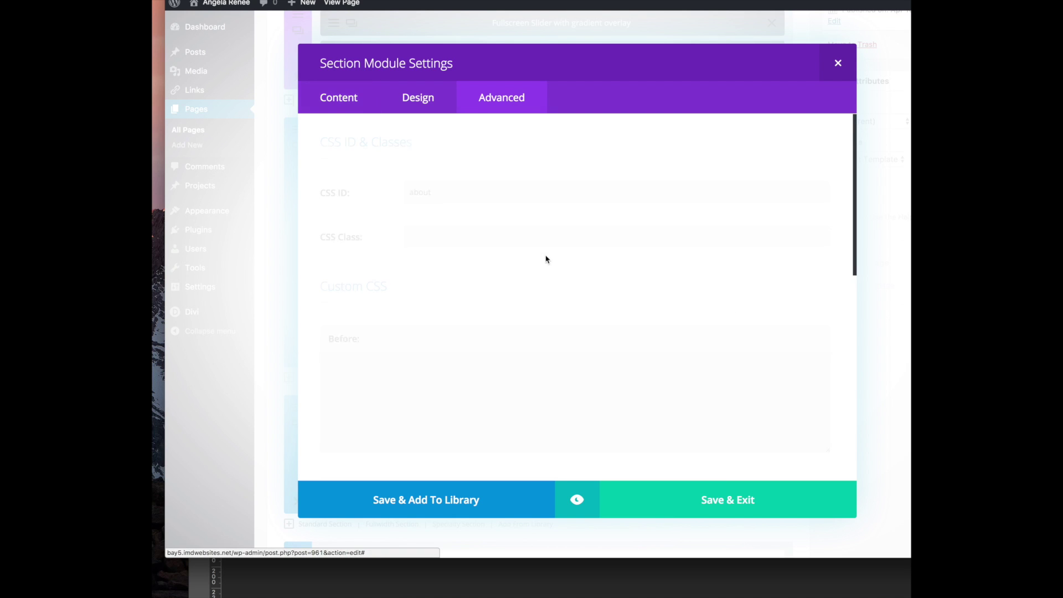
click(434, 192)
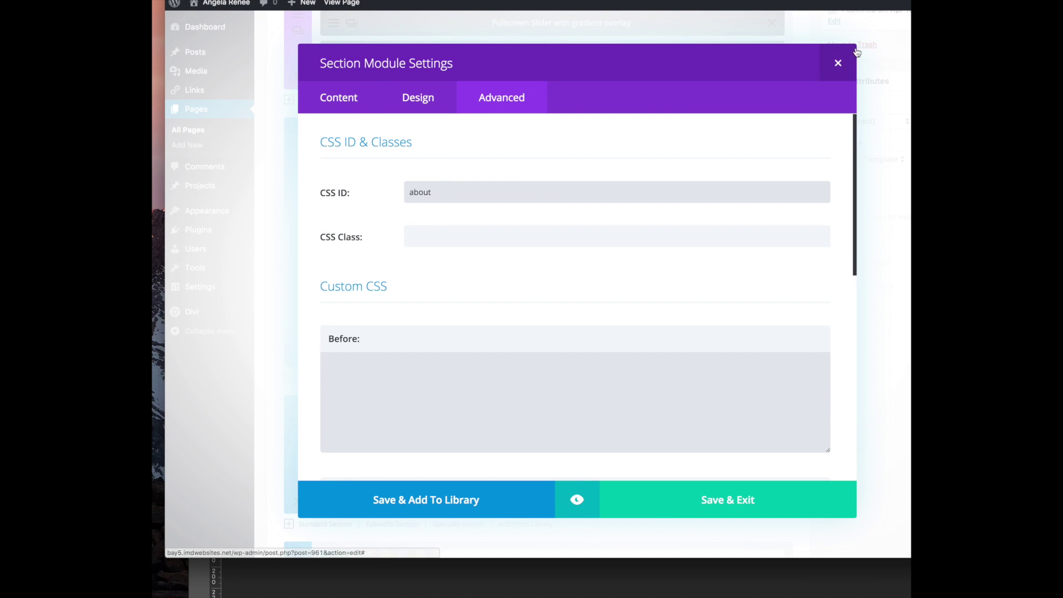
click(838, 64)
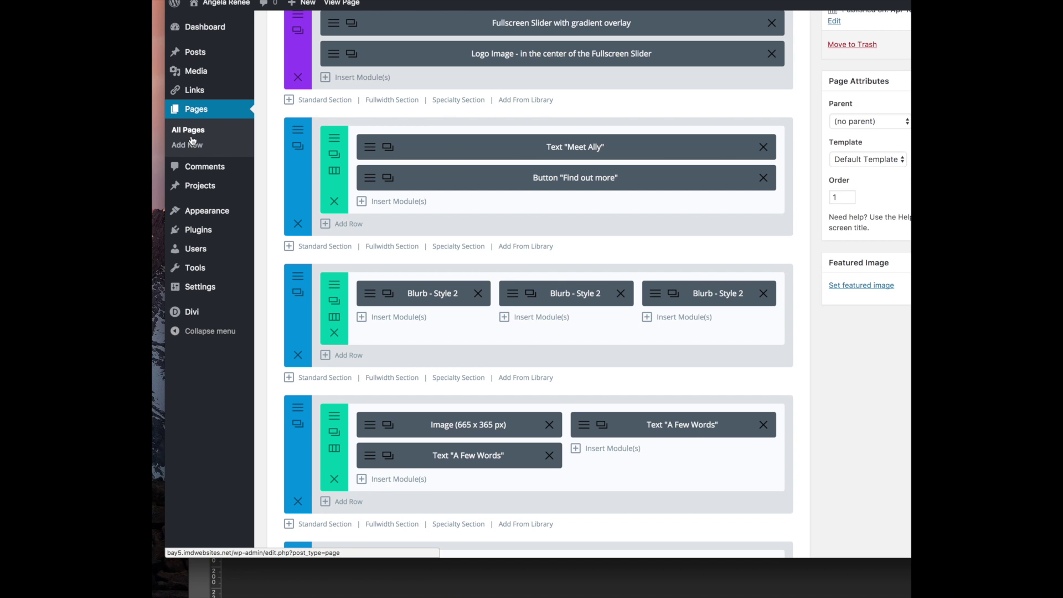
mouse_move(210, 211)
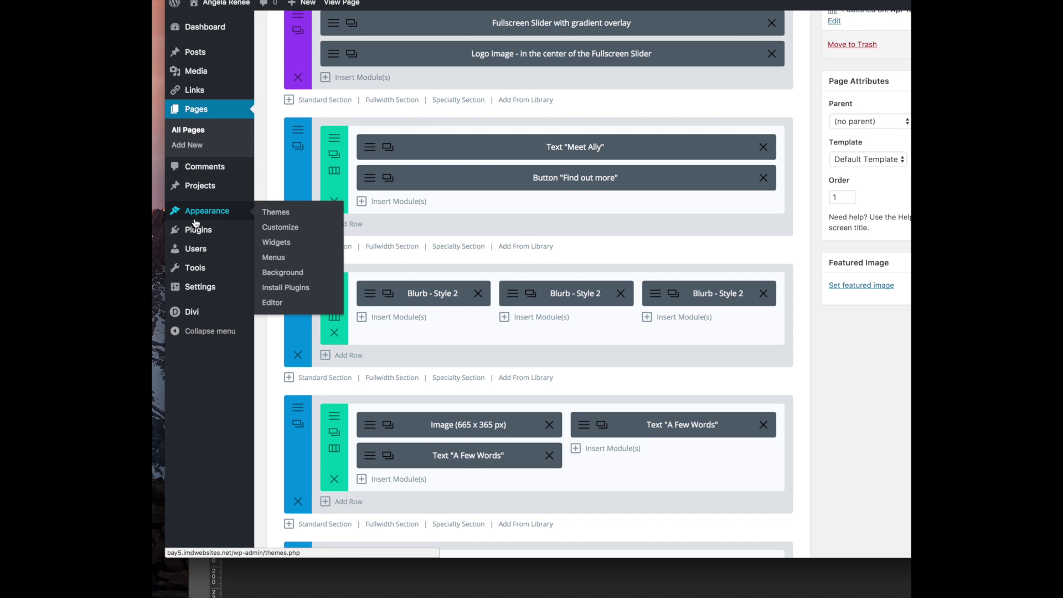
click(275, 258)
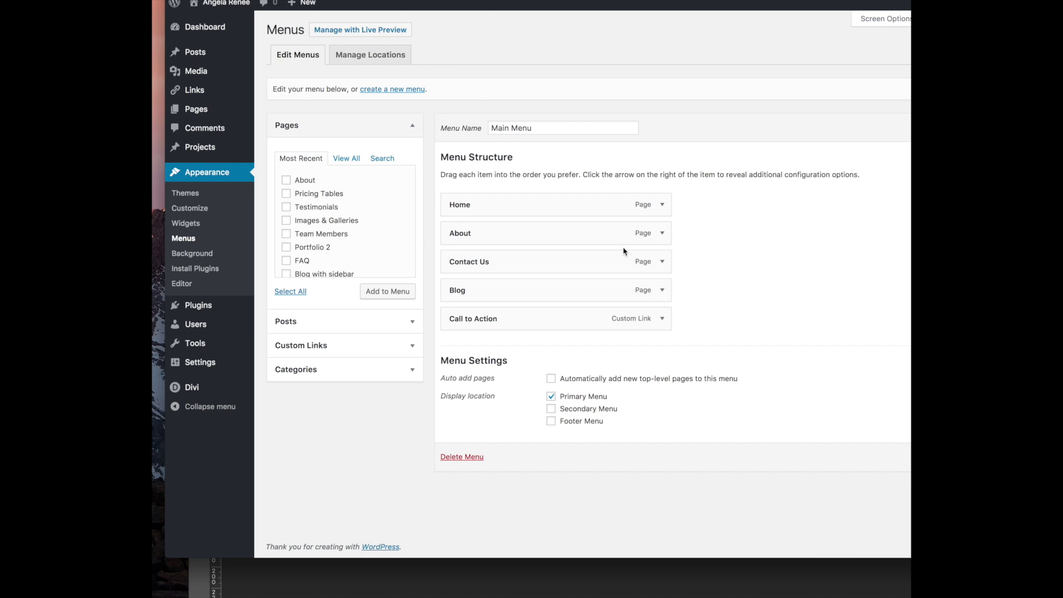
Replace the About page item with an 'About' custom link to #about under Home
click(663, 233)
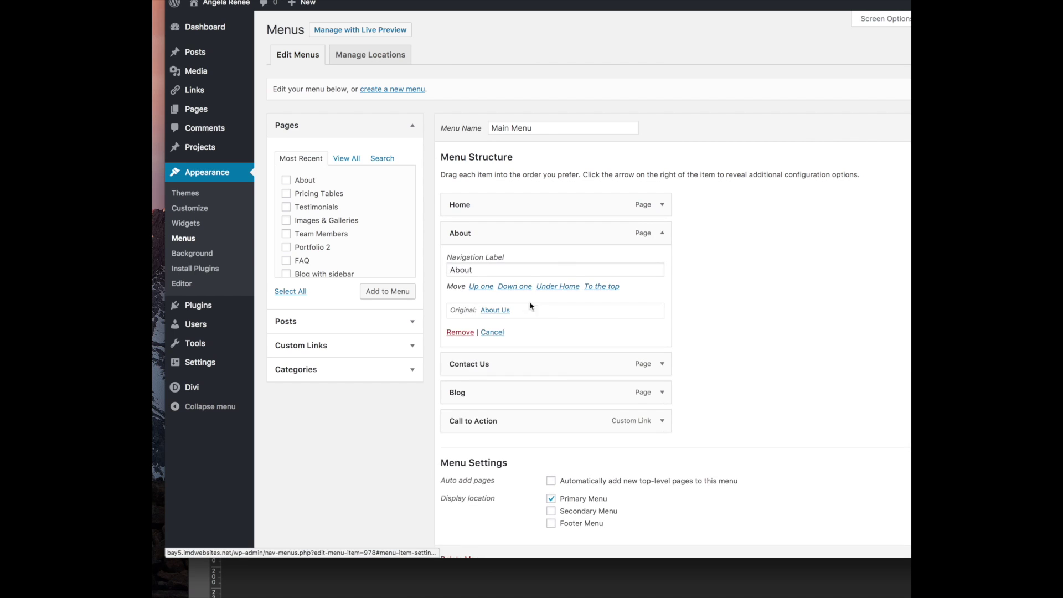
click(460, 332)
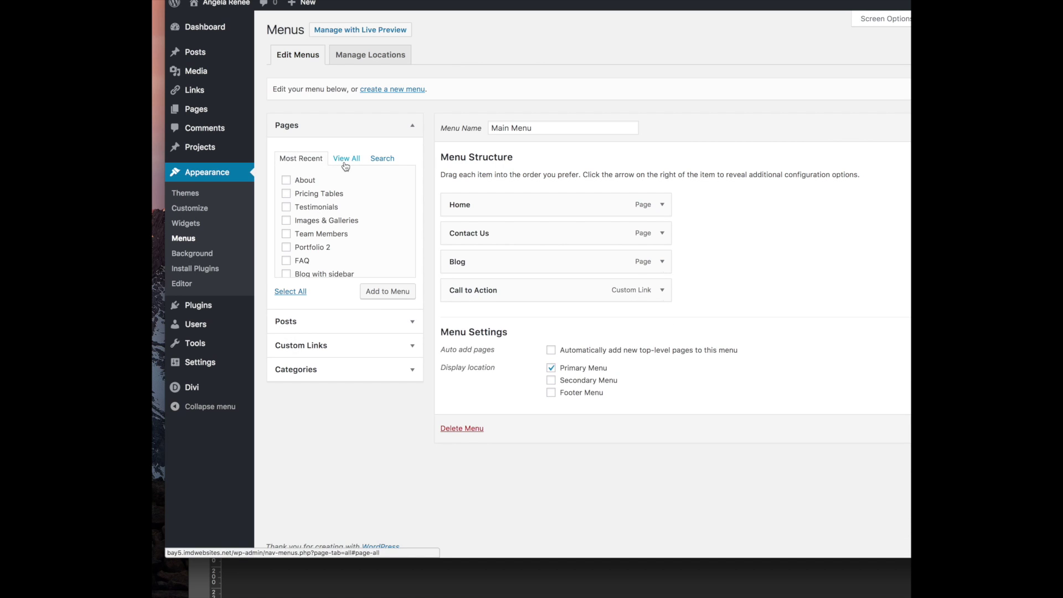
click(382, 348)
click(357, 217)
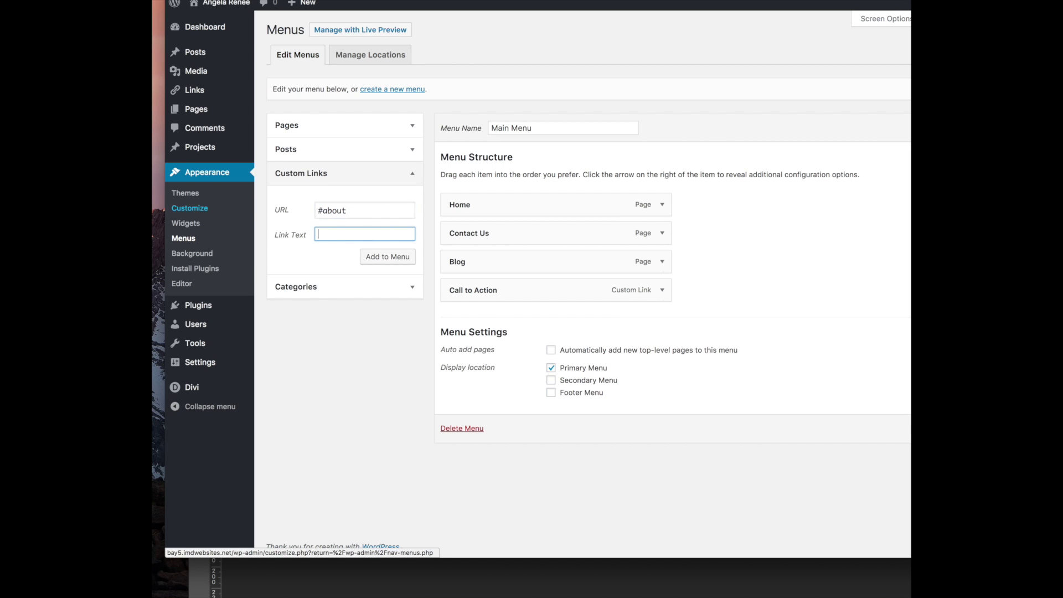
click(387, 256)
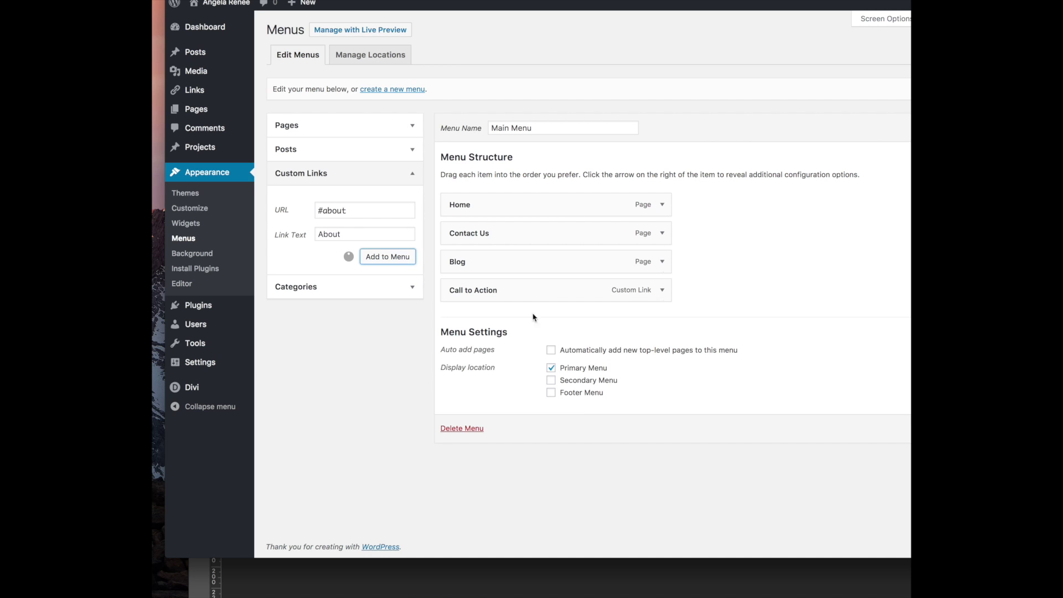
drag(498, 318, 503, 245)
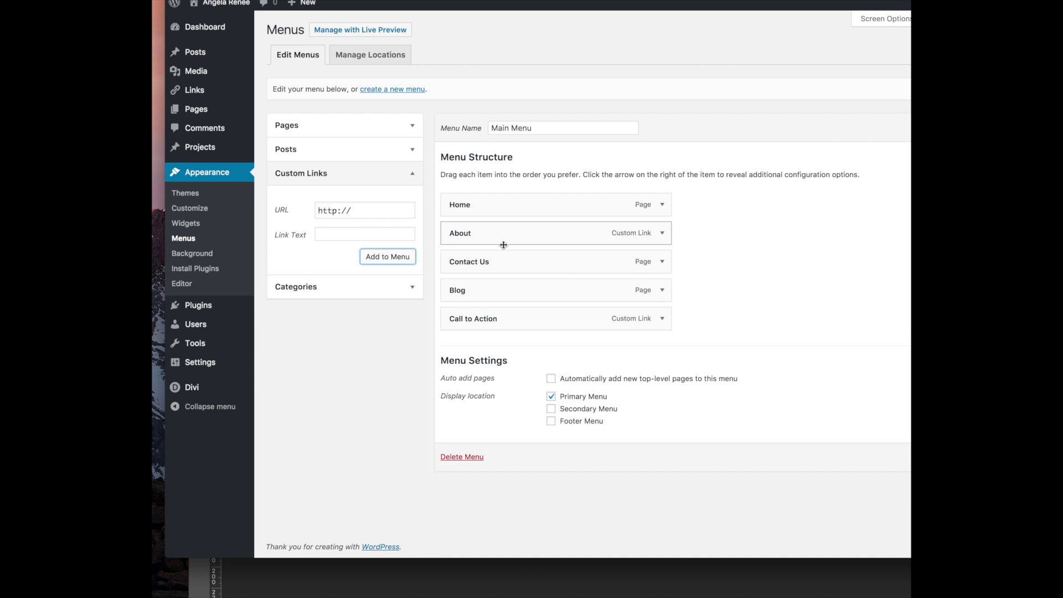
Replace Contact Us with a 'Contact' custom link to #footer between About and Blog
click(663, 262)
click(457, 362)
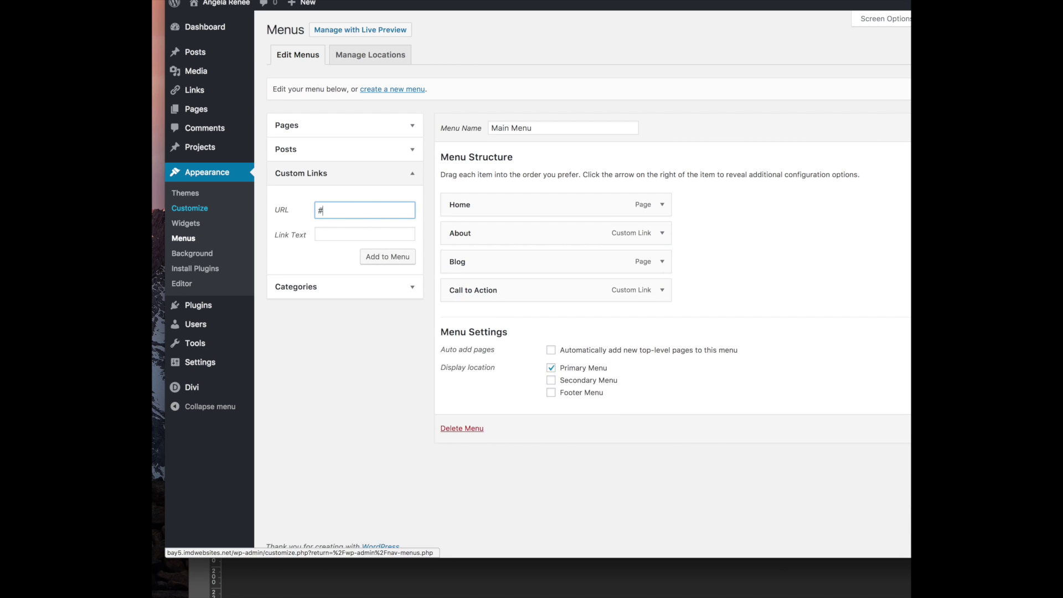
click(332, 233)
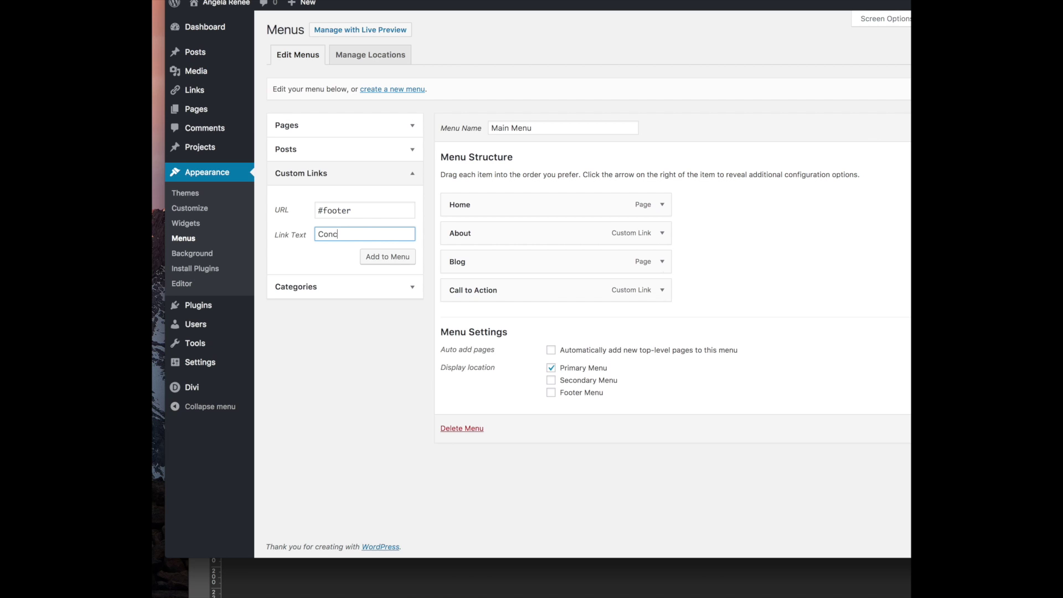
click(392, 258)
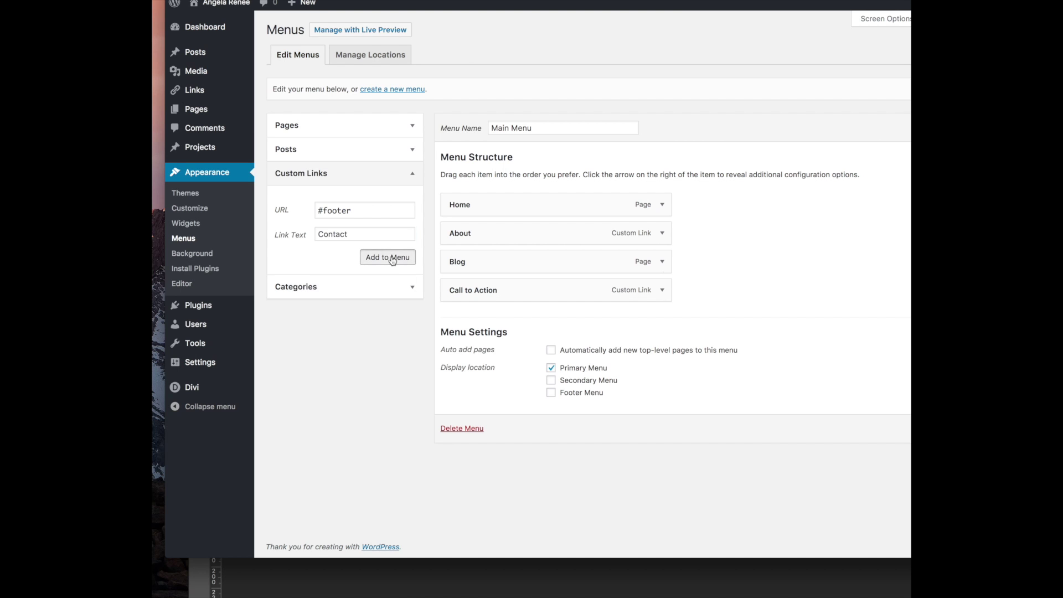
drag(507, 317, 518, 256)
Save Main Menu and test the ABOUT link on the live homepage
click(991, 127)
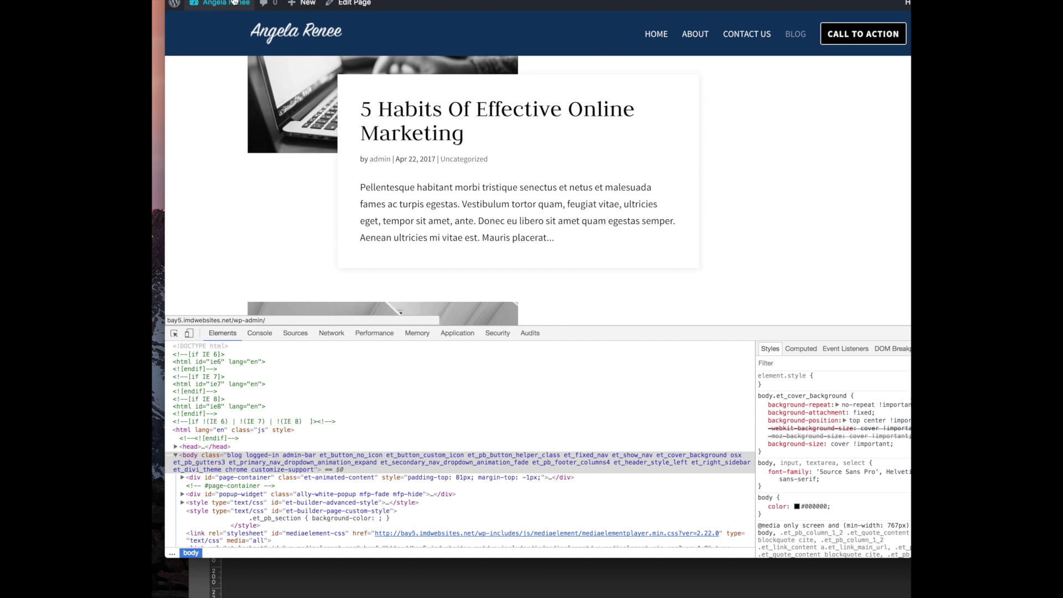
click(332, 46)
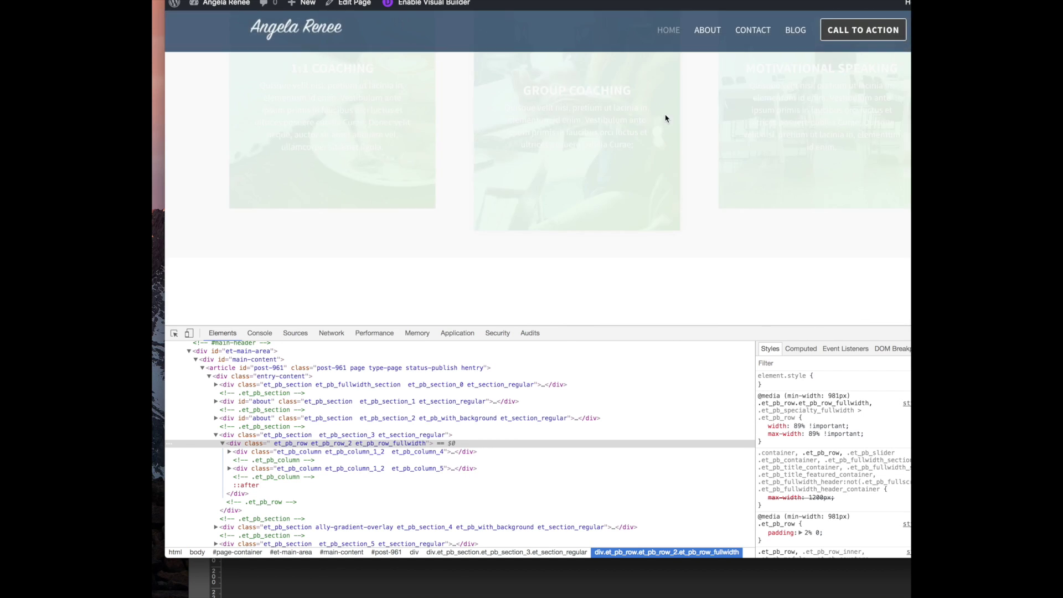
click(703, 34)
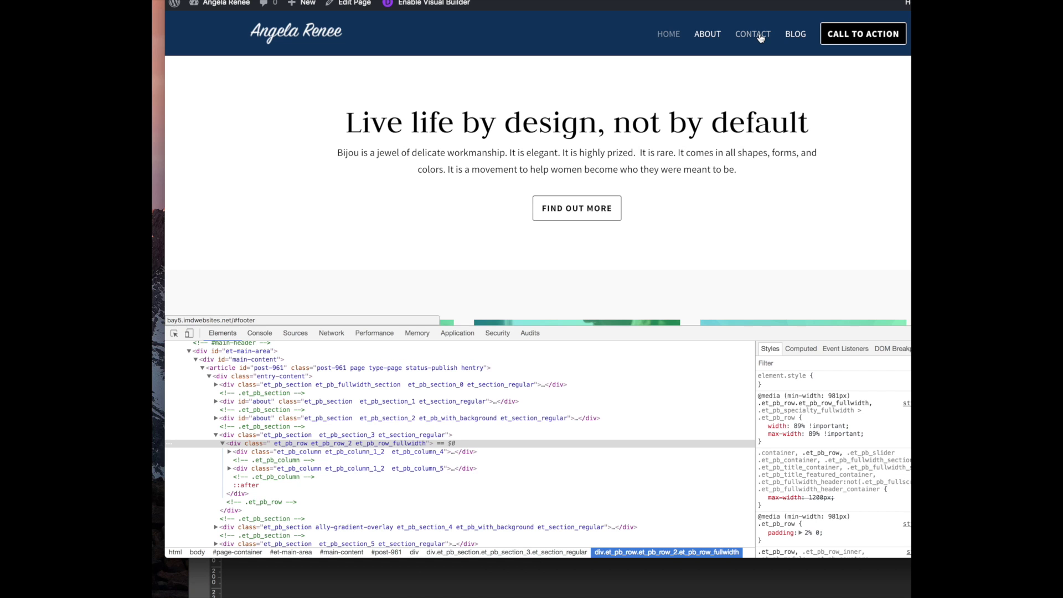
scroll(593, 168, down, 10)
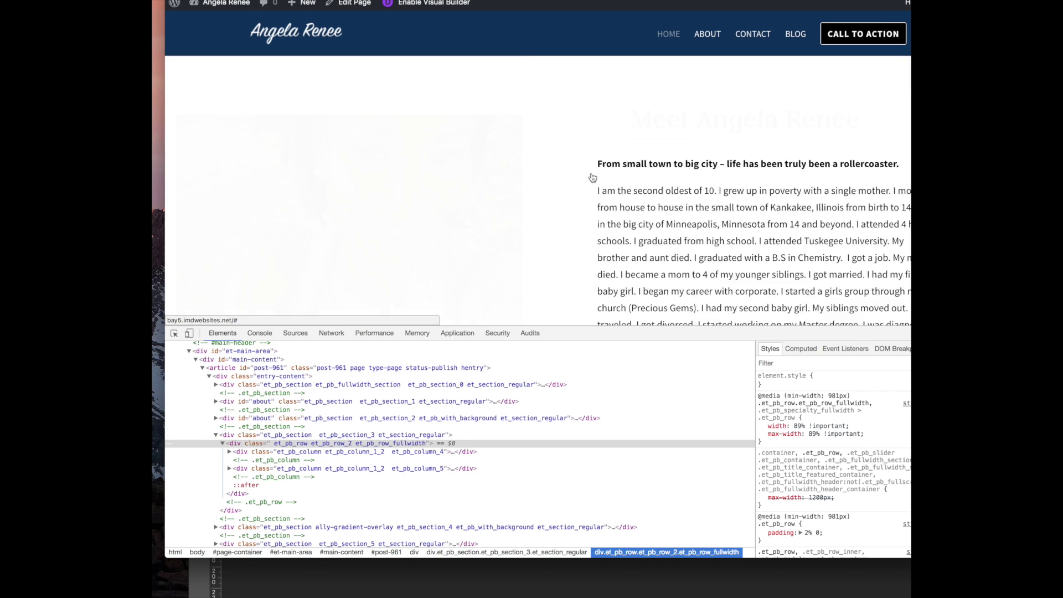
Inspect the footer contact section to find its div#ally-footer container
right_click(428, 138)
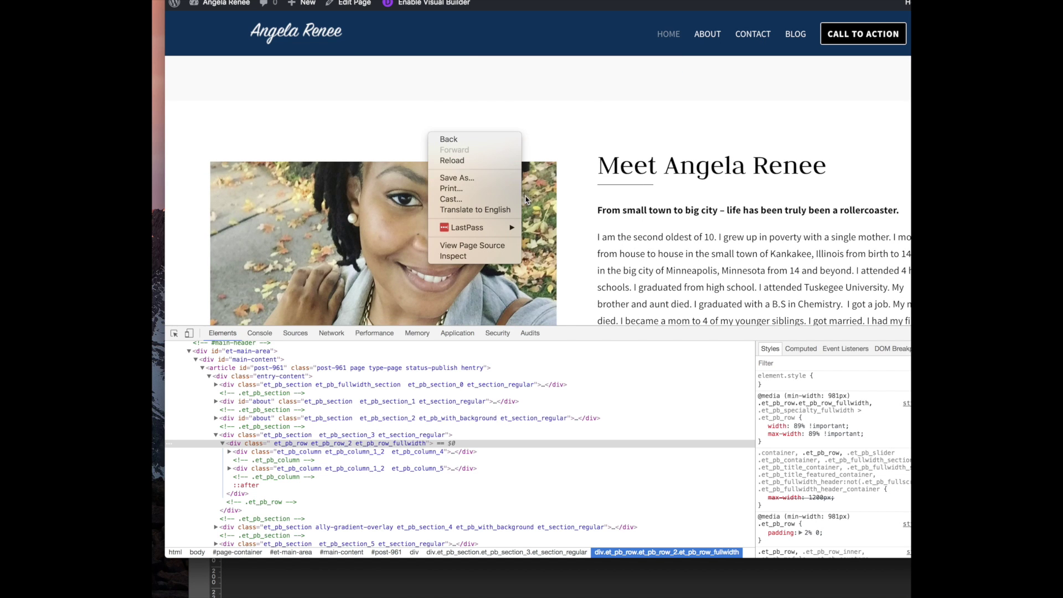
click(736, 237)
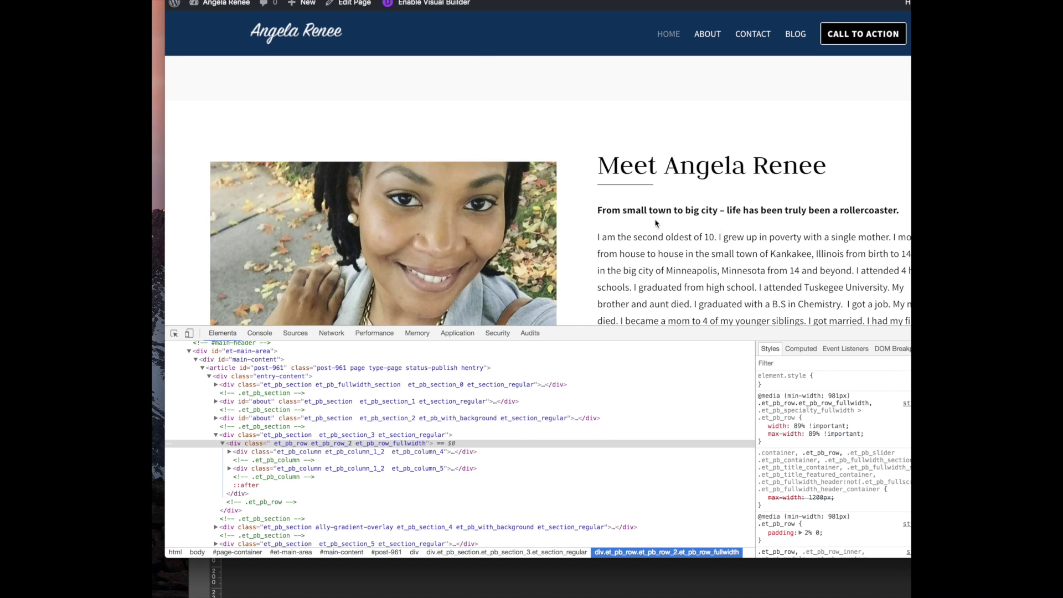
scroll(655, 220, down, 15)
right_click(495, 190)
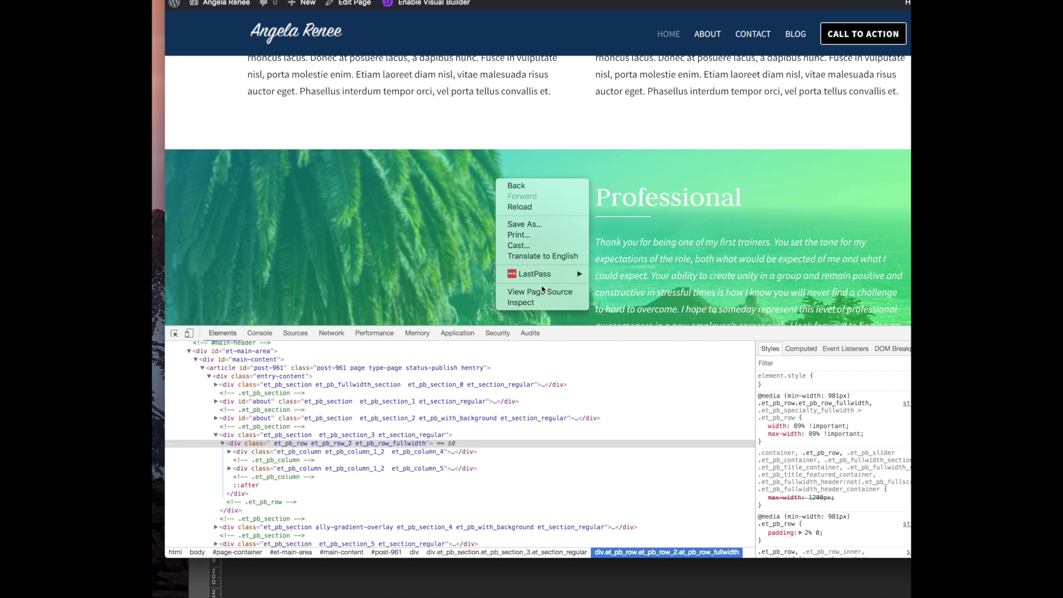
click(441, 186)
scroll(440, 186, down, 5)
scroll(440, 183, down, 5)
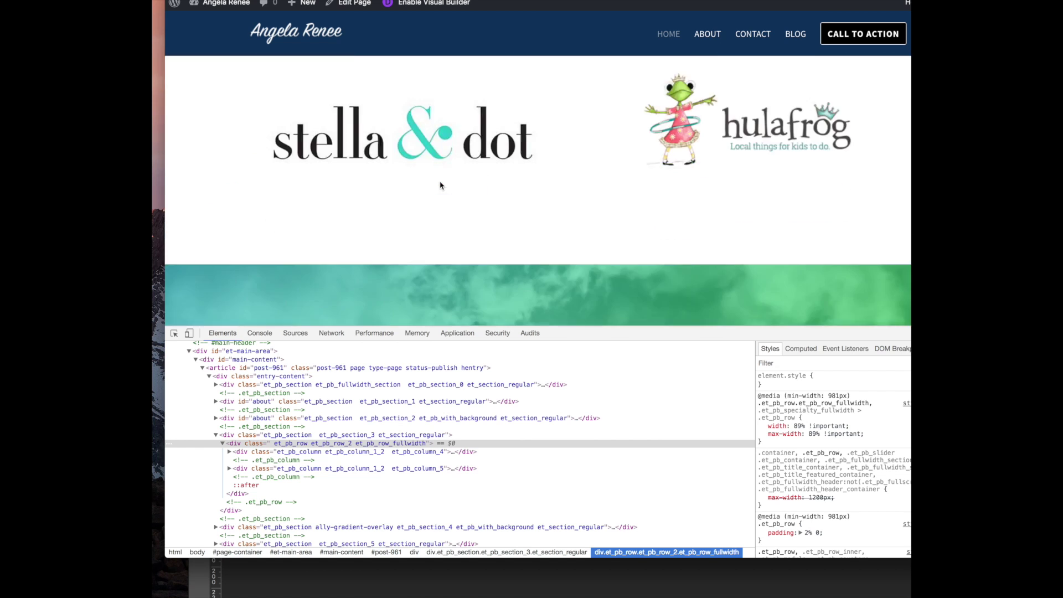
right_click(377, 92)
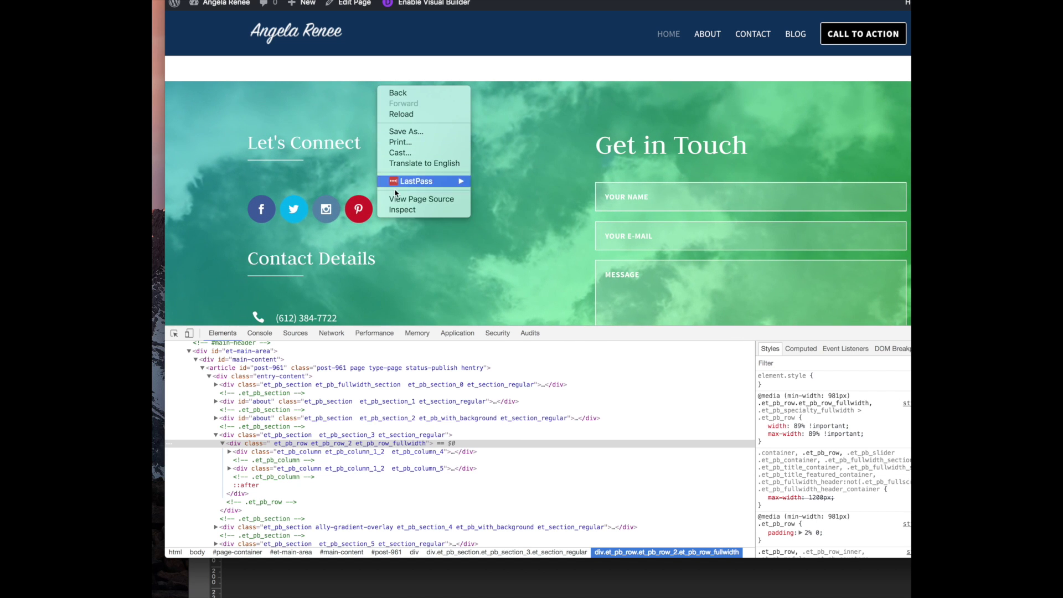
click(398, 210)
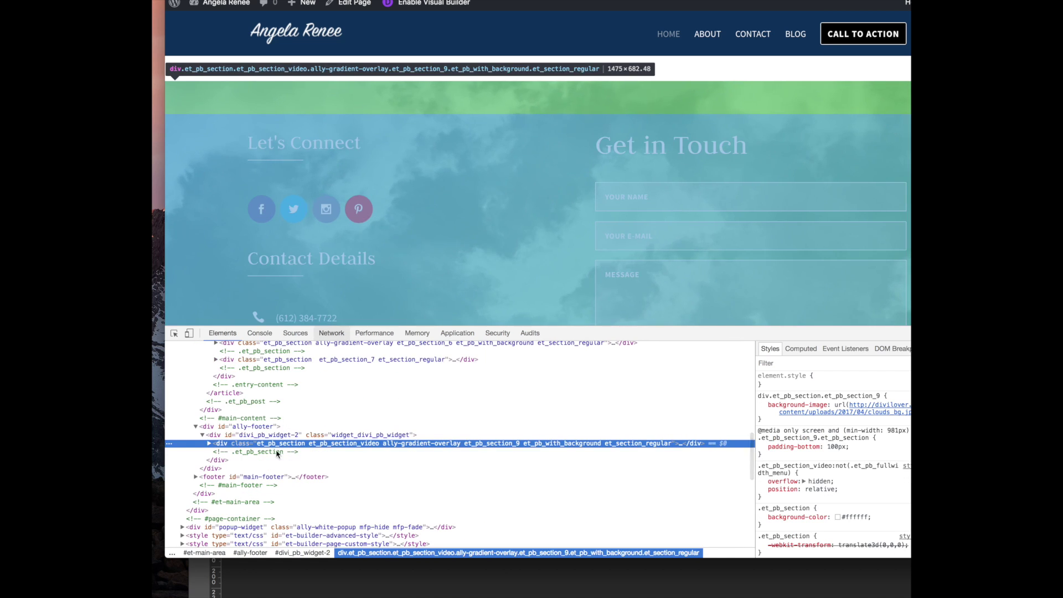
click(244, 427)
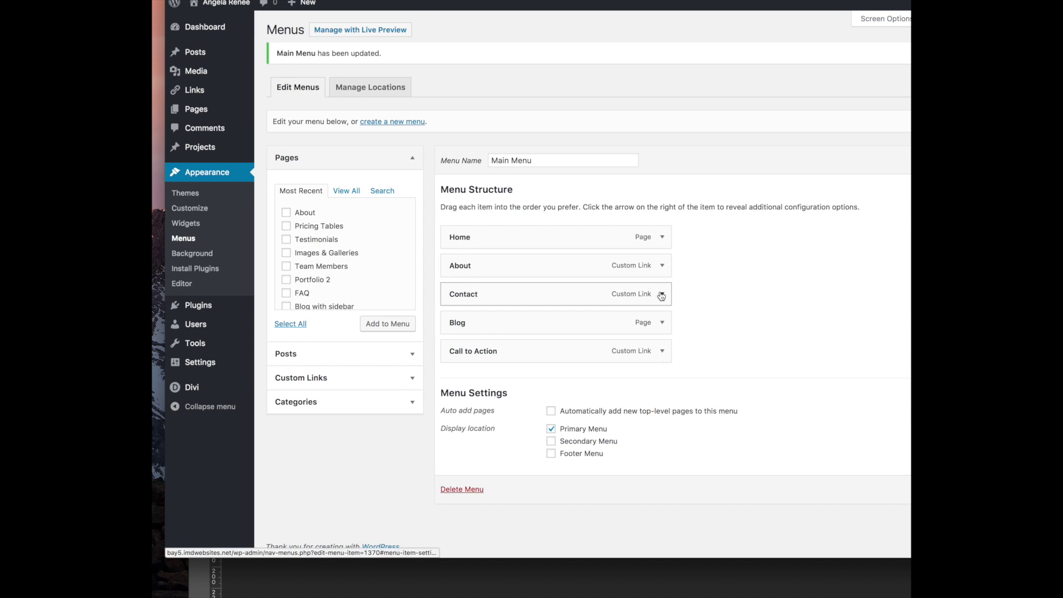
Check the Contact menu item's URL and glance at the Meet Ally text module settings
click(662, 294)
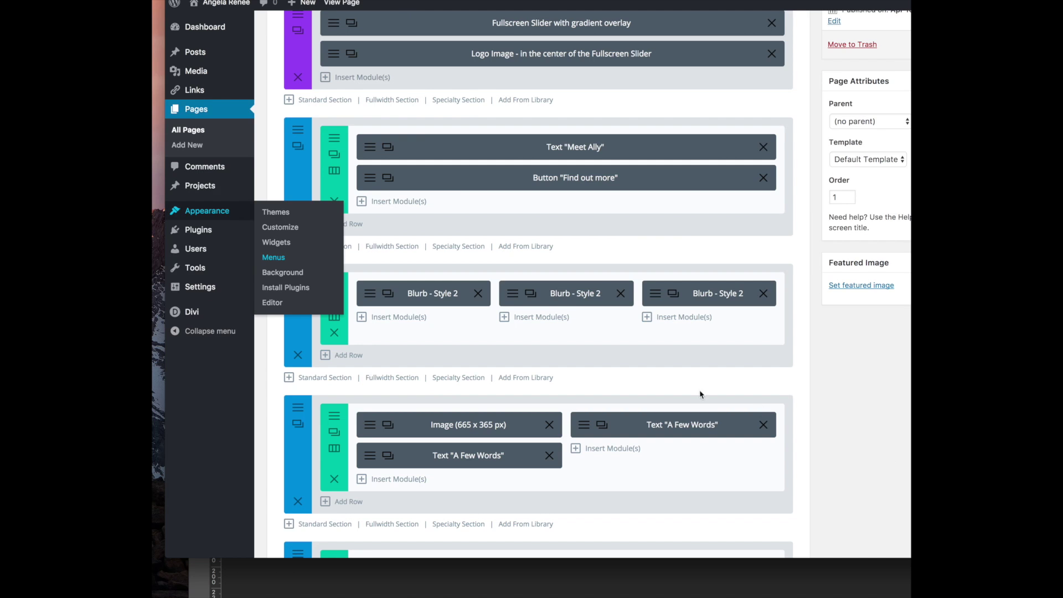
scroll(692, 216, up, 3)
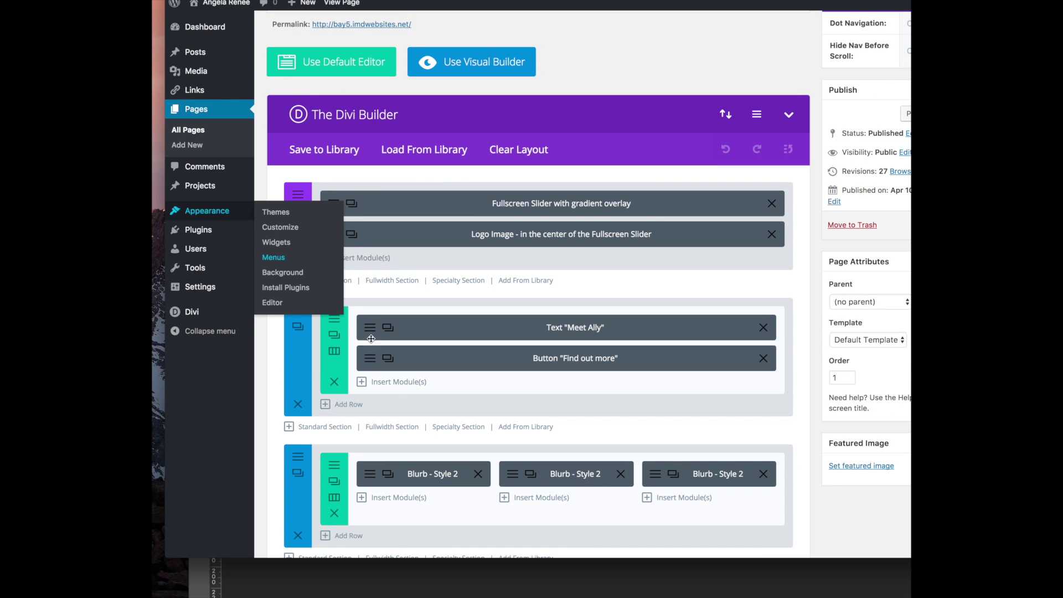
click(372, 332)
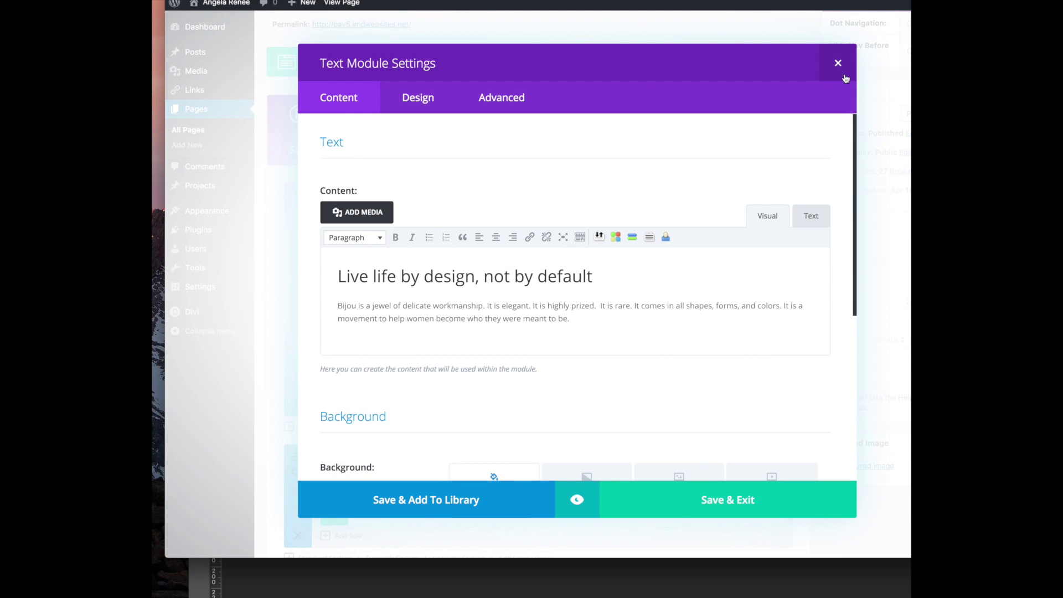
click(838, 63)
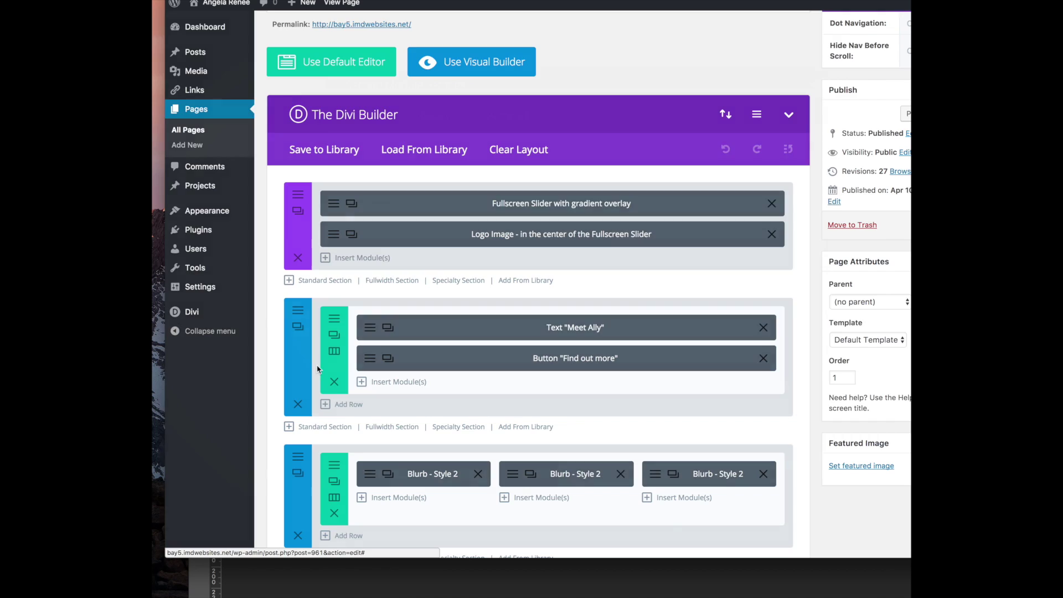
Clear the 'about' CSS ID from the second section and save it
click(297, 327)
click(502, 98)
drag(429, 194, 355, 194)
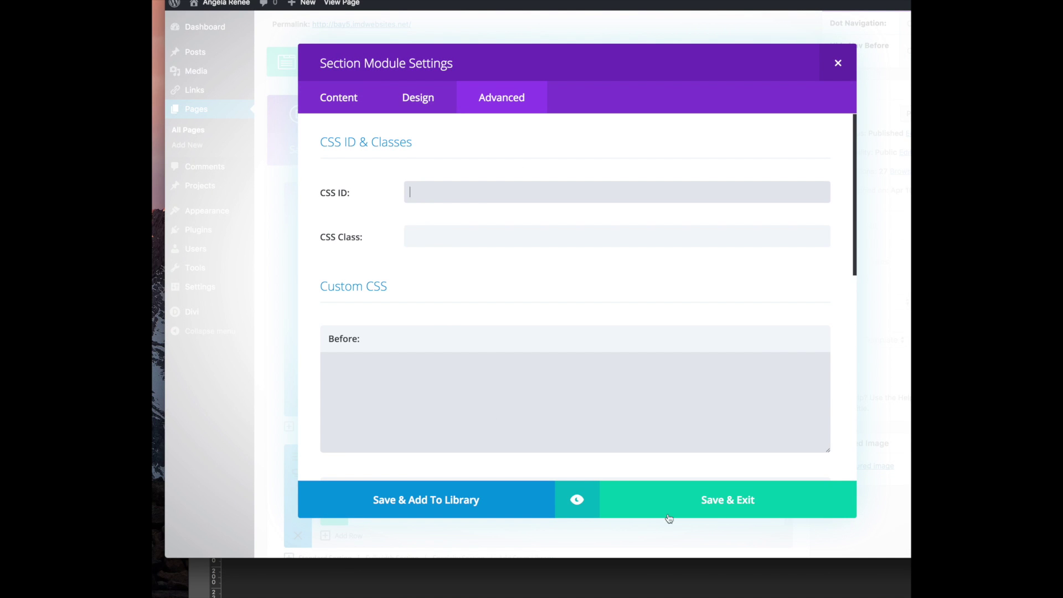
click(768, 493)
Give the image and text section the CSS ID 'about' and save its settings
scroll(468, 328, down, 10)
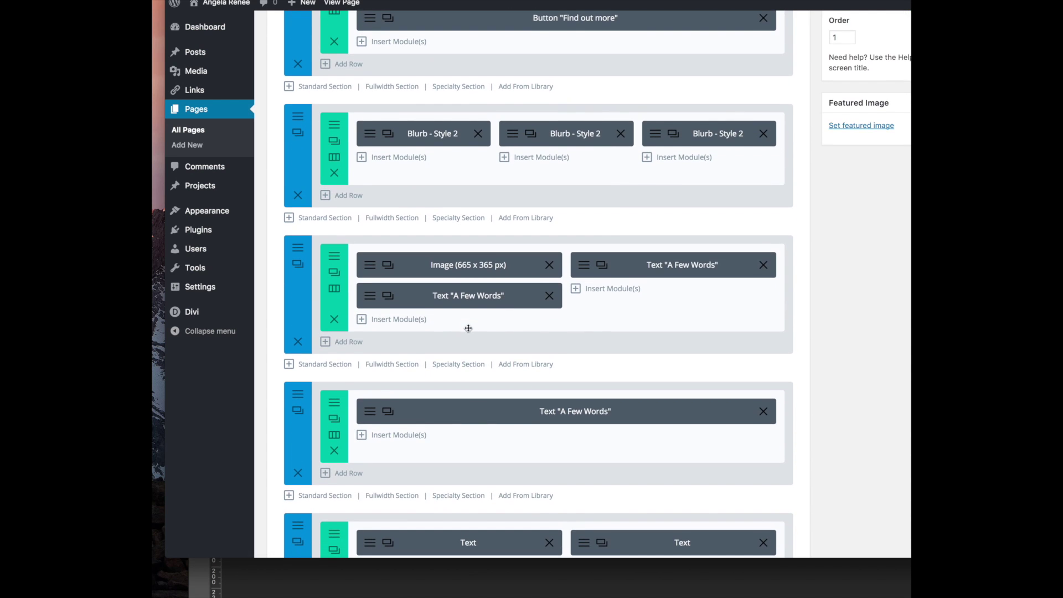
click(298, 264)
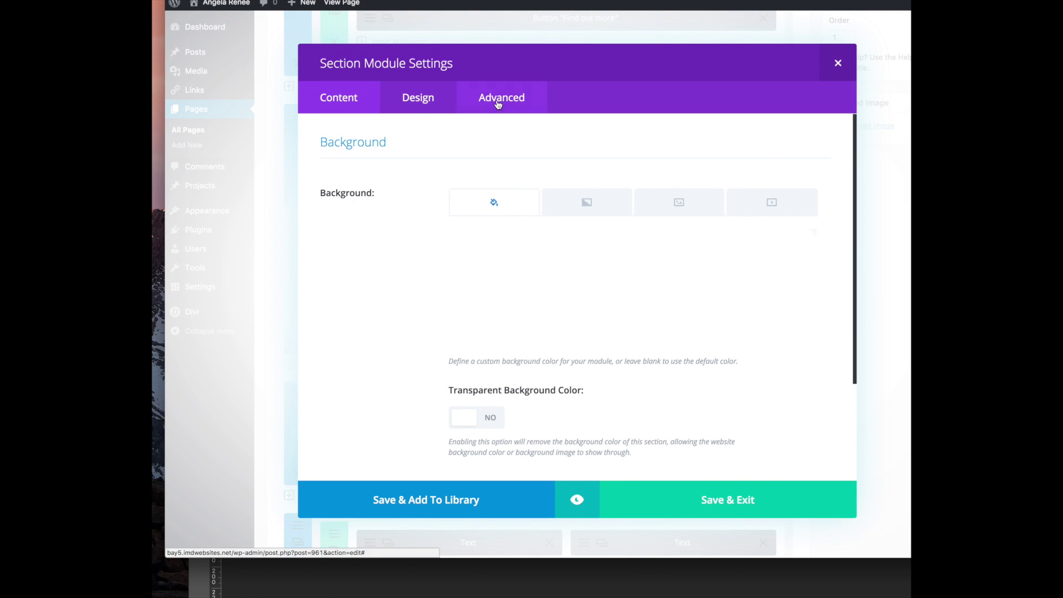
click(500, 98)
click(460, 198)
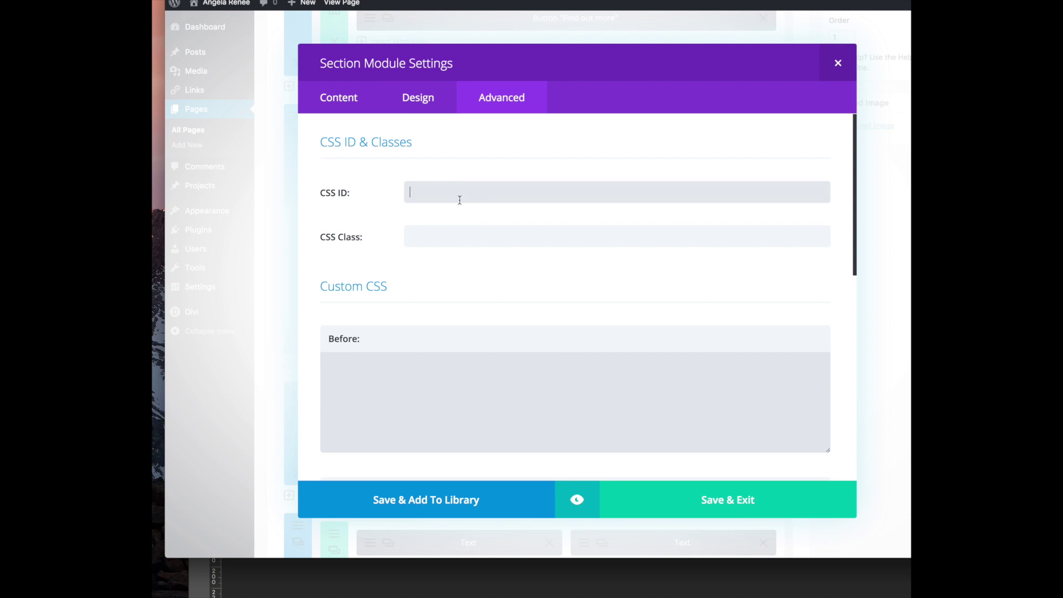
text(about)
click(729, 500)
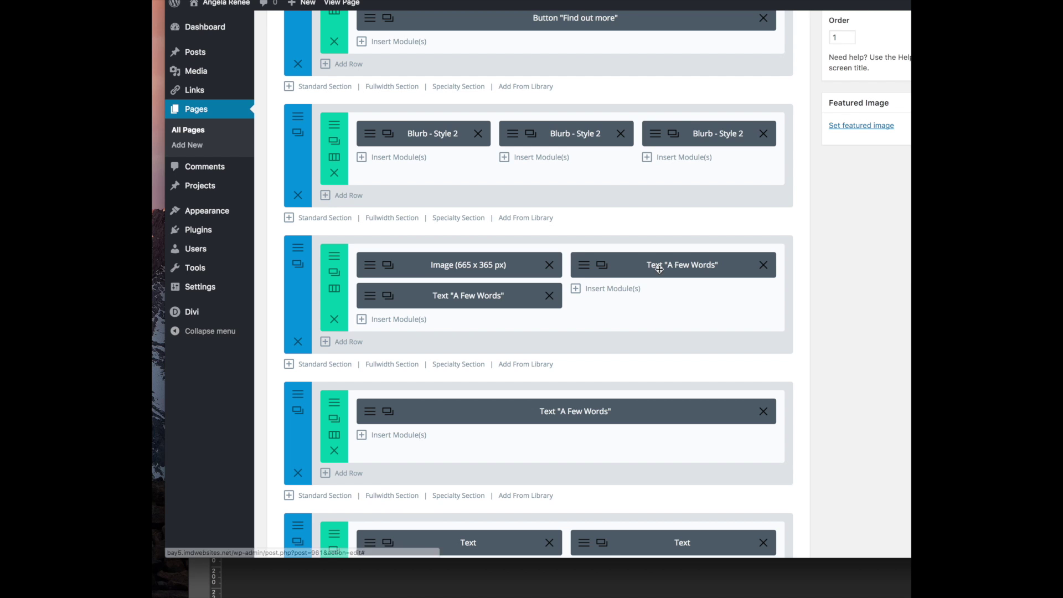
scroll(498, 304, up, 10)
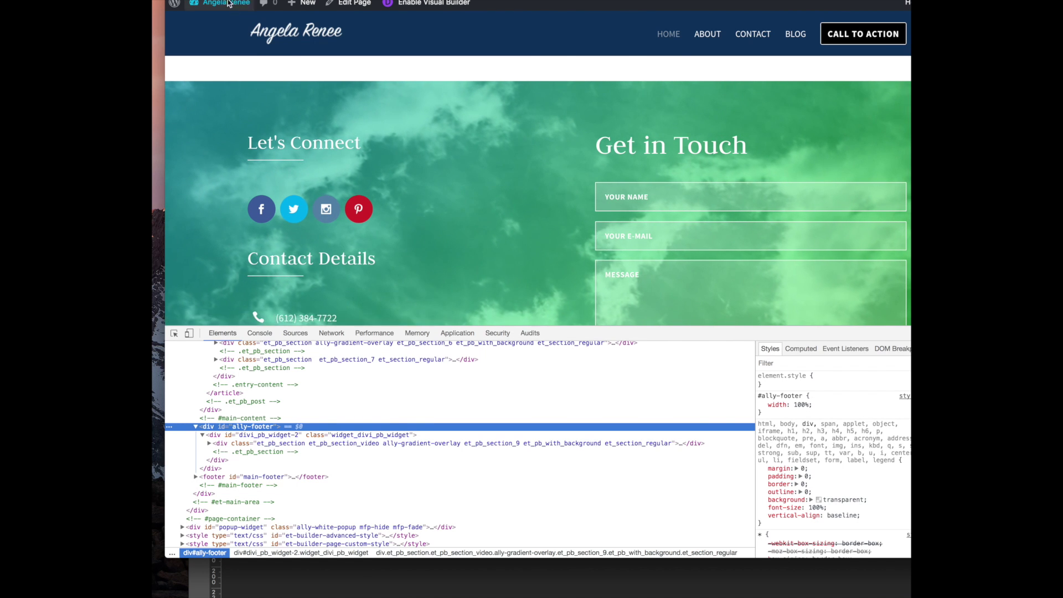
Test the HOME and CONTACT menu links, landing on the Get in Touch section
scroll(339, 73, up, 15)
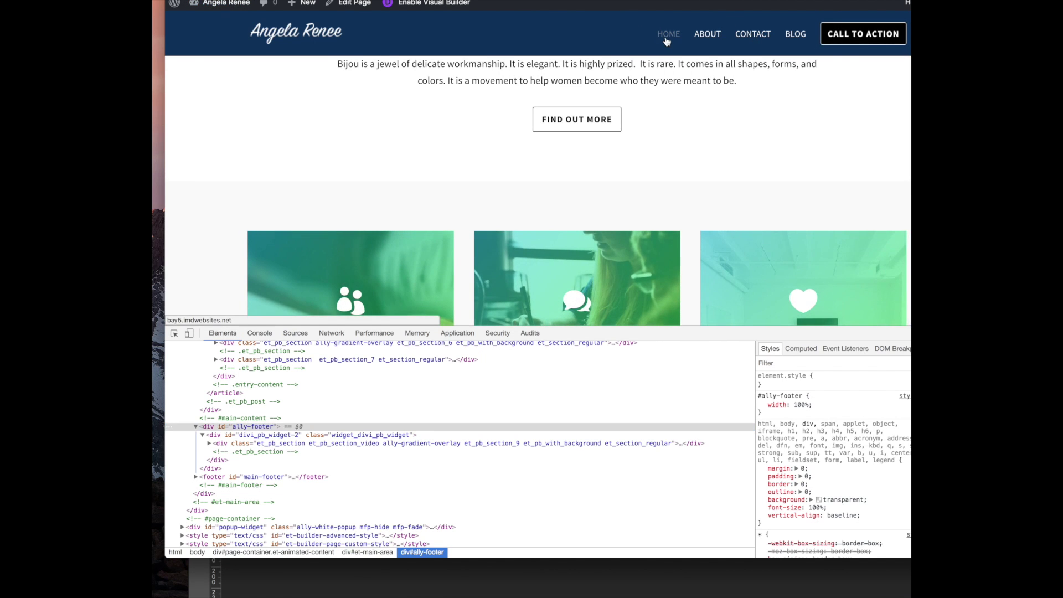
click(666, 42)
scroll(506, 124, down, 5)
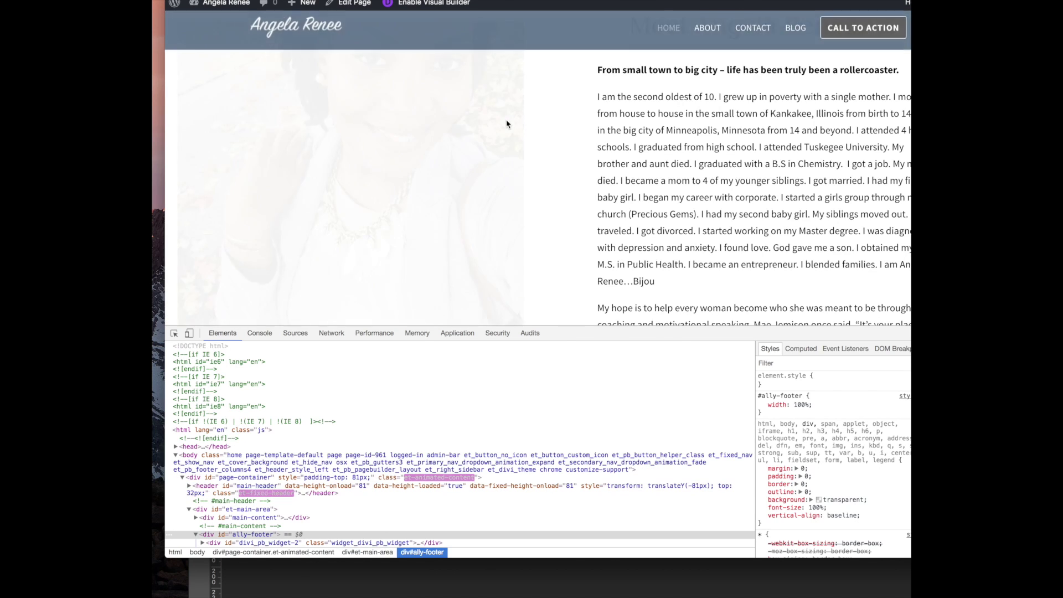
scroll(678, 86, down, 5)
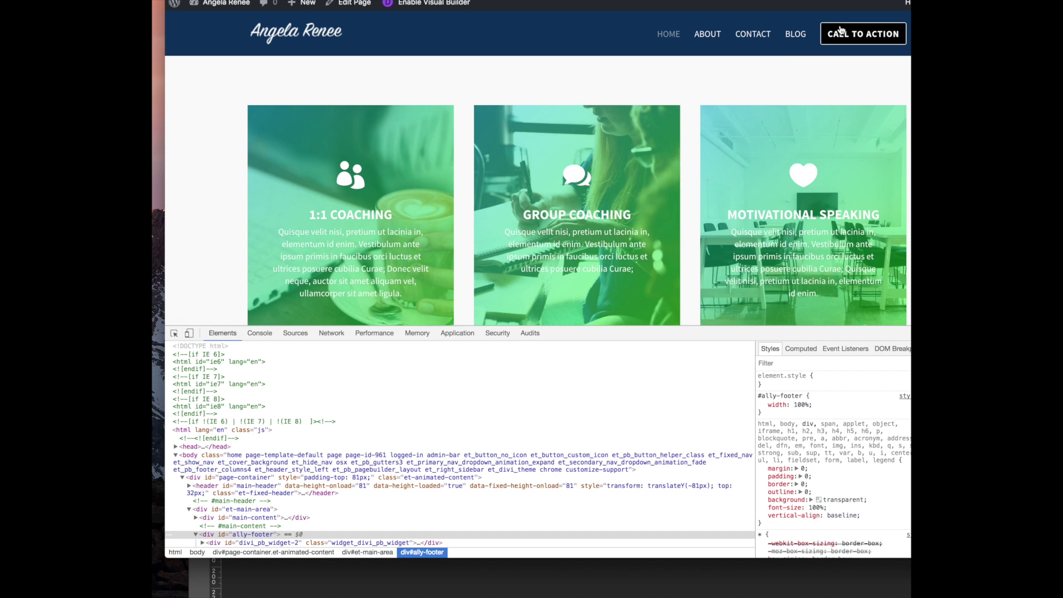
click(761, 37)
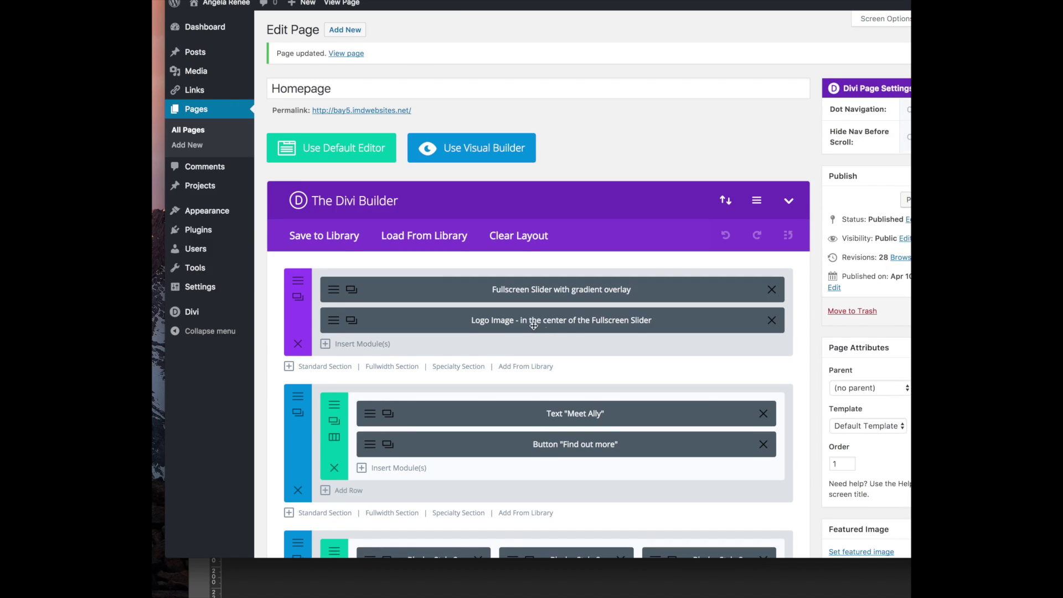
Confirm the section's CSS ID is 'about' and save its settings
scroll(533, 325, down, 6)
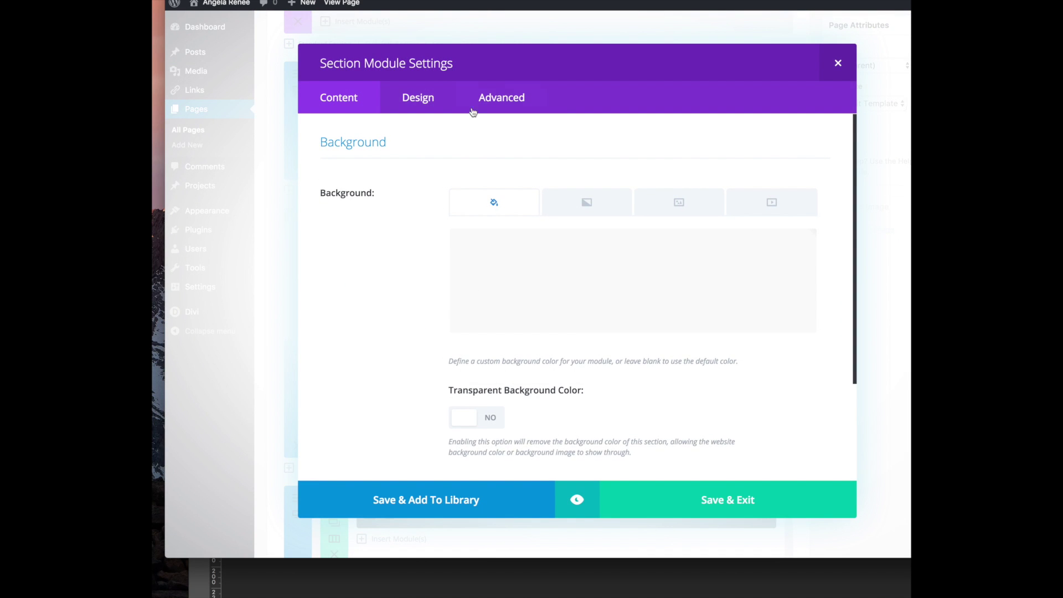
click(487, 105)
drag(328, 176, 393, 184)
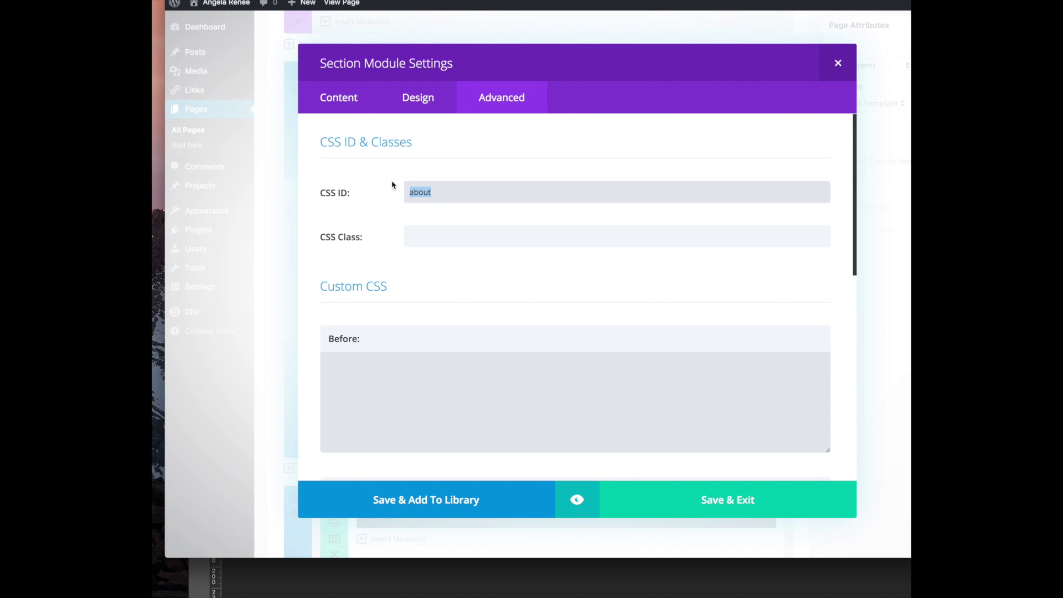
click(727, 495)
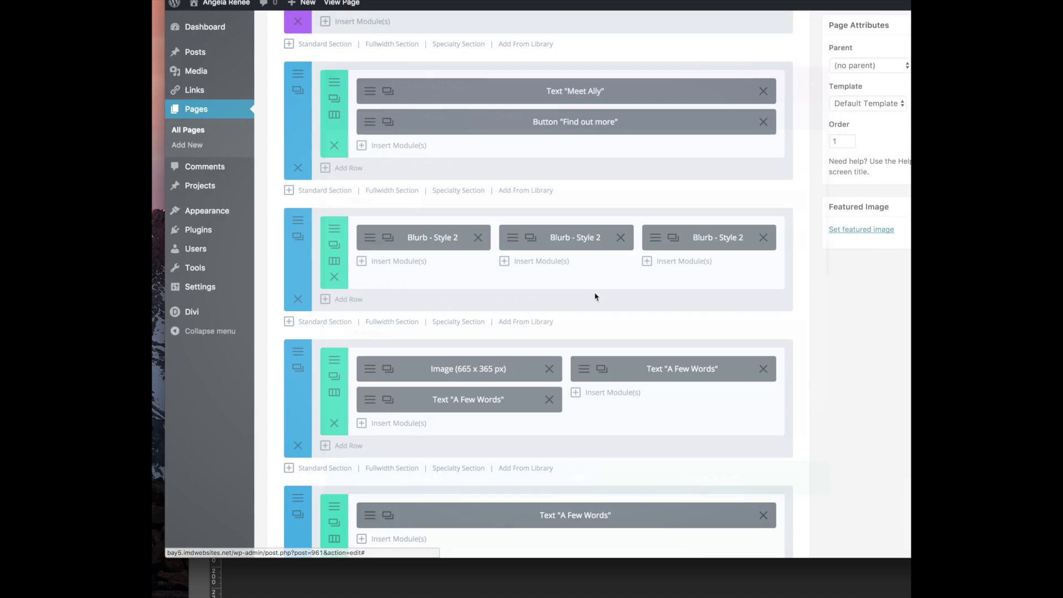
Inspect another section's settings, then go to Appearance > Widgets
scroll(360, 304, down, 2)
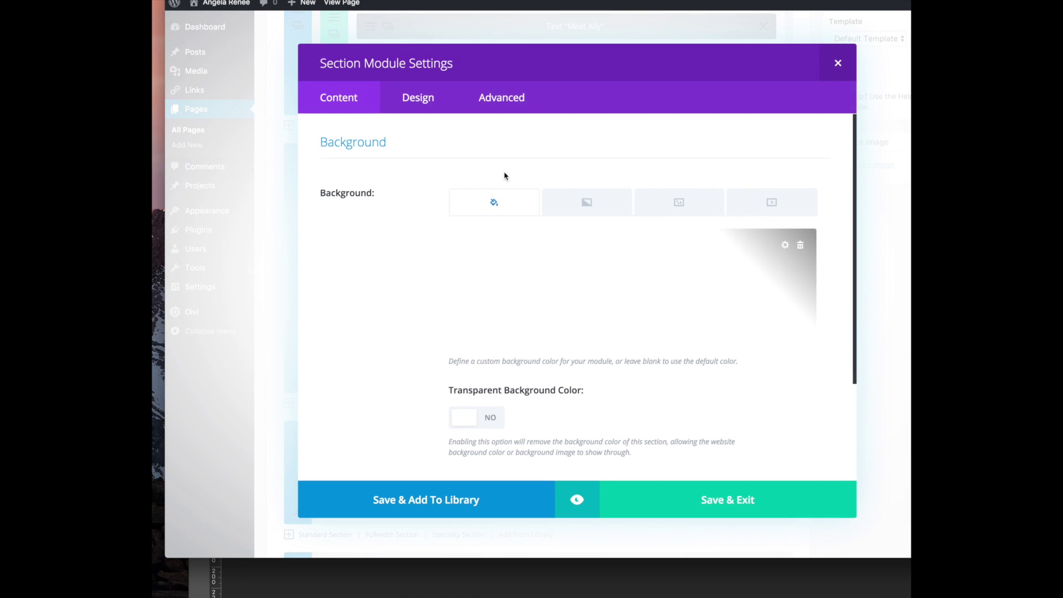
click(490, 99)
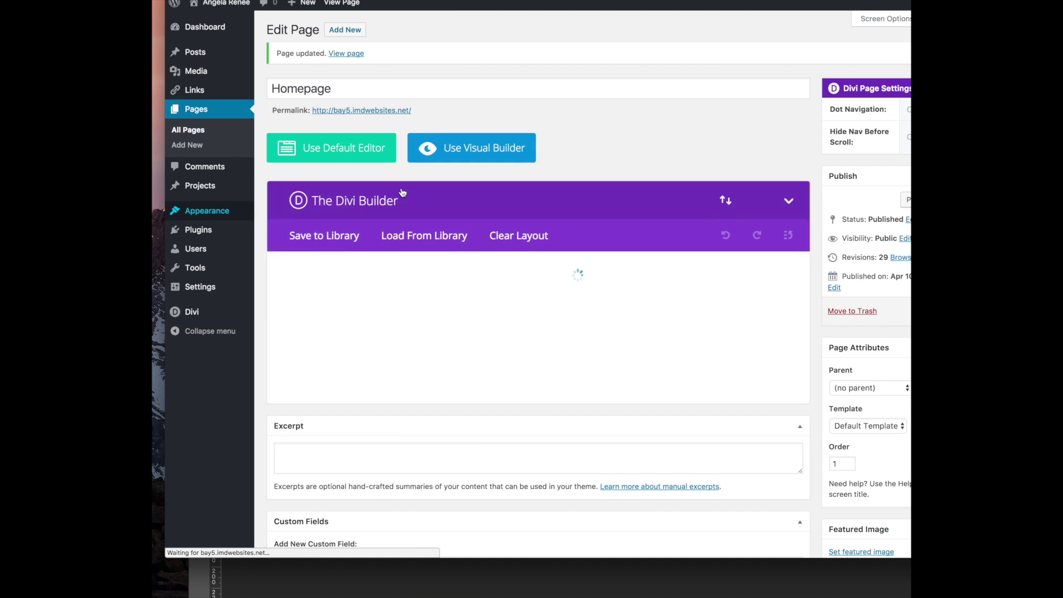
mouse_move(199, 210)
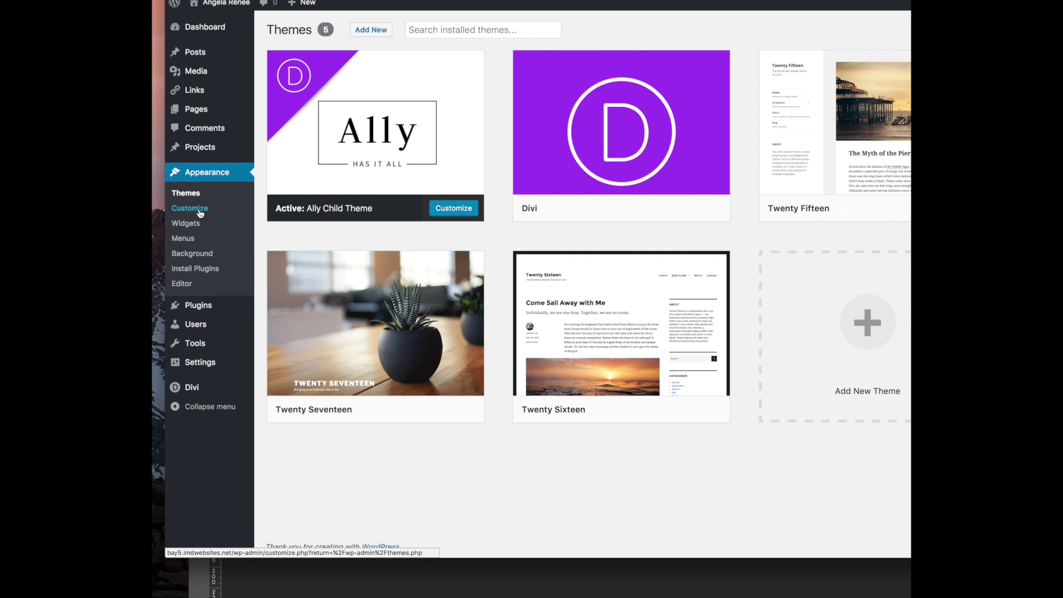
click(253, 223)
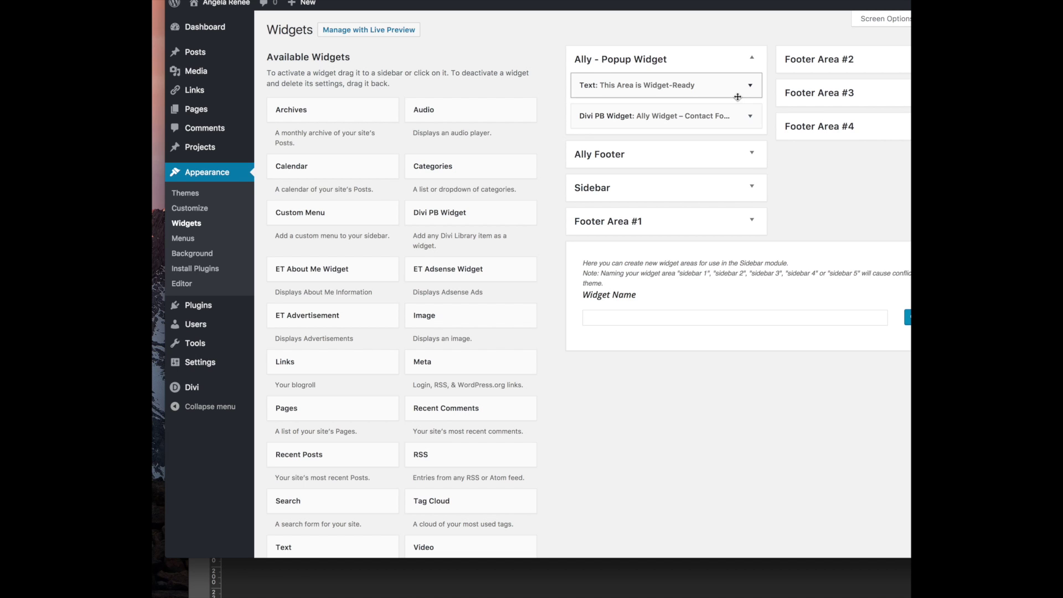
Review the popup's Text widget and keep the Divi PB widget on 'Ally Widget - Contact Form Sample'
click(752, 87)
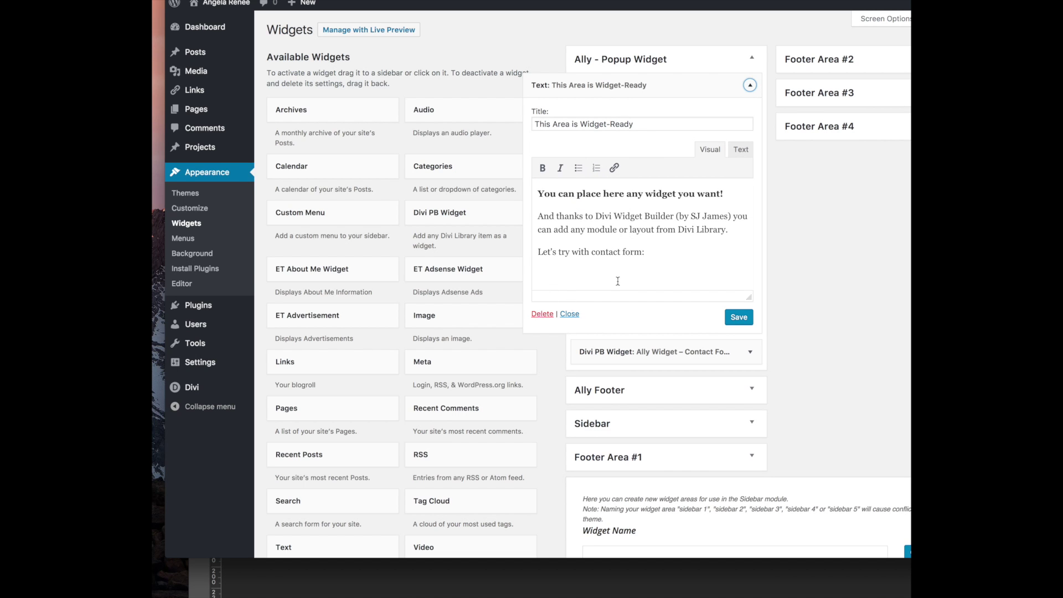
drag(558, 239, 533, 195)
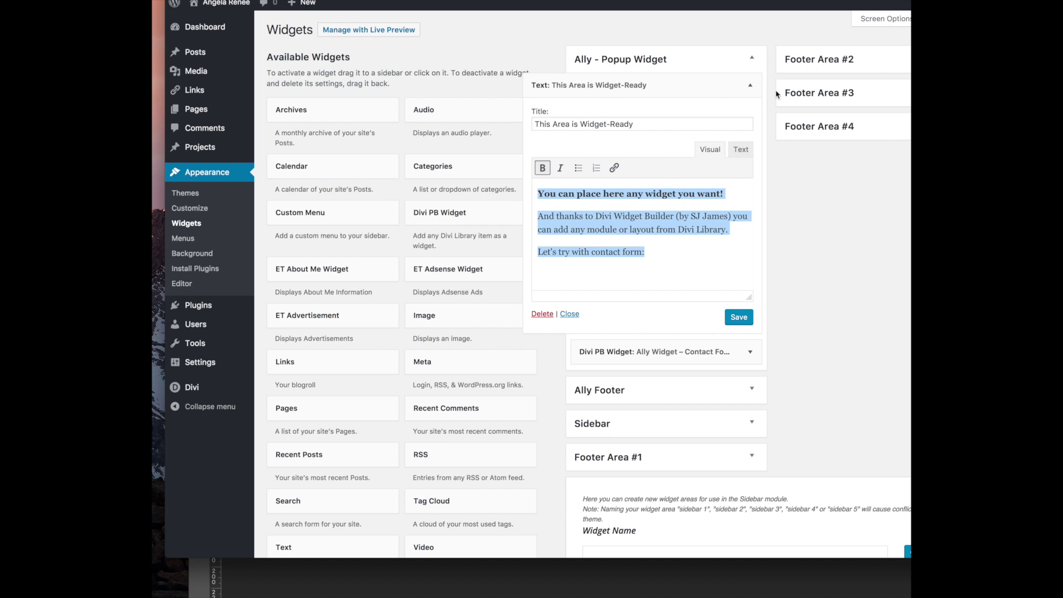
click(750, 85)
click(749, 116)
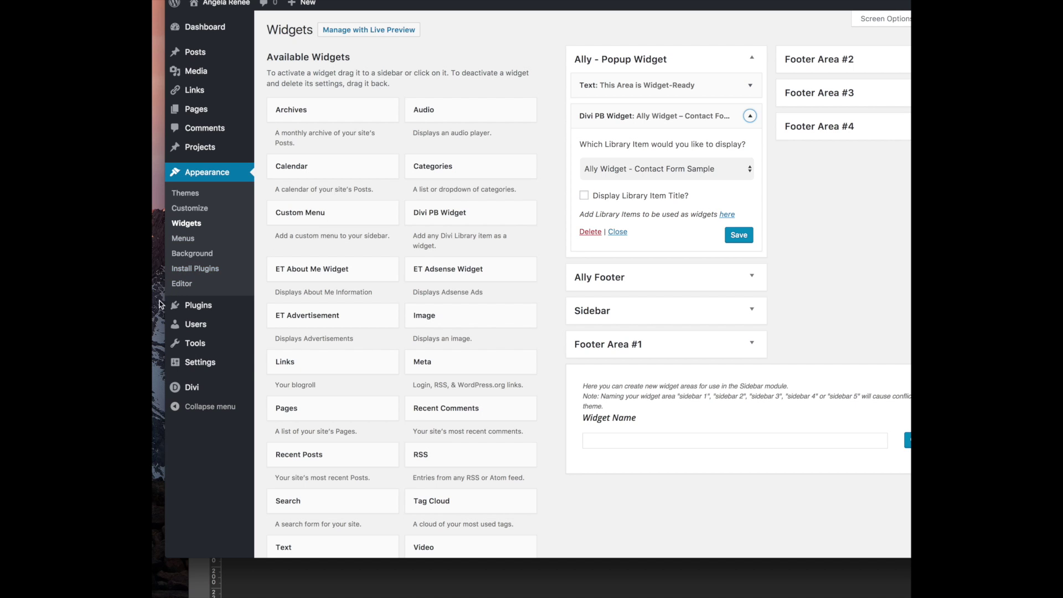
mouse_move(202, 383)
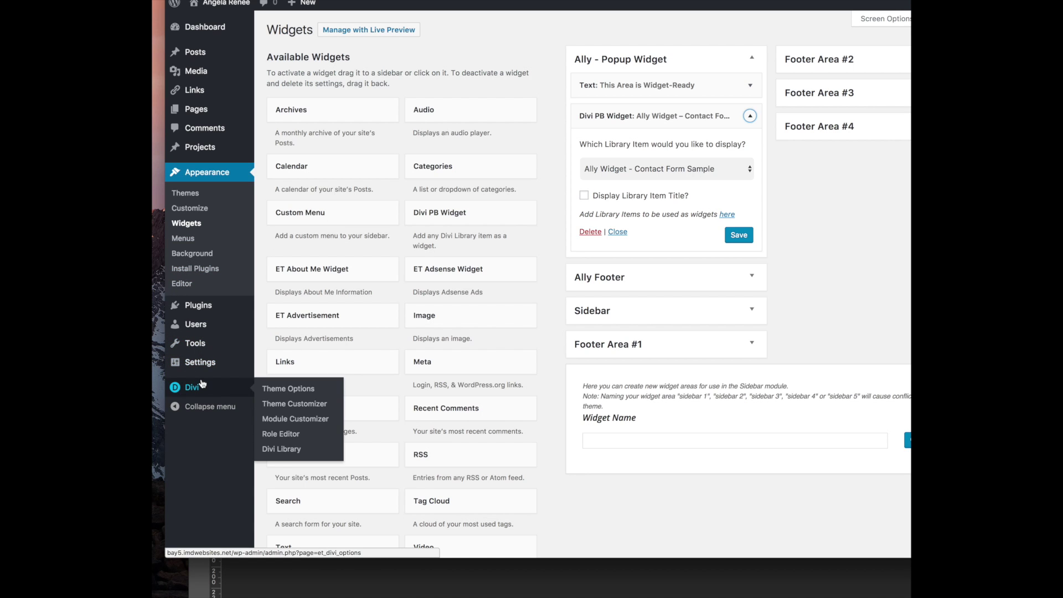
click(753, 171)
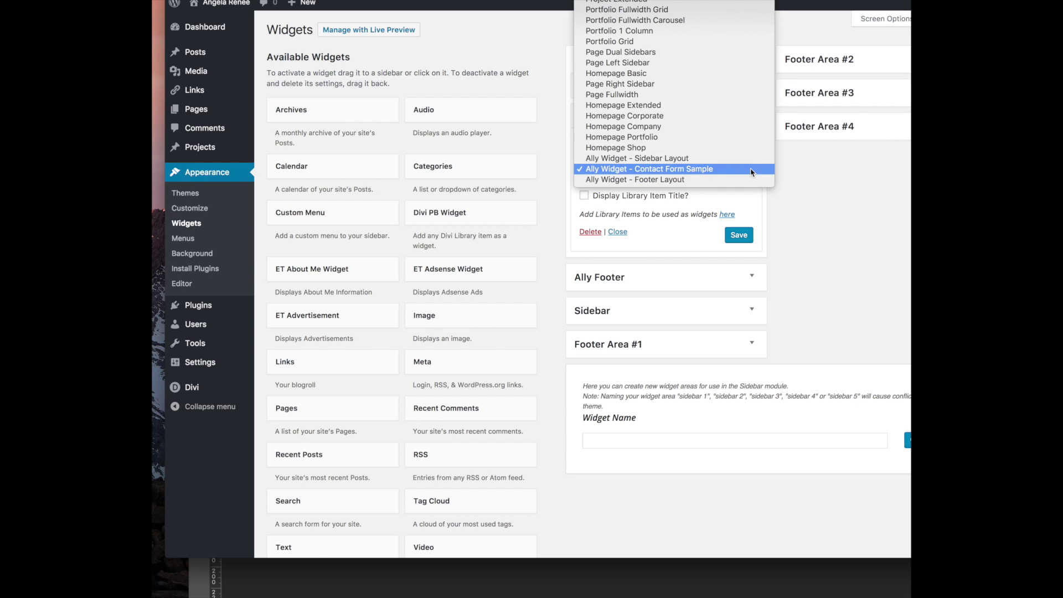
click(694, 201)
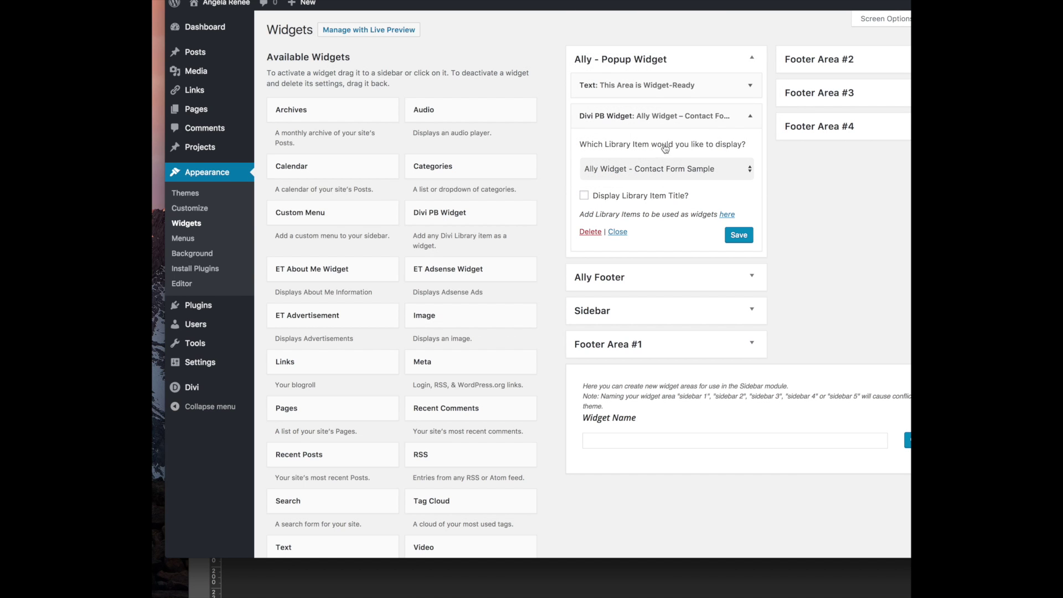
Delete the Text widget's paragraphs and replace its heading with 'Contact Me!'
click(700, 87)
drag(656, 255, 516, 207)
key(BackSpace)
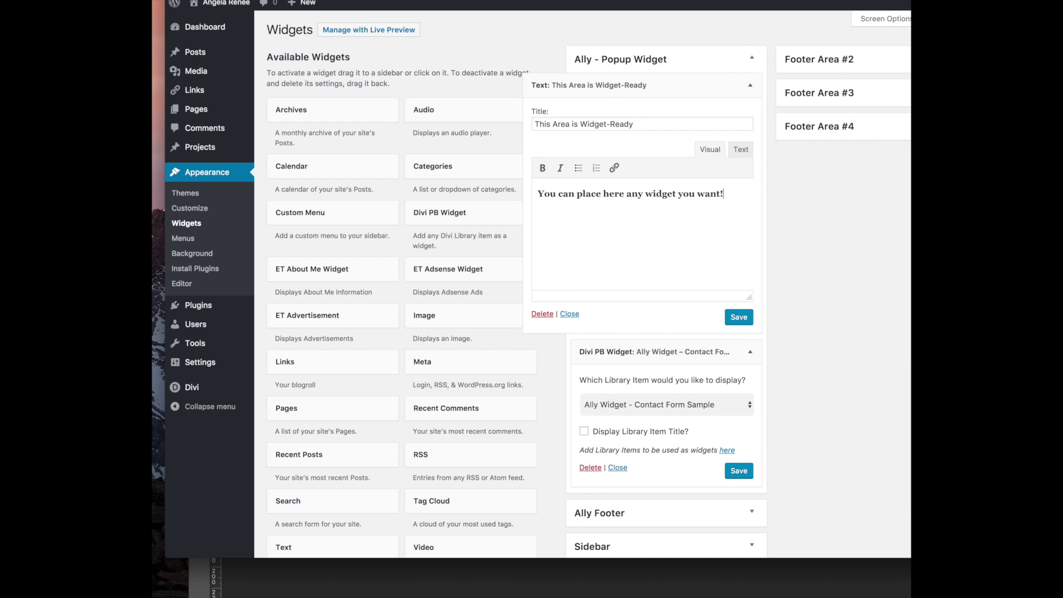
drag(685, 216, 505, 179)
text(CO)
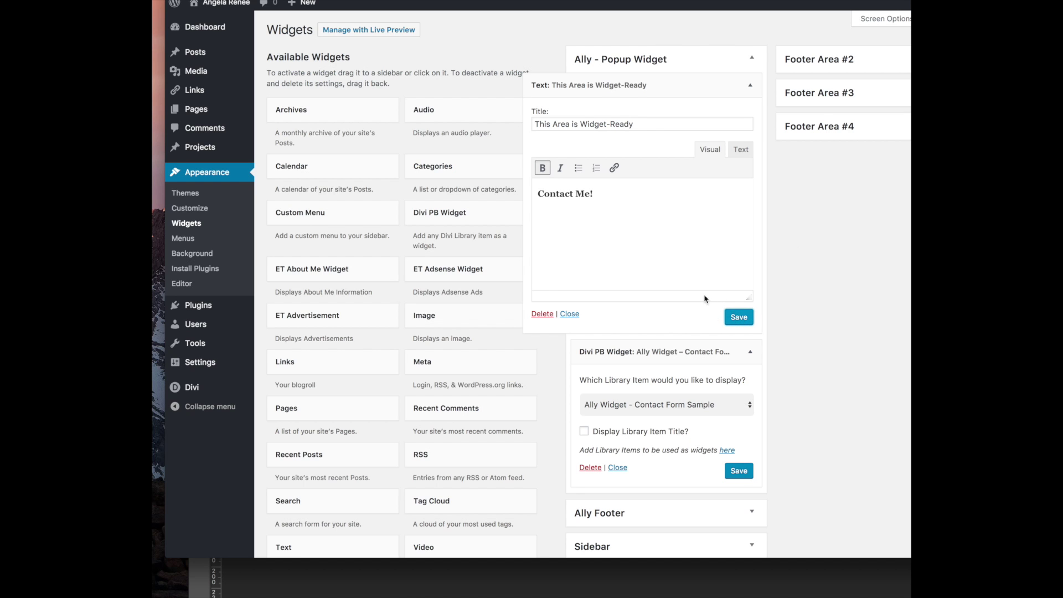
click(750, 85)
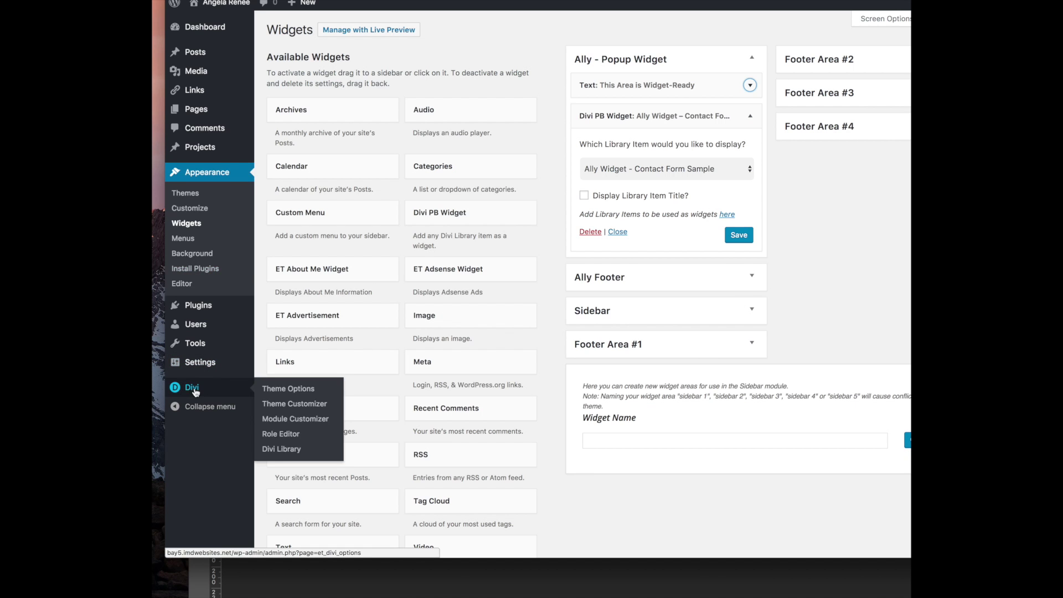
Scroll Divi Theme Options' General tab down to the Custom CSS box and back up
click(287, 394)
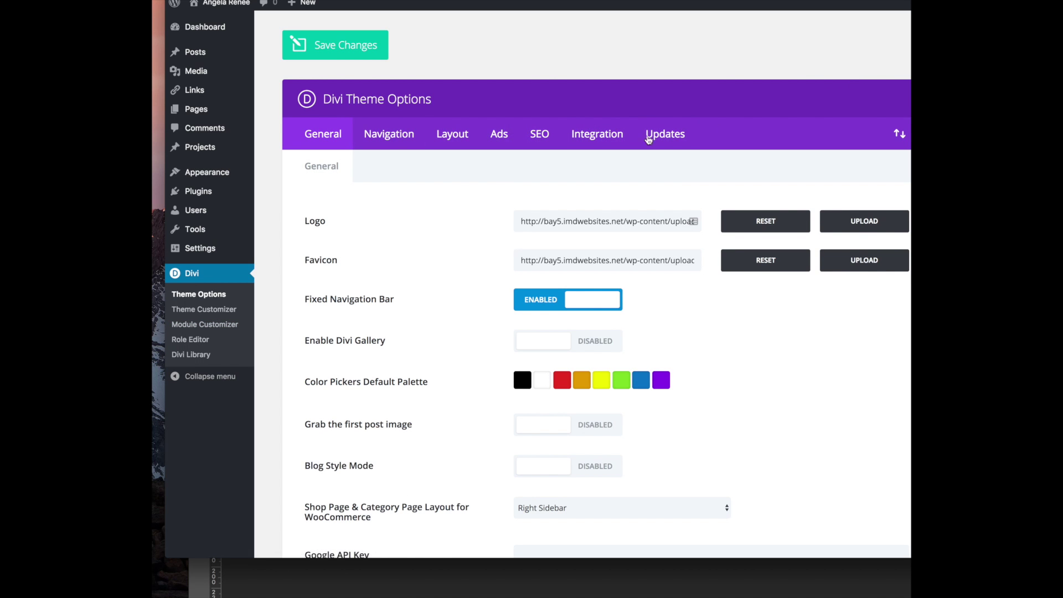
scroll(474, 206, down, 2)
scroll(475, 205, down, 6)
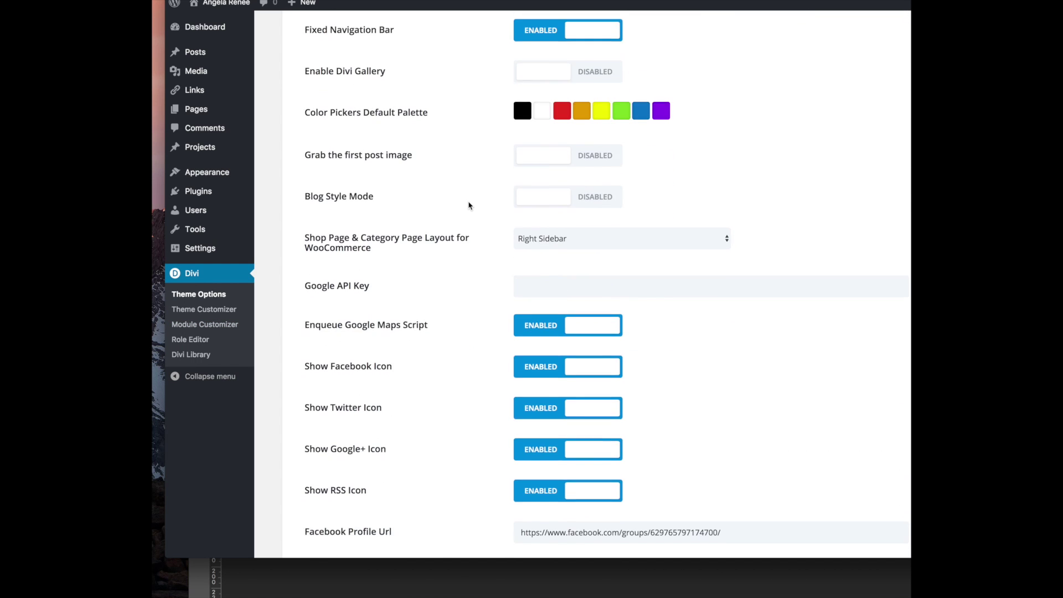
scroll(469, 205, down, 13)
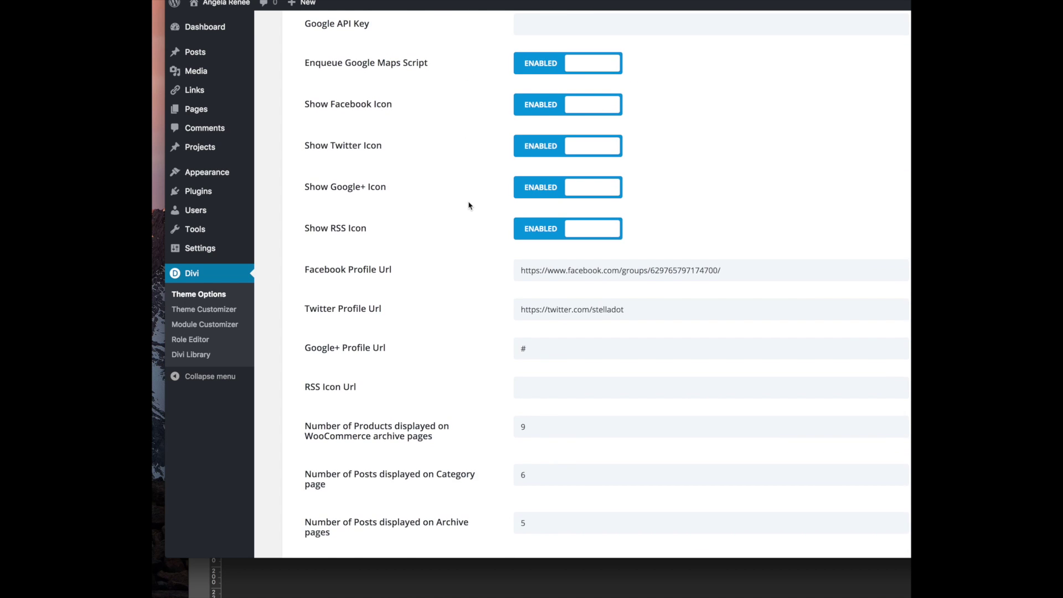
scroll(469, 205, down, 1)
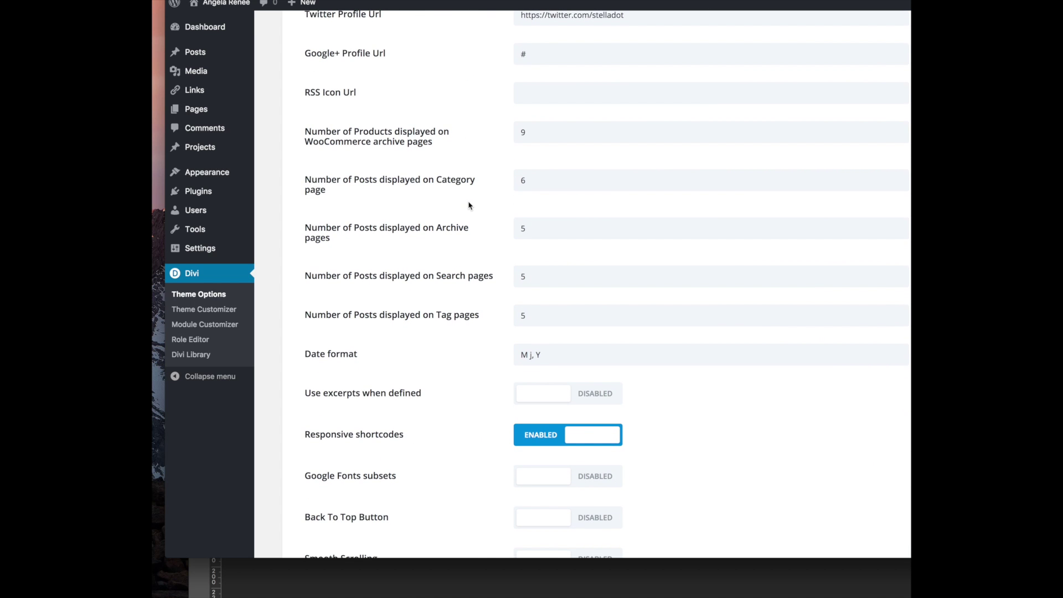
scroll(403, 332, down, 6)
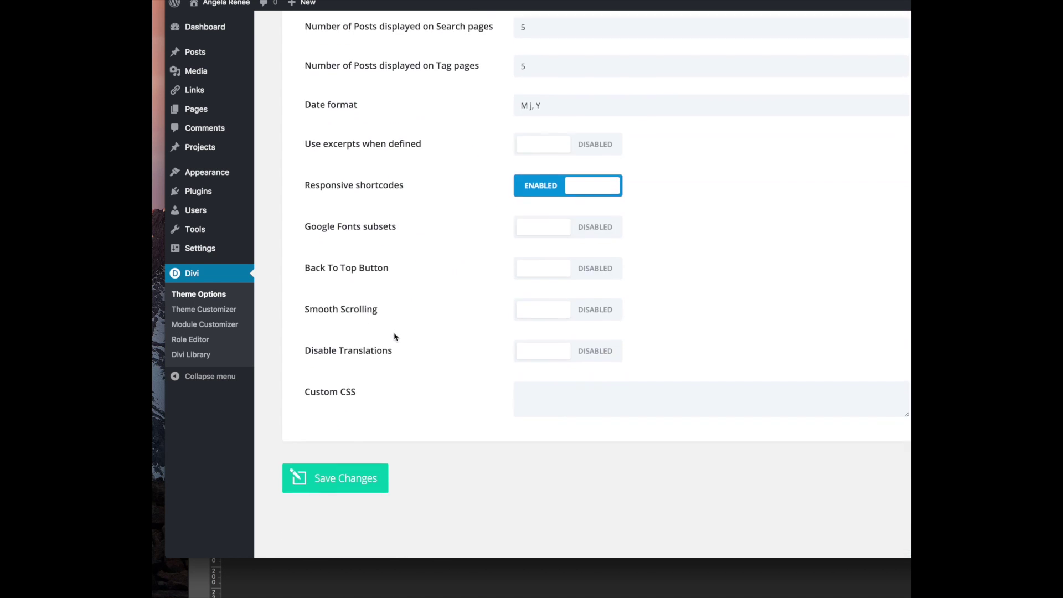
scroll(395, 336, up, 8)
scroll(395, 335, up, 10)
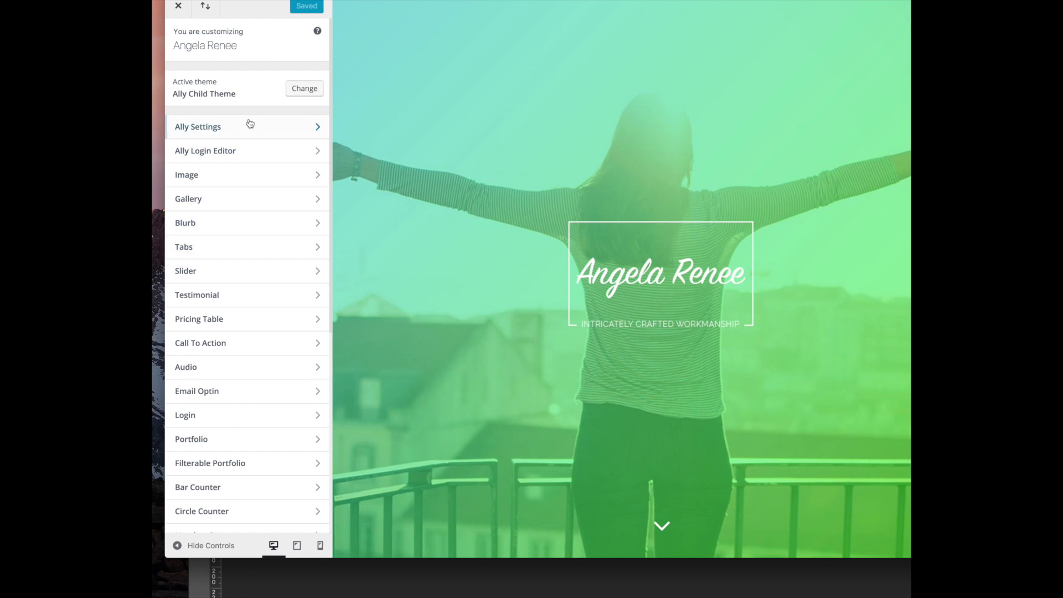
Check the Ally Settings and Contact Form customizer sections, then return to the section list
click(249, 127)
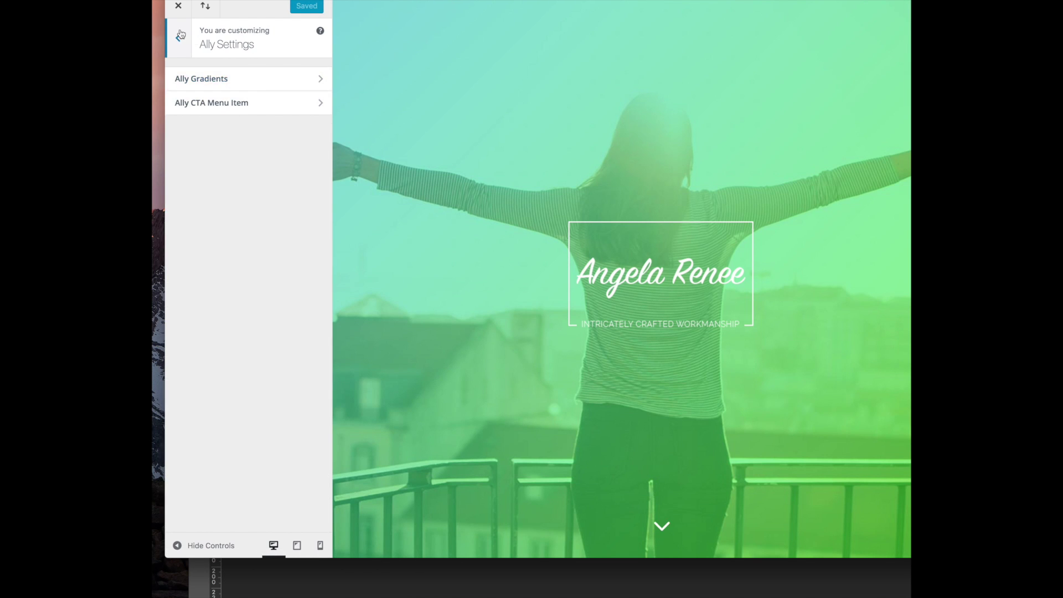
click(180, 34)
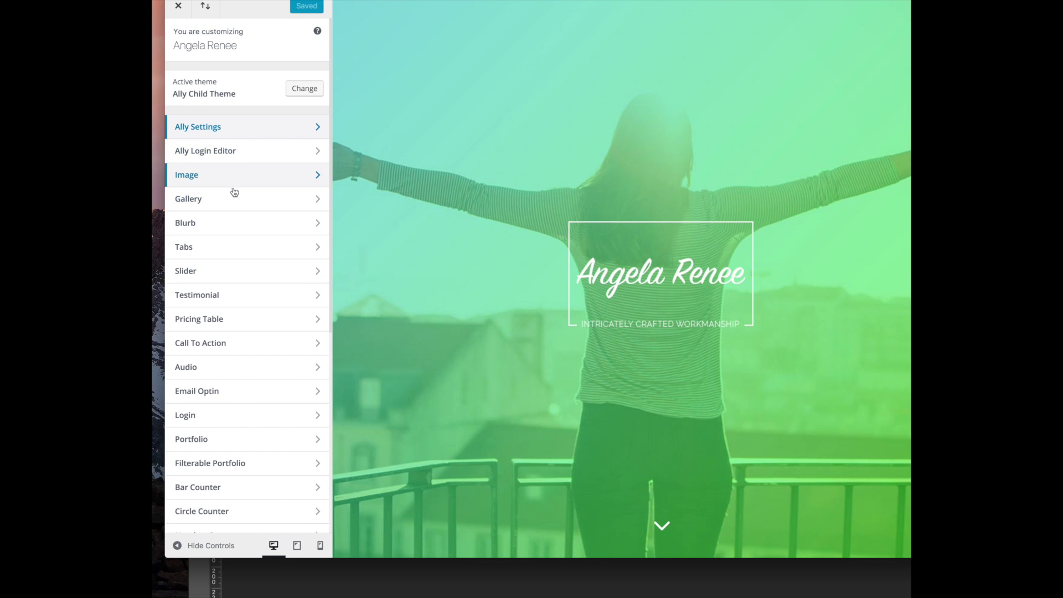
scroll(268, 301, down, 2)
scroll(266, 311, down, 5)
click(238, 372)
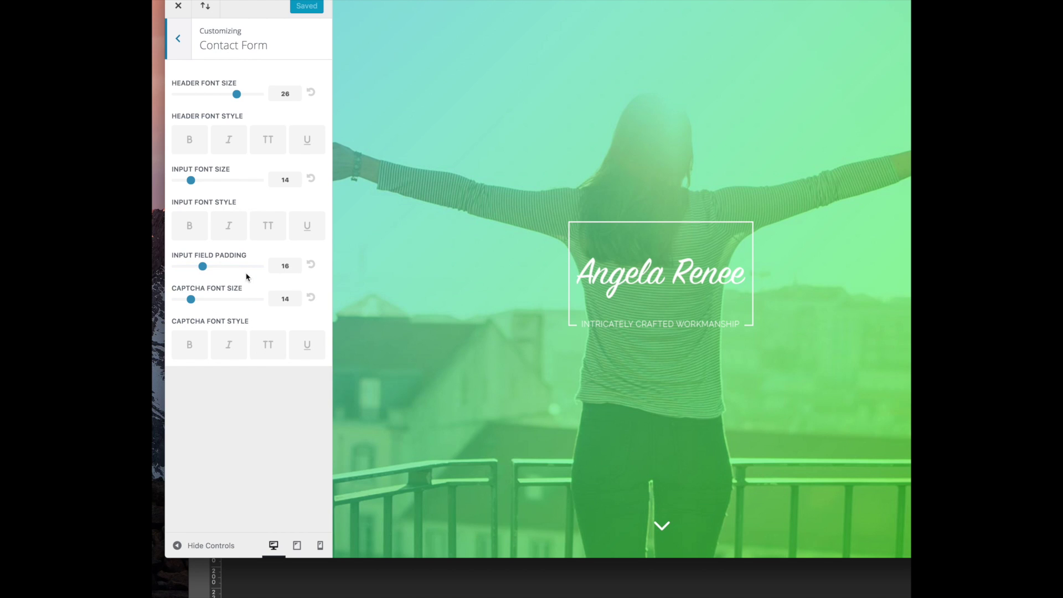
click(171, 42)
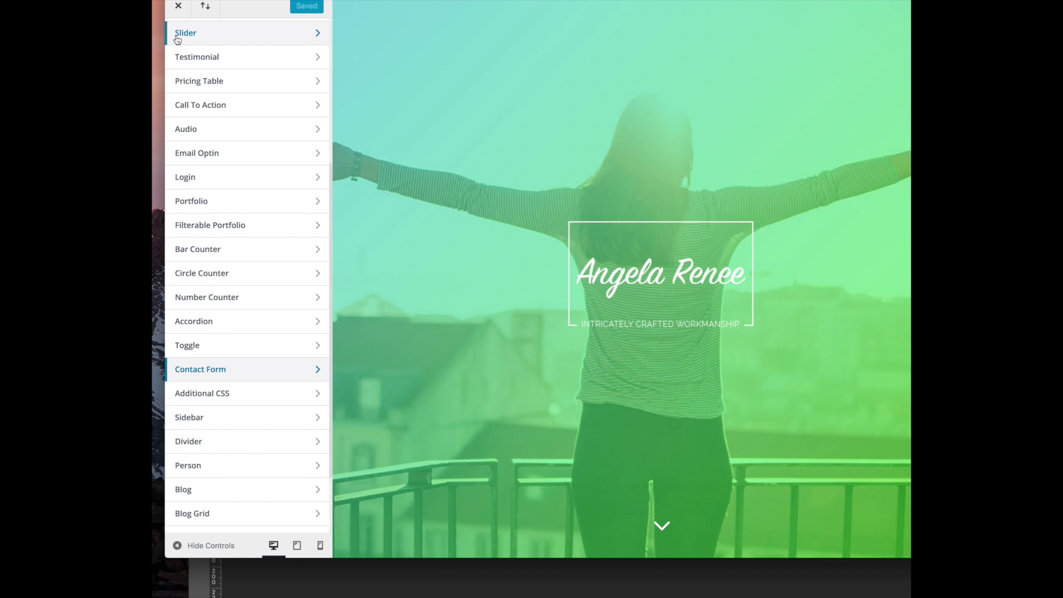
scroll(243, 451, down, 4)
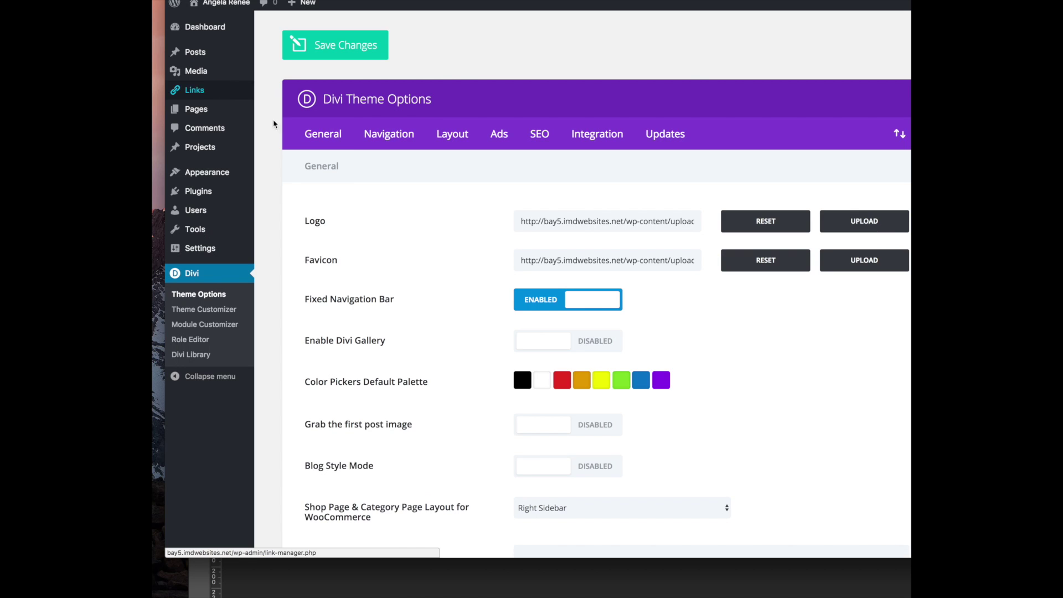
click(391, 137)
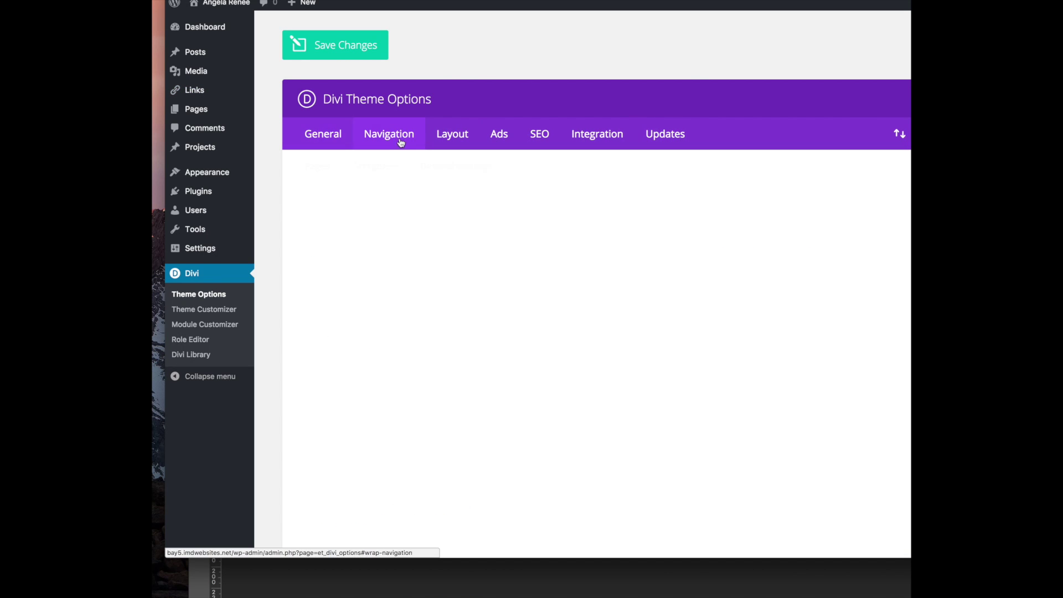
scroll(378, 252, down, 3)
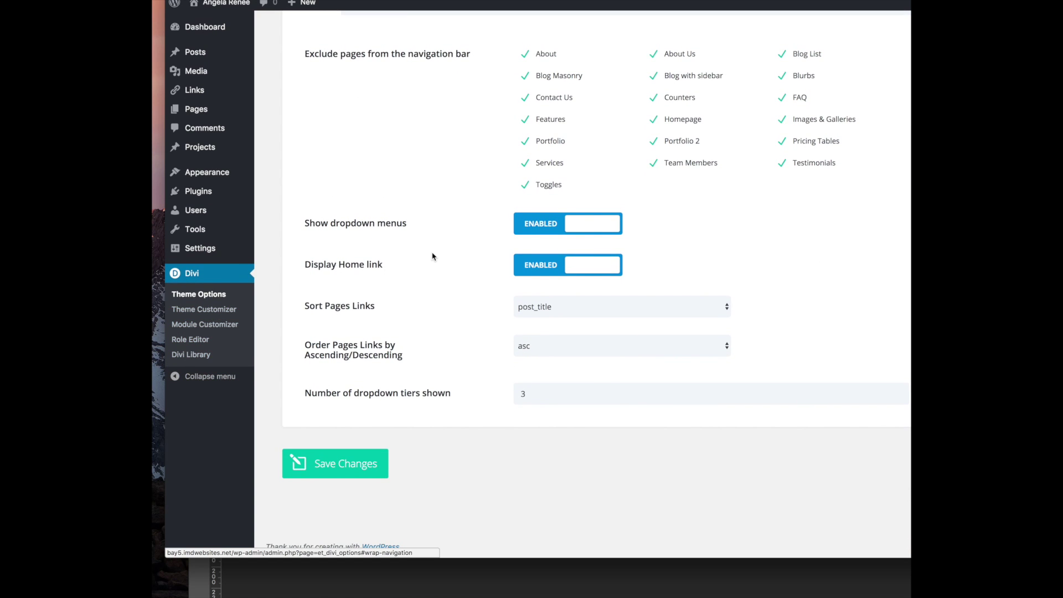
scroll(432, 256, up, 4)
click(449, 136)
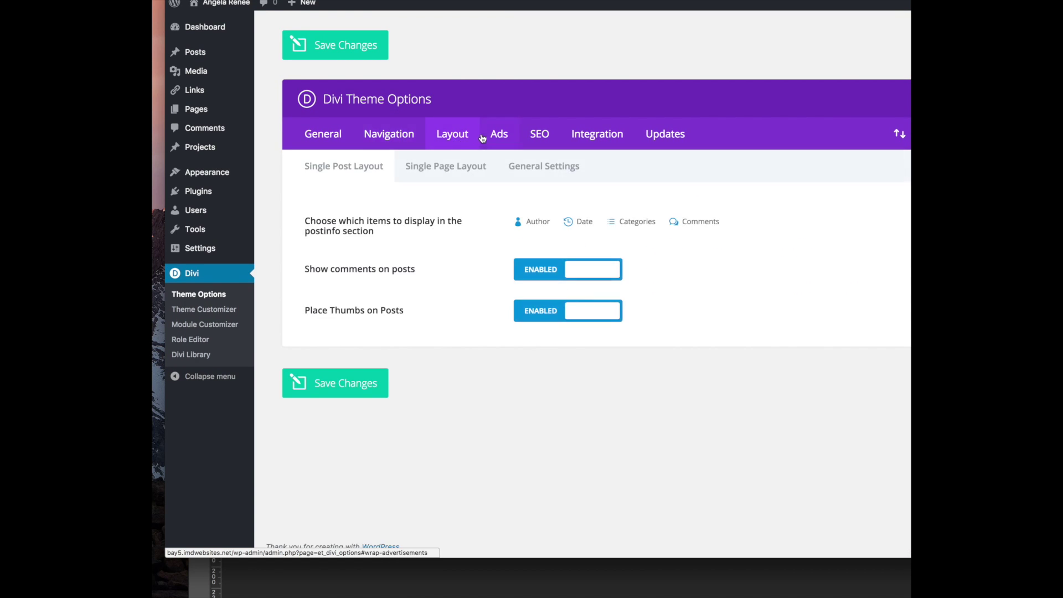
click(549, 181)
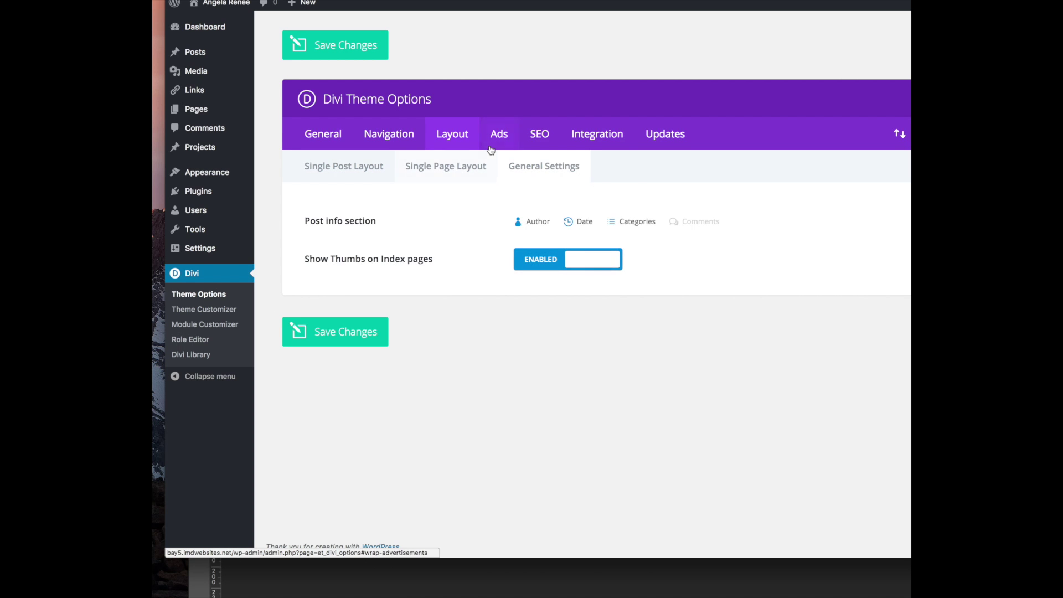
click(499, 134)
click(539, 135)
click(572, 135)
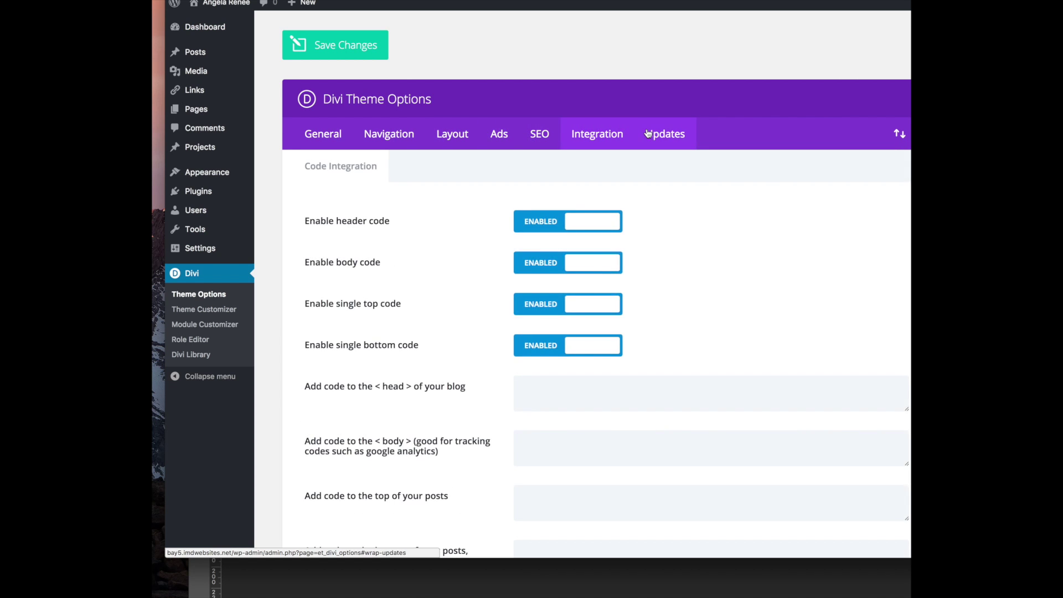
click(656, 136)
click(338, 135)
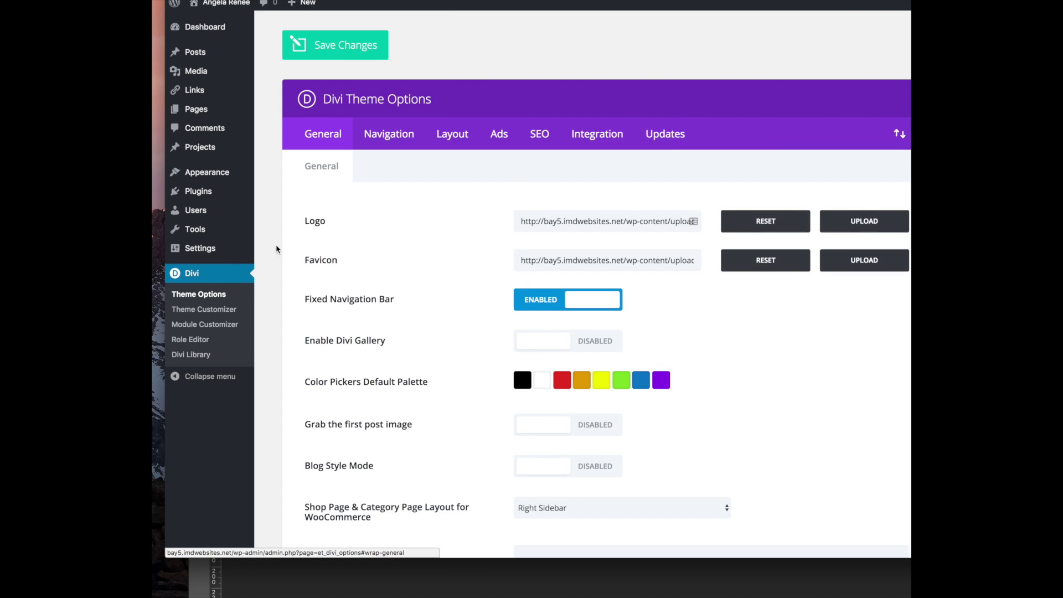
scroll(365, 268, down, 8)
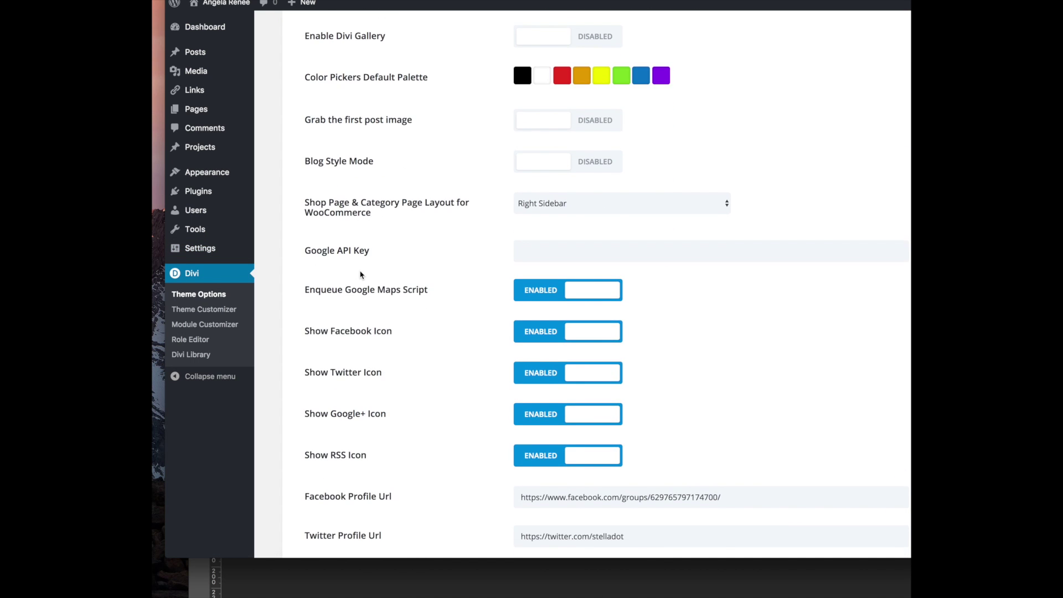
scroll(359, 274, down, 10)
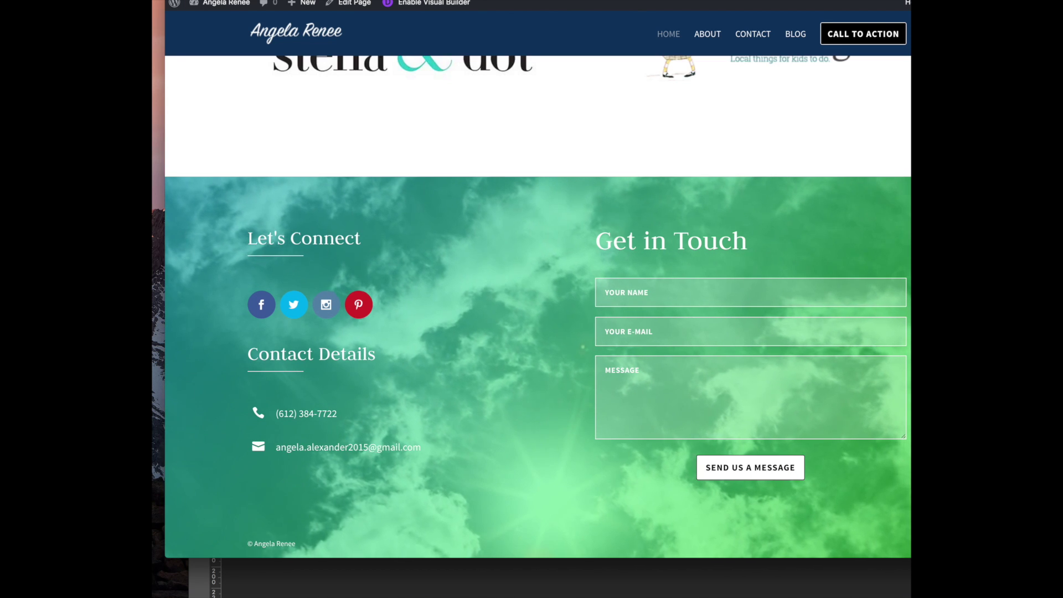
Narrow the browser window so the site re-lays out, and jump to the About section
drag(910, 315, 873, 315)
scroll(654, 309, up, 10)
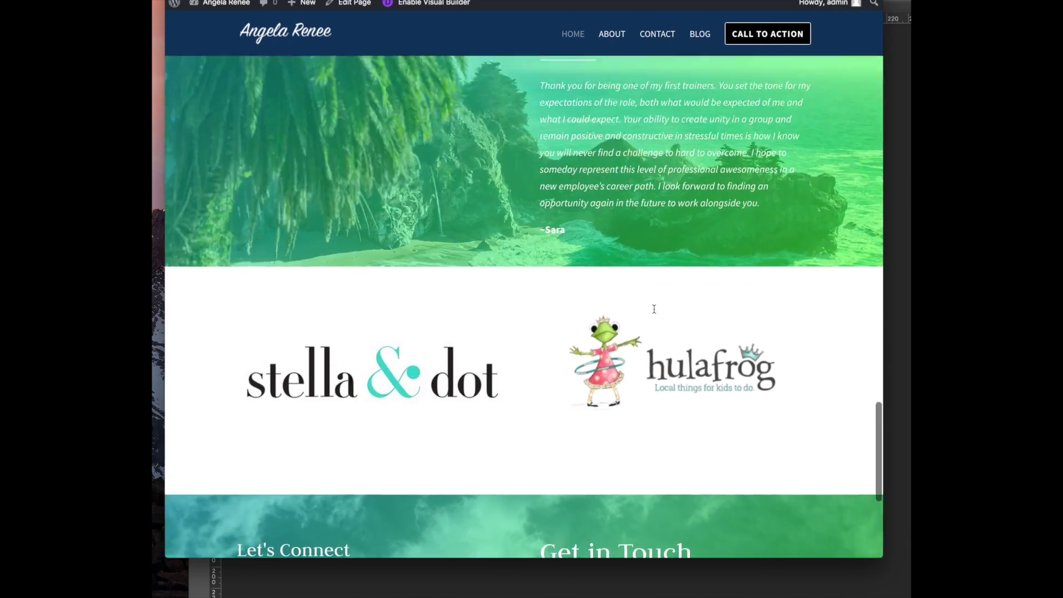
scroll(653, 309, up, 15)
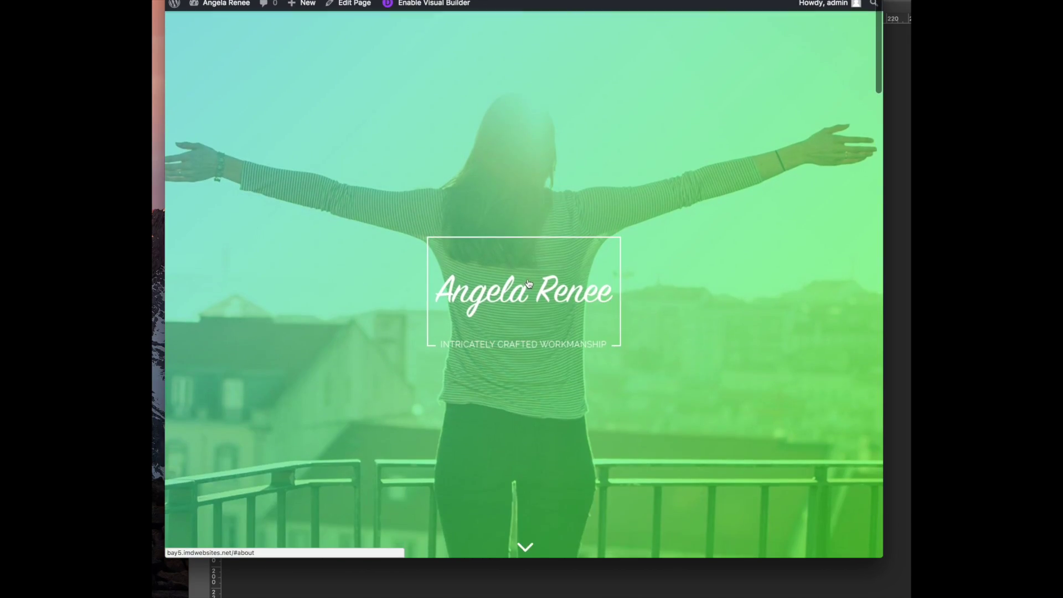
click(607, 267)
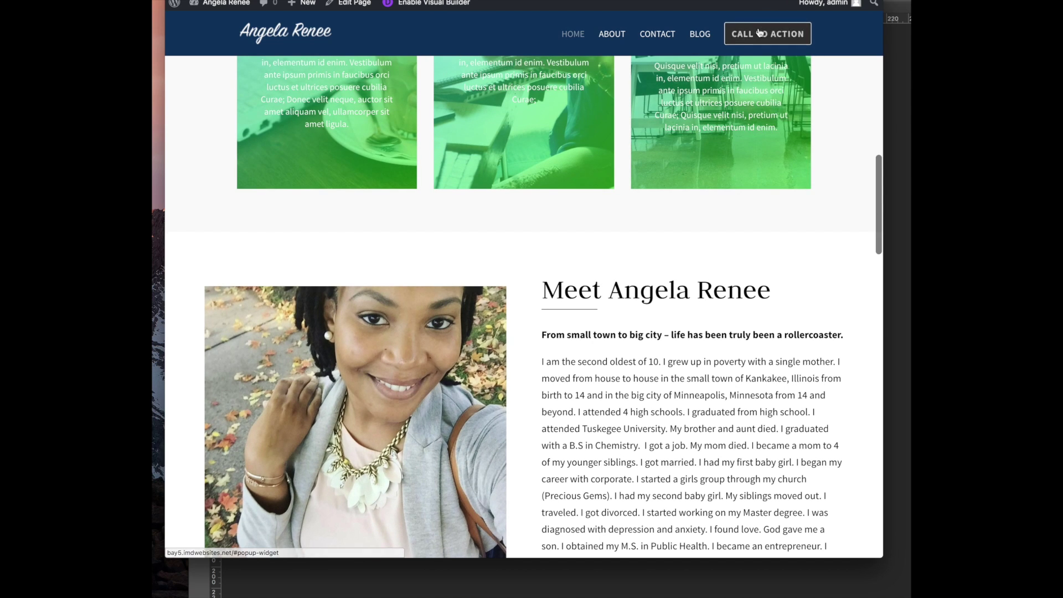
Inspect the CALL TO ACTION button, set its background to transparent, and copy its style rule
right_click(760, 28)
click(784, 157)
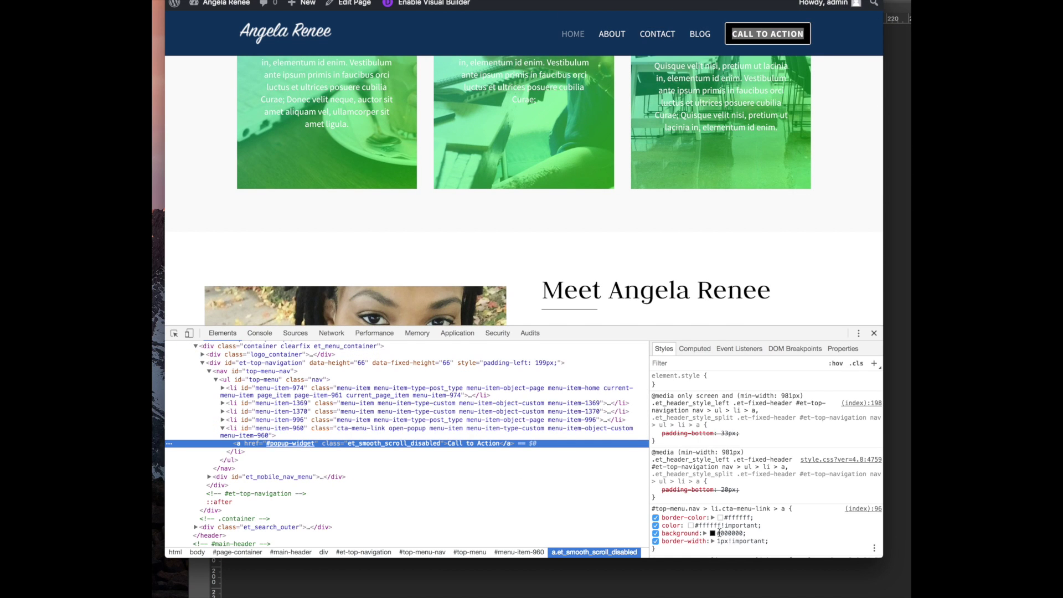
scroll(719, 533, down, 2)
click(725, 474)
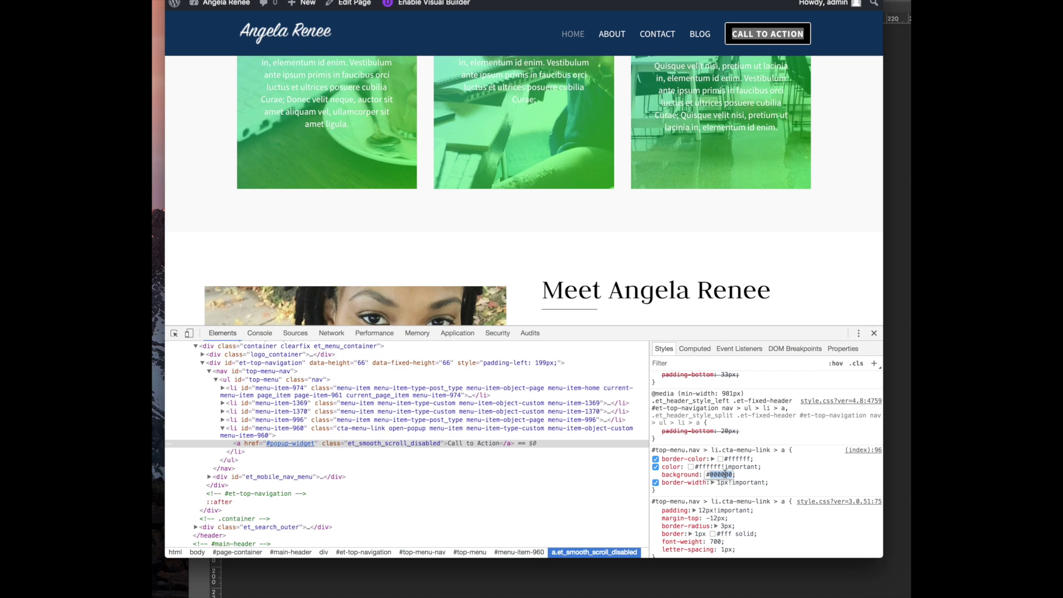
text(transparent)
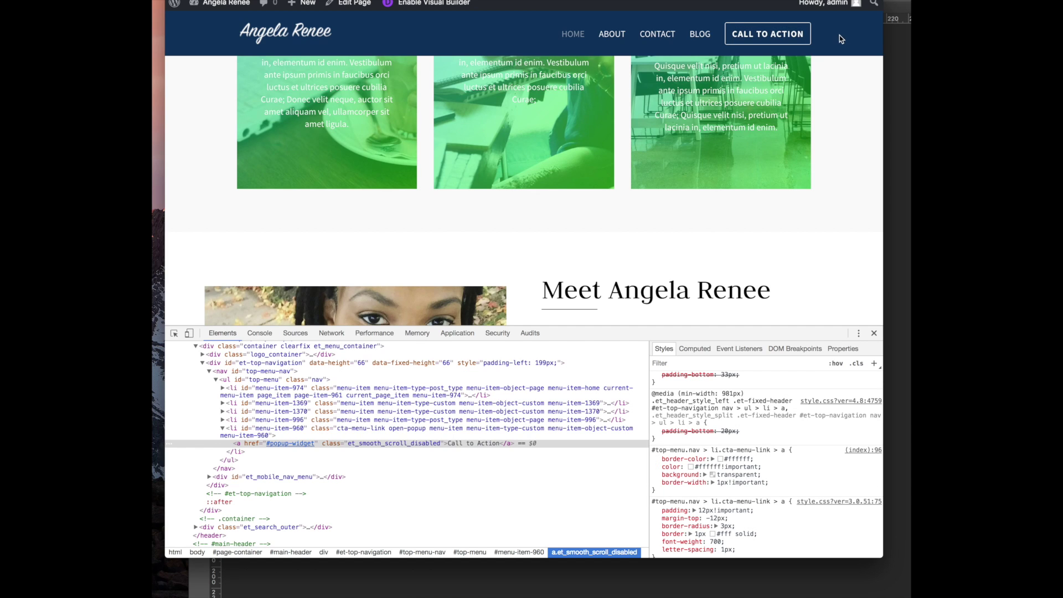
drag(668, 494, 652, 448)
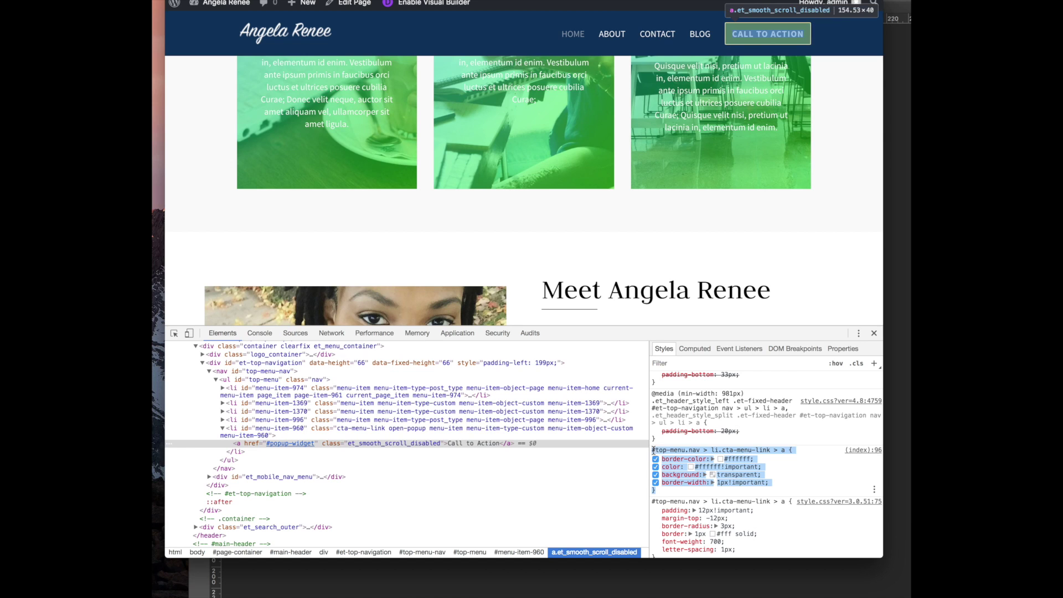
right_click(685, 447)
click(703, 469)
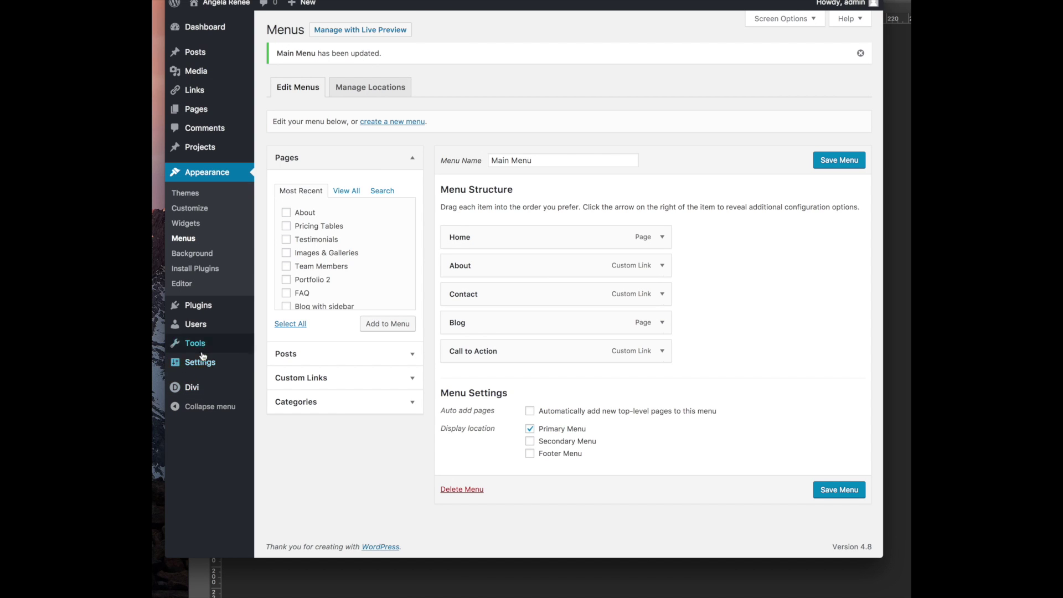
Paste the CALL TO ACTION button rule into the Theme Options Custom CSS box
mouse_move(221, 387)
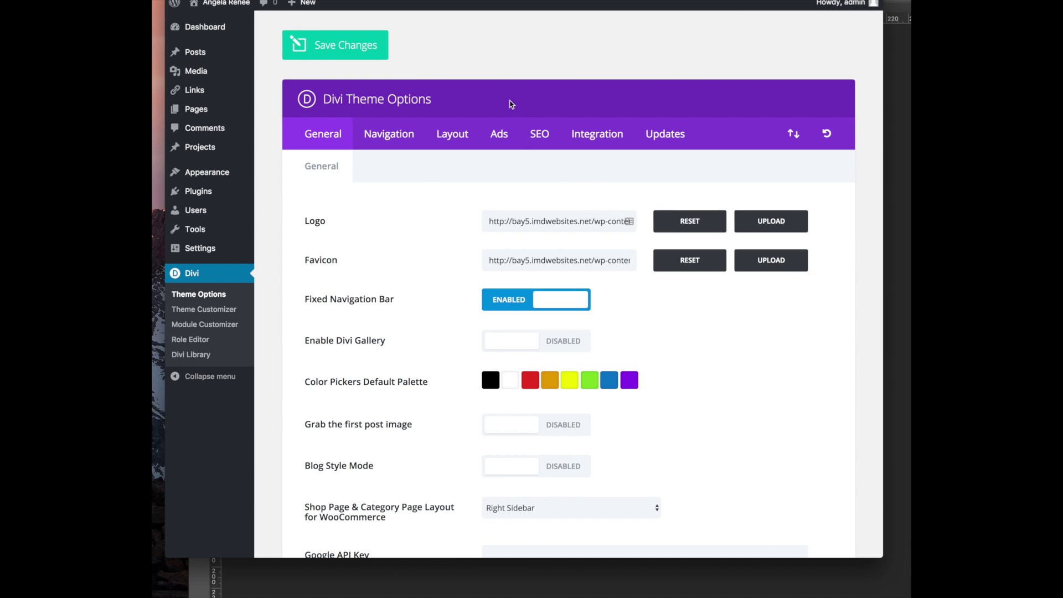
scroll(704, 155, down, 15)
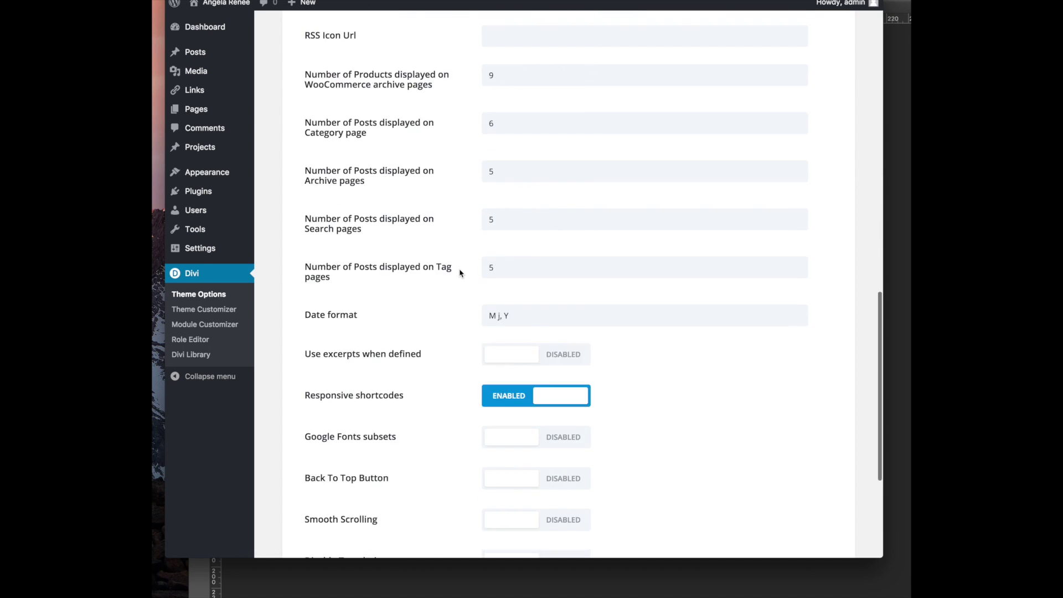
click(512, 382)
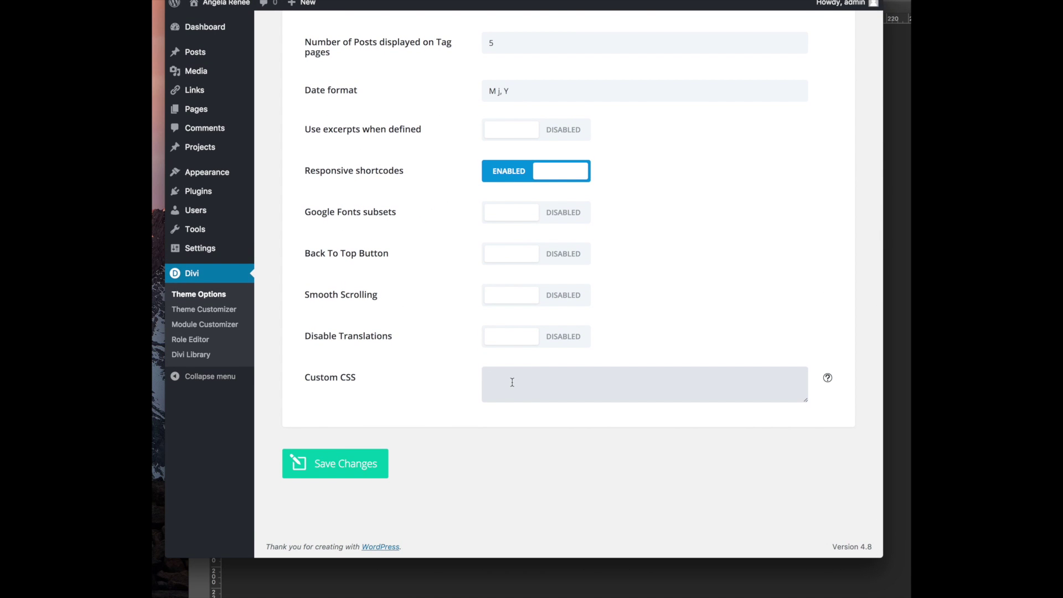
scroll(517, 374, up, 3)
scroll(570, 390, down, 2)
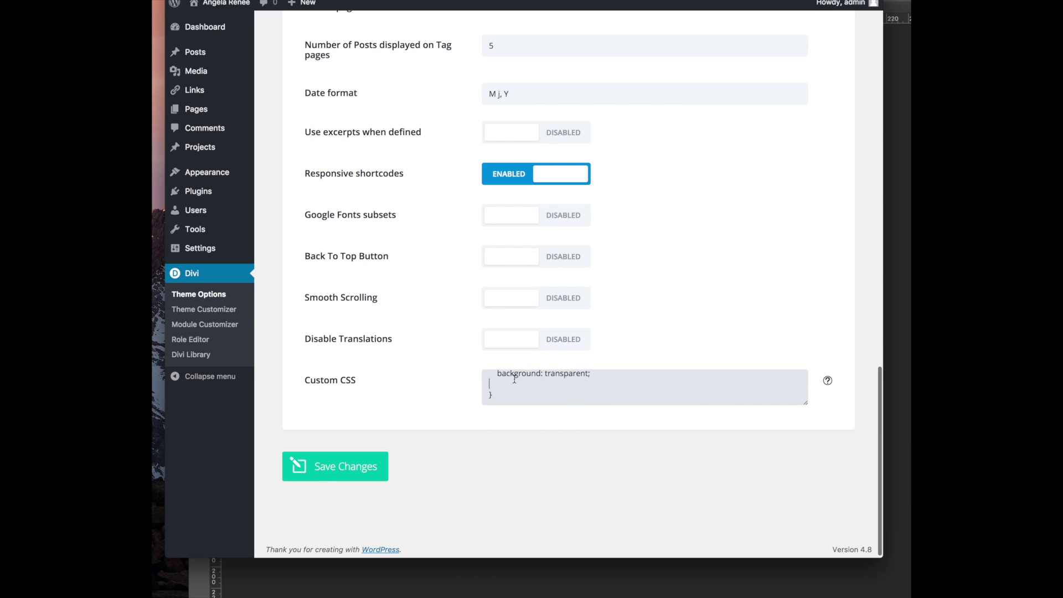
scroll(527, 377, up, 1)
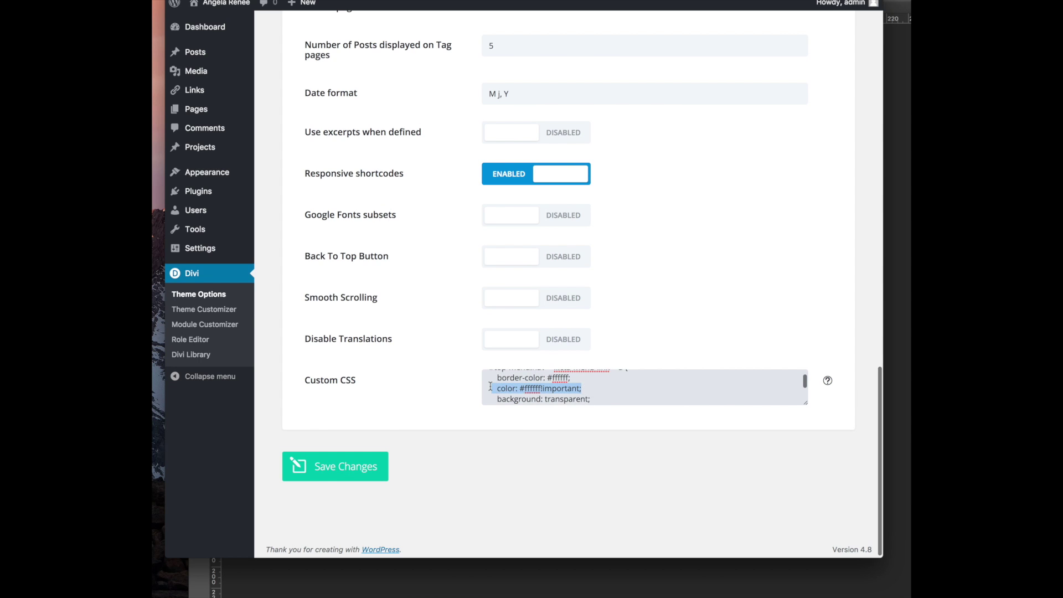
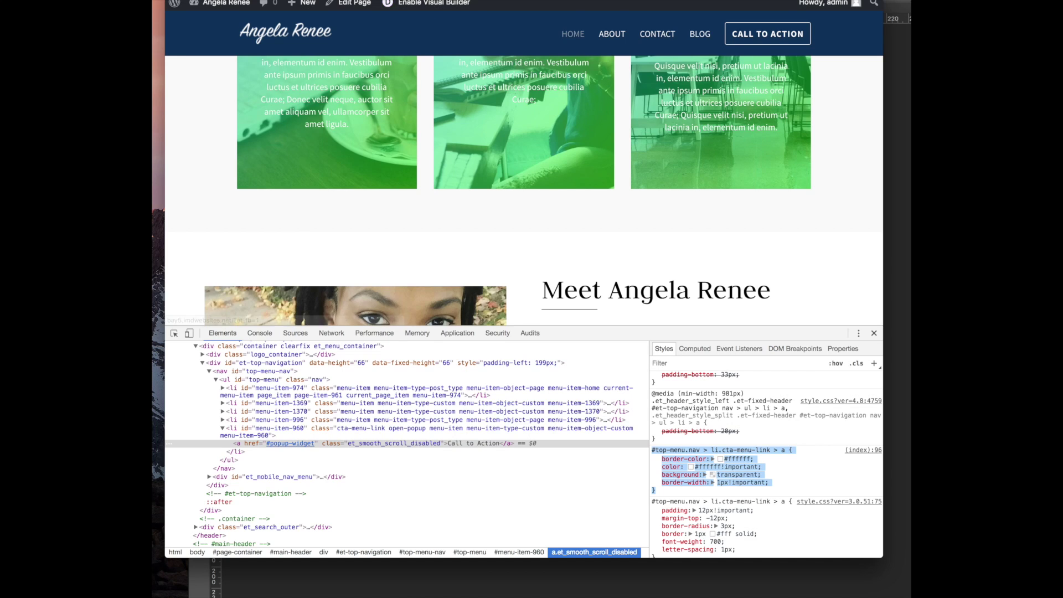
Scroll the live homepage up to bring the coaching cards into view
scroll(425, 100, up, 5)
Reload the homepage and scroll down to check the transparent Call to Action link
scroll(425, 99, down, 3)
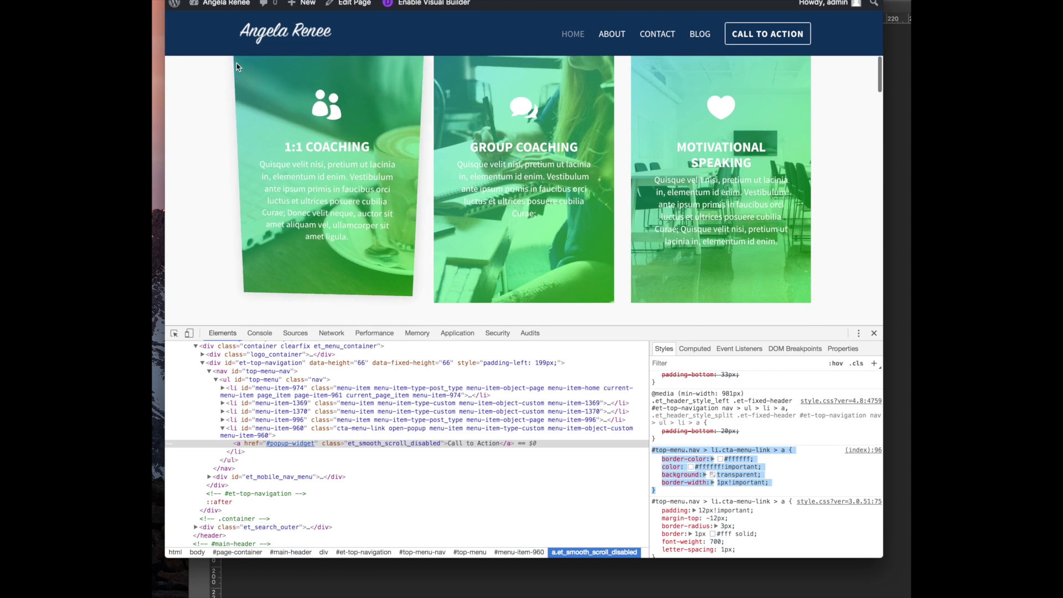
key(super+r)
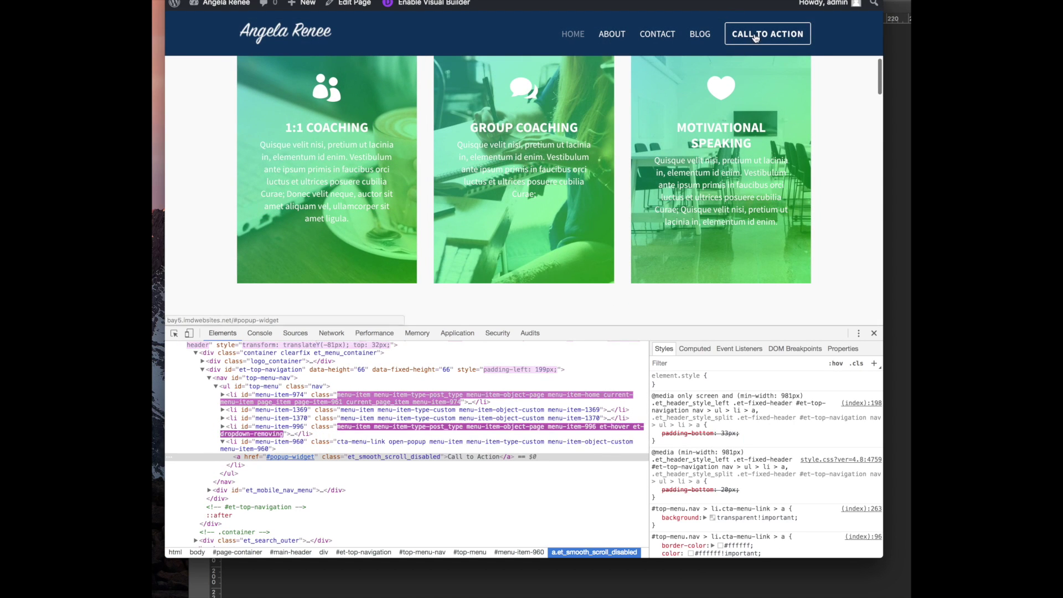
scroll(667, 123, down, 7)
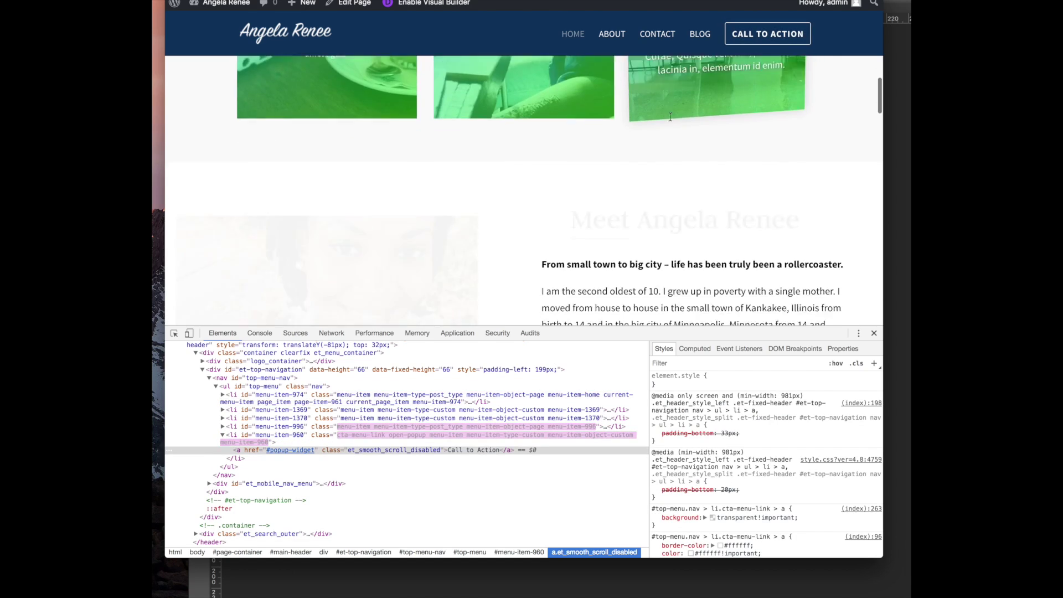
scroll(667, 123, down, 10)
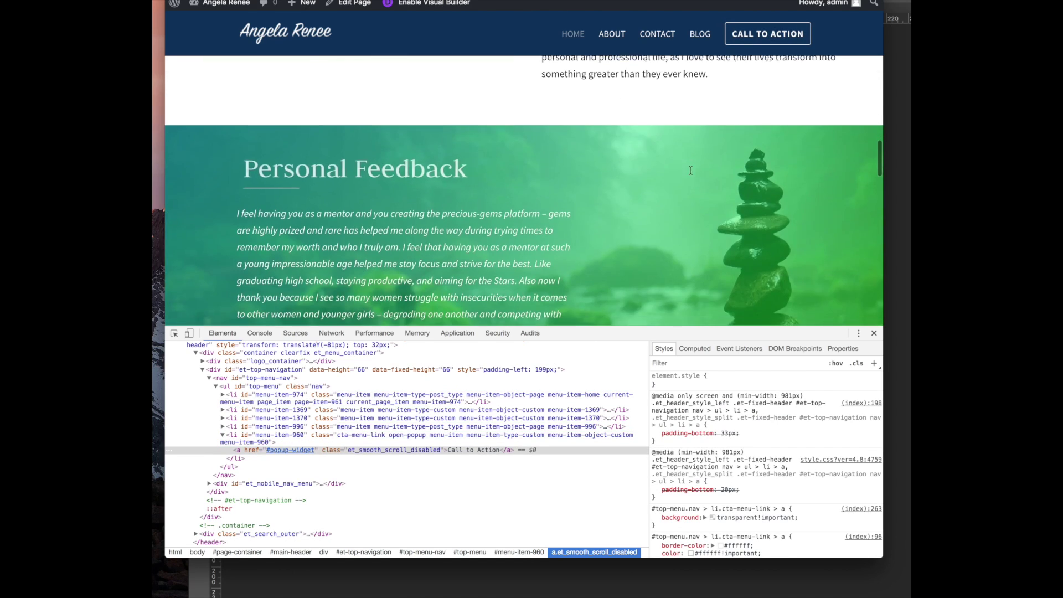
scroll(685, 173, down, 10)
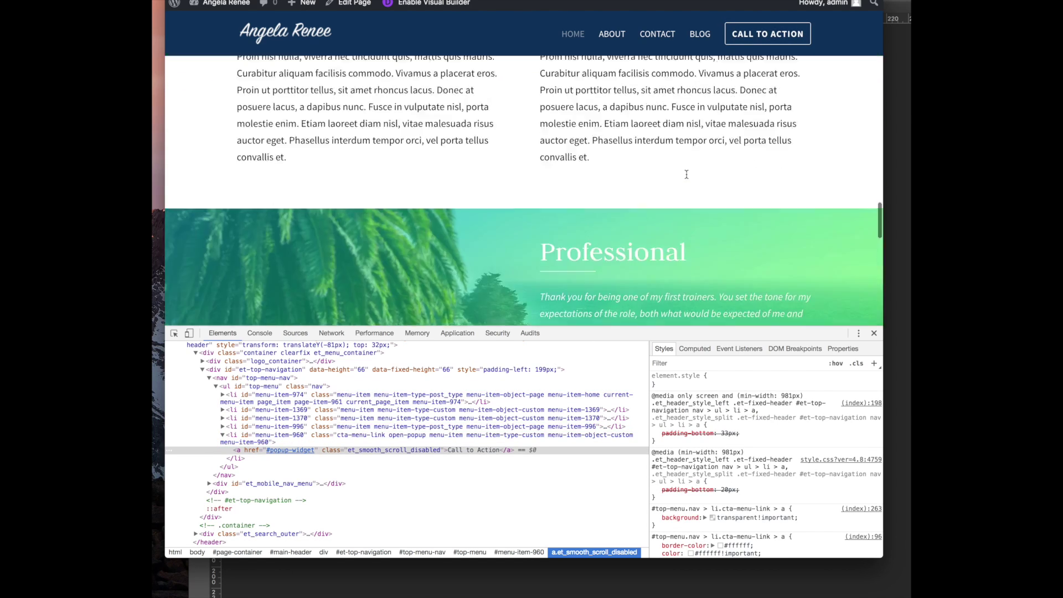
scroll(775, 163, down, 1)
Narrow the browser window and scroll the page to preview the smaller-width layout
drag(857, 82, 724, 77)
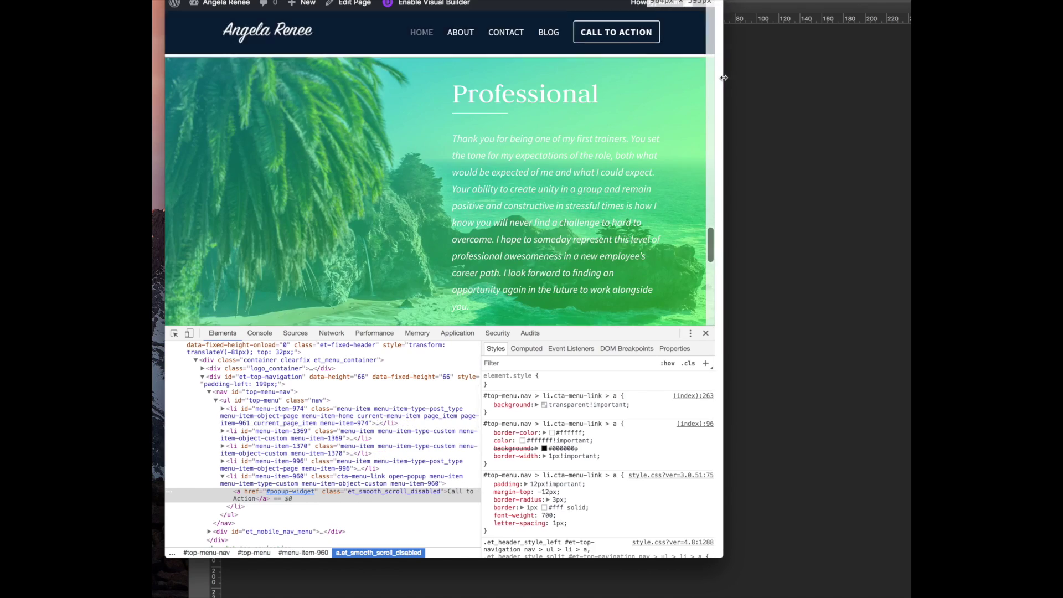
scroll(548, 135, up, 15)
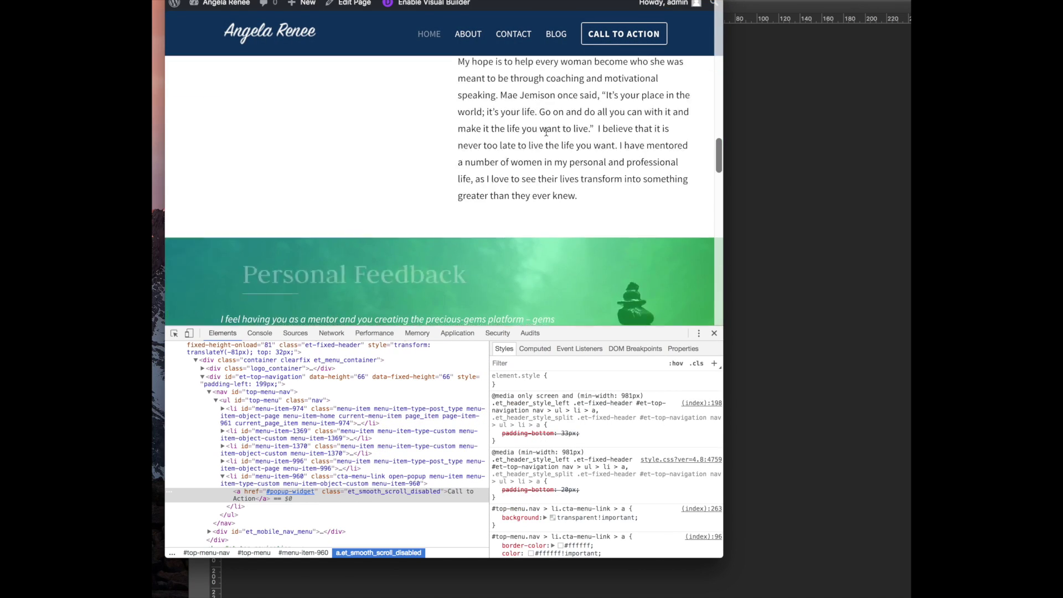
scroll(226, 35, up, 5)
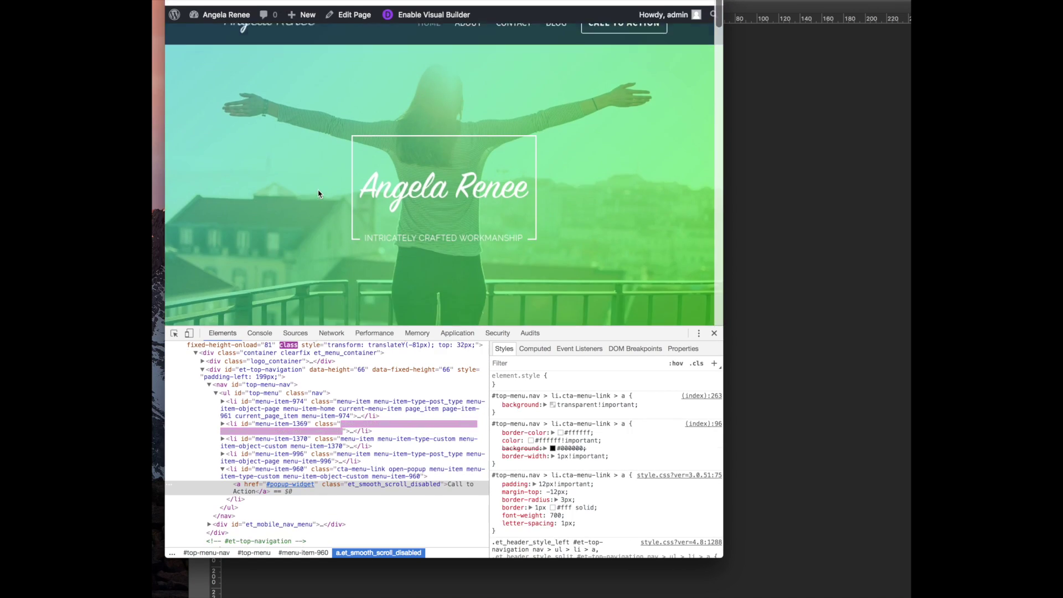
scroll(320, 195, down, 5)
scroll(394, 220, up, 3)
scroll(395, 220, down, 2)
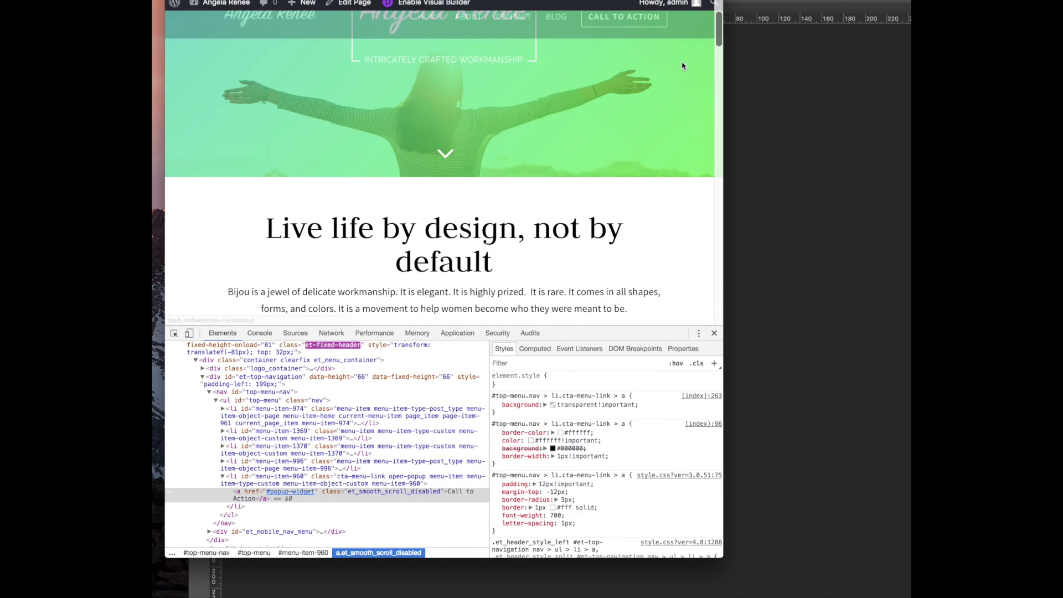
Shrink the window to mobile width and open and close the hamburger menu
drag(723, 57, 389, 57)
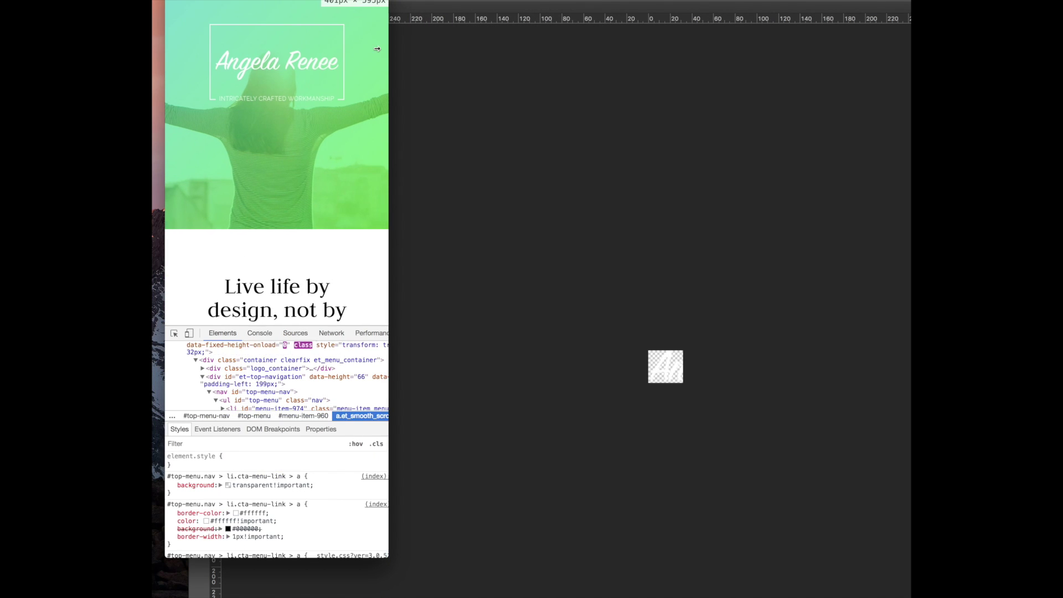
scroll(300, 90, down, 1)
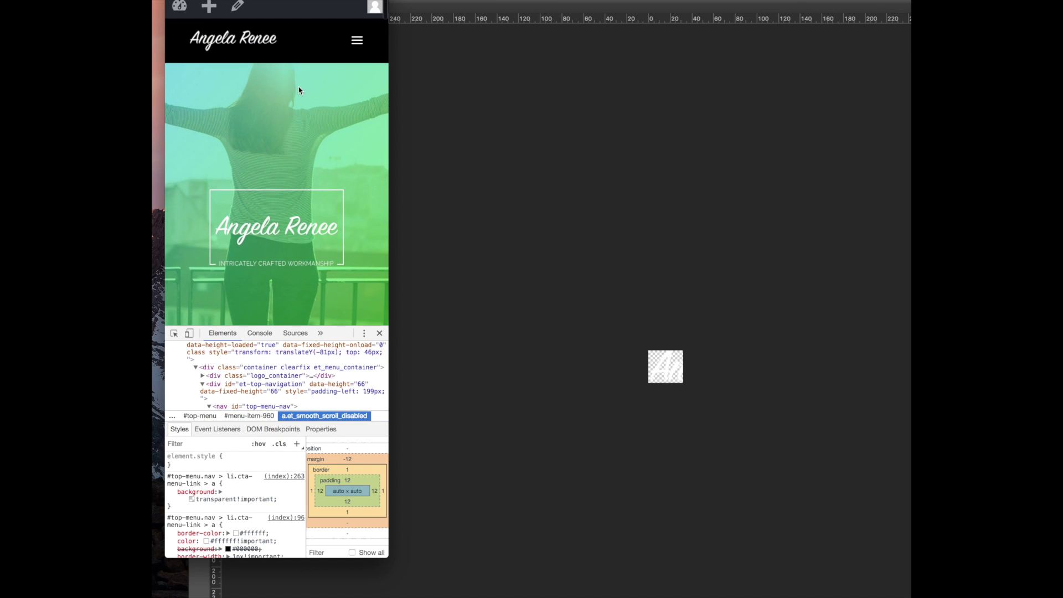
click(358, 42)
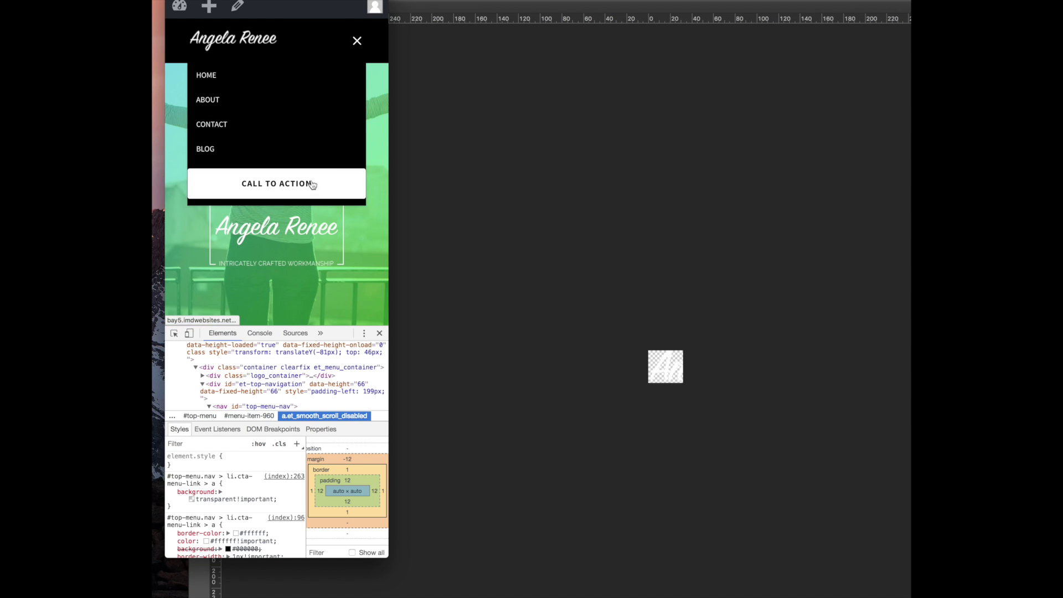
click(357, 43)
Scroll the mobile layout down to the footer, then widen the window back to desktop
scroll(295, 143, down, 10)
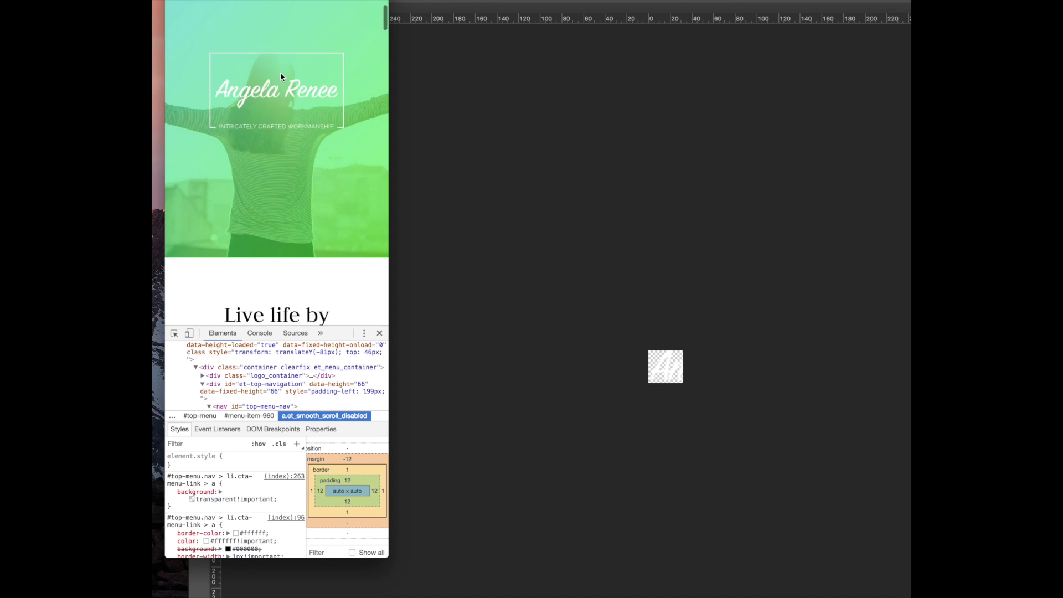
scroll(280, 105, down, 10)
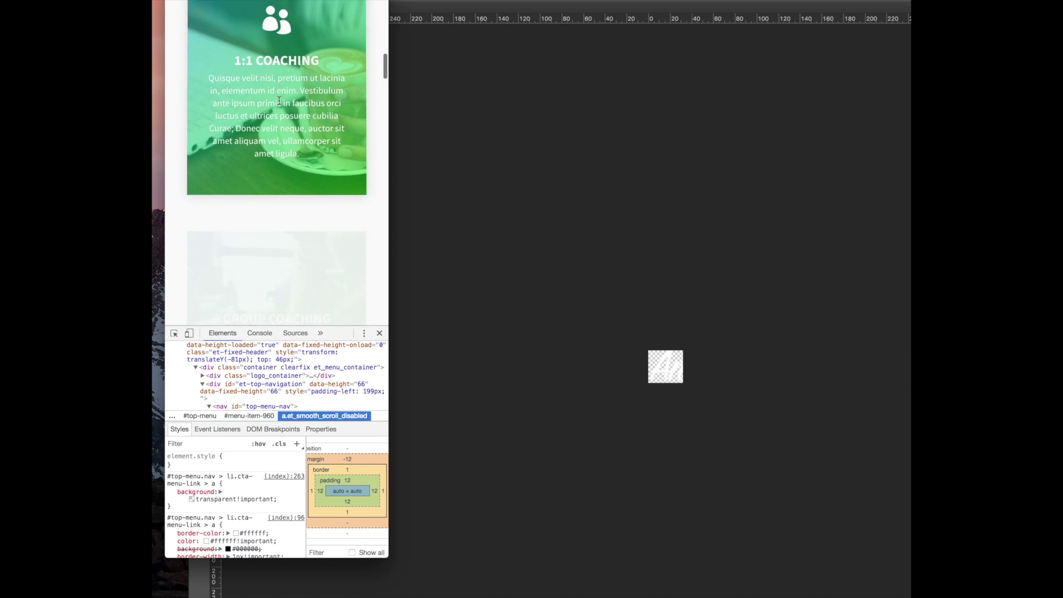
scroll(278, 105, down, 10)
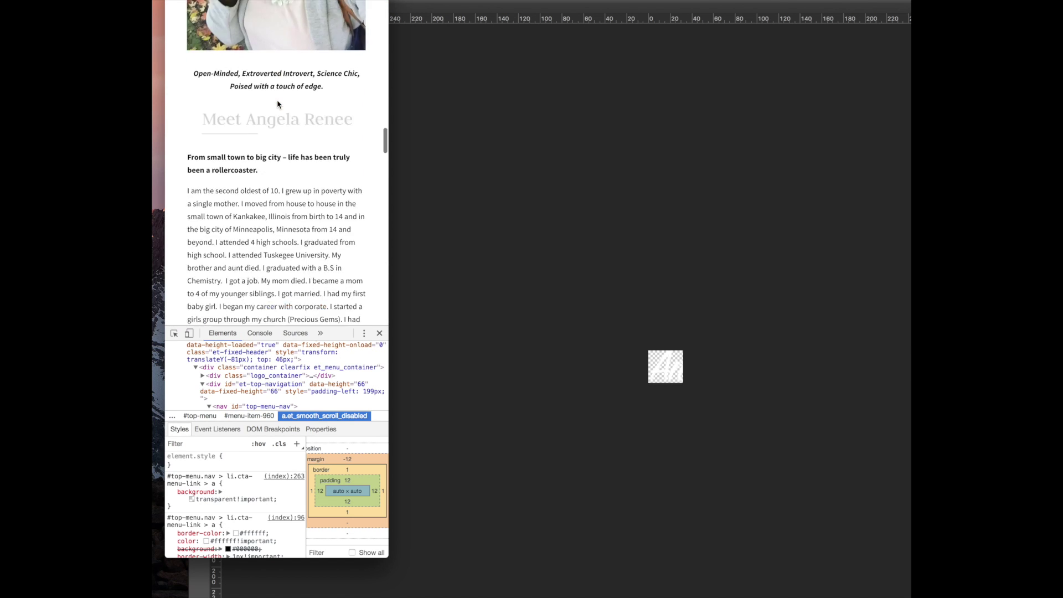
scroll(278, 104, down, 10)
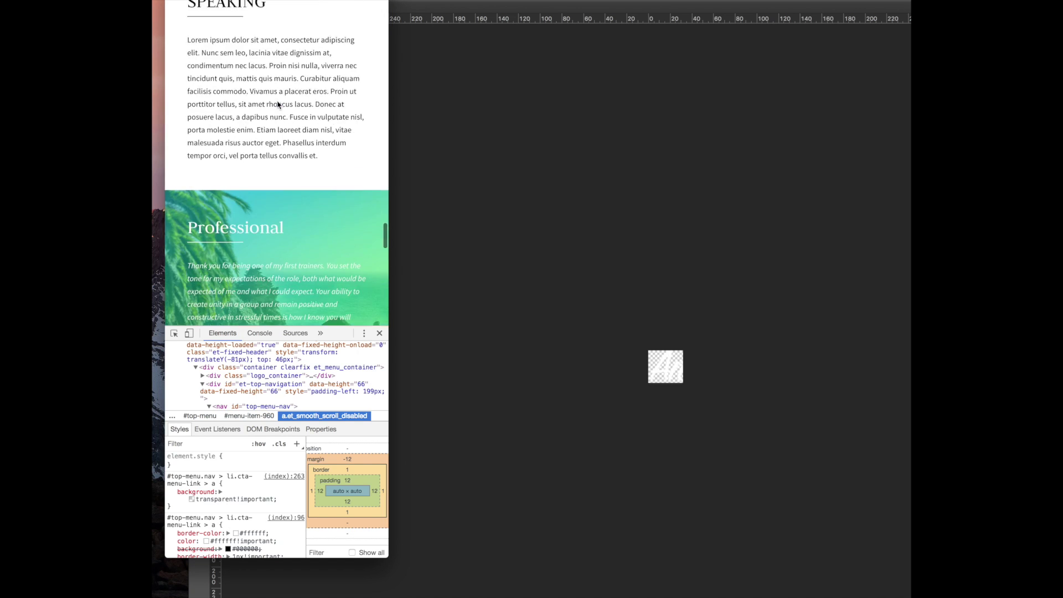
scroll(278, 105, down, 10)
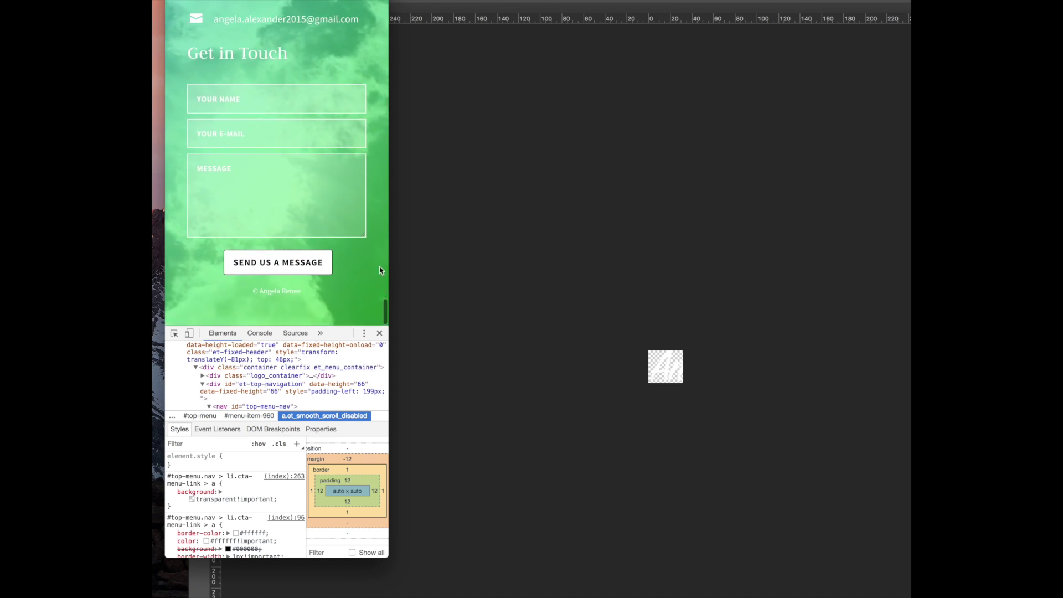
drag(388, 248, 807, 280)
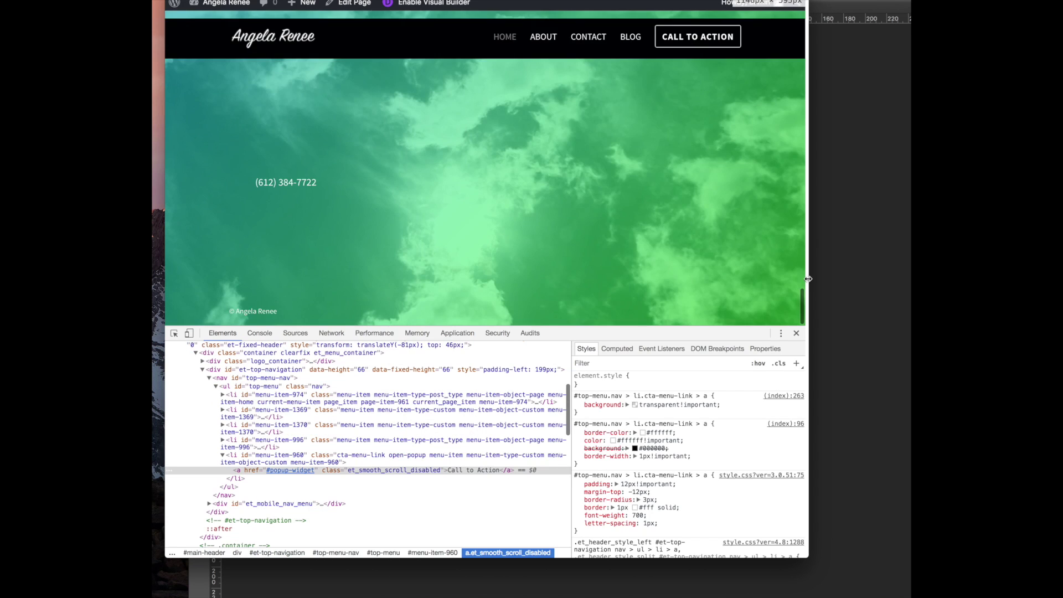
Go to the Blog page and scroll through its posts and back up
click(634, 36)
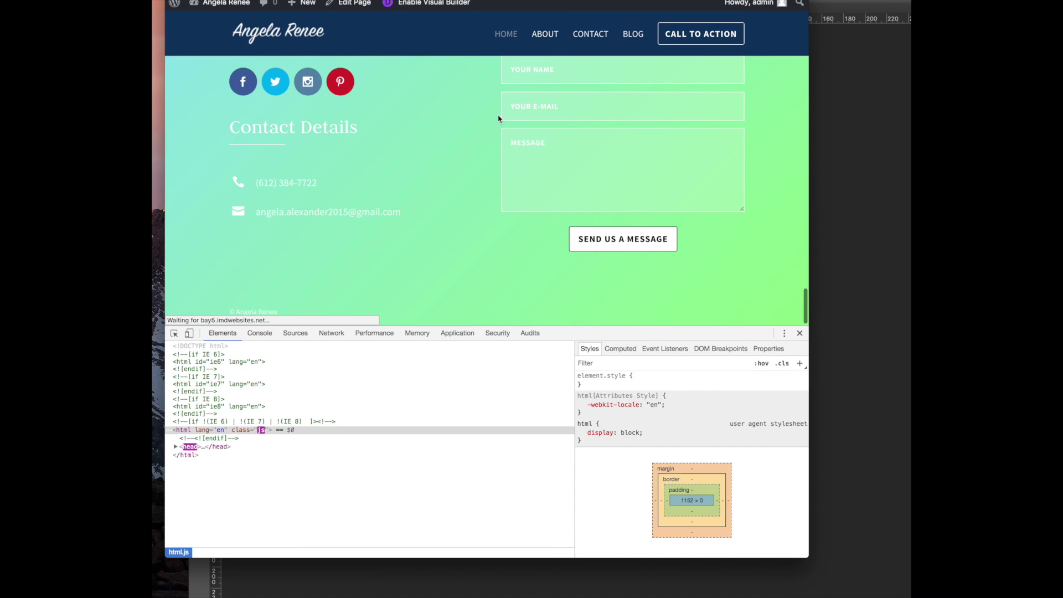
scroll(401, 165, down, 5)
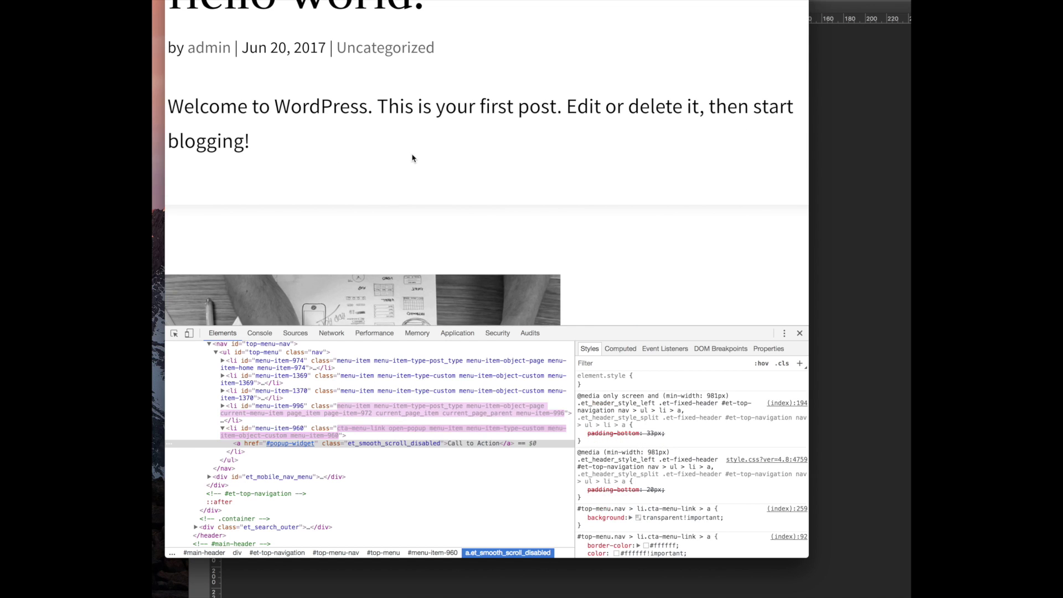
scroll(449, 174, down, 20)
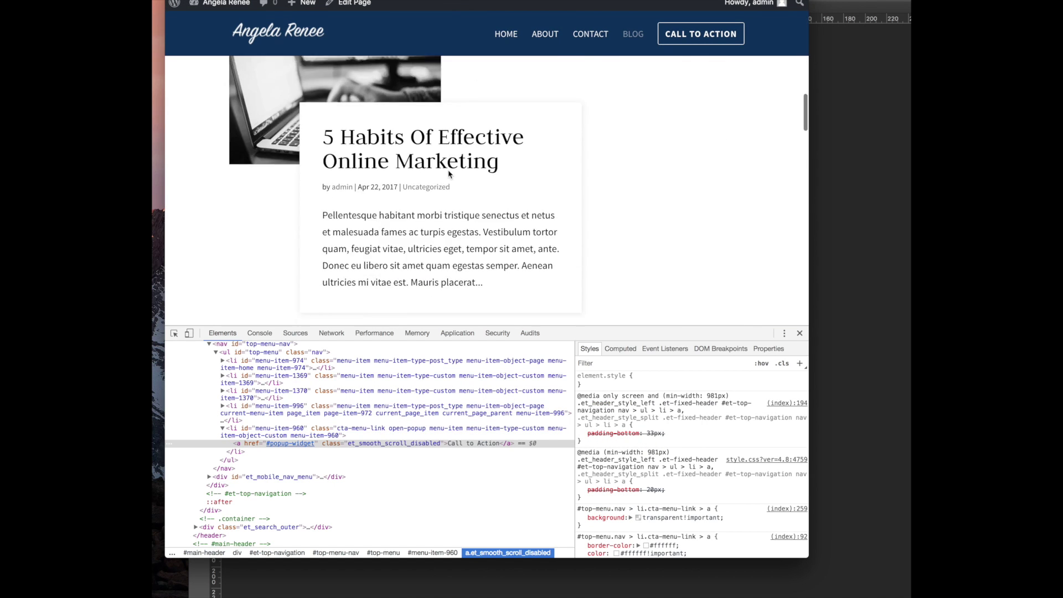
scroll(449, 175, down, 20)
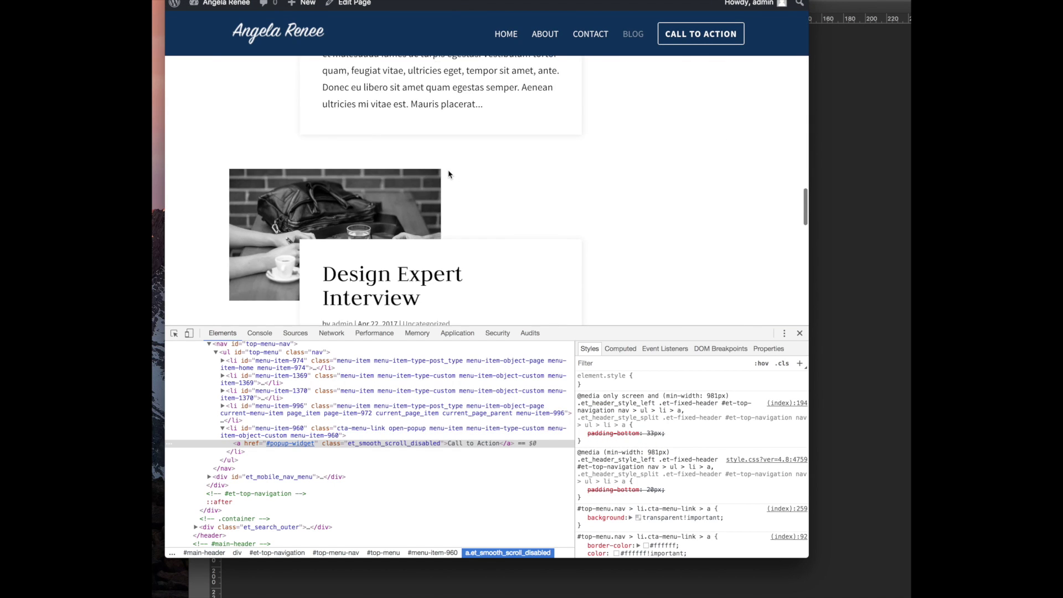
scroll(447, 169, up, 20)
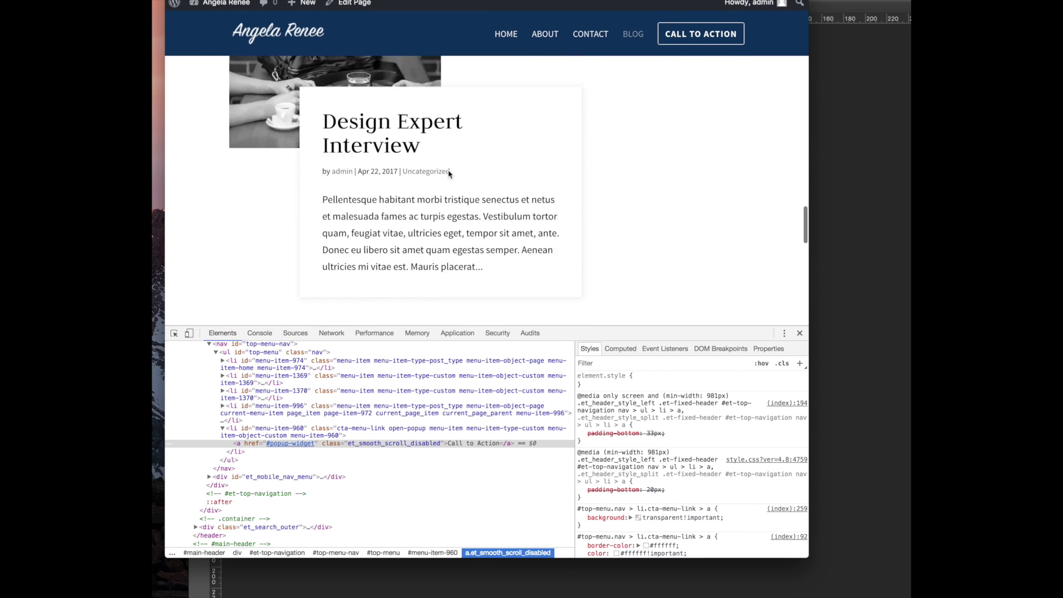
Launch the theme Customizer from the admin bar
drag(515, 0, 522, 0)
click(513, 24)
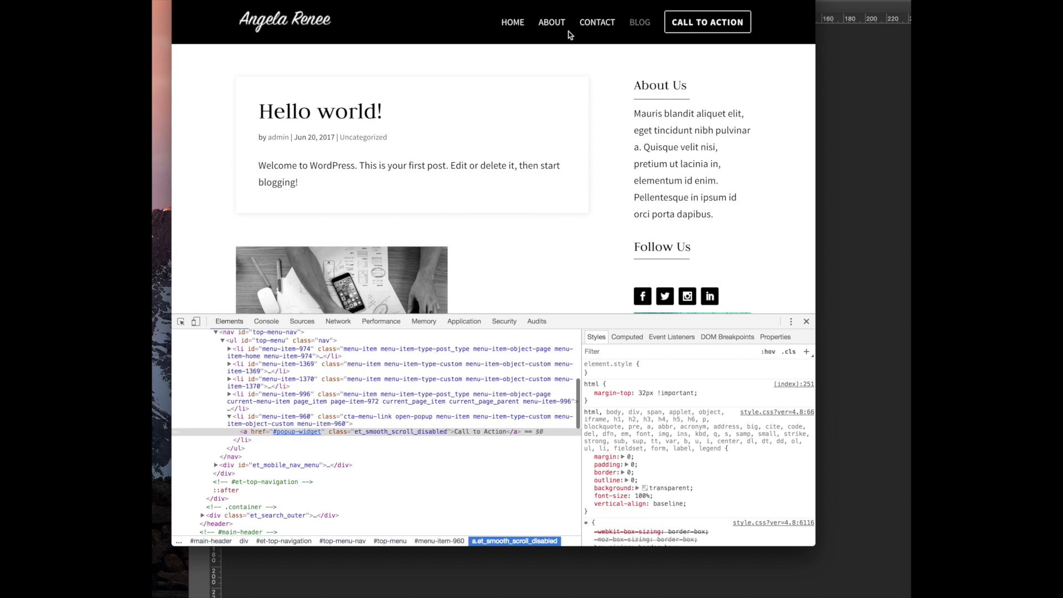
scroll(498, 73, up, 2)
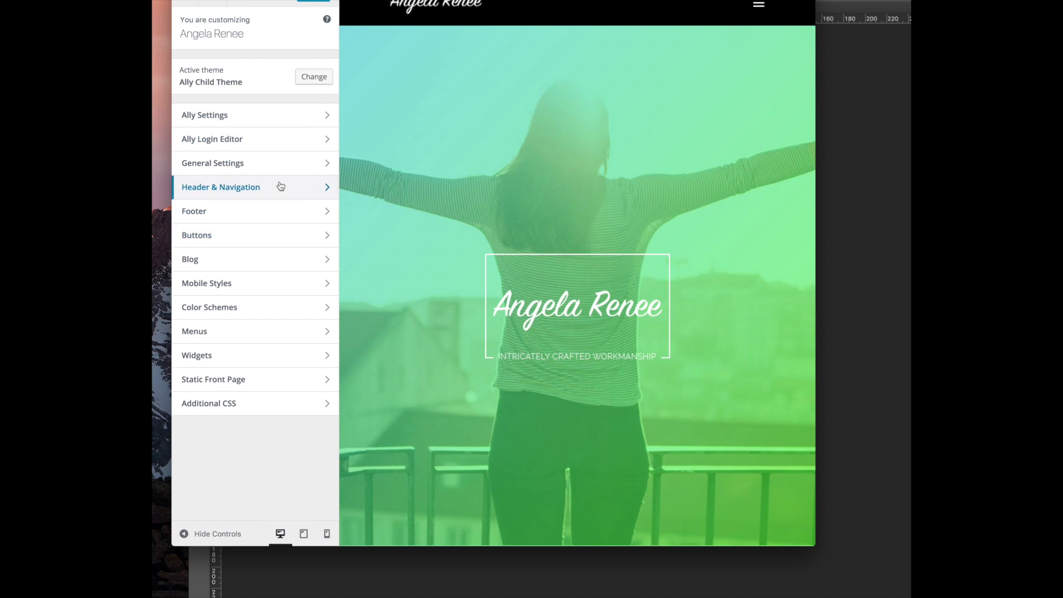
Check the Fixed Navigation Settings background colour under Header & Navigation
click(280, 186)
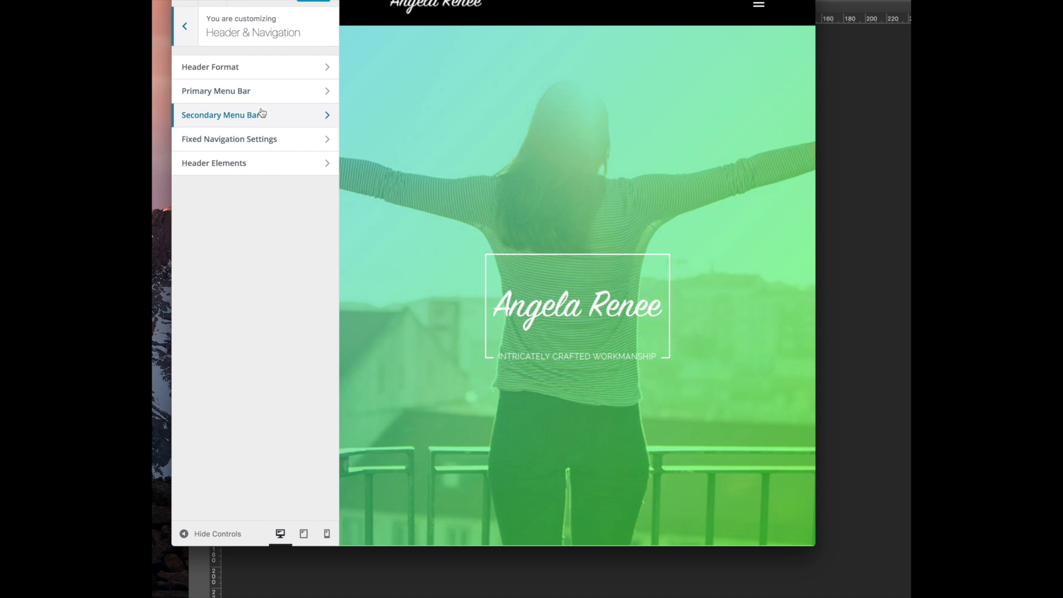
click(256, 138)
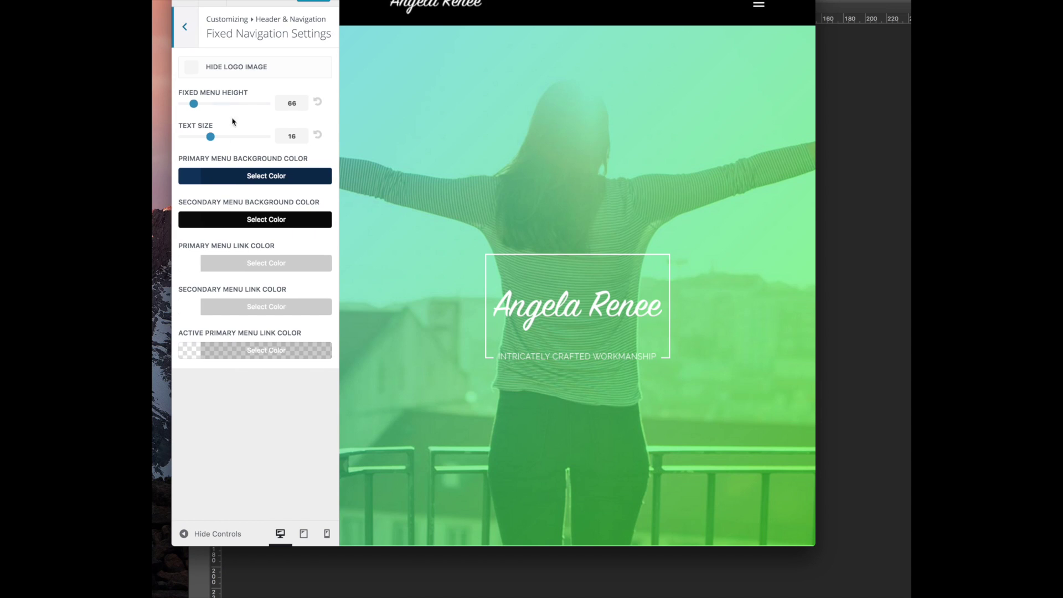
click(225, 181)
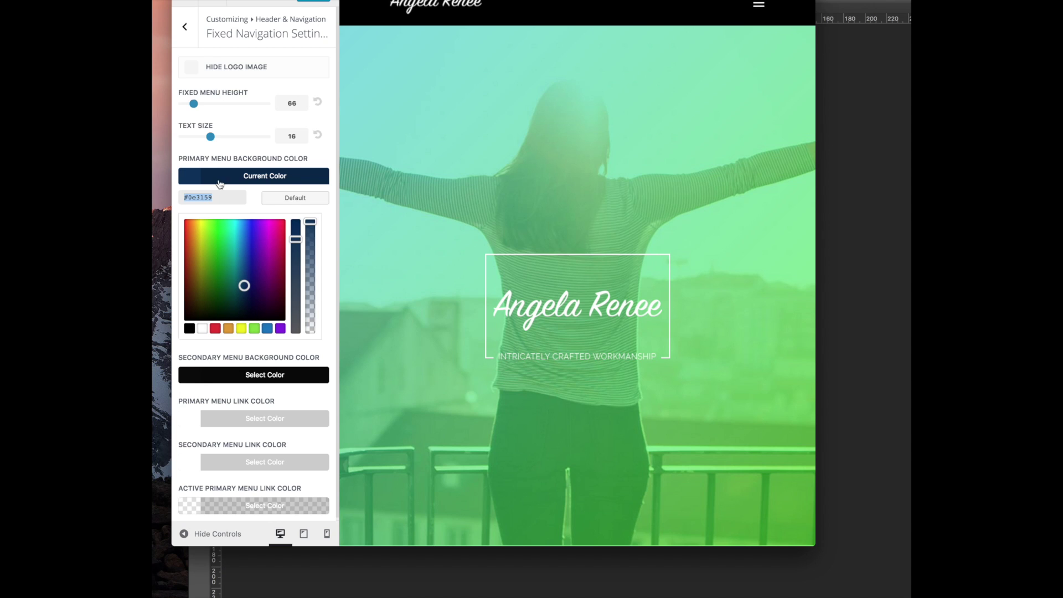
click(194, 27)
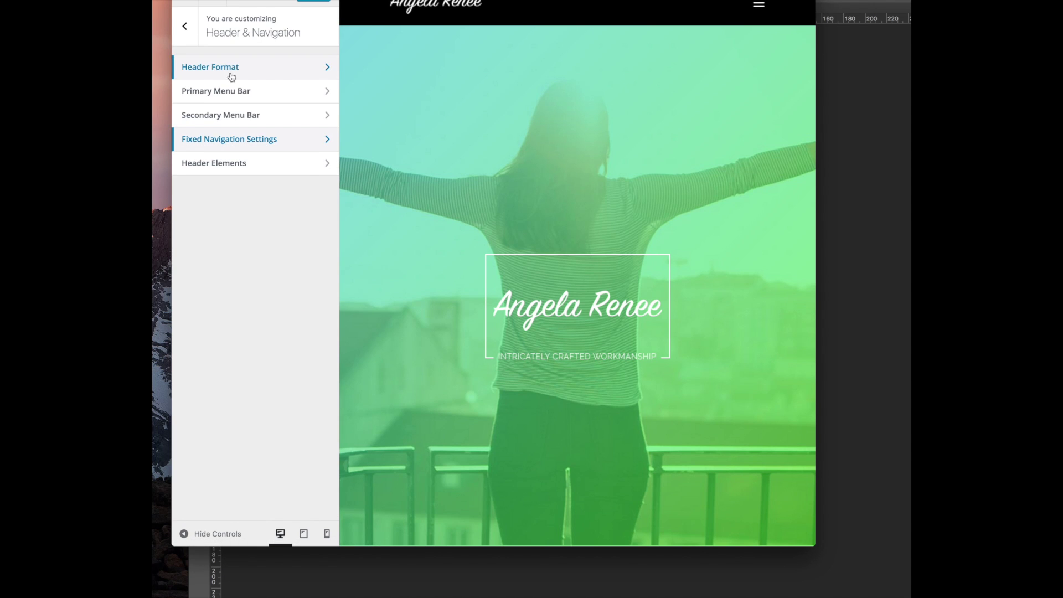
Set the Primary Menu Bar background colour to navy #0e3159
click(225, 93)
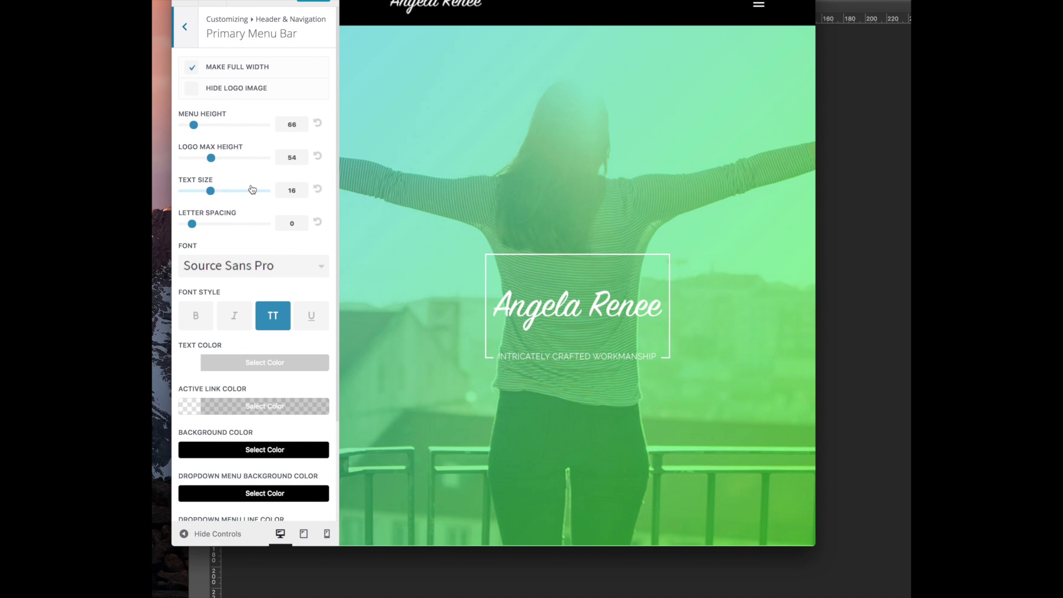
scroll(246, 187, down, 5)
click(245, 328)
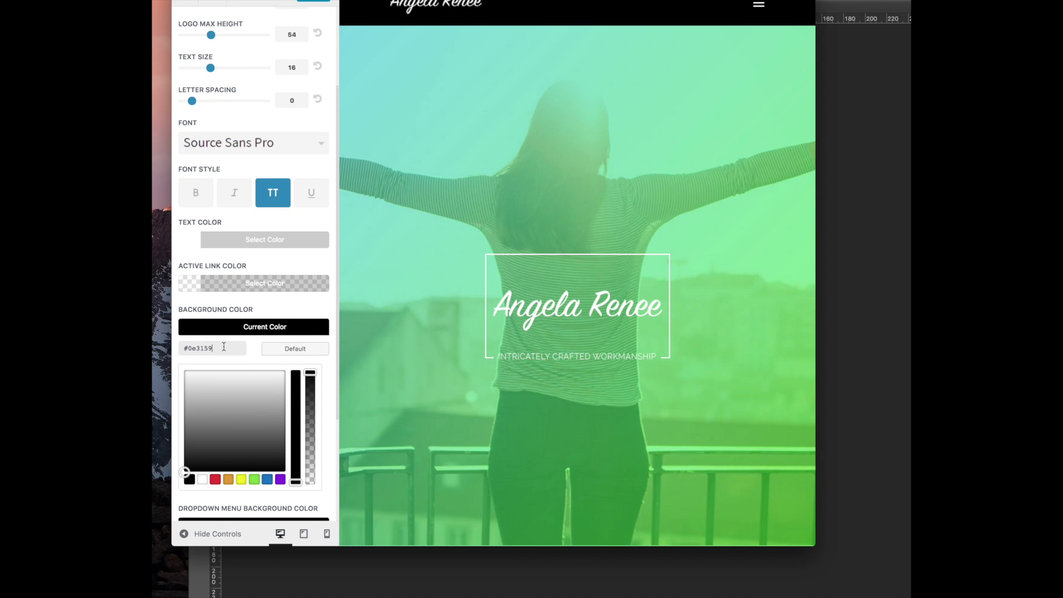
click(195, 315)
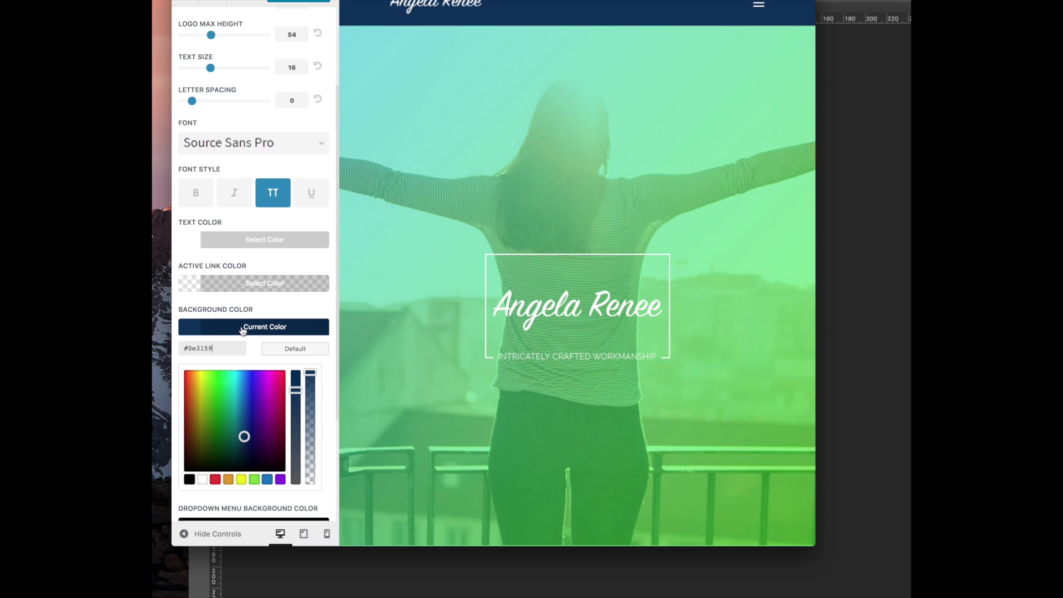
scroll(241, 330, down, 6)
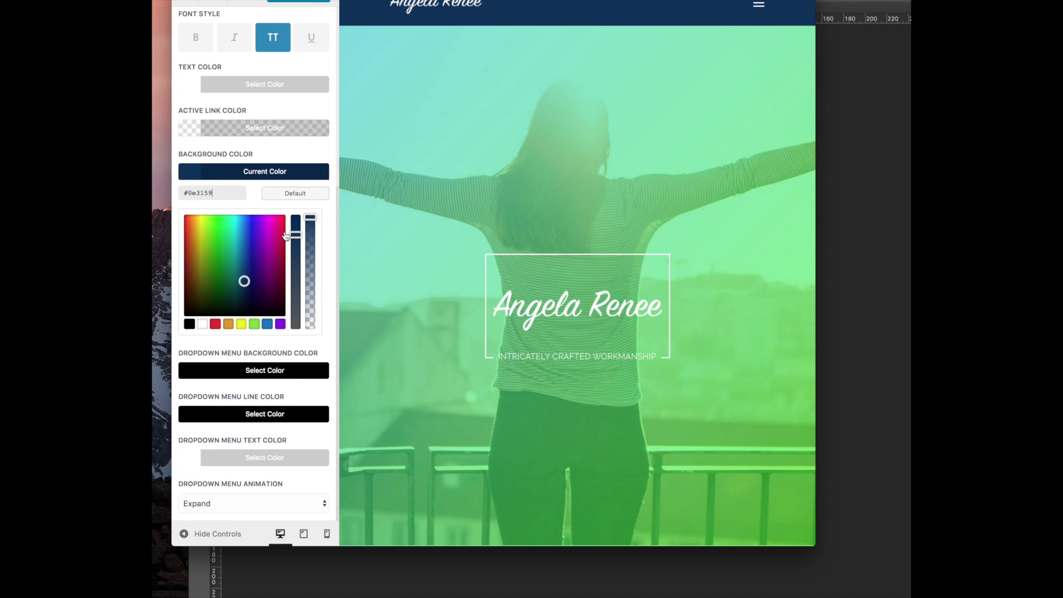
click(308, 2)
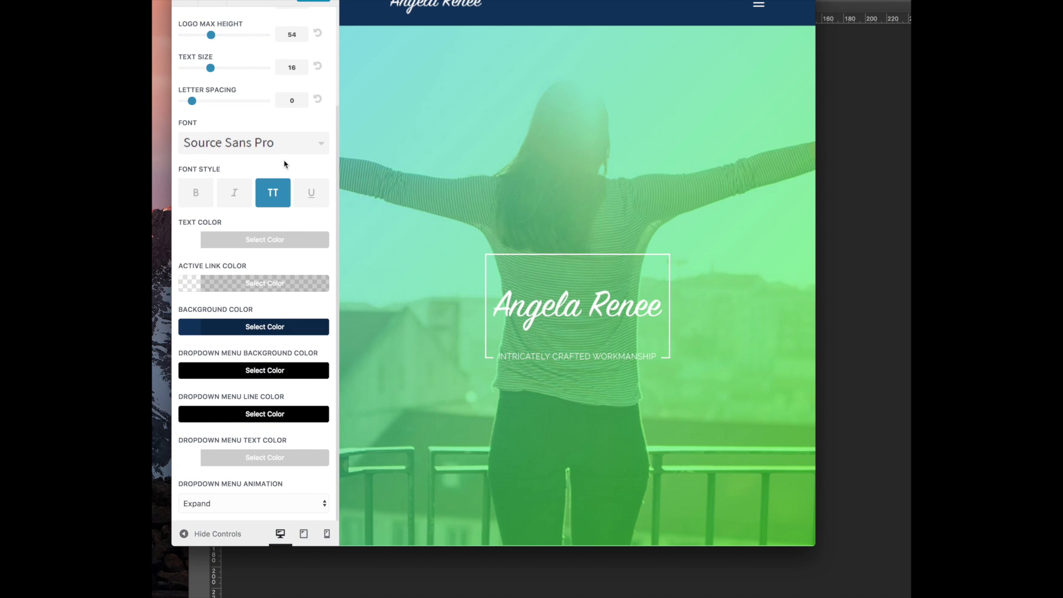
Look at Header Format, then return to the main Customizer list
scroll(249, 156, up, 5)
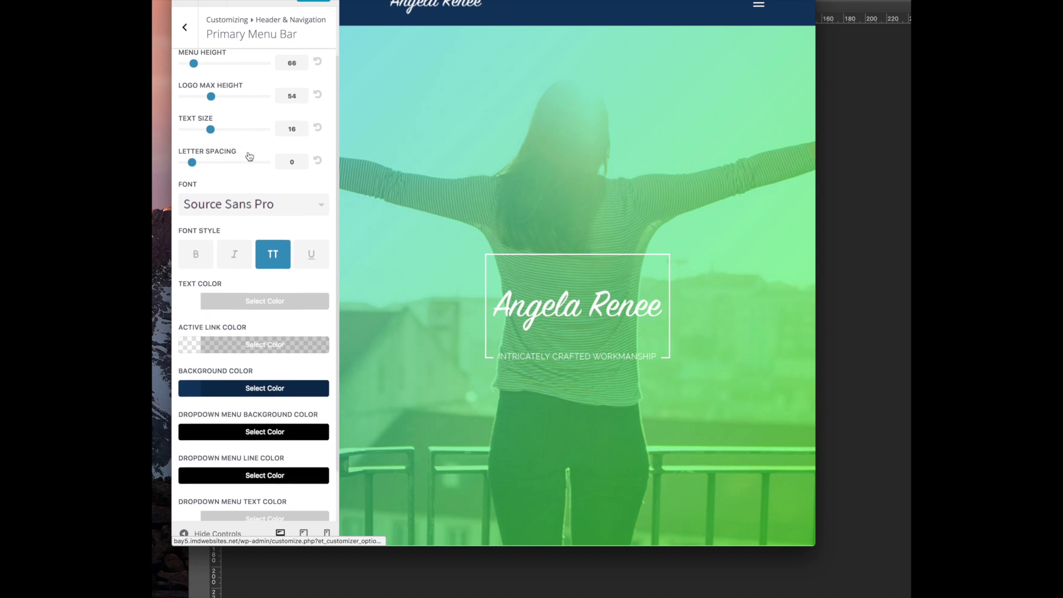
click(185, 31)
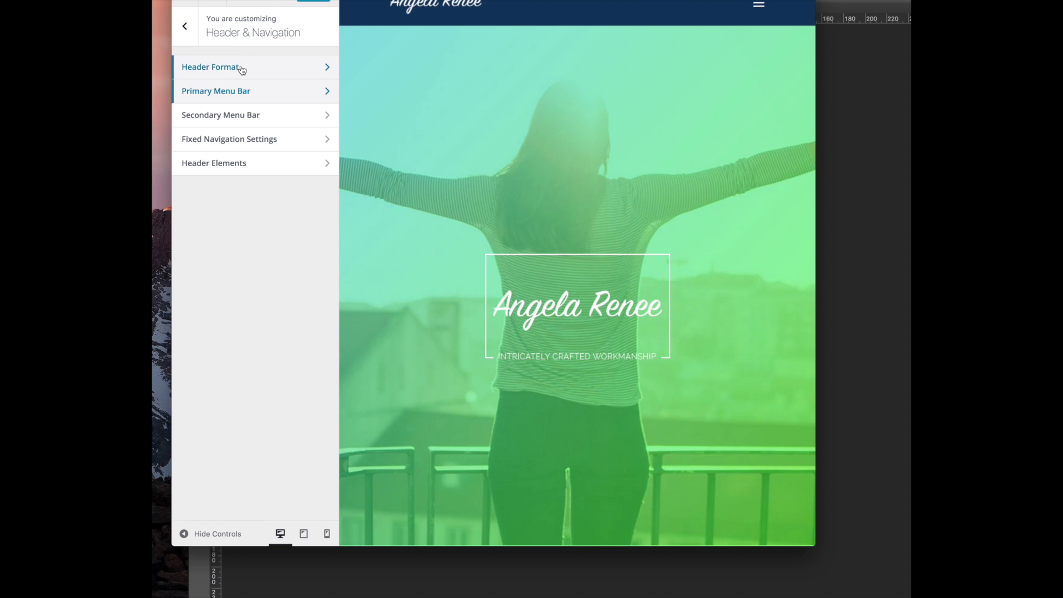
click(242, 70)
click(185, 29)
click(186, 28)
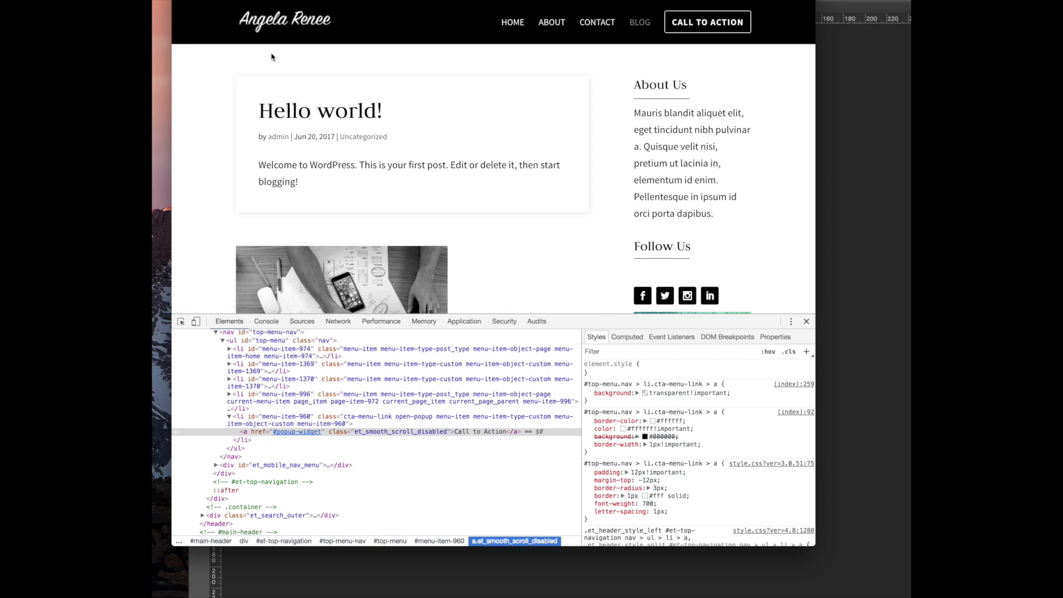
Reload the site and scroll the page to see the navy menu bar
key(super+r)
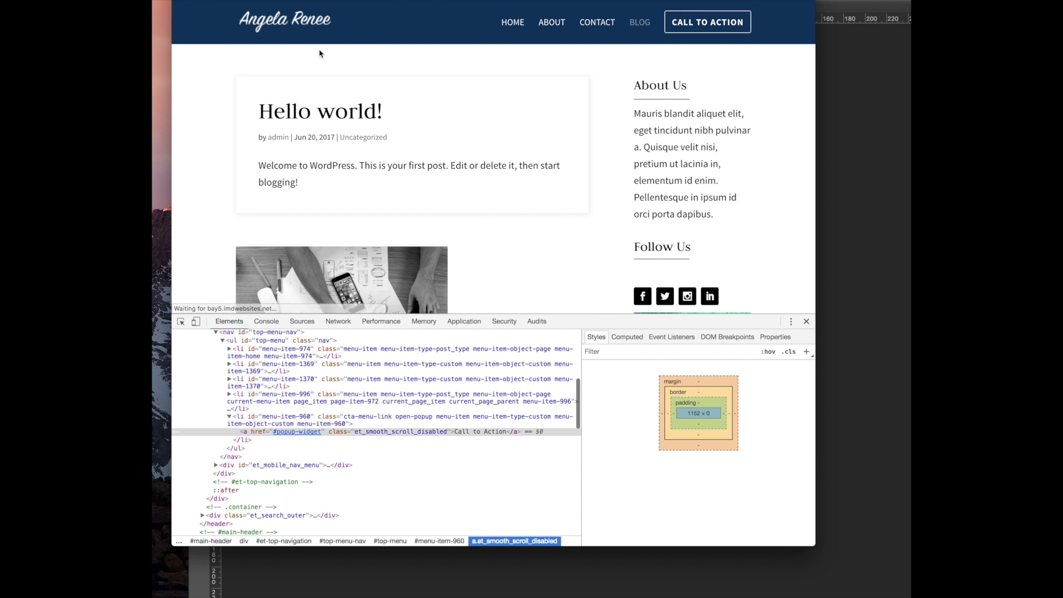
scroll(372, 105, down, 10)
scroll(375, 102, down, 5)
scroll(375, 102, up, 10)
scroll(375, 102, down, 10)
scroll(375, 102, up, 5)
scroll(374, 102, up, 5)
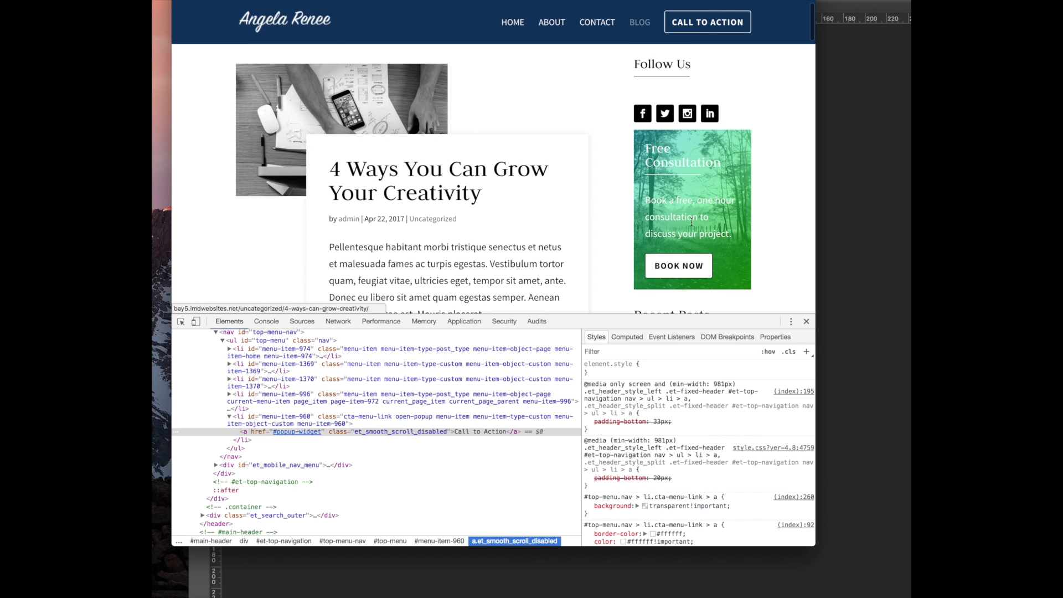
Open the Free Consultation booking popup with BOOK NOW and scroll it
click(686, 264)
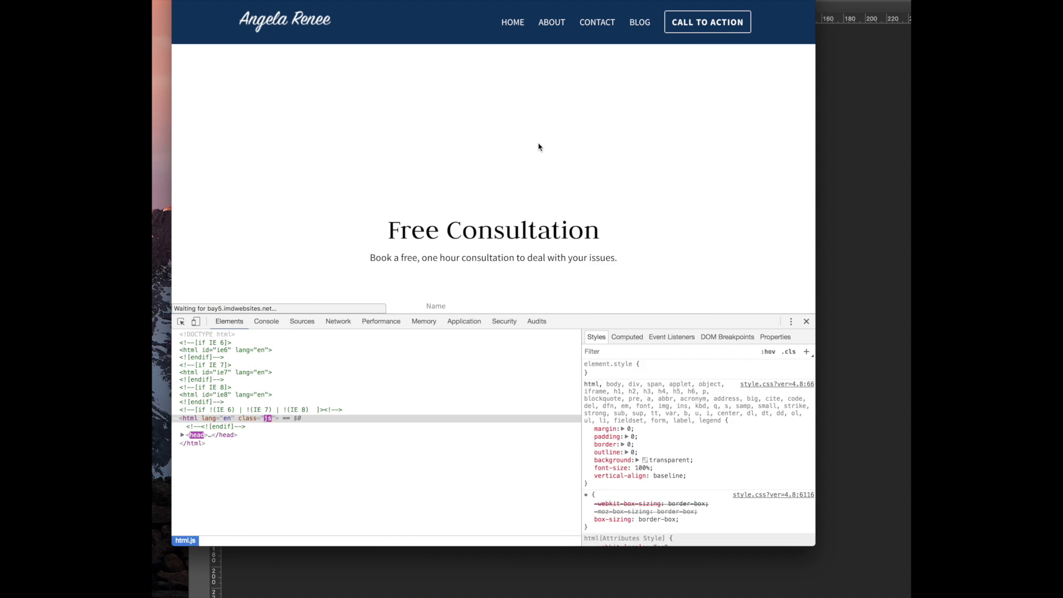
scroll(487, 135, down, 10)
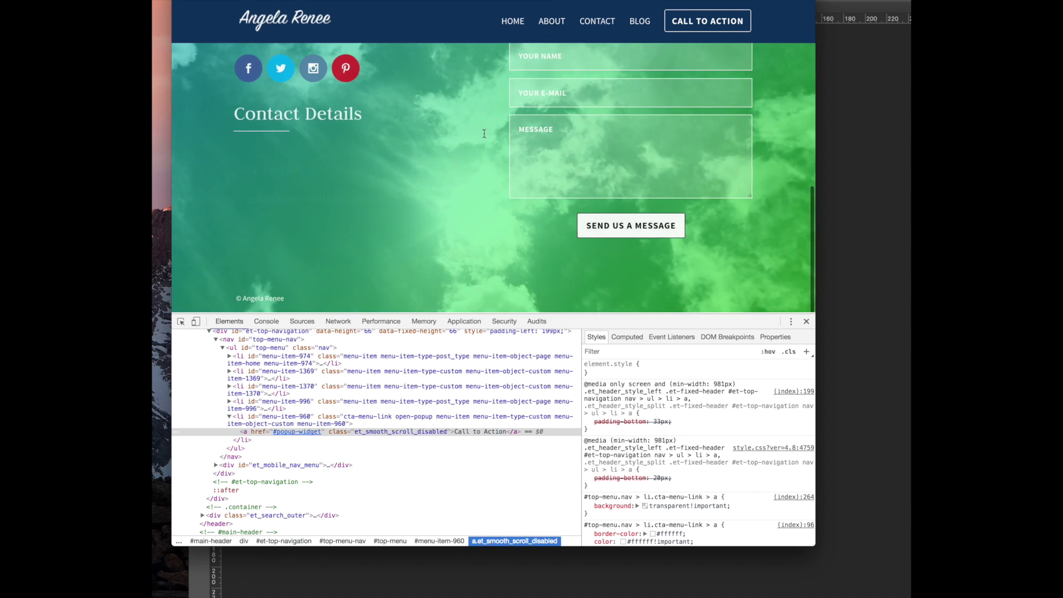
scroll(485, 134, up, 15)
Return to the homepage via the site logo and scroll down through it
click(275, 38)
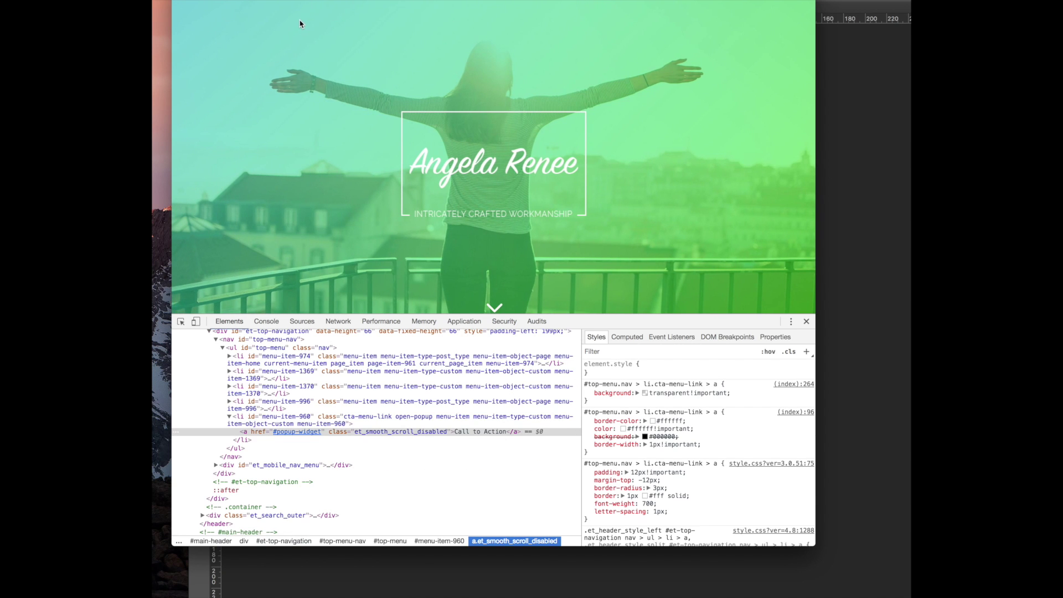
scroll(403, 85, down, 5)
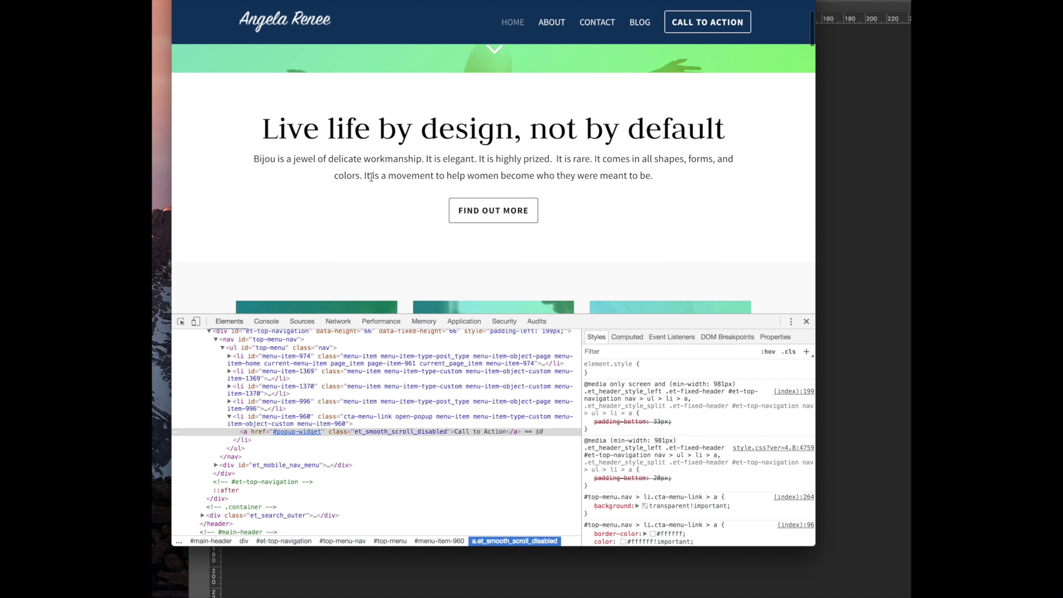
scroll(372, 176, down, 3)
scroll(372, 176, down, 5)
scroll(449, 165, up, 7)
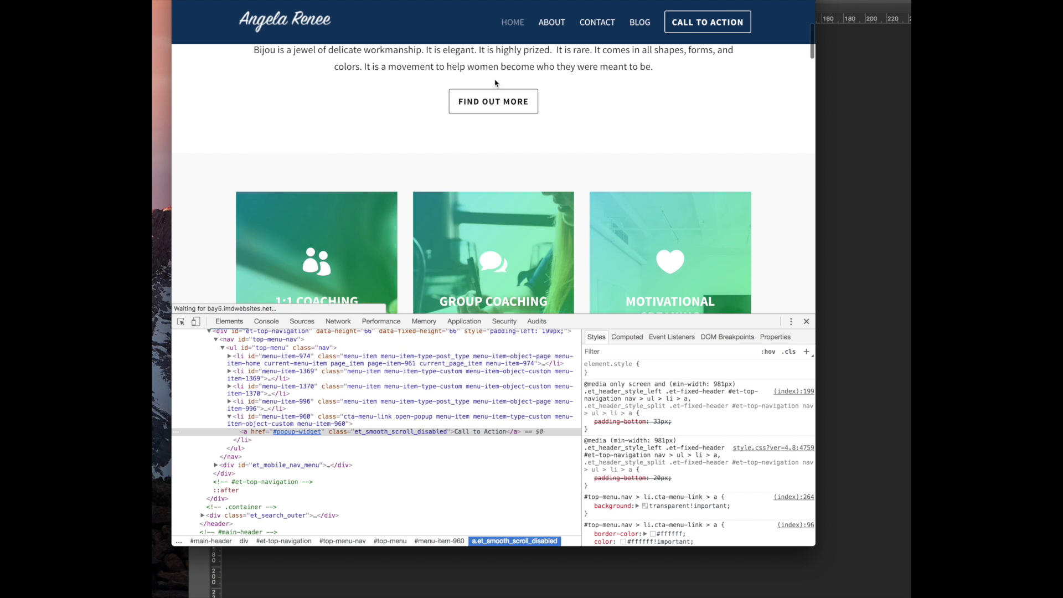
scroll(433, 144, down, 3)
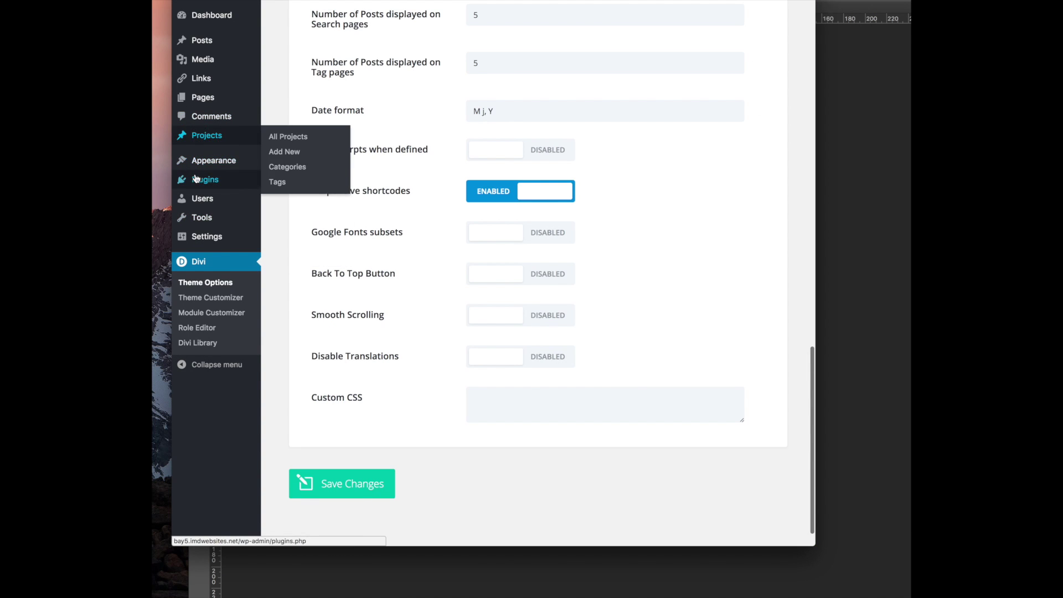
Replace the Find out more button URL /features with #about and save the module
mouse_move(202, 178)
mouse_move(205, 98)
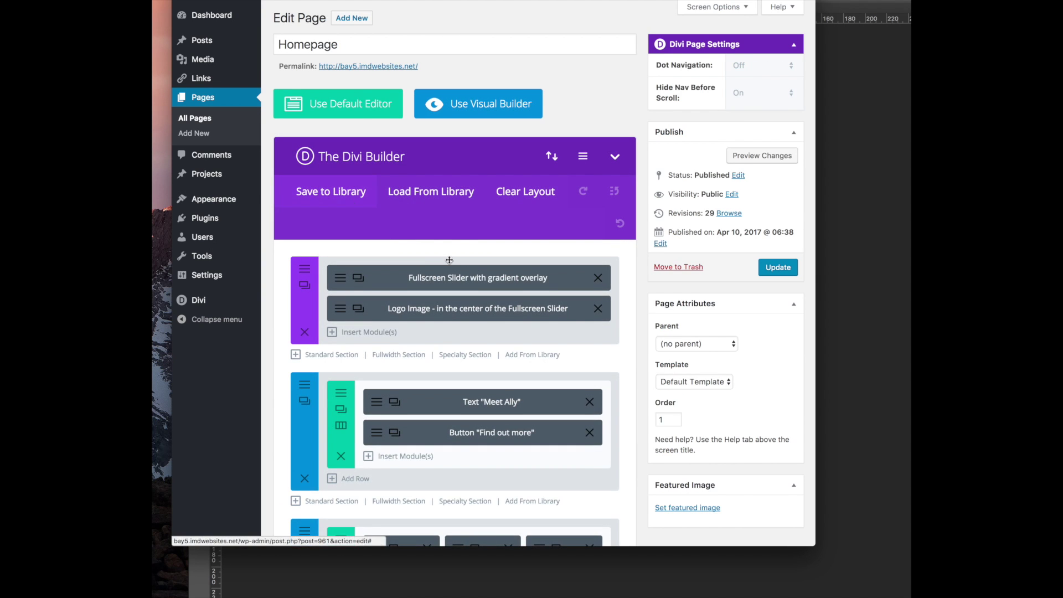
scroll(449, 261, down, 5)
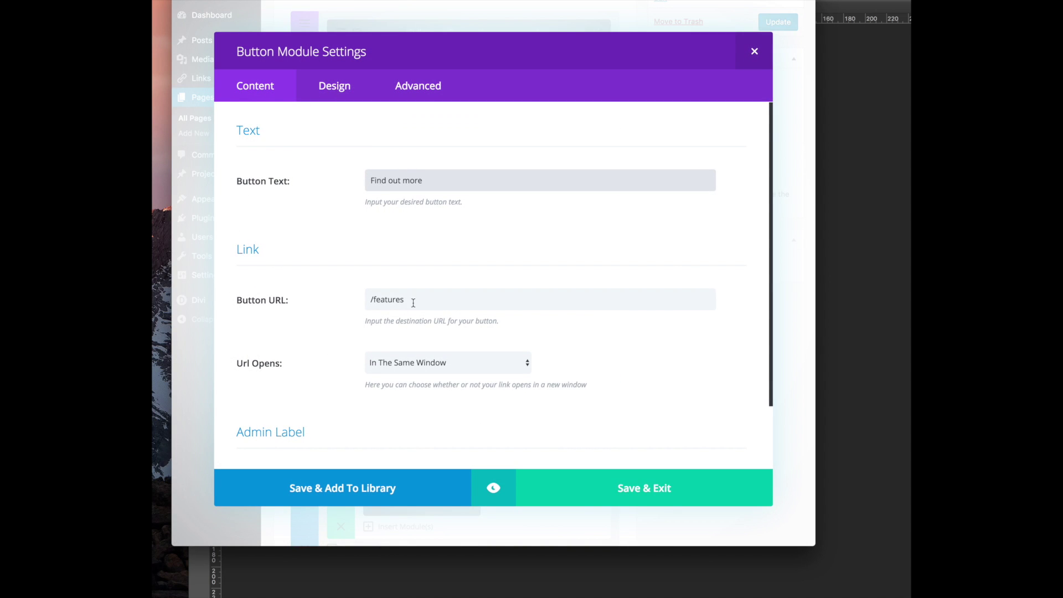
drag(412, 303, 358, 302)
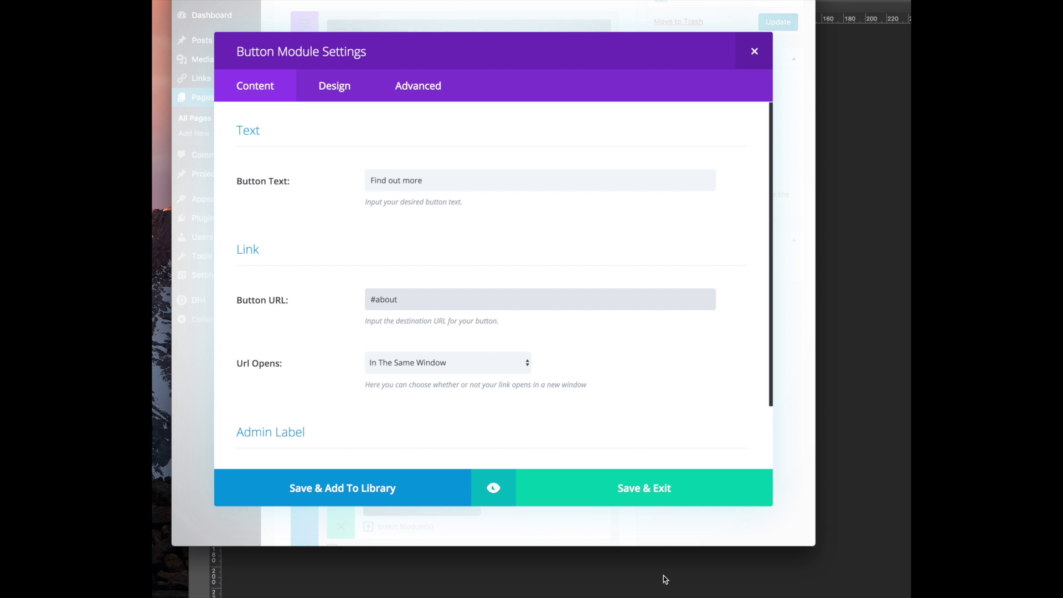
click(655, 488)
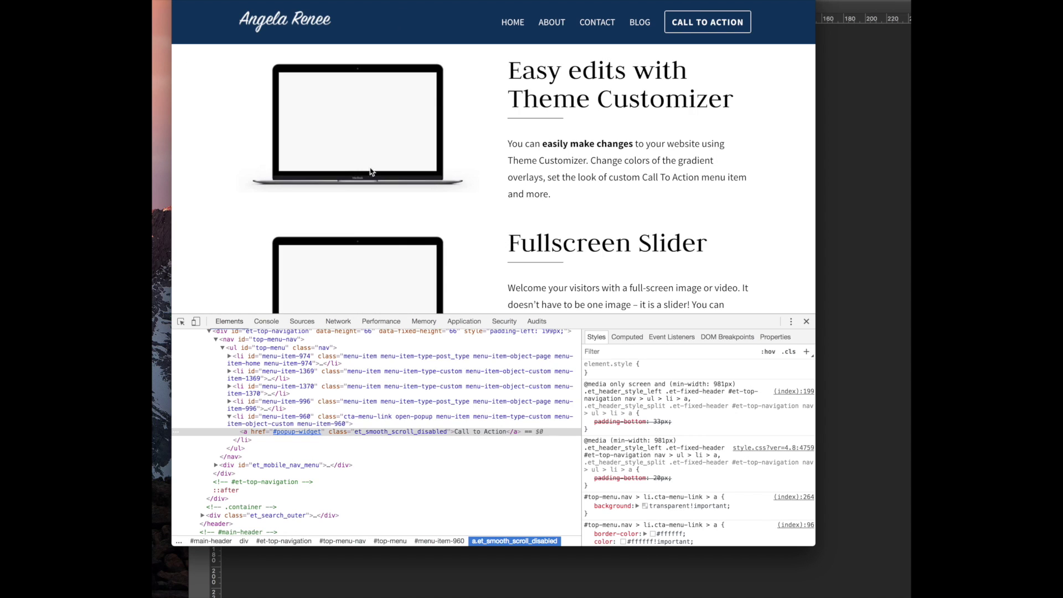
Back on the homepage, confirm FIND OUT MORE scrolls down to the #about section
key(super+Left)
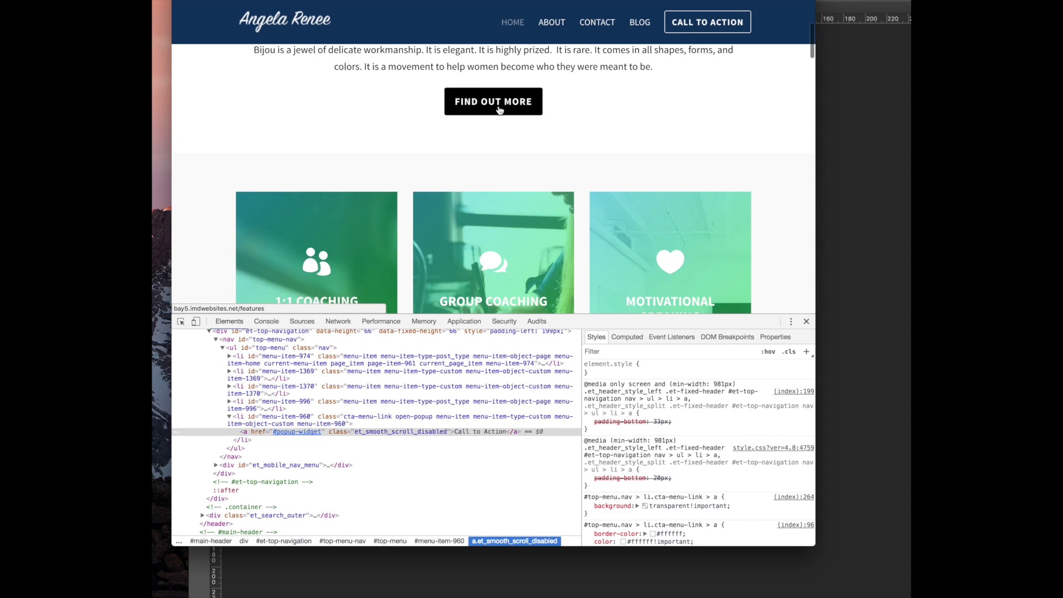
click(499, 110)
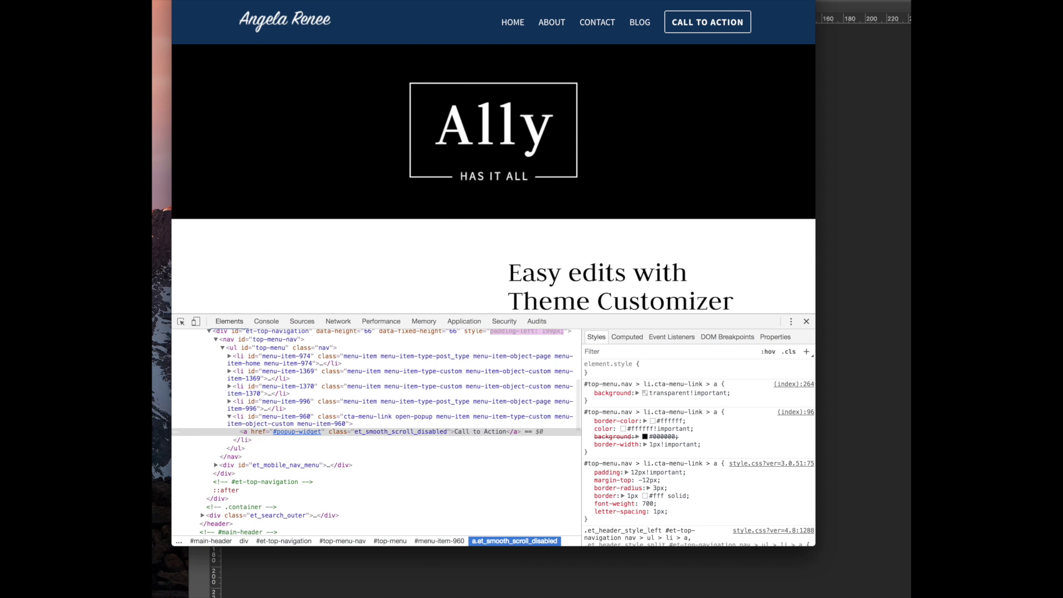
key(super+Left)
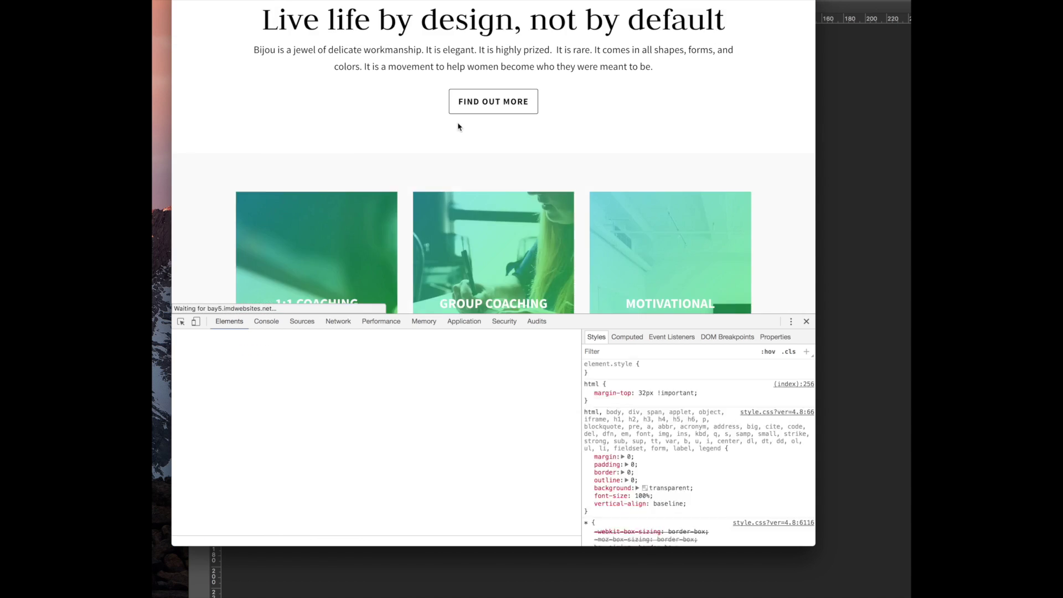
click(490, 107)
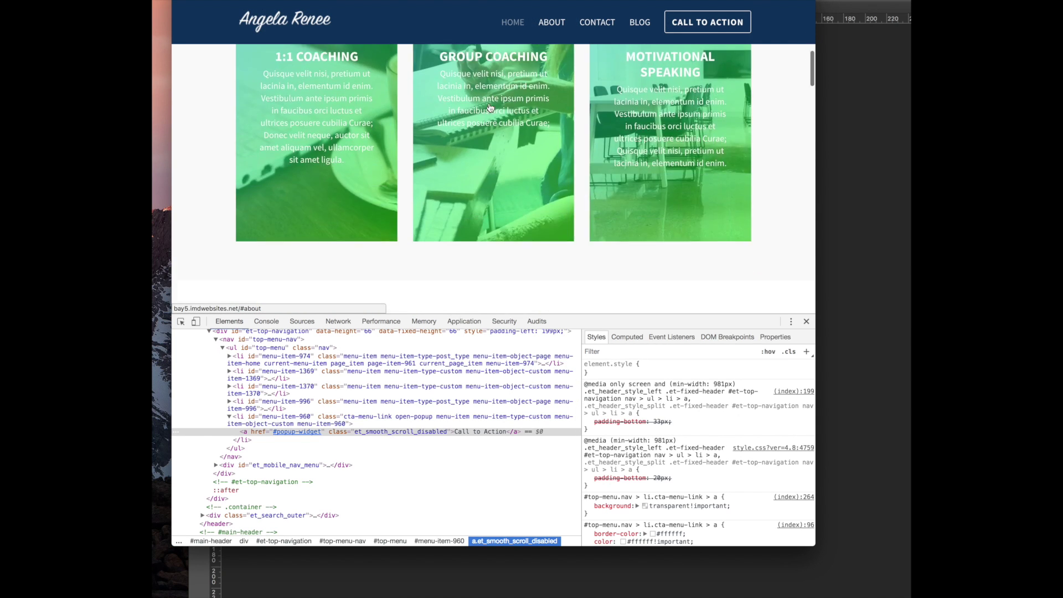
scroll(463, 184, down, 15)
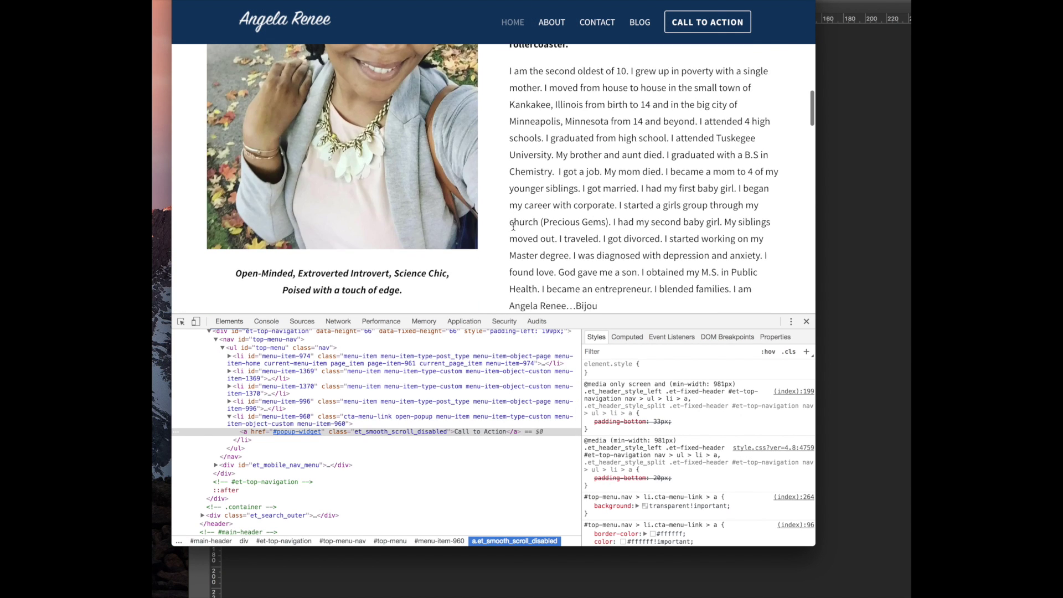
scroll(508, 227, down, 15)
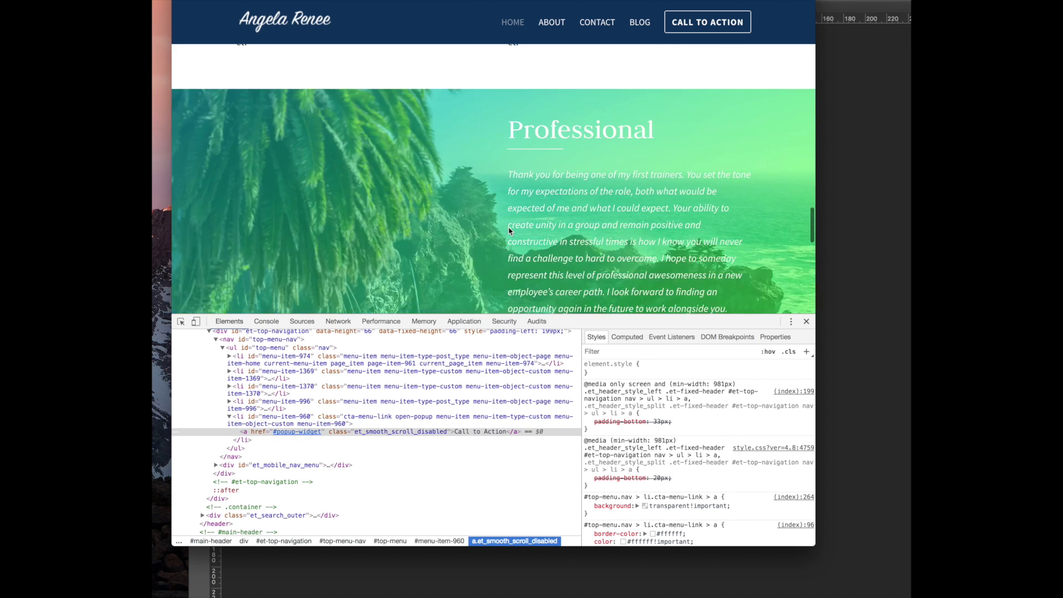
Widen and reposition the browser window, then scroll to review the homepage
drag(817, 130, 897, 130)
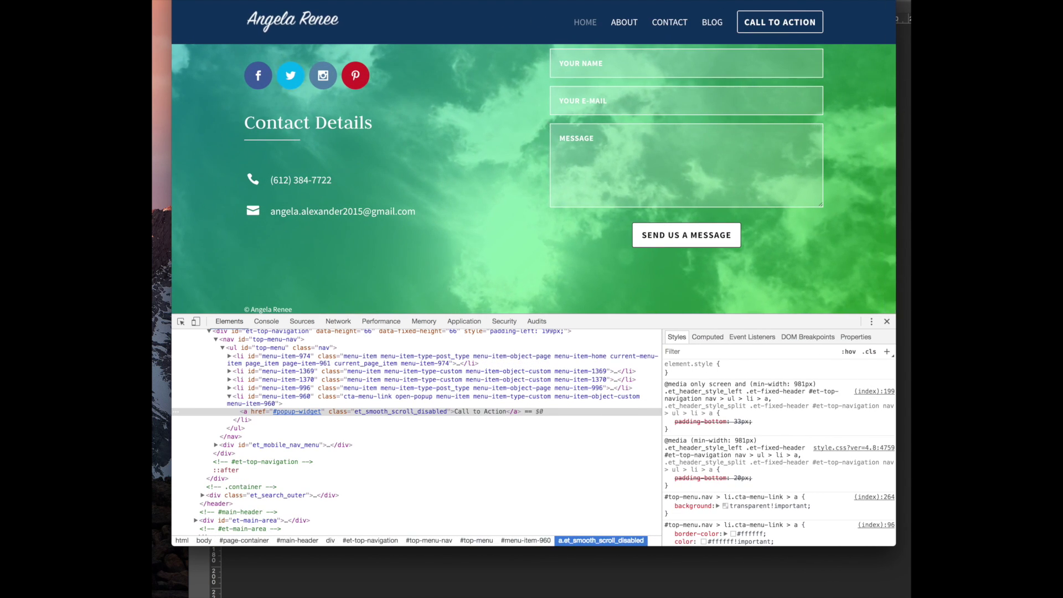
drag(534, 4, 541, 0)
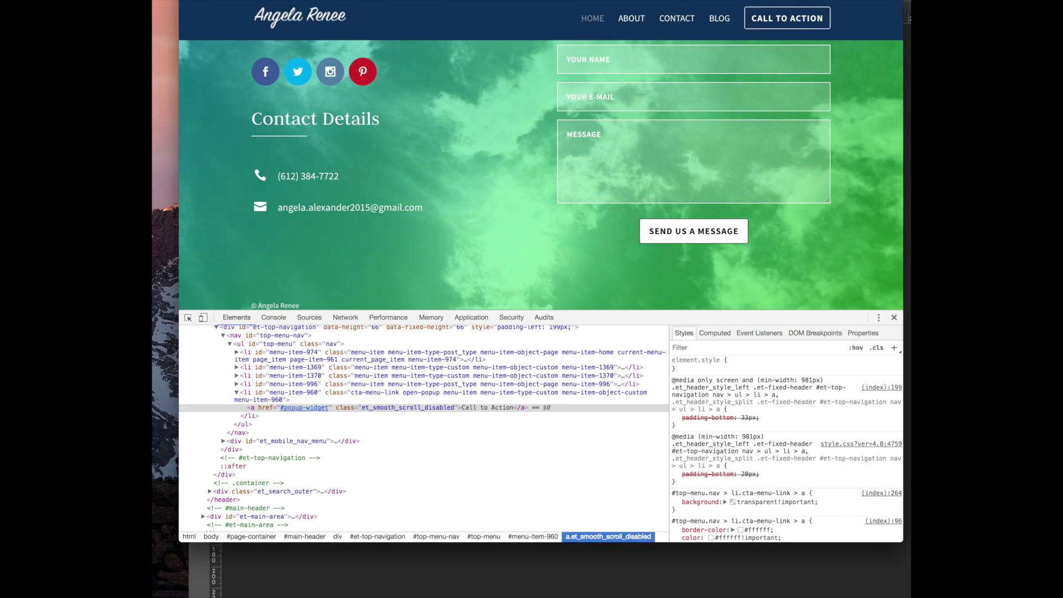
scroll(421, 197, up, 4)
scroll(421, 197, down, 4)
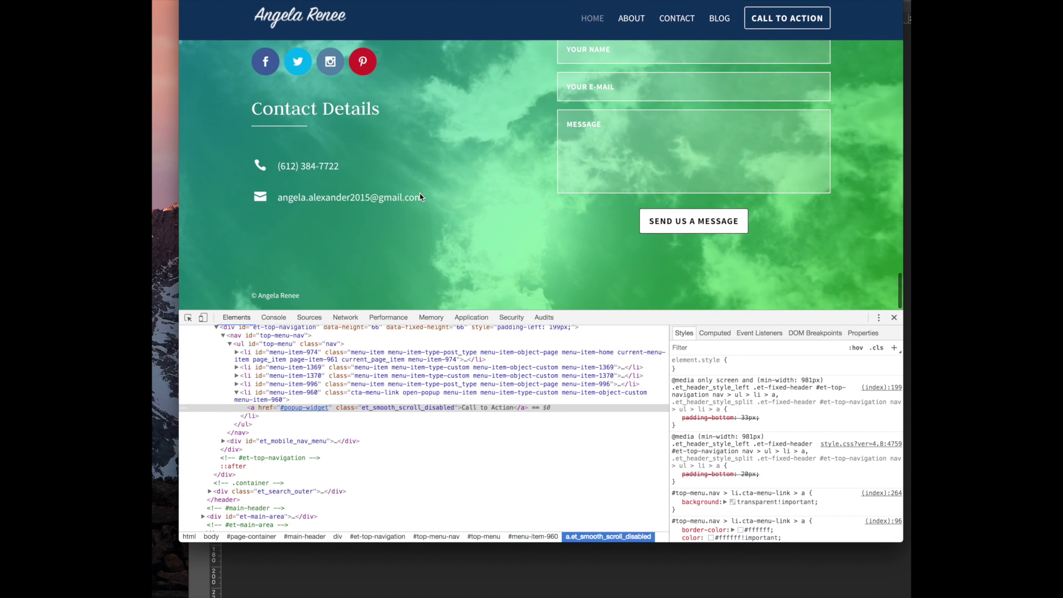
scroll(421, 196, up, 10)
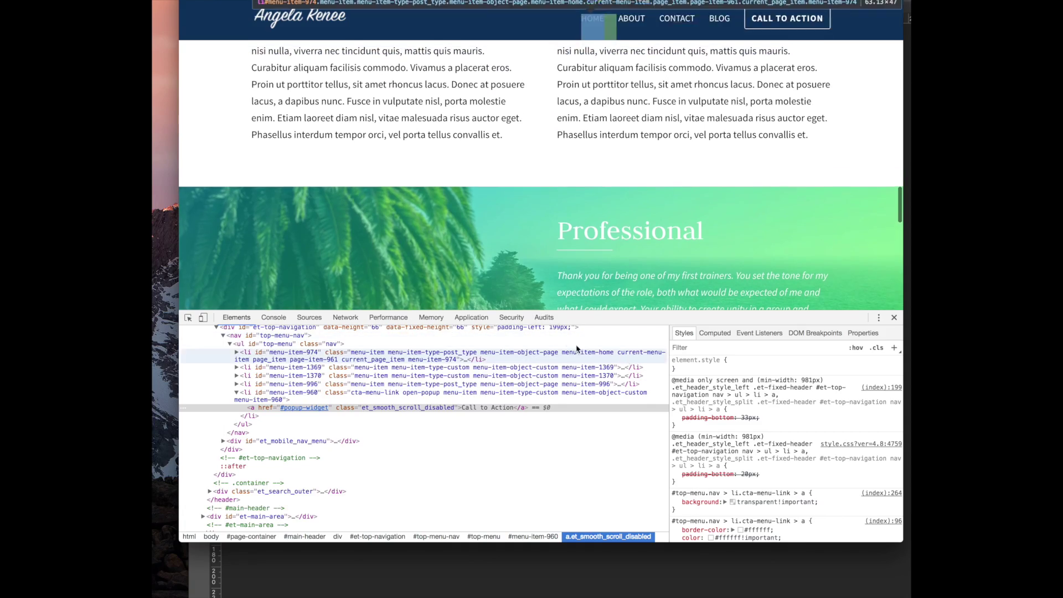